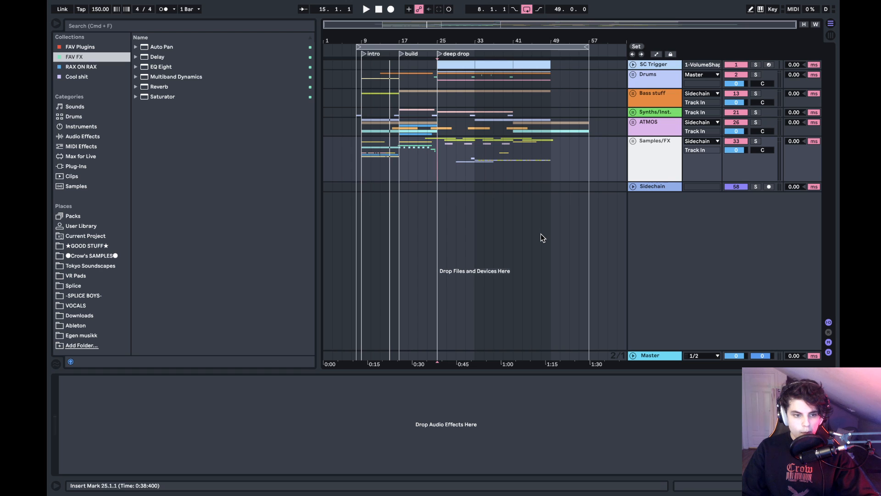
# - Switch to the desktop and minimise the Spotify window
pyautogui.hotkey('ctrl', 'Left')
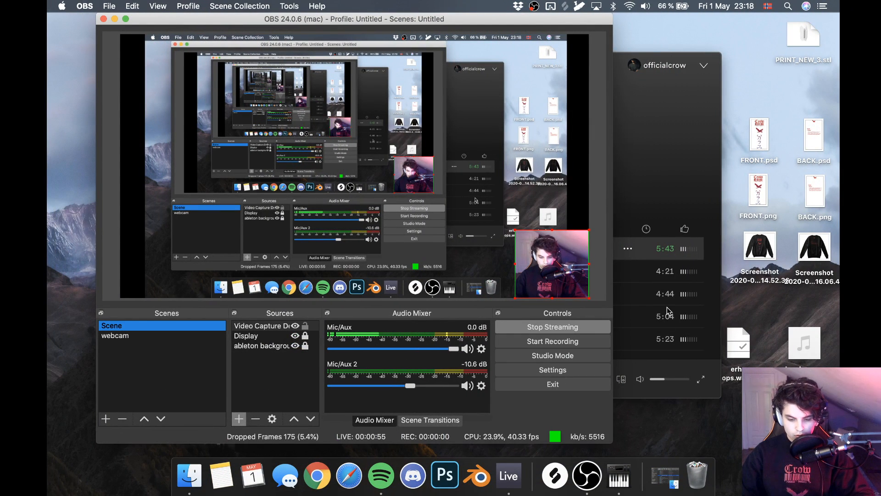
pyautogui.click(676, 208)
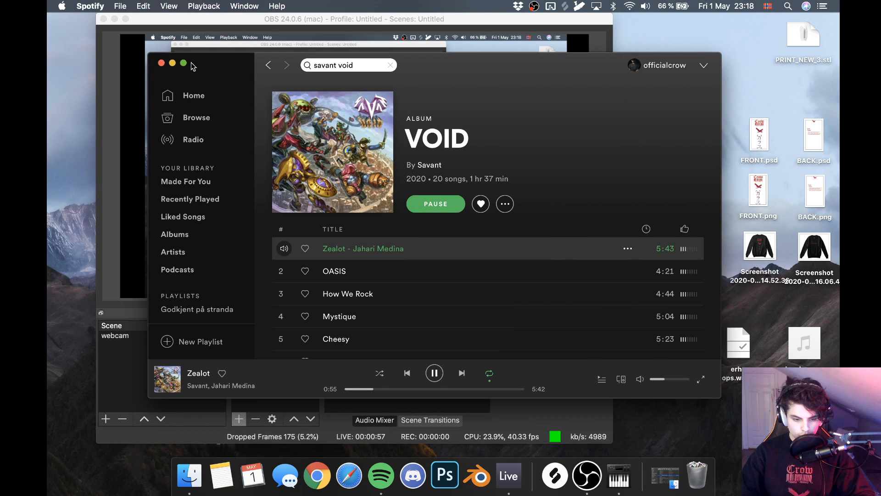
pyautogui.click(174, 63)
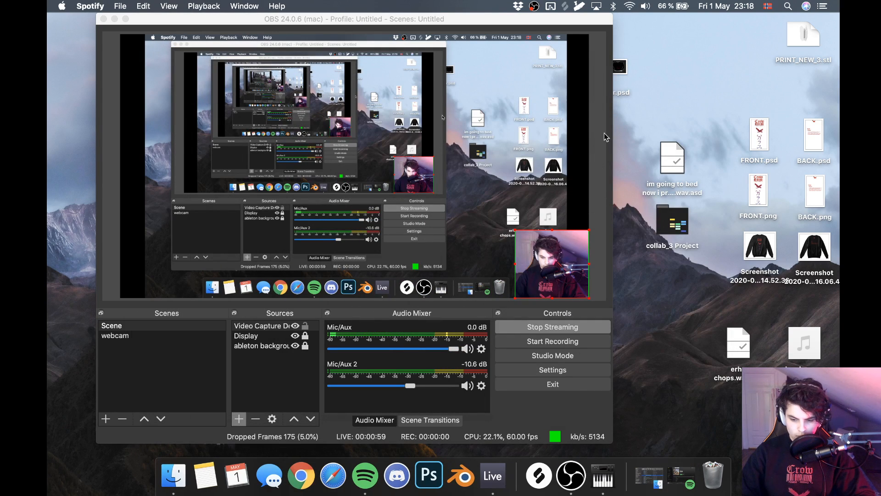
# - Quit the background apps Dropbox and BetterTouchTool
pyautogui.click(518, 6)
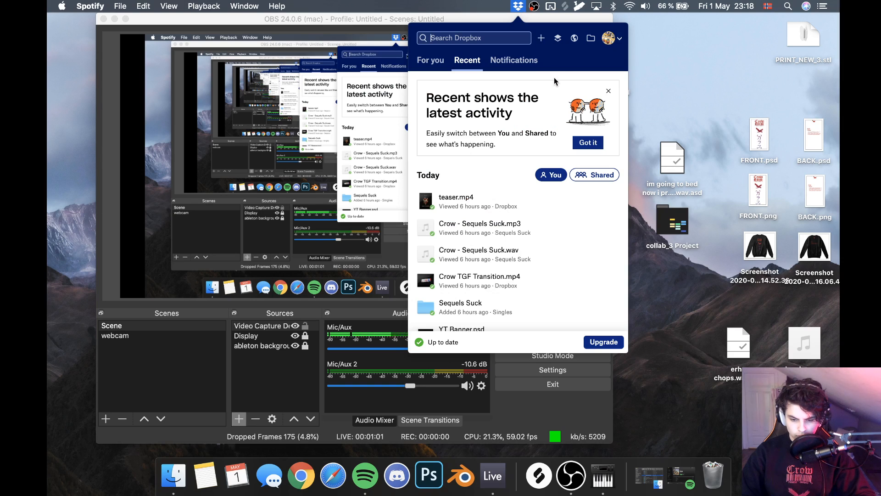
pyautogui.click(518, 6)
pyautogui.click(518, 6)
pyautogui.click(610, 39)
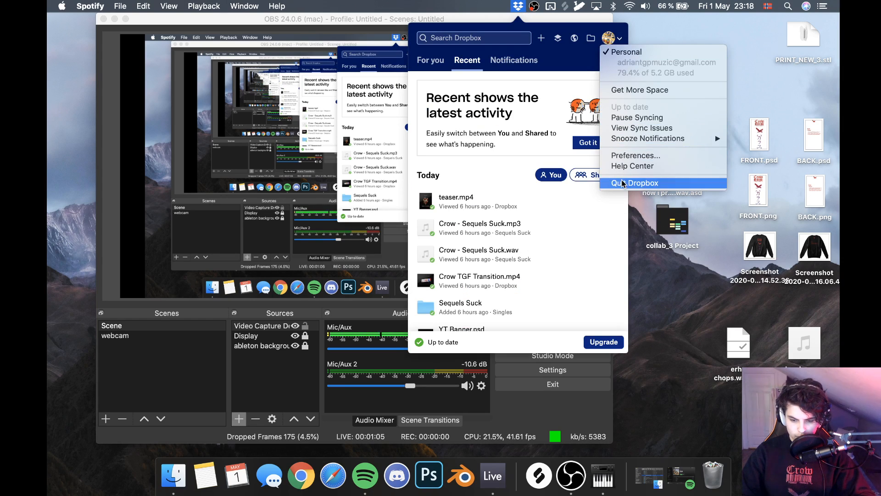
pyautogui.click(633, 183)
pyautogui.click(551, 6)
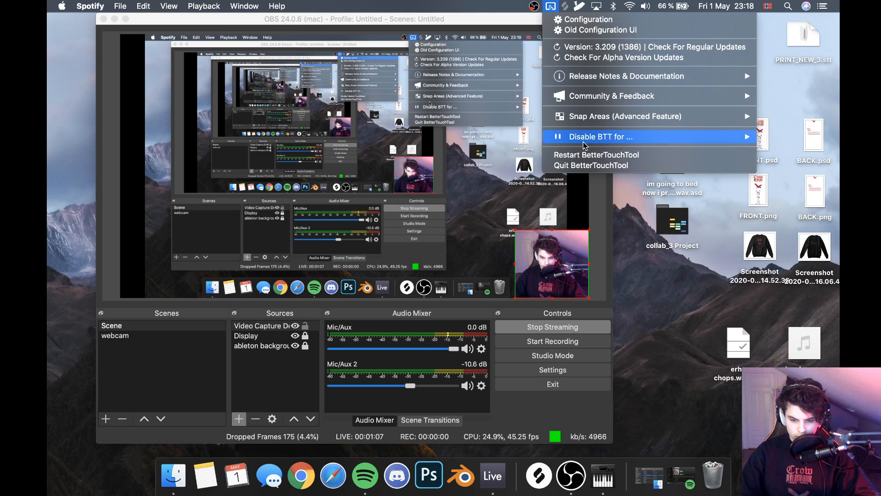
pyautogui.click(584, 166)
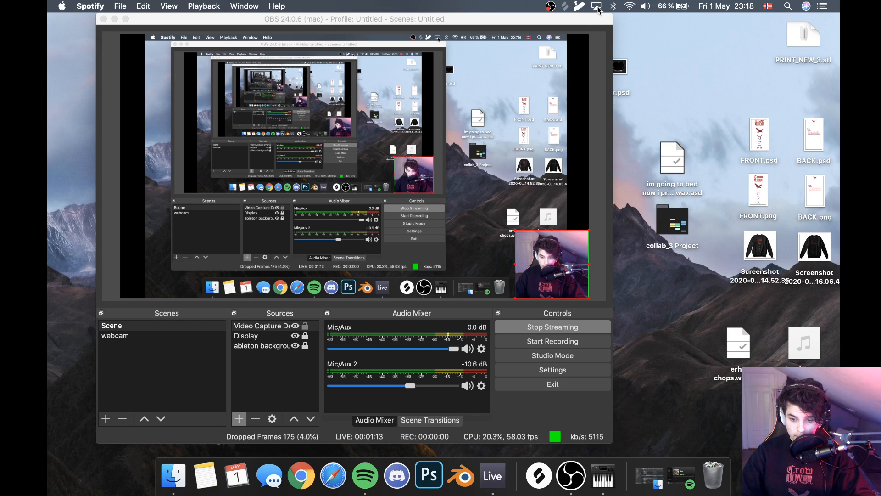
# - Move the OBS window towards the middle of the desktop and look at its general settings
pyautogui.hotkey('ctrl', 'Right')
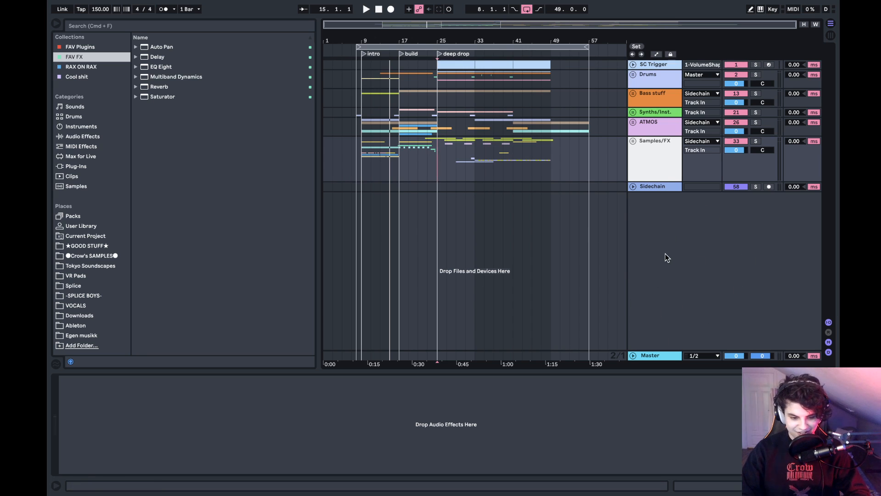
pyautogui.hotkey('ctrl', 'Left')
pyautogui.moveTo(502, 22); pyautogui.dragTo(634, 25)
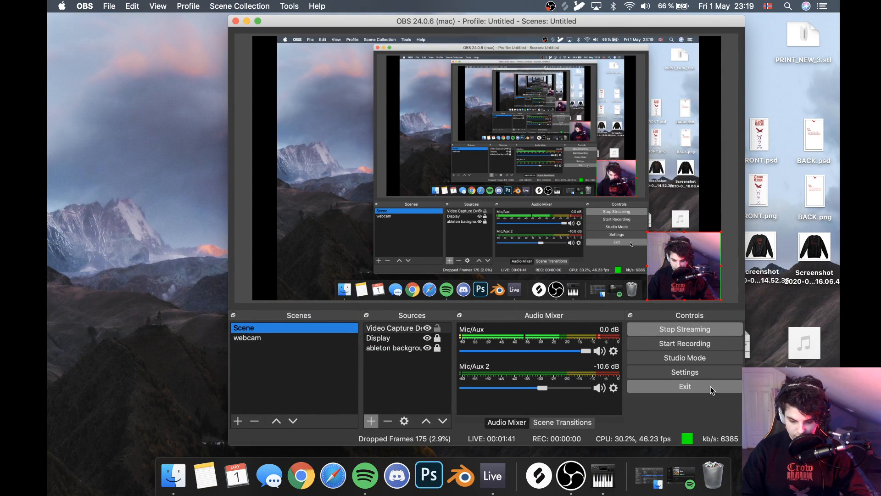
pyautogui.click(661, 372)
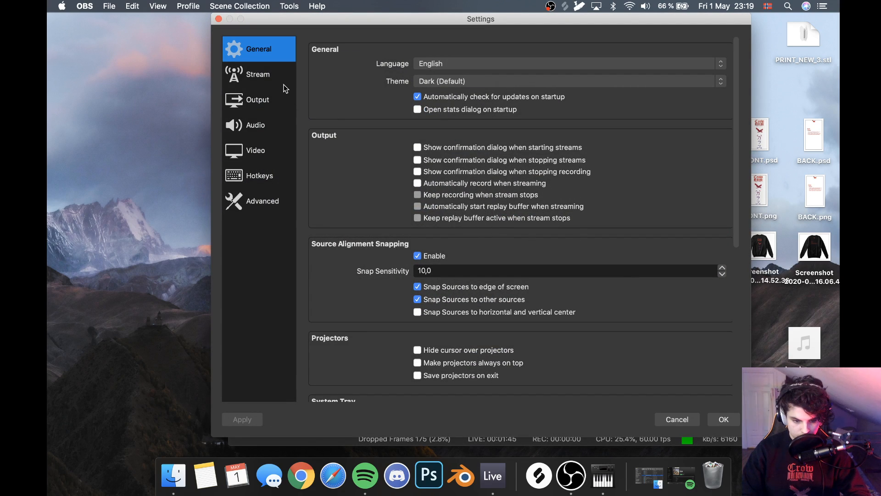
pyautogui.click(713, 418)
# - Return to Ableton Live and place the insert marker at bar 9 in the Samples/FX group
pyautogui.hotkey('ctrl', 'Right')
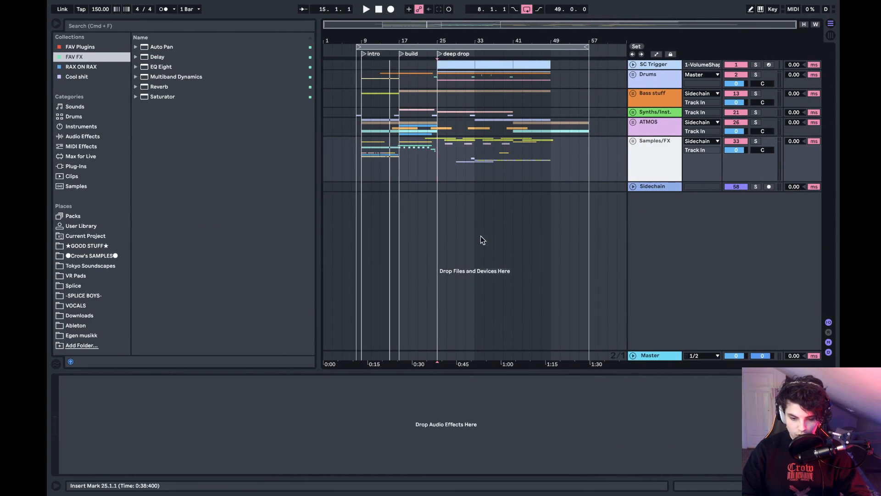
pyautogui.click(364, 160)
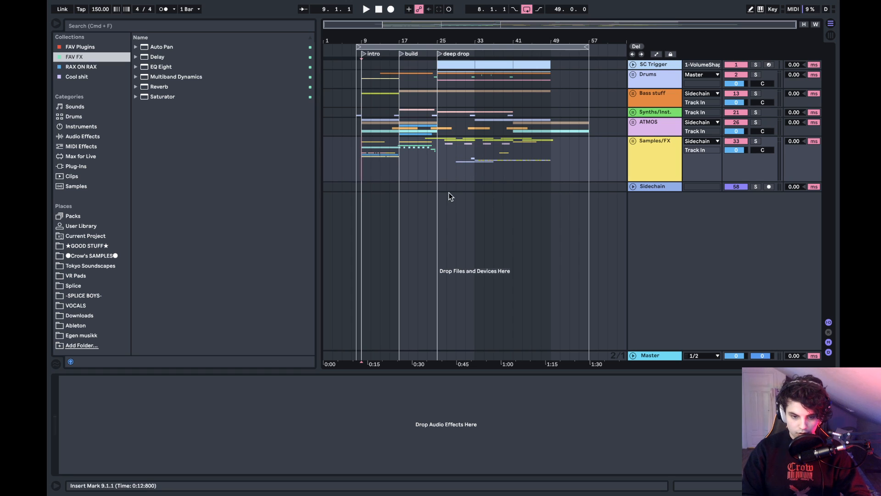
pyautogui.hscroll(-1, 489, 228)
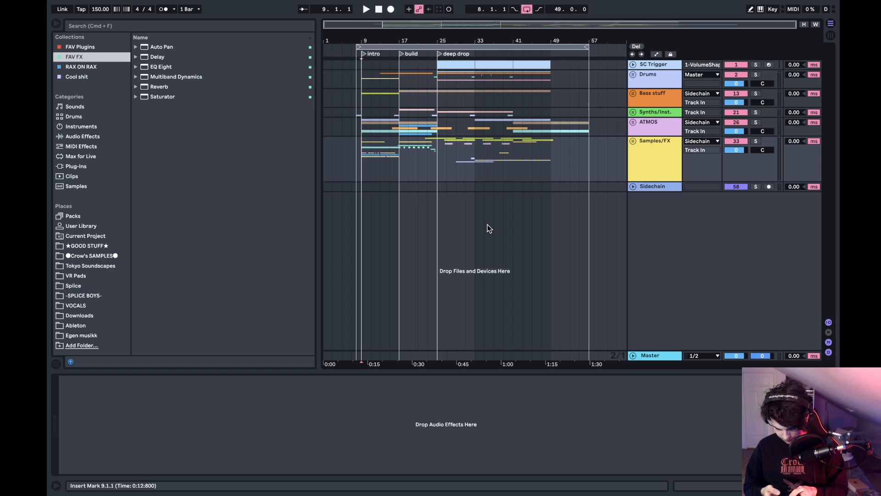
# - Look at the OBS window briefly, then place the insert marker at bar 45 on Ableton Live's Sidechain track
pyautogui.hotkey('ctrl', 'Left')
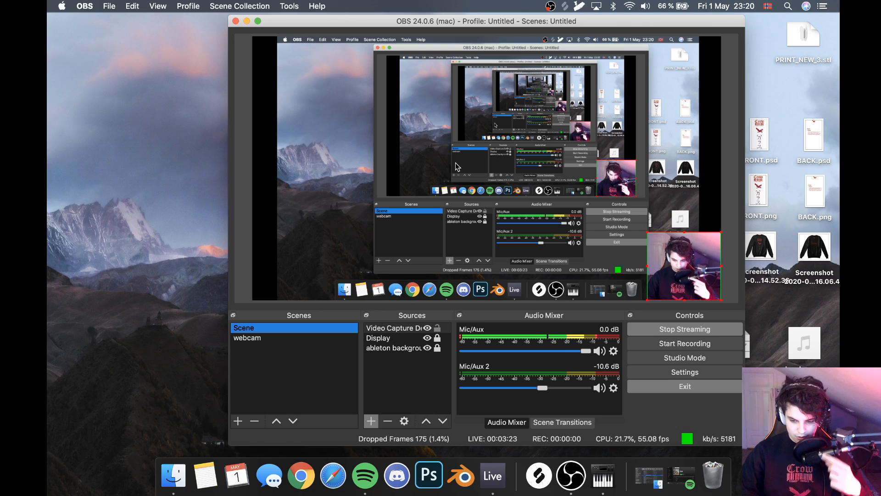
pyautogui.hotkey('ctrl', 'Right')
pyautogui.click(534, 249)
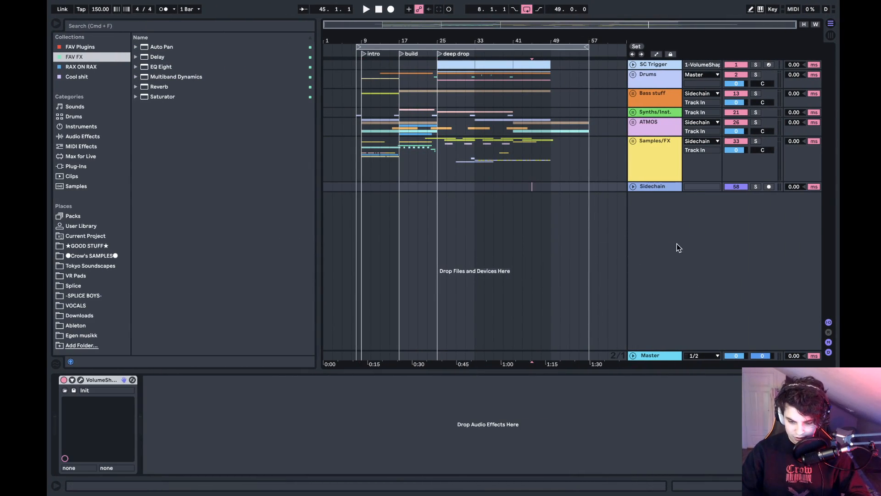
# - Check the buffer size choices in Ableton Live's audio preferences and close them without changing the setting
pyautogui.hotkey('ctrl', ',')
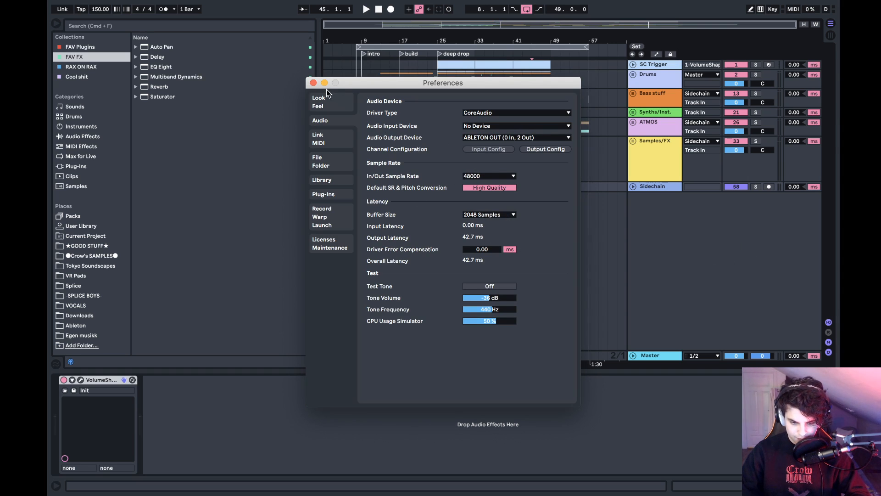
pyautogui.click(478, 217)
pyautogui.click(481, 217)
pyautogui.click(482, 217)
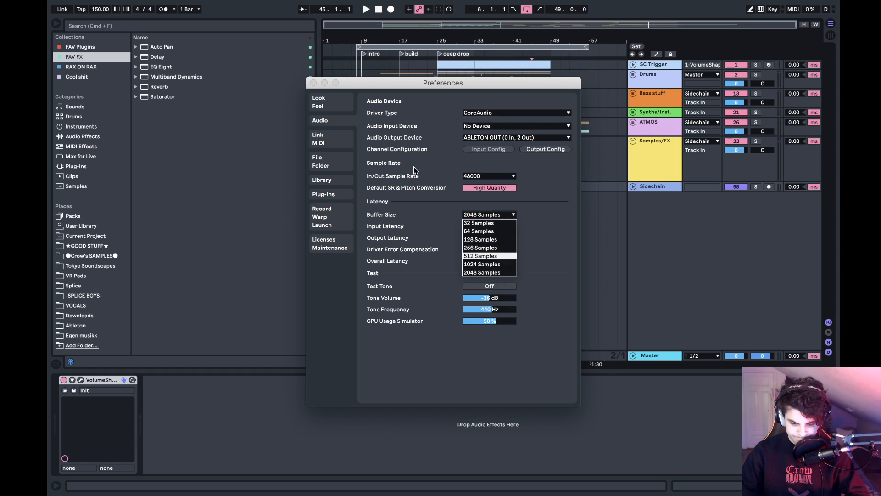
pyautogui.click(324, 88)
pyautogui.click(314, 83)
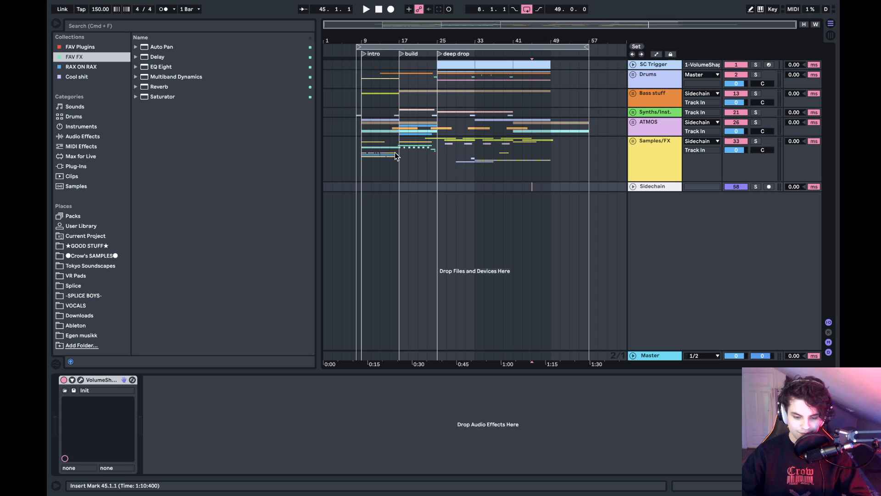
# - Place the insert marker at bar 9 and pause the Spotify track from the Notification Center
pyautogui.click(360, 145)
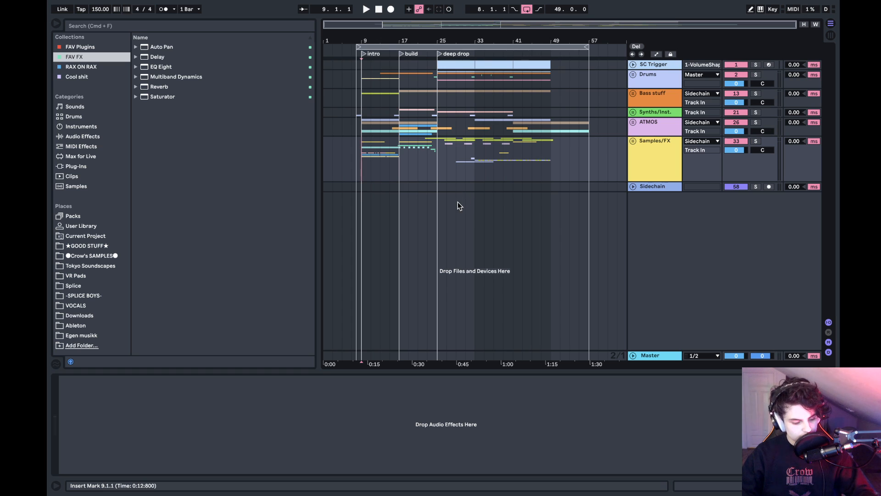
pyautogui.hscroll(3, 405, 190)
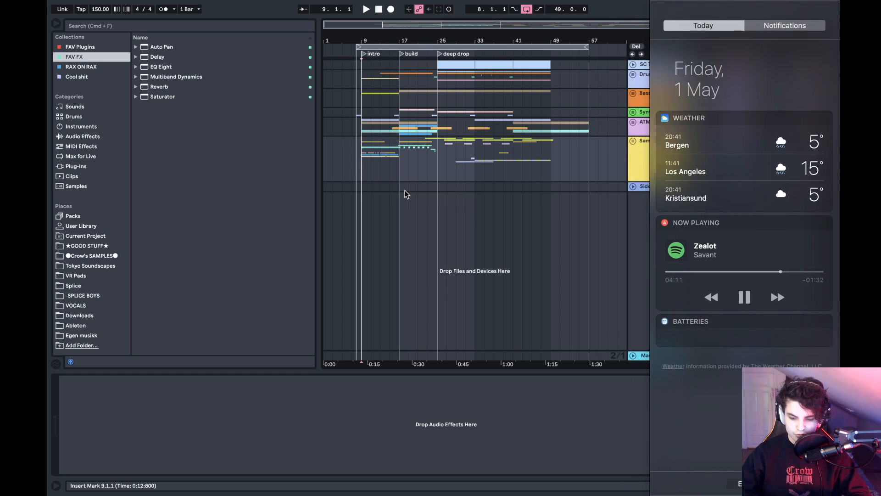
pyautogui.click(745, 327)
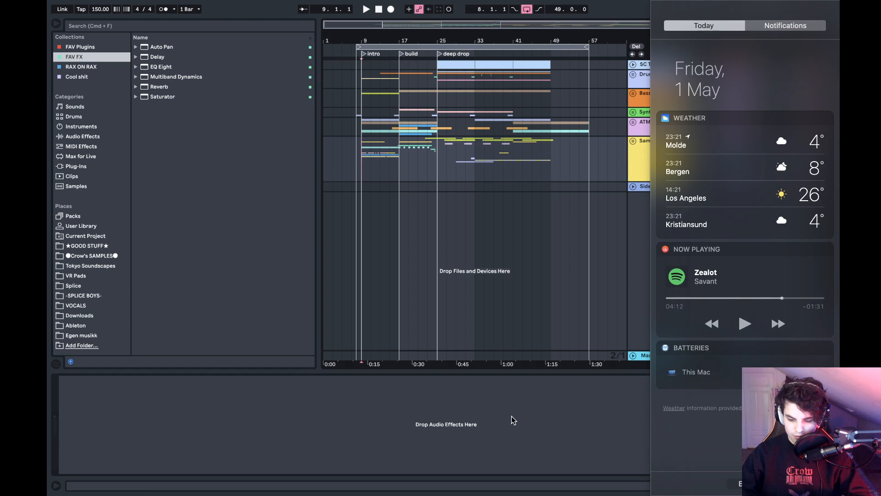
pyautogui.click(513, 415)
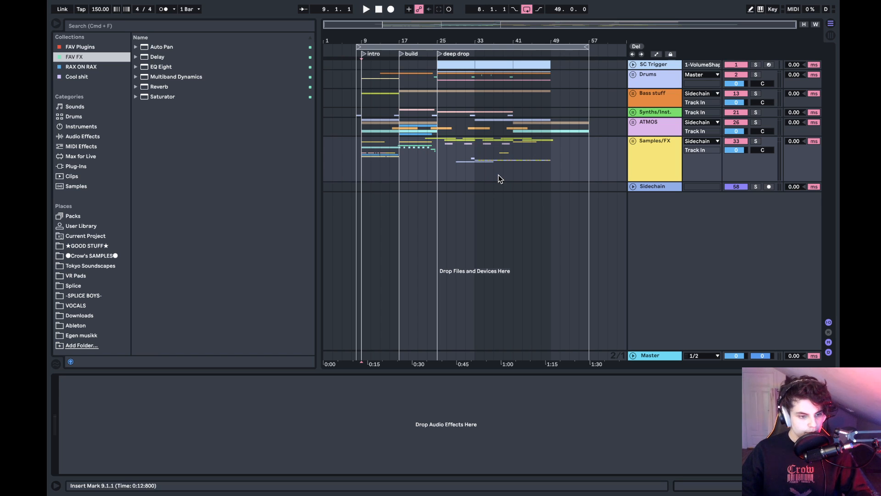
# - Switch to OBS and remove the "ableton background" source from the scene
pyautogui.hotkey('ctrl', 'Left')
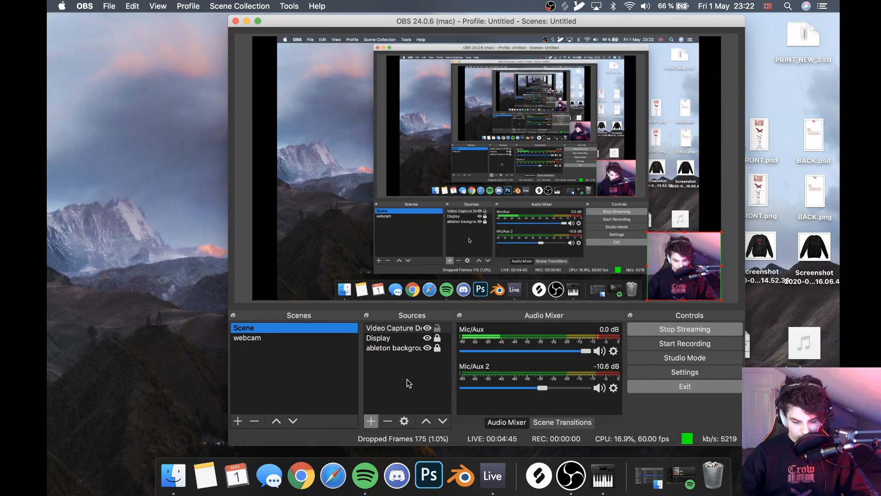
pyautogui.click(390, 348)
pyautogui.click(388, 420)
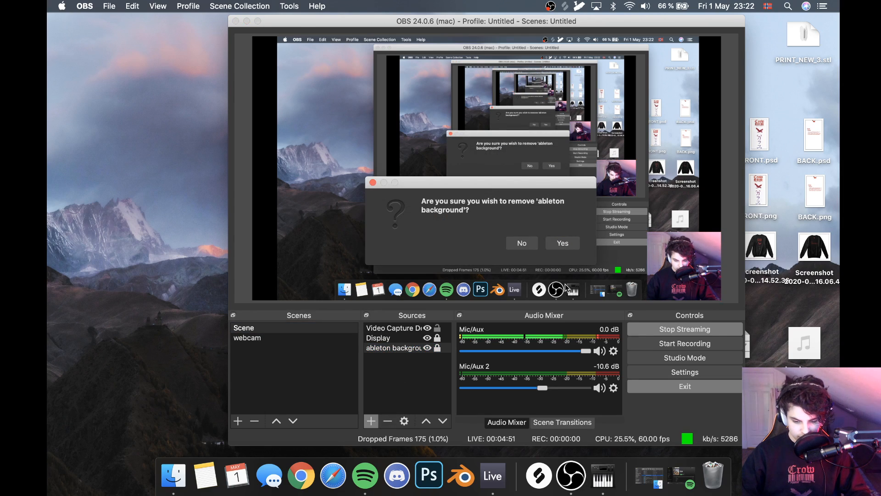
pyautogui.click(561, 242)
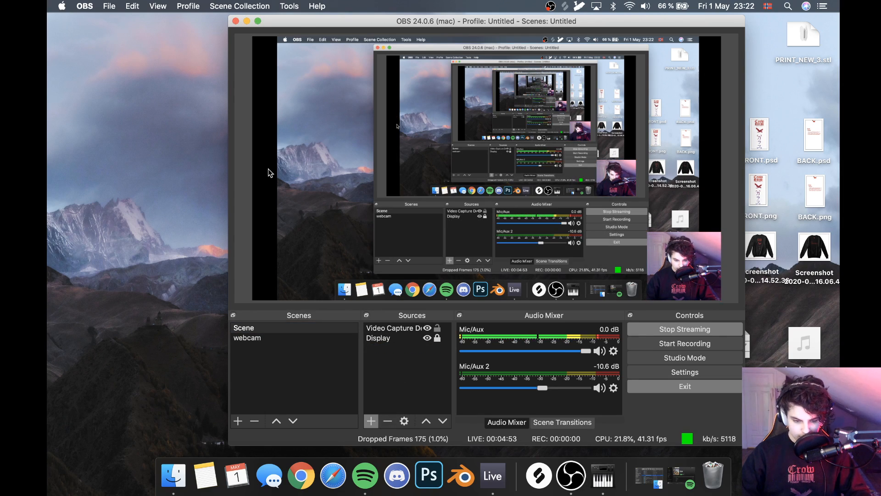
# - Inspect the display and crop options of the Display source and leave its properties without saving
pyautogui.click(383, 341)
pyautogui.click(403, 421)
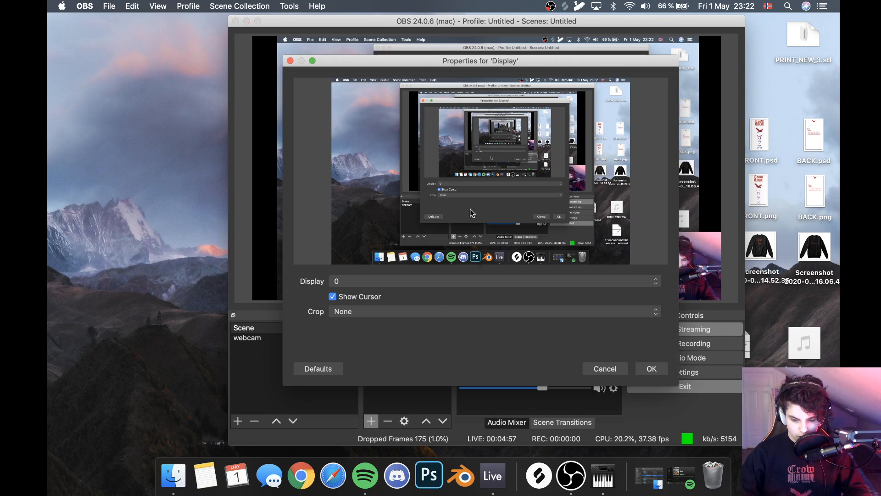
pyautogui.click(395, 282)
pyautogui.click(395, 284)
pyautogui.click(398, 313)
pyautogui.click(397, 313)
pyautogui.click(605, 369)
# - Review the Output, Stream and Video pages of the OBS settings
pyautogui.click(684, 372)
pyautogui.click(259, 99)
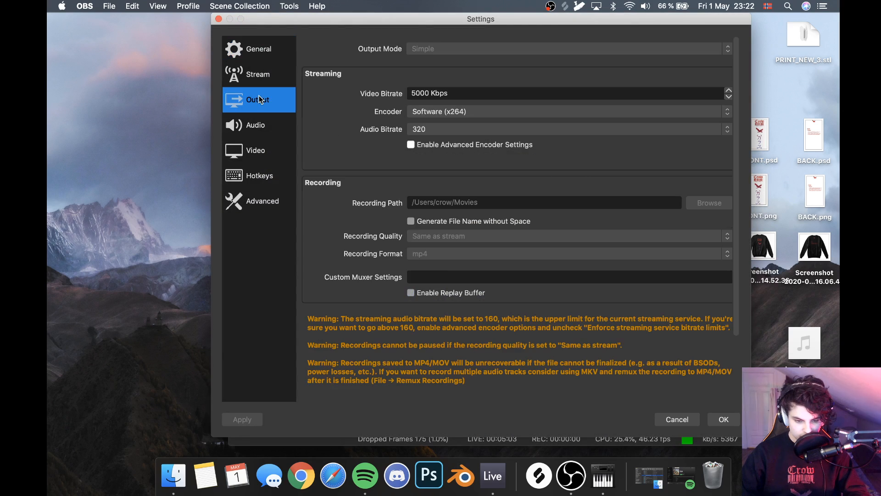
pyautogui.scroll(-3, 456, 210)
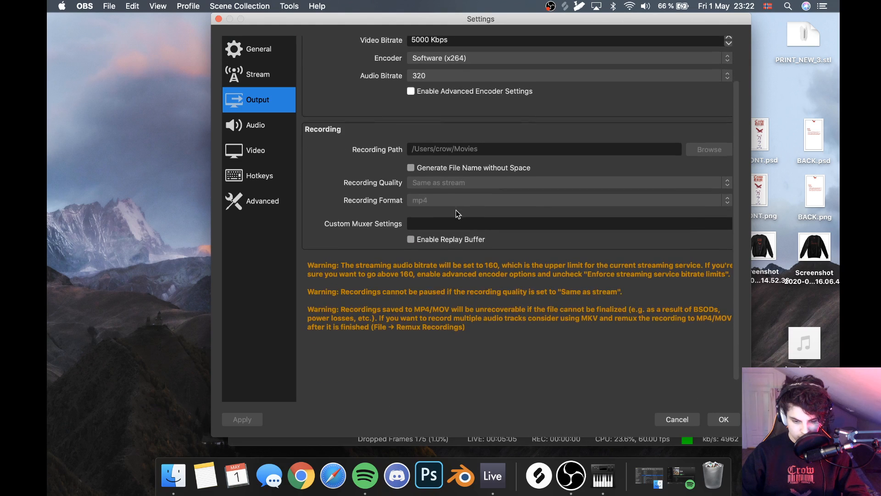
pyautogui.scroll(3, 456, 210)
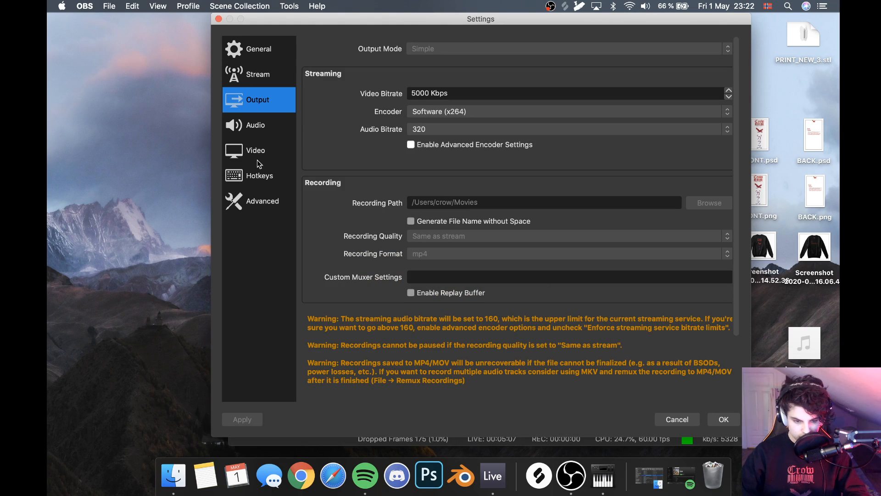
pyautogui.click(272, 72)
pyautogui.click(273, 145)
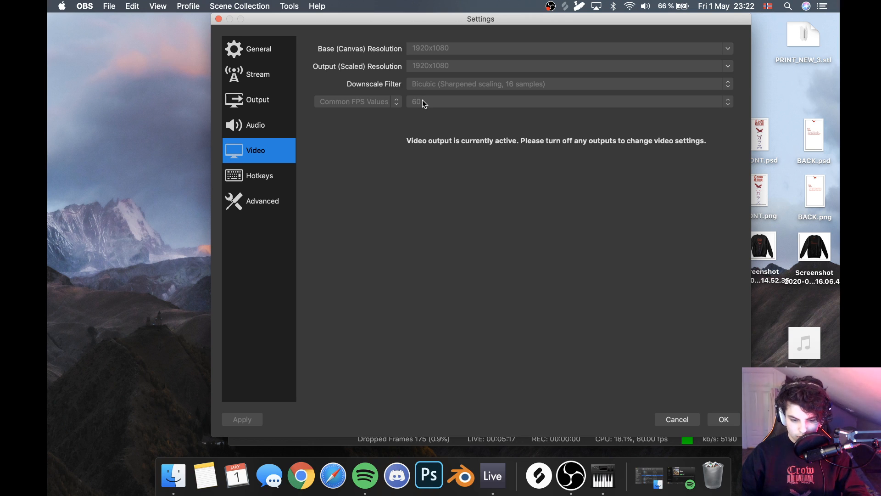
pyautogui.click(724, 420)
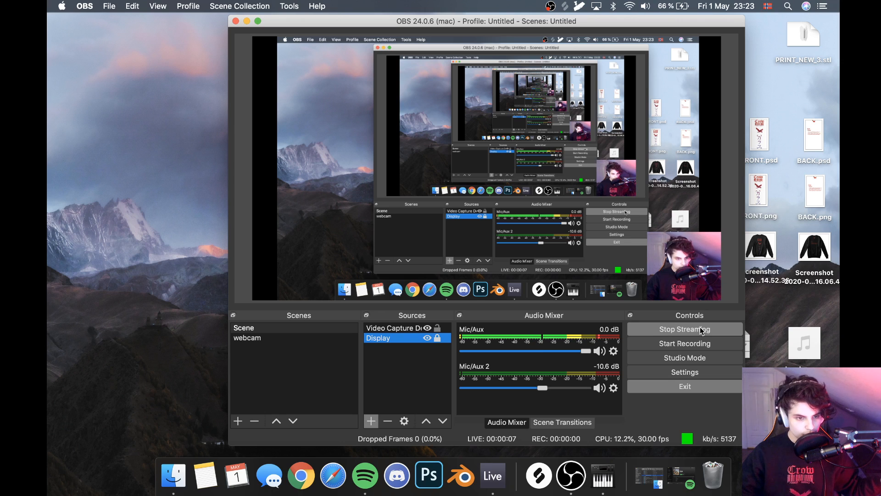
# - Check the Ableton Live arrangement, and review the resolution and frame rate on the Video page of the OBS settings
pyautogui.hotkey('ctrl', 'Right')
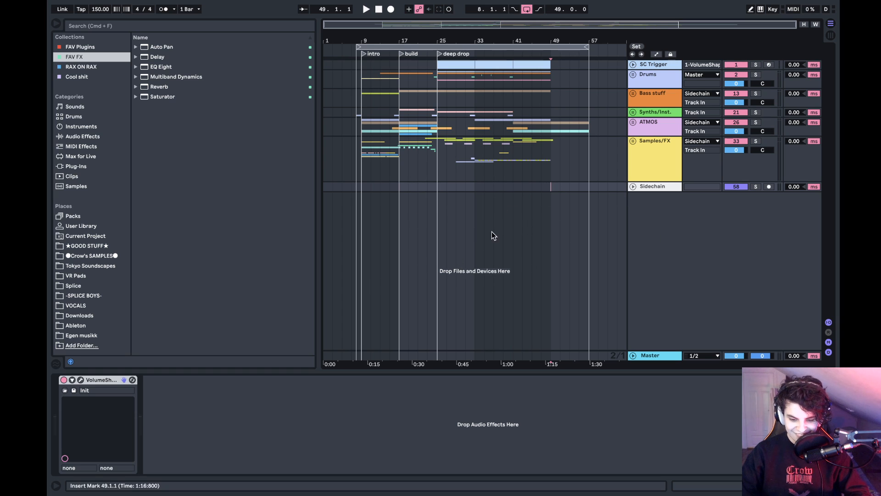
pyautogui.hotkey('ctrl', 'Left')
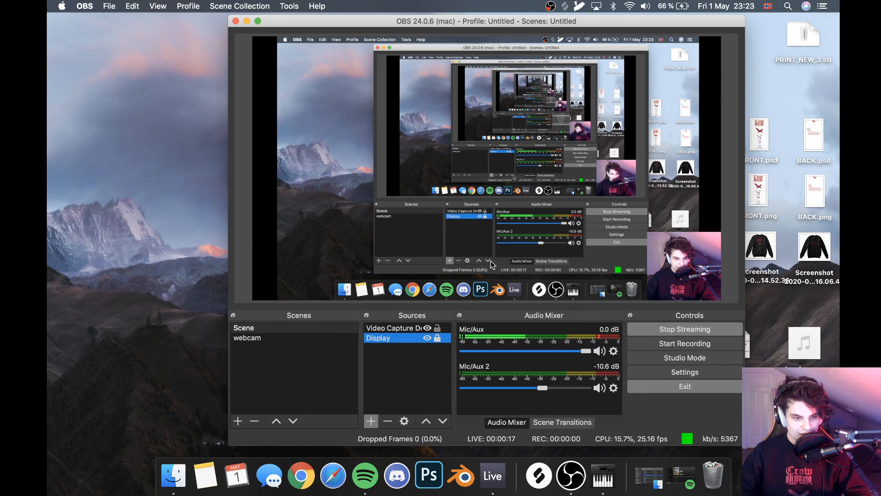
pyautogui.click(693, 372)
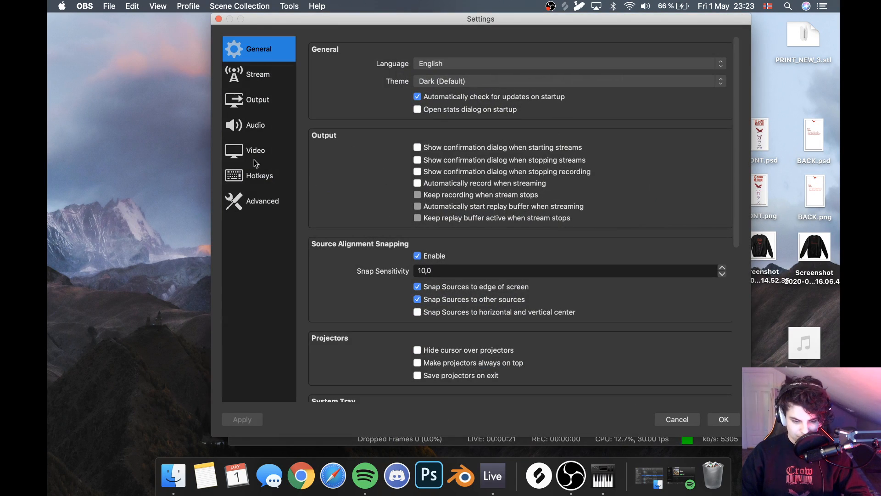
pyautogui.click(262, 150)
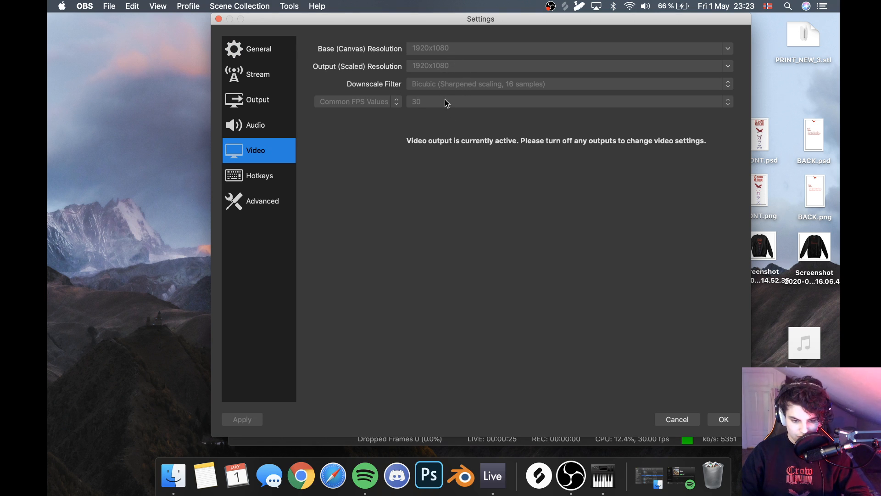
# - Place the insert marker at bar 11 in the Ableton Live arrangement, and return to OBS to close its settings
pyautogui.hotkey('ctrl', 'Right')
pyautogui.click(369, 132)
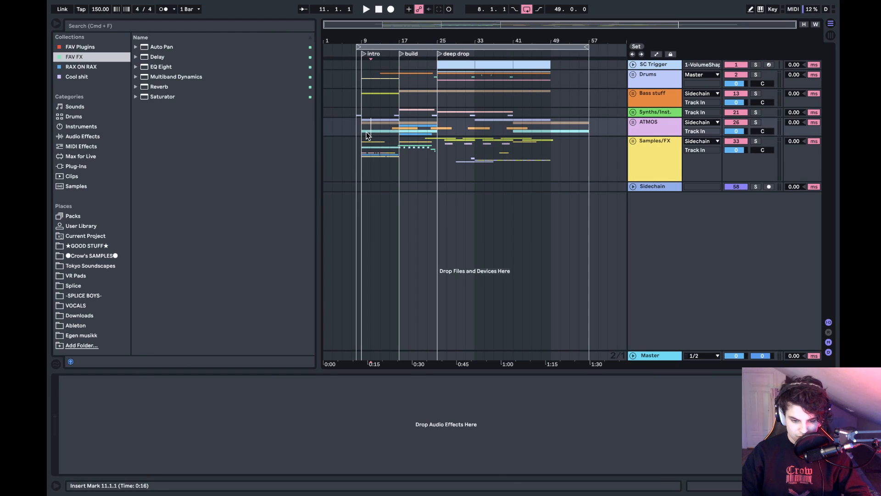
pyautogui.hotkey('ctrl', 'Left')
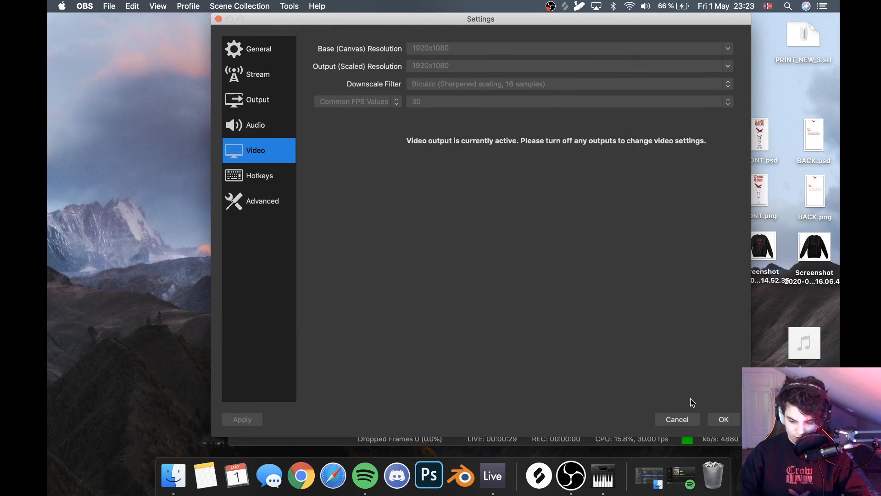
pyautogui.click(714, 418)
# - View the Ableton Live project again, and return to OBS to switch the stream to the webcam scene
pyautogui.hotkey('ctrl', 'Right')
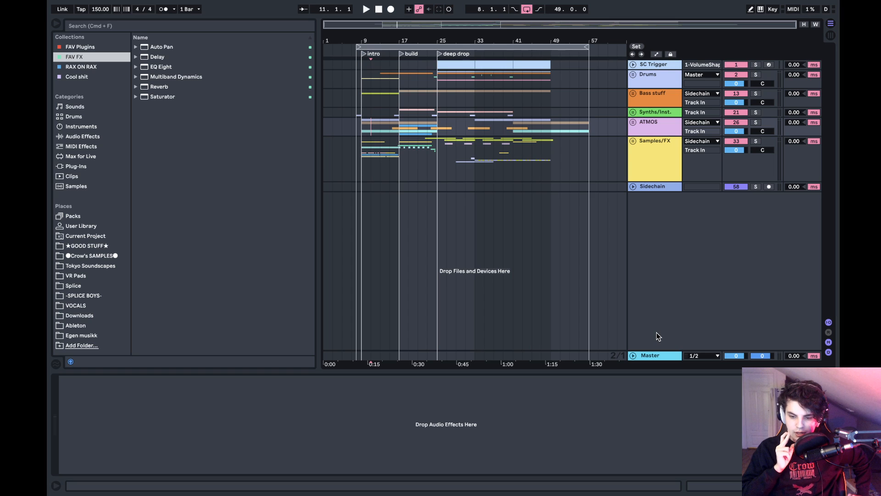
pyautogui.hotkey('ctrl', 'Left')
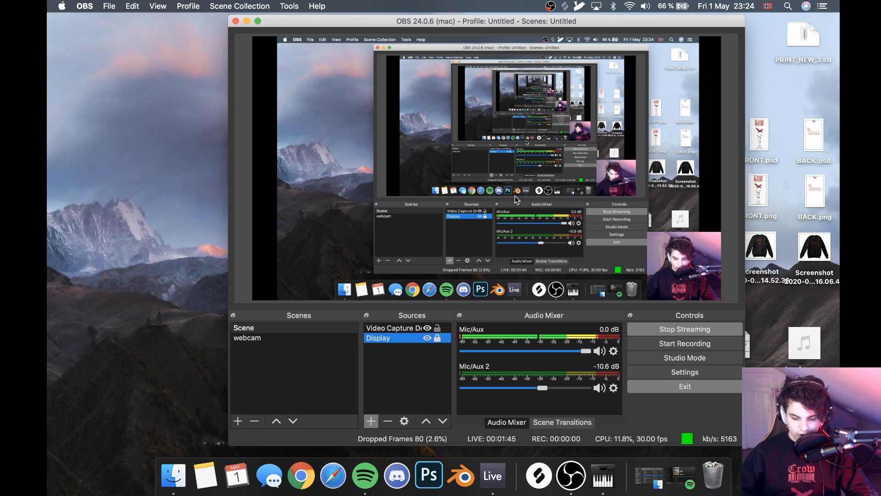
pyautogui.hotkey('ctrl', 'Right')
pyautogui.hotkey('ctrl', 'Left')
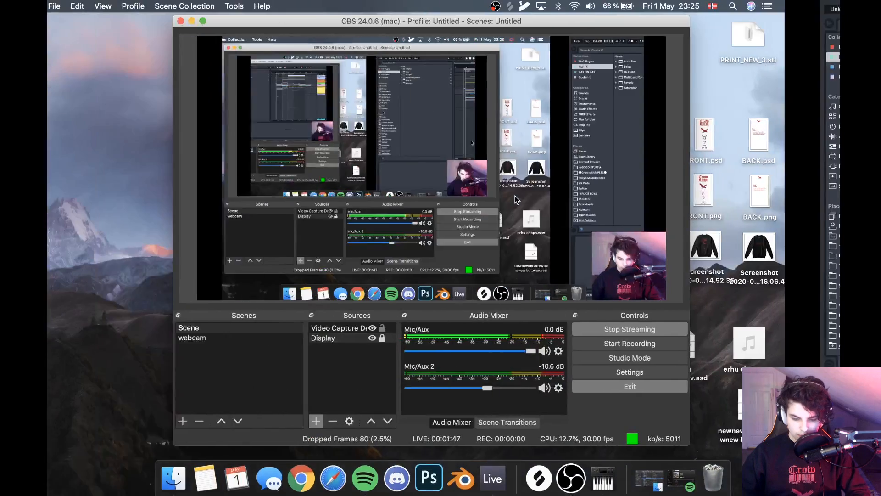
pyautogui.click(268, 340)
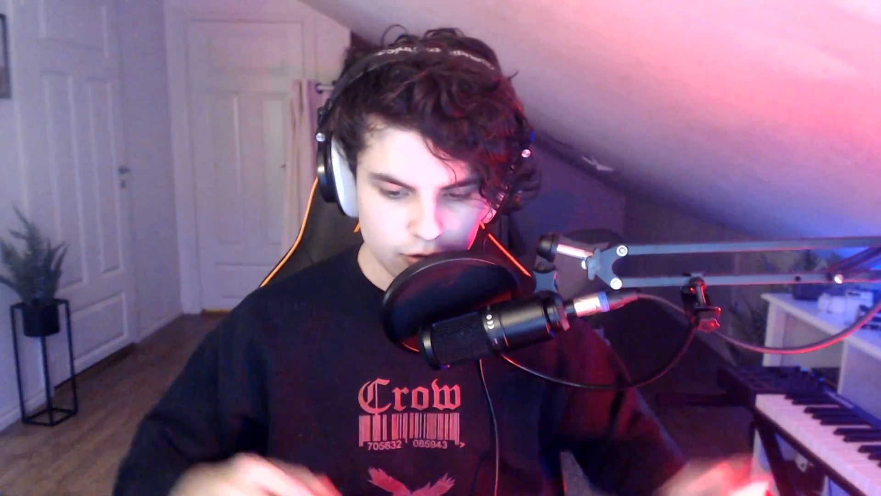
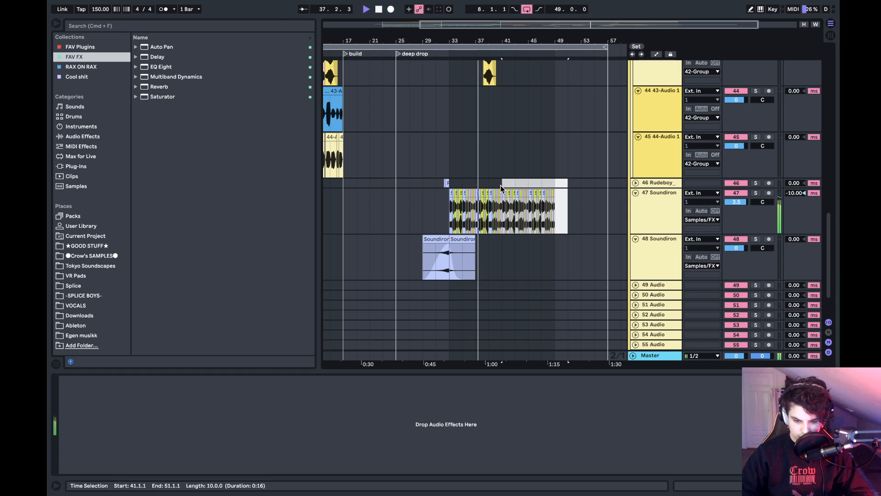
# - Delete the selected material from bar 41 to bar 51 on tracks 46 and 47, and place the insert marker at bar 51
pyautogui.press('Delete')
pyautogui.click(567, 199)
pyautogui.hscroll(1, 565, 200)
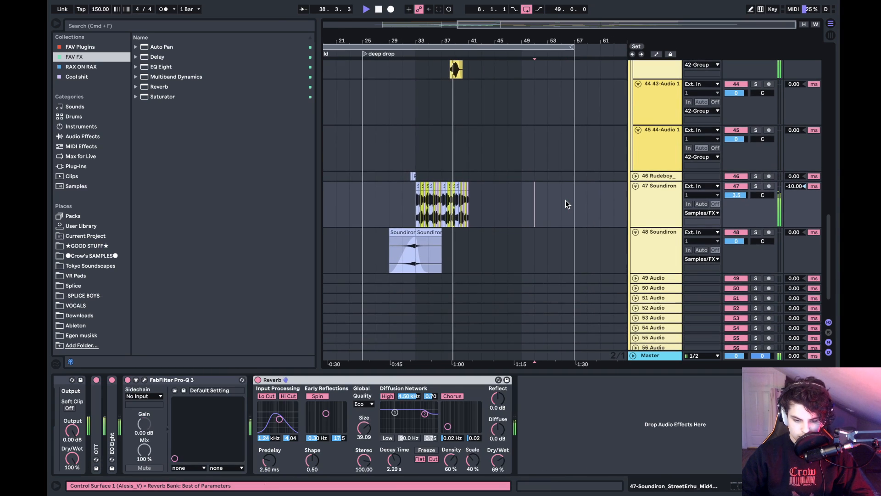
pyautogui.scroll(10, 565, 200)
pyautogui.hscroll(1, 565, 200)
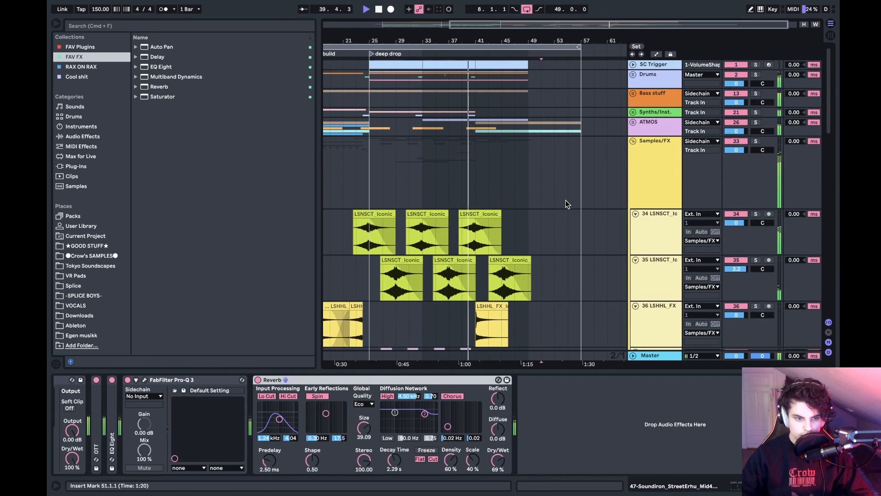
# - Listen to the end of the deep drop up to bar 49 while checking the emptied area on track 47, and stop playback
pyautogui.moveTo(504, 39); pyautogui.dragTo(579, 192)
pyautogui.scroll(-15, 491, 179)
pyautogui.rightClick(577, 190)
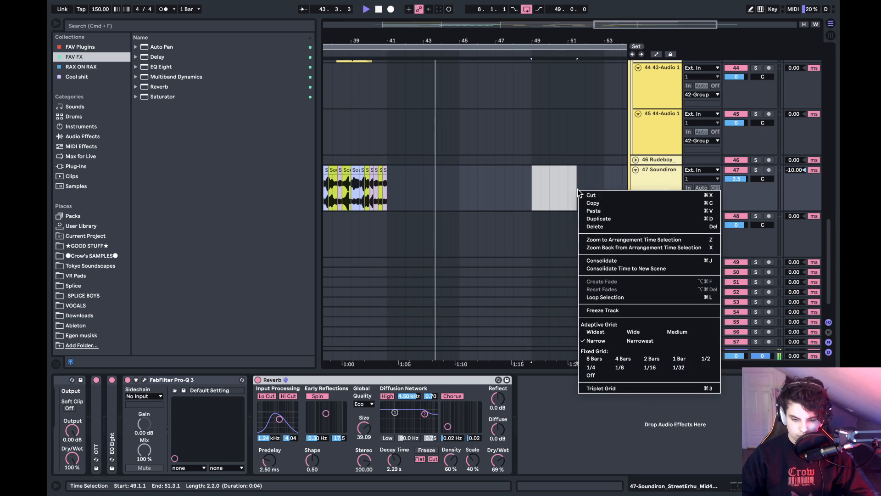
pyautogui.click(568, 180)
pyautogui.click(568, 180)
pyautogui.scroll(8, 489, 170)
pyautogui.scroll(5, 489, 170)
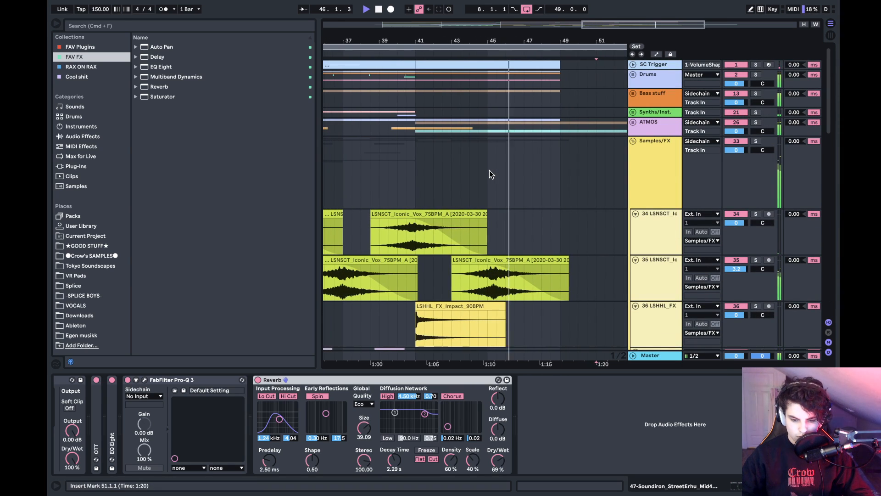
pyautogui.moveTo(543, 45); pyautogui.dragTo(483, 36)
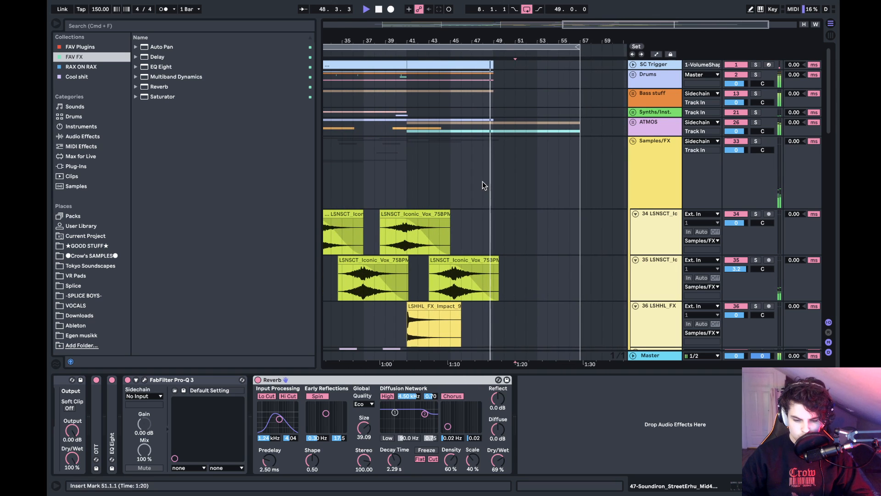
pyautogui.press('space')
# - Examine the remaining Samples/FX clips around the second half of the deep drop
pyautogui.scroll(-10, 483, 181)
pyautogui.hscroll(-2, 483, 181)
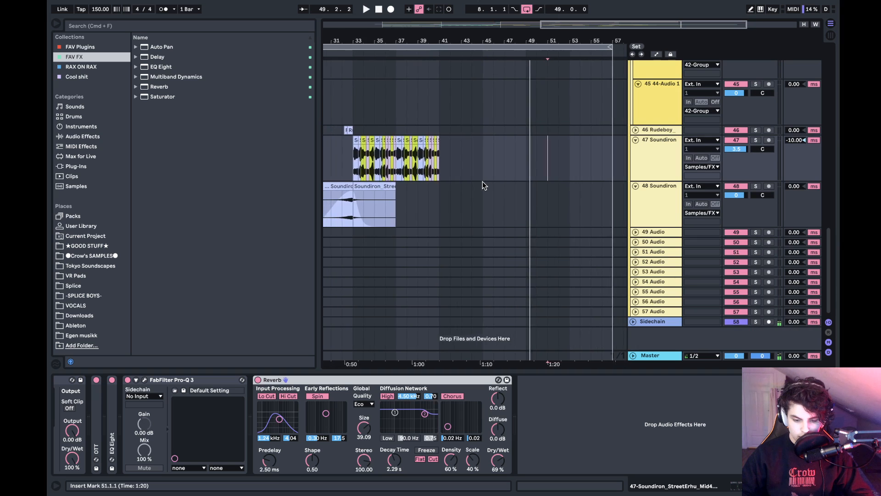
pyautogui.scroll(8, 483, 180)
pyautogui.scroll(3, 483, 181)
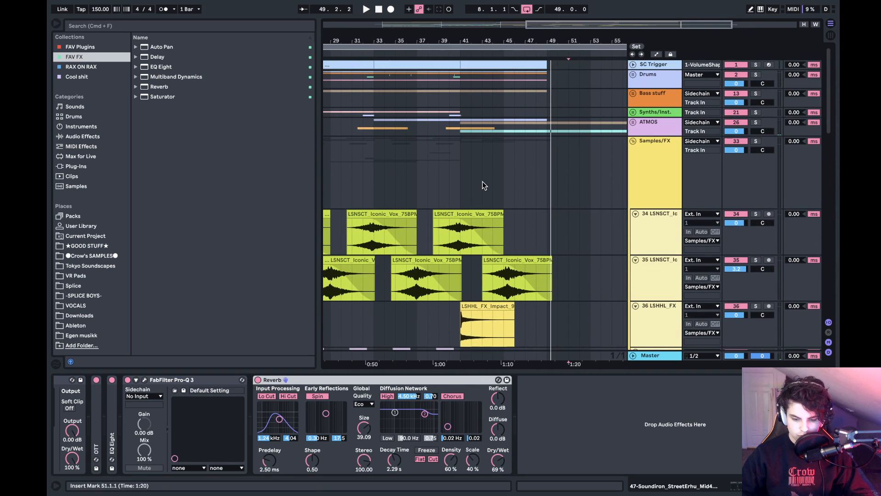
pyautogui.scroll(-12, 503, 298)
pyautogui.hscroll(-2, 502, 299)
pyautogui.scroll(4, 503, 298)
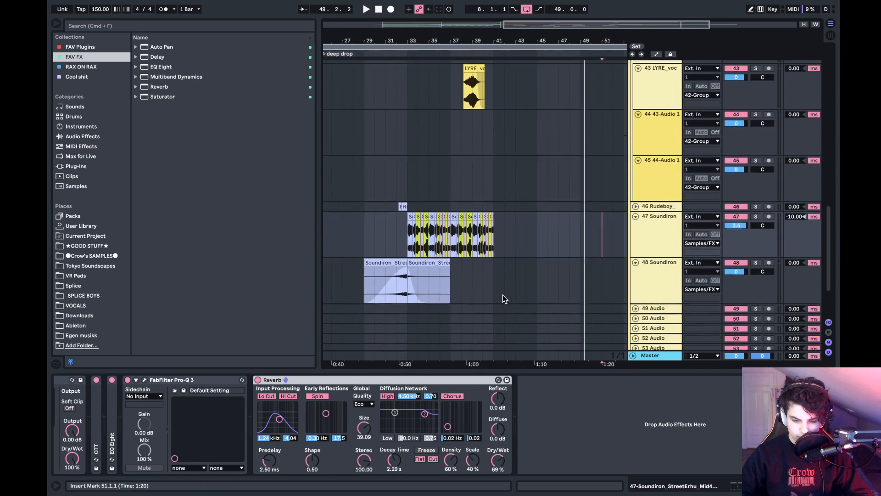
# - Place the insert marker at bar 40 and play the arrangement briefly up to bar 41
pyautogui.click(463, 197)
pyautogui.scroll(12, 469, 176)
pyautogui.hscroll(-1, 516, 83)
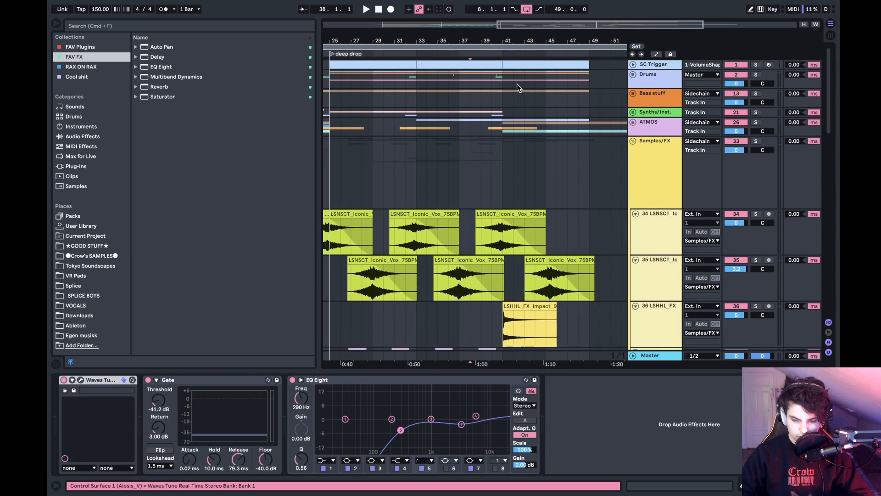
pyautogui.click(505, 76)
pyautogui.click(495, 77)
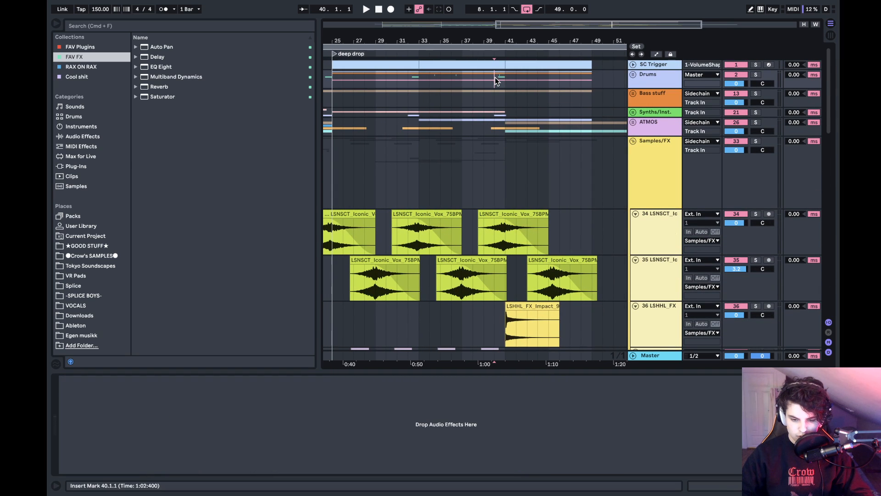
pyautogui.press('space')
pyautogui.press('space')
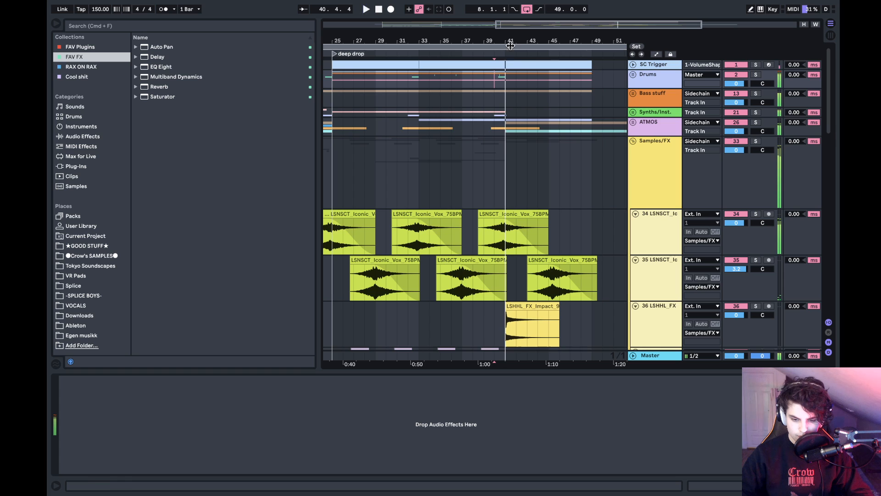
# - Place the insert marker at bar 33 on track 47 Soundiron and solo that track
pyautogui.scroll(-20, 501, 237)
pyautogui.hscroll(-1, 500, 237)
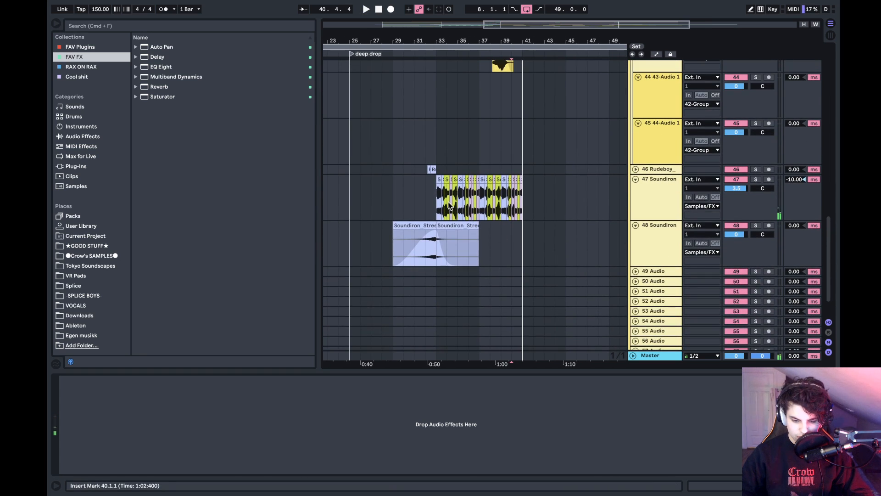
pyautogui.click(437, 197)
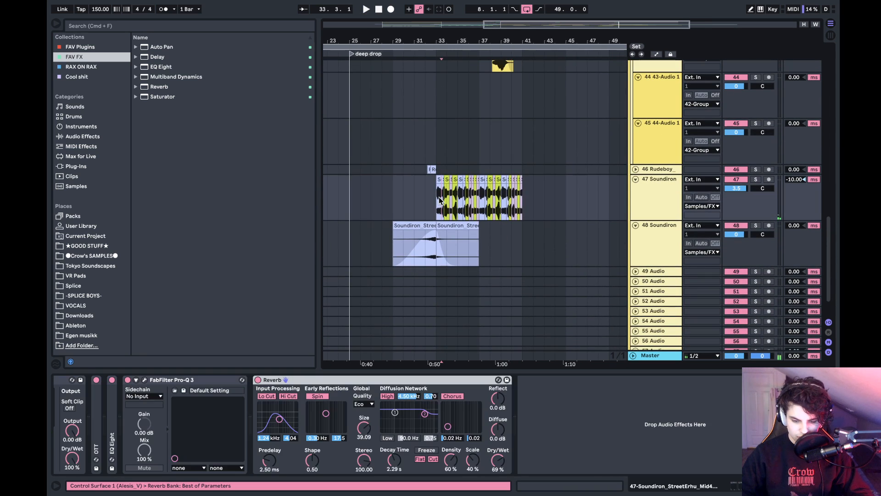
pyautogui.click(755, 180)
pyautogui.scroll(5, 643, 403)
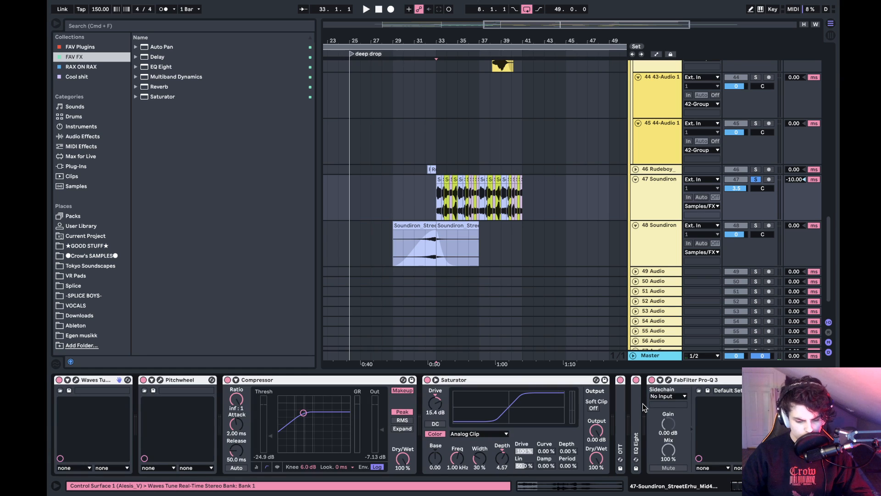
# - Deactivate all devices in the Soundiron track's effect chain and play its clips dry from bar 33
pyautogui.press('0')
pyautogui.press('0')
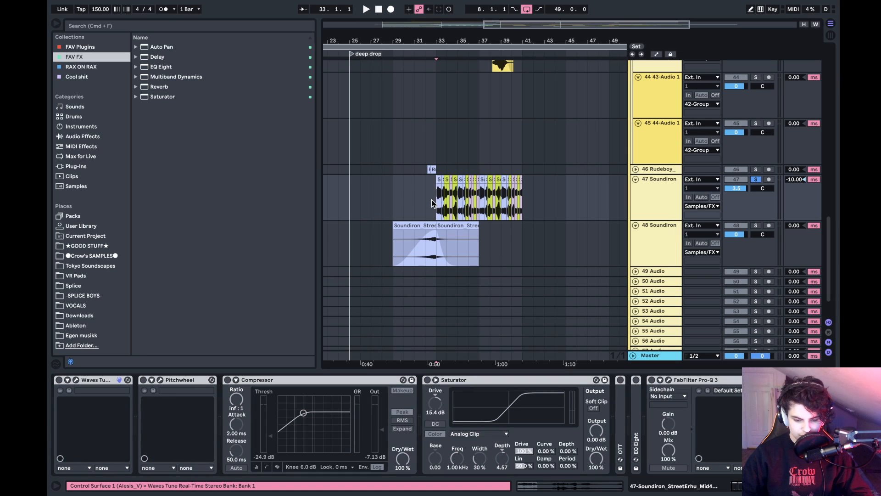
pyautogui.press('space')
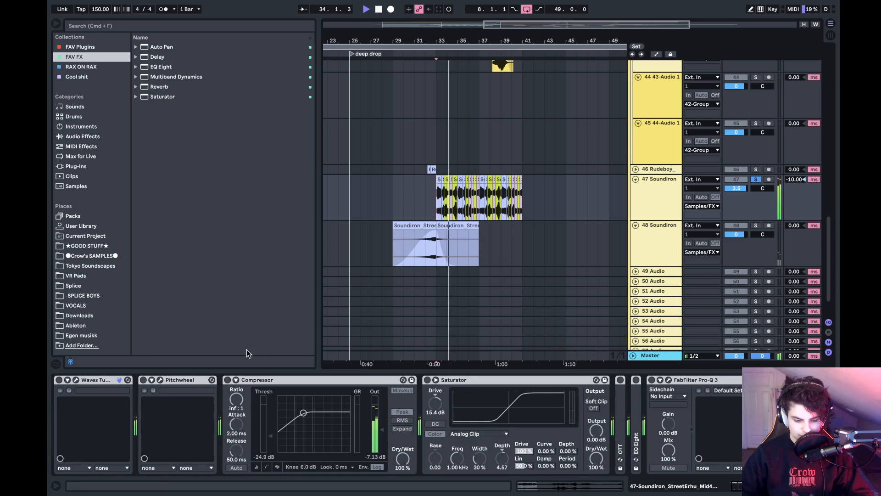
# - Activate Waves Tune Real-Time, show its settings window while replaying the clips from bar 33, and close the window
pyautogui.click(94, 383)
pyautogui.press('space')
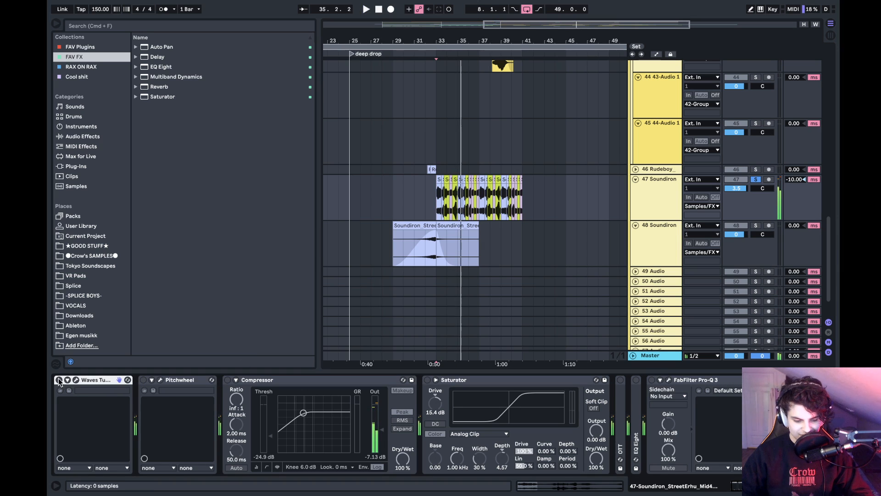
pyautogui.click(76, 381)
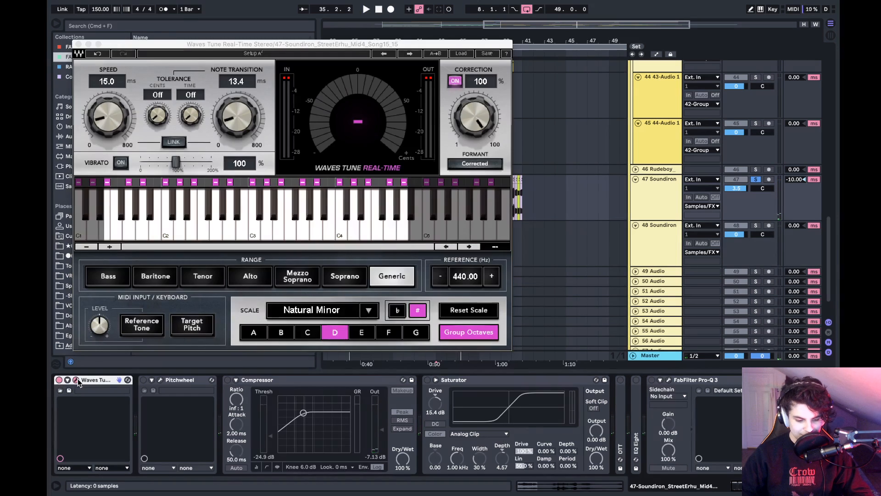
pyautogui.click(77, 380)
pyautogui.click(77, 380)
pyautogui.press('space')
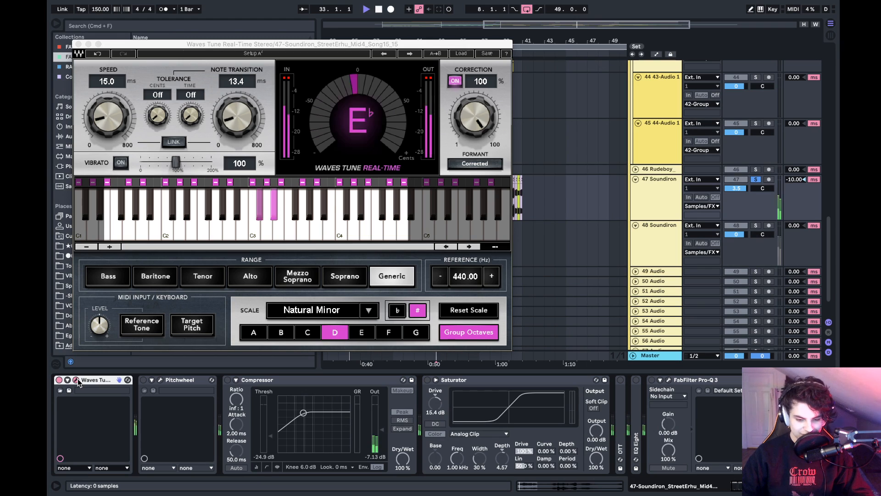
pyautogui.click(78, 380)
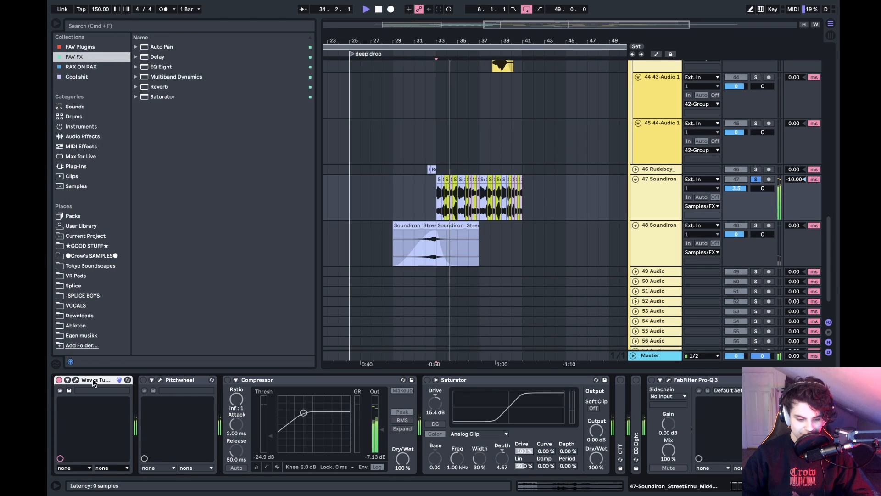
# - Show the Pitchwheel settings, activate the device, close its window and replay the Soundiron clips from bar 33
pyautogui.click(160, 380)
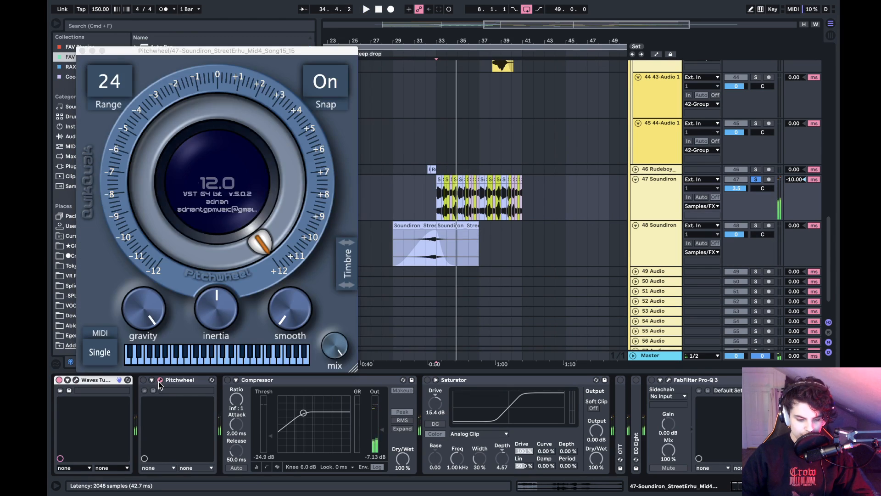
pyautogui.click(151, 381)
pyautogui.click(151, 381)
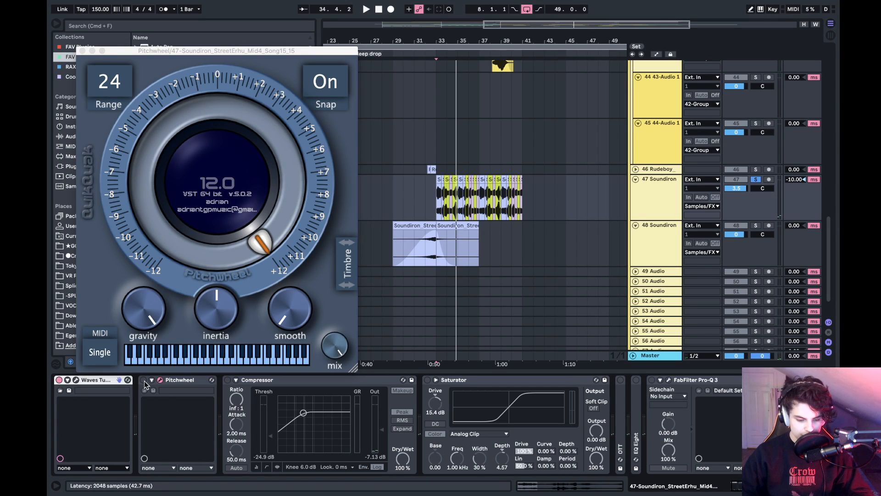
pyautogui.click(83, 51)
pyautogui.click(441, 202)
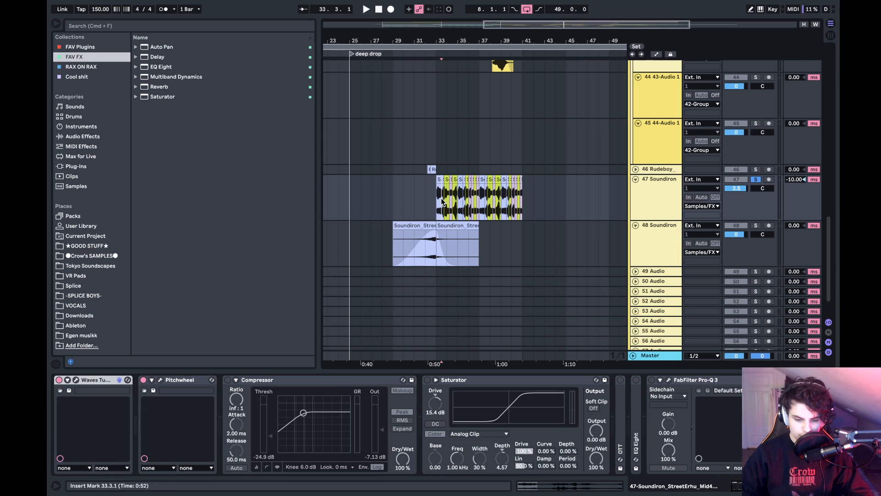
pyautogui.press('space')
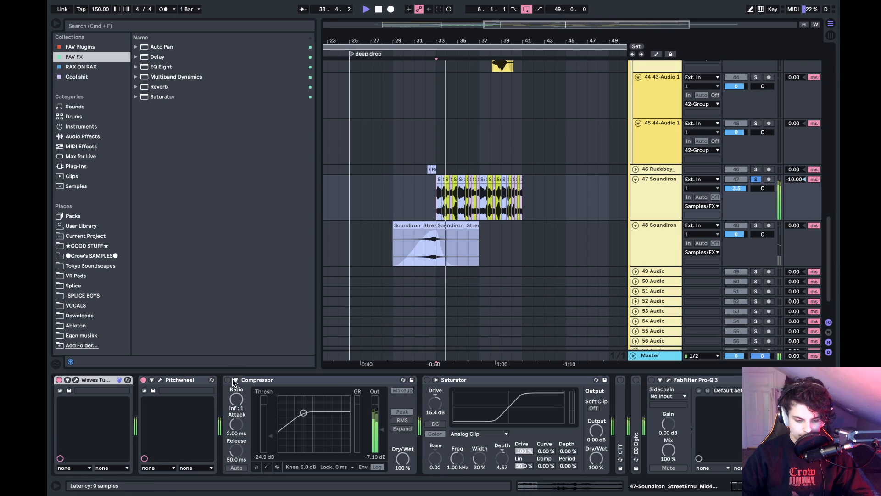
# - Collapse the Compressor and Saturator devices in the effect chain and stop playback
pyautogui.doubleClick(256, 381)
pyautogui.press('space')
pyautogui.doubleClick(255, 379)
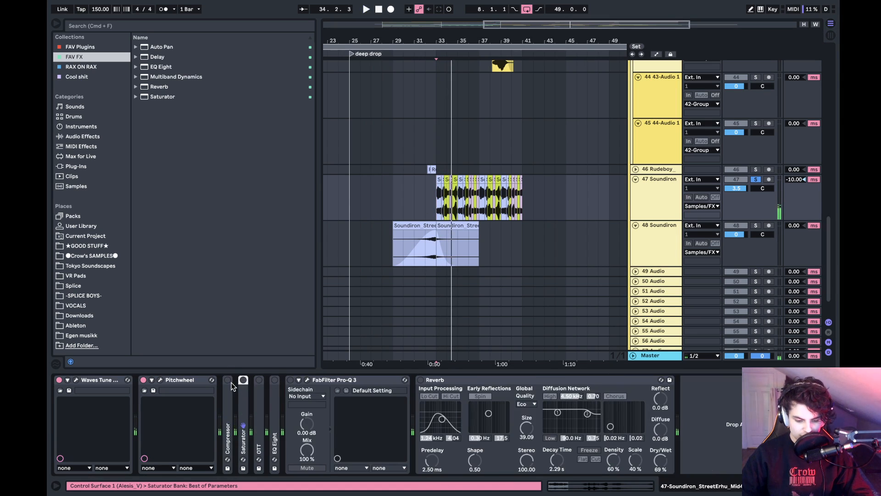
# - Reactivate Compressor, Saturator, OTT, EQ Eight, FabFilter Pro-Q 3 and Reverb while playing from bar 33, and unsolo track 47
pyautogui.click(244, 380)
pyautogui.press('space')
pyautogui.click(259, 381)
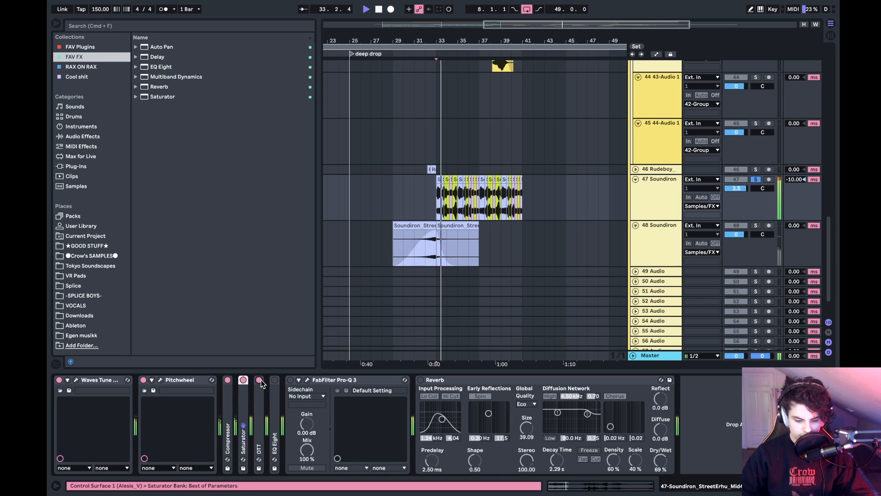
pyautogui.click(290, 380)
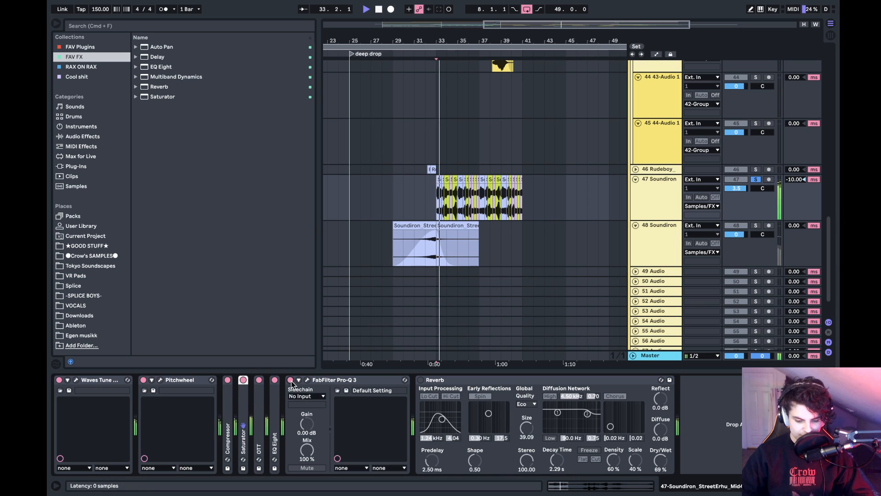
pyautogui.click(420, 380)
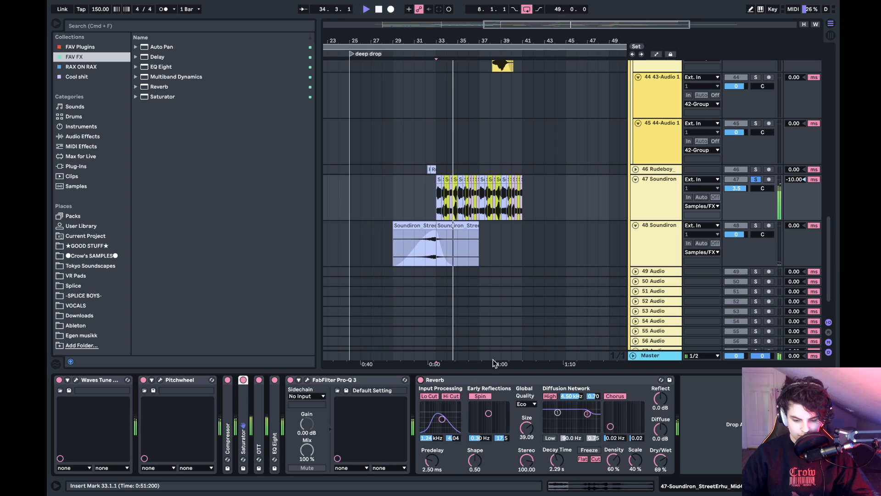
pyautogui.click(755, 180)
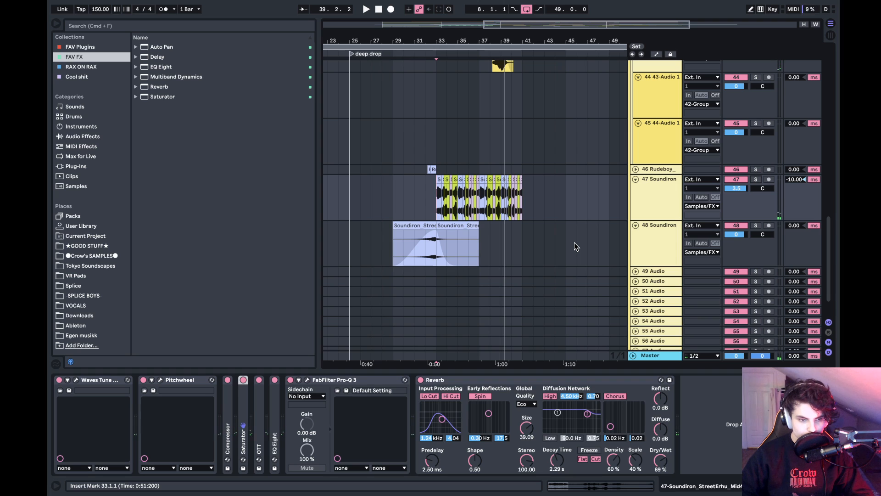
# - Unfold the Bass stuff group, solo track 14 Serum and play it from the start of the deep drop at bar 25
pyautogui.scroll(15, 575, 242)
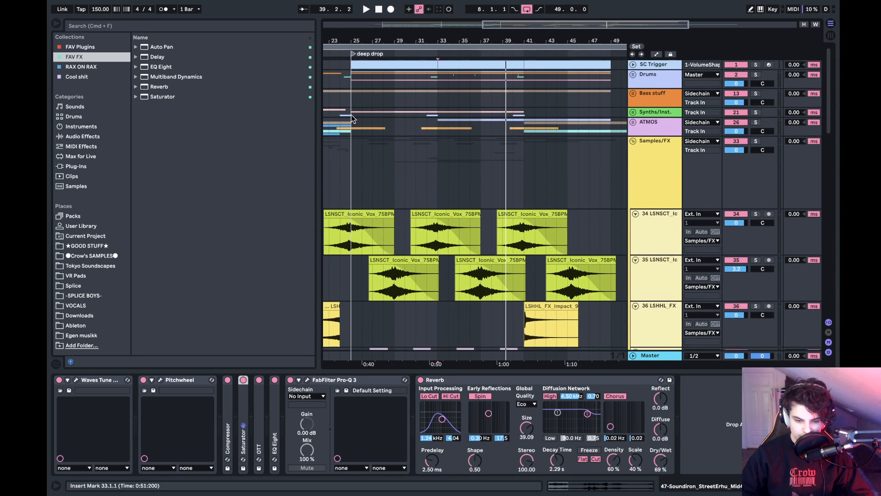
pyautogui.click(351, 118)
pyautogui.click(633, 93)
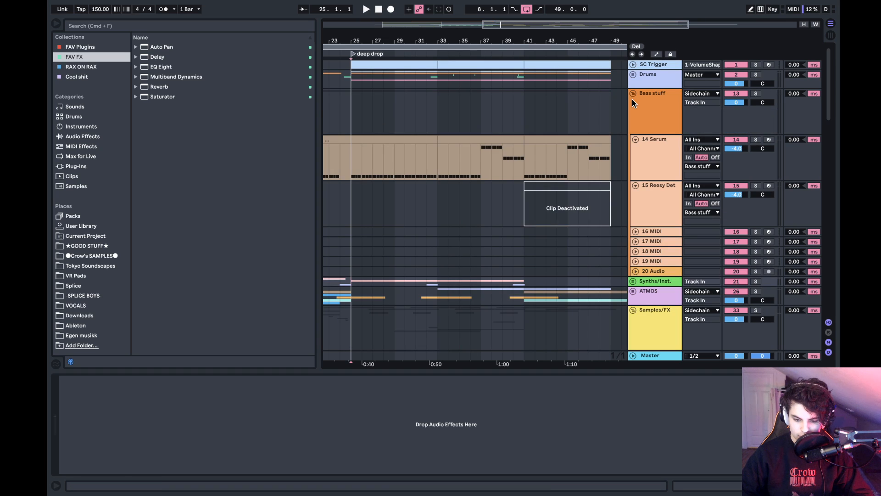
pyautogui.click(755, 140)
pyautogui.press('space')
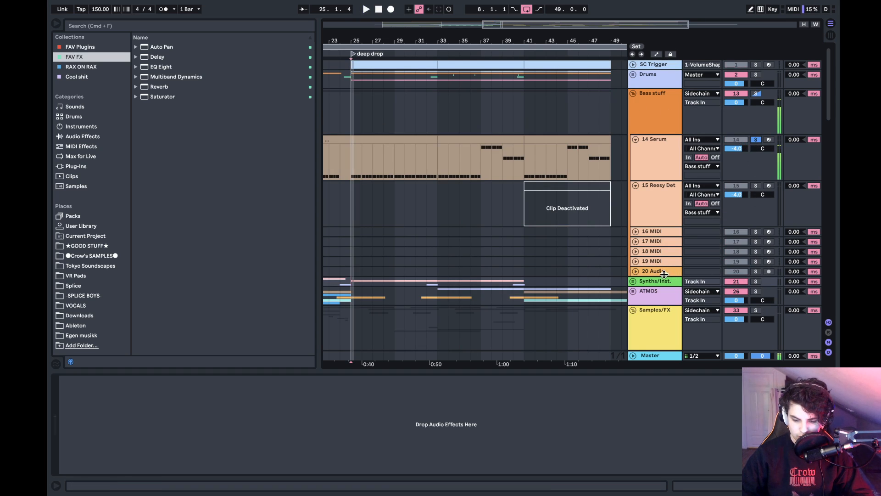
# - Unfold the Synths/Inst. group, solo track 23 Serum and play it briefly from bar 25
pyautogui.click(633, 281)
pyautogui.scroll(-5, 635, 280)
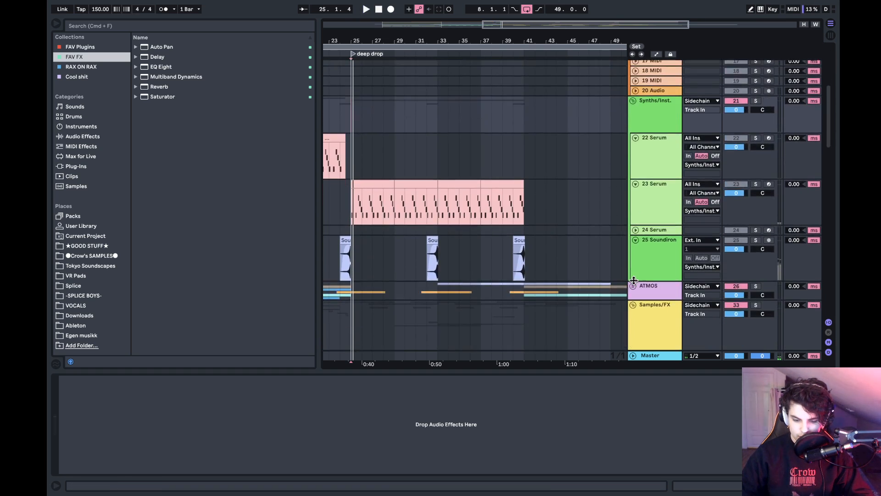
pyautogui.click(756, 184)
pyautogui.click(668, 205)
pyautogui.hscroll(-4, 426, 213)
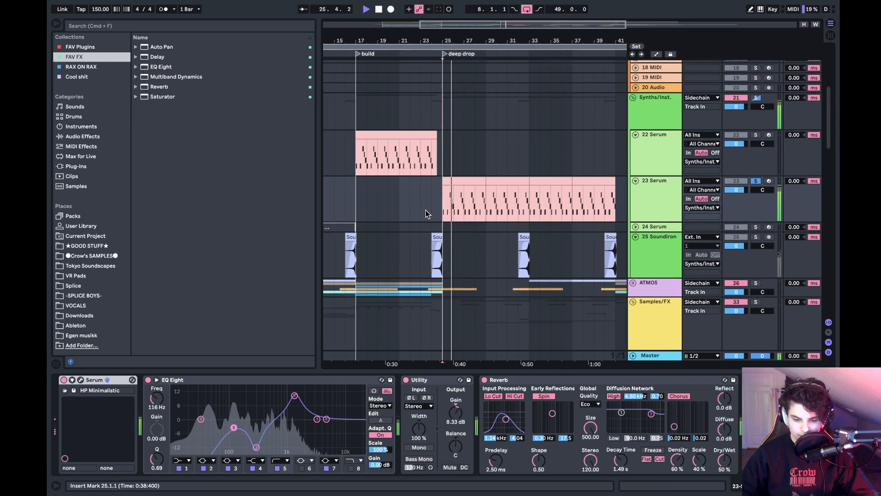
pyautogui.press('space')
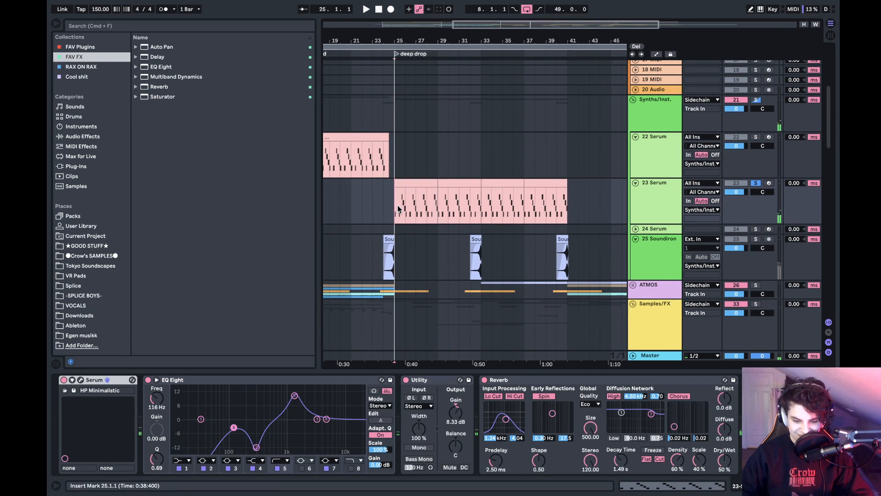
# - Unsolo track 23 Serum, play the full mix from bar 25 and fold the Synths/Inst. group
pyautogui.click(756, 182)
pyautogui.press('space')
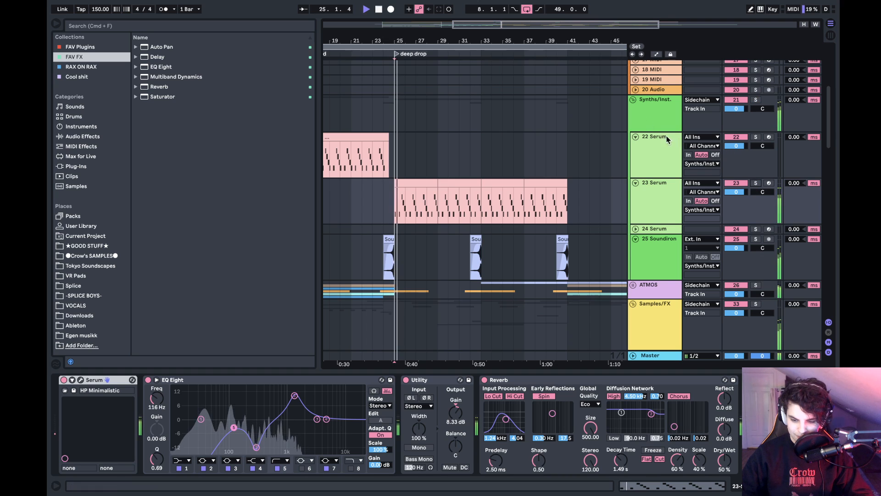
pyautogui.click(633, 99)
# - Unfold the Drums group, solo track 4 RARE_perc, play it from bar 25 and select its first deep drop clip before stopping
pyautogui.scroll(8, 633, 99)
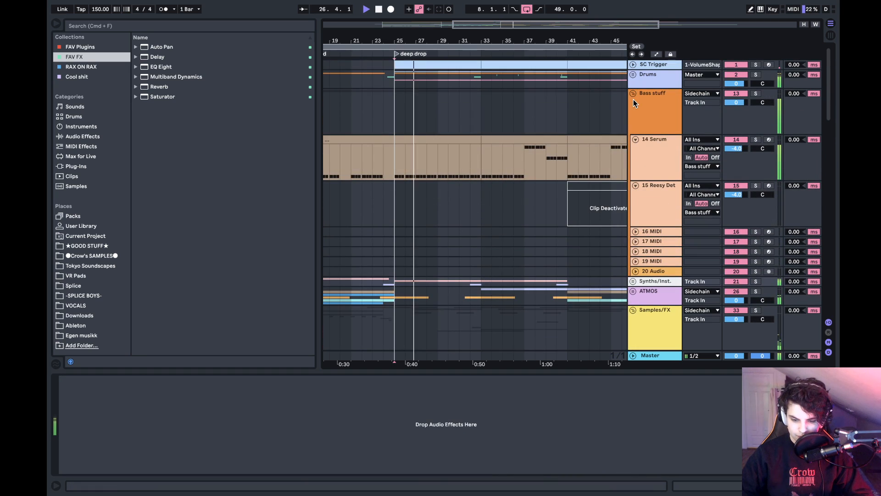
pyautogui.click(633, 74)
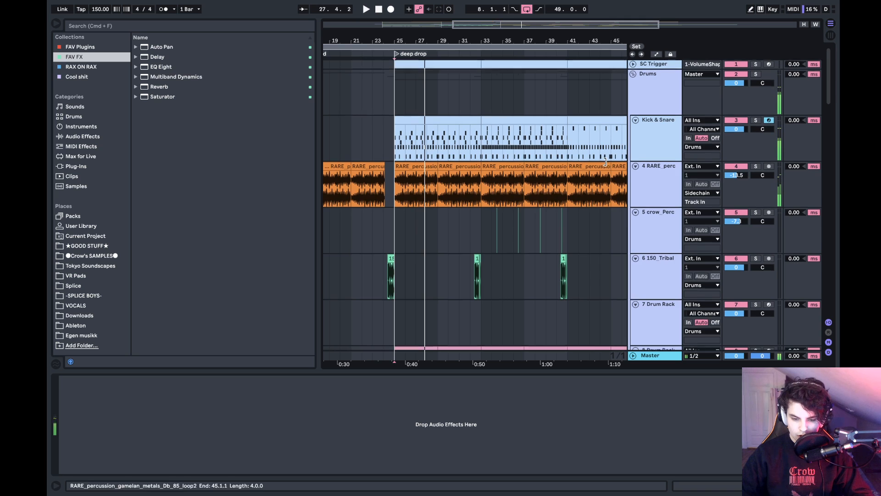
pyautogui.click(756, 141)
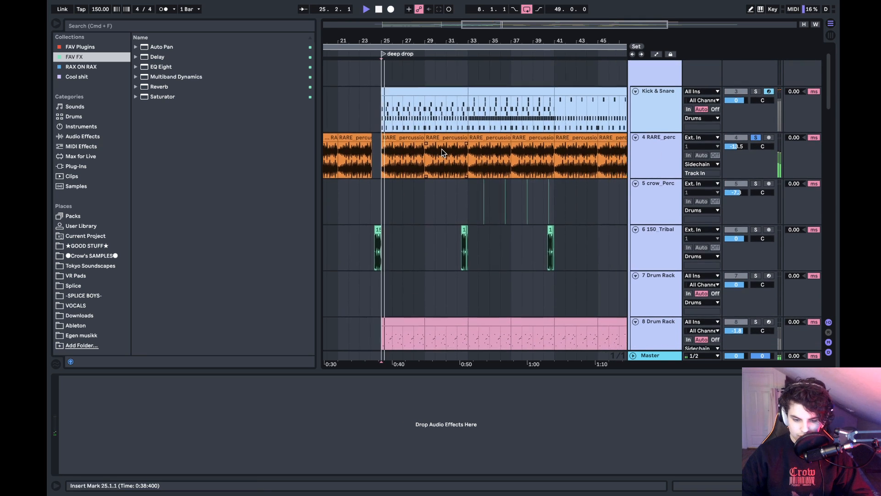
pyautogui.click(404, 138)
pyautogui.press('space')
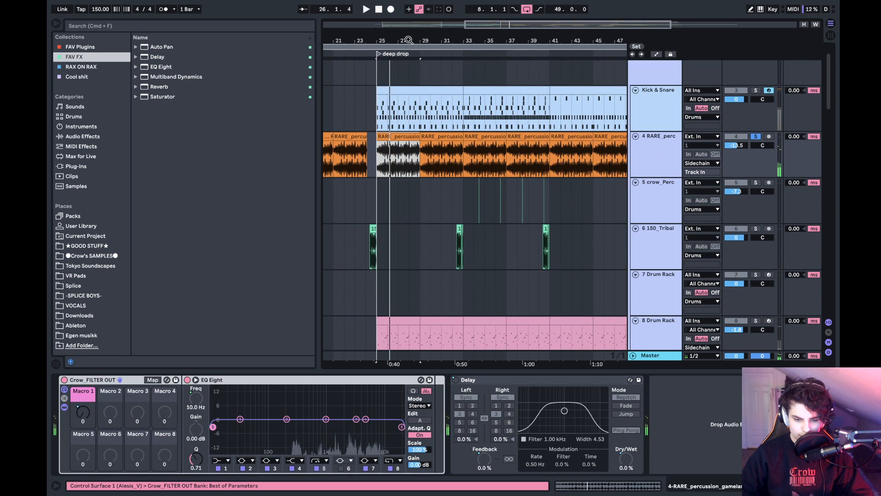
# - Solo track 38 Tokyo Drif in the Samples/FX group and play it from the start of the build at bar 17
pyautogui.moveTo(421, 38); pyautogui.dragTo(524, 107)
pyautogui.moveTo(521, 38); pyautogui.dragTo(462, 3)
pyautogui.scroll(-10, 453, 213)
pyautogui.scroll(-10, 454, 212)
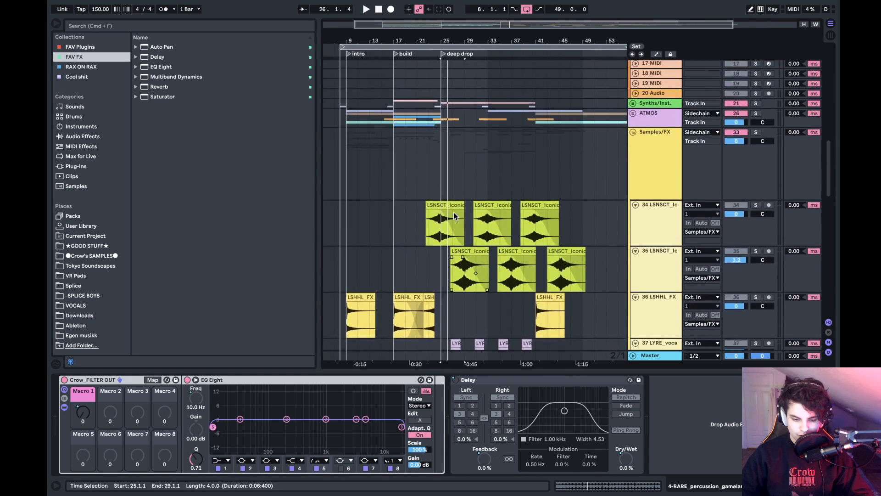
pyautogui.scroll(3, 454, 212)
pyautogui.click(385, 164)
pyautogui.click(687, 161)
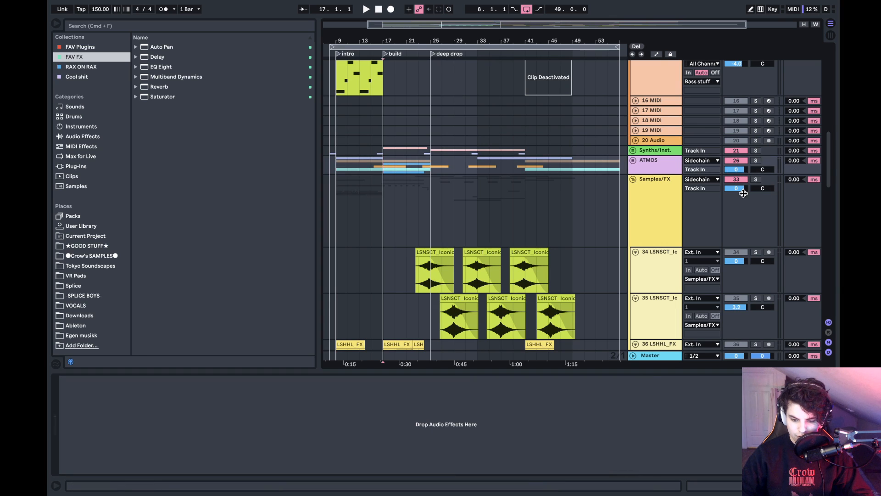
pyautogui.scroll(-10, 735, 191)
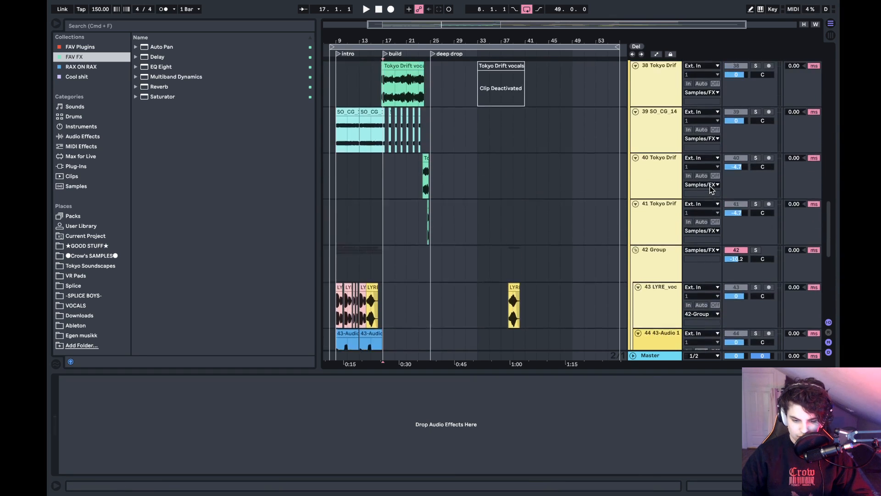
pyautogui.scroll(3, 711, 189)
pyautogui.click(758, 175)
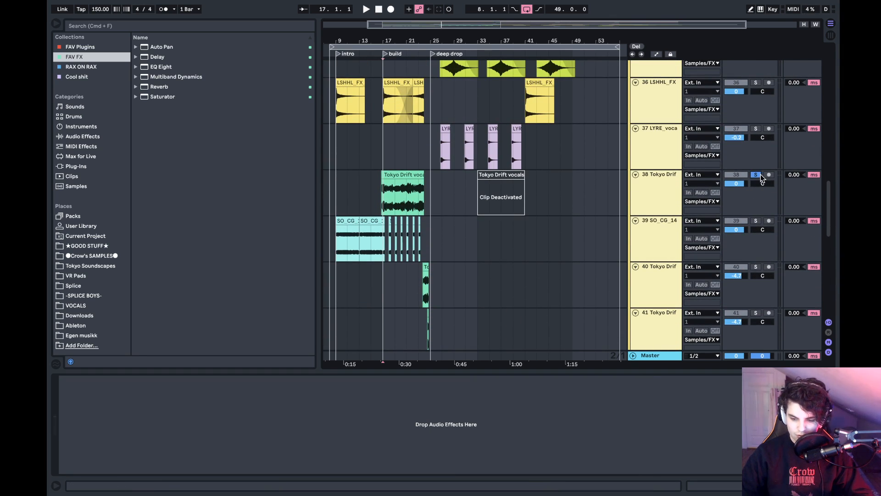
pyautogui.press('space')
# - Place the insert marker at bar 19 on track 38, unsolo the track during playback and stop
pyautogui.click(451, 198)
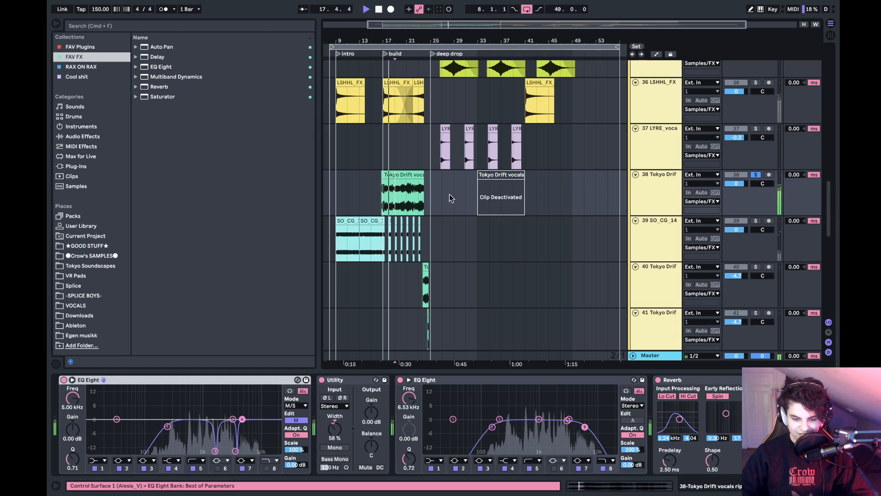
pyautogui.click(756, 175)
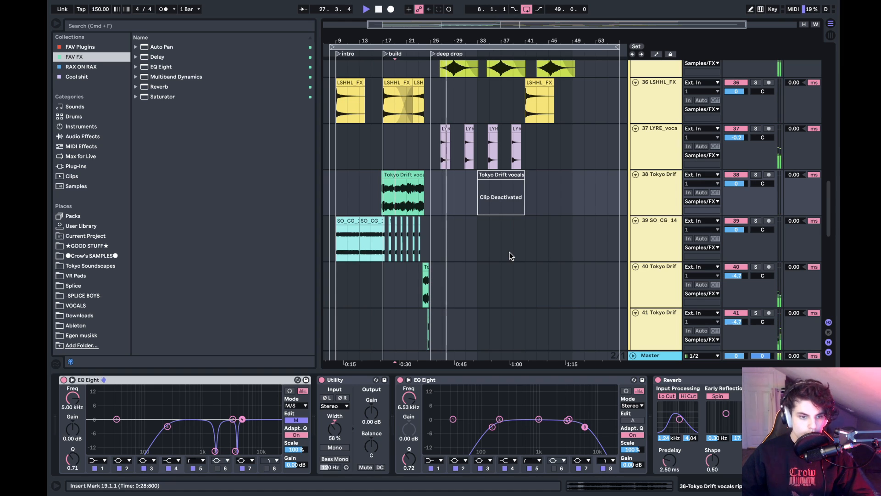
pyautogui.press('space')
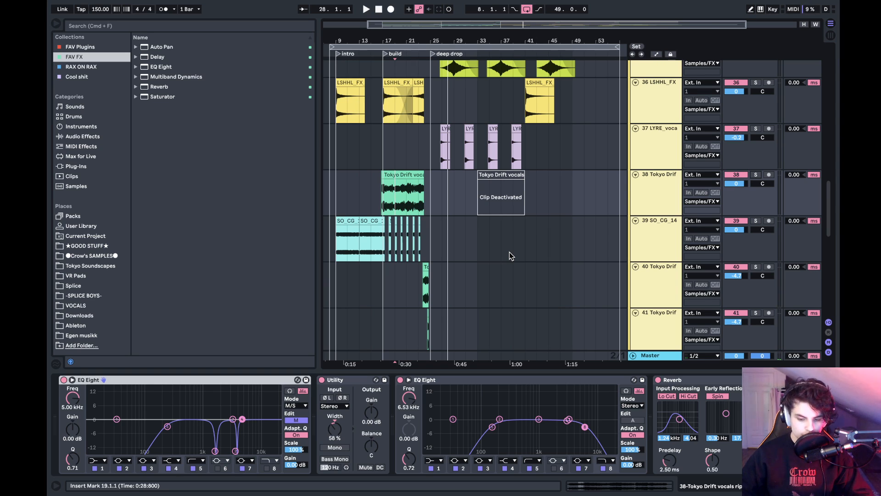
# - Fold the Drums, Bass stuff and Samples/FX groups and place the insert marker at bar 25
pyautogui.scroll(15, 509, 252)
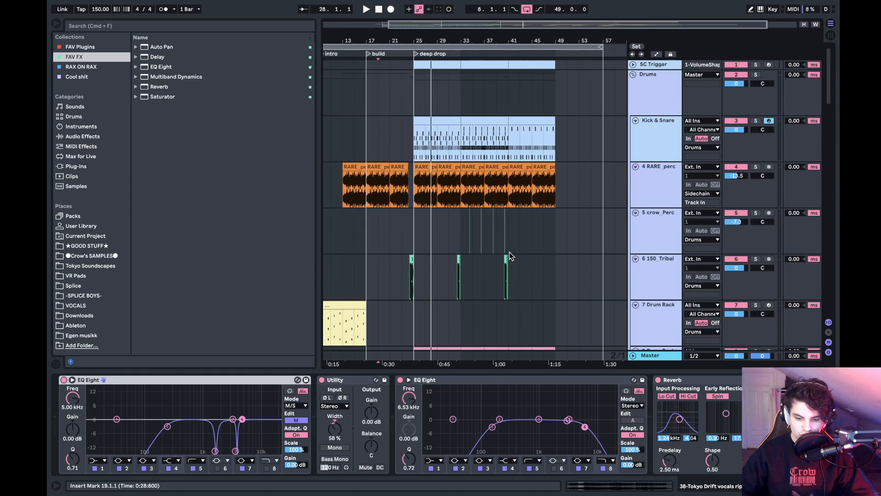
pyautogui.click(632, 75)
pyautogui.click(634, 94)
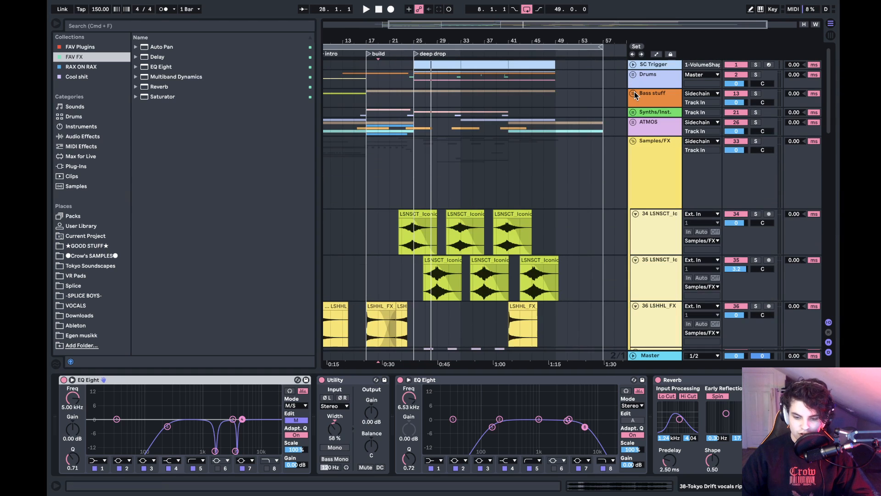
pyautogui.click(632, 140)
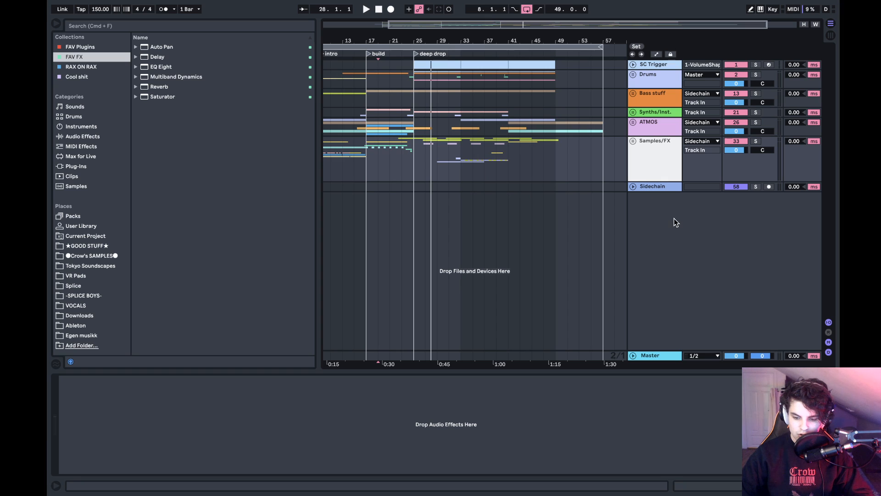
pyautogui.click(620, 166)
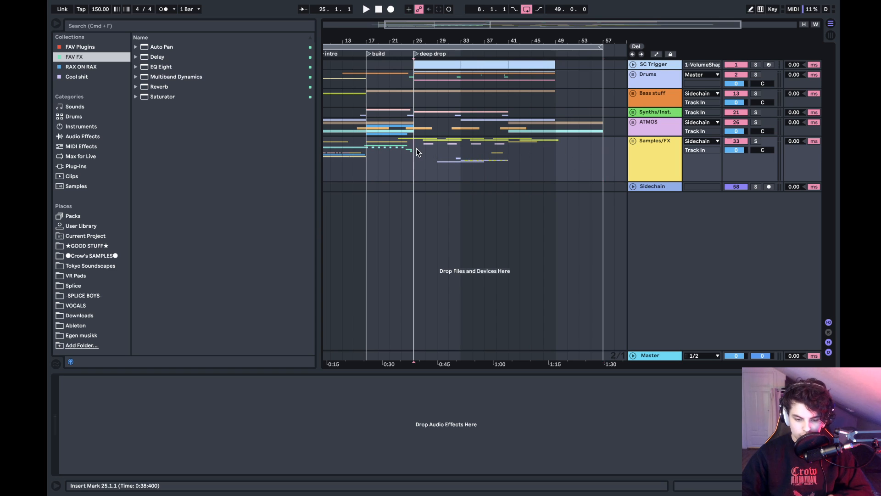
pyautogui.click(415, 161)
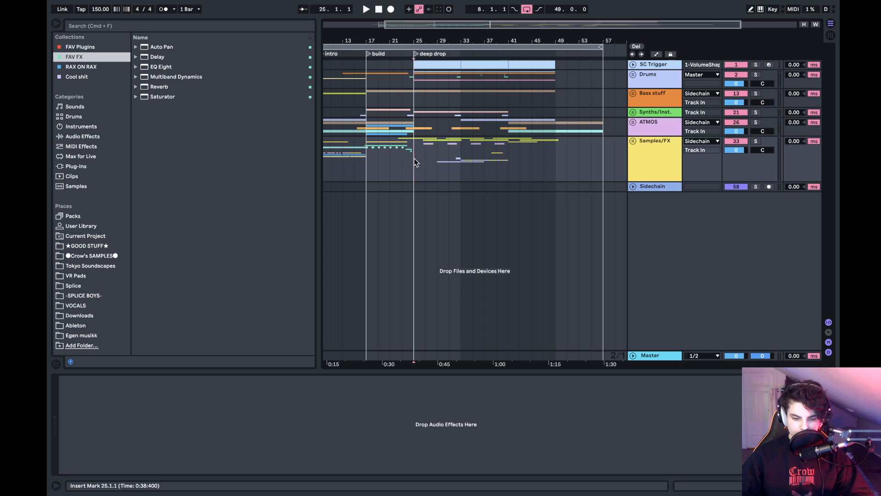
# - Bring the start of the arrangement into view and dismiss the Labor day reminder
pyautogui.hscroll(-5, 400, 159)
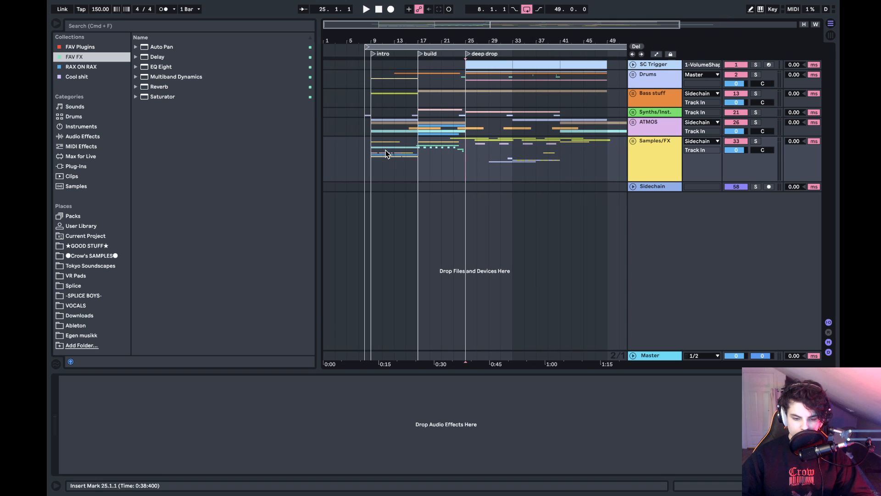
pyautogui.hscroll(-1, 385, 154)
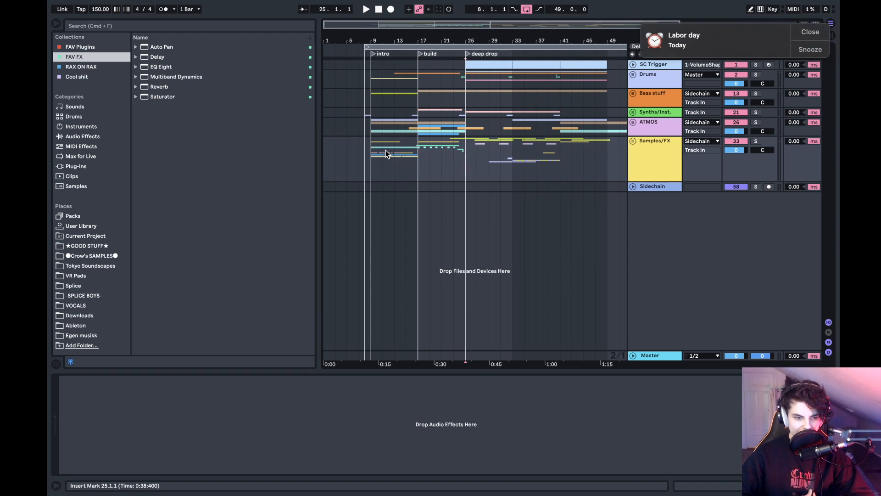
pyautogui.moveTo(676, 56); pyautogui.dragTo(839, 70)
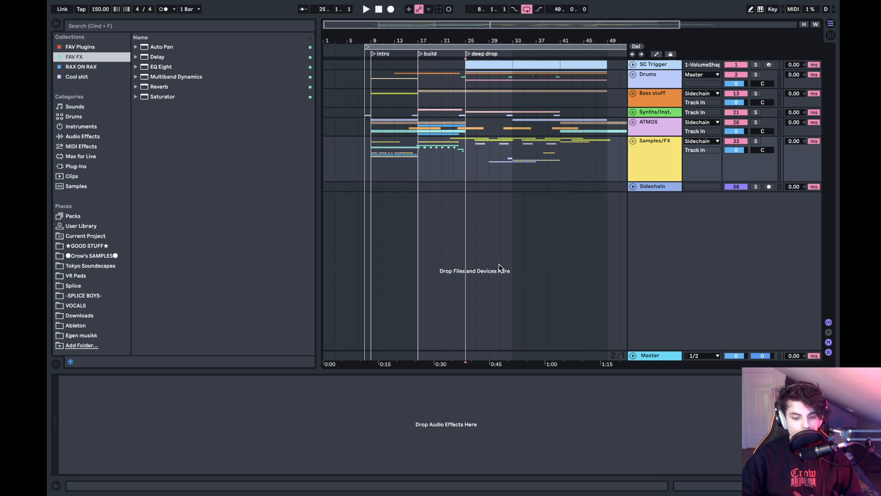
# - Look through the sample packs in the VOCALS and Splice places, including the UK Garage pack
pyautogui.click(81, 307)
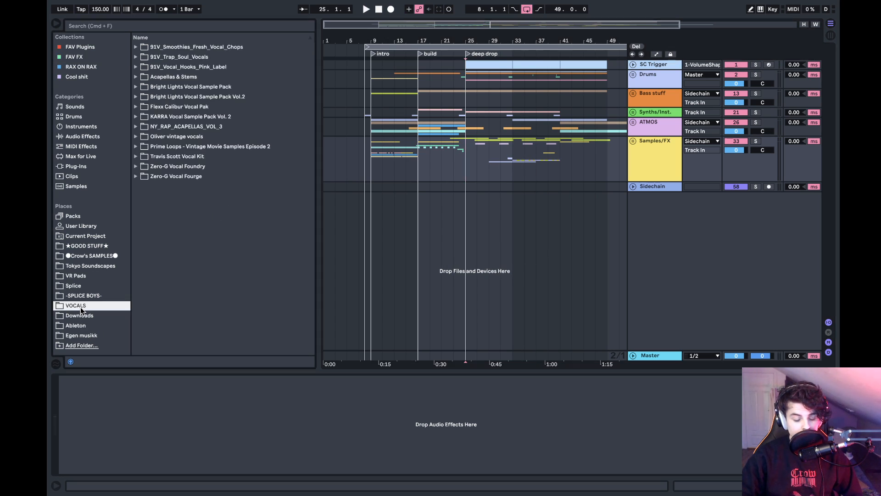
pyautogui.click(172, 127)
pyautogui.click(188, 79)
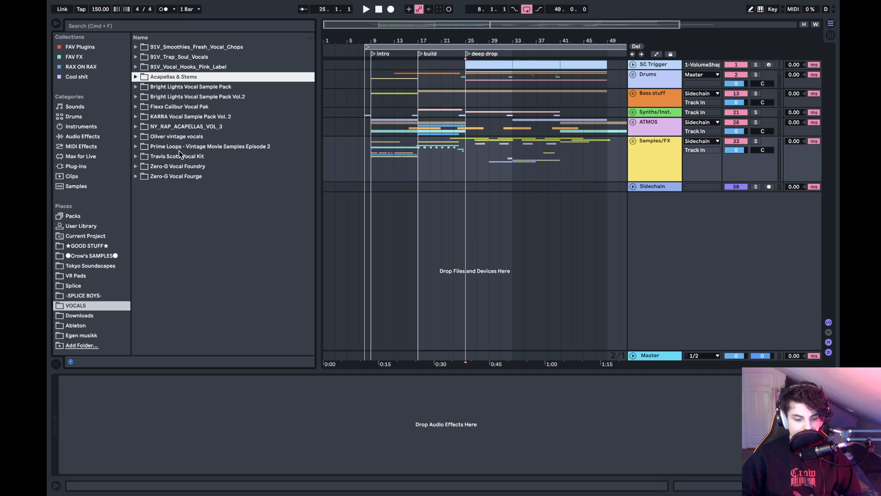
pyautogui.click(175, 167)
pyautogui.click(177, 177)
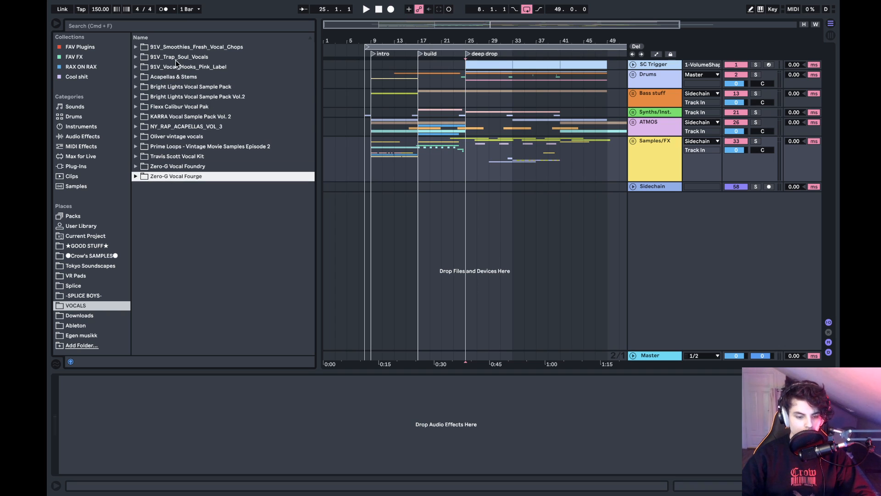
pyautogui.click(73, 286)
pyautogui.click(173, 237)
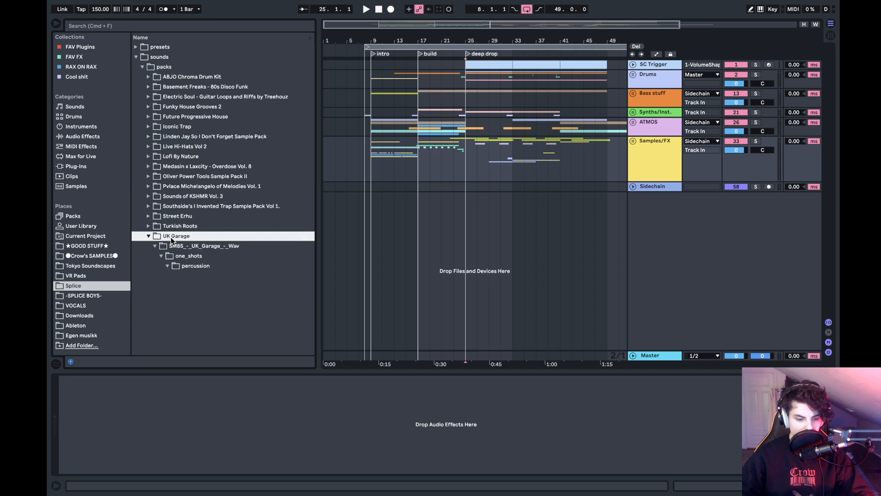
# - Show the -SPLICE BOYS- place and collapse its SYNTHS & INSTRUMENTS folder
pyautogui.click(84, 296)
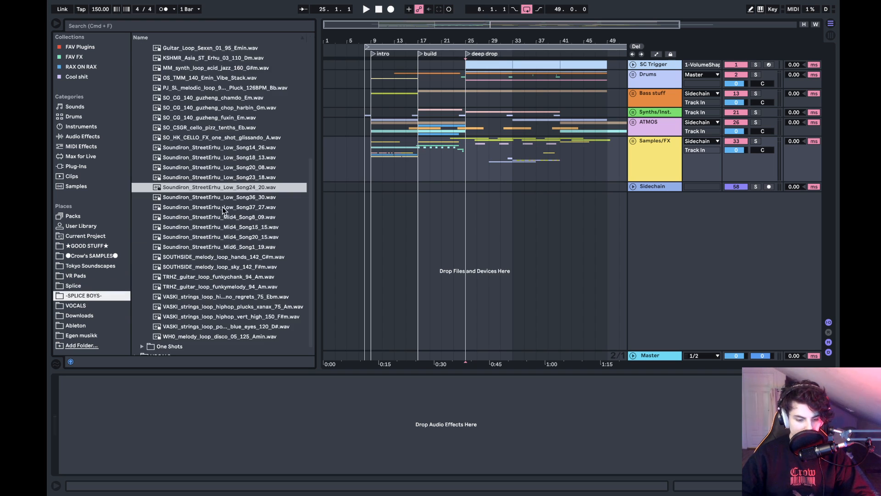
pyautogui.press('Left')
pyautogui.press('Left')
pyautogui.press('Left')
pyautogui.press('Left')
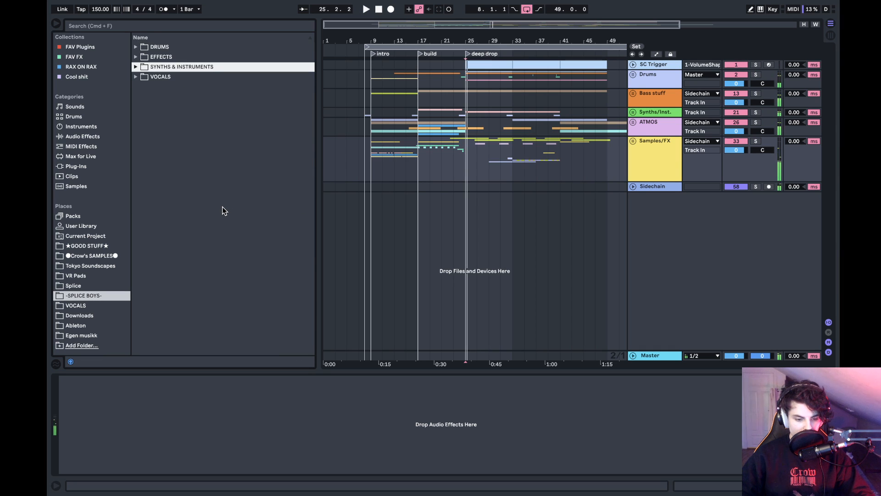
# - Expand the VOCALS folder of -SPLICE BOYS- and look through the samples in One Shots
pyautogui.press('Down')
pyautogui.press('Right')
pyautogui.press('Down')
pyautogui.press('Down')
pyautogui.press('Right')
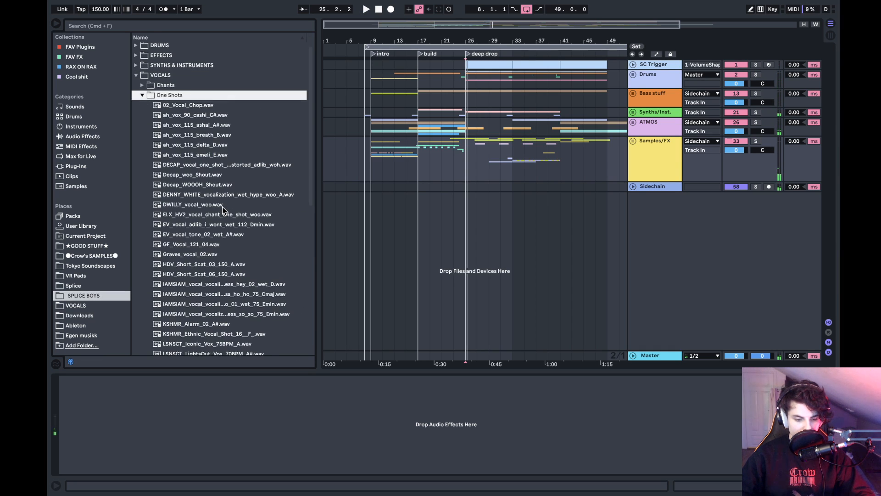
pyautogui.scroll(-10, 222, 207)
pyautogui.scroll(10, 222, 206)
pyautogui.press('Left')
# - Look through the vocal samples in the Chants folder and collapse it again
pyautogui.press('Up')
pyautogui.press('Right')
pyautogui.scroll(-3, 222, 207)
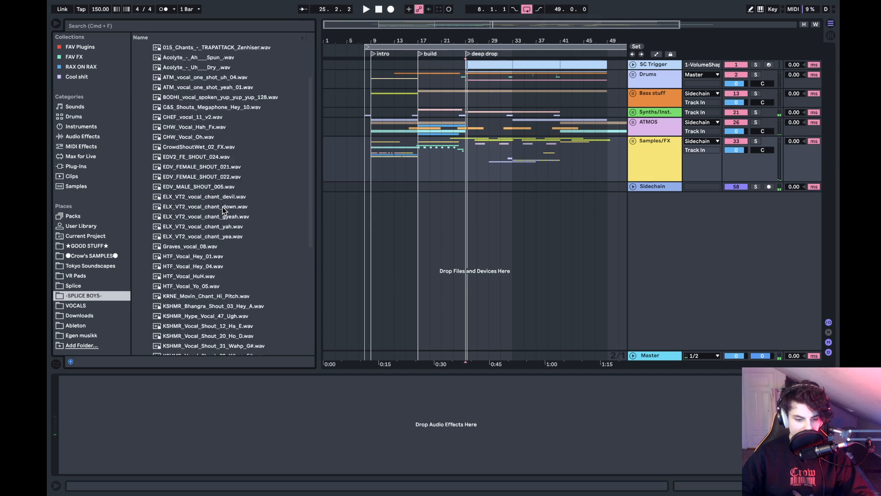
pyautogui.scroll(3, 222, 206)
pyautogui.press('Left')
# - Expand the Other folder under VOCALS and look through its Singing samples
pyautogui.press('Down')
pyautogui.press('Down')
pyautogui.press('Right')
pyautogui.press('Down')
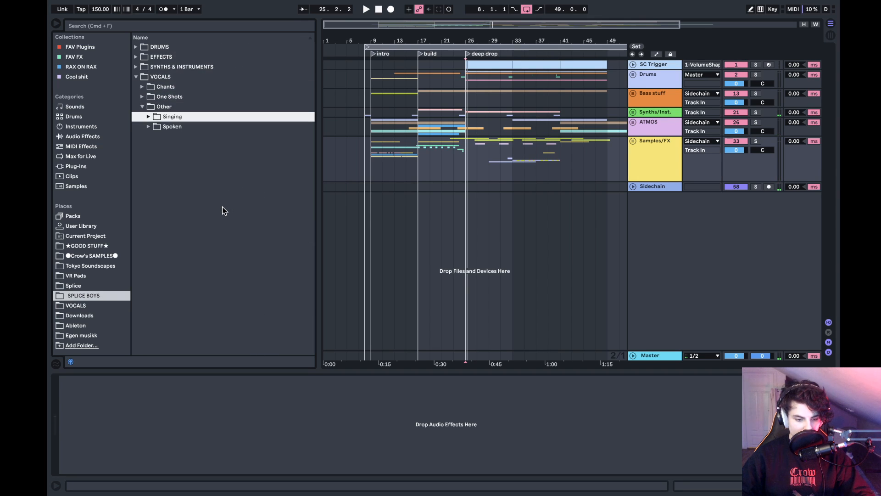
pyautogui.press('Right')
pyautogui.scroll(-5, 222, 211)
pyautogui.scroll(5, 222, 211)
pyautogui.press('Left')
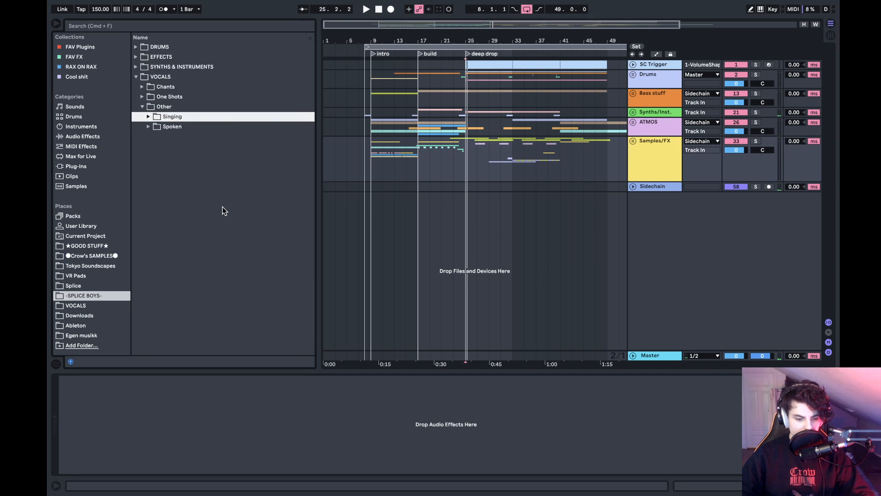
# - Look through the Spoken vocal samples and collapse the whole VOCALS folder
pyautogui.press('Down')
pyautogui.press('Right')
pyautogui.scroll(-5, 222, 207)
pyautogui.scroll(5, 222, 207)
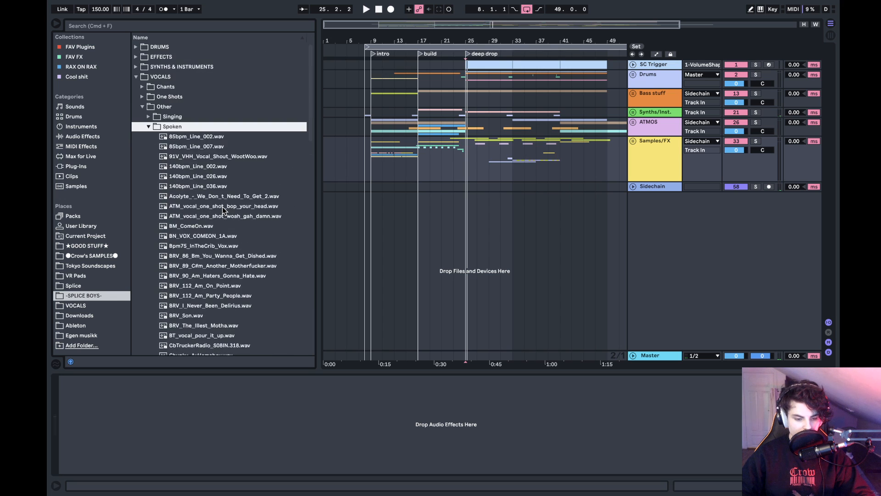
pyautogui.press('Left')
pyautogui.press('Left')
pyautogui.press('Left')
pyautogui.press('Left')
pyautogui.press('Left')
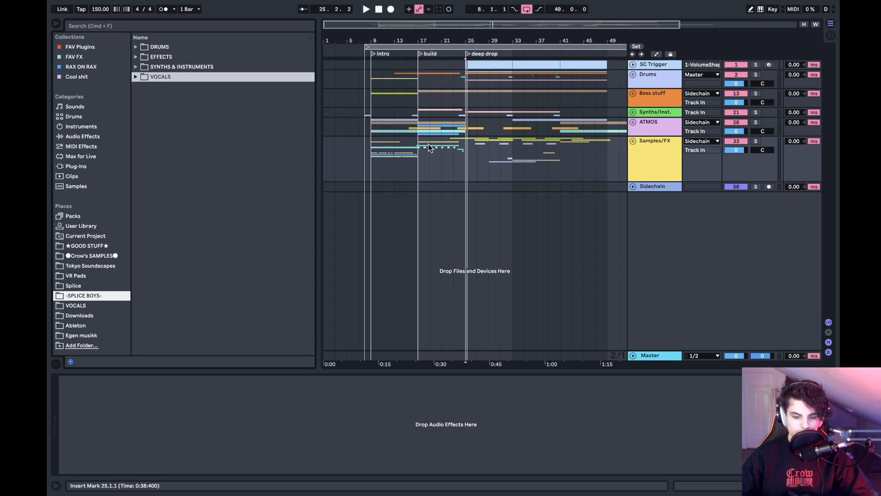
# - Place the insert marker at the intro's bar 9, unfold the Samples/FX group and solo track 43 LYRE_voc
pyautogui.click(377, 154)
pyautogui.click(374, 153)
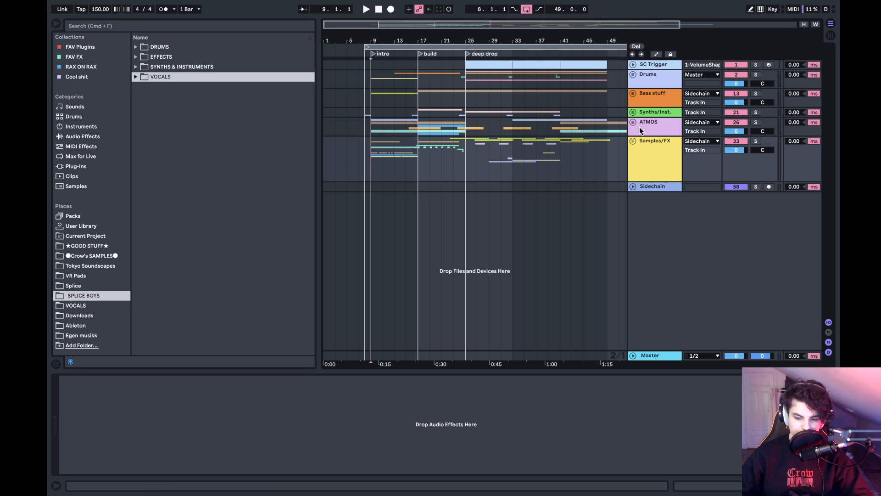
pyautogui.click(633, 141)
pyautogui.scroll(-10, 634, 142)
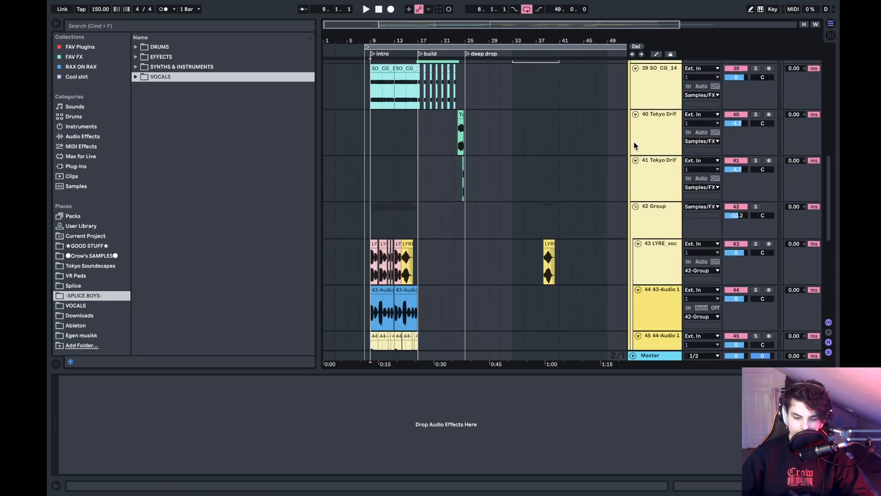
pyautogui.click(756, 103)
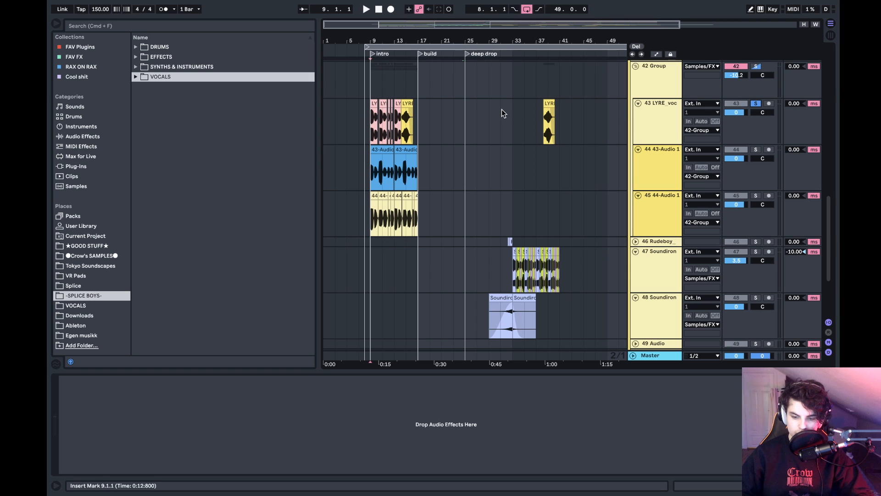
# - Play the intro with LYRE_voc soloed, and solo vocal tracks 44 and 45 to hear them separately
pyautogui.press('space')
pyautogui.moveTo(377, 42)
pyautogui.mouseDown()
pyautogui.moveTo(374, 101)
pyautogui.moveTo(383, 97)
pyautogui.moveTo(384, 41)
pyautogui.mouseUp()
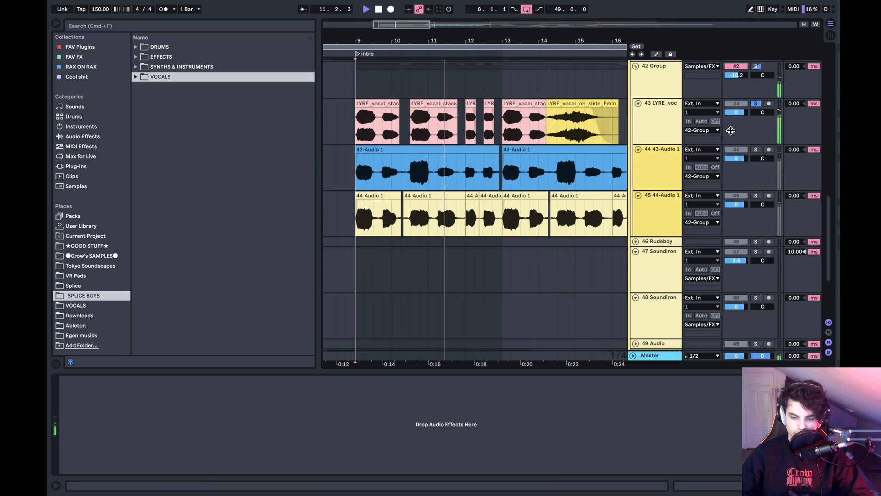
pyautogui.click(756, 149)
pyautogui.keyDown('super'); pyautogui.click(756, 196); pyautogui.keyUp('super')
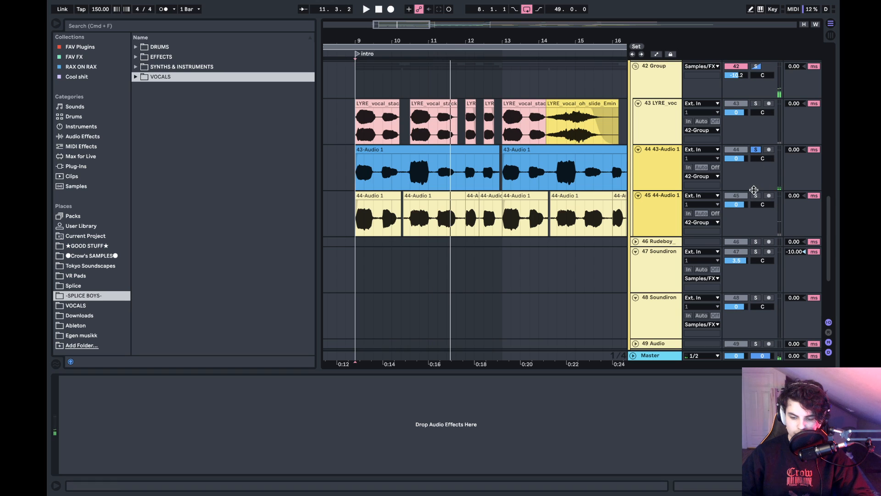
pyautogui.press('space')
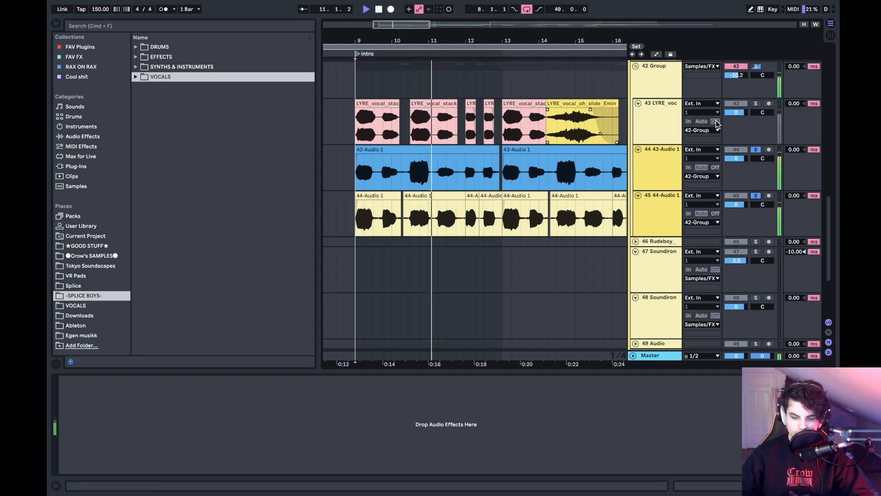
# - Solo the 42 Group to hear its vocal layers together, and unsolo it to play the intro in the full mix
pyautogui.press('space')
pyautogui.scroll(1, 757, 90)
pyautogui.click(757, 79)
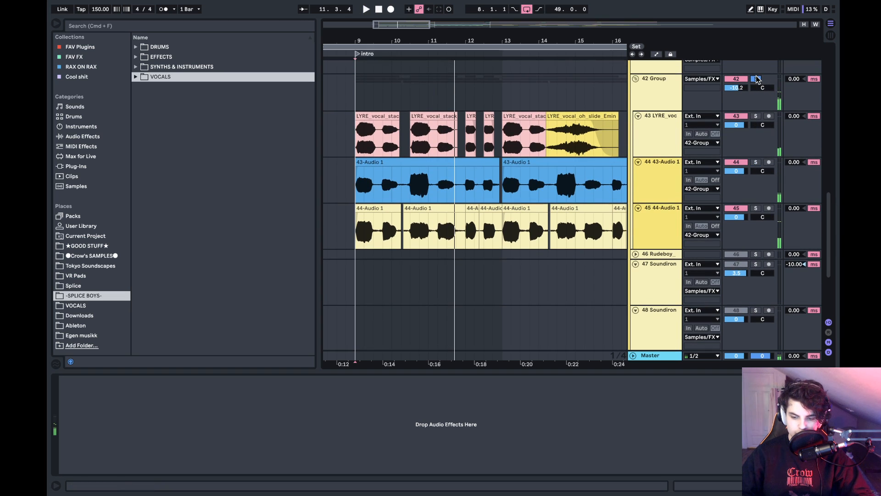
pyautogui.press('space')
pyautogui.click(757, 79)
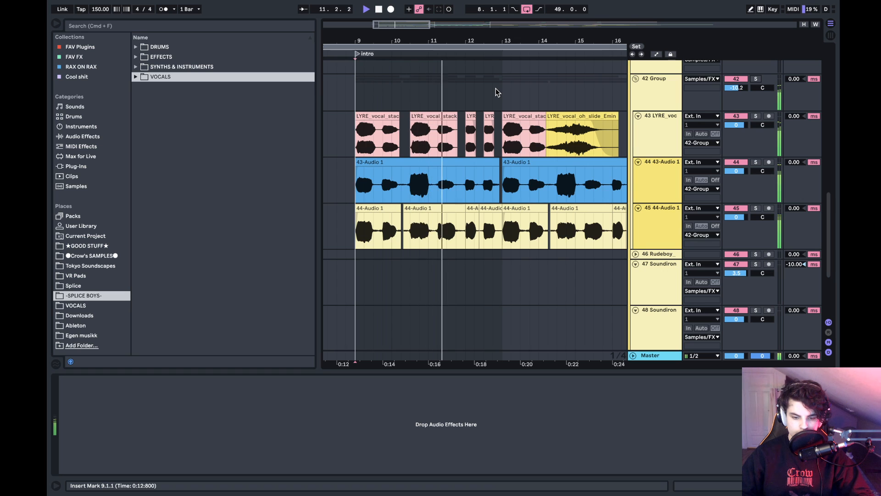
pyautogui.press('space')
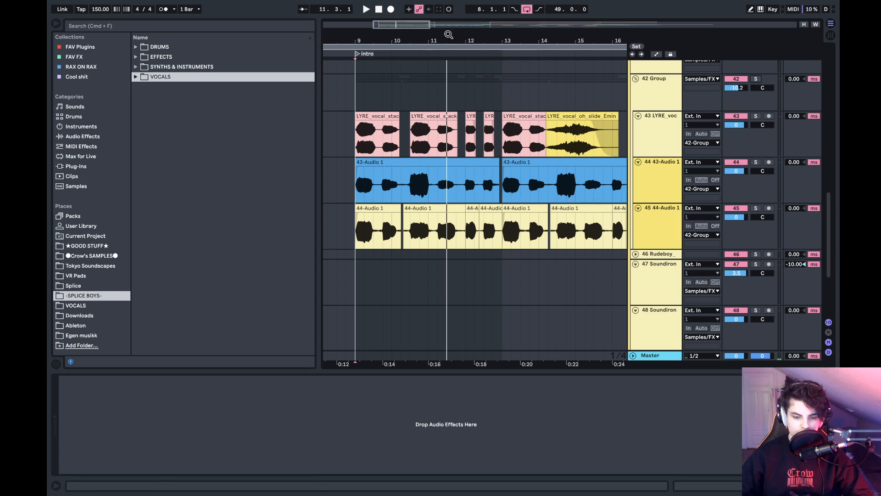
# - Fold the Samples/FX group and show the Master track's effects
pyautogui.moveTo(449, 34); pyautogui.dragTo(415, 4)
pyautogui.scroll(10, 454, 152)
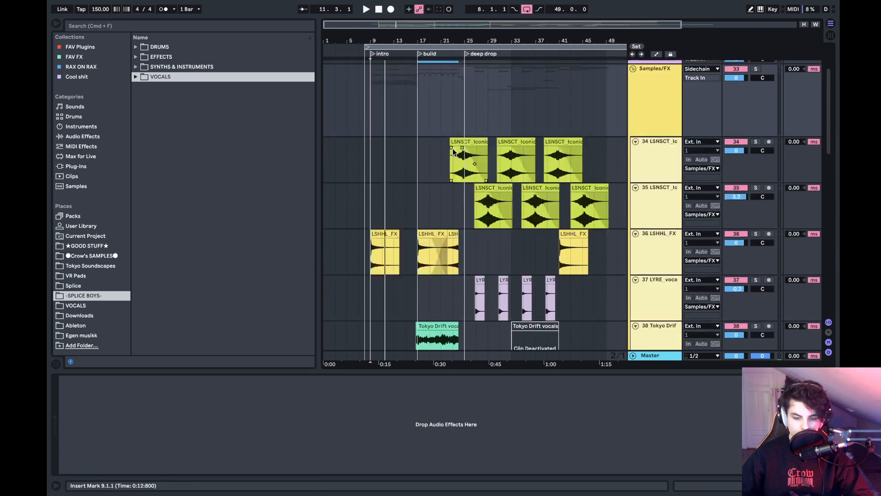
pyautogui.scroll(3, 452, 153)
pyautogui.scroll(-20, 453, 152)
pyautogui.scroll(18, 453, 152)
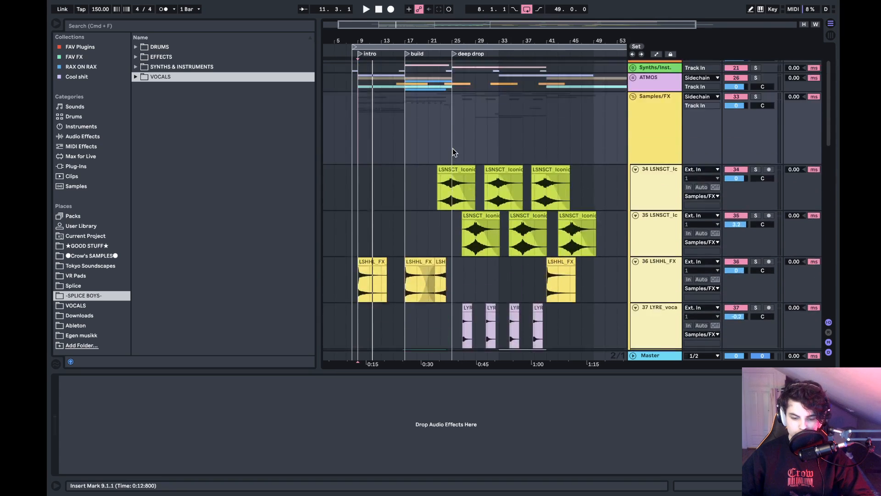
pyautogui.scroll(5, 452, 148)
pyautogui.click(633, 140)
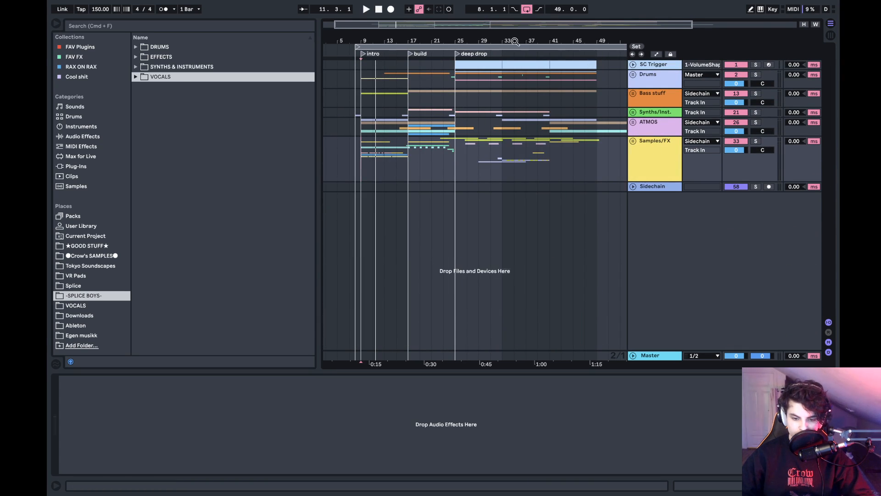
pyautogui.moveTo(504, 41); pyautogui.dragTo(468, 34)
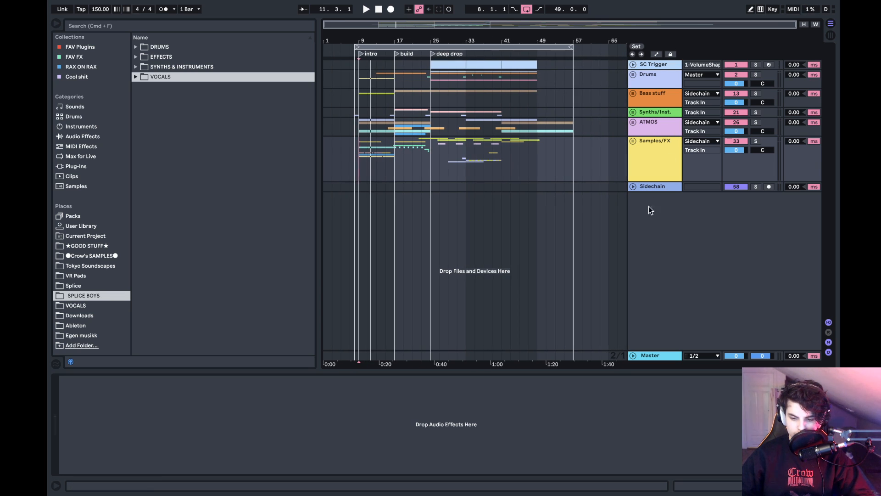
pyautogui.click(648, 356)
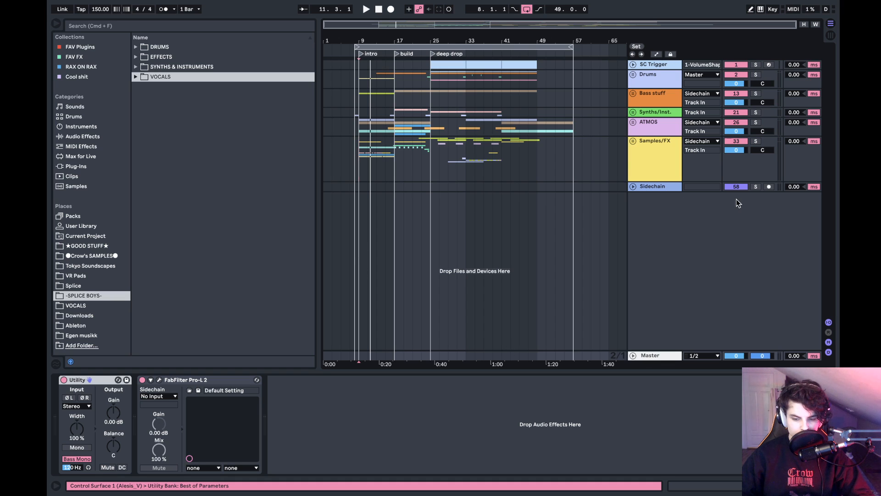
# - Unfold the Samples/FX group, go through its tracks' effects down to track 39, and fold the group again
pyautogui.click(664, 178)
pyautogui.press('Right')
pyautogui.press('Down')
pyautogui.press('Down')
pyautogui.press('Down')
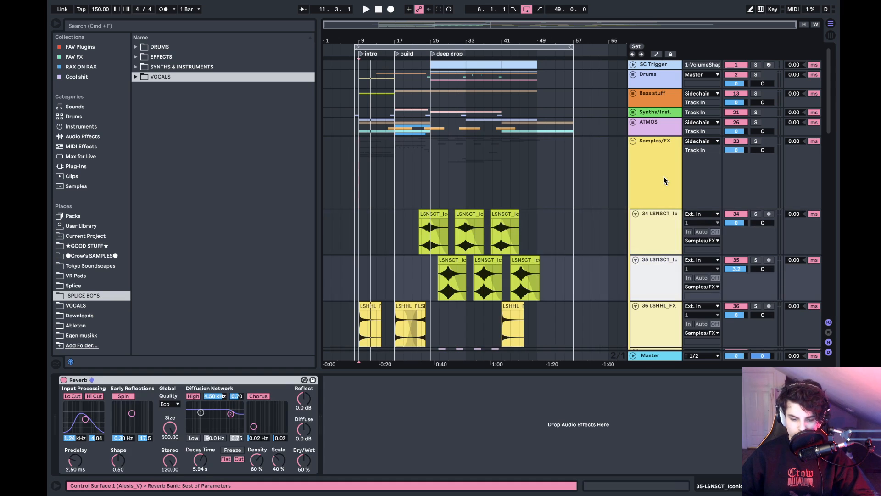
pyautogui.press('Down')
pyautogui.press('Down')
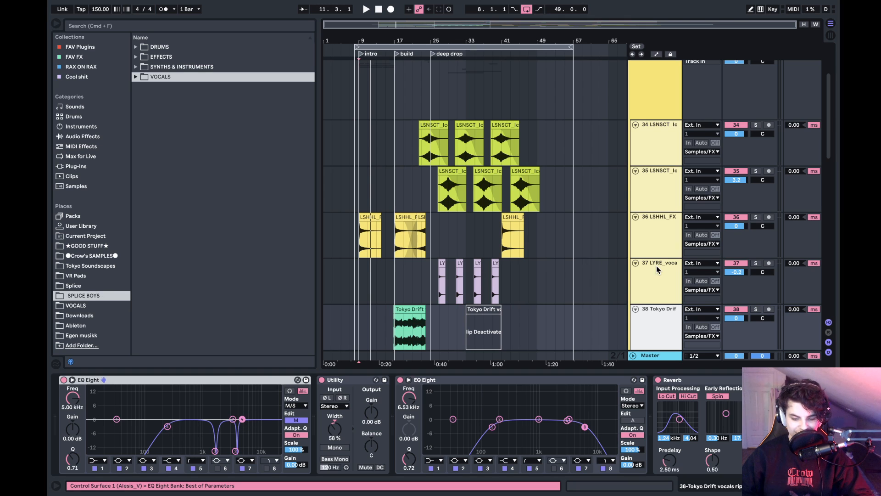
pyautogui.press('Left')
pyautogui.press('Down')
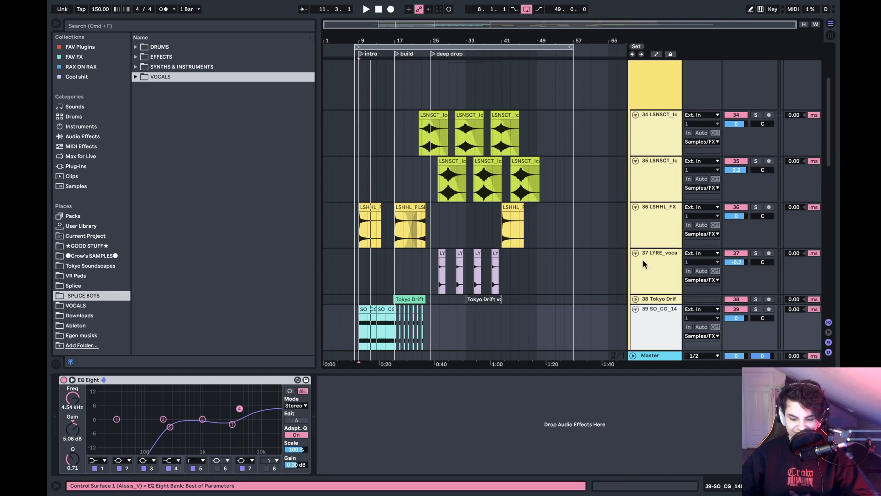
pyautogui.scroll(5, 514, 261)
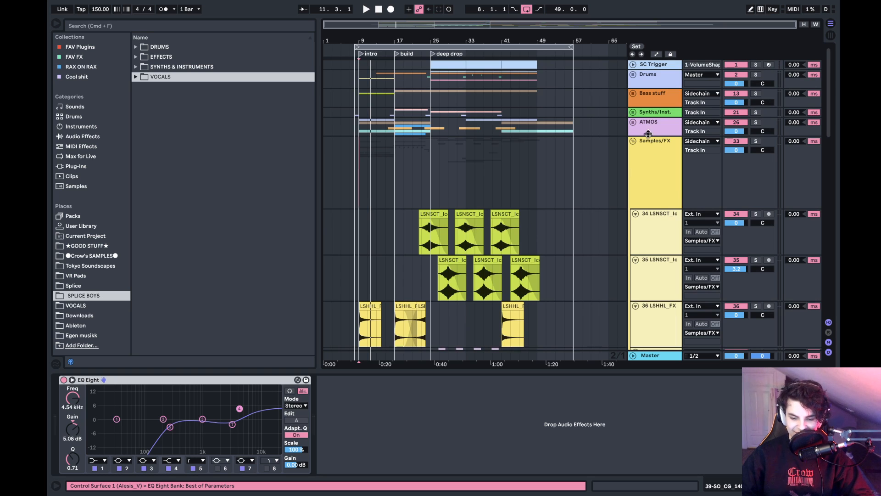
pyautogui.click(633, 141)
# - Play the deep drop from bar 41 to its end and show the Master track's effects during playback
pyautogui.click(500, 149)
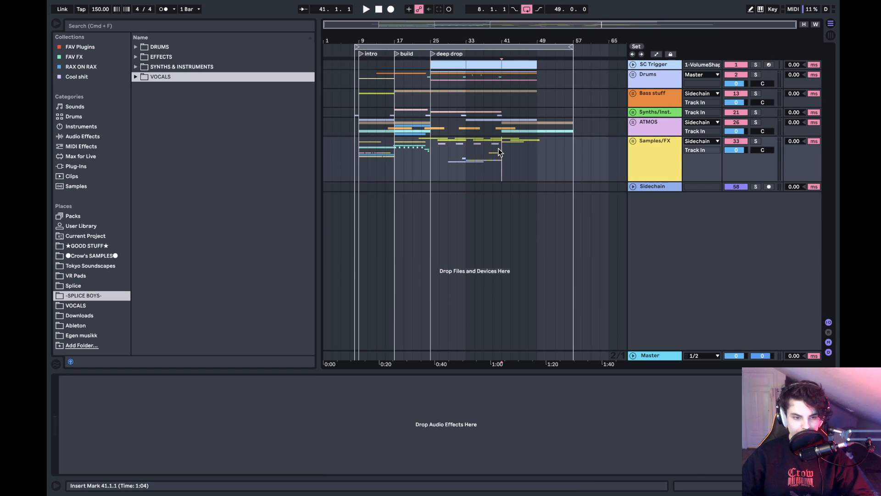
pyautogui.press('space')
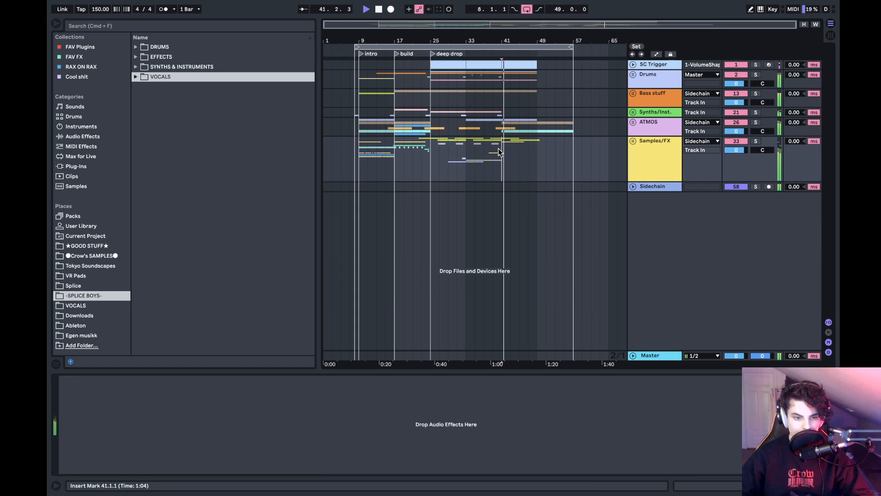
pyautogui.moveTo(516, 30); pyautogui.dragTo(631, 317)
pyautogui.click(652, 356)
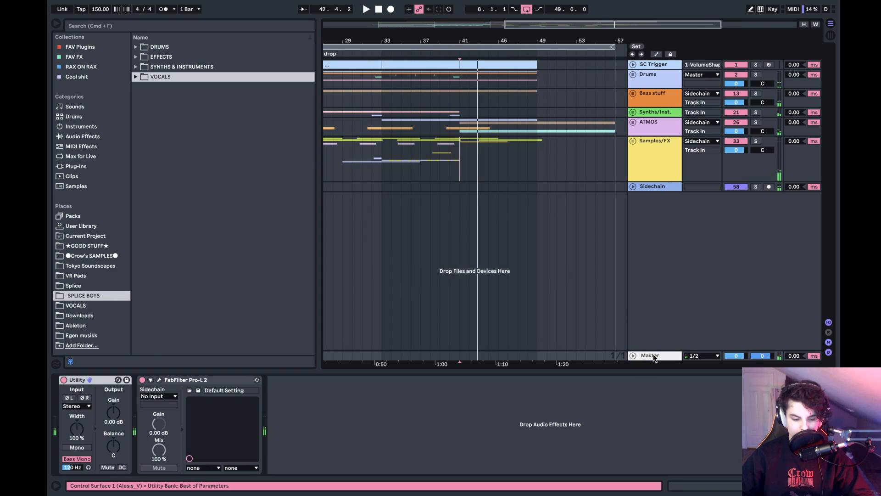
pyautogui.click(461, 150)
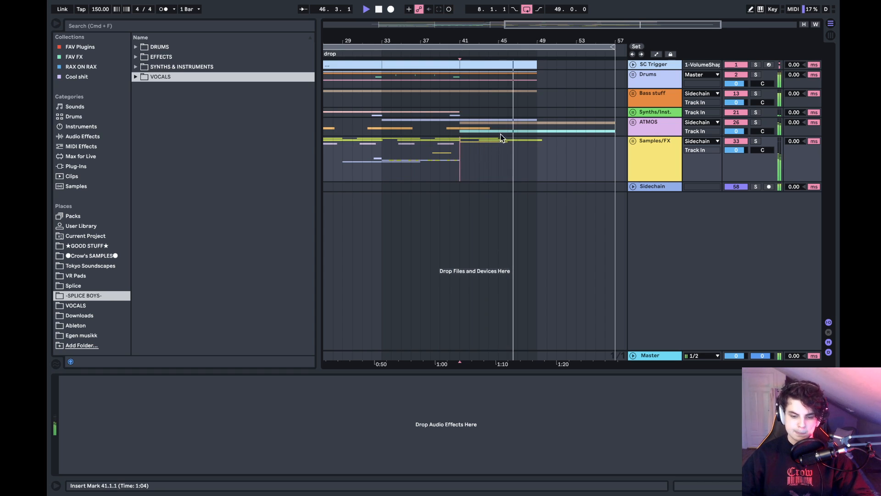
pyautogui.moveTo(553, 40); pyautogui.dragTo(516, 39)
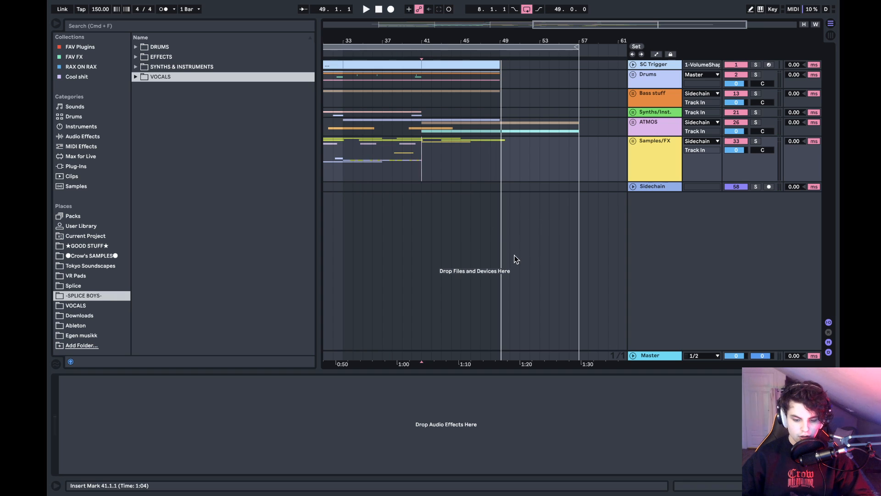
# - Open the recent Riddim set, saving the changes to "asian vr knockoff thing"
pyautogui.click(109, 6)
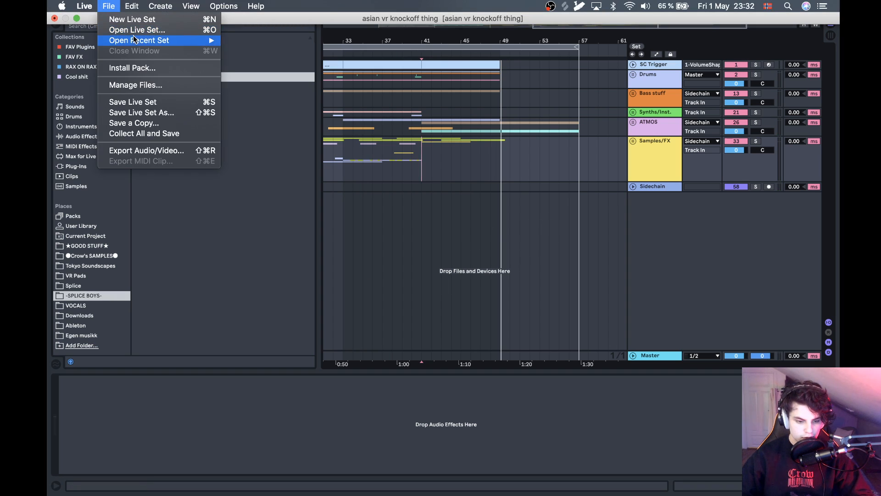
pyautogui.moveTo(142, 40)
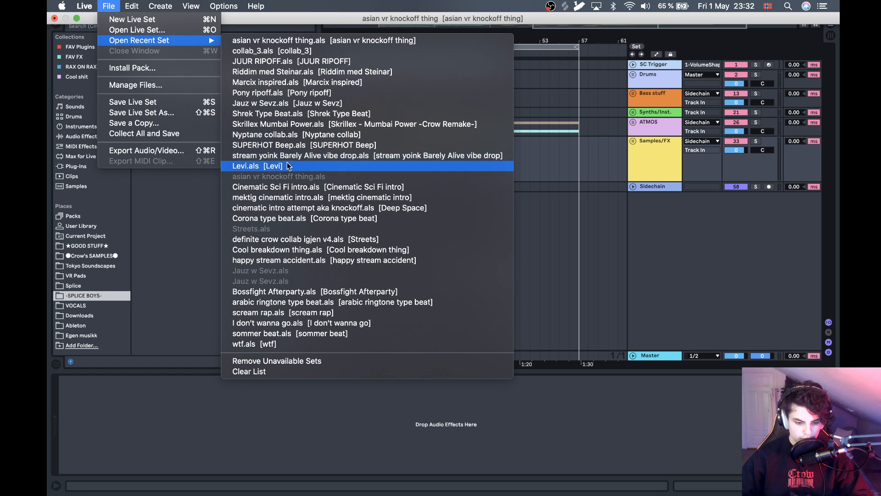
pyautogui.click(293, 74)
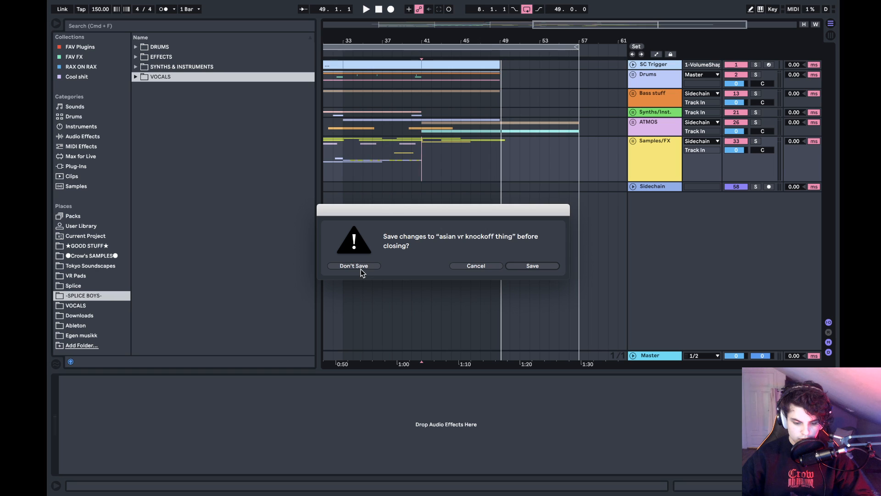
pyautogui.click(526, 266)
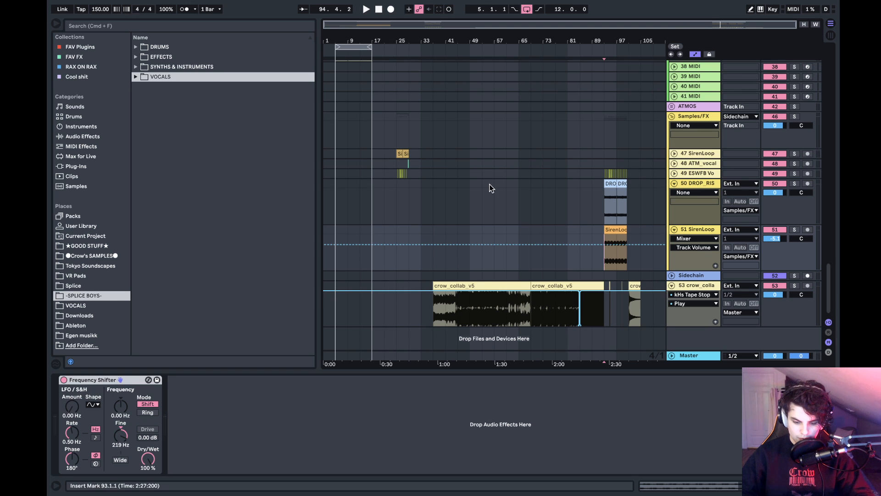
# - Look through the Riddim set's tracks from Drums to Samples/FX and show the device on track 53 crow_colla
pyautogui.scroll(15, 490, 184)
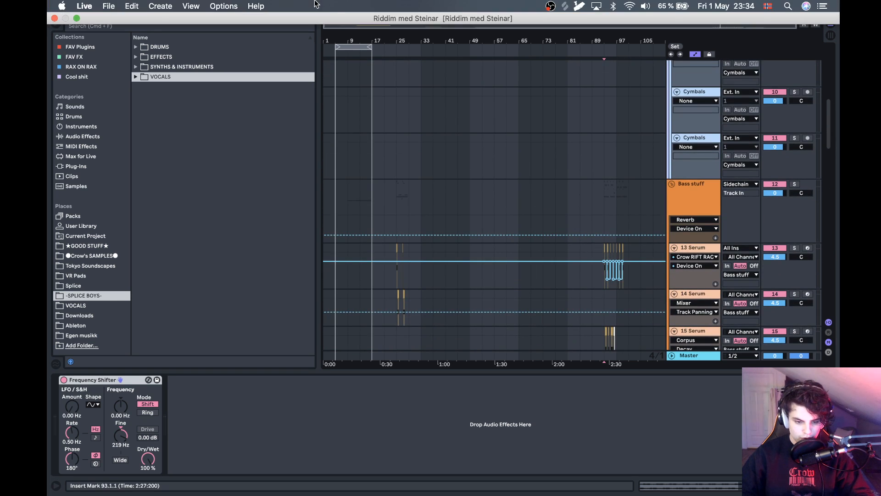
pyautogui.scroll(-15, 389, 202)
pyautogui.scroll(-3, 389, 205)
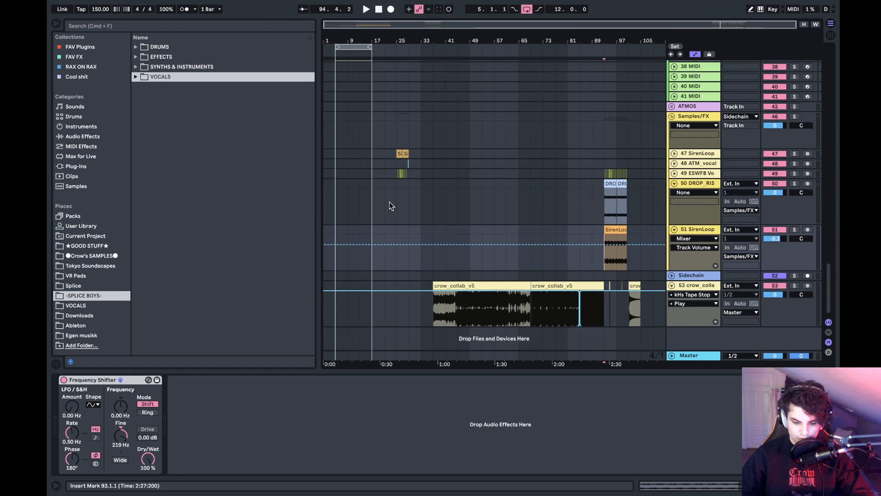
pyautogui.click(697, 285)
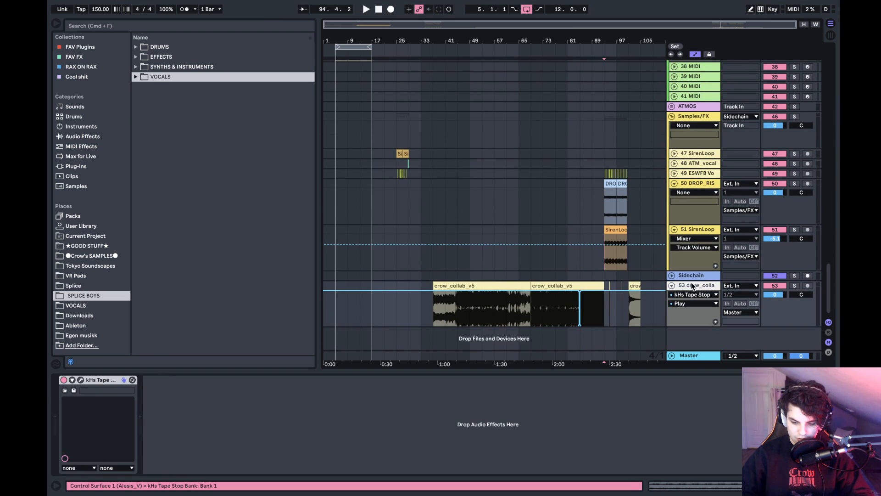
pyautogui.scroll(15, 540, 238)
pyautogui.scroll(-15, 538, 237)
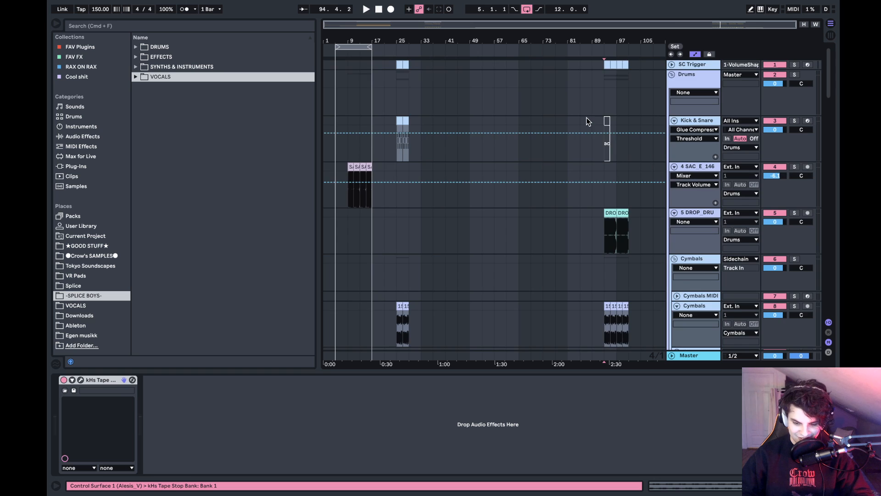
pyautogui.scroll(12, 587, 118)
pyautogui.scroll(-15, 587, 117)
pyautogui.scroll(6, 340, 138)
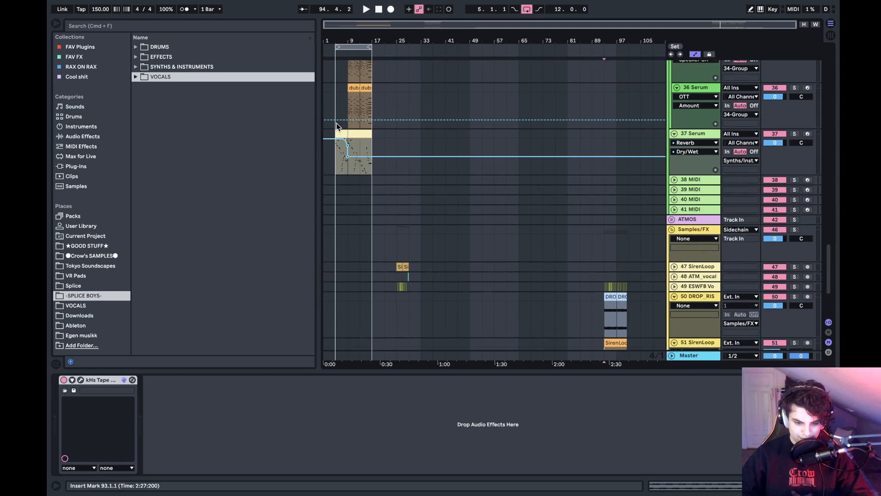
# - Play the arrangement from bar 1 and place the insert marker at bar 7 on the 32 Kontakt track
pyautogui.click(328, 108)
pyautogui.moveTo(324, 36); pyautogui.dragTo(324, 38)
pyautogui.scroll(15, 419, 189)
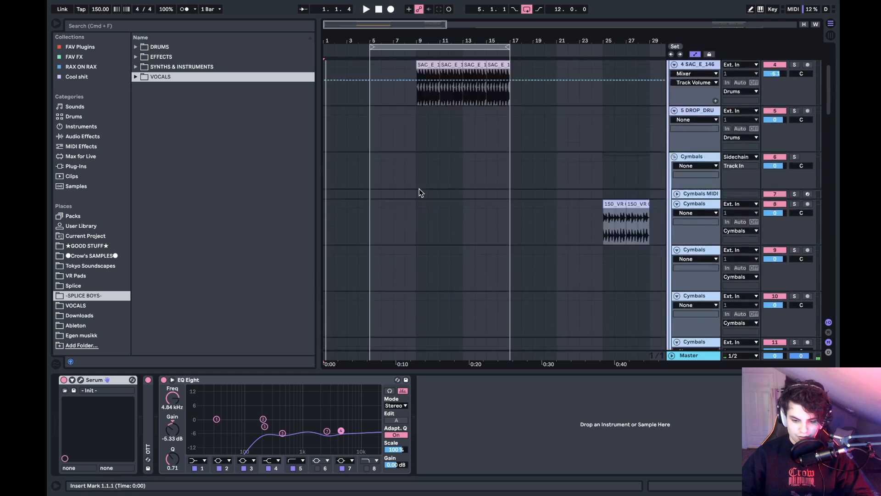
pyautogui.press('-')
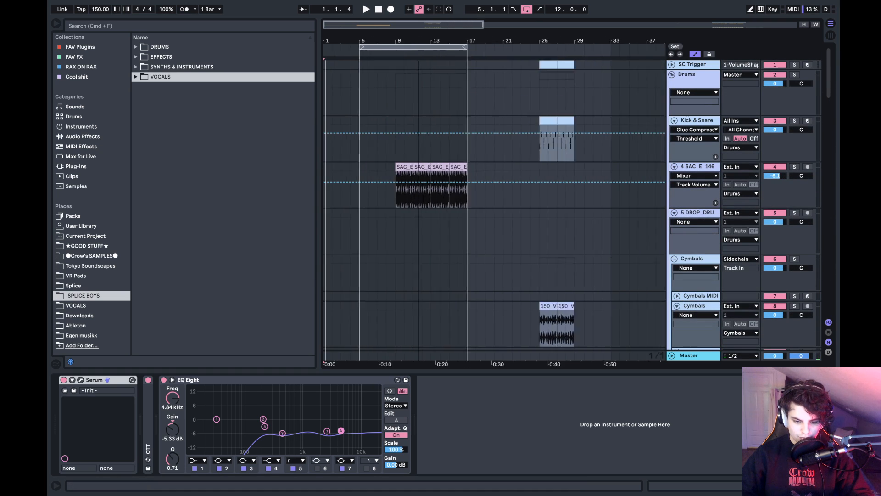
pyautogui.scroll(-15, 511, 222)
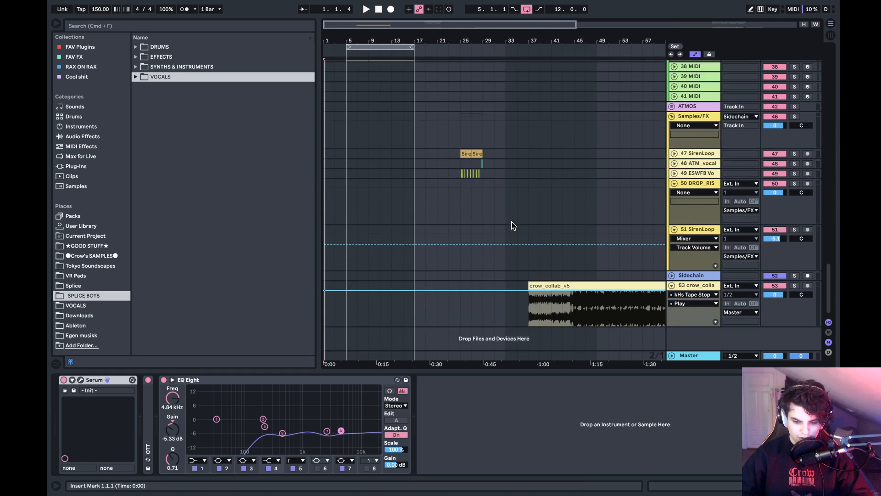
pyautogui.scroll(5, 512, 221)
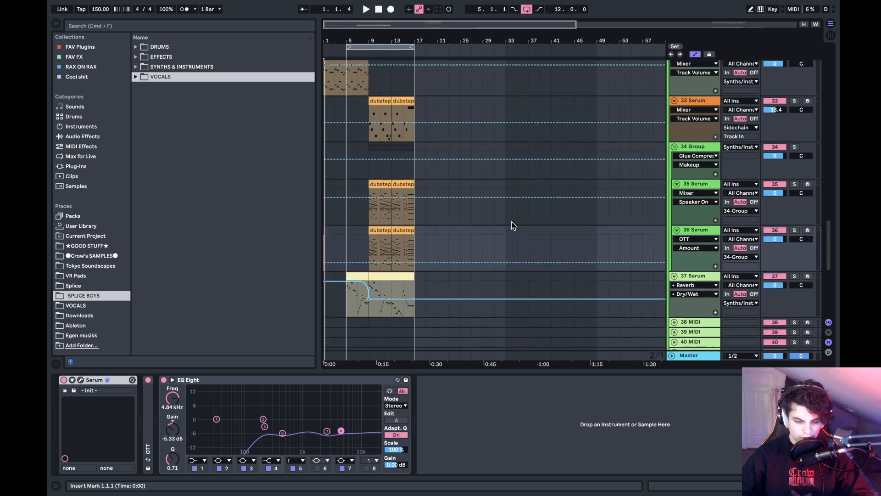
pyautogui.press('space')
pyautogui.scroll(2, 405, 226)
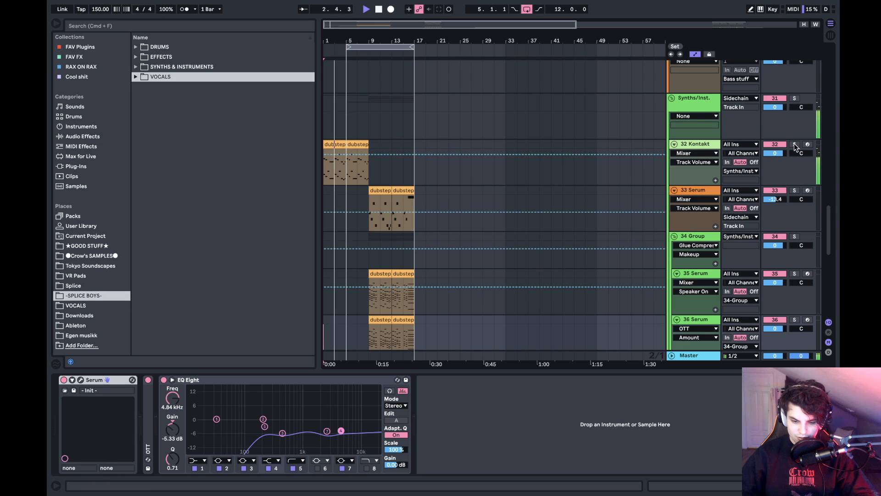
pyautogui.click(357, 165)
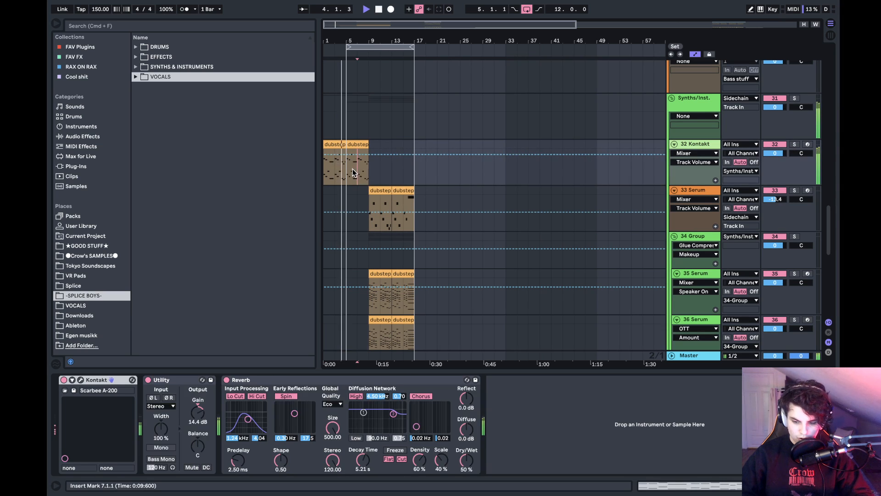
# - Stop playback and play the arrangement from bar 5 at the start of the 37 Serum clip
pyautogui.press('space')
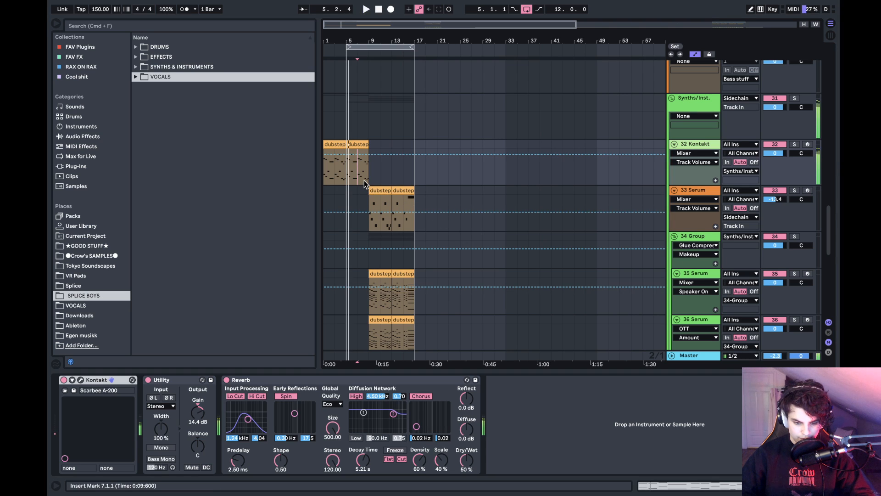
pyautogui.scroll(-5, 366, 185)
pyautogui.click(347, 176)
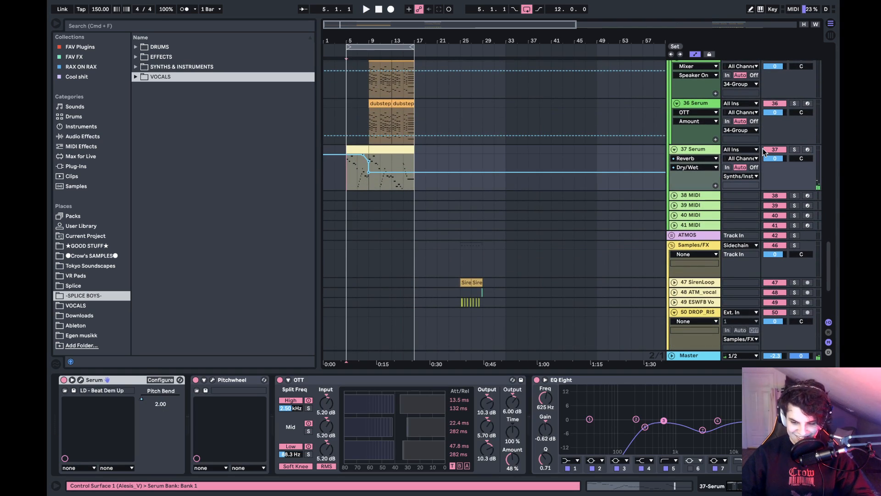
pyautogui.press('space')
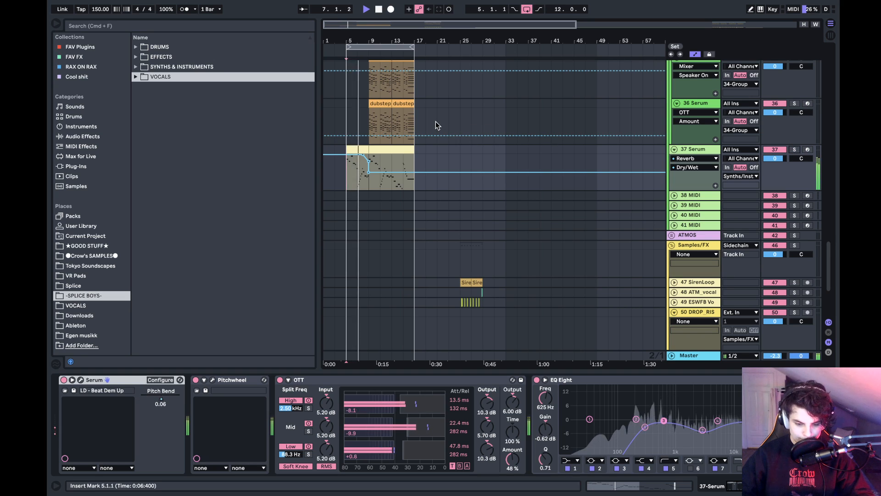
# - Stop playback, place the insert marker at bar 9 on the 36 Serum track, unfold the 23 SUB track and play from there
pyautogui.click(374, 119)
pyautogui.press('space')
pyautogui.moveTo(377, 41); pyautogui.dragTo(380, 88)
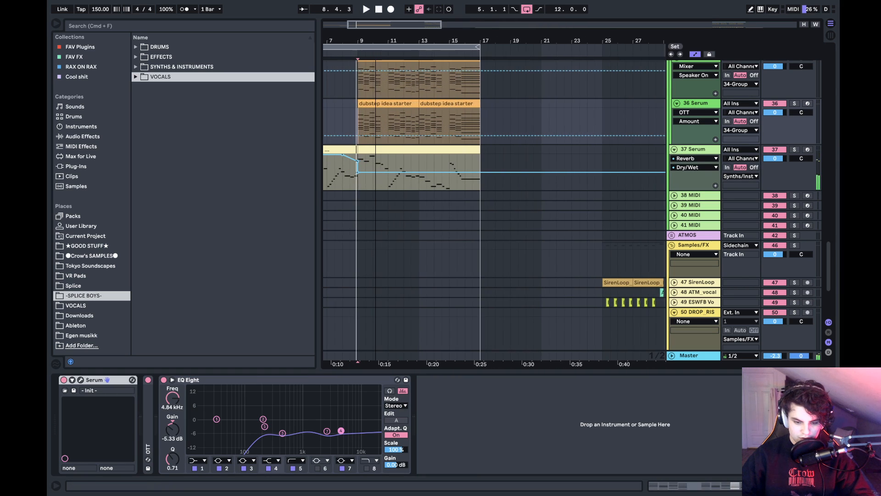
pyautogui.scroll(6, 416, 176)
pyautogui.hscroll(-2, 416, 175)
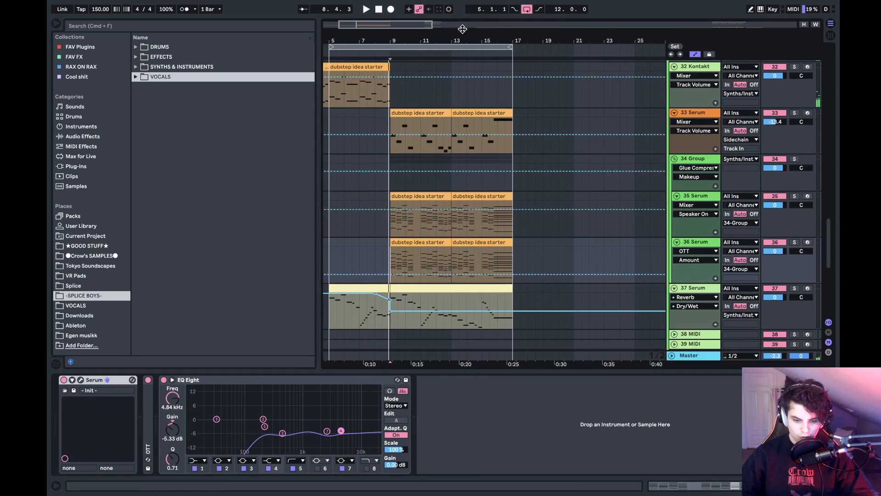
pyautogui.moveTo(436, 35); pyautogui.dragTo(435, 41)
pyautogui.scroll(15, 488, 200)
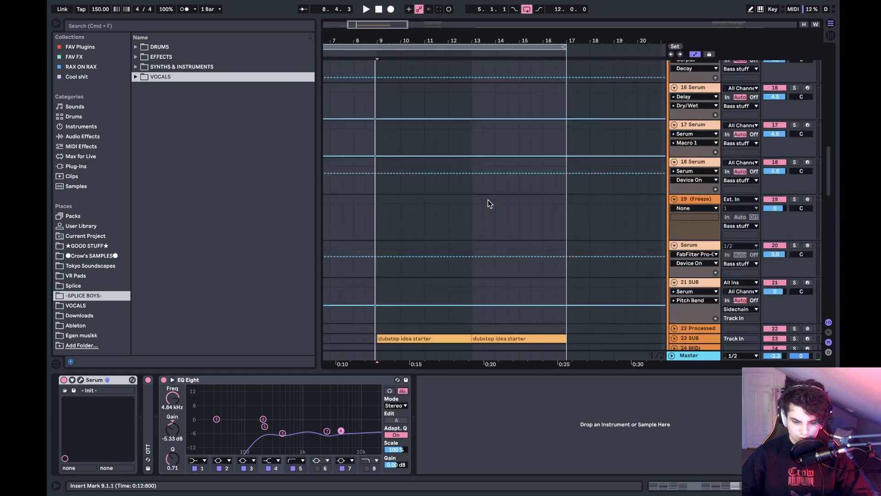
pyautogui.scroll(-10, 489, 202)
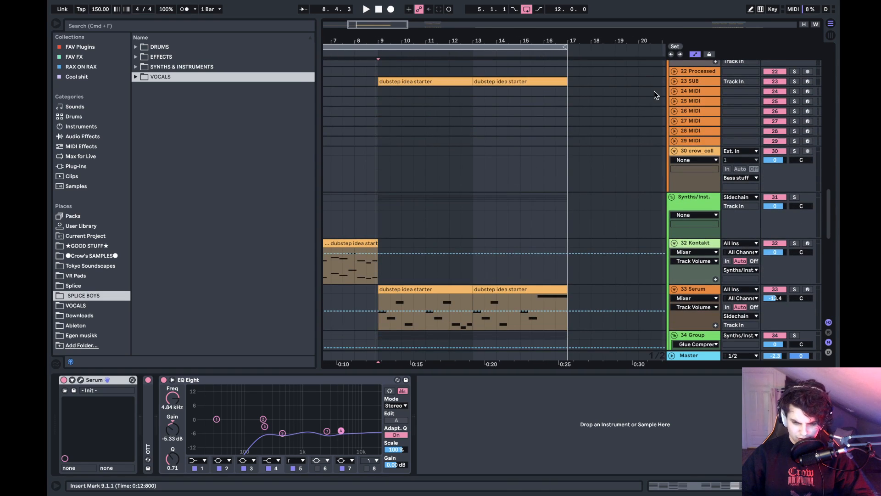
pyautogui.click(674, 81)
pyautogui.press('space')
# - Follow the playback across the 33 to 37 synth tracks and stop it just before bar 17
pyautogui.scroll(-3, 508, 179)
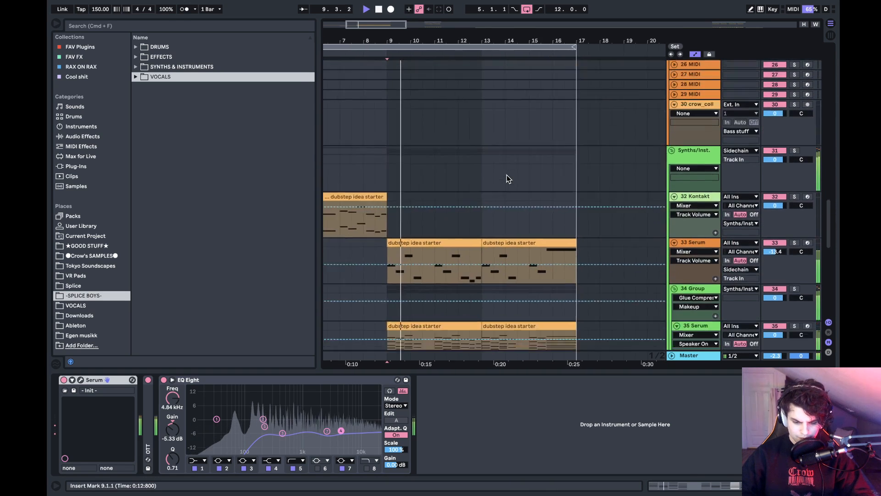
pyautogui.scroll(-4, 508, 178)
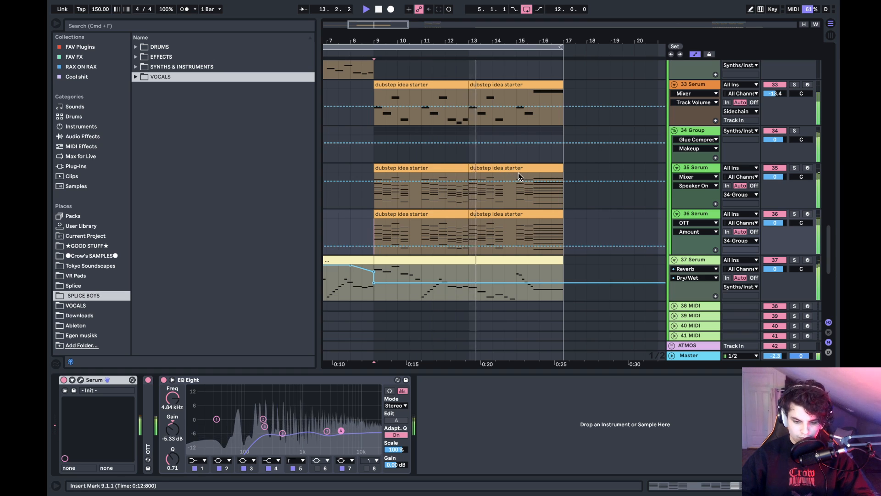
pyautogui.hscroll(5, 502, 170)
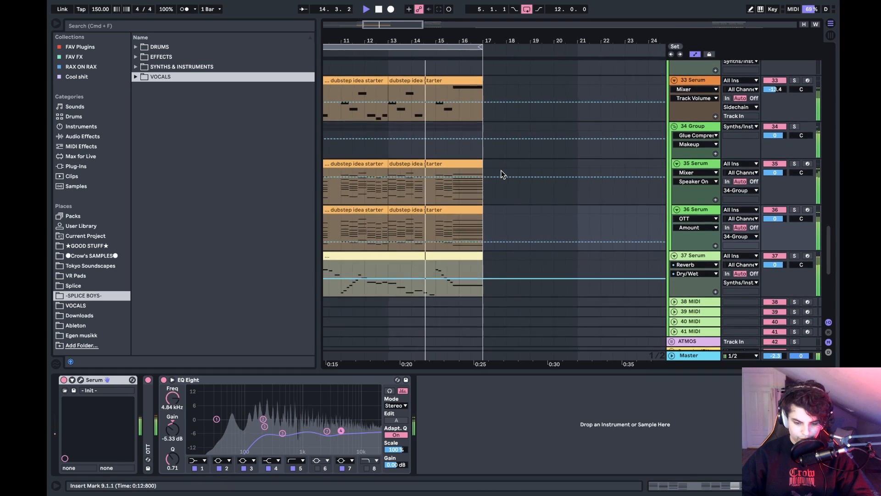
pyautogui.hscroll(2, 501, 173)
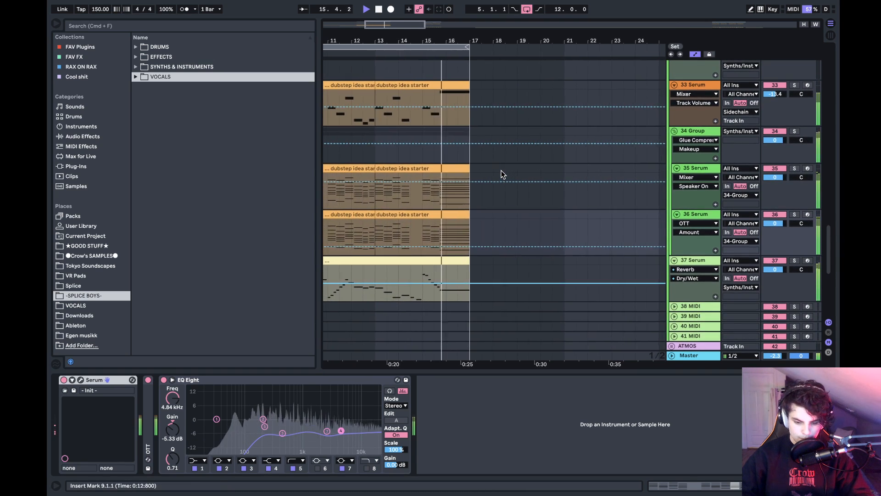
pyautogui.hscroll(-1, 501, 169)
pyautogui.hscroll(3, 501, 170)
pyautogui.scroll(3, 501, 170)
pyautogui.press('space')
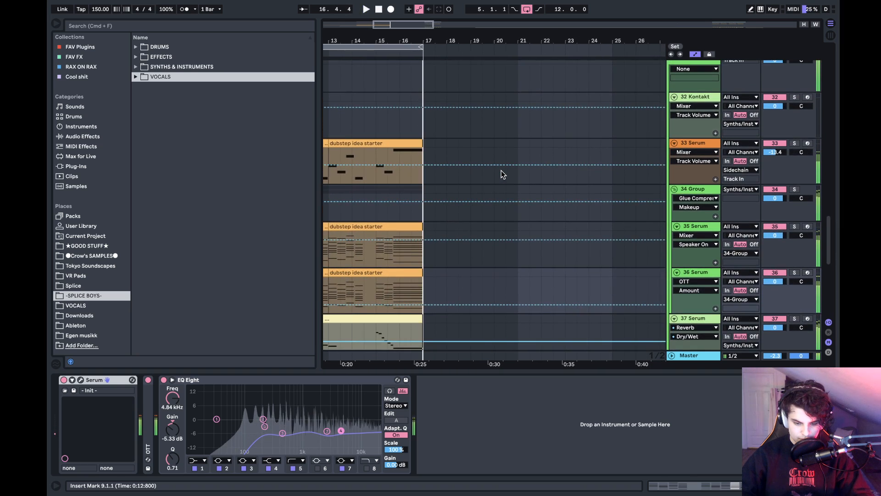
# - Move past bar 17 to the drop and play it from bar 25
pyautogui.click(424, 143)
pyautogui.scroll(15, 424, 142)
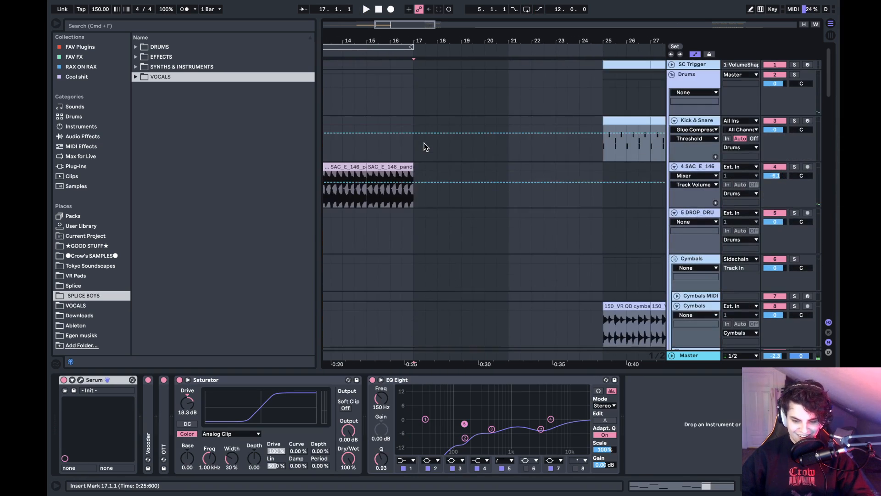
pyautogui.scroll(-15, 425, 142)
pyautogui.hscroll(3, 424, 142)
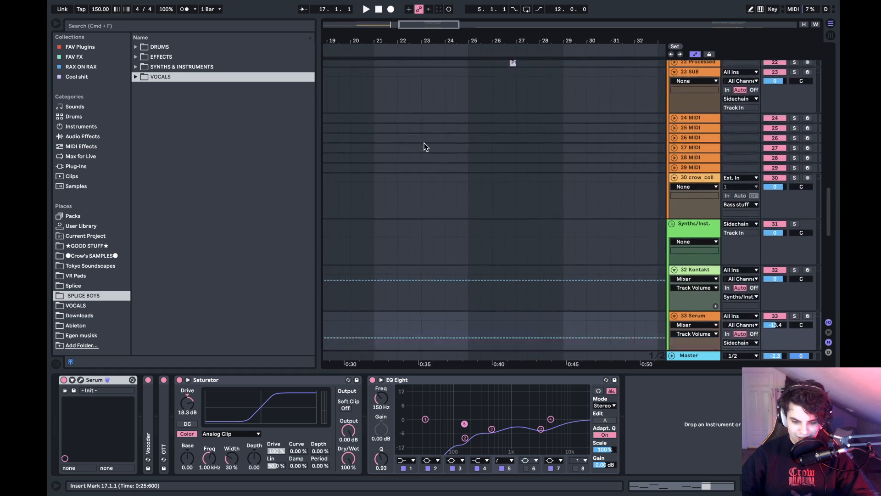
pyautogui.scroll(5, 425, 143)
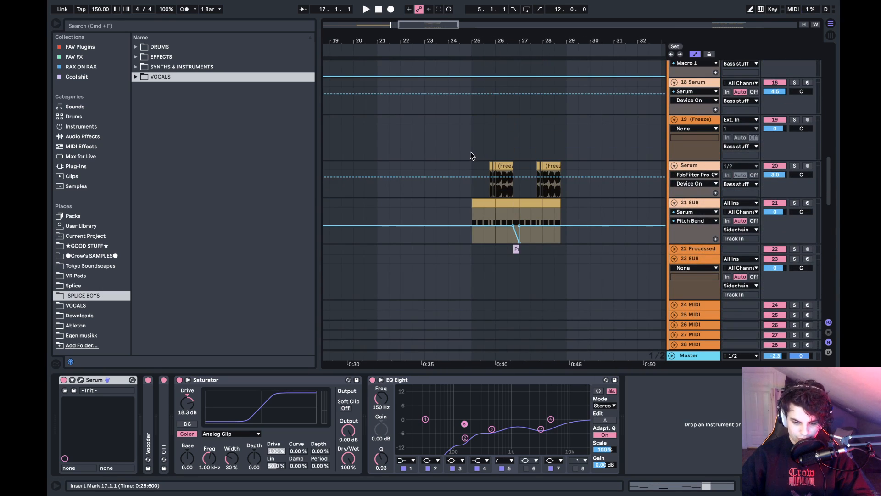
pyautogui.click(470, 146)
pyautogui.press('space')
# - Show the 21 SUB track's devices and the bass tracks during playback, stopping at bar 29
pyautogui.moveTo(537, 40); pyautogui.dragTo(526, 69)
pyautogui.click(431, 217)
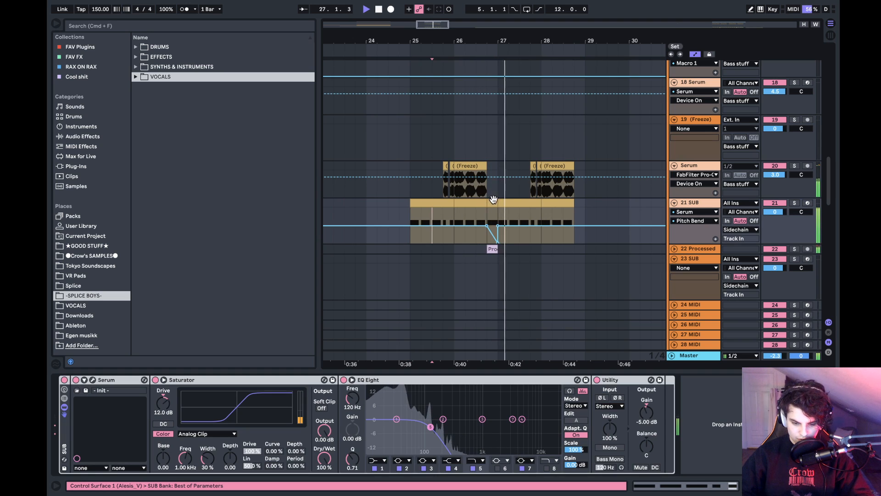
pyautogui.scroll(5, 730, 207)
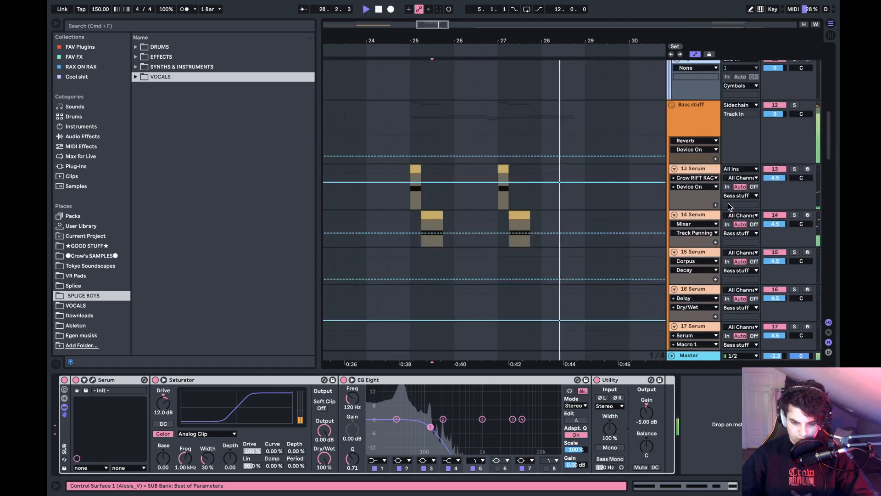
pyautogui.scroll(-10, 730, 206)
pyautogui.press('space')
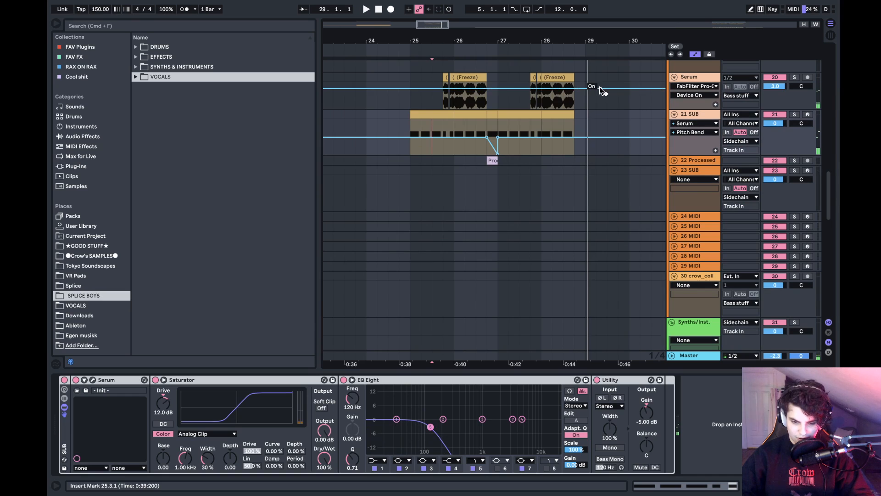
# - Solo the 14 Serum bass track and play its first clip briefly from bar 25.2
pyautogui.scroll(8, 443, 103)
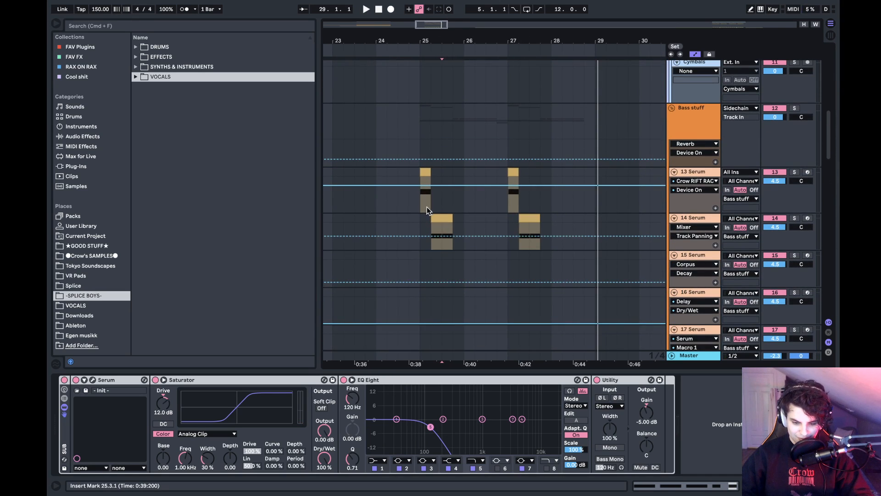
pyautogui.click(432, 219)
pyautogui.click(795, 219)
pyautogui.press('space')
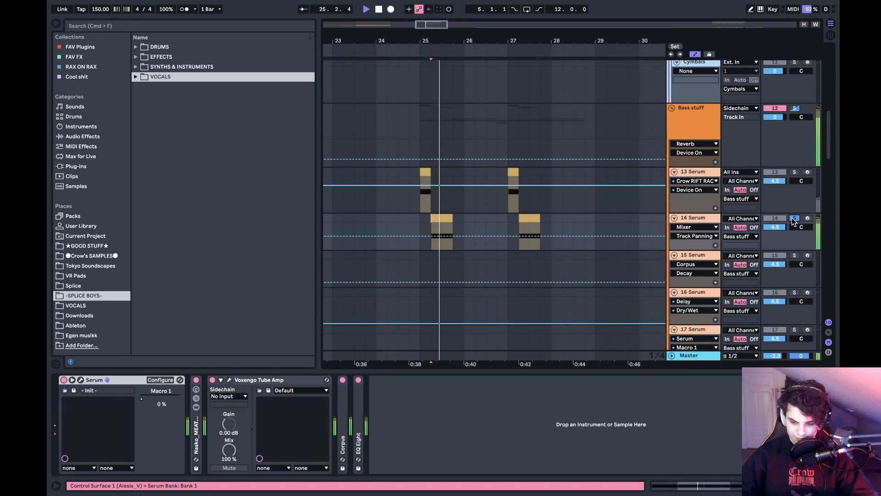
pyautogui.press('space')
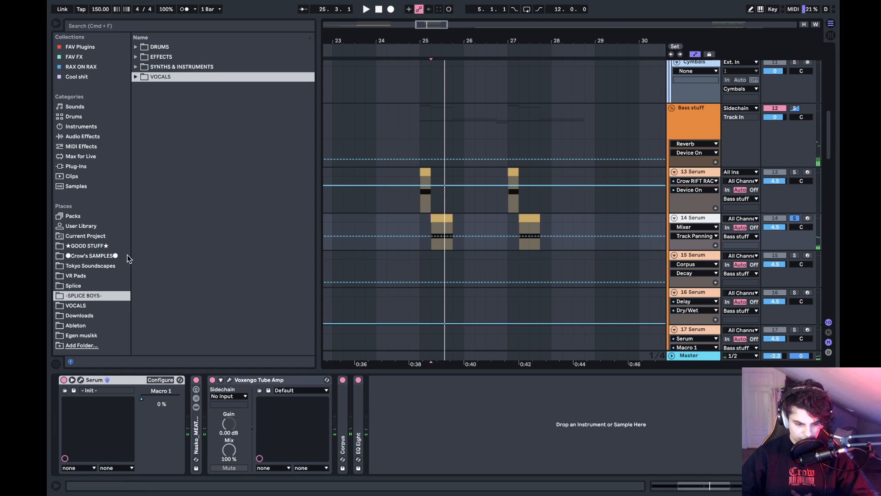
# - List the audio effects in the browser, expand the Corpus device on 14 Serum, set its Width to 23 % and audition it
pyautogui.click(96, 136)
pyautogui.scroll(-3, 166, 250)
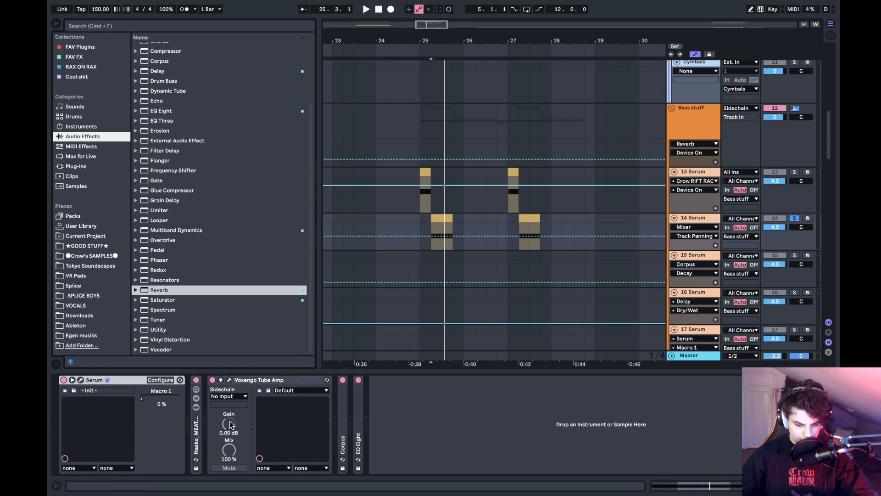
pyautogui.doubleClick(344, 432)
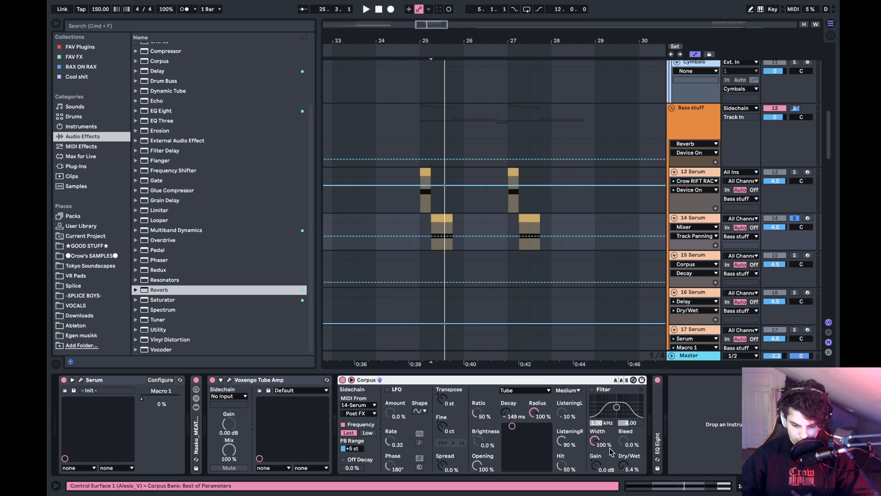
pyautogui.moveTo(610, 452); pyautogui.dragTo(610, 477)
pyautogui.press('space')
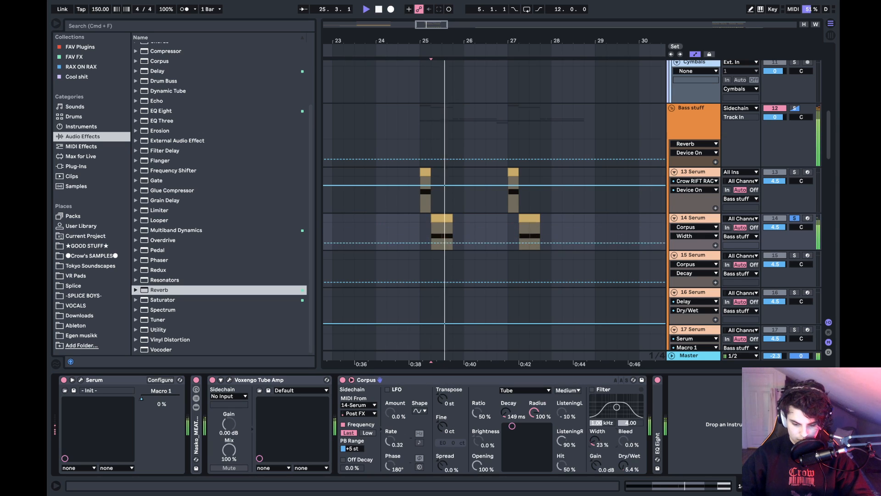
pyautogui.press('space')
# - Set the Corpus Width to 27 %, audition the bass and unsolo the 14 Serum track
pyautogui.moveTo(595, 441); pyautogui.dragTo(595, 439)
pyautogui.press('space')
pyautogui.press('space')
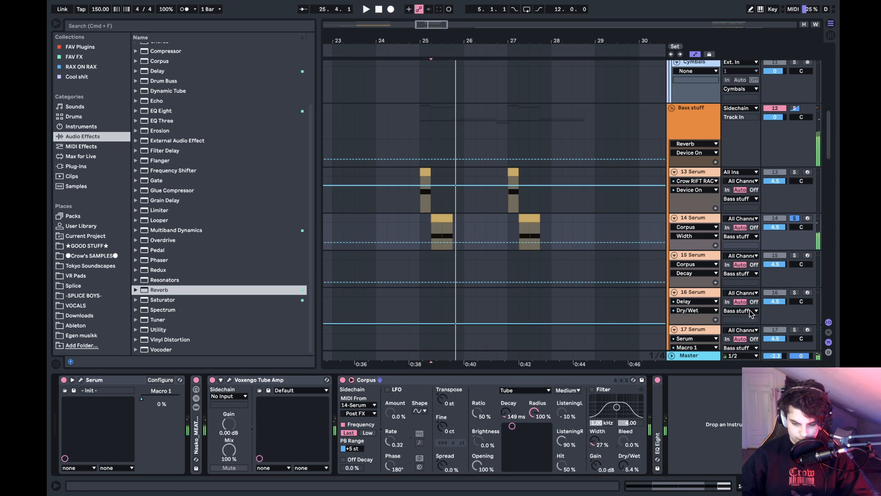
pyautogui.click(795, 218)
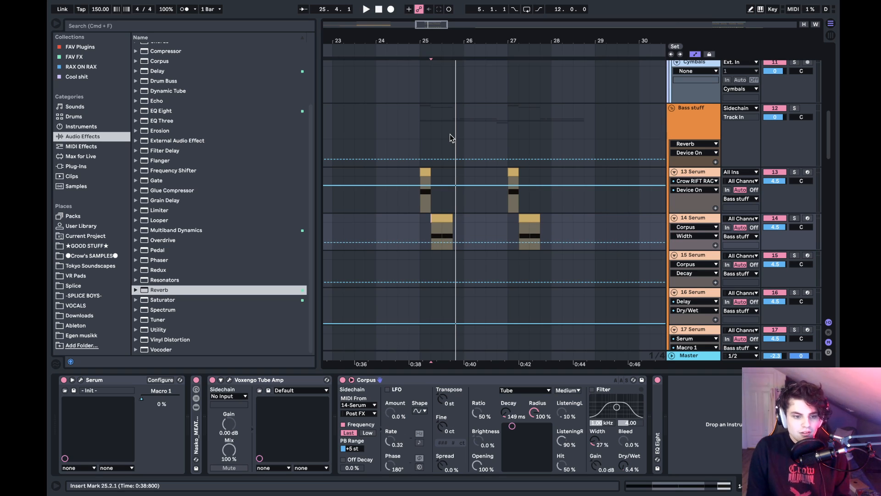
# - Show the device chains of the 13 Serum and 21 SUB tracks at bar 25
pyautogui.moveTo(476, 40); pyautogui.dragTo(424, 41)
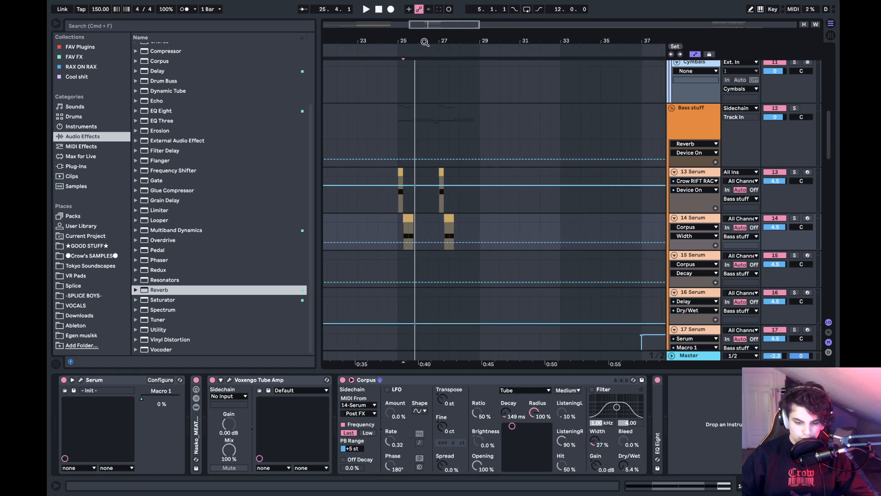
pyautogui.click(397, 204)
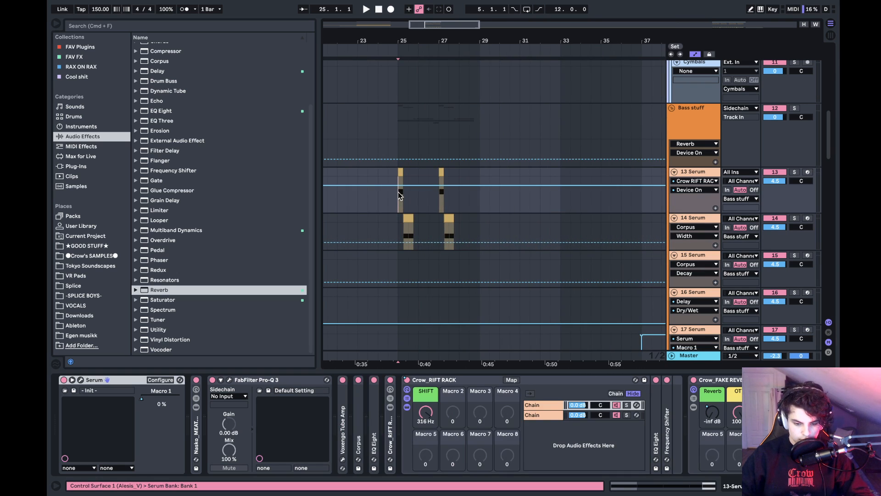
pyautogui.scroll(-10, 398, 196)
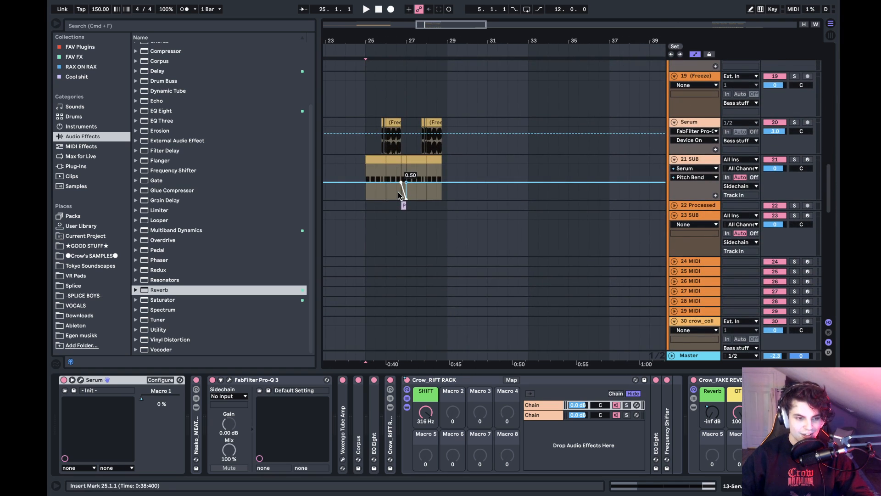
pyautogui.click(368, 192)
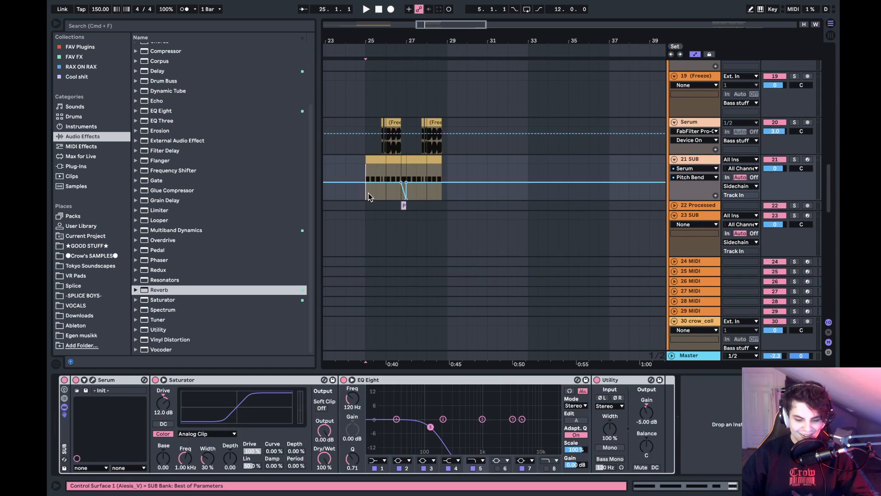
pyautogui.scroll(10, 368, 193)
pyautogui.scroll(2, 368, 193)
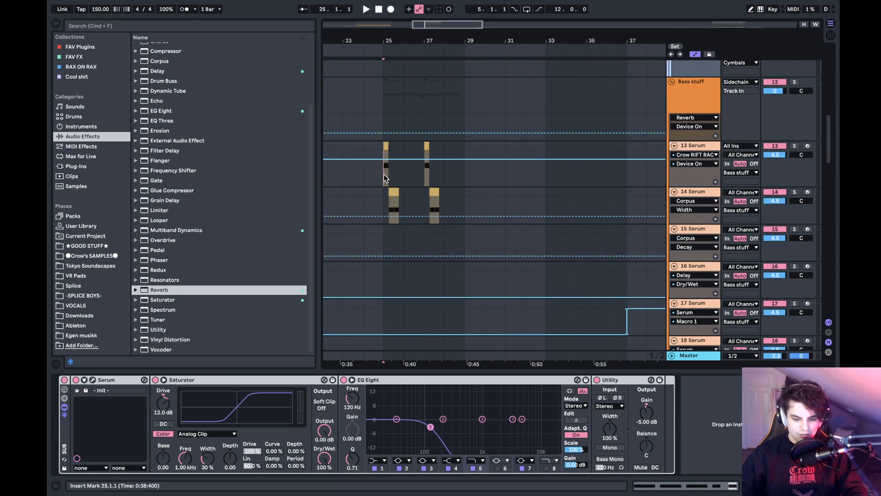
# - Play the drop from bar 25 to bar 29 while viewing its tracks, then bring the crow_collab_v5 clip at bar 37 into view
pyautogui.click(383, 177)
pyautogui.press('space')
pyautogui.scroll(-15, 383, 176)
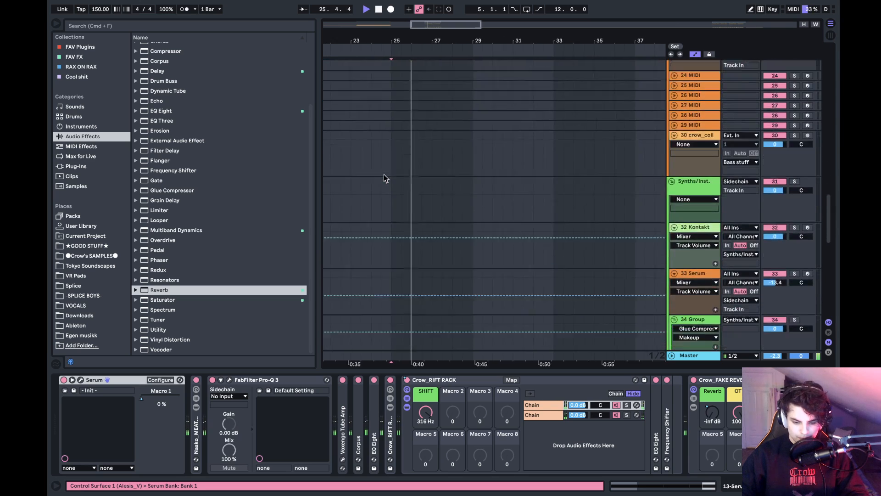
pyautogui.scroll(20, 386, 176)
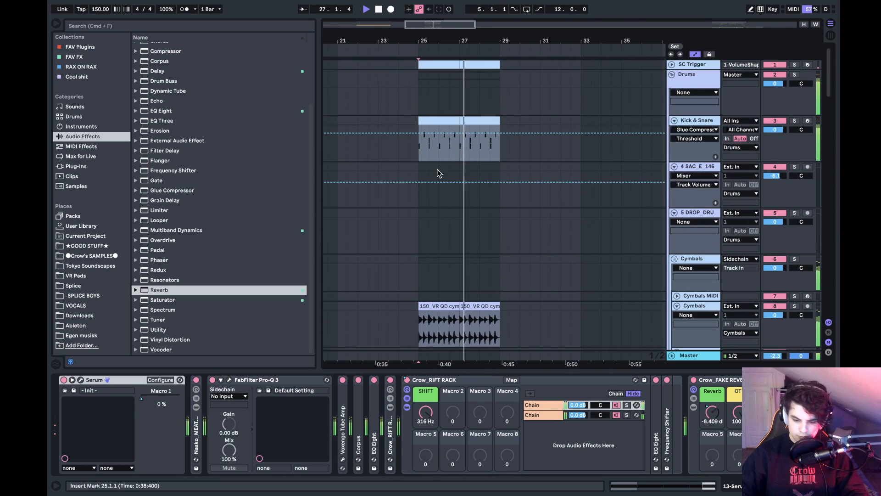
pyautogui.scroll(-20, 448, 180)
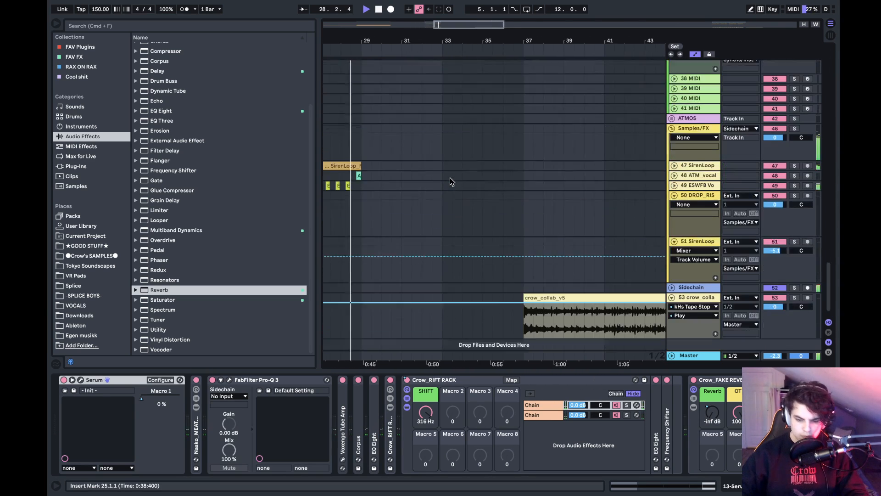
pyautogui.scroll(-2, 450, 178)
pyautogui.press('space')
pyautogui.hscroll(8, 449, 179)
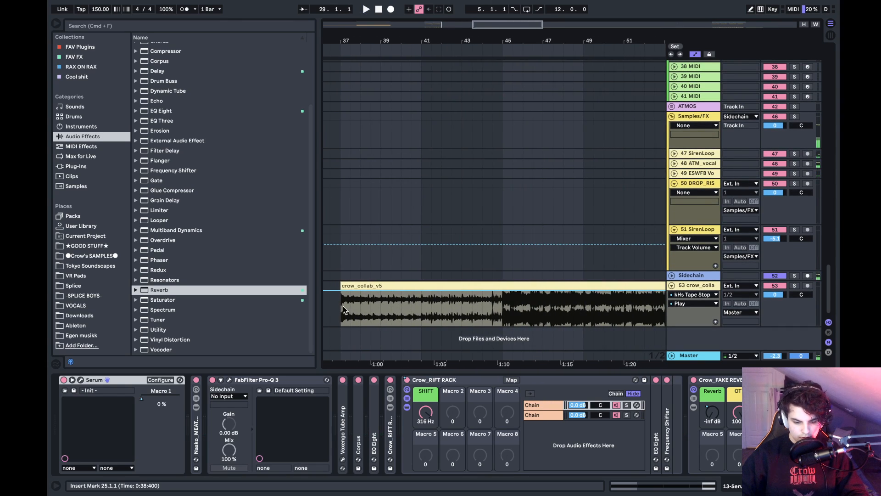
# - Audition the crow_collab_v5 audio from bar 37 and from bar 69, viewing the rest of the clip
pyautogui.click(336, 317)
pyautogui.press('space')
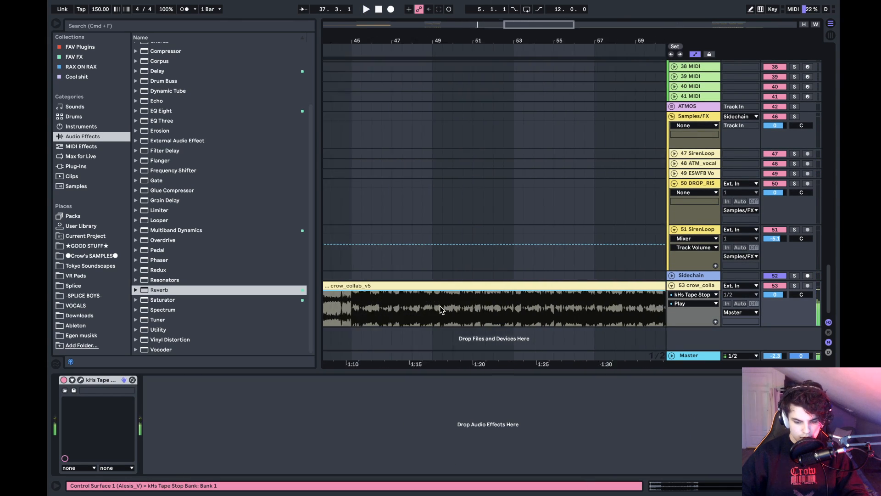
pyautogui.press('space')
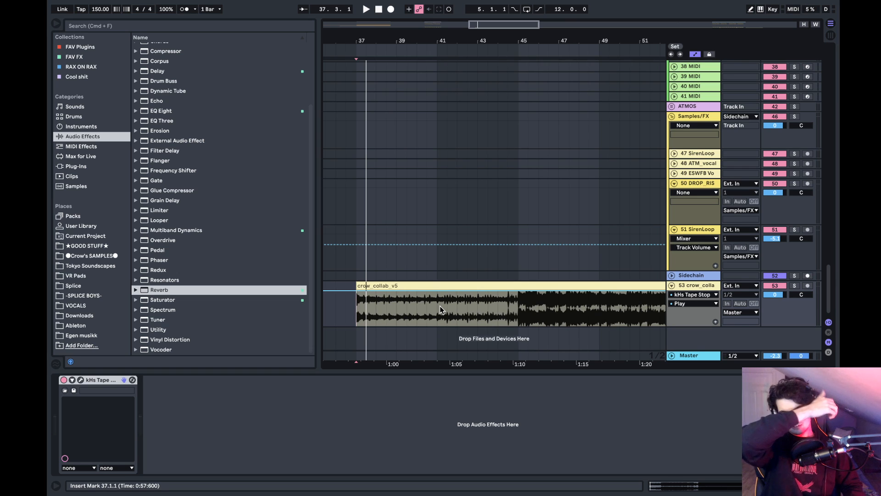
pyautogui.hscroll(15, 440, 306)
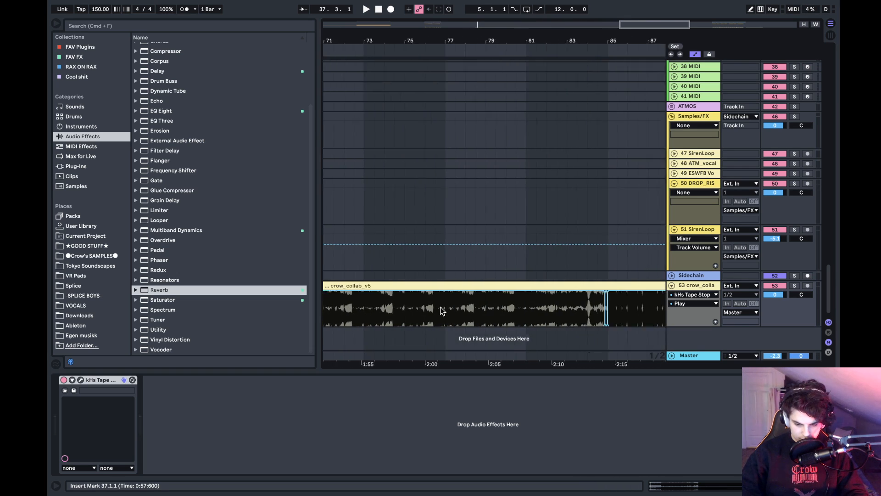
pyautogui.hscroll(-3, 441, 310)
pyautogui.press('space')
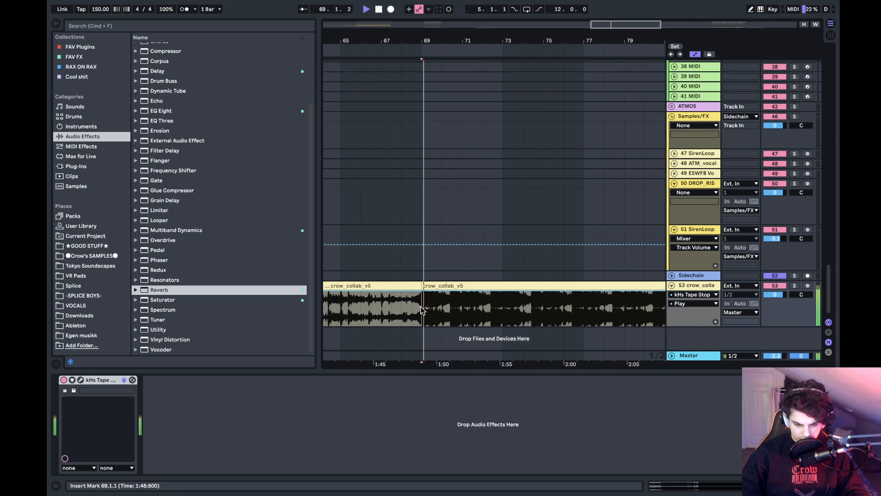
pyautogui.hscroll(9, 423, 309)
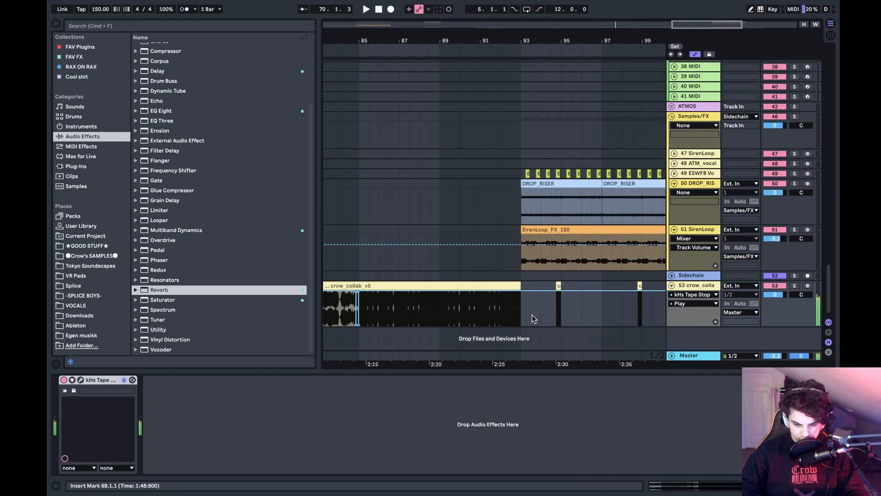
# - Play briefly from bar 93 and view the drum and bass tracks of that section
pyautogui.click(520, 306)
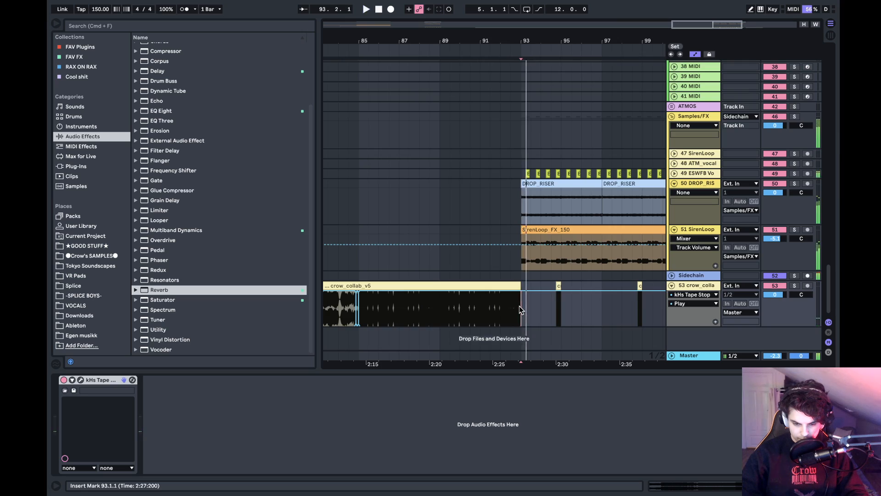
pyautogui.scroll(15, 519, 306)
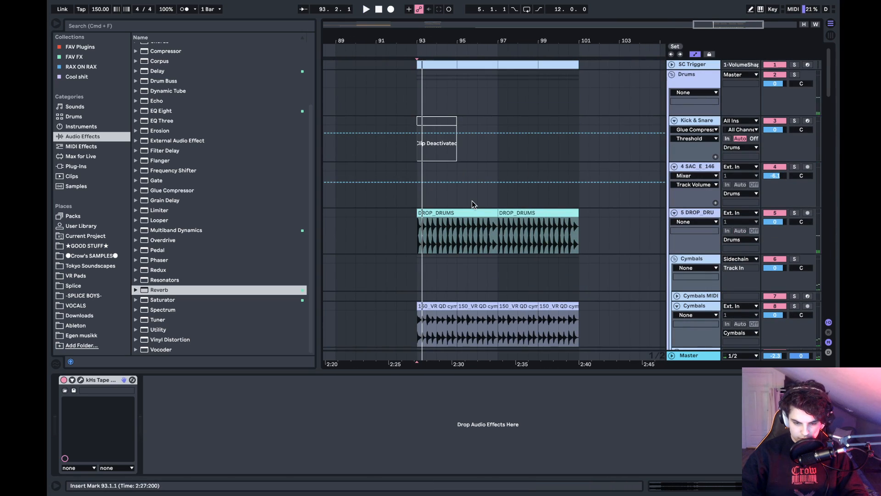
pyautogui.scroll(-12, 472, 200)
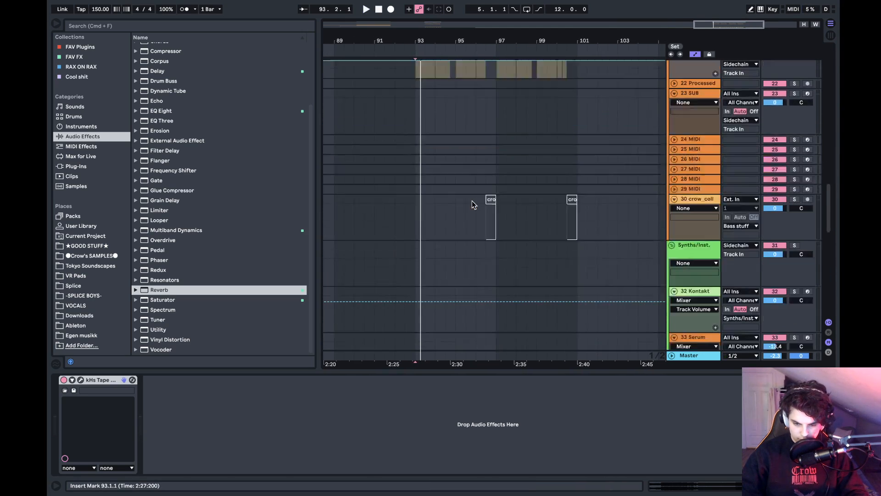
# - Fold the Synths/Inst., Samples/FX, Bass stuff and Drums track groups
pyautogui.scroll(-3, 472, 205)
pyautogui.click(672, 177)
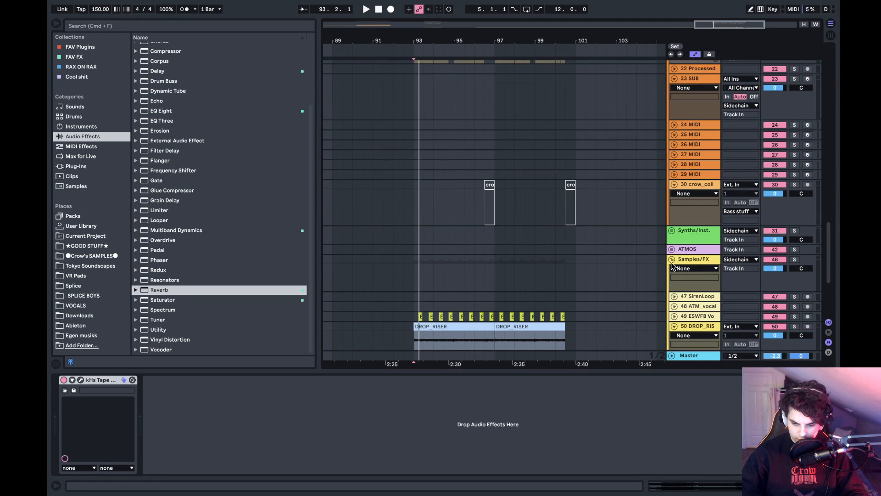
pyautogui.click(672, 263)
pyautogui.click(671, 259)
pyautogui.scroll(15, 678, 199)
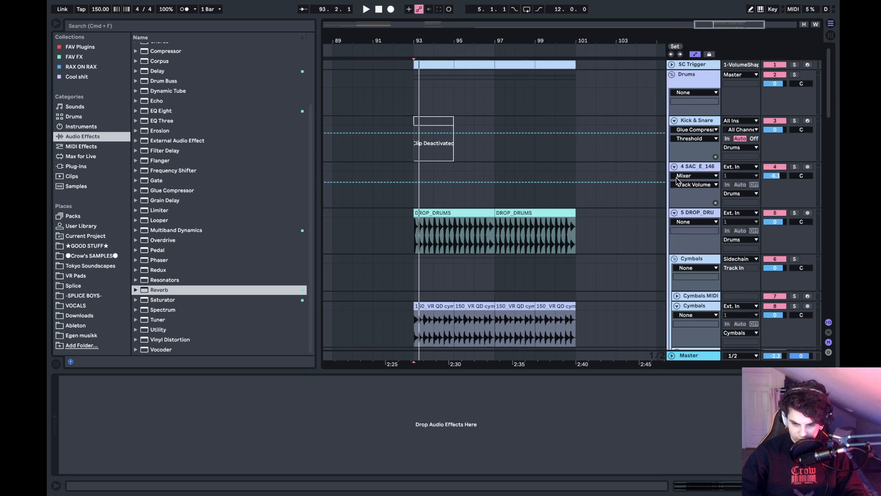
pyautogui.click(672, 74)
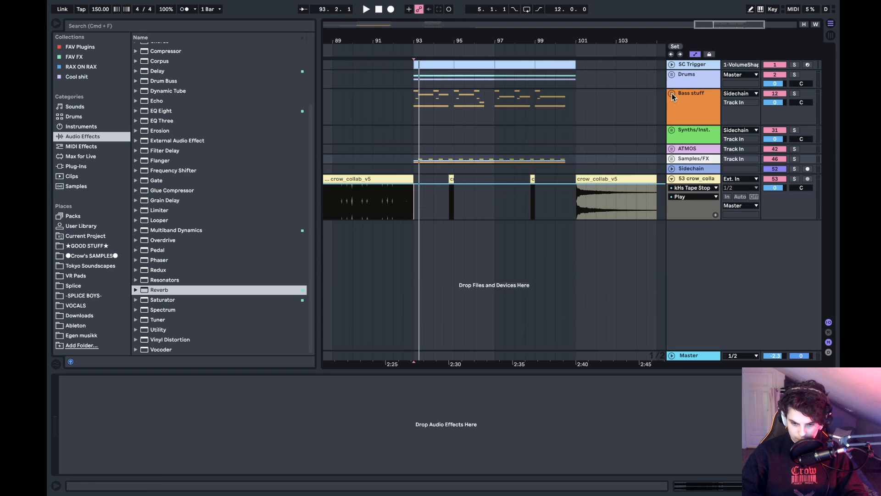
# - Play the section from bar 93 to bar 101, then show the whole arrangement and place the insert mark at bar 81
pyautogui.press('space')
pyautogui.moveTo(452, 41); pyautogui.dragTo(420, 39)
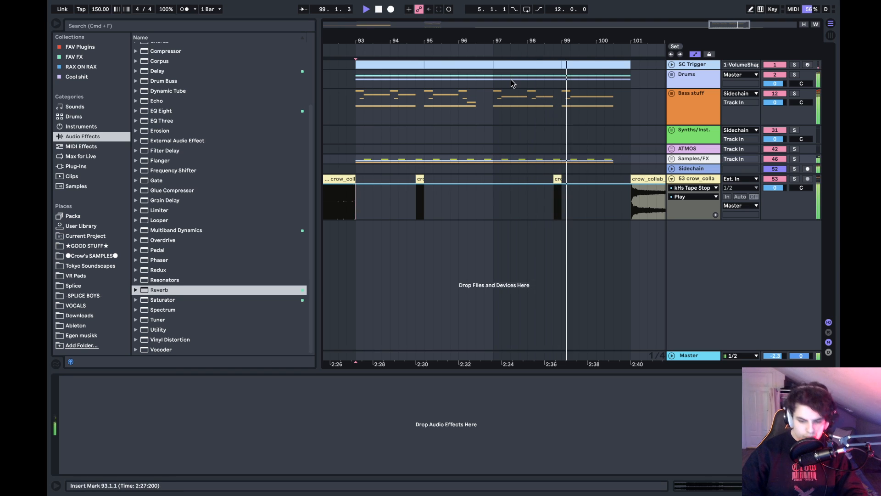
pyautogui.hscroll(5, 532, 110)
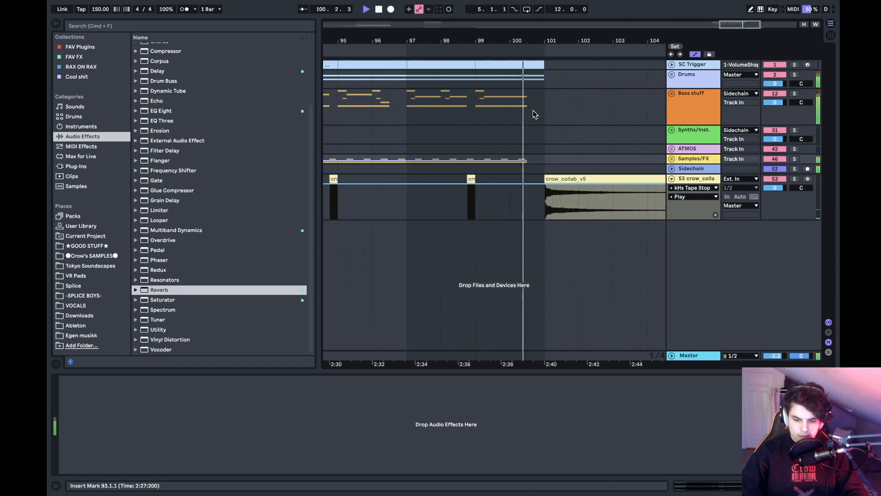
pyautogui.moveTo(493, 41); pyautogui.dragTo(633, 42)
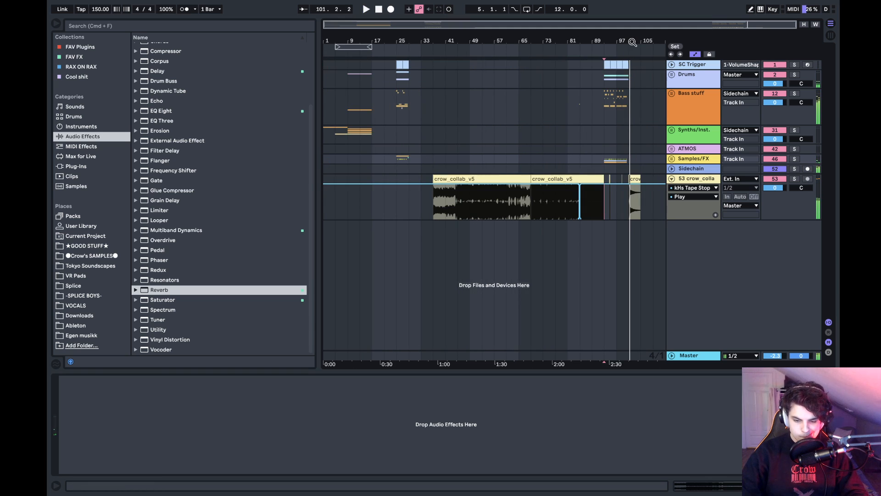
pyautogui.click(572, 120)
pyautogui.press('space')
# - Look through the list of recently opened Live sets without opening one
pyautogui.click(109, 6)
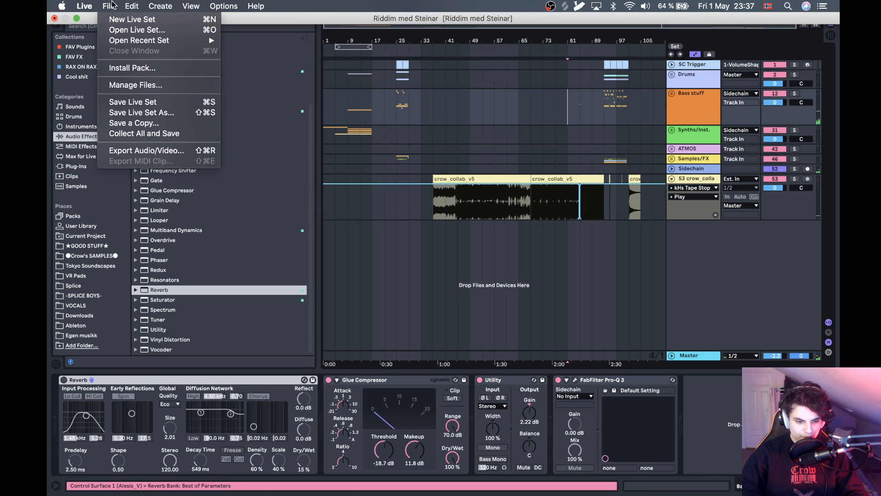
pyautogui.moveTo(112, 39)
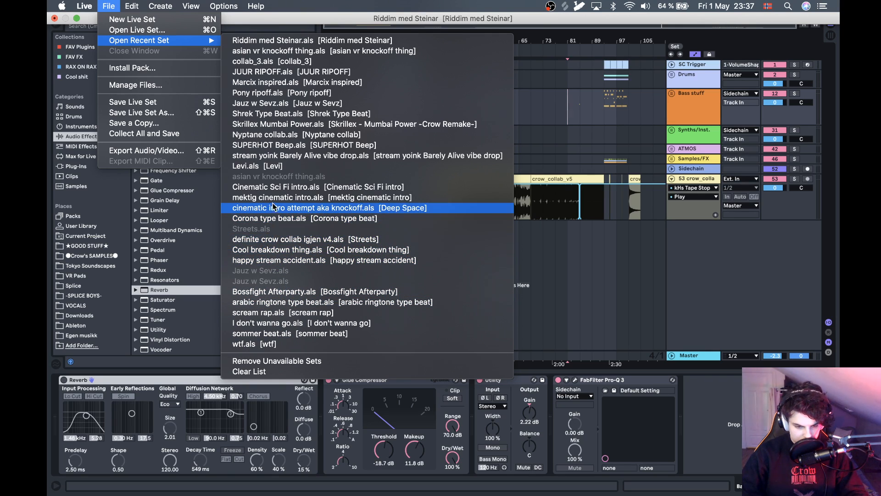
pyautogui.click(277, 145)
pyautogui.click(492, 274)
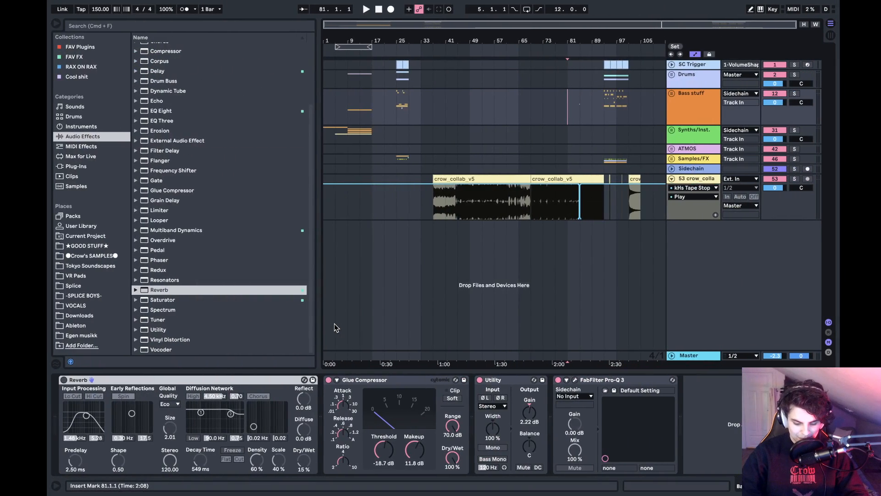
# - Start a new Live set, saving the changes to Riddim med Steinar
pyautogui.press('super+o')
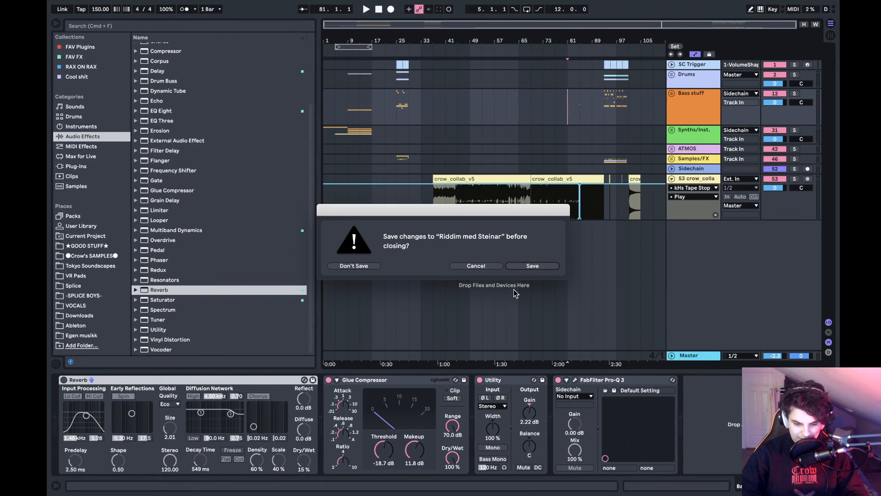
pyautogui.click(533, 266)
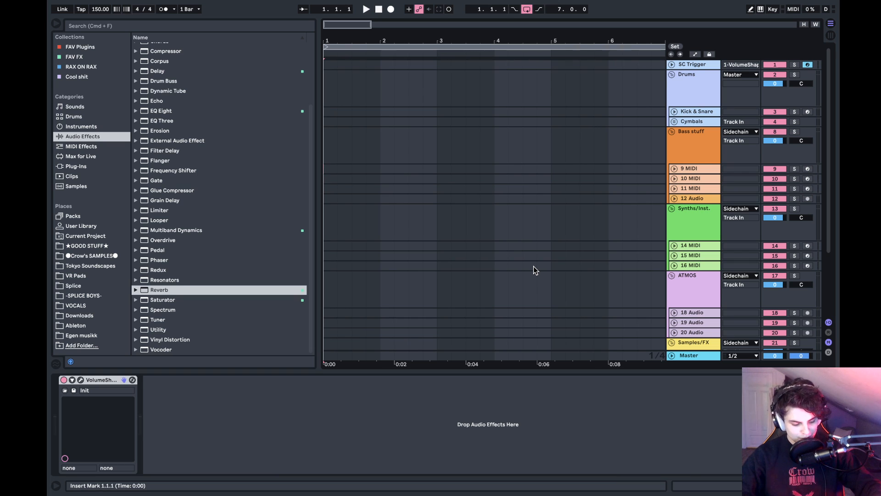
# - Switch to the desktop and preview the erhu chops.wav audio file
pyautogui.hotkey('ctrl', 'Left')
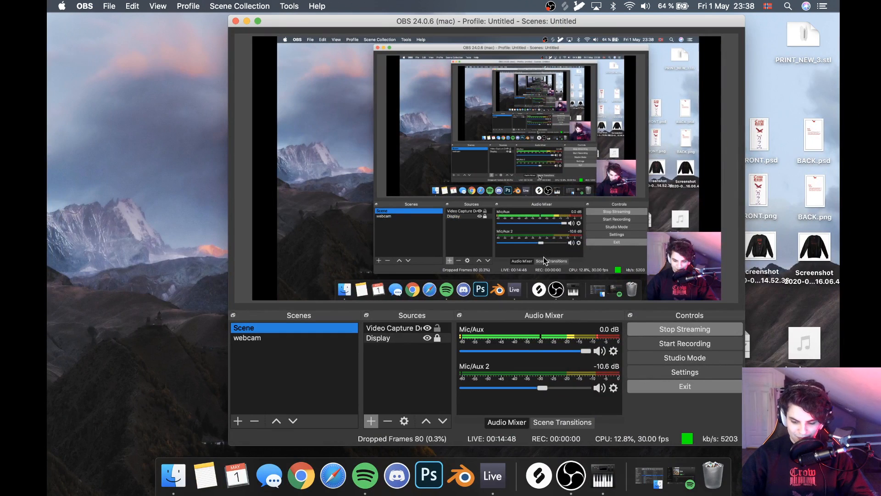
pyautogui.click(806, 346)
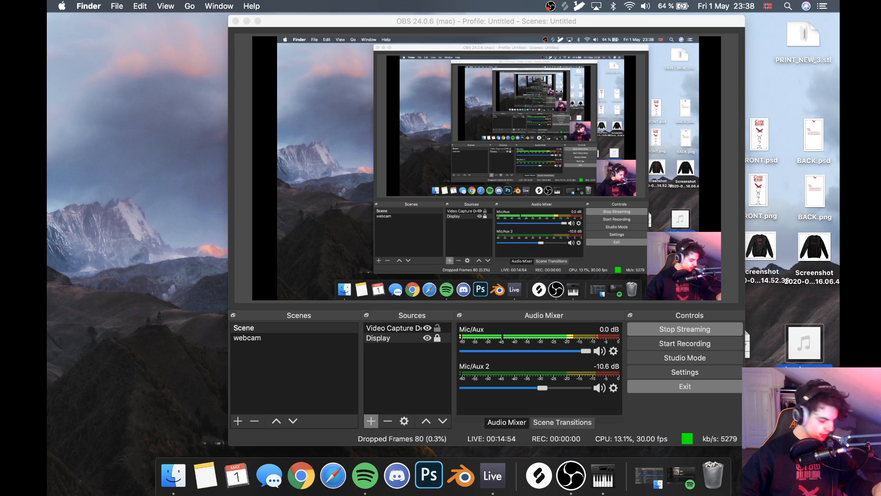
pyautogui.press('space')
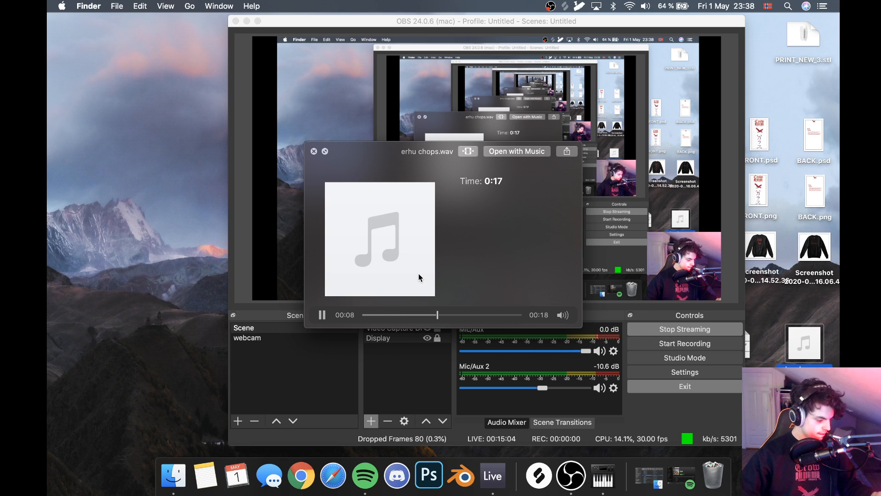
pyautogui.press('space')
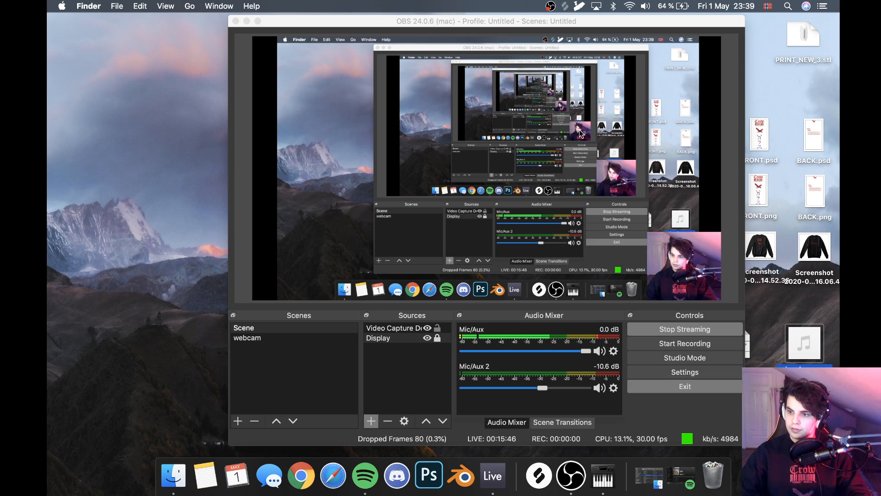
# - Bring up a Finder window and start connecting to the server smb://10.0.0.95
pyautogui.click(182, 488)
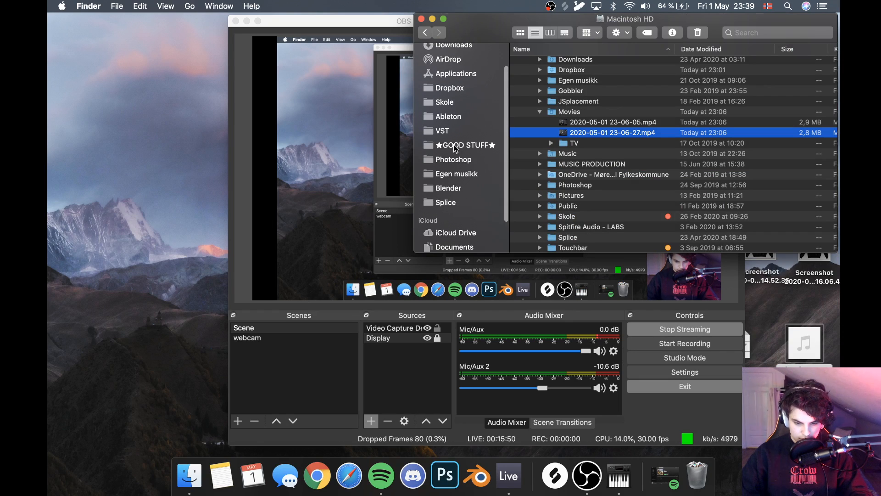
pyautogui.scroll(2, 454, 147)
pyautogui.scroll(-5, 454, 146)
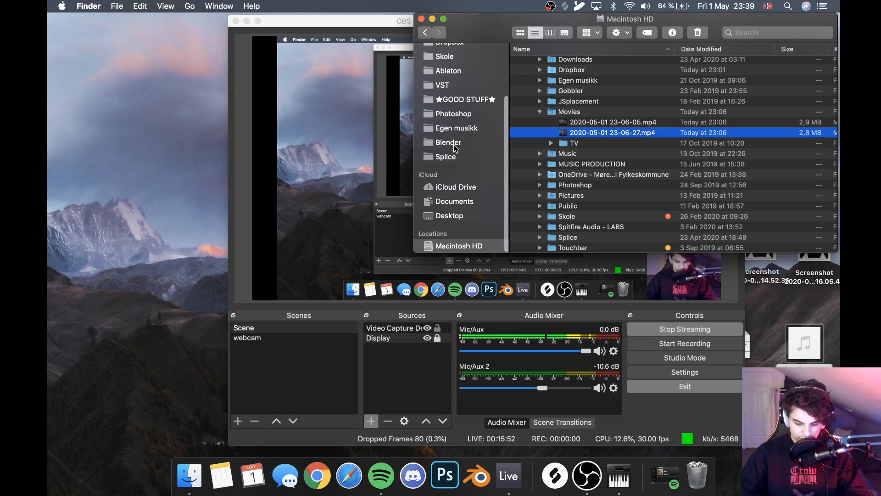
pyautogui.press('super+k')
pyautogui.press('Return')
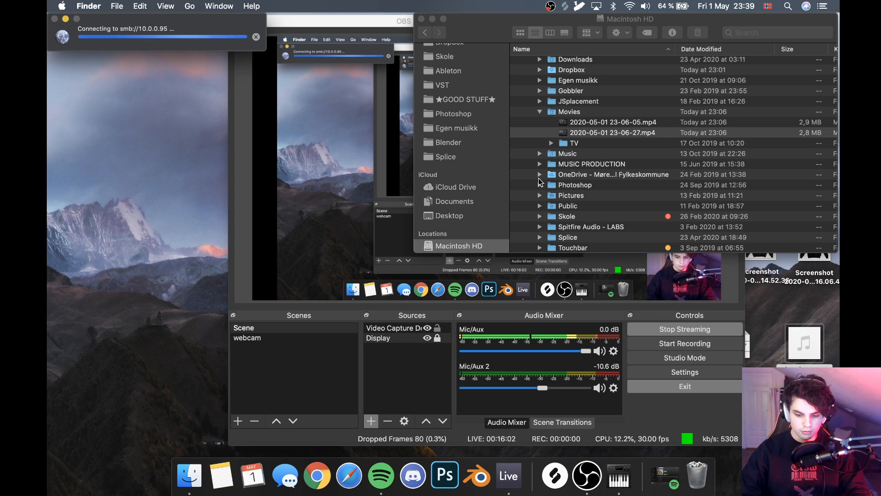
# - Collapse the Movies and Users folders on Macintosh HD and go back to the Downloads folder
pyautogui.click(541, 111)
pyautogui.scroll(5, 528, 101)
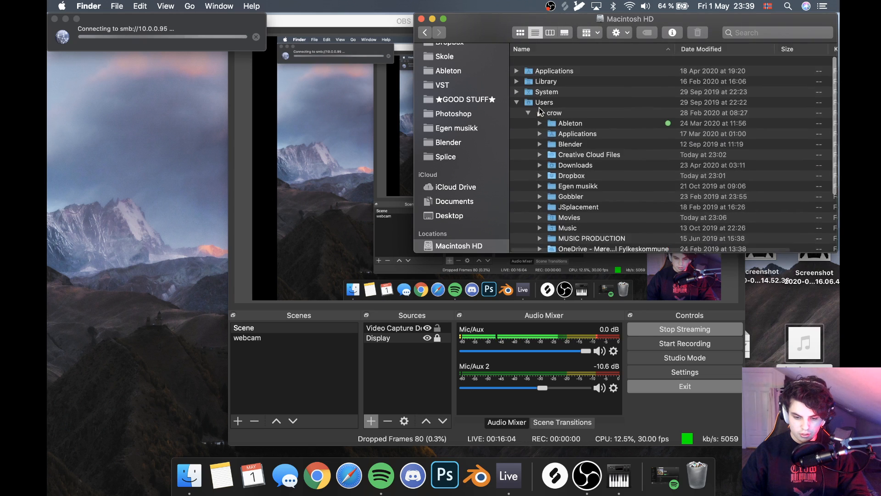
pyautogui.click(517, 94)
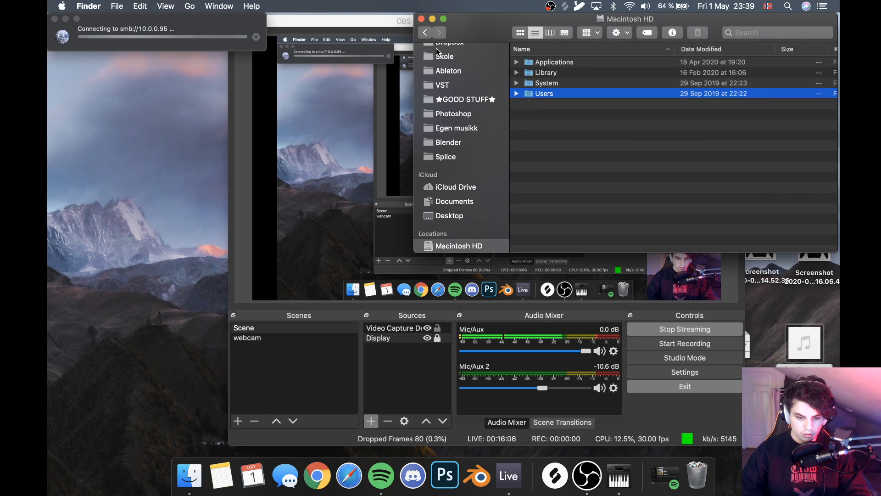
pyautogui.click(424, 32)
pyautogui.scroll(2, 435, 145)
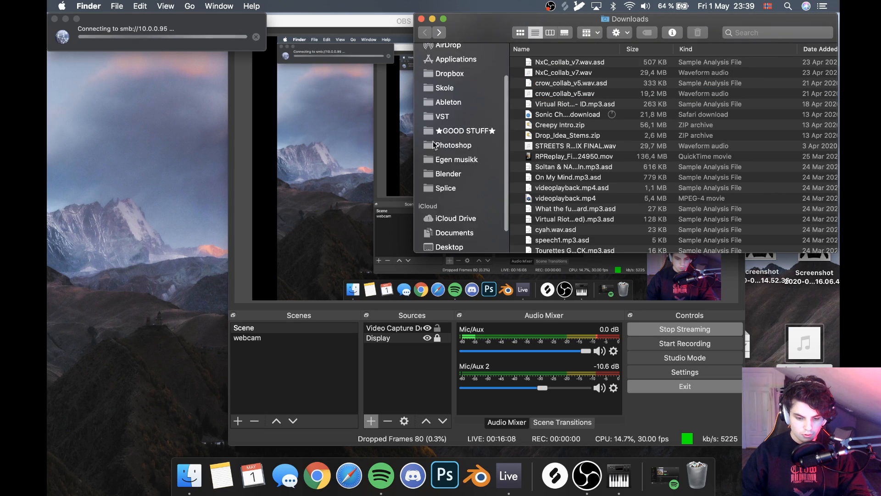
pyautogui.scroll(2, 434, 145)
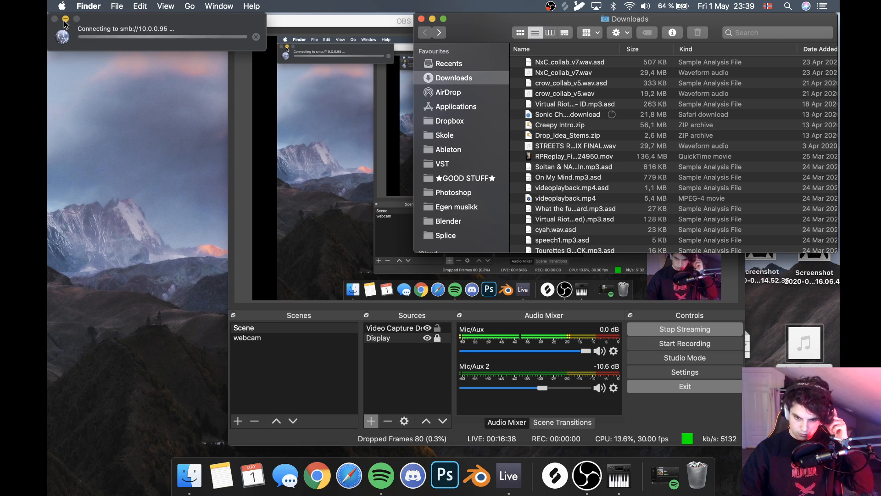
# - Cancel the pending server connection
pyautogui.click(256, 37)
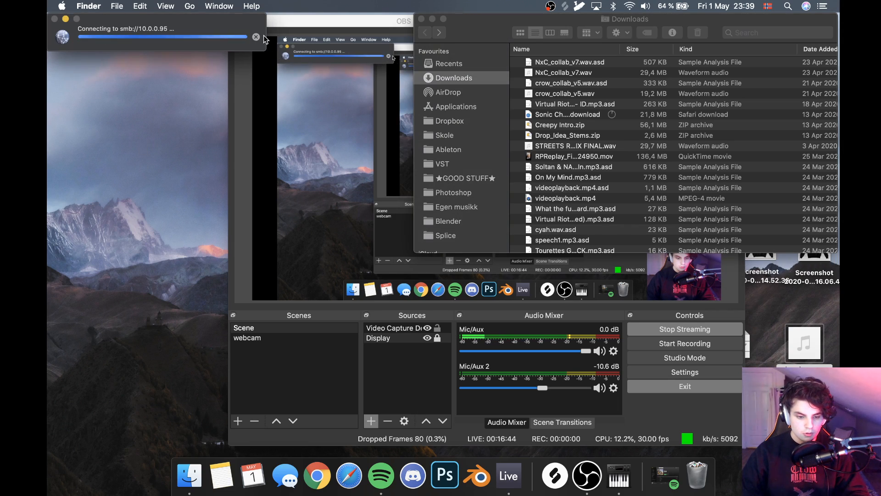
pyautogui.click(256, 37)
pyautogui.click(161, 198)
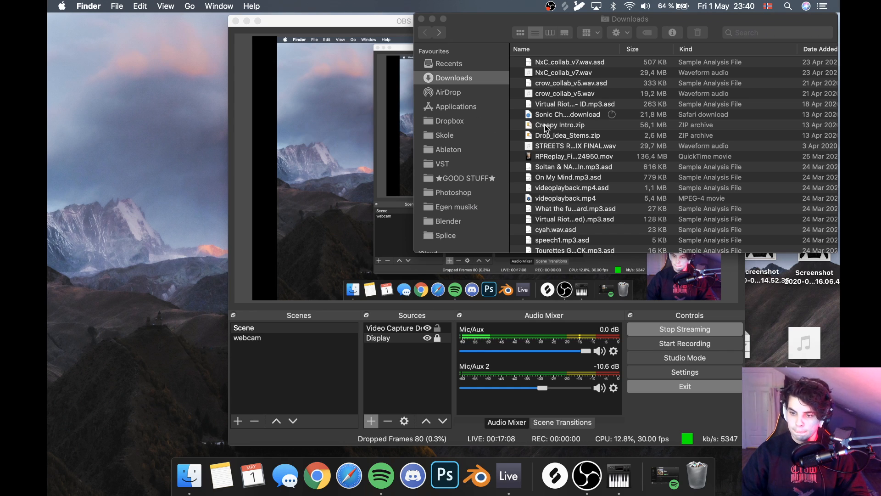
# - Switch back to Ableton Live and launch Dropbox through the system search
pyautogui.hotkey('ctrl', 'Right')
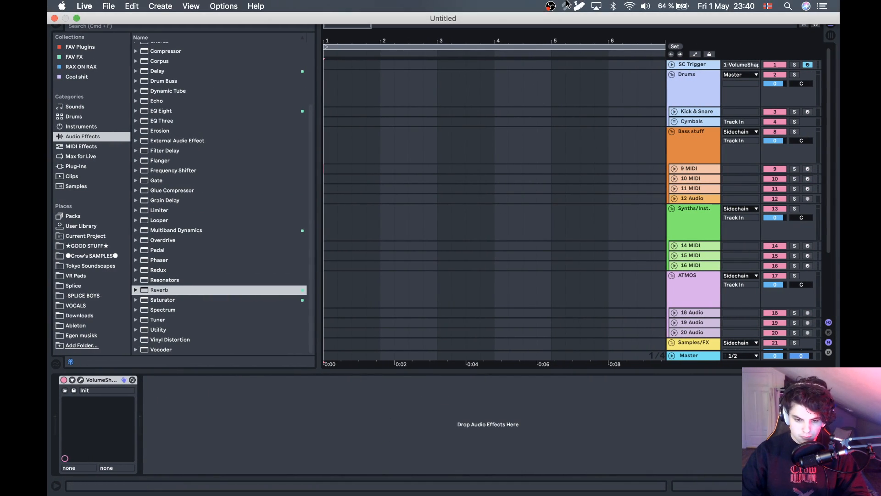
pyautogui.press('super+space')
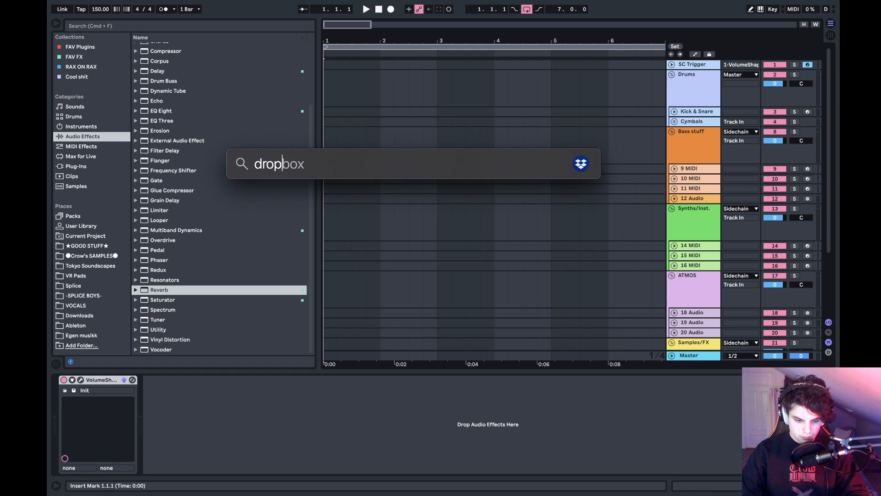
pyautogui.press('Return')
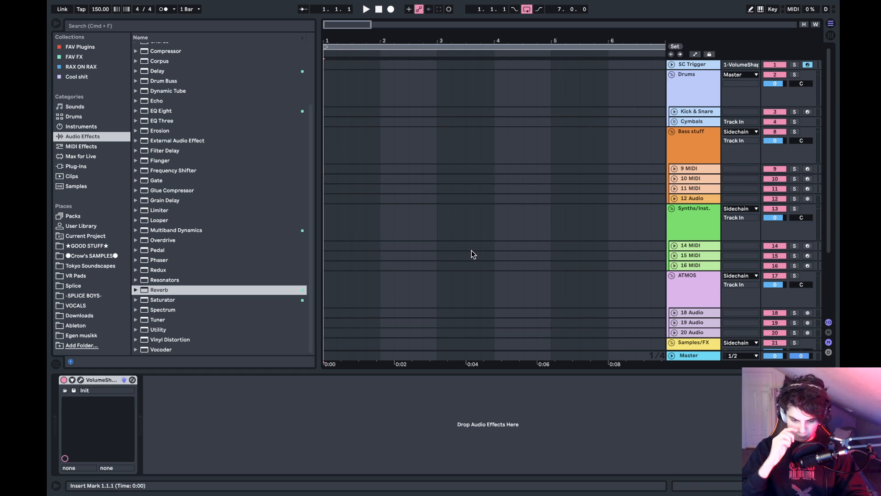
# - Look through the recent Dropbox files for NxC_collab_v8 (1).wav and check its available actions
pyautogui.moveTo(604, 3)
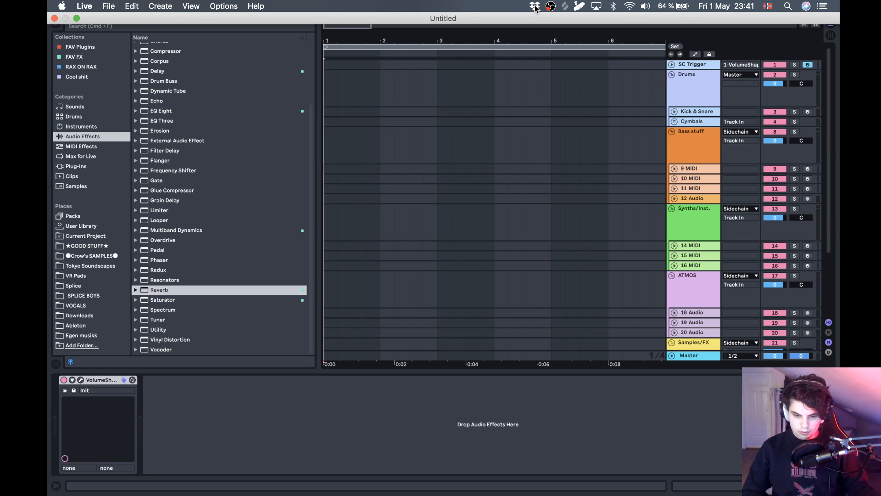
pyautogui.click(536, 8)
pyautogui.scroll(-10, 517, 218)
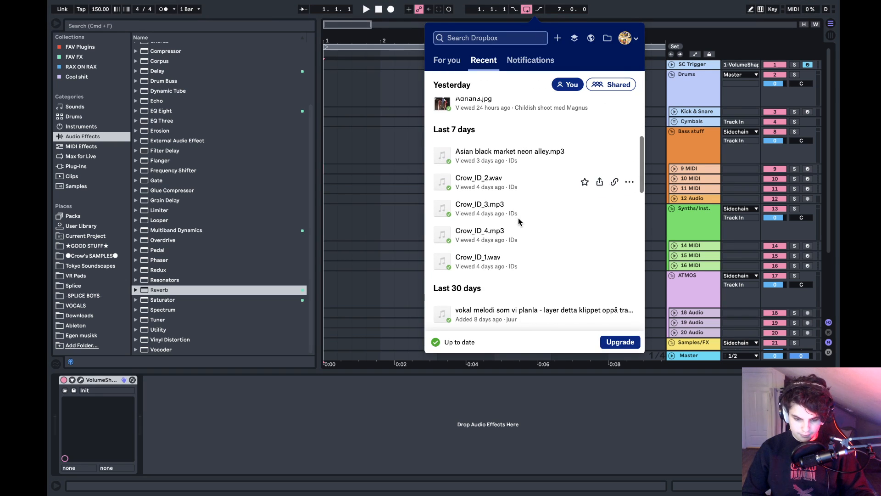
pyautogui.scroll(5, 519, 217)
pyautogui.scroll(3, 519, 221)
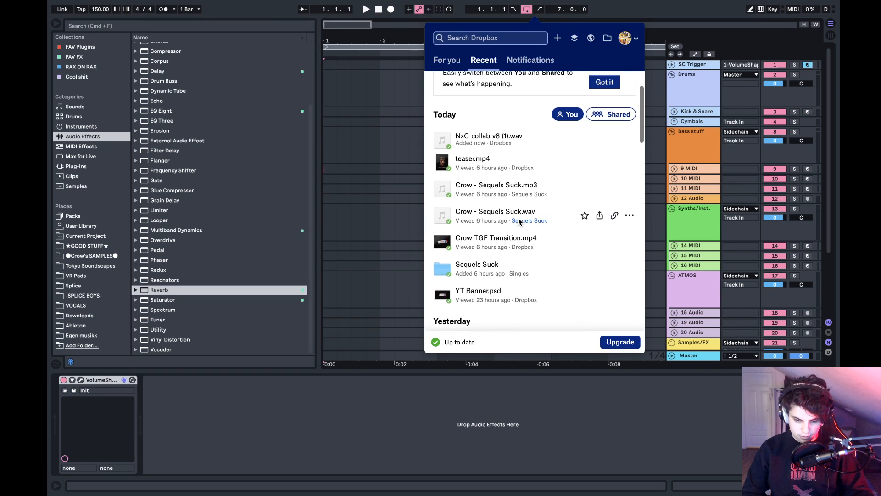
pyautogui.scroll(1, 519, 221)
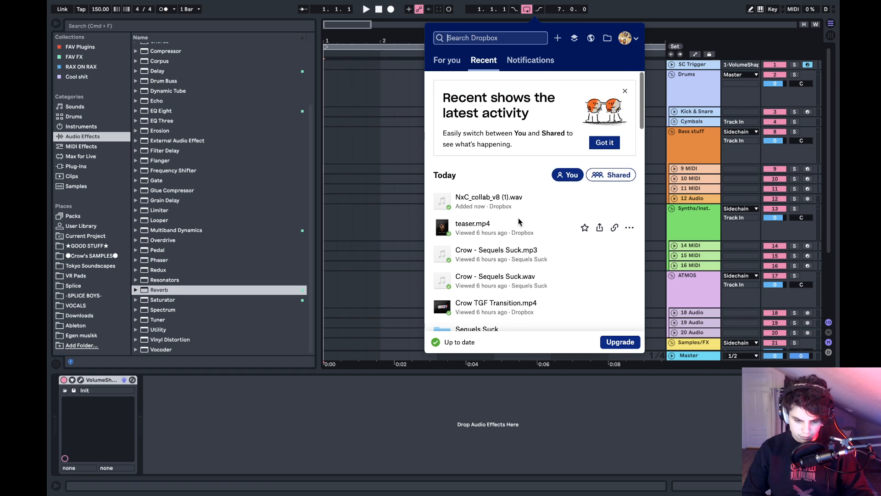
pyautogui.click(498, 201)
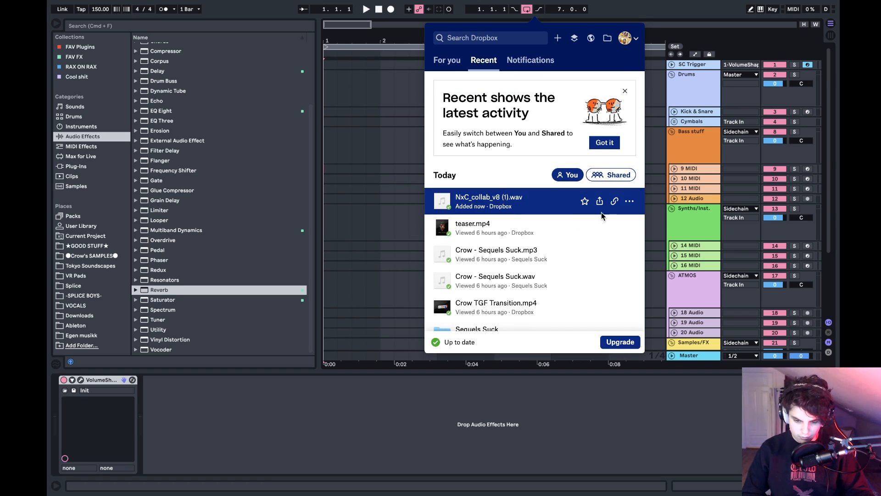
pyautogui.rightClick(498, 202)
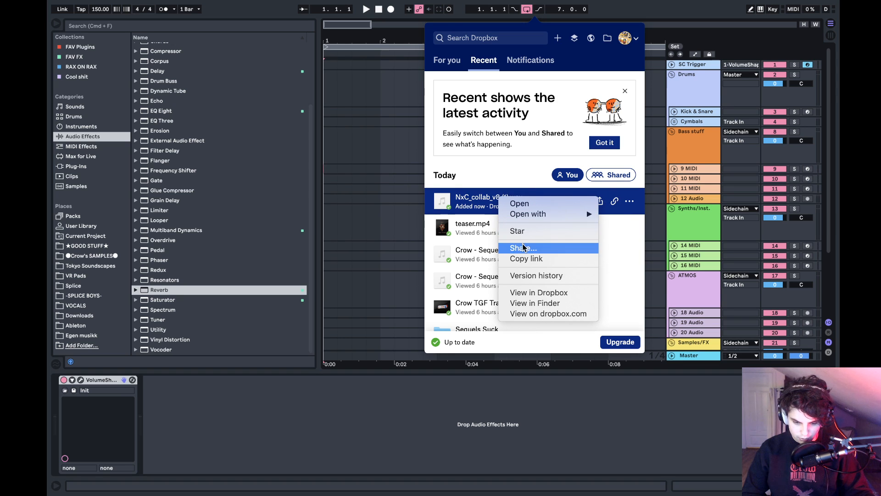
pyautogui.click(527, 382)
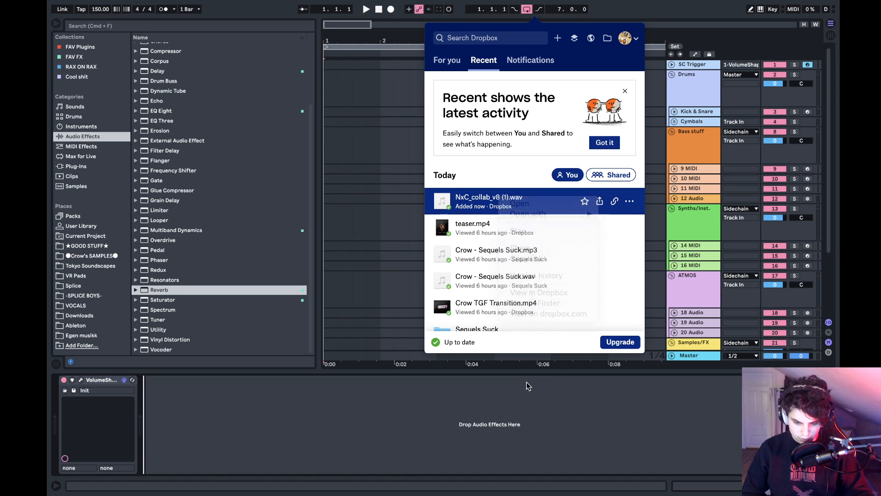
# - Import NxC_collab_v8 (1).wav from the Dropbox folder in Finder onto audio track 22, starting at bar 1
pyautogui.hotkey('ctrl', 'Left')
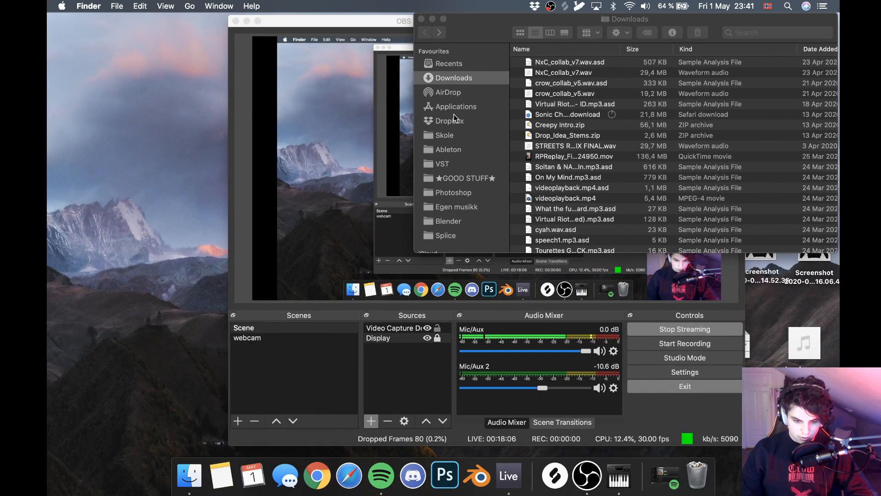
pyautogui.click(471, 122)
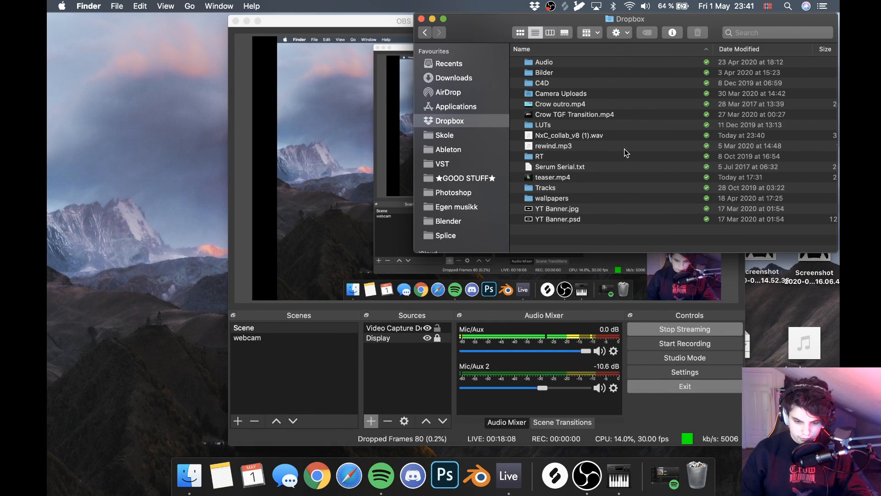
pyautogui.click(545, 137)
pyautogui.hotkey('ctrl', 'Right')
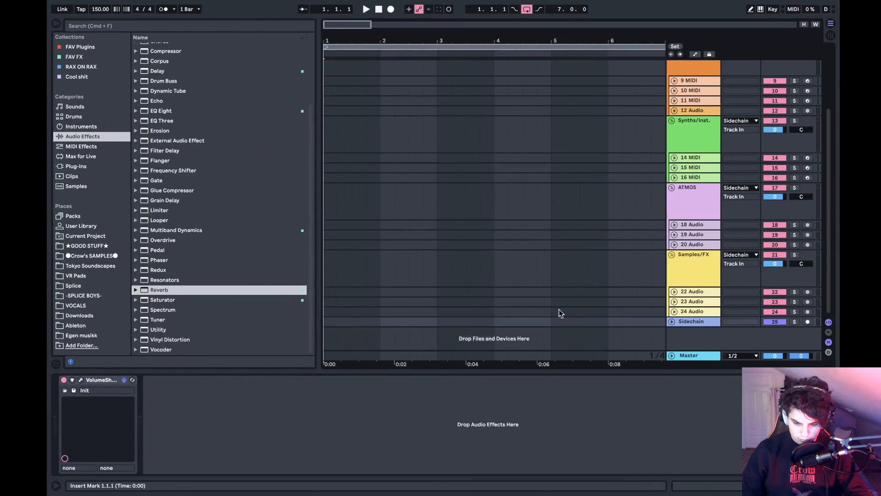
pyautogui.moveTo(560, 313); pyautogui.dragTo(374, 292)
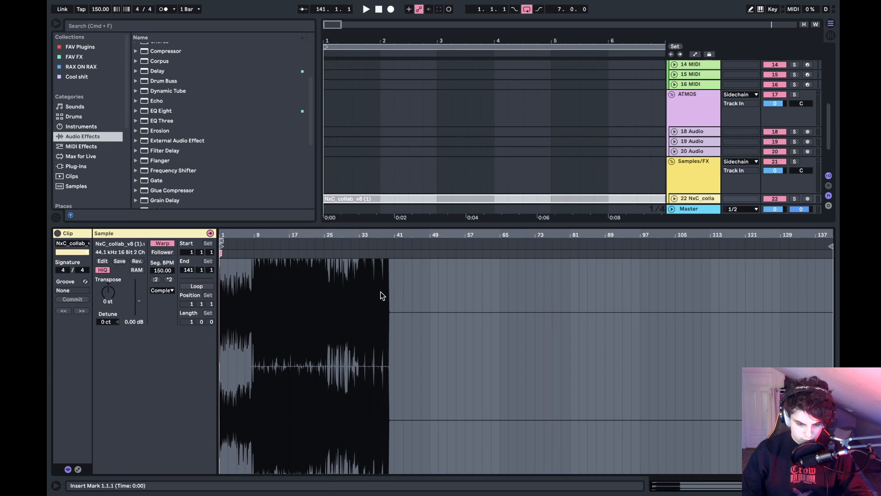
# - Turn off warping for the NxC_collab_v8 (1) clip, start playback and unfold track 22
pyautogui.click(162, 244)
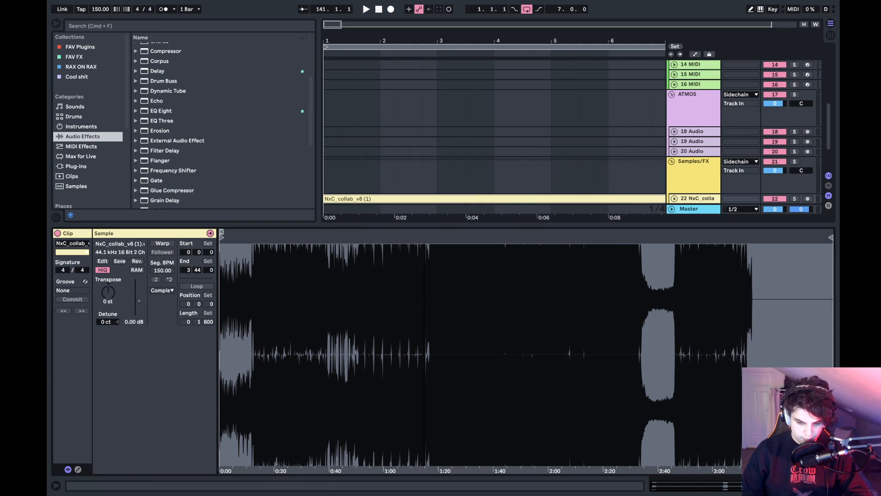
pyautogui.hotkey('shift', 'Tab')
pyautogui.press('space')
pyautogui.click(673, 293)
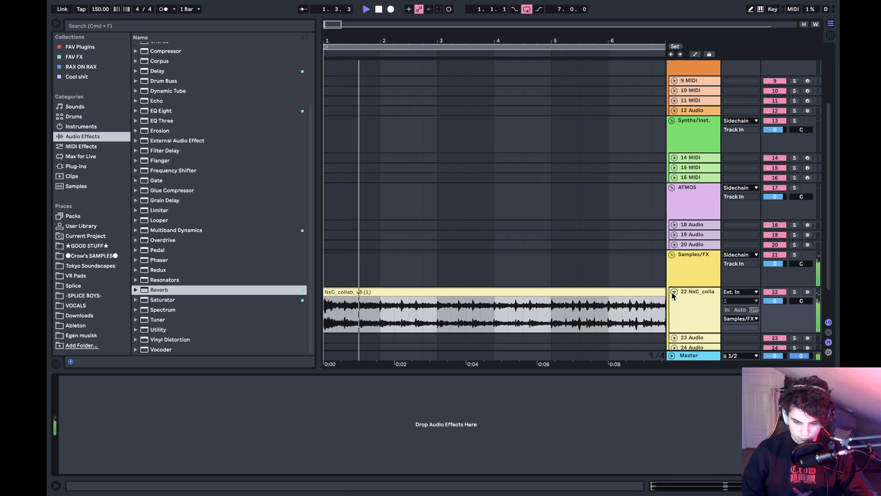
# - Set the arrangement loop to the full 140-bar length of the NxC_collab_v8 (1) clip
pyautogui.moveTo(478, 42); pyautogui.dragTo(479, 12)
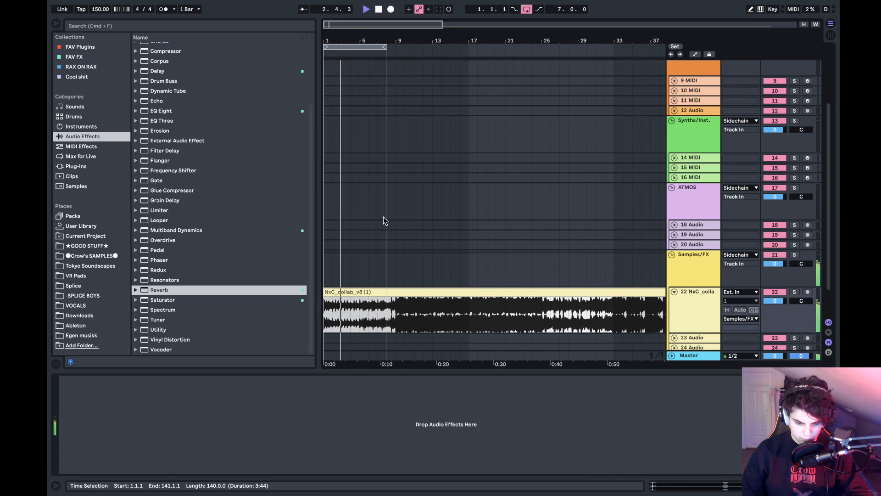
pyautogui.scroll(-3, 383, 221)
pyautogui.press('super+l')
pyautogui.press('space')
# - Play the NxC_collab_v8 (1) clip from bar 16 and from bar 9
pyautogui.click(406, 282)
pyautogui.click(460, 286)
pyautogui.press('space')
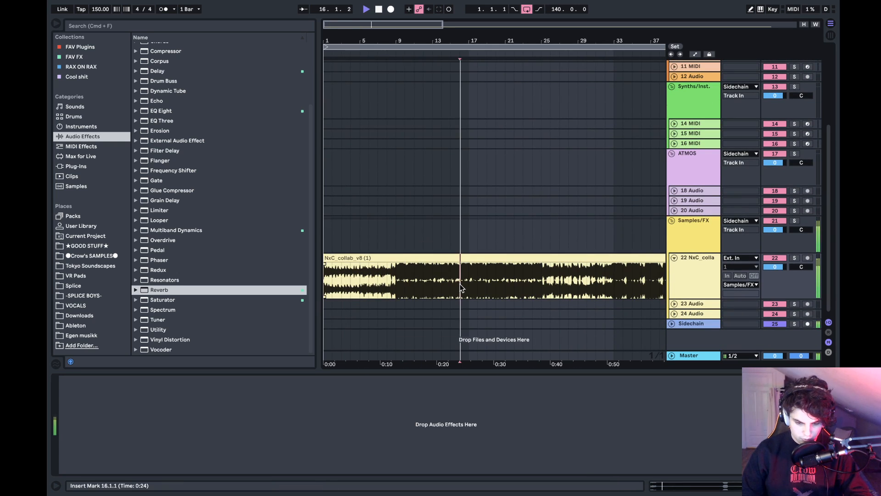
pyautogui.click(396, 274)
pyautogui.press('space')
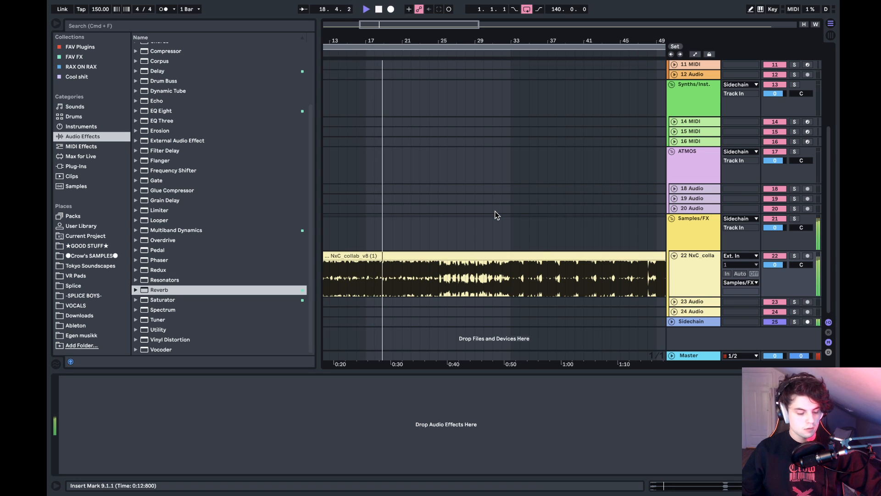
# - Listen to the clip from bars 27, 32 and 46, then stop playback
pyautogui.click(455, 279)
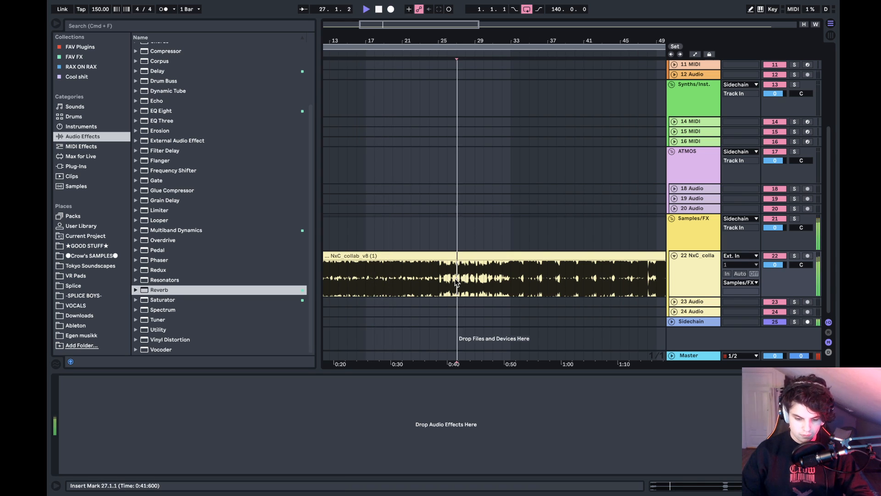
pyautogui.click(505, 285)
pyautogui.press('space')
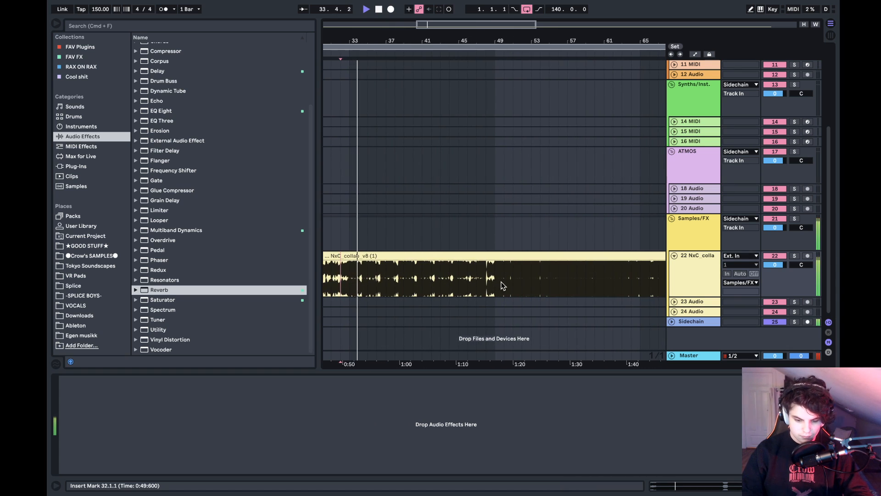
pyautogui.click(469, 283)
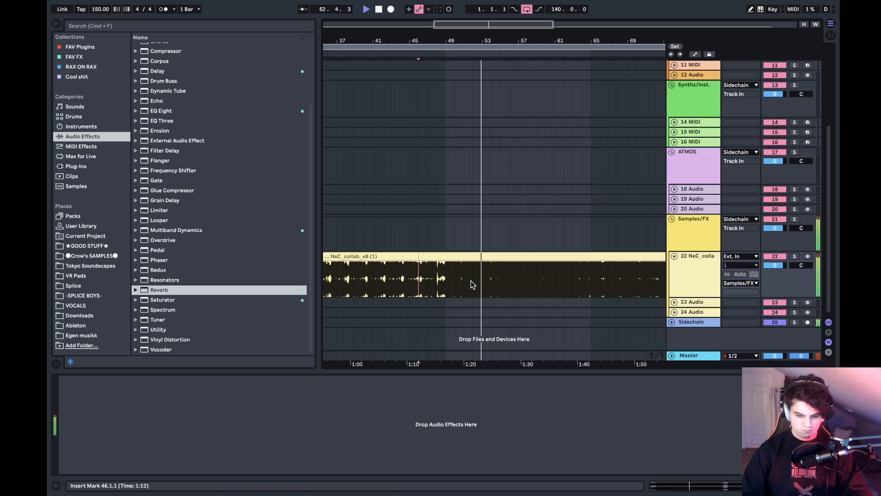
pyautogui.press('space')
# - Listen to the clip's second half from bars 80, 97 and 105
pyautogui.hscroll(5, 524, 279)
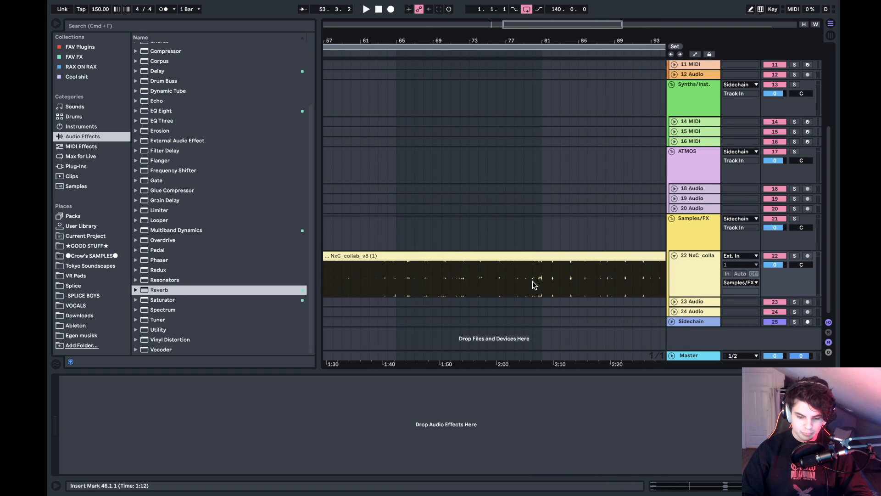
pyautogui.press('space')
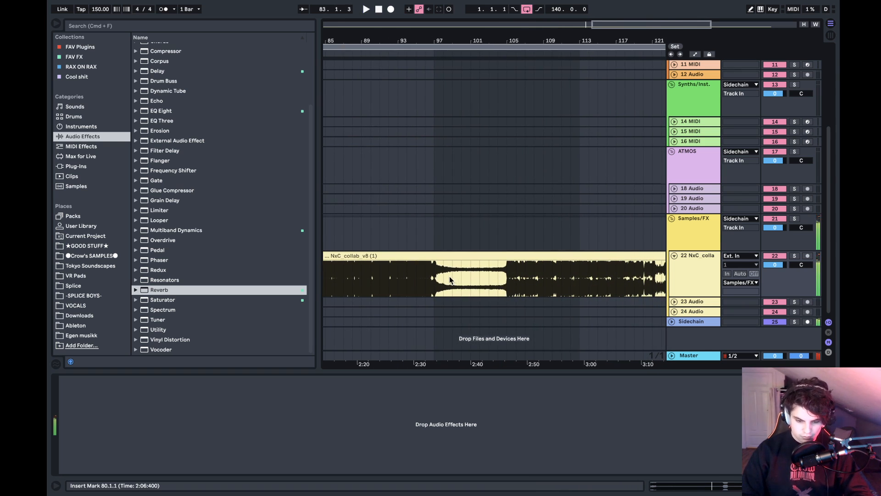
pyautogui.hscroll(8, 435, 278)
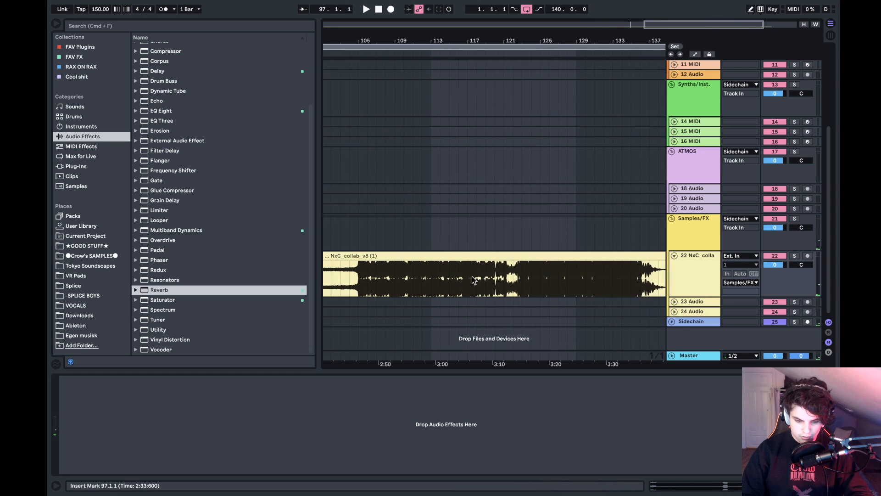
pyautogui.press('space')
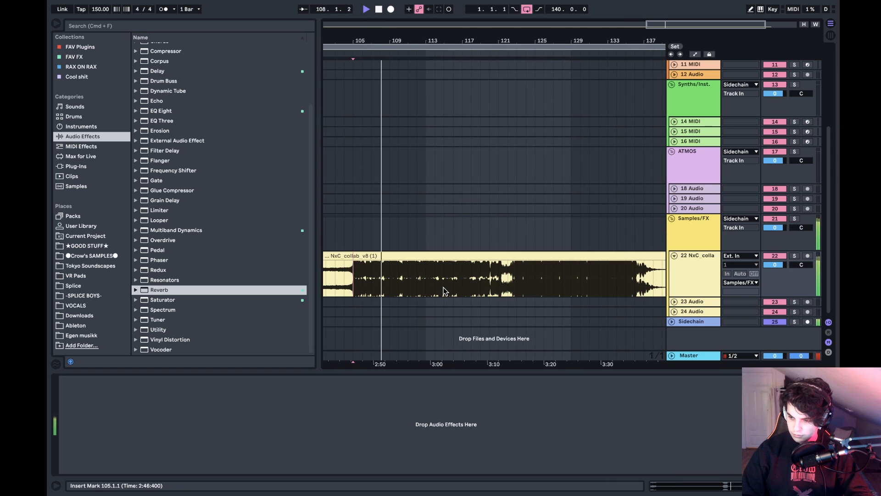
# - Listen to the clip from bar 113 and from bar 119
pyautogui.click(428, 282)
pyautogui.press('space')
pyautogui.press('space')
pyautogui.click(481, 284)
pyautogui.press('space')
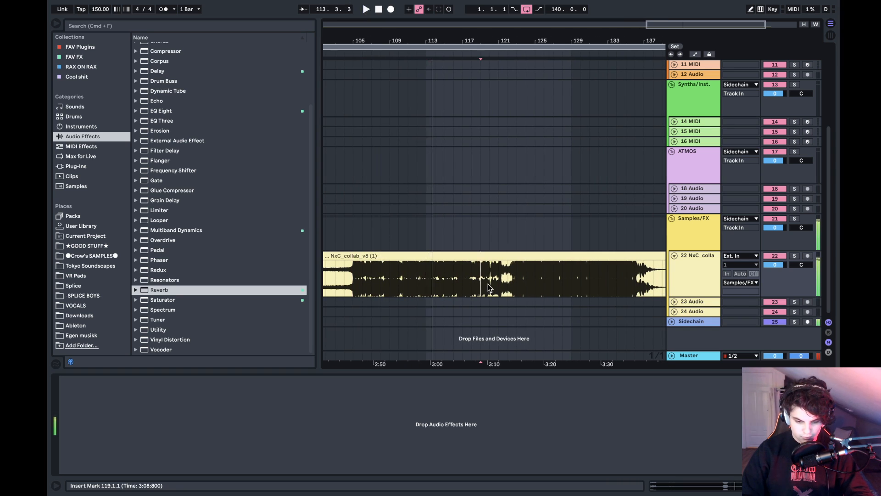
pyautogui.press('space')
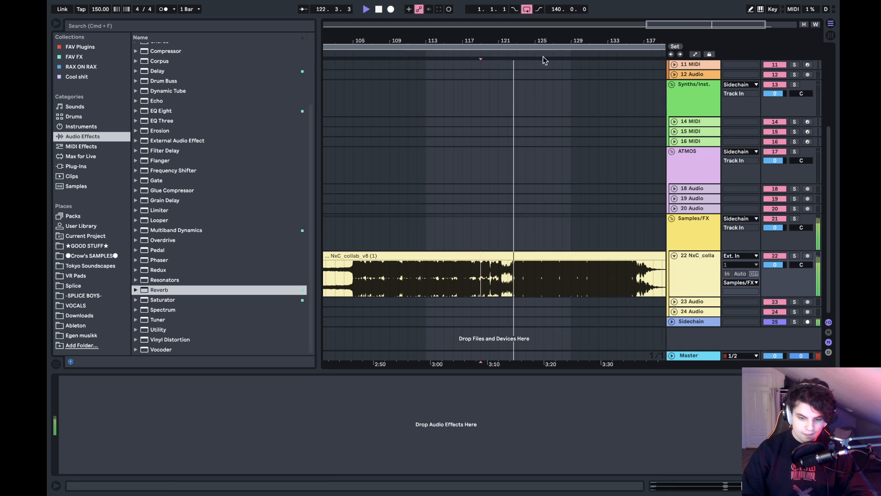
# - Listen to the end of the clip from bar 129 and stop playback
pyautogui.press('space')
pyautogui.moveTo(550, 40); pyautogui.dragTo(446, 38)
pyautogui.press('space')
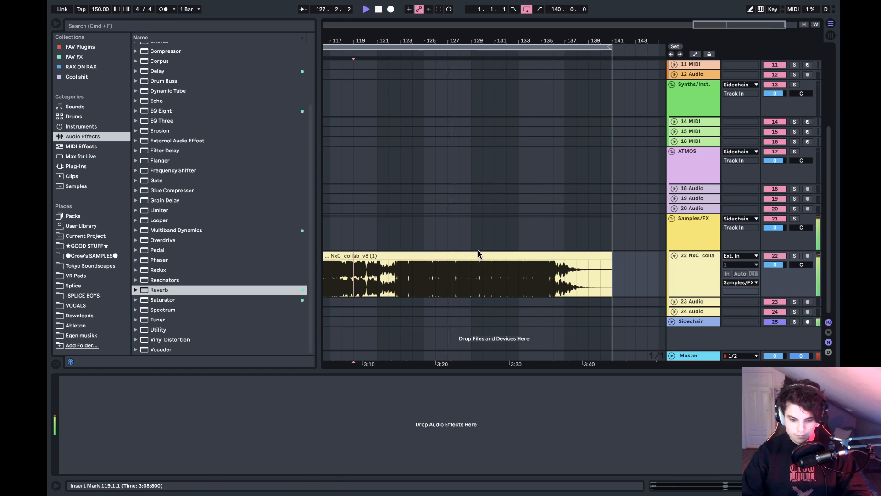
pyautogui.click(473, 289)
pyautogui.press('space')
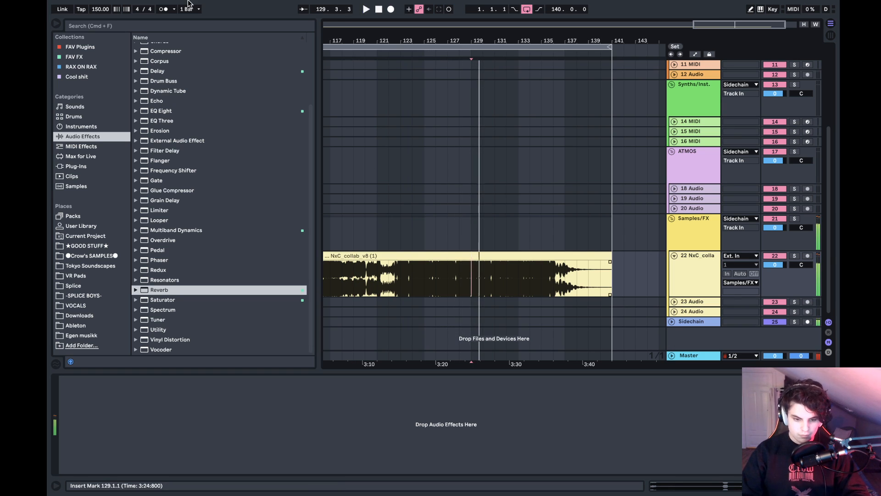
pyautogui.click(109, 6)
pyautogui.moveTo(139, 41)
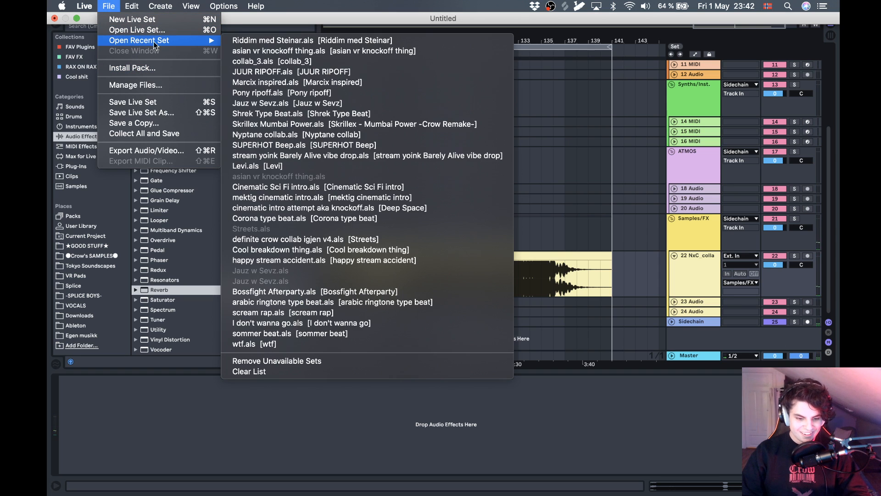
pyautogui.click(367, 433)
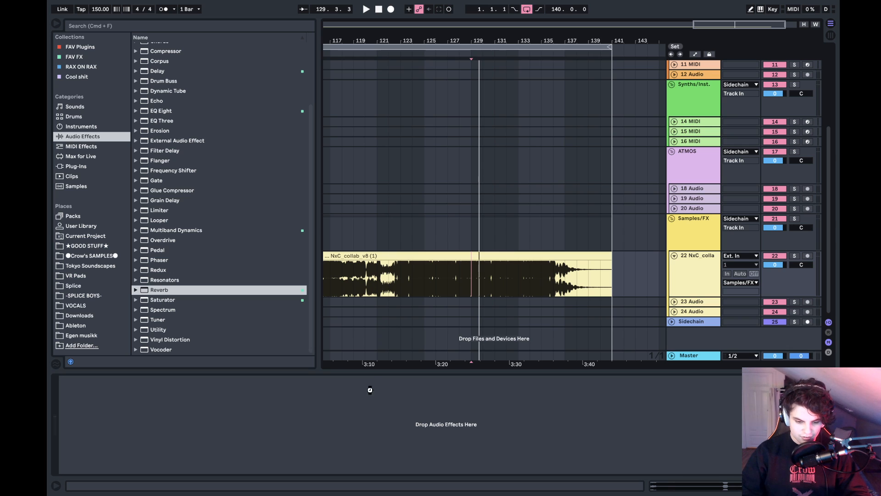
# - Start opening another Live set and go to the Ableton folder
pyautogui.press('super+o')
pyautogui.click(420, 90)
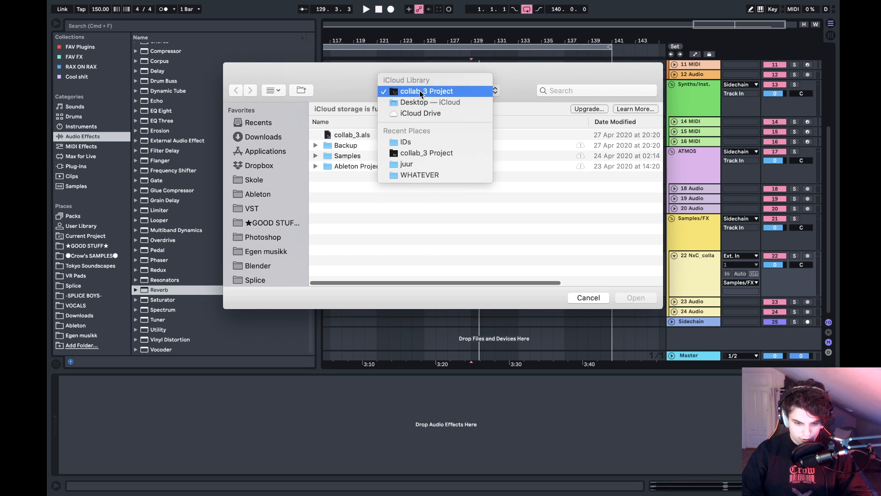
pyautogui.click(256, 180)
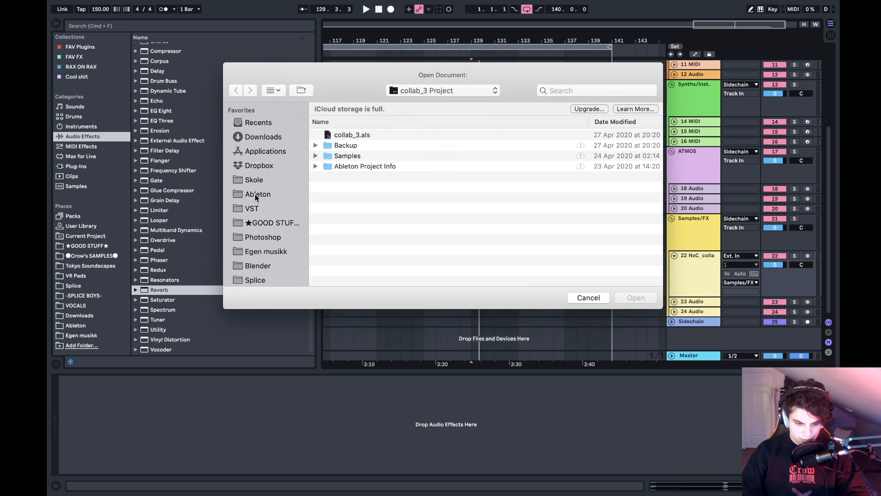
pyautogui.click(257, 194)
# - Expand the FINISHED folder to list its projects
pyautogui.click(357, 142)
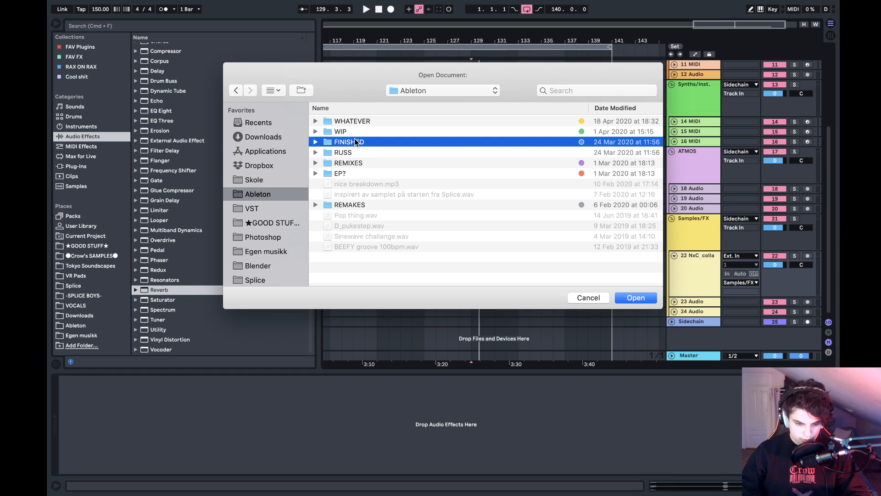
pyautogui.press('Down')
pyautogui.press('Down')
pyautogui.press('Down')
pyautogui.press('Up')
pyautogui.press('Up')
pyautogui.press('Up')
pyautogui.press('Right')
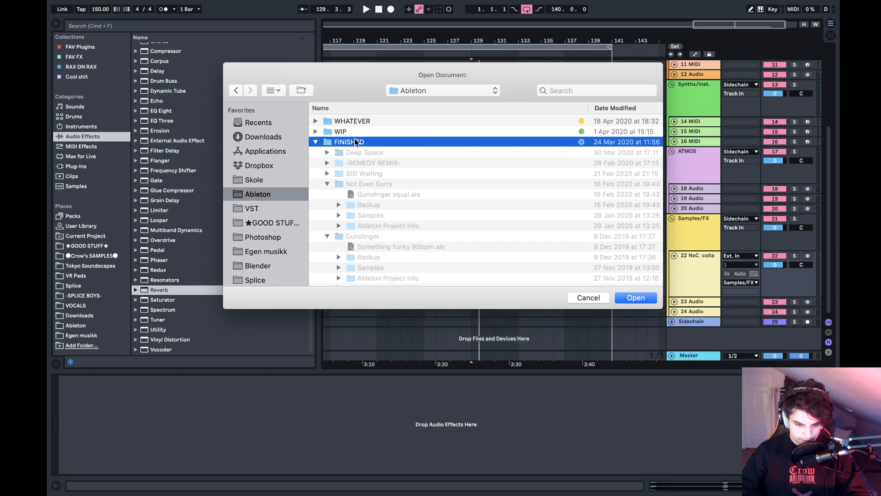
# - Collapse the Not Even Sorry and Gunslinger project folders inside FINISHED
pyautogui.click(358, 186)
pyautogui.press('Left')
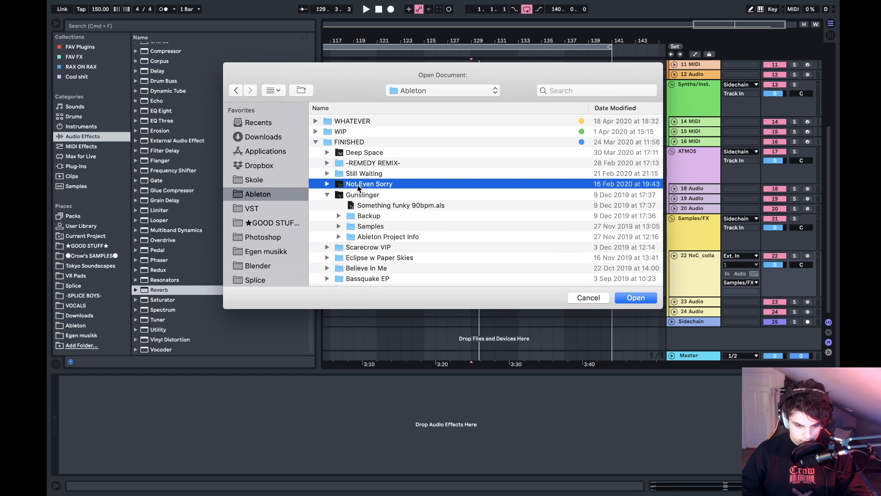
pyautogui.press('Down')
pyautogui.press('Left')
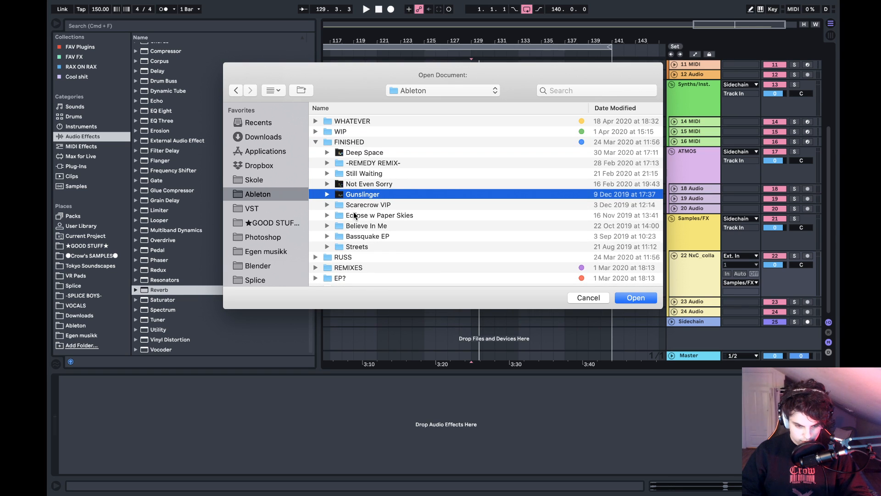
# - Open insane splice loop.als from the Still Waiting folder in FINISHED without saving the current untitled set
pyautogui.scroll(-2, 355, 215)
pyautogui.scroll(2, 355, 230)
pyautogui.press('Up')
pyautogui.press('Up')
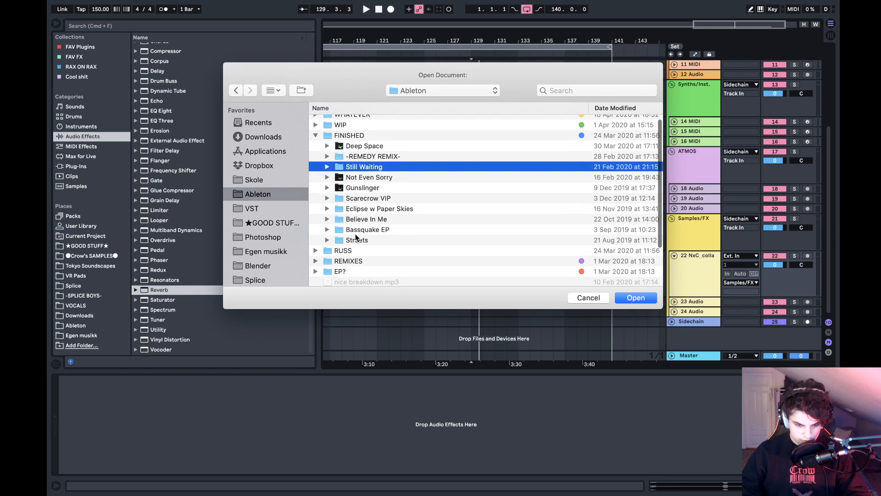
pyautogui.press('Up')
pyautogui.press('Right')
pyautogui.press('Left')
pyautogui.press('Down')
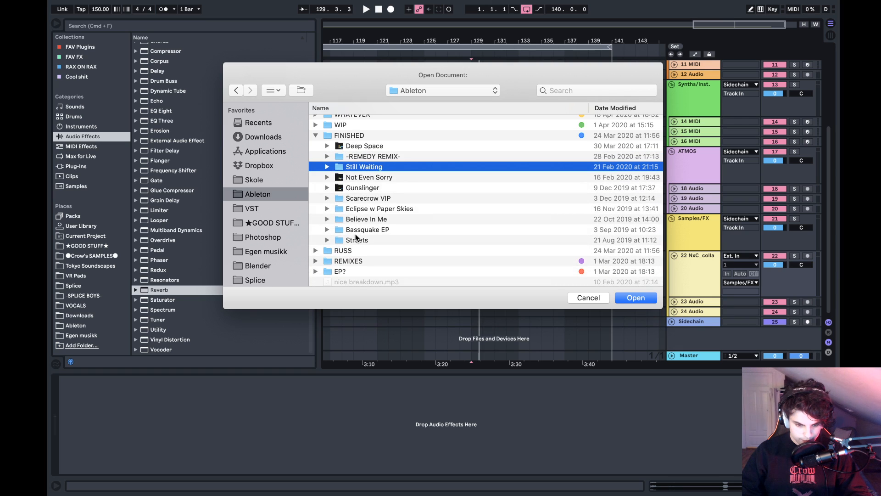
pyautogui.press('Right')
pyautogui.press('Down')
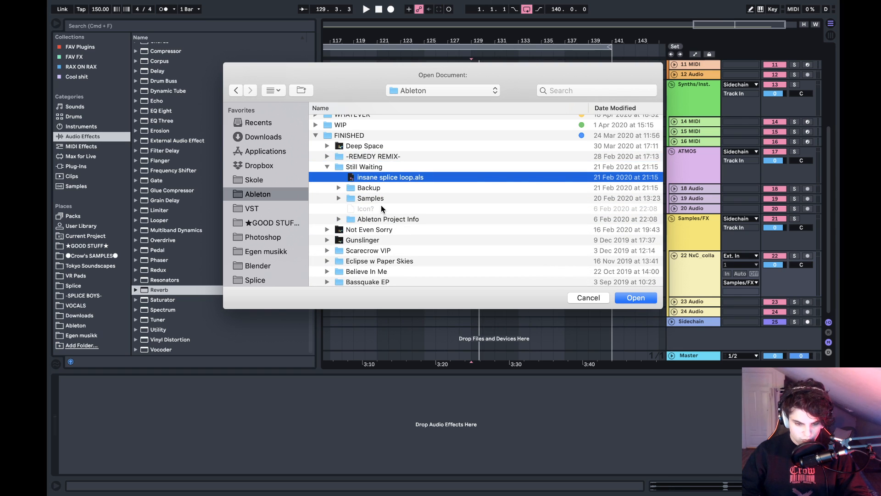
pyautogui.press('Return')
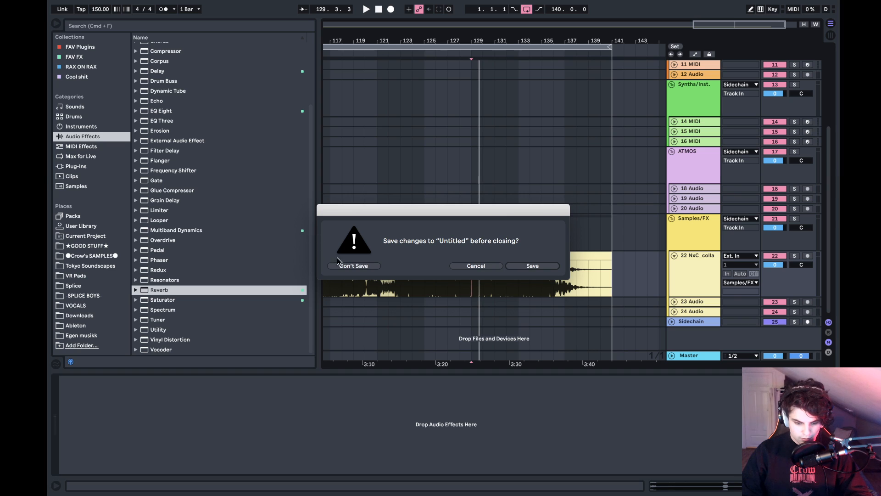
pyautogui.click(350, 267)
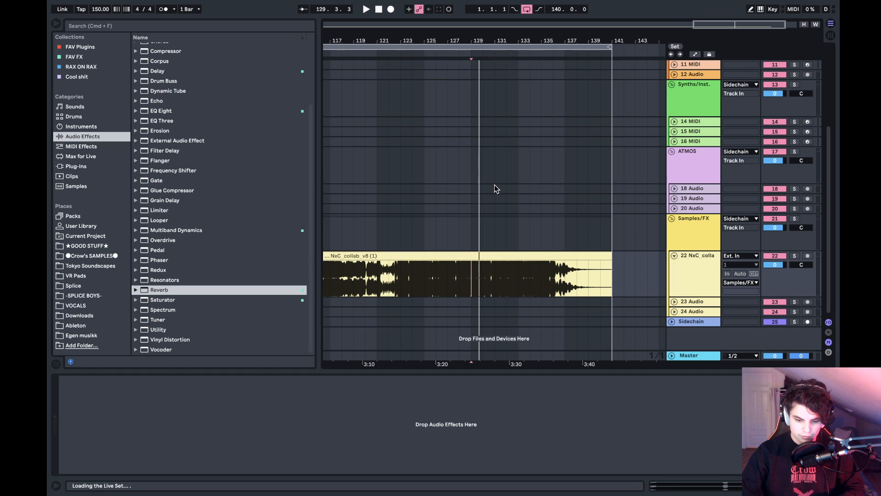
# - Switch to the desktop, close the Finder window showing Dropbox and return to Ableton Live
pyautogui.hotkey('ctrl', 'Left')
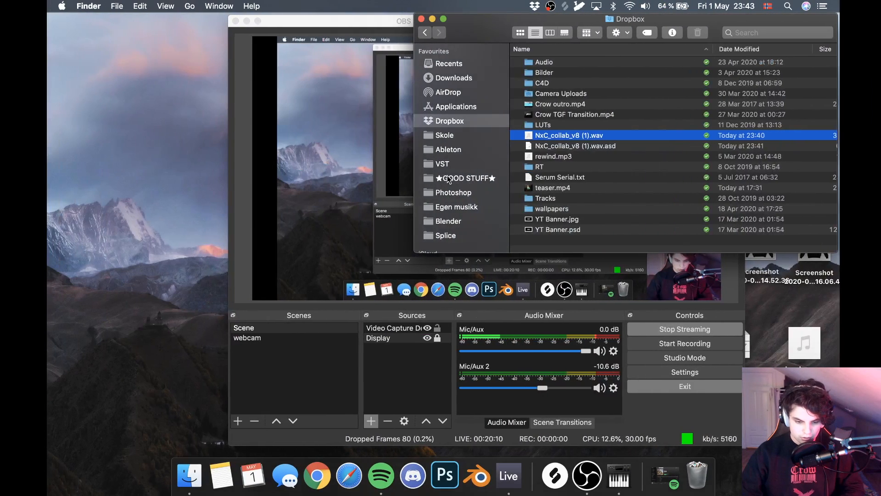
pyautogui.click(422, 19)
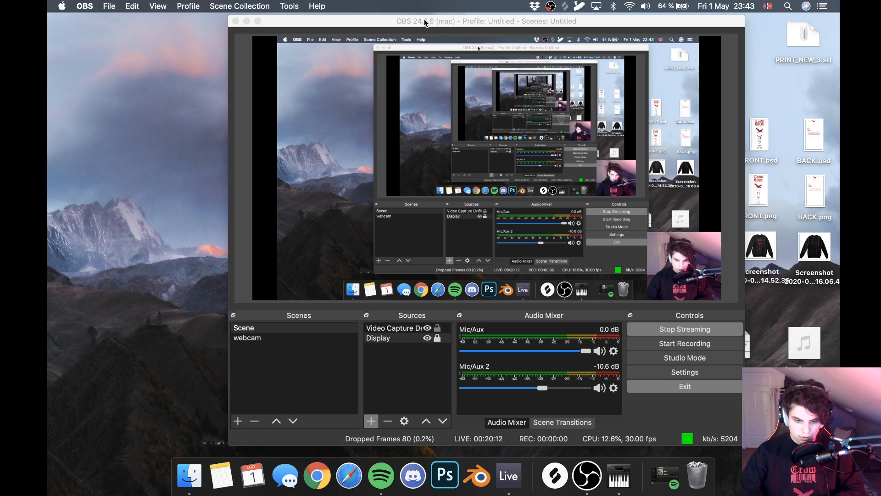
pyautogui.hotkey('ctrl', 'Right')
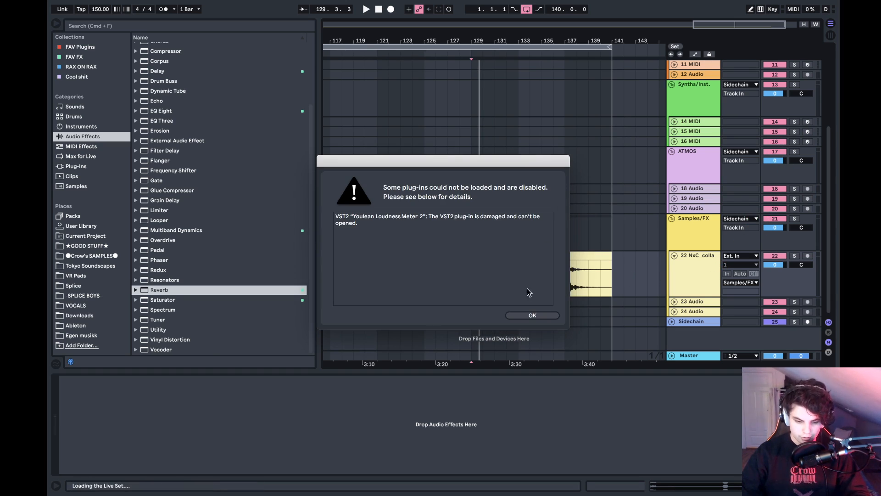
# - Dismiss the plug-in loading warning and collapse the Drums, Synths/Inst. and Samples/FX groups
pyautogui.click(530, 316)
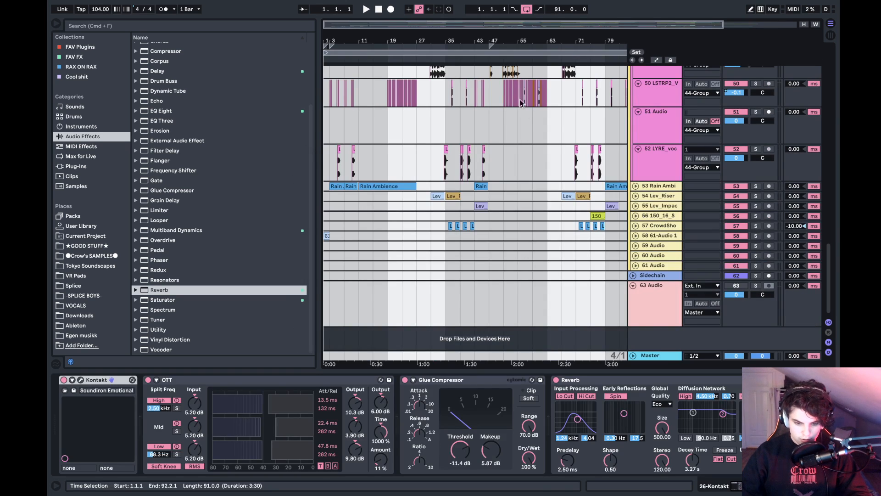
pyautogui.moveTo(473, 44); pyautogui.dragTo(473, 37)
pyautogui.scroll(15, 502, 191)
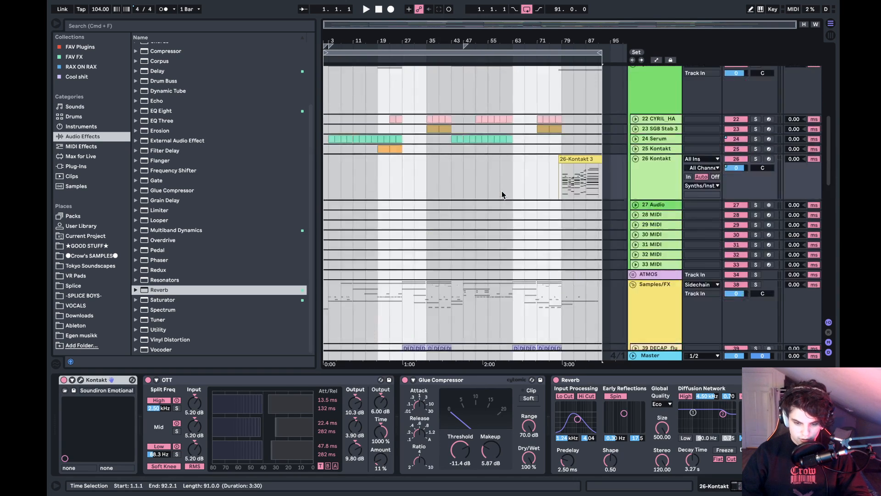
pyautogui.click(633, 81)
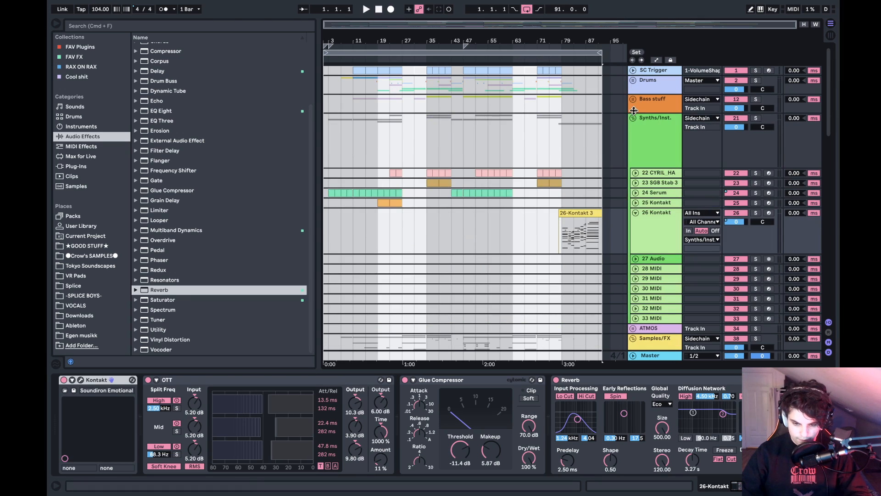
pyautogui.click(634, 119)
pyautogui.click(634, 158)
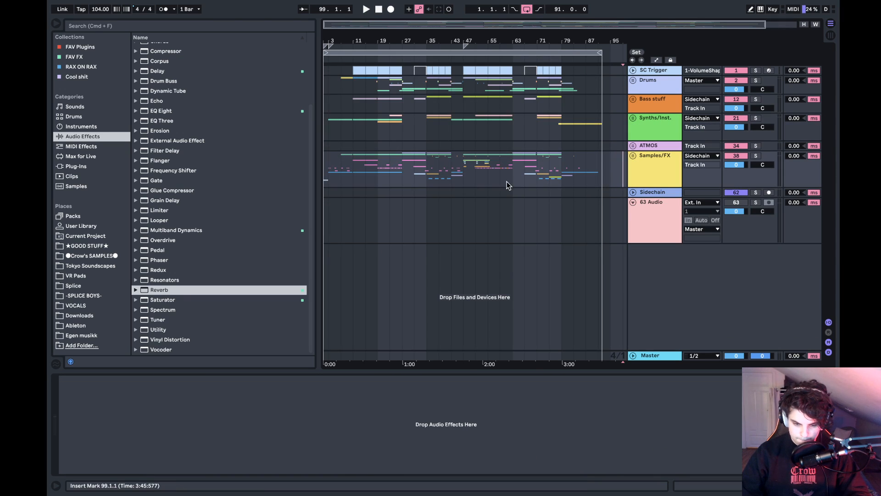
# - Expand the Samples/FX group and select the first vocal clip on track 45 PMJO_Vo, at bar 11
pyautogui.moveTo(328, 40); pyautogui.dragTo(325, 64)
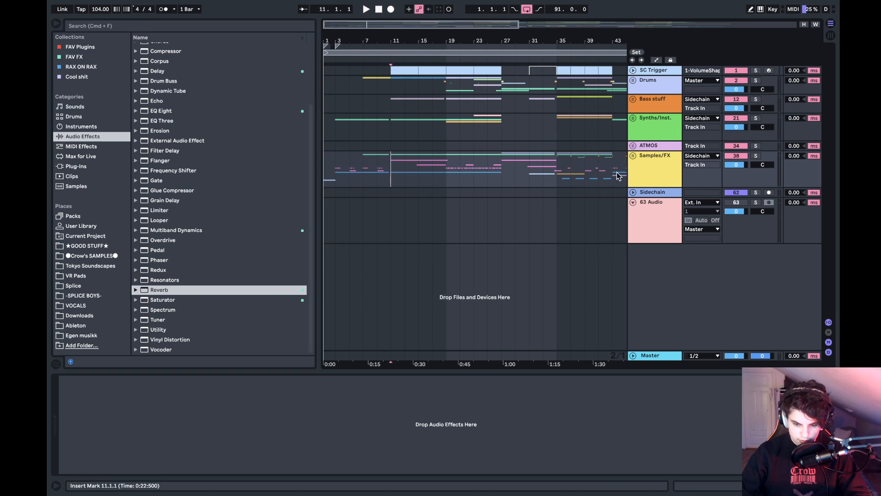
pyautogui.click(633, 156)
pyautogui.scroll(-10, 615, 160)
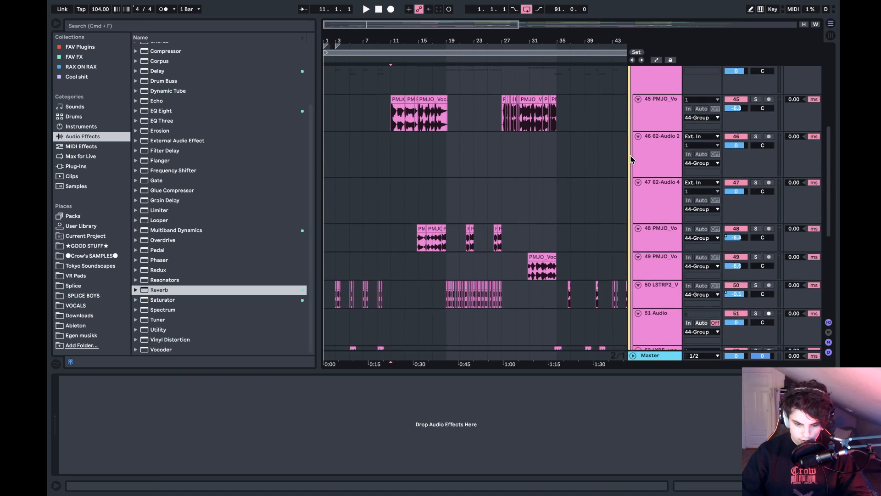
pyautogui.moveTo(398, 41); pyautogui.dragTo(382, 93)
pyautogui.click(349, 104)
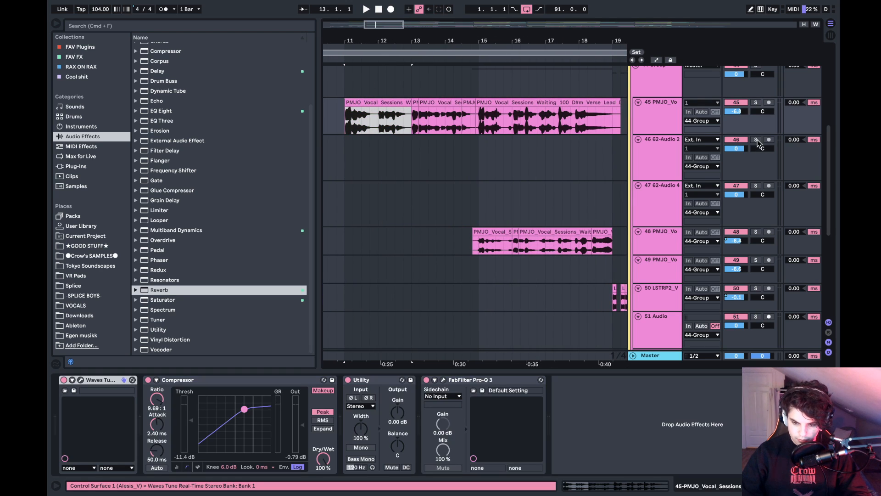
# - Solo track 45 PMJO_Vo and play its vocal clips from bars 11 and 13
pyautogui.click(756, 103)
pyautogui.press('space')
pyautogui.scroll(1, 452, 116)
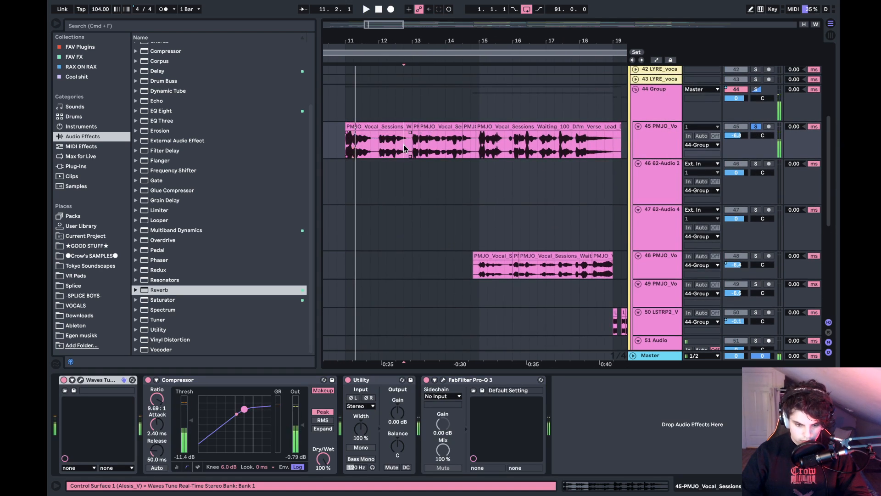
pyautogui.click(404, 144)
pyautogui.click(423, 129)
pyautogui.press('space')
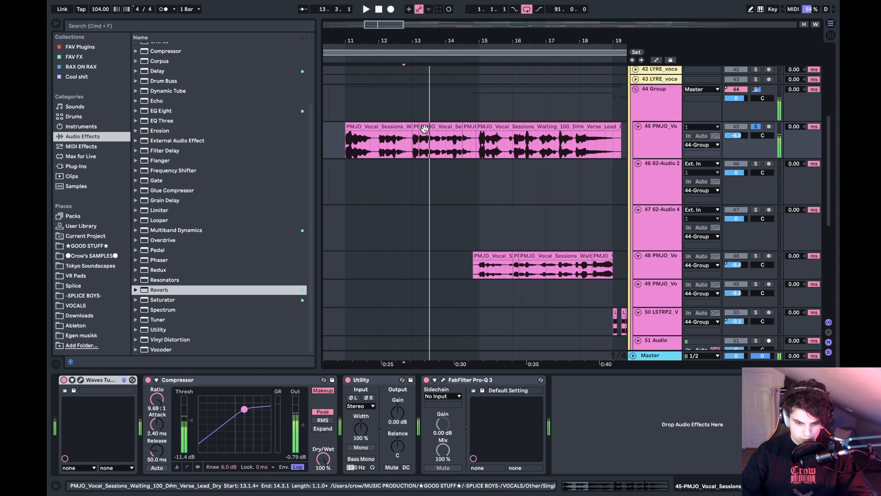
pyautogui.moveTo(417, 129); pyautogui.dragTo(411, 128)
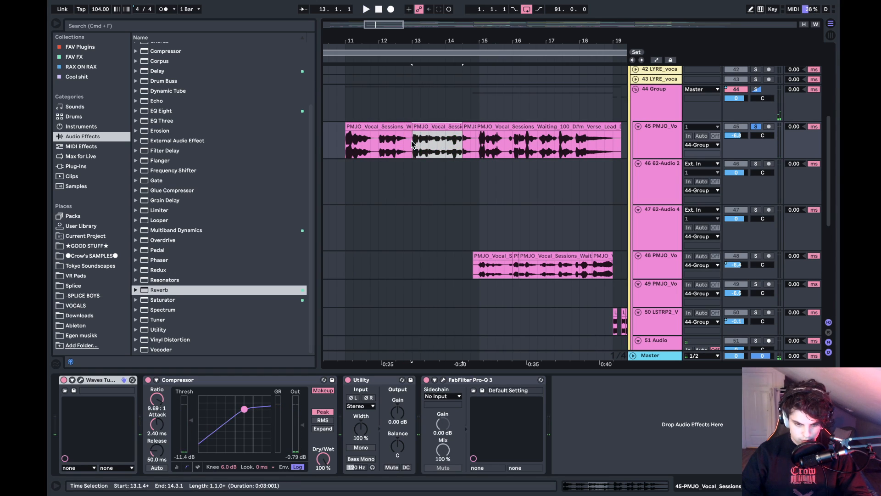
pyautogui.click(411, 145)
pyautogui.press('space')
pyautogui.press('super+z')
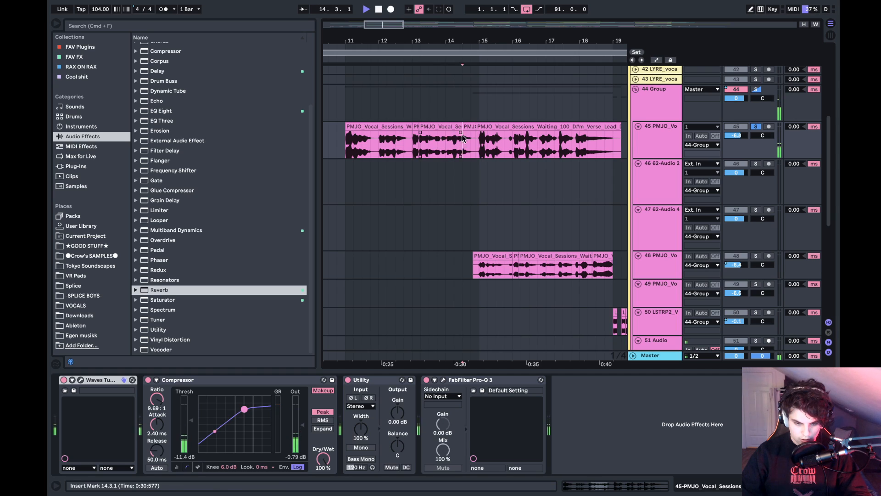
# - Listen to the soloed vocal on track 45 from the clip at bar 14.3 and from bars 15 and 16
pyautogui.press('space')
pyautogui.click(468, 146)
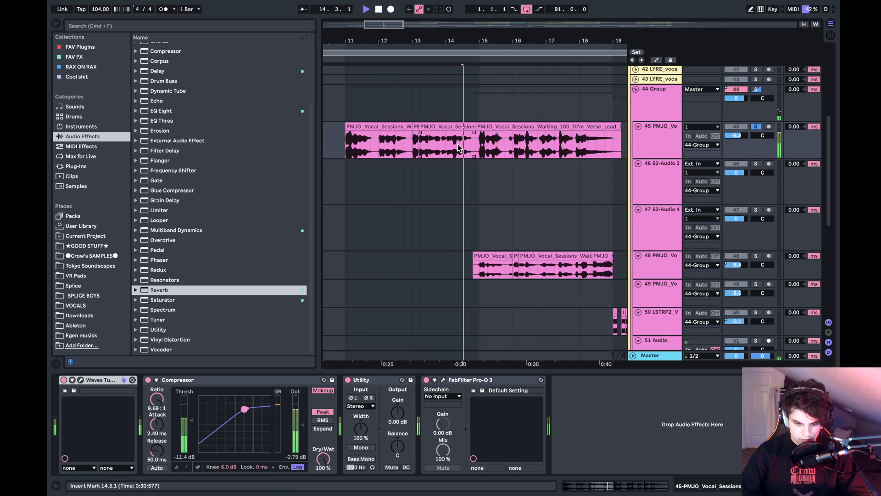
pyautogui.press('space')
pyautogui.click(479, 146)
pyautogui.press('space')
pyautogui.press('space')
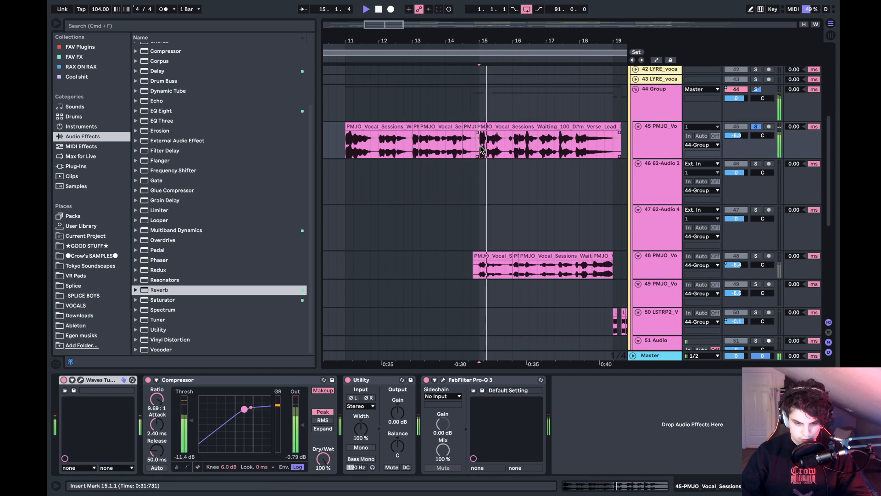
pyautogui.press('space')
pyautogui.click(514, 149)
pyautogui.press('space')
pyautogui.press('space')
pyautogui.hscroll(2, 567, 151)
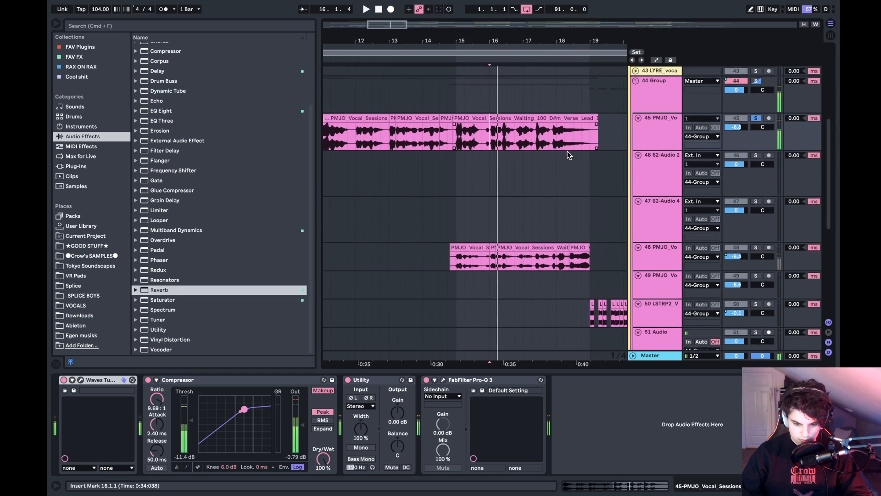
# - Solo track 48 PMJO_Vo and play its vocal clips from bar 15, stopping around bar 16
pyautogui.scroll(-2, 568, 151)
pyautogui.click(449, 228)
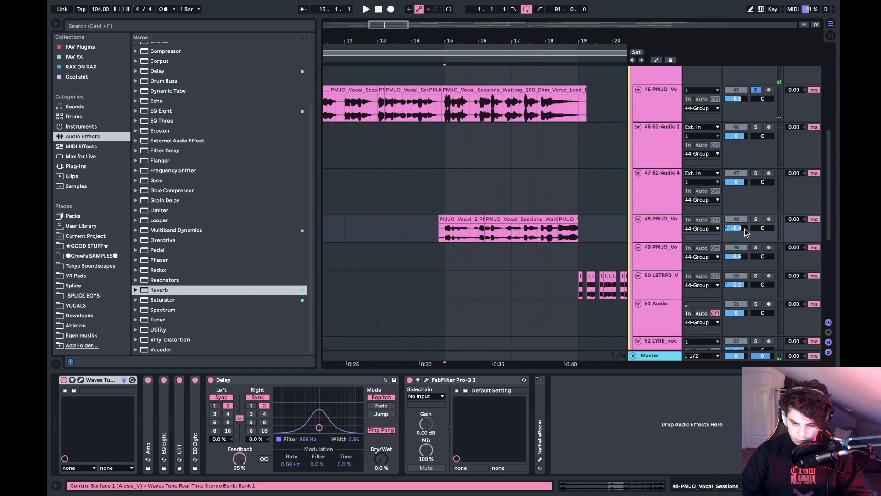
pyautogui.click(759, 220)
pyautogui.press('space')
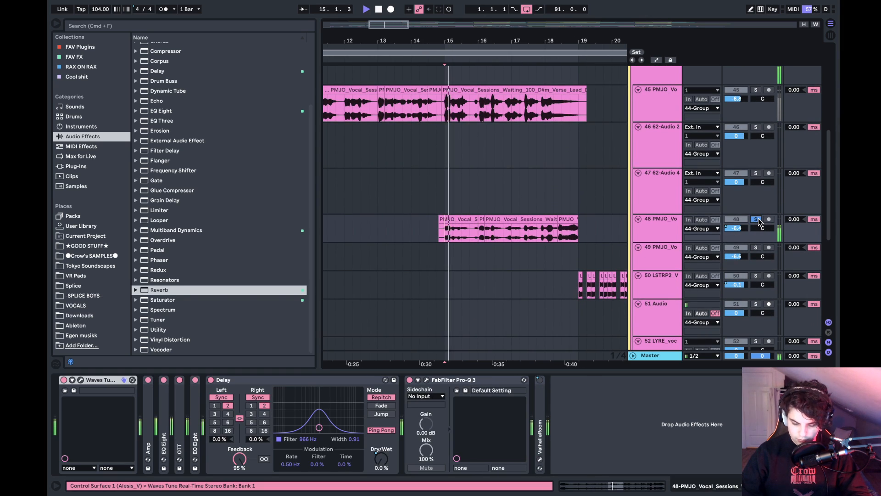
pyautogui.click(482, 234)
pyautogui.press('space')
# - Solo track 50 LSTRP2_V and play its chopped vocal clips from bar 19
pyautogui.moveTo(499, 49); pyautogui.dragTo(452, 49)
pyautogui.scroll(-10, 414, 211)
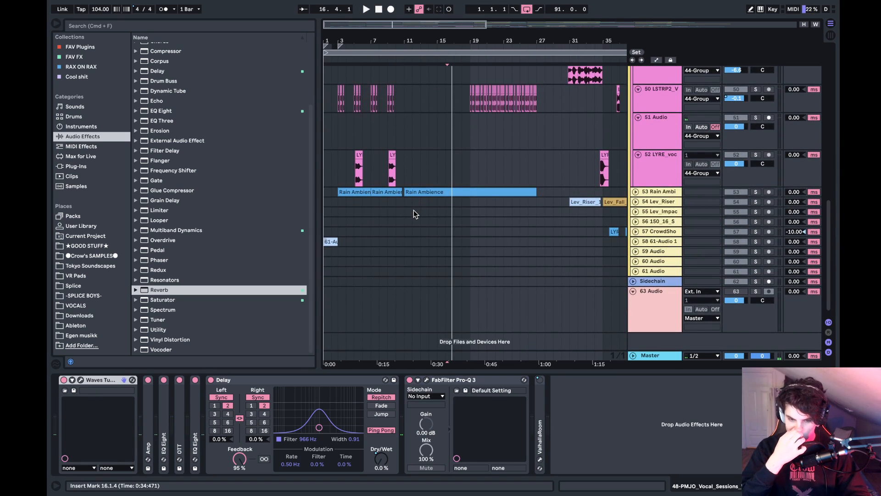
pyautogui.scroll(4, 414, 210)
pyautogui.click(469, 183)
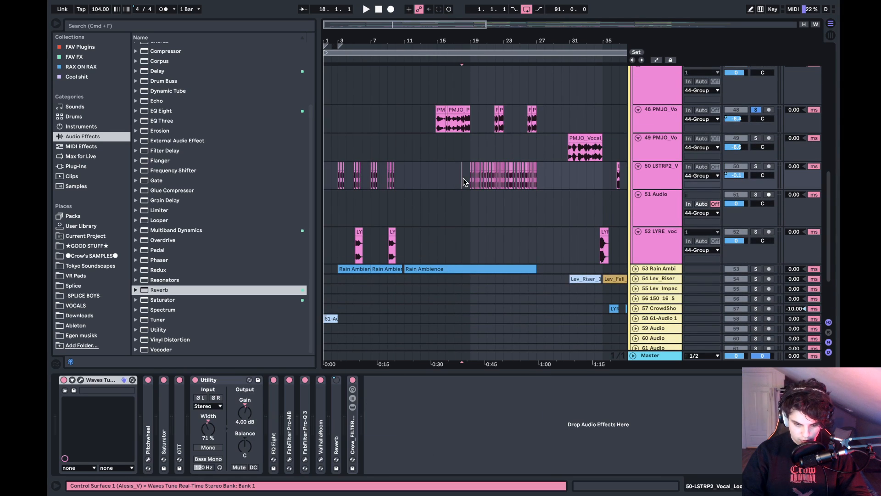
pyautogui.press('space')
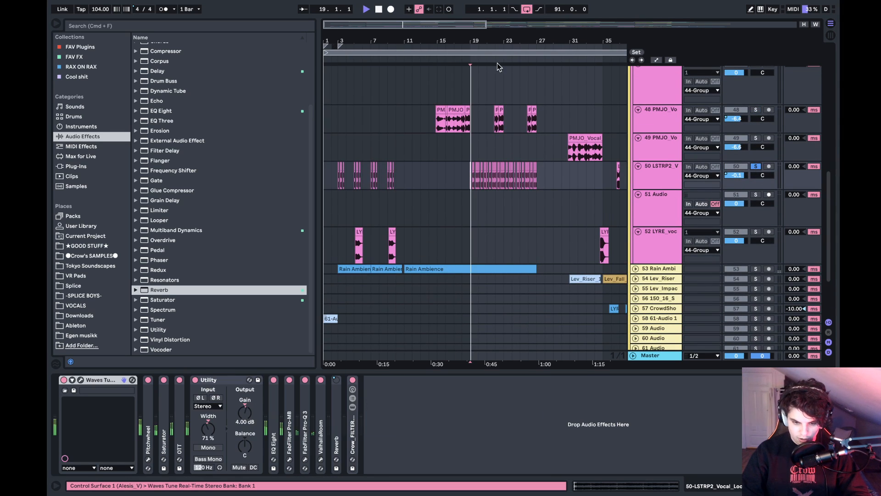
pyautogui.moveTo(495, 35); pyautogui.dragTo(433, 34)
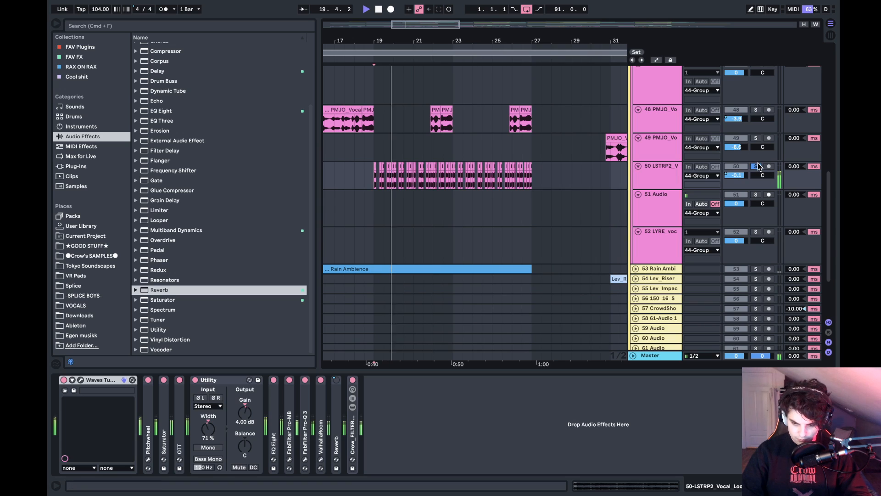
pyautogui.press('super+comma')
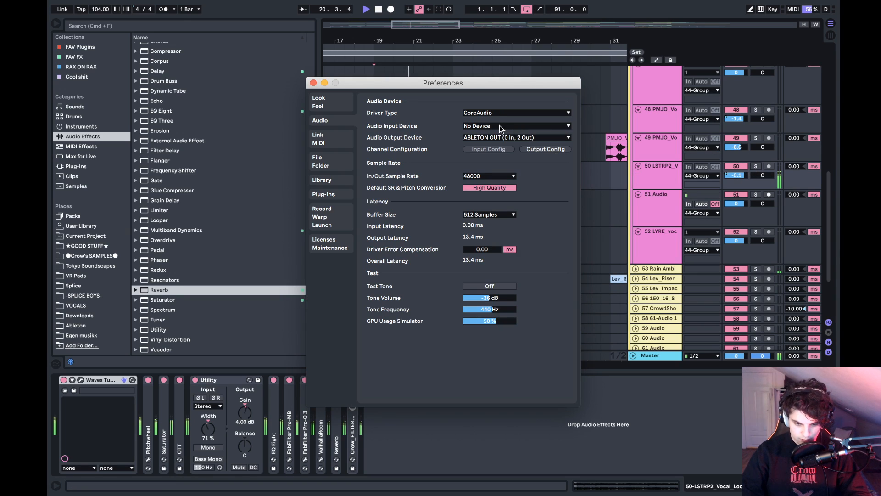
pyautogui.click(499, 125)
pyautogui.click(500, 126)
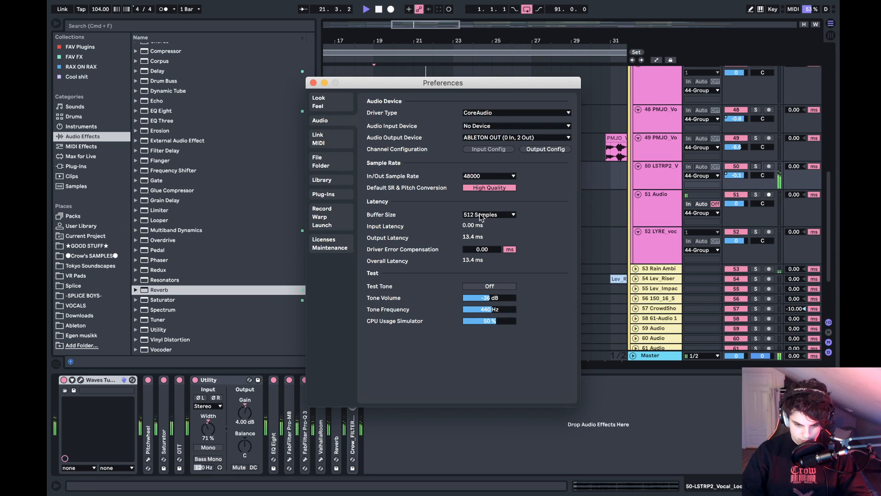
pyautogui.click(313, 82)
# - Set the audio buffer size to 2048 samples with playback stopped and resume playing from bar 22
pyautogui.press('space')
pyautogui.press('super+comma')
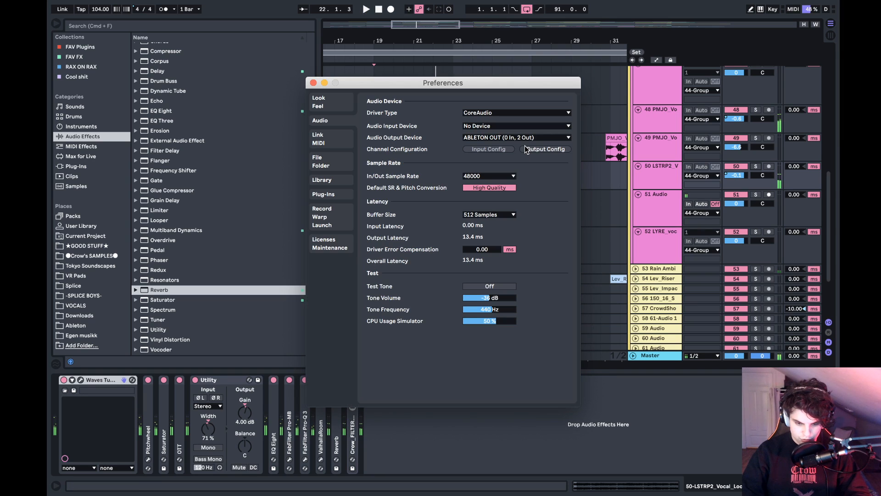
pyautogui.click(489, 215)
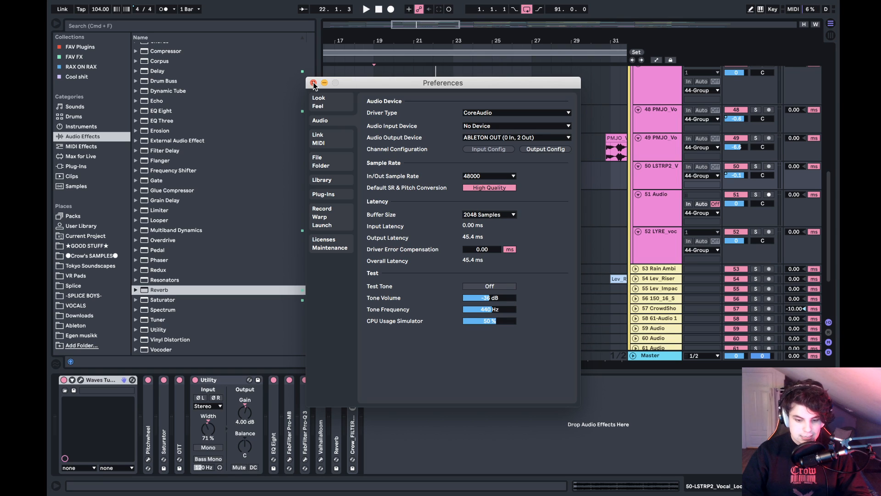
pyautogui.click(313, 83)
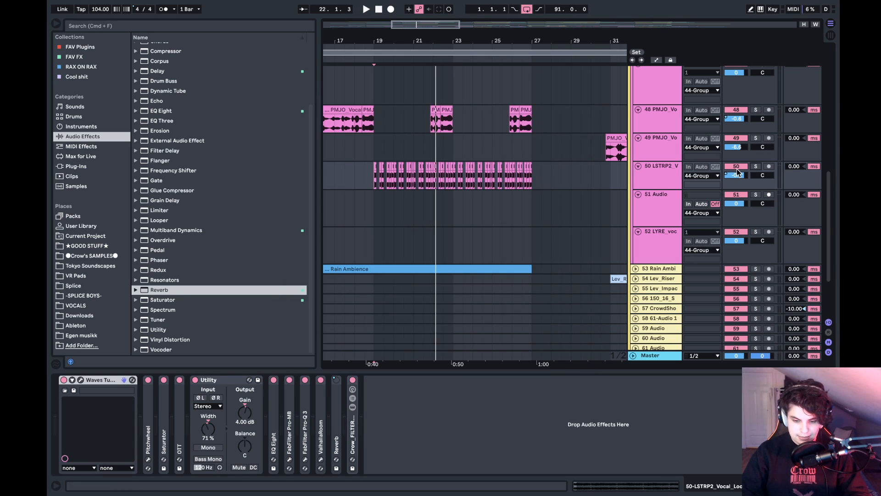
pyautogui.press('space')
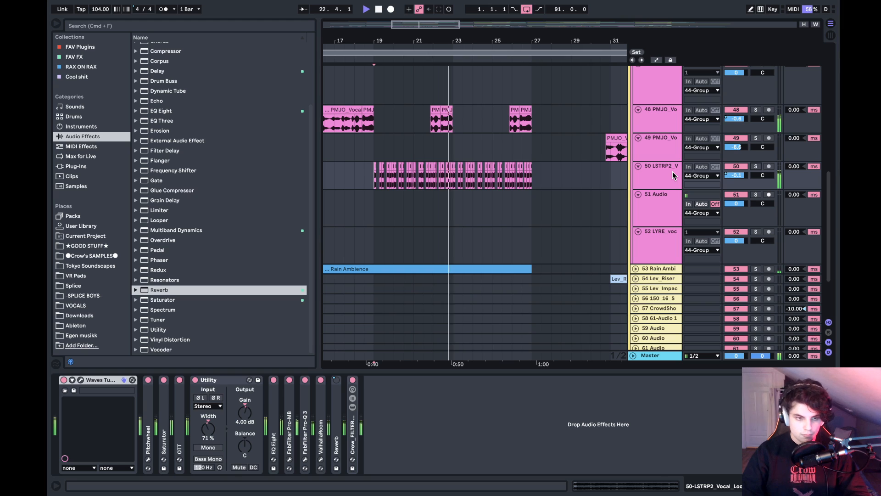
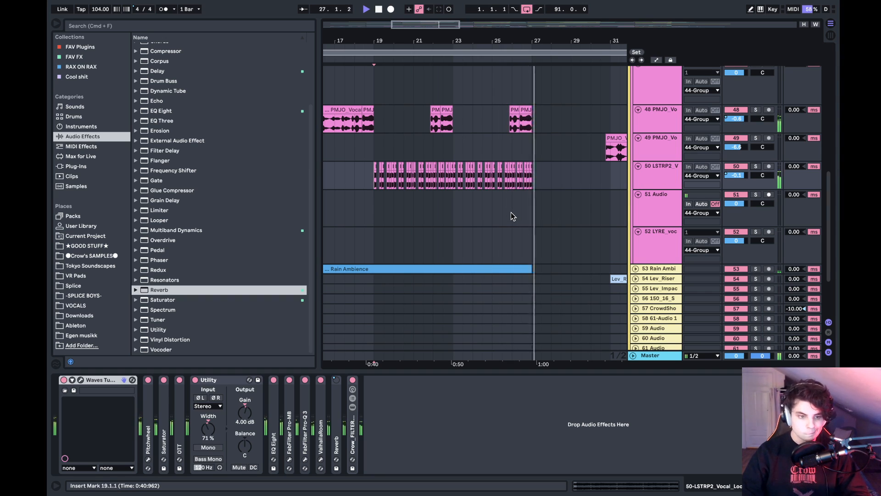
# - Play the full arrangement from bar 31, stopping before bar 32
pyautogui.hscroll(10, 511, 214)
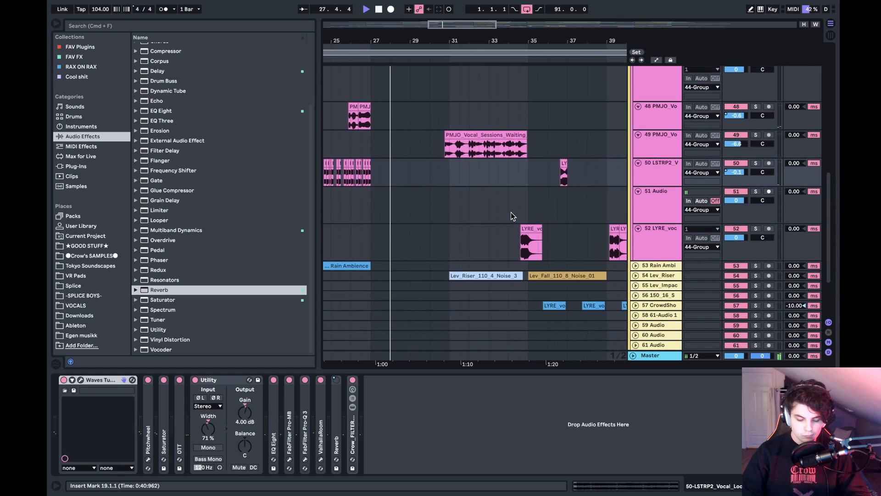
pyautogui.click(437, 186)
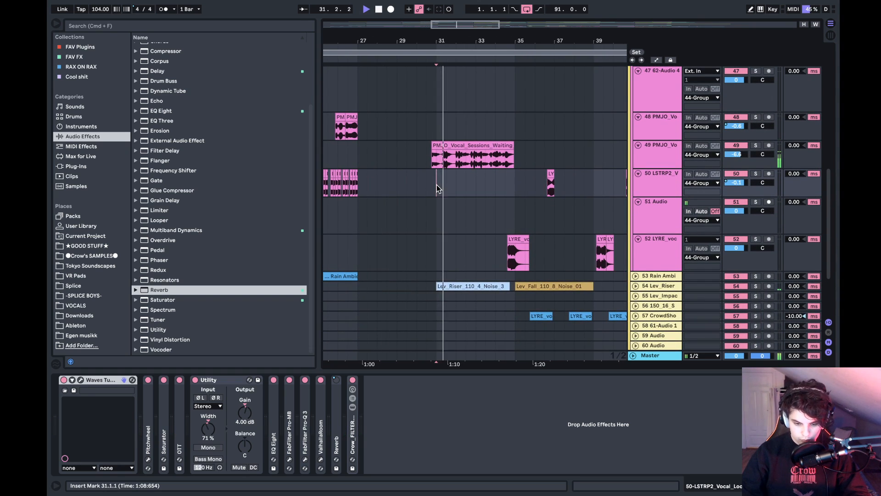
pyautogui.hscroll(-7, 436, 184)
pyautogui.press('space')
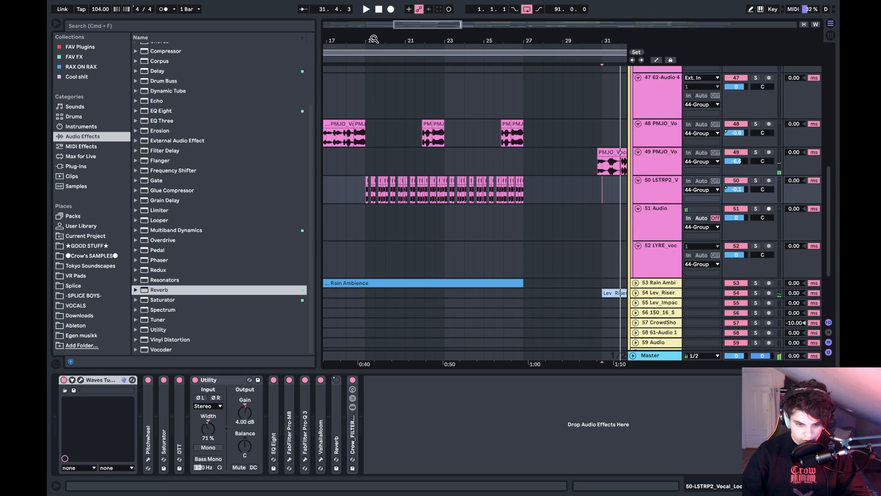
# - Dismiss the calendar reminder, then solo track 50 LSTRP2_V and play its chopped vocal from bar 19
pyautogui.moveTo(374, 41); pyautogui.dragTo(430, 88)
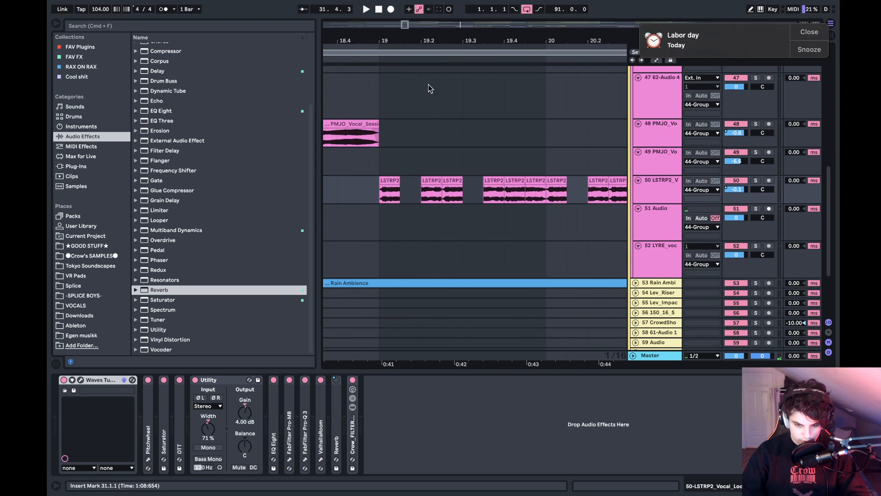
pyautogui.moveTo(674, 55); pyautogui.dragTo(814, 49)
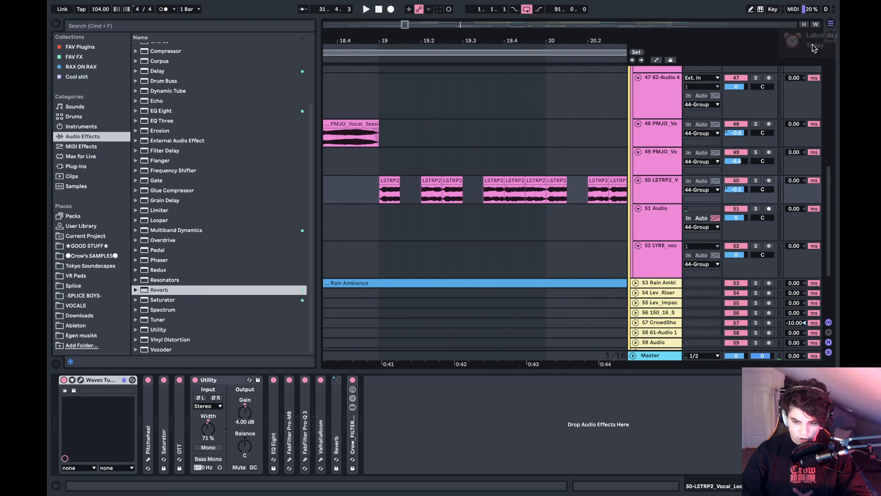
pyautogui.click(373, 197)
pyautogui.click(756, 180)
pyautogui.press('space')
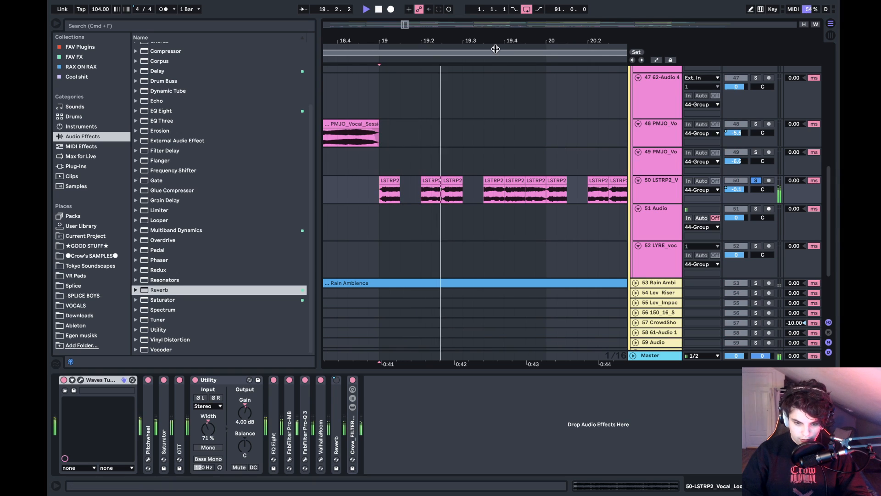
# - Deactivate every effect on track 50 except Waves Tune and play the stripped vocal from bar 19
pyautogui.moveTo(403, 40); pyautogui.dragTo(478, 19)
pyautogui.hscroll(-4, 434, 144)
pyautogui.scroll(2, 434, 143)
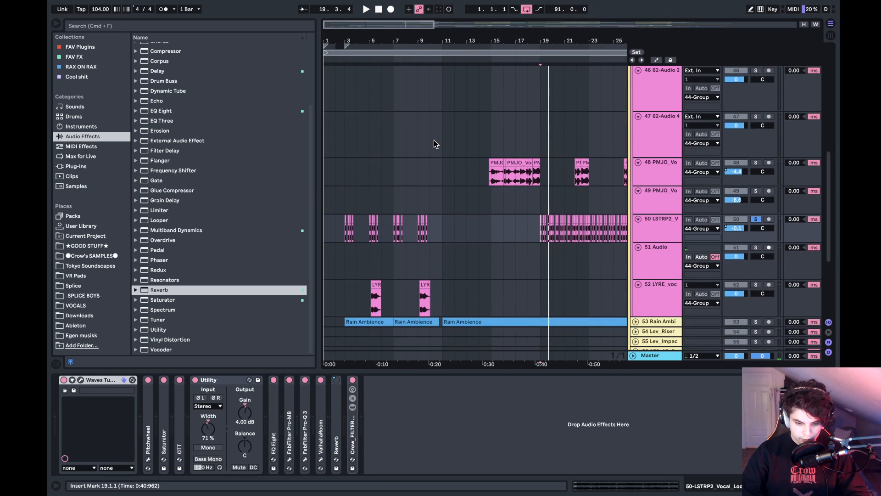
pyautogui.hscroll(5, 520, 178)
pyautogui.scroll(-2, 517, 178)
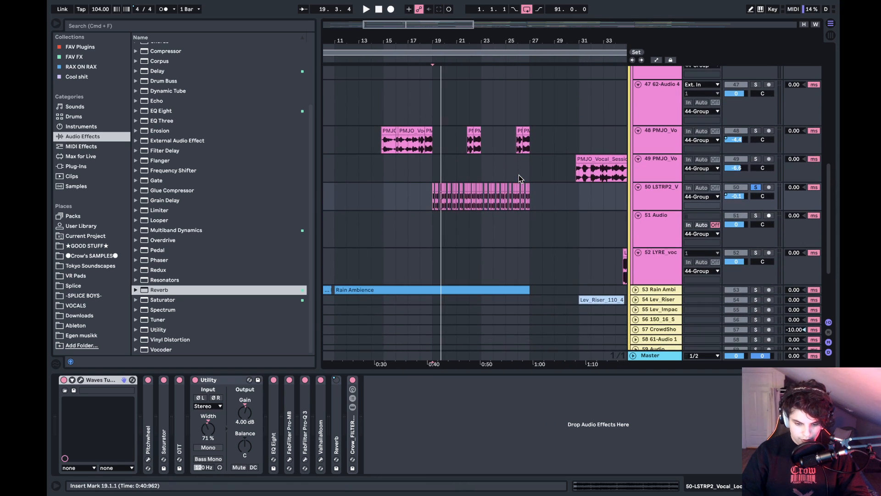
pyautogui.click(402, 409)
pyautogui.press('super+a')
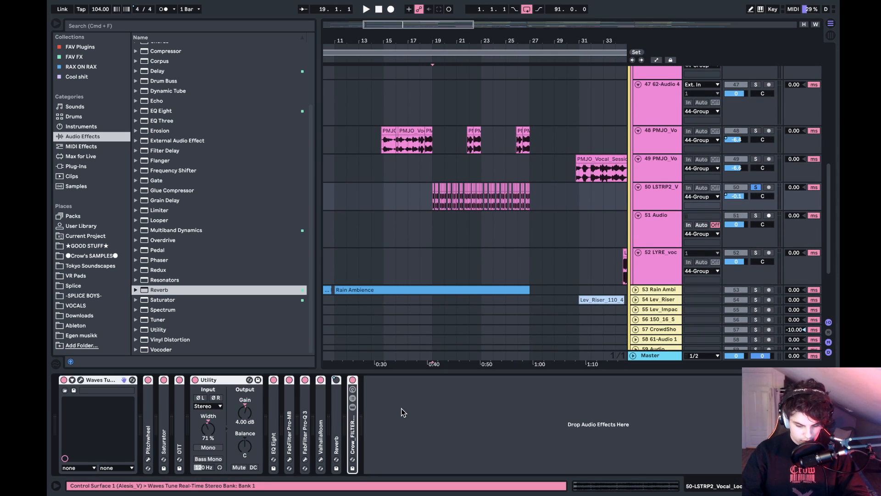
pyautogui.press('0')
pyautogui.click(396, 409)
pyautogui.click(64, 381)
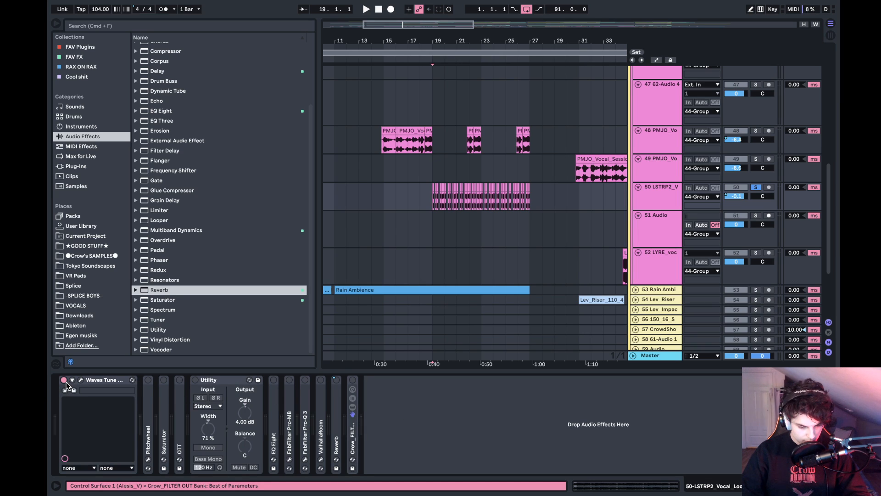
pyautogui.press('space')
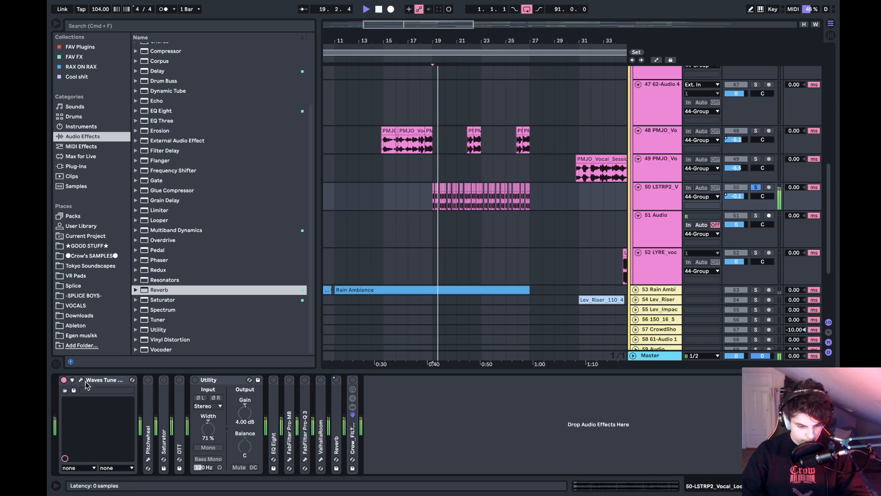
pyautogui.press('space')
# - Stop playback and reactivate all effects in track 50's device chain
pyautogui.click(320, 414)
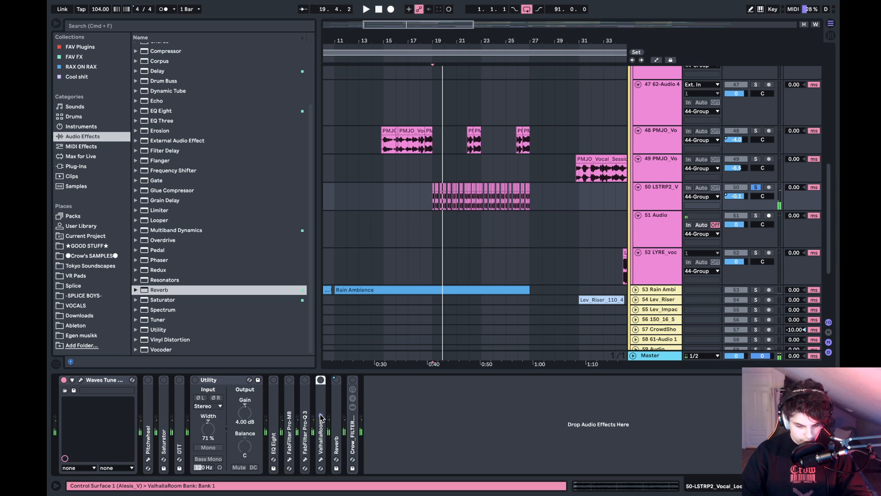
pyautogui.press('super+a')
pyautogui.press('0')
pyautogui.click(443, 429)
pyautogui.press('super+a')
pyautogui.press('0')
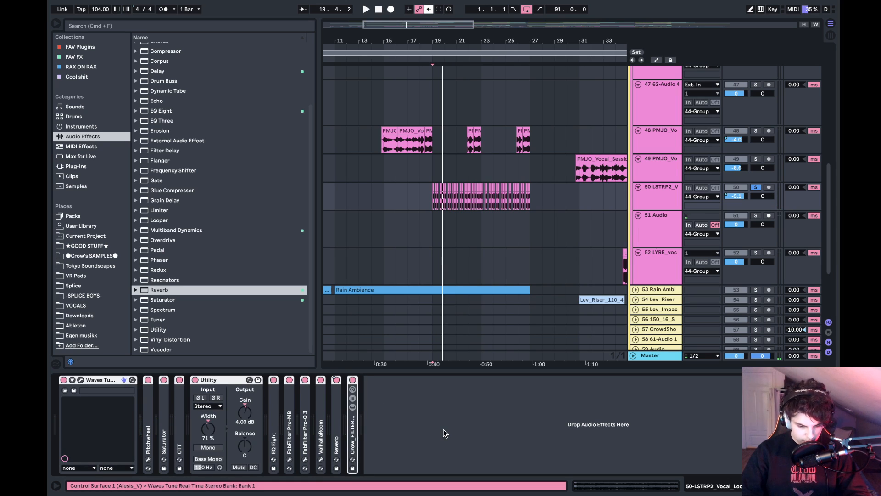
pyautogui.click(441, 442)
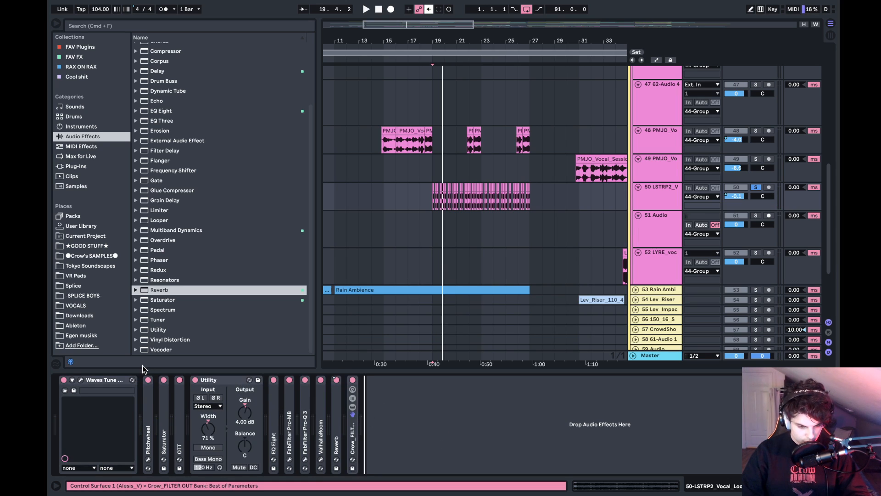
# - Play track 50 from bar 19 while bypassing Pitchwheel, ValhallaRoom and Reverb, stopping around bar 22
pyautogui.press('space')
pyautogui.click(148, 381)
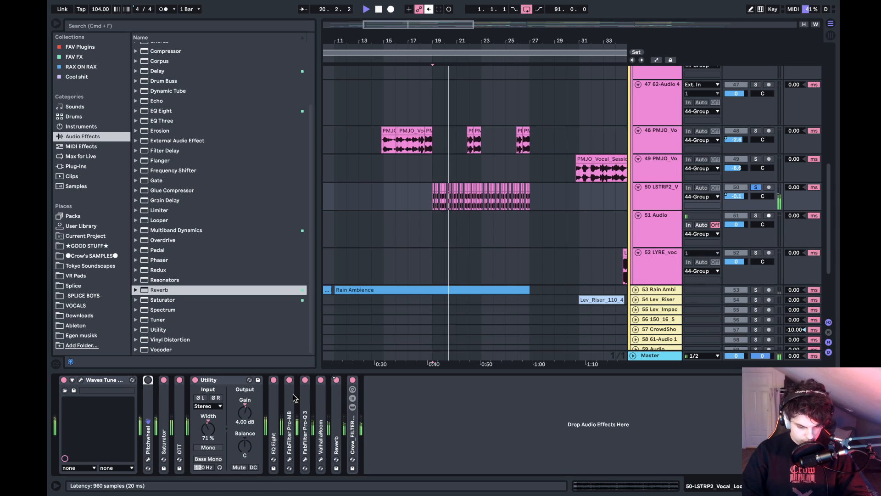
pyautogui.click(336, 380)
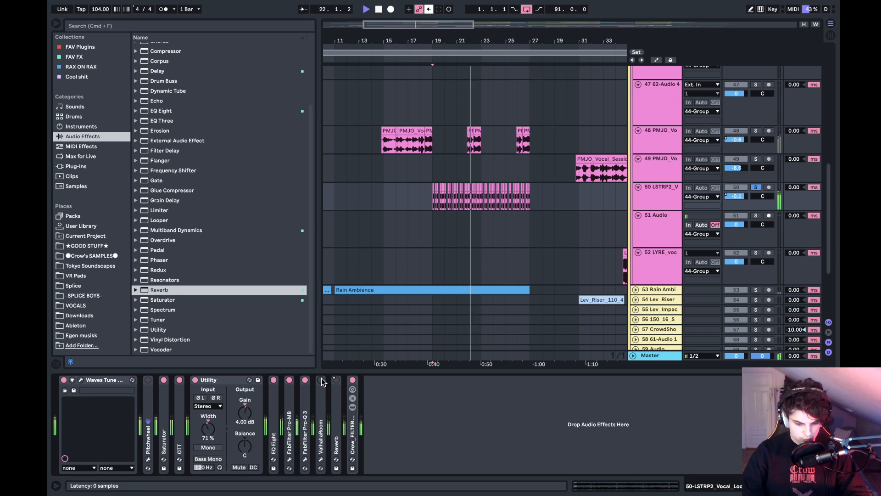
pyautogui.press('space')
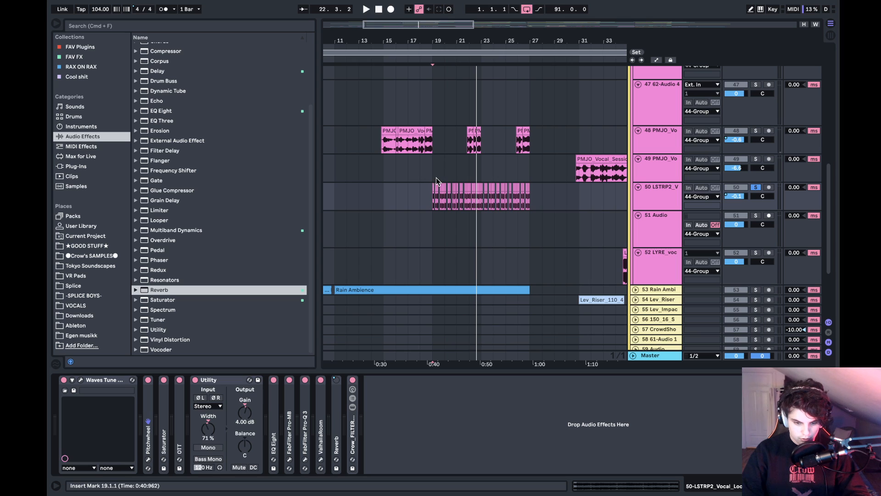
# - Play the chopped vocal from bar 19 soloed and then within the full mix, stopping around bar 23
pyautogui.press('space')
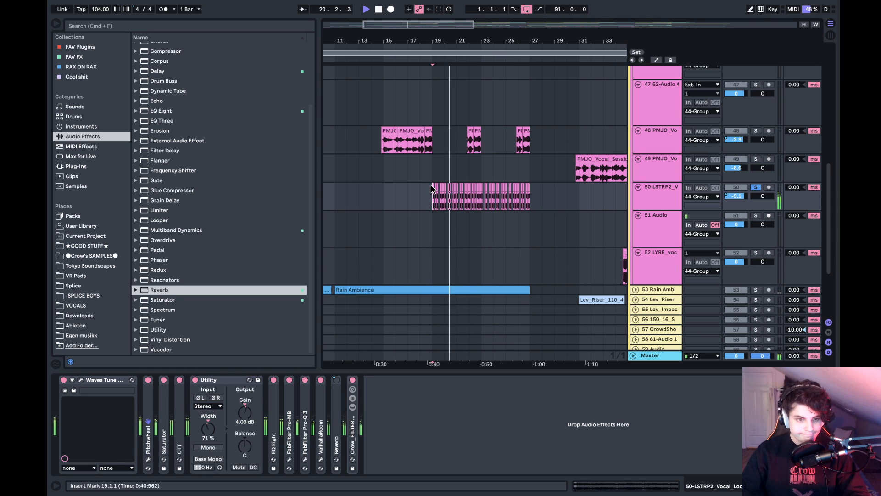
pyautogui.click(472, 450)
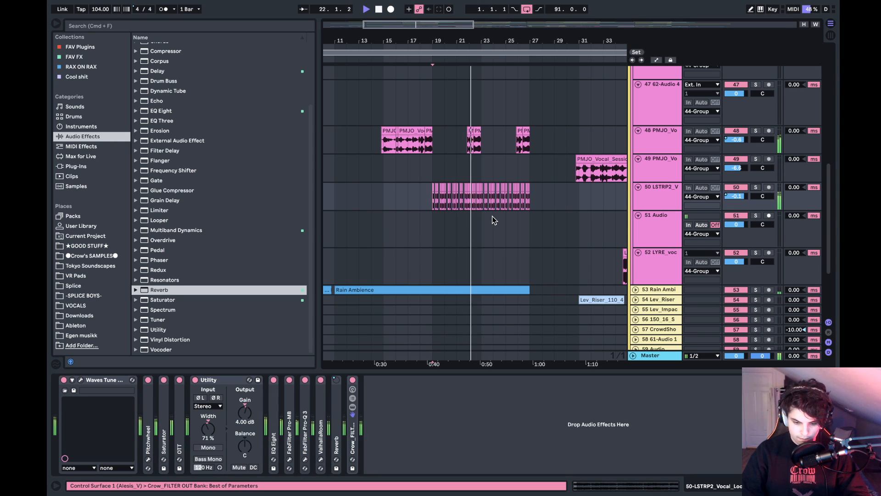
pyautogui.hscroll(10, 492, 216)
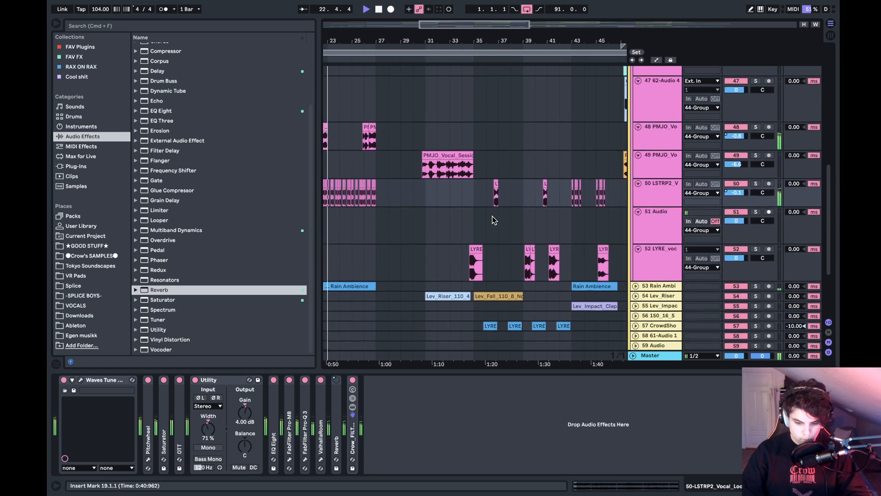
pyautogui.scroll(10, 492, 216)
pyautogui.hscroll(-6, 492, 216)
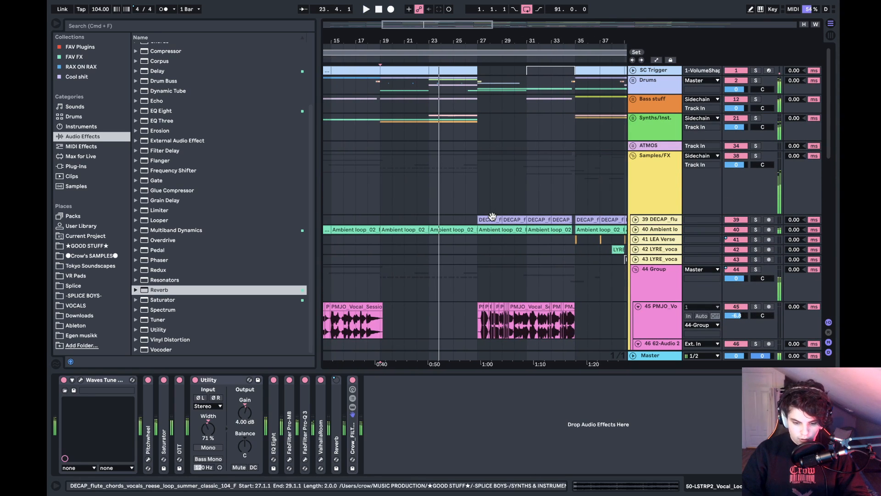
# - Solo track 39 DECAP_flu and play its flute chord clips from bar 27
pyautogui.click(478, 218)
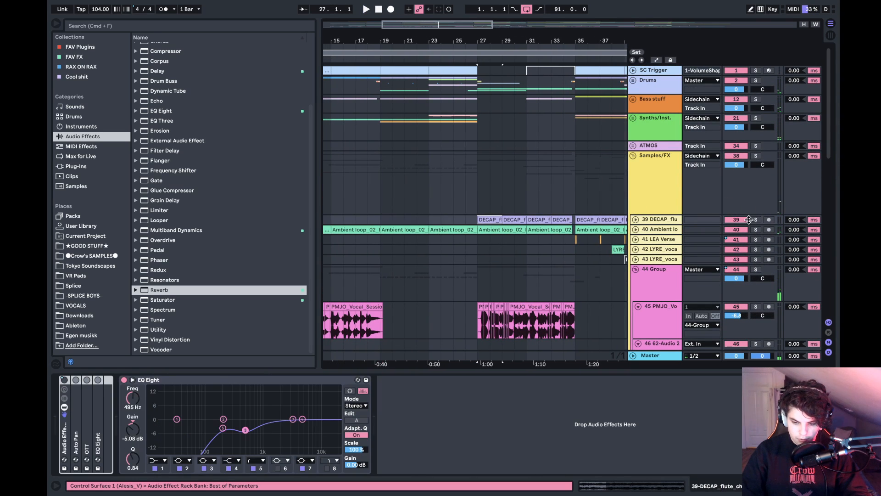
pyautogui.click(755, 219)
pyautogui.press('space')
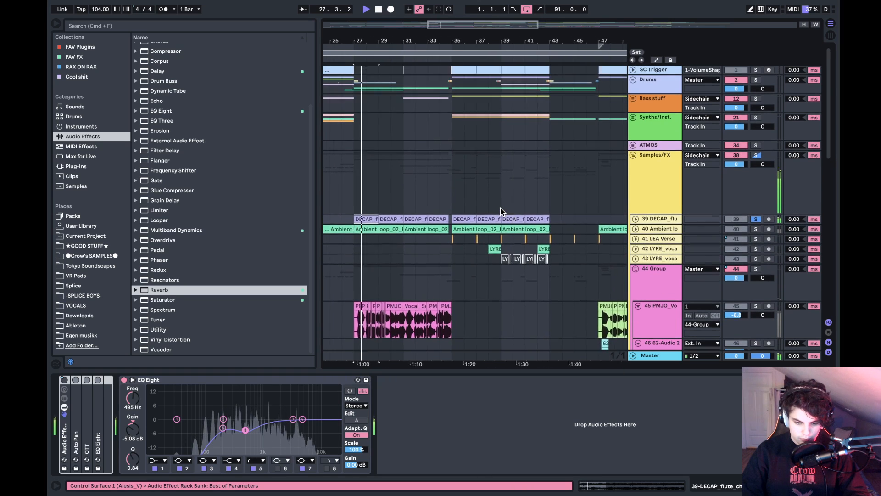
# - Play from bar 35 with the Bass stuff and Drums groups soloed alongside the flute track, stopping around bar 36
pyautogui.click(468, 195)
pyautogui.press('space')
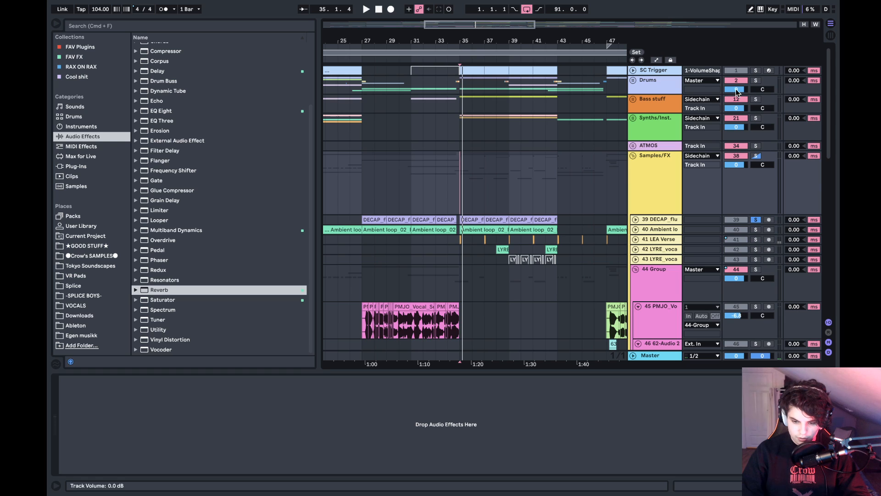
pyautogui.press('space')
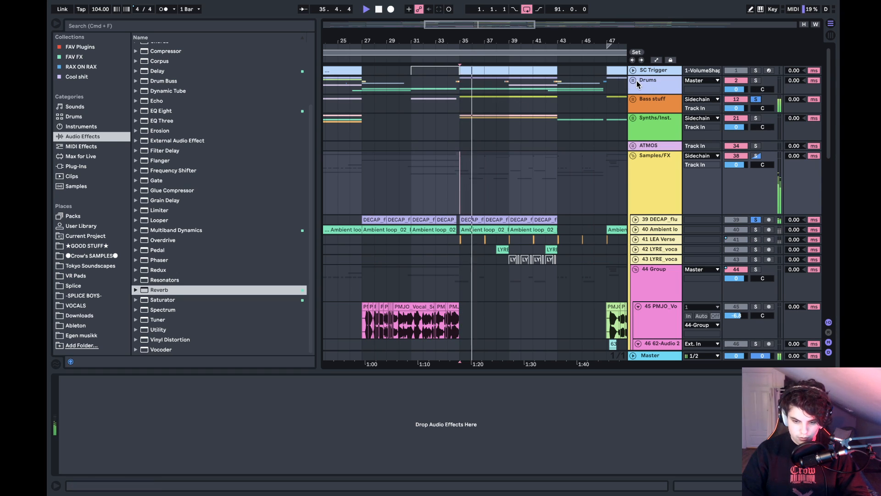
pyautogui.press('space')
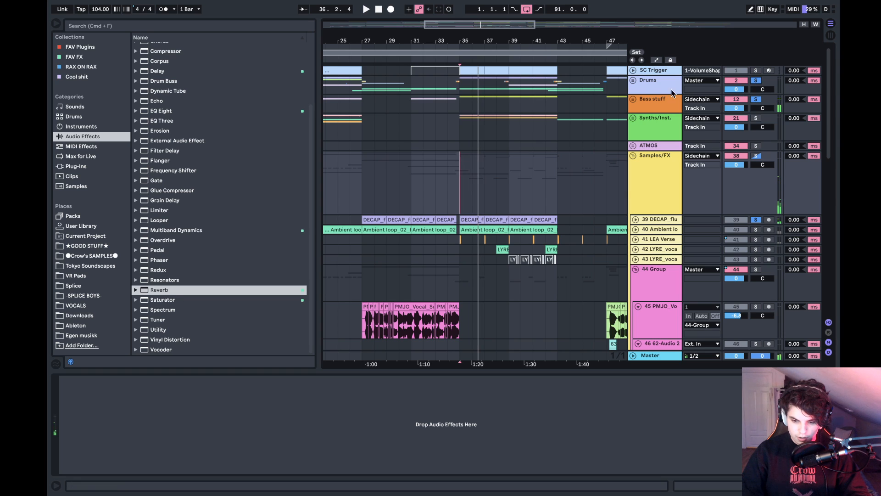
# - Expand the Drums group and play its drums with the bass and flute from bar 35
pyautogui.click(634, 81)
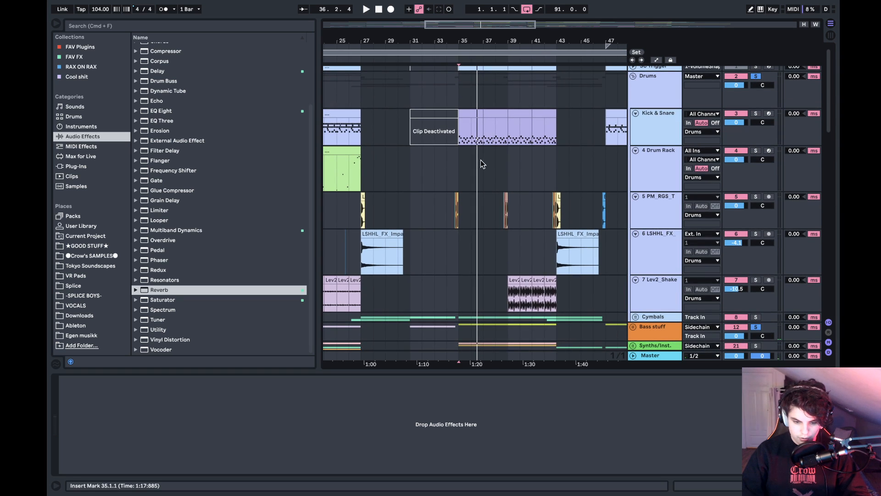
pyautogui.click(459, 159)
pyautogui.press('space')
pyautogui.scroll(-6, 461, 158)
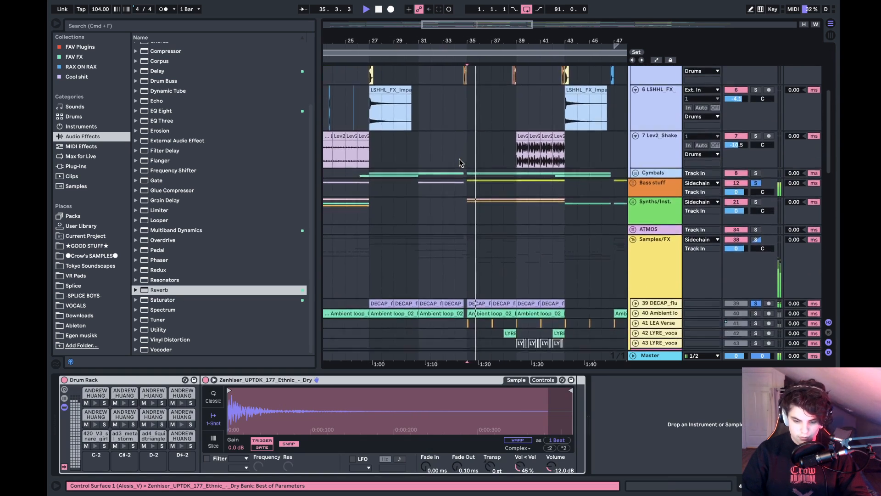
pyautogui.click(636, 172)
pyautogui.click(636, 172)
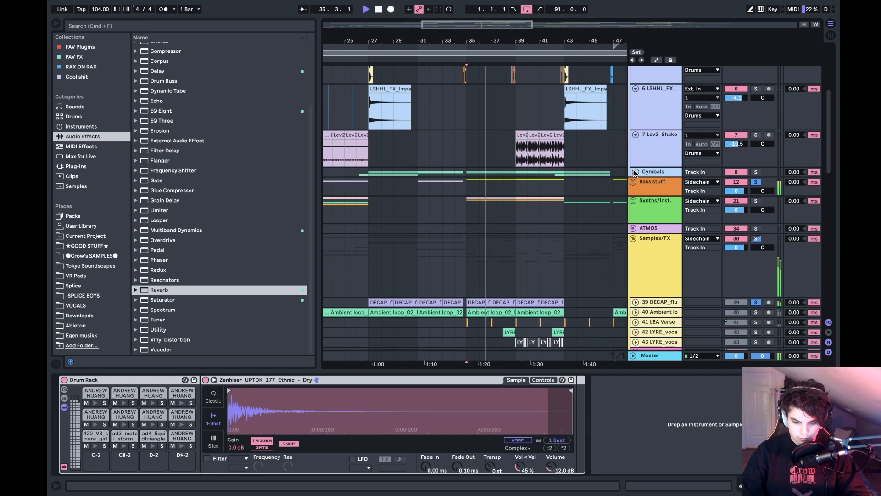
# - Toggle the solo of track 40 Ambient loop on and off while playing from bar 35, stopping before bar 36
pyautogui.scroll(-9, 656, 249)
pyautogui.scroll(-11, 655, 248)
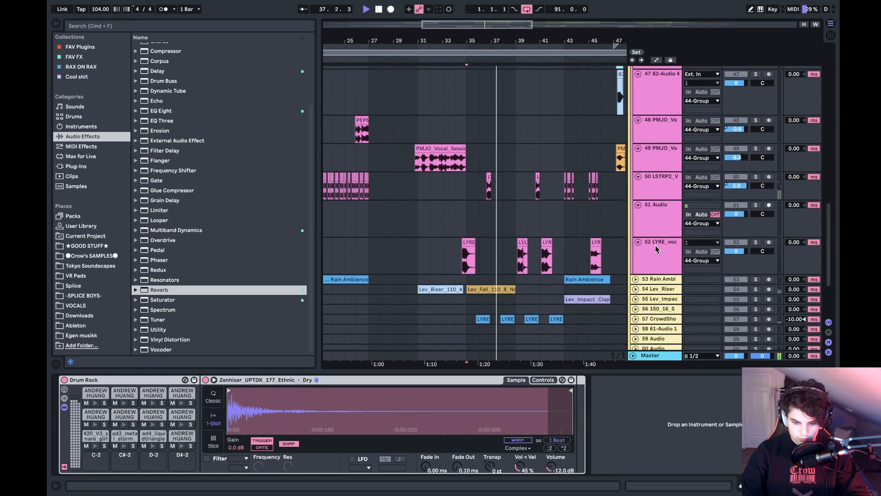
pyautogui.scroll(-1, 655, 245)
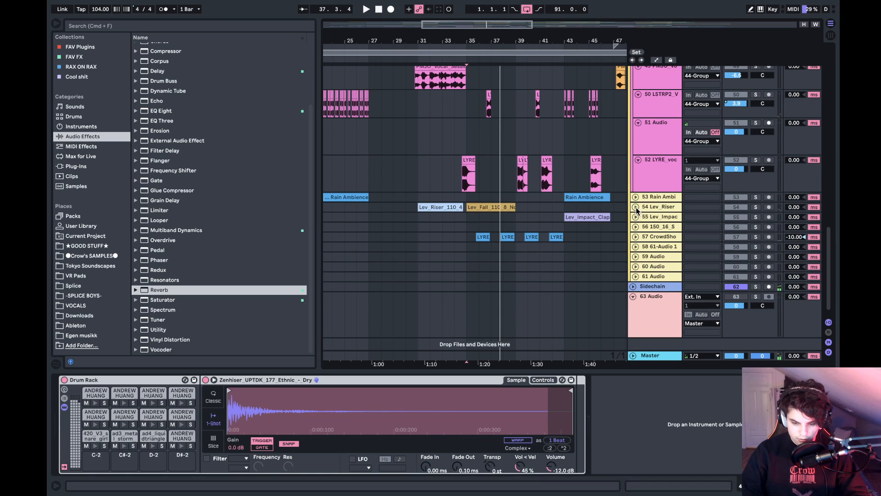
pyautogui.scroll(12, 636, 210)
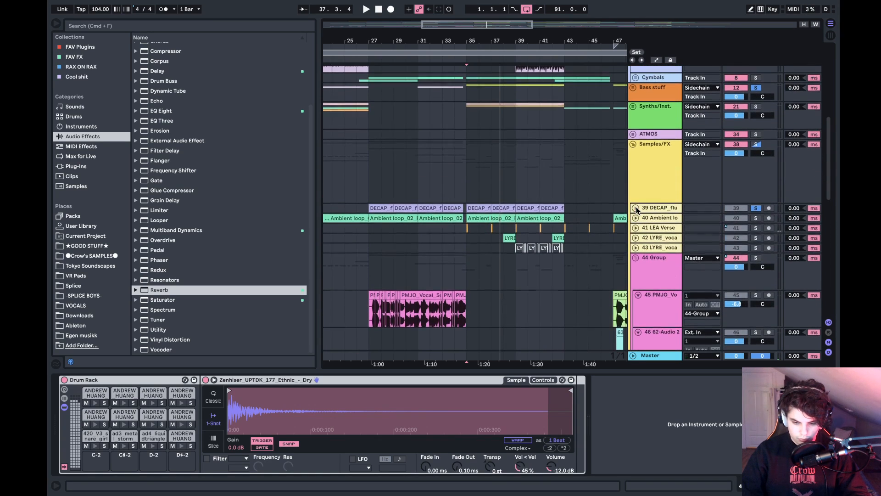
pyautogui.scroll(-1, 637, 210)
pyautogui.click(756, 214)
pyautogui.press('space')
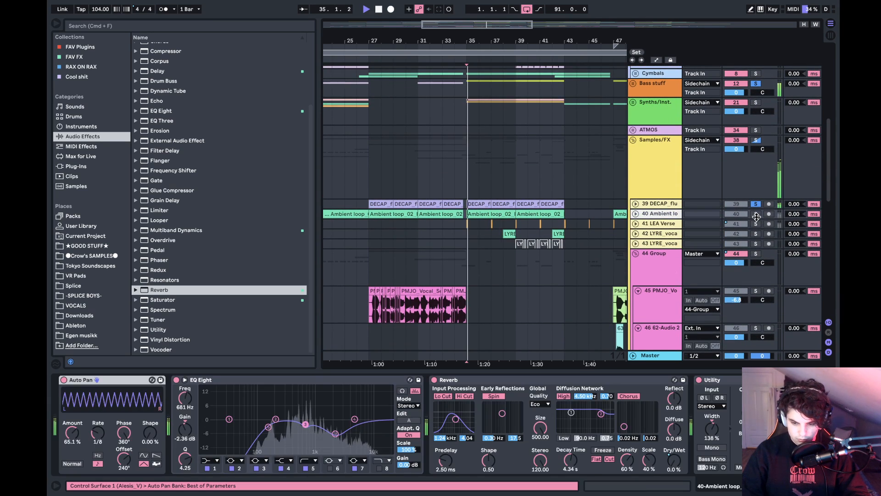
pyautogui.click(756, 214)
pyautogui.press('space')
pyautogui.scroll(10, 757, 219)
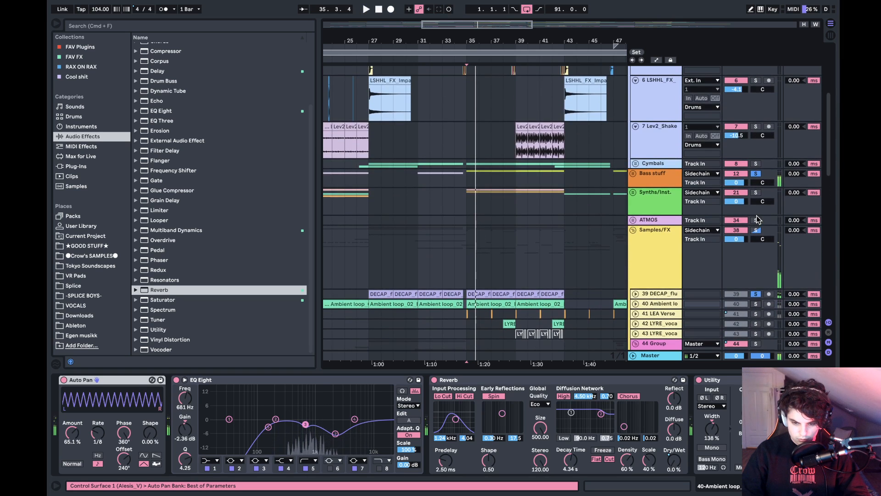
pyautogui.scroll(-2, 758, 218)
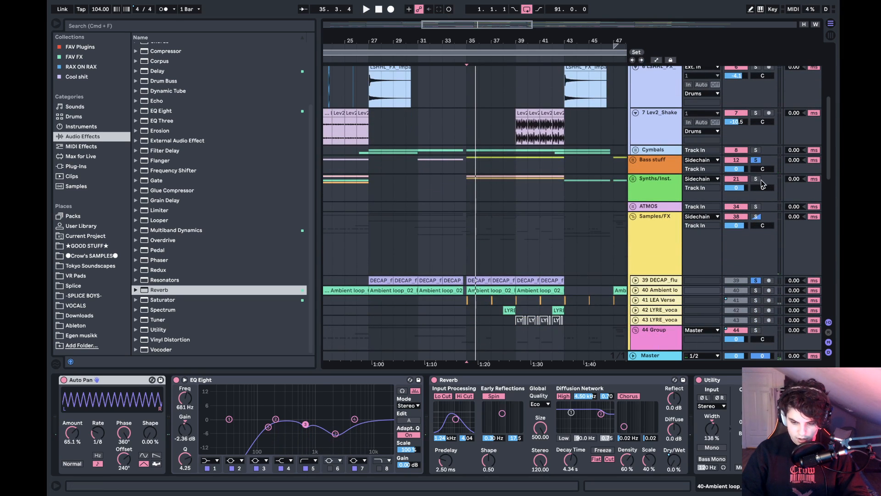
# - Expand the Synths/Inst. group and play it soloed with the Bass stuff group from bar 35, stopping around bar 36
pyautogui.click(633, 179)
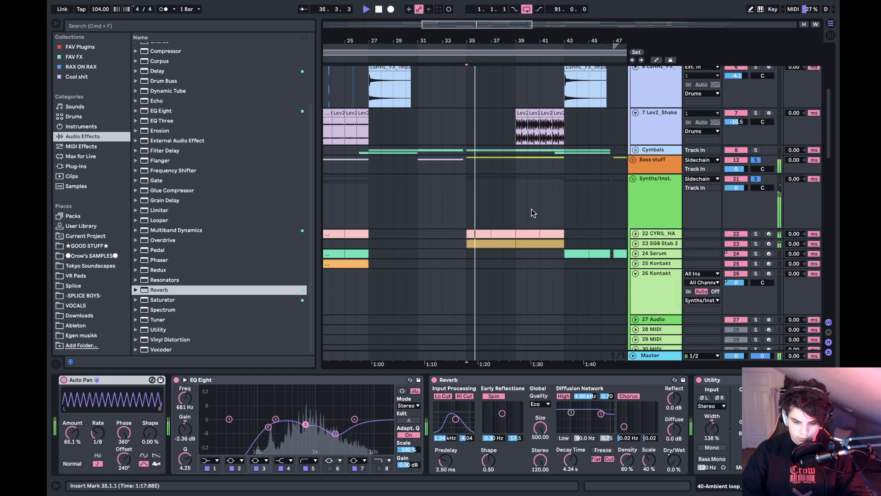
pyautogui.scroll(-2, 531, 209)
pyautogui.hscroll(1, 532, 209)
pyautogui.scroll(20, 531, 209)
pyautogui.hscroll(3, 532, 209)
pyautogui.scroll(-20, 532, 209)
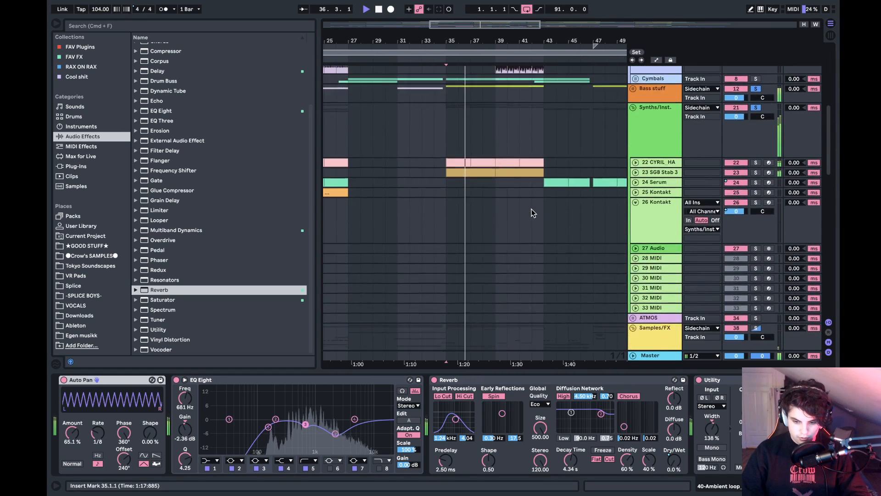
pyautogui.scroll(20, 531, 209)
pyautogui.press('space')
# - Play from bar 35 with the SC Trigger and Drums soloed alongside the bass, and jump on to bar 39
pyautogui.scroll(-10, 532, 213)
pyautogui.hscroll(-1, 531, 212)
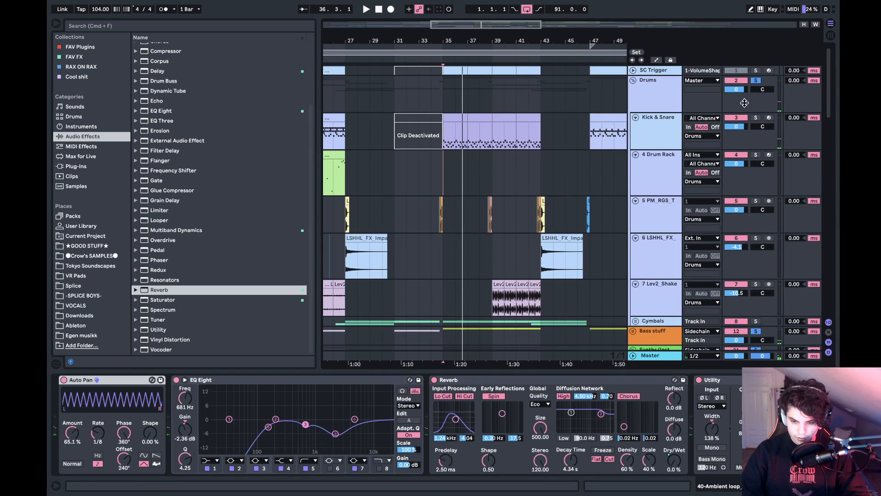
pyautogui.press('space')
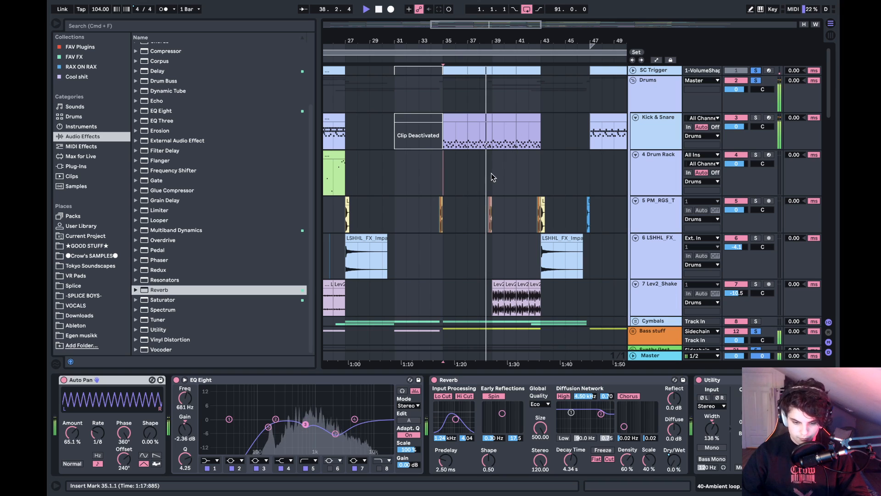
pyautogui.click(494, 137)
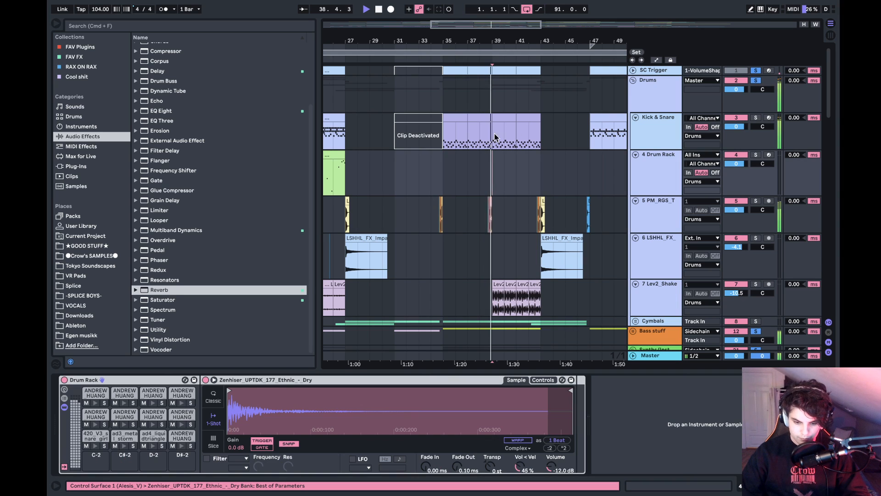
# - Clear the solos and play the full arrangement from bar 39, stopping around bar 40
pyautogui.click(756, 81)
pyautogui.scroll(-15, 502, 230)
pyautogui.press('space')
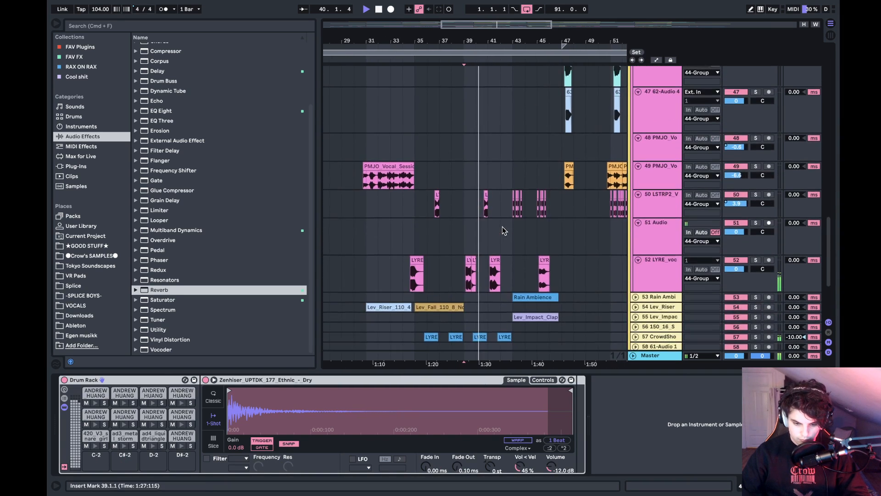
# - Solo track 52 LYRE_voc and play its vocal chant clip starting just before bar 35
pyautogui.click(430, 256)
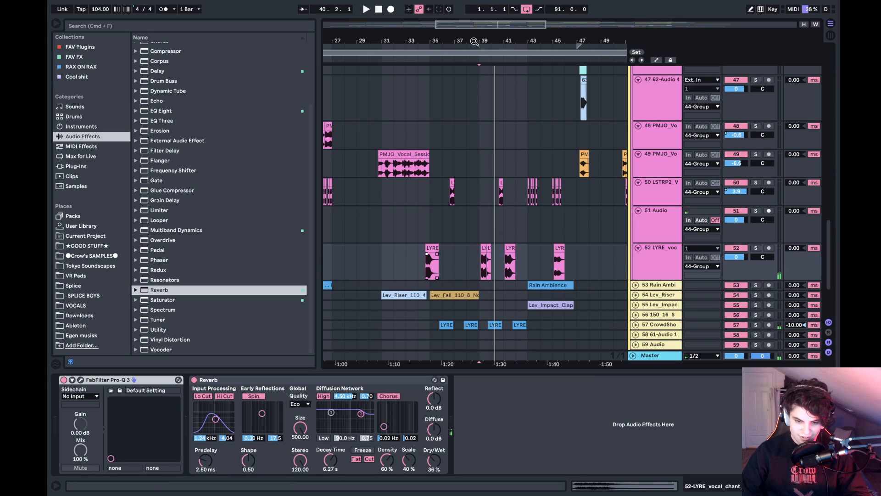
pyautogui.moveTo(474, 41); pyautogui.dragTo(473, 59)
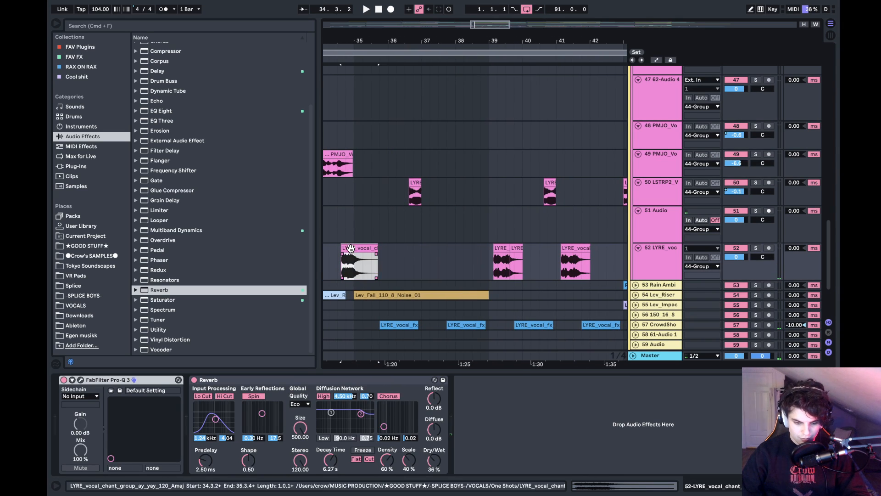
pyautogui.press('s')
pyautogui.press('space')
# - Solo the 44 Group and play the vocal chop clip on track 50 between bars 36 and 37
pyautogui.click(413, 185)
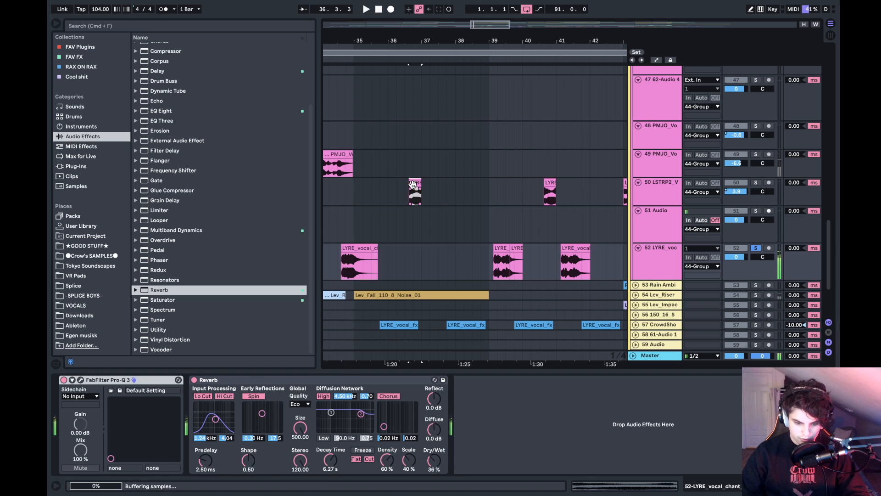
pyautogui.scroll(8, 749, 163)
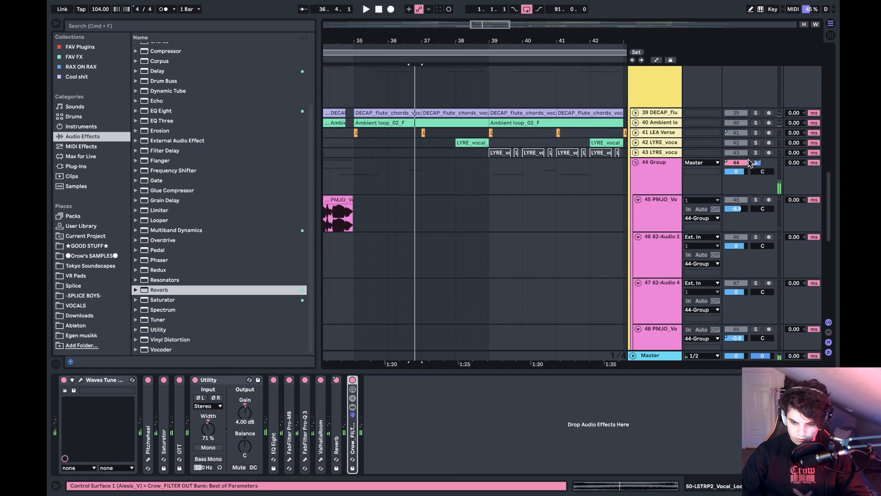
pyautogui.click(756, 163)
pyautogui.scroll(-8, 472, 230)
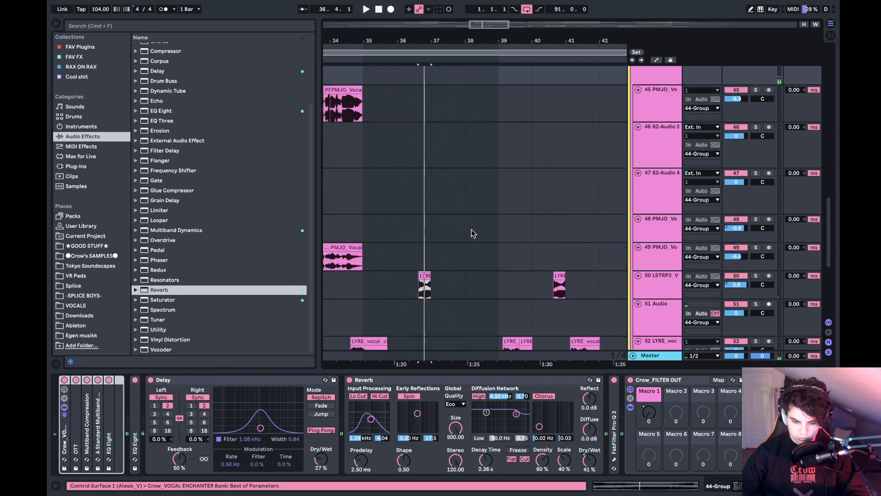
pyautogui.click(431, 237)
pyautogui.press('space')
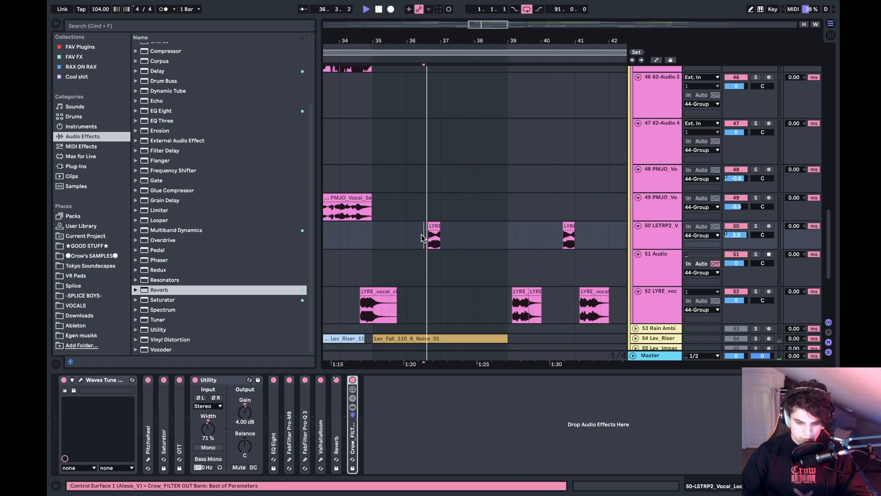
# - Play the vocal chops on track 52 from bar 39, stopping before bar 41
pyautogui.click(516, 236)
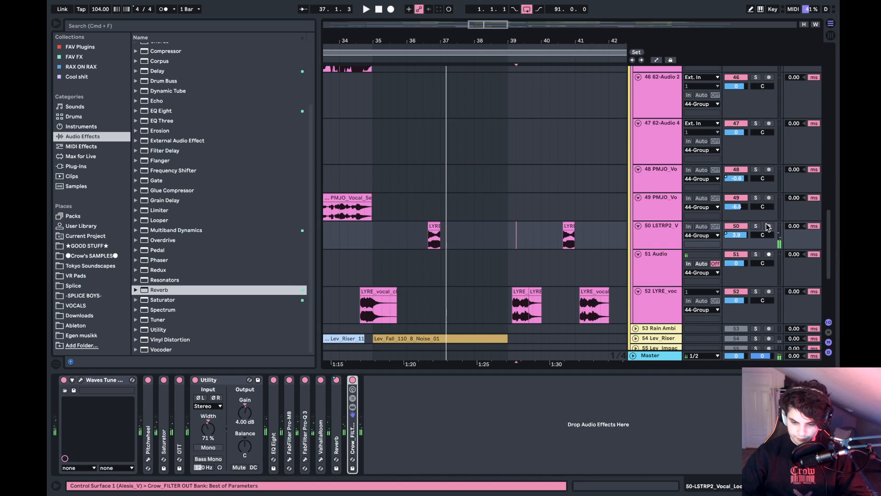
pyautogui.press('space')
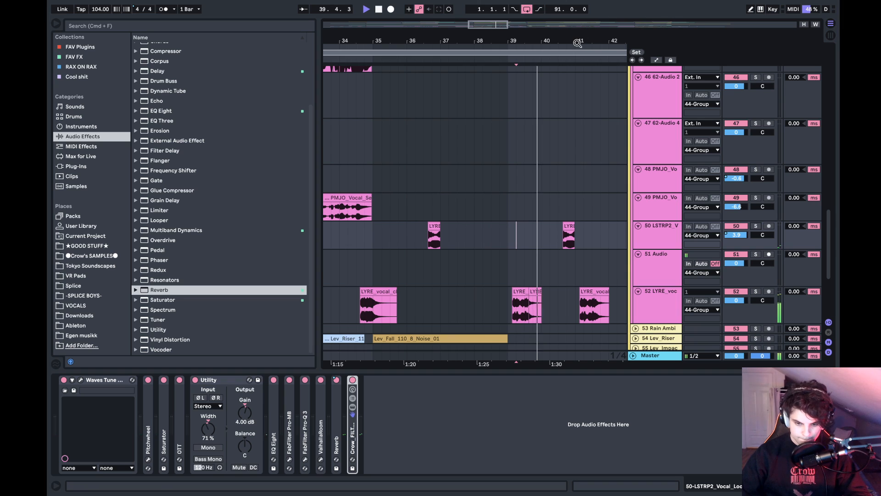
pyautogui.moveTo(577, 43); pyautogui.dragTo(502, 10)
pyautogui.press('space')
# - Open the Kick & Snare clip at bar 35, solo its track and play the start of the pattern
pyautogui.scroll(15, 470, 181)
pyautogui.hscroll(1, 470, 181)
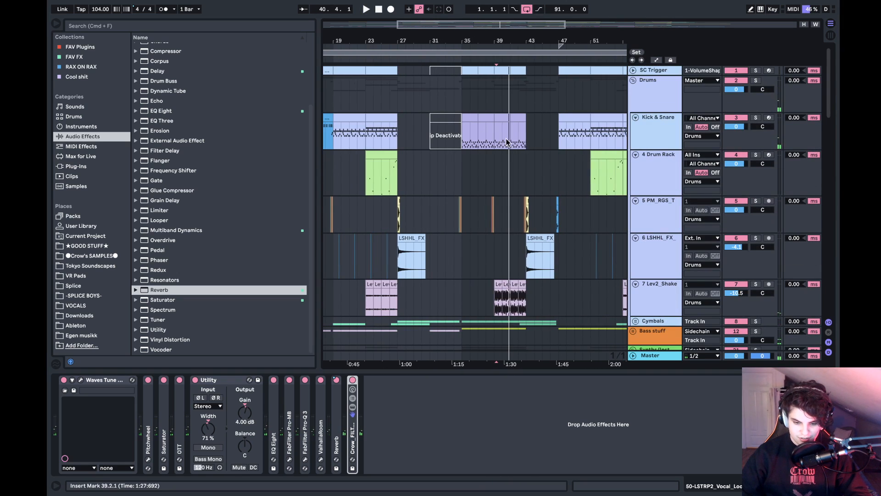
pyautogui.click(466, 133)
pyautogui.doubleClick(468, 118)
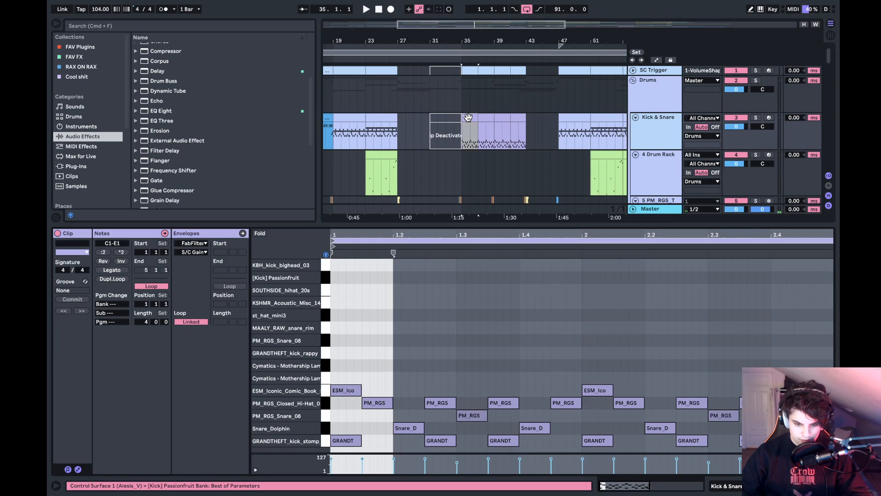
pyautogui.click(756, 118)
pyautogui.press('space')
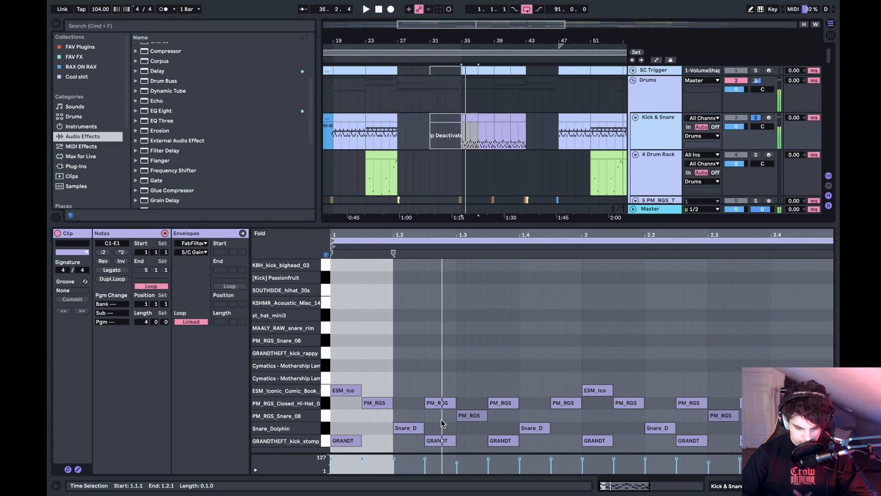
# - Play the clip's first Snare_Dolphin note and show the Snare_Dolphin pad's devices in the Drum Rack
pyautogui.click(410, 427)
pyautogui.press('space')
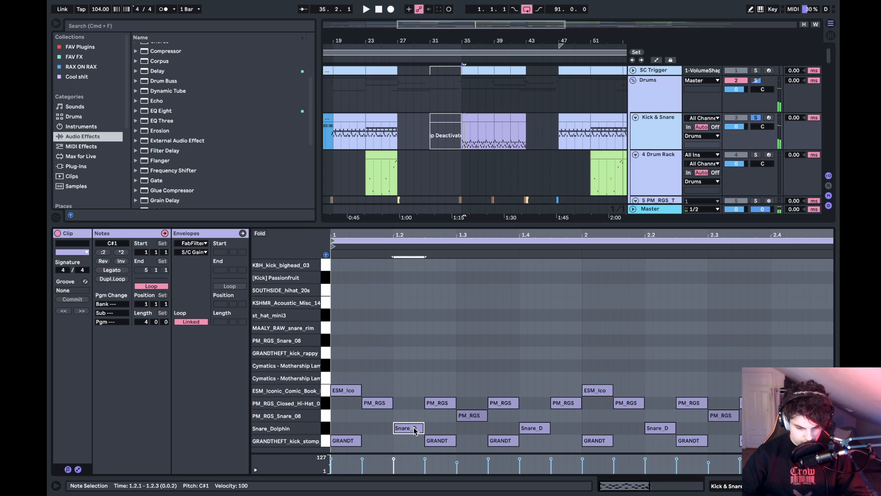
pyautogui.hotkey('shift', 'Tab')
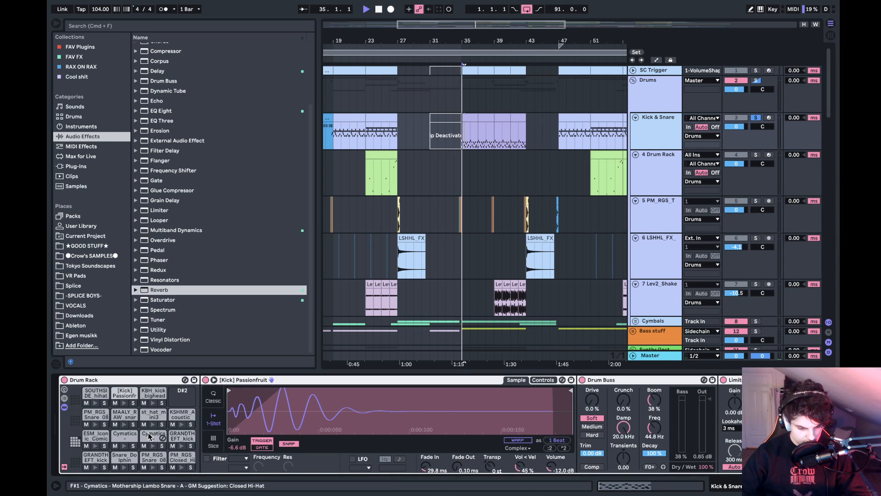
pyautogui.click(131, 457)
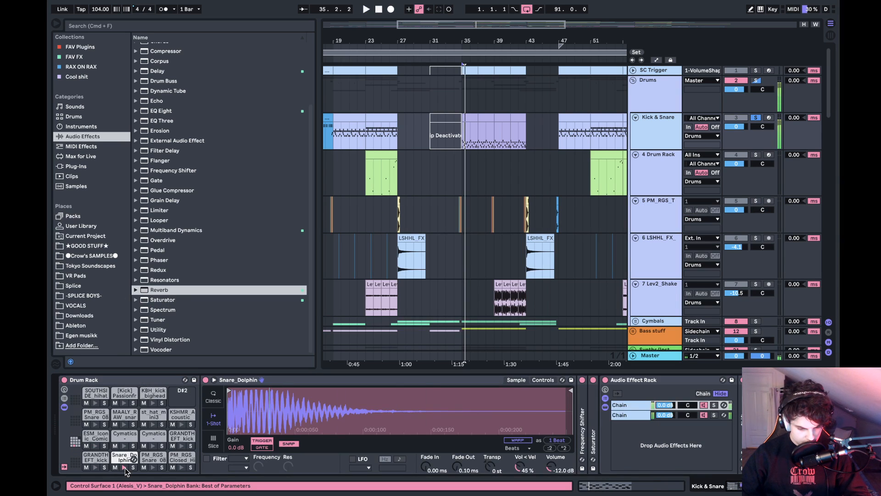
# - Collapse the snare's Audio Effect Rack, expand its first Frequency Shifter, and audition the Snare_Dolphin pad with the effects switched off
pyautogui.click(657, 378)
pyautogui.click(657, 379)
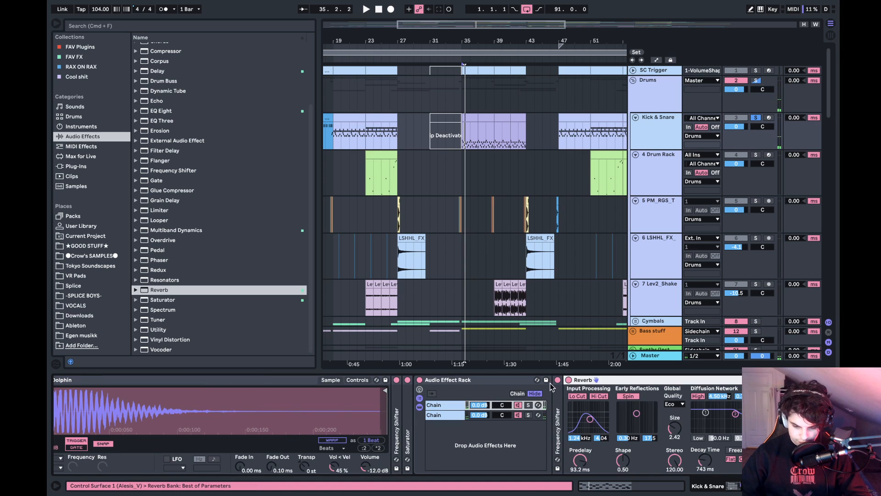
pyautogui.doubleClick(463, 380)
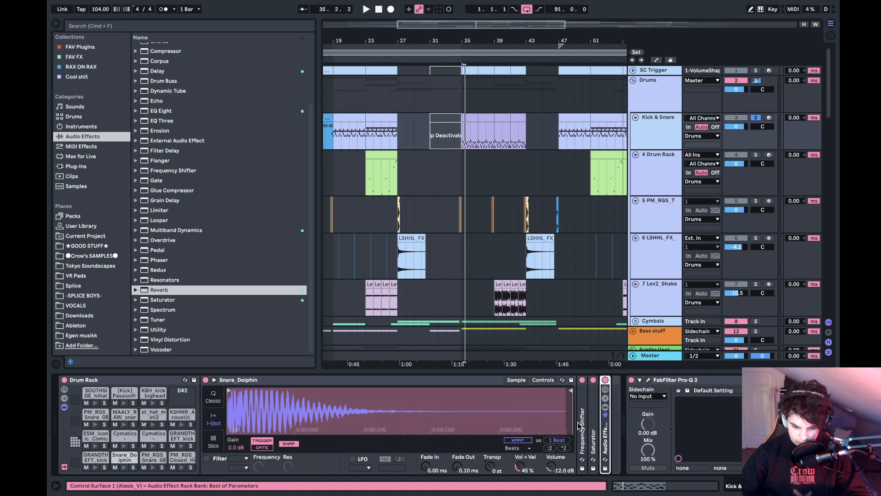
pyautogui.doubleClick(581, 424)
pyautogui.press('0')
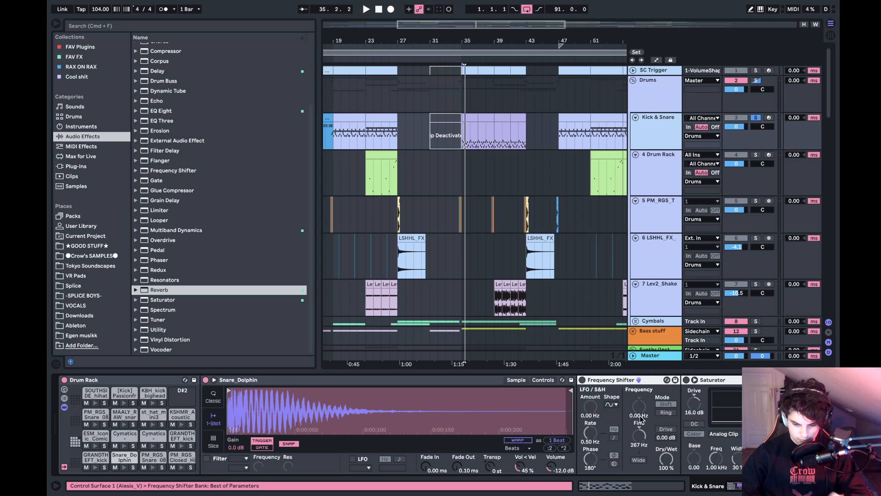
pyautogui.click(123, 467)
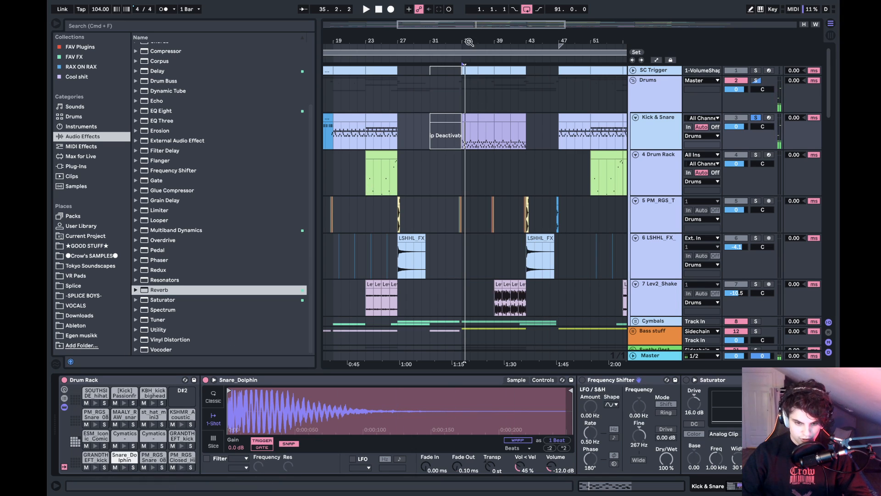
# - Play the snare hit at 35.2 and switch its first Frequency Shifter back on
pyautogui.moveTo(468, 41); pyautogui.dragTo(508, 110)
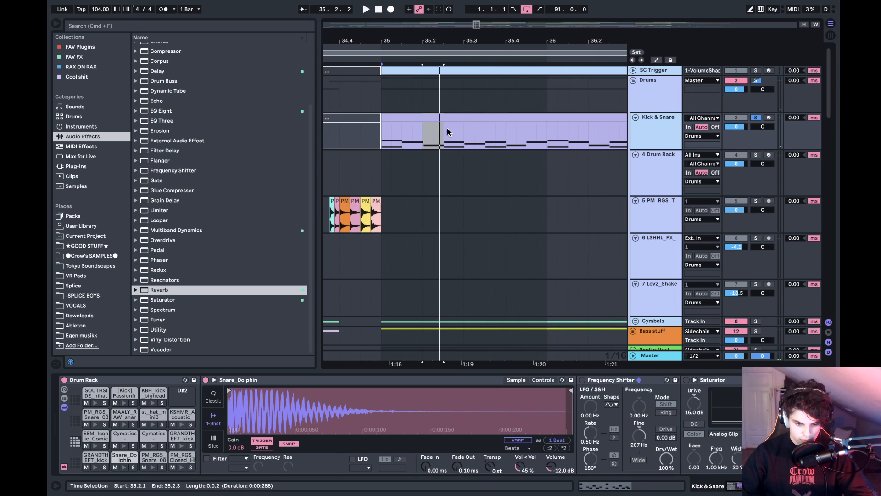
pyautogui.click(426, 140)
pyautogui.click(588, 383)
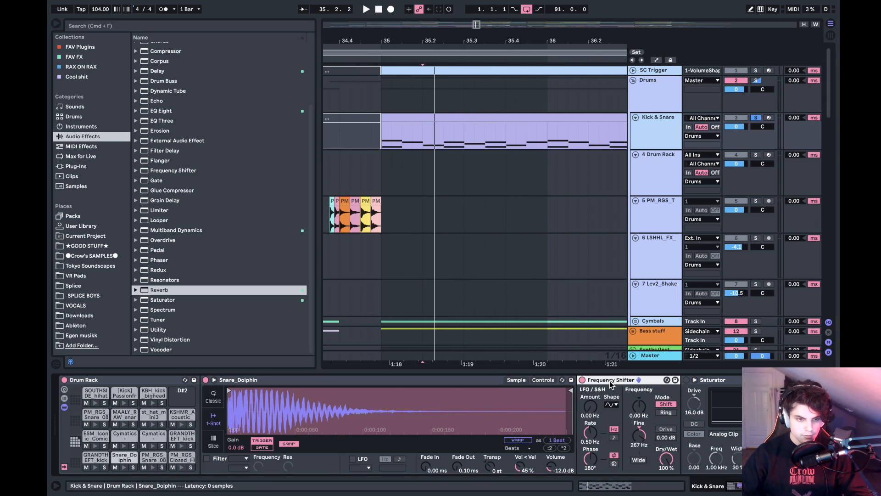
pyautogui.hscroll(10, 611, 384)
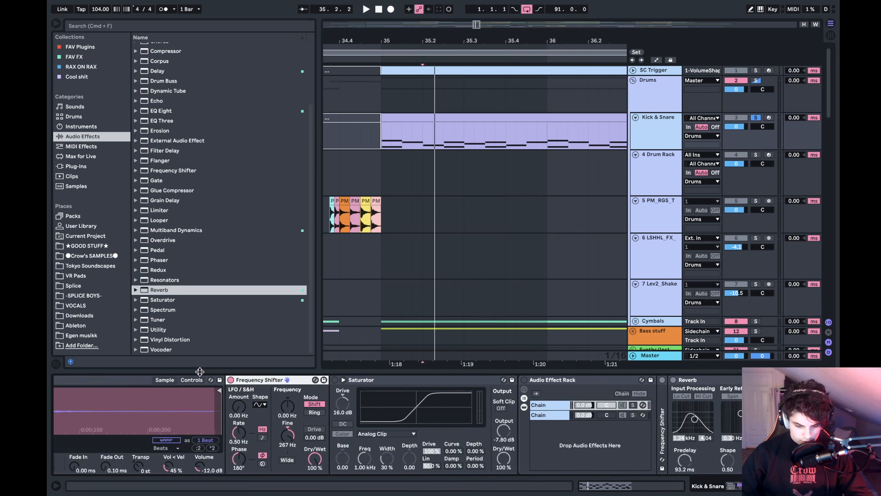
# - Collapse the Frequency Shifter and Saturator in turn, playing the snare from 35.2 with the Saturator switched on
pyautogui.doubleClick(280, 380)
pyautogui.press('space')
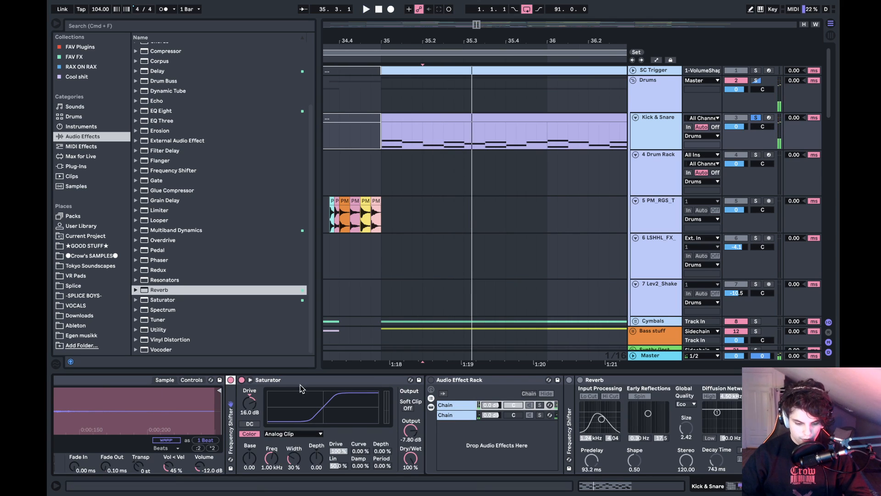
pyautogui.doubleClick(260, 380)
pyautogui.press('space')
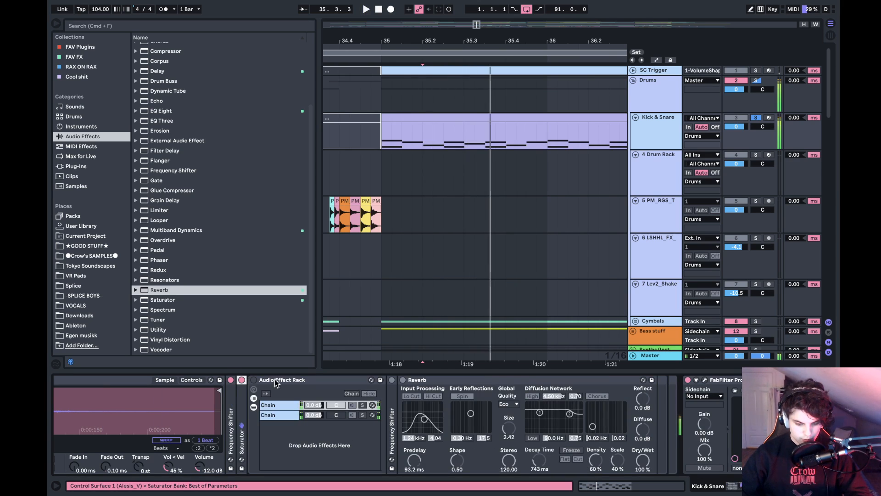
# - Expand the inner Frequency Shifter, reactivate the Audio Effect Rack, and compare its two chains in solo on the snare
pyautogui.doubleClick(392, 417)
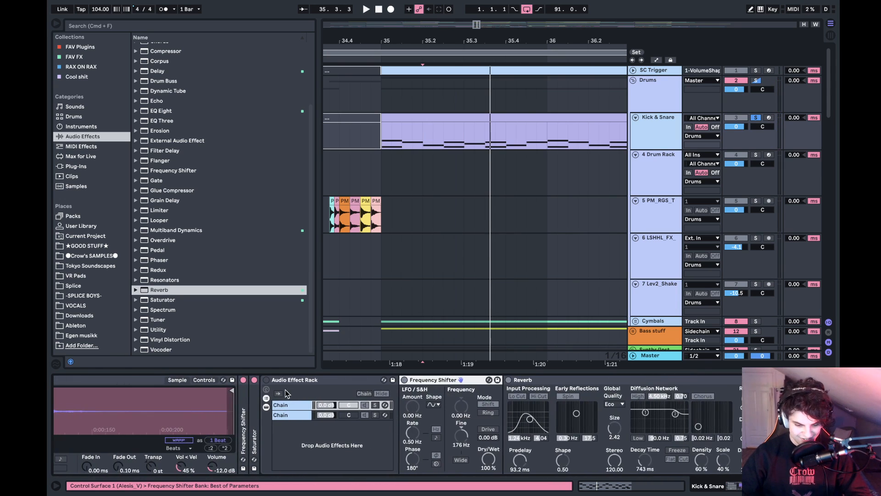
pyautogui.click(267, 380)
pyautogui.click(299, 415)
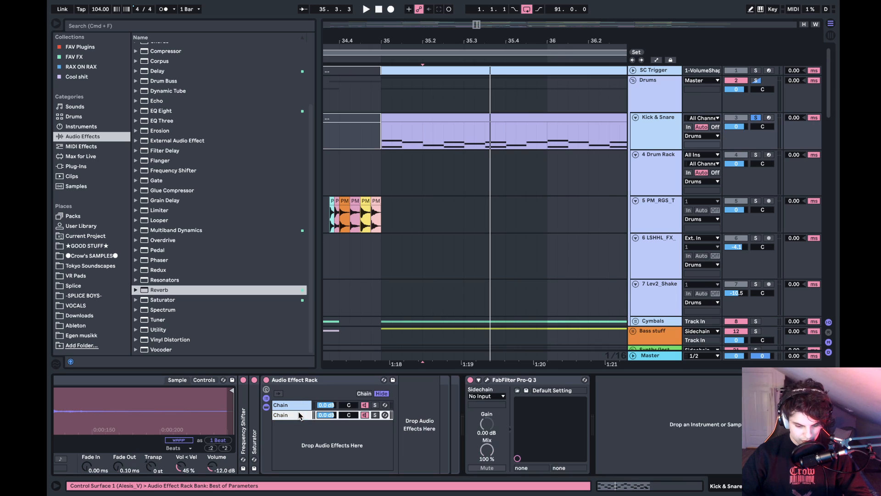
pyautogui.click(377, 410)
pyautogui.click(376, 415)
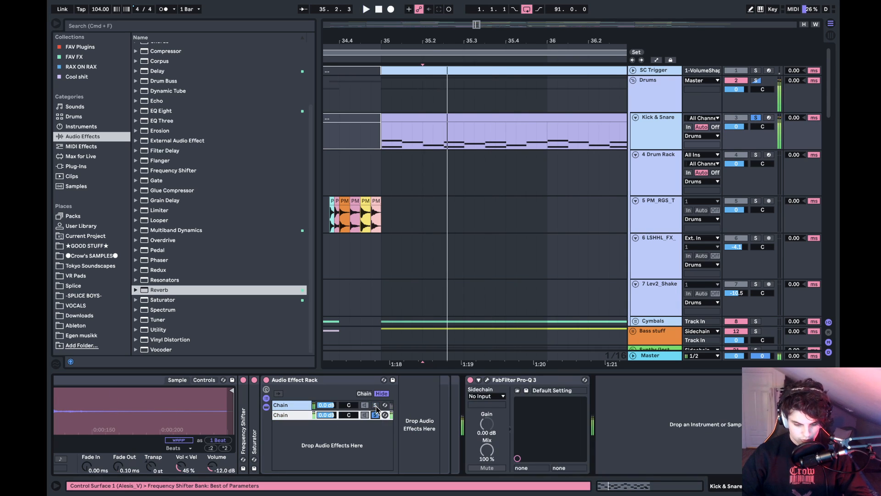
pyautogui.click(376, 406)
# - Switch the first chain's Reverb off and back on while playing the snare from 35.2 to compare it
pyautogui.click(313, 383)
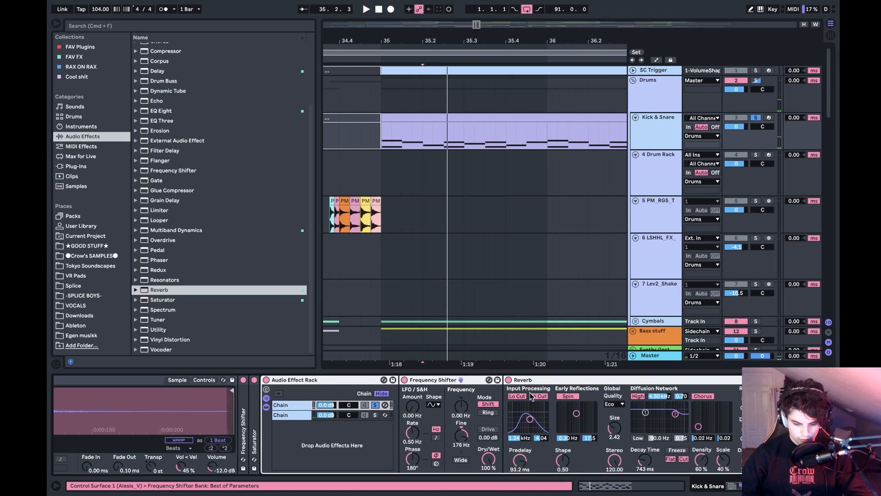
pyautogui.click(509, 381)
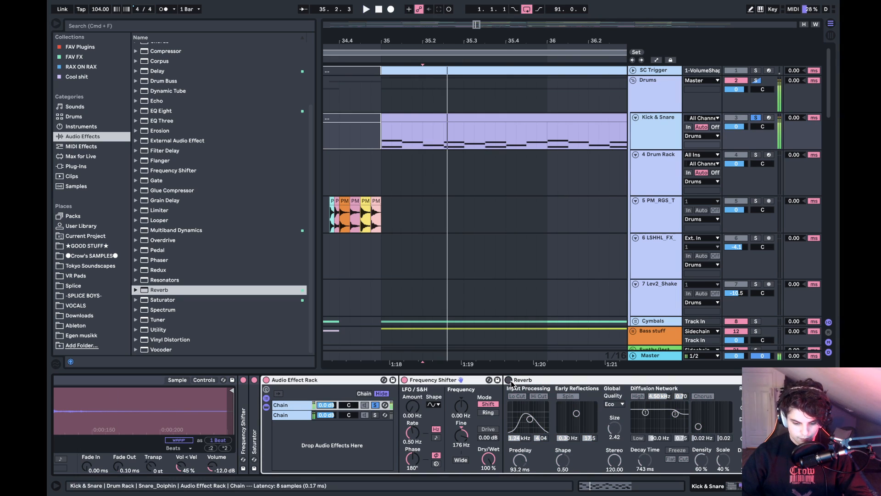
pyautogui.click(509, 381)
pyautogui.press('space')
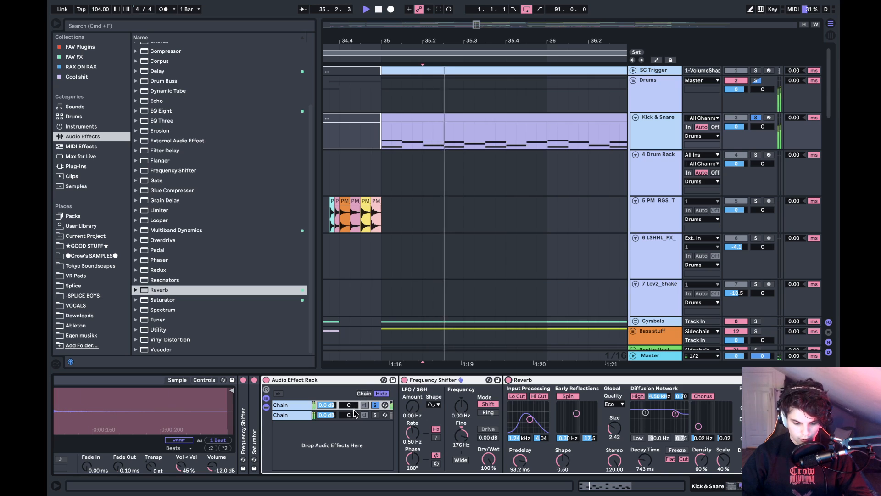
# - Take the snare rack's first chain out of solo and collapse the Audio Effect Rack, playing the snare with it
pyautogui.click(375, 405)
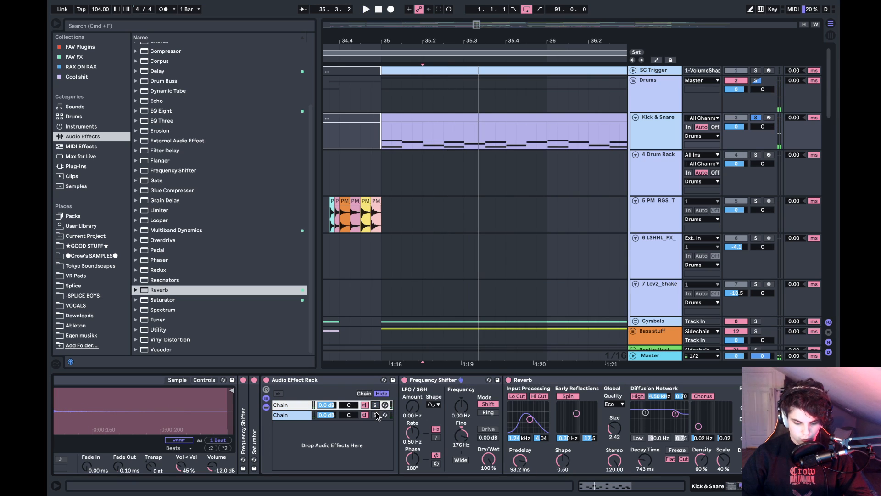
pyautogui.doubleClick(310, 380)
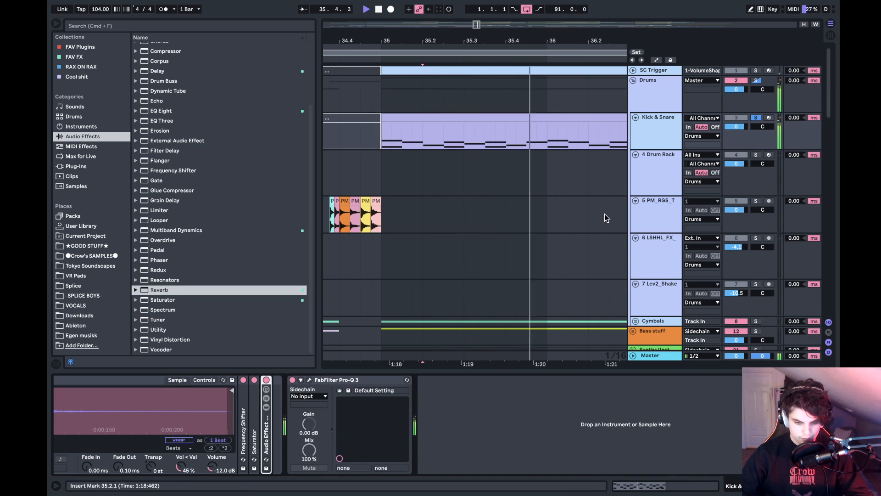
pyautogui.moveTo(547, 40); pyautogui.dragTo(449, 11)
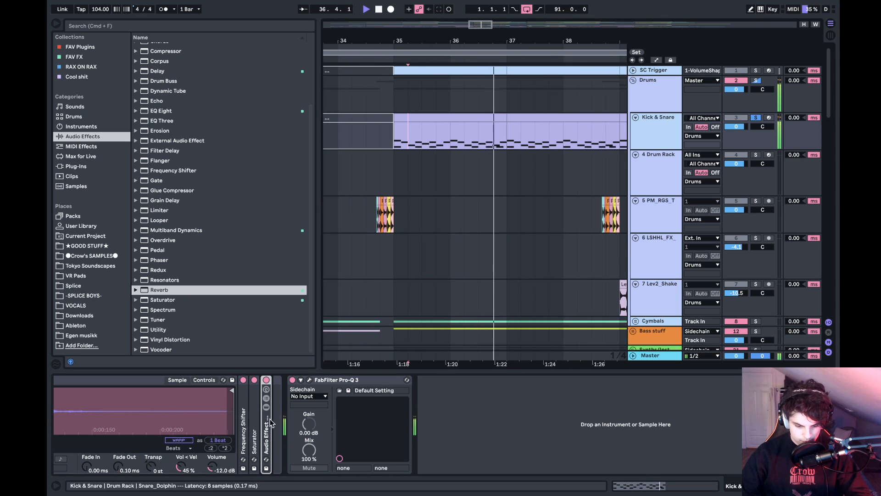
pyautogui.doubleClick(265, 436)
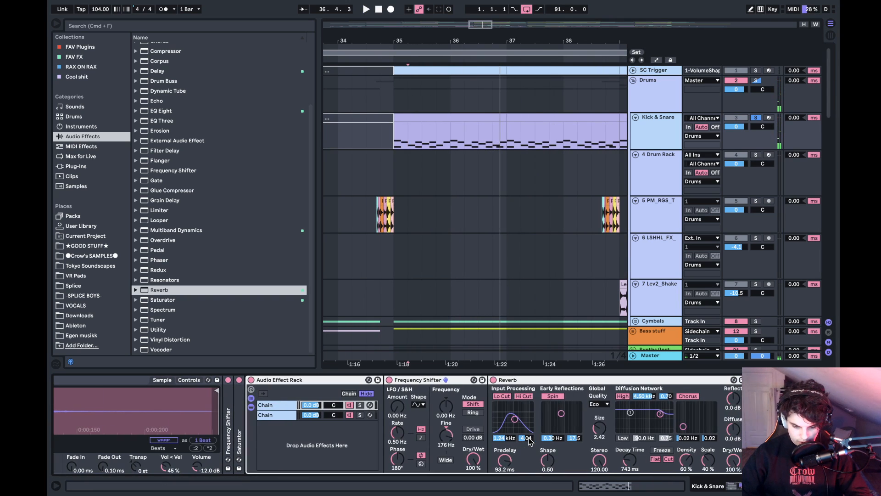
pyautogui.doubleClick(312, 381)
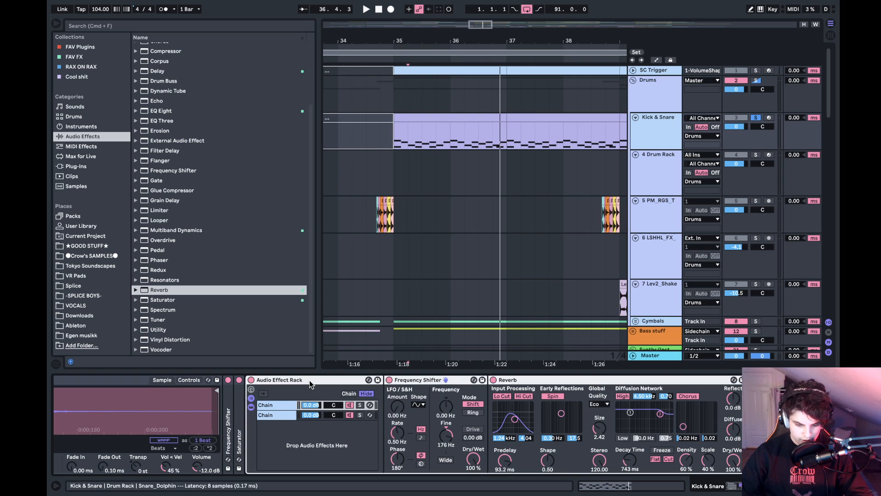
pyautogui.moveTo(518, 39); pyautogui.dragTo(454, 14)
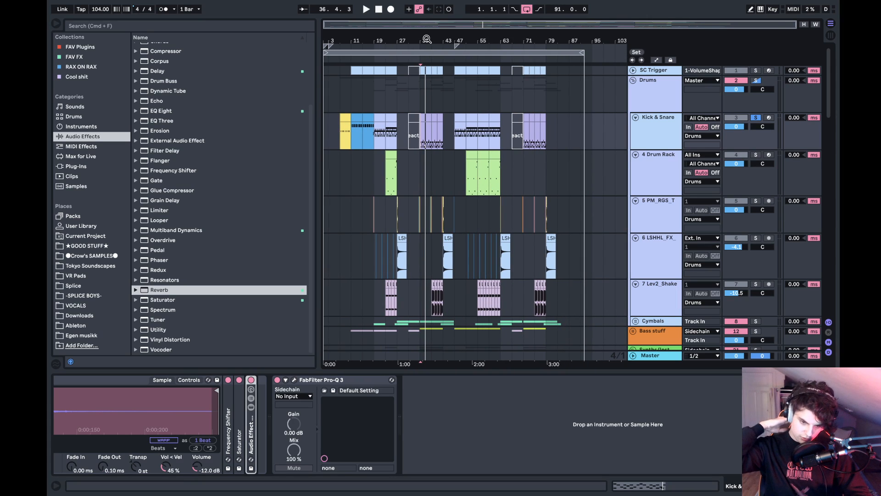
pyautogui.moveTo(454, 14); pyautogui.dragTo(488, 36)
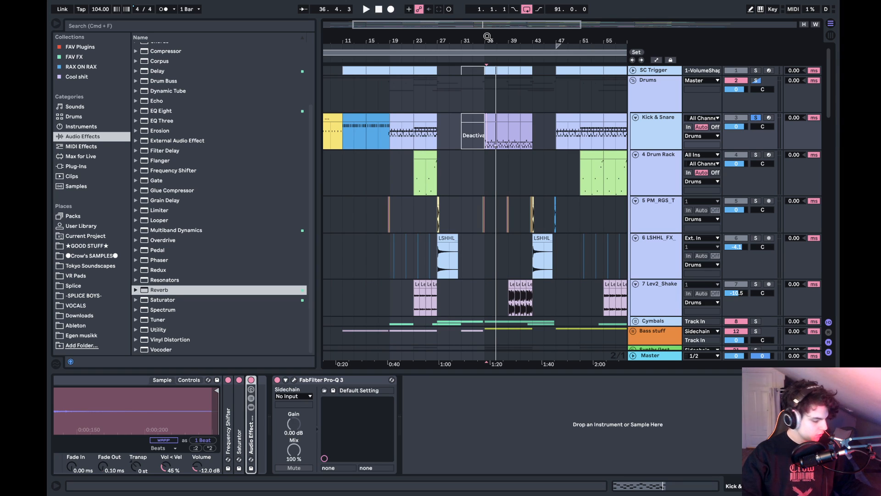
# - Play the tom fills on track 5 in solo from 42.3.4 and from 46.4
pyautogui.click(532, 211)
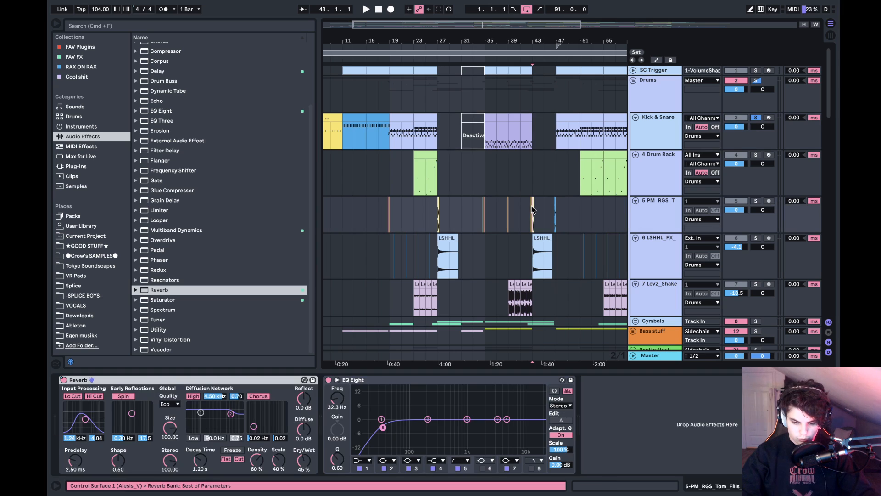
pyautogui.moveTo(534, 44); pyautogui.dragTo(534, 41)
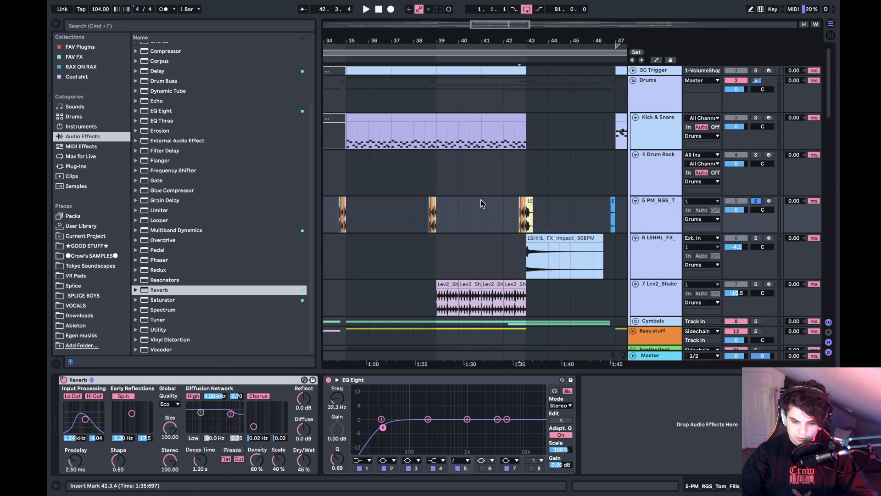
pyautogui.press('space')
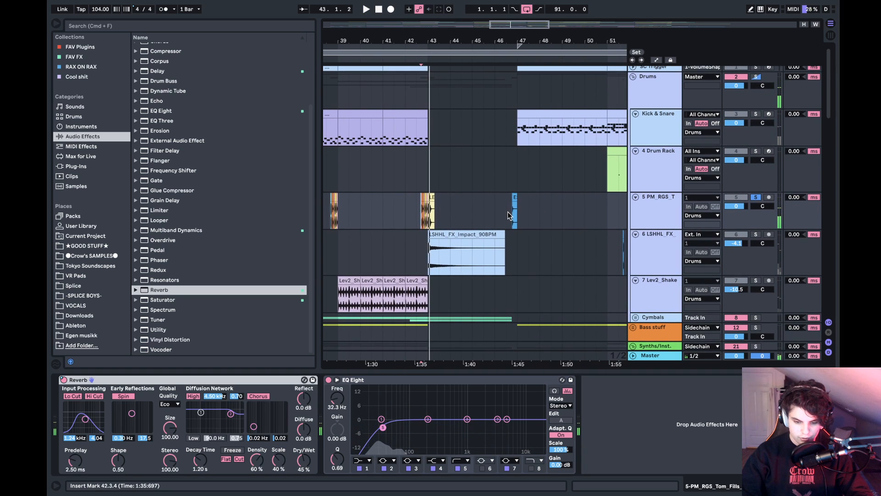
pyautogui.click(513, 205)
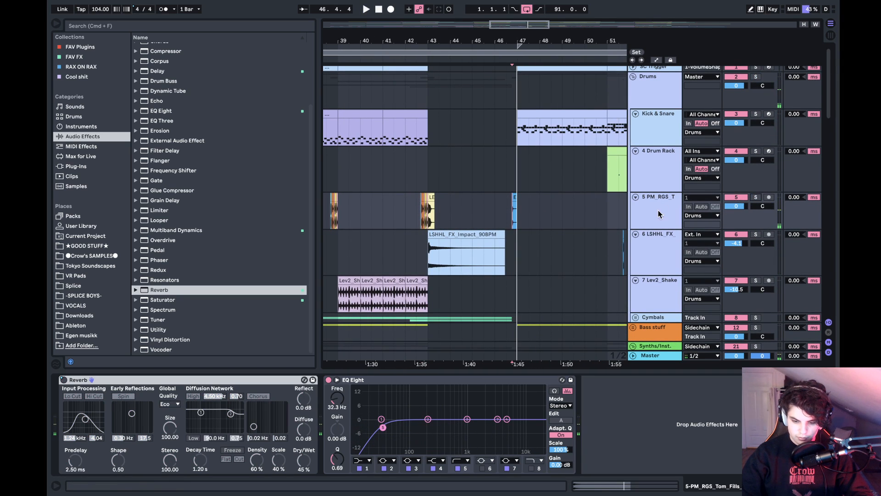
# - Play the full mix from 45.1 through the section starting at bar 47, reviewing the drum and vocal tracks
pyautogui.click(472, 207)
pyautogui.scroll(-5, 472, 206)
pyautogui.scroll(-10, 472, 206)
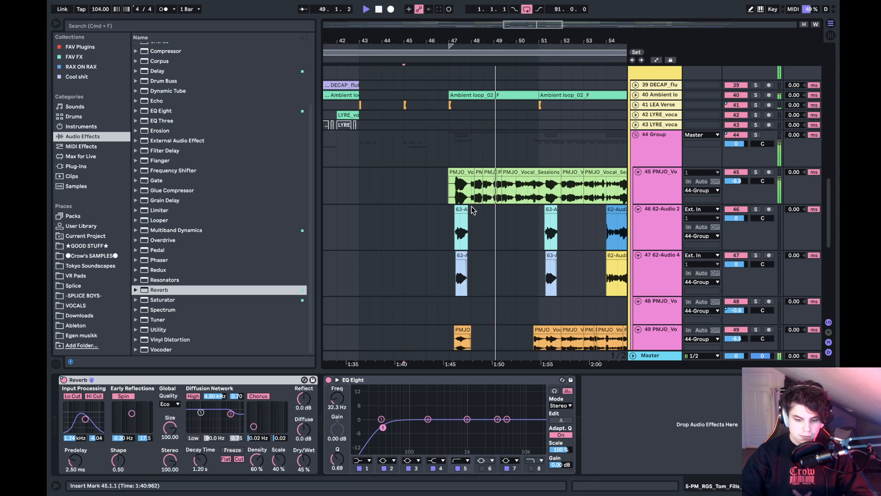
pyautogui.scroll(15, 472, 210)
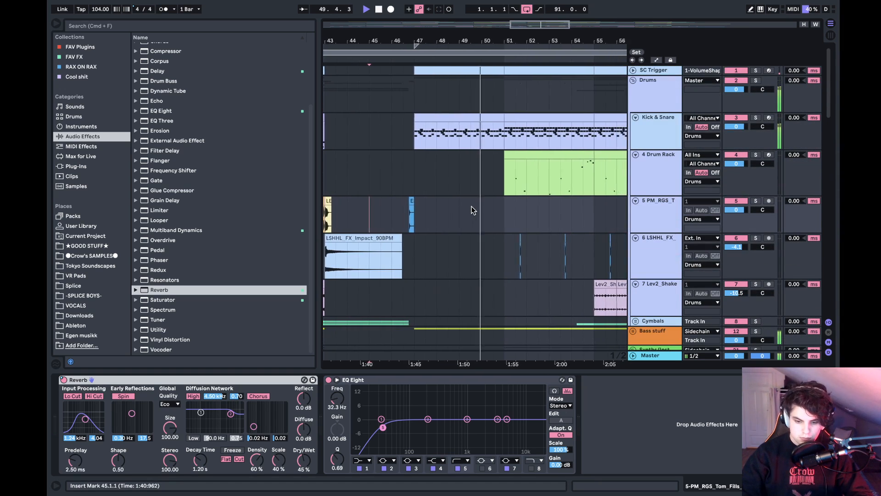
pyautogui.click(756, 118)
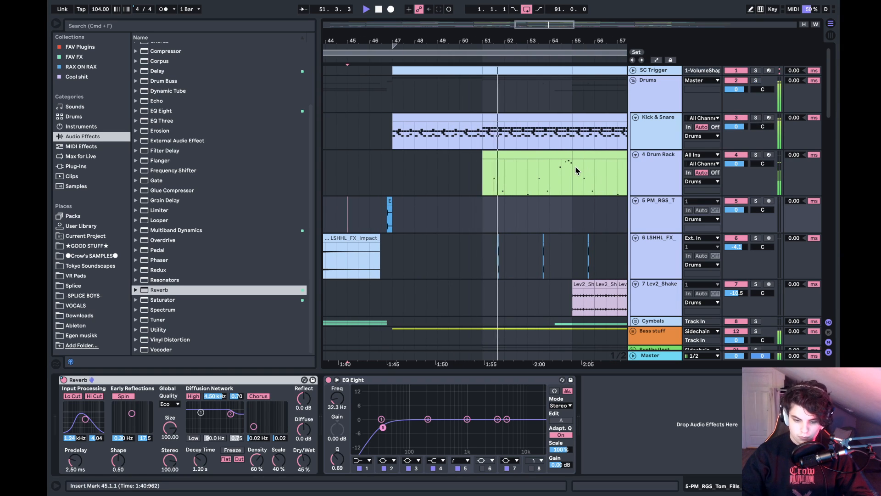
pyautogui.scroll(-8, 575, 166)
pyautogui.scroll(-10, 576, 168)
pyautogui.press('space')
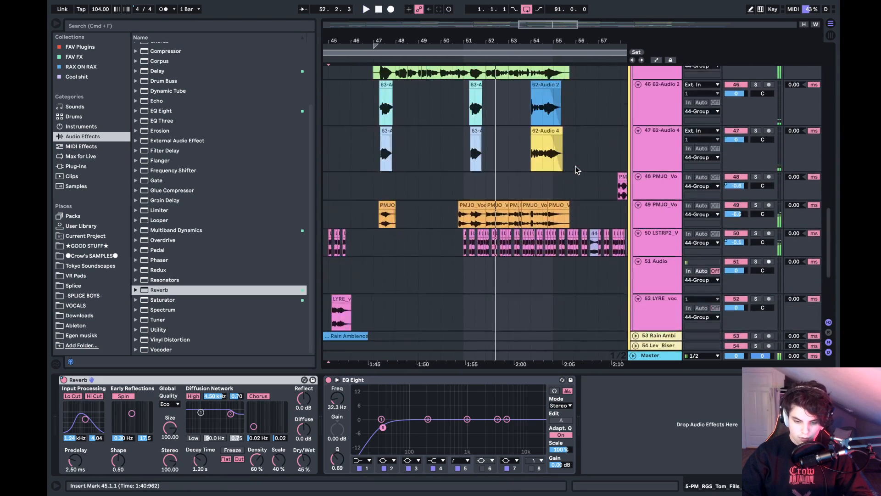
# - Solo the lead vocal on track 45 and play it from 50.4 and from 47.1
pyautogui.click(462, 208)
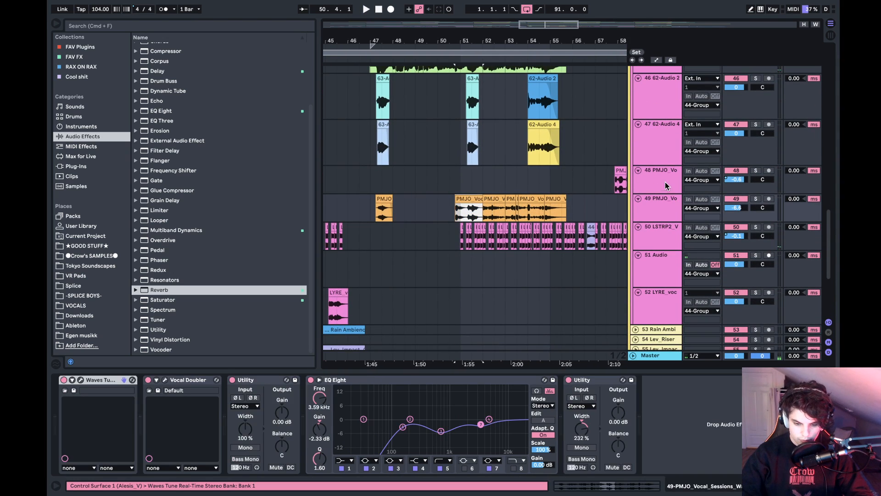
pyautogui.scroll(4, 662, 183)
pyautogui.click(756, 133)
pyautogui.press('space')
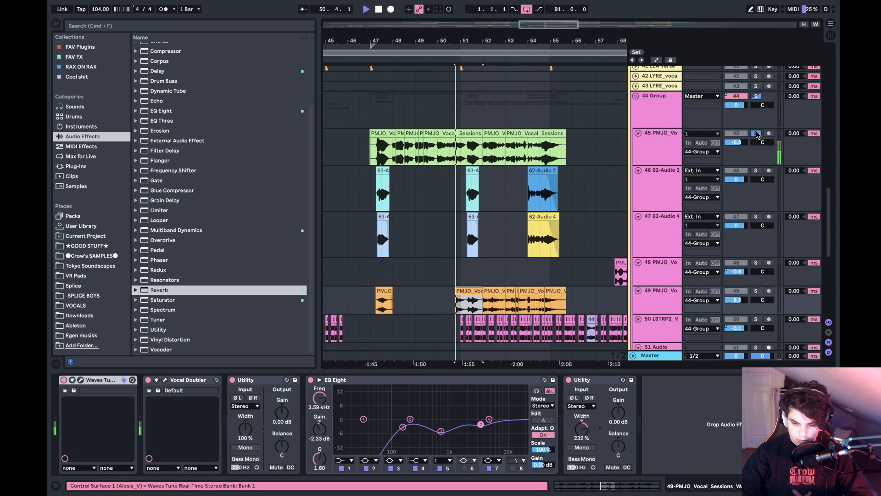
pyautogui.click(375, 156)
pyautogui.press('space')
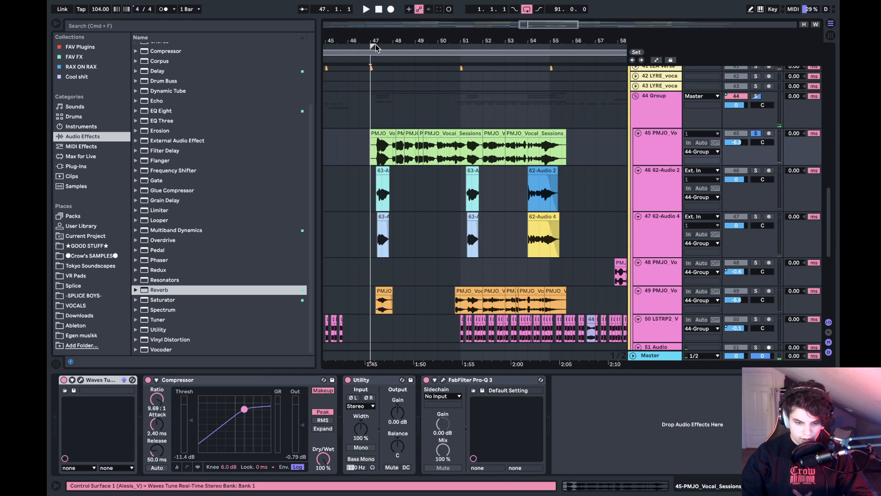
# - Solo the 62-Audio 2 and 62-Audio 4 vocal layers and play their phrases from 47.1 and bar 54
pyautogui.scroll(4, 377, 156)
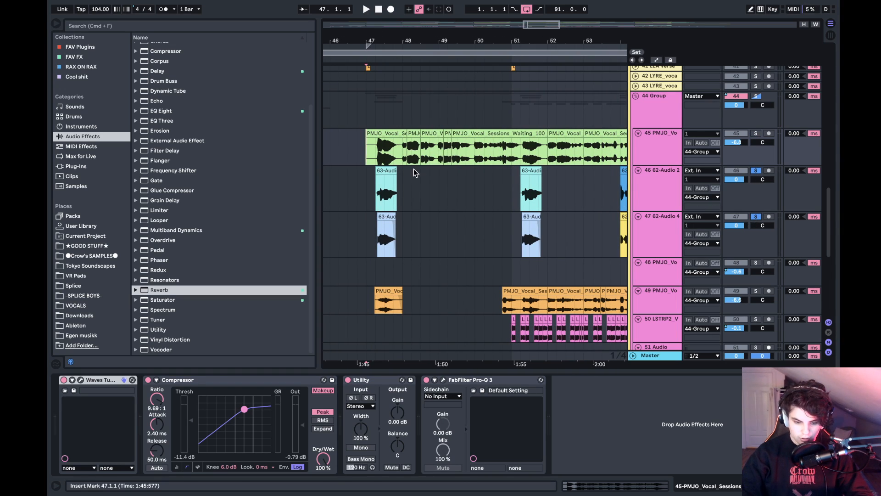
pyautogui.click(381, 194)
pyautogui.press('space')
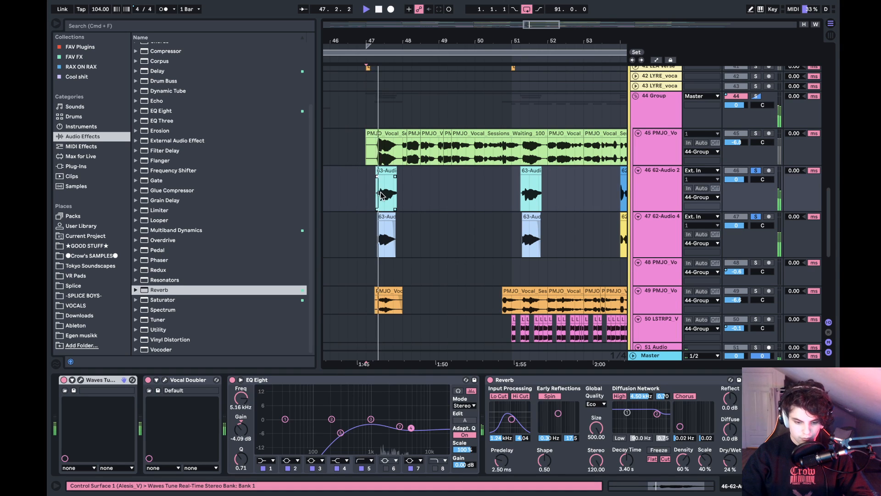
pyautogui.press('space')
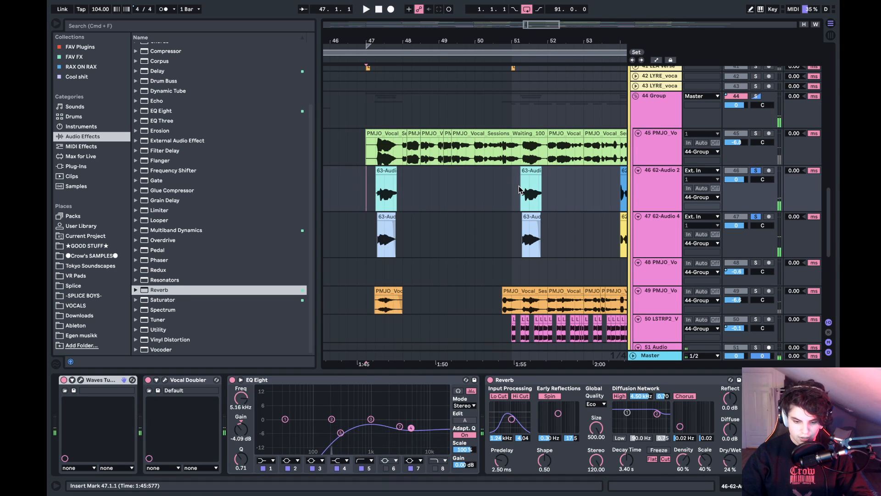
pyautogui.press('space')
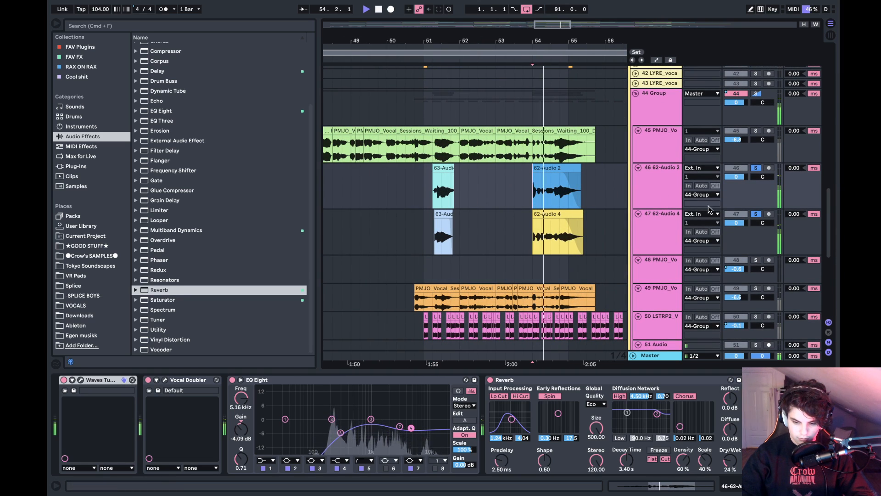
pyautogui.press('space')
# - Take the vocal layers out of solo and play the full mix from 53.4
pyautogui.doubleClick(757, 131)
pyautogui.click(528, 184)
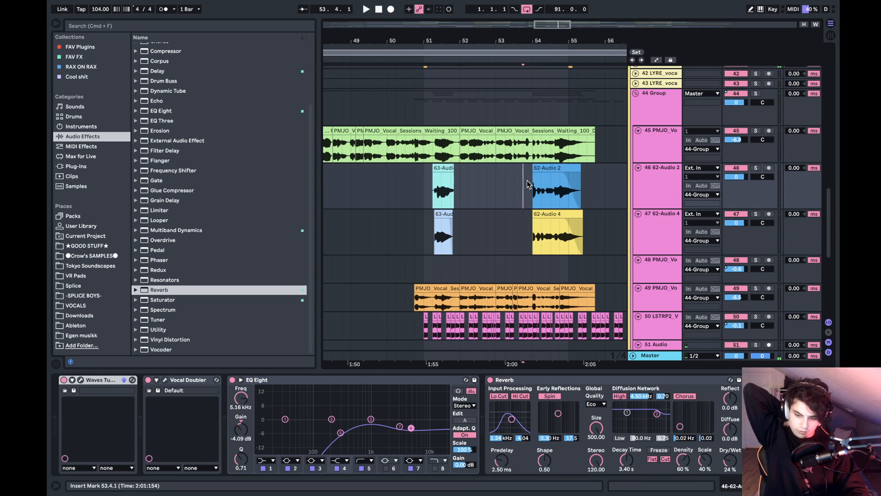
pyautogui.press('space')
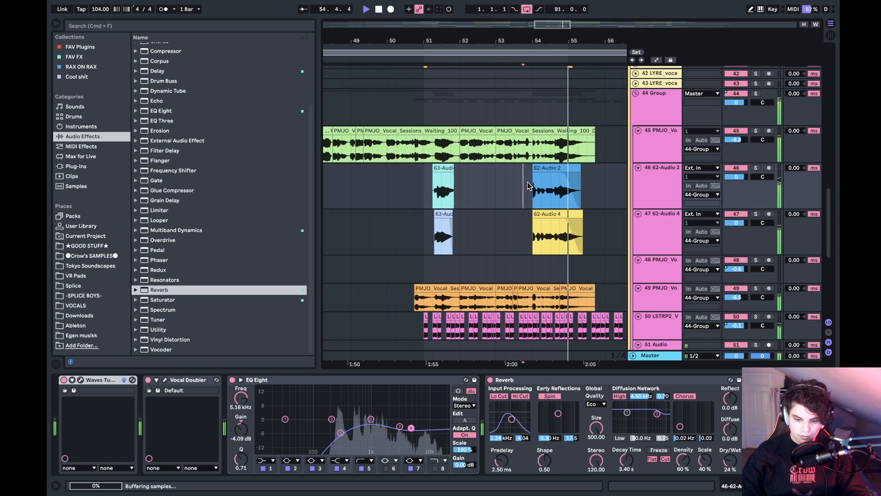
pyautogui.press('space')
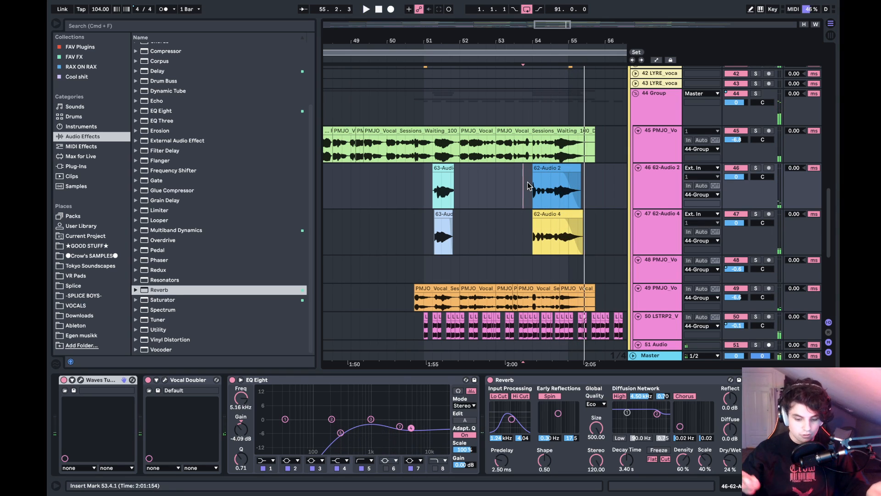
# - Solo the harmony vocal on track 49 from 50.3 and play it on its own and together with the lead on track 45
pyautogui.scroll(-5, 528, 186)
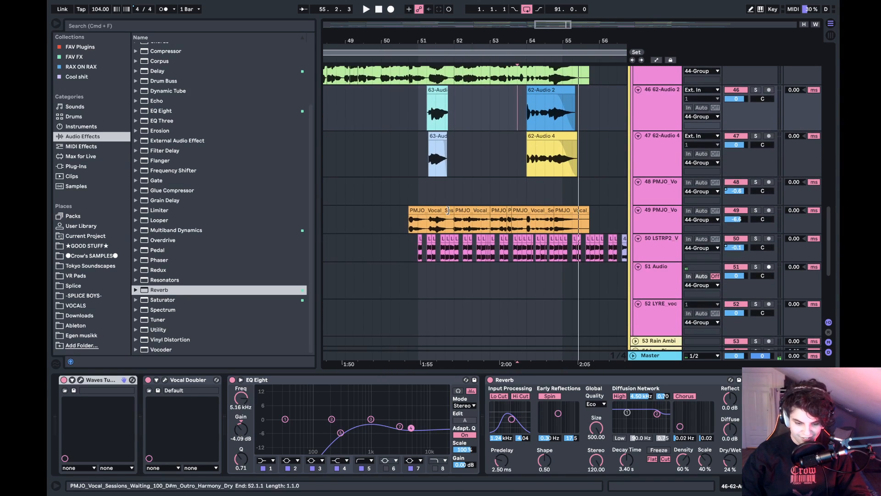
pyautogui.click(404, 219)
pyautogui.click(755, 210)
pyautogui.press('space')
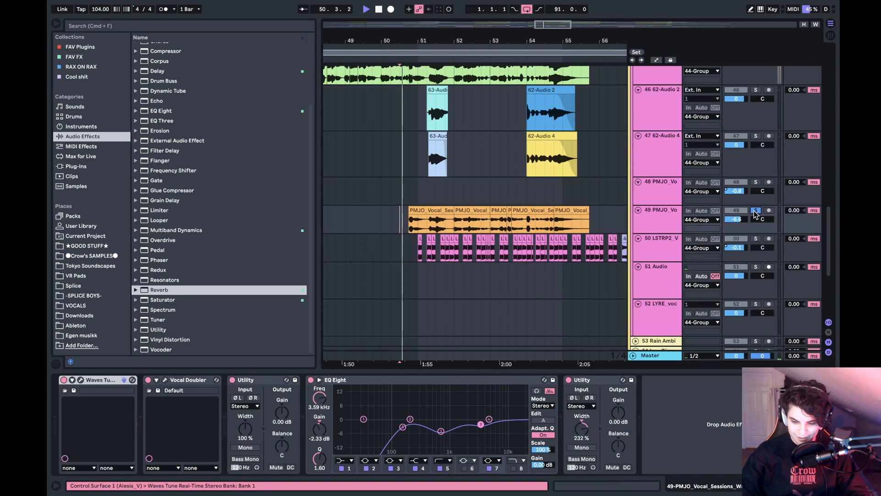
pyautogui.scroll(3, 753, 183)
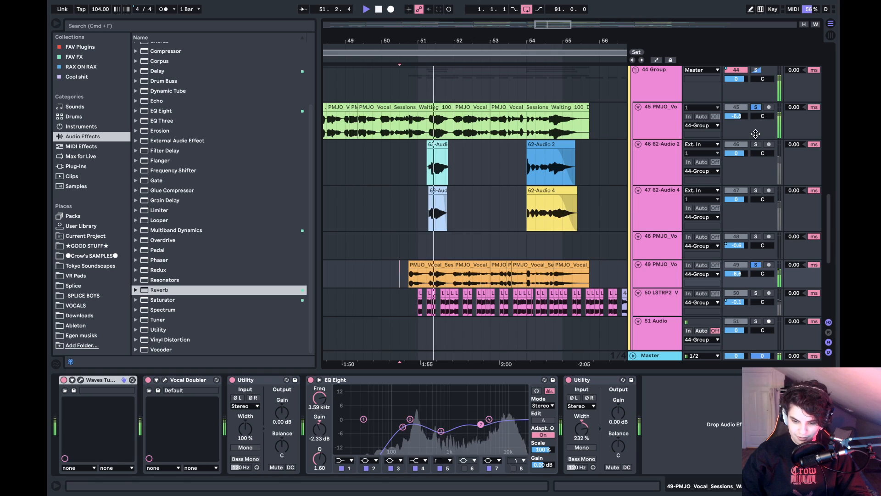
pyautogui.doubleClick(438, 265)
pyautogui.press('space')
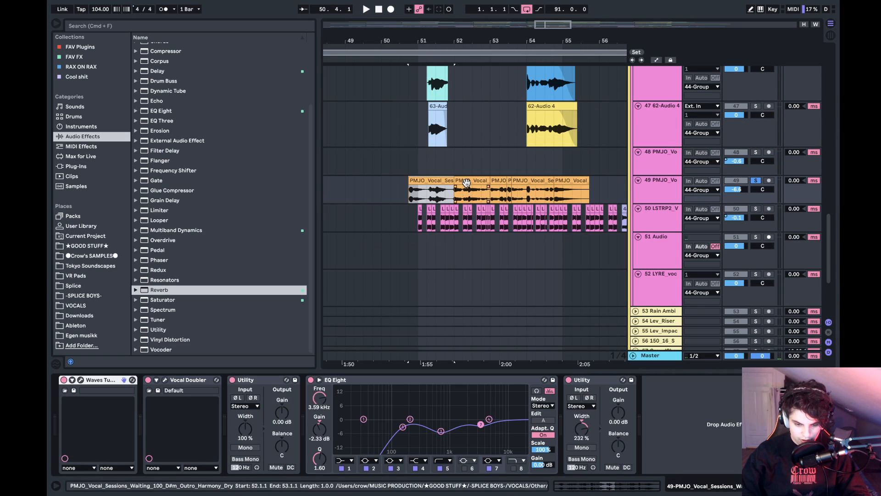
# - Inspect the harmony clips on track 49, viewing the short clip at 53.2.4 in the Clip View and returning to the device chain
pyautogui.click(466, 183)
pyautogui.hotkey('shift', 'Tab')
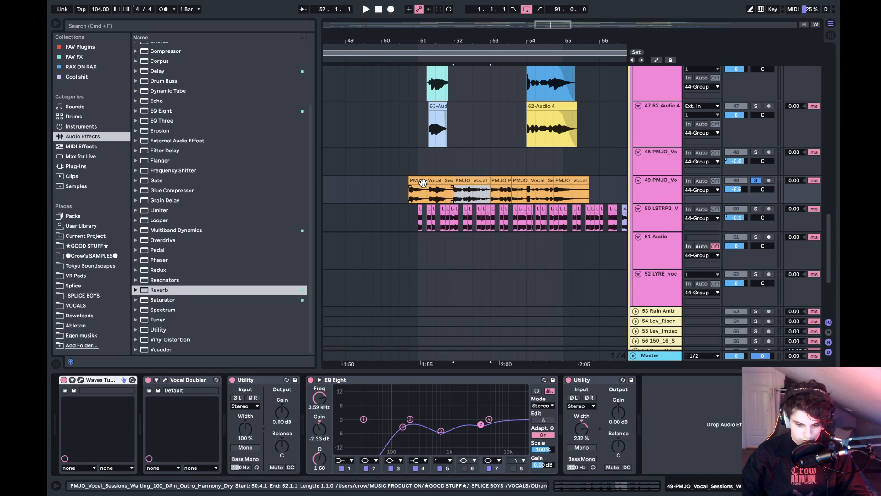
pyautogui.click(430, 181)
pyautogui.click(757, 182)
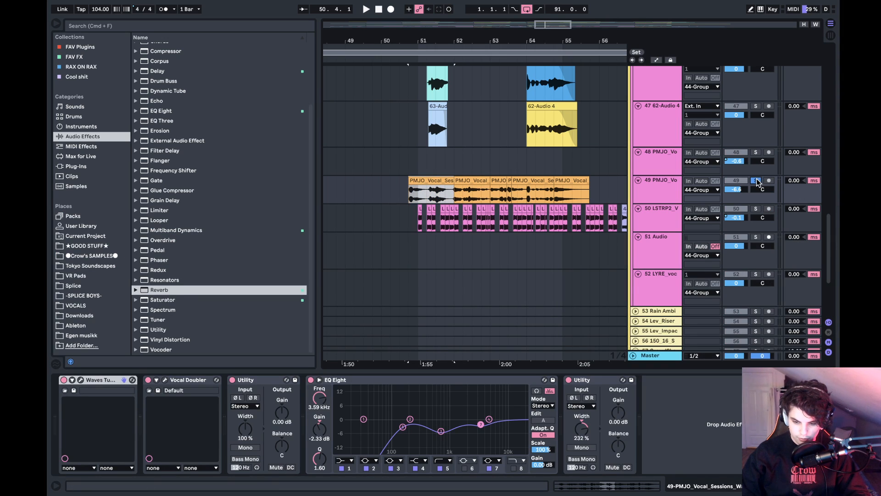
pyautogui.doubleClick(509, 181)
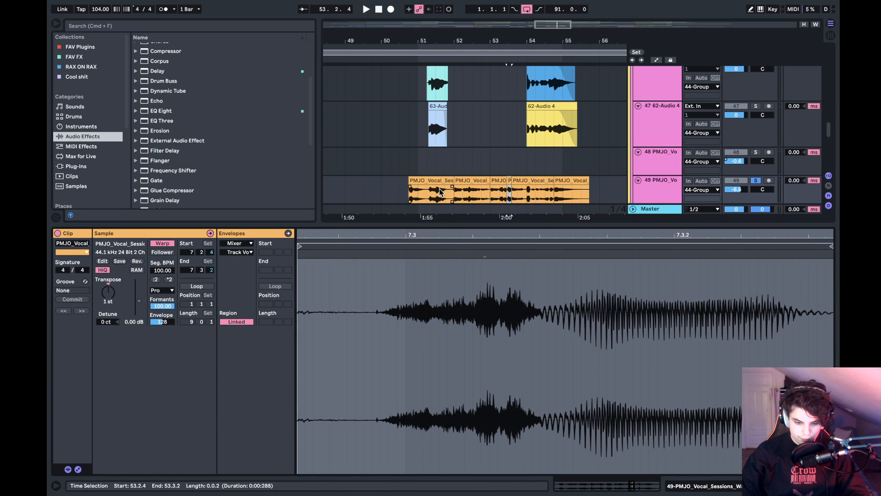
pyautogui.hotkey('shift', 'Tab')
pyautogui.click(409, 195)
# - Play the harmony from 50.4 with the lead on track 45 soloed, adding 62-Audio 2 and 62-Audio 4 to the solo
pyautogui.scroll(5, 409, 195)
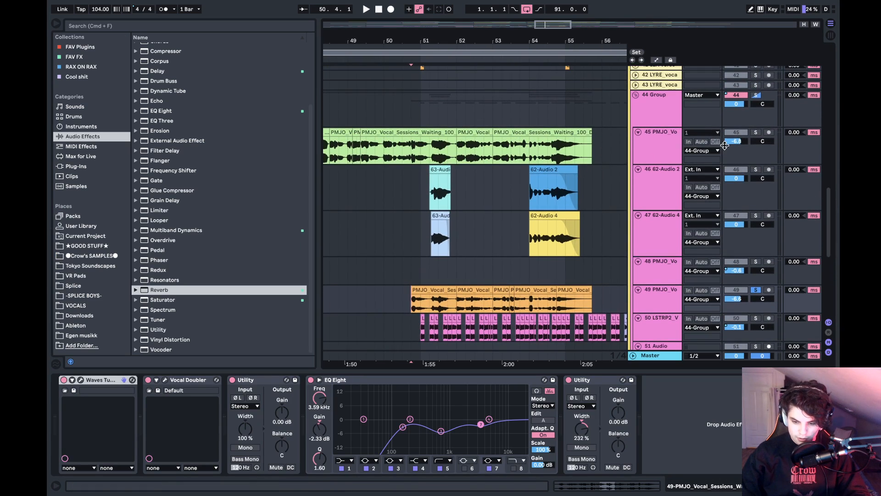
pyautogui.click(755, 132)
pyautogui.press('space')
pyautogui.click(756, 170)
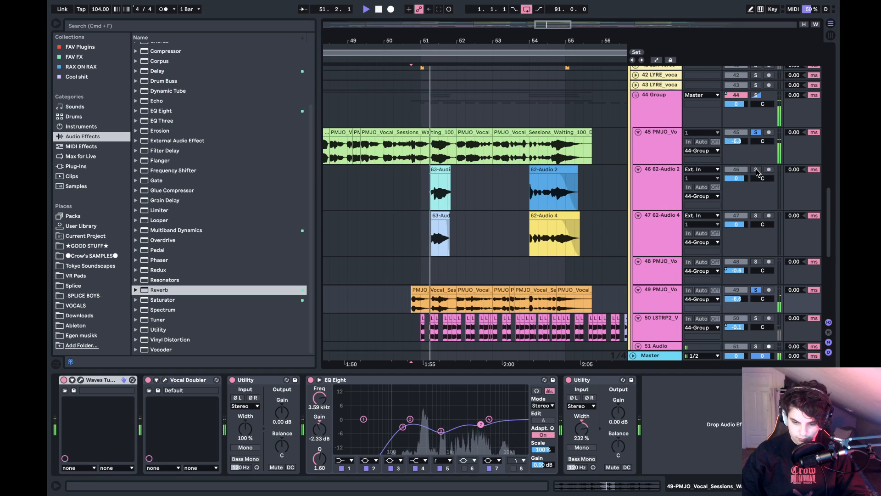
pyautogui.click(756, 215)
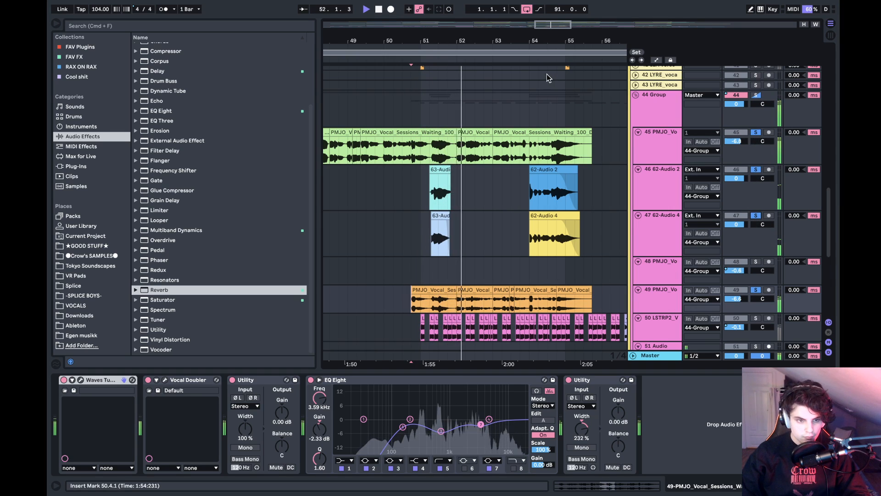
# - Play the soloed vocal layers from 54.1 and stop playback after the 62-Audio clips
pyautogui.click(534, 205)
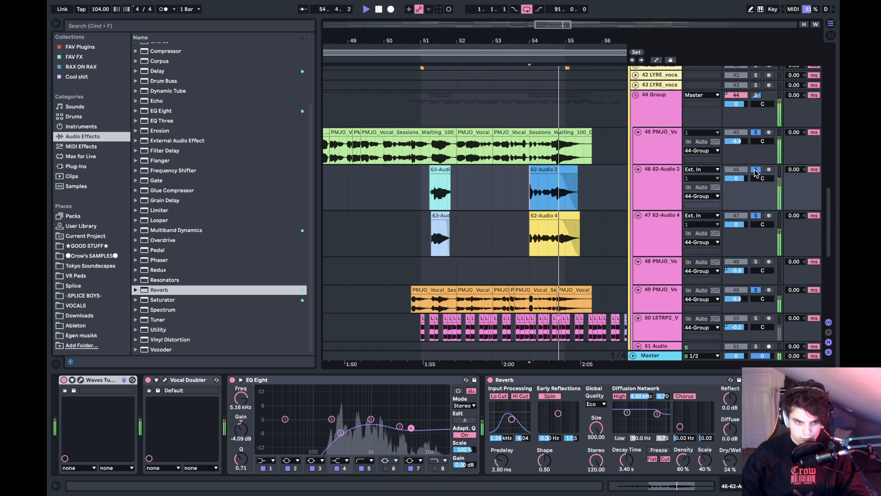
pyautogui.press('space')
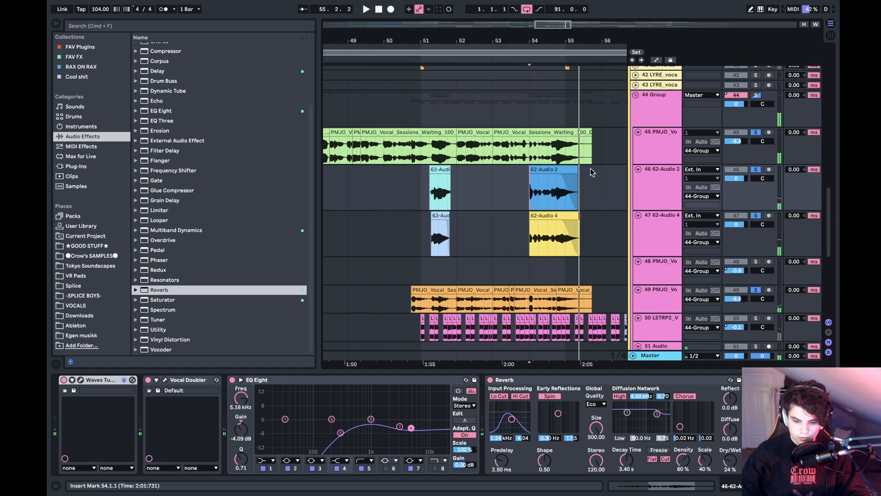
# - Take the vocal layers out of solo and play the full mix from 62.1, continuing from the lead vocal's entry at bar 63
pyautogui.moveTo(597, 43); pyautogui.dragTo(478, 18)
pyautogui.hscroll(3, 495, 228)
pyautogui.scroll(3, 494, 226)
pyautogui.click(500, 212)
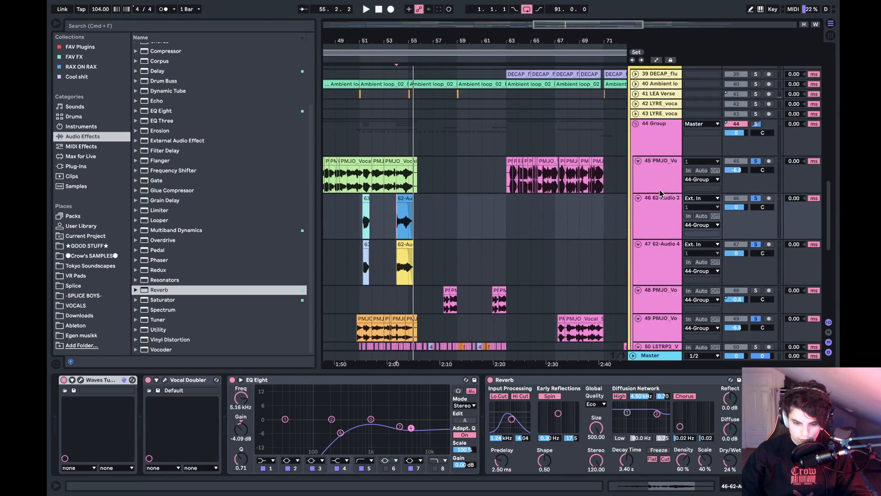
pyautogui.press('space')
pyautogui.click(756, 200)
pyautogui.click(513, 185)
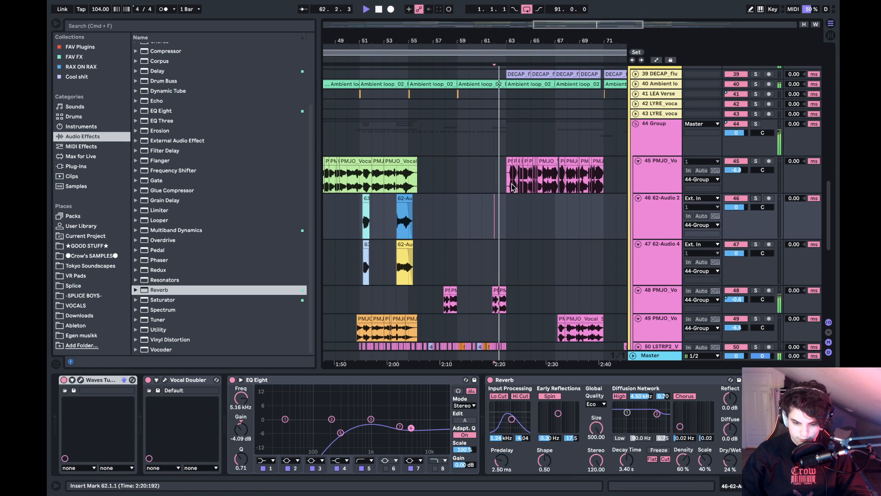
pyautogui.moveTo(570, 43); pyautogui.dragTo(516, 82)
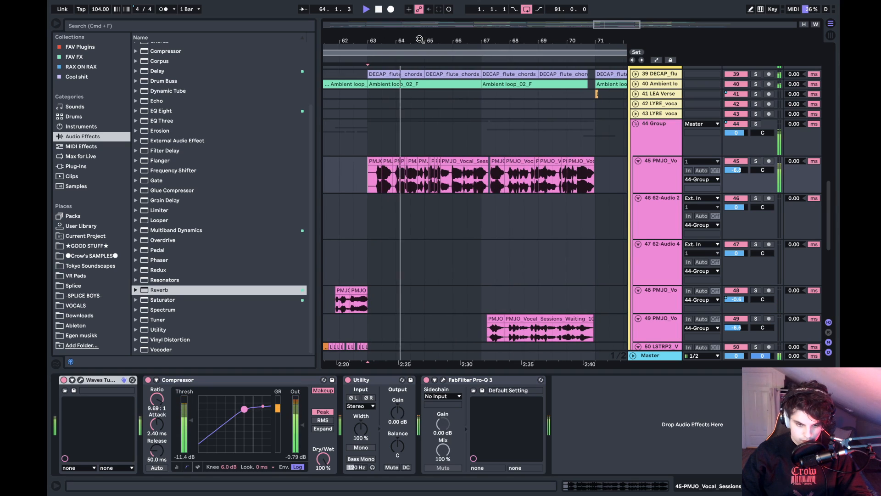
# - Stop playback and solo the lead vocal on track 45
pyautogui.moveTo(418, 40); pyautogui.dragTo(477, 79)
pyautogui.press('space')
pyautogui.click(756, 162)
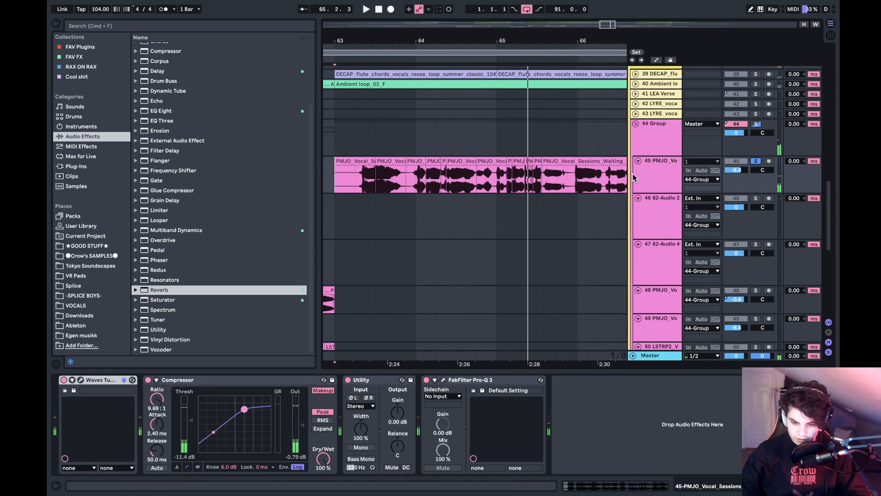
# - Extend the start of the track 45 clip at 65.3.2 back to 62.4.4 over the chopped clips and play the uncut vocal
pyautogui.click(547, 163)
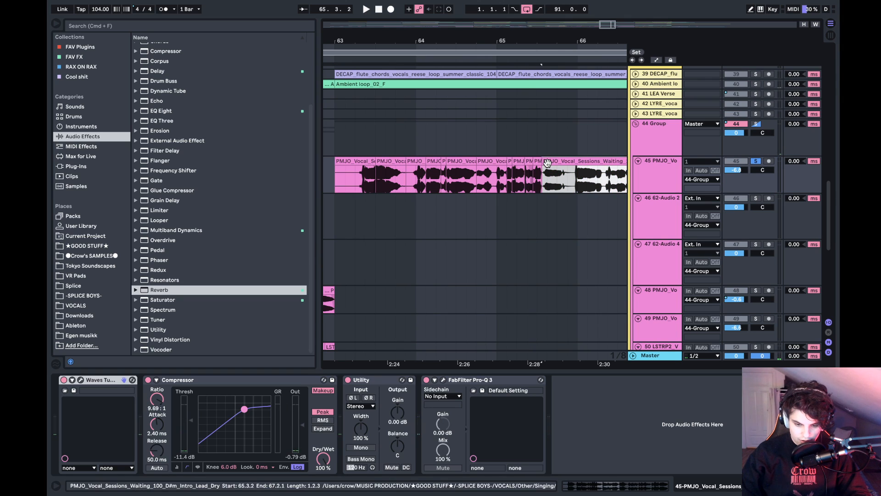
pyautogui.moveTo(545, 162); pyautogui.dragTo(319, 168)
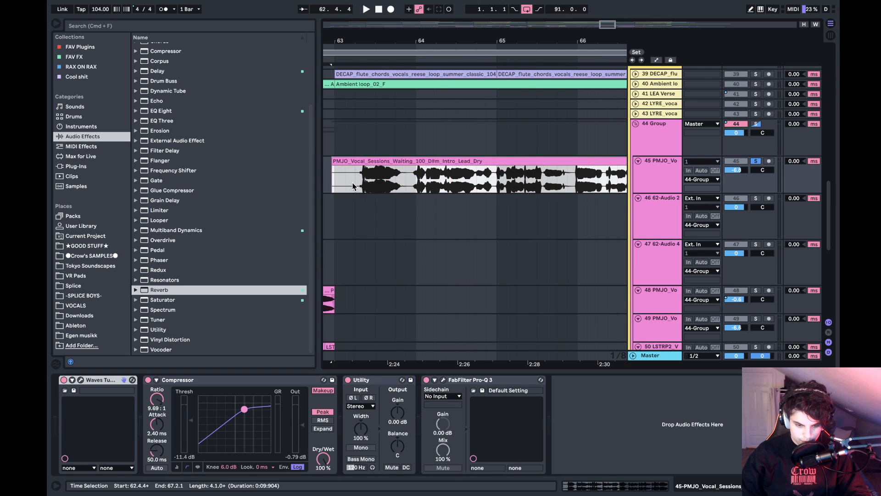
pyautogui.click(365, 189)
pyautogui.press('space')
pyautogui.click(406, 182)
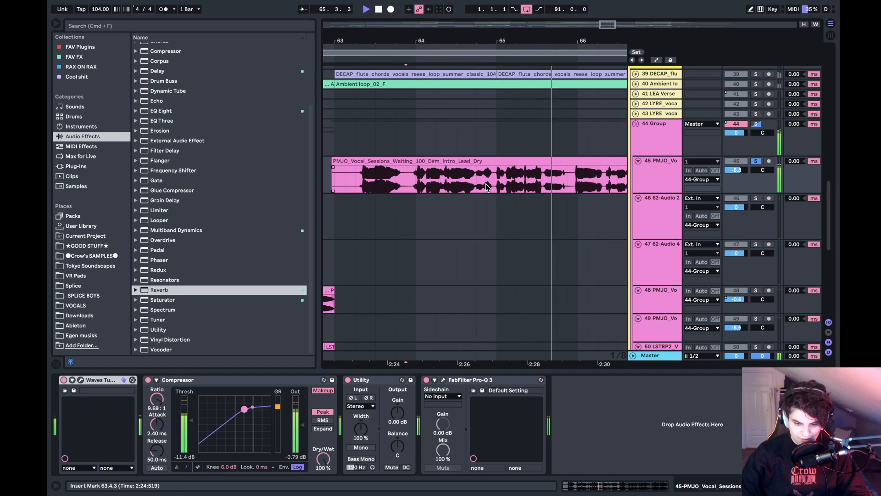
pyautogui.press('space')
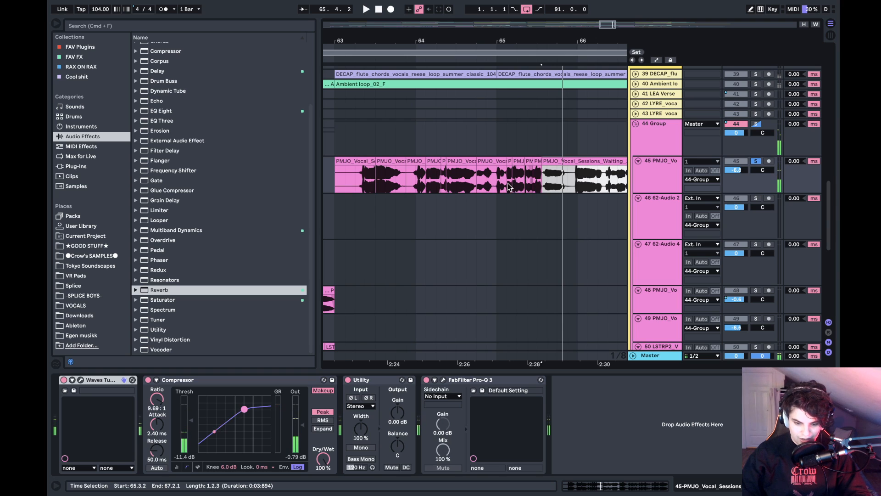
# - Undo the clip extension on track 45 and play the chopped lead vocal from 65.1
pyautogui.click(500, 184)
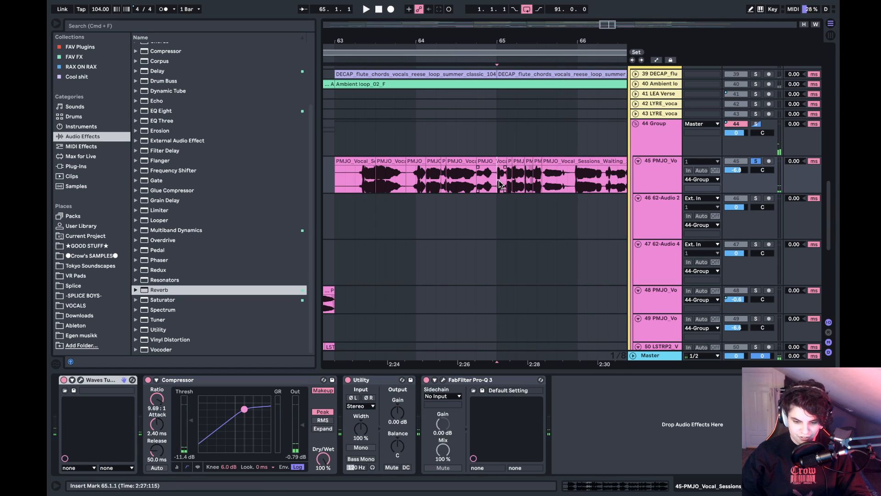
pyautogui.press('space')
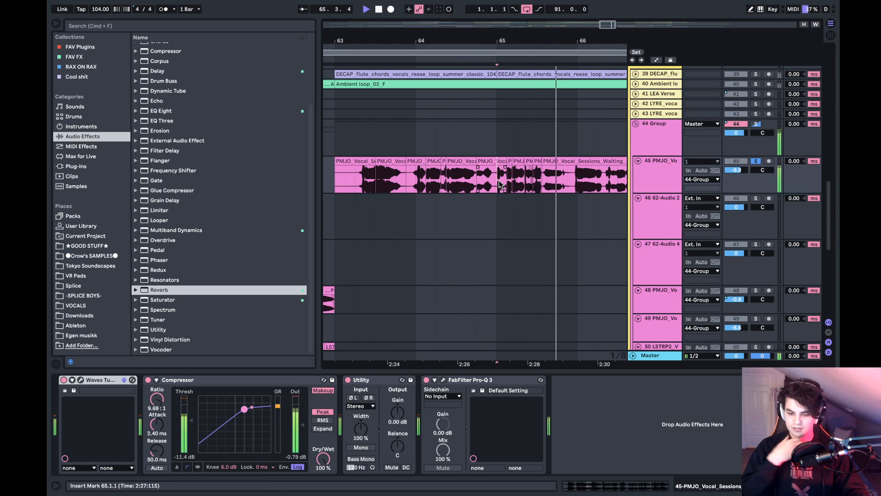
pyautogui.press('space')
pyautogui.press('super+z')
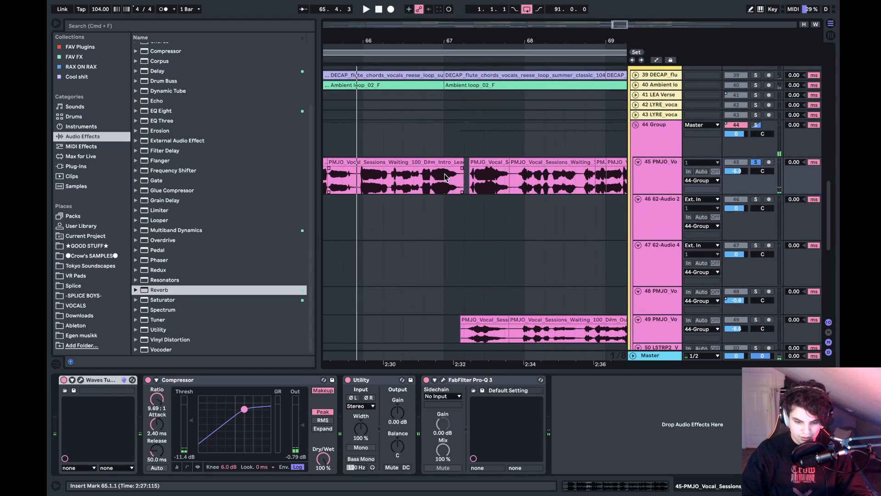
# - Play the lead on track 45 from 67.1, add the harmony on track 49 to the solo and replay both from 66.4
pyautogui.click(444, 177)
pyautogui.press('space')
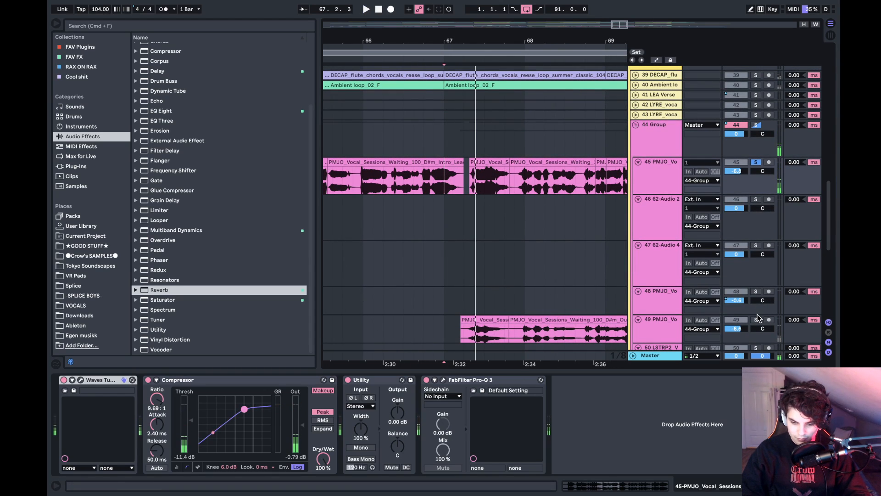
pyautogui.click(425, 184)
pyautogui.press('space')
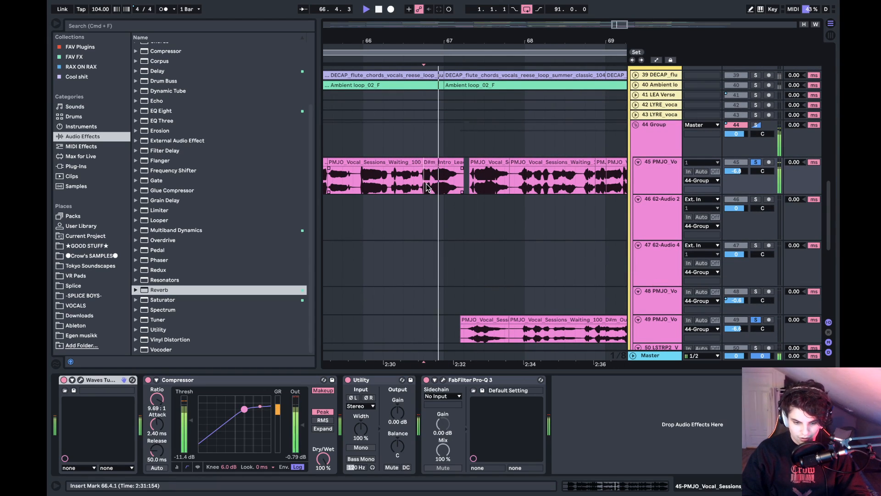
pyautogui.press('space')
pyautogui.click(461, 183)
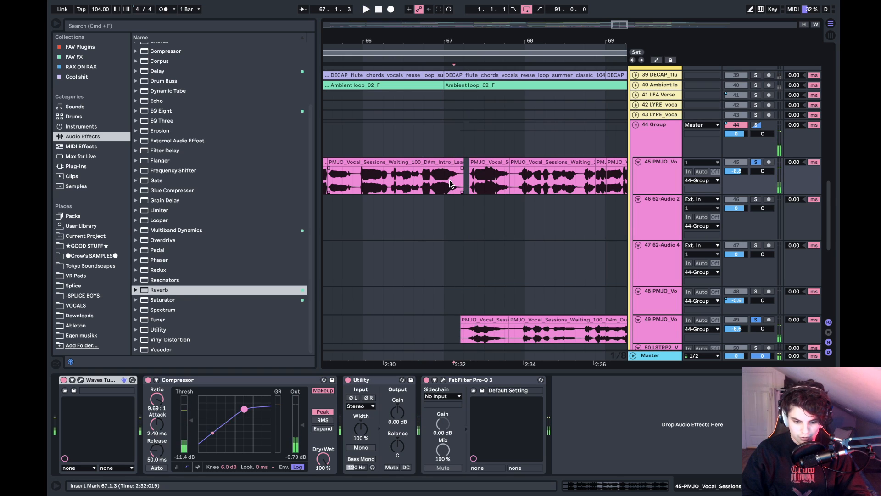
pyautogui.click(423, 184)
pyautogui.press('space')
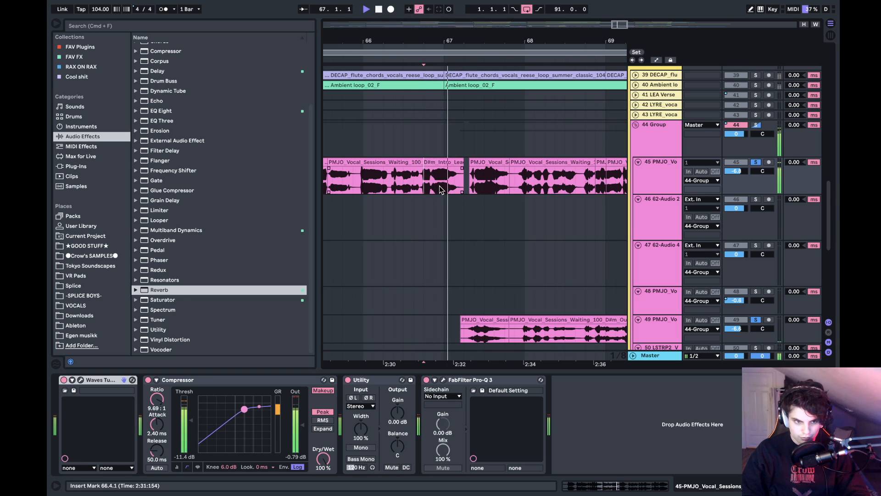
pyautogui.scroll(-3, 452, 185)
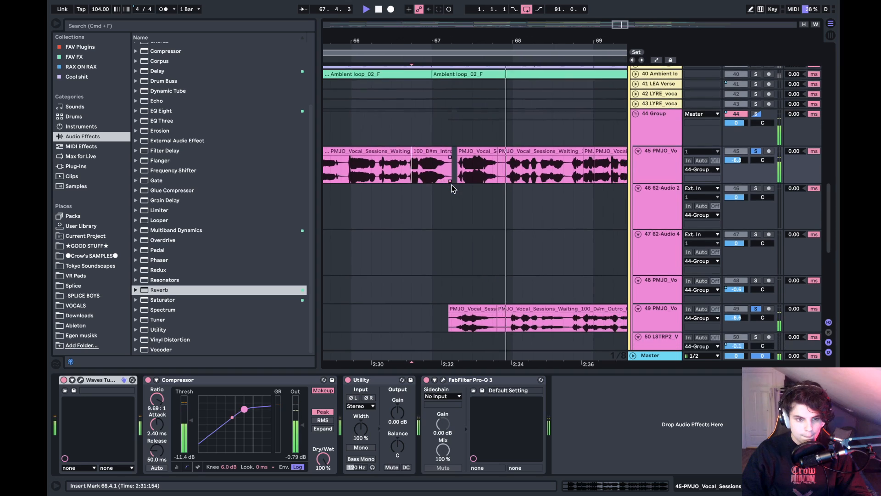
pyautogui.scroll(-2, 452, 186)
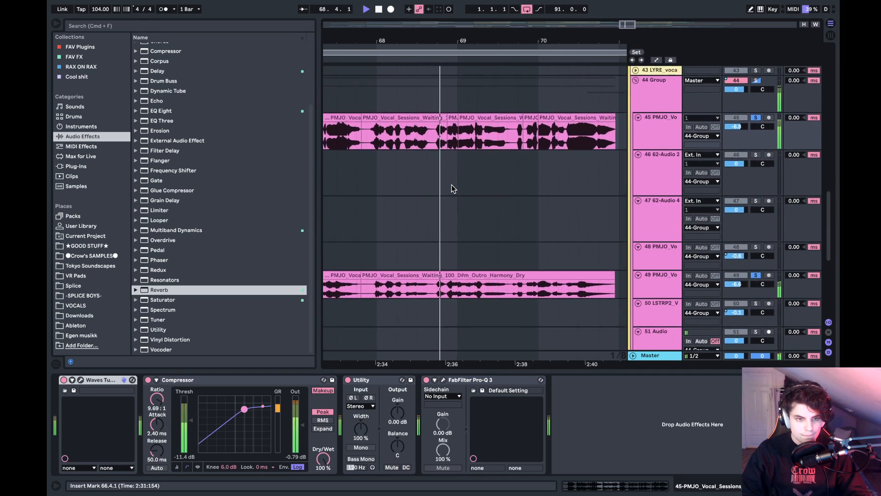
# - Take the lead and harmony out of solo, play the full mix past bar 71 and look over the drum tracks there
pyautogui.click(757, 122)
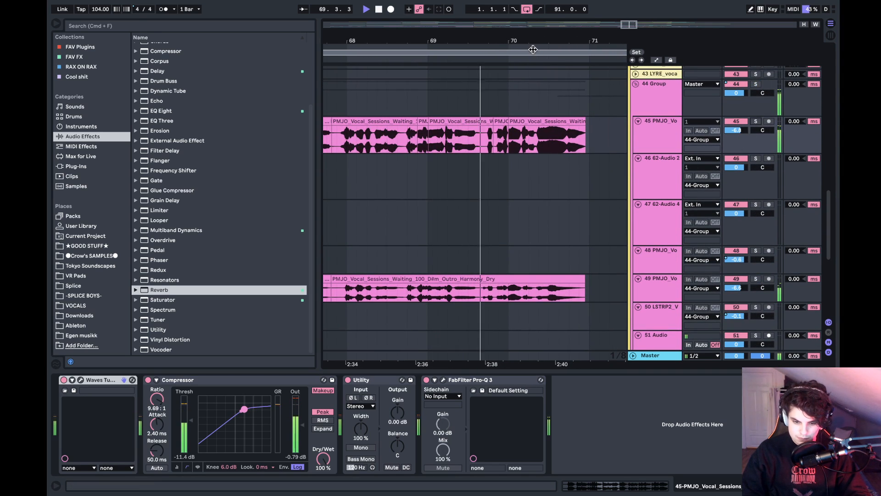
pyautogui.moveTo(547, 41); pyautogui.dragTo(413, 42)
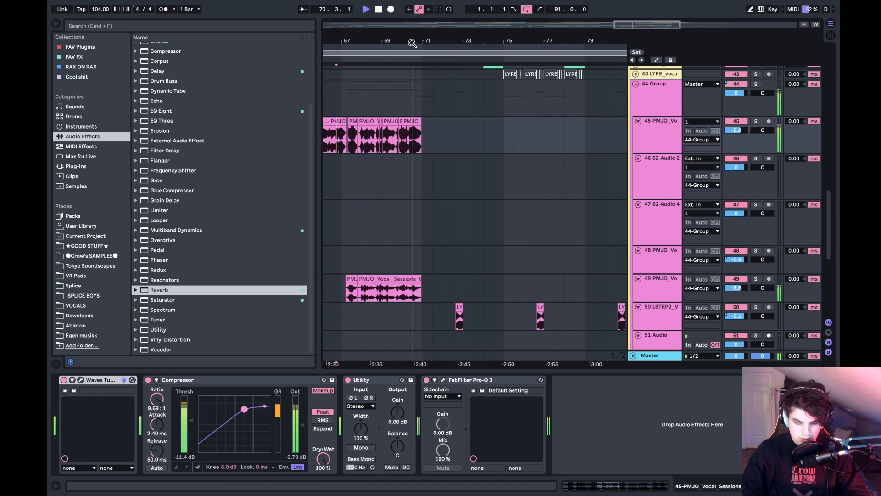
pyautogui.scroll(20, 431, 217)
pyautogui.scroll(-3, 431, 220)
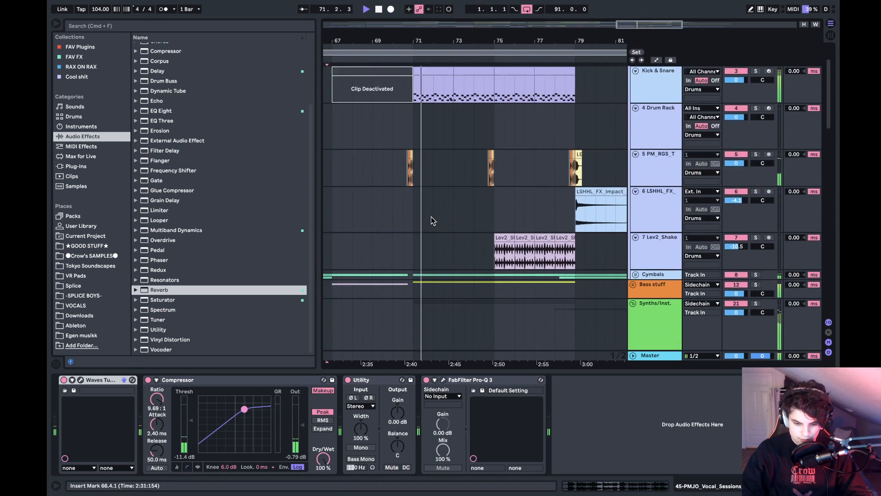
pyautogui.hscroll(-10, 431, 220)
pyautogui.hscroll(6, 431, 221)
pyautogui.scroll(3, 431, 220)
pyautogui.hscroll(-4, 431, 220)
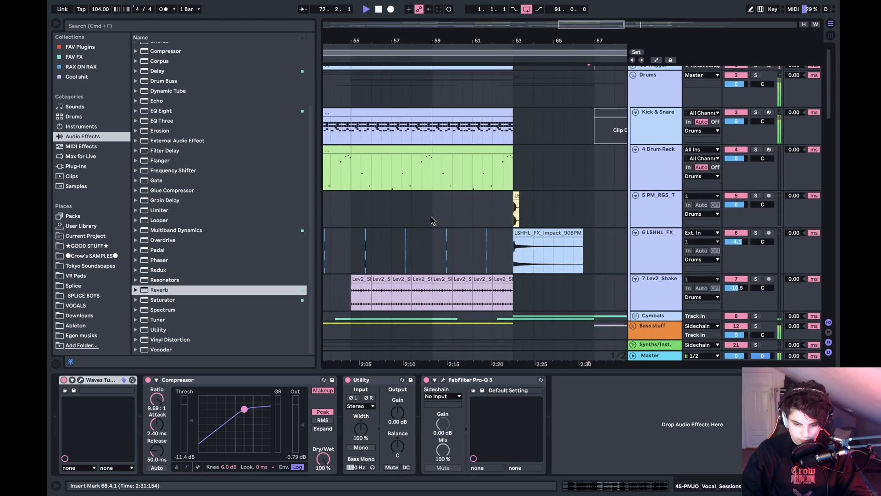
pyautogui.hscroll(15, 431, 220)
pyautogui.hscroll(-7, 431, 220)
pyautogui.scroll(-3, 431, 220)
pyautogui.press('space')
# - Solo the 7 Lev2_Shake track, play it from 75.1 and return it to the full mix
pyautogui.scroll(-3, 431, 217)
pyautogui.hscroll(-3, 431, 216)
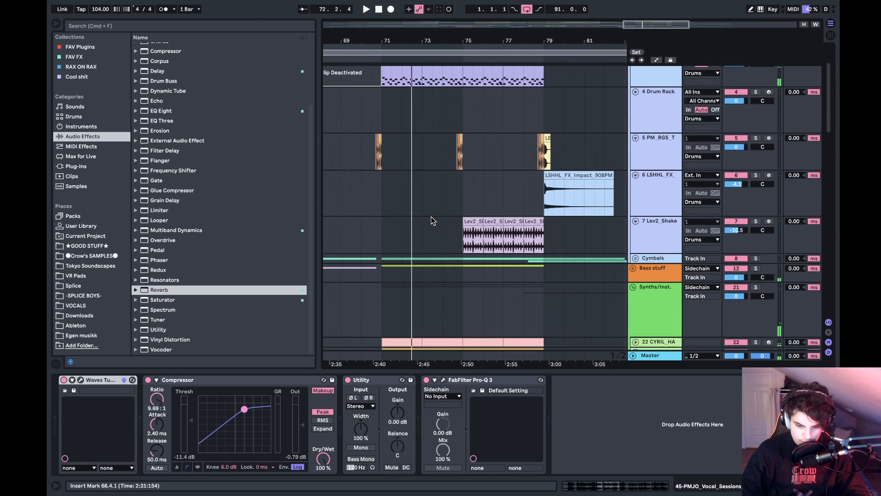
pyautogui.click(469, 234)
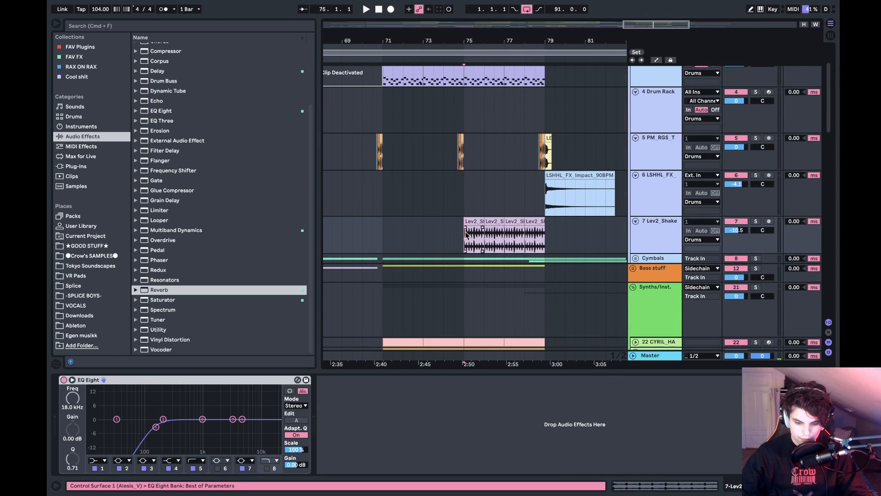
pyautogui.click(756, 222)
pyautogui.press('space')
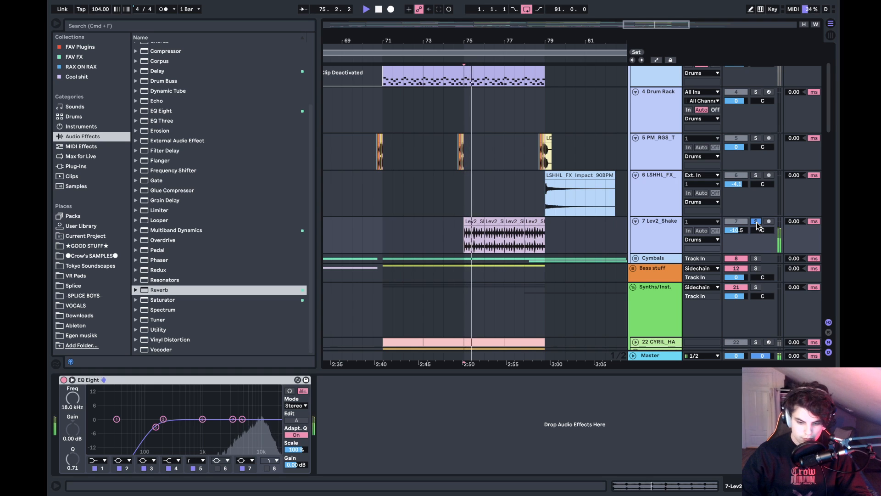
pyautogui.click(756, 222)
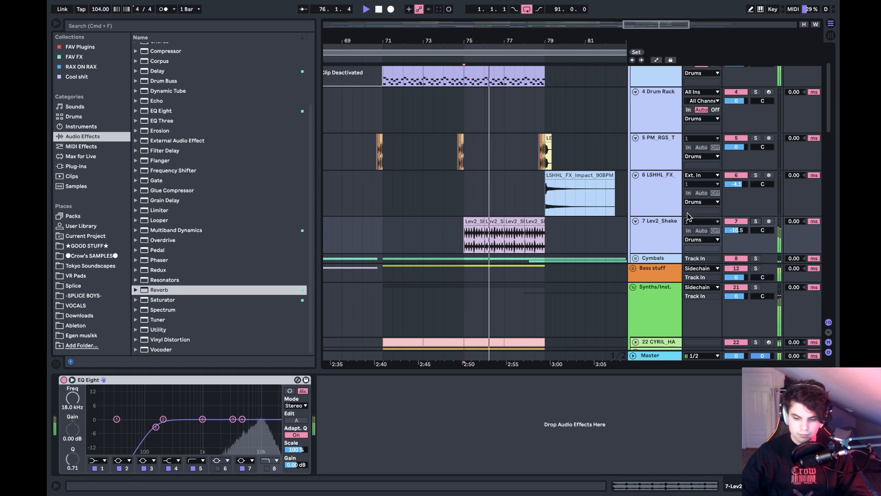
# - Play the full mix from 79.1 while looking over the vocal and sample tracks around bars 79 to 85
pyautogui.scroll(-10, 584, 173)
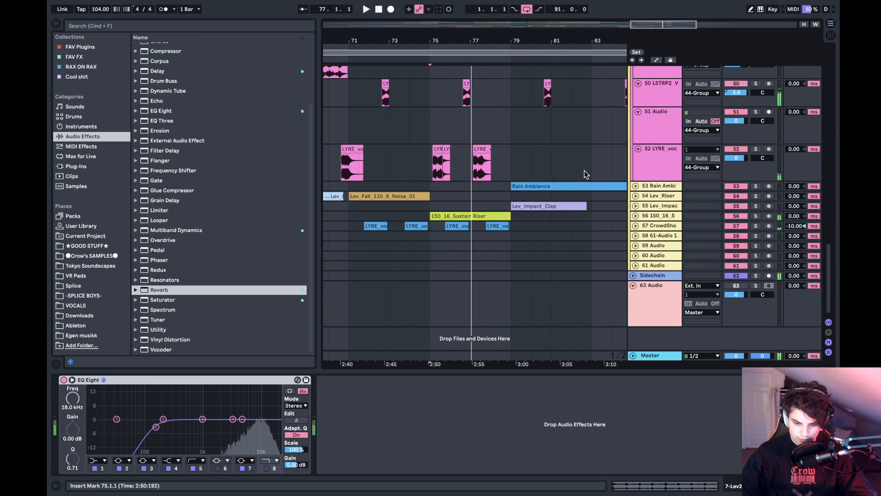
pyautogui.click(536, 216)
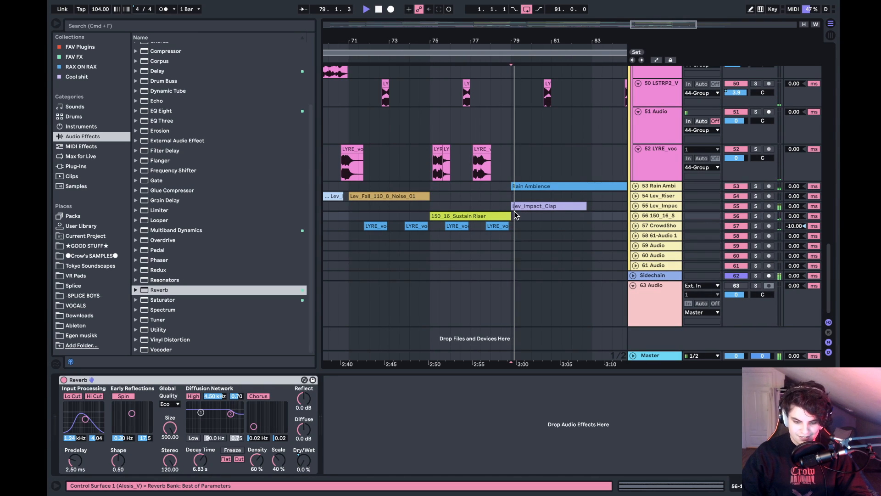
pyautogui.scroll(5, 536, 179)
pyautogui.scroll(-3, 536, 179)
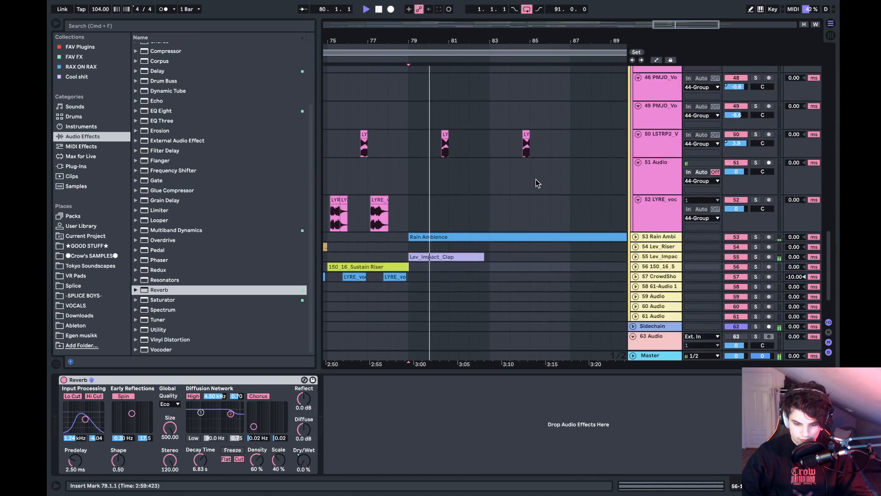
pyautogui.scroll(5, 535, 179)
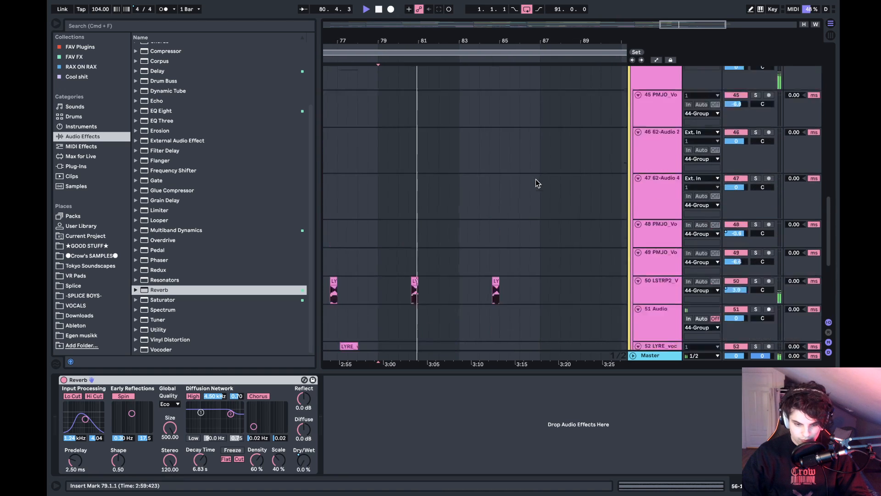
pyautogui.scroll(-1, 535, 179)
pyautogui.scroll(-3, 536, 179)
# - Unfold the 53 Rain Ambience track, solo it to audition the clip from 85.1, and take it out of solo
pyautogui.click(636, 234)
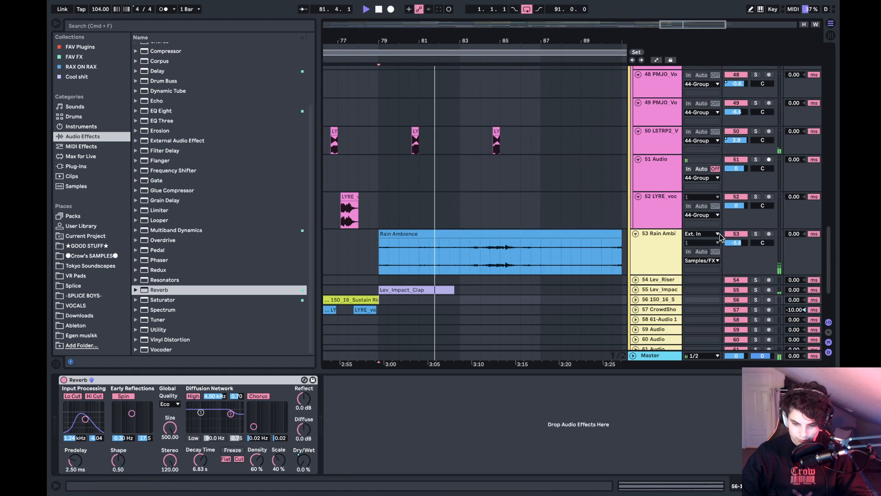
pyautogui.click(756, 234)
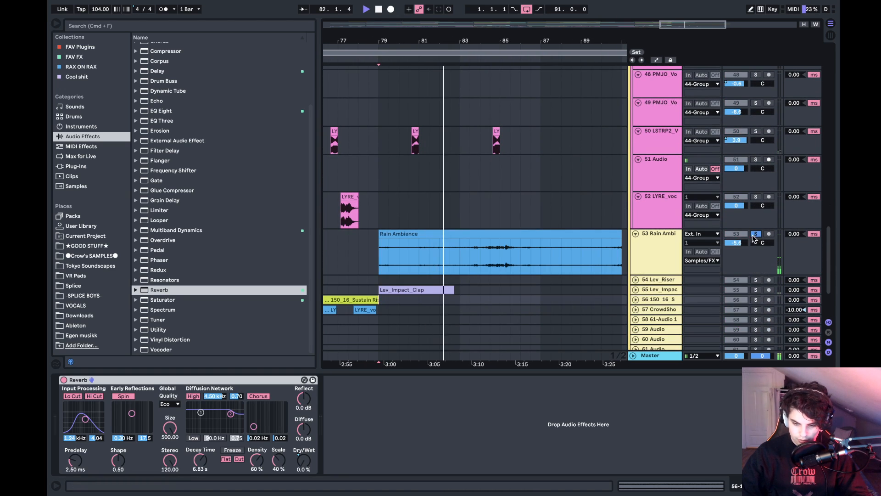
pyautogui.click(459, 264)
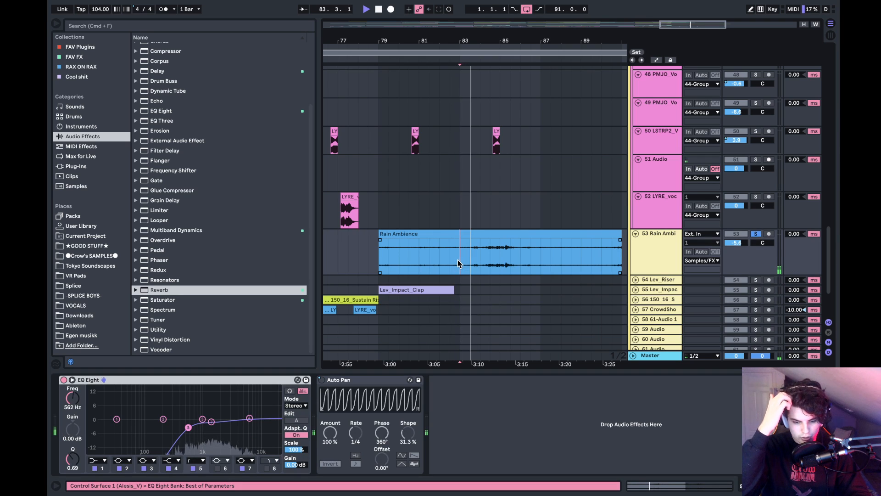
pyautogui.click(501, 264)
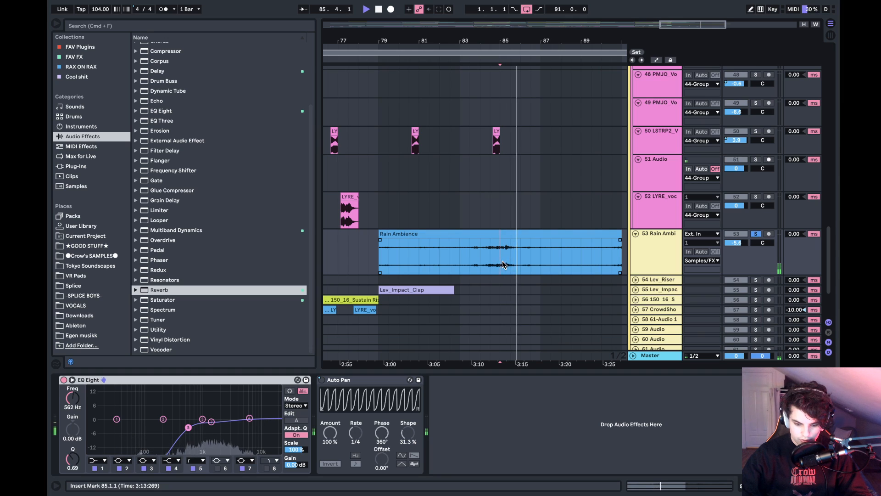
pyautogui.click(563, 268)
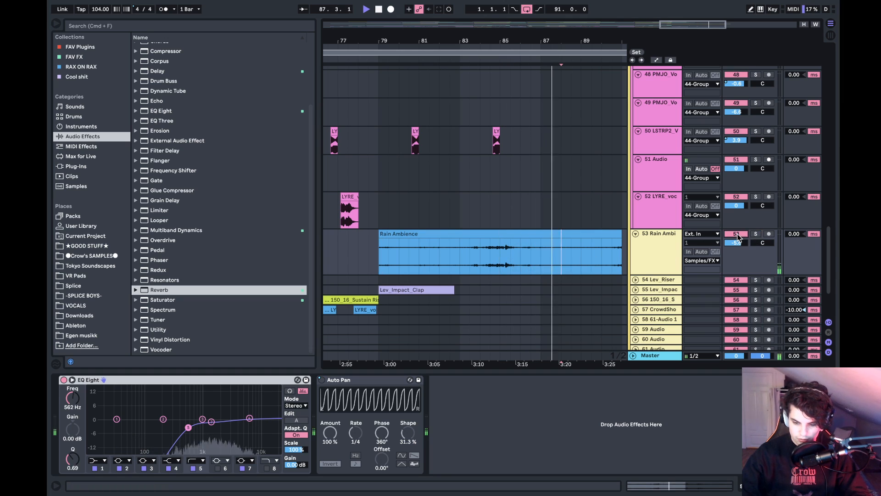
# - Stop playback, open the notes of the 26-Kontakt 3 clip and solo the 26 Kontakt track
pyautogui.scroll(5, 562, 177)
pyautogui.scroll(15, 560, 173)
pyautogui.hscroll(-2, 560, 173)
pyautogui.press('space')
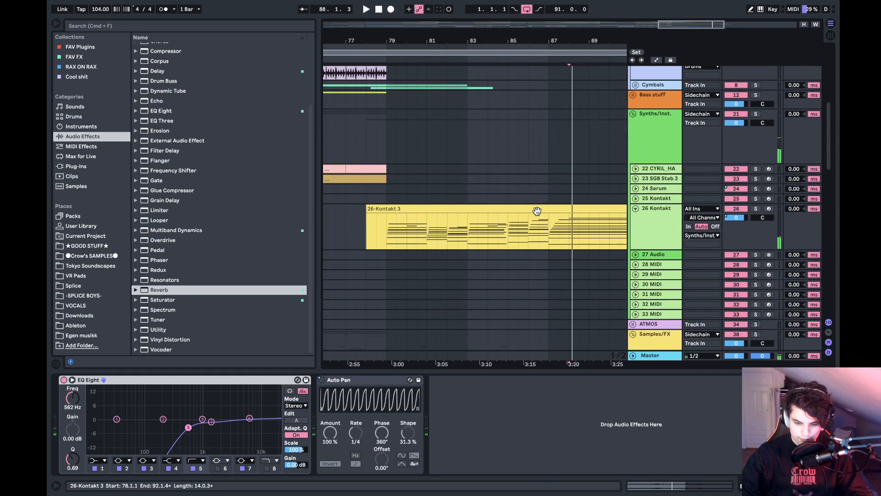
pyautogui.doubleClick(537, 210)
pyautogui.click(756, 162)
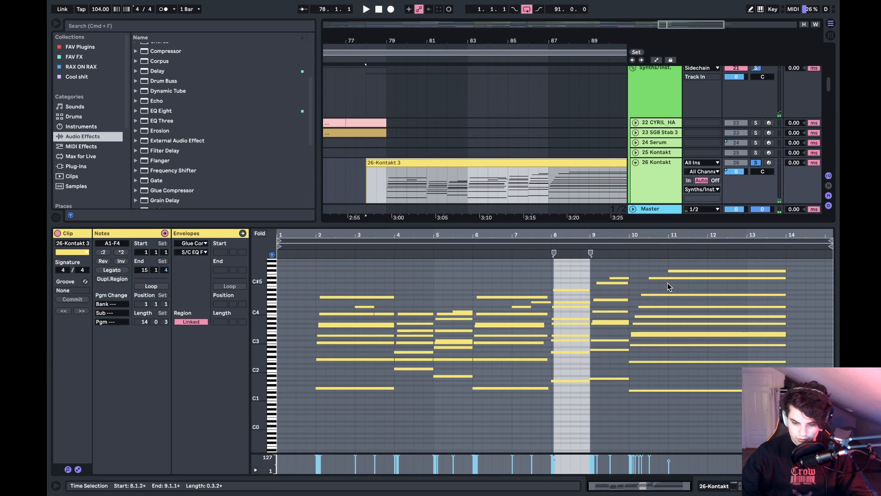
# - Remove the stray A5 note at 6.1.1 in the 26-Kontakt 3 clip and play the soloed chords through bar 87
pyautogui.scroll(3, 668, 283)
pyautogui.click(478, 277)
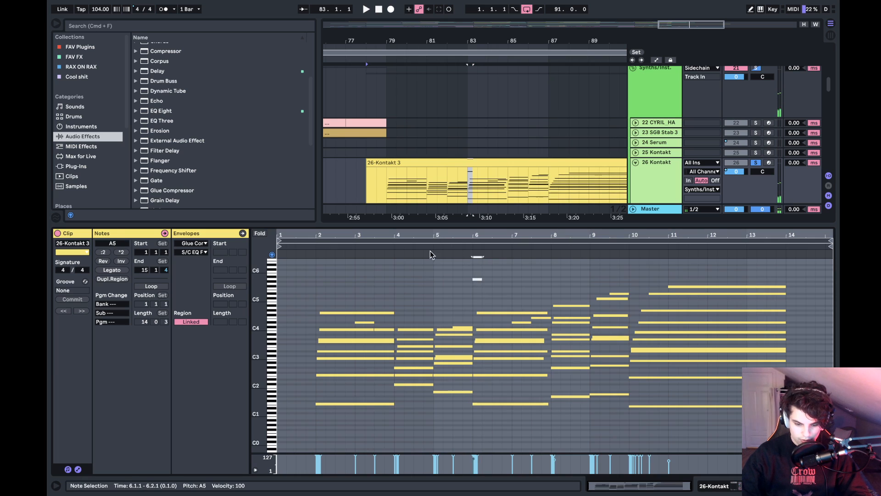
pyautogui.press('Delete')
pyautogui.press('space')
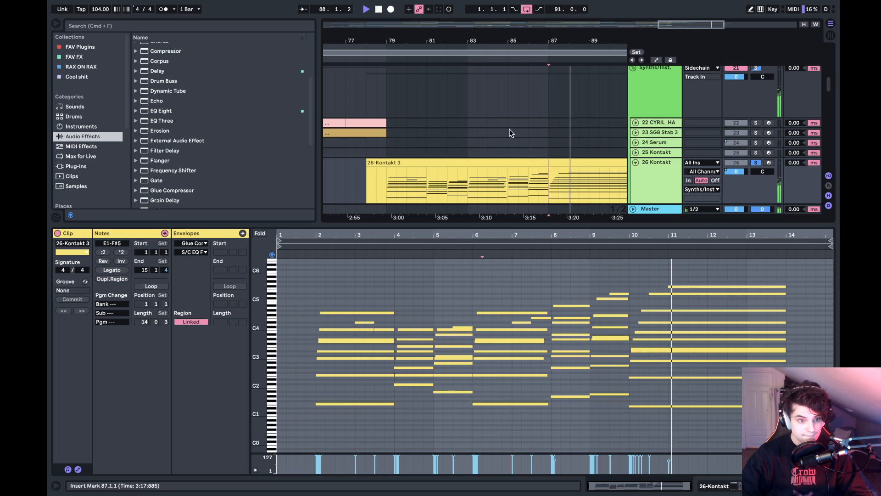
# - Close the clip's notes, solo the 24 Serum track, play it from 3.1.1, unfold the track and stop playback
pyautogui.hotkey('shift', 'Tab')
pyautogui.moveTo(504, 35); pyautogui.dragTo(503, 20)
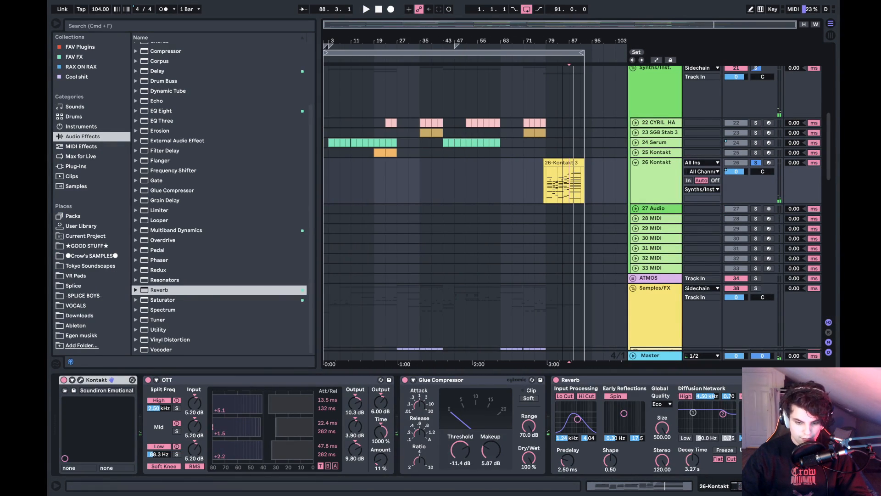
pyautogui.click(330, 177)
pyautogui.click(757, 136)
pyautogui.press('space')
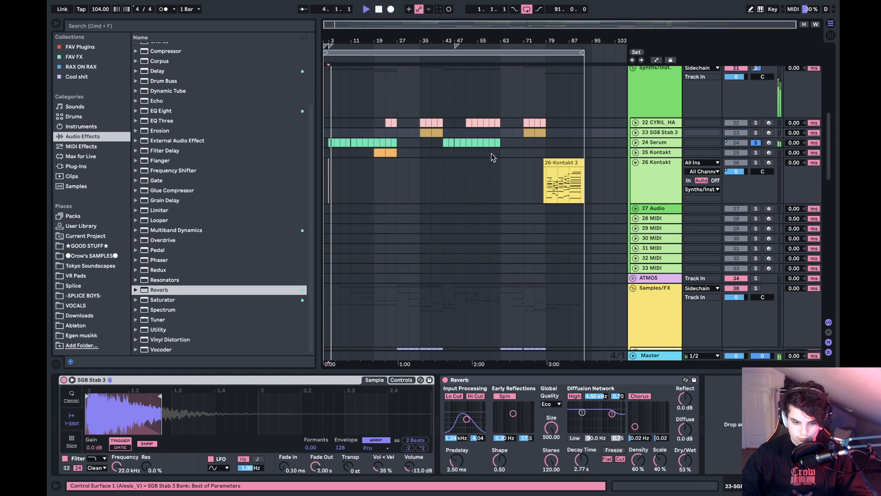
pyautogui.click(636, 142)
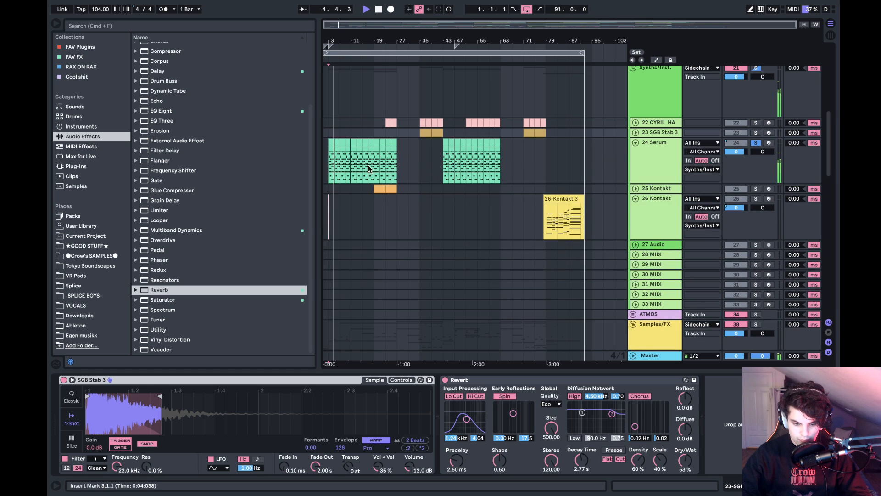
pyautogui.moveTo(332, 39); pyautogui.dragTo(324, 39)
pyautogui.press('space')
# - Solo the 39 DECAP flute track, play its loop from 27.1.1, unfold the track and stop playback
pyautogui.hscroll(3, 519, 115)
pyautogui.scroll(3, 520, 115)
pyautogui.scroll(-5, 519, 115)
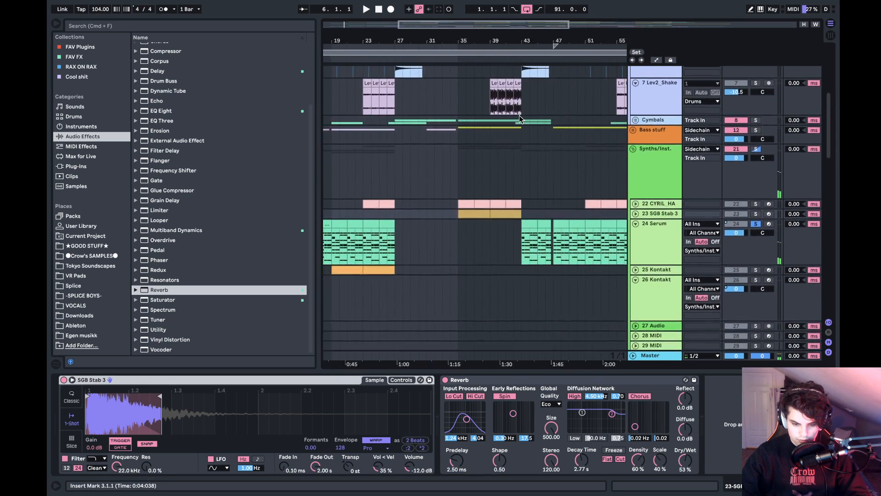
pyautogui.scroll(-5, 629, 188)
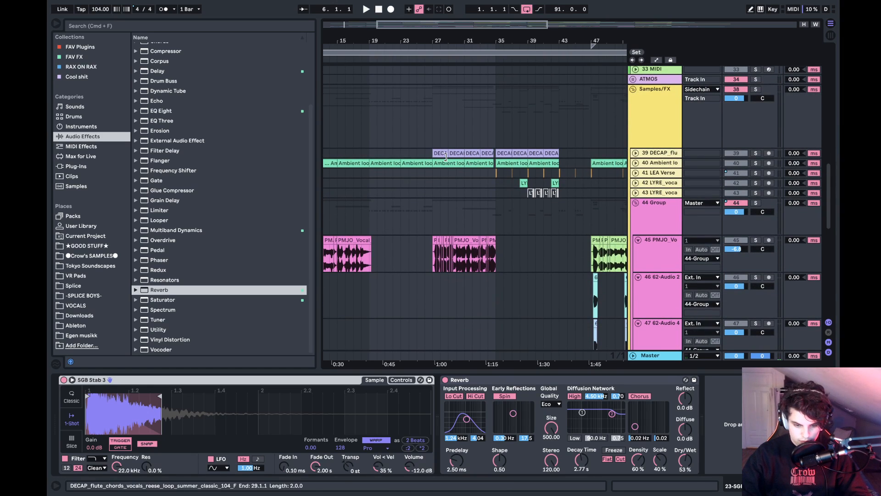
pyautogui.click(636, 157)
pyautogui.click(756, 153)
pyautogui.press('space')
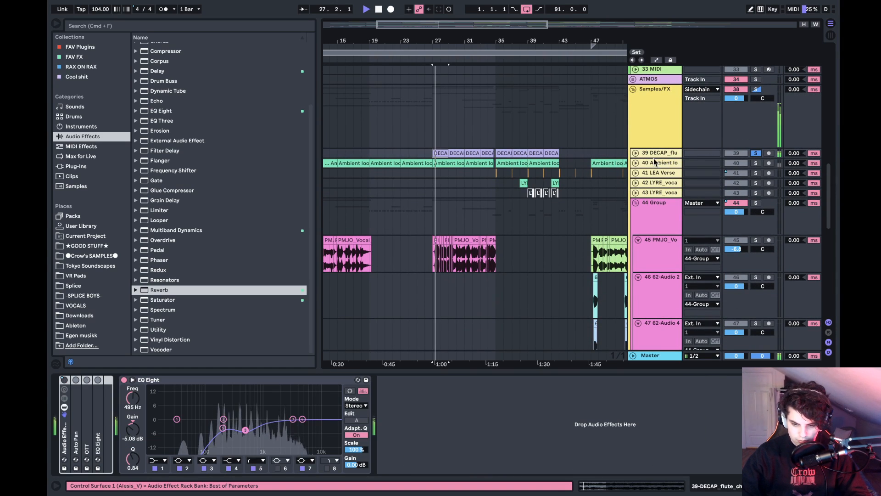
pyautogui.click(636, 153)
pyautogui.press('space')
# - Look over the tracks around bar 27 and replay the soloed DECAP flute loop from 27.1.1
pyautogui.hscroll(-2, 530, 147)
pyautogui.scroll(5, 531, 147)
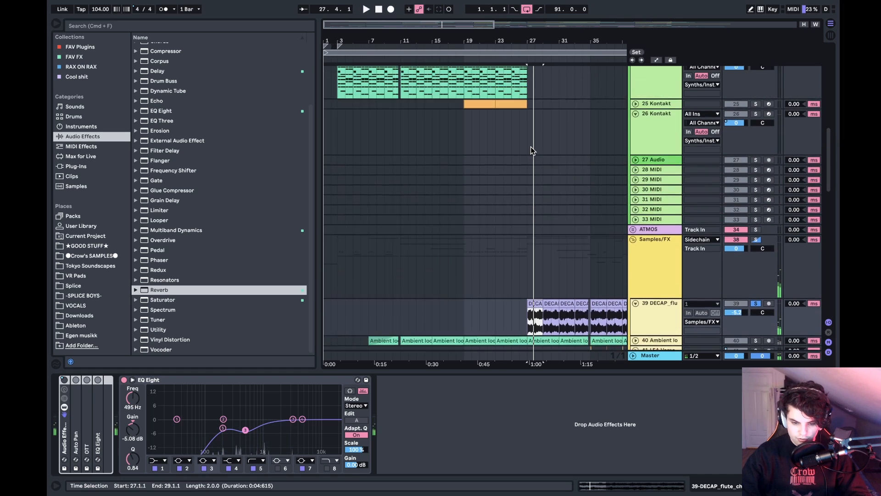
pyautogui.scroll(-3, 531, 147)
pyautogui.press('space')
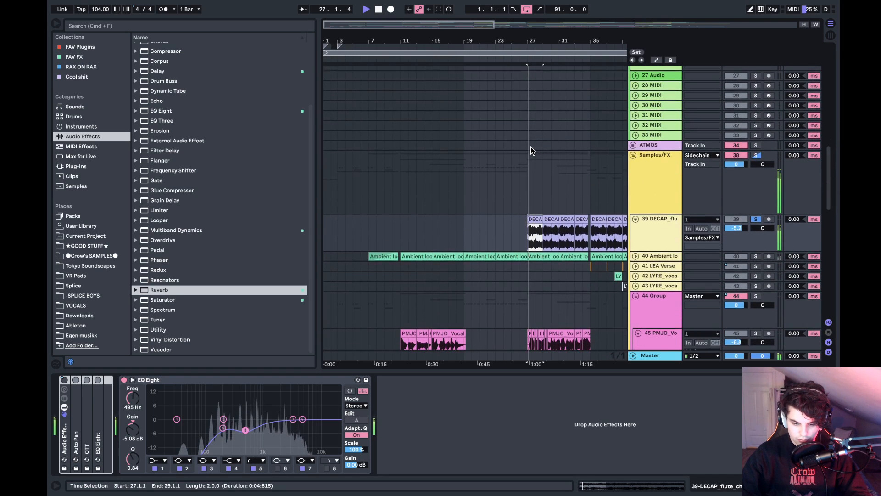
# - Solo the 24 Serum track instead, play its clip from 25.1.1 up to bar 27 and stop
pyautogui.scroll(2, 531, 147)
pyautogui.scroll(15, 531, 147)
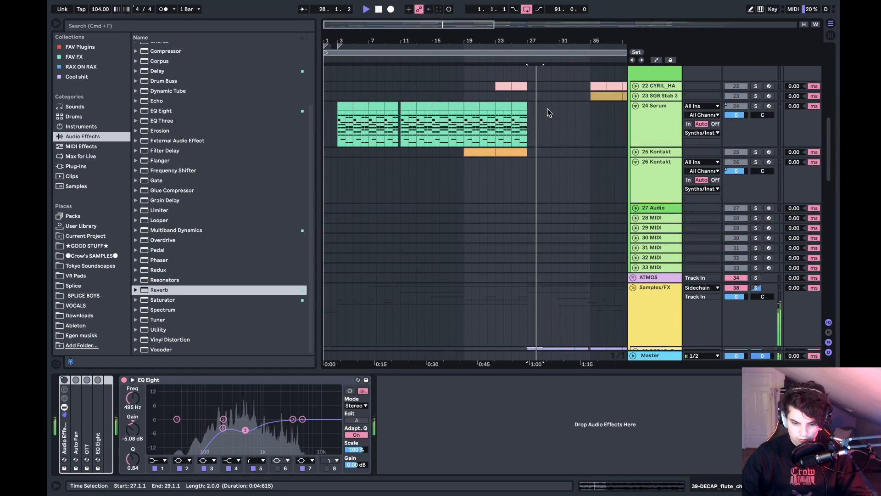
pyautogui.click(747, 120)
pyautogui.click(755, 107)
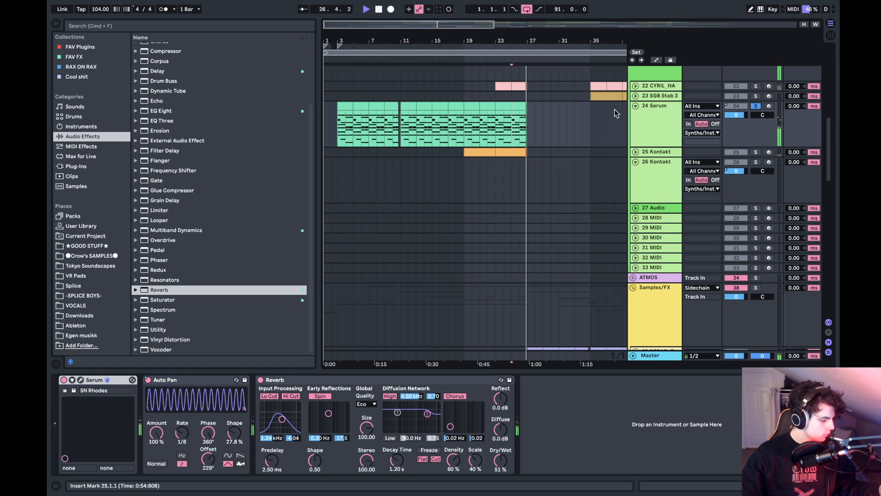
pyautogui.press('space')
# - Solo the 22 CYRIL_HA track, play it from 23.1.1 and unfold it to show its notes
pyautogui.scroll(3, 615, 110)
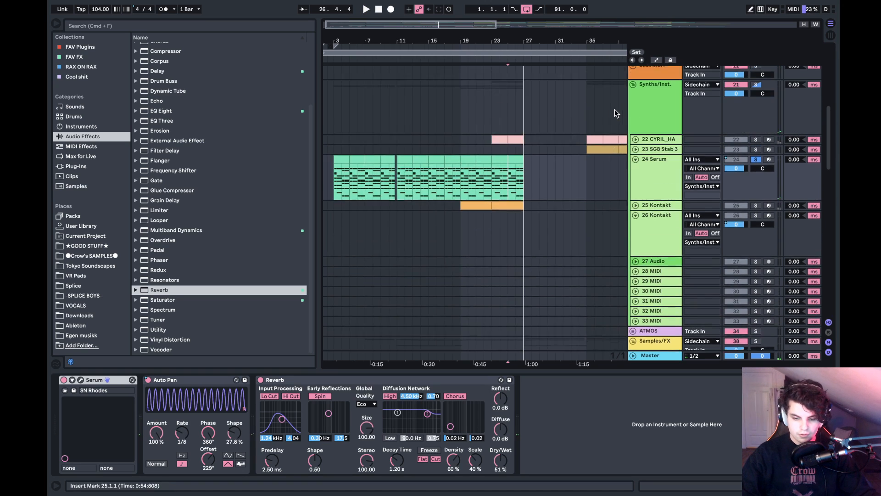
pyautogui.click(496, 139)
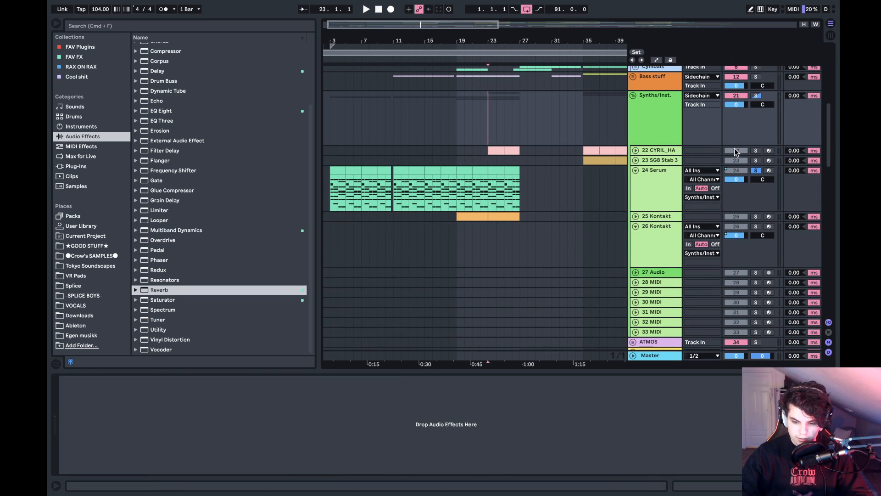
pyautogui.click(756, 151)
pyautogui.press('space')
pyautogui.click(636, 150)
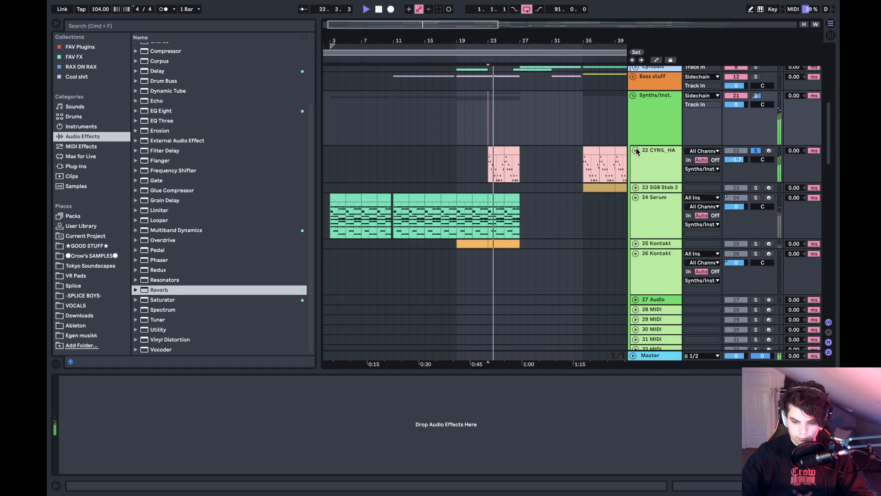
# - Start opening another document, go to the Ableton folder and collapse the Still Waiting and FINISHED folders
pyautogui.moveTo(200, 5)
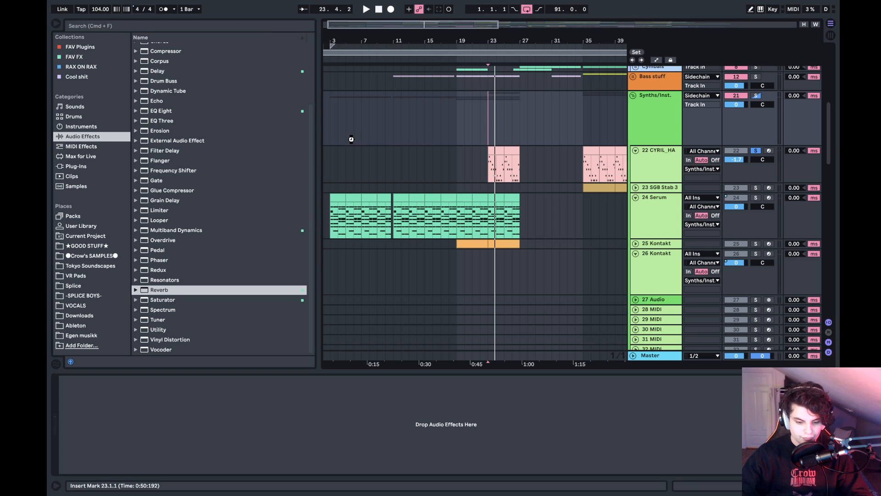
pyautogui.click(416, 98)
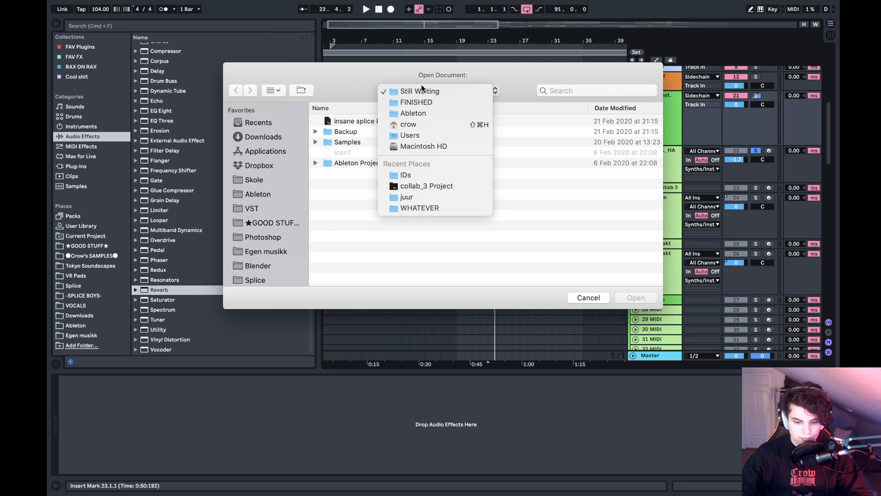
pyautogui.click(419, 115)
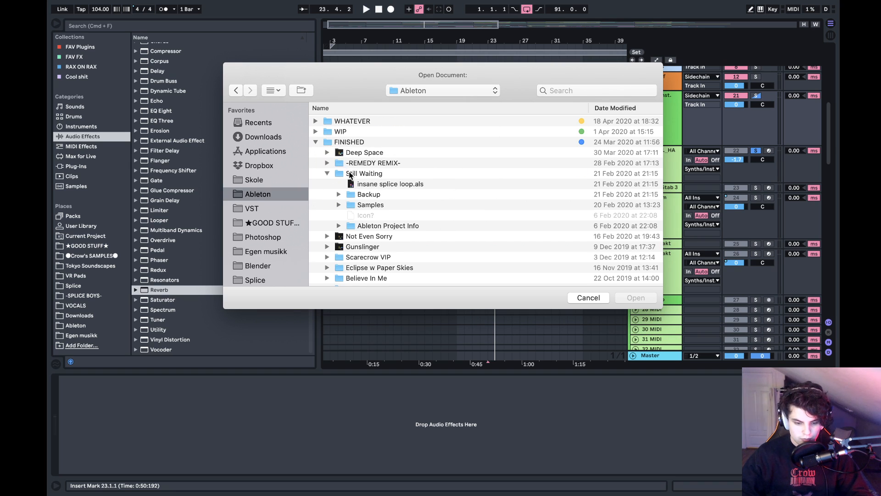
pyautogui.click(350, 174)
pyautogui.press('Left')
pyautogui.press('Left')
pyautogui.press('Left')
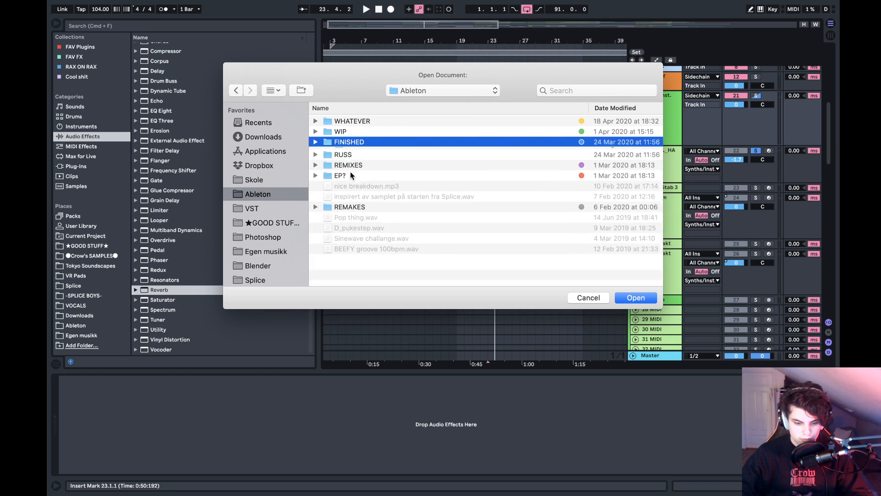
# - Open Gunslinger squal.als from the Not Even Sorry folder in FINISHED, discarding the changes to insane splice loop and dismissing the plug-in warning
pyautogui.press('Right')
pyautogui.press('Down')
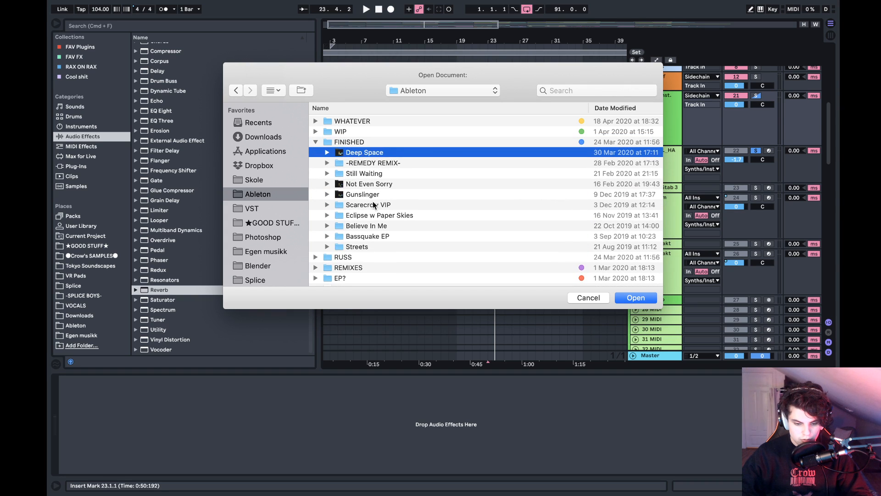
pyautogui.press('Down')
pyautogui.press('Down')
pyautogui.press('Down')
pyautogui.press('Right')
pyautogui.press('Down')
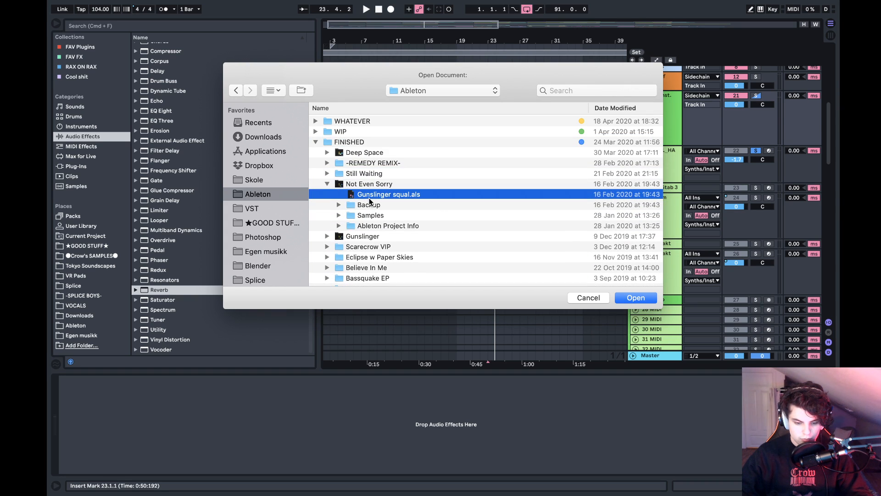
pyautogui.press('Return')
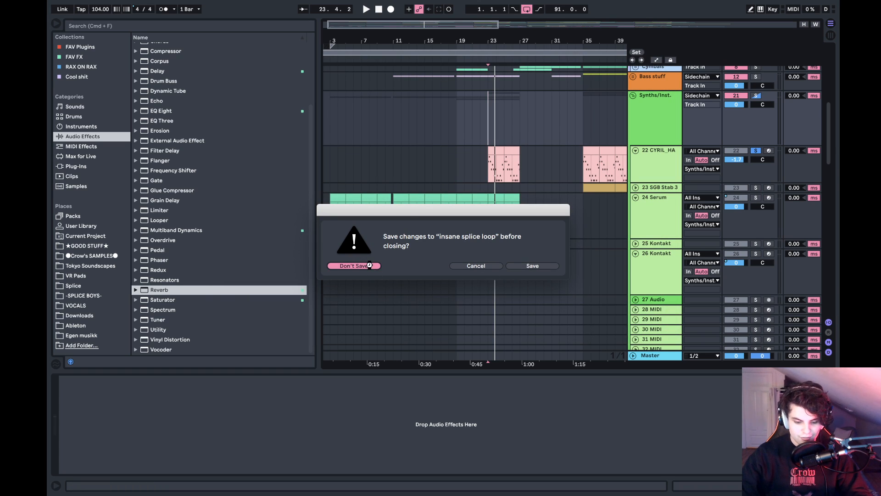
pyautogui.press('Return')
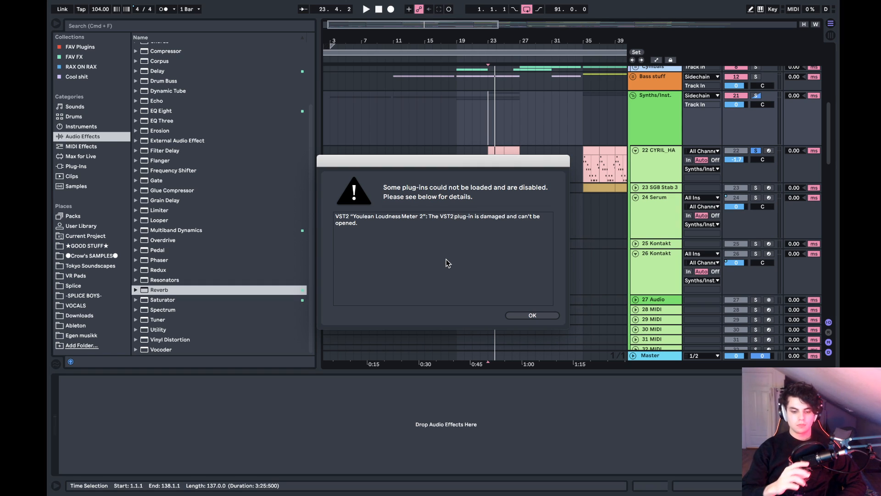
pyautogui.click(533, 316)
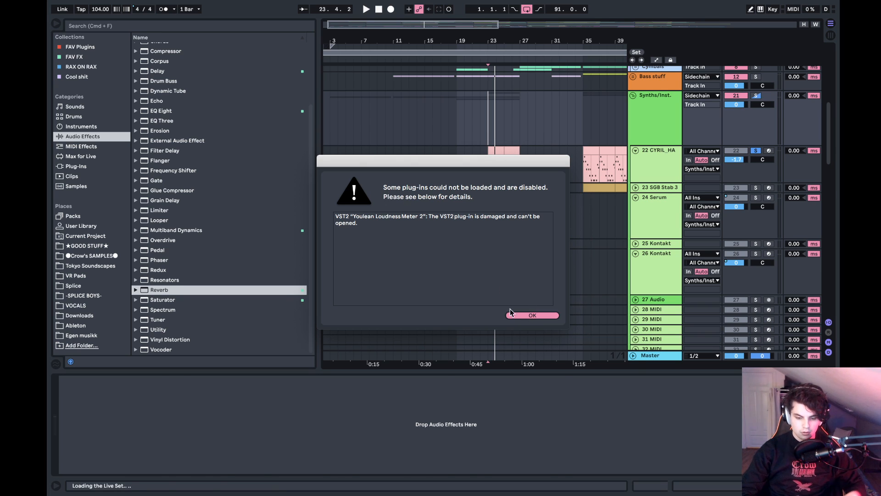
# - Look through the favourite and installed plug-ins and select Youlean Loudness Meter 2
pyautogui.click(100, 48)
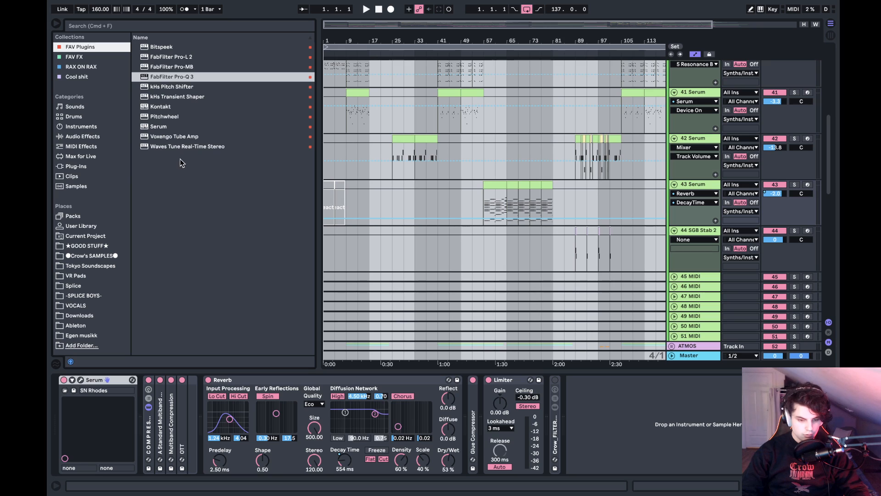
pyautogui.click(77, 166)
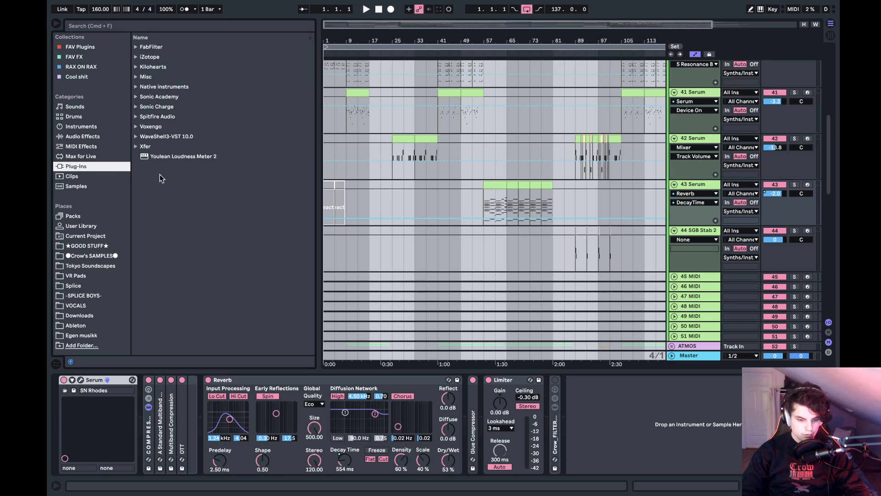
pyautogui.click(175, 156)
pyautogui.click(689, 464)
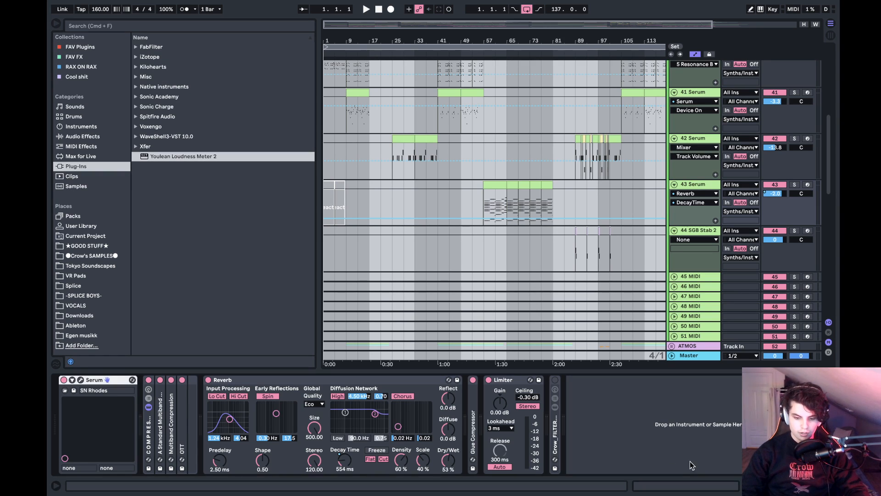
pyautogui.click(687, 436)
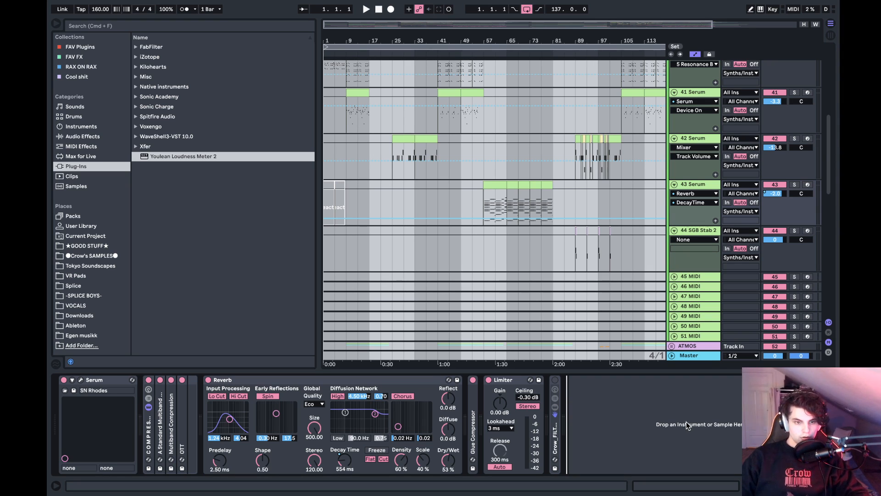
# - Move the insert mark to 1.1.1 and fold the Synths/Inst. and Samples/FX groups
pyautogui.scroll(5, 461, 170)
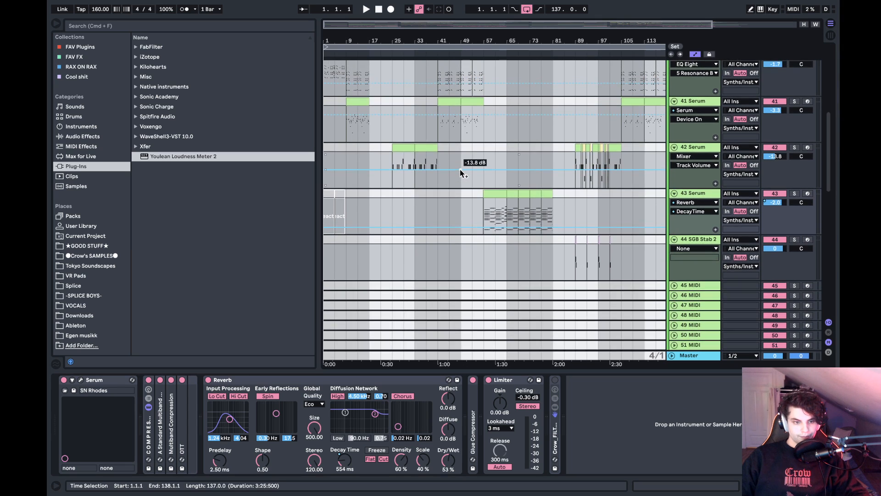
pyautogui.scroll(5, 461, 170)
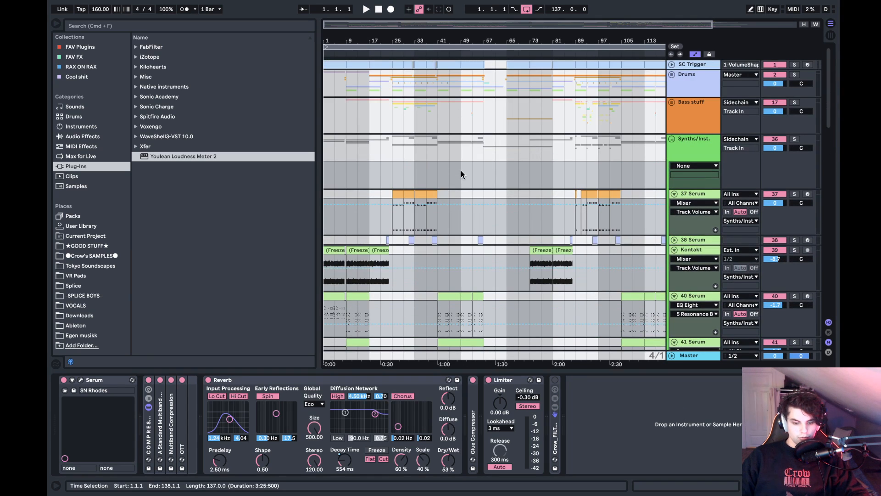
pyautogui.click(460, 170)
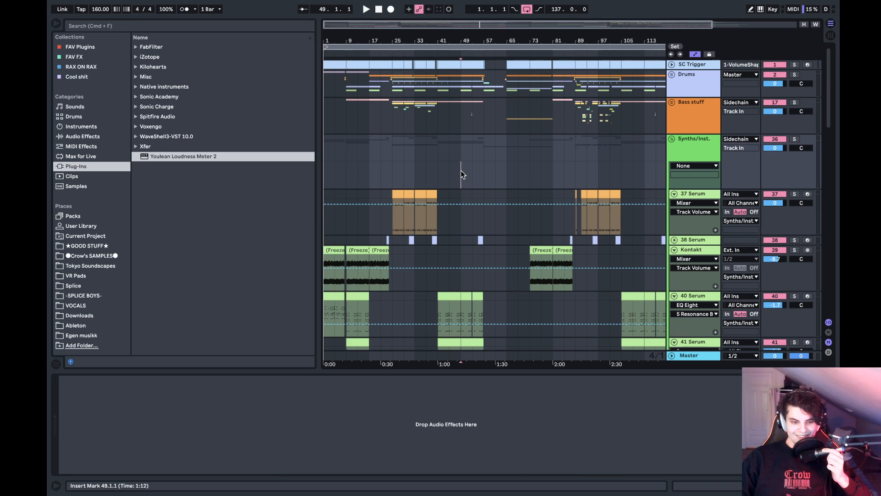
pyautogui.click(329, 163)
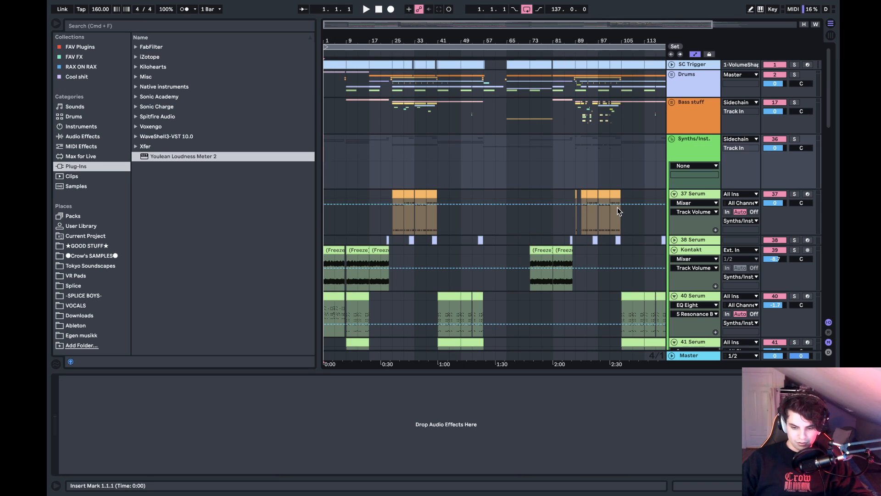
pyautogui.click(671, 139)
pyautogui.click(672, 177)
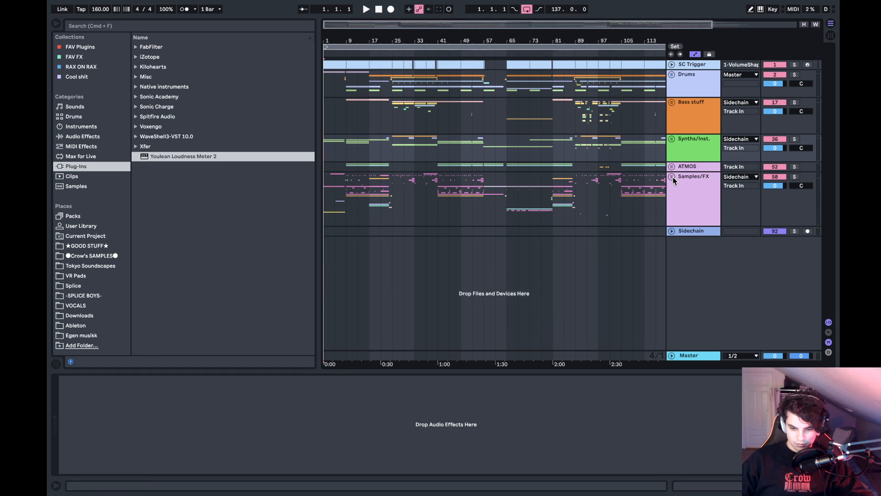
# - Play the Gunslinger squal arrangement from the beginning up to bar 13 and stop playback
pyautogui.press('space')
pyautogui.click(359, 137)
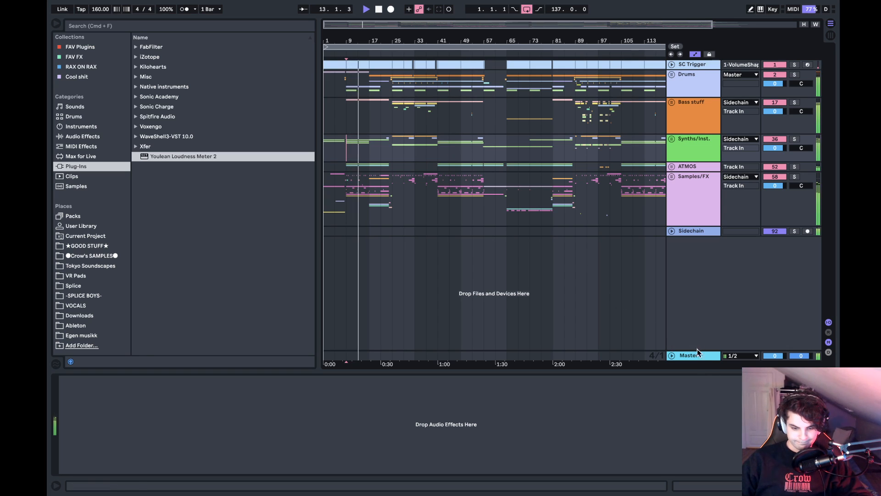
pyautogui.press('space')
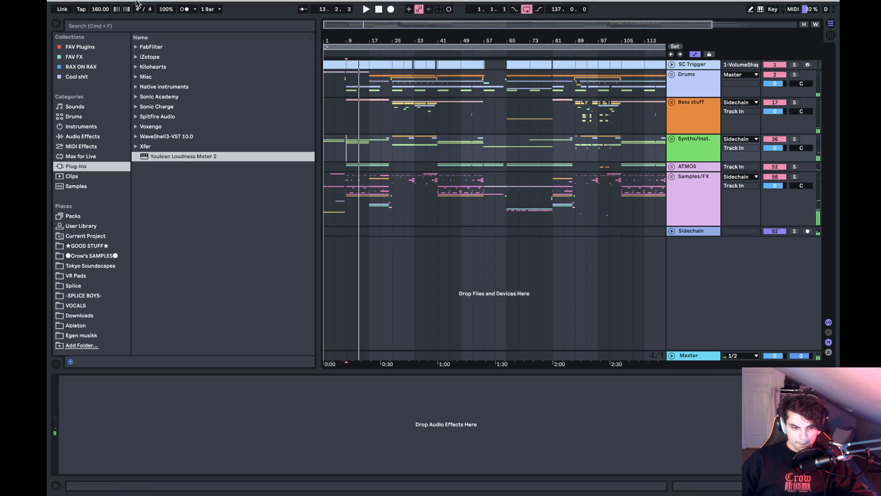
# - Start a new set from the default template without saving the changes to Gunslinger squal
pyautogui.click(100, 4)
pyautogui.click(271, 299)
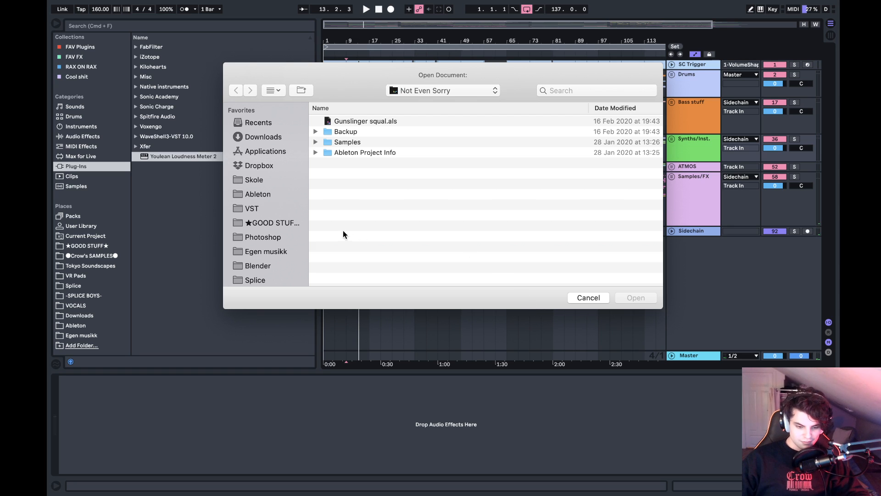
pyautogui.scroll(-5, 303, 225)
pyautogui.click(571, 297)
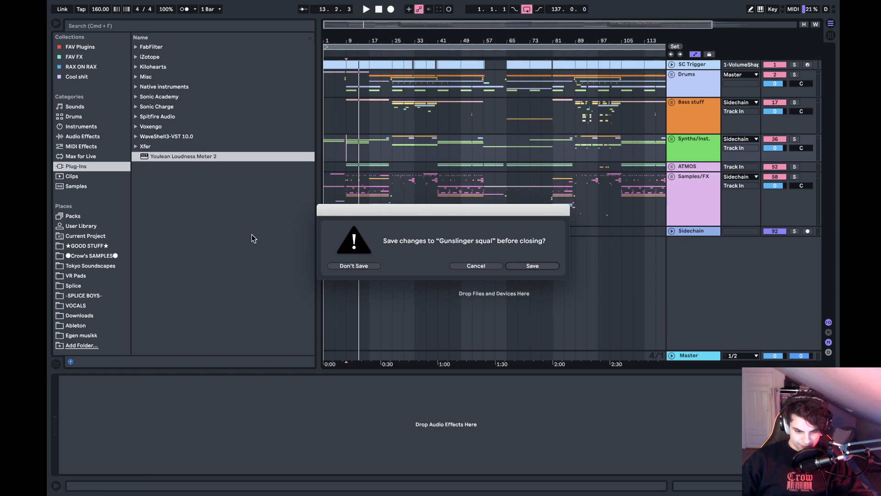
pyautogui.click(341, 264)
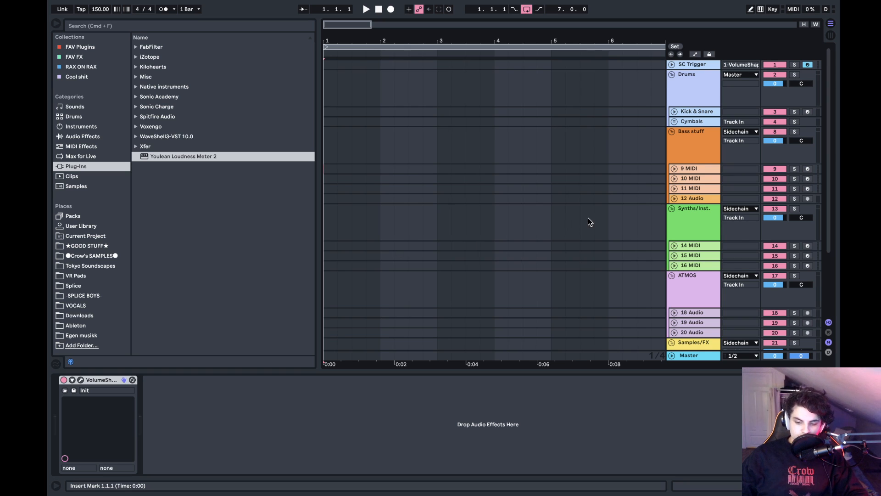
# - Unfold the 9 MIDI track in the Bass stuff group and load Serum from the favourite plug-ins onto it
pyautogui.click(687, 169)
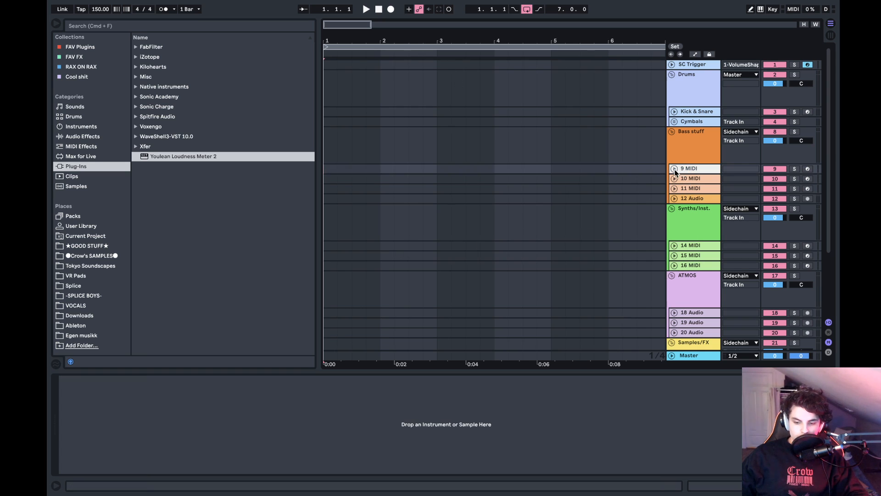
pyautogui.click(674, 169)
pyautogui.click(92, 49)
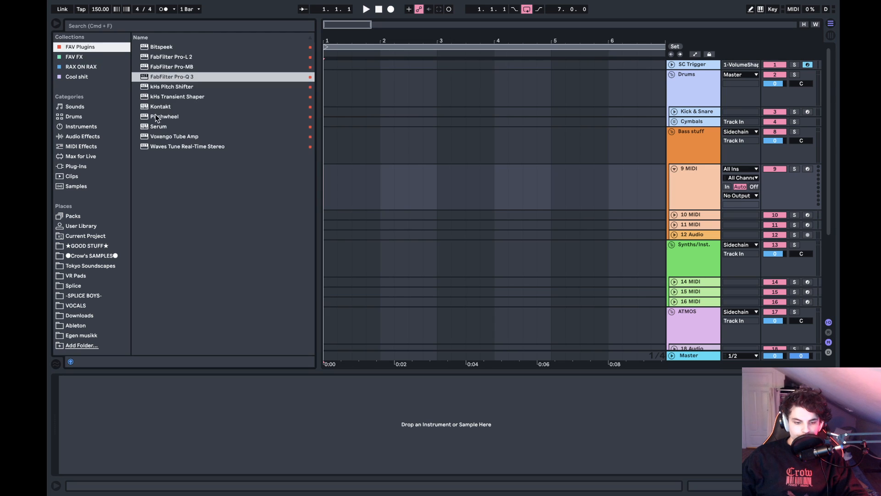
pyautogui.click(149, 127)
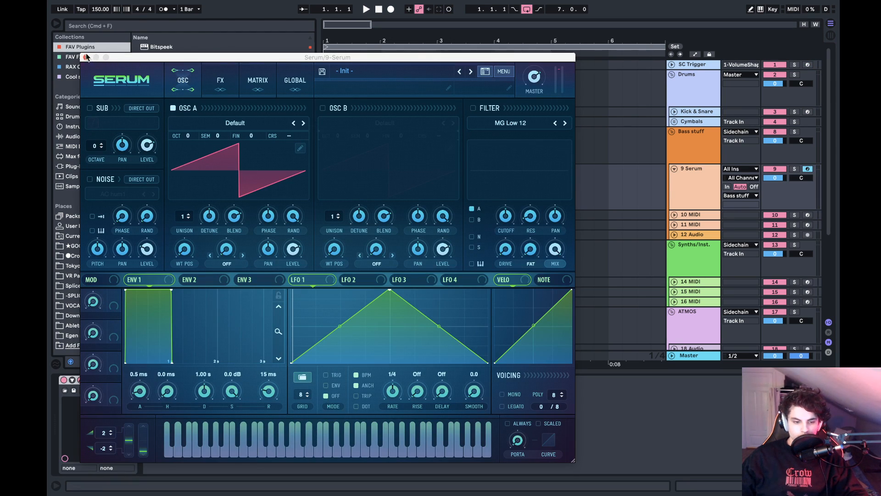
# - Switch Serum's skin to Default and close the plug-in window
pyautogui.moveTo(107, 57); pyautogui.dragTo(276, 48)
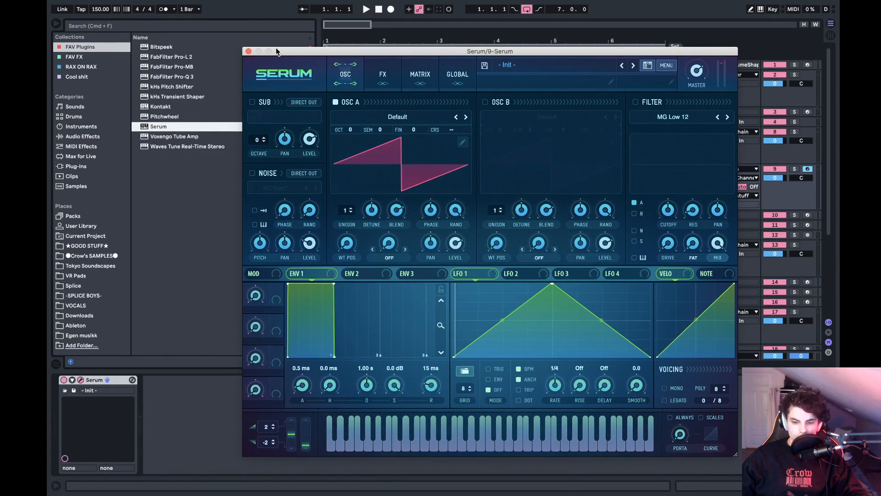
pyautogui.click(254, 76)
pyautogui.moveTo(337, 90)
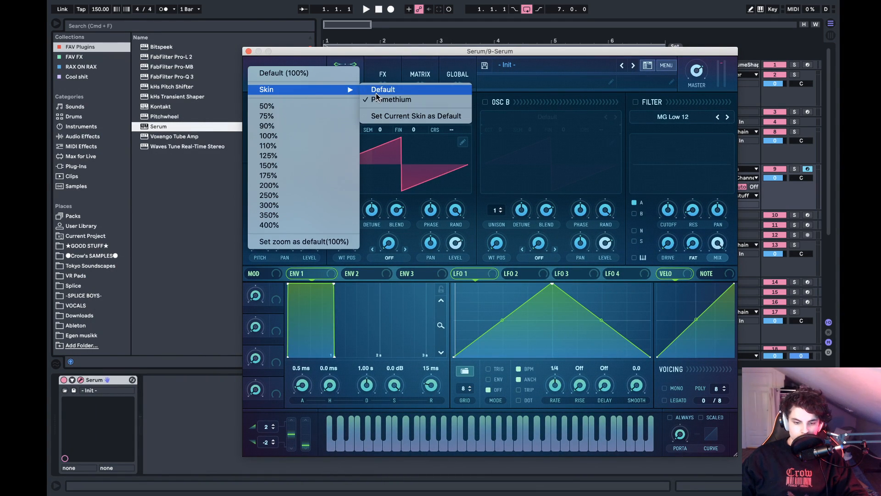
pyautogui.click(376, 92)
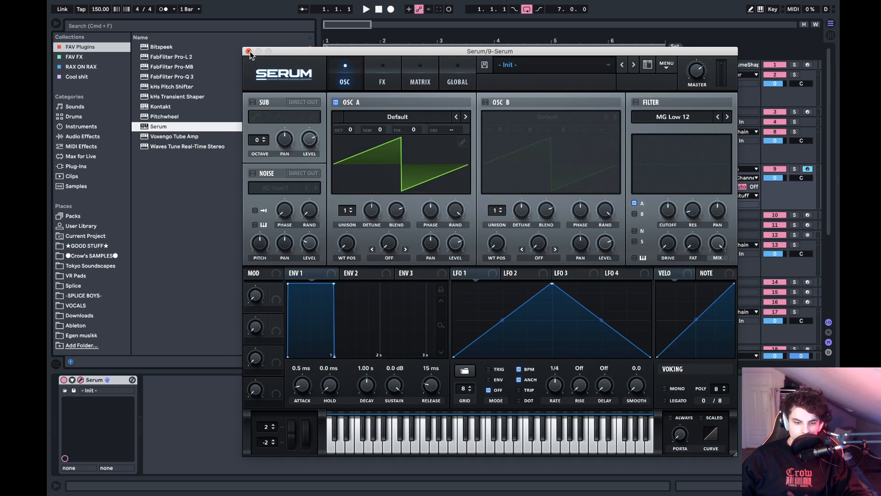
pyautogui.click(248, 51)
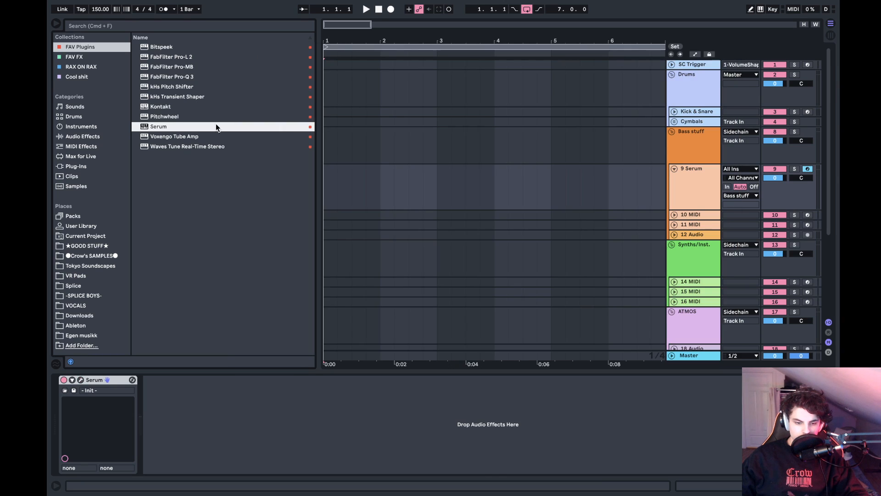
# - Add Nasko_MEAT RACK.adg from the RAX ON RAX collection after Serum and close all the plug-in windows it opens
pyautogui.click(92, 137)
pyautogui.click(93, 68)
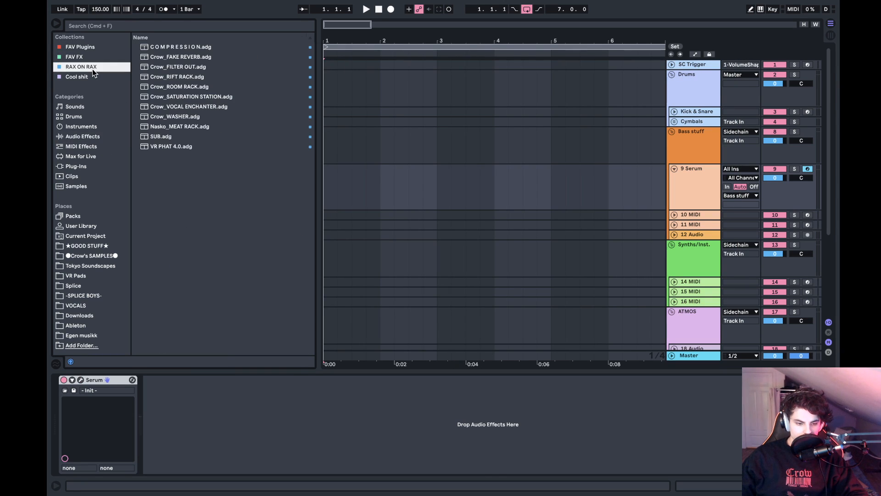
pyautogui.click(169, 128)
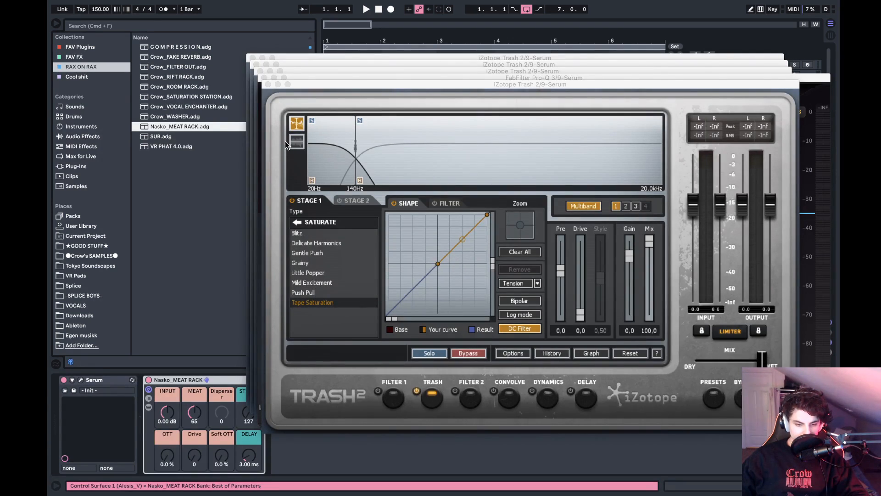
pyautogui.click(268, 84)
pyautogui.click(266, 78)
pyautogui.click(262, 72)
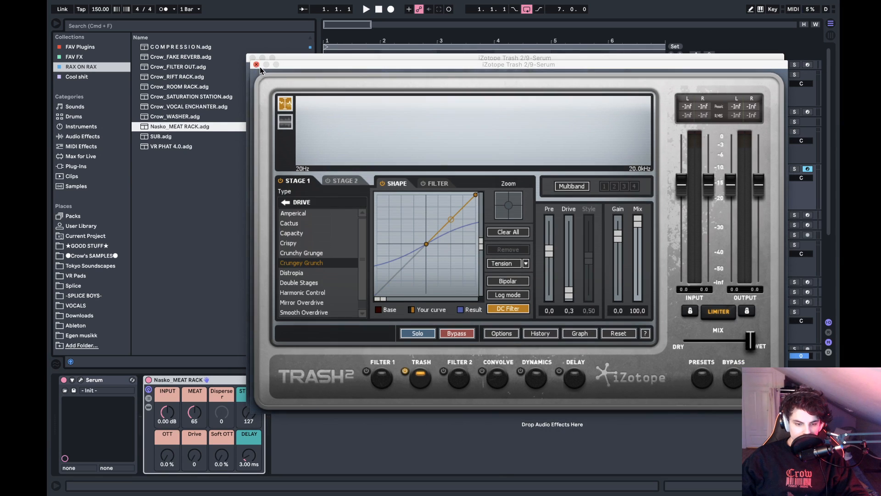
pyautogui.click(258, 65)
pyautogui.click(252, 58)
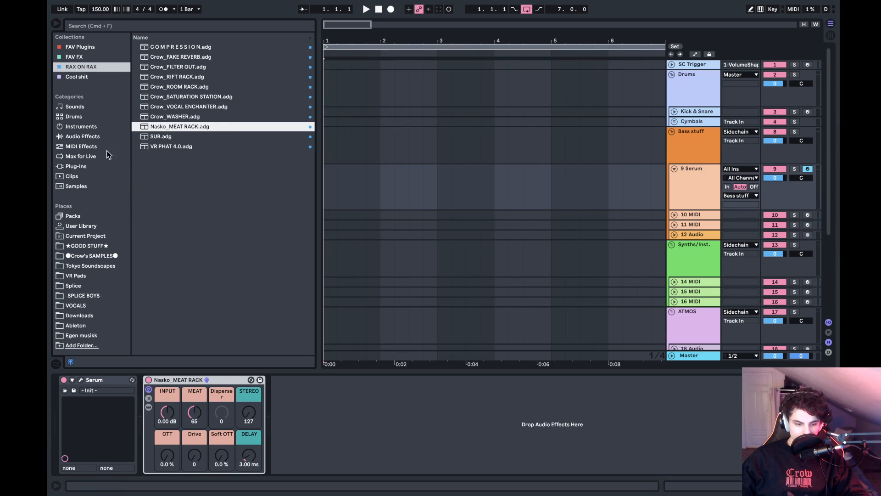
# - Create an empty two-bar MIDI clip on the Serum track from 1.1.1 to 3.1.1
pyautogui.click(678, 174)
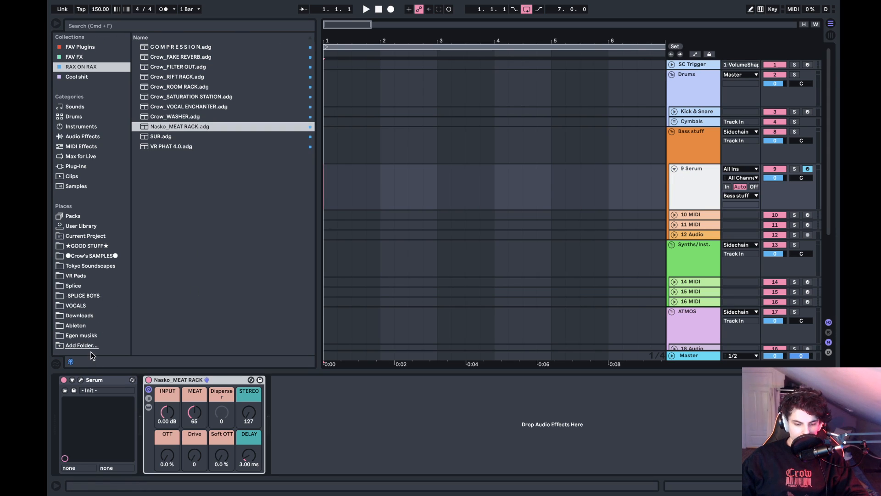
pyautogui.moveTo(438, 183); pyautogui.dragTo(336, 184)
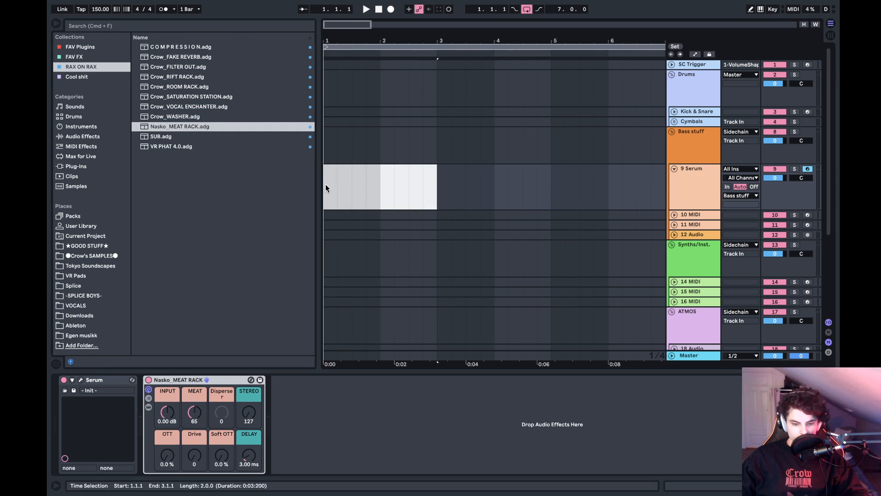
pyautogui.press('super+shift+m')
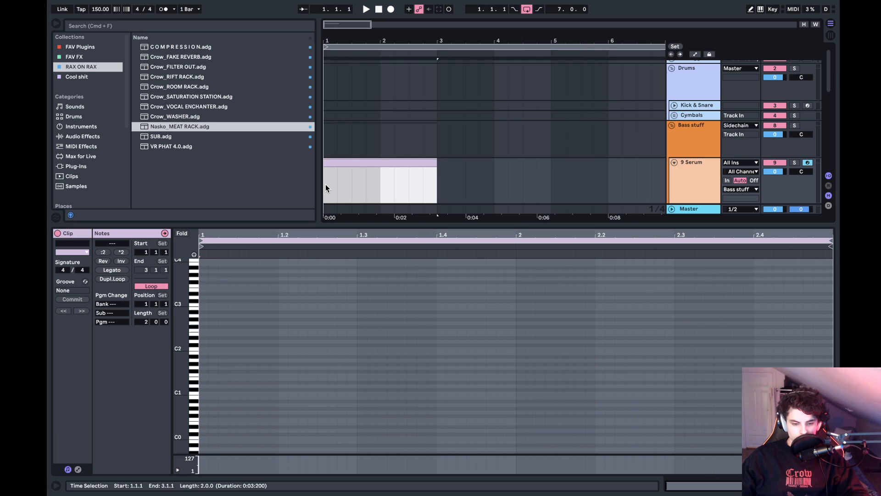
# - Draw an E0 note at the clip's start, lengthen it to three sixteenths, and audition it with note preview on
pyautogui.click(195, 258)
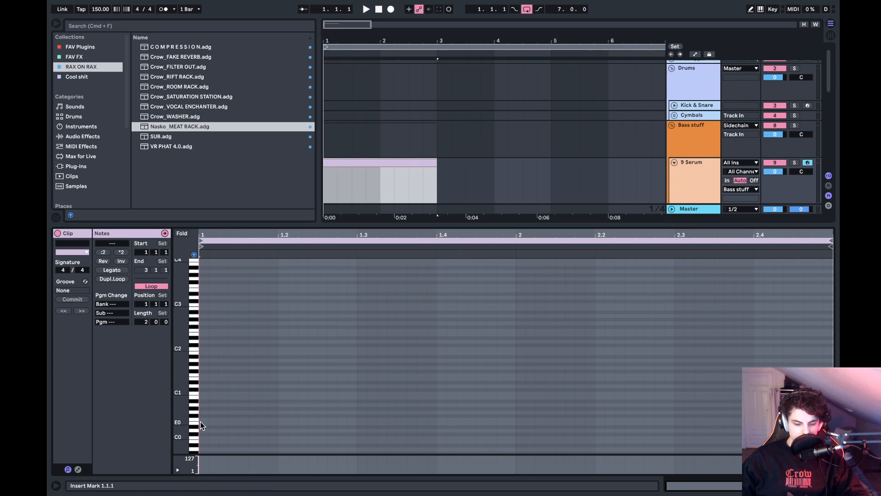
pyautogui.moveTo(201, 422)
pyautogui.mouseDown()
pyautogui.moveTo(281, 424)
pyautogui.moveTo(246, 437)
pyautogui.mouseUp()
pyautogui.press('space')
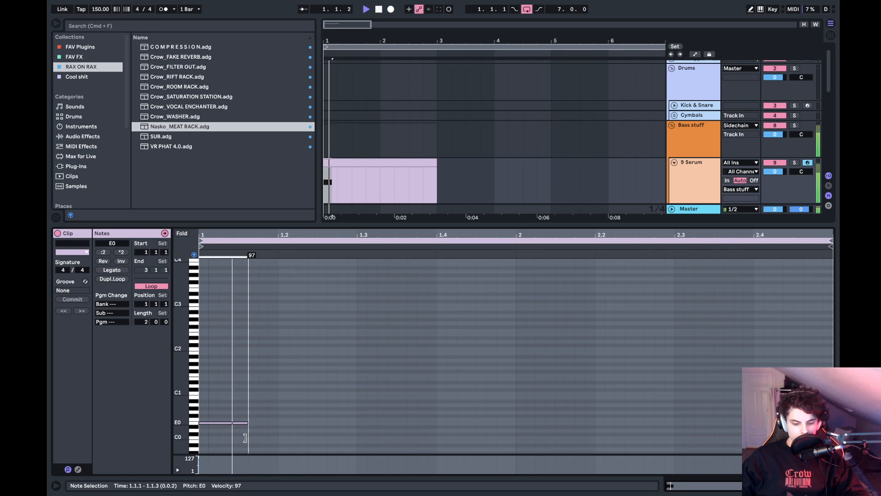
pyautogui.press('space')
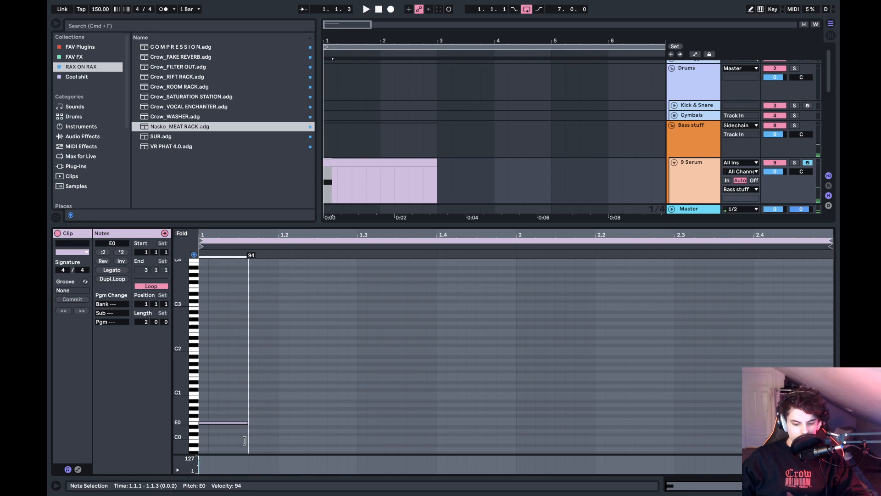
pyautogui.moveTo(245, 441); pyautogui.dragTo(258, 425)
pyautogui.press('space')
pyautogui.press('space')
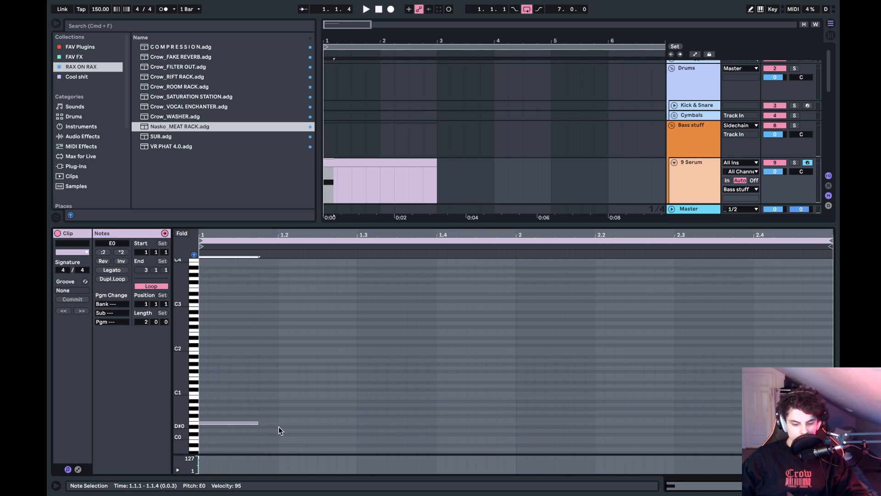
# - Duplicate the E0 note three times to place one on every beat of bar 1, and return to the device view
pyautogui.keyDown('shift'); pyautogui.click(279, 427); pyautogui.keyUp('shift')
pyautogui.press('super+d')
pyautogui.press('super+d')
pyautogui.press('super+d')
pyautogui.hotkey('shift', 'Tab')
# - Split the Serum clip at 2.1.1 and delete its empty second bar
pyautogui.click(387, 184)
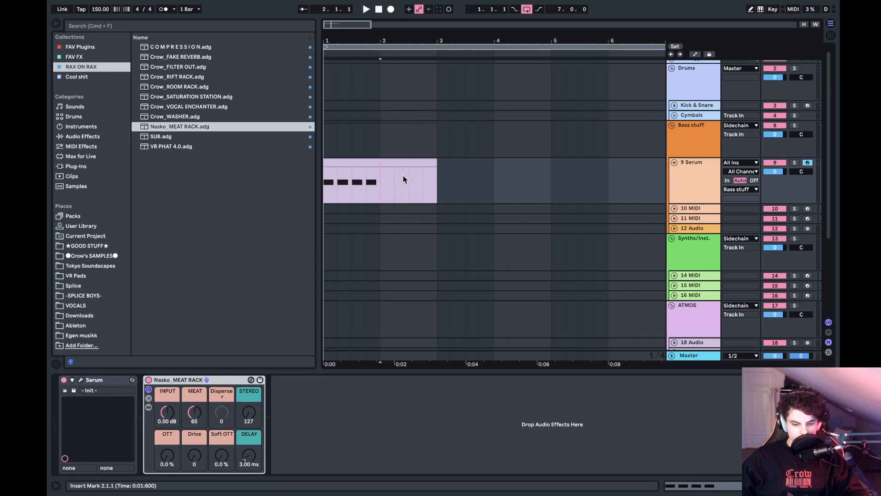
pyautogui.press('super+e')
pyautogui.click(411, 164)
pyautogui.press('Delete')
# - Loop the arrangement over the one-bar Serum clip and play it
pyautogui.click(376, 164)
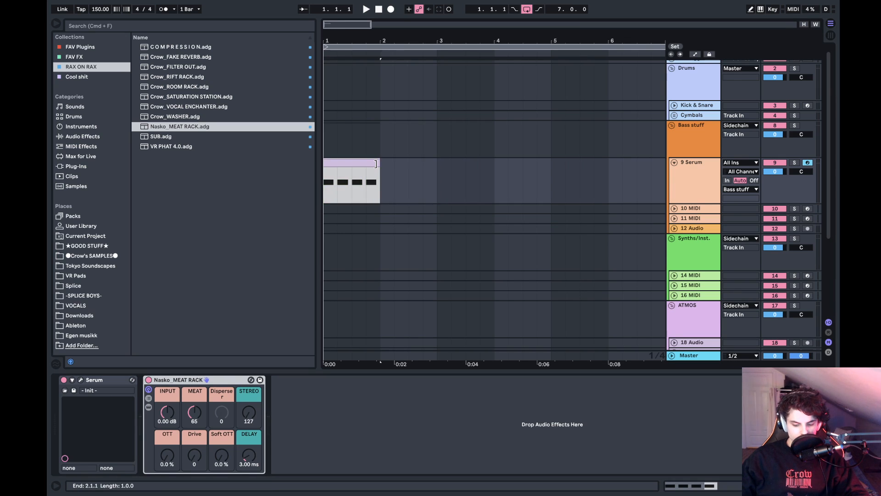
pyautogui.press('super+l')
pyautogui.press('space')
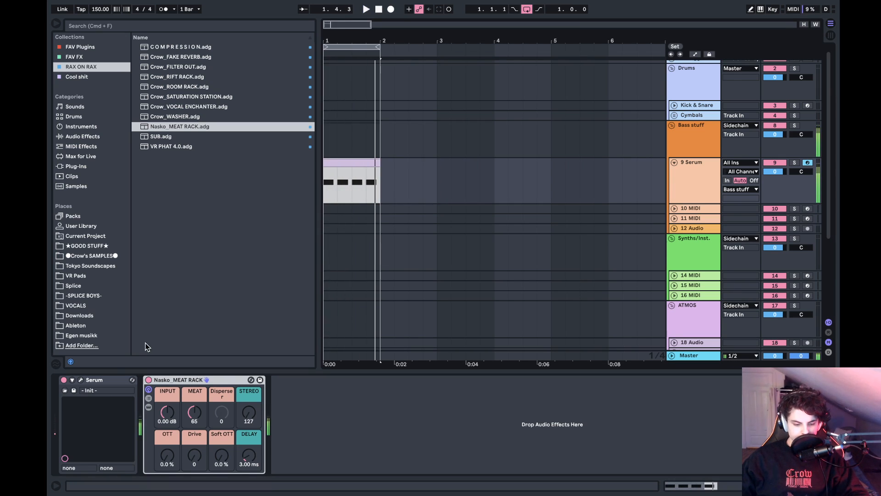
# - Open Serum's window and load the D_Form_09 user wavetable into oscillator A
pyautogui.click(82, 380)
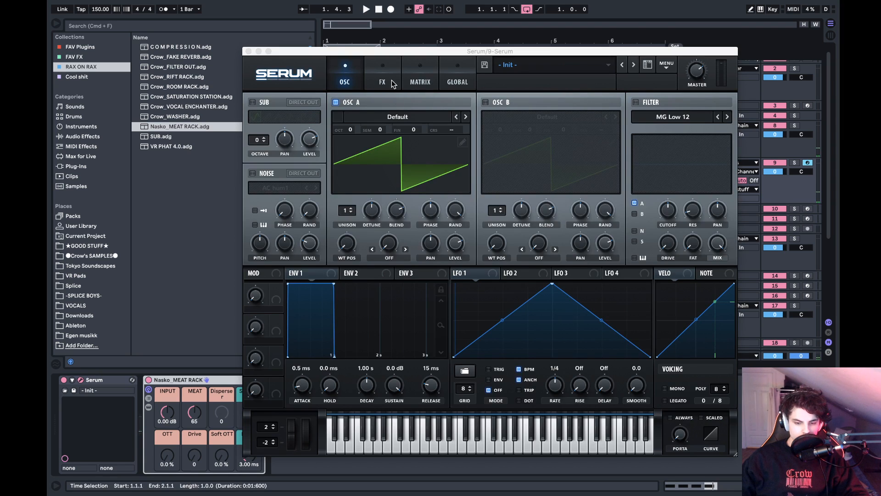
pyautogui.click(380, 116)
pyautogui.moveTo(427, 241)
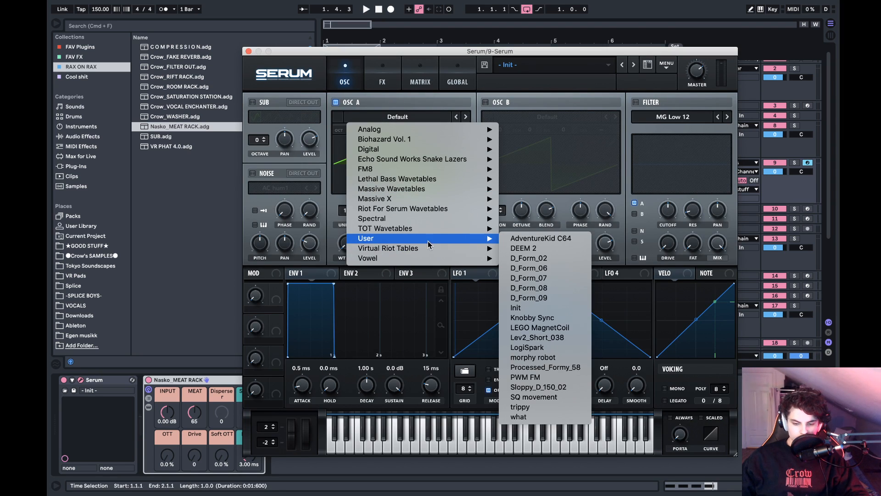
pyautogui.click(541, 298)
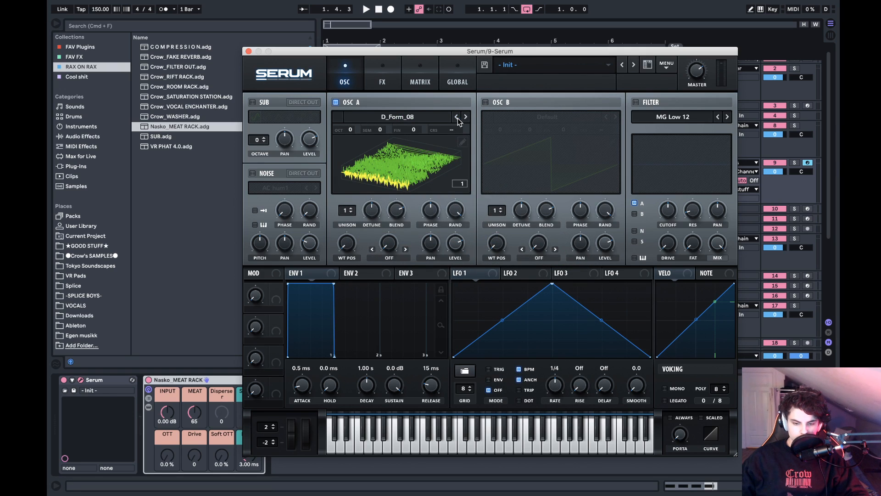
# - Apply Morph - Spectral (zero fund.phase) to oscillator A's wavetable in the table editor
pyautogui.click(463, 143)
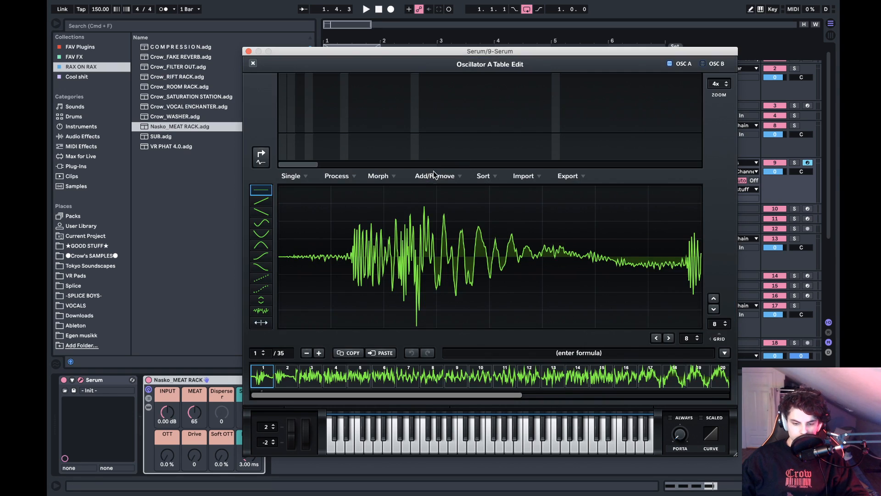
pyautogui.click(379, 178)
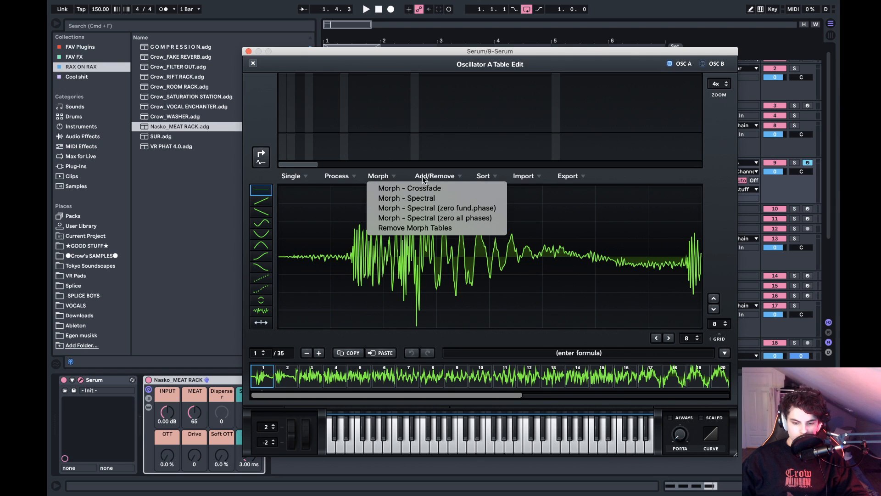
pyautogui.click(632, 179)
pyautogui.click(391, 176)
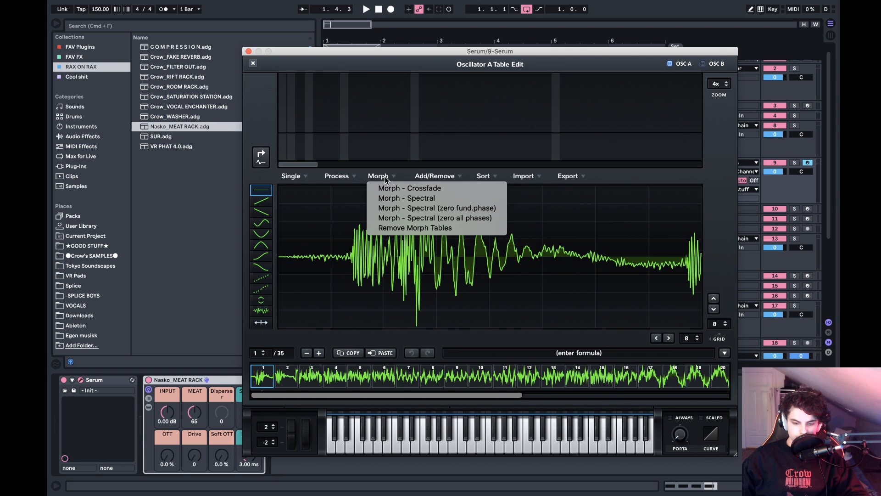
pyautogui.click(396, 208)
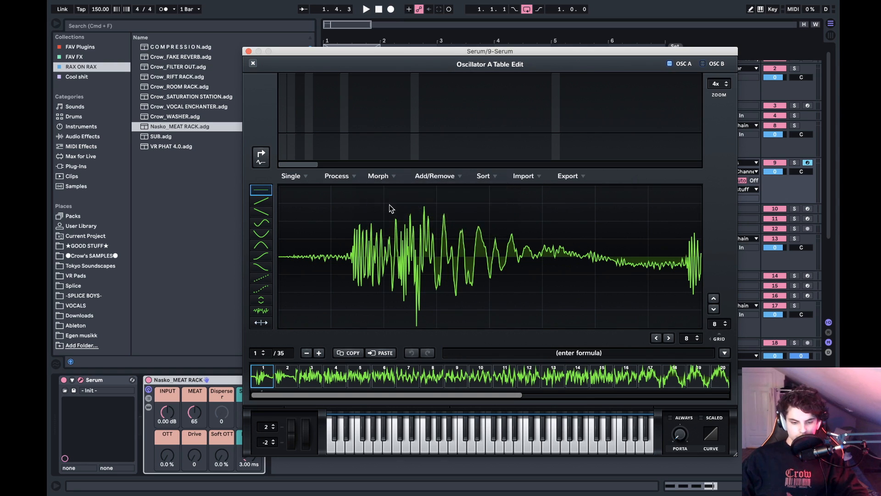
pyautogui.click(346, 179)
pyautogui.click(362, 188)
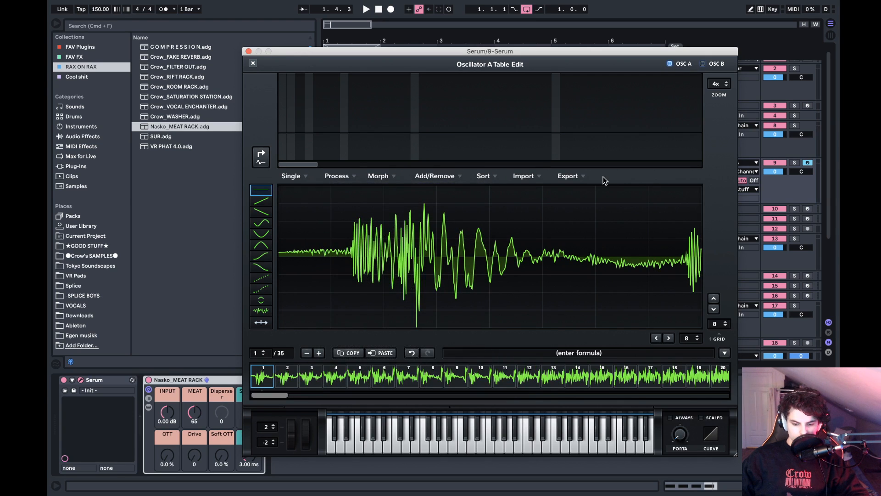
# - Apply the Proc:Squarify formula to oscillator A's wavetable in the table editor and normalize the resulting frames
pyautogui.click(254, 64)
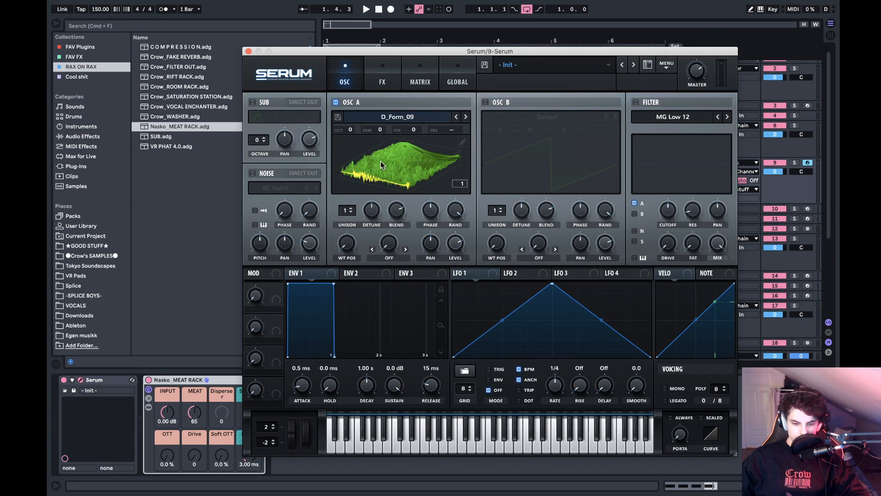
pyautogui.click(462, 143)
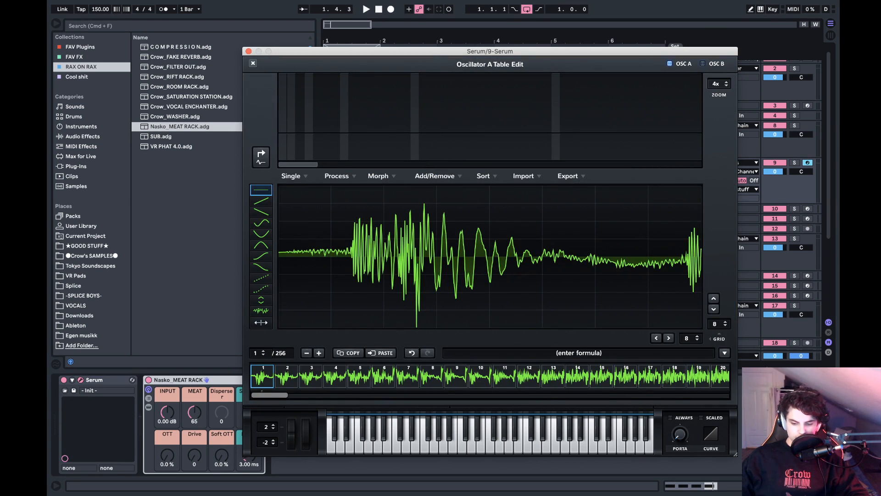
pyautogui.click(725, 353)
pyautogui.moveTo(736, 373)
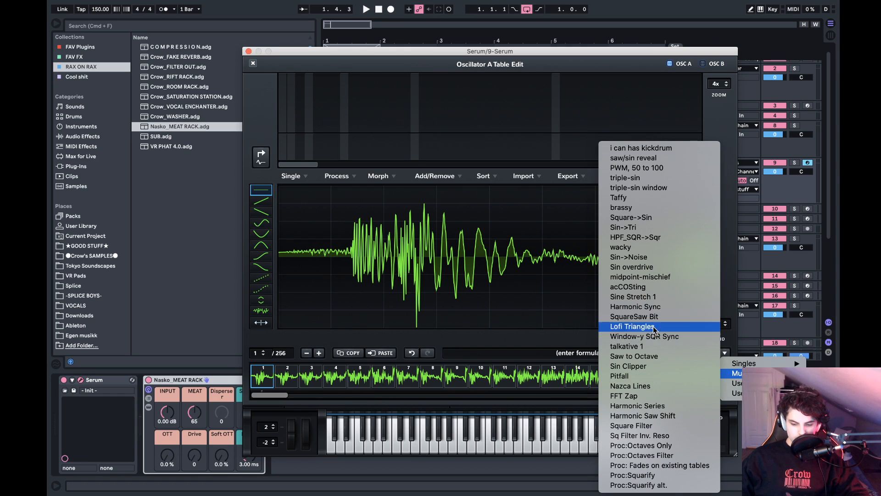
pyautogui.click(632, 475)
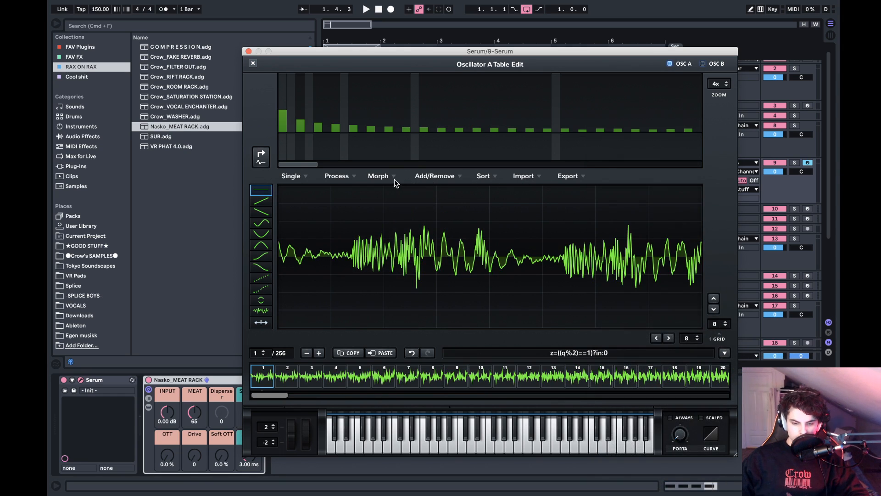
pyautogui.click(355, 178)
pyautogui.click(357, 183)
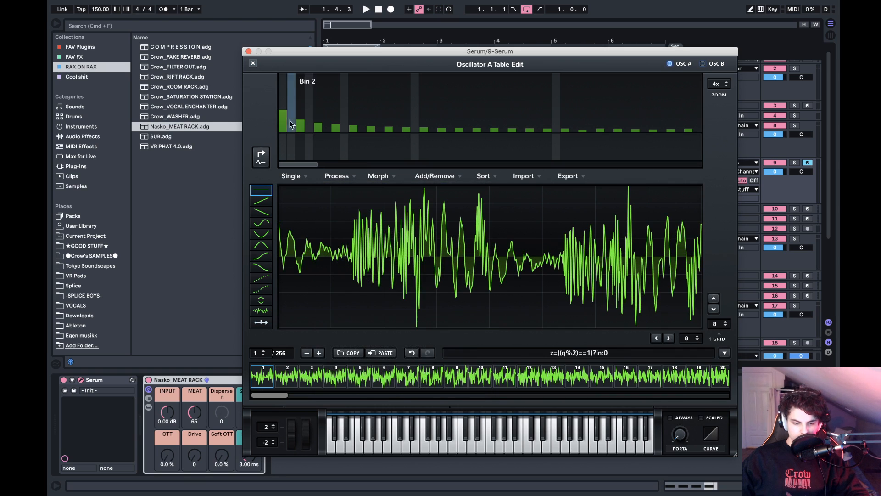
pyautogui.click(253, 63)
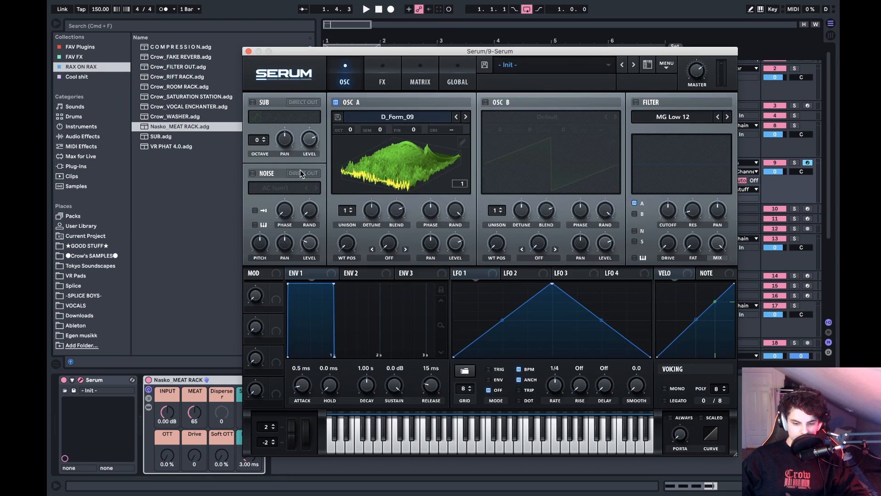
# - Raise oscillator A's wavetable position, modulate it with LFO 1, and shift LFO 1's peak slightly earlier while auditioning the loop
pyautogui.moveTo(345, 246); pyautogui.dragTo(346, 209)
pyautogui.moveTo(475, 274); pyautogui.dragTo(347, 243)
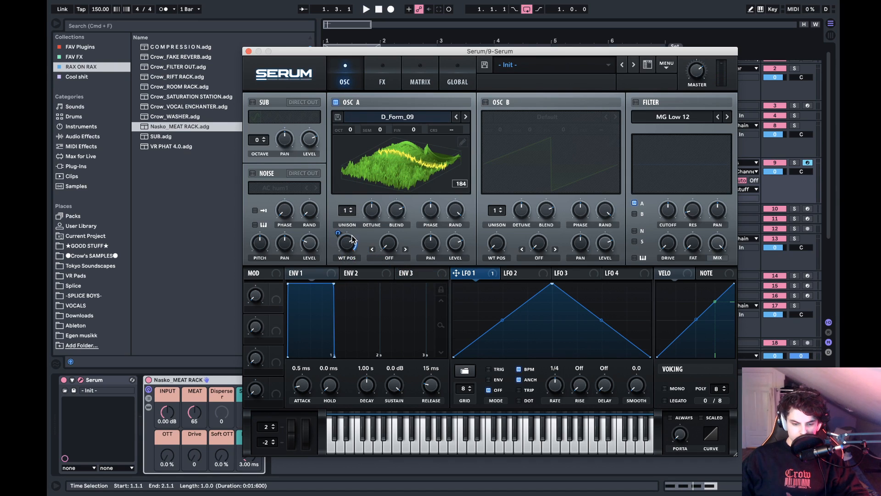
pyautogui.moveTo(341, 232)
pyautogui.moveTo(335, 277); pyautogui.dragTo(335, 278)
pyautogui.press('space')
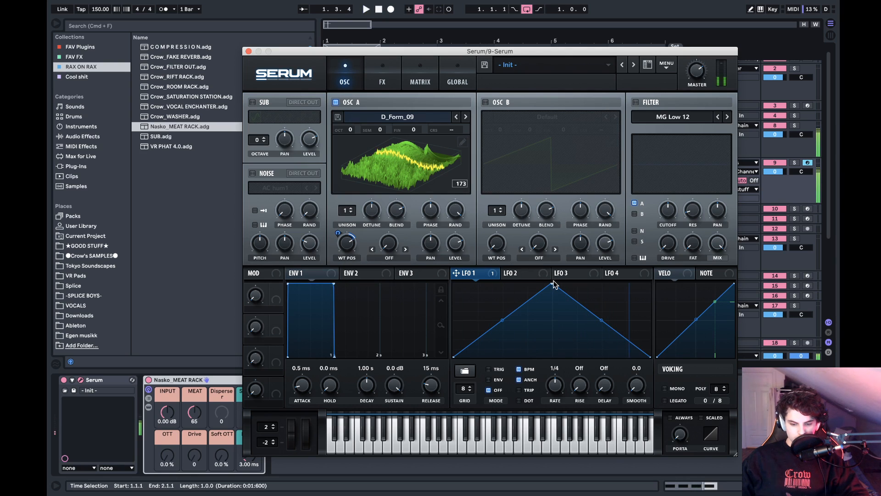
pyautogui.moveTo(552, 283); pyautogui.dragTo(544, 249)
pyautogui.press('space')
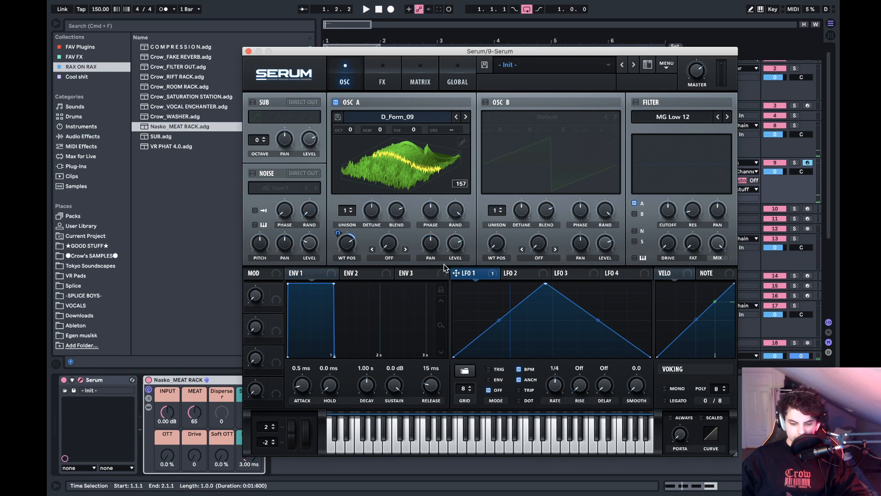
# - Shape LFO 2 into a rounded hump that reaches zero before the cycle ends, and use it to modulate oscillator A's level
pyautogui.click(520, 273)
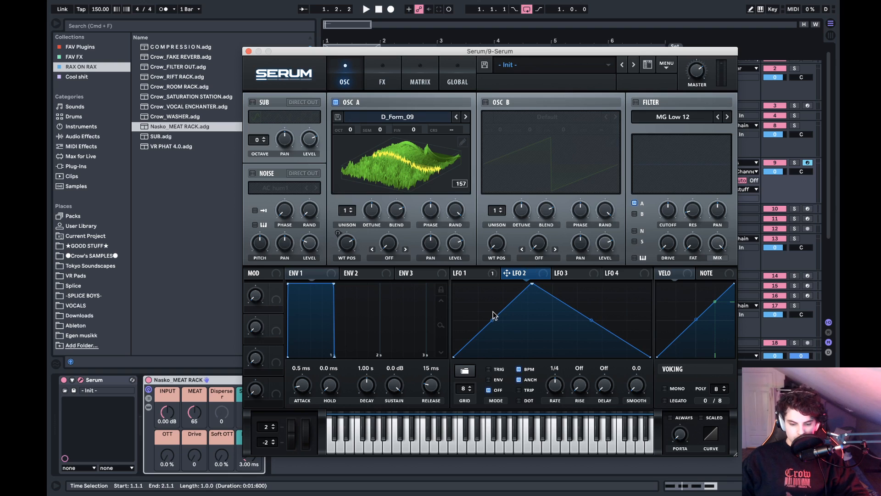
pyautogui.moveTo(493, 316); pyautogui.dragTo(497, 304)
pyautogui.moveTo(608, 331); pyautogui.dragTo(608, 365)
pyautogui.moveTo(575, 327); pyautogui.dragTo(571, 307)
pyautogui.press('space')
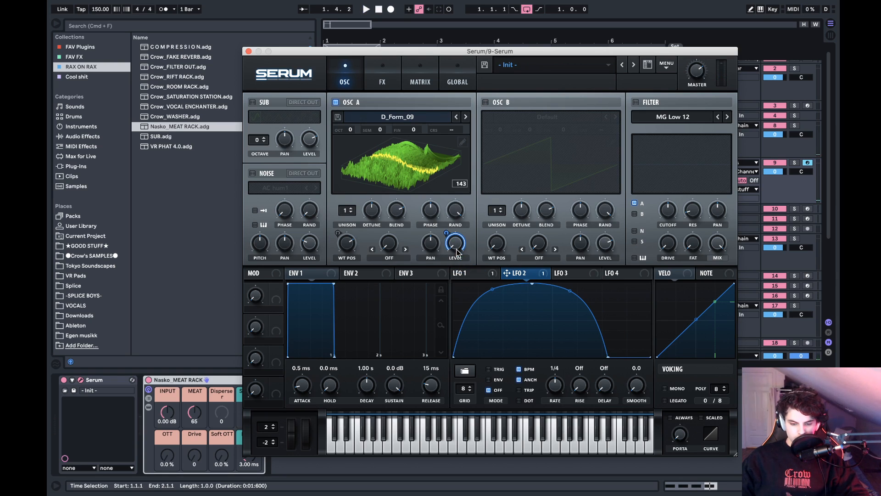
pyautogui.moveTo(608, 357); pyautogui.dragTo(628, 372)
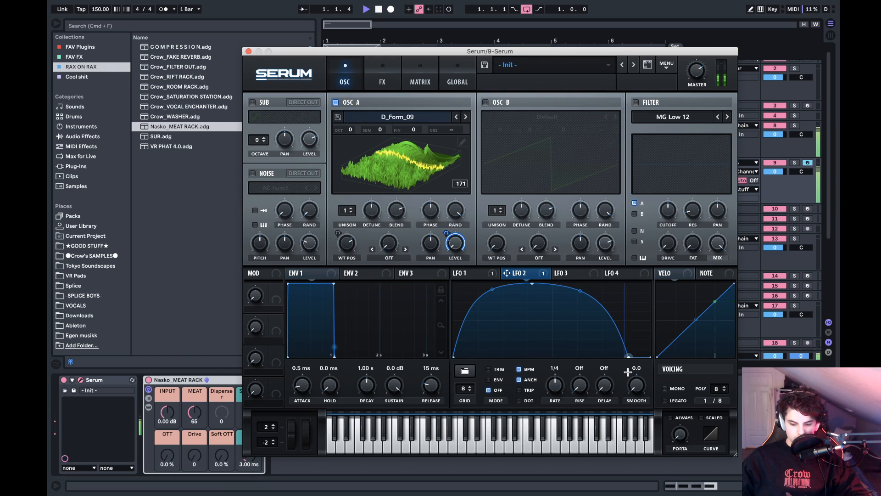
pyautogui.press('space')
# - Enable the filter for oscillator A and change its type to the Cmb - flange filter
pyautogui.click(641, 104)
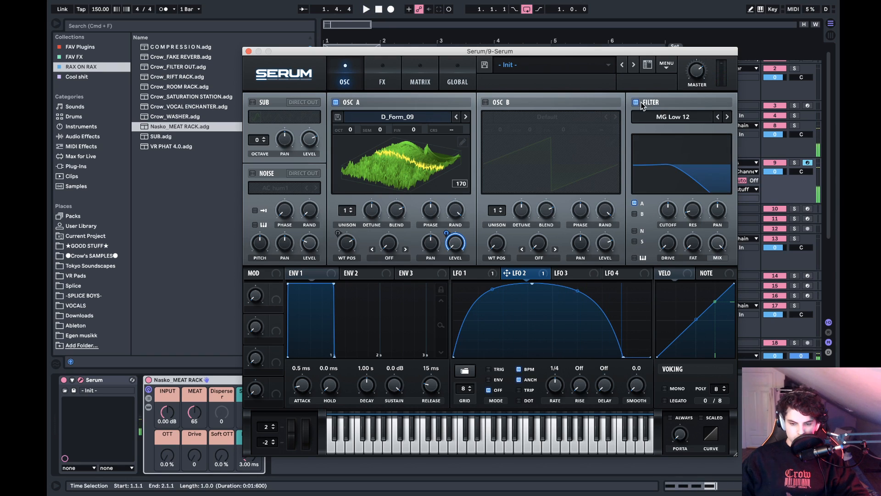
pyautogui.click(660, 126)
pyautogui.moveTo(666, 150)
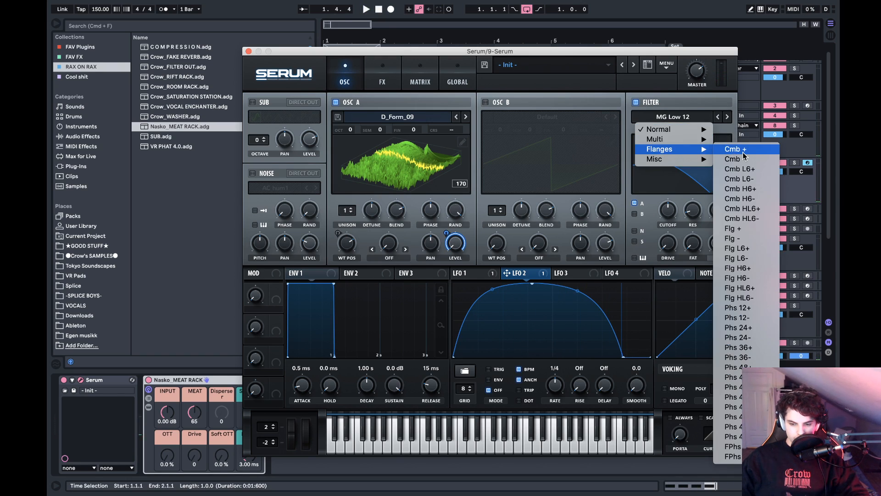
pyautogui.click(734, 159)
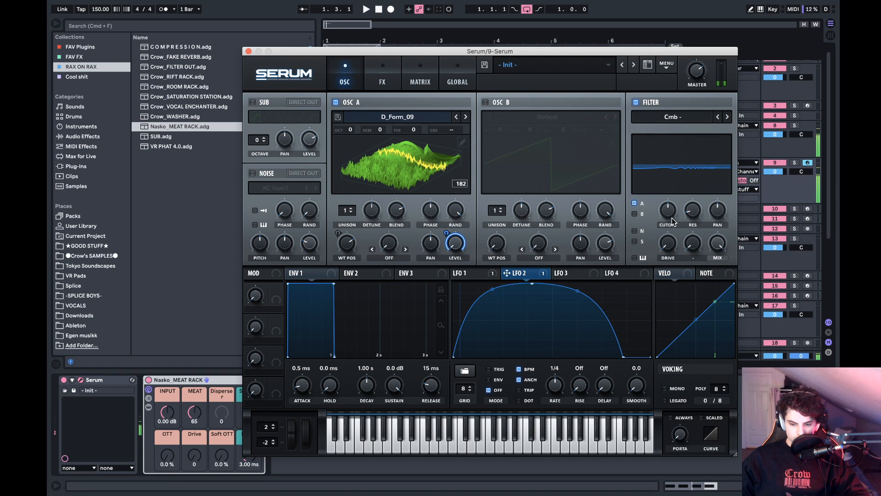
# - Raise the comb filter's resonance and lower its cutoff while auditioning the loop
pyautogui.moveTo(695, 220)
pyautogui.moveTo(694, 215); pyautogui.dragTo(701, 175)
pyautogui.press('space')
pyautogui.press('space')
pyautogui.press('space')
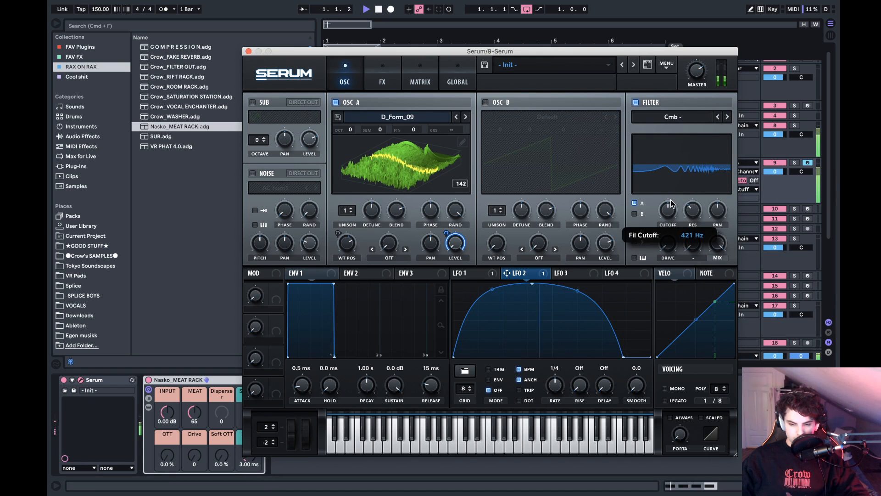
pyautogui.moveTo(670, 203); pyautogui.dragTo(670, 214)
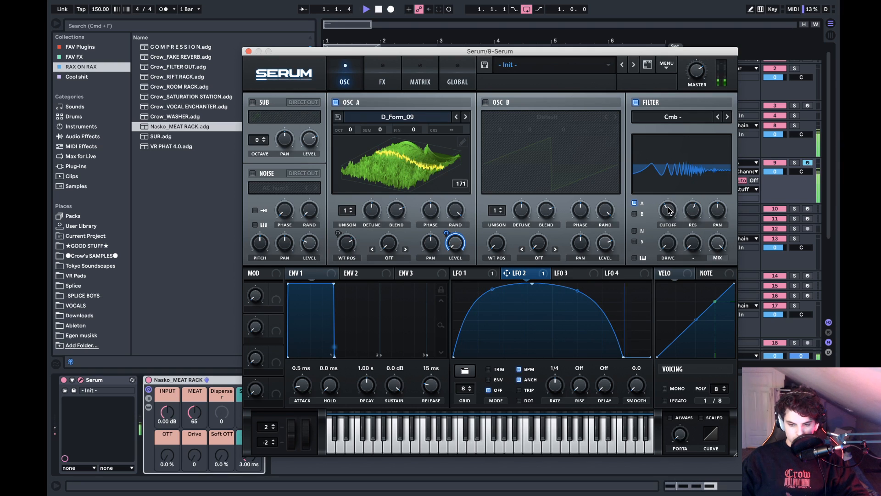
pyautogui.moveTo(669, 210)
pyautogui.mouseDown()
pyautogui.moveTo(678, 191)
pyautogui.moveTo(670, 206)
pyautogui.mouseUp()
pyautogui.press('space')
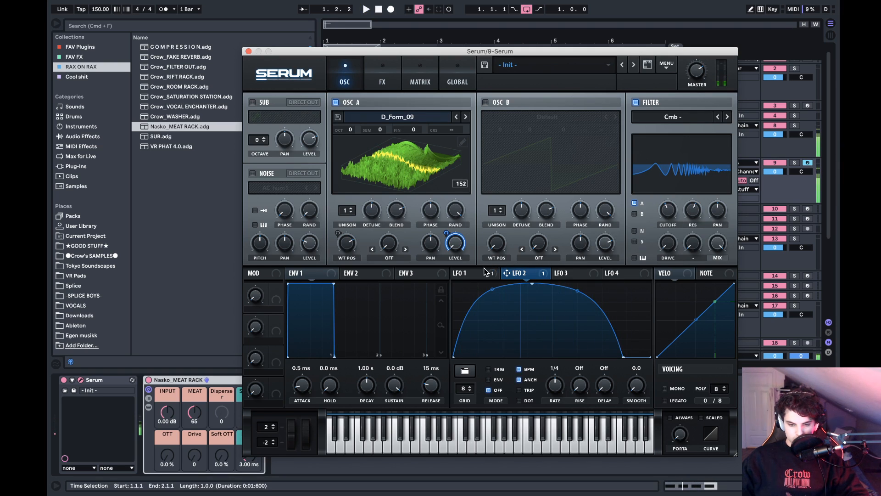
# - Modulate the filter cutoff with LFO 1 at a depth of 6 and set the cutoff to about 145 Hz while auditioning
pyautogui.moveTo(486, 272); pyautogui.dragTo(666, 209)
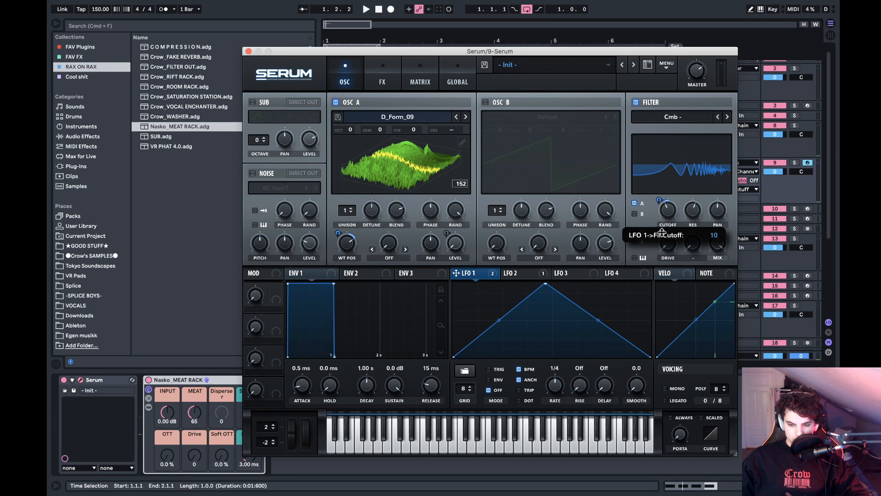
pyautogui.press('space')
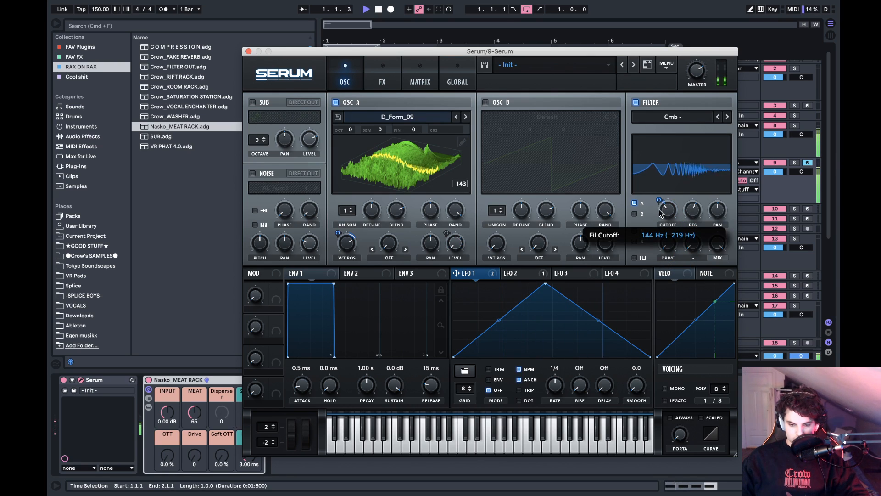
pyautogui.press('space')
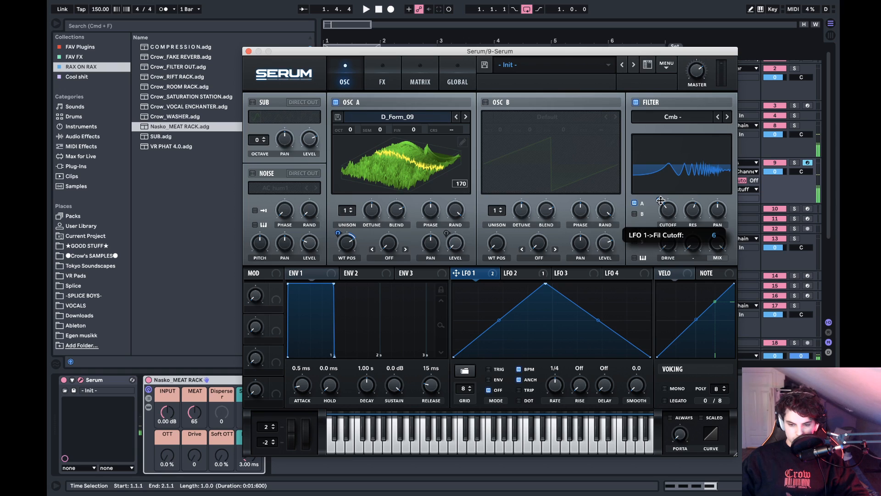
pyautogui.press('space')
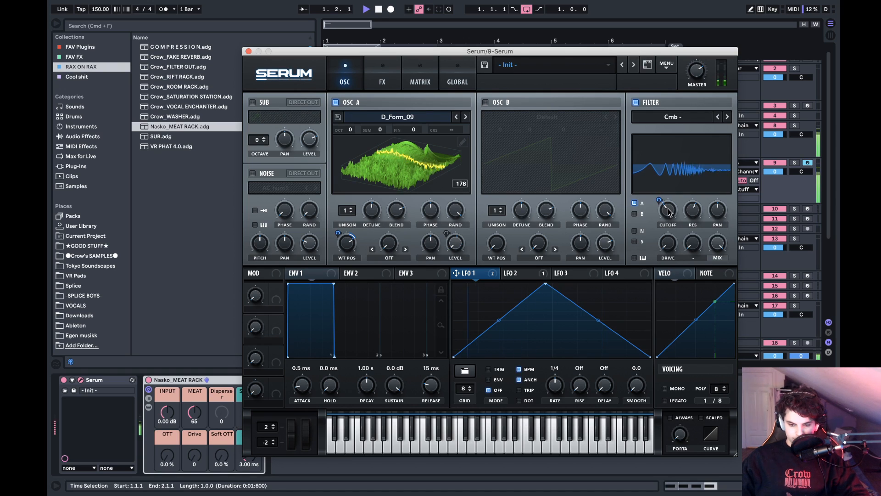
pyautogui.moveTo(669, 212)
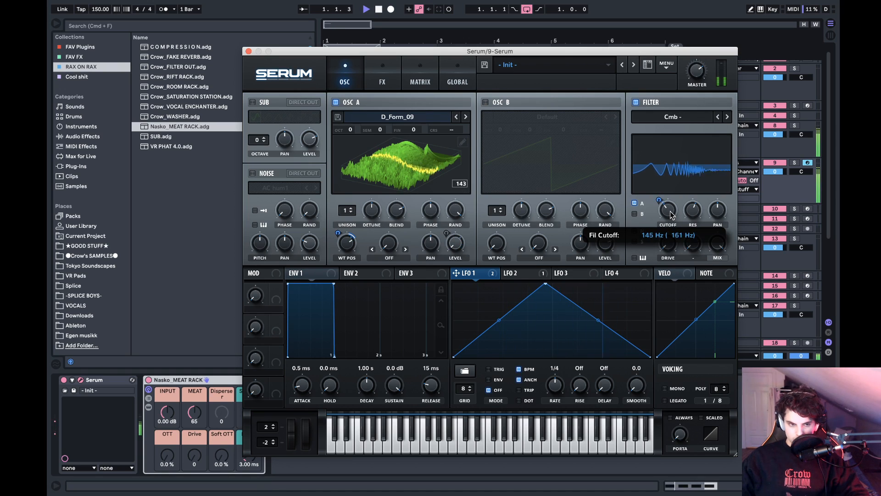
pyautogui.press('space')
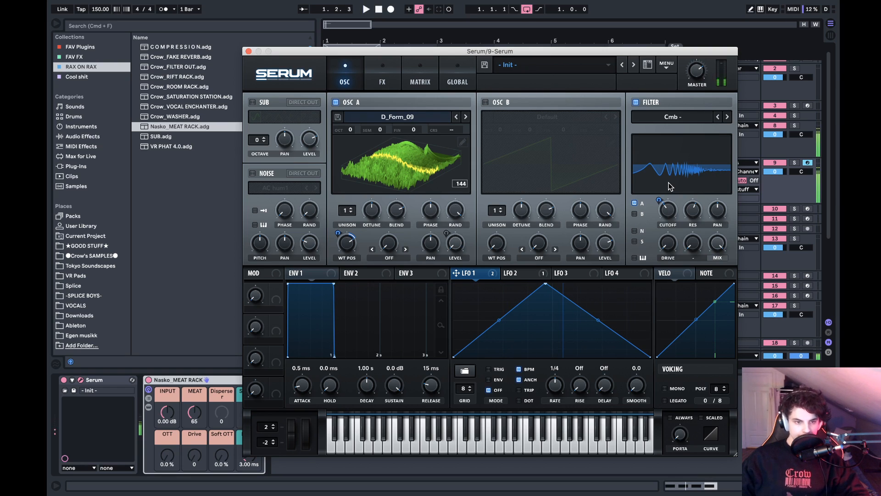
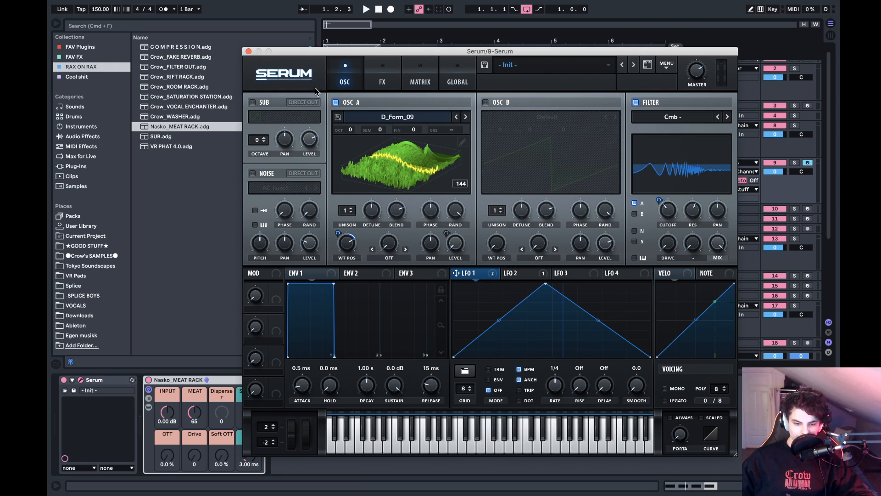
# - Enable the sub oscillator and modulate its level with LFO 2
pyautogui.click(260, 105)
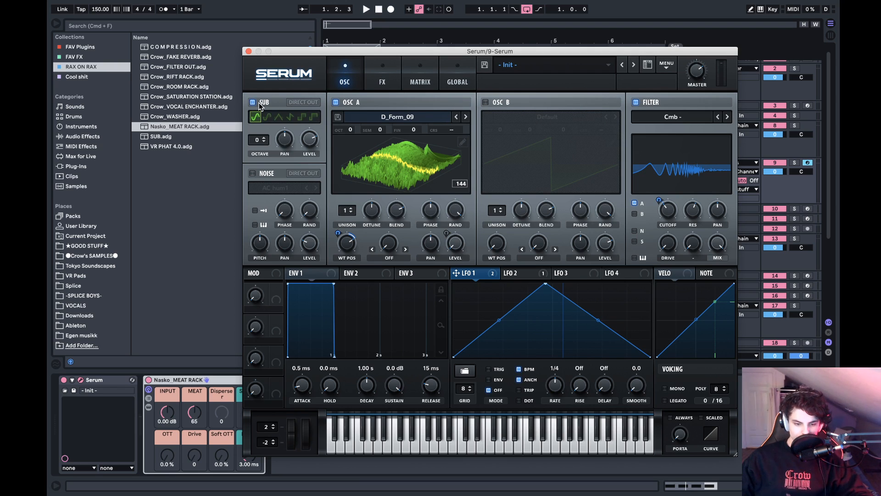
pyautogui.click(527, 274)
pyautogui.moveTo(511, 277); pyautogui.dragTo(307, 141)
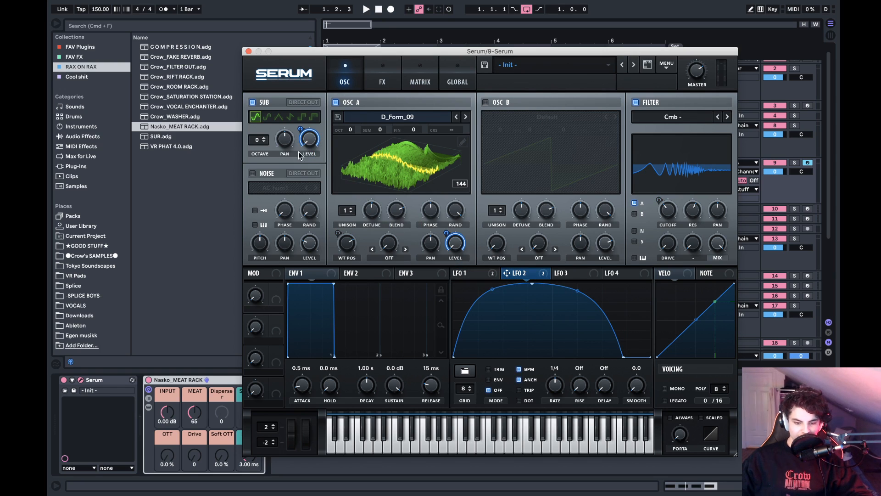
pyautogui.click(253, 173)
pyautogui.click(253, 174)
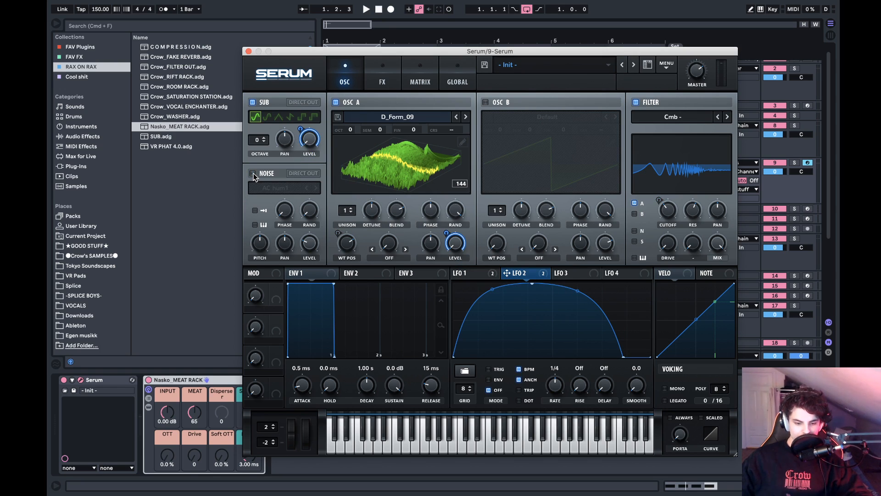
pyautogui.click(253, 173)
pyautogui.click(252, 175)
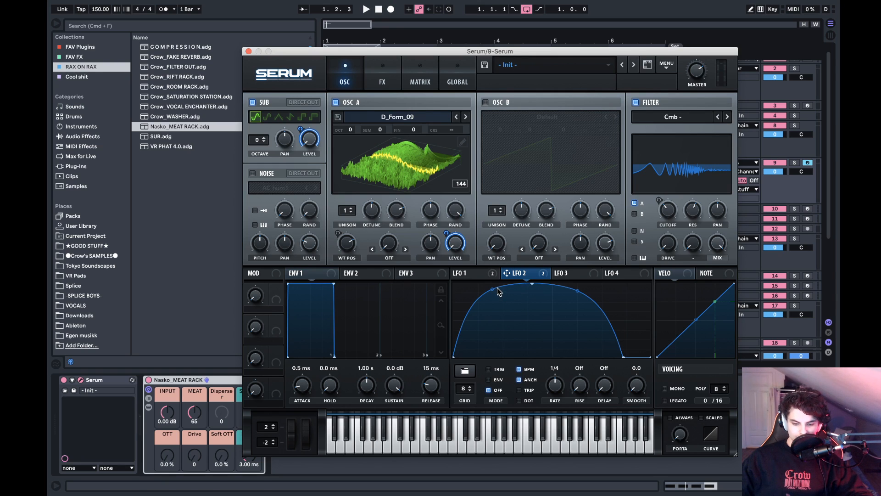
# - Enable distortion ahead of the Hyper/Dimension effect, lower the Hyper mix and raise the distortion drive while auditioning
pyautogui.press('space')
pyautogui.press('space')
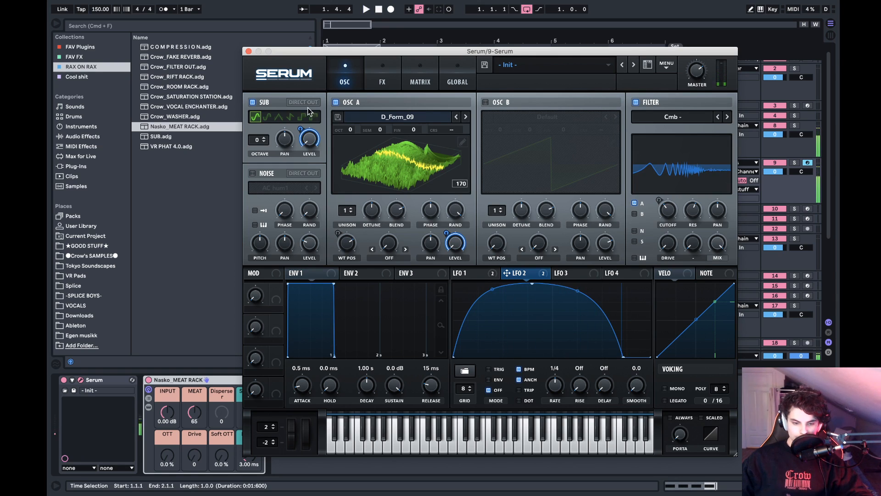
pyautogui.click(382, 78)
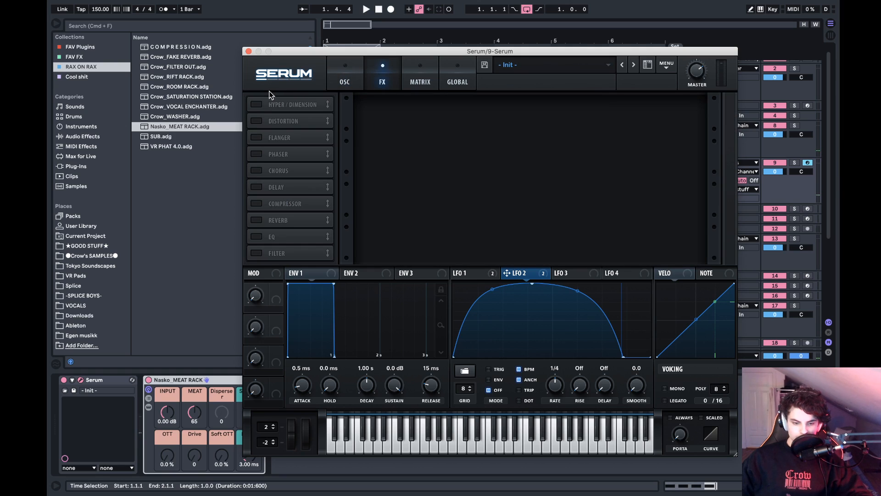
pyautogui.click(258, 120)
pyautogui.moveTo(299, 106); pyautogui.dragTo(296, 122)
pyautogui.press('space')
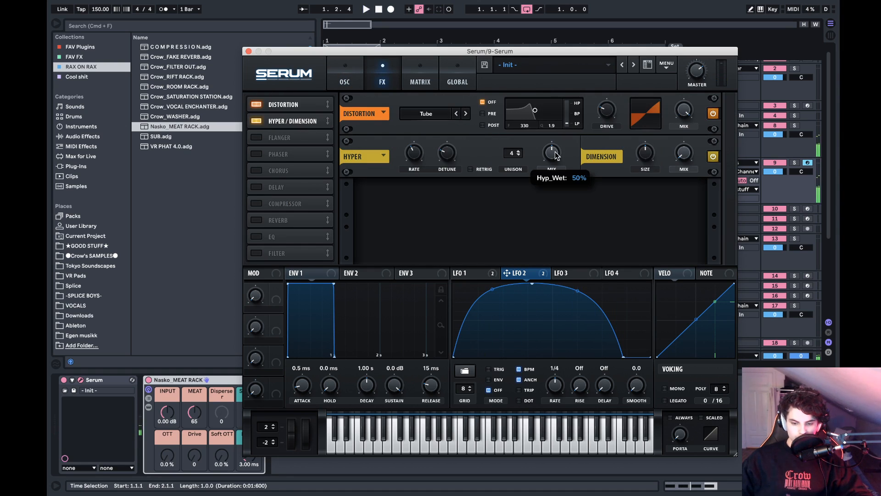
pyautogui.moveTo(554, 148); pyautogui.dragTo(544, 175)
pyautogui.moveTo(606, 116); pyautogui.dragTo(620, 86)
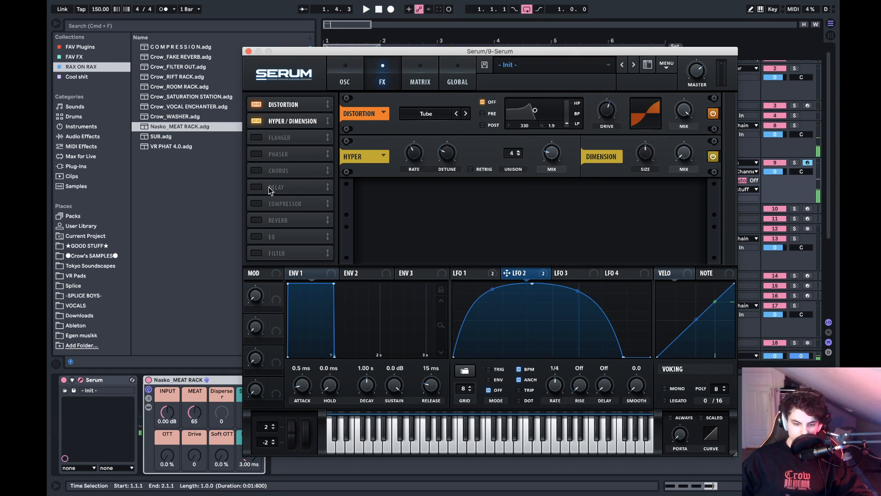
# - Enable the compressor with multiband on, adjust its gain and toggle it while auditioning
pyautogui.click(258, 203)
pyautogui.moveTo(554, 202); pyautogui.dragTo(514, 177)
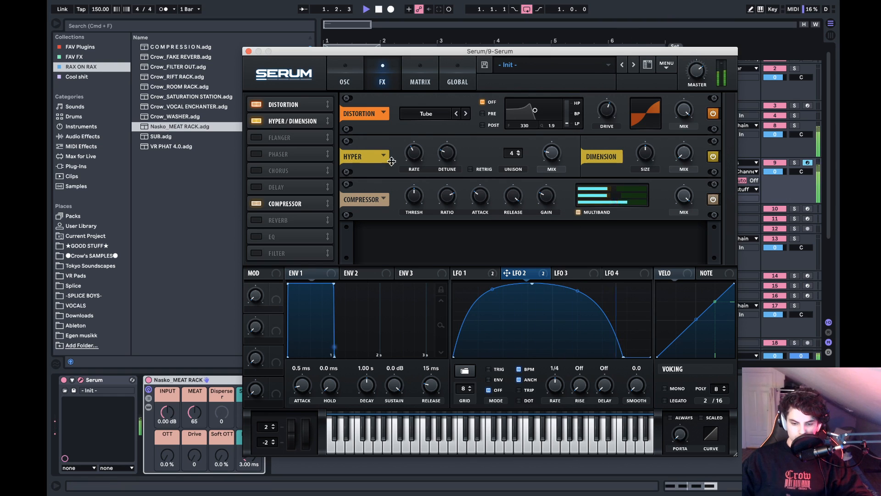
pyautogui.click(258, 203)
pyautogui.press('space')
# - Enable oscillator B with the Analog wavetable Basic Shapes and move its wavetable position to a descending saw shape
pyautogui.click(354, 80)
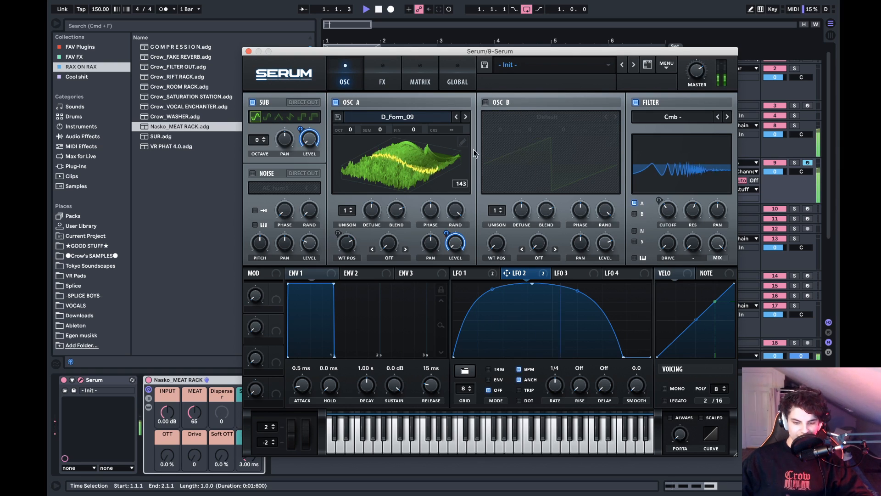
pyautogui.click(486, 102)
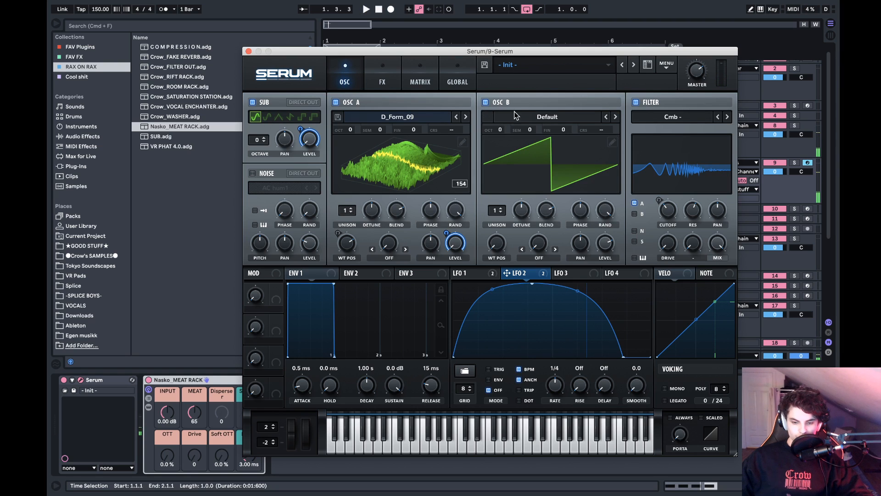
pyautogui.click(538, 118)
pyautogui.moveTo(564, 132)
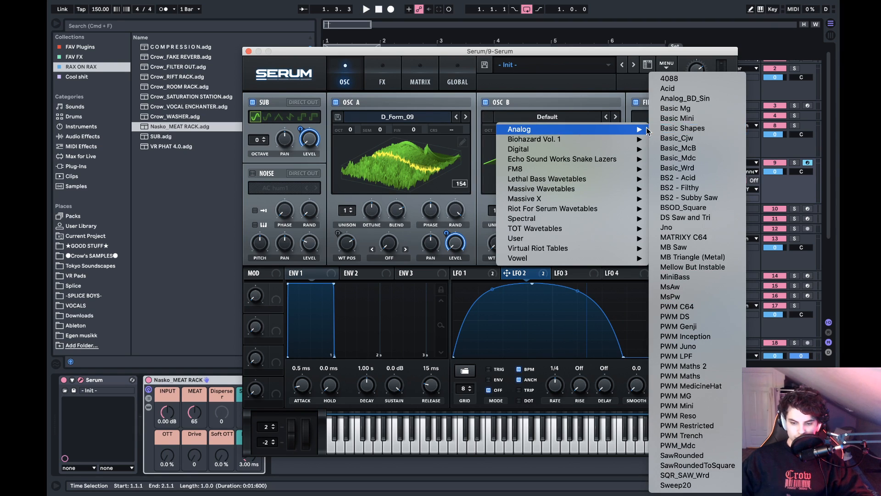
pyautogui.click(683, 128)
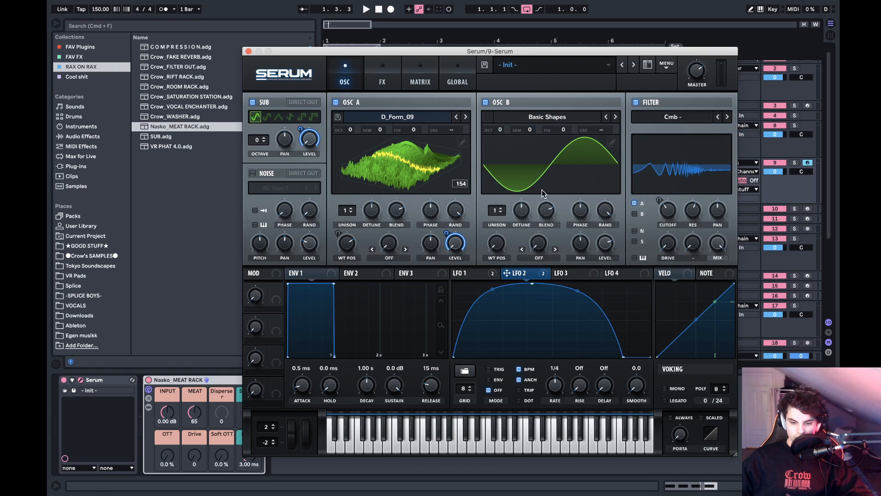
pyautogui.moveTo(504, 239); pyautogui.dragTo(507, 217)
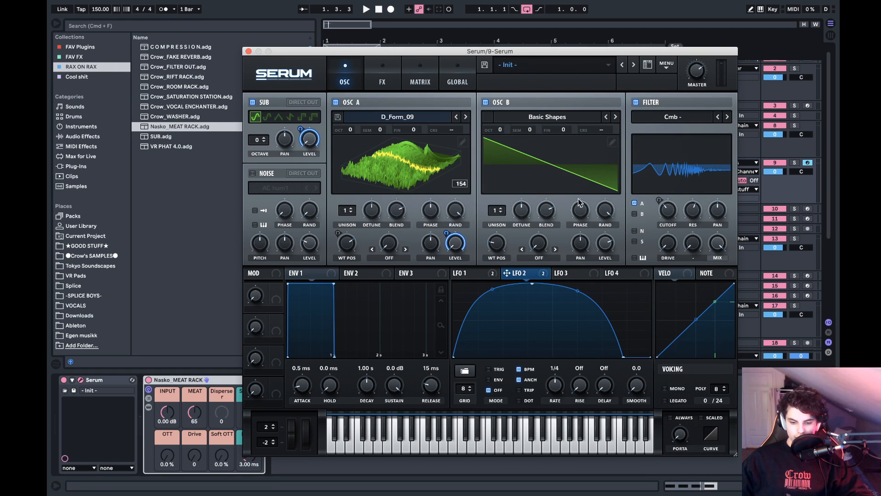
# - Modulate oscillator B's warp with LFO 1, set the warp mode to Sync (No Window), and audition the loop
pyautogui.click(528, 257)
pyautogui.click(524, 245)
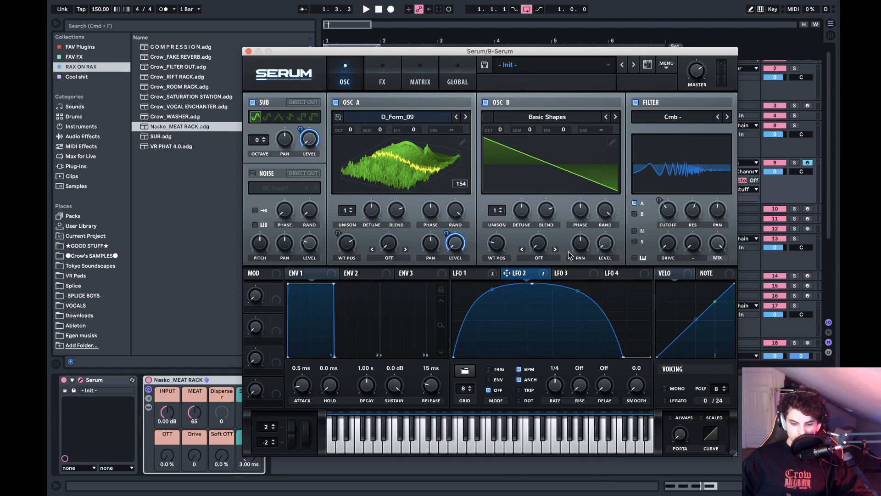
pyautogui.click(460, 273)
pyautogui.moveTo(456, 272); pyautogui.dragTo(531, 234)
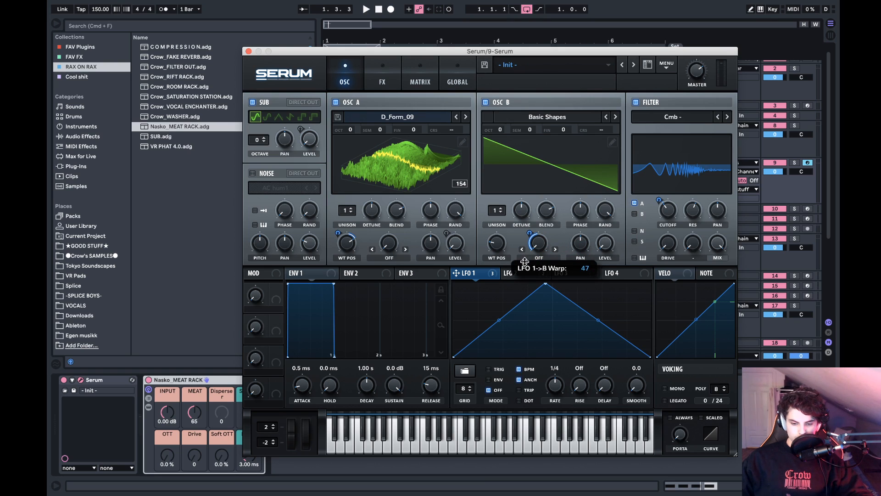
pyautogui.click(538, 257)
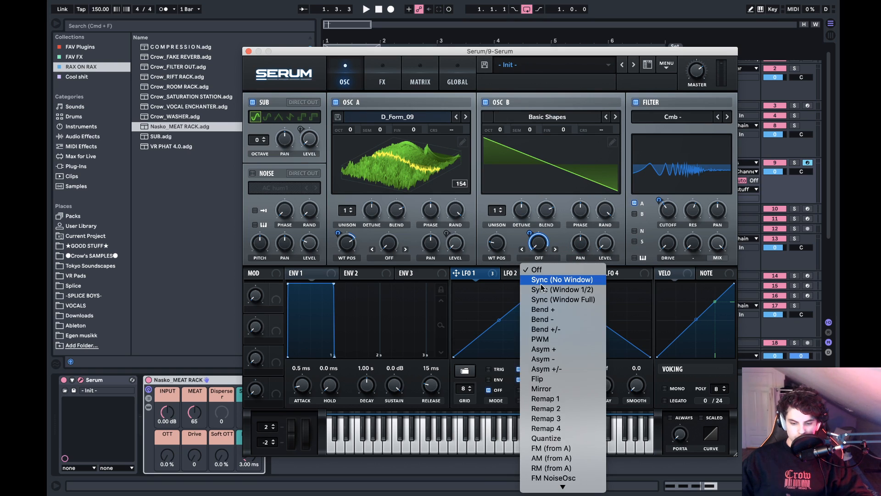
pyautogui.click(544, 278)
pyautogui.press('space')
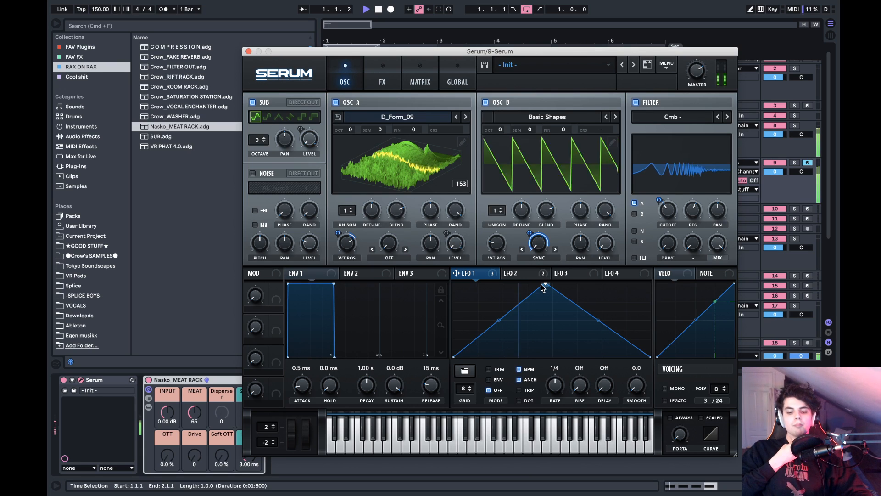
pyautogui.press('space')
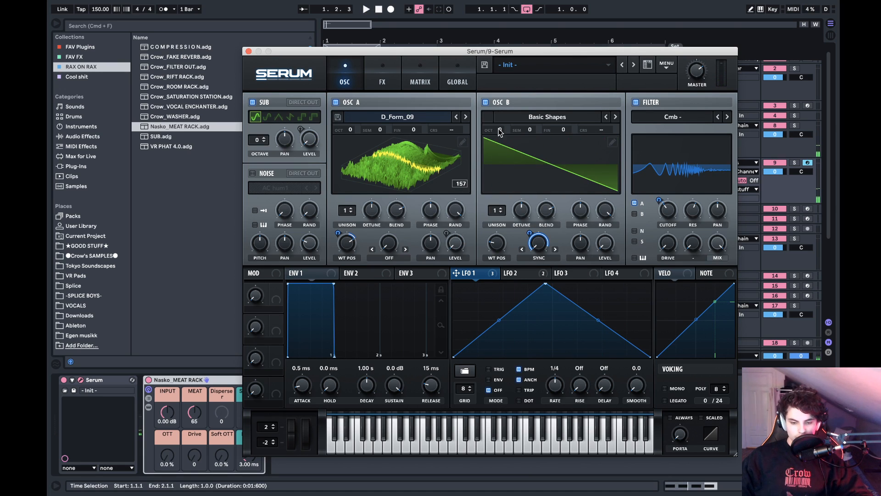
# - Raise oscillator B by 2 octaves and set the unison of both oscillators to 16 voices
pyautogui.moveTo(501, 133); pyautogui.dragTo(521, 130)
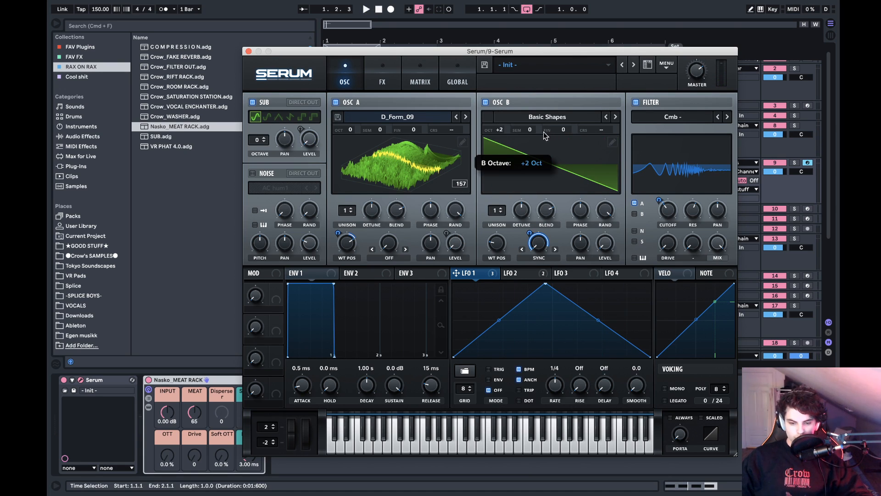
pyautogui.moveTo(347, 209); pyautogui.dragTo(347, 184)
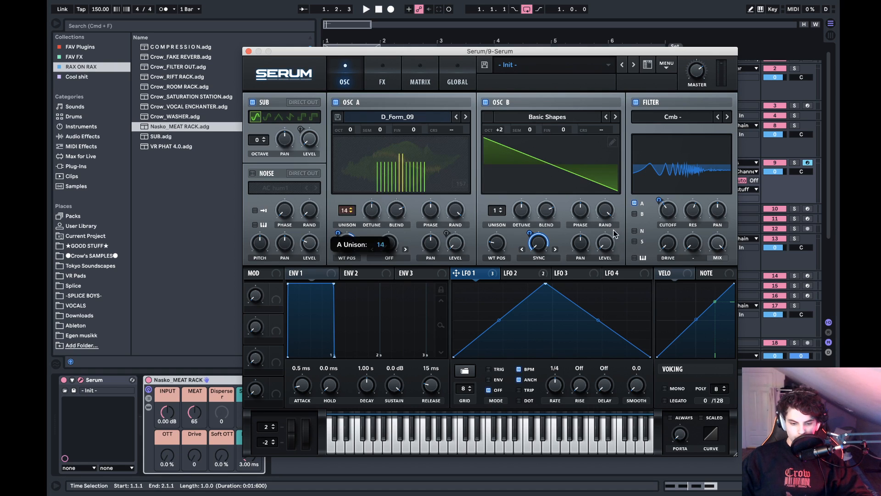
pyautogui.moveTo(497, 210); pyautogui.dragTo(497, 184)
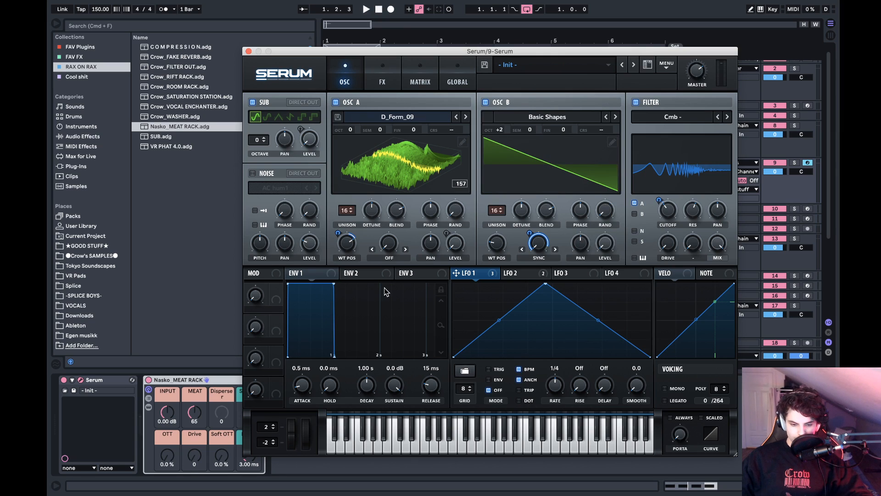
# - Adjust the unison detune of both oscillators and LFO 1's depth on oscillator B's sync while auditioning
pyautogui.moveTo(374, 220)
pyautogui.mouseDown()
pyautogui.moveTo(372, 211)
pyautogui.moveTo(372, 219)
pyautogui.mouseUp()
pyautogui.click(522, 219)
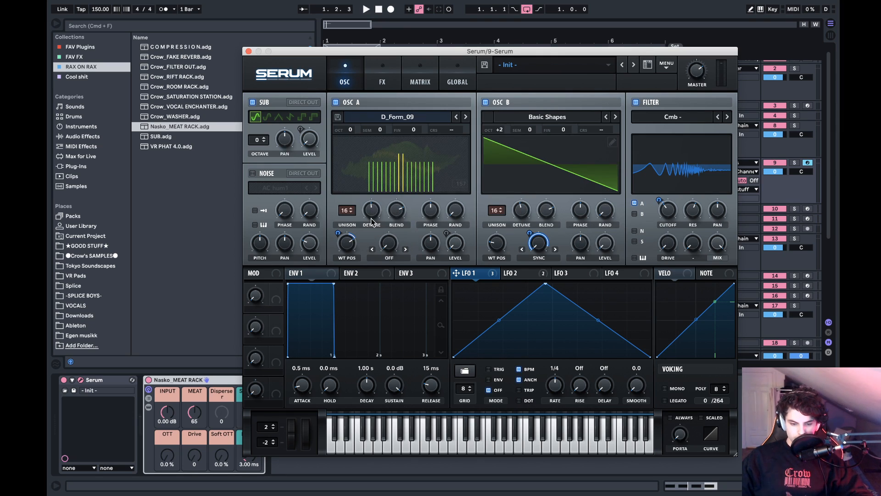
pyautogui.moveTo(535, 217); pyautogui.dragTo(527, 191)
pyautogui.press('space')
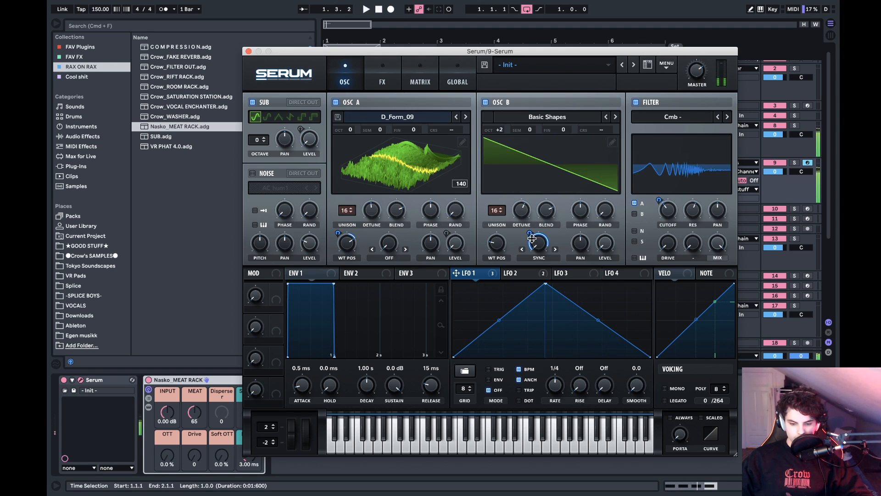
pyautogui.moveTo(530, 233); pyautogui.dragTo(528, 262)
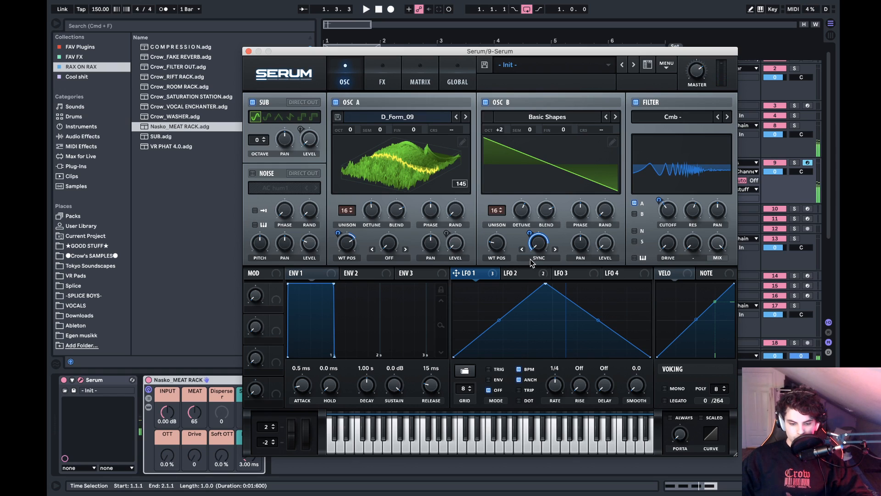
# - Set oscillator A's warp mode to FM (from B) and assign LFO 3 to modulate it
pyautogui.click(403, 262)
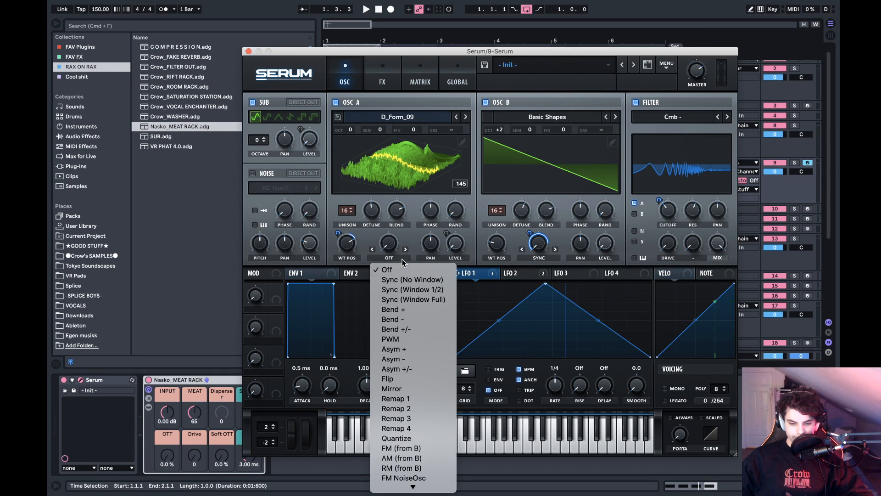
pyautogui.click(410, 449)
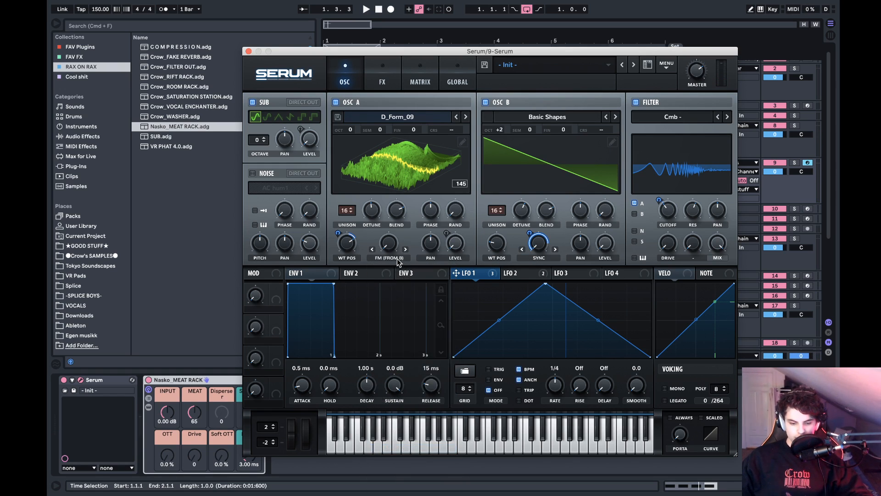
pyautogui.click(512, 276)
pyautogui.click(574, 276)
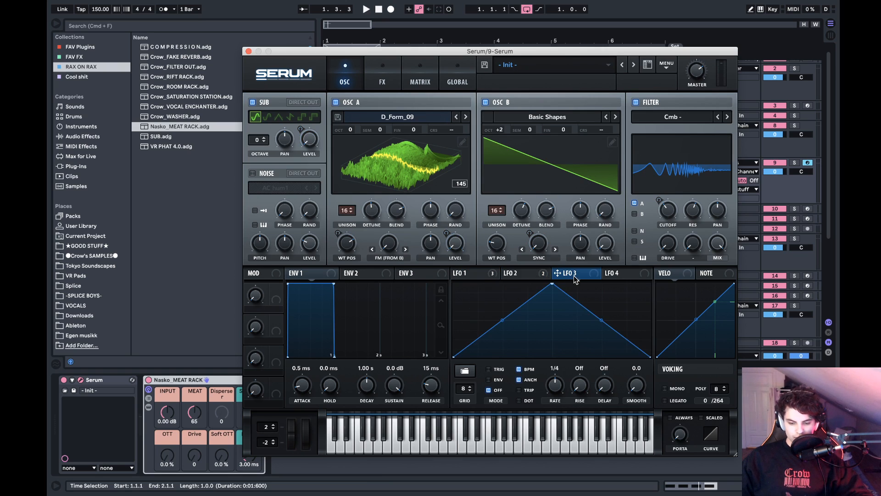
pyautogui.click(550, 275)
pyautogui.click(564, 275)
pyautogui.moveTo(564, 279); pyautogui.dragTo(379, 235)
# - Fine-tune oscillator A's FM warp amount while auditioning the loop
pyautogui.moveTo(378, 288); pyautogui.dragTo(380, 294)
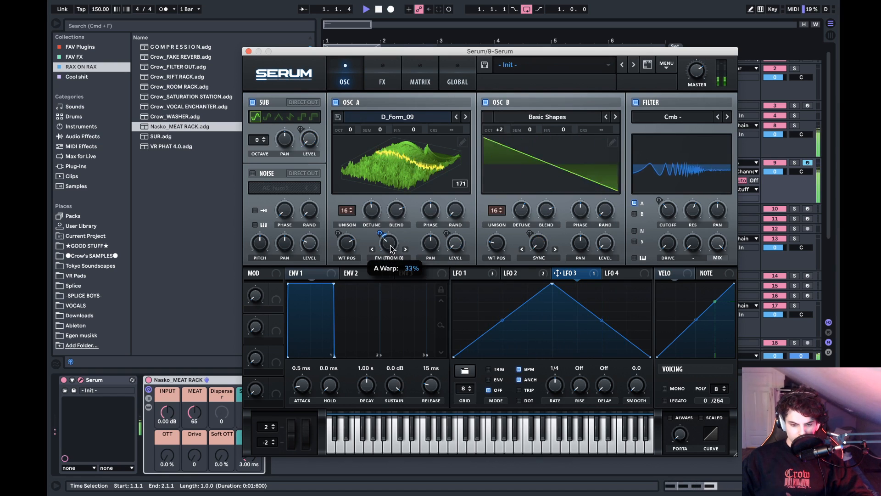
pyautogui.moveTo(393, 247); pyautogui.dragTo(391, 245)
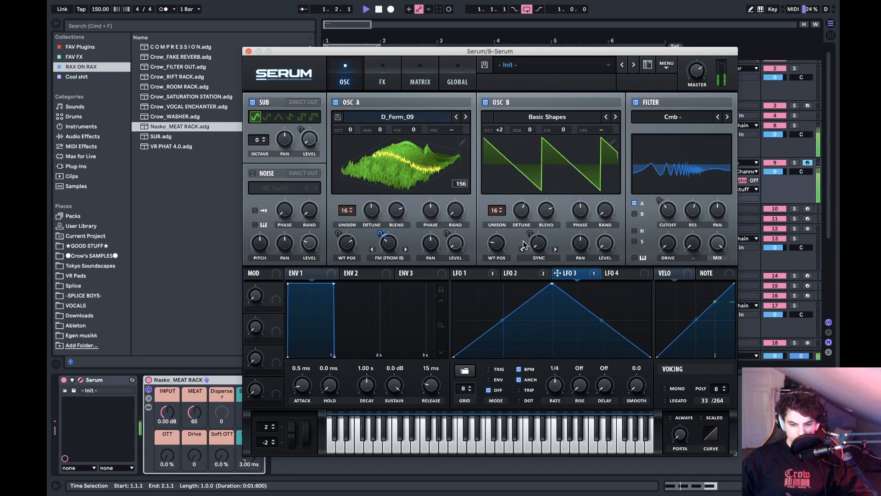
pyautogui.press('space')
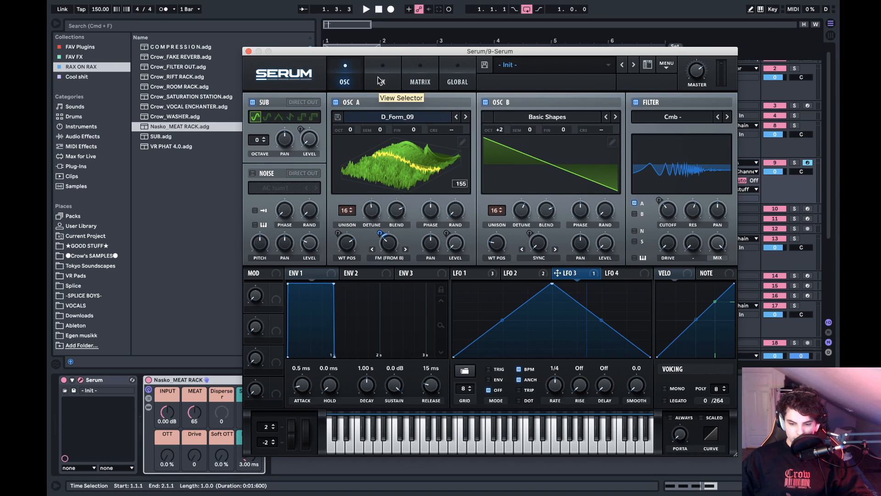
# - Set the comb filter's cutoff to about 141 Hz and lower its resonance to about 31% during playback
pyautogui.press('space')
pyautogui.click(669, 222)
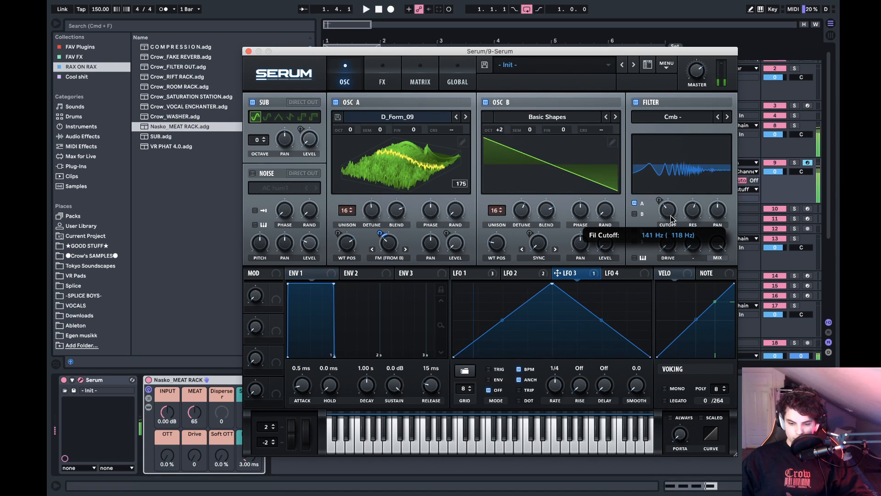
pyautogui.moveTo(692, 212); pyautogui.dragTo(684, 255)
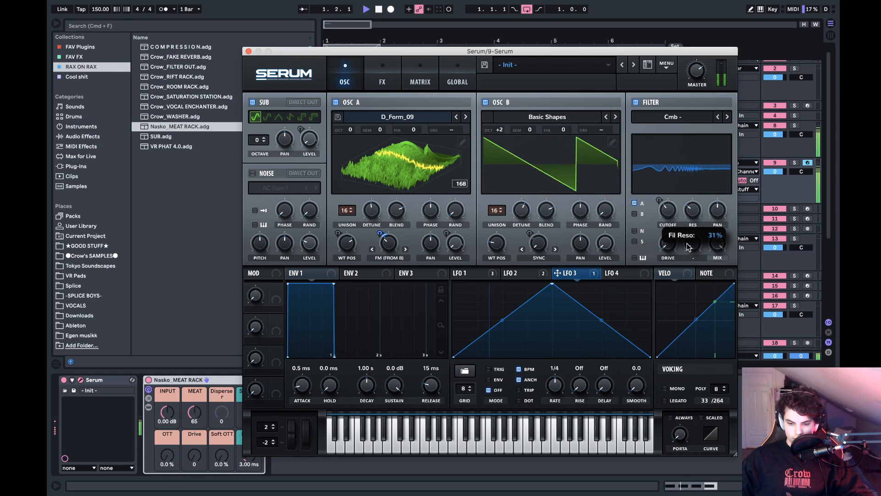
# - Lower oscillator B's unison detune and raise oscillator A's unison detune during playback
pyautogui.click(527, 211)
pyautogui.moveTo(527, 211); pyautogui.dragTo(534, 235)
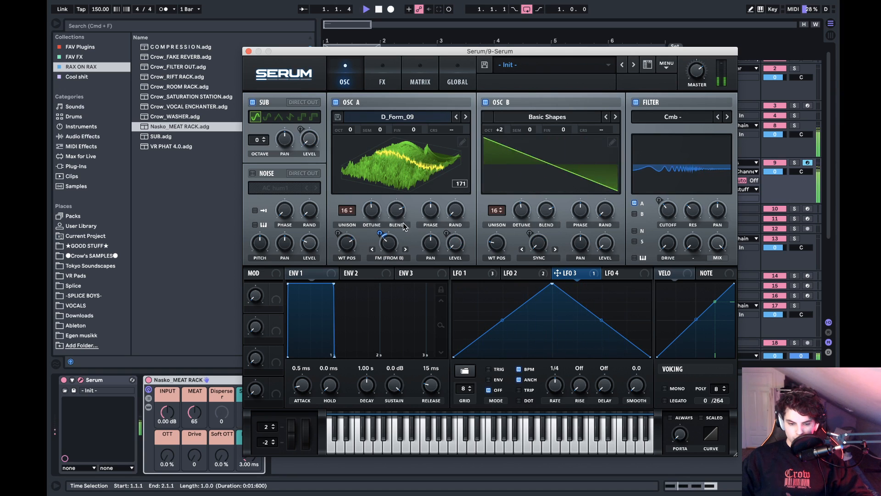
pyautogui.moveTo(372, 210); pyautogui.dragTo(389, 178)
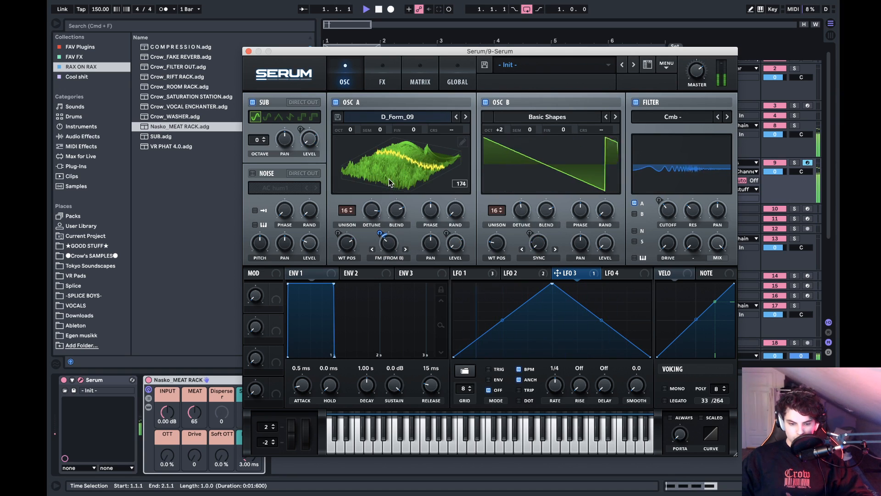
# - Reshape LFO 1 into a short low start followed by a steep curved rise that flattens near the top, auditioning the loop
pyautogui.press('space')
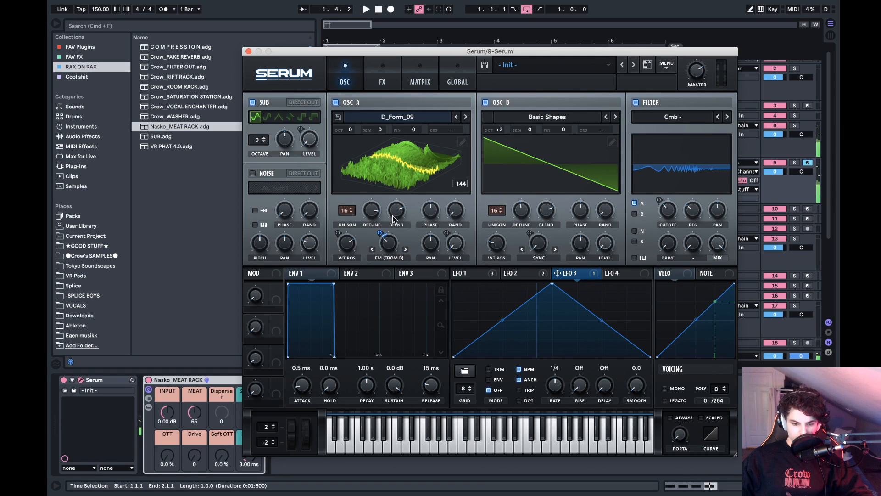
pyautogui.press('space')
pyautogui.press('space')
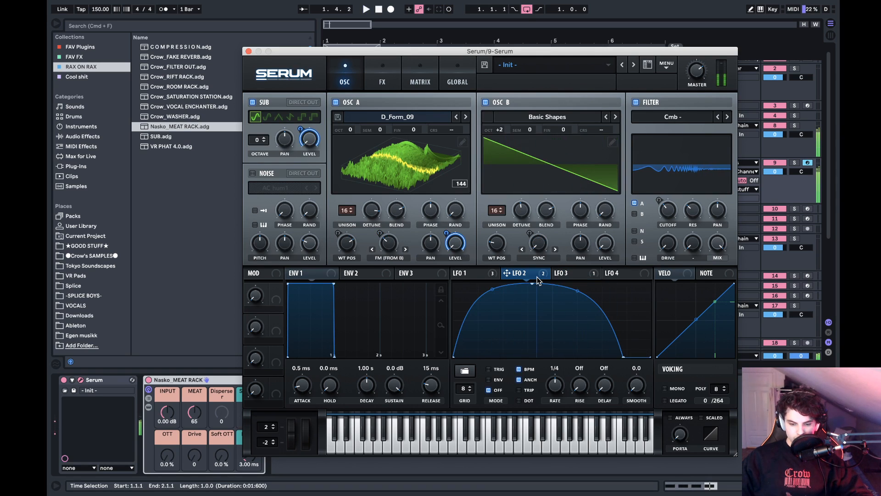
pyautogui.click(485, 275)
pyautogui.press('space')
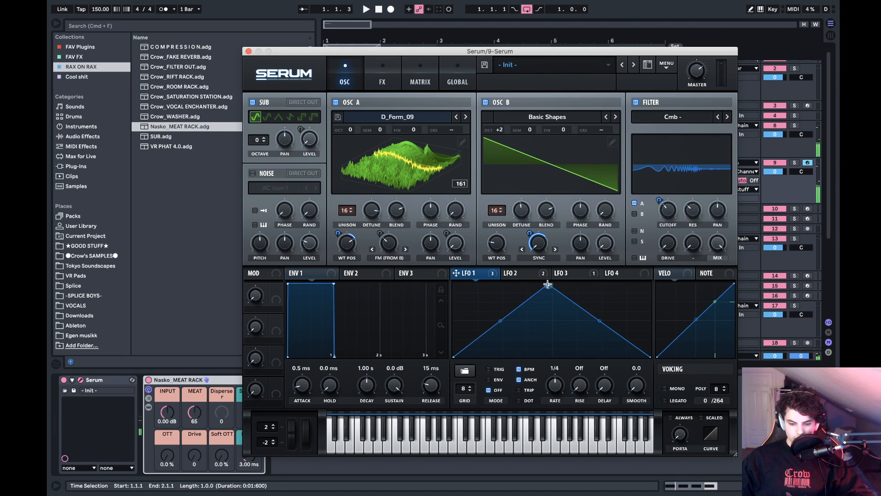
pyautogui.press('space')
pyautogui.moveTo(548, 285); pyautogui.dragTo(681, 236)
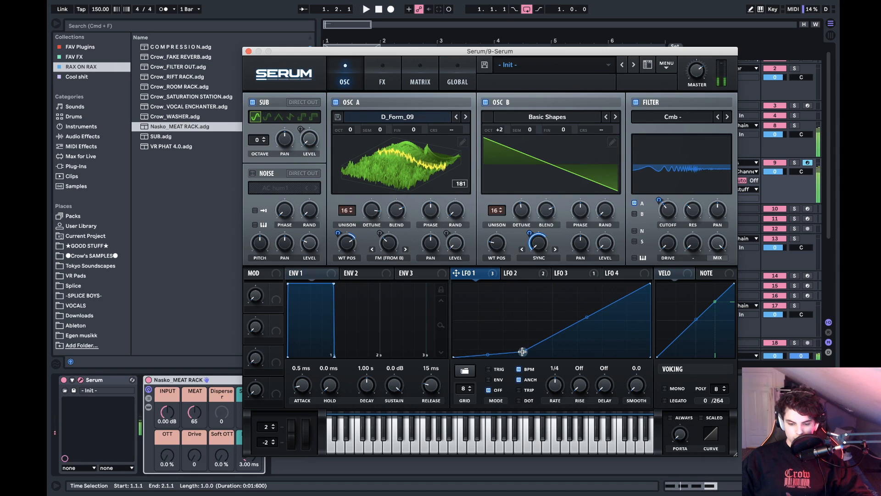
pyautogui.moveTo(594, 318); pyautogui.dragTo(584, 304)
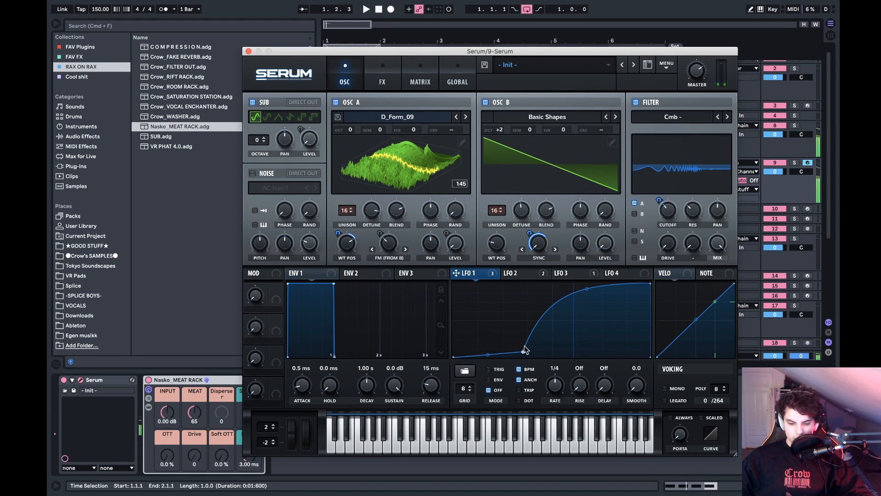
pyautogui.moveTo(525, 350); pyautogui.dragTo(508, 341)
pyautogui.moveTo(568, 290); pyautogui.dragTo(561, 273)
pyautogui.press('space')
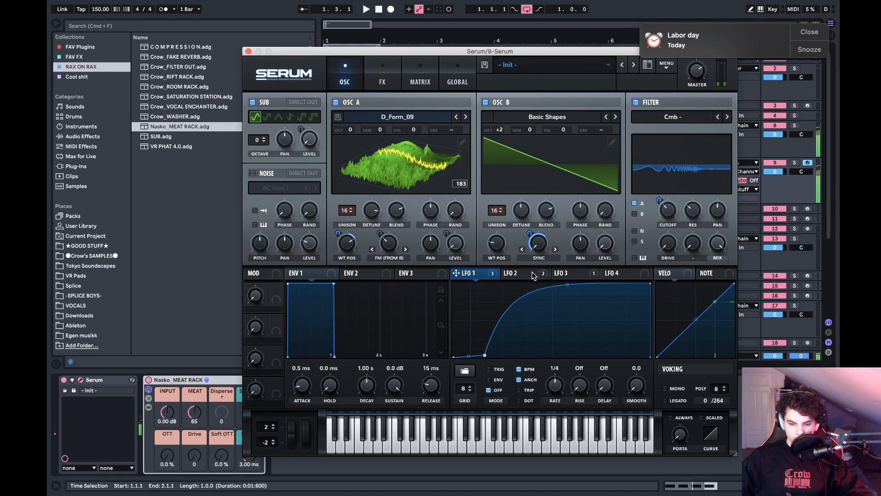
# - Show LFO 2, dismiss the Labor day reminder and resume loop playback
pyautogui.click(533, 274)
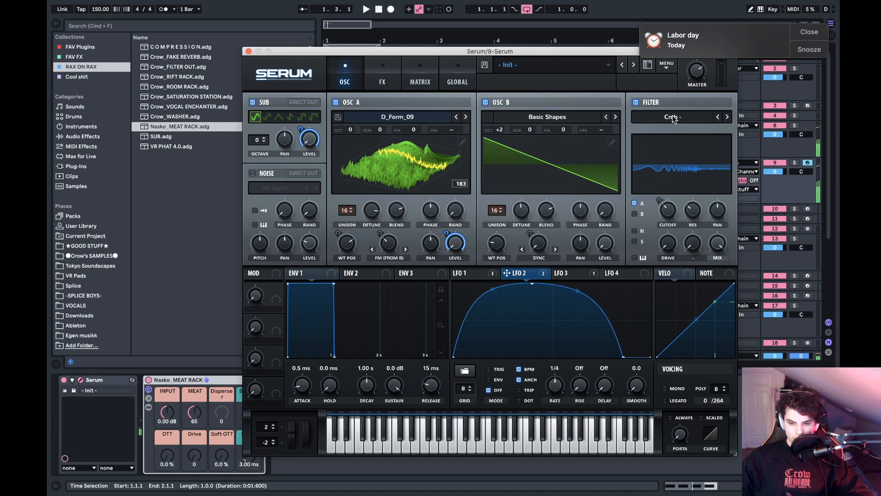
pyautogui.click(804, 32)
pyautogui.press('space')
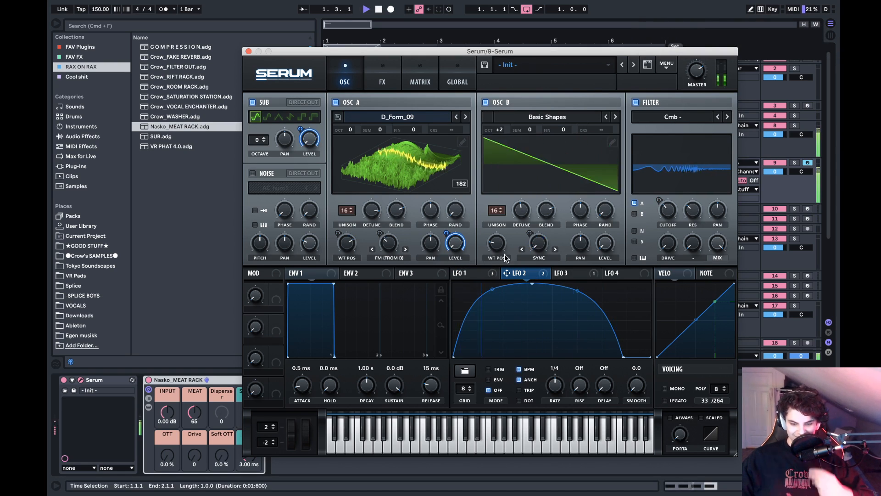
# - Try lower and then higher unison detune amounts on oscillators B and A during playback
pyautogui.moveTo(521, 219)
pyautogui.mouseDown()
pyautogui.moveTo(546, 189)
pyautogui.moveTo(534, 218)
pyautogui.mouseUp()
pyautogui.moveTo(372, 212); pyautogui.dragTo(374, 250)
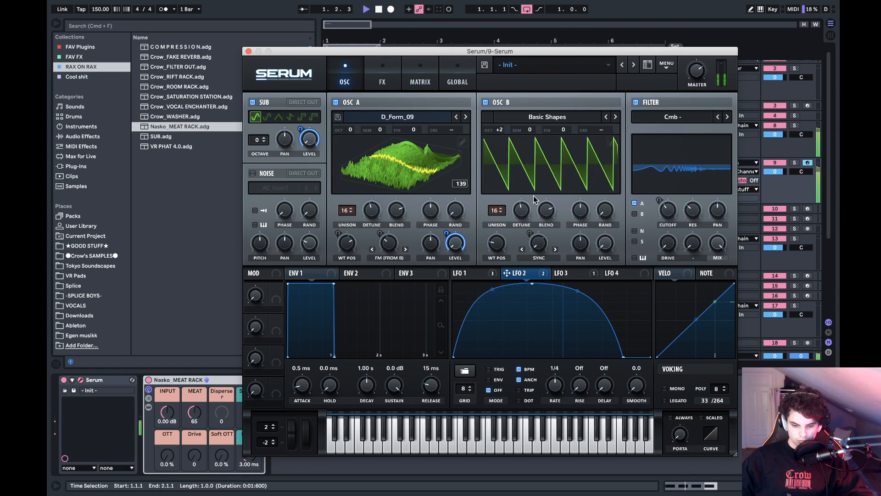
pyautogui.moveTo(522, 210)
pyautogui.mouseDown()
pyautogui.moveTo(521, 221)
pyautogui.moveTo(525, 197)
pyautogui.mouseUp()
pyautogui.moveTo(372, 210); pyautogui.dragTo(376, 192)
# - Lower the global unison width of both oscillators to about 27 during playback, and return to the oscillator view
pyautogui.click(448, 81)
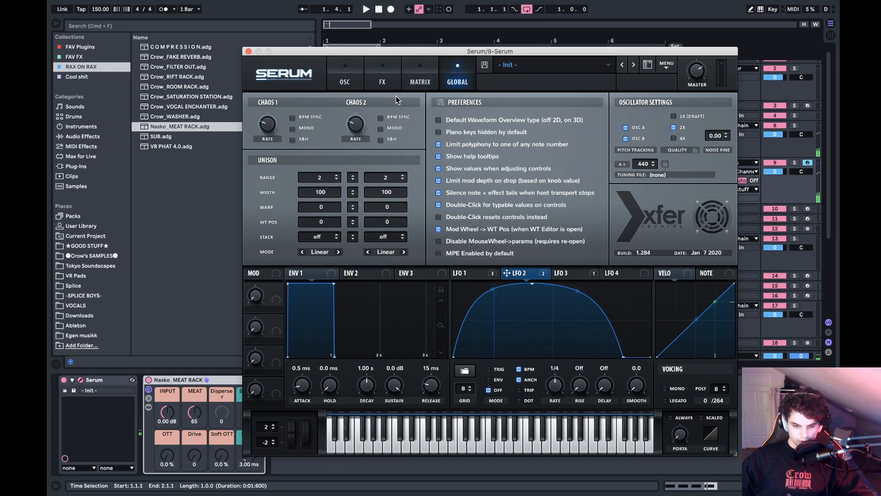
pyautogui.press('space')
pyautogui.moveTo(352, 192); pyautogui.dragTo(353, 233)
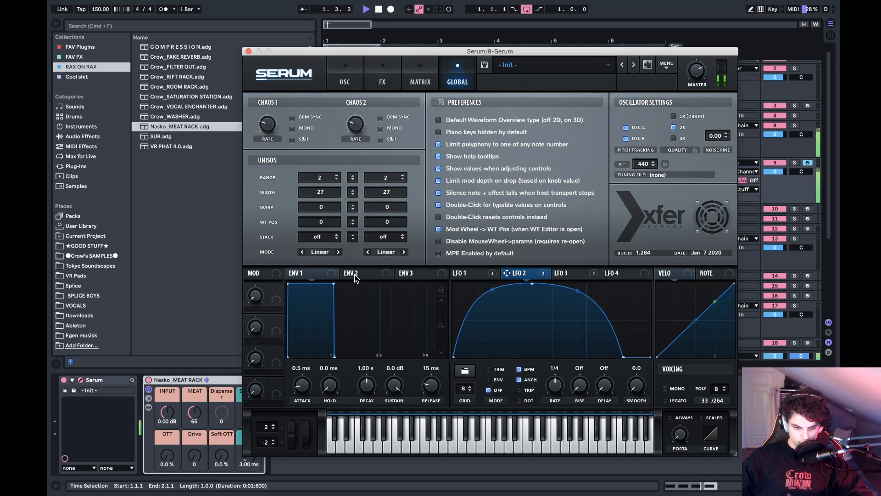
pyautogui.click(418, 85)
pyautogui.click(357, 81)
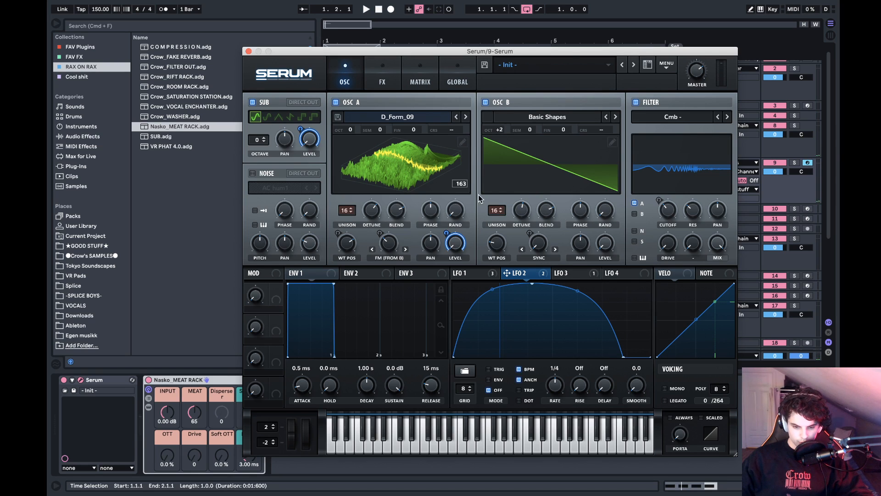
# - Readjust the unison detune of oscillator B and oscillator A while the loop plays
pyautogui.press('space')
pyautogui.moveTo(522, 212); pyautogui.dragTo(537, 194)
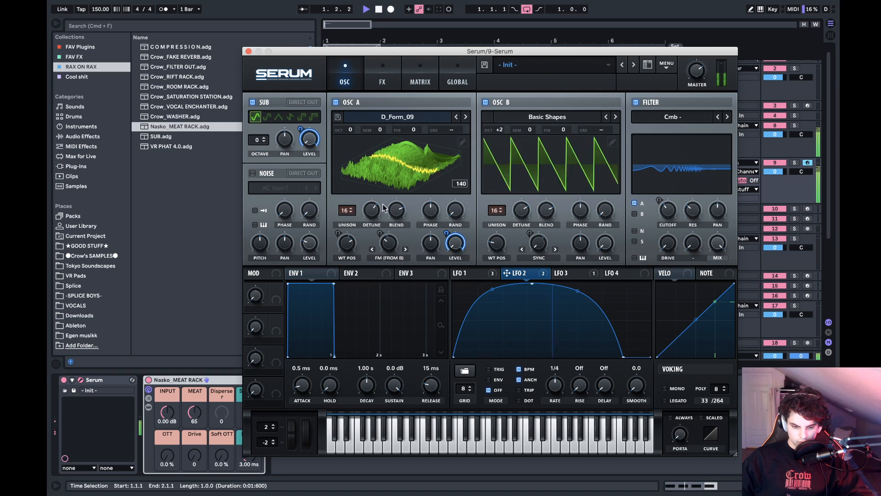
pyautogui.moveTo(372, 210); pyautogui.dragTo(376, 239)
pyautogui.press('space')
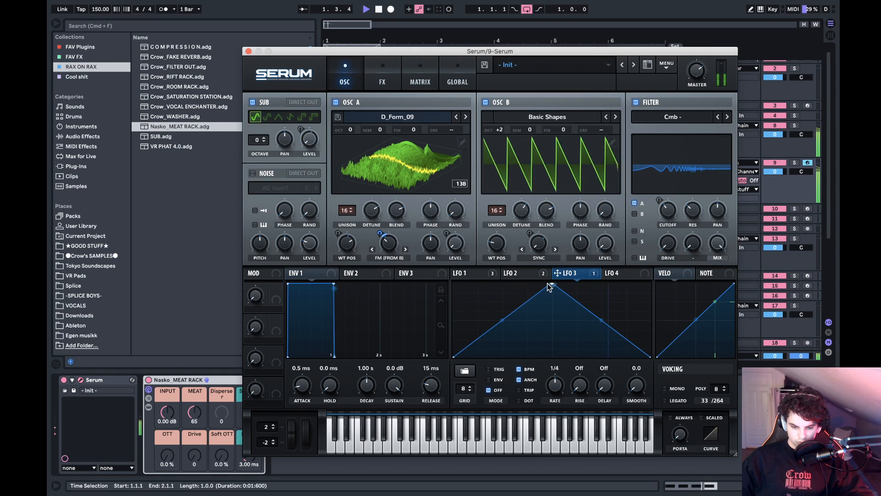
# - Remove LFO 1's early point and reshape it into an exponential rise that peaks at mid-cycle and holds
pyautogui.press('space')
pyautogui.click(481, 274)
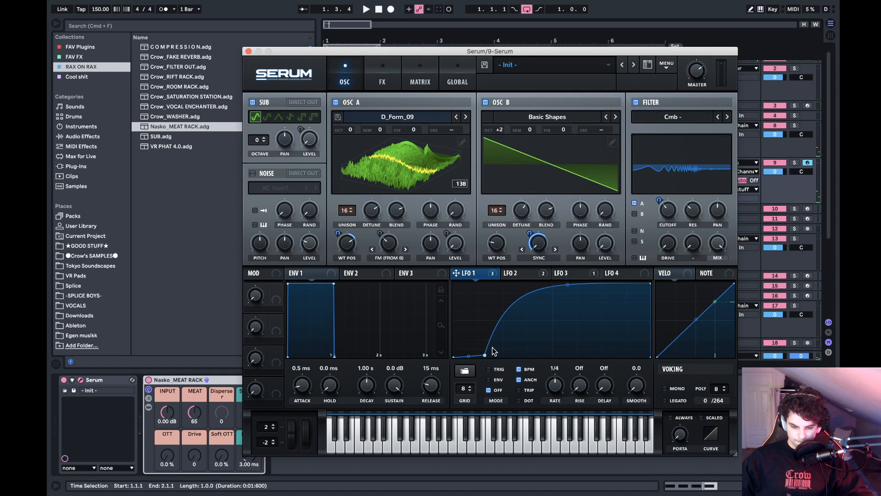
pyautogui.doubleClick(486, 354)
pyautogui.press('space')
pyautogui.moveTo(555, 321); pyautogui.dragTo(568, 339)
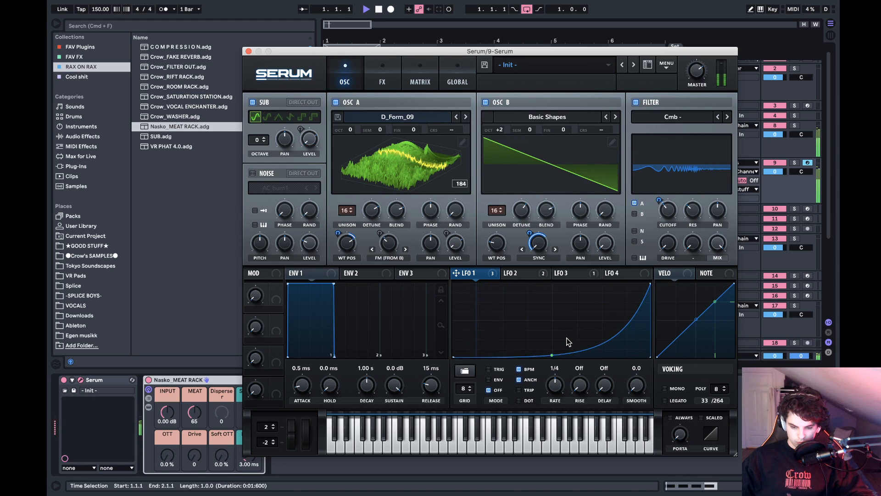
pyautogui.moveTo(650, 284); pyautogui.dragTo(543, 284)
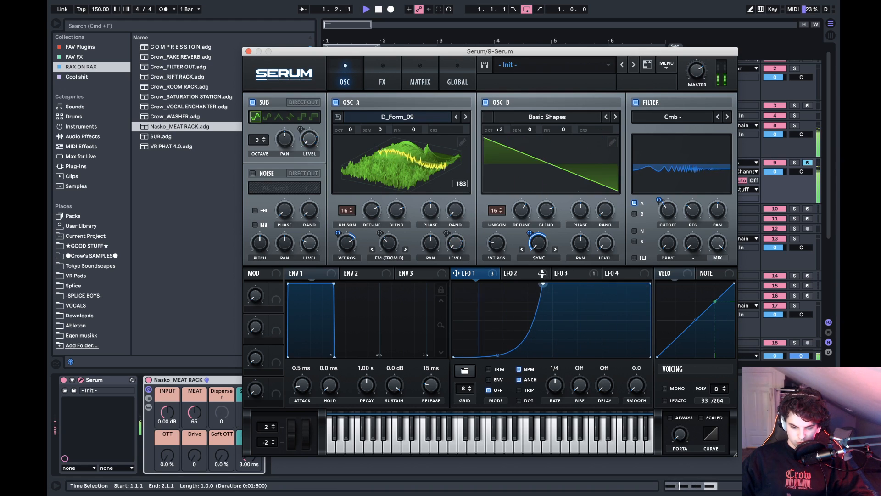
pyautogui.press('space')
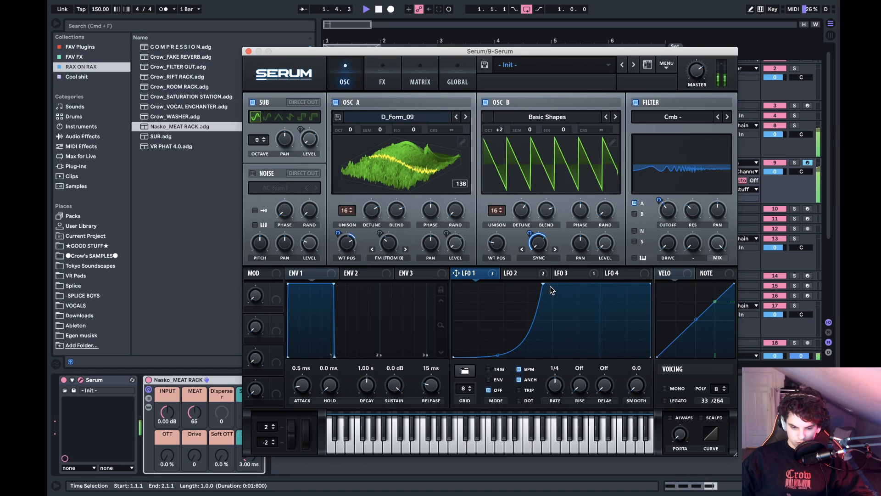
# - Try a falling LFO 1 shape made of two curved decay segments meeting at mid-cycle
pyautogui.moveTo(498, 357); pyautogui.dragTo(499, 313)
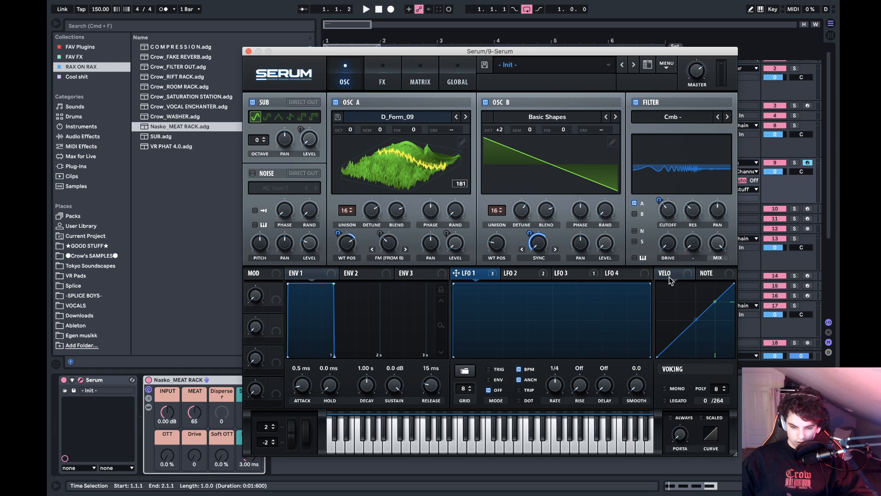
pyautogui.doubleClick(650, 285)
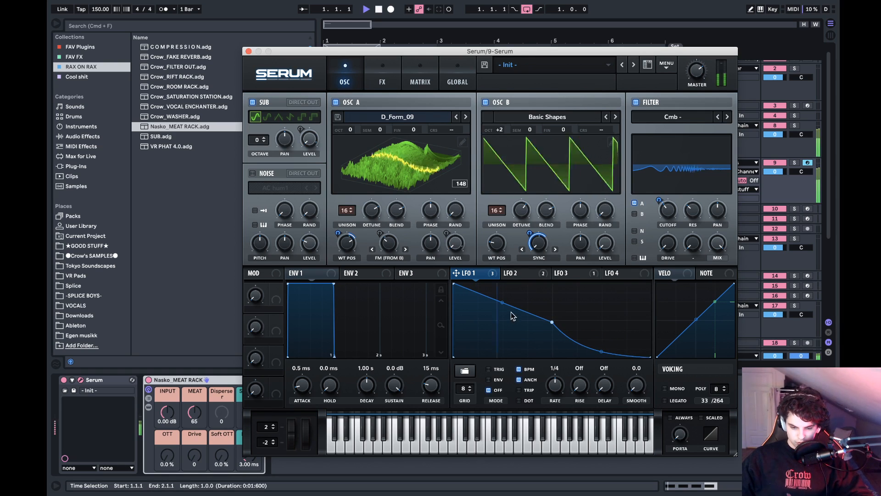
pyautogui.moveTo(503, 304); pyautogui.dragTo(505, 330)
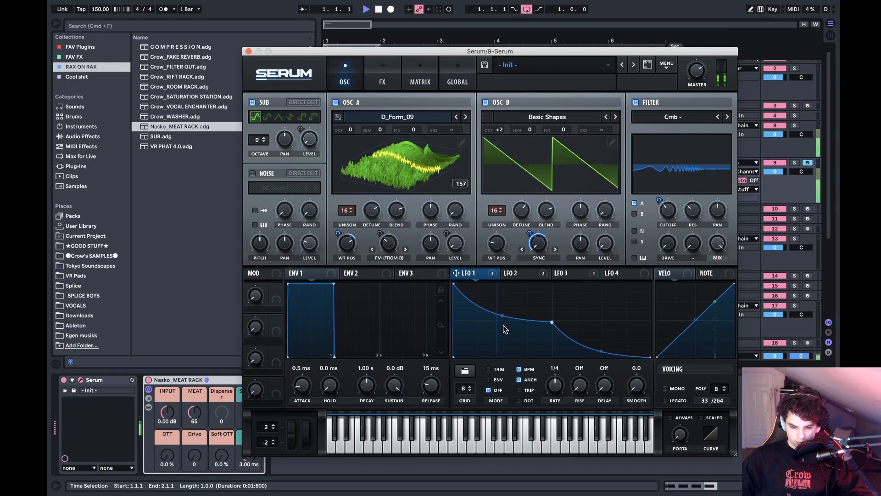
# - Reshape LFO 1 into a single mid-cycle peak with slightly outward-bowed rise and fall, removing the extra middle point
pyautogui.moveTo(457, 288); pyautogui.dragTo(585, 271)
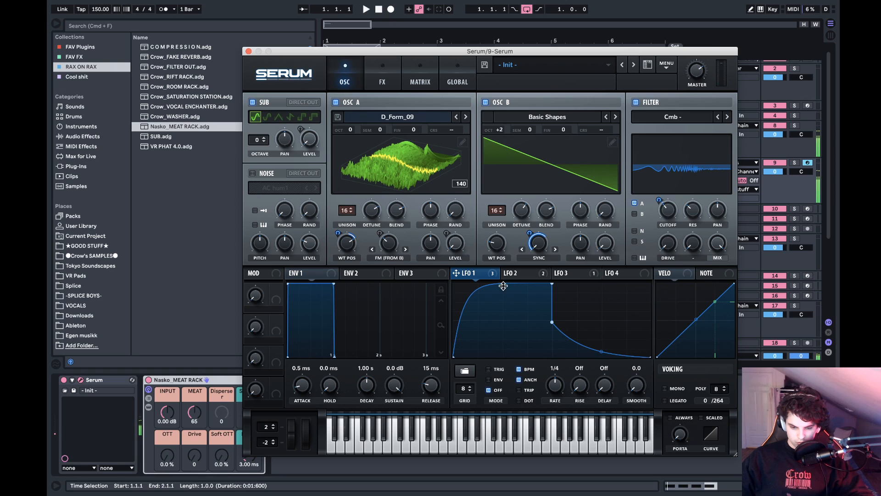
pyautogui.moveTo(503, 285); pyautogui.dragTo(503, 325)
pyautogui.press('space')
pyautogui.doubleClick(553, 324)
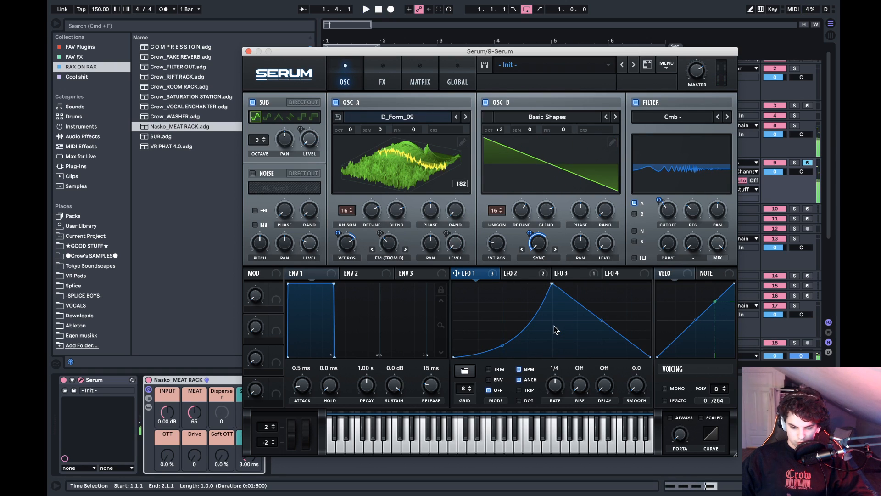
pyautogui.moveTo(603, 321)
pyautogui.mouseDown()
pyautogui.moveTo(602, 335)
pyautogui.moveTo(607, 312)
pyautogui.moveTo(602, 317)
pyautogui.mouseUp()
pyautogui.press('space')
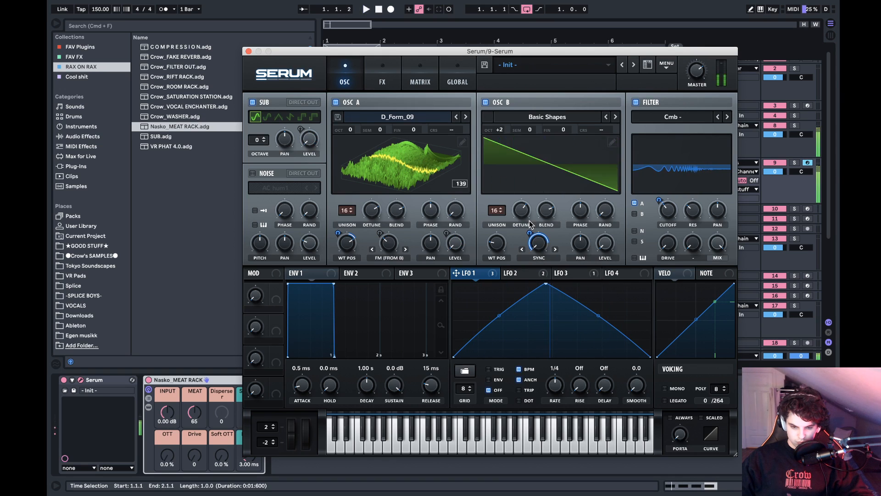
# - Sweep the unison detune of oscillators A and B to compare settings during playback, including 0.23 on A and 0.34 on B
pyautogui.moveTo(530, 203)
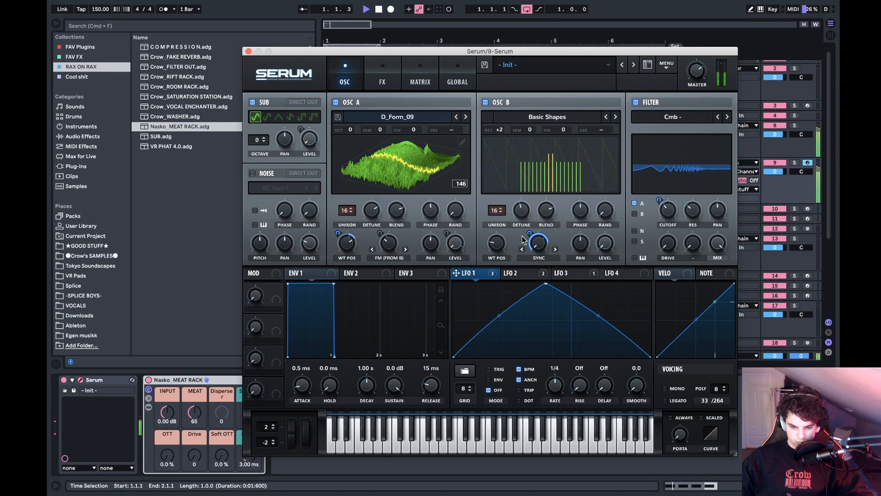
pyautogui.moveTo(372, 212)
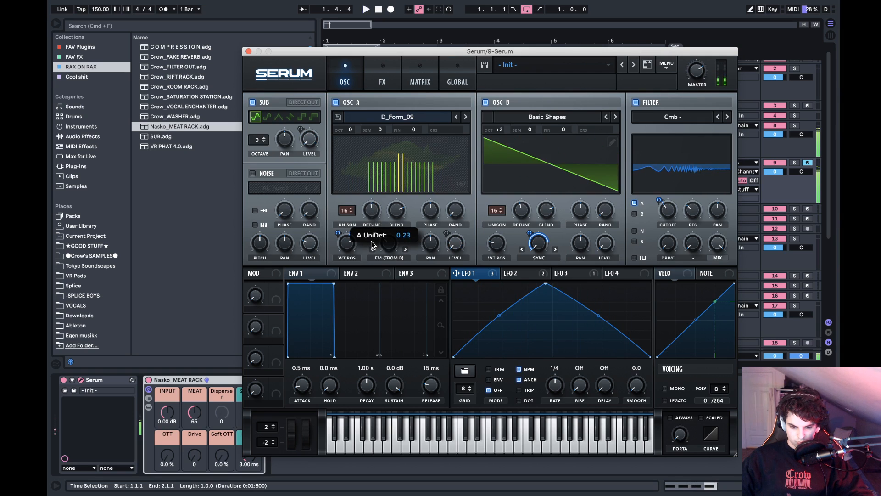
pyautogui.moveTo(389, 196); pyautogui.dragTo(389, 219)
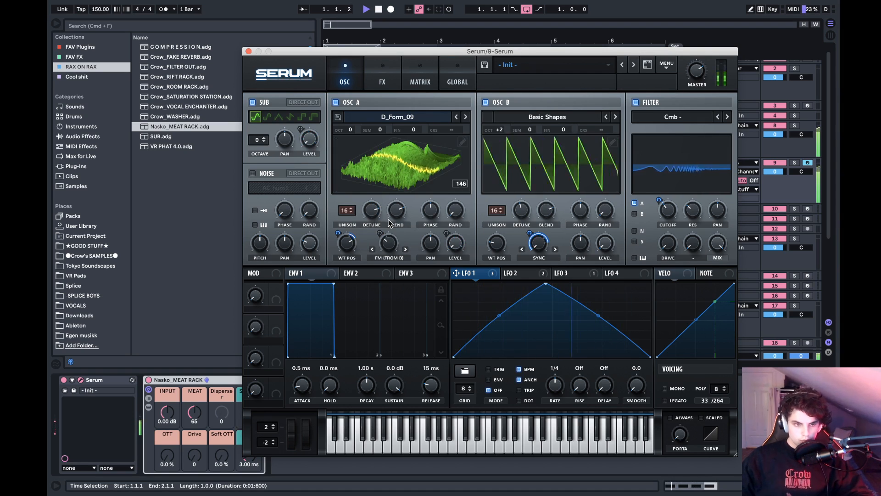
pyautogui.press('space')
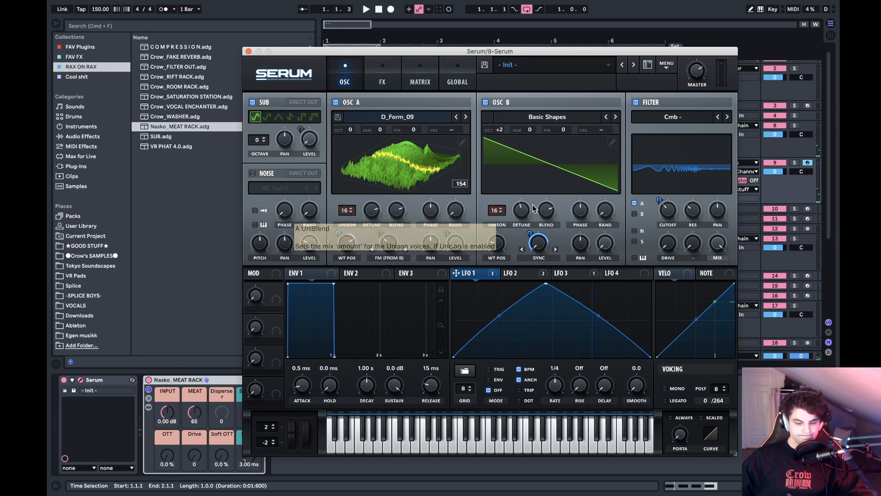
pyautogui.press('space')
pyautogui.moveTo(527, 221)
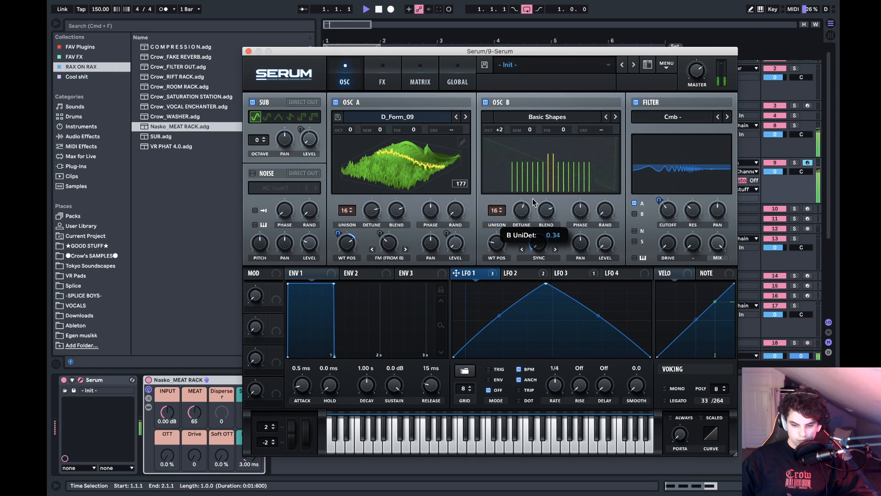
pyautogui.press('space')
# - Raise oscillator B's octave to +3 and widen the unison detune to about 0.70 on B and 0.82 on A
pyautogui.moveTo(500, 125); pyautogui.dragTo(500, 115)
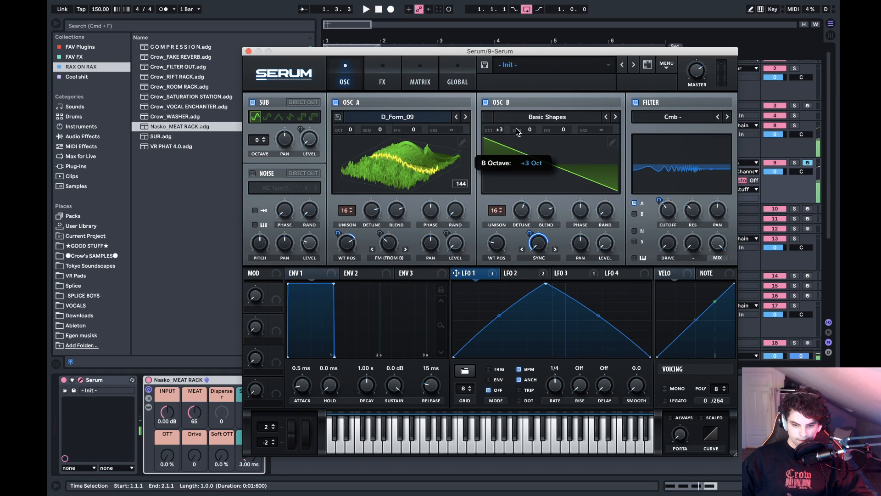
pyautogui.press('space')
pyautogui.moveTo(532, 194)
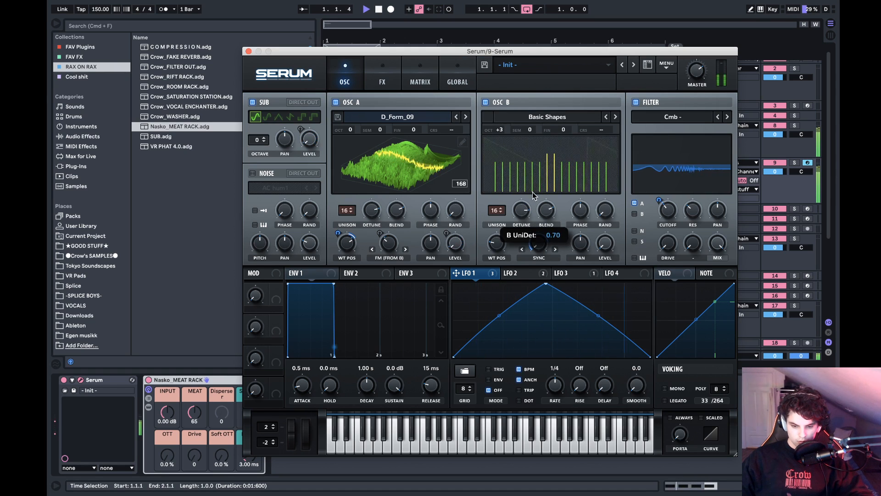
pyautogui.press('space')
pyautogui.moveTo(379, 204)
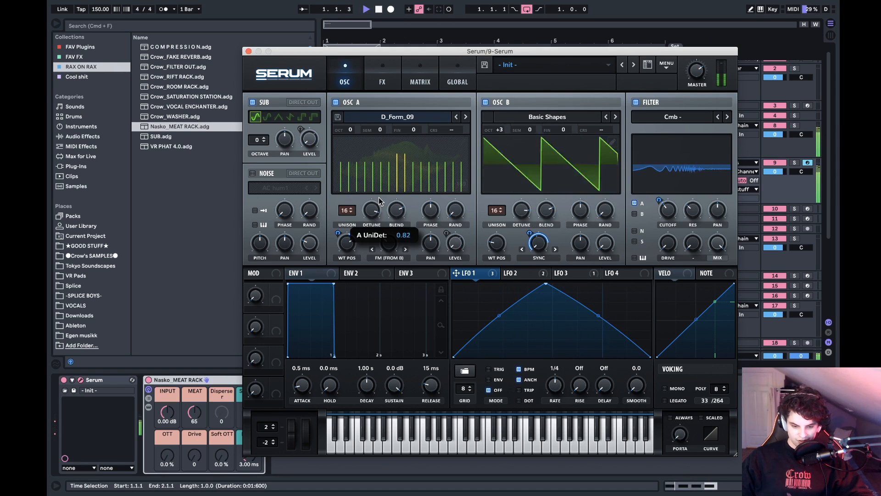
pyautogui.press('space')
# - Try reducing LFO 1's modulation of oscillator B's sync warp to about 59, and set oscillator B's octave to +2
pyautogui.moveTo(538, 239)
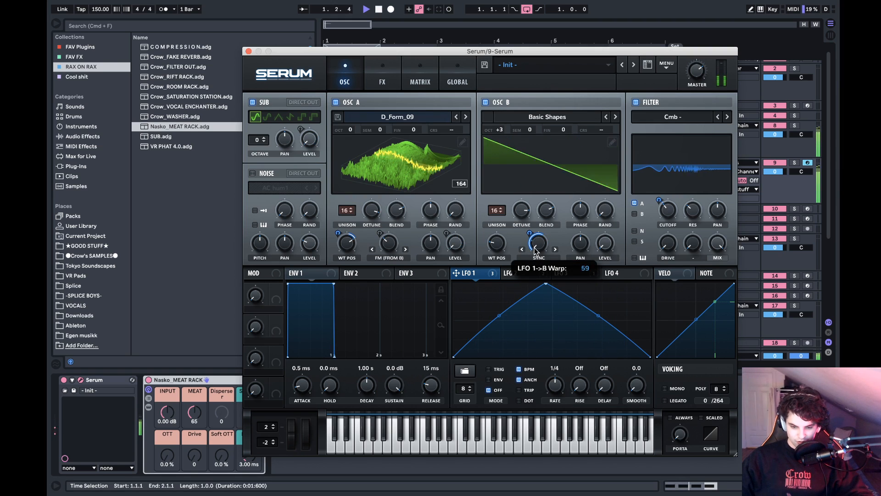
pyautogui.press('space')
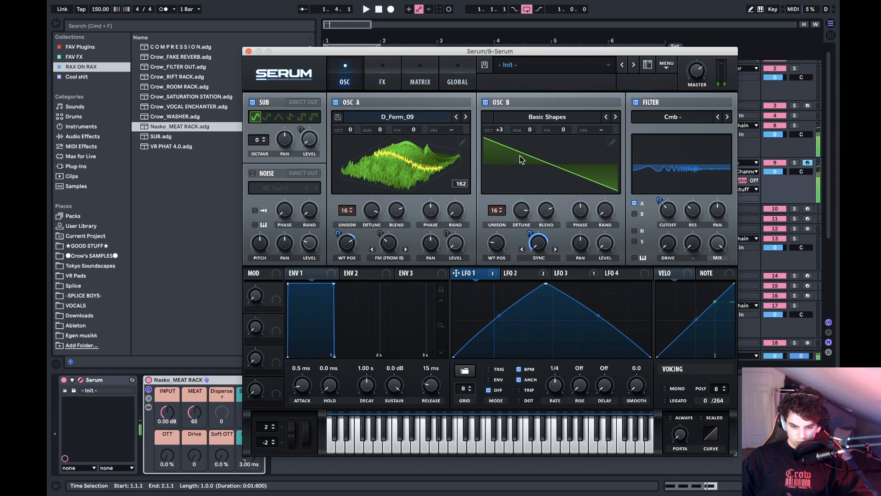
pyautogui.moveTo(500, 127)
pyautogui.mouseDown()
pyautogui.moveTo(487, 144)
pyautogui.moveTo(505, 116)
pyautogui.mouseUp()
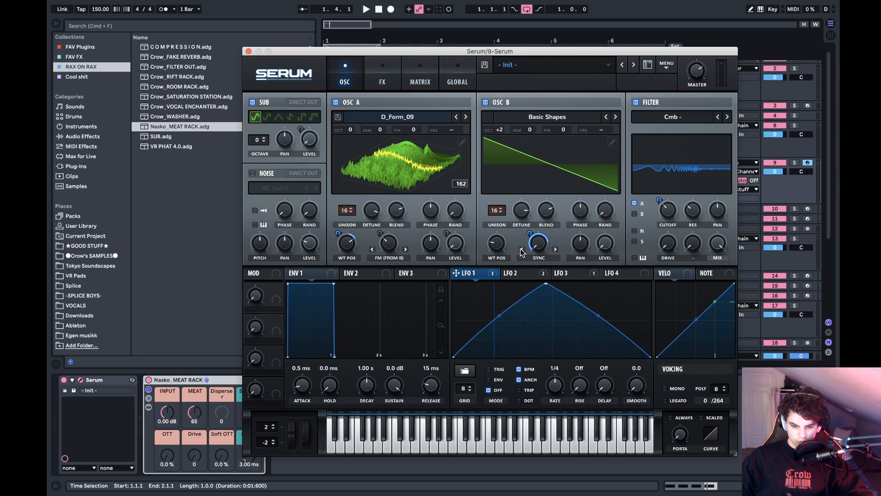
# - Switch to OBS to check the running stream, and return to the Serum patch with playback running
pyautogui.moveTo(525, 216)
pyautogui.moveTo(524, 215); pyautogui.dragTo(524, 258)
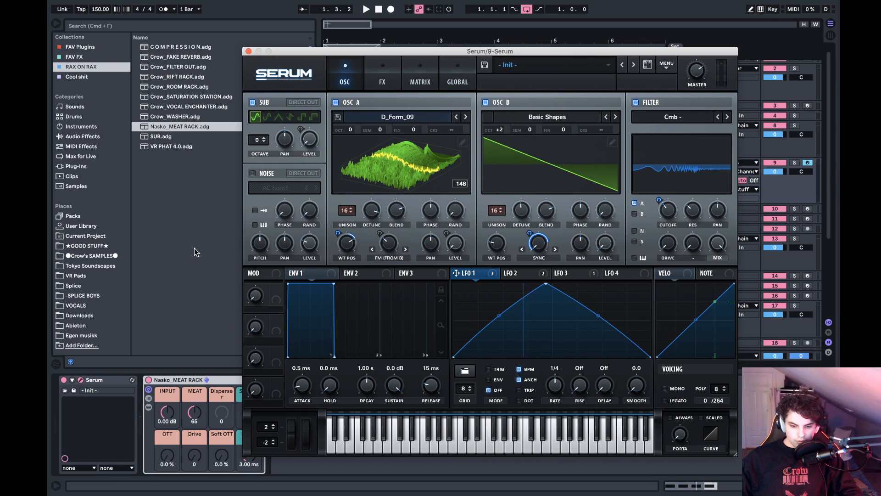
pyautogui.hotkey('ctrl', 'Left')
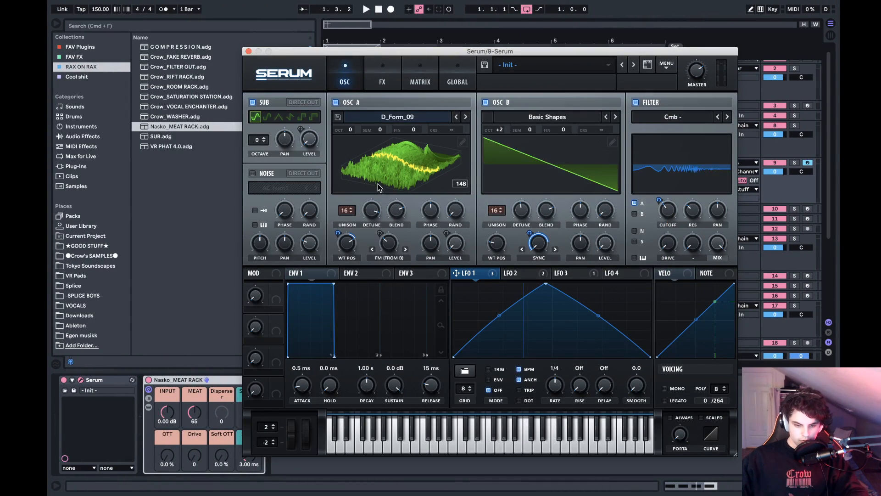
pyautogui.press('space')
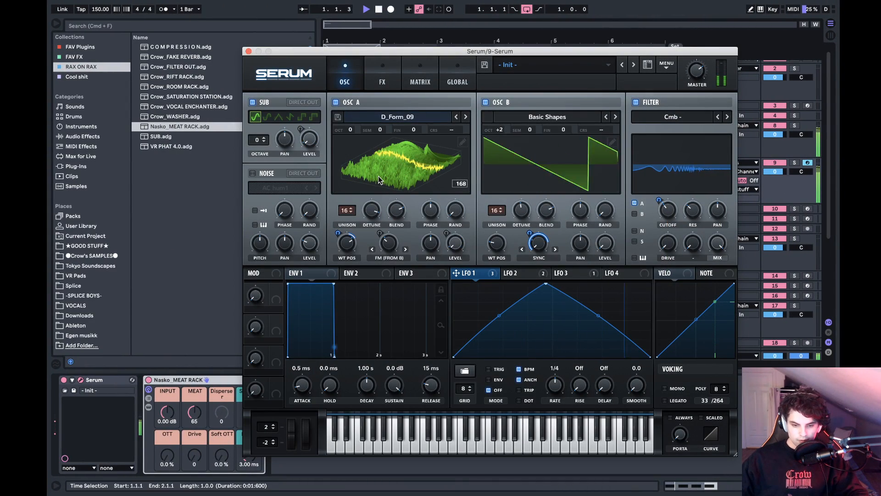
# - Raise the comb filter's resonance to about 69% and set its cutoff to about 195 Hz during playback
pyautogui.press('space')
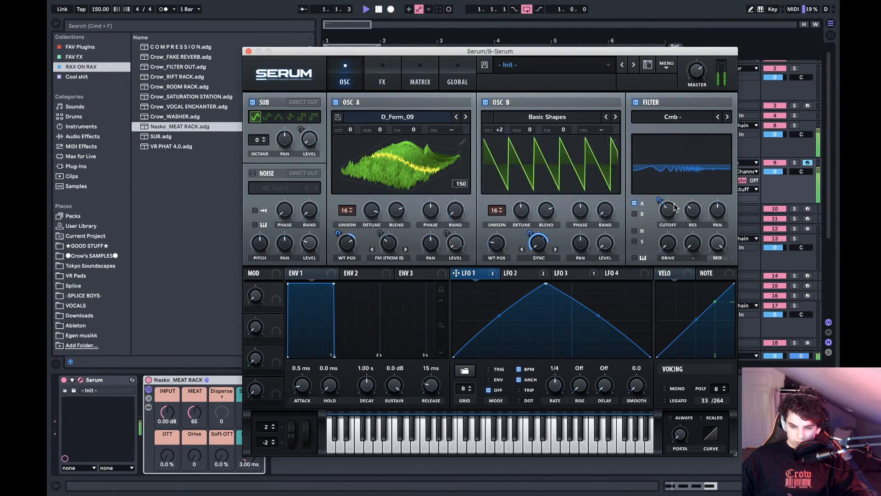
pyautogui.moveTo(668, 210); pyautogui.dragTo(702, 169)
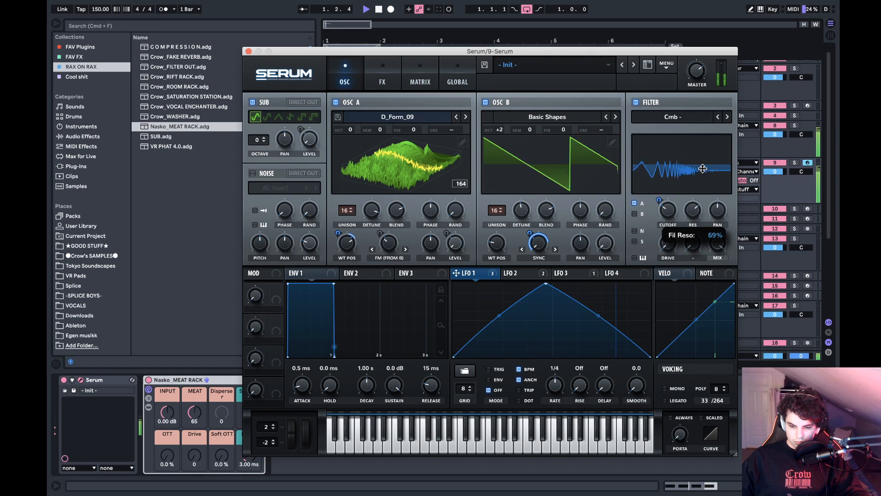
pyautogui.moveTo(668, 210); pyautogui.dragTo(674, 198)
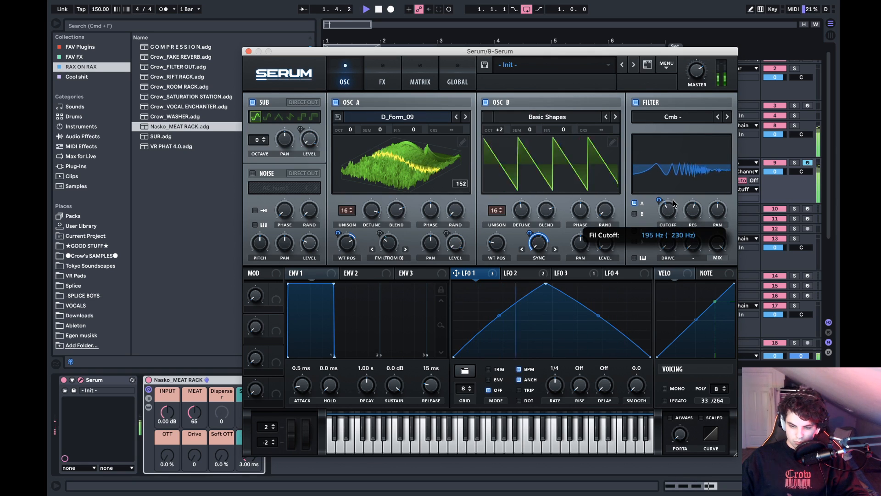
# - Audition the Cmb L6- and Cmb + filter types during playback, and return to Cmb -
pyautogui.click(728, 117)
pyautogui.click(727, 118)
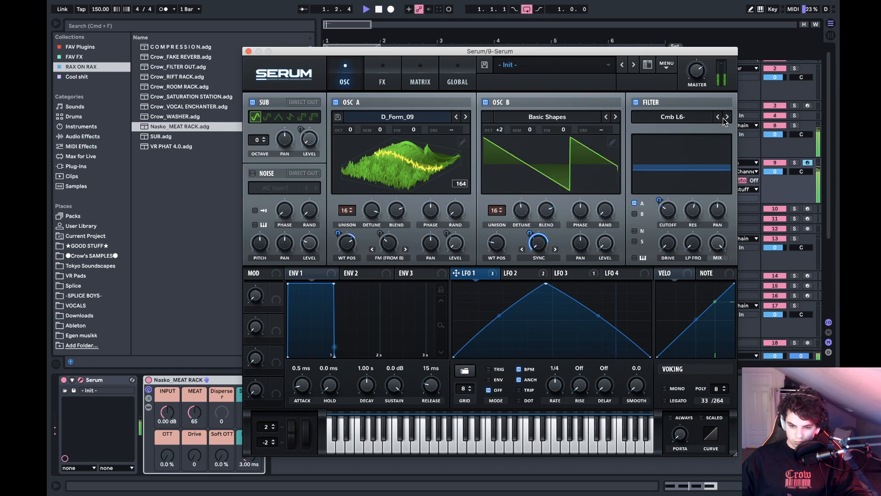
pyautogui.click(718, 118)
pyautogui.click(718, 118)
pyautogui.click(718, 117)
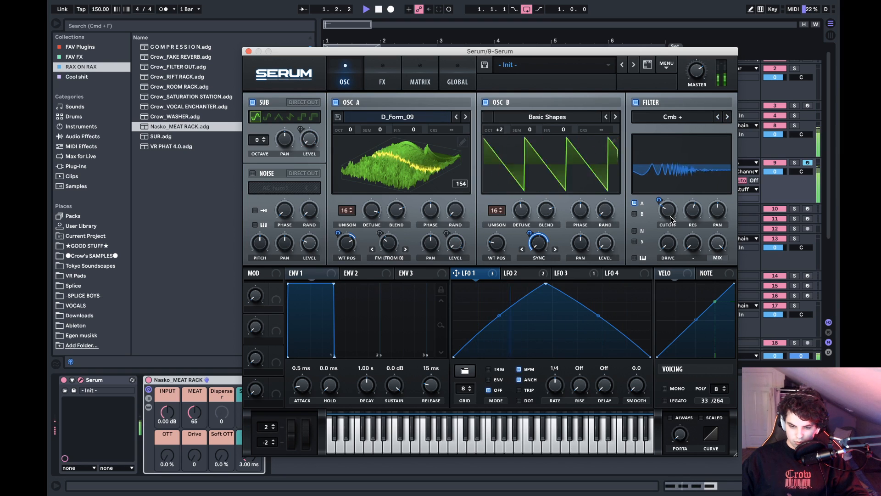
pyautogui.press('space')
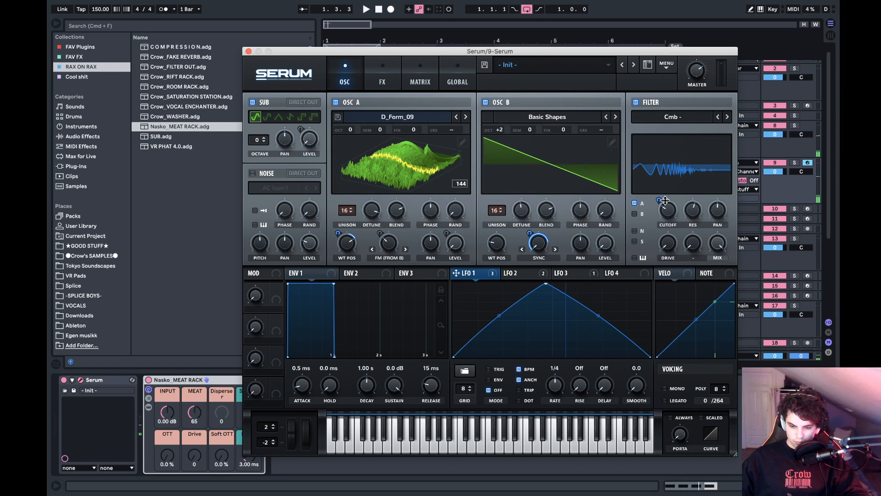
# - Remove LFO 1's modulation from the filter cutoff and assign LFO 4 to it with an amount of about 72
pyautogui.rightClick(665, 201)
pyautogui.click(684, 253)
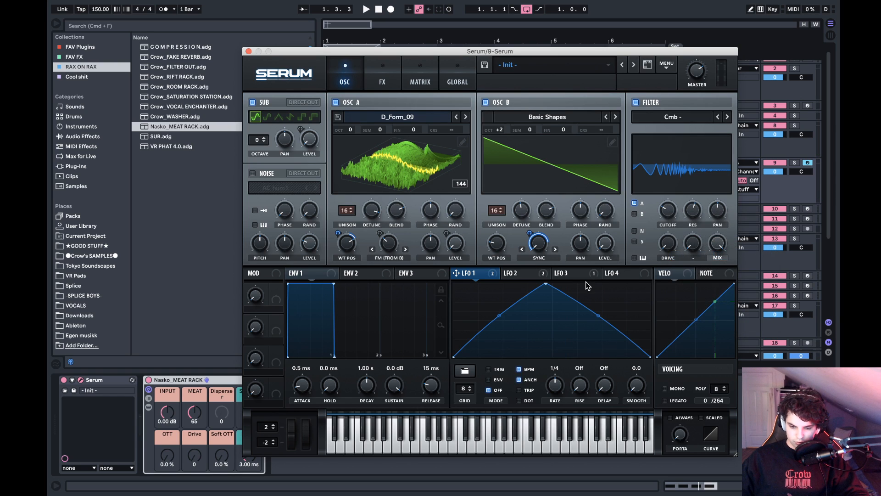
pyautogui.click(616, 275)
pyautogui.moveTo(701, 238); pyautogui.dragTo(665, 201)
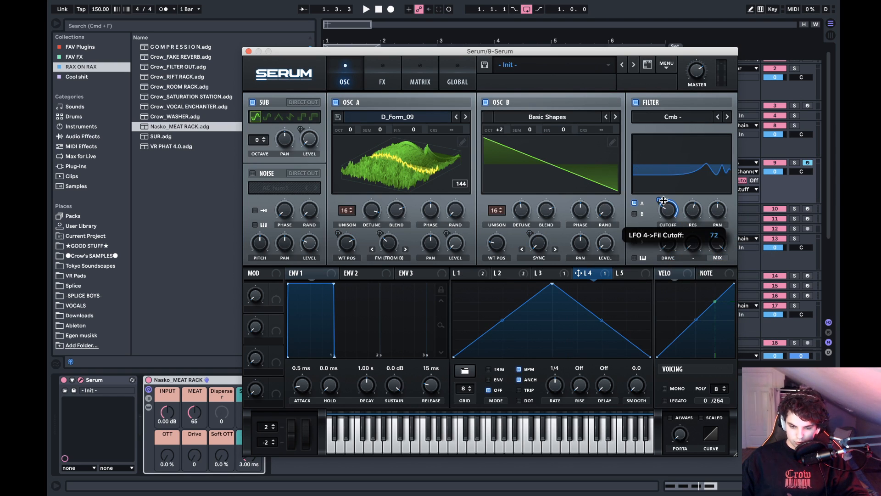
pyautogui.press('space')
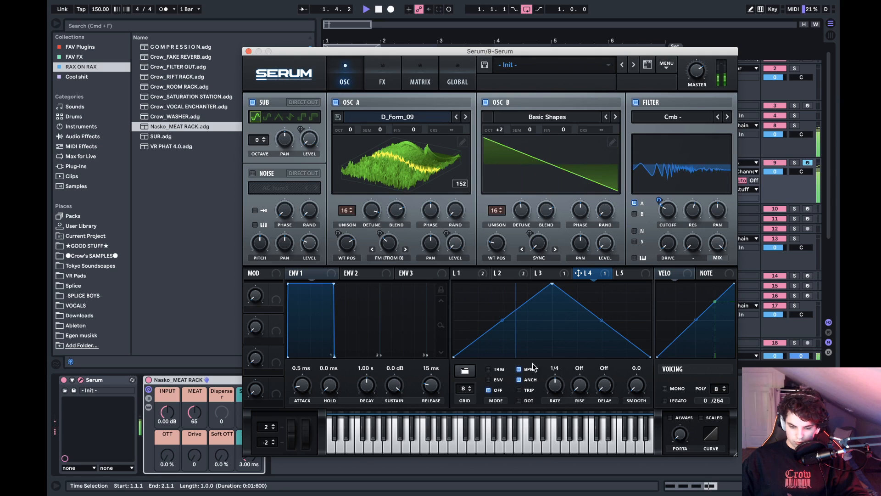
# - Try LFO 4 as a rising ramp peaking at the cycle's end, and set its rate to 1/2
pyautogui.moveTo(552, 283); pyautogui.dragTo(665, 277)
pyautogui.press('space')
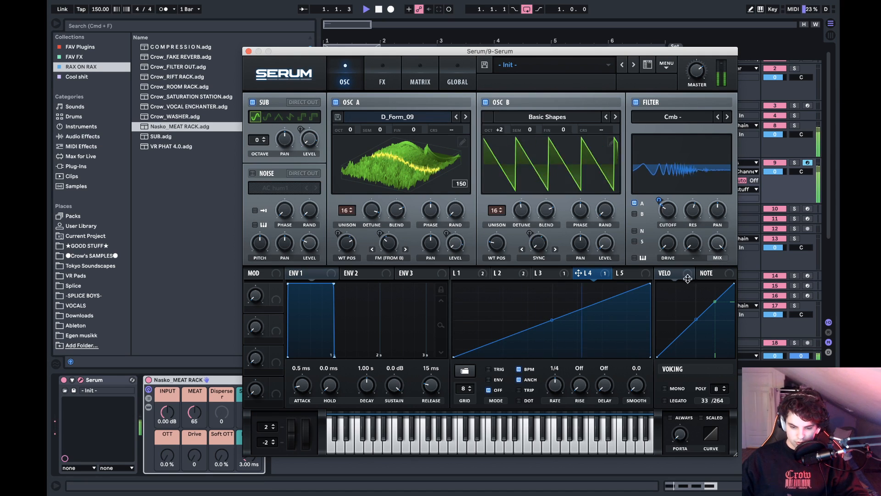
pyautogui.moveTo(567, 363); pyautogui.dragTo(569, 372)
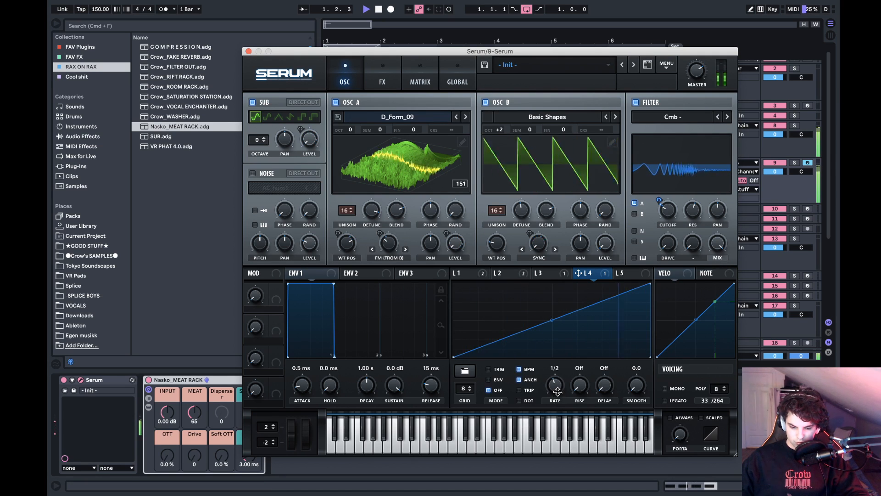
pyautogui.press('space')
# - Move LFO 4's peak back to mid-cycle and fine-tune the filter resonance during playback
pyautogui.press('space')
pyautogui.moveTo(648, 287); pyautogui.dragTo(548, 219)
pyautogui.press('space')
pyautogui.press('space')
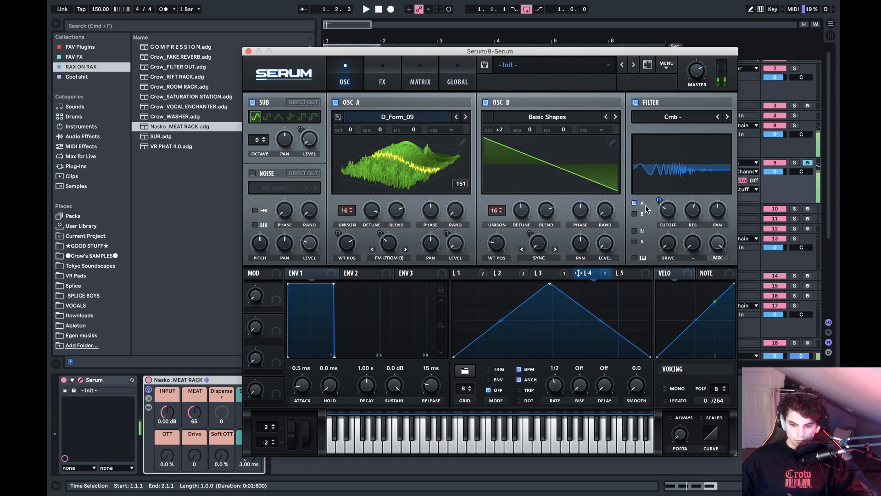
pyautogui.moveTo(692, 211)
pyautogui.mouseDown()
pyautogui.moveTo(698, 177)
pyautogui.moveTo(688, 220)
pyautogui.mouseUp()
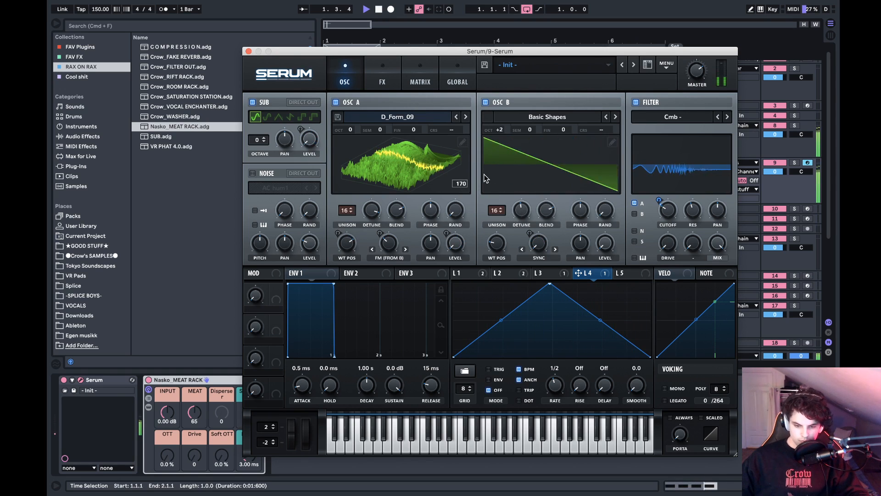
# - Stop playback, enable the noise oscillator and load the Ya sample from the VOCALS Chants folder
pyautogui.press('space')
pyautogui.click(253, 173)
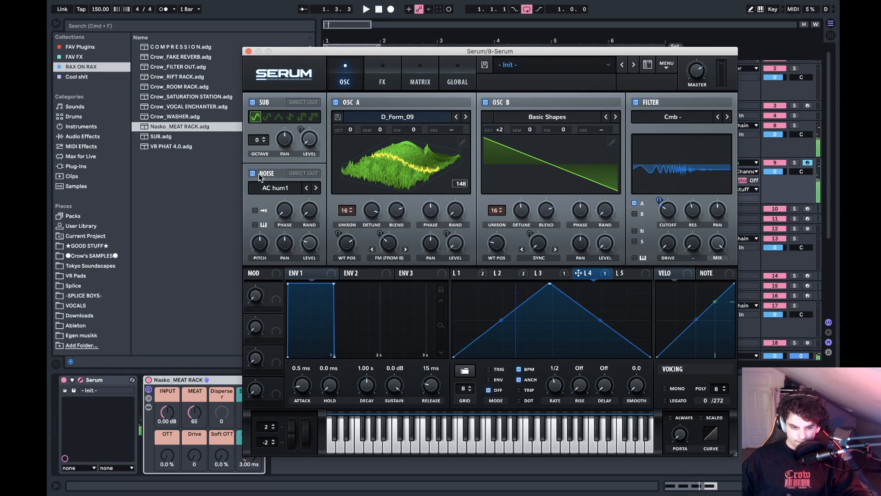
pyautogui.click(282, 190)
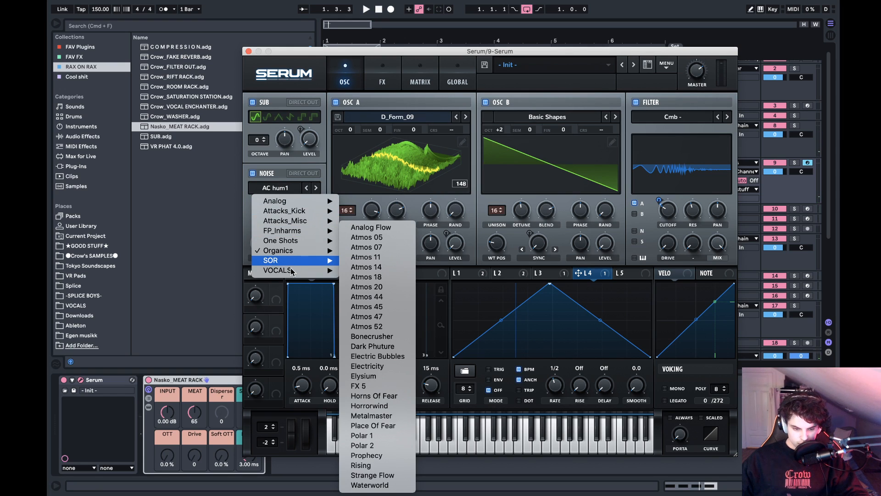
pyautogui.moveTo(327, 272)
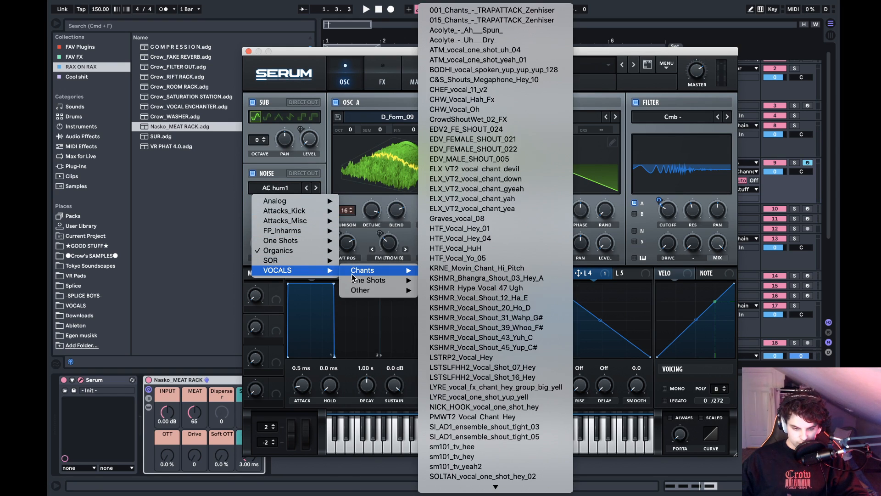
pyautogui.scroll(-1, 466, 454)
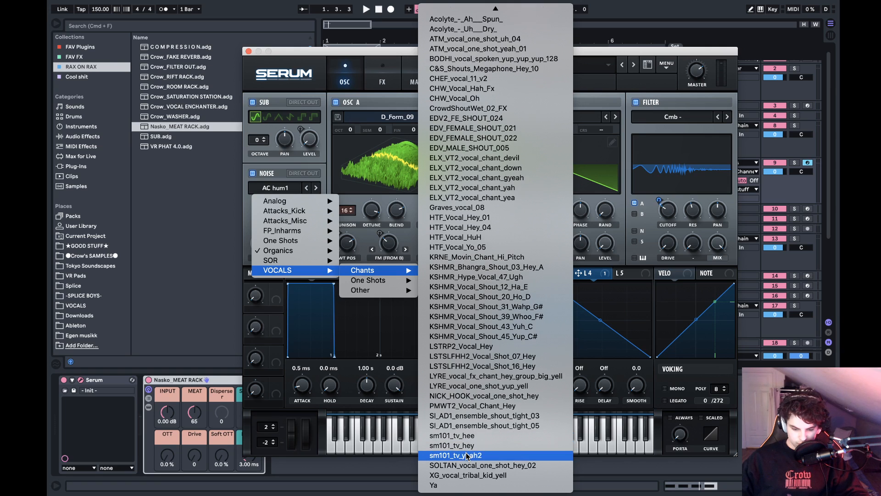
pyautogui.click(459, 485)
# - Turn off oscillator A and raise the noise oscillator's level during playback to hear the vocal sample
pyautogui.click(336, 102)
pyautogui.press('space')
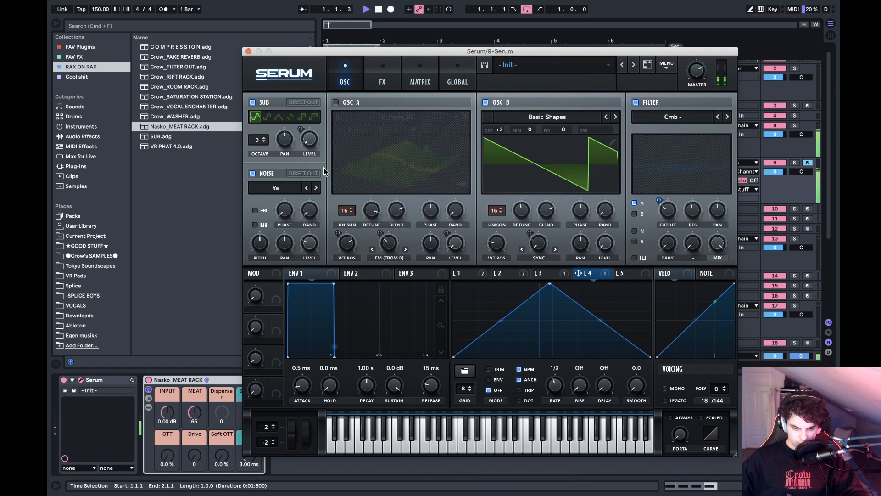
pyautogui.moveTo(309, 236); pyautogui.dragTo(317, 211)
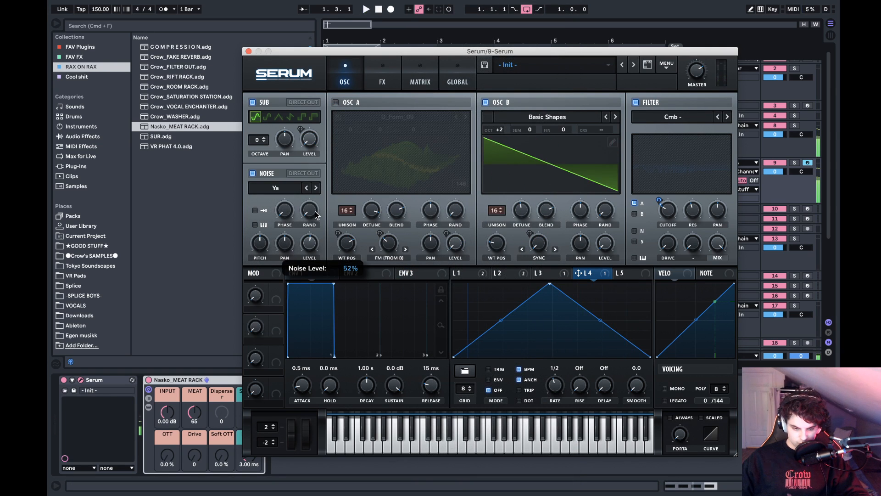
# - Step back through the vocal chants to load KSHMR_Vocal_Shout_39_Whoo_F# as the noise sample and audition it
pyautogui.click(306, 188)
pyautogui.click(306, 188)
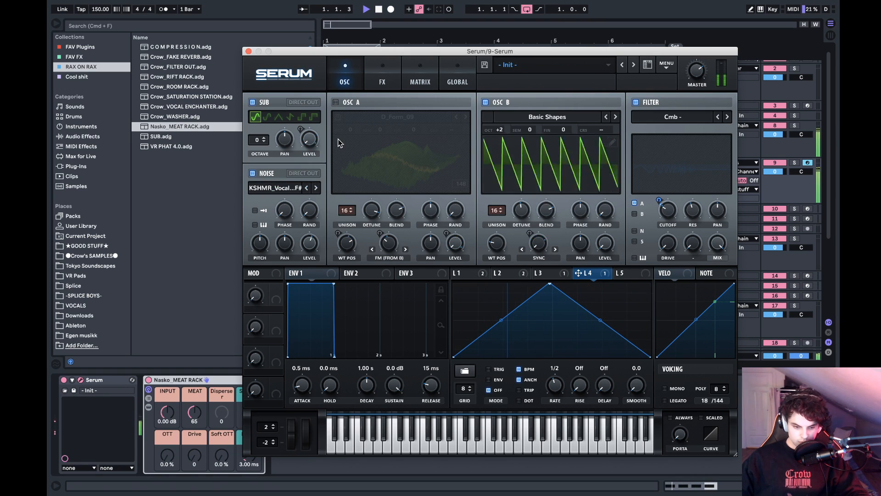
pyautogui.press('space')
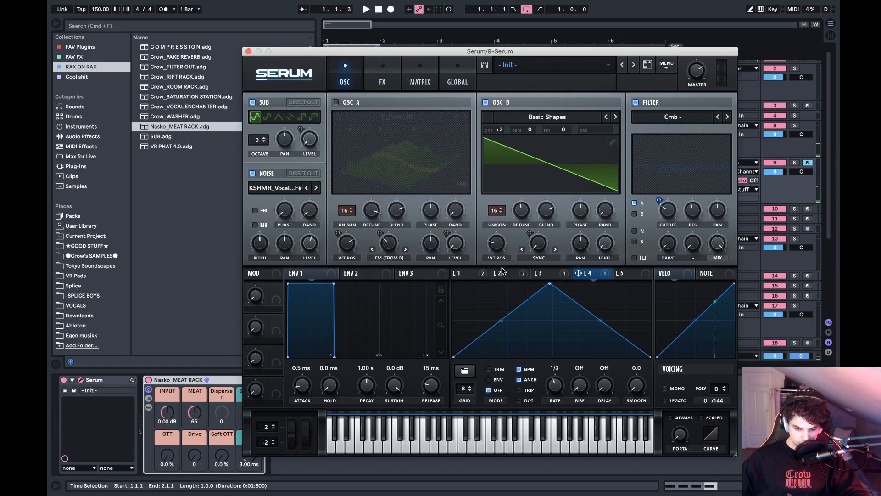
# - Assign LFO 2 to modulate the noise oscillator's level and start playback
pyautogui.click(463, 273)
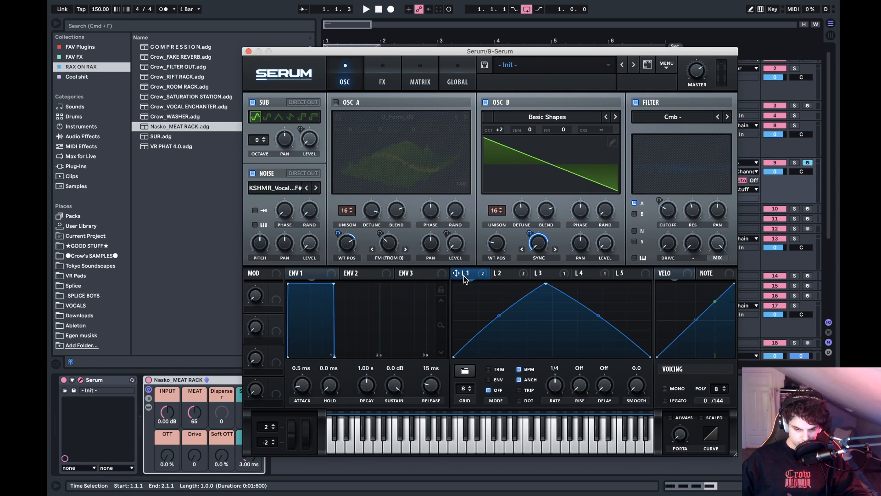
pyautogui.moveTo(418, 270); pyautogui.dragTo(467, 279)
pyautogui.moveTo(499, 272); pyautogui.dragTo(304, 233)
pyautogui.press('space')
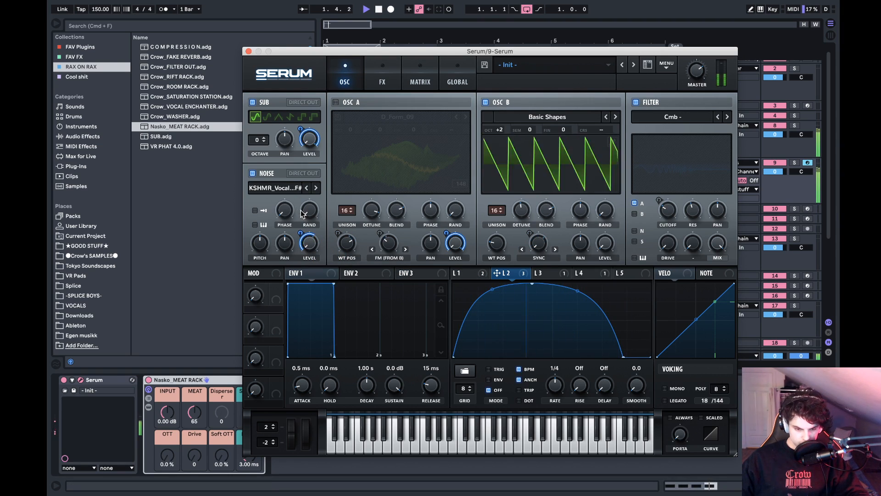
# - Turn oscillator A back on and try adjusting the noise pitch during playback
pyautogui.press('space')
pyautogui.click(335, 102)
pyautogui.press('space')
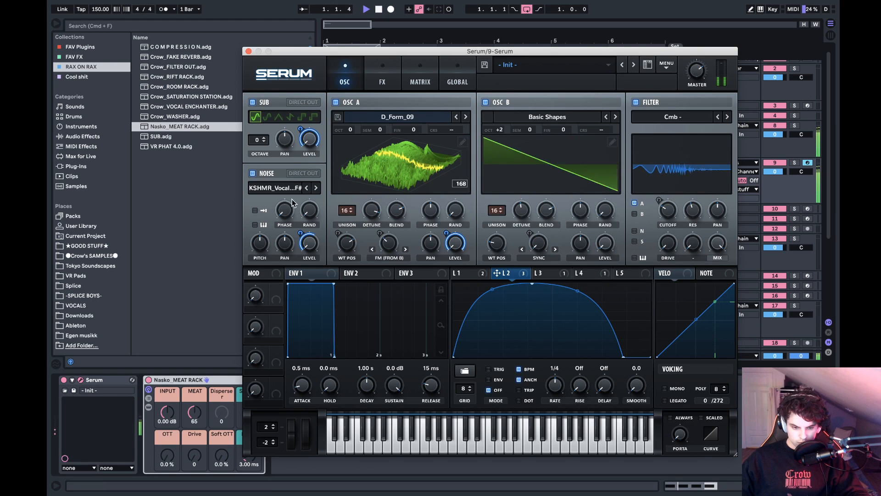
pyautogui.moveTo(288, 213)
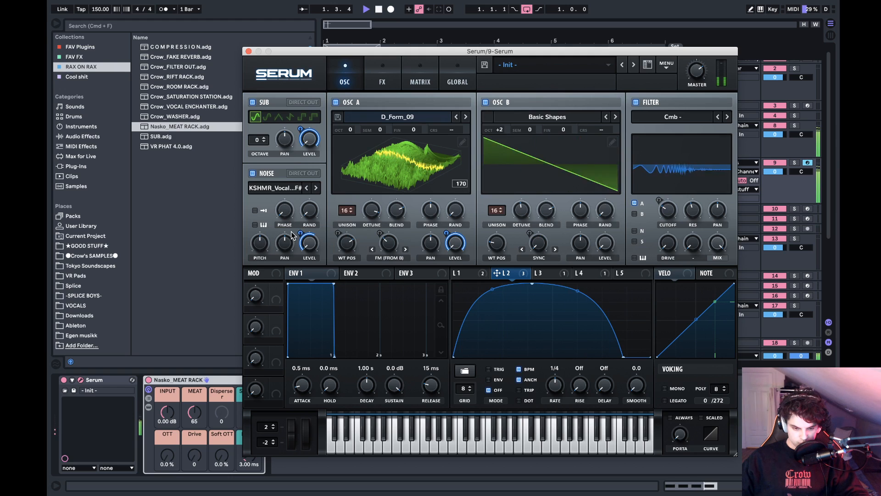
pyautogui.moveTo(269, 239)
pyautogui.moveTo(270, 239)
pyautogui.mouseDown()
pyautogui.moveTo(271, 227)
pyautogui.moveTo(266, 245)
pyautogui.mouseUp()
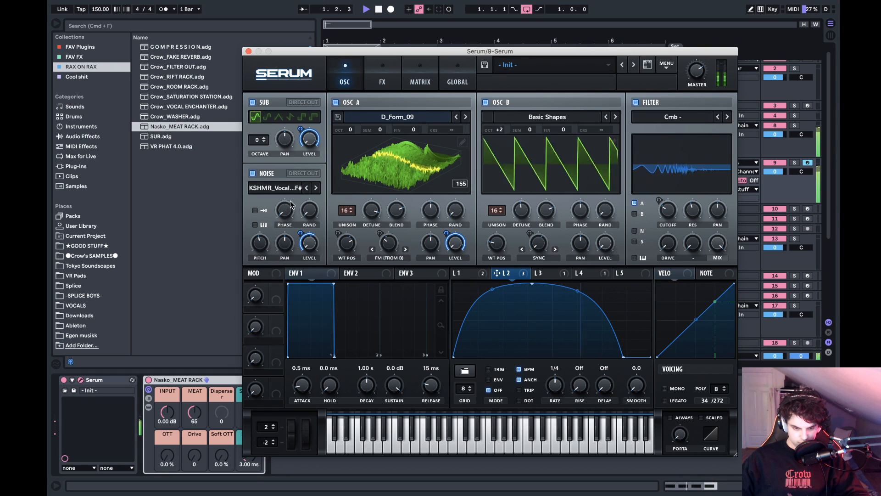
# - Compare the sound with and without the noise oscillator routed through the filter, and leave the routing enabled
pyautogui.click(297, 179)
pyautogui.click(298, 179)
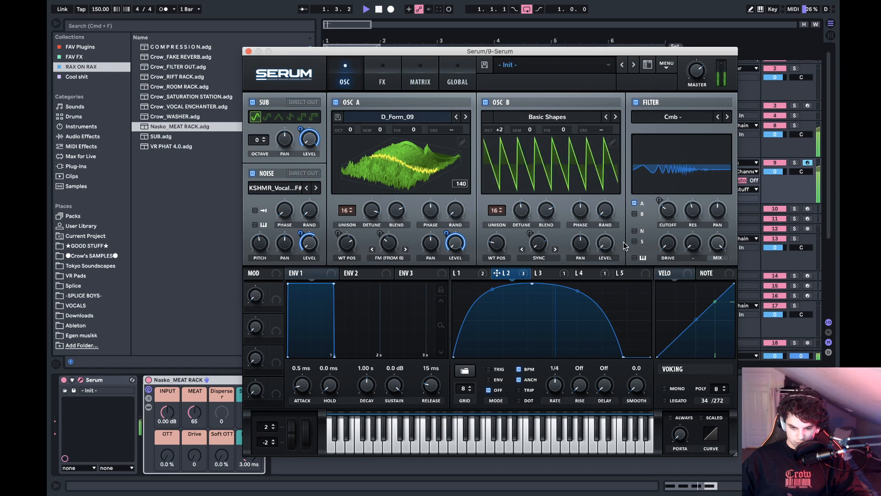
pyautogui.click(635, 232)
pyautogui.click(636, 232)
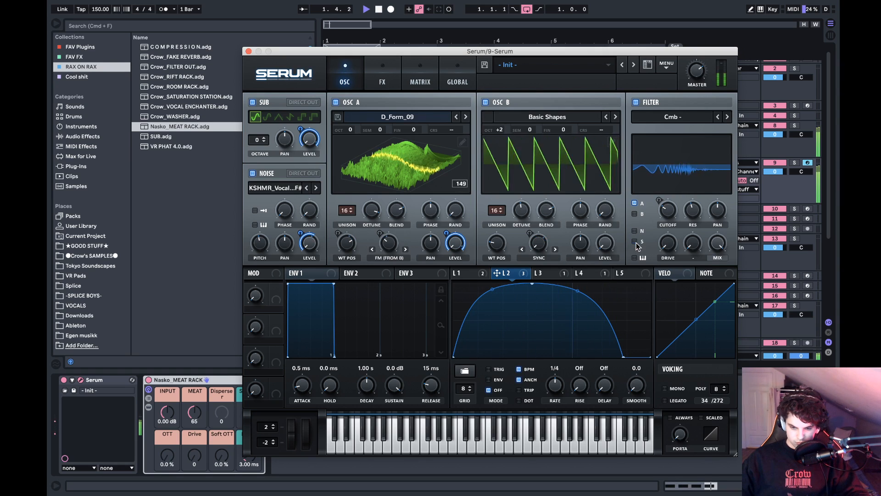
pyautogui.click(635, 231)
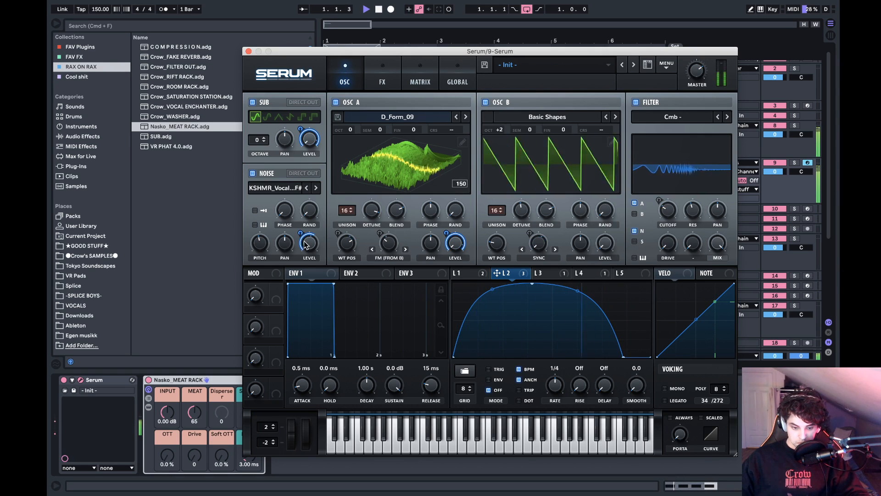
# - Try LFO 2's noise level modulation at about 45, raise it again, and reset the noise pitch to 50%
pyautogui.moveTo(301, 234); pyautogui.dragTo(302, 241)
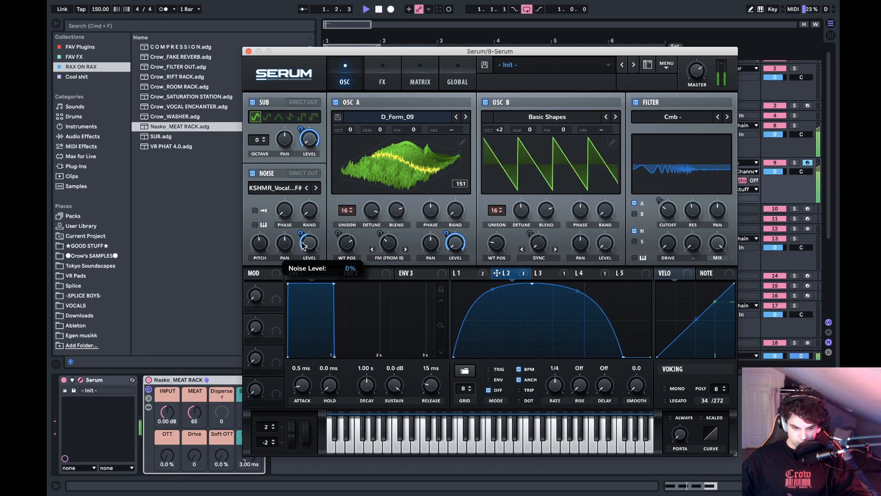
pyautogui.press('space')
pyautogui.press('space')
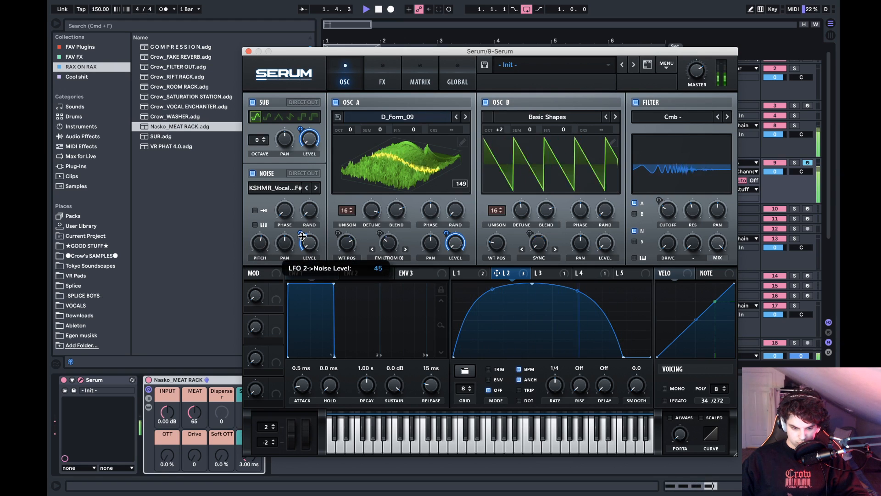
pyautogui.moveTo(302, 241); pyautogui.dragTo(303, 198)
pyautogui.doubleClick(262, 247)
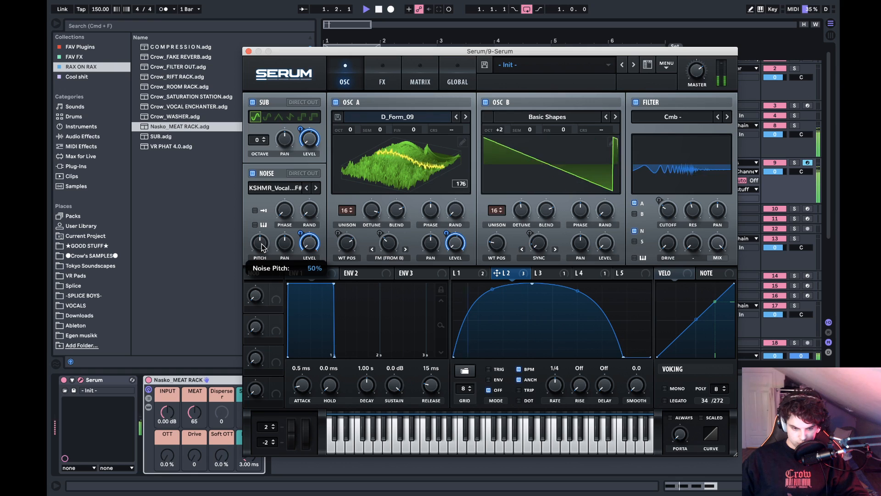
# - Browse backward through the KSHMR noise samples while auditioning the loop, and load the KSHMR_Bhang sample
pyautogui.click(308, 188)
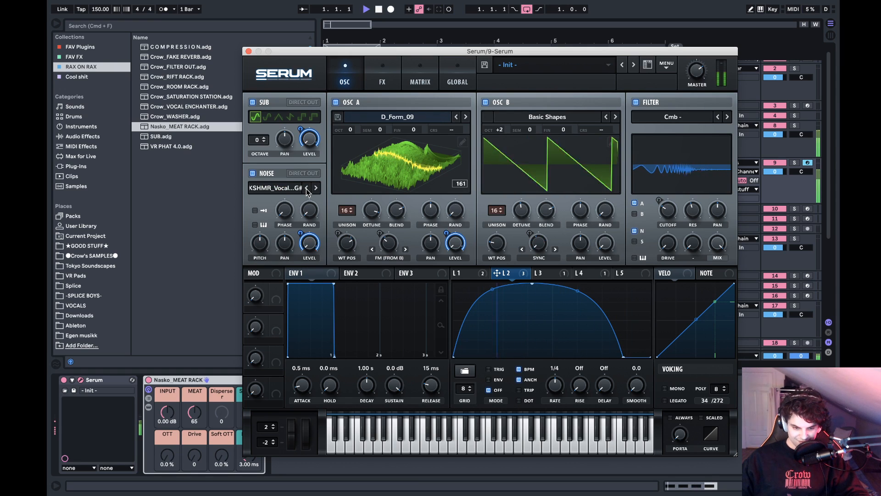
pyautogui.click(307, 188)
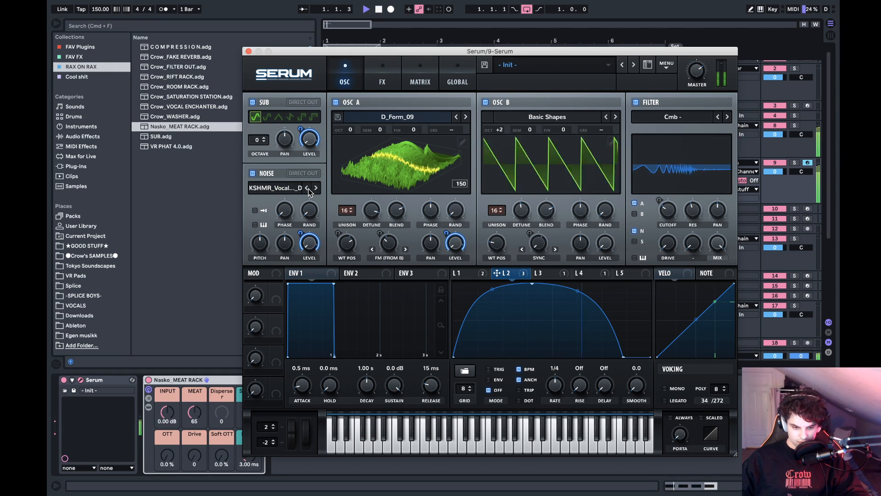
pyautogui.click(308, 188)
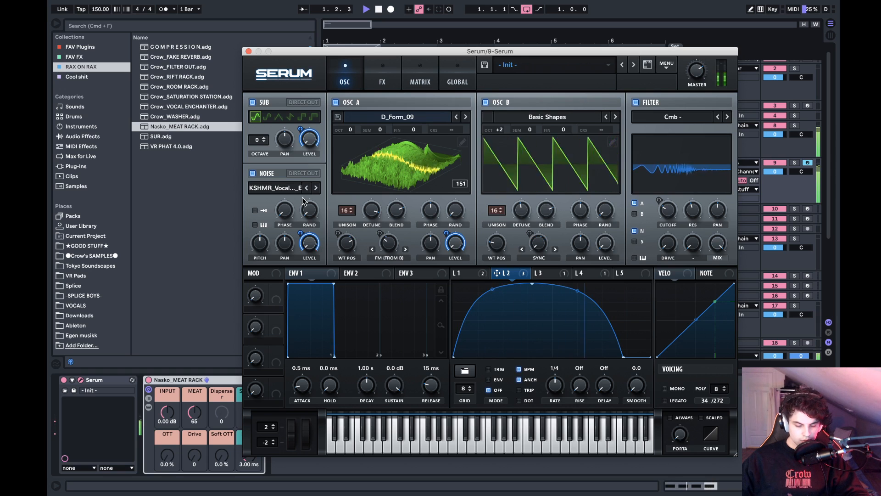
pyautogui.moveTo(260, 244)
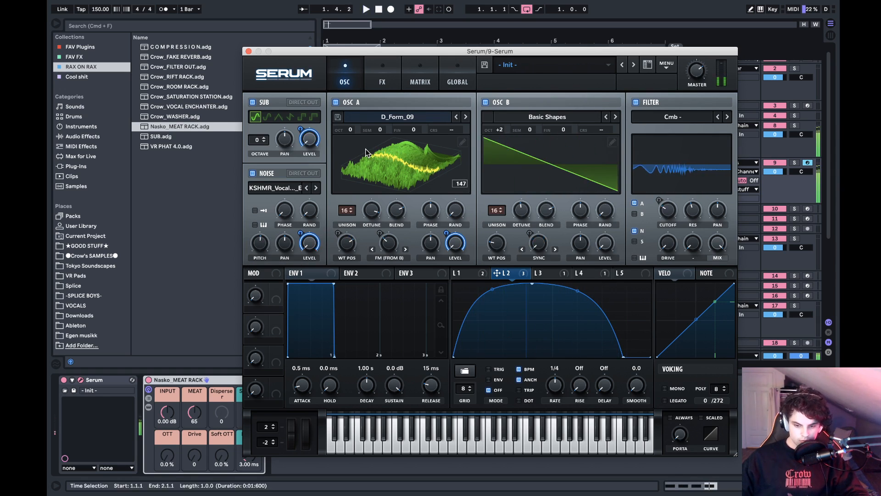
pyautogui.press('space')
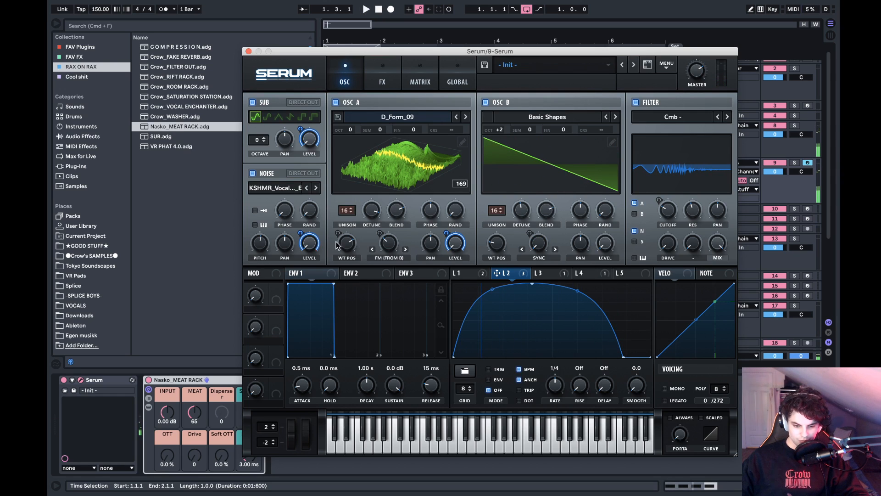
pyautogui.press('space')
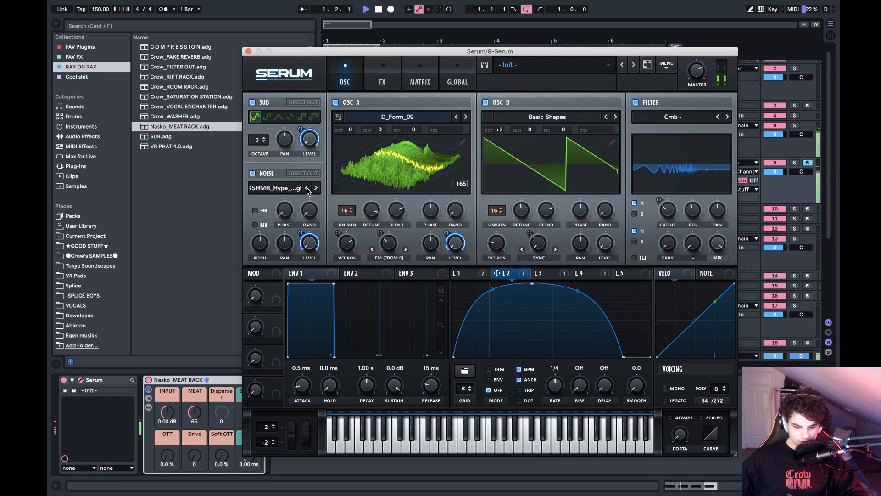
pyautogui.click(307, 188)
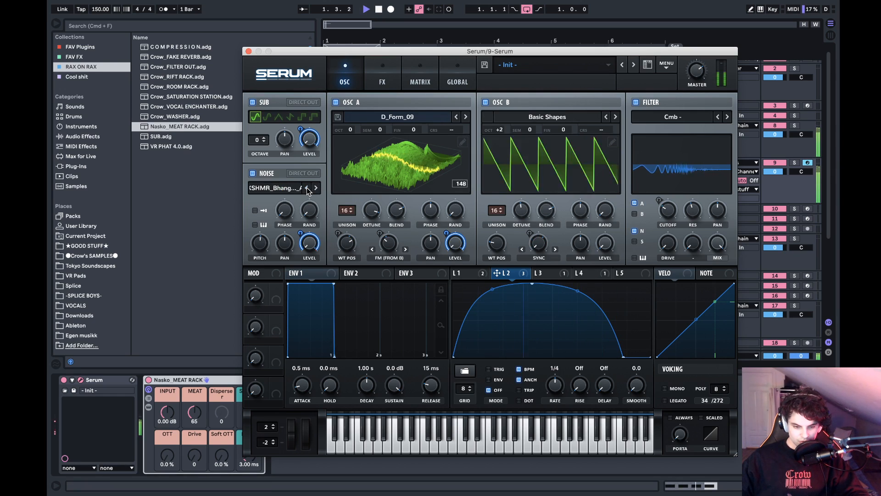
# - Compare the looped bass with oscillator A switched off and on, leaving the oscillator enabled
pyautogui.click(337, 102)
pyautogui.click(337, 103)
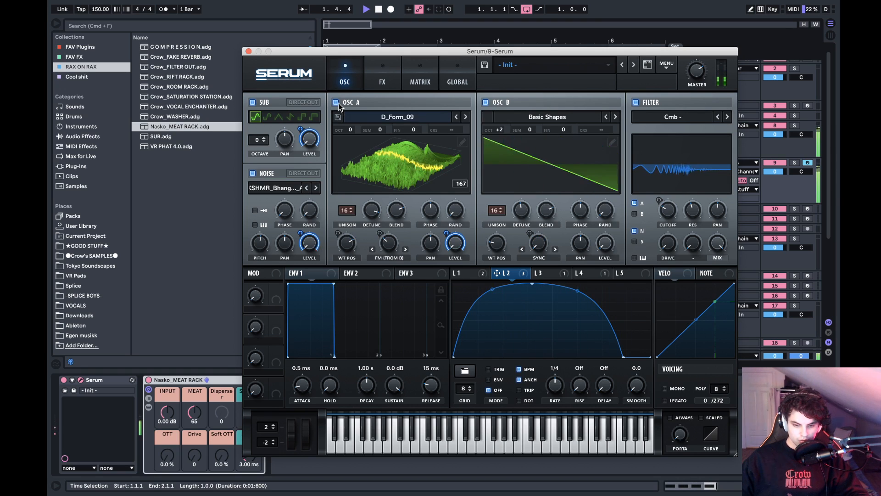
pyautogui.press('space')
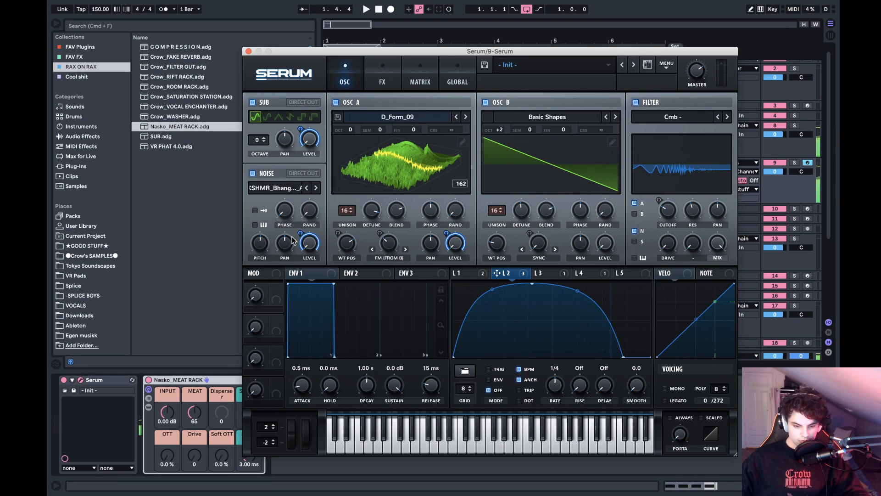
pyautogui.press('space')
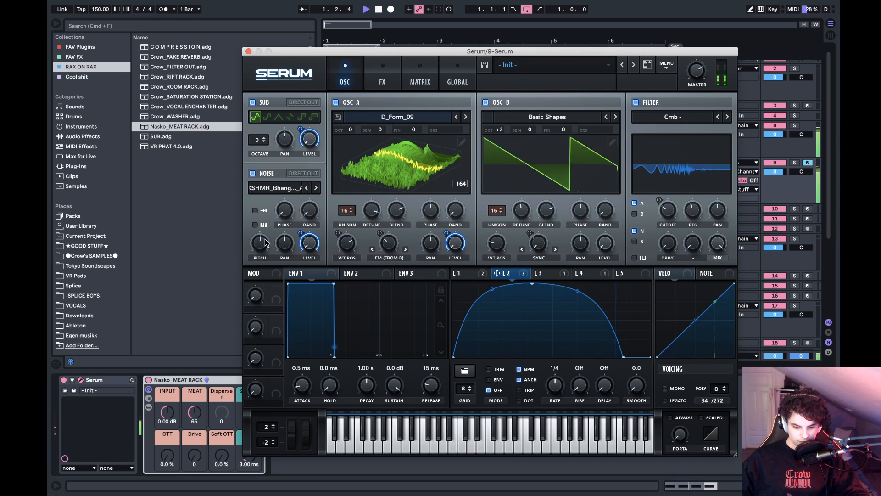
pyautogui.click(336, 102)
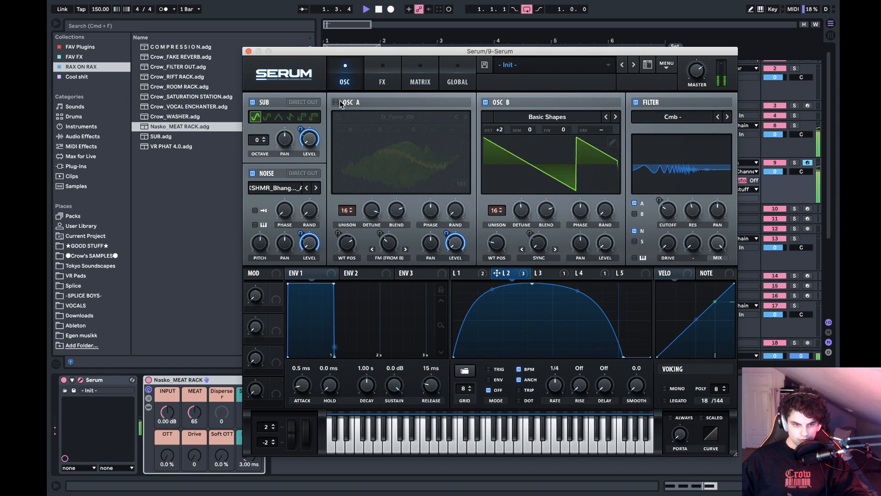
pyautogui.click(336, 102)
pyautogui.press('space')
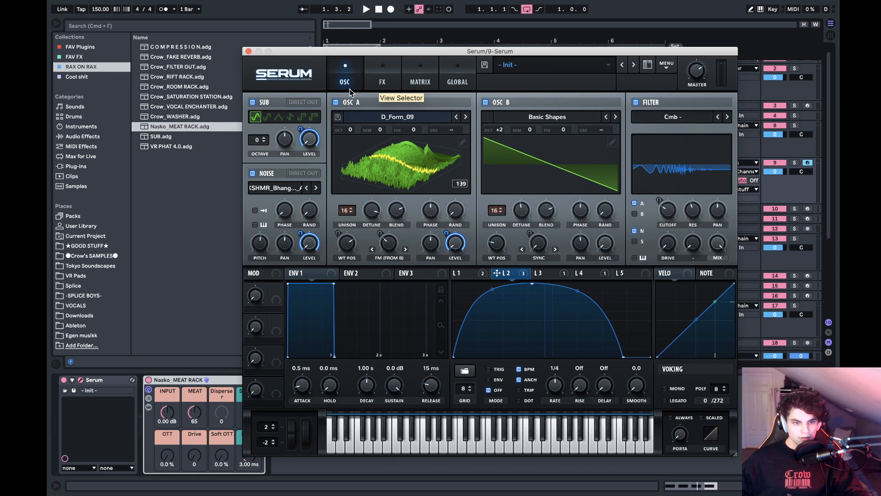
pyautogui.press('space')
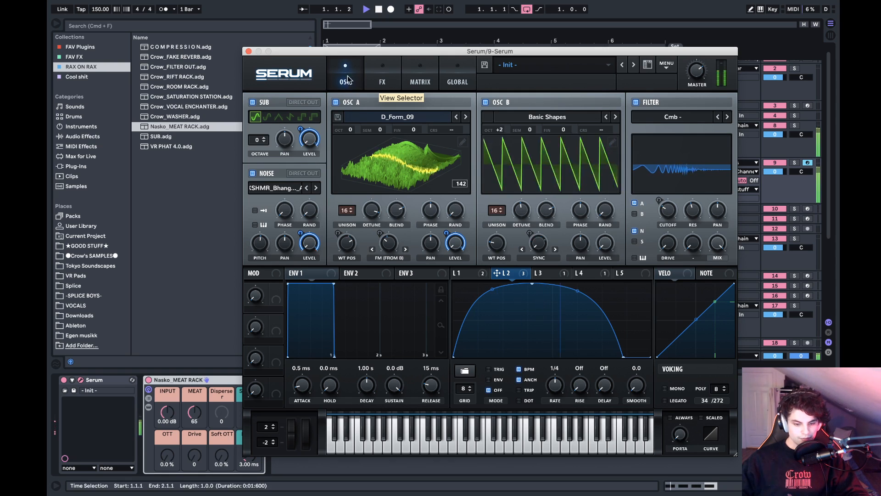
pyautogui.press('space')
# - Close the Serum window and add EQ Eight after the Nasko_MEAT RACK on the Serum track
pyautogui.click(249, 52)
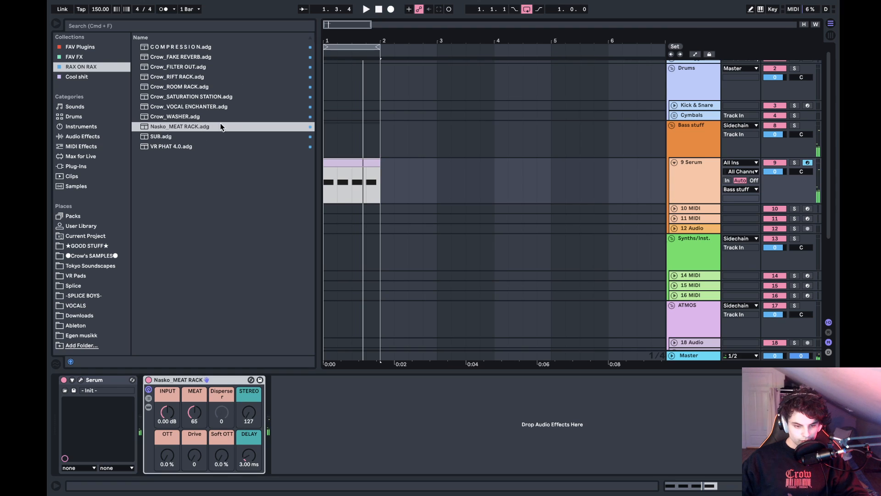
pyautogui.press('space')
pyautogui.press('space')
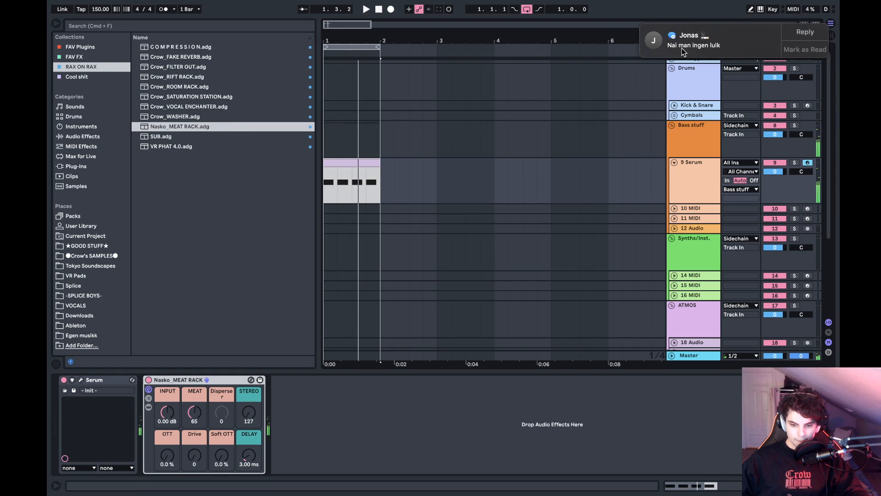
pyautogui.click(190, 184)
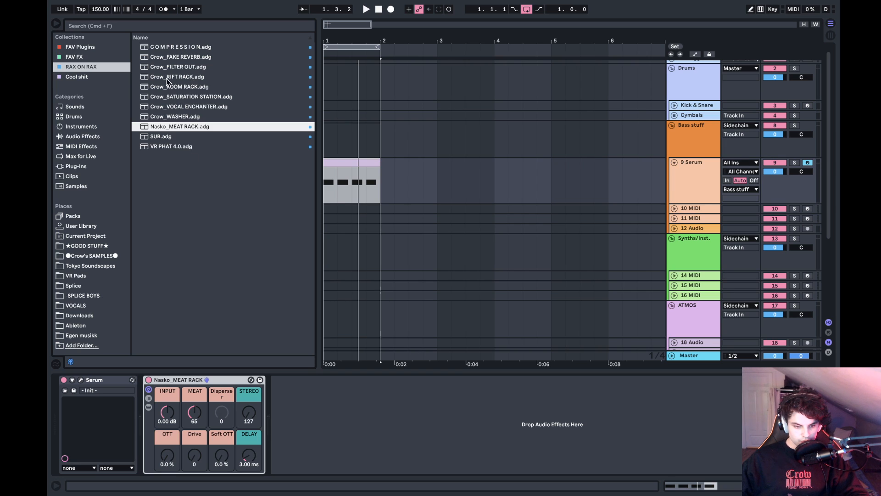
pyautogui.click(87, 135)
pyautogui.scroll(3, 191, 186)
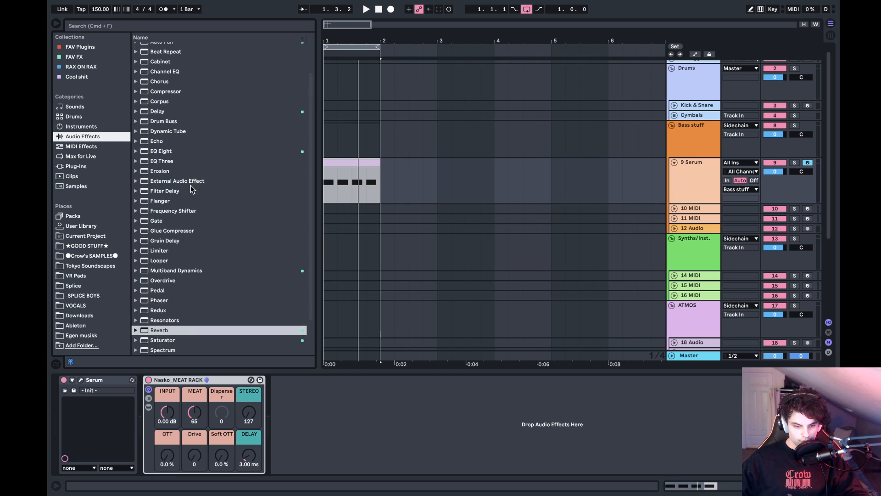
pyautogui.doubleClick(164, 158)
# - Shape EQ Eight by disabling band 5, setting band 2 to 147 Hz, -5.33 dB and Q 1.69, and slightly lowering bands 3 and 4
pyautogui.press('space')
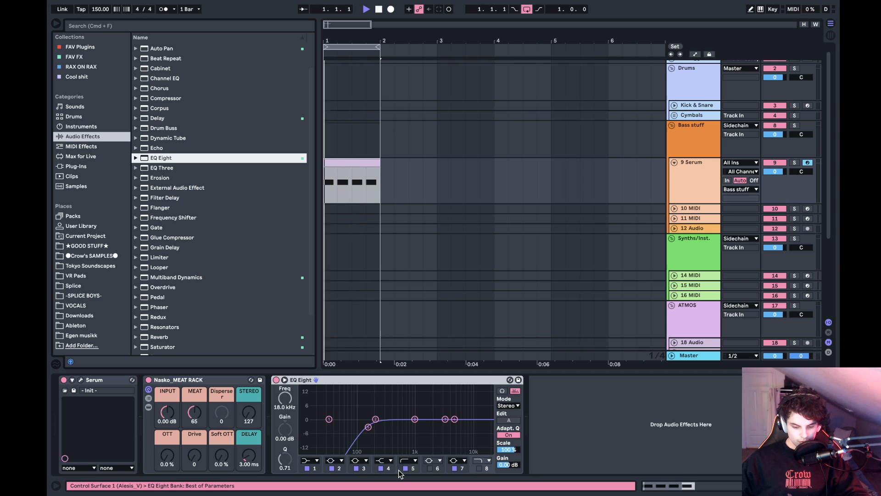
pyautogui.click(406, 467)
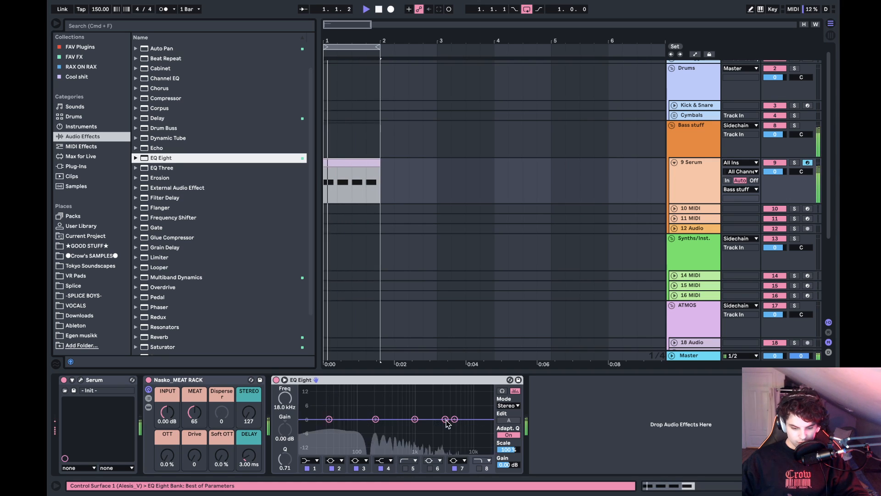
pyautogui.moveTo(441, 427); pyautogui.dragTo(367, 430)
pyautogui.press('space')
pyautogui.press('space')
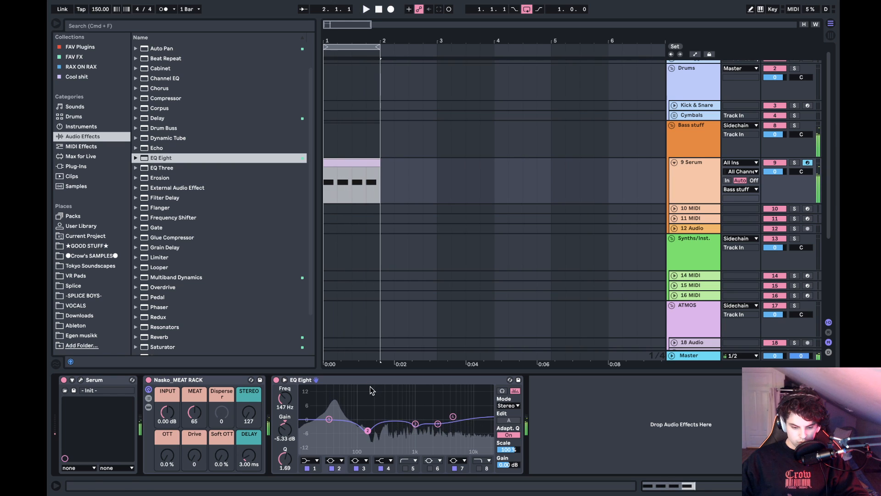
pyautogui.press('space')
# - Collapse the MEAT RACK and EQ Eight devices and add Corpus after them, with a 172 ms decay and 88% radius
pyautogui.doubleClick(362, 381)
pyautogui.doubleClick(177, 380)
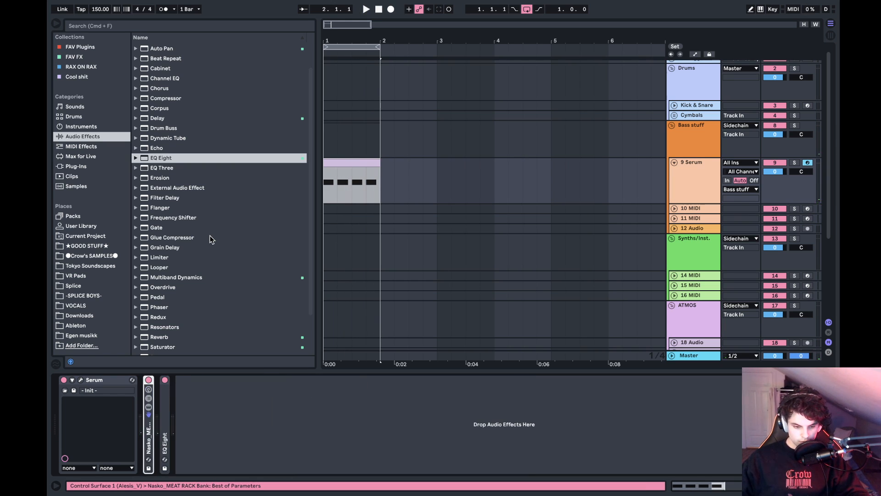
pyautogui.scroll(-3, 210, 235)
pyautogui.scroll(5, 210, 236)
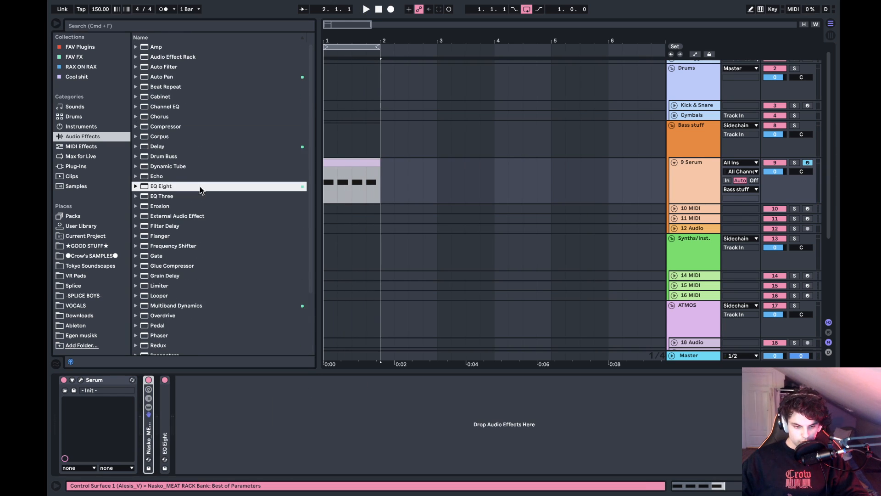
pyautogui.doubleClick(160, 137)
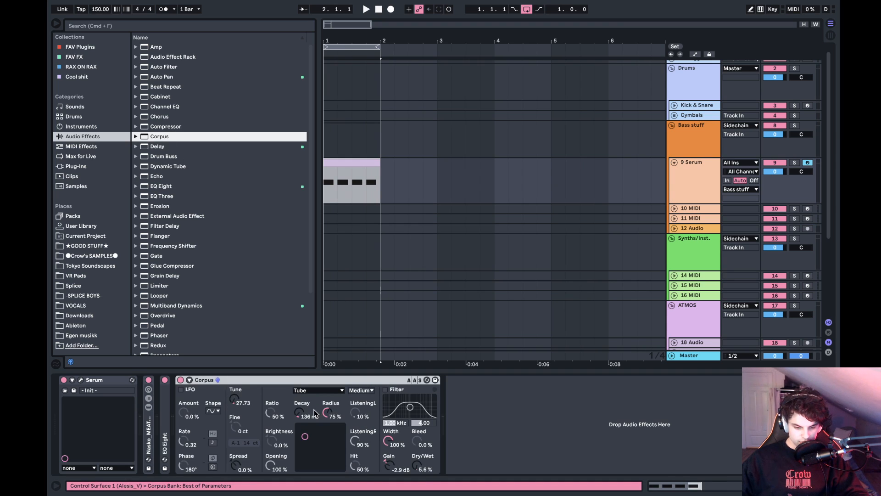
pyautogui.moveTo(305, 436); pyautogui.dragTo(307, 434)
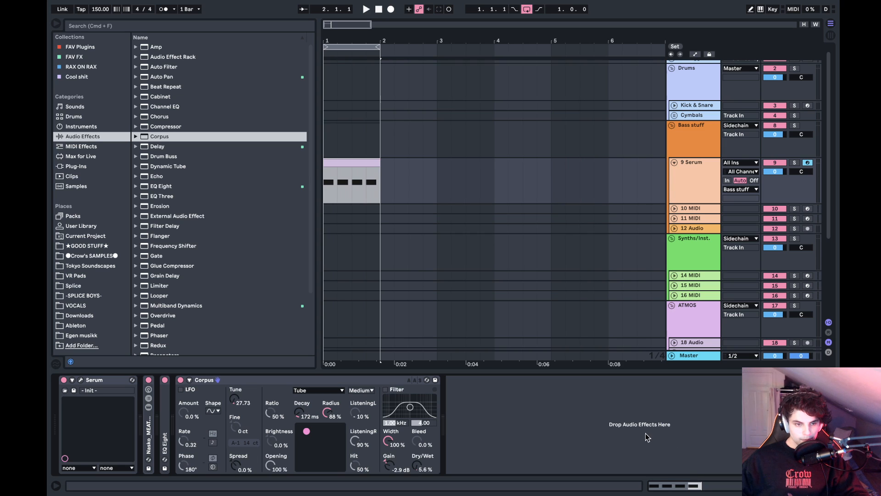
pyautogui.press('space')
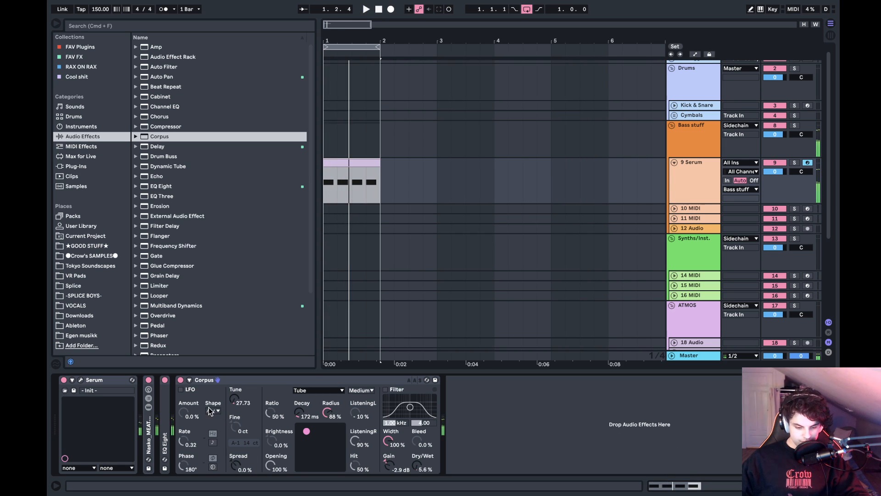
# - Set Corpus's MIDI sidechain source to 9-Serum Post FX, enable Frequency tracking with Last priority, and audition the loop
pyautogui.click(189, 380)
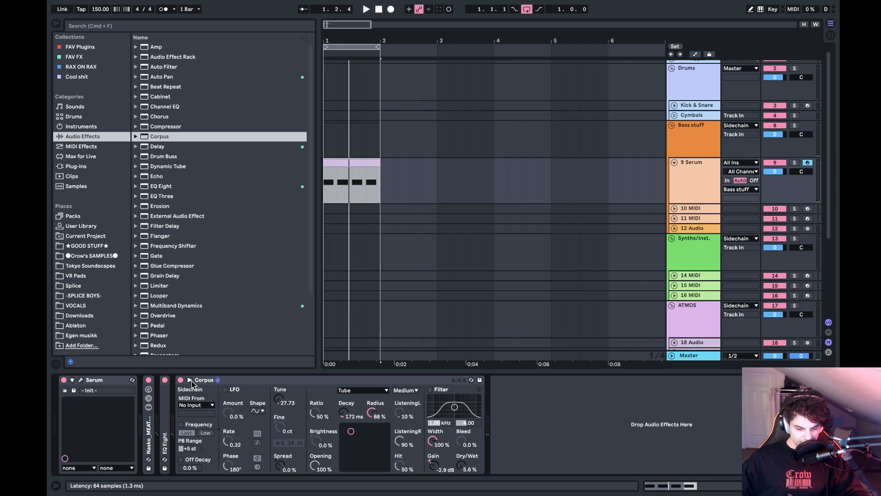
pyautogui.click(195, 405)
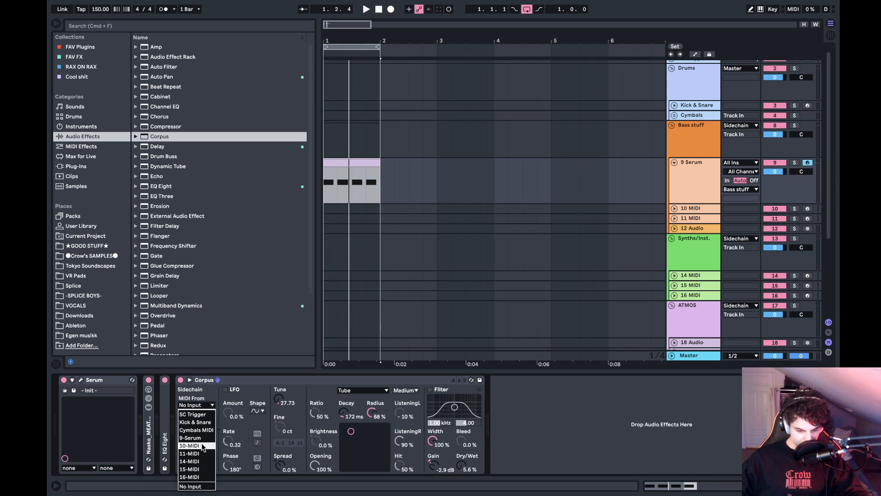
pyautogui.click(202, 438)
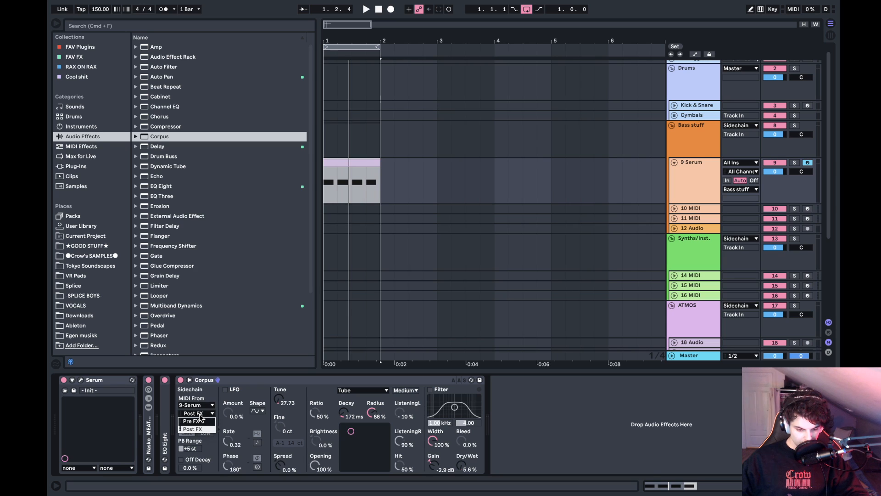
pyautogui.click(200, 415)
pyautogui.click(181, 425)
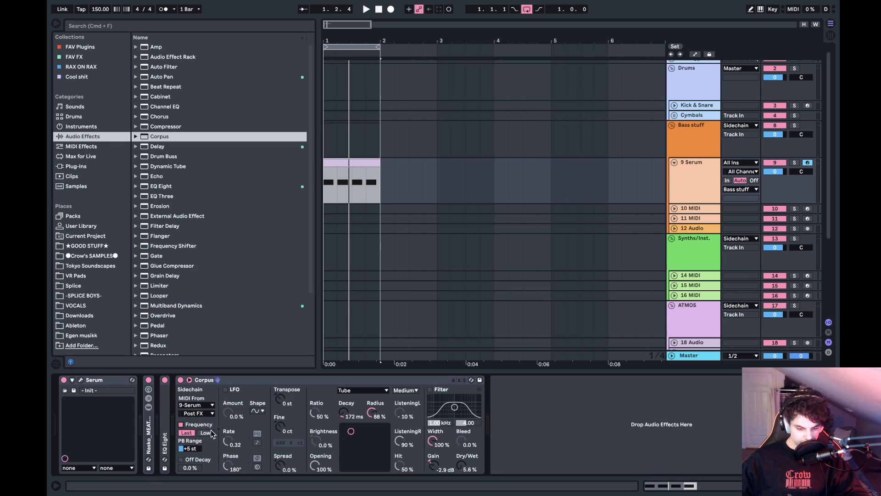
pyautogui.press('space')
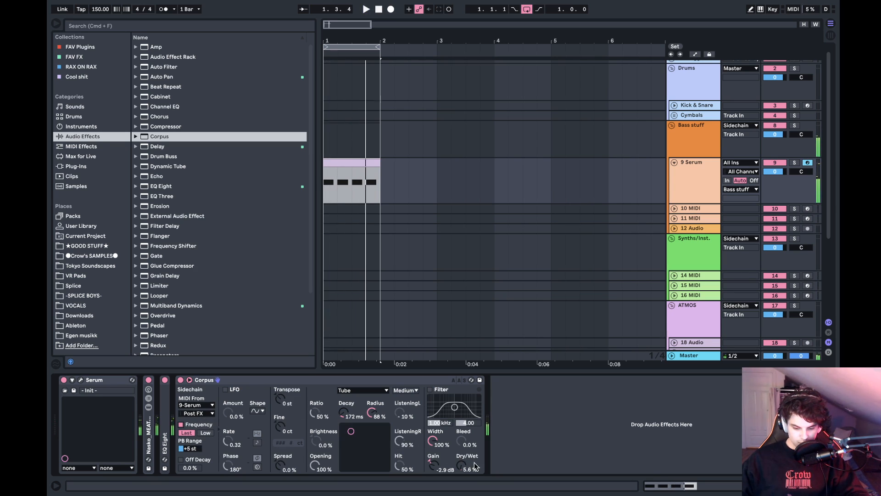
# - Adjust Corpus by ear to a 147 ms decay, 100% radius, 0.0 dB gain and 3.9% dry/wet
pyautogui.moveTo(461, 465); pyautogui.dragTo(461, 494)
pyautogui.press('space')
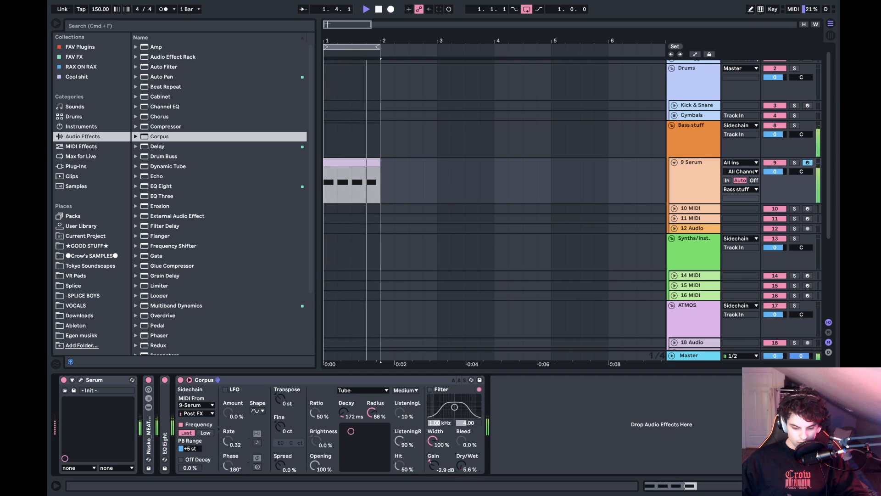
pyautogui.moveTo(461, 466); pyautogui.dragTo(461, 463)
pyautogui.moveTo(361, 454); pyautogui.dragTo(351, 428)
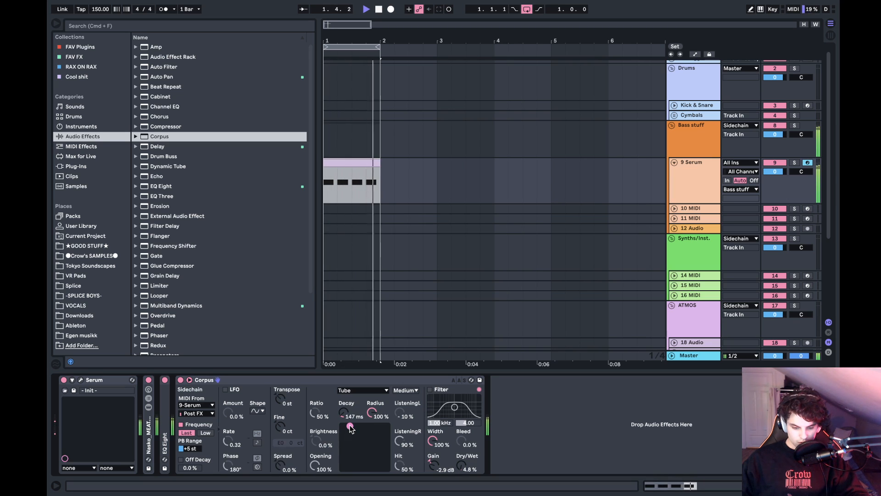
pyautogui.moveTo(434, 465); pyautogui.dragTo(465, 469)
pyautogui.doubleClick(435, 468)
pyautogui.press('space')
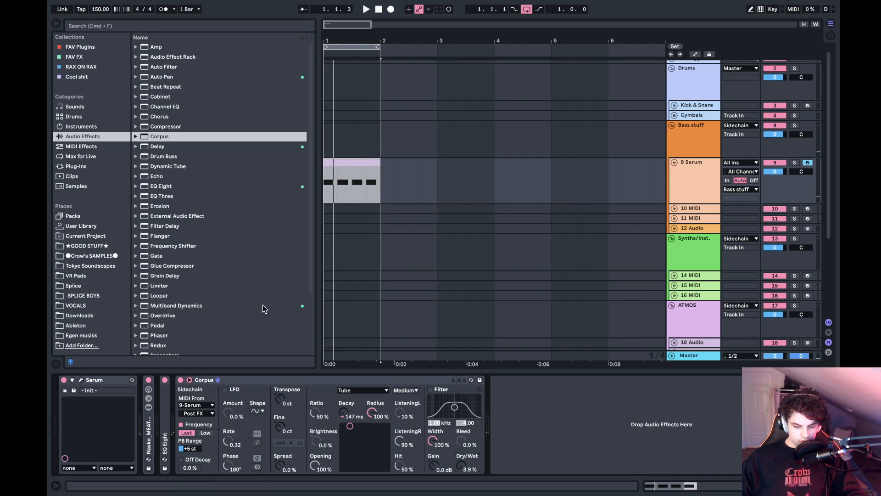
# - Reopen the Serum window from the track's device chain
pyautogui.click(81, 380)
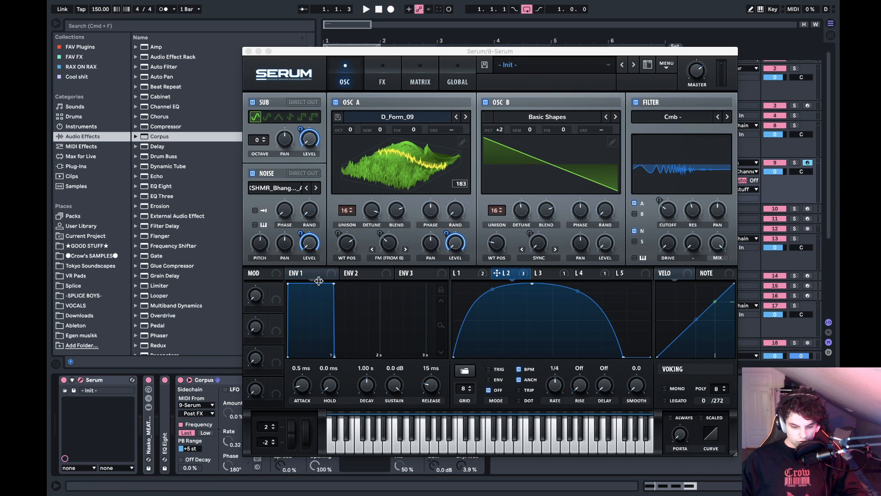
pyautogui.click(375, 52)
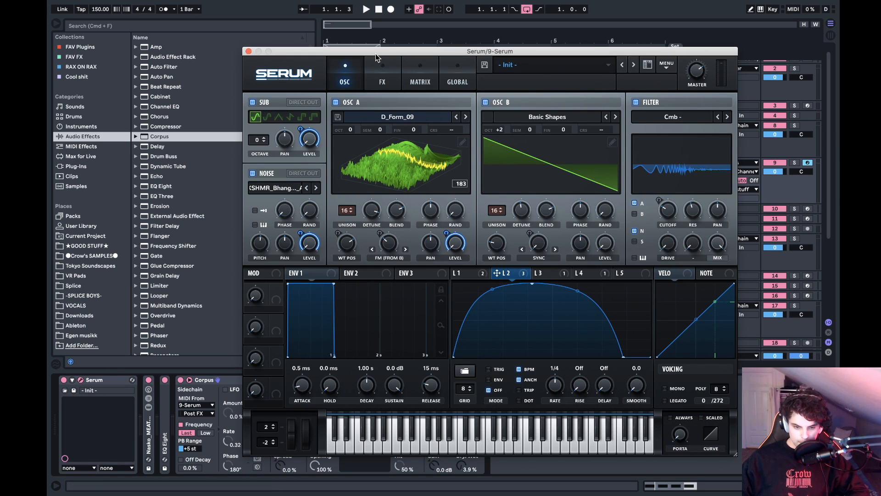
# - Close the Serum window, duplicate the one-bar MIDI clip on 9 Serum, and extend the loop to cover two bars
pyautogui.click(249, 52)
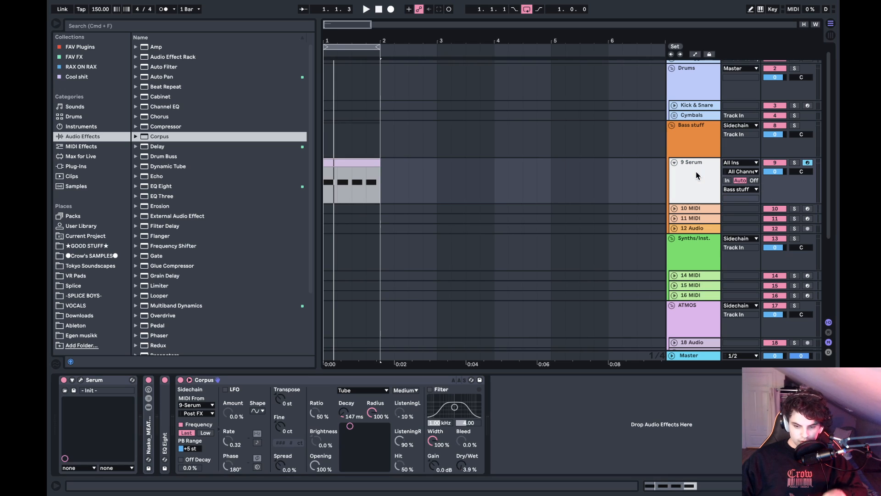
pyautogui.click(368, 162)
pyautogui.press('super+d')
pyautogui.moveTo(378, 46); pyautogui.dragTo(437, 46)
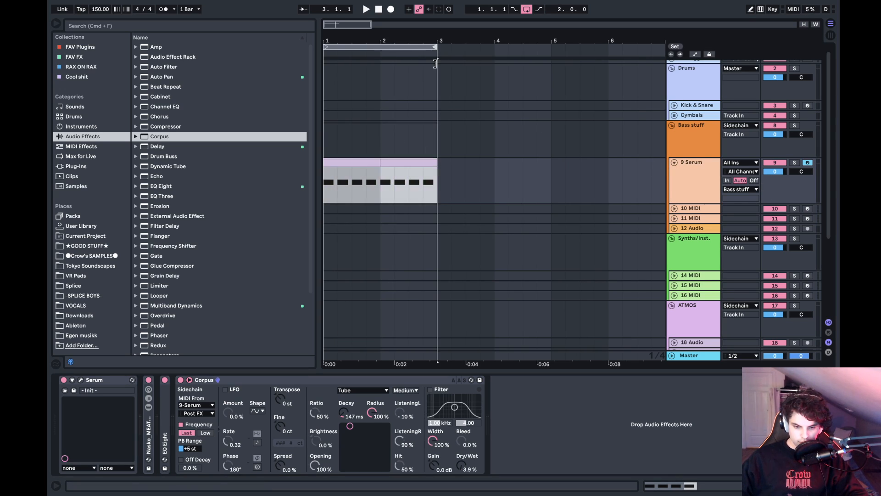
# - Duplicate the Serum track until there are three Serum tracks in the Bass stuff group, deleting the surplus fourth copy
pyautogui.click(701, 192)
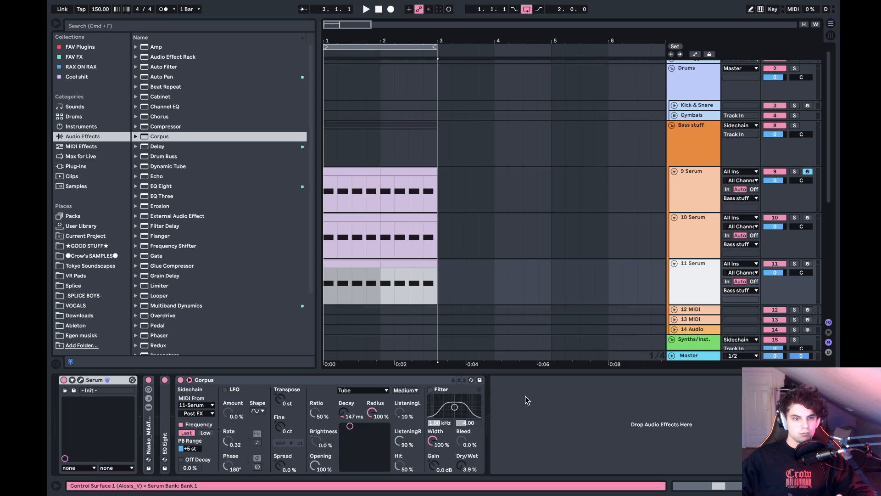
pyautogui.press('super+d')
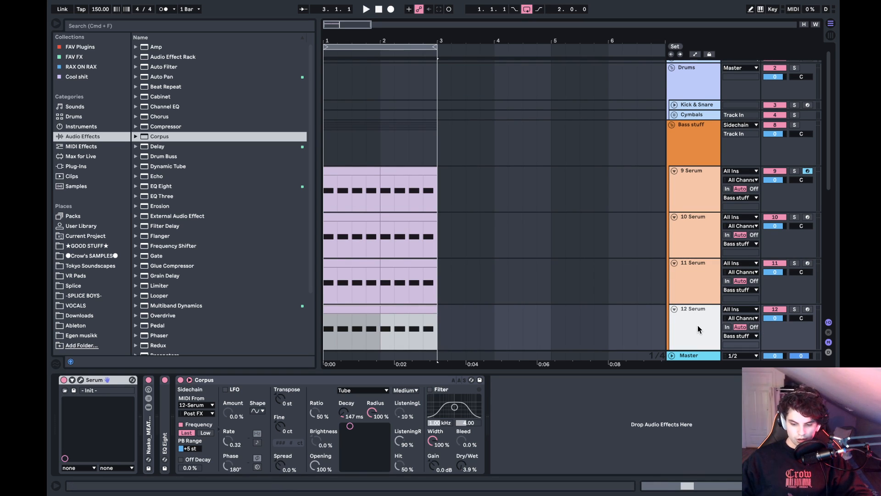
pyautogui.press('Delete')
# - Solo and audition 10 Serum, shorten its Corpus decay to 68 ms, and briefly check its Serum window
pyautogui.click(691, 228)
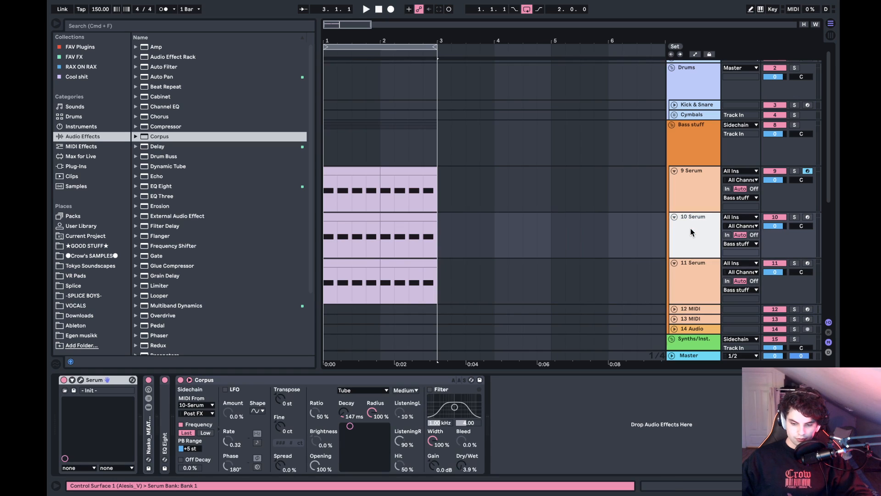
pyautogui.click(794, 217)
pyautogui.press('space')
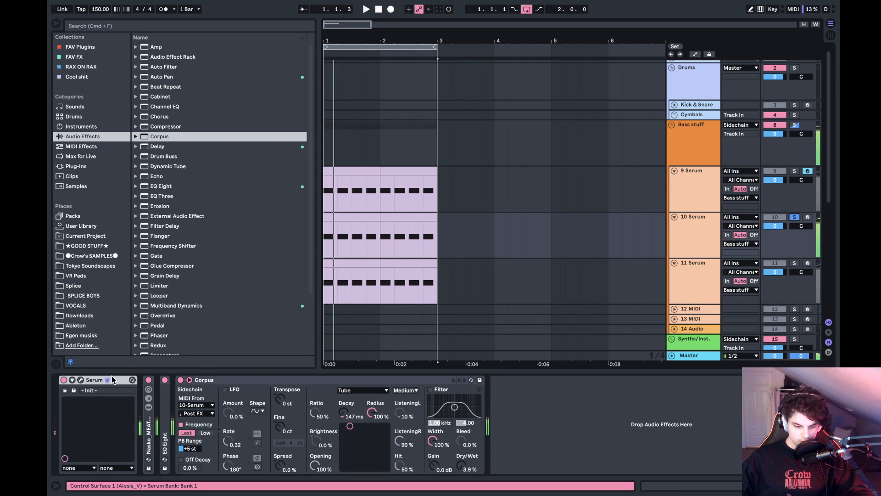
pyautogui.moveTo(346, 414); pyautogui.dragTo(346, 432)
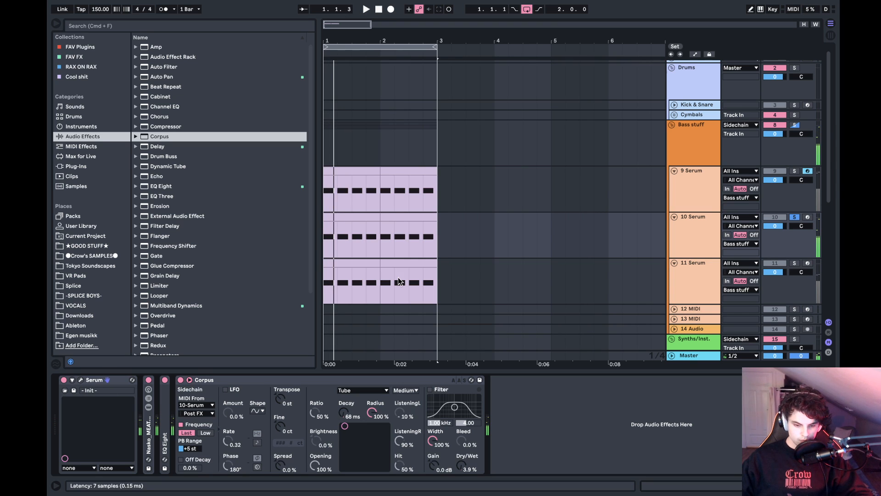
pyautogui.press('super+alt+p')
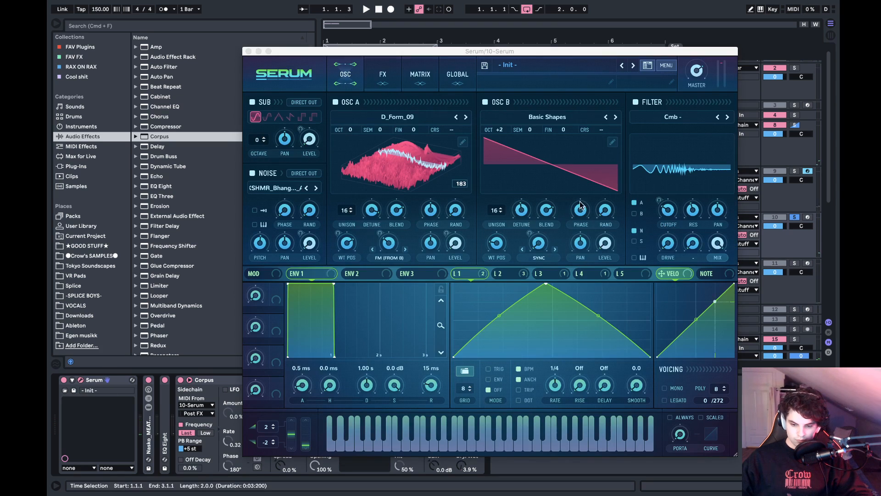
pyautogui.click(248, 51)
# - Move the 9 Serum track below 10 Serum and trim both clips on the soloed Serum track to their first beat
pyautogui.moveTo(704, 187); pyautogui.dragTo(700, 239)
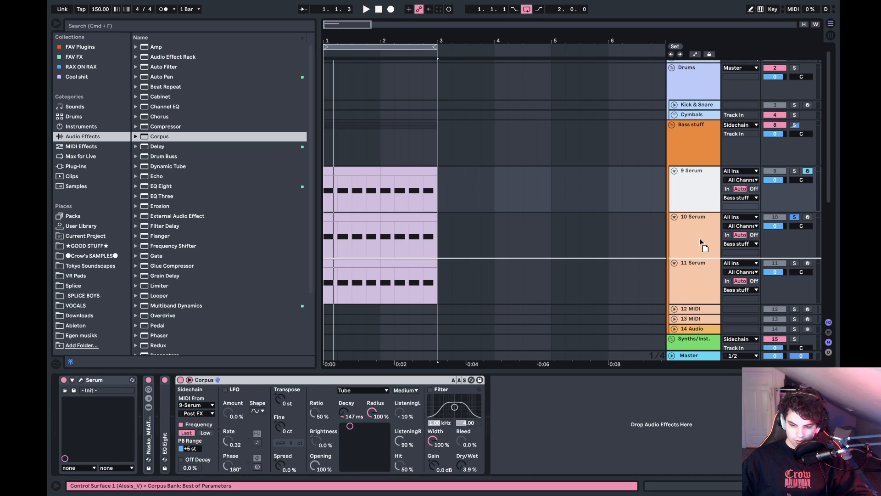
pyautogui.click(697, 178)
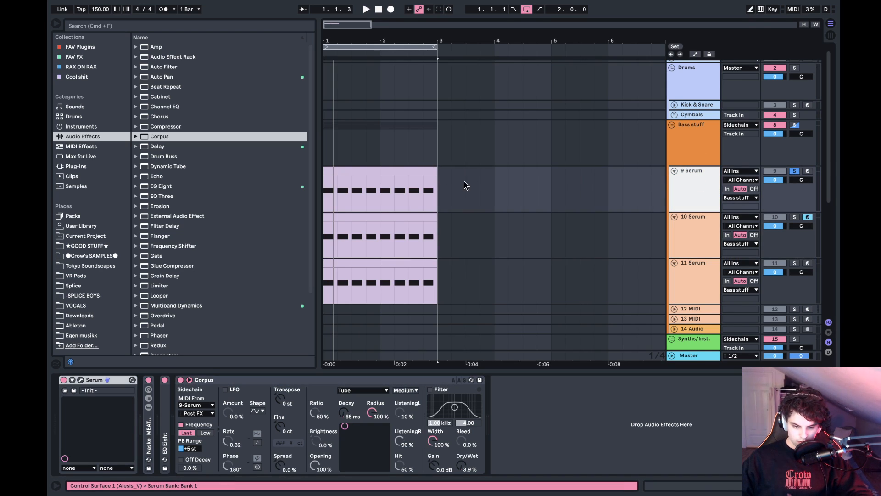
pyautogui.moveTo(436, 175); pyautogui.dragTo(385, 171)
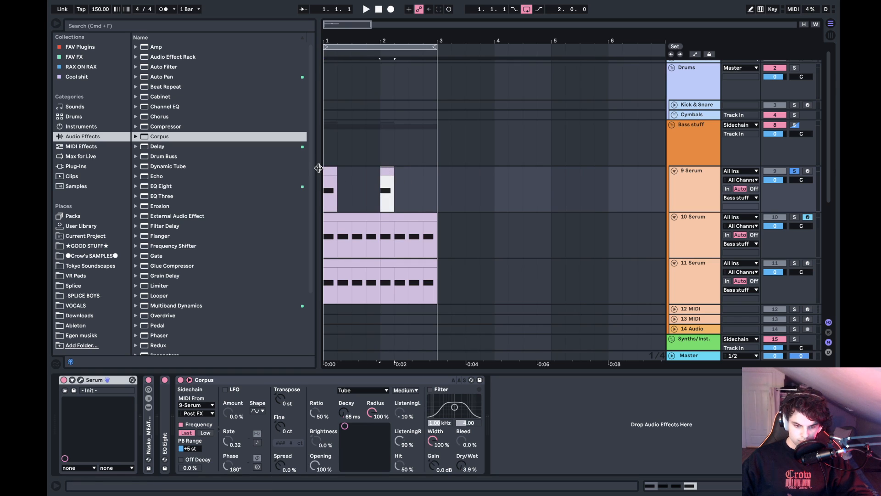
# - Loop only the first one-beat clip on the soloed 9 Serum track and audition it
pyautogui.click(330, 183)
pyautogui.press('space')
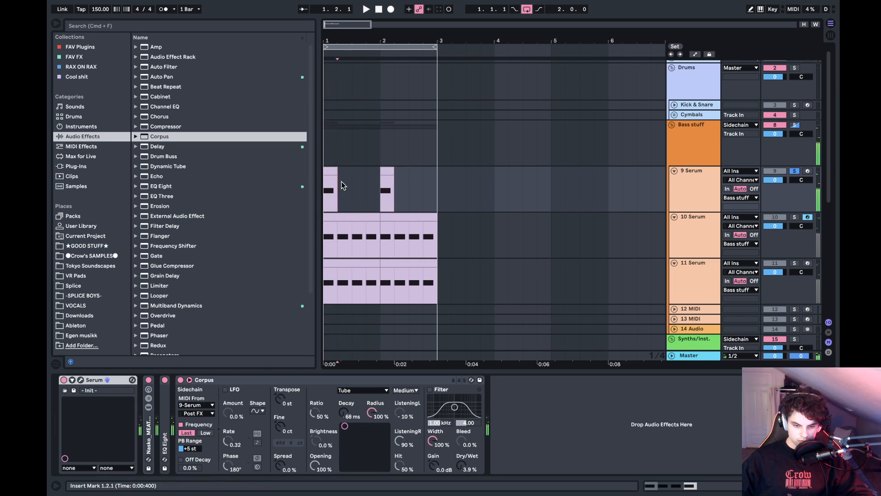
pyautogui.press('super+l')
pyautogui.press('space')
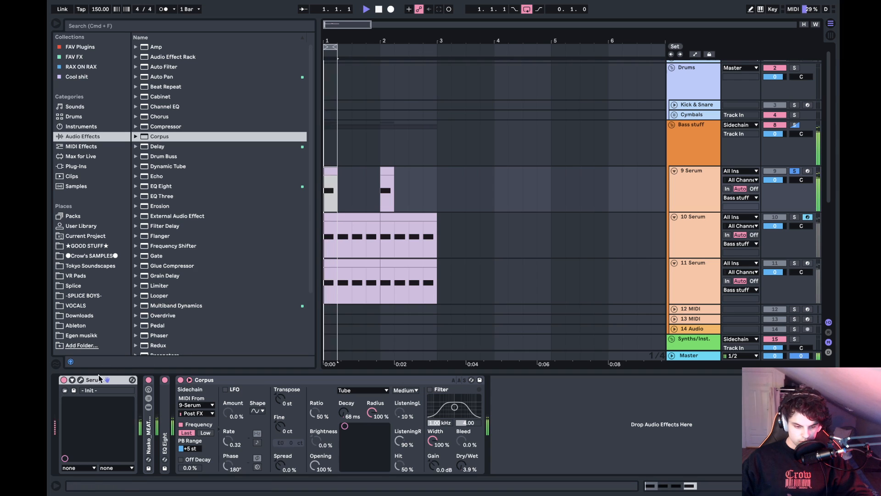
pyautogui.press('space')
# - Open Serum on the soloed track and move LFO 1's peak slightly earlier while auditioning the beat
pyautogui.click(80, 380)
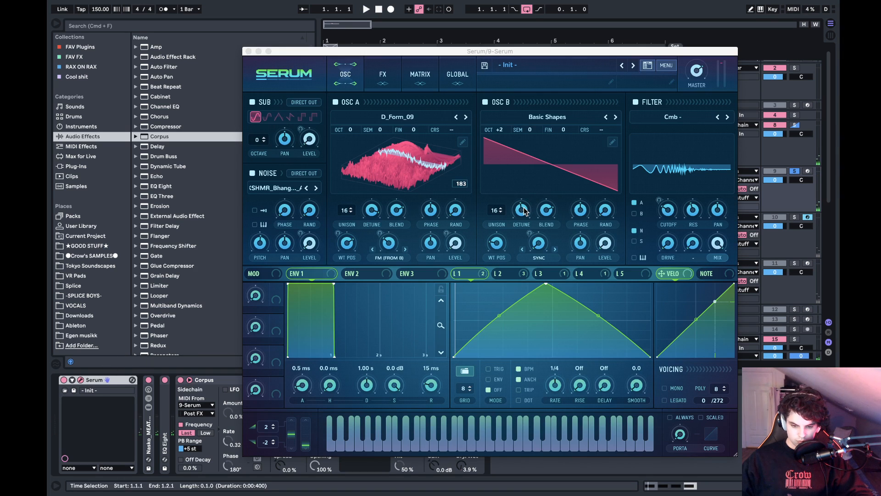
pyautogui.moveTo(524, 208); pyautogui.dragTo(536, 188)
pyautogui.press('space')
pyautogui.moveTo(546, 284); pyautogui.dragTo(527, 252)
pyautogui.press('space')
# - Reshape LFO 2 by ear, moving its peak and lower falling point earlier and curving the tail down steeply
pyautogui.click(519, 275)
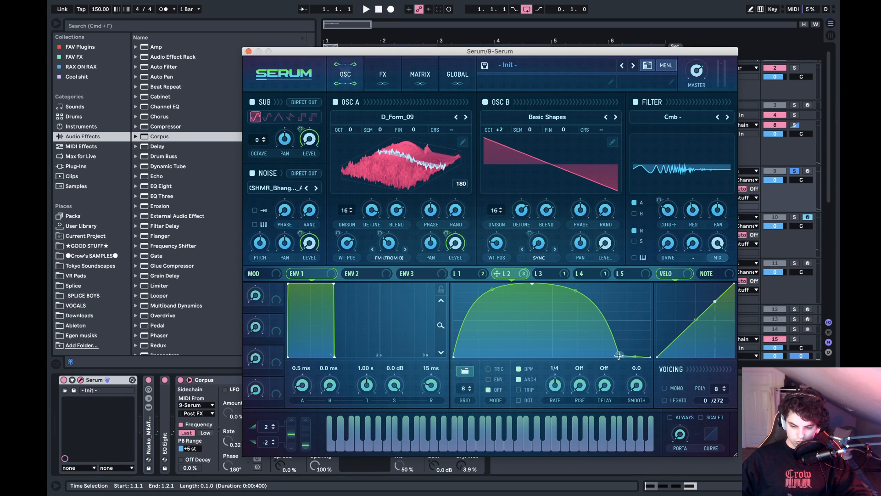
pyautogui.moveTo(618, 355); pyautogui.dragTo(577, 344)
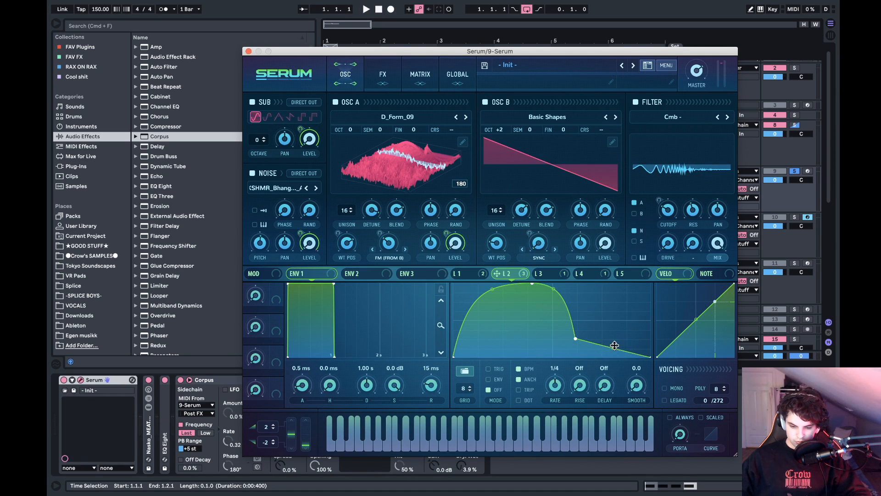
pyautogui.press('space')
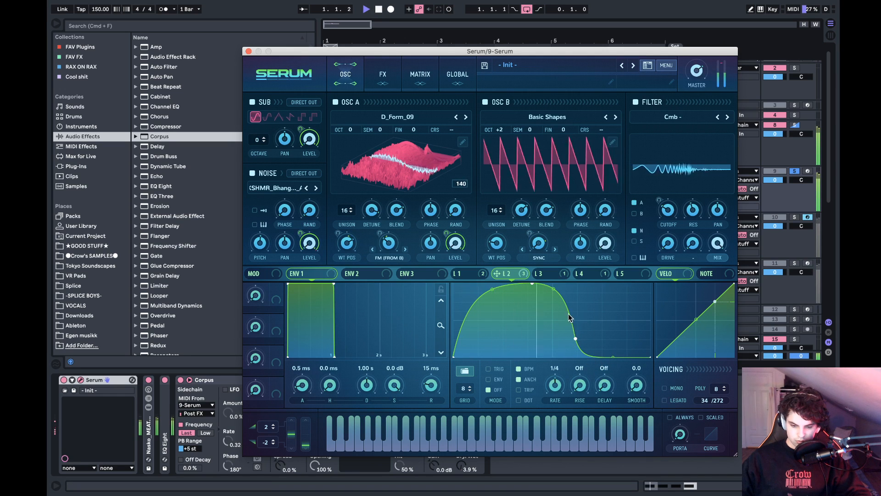
pyautogui.press('space')
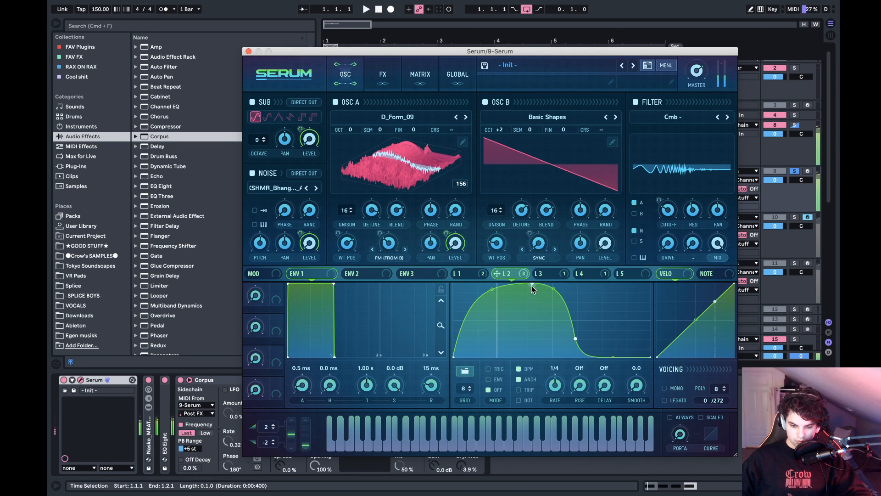
pyautogui.moveTo(532, 284); pyautogui.dragTo(499, 281)
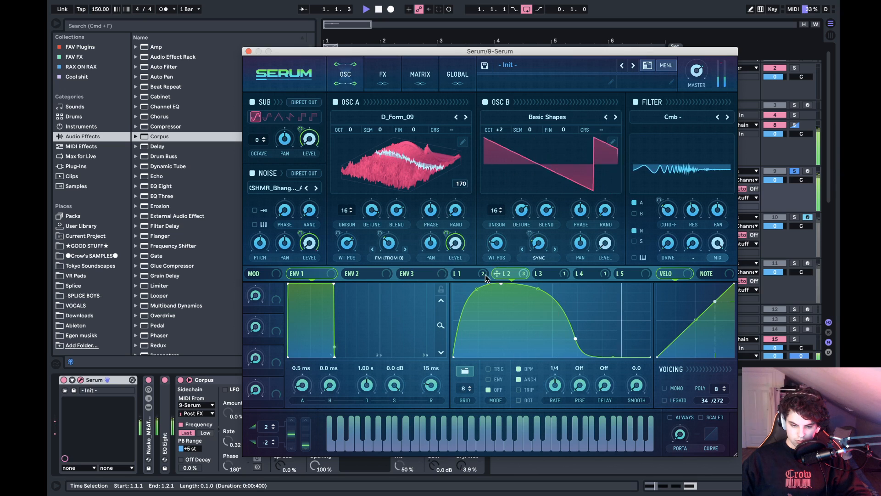
# - Examine the shapes of Serum's LFOs 1 to 4 while auditioning the beat
pyautogui.click(475, 272)
pyautogui.click(544, 275)
pyautogui.click(589, 275)
pyautogui.press('space')
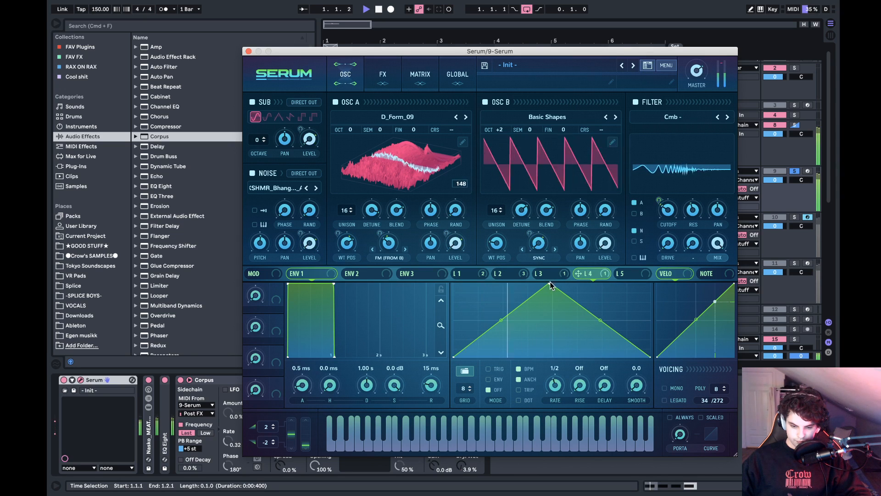
pyautogui.click(548, 277)
pyautogui.press('space')
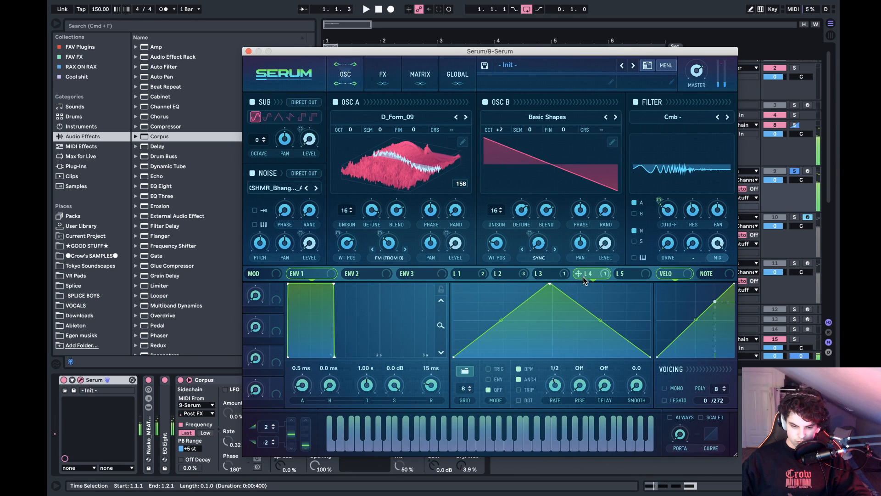
pyautogui.click(526, 277)
# - Move LFO 1's peak well past the middle of the cycle and bow its rising curve slightly upward by ear
pyautogui.click(476, 275)
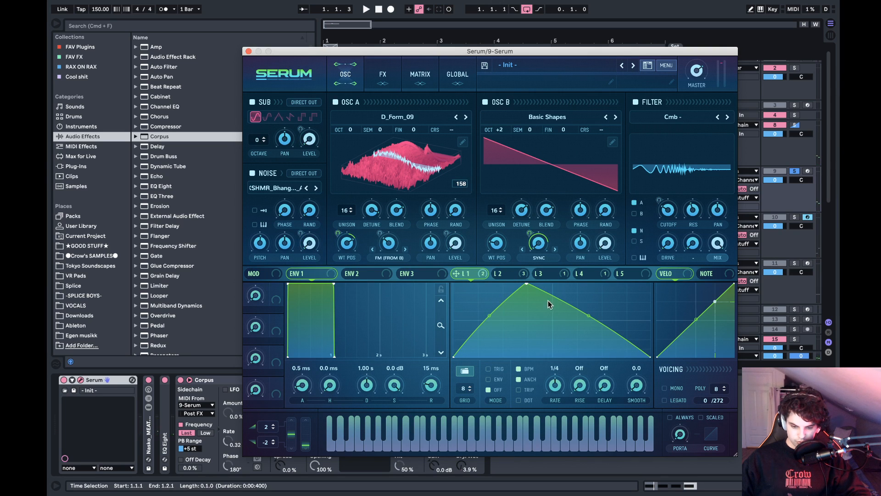
pyautogui.press('space')
pyautogui.moveTo(527, 285); pyautogui.dragTo(578, 252)
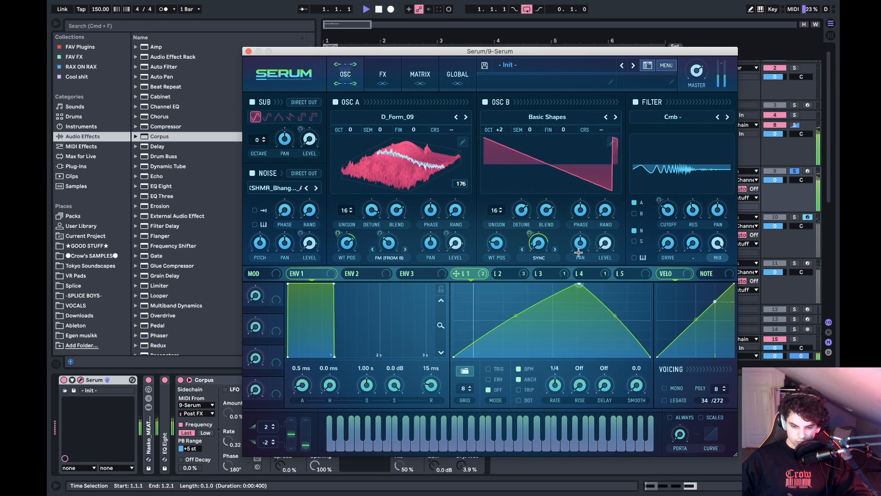
pyautogui.press('space')
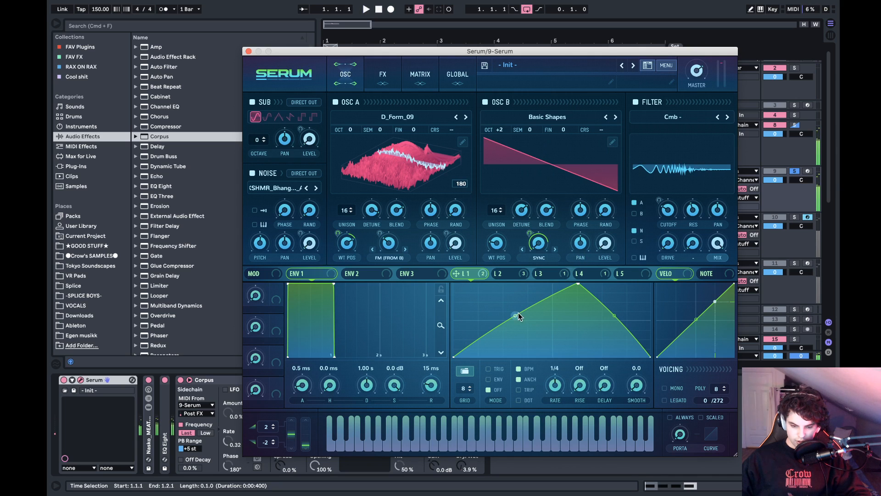
pyautogui.press('space')
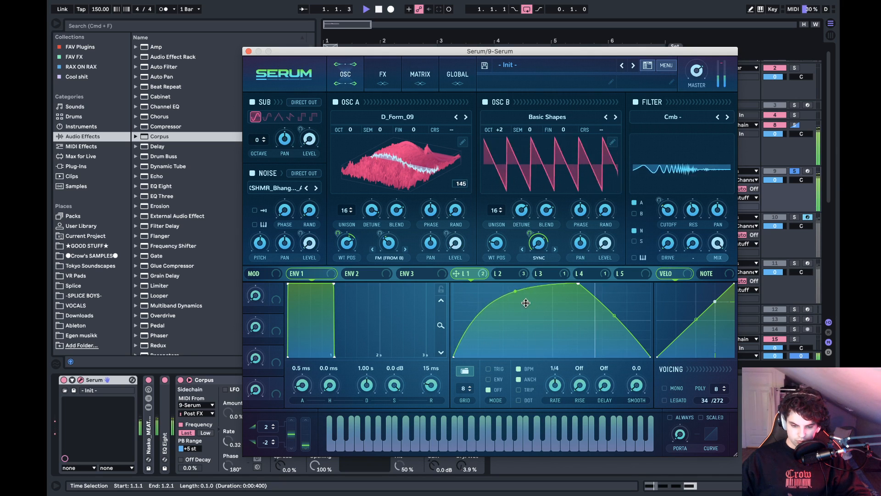
pyautogui.moveTo(523, 317); pyautogui.dragTo(524, 312)
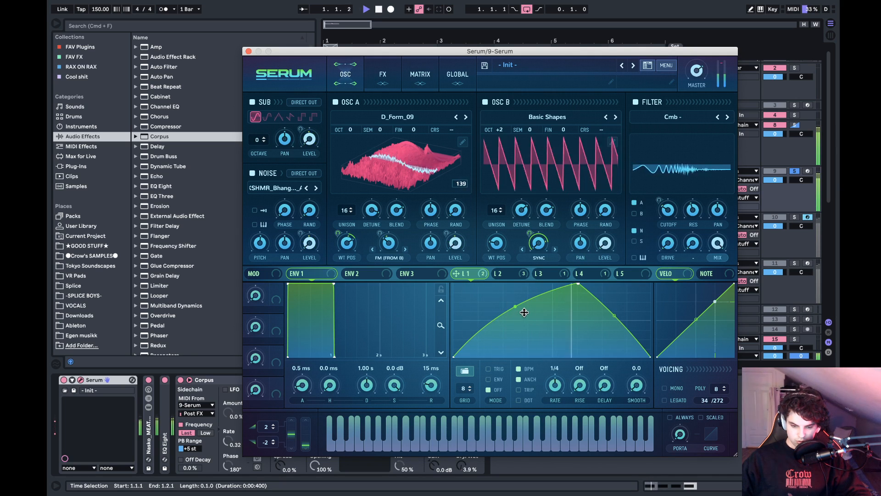
pyautogui.press('space')
# - Check LFO 2's shape and nudge LFO 1's peak slightly further to the later side
pyautogui.click(577, 278)
pyautogui.click(506, 276)
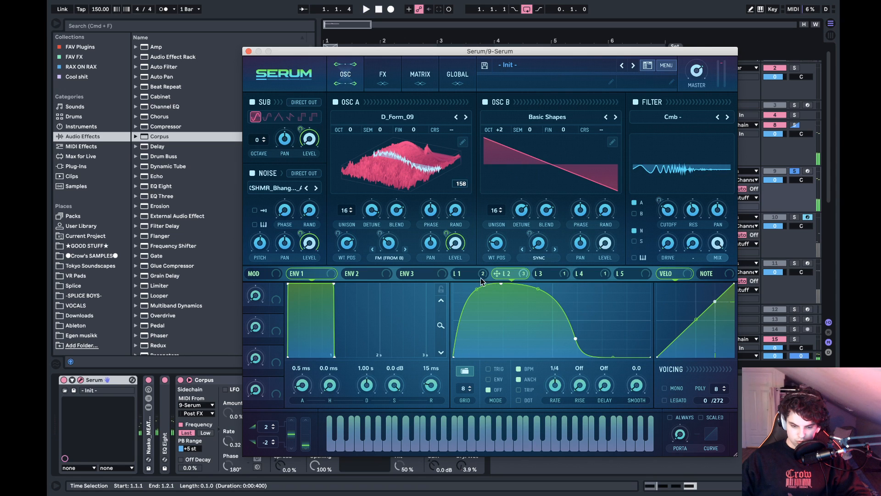
pyautogui.click(469, 276)
pyautogui.moveTo(578, 284)
pyautogui.mouseDown()
pyautogui.moveTo(556, 273)
pyautogui.moveTo(582, 272)
pyautogui.mouseUp()
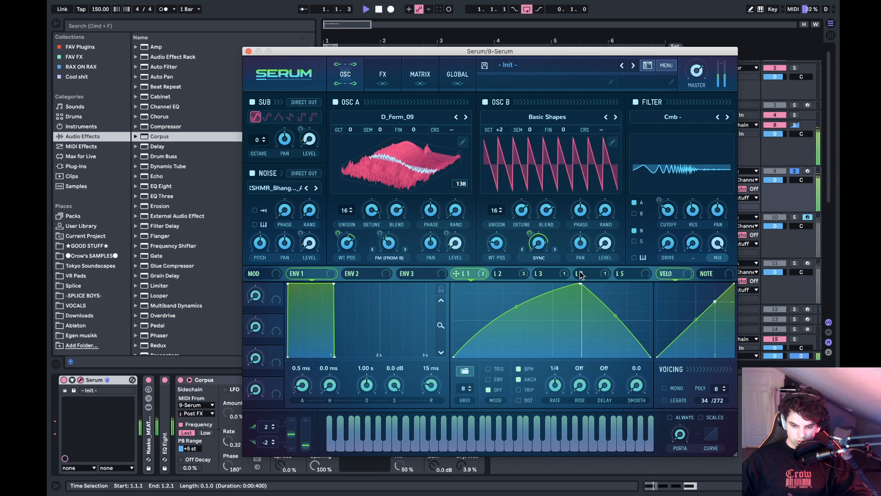
# - Set Serum's filter cutoff by ear to about 81 Hz
pyautogui.moveTo(674, 211)
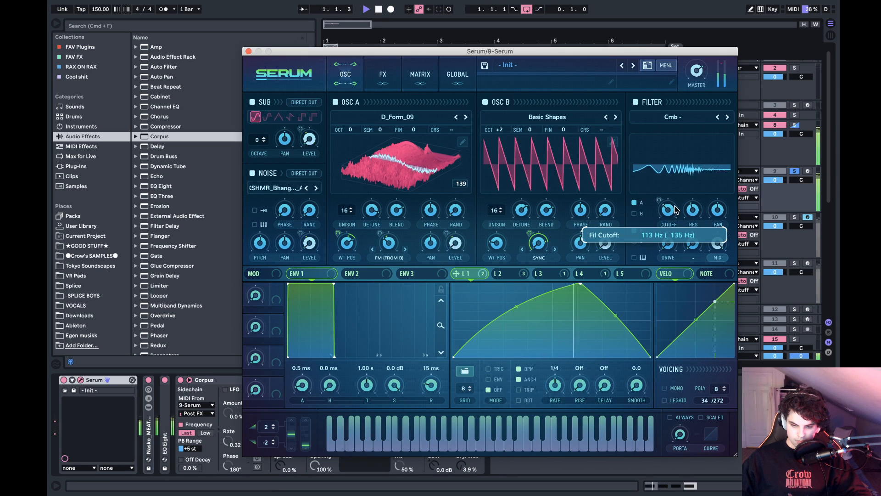
pyautogui.moveTo(680, 202); pyautogui.dragTo(673, 211)
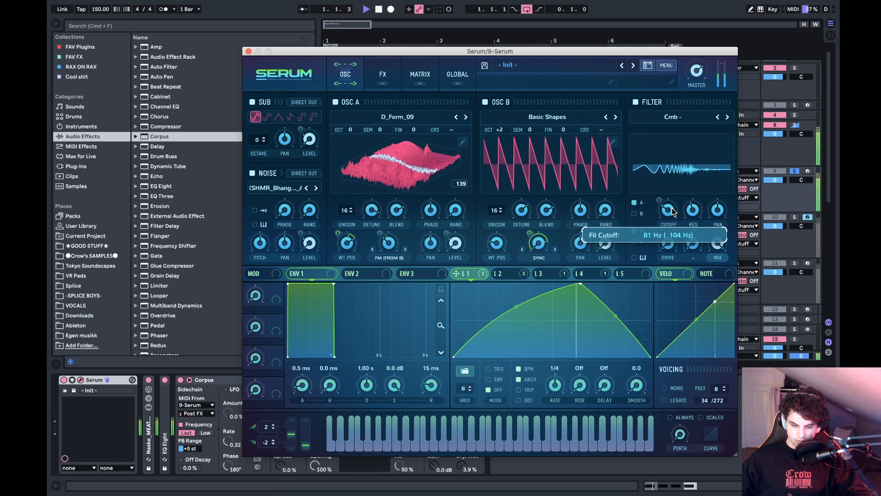
pyautogui.press('space')
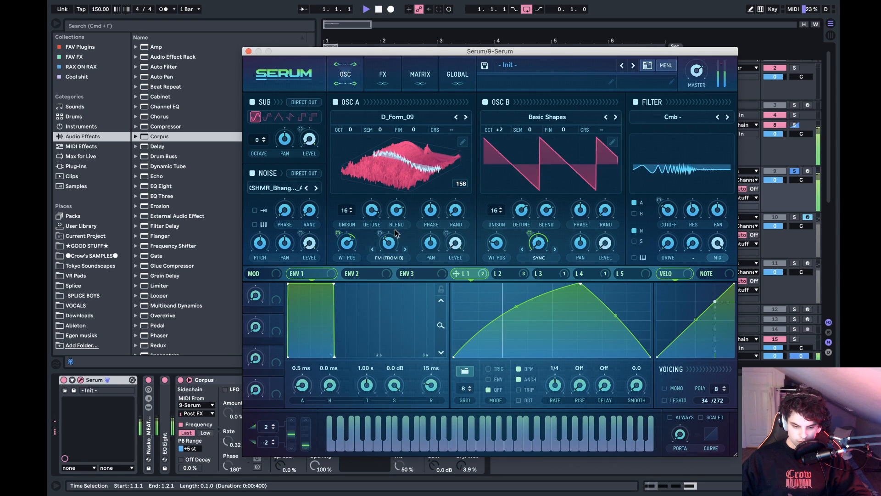
# - Raise OSC A's wavetable position and adjust LFO 1's modulation amount on OSC B's Sync warp during playback
pyautogui.press('space')
pyautogui.moveTo(348, 243); pyautogui.dragTo(369, 198)
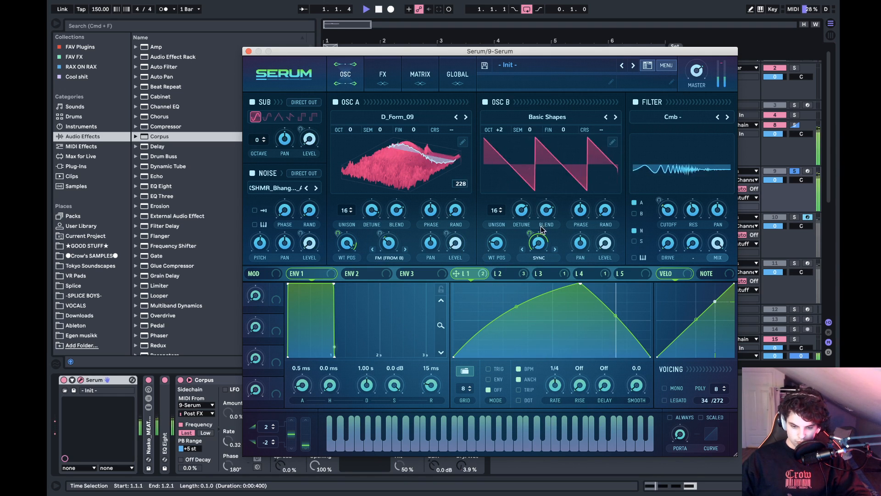
pyautogui.moveTo(528, 242)
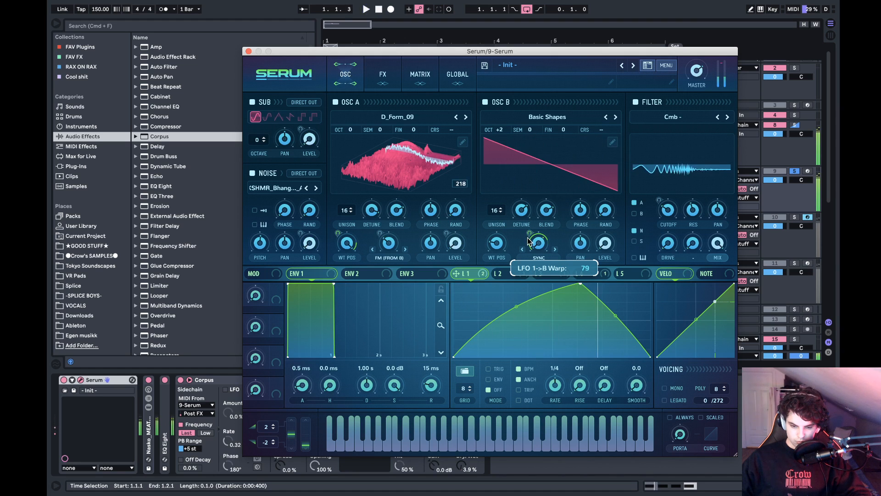
pyautogui.moveTo(528, 243); pyautogui.dragTo(527, 235)
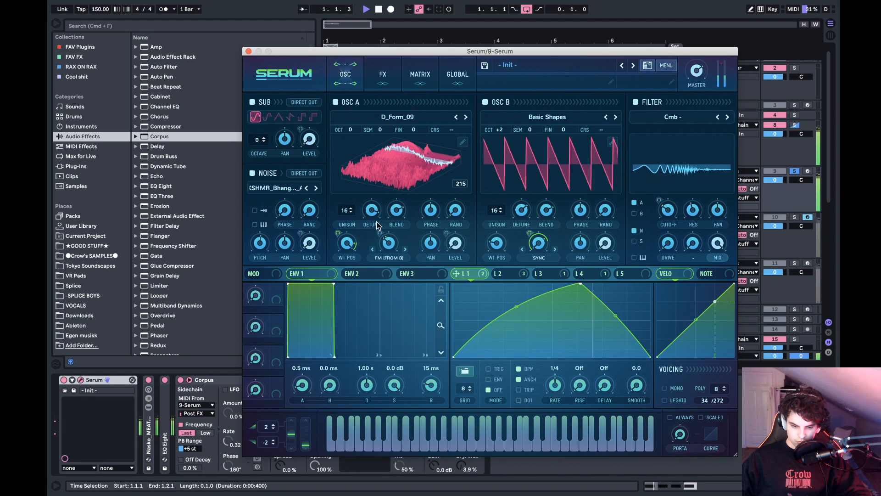
# - Adjust OSC A's unison detune by ear and audition the one-beat loop
pyautogui.moveTo(371, 211)
pyautogui.mouseDown()
pyautogui.moveTo(326, 225)
pyautogui.moveTo(380, 224)
pyautogui.mouseUp()
pyautogui.press('space')
pyautogui.press('space')
pyautogui.press('space')
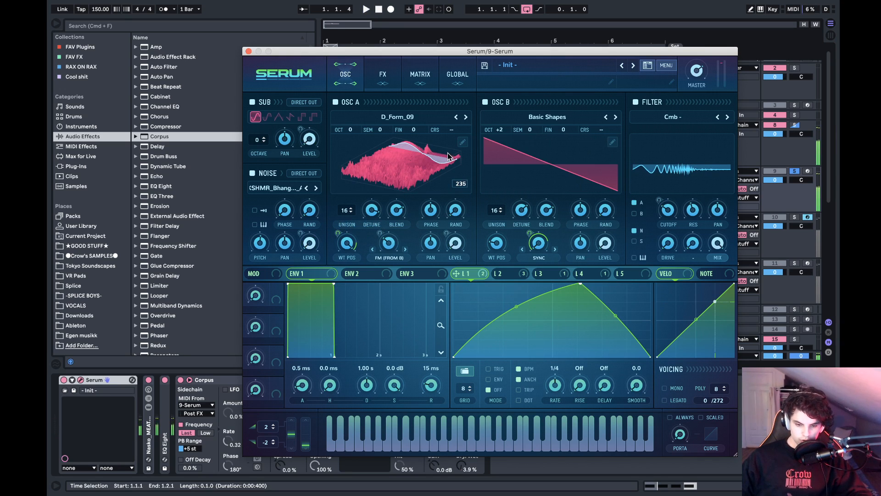
# - Switch OSC A to its 3D wavetable view and lower its wavetable position by ear while auditioning the loop
pyautogui.click(444, 154)
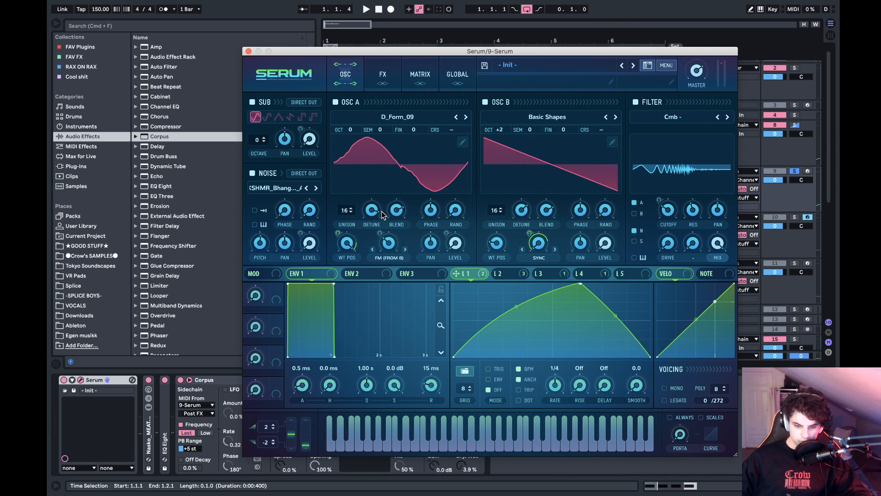
pyautogui.press('space')
pyautogui.press('space')
pyautogui.click(387, 163)
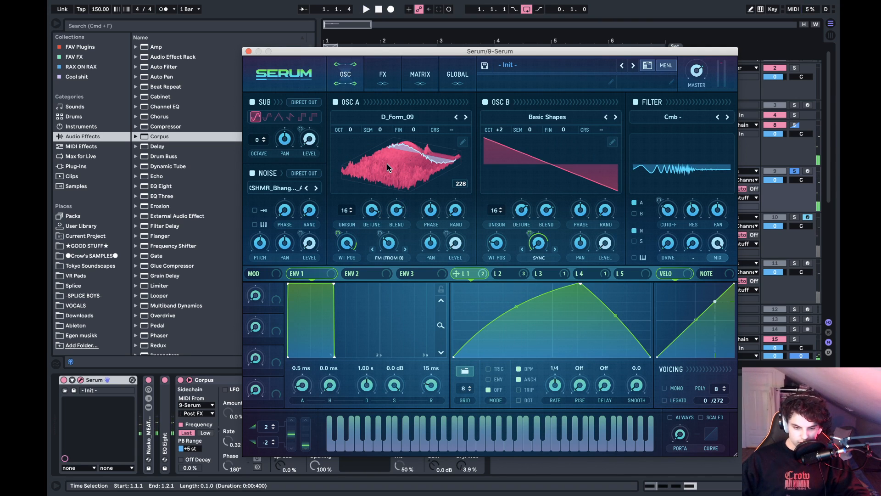
pyautogui.press('space')
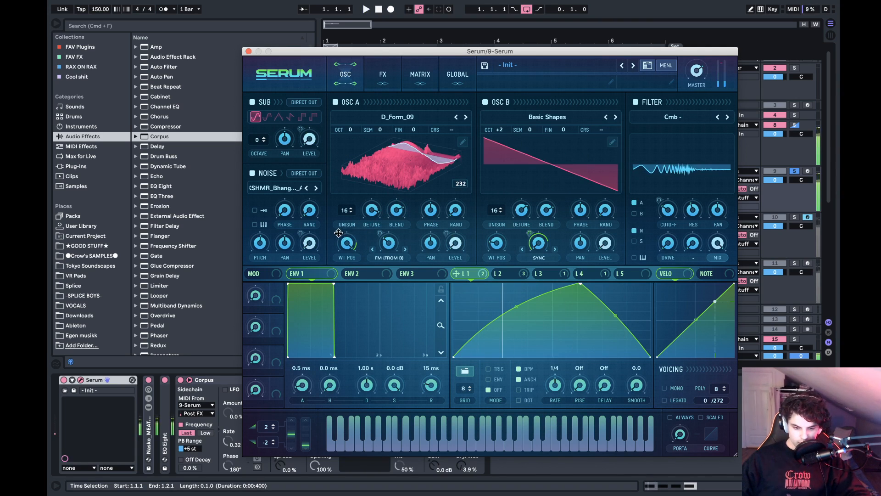
pyautogui.moveTo(351, 234); pyautogui.dragTo(345, 272)
pyautogui.press('space')
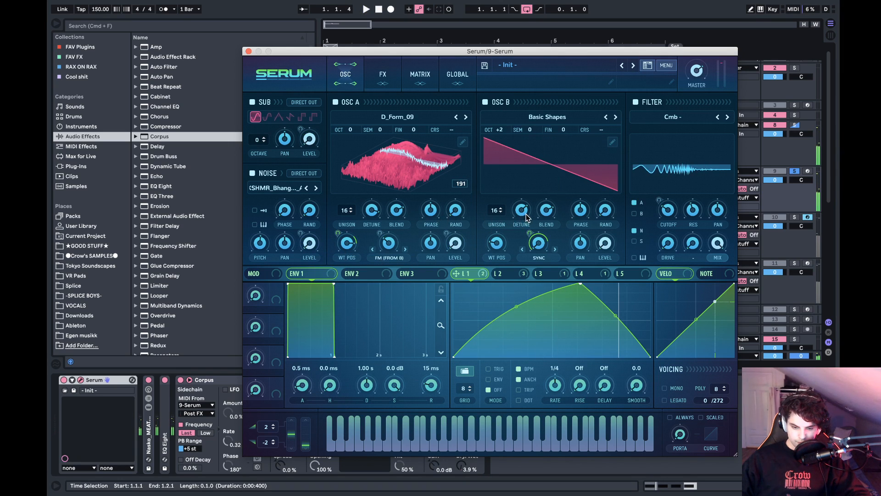
# - Set OSC B's unison detune to about 0.28 and raise its octave to +3 during playback
pyautogui.moveTo(526, 218); pyautogui.dragTo(508, 217)
pyautogui.press('space')
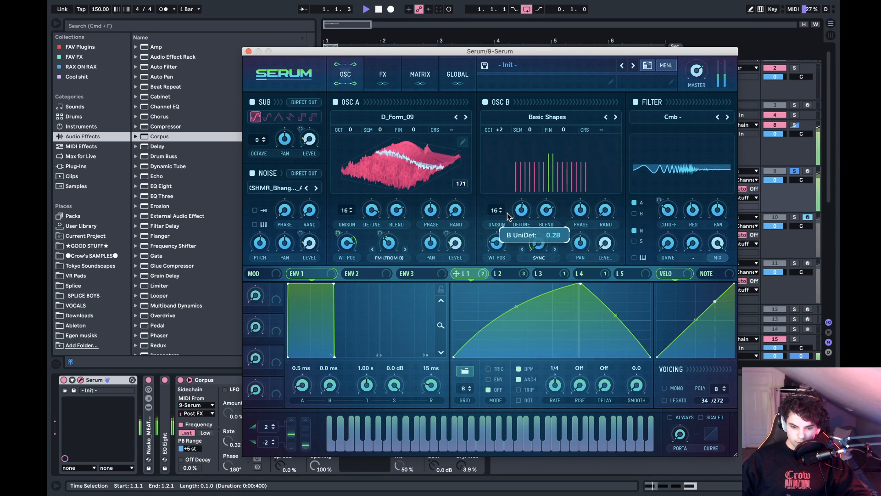
pyautogui.moveTo(501, 130); pyautogui.dragTo(505, 121)
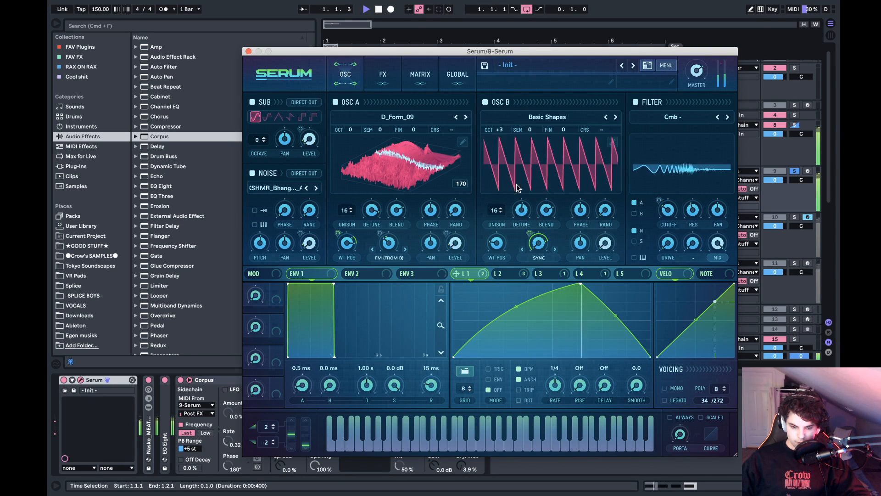
# - Fine-tune the unison detune of both oscillators and LFO 1's modulation amount on OSC B's Sync warp by ear
pyautogui.moveTo(521, 210)
pyautogui.mouseDown()
pyautogui.moveTo(511, 220)
pyautogui.moveTo(527, 219)
pyautogui.mouseUp()
pyautogui.moveTo(368, 212)
pyautogui.mouseDown()
pyautogui.moveTo(324, 214)
pyautogui.moveTo(380, 215)
pyautogui.mouseUp()
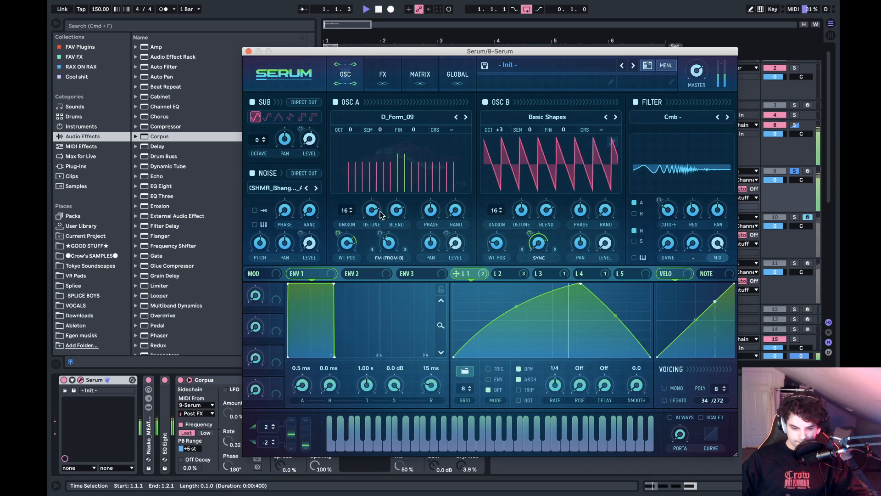
pyautogui.moveTo(530, 233); pyautogui.dragTo(529, 245)
pyautogui.moveTo(522, 210)
pyautogui.mouseDown()
pyautogui.moveTo(522, 189)
pyautogui.moveTo(524, 211)
pyautogui.mouseUp()
pyautogui.moveTo(372, 210); pyautogui.dragTo(381, 274)
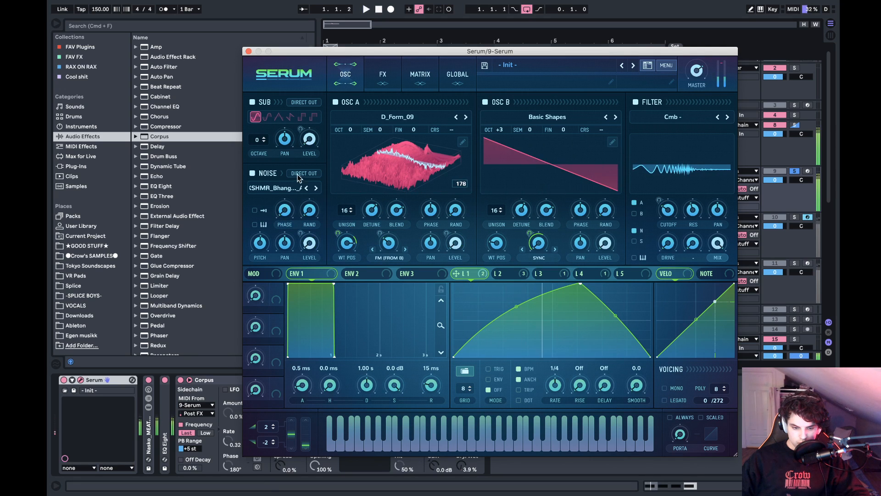
# - Compare the bass with OSC A switched off and with the multiband Compressor effect enabled
pyautogui.click(335, 101)
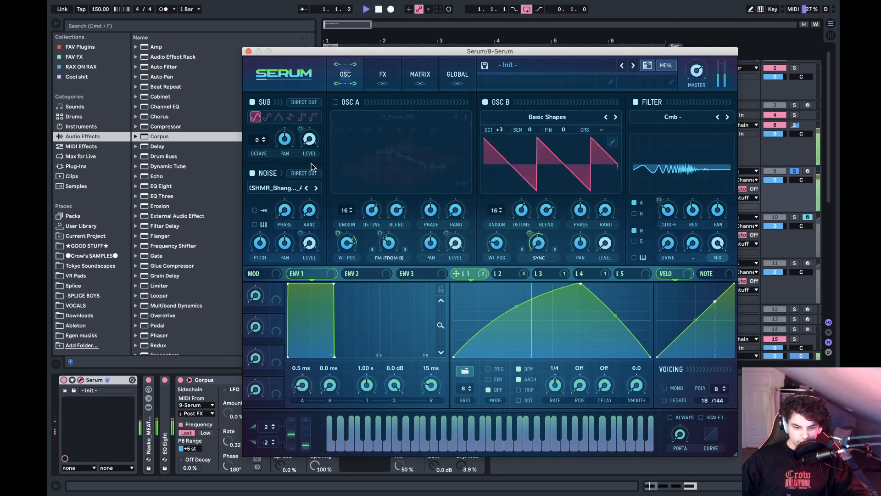
pyautogui.click(334, 102)
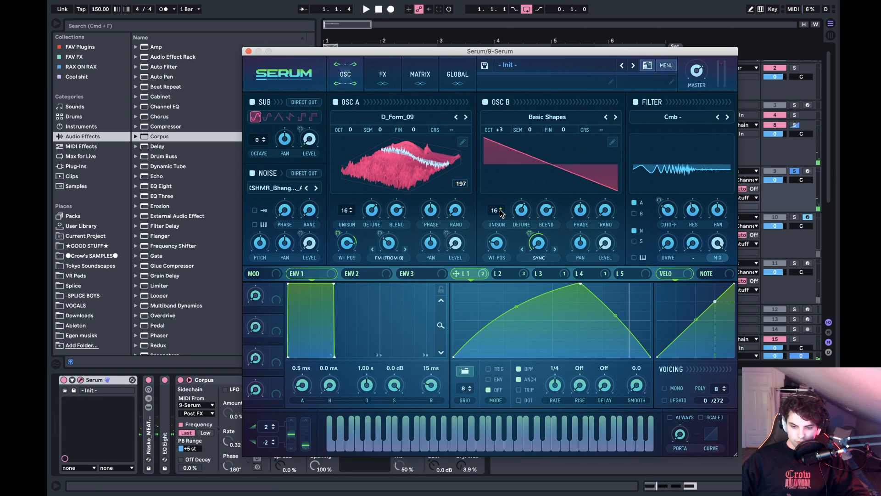
pyautogui.click(377, 84)
pyautogui.click(255, 202)
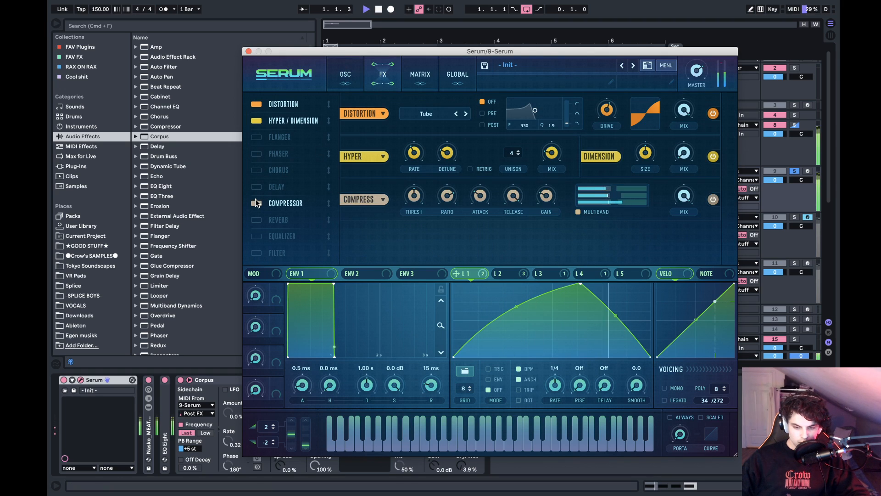
pyautogui.click(256, 202)
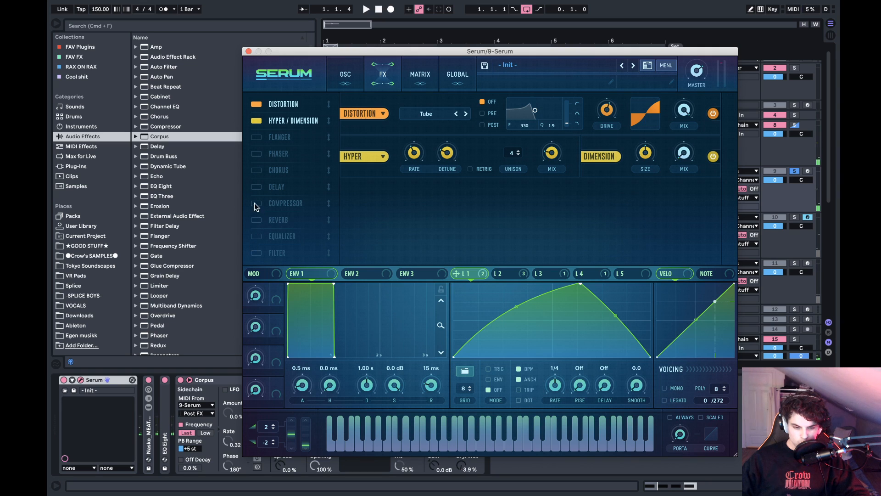
# - Try a Flanger effect with an adjusted rate, about 92% depth and about 82% feedback
pyautogui.click(256, 137)
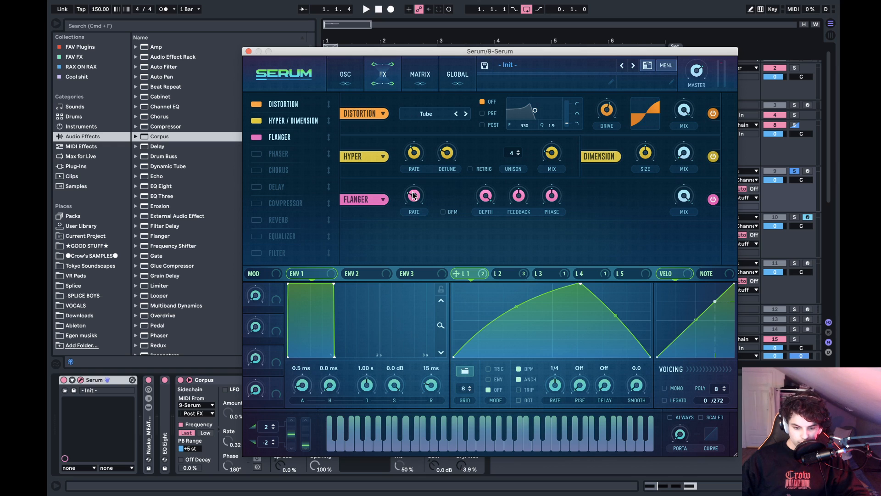
pyautogui.moveTo(413, 195); pyautogui.dragTo(425, 249)
pyautogui.press('space')
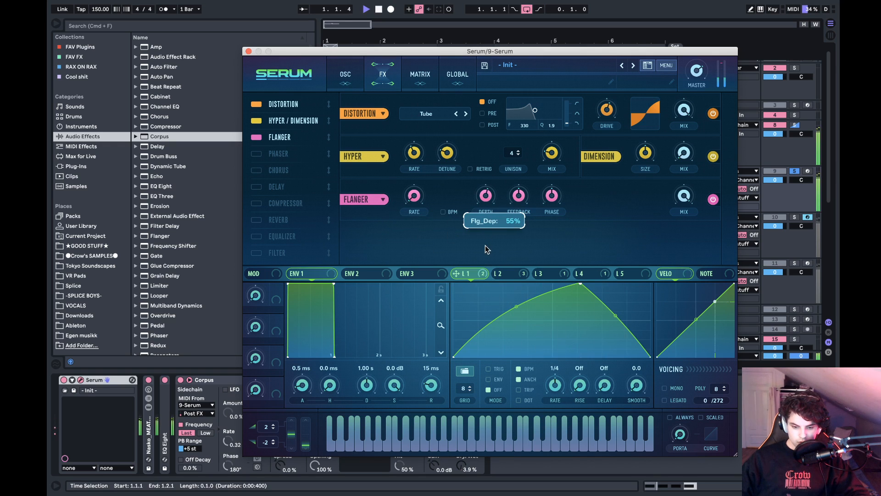
pyautogui.moveTo(519, 195); pyautogui.dragTo(540, 134)
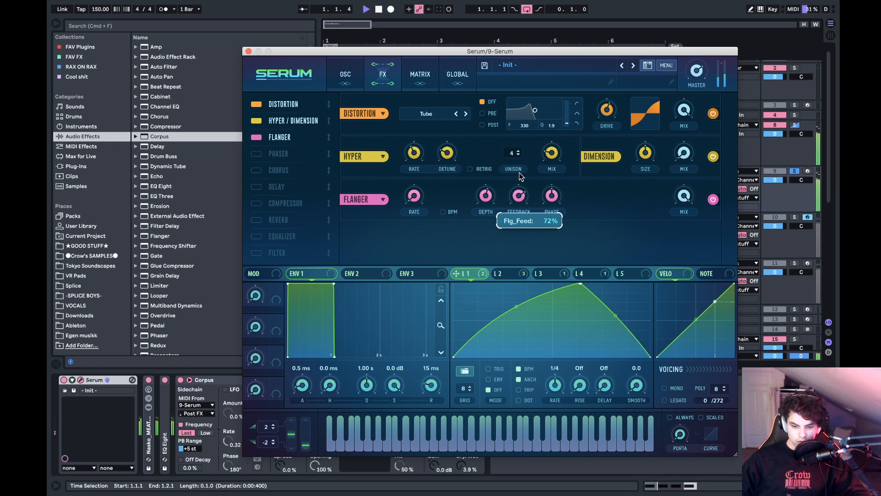
pyautogui.moveTo(486, 197); pyautogui.dragTo(492, 216)
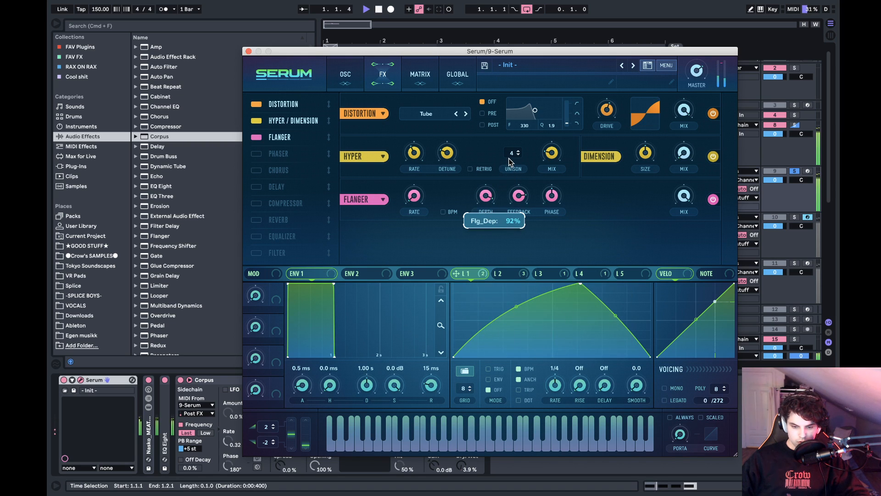
pyautogui.moveTo(520, 196); pyautogui.dragTo(524, 184)
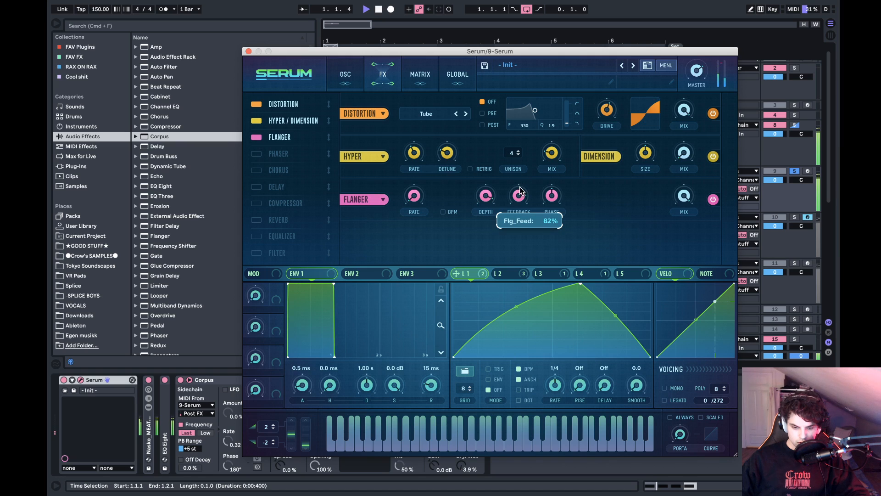
# - Try LFO 2 modulation on the Flanger's depth and switch the Flanger off
pyautogui.click(505, 273)
pyautogui.moveTo(505, 273); pyautogui.dragTo(481, 228)
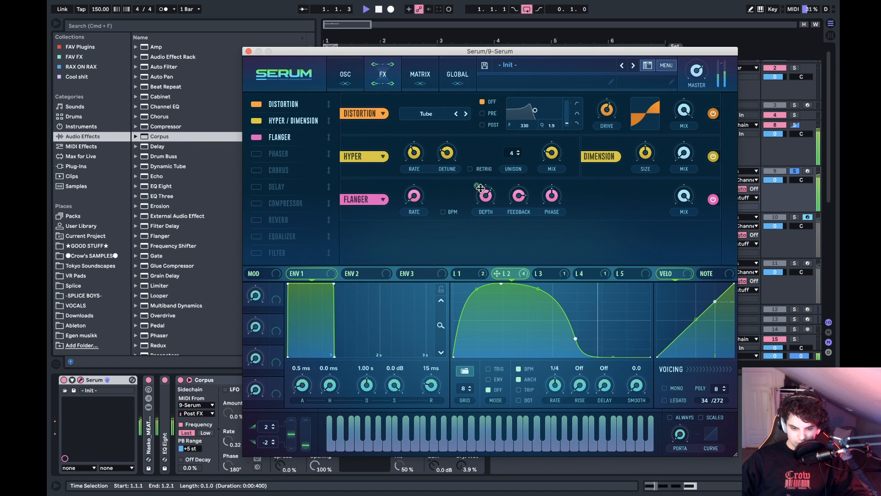
pyautogui.moveTo(481, 188); pyautogui.dragTo(480, 168)
pyautogui.moveTo(485, 200); pyautogui.dragTo(516, 256)
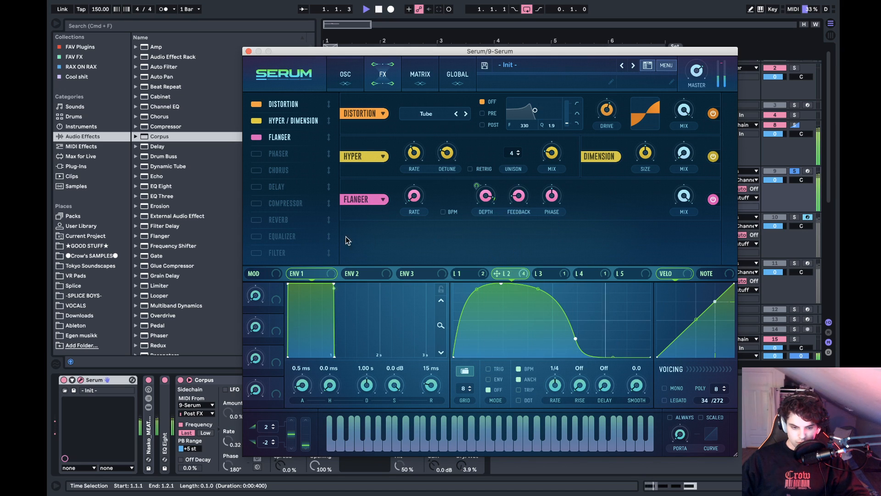
pyautogui.click(256, 137)
pyautogui.press('space')
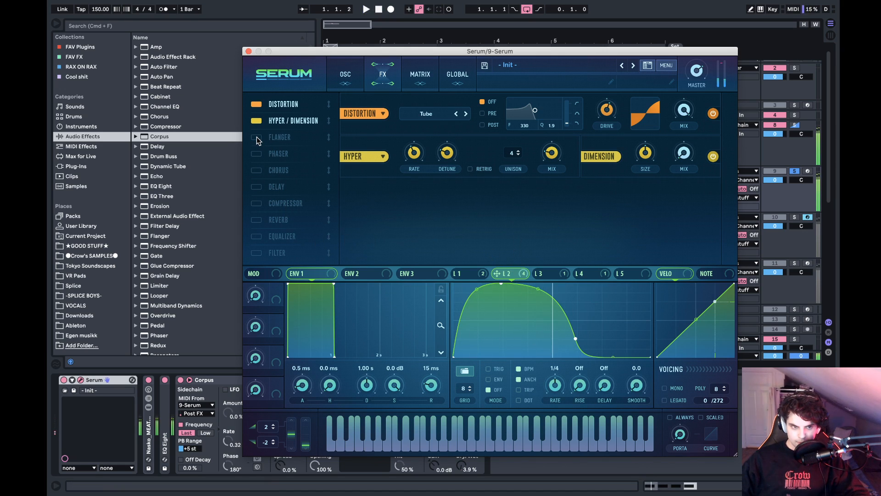
# - Fine-tune OSC B's unison detune by ear and shift LFO 2's falling point slightly earlier
pyautogui.click(345, 75)
pyautogui.press('space')
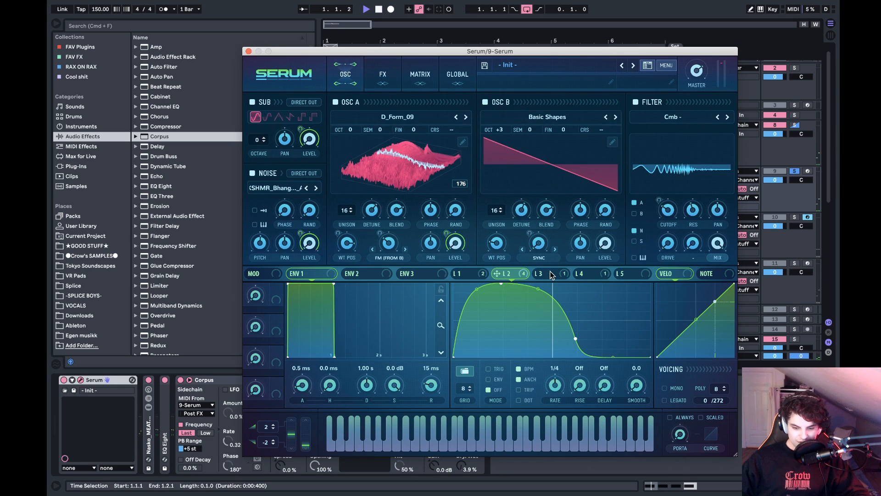
pyautogui.moveTo(522, 210)
pyautogui.mouseDown()
pyautogui.moveTo(525, 237)
pyautogui.moveTo(528, 209)
pyautogui.mouseUp()
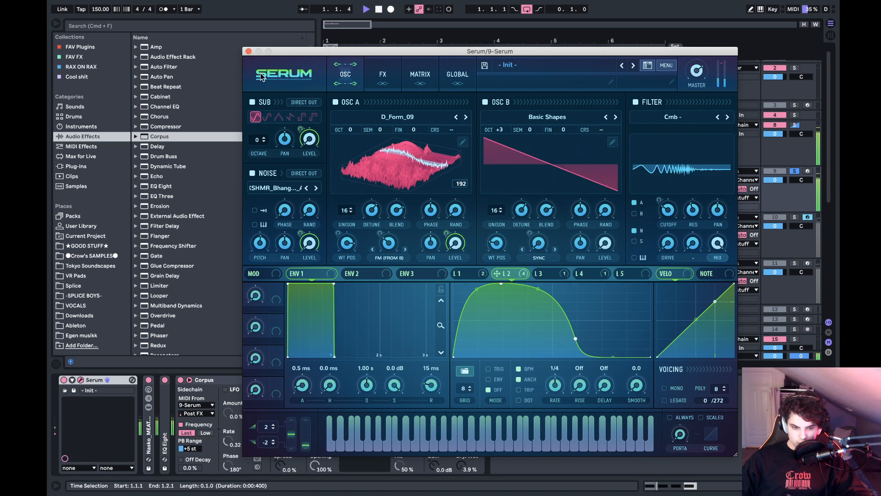
pyautogui.press('space')
pyautogui.moveTo(576, 339)
pyautogui.mouseDown()
pyautogui.moveTo(547, 340)
pyautogui.moveTo(576, 337)
pyautogui.mouseUp()
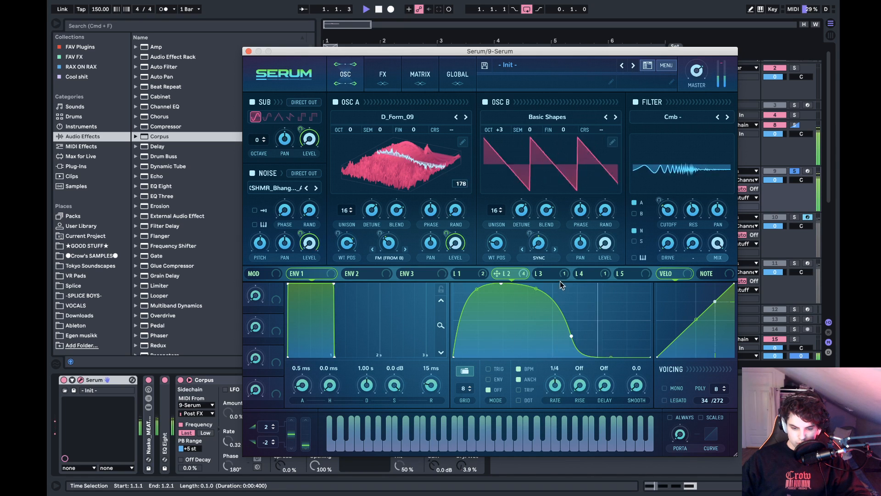
# - Move LFO 1's peak to about three quarters of the cycle and round its rising curve more during playback
pyautogui.click(589, 275)
pyautogui.click(463, 273)
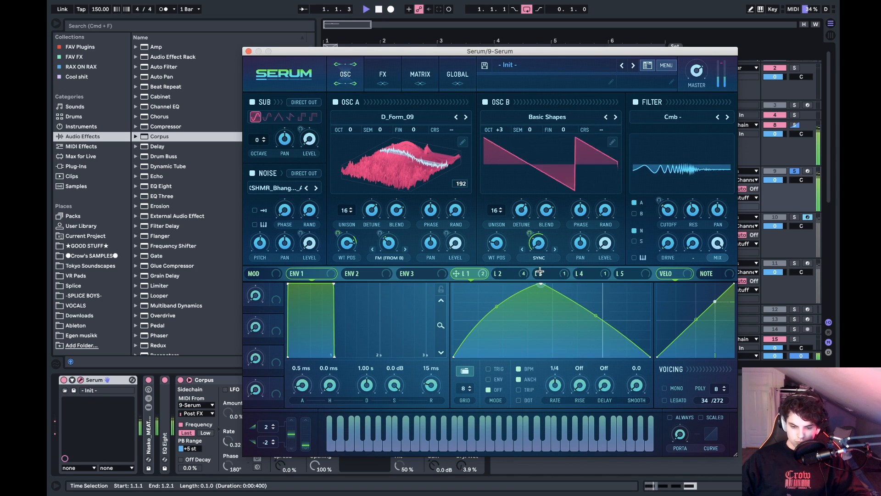
pyautogui.moveTo(580, 285); pyautogui.dragTo(742, 237)
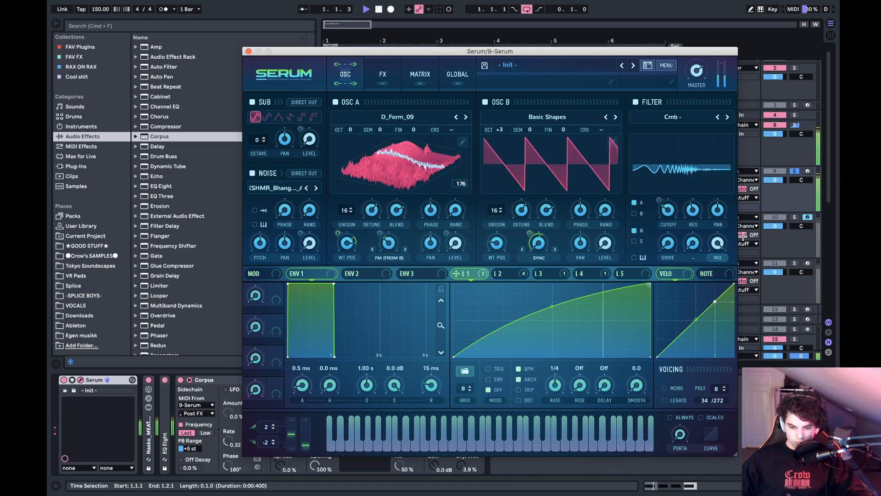
pyautogui.moveTo(553, 302)
pyautogui.mouseDown()
pyautogui.moveTo(552, 274)
pyautogui.moveTo(560, 296)
pyautogui.mouseUp()
pyautogui.moveTo(652, 289); pyautogui.dragTo(605, 260)
pyautogui.press('space')
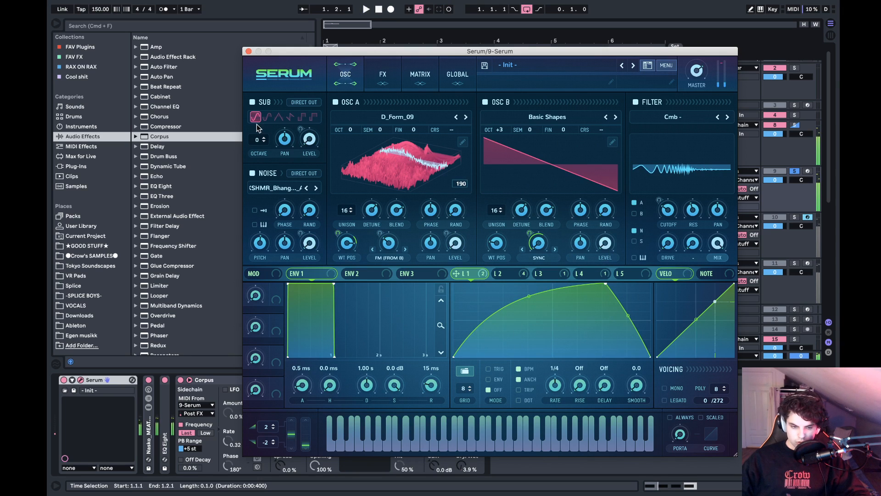
# - Close the Serum window and shorten Corpus's decay to 50 ms during playback
pyautogui.click(248, 51)
pyautogui.press('space')
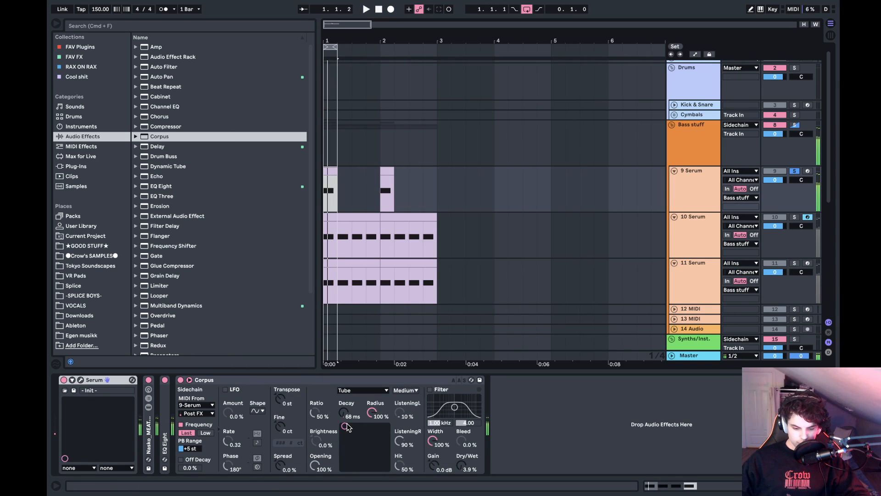
pyautogui.moveTo(346, 426); pyautogui.dragTo(343, 429)
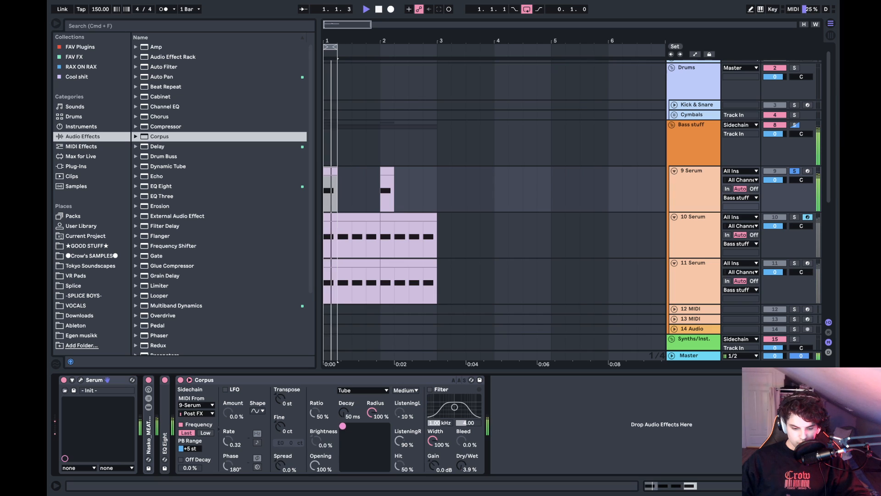
pyautogui.press('space')
# - Add a Reverb after Corpus with decay time 710 ms, size 500, stereo 120 and dry/wet 0%
pyautogui.doubleClick(232, 377)
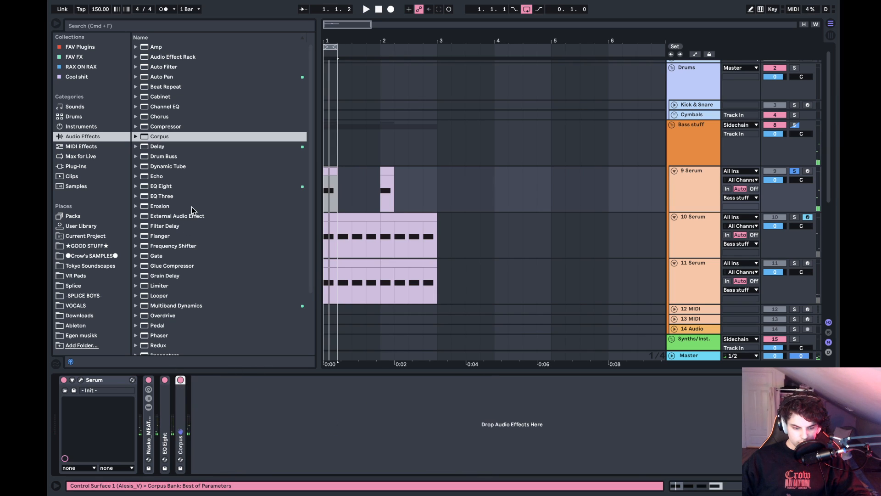
pyautogui.scroll(-3, 192, 208)
pyautogui.doubleClick(164, 290)
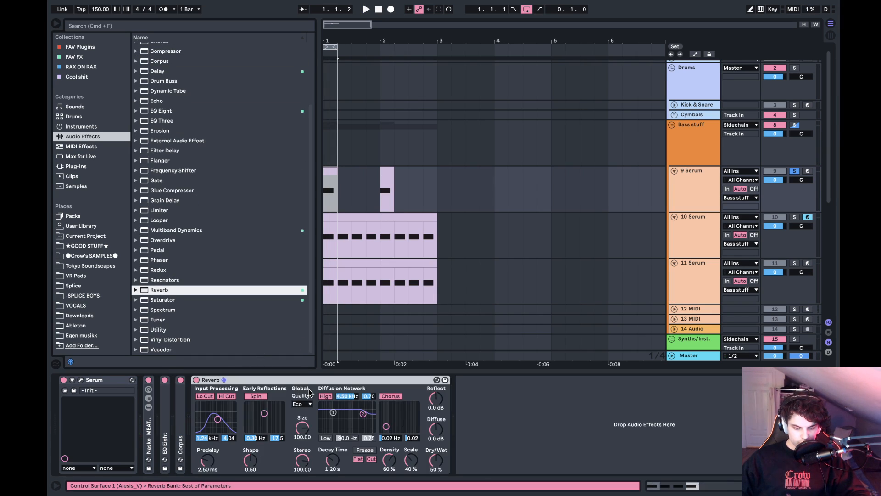
pyautogui.moveTo(335, 457); pyautogui.dragTo(335, 467)
pyautogui.press('space')
pyautogui.moveTo(303, 429); pyautogui.dragTo(303, 390)
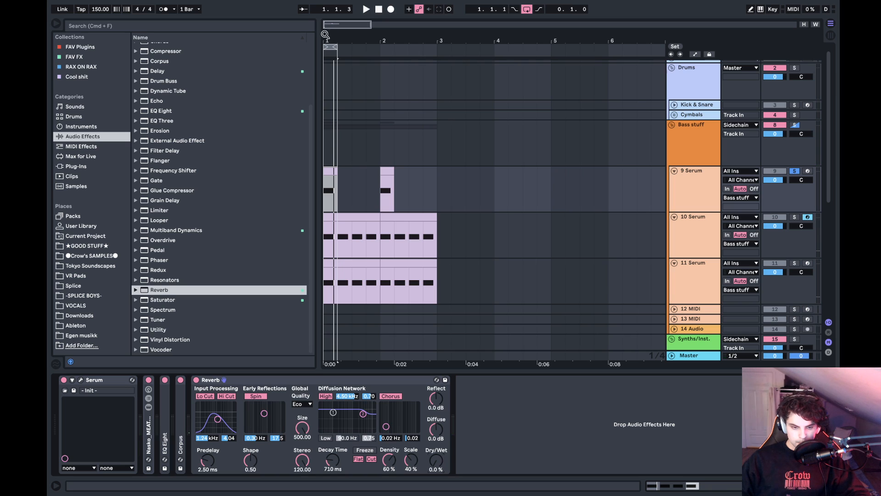
# - Automate the Reverb's Dry/Wet as an S-shaped rise across track 9's first clip, dropping to zero at its end, and audition it
pyautogui.moveTo(325, 35); pyautogui.dragTo(327, 94)
pyautogui.press('a')
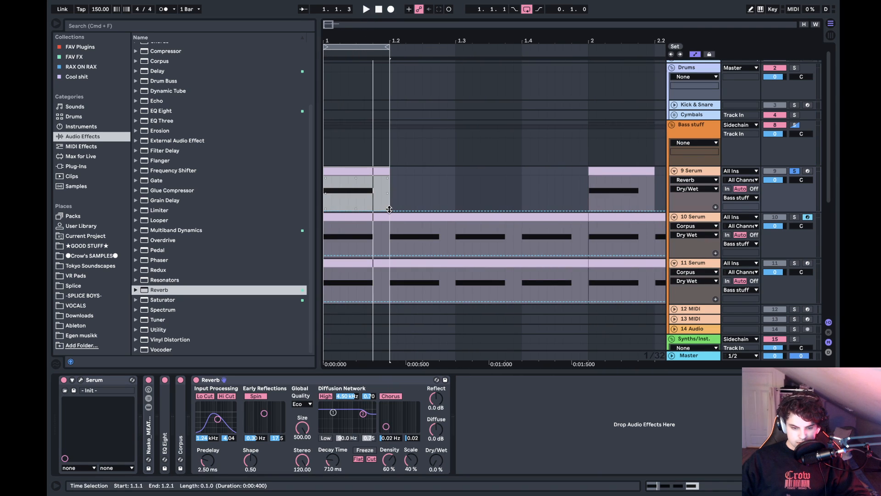
pyautogui.click(389, 210)
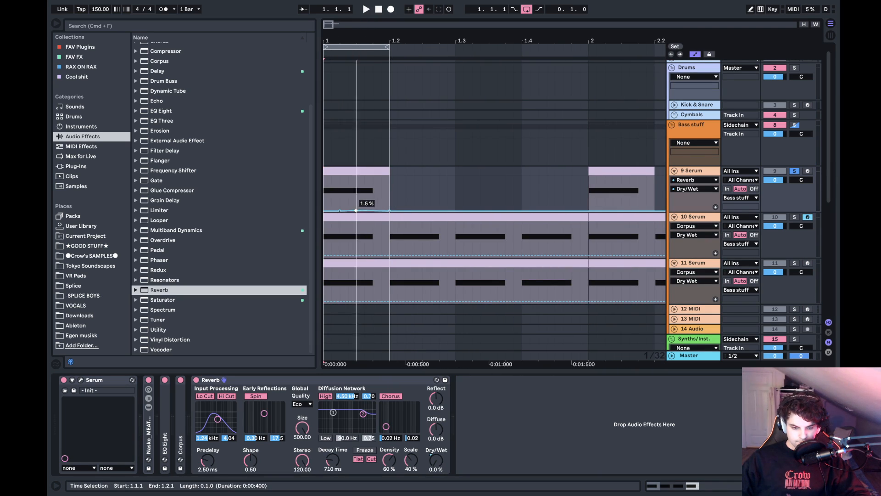
pyautogui.moveTo(356, 210); pyautogui.dragTo(388, 178)
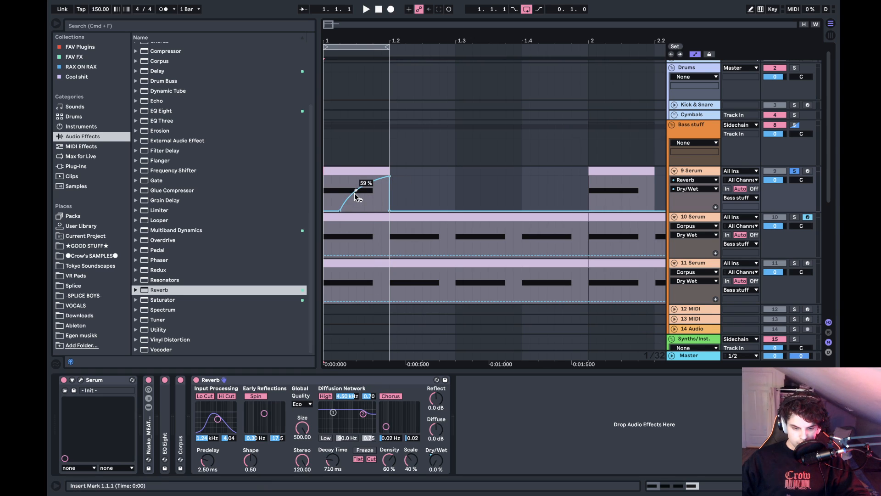
pyautogui.moveTo(349, 200); pyautogui.dragTo(350, 206)
pyautogui.press('space')
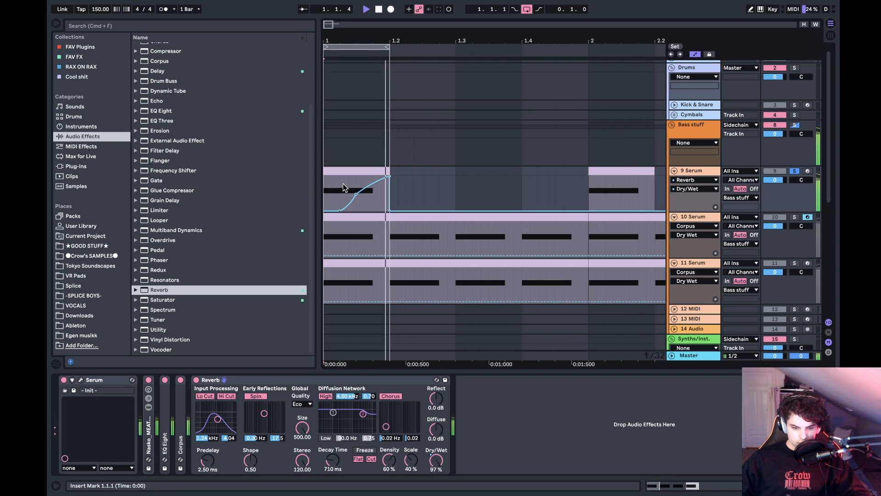
# - Set the Reverb's decay time to 2.01 s and its input filter to 1.94 kHz with width 2.98, audition it, and disable looping
pyautogui.moveTo(333, 460); pyautogui.dragTo(332, 440)
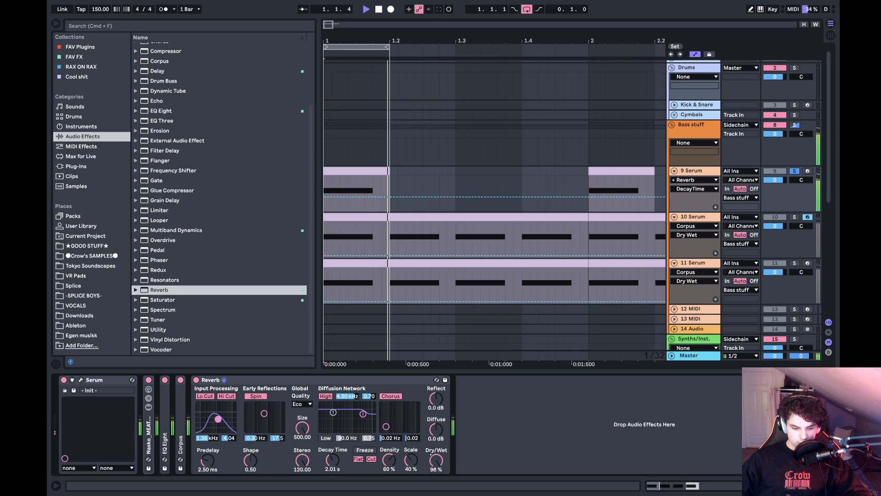
pyautogui.moveTo(225, 407); pyautogui.dragTo(229, 407)
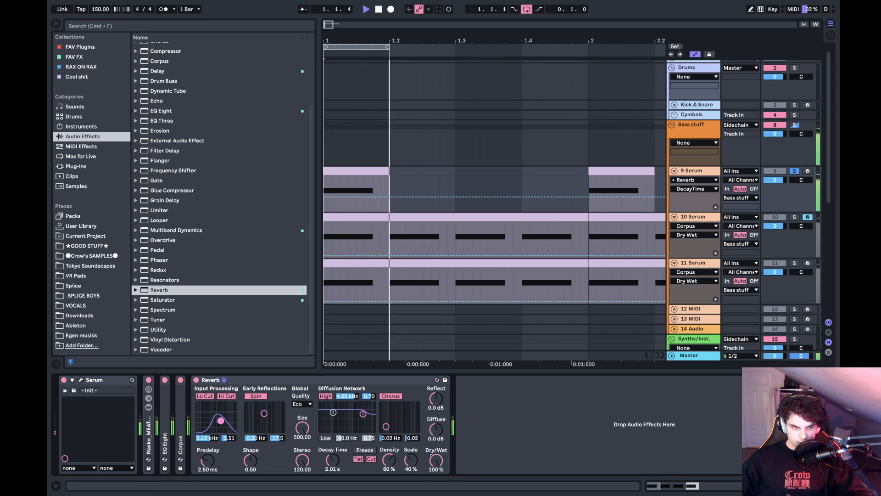
pyautogui.moveTo(219, 419); pyautogui.dragTo(219, 420)
pyautogui.press('space')
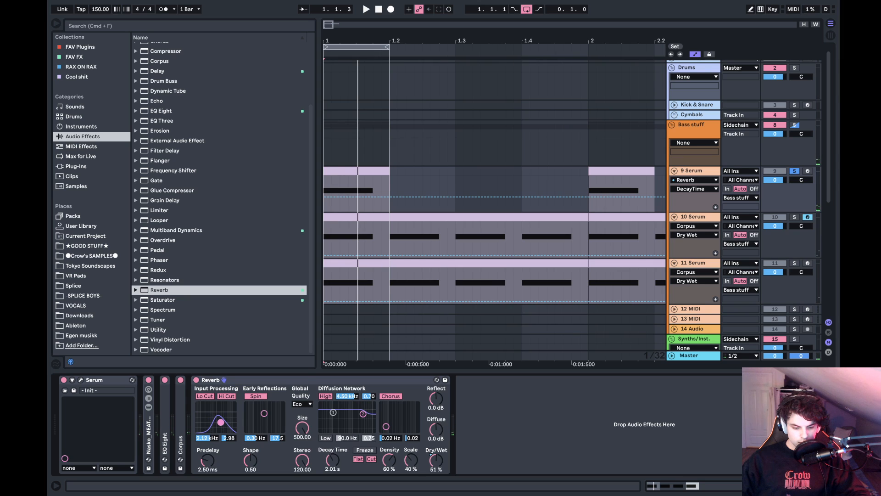
pyautogui.press('space')
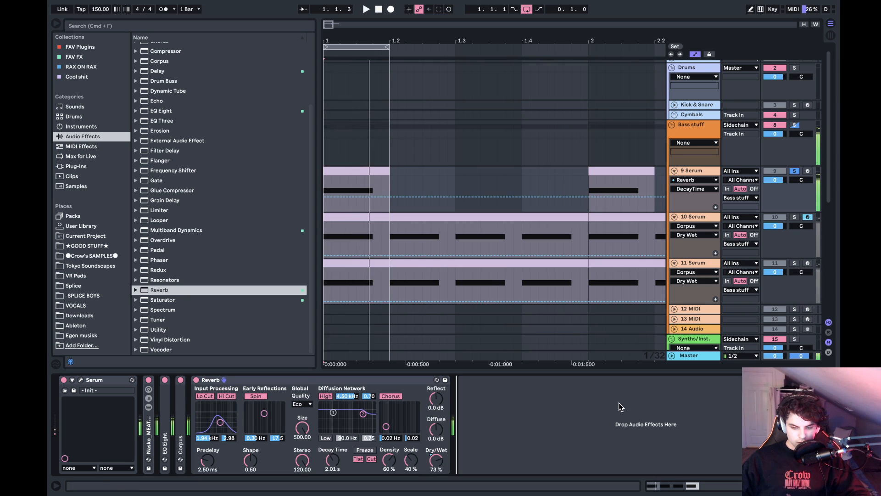
pyautogui.moveTo(352, 44); pyautogui.dragTo(333, 42)
pyautogui.press('super+l')
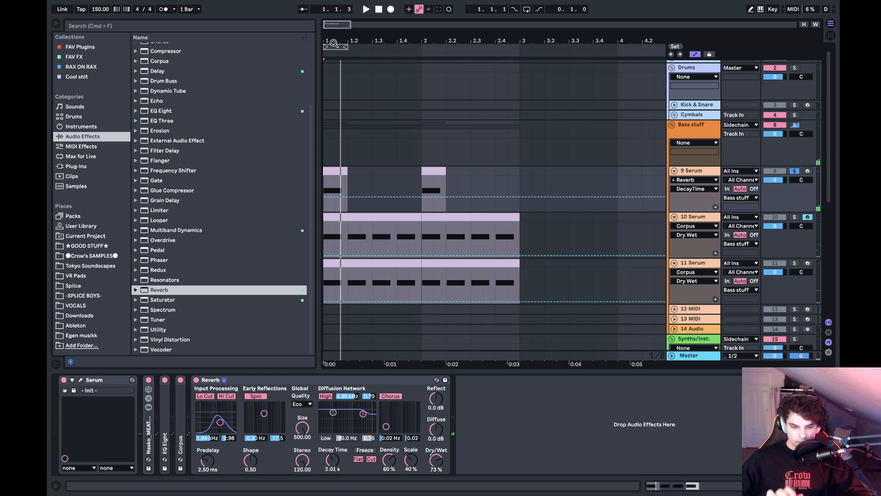
# - Try the filter of track 9's Serum distortion in Pre and Post routing during playback, return it to Off, and close Serum
pyautogui.click(80, 379)
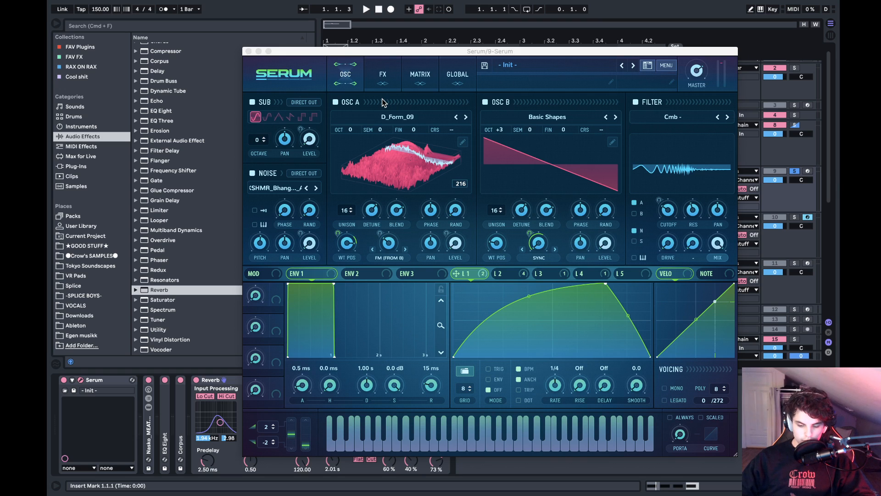
pyautogui.click(381, 82)
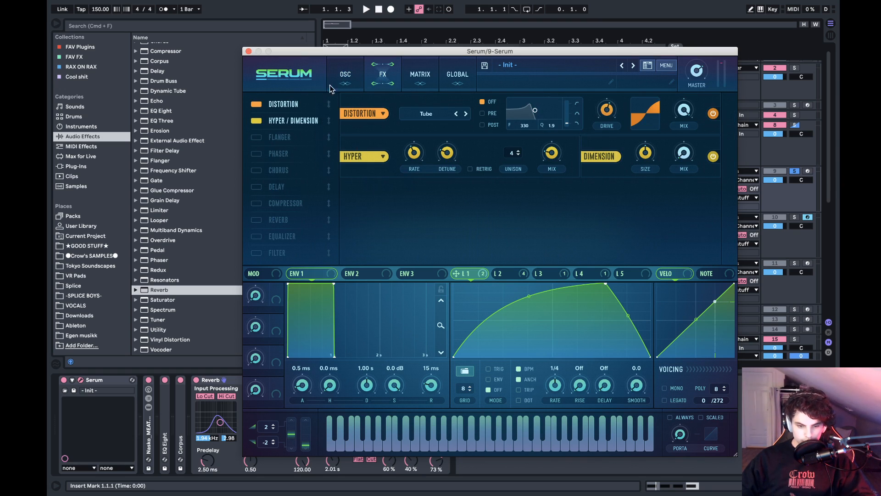
pyautogui.click(492, 114)
pyautogui.moveTo(569, 123); pyautogui.dragTo(573, 96)
pyautogui.press('space')
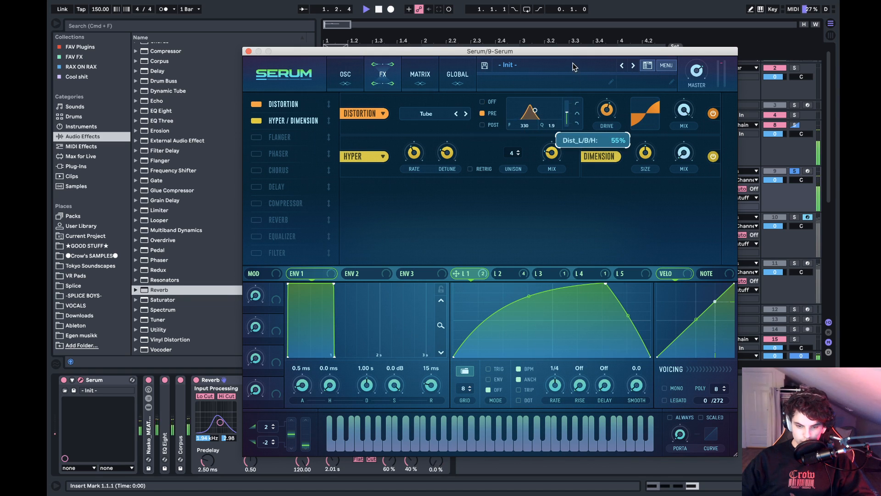
pyautogui.click(482, 102)
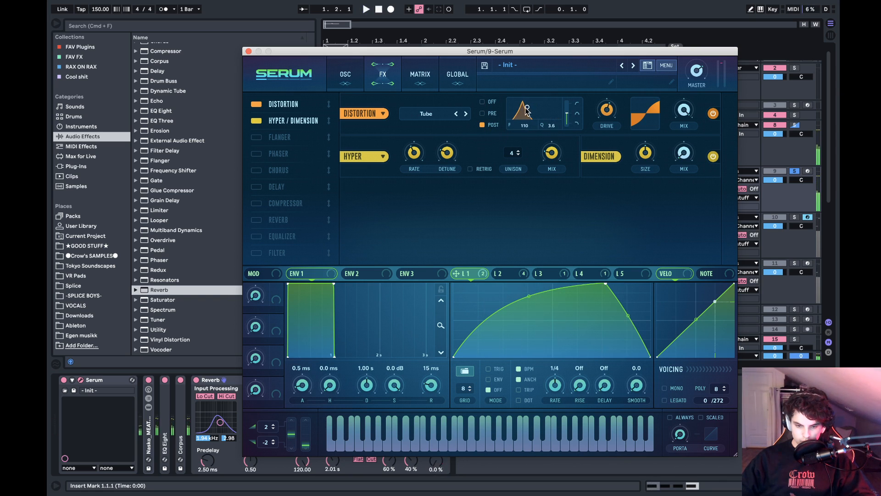
pyautogui.click(482, 102)
pyautogui.press('space')
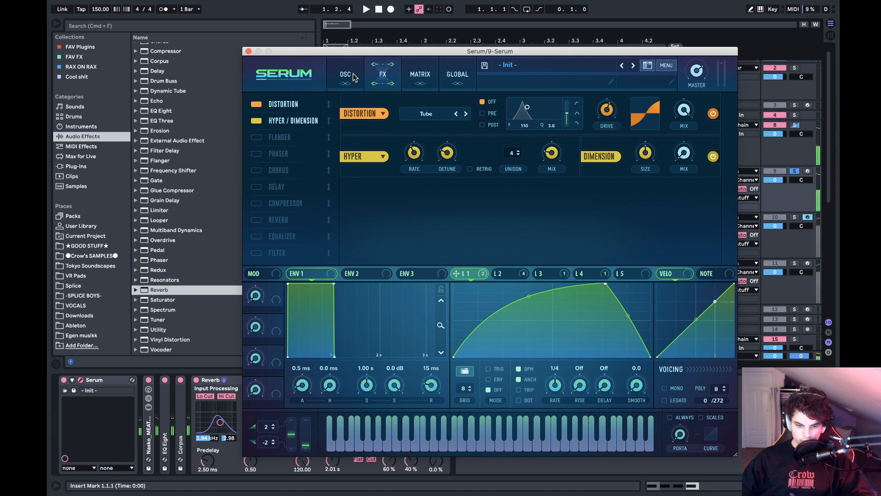
pyautogui.click(353, 76)
pyautogui.click(248, 51)
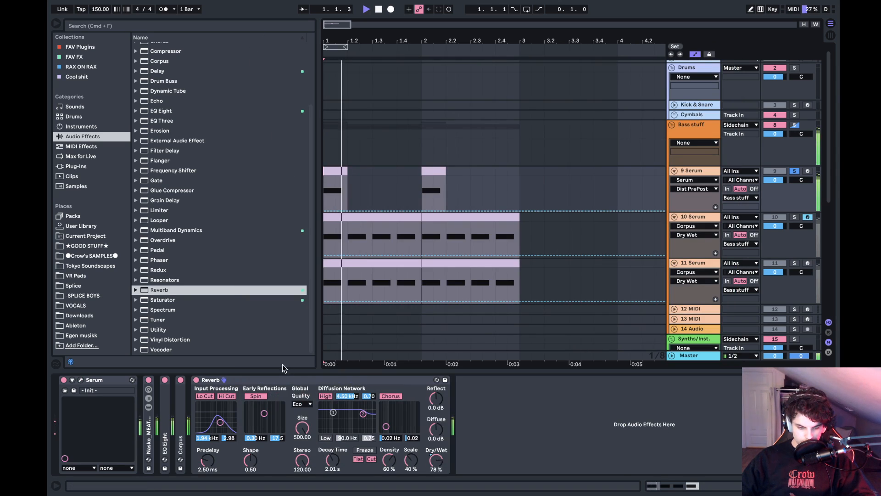
# - Audition track 9, show its Reverb Dry/Wet automation, and duplicate bar 1 with its automation curve into bar 2
pyautogui.press('space')
pyautogui.press('space')
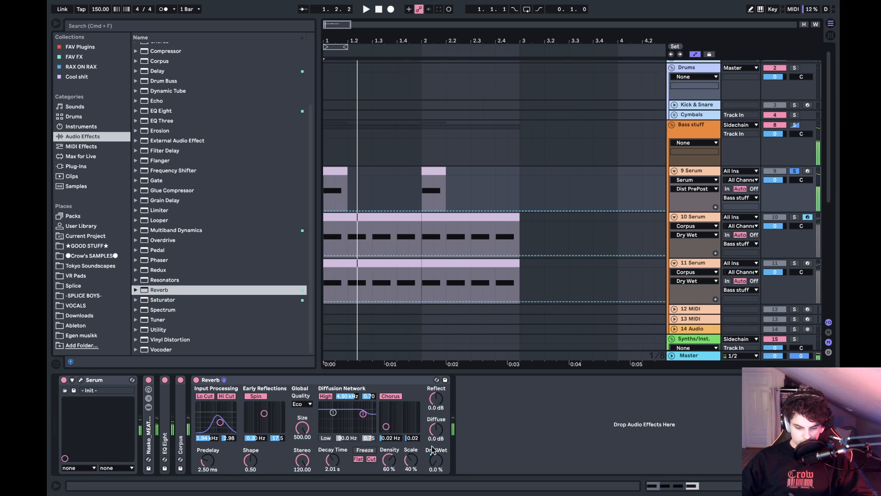
pyautogui.click(435, 455)
pyautogui.moveTo(422, 192); pyautogui.dragTo(324, 190)
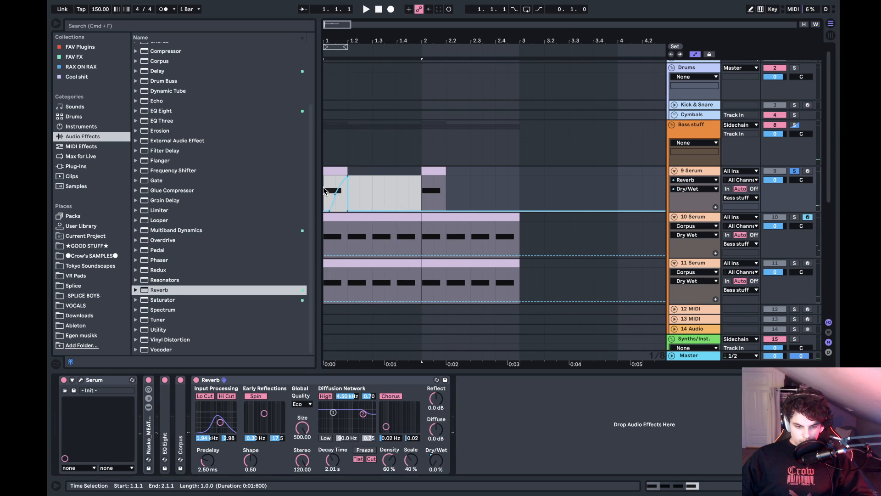
pyautogui.hotkey('ctrl', 'd')
pyautogui.scroll(-3, 358, 214)
# - Solo and audition track 10, trim its first clip to start at 1.2, and delete its clip in bar 2
pyautogui.click(329, 152)
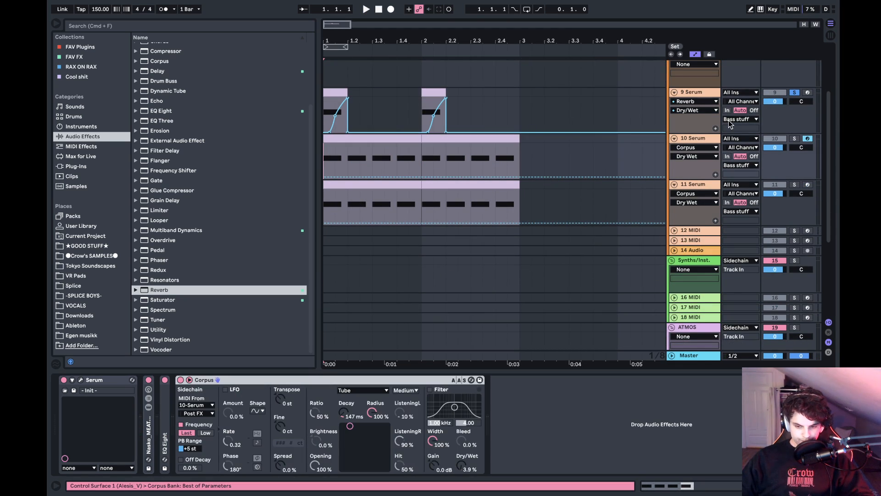
pyautogui.click(795, 138)
pyautogui.press('space')
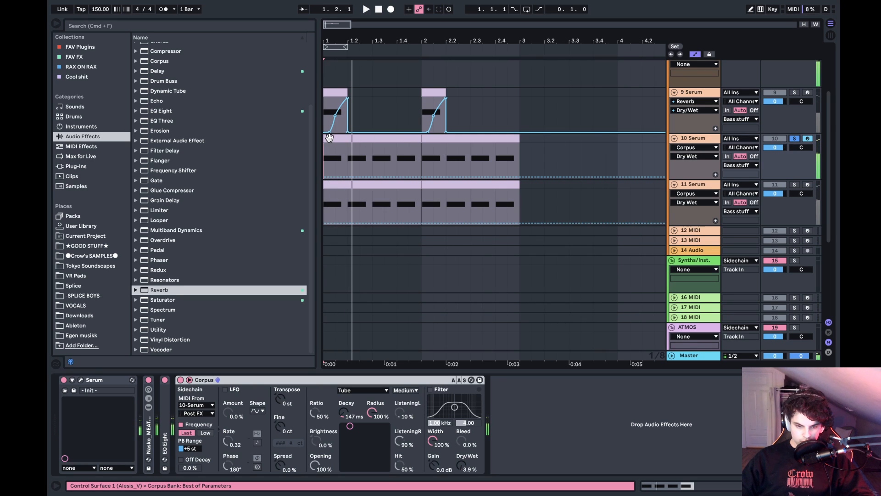
pyautogui.press('space')
pyautogui.moveTo(324, 152); pyautogui.dragTo(347, 151)
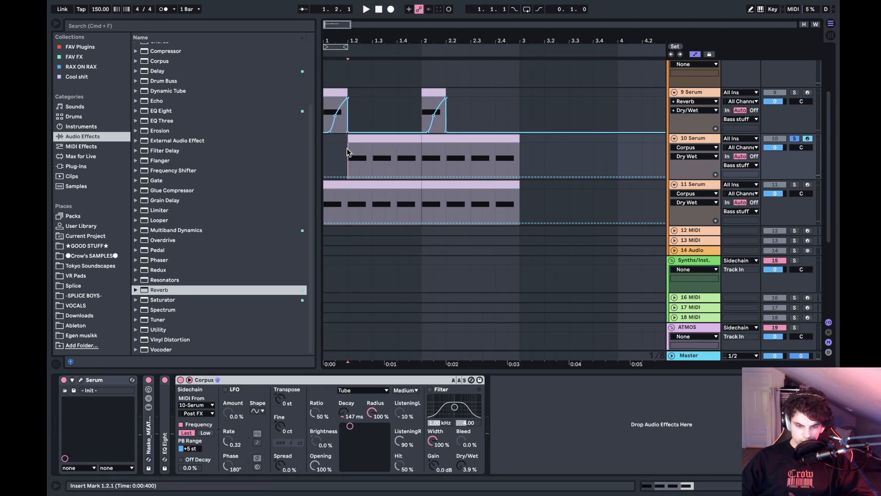
pyautogui.press('space')
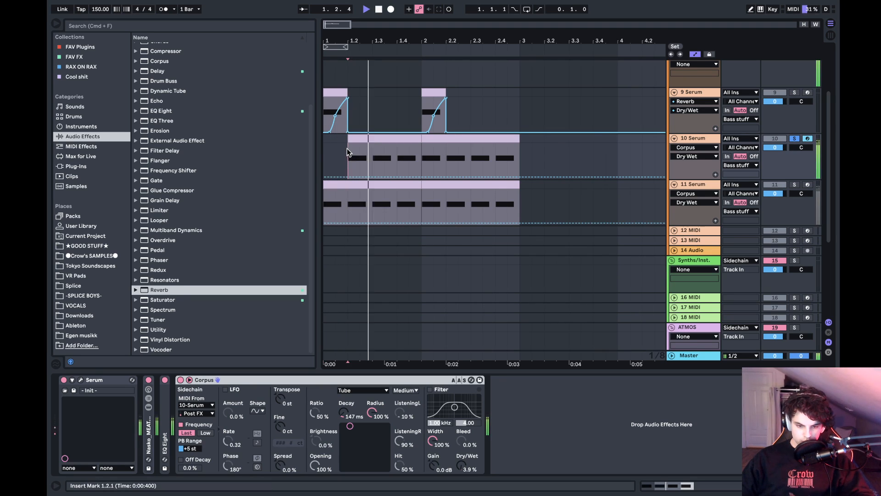
pyautogui.press('space')
pyautogui.click(425, 141)
pyautogui.press('Delete')
# - Delete track 11's clip in bar 1, trim the remaining clip to start at 2.2, and audition the track soloed
pyautogui.click(371, 189)
pyautogui.click(412, 185)
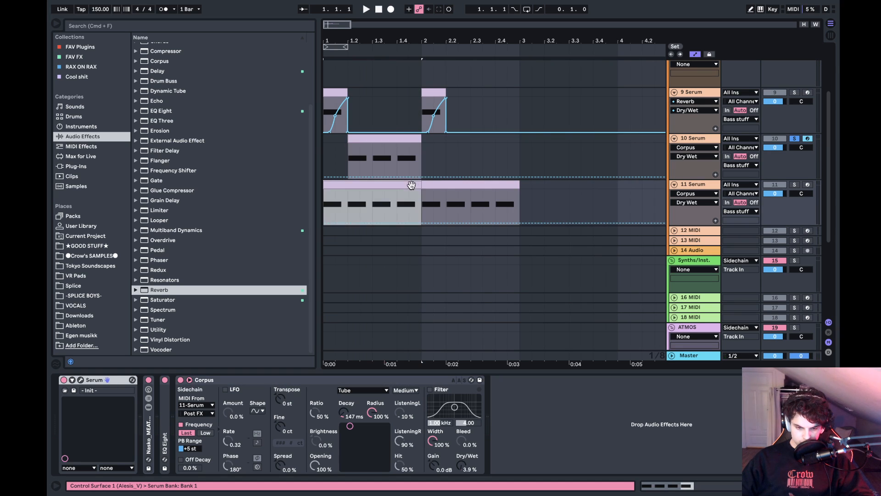
pyautogui.press('Delete')
pyautogui.moveTo(422, 186); pyautogui.dragTo(447, 185)
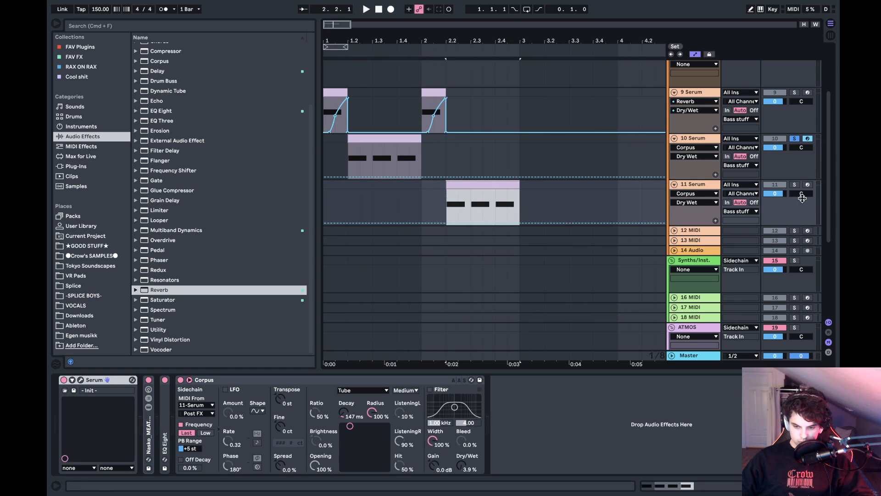
pyautogui.press('space')
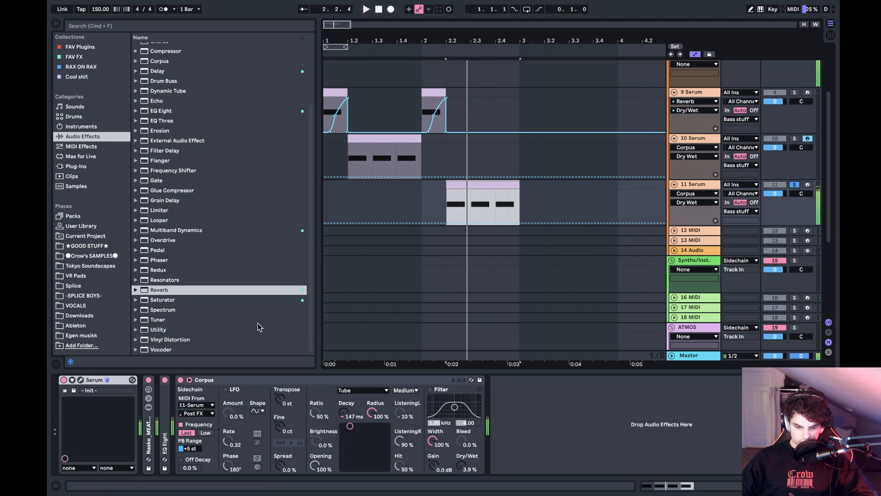
# - Open track 11's Serum, review its LFOs, and set LFO 1's modulation of OSC B's warp to 84 during playback
pyautogui.click(452, 205)
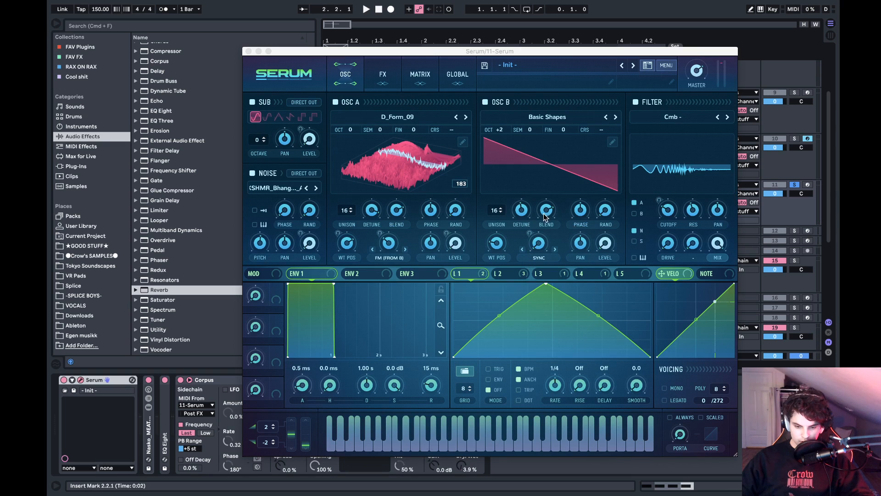
pyautogui.click(500, 271)
pyautogui.click(552, 274)
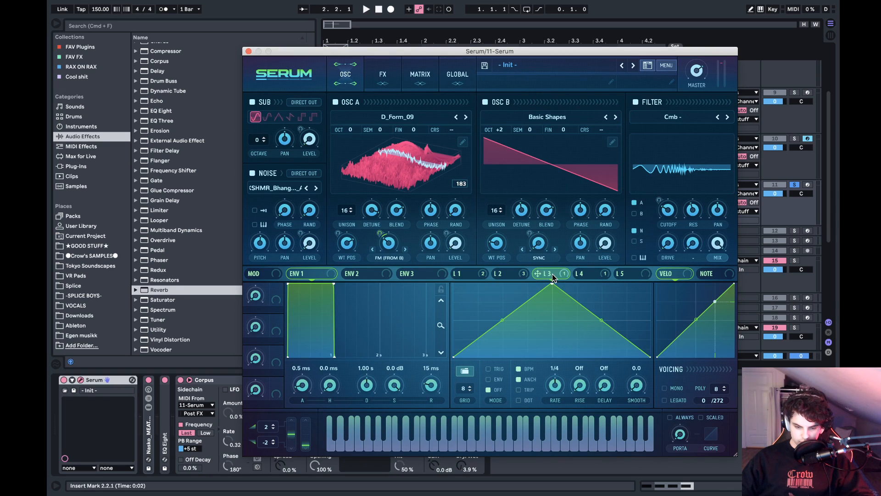
pyautogui.click(603, 274)
pyautogui.click(525, 271)
pyautogui.click(468, 275)
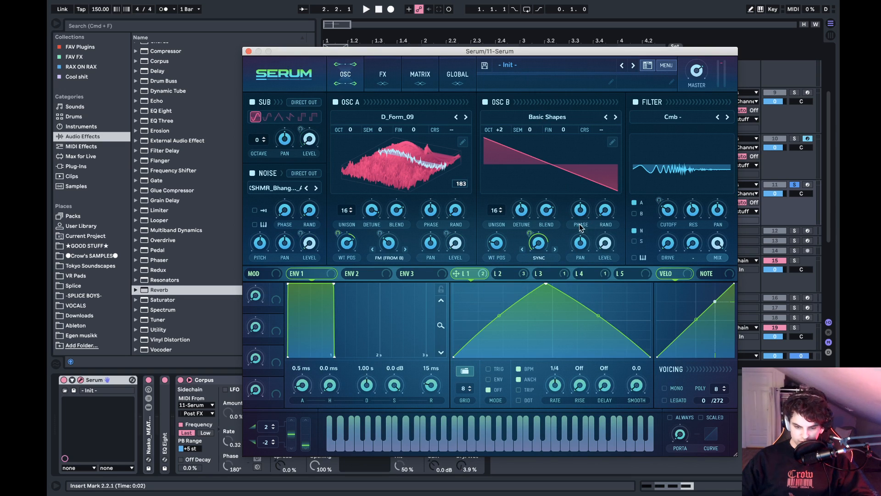
pyautogui.moveTo(535, 233); pyautogui.dragTo(532, 241)
pyautogui.press('space')
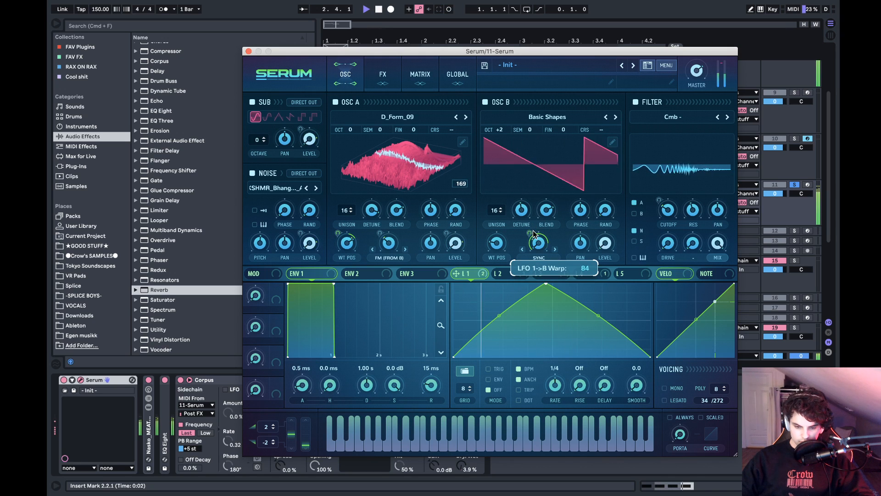
pyautogui.press('space')
# - Adjust OSC A's FM amount and OSC B's unison detune, auditioning the bass between changes
pyautogui.press('space')
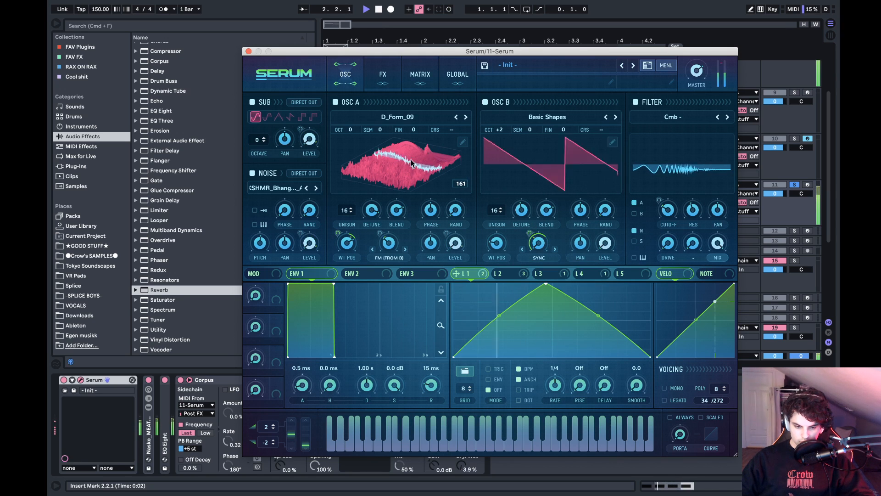
pyautogui.press('space')
pyautogui.press('space')
pyautogui.press('space')
pyautogui.press('space')
pyautogui.moveTo(398, 248); pyautogui.dragTo(398, 240)
pyautogui.press('space')
pyautogui.press('space')
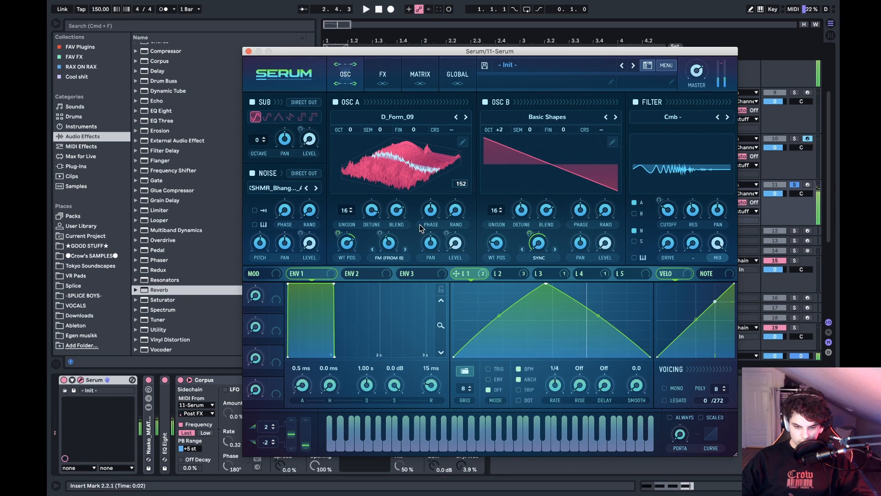
pyautogui.press('space')
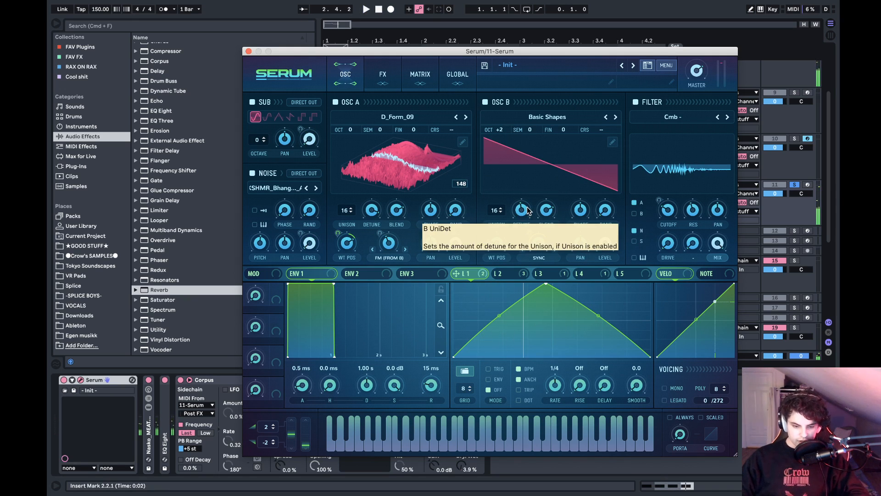
pyautogui.click(522, 210)
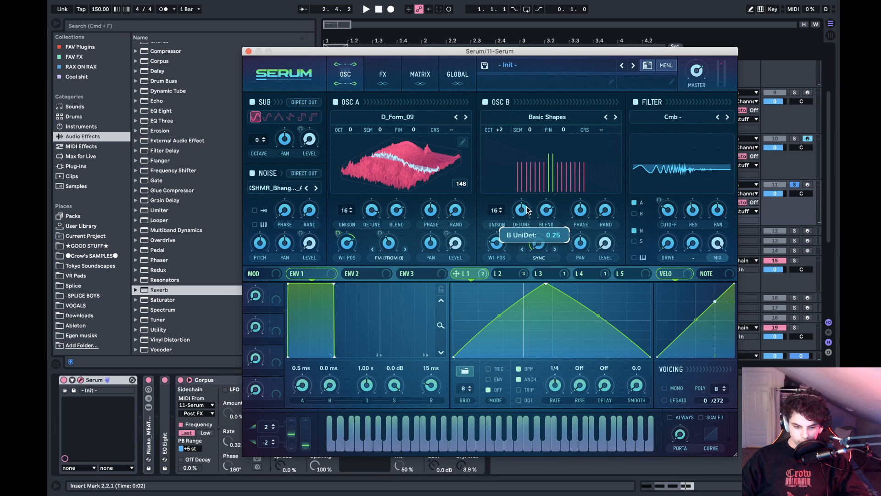
pyautogui.moveTo(527, 209); pyautogui.dragTo(531, 200)
# - Check LFO 4 and LFO 2, move LFO 1's peak to about nine tenths of the cycle, and play the result
pyautogui.click(586, 274)
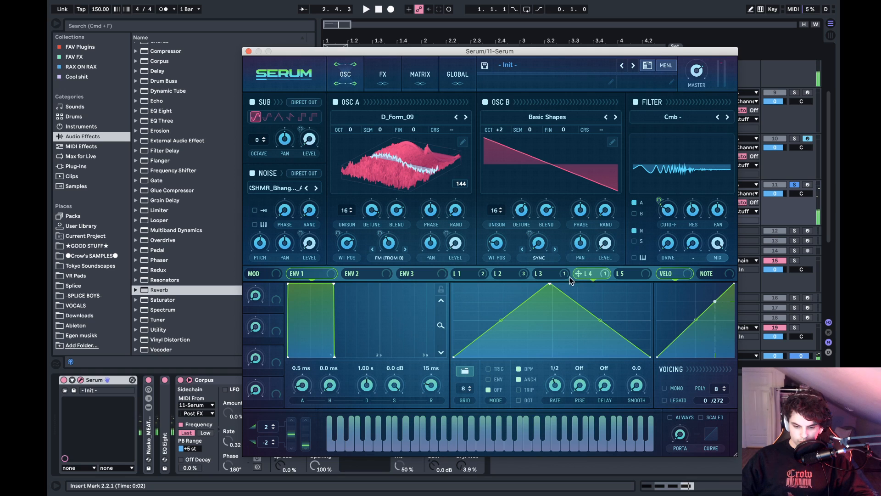
pyautogui.click(517, 274)
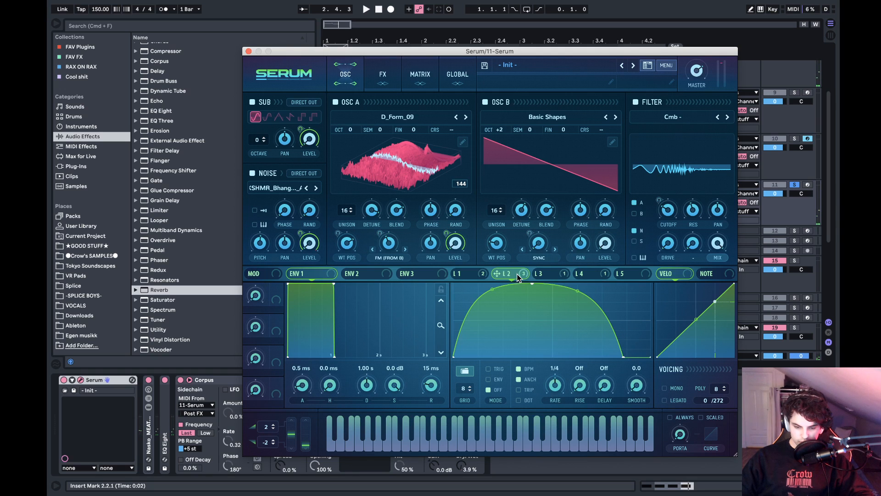
pyautogui.click(488, 274)
pyautogui.moveTo(548, 286); pyautogui.dragTo(636, 285)
pyautogui.press('space')
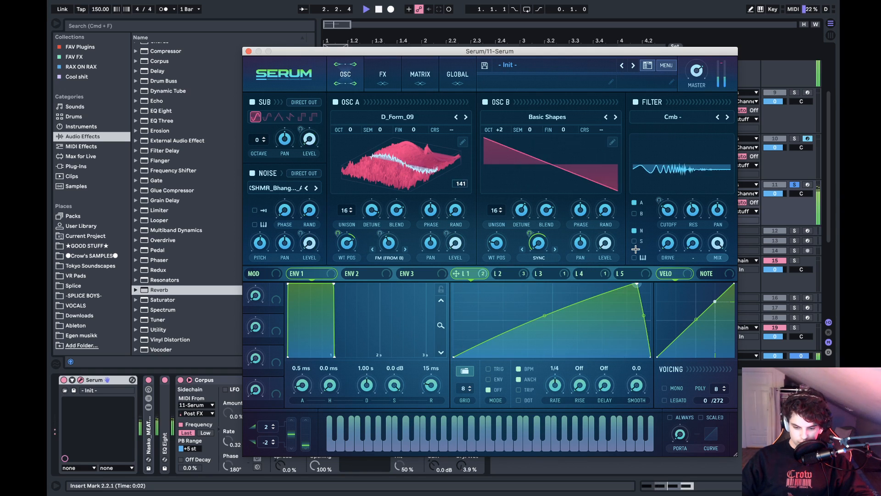
# - Add a full-height point to LFO 1 at about 40% of the cycle and bend the preceding rise into a steep late ramp
pyautogui.moveTo(562, 306); pyautogui.dragTo(561, 274)
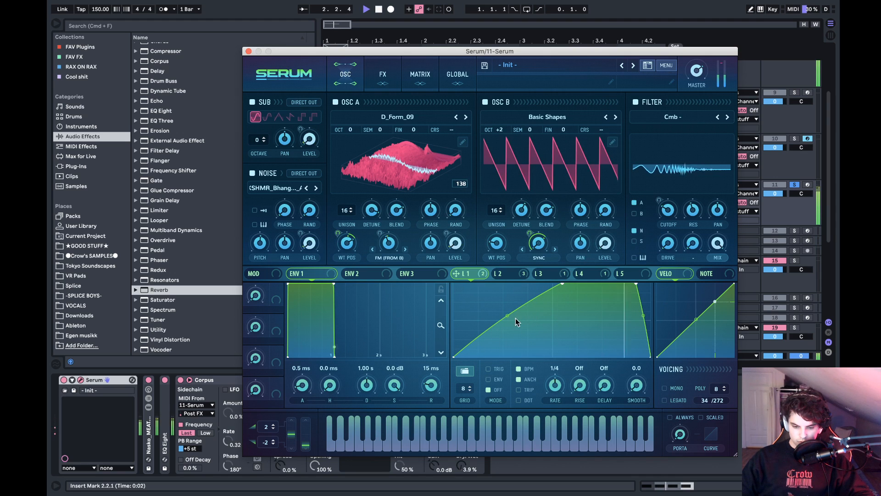
pyautogui.moveTo(507, 317); pyautogui.dragTo(506, 336)
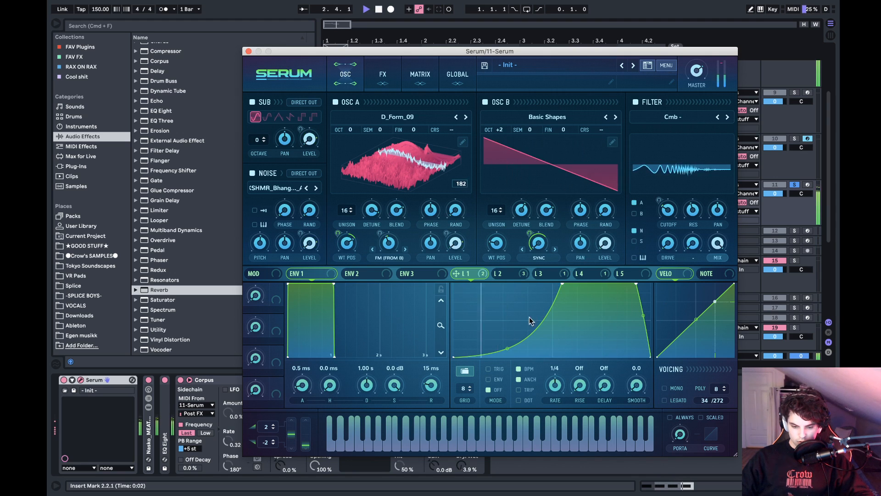
pyautogui.moveTo(508, 347); pyautogui.dragTo(510, 361)
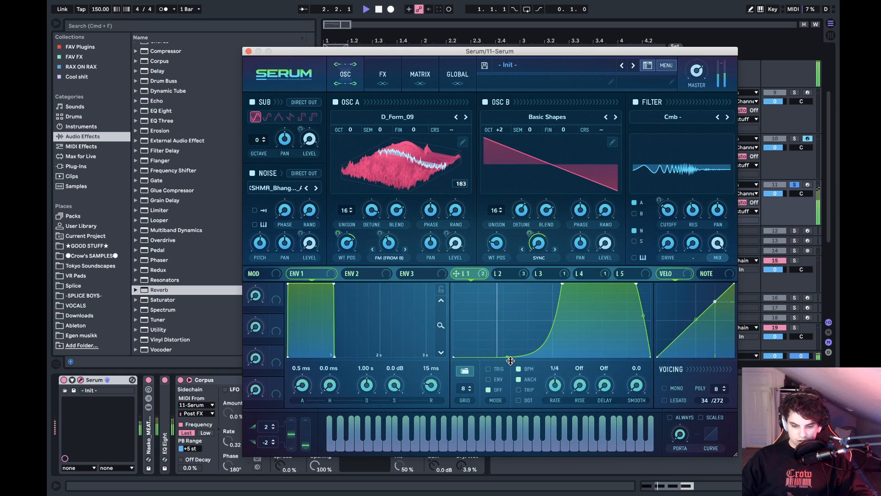
pyautogui.moveTo(563, 285); pyautogui.dragTo(528, 258)
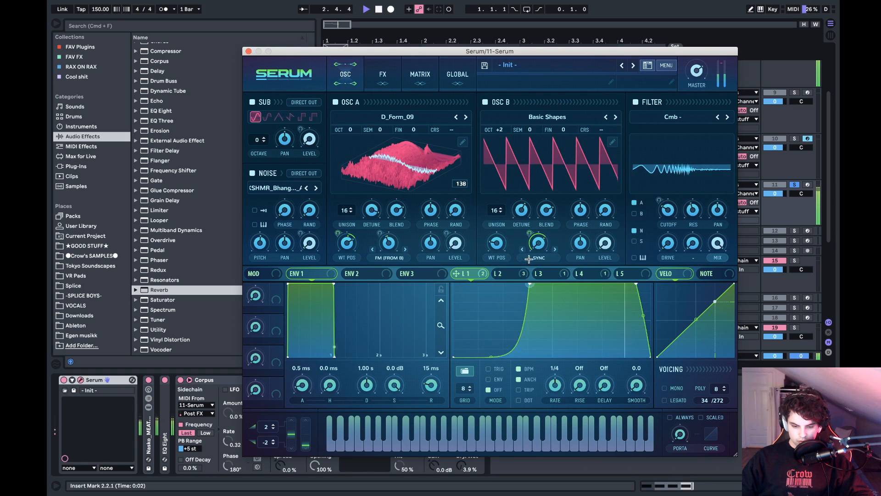
# - Reshape LFO 1 with its late point removed, a convex rise and a mid-cycle peak, and adjust OSC B's unison detune
pyautogui.doubleClick(639, 283)
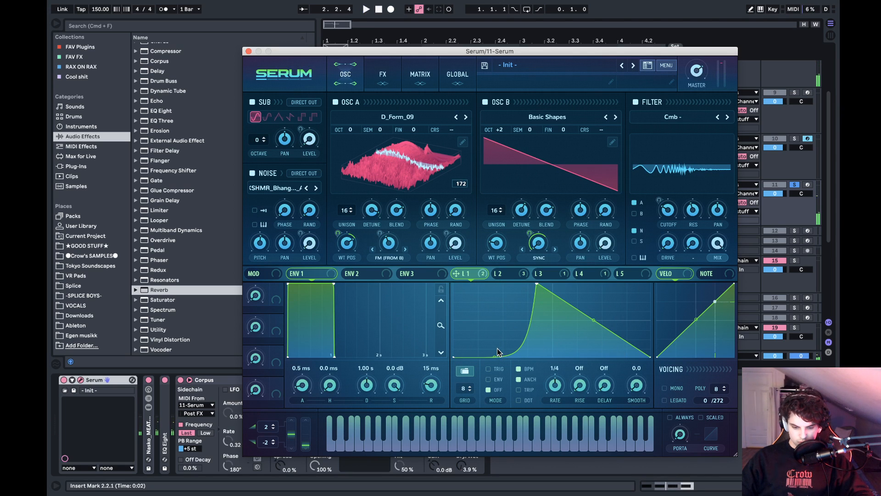
pyautogui.moveTo(498, 352); pyautogui.dragTo(499, 307)
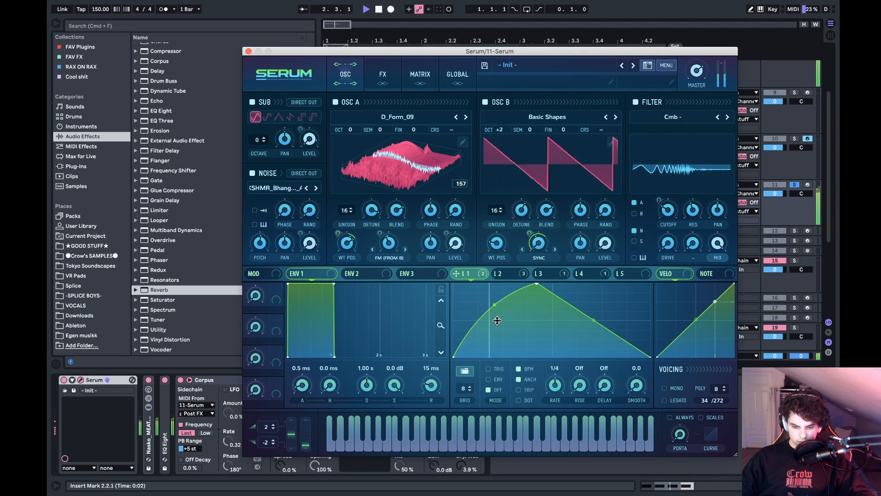
pyautogui.moveTo(538, 283); pyautogui.dragTo(554, 285)
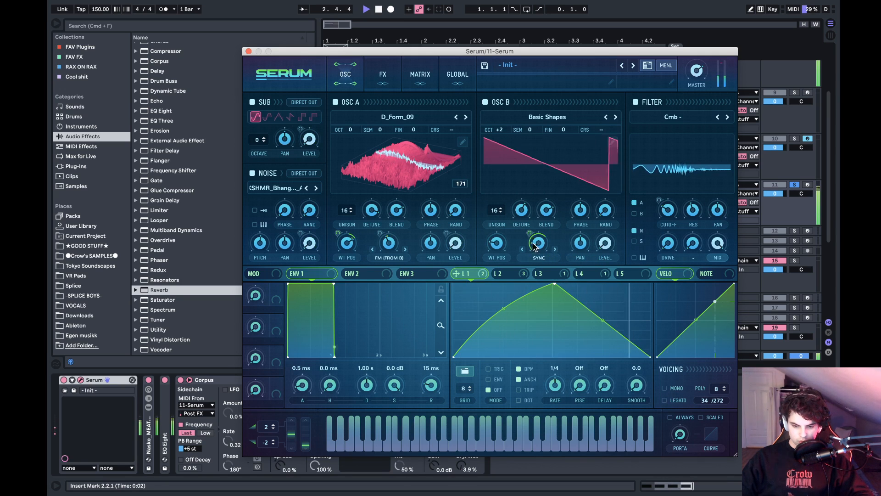
pyautogui.moveTo(524, 211); pyautogui.dragTo(526, 225)
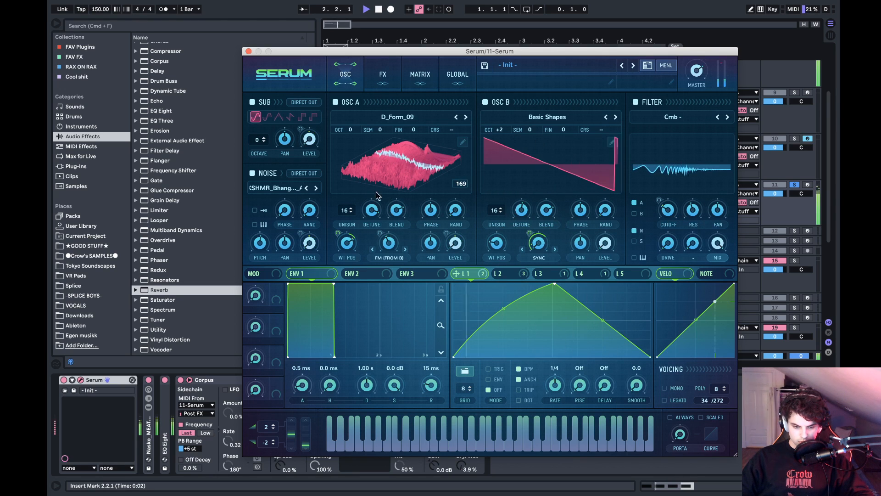
pyautogui.press('space')
# - Audition wavetable 4088 in OSC A, and replace it with 02-Modern Talking from the Massive Wavetables
pyautogui.click(456, 117)
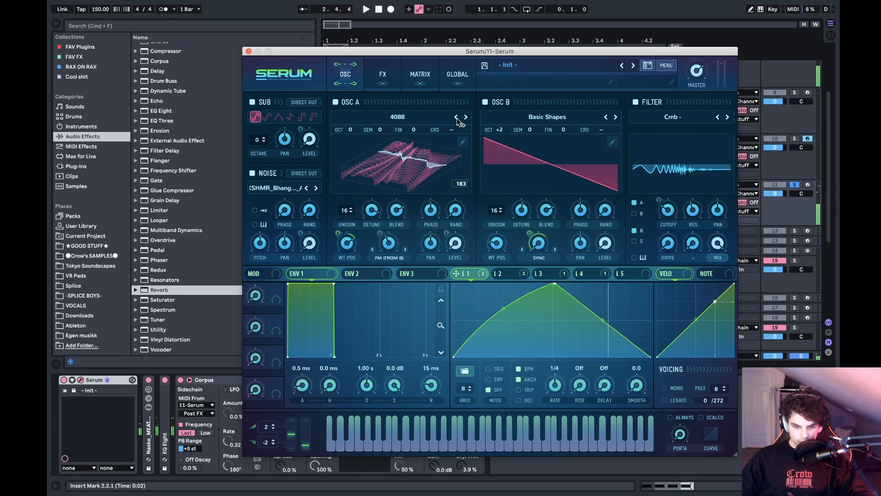
pyautogui.click(429, 115)
pyautogui.click(429, 111)
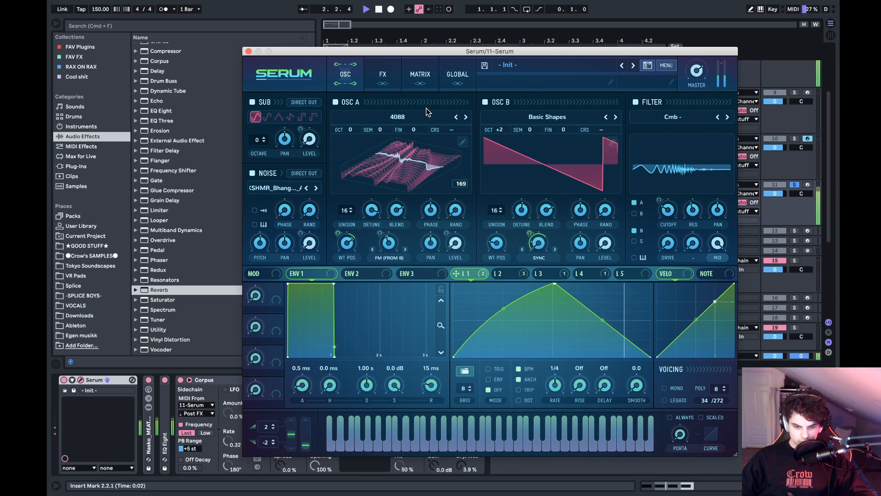
pyautogui.click(416, 116)
pyautogui.moveTo(398, 159)
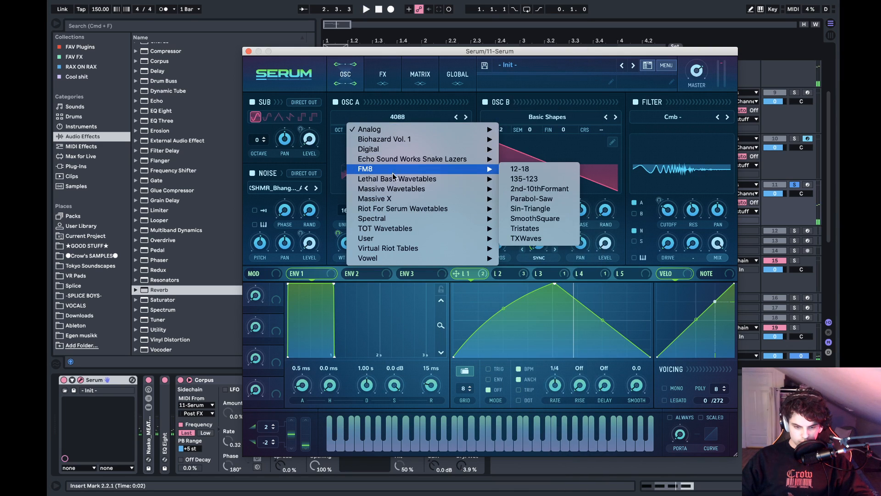
pyautogui.moveTo(413, 188)
pyautogui.moveTo(548, 200)
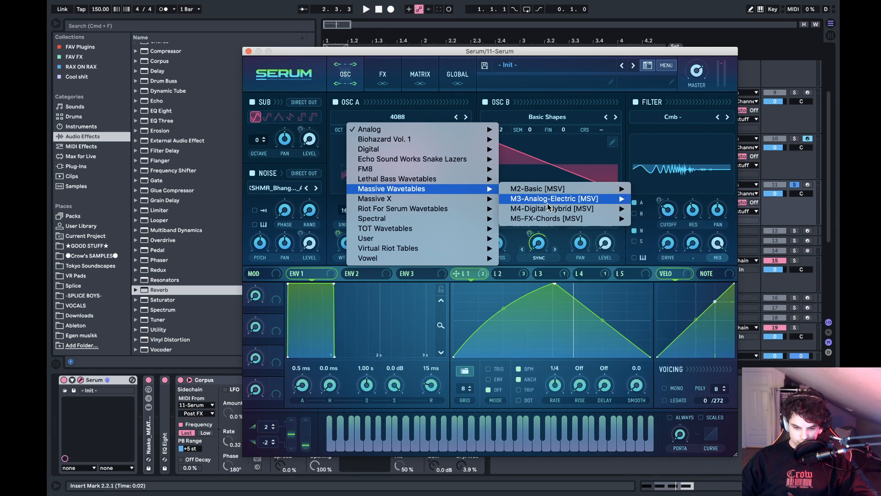
pyautogui.click(679, 208)
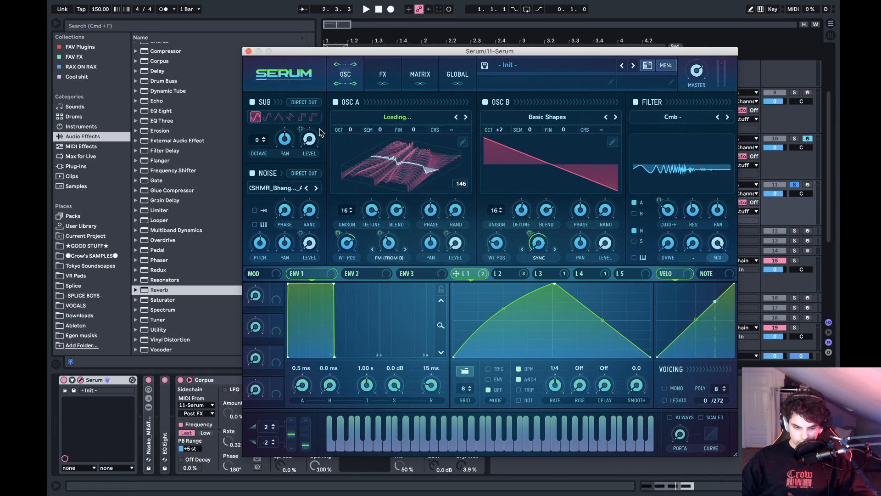
# - Edit OSC A's 02-Modern Talking table by normalizing each frame, applying the Proc:Squarify formula, and normalizing each frame again
pyautogui.click(470, 146)
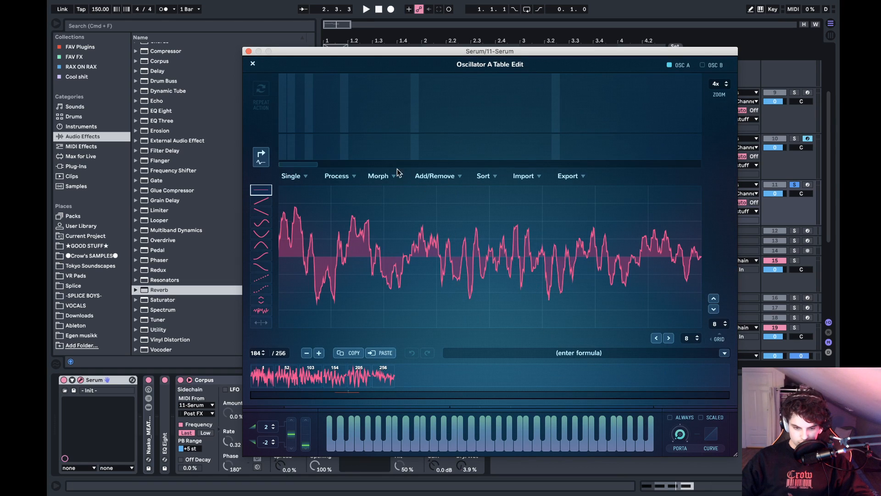
pyautogui.click(381, 177)
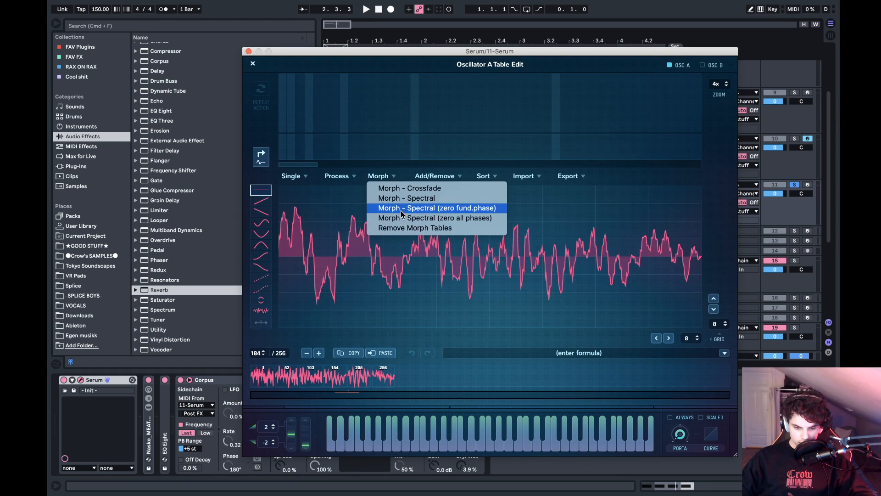
pyautogui.click(353, 219)
pyautogui.click(337, 176)
pyautogui.click(348, 188)
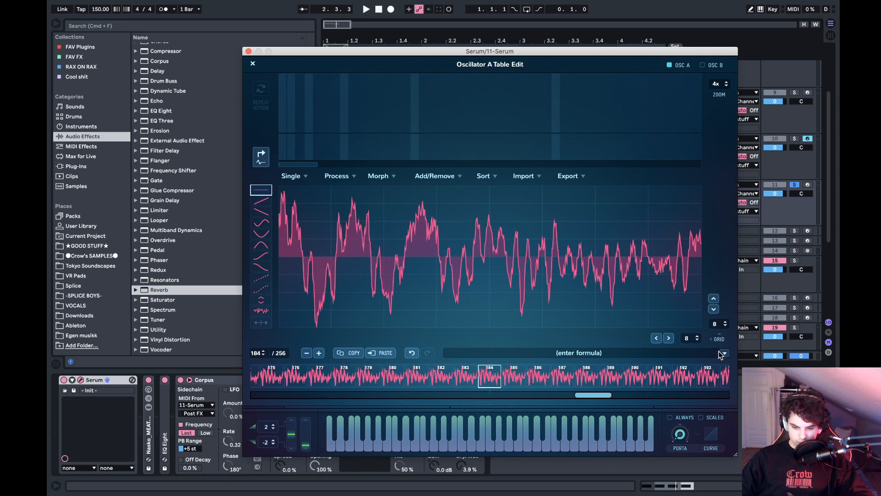
pyautogui.moveTo(735, 373)
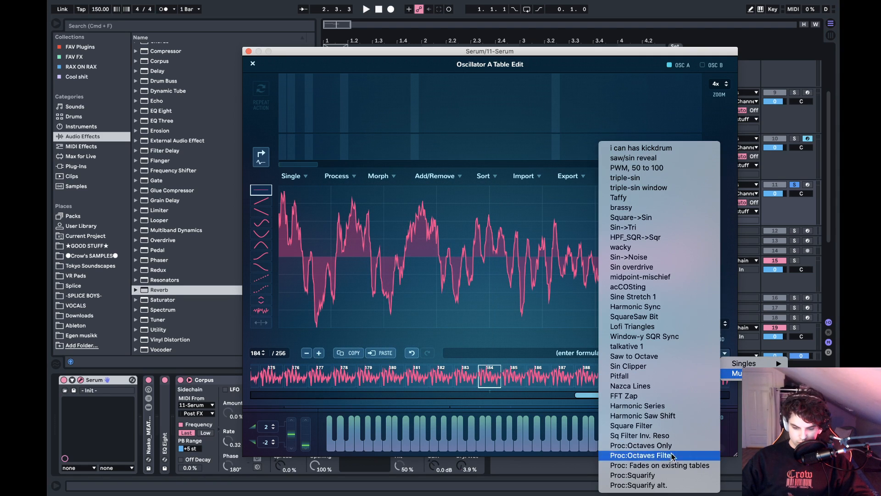
pyautogui.click(660, 476)
pyautogui.click(337, 176)
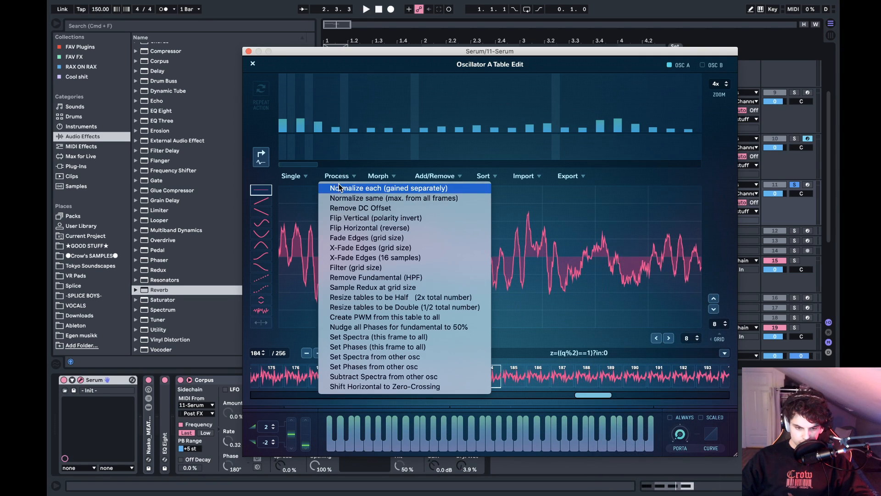
pyautogui.click(347, 188)
pyautogui.click(252, 63)
# - Play the squarified 02-Modern Talking table and try a different OSC A wavetable position
pyautogui.press('space')
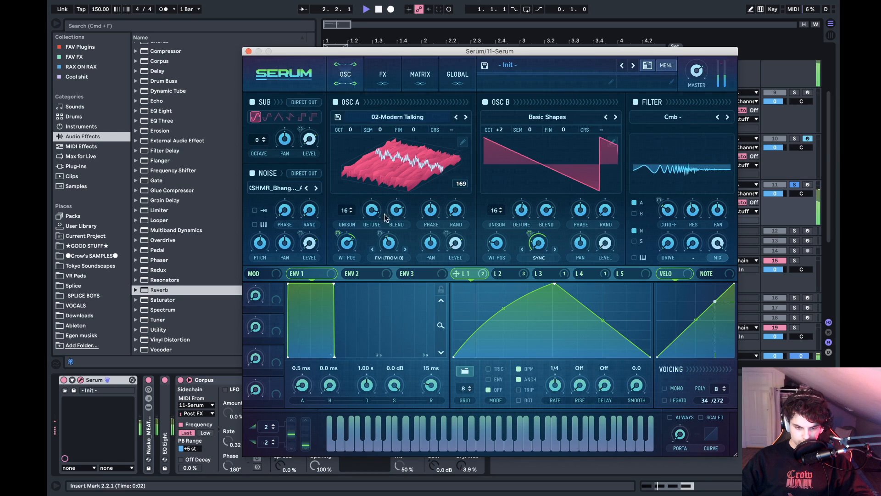
pyautogui.moveTo(354, 244); pyautogui.dragTo(349, 314)
pyautogui.press('space')
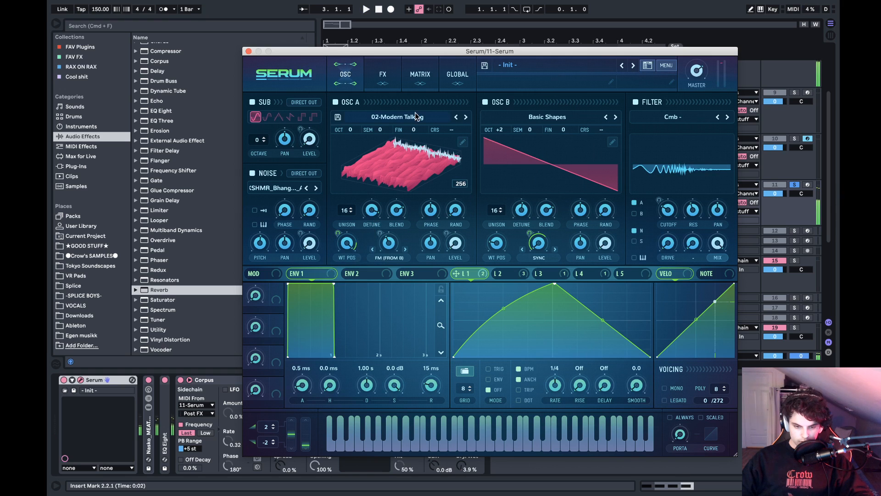
# - Load the user wavetable D_Form_02 into OSC A and adjust its wavetable position
pyautogui.click(415, 117)
pyautogui.moveTo(385, 242)
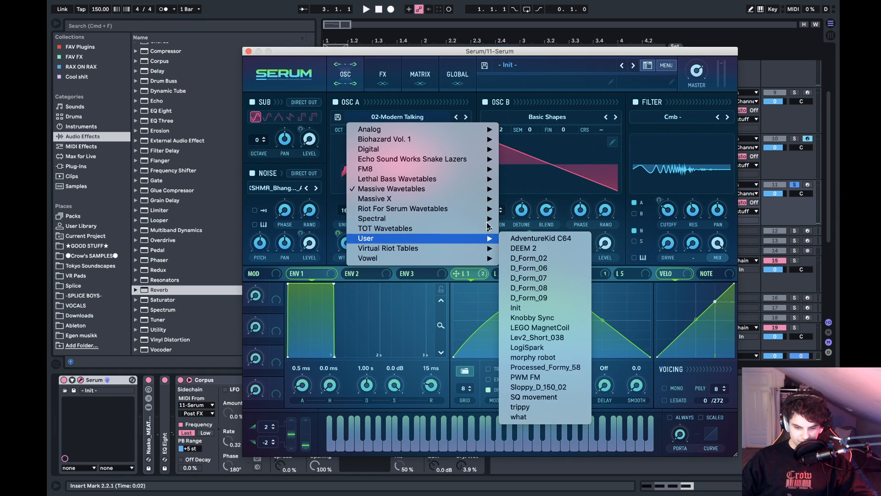
pyautogui.click(555, 259)
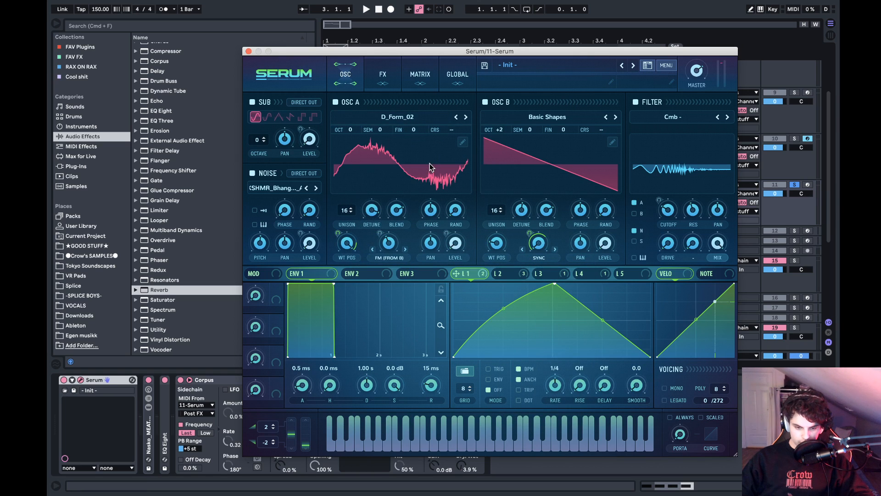
pyautogui.moveTo(349, 243); pyautogui.dragTo(358, 228)
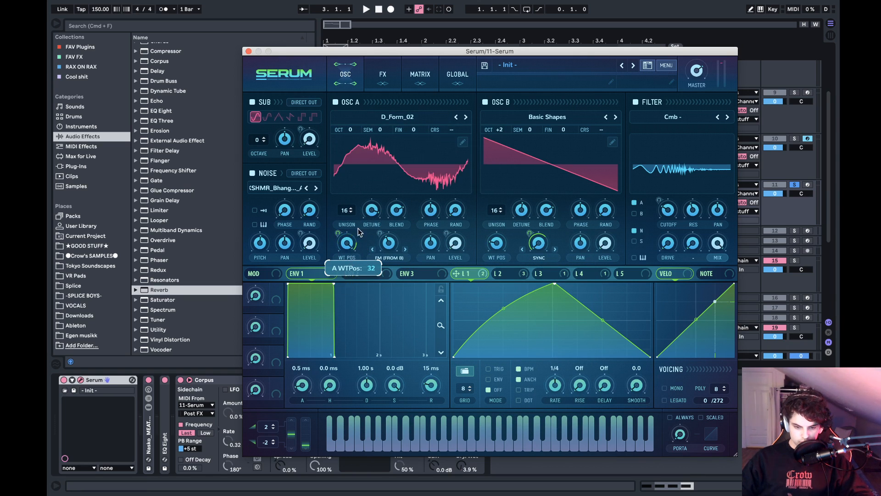
# - Morph D_Form_02 with Spectral (zero fund.phase), apply Proc:Squarify, and normalize each frame separately
pyautogui.click(463, 141)
pyautogui.click(340, 177)
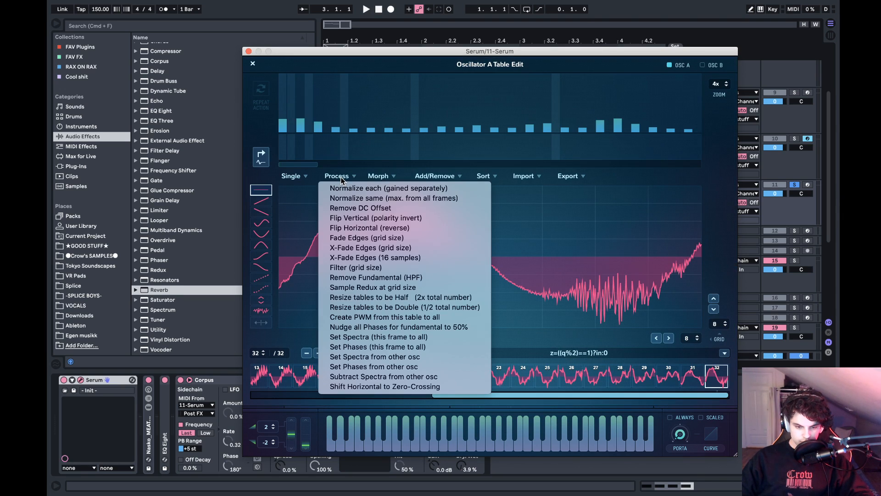
pyautogui.click(392, 176)
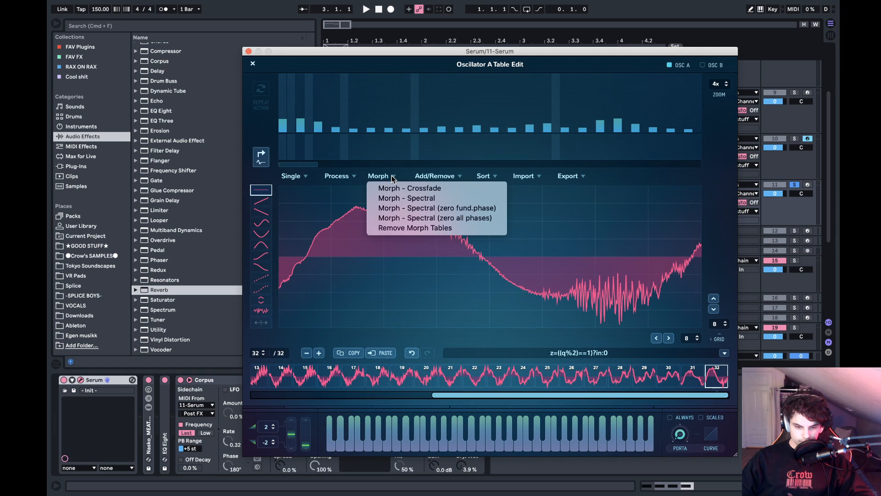
pyautogui.click(408, 211)
pyautogui.moveTo(734, 373)
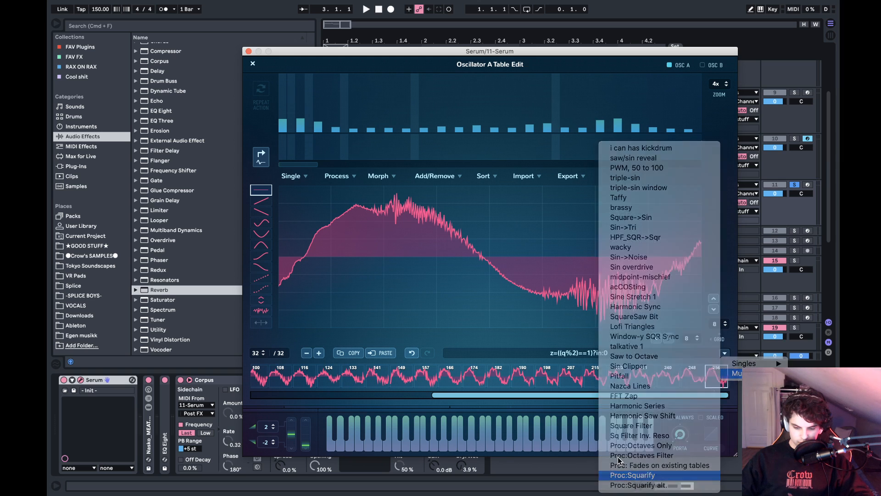
pyautogui.click(643, 466)
pyautogui.click(337, 175)
pyautogui.click(338, 188)
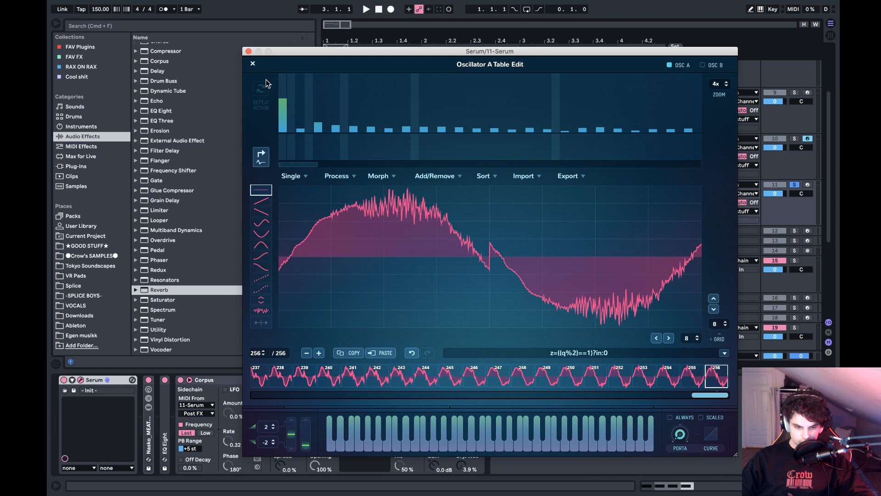
pyautogui.click(253, 64)
# - Audition the processed D_Form_02 table and lower OSC A's wavetable position to around the middle
pyautogui.press('space')
pyautogui.click(411, 179)
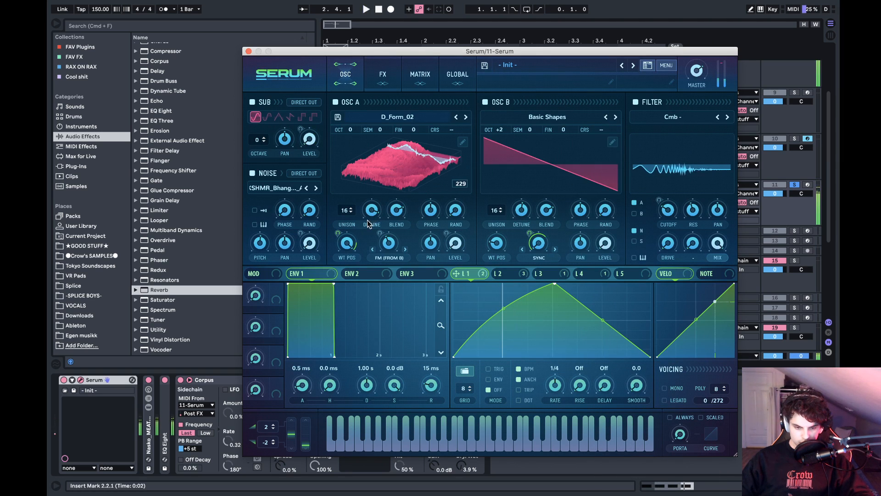
pyautogui.moveTo(347, 244); pyautogui.dragTo(351, 293)
pyautogui.press('space')
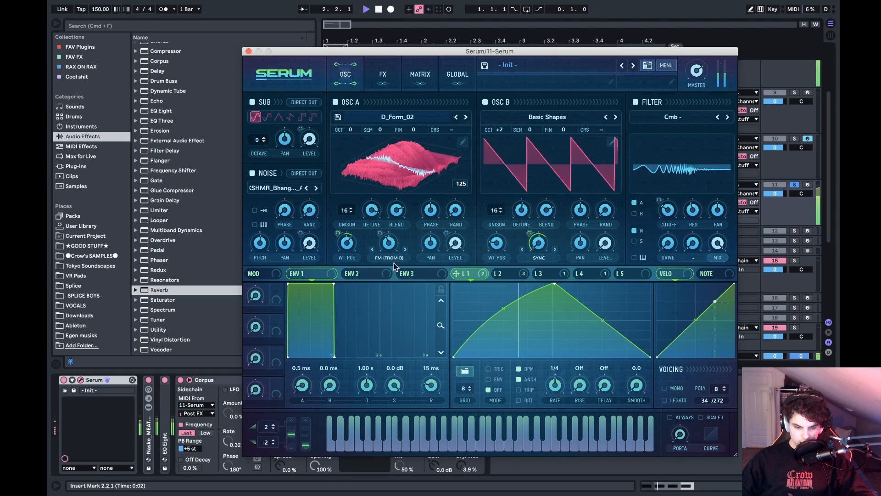
# - Move OSC B's wavetable position to the square shape, and adjust its unison detune and OSC A's FM amount during playback
pyautogui.moveTo(386, 243); pyautogui.dragTo(376, 277)
pyautogui.moveTo(523, 207)
pyautogui.mouseDown()
pyautogui.moveTo(522, 239)
pyautogui.moveTo(524, 205)
pyautogui.mouseUp()
pyautogui.moveTo(500, 248); pyautogui.dragTo(542, 192)
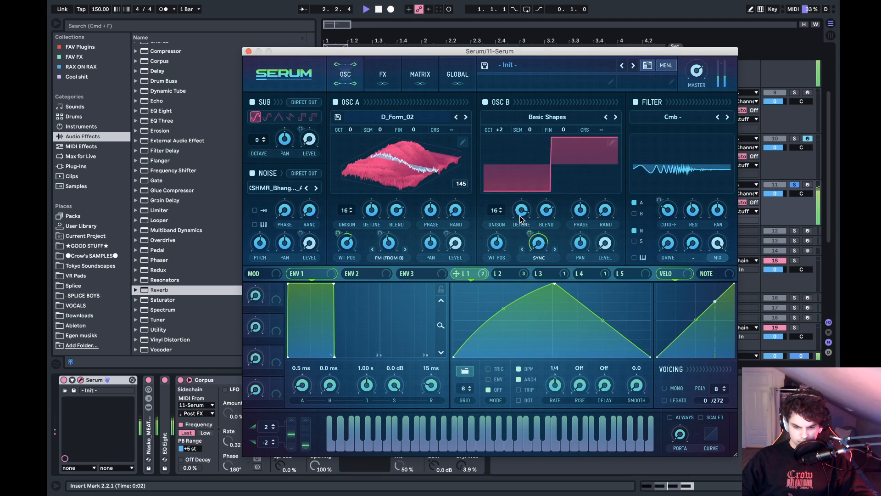
pyautogui.moveTo(524, 220); pyautogui.dragTo(522, 254)
pyautogui.moveTo(386, 243)
pyautogui.mouseDown()
pyautogui.moveTo(363, 245)
pyautogui.moveTo(371, 248)
pyautogui.mouseUp()
pyautogui.press('space')
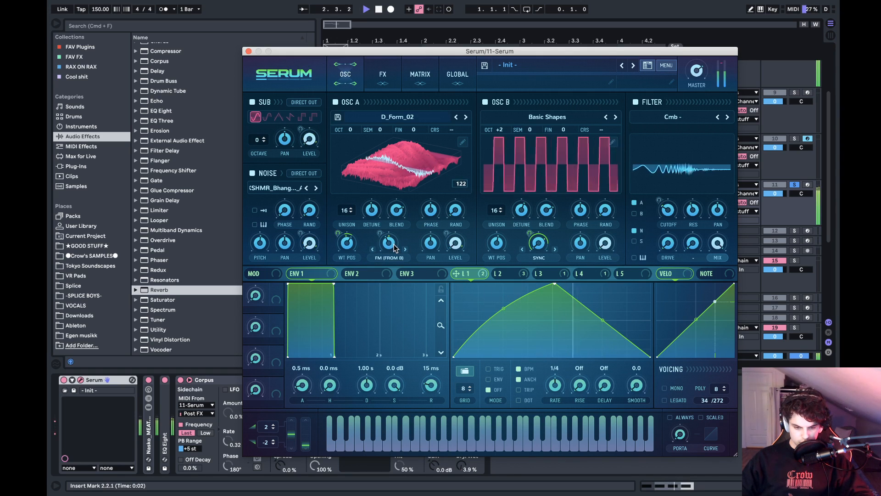
# - Bring OSC A's FM amount to about 33%, reduce its unison detune, and fine-tune the FM while auditioning the bass
pyautogui.moveTo(394, 248); pyautogui.dragTo(389, 248)
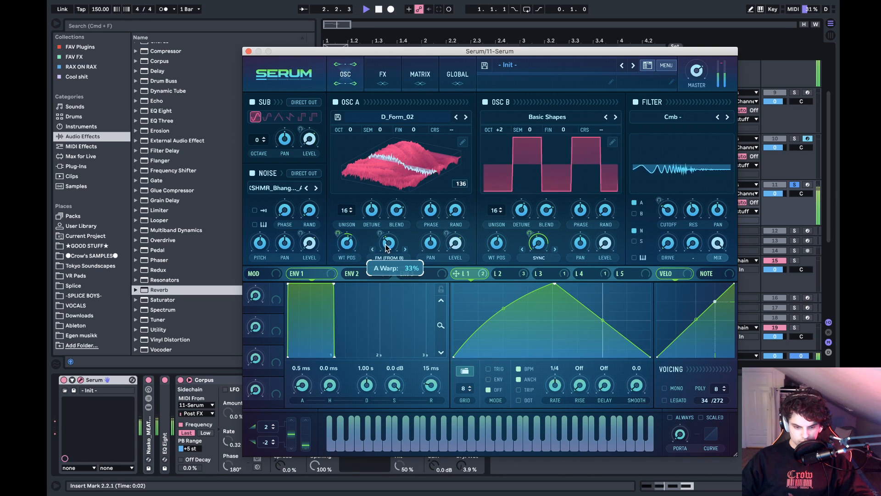
pyautogui.moveTo(374, 213)
pyautogui.mouseDown()
pyautogui.moveTo(405, 218)
pyautogui.moveTo(360, 216)
pyautogui.mouseUp()
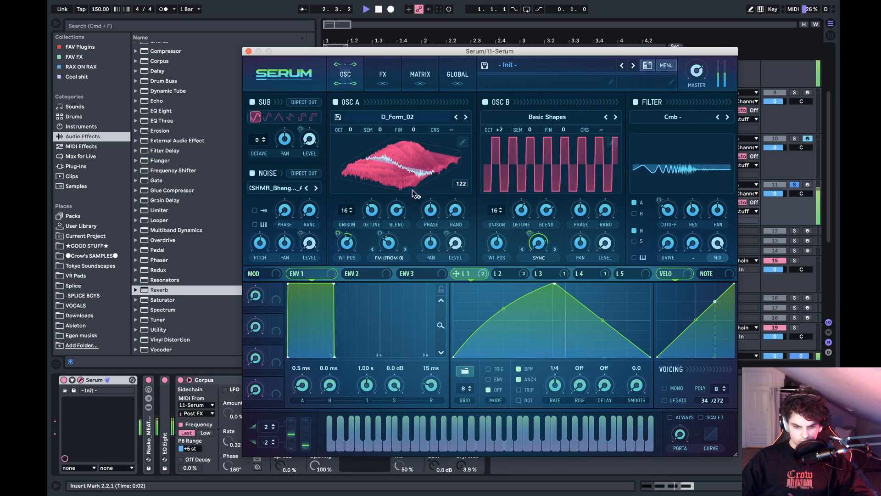
pyautogui.press('space')
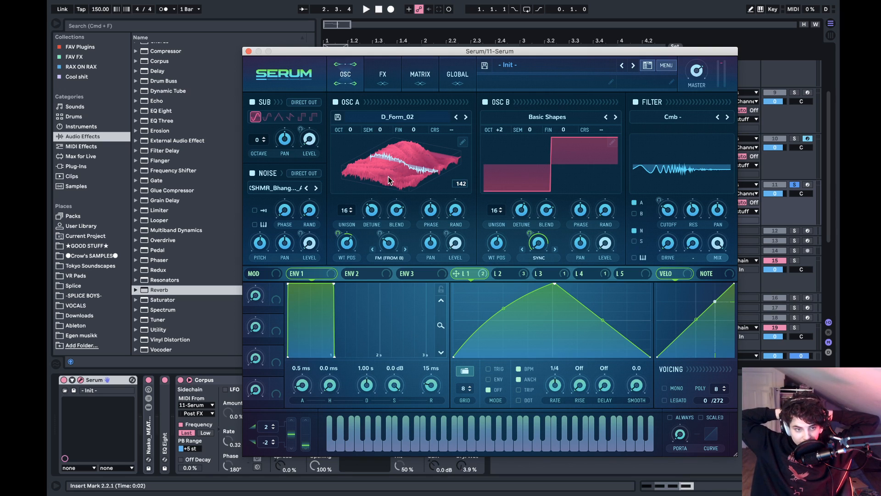
pyautogui.press('space')
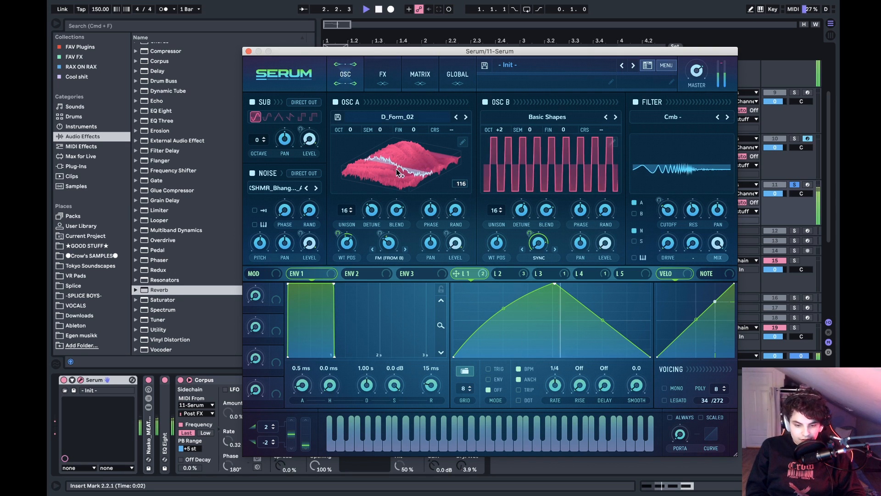
pyautogui.moveTo(394, 247)
pyautogui.mouseDown()
pyautogui.moveTo(403, 229)
pyautogui.moveTo(393, 255)
pyautogui.moveTo(398, 250)
pyautogui.mouseUp()
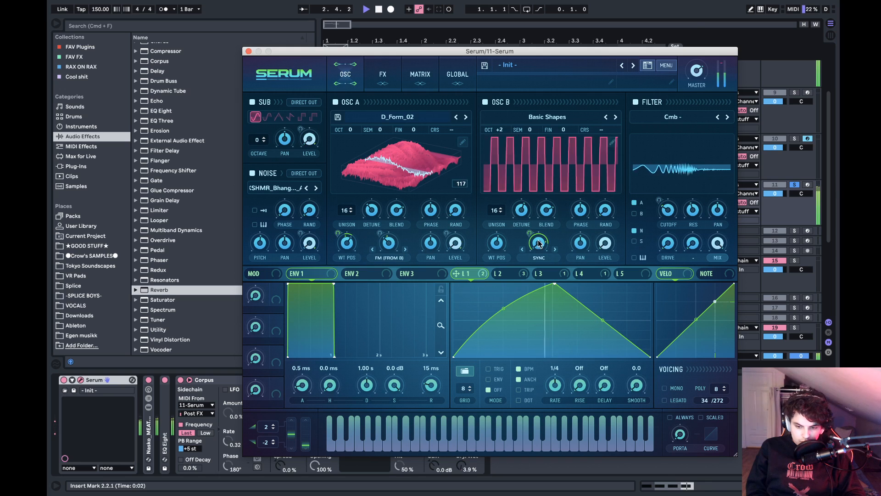
# - Set LFO 1's modulation of OSC B's warp to 66, adjust OSC B's detune, and move LFO 1's peak to about 80% of the cycle
pyautogui.moveTo(539, 243); pyautogui.dragTo(527, 248)
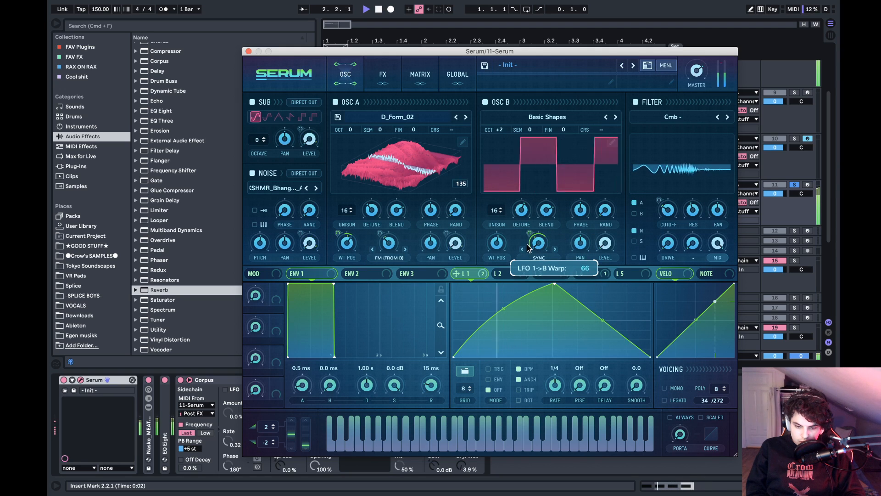
pyautogui.moveTo(522, 208)
pyautogui.mouseDown()
pyautogui.moveTo(516, 235)
pyautogui.moveTo(516, 224)
pyautogui.mouseUp()
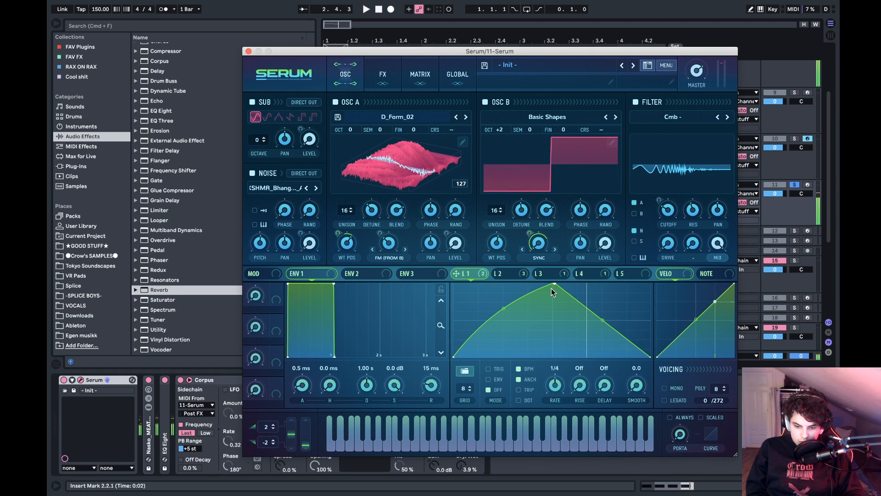
pyautogui.moveTo(554, 284); pyautogui.dragTo(616, 284)
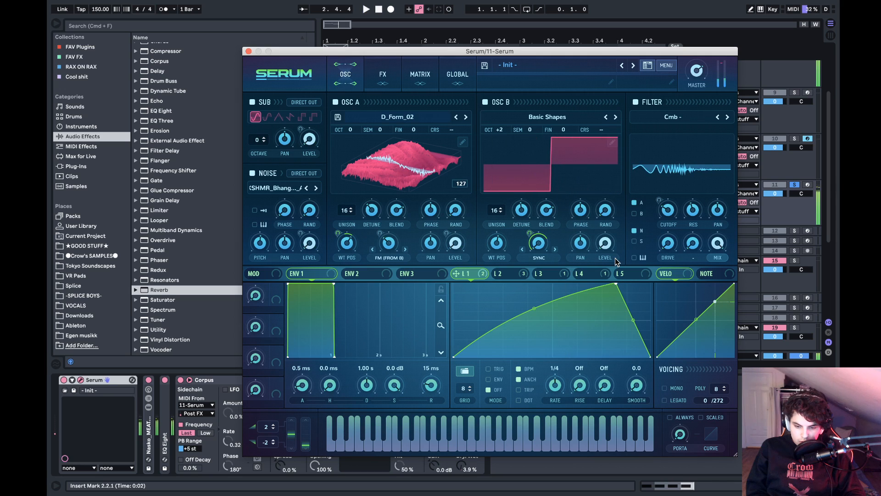
# - Close the Serum window, unfold the Kick & Snare track, and create an empty MIDI clip on it spanning bars 1 to 3
pyautogui.click(248, 52)
pyautogui.scroll(5, 420, 186)
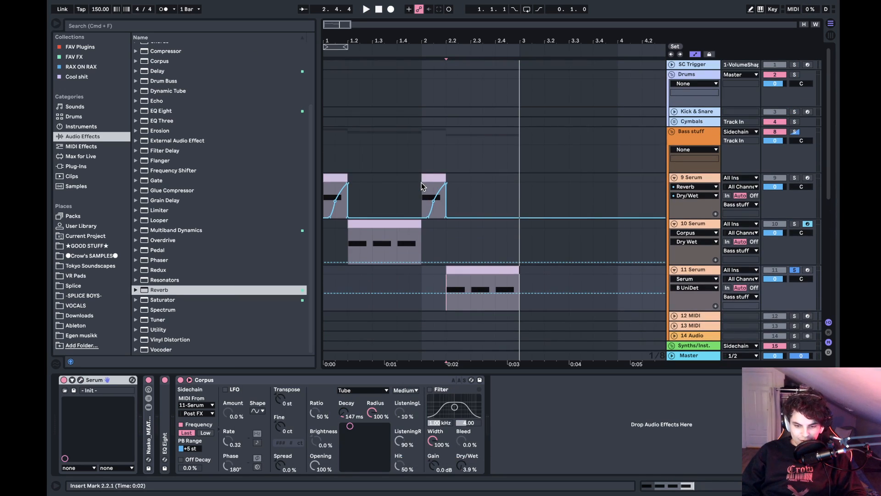
pyautogui.click(676, 111)
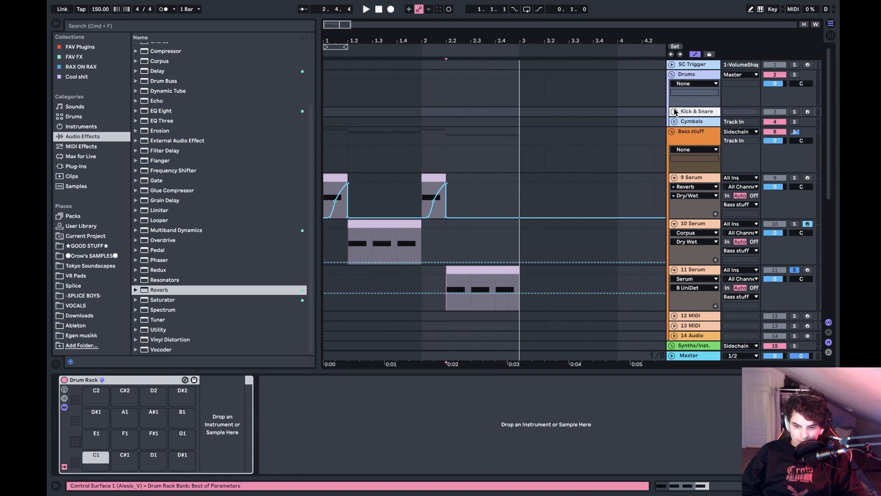
pyautogui.click(674, 110)
pyautogui.moveTo(512, 136); pyautogui.dragTo(321, 110)
pyautogui.press('super+shift+m')
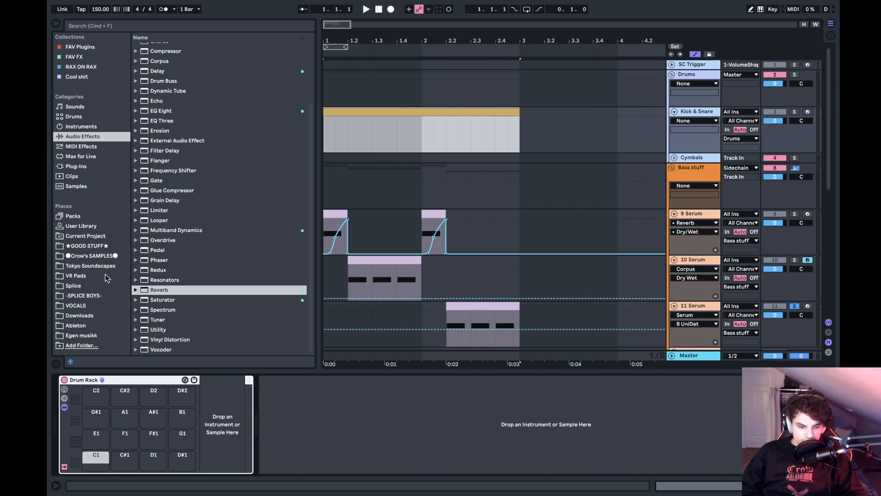
# - Browse the Crow's SAMPLES library to the Kick 2 kicks_01 folder inside Drums > Kick 2
pyautogui.click(101, 257)
pyautogui.click(167, 69)
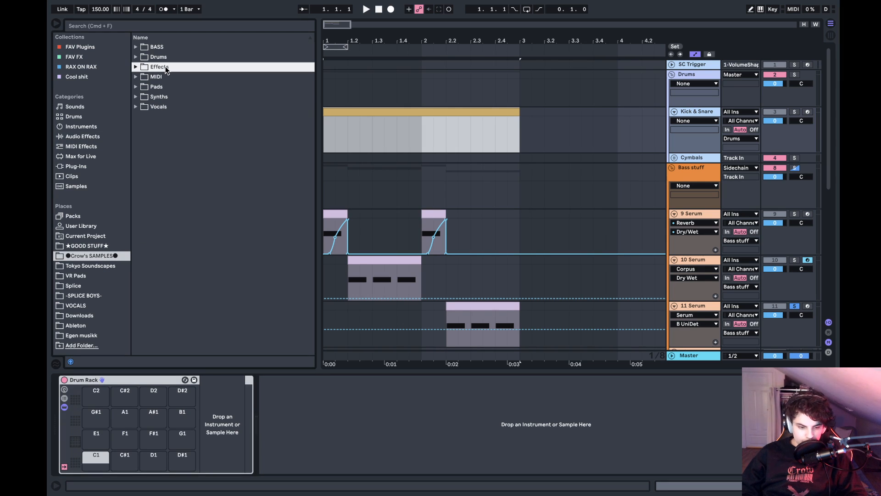
pyautogui.press('Up')
pyautogui.press('Right')
pyautogui.press('Down')
pyautogui.press('Down')
pyautogui.press('Down')
pyautogui.press('Down')
pyautogui.press('Down')
pyautogui.press('Down')
pyautogui.press('Right')
pyautogui.press('Down')
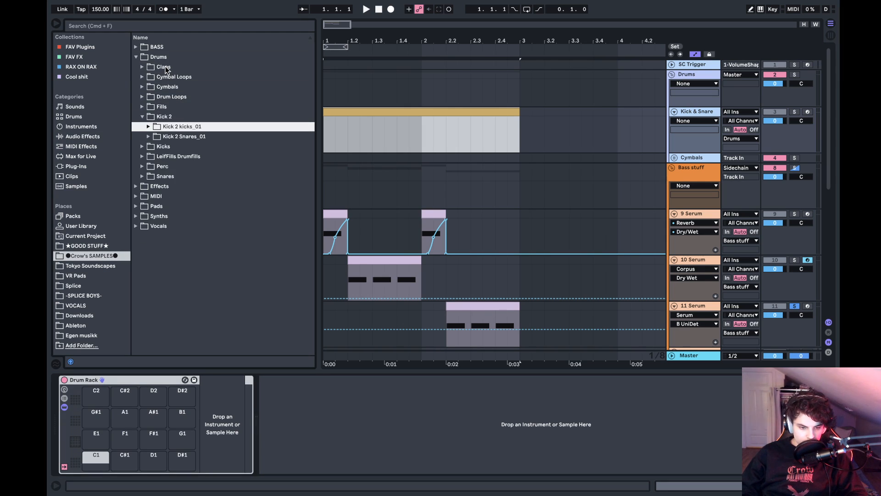
# - Audition the Kick 2 kicks, load Kick2_kick_06.wav onto the Drum Rack's C1 pad, and set its gain to 5.5 dB
pyautogui.press('Right')
pyautogui.press('Down')
pyautogui.press('Down')
pyautogui.press('Down')
pyautogui.press('Down')
pyautogui.press('Down')
pyautogui.press('Down')
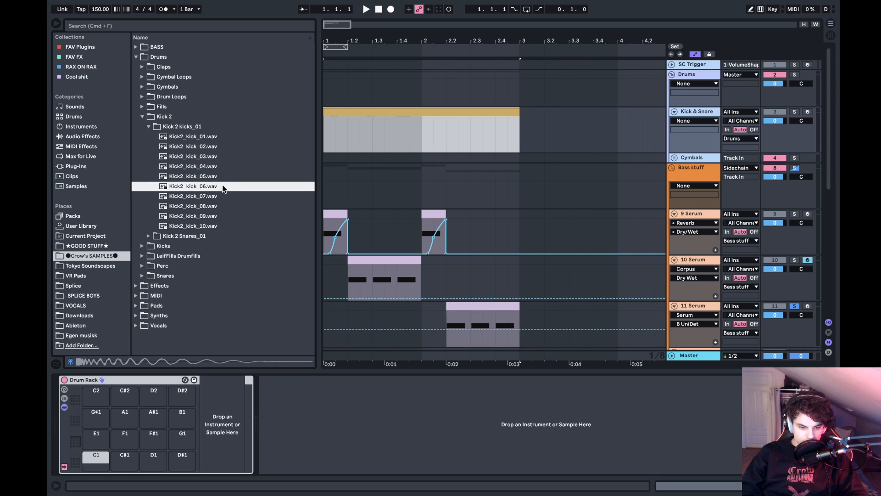
pyautogui.moveTo(213, 189); pyautogui.dragTo(98, 470)
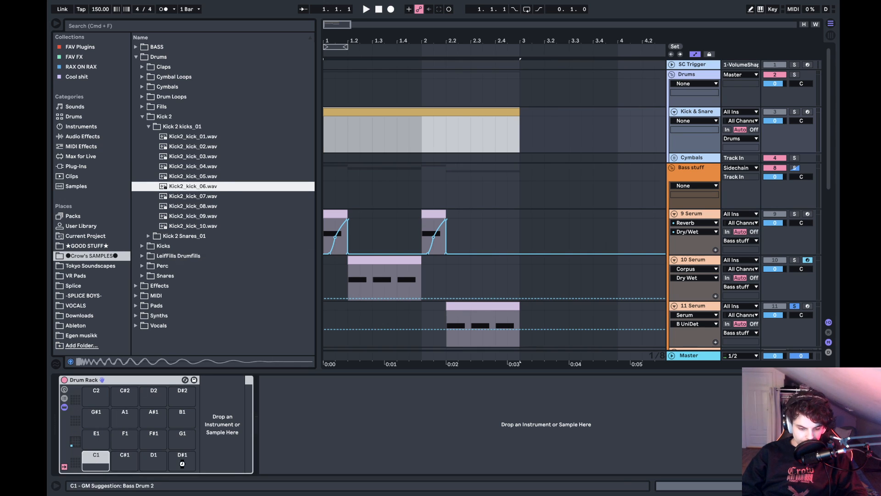
pyautogui.moveTo(182, 464); pyautogui.dragTo(96, 459)
pyautogui.moveTo(235, 449); pyautogui.dragTo(235, 431)
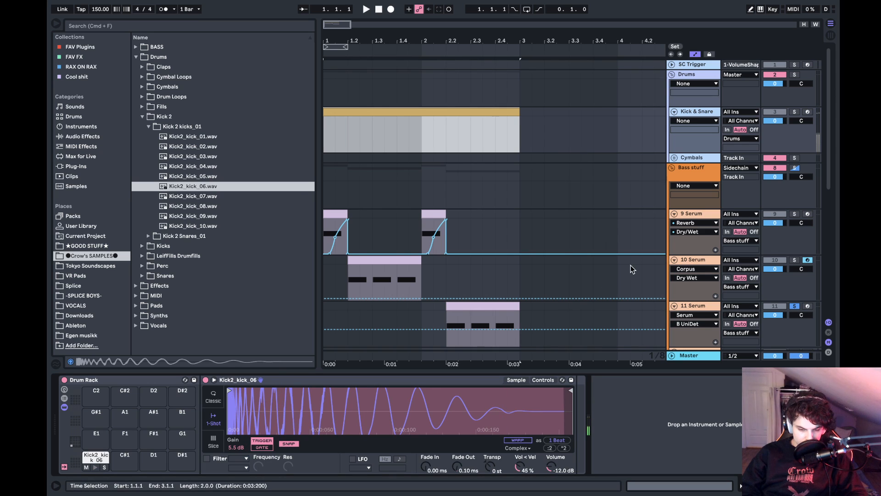
# - Audition the three samples in Kick 2 Snares_01 and go on to the Snares folder
pyautogui.click(188, 235)
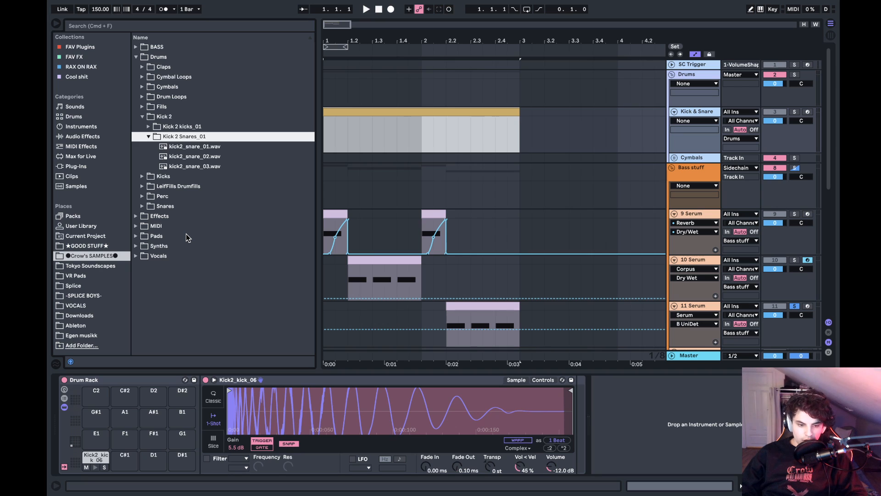
pyautogui.press('Down')
pyautogui.press('Down')
pyautogui.press('Down')
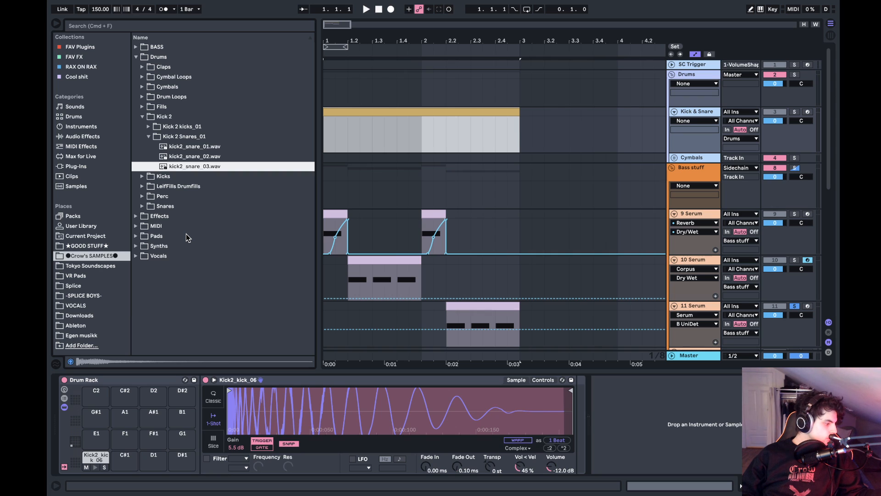
pyautogui.press('Down')
pyautogui.press('Down')
pyautogui.press('Down')
pyautogui.press('Down')
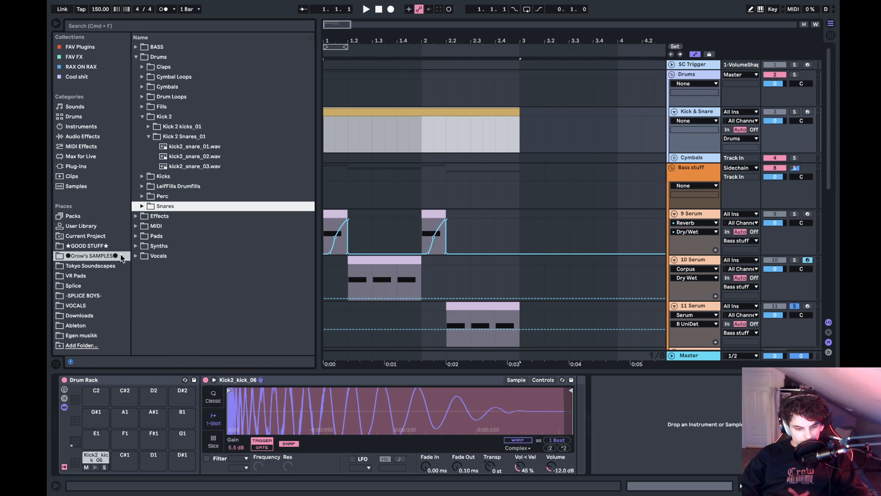
# - Browse the GOOD STUFF library to the artist drum folders inside Crow - RIPPED
pyautogui.click(94, 248)
pyautogui.click(169, 100)
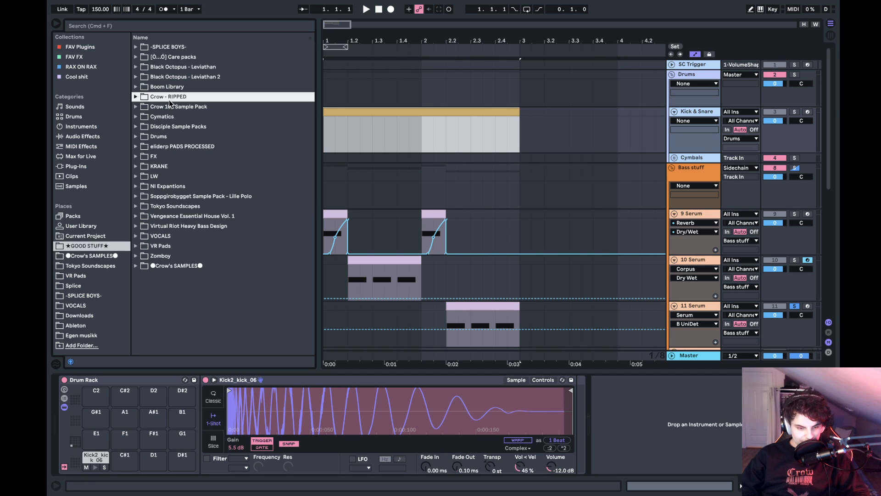
pyautogui.press('Right')
pyautogui.press('Down')
pyautogui.press('Right')
pyautogui.press('Down')
# - Look through the Zomboy, Space Laces and neighbouring artist folders in Crow - RIPPED for snare samples
pyautogui.press('Down')
pyautogui.press('Down')
pyautogui.press('Down')
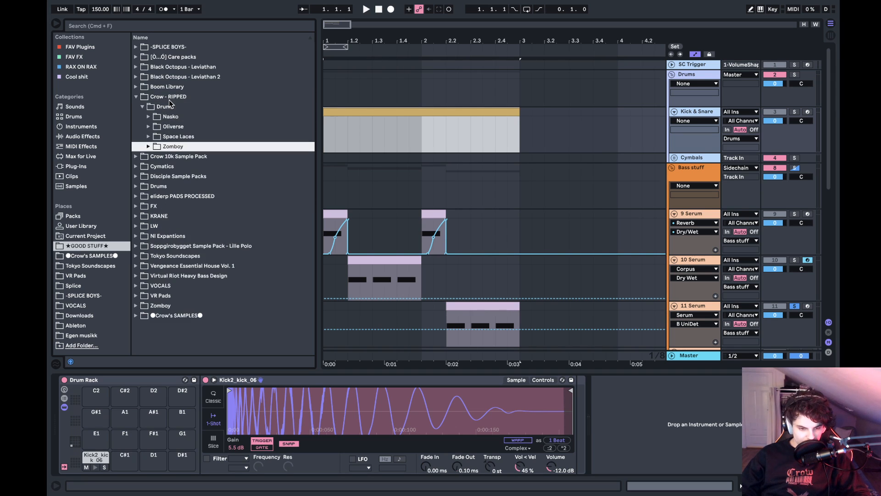
pyautogui.press('Right')
pyautogui.press('Down')
pyautogui.press('Down')
pyautogui.press('Up')
pyautogui.press('Up')
pyautogui.press('Up')
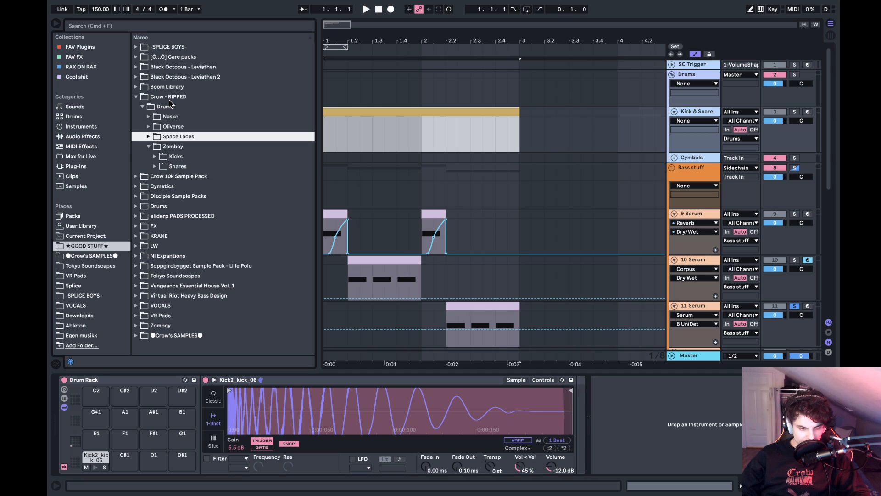
pyautogui.press('Right')
pyautogui.press('Down')
pyautogui.press('Down')
pyautogui.press('Right')
pyautogui.press('Up')
pyautogui.press('Up')
pyautogui.press('Up')
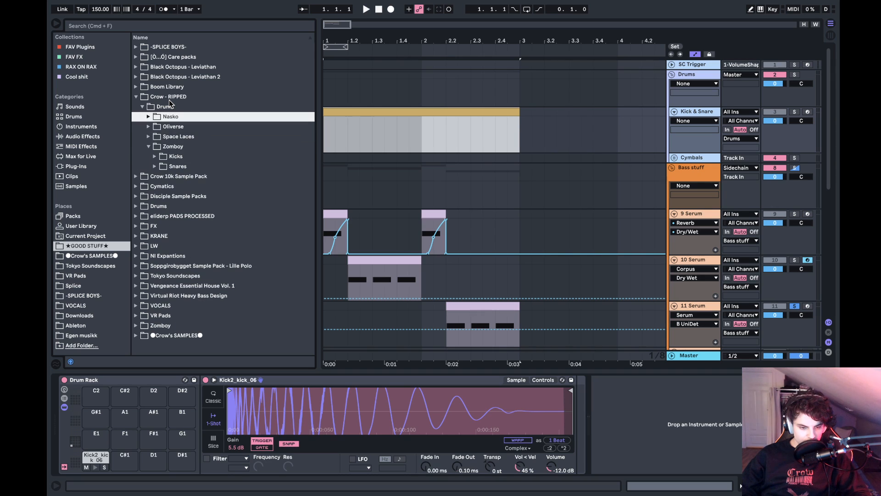
# - Check the Nasko folder, collapse Crow - RIPPED, and select the FX folder in the GOOD STUFF library
pyautogui.press('Right')
pyautogui.press('Left')
pyautogui.press('Left')
pyautogui.press('Left')
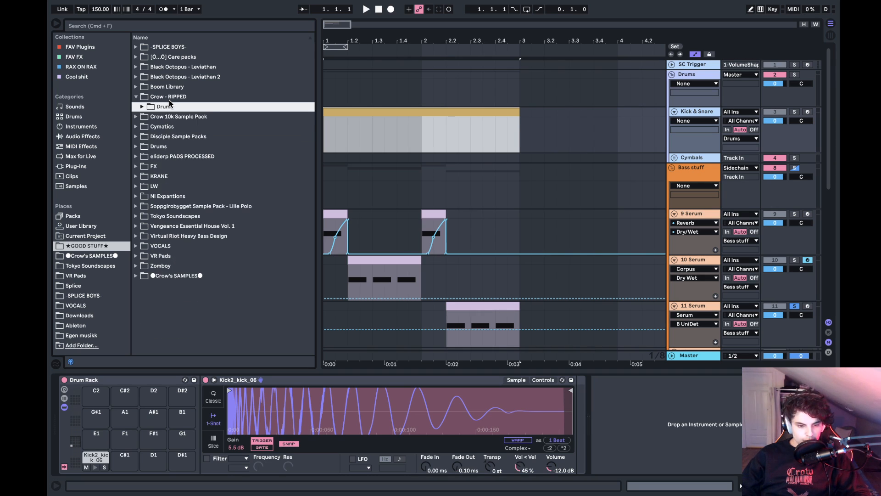
pyautogui.press('Left')
pyautogui.press('Left')
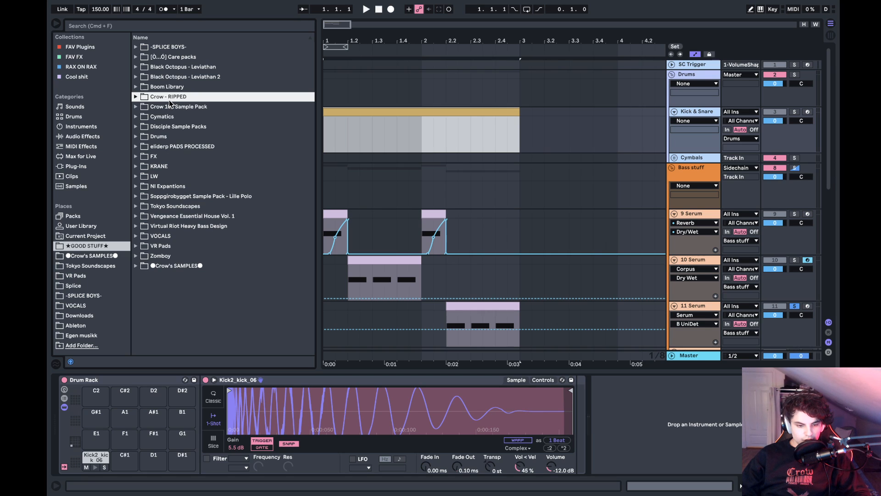
pyautogui.click(175, 157)
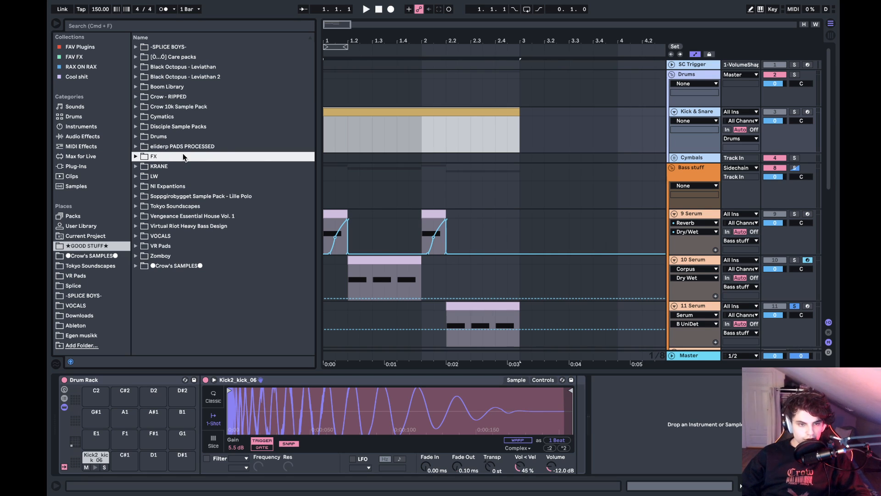
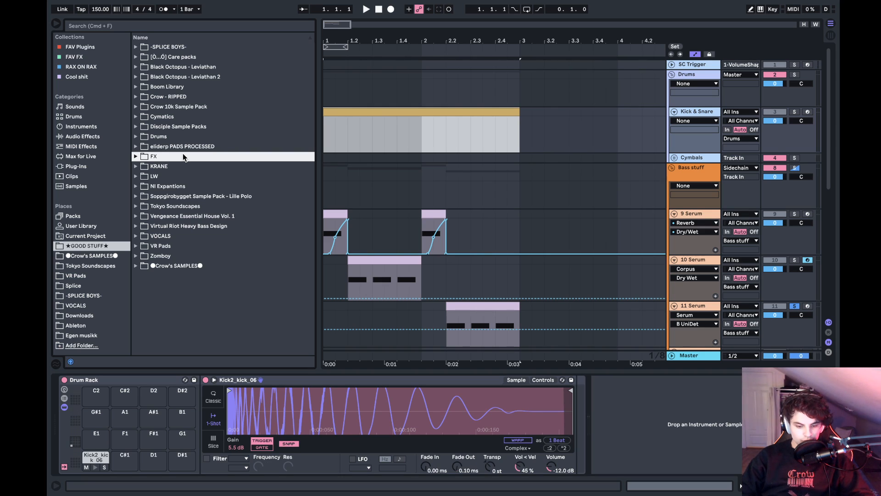
# - Set the sample gain of the Kick2_kick_06 pad in the Drum Rack to 2.5 dB
pyautogui.click(94, 457)
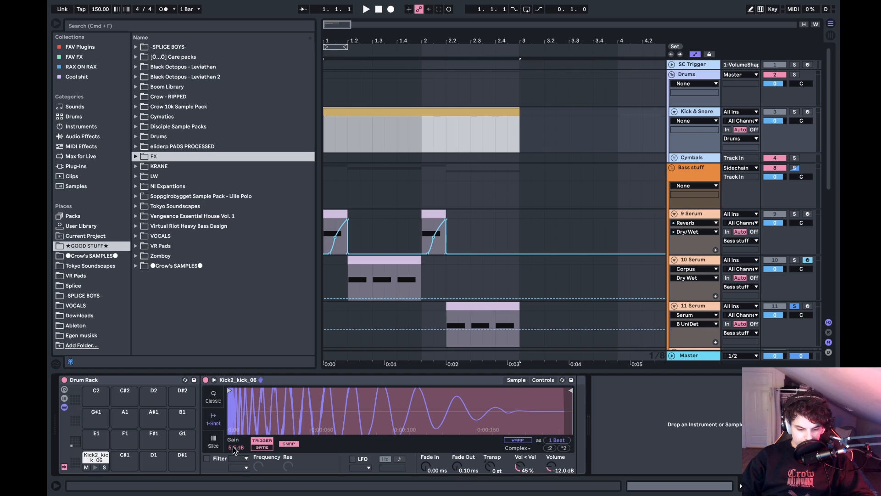
pyautogui.moveTo(236, 447); pyautogui.dragTo(236, 457)
# - Preview samples in the LW folder of GOOD STUFF down to DOPE SICK F 150.wav and collapse the folder
pyautogui.click(169, 177)
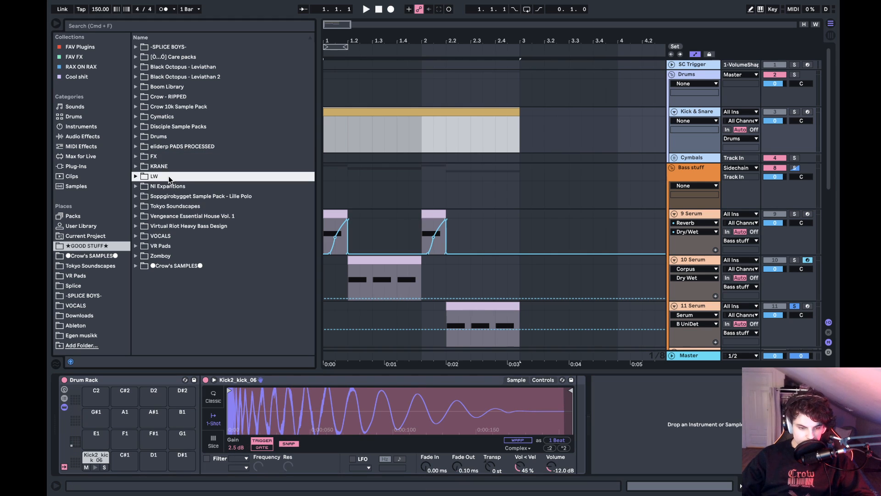
pyautogui.press('Up')
pyautogui.press('Down')
pyautogui.press('Right')
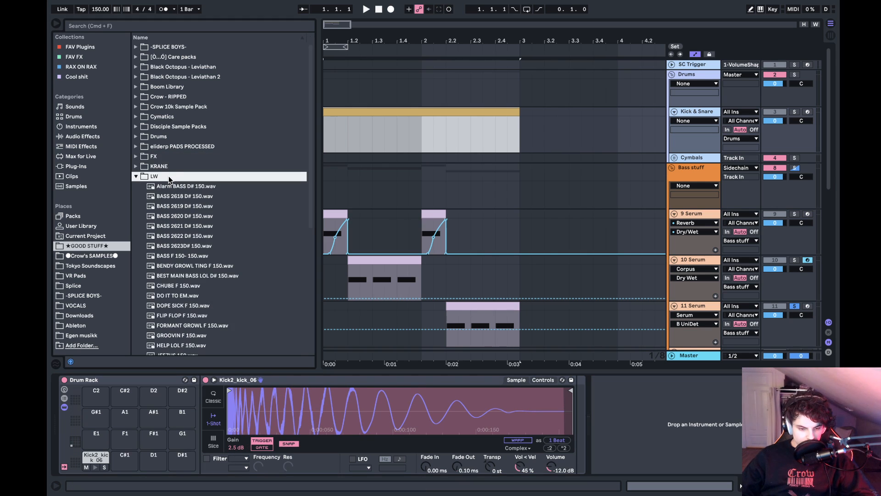
pyautogui.press('Down')
pyautogui.press('Down')
pyautogui.press('Down')
pyautogui.press('Down')
pyautogui.press('Down')
pyautogui.press('Down')
pyautogui.press('Down')
pyautogui.press('Down')
pyautogui.press('Down')
pyautogui.press('Down')
pyautogui.press('Down')
pyautogui.press('Down')
pyautogui.press('Down')
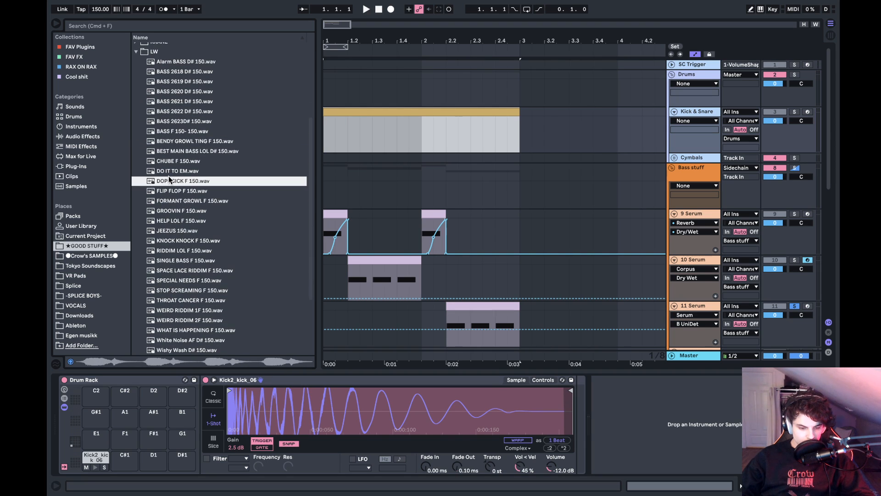
pyautogui.press('Left')
pyautogui.press('Left')
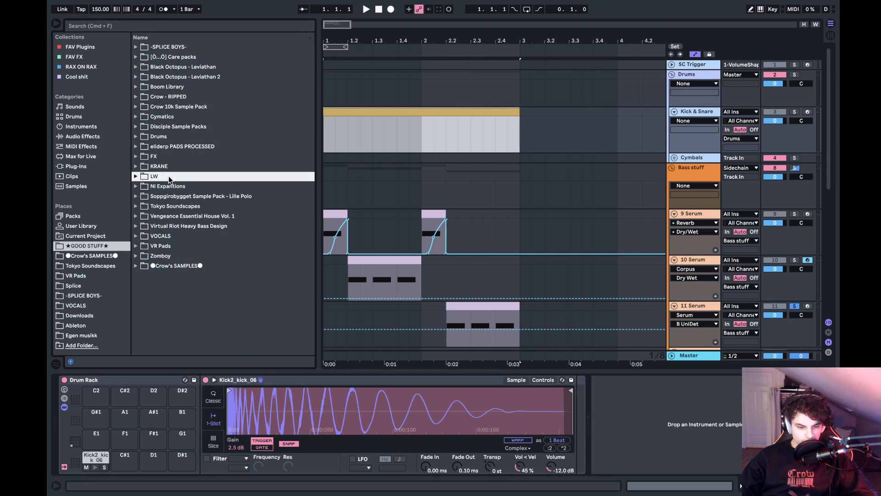
# - Open the Drums > Snares folder of Crow's SAMPLES and look through its list of samples
pyautogui.click(91, 254)
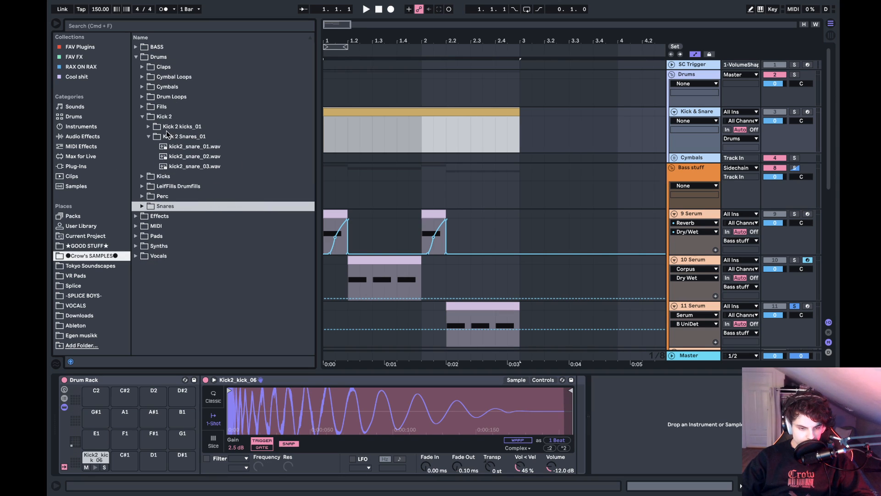
pyautogui.press('Right')
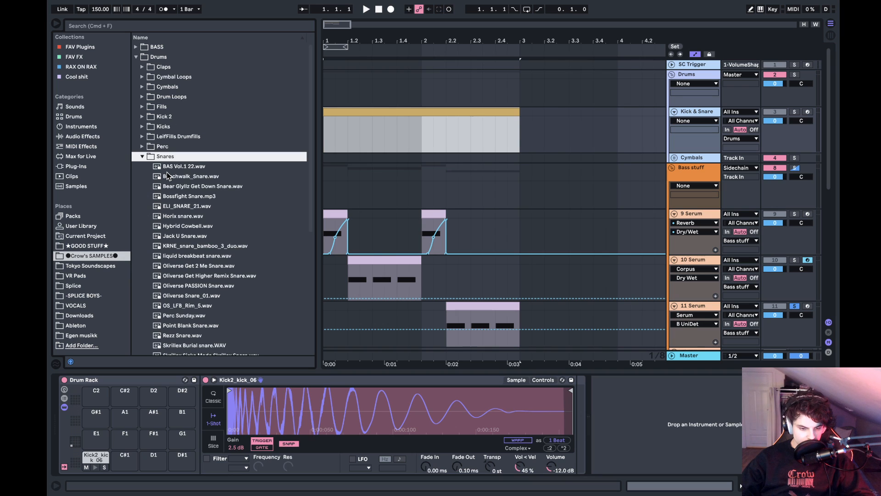
pyautogui.scroll(-5, 252, 311)
pyautogui.scroll(-5, 251, 306)
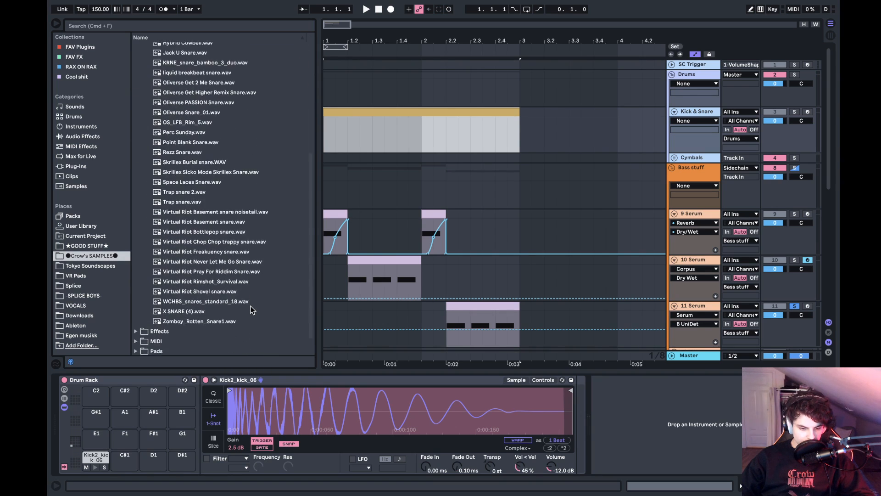
pyautogui.scroll(8, 250, 306)
pyautogui.scroll(-2, 250, 306)
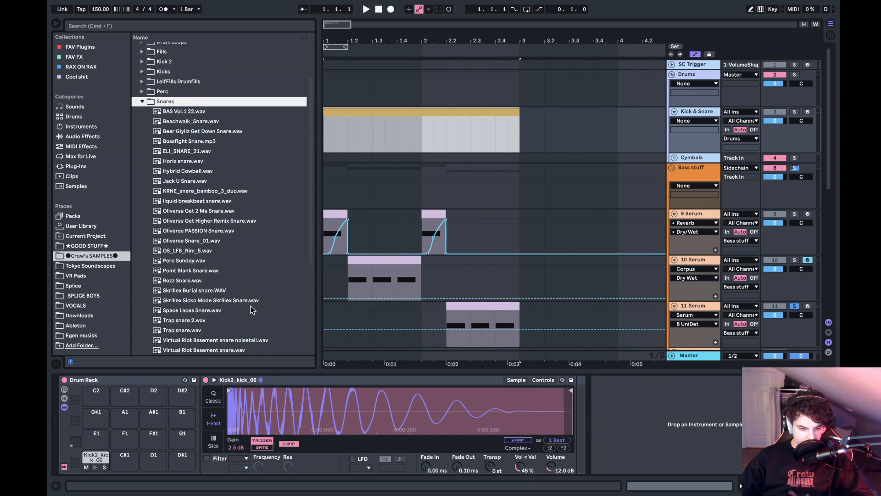
# - Preview the snares from Skrillex Burial snare.WAV up to Oliverse Snare_01.wav
pyautogui.click(205, 291)
pyautogui.click(200, 280)
pyautogui.click(196, 270)
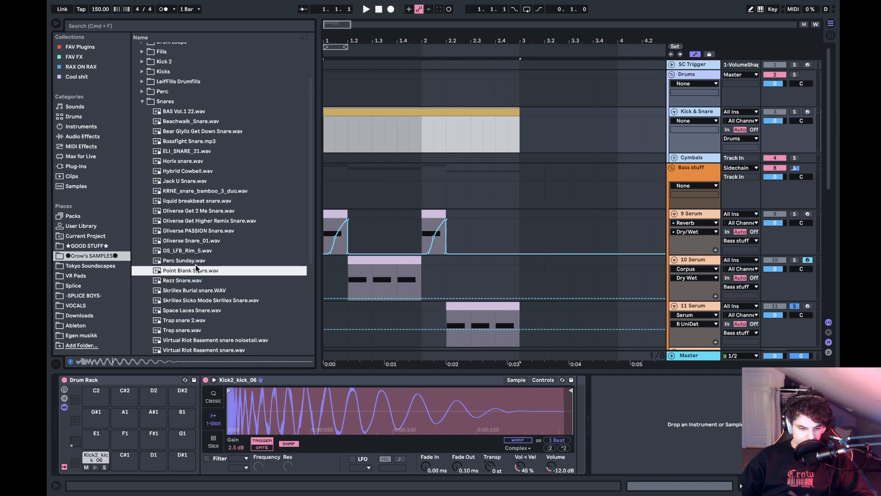
pyautogui.click(195, 262)
pyautogui.click(200, 251)
pyautogui.click(201, 242)
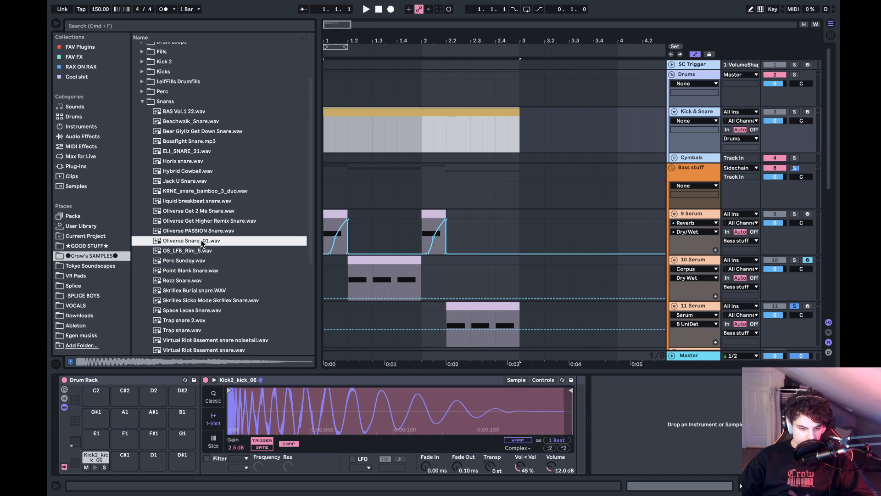
# - Preview the snares from Oliverse PASSION Snare.wav up to Bossfight Snare.mp3 and collapse the Snares folder
pyautogui.press('Up')
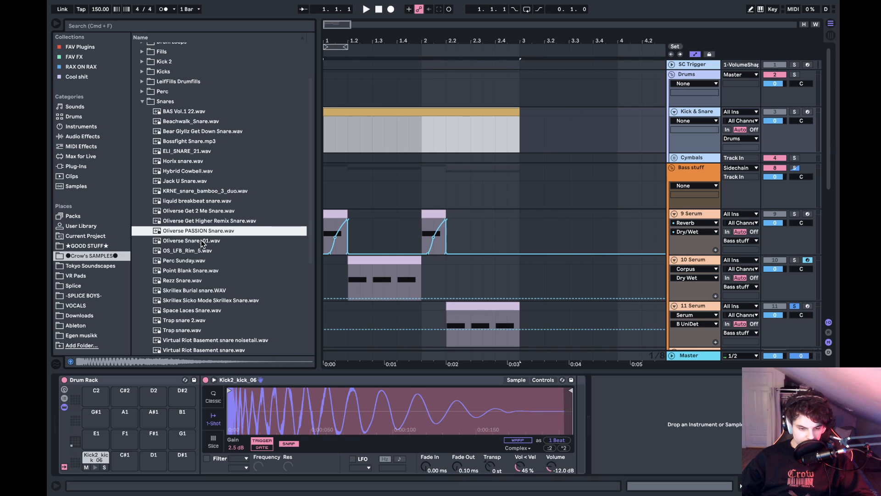
pyautogui.press('Up')
pyautogui.press('Up')
pyautogui.press('Up')
pyautogui.press('Up')
pyautogui.press('Up')
pyautogui.press('Up')
pyautogui.press('Up')
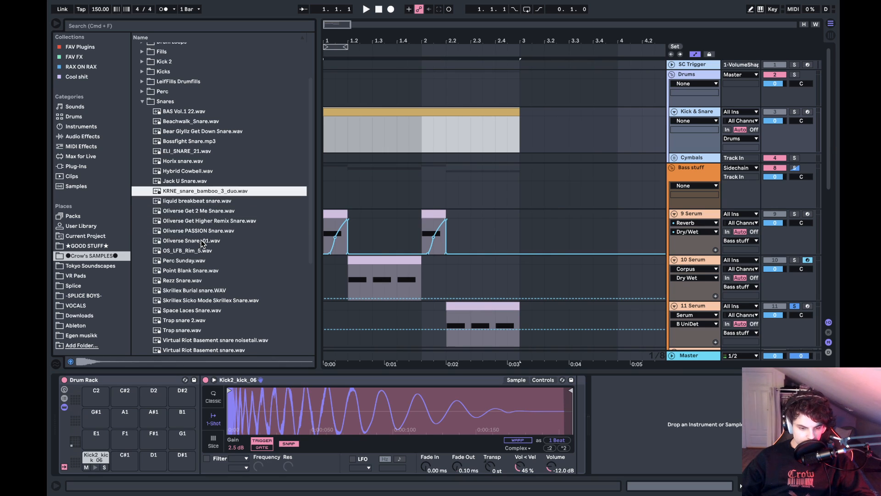
pyautogui.press('Up')
pyautogui.press('Up')
pyautogui.press('Up')
pyautogui.press('Up')
pyautogui.press('Up')
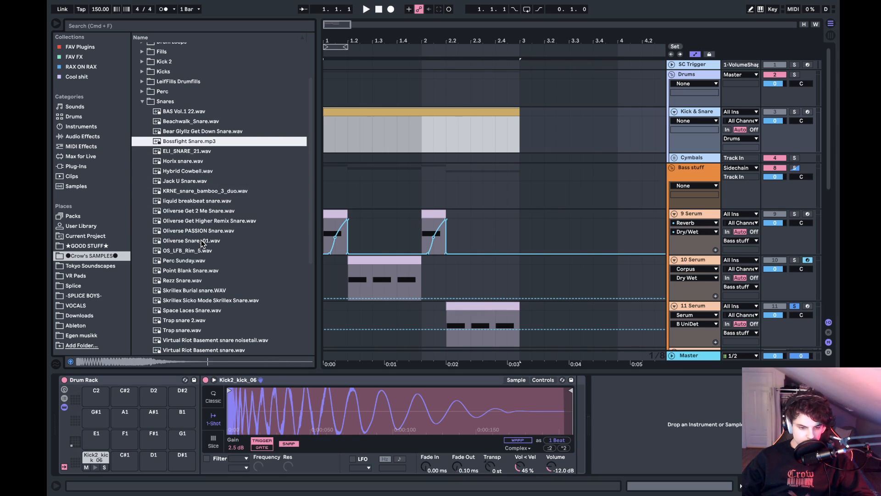
pyautogui.press('Left')
pyautogui.press('Left')
pyautogui.press('Left')
pyautogui.press('Left')
pyautogui.press('Left')
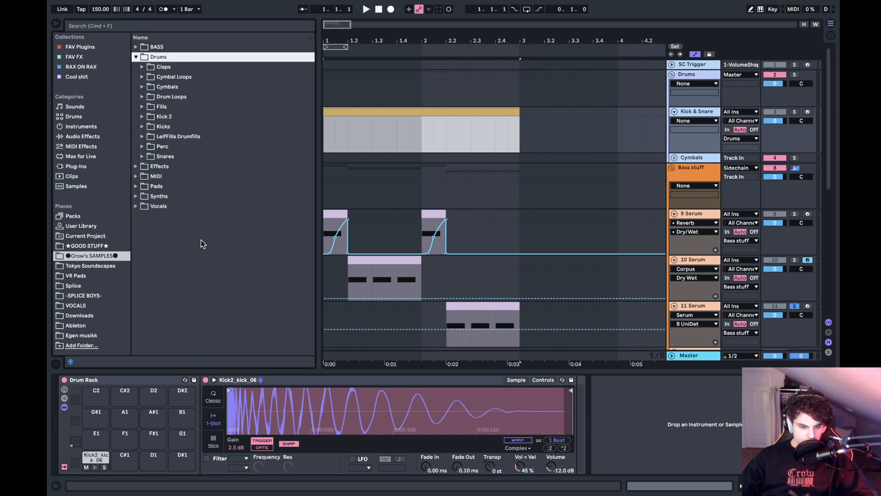
# - Look for another sample source among the browser places and open -SPLICE BOYS-
pyautogui.press('Up')
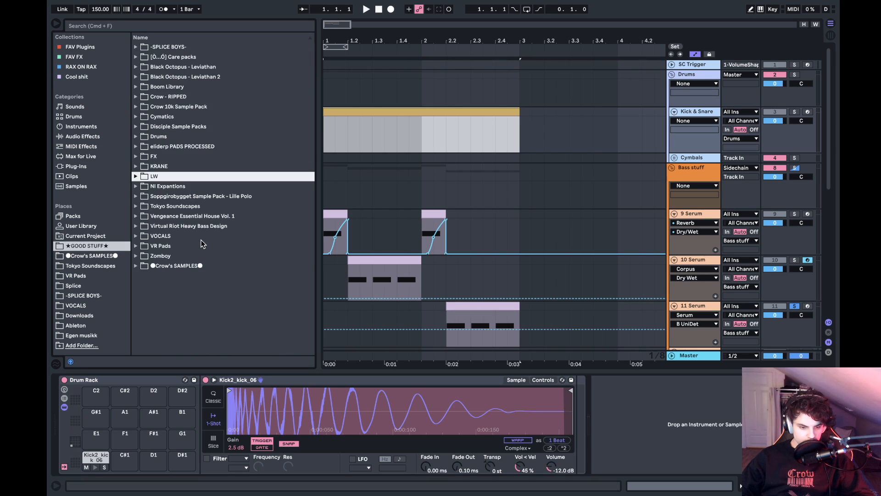
pyautogui.press('Down')
pyautogui.press('Down')
pyautogui.press('Down')
pyautogui.press('Down')
pyautogui.press('Down')
pyautogui.press('Left')
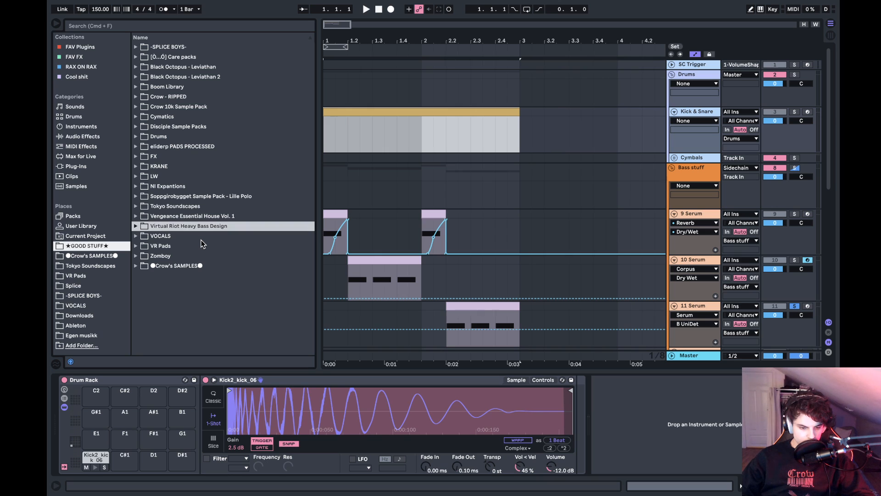
pyautogui.press('Down')
pyautogui.press('Down')
pyautogui.press('Down')
pyautogui.press('Down')
pyautogui.press('Down')
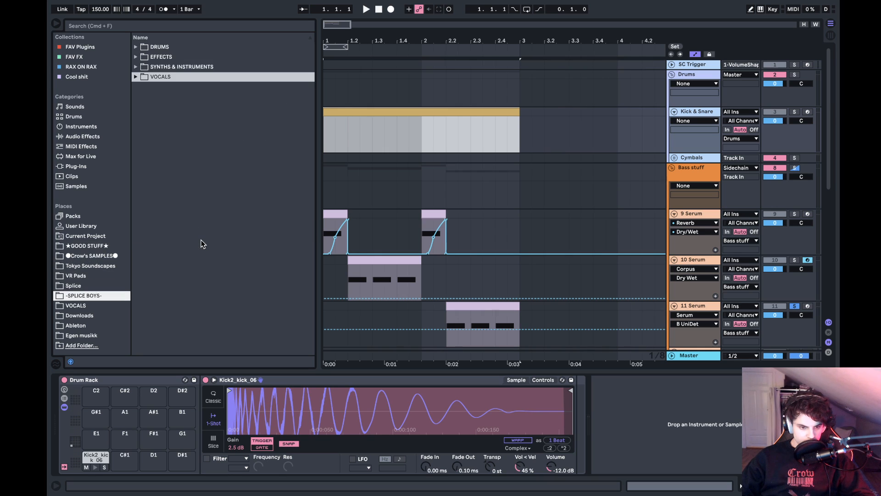
# - Expand the DRUMS folder and its Snares subfolder in the sample library
pyautogui.press('Right')
pyautogui.press('Right')
pyautogui.press('Down')
pyautogui.press('Down')
pyautogui.press('Down')
pyautogui.press('Down')
pyautogui.press('Down')
pyautogui.press('Down')
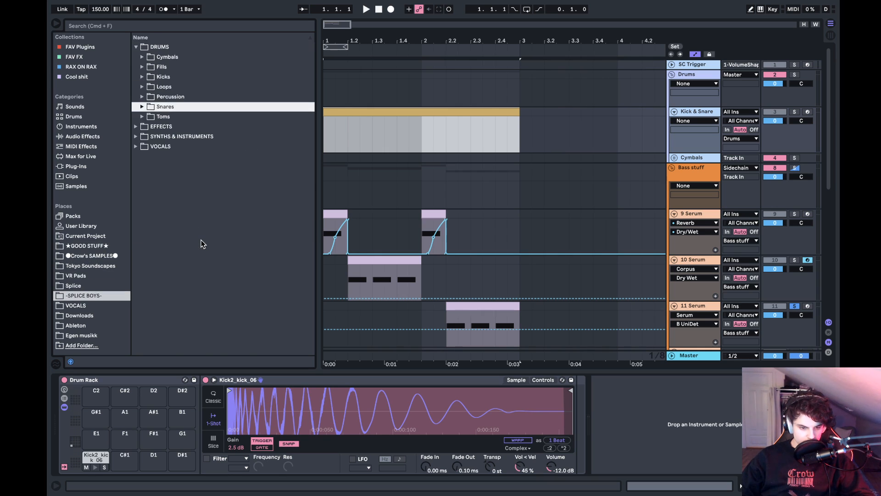
pyautogui.press('Right')
# - Preview the first snares down to DIRTY_AUDIO_snare_one_shot_trap_snare_D#.wav and return to 022_Snare_-_FUTUREDNB_Zenhiser.wav
pyautogui.press('Down')
pyautogui.press('Down')
pyautogui.press('Down')
pyautogui.press('Down')
pyautogui.press('Down')
pyautogui.press('Down')
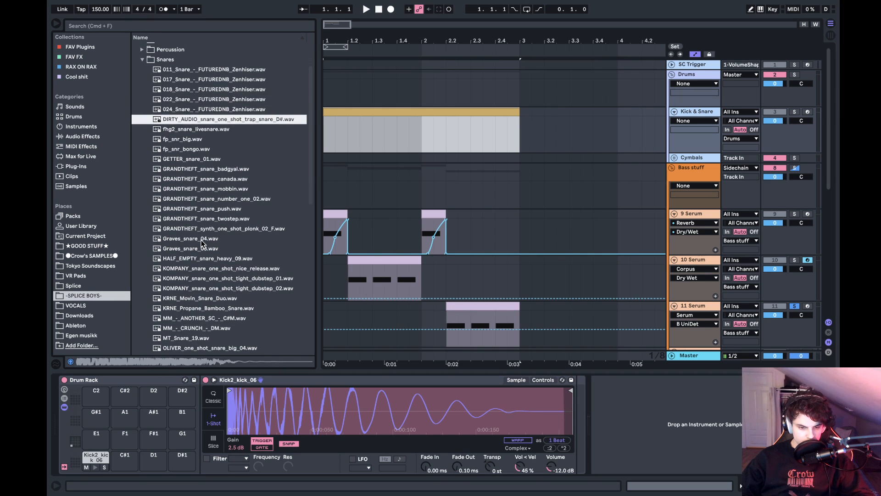
pyautogui.press('Up')
pyautogui.press('Up')
pyautogui.scroll(2, 201, 239)
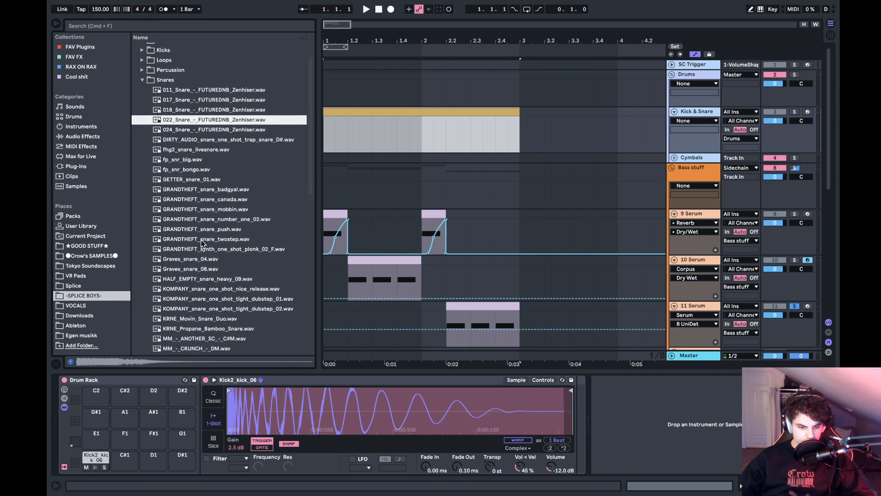
# - Preview the snares from the GRANDTHEFT samples down to KRNE_Movin_Snare_Duo.wav
pyautogui.click(207, 209)
pyautogui.press('Up')
pyautogui.press('Down')
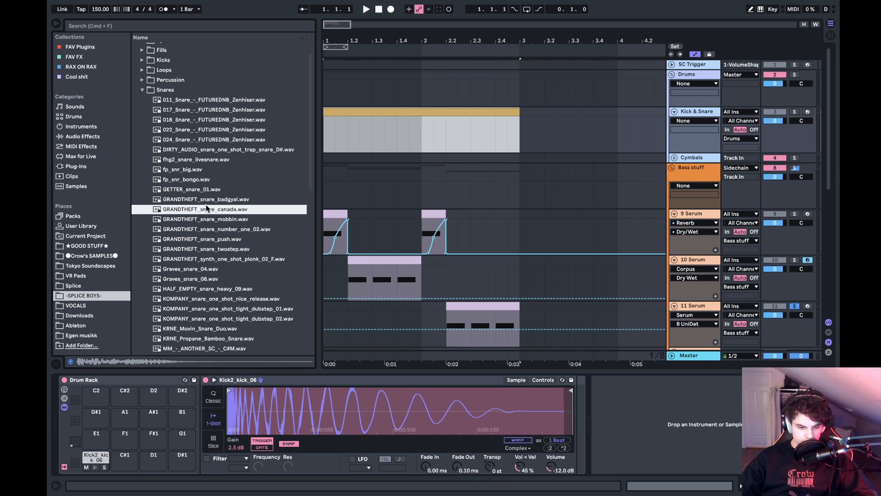
pyautogui.press('Down')
pyautogui.press('Down')
pyautogui.press('Down')
pyautogui.press('Down')
pyautogui.press('Down')
pyautogui.press('Down')
pyautogui.press('Down')
pyautogui.press('Down')
pyautogui.press('Down')
pyautogui.press('Down')
pyautogui.press('Down')
pyautogui.press('Down')
pyautogui.press('Down')
pyautogui.press('Down')
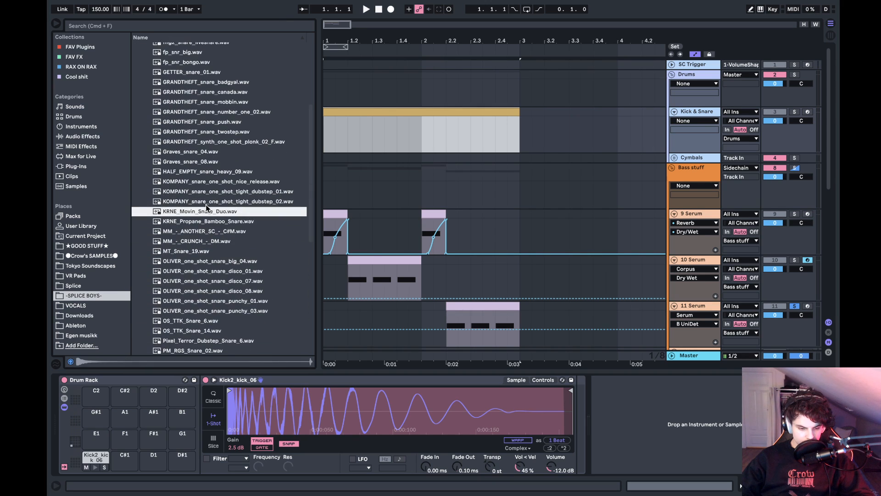
# - Preview the snares at the end of the folder, from XILENT_snare_04.wav up to Snares_OneShots_DigitalSnare_05.wav
pyautogui.scroll(-8, 206, 209)
pyautogui.click(185, 310)
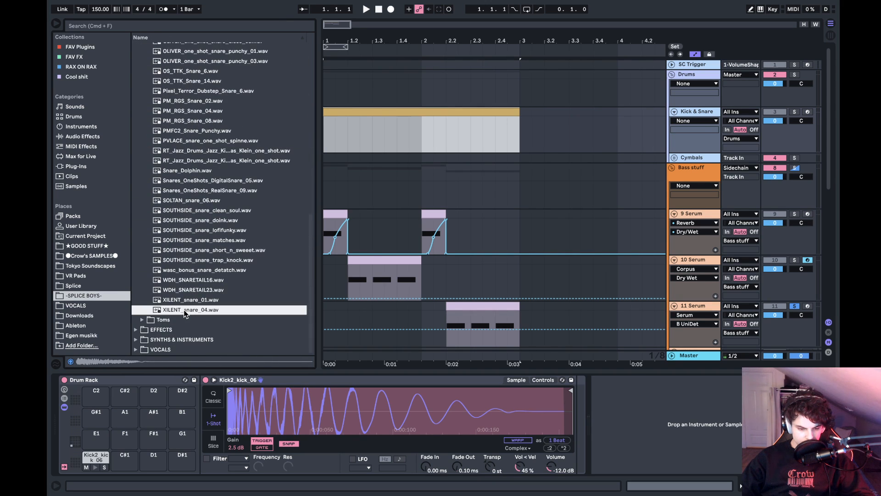
pyautogui.press('Up')
pyautogui.press('Up')
pyautogui.press('Up')
pyautogui.press('Up')
pyautogui.press('Up')
pyautogui.press('Up')
pyautogui.press('Up')
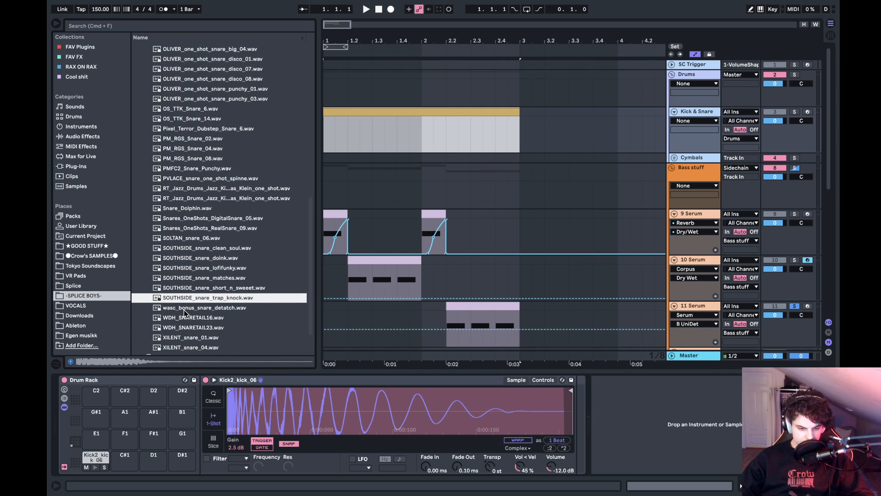
pyautogui.press('Up')
pyautogui.press('Up')
pyautogui.press('Up')
pyautogui.press('Up')
pyautogui.press('Up')
pyautogui.press('Up')
pyautogui.press('Up')
pyautogui.press('Up')
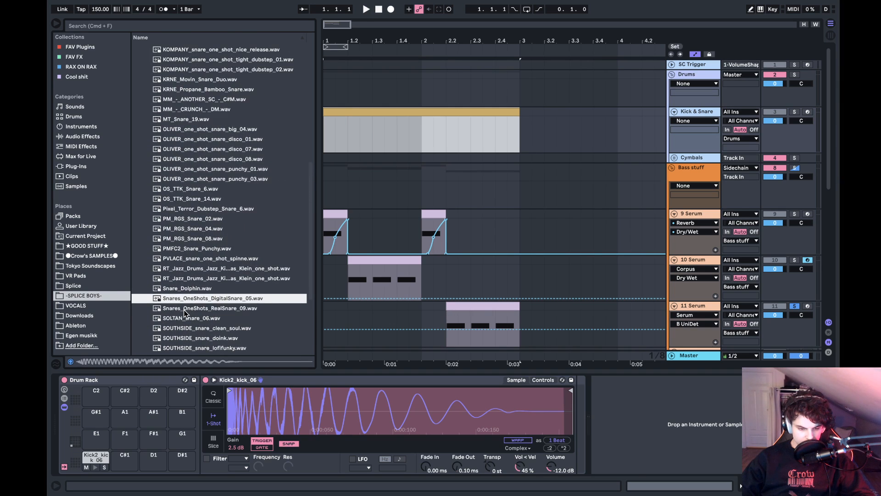
# - Compare the snares around Snare_Dolphin.wav and preview upward to PM_RGS_Snare_08.wav
pyautogui.press('Down')
pyautogui.press('Down')
pyautogui.press('Up')
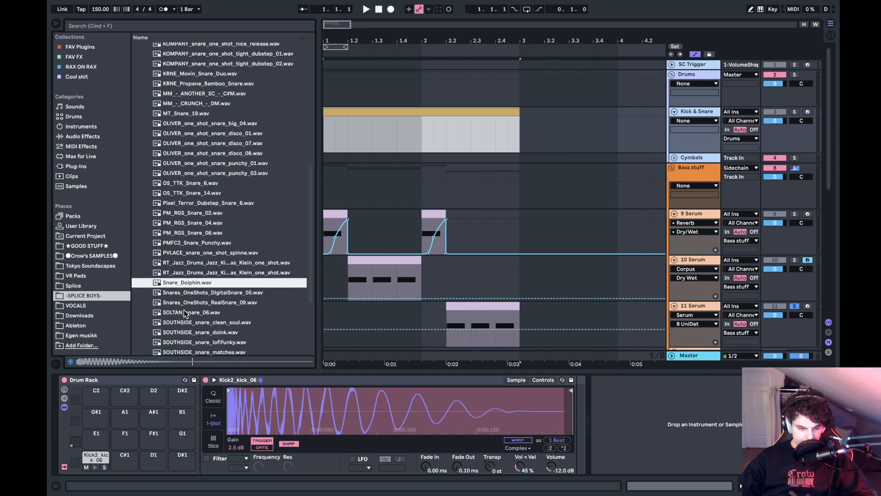
pyautogui.press('Up')
pyautogui.press('Up')
pyautogui.press('Up')
pyautogui.press('Up')
pyautogui.press('Up')
pyautogui.press('Up')
pyautogui.press('Up')
pyautogui.press('Up')
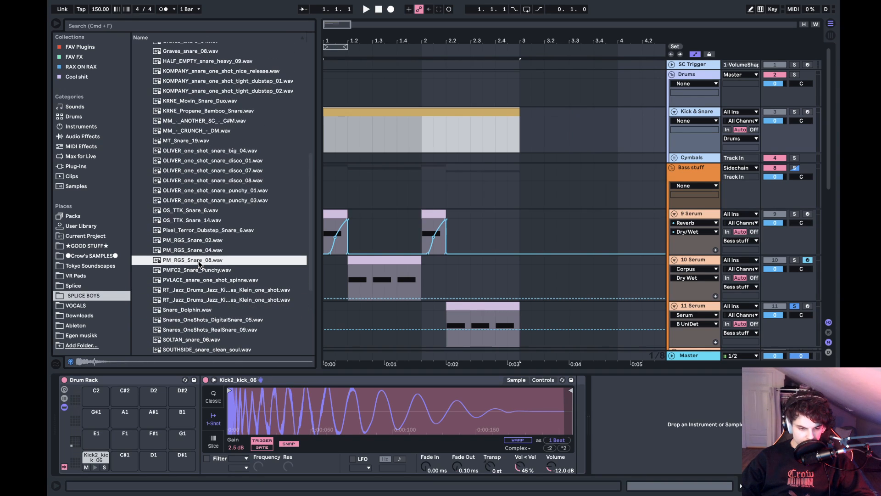
# - Preview the OLIVER snares and continue up the folder to KOMPANY_snare_one_shot_nice_release.wav
pyautogui.scroll(5, 199, 261)
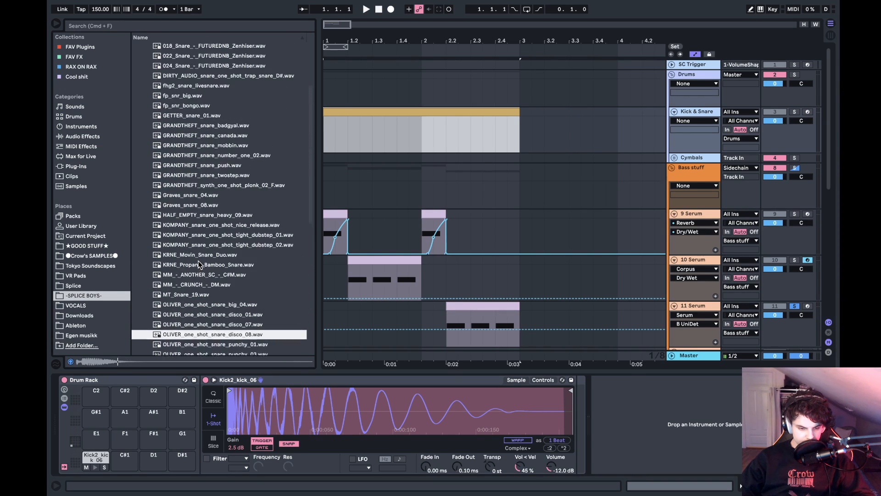
pyautogui.press('Up')
pyautogui.click(199, 261)
pyautogui.scroll(2, 199, 261)
pyautogui.press('Up')
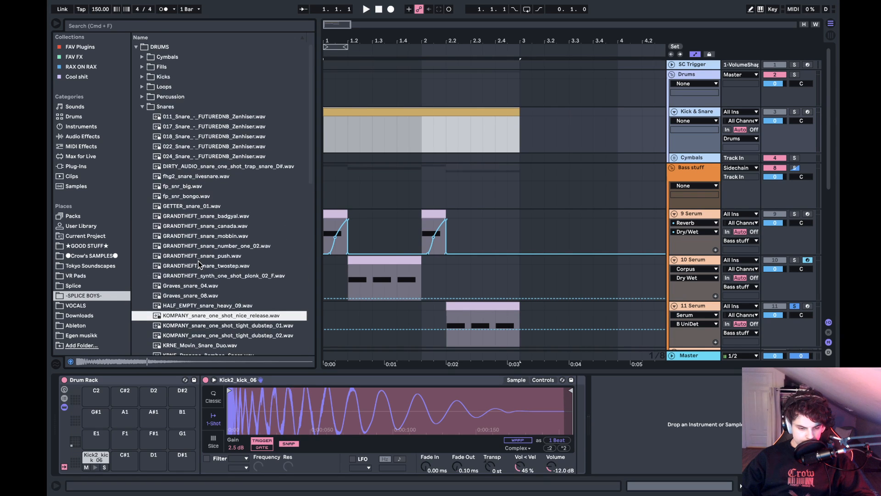
# - Compare the KOMPANY tight dubstep snares with their neighbours and preview upward to GRANDTHEFT_snare_twostep.wav
pyautogui.press('Down')
pyautogui.press('Down')
pyautogui.scroll(-3, 198, 261)
pyautogui.press('Up')
pyautogui.press('Up')
pyautogui.press('Up')
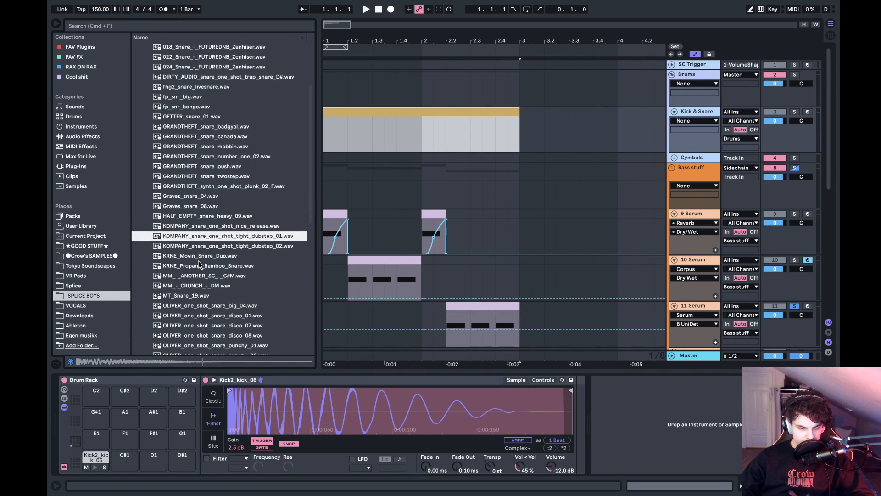
pyautogui.press('Up')
pyautogui.scroll(3, 199, 261)
pyautogui.press('Up')
pyautogui.press('Up')
pyautogui.press('Up')
pyautogui.press('Up')
pyautogui.press('Up')
pyautogui.press('Up')
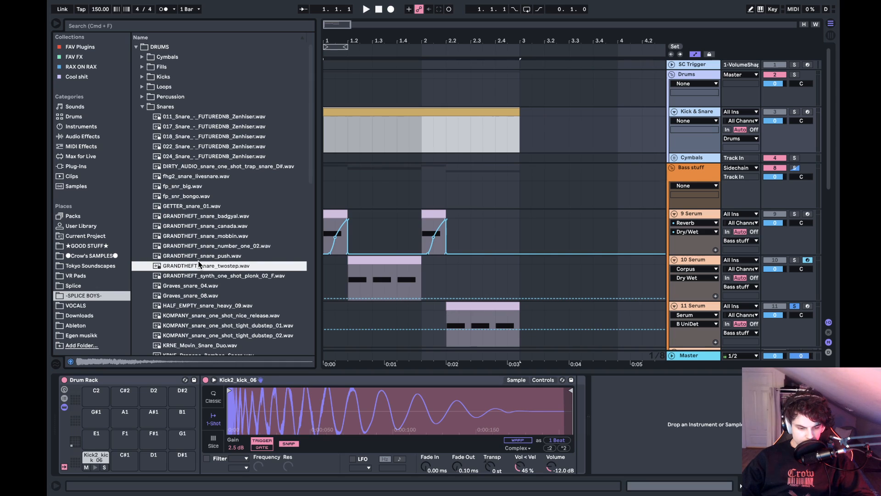
# - Preview the remaining snares upward and select 018_Snare_-_FUTUREDNB_Zenhiser.wav
pyautogui.press('Up')
pyautogui.press('Up')
pyautogui.press('Up')
pyautogui.press('Up')
pyautogui.press('Up')
pyautogui.press('Up')
pyautogui.press('Up')
pyautogui.press('Up')
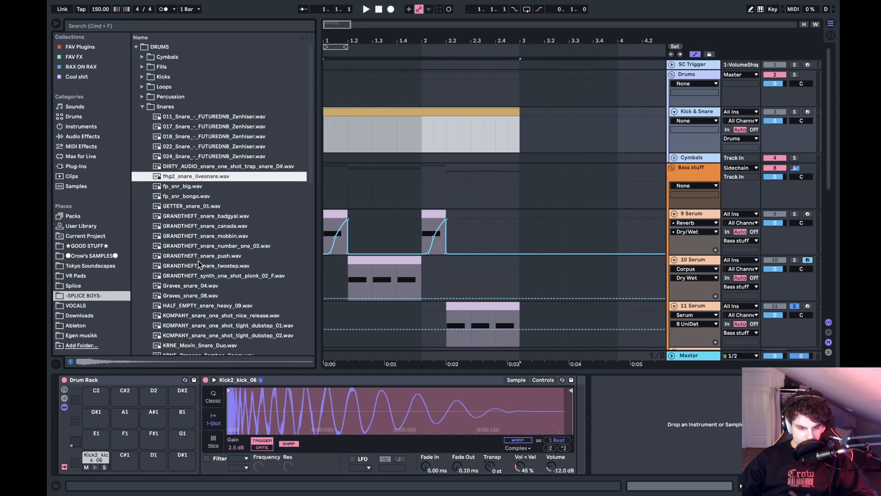
pyautogui.press('Up')
pyautogui.press('Up')
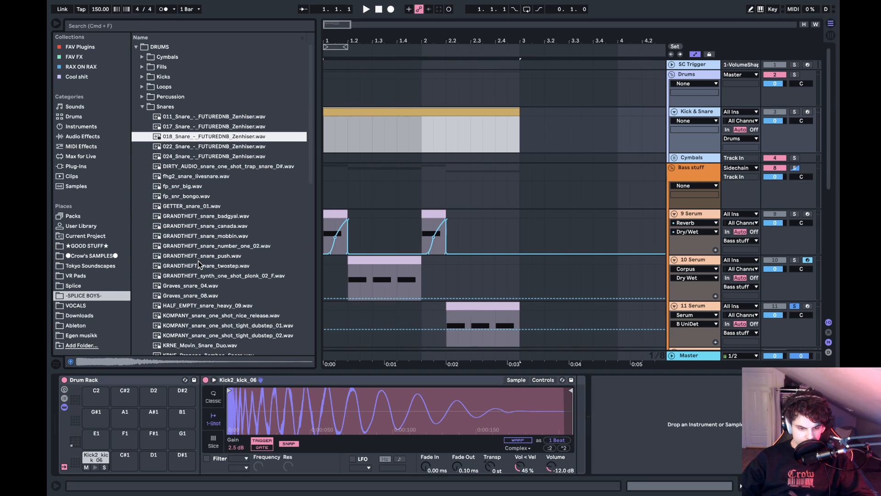
pyautogui.press('Down')
pyautogui.press('Up')
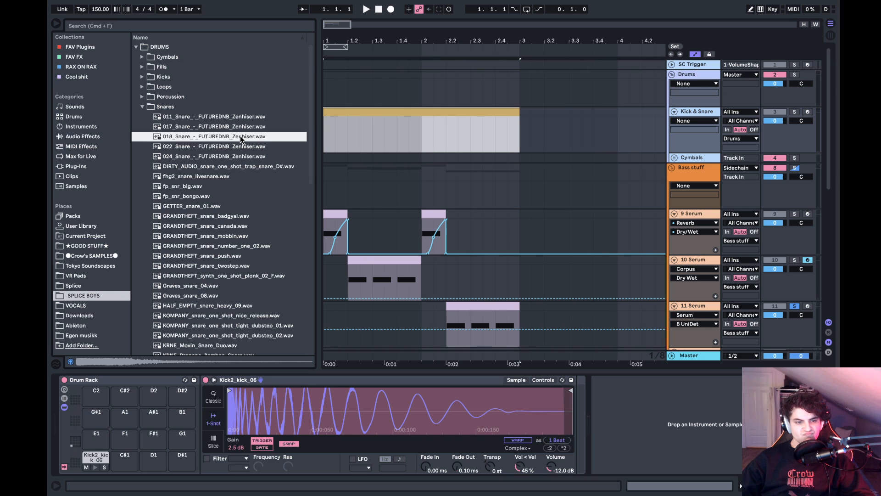
# - Leave the snare samples, check the Percussion folder and collapse the DRUMS folder of -SPLICE BOYS-
pyautogui.press('Left')
pyautogui.press('Up')
pyautogui.press('Right')
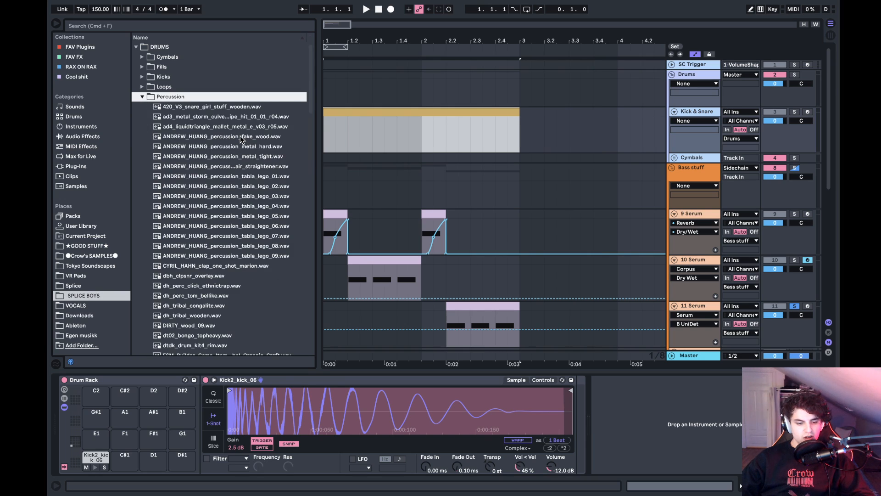
pyautogui.press('Left')
pyautogui.press('Left')
pyautogui.press('Left')
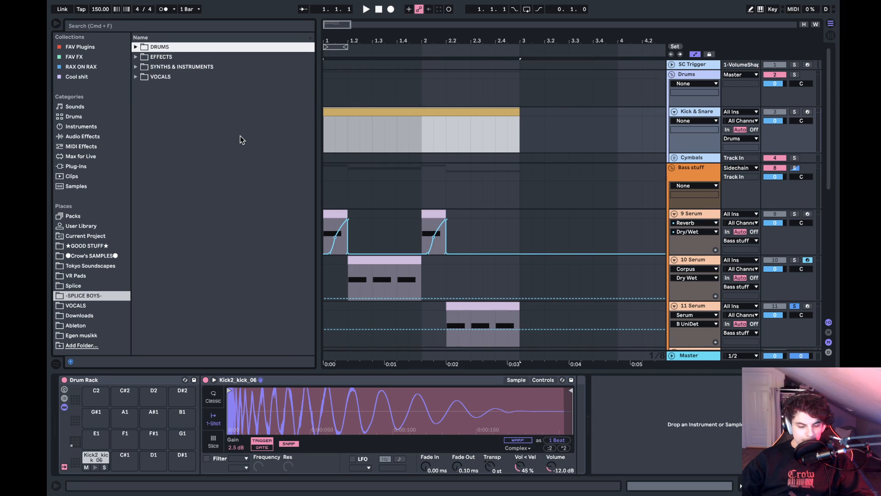
# - Open the Snares folder inside Drums in the Crow's SAMPLES library
pyautogui.click(98, 257)
pyautogui.click(166, 53)
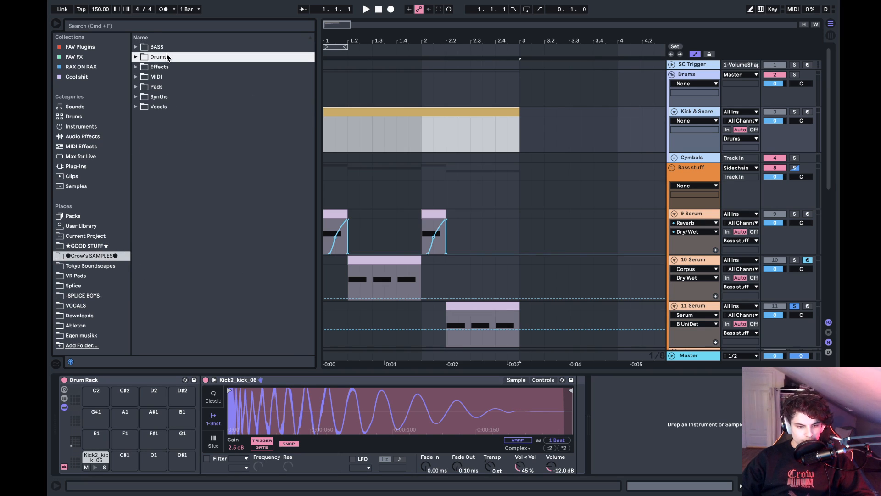
pyautogui.press('Right')
pyautogui.press('Down')
pyautogui.press('Down')
pyautogui.press('Down')
pyautogui.press('Down')
pyautogui.press('Down')
pyautogui.press('Down')
pyautogui.press('Down')
pyautogui.press('Down')
pyautogui.press('Down')
pyautogui.press('Down')
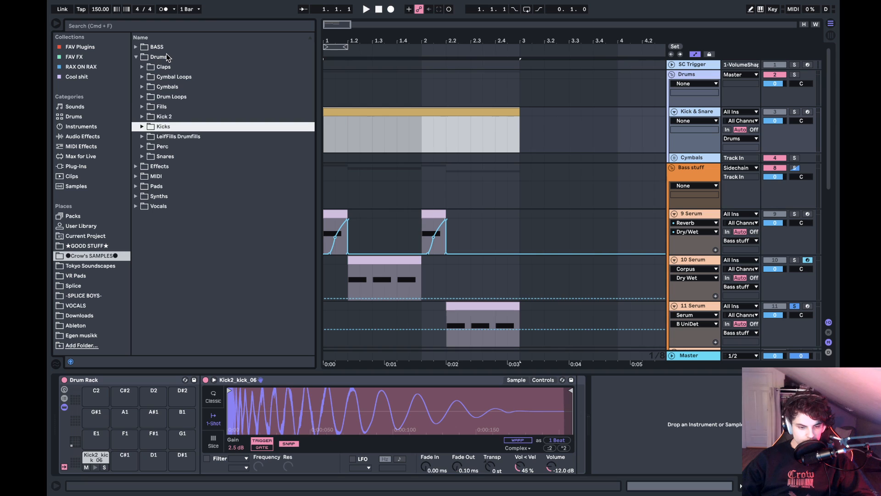
pyautogui.press('Right')
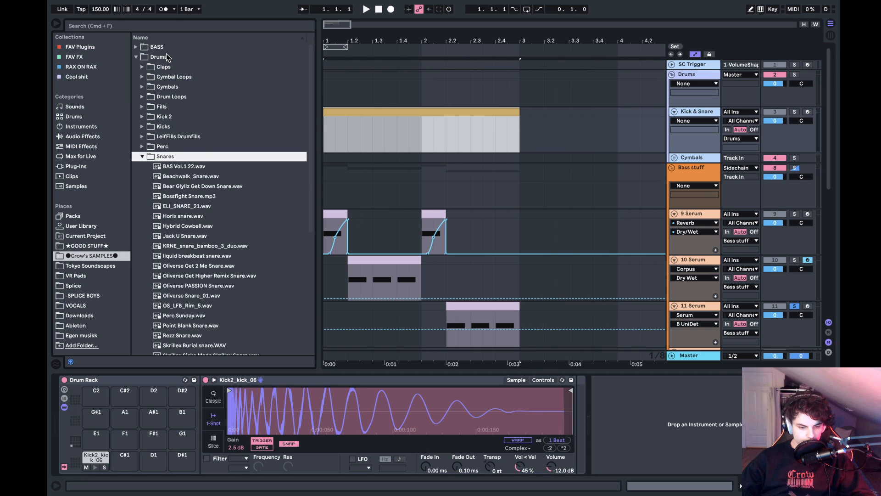
# - Preview the snares from BAS Vol.1 22.wav down to Horix snare.wav, comparing it with ELI_SNARE_21.wav
pyautogui.press('Down')
pyautogui.scroll(-3, 167, 53)
pyautogui.press('Down')
pyautogui.press('Down')
pyautogui.press('Down')
pyautogui.press('Down')
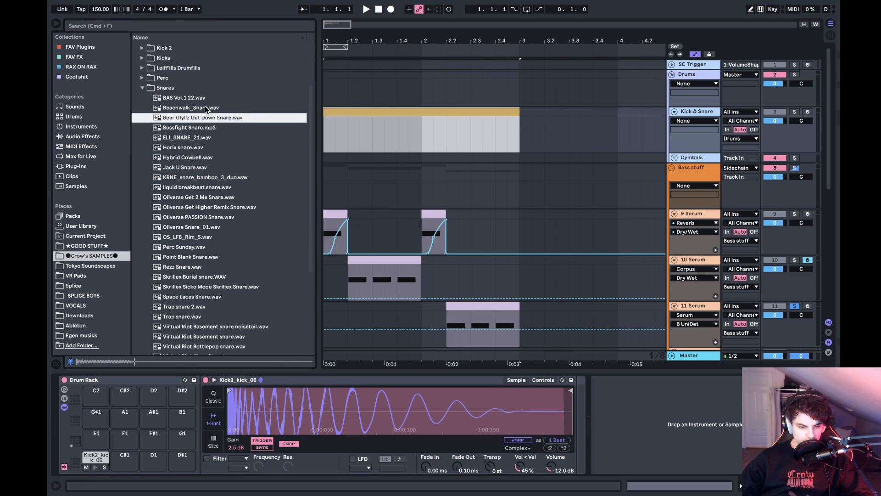
pyautogui.press('Down')
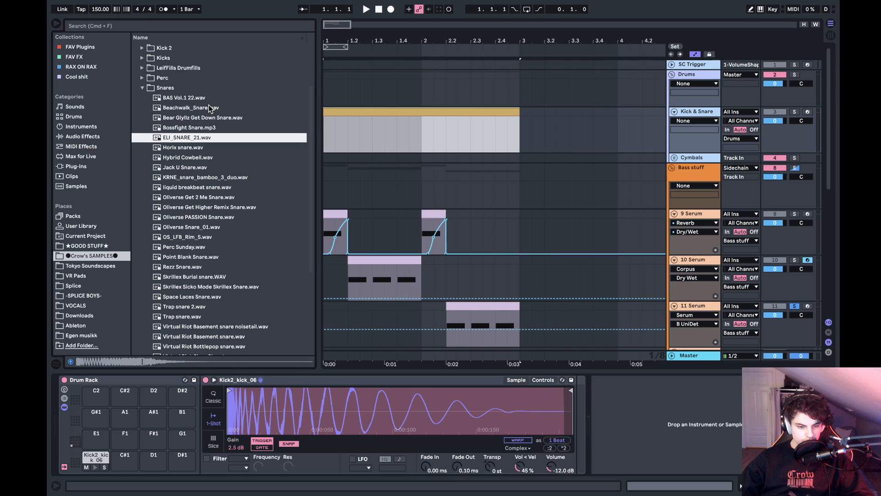
pyautogui.press('Down')
pyautogui.press('Up')
pyautogui.press('Down')
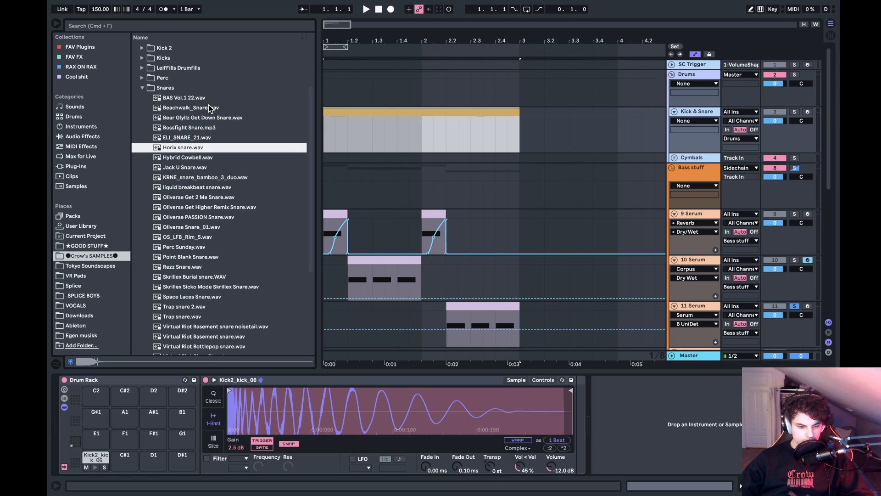
# - Try Horix snare.wav on the C#1 pad, trimming the silent end of the sample and toggling its Snap option
pyautogui.moveTo(180, 146); pyautogui.dragTo(148, 405)
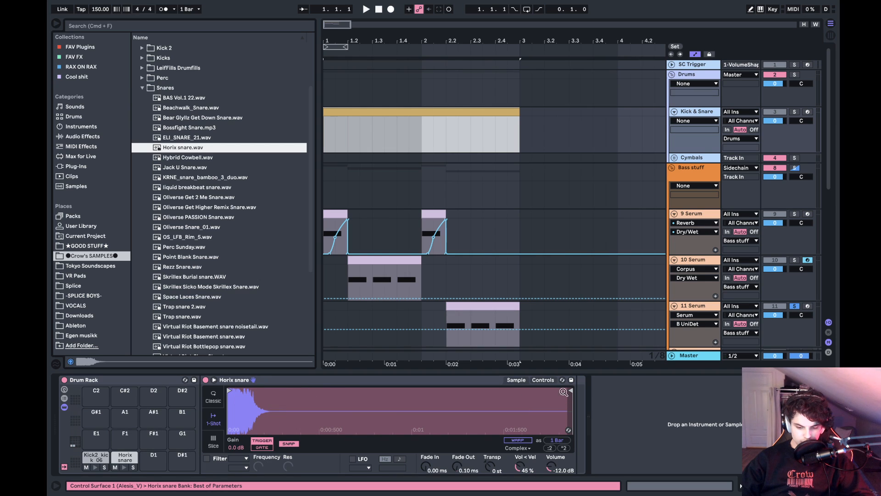
pyautogui.moveTo(564, 391); pyautogui.dragTo(283, 390)
pyautogui.click(290, 443)
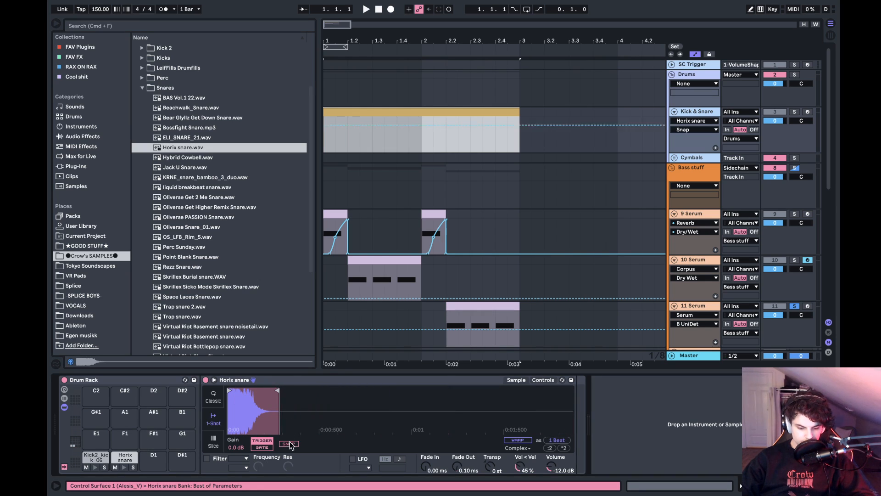
# - Preview Hybrid Cowbell.wav, collapse the Snares folder and look through the neighbouring Drums subfolders of Crow's SAMPLES
pyautogui.click(172, 160)
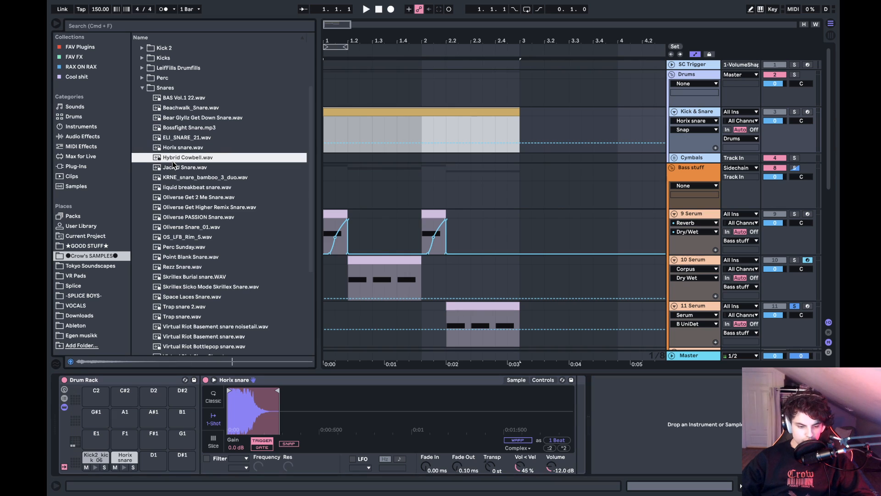
pyautogui.press('Left')
pyautogui.press('Up')
pyautogui.press('Up')
pyautogui.press('Up')
pyautogui.press('Up')
pyautogui.press('Up')
pyautogui.press('Up')
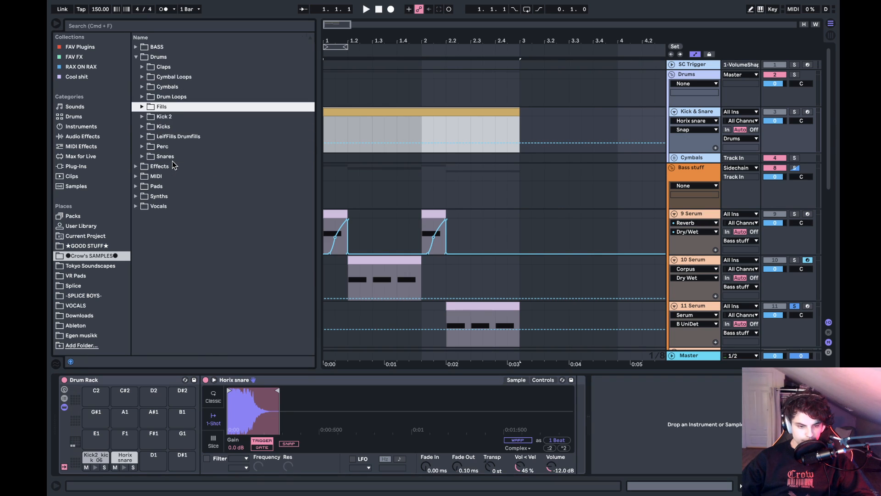
pyautogui.press('Left')
pyautogui.press('Right')
pyautogui.press('Down')
pyautogui.press('Down')
pyautogui.press('Down')
pyautogui.press('Down')
pyautogui.press('Down')
pyautogui.press('Down')
pyautogui.press('Down')
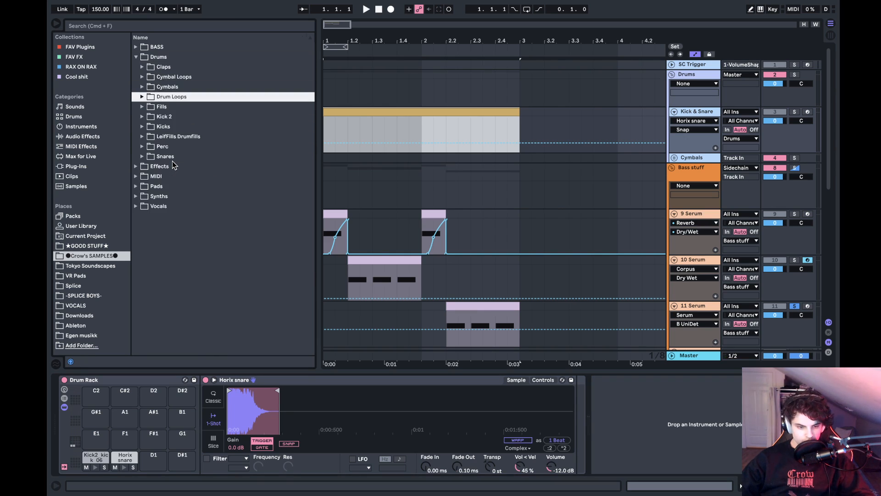
pyautogui.press('Up')
pyautogui.press('Up')
pyautogui.press('Up')
pyautogui.press('Down')
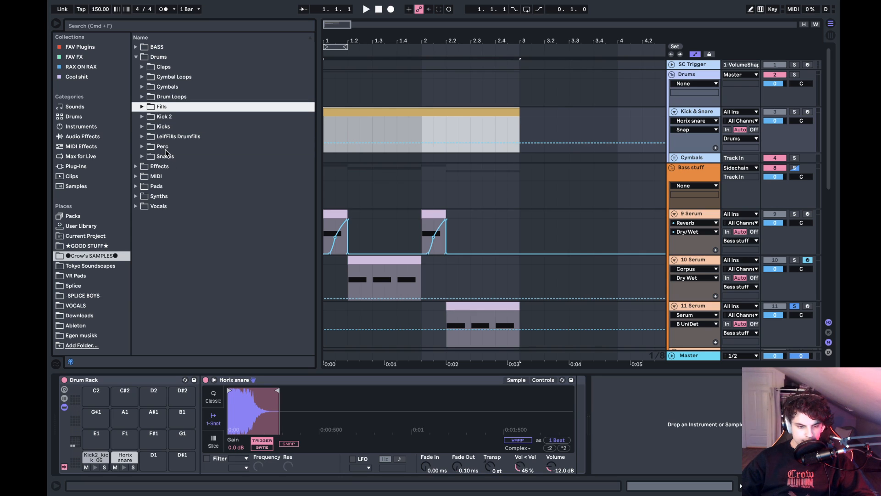
# - Look into the Crow's SAMPLES Snares folder once more and collapse it
pyautogui.click(166, 149)
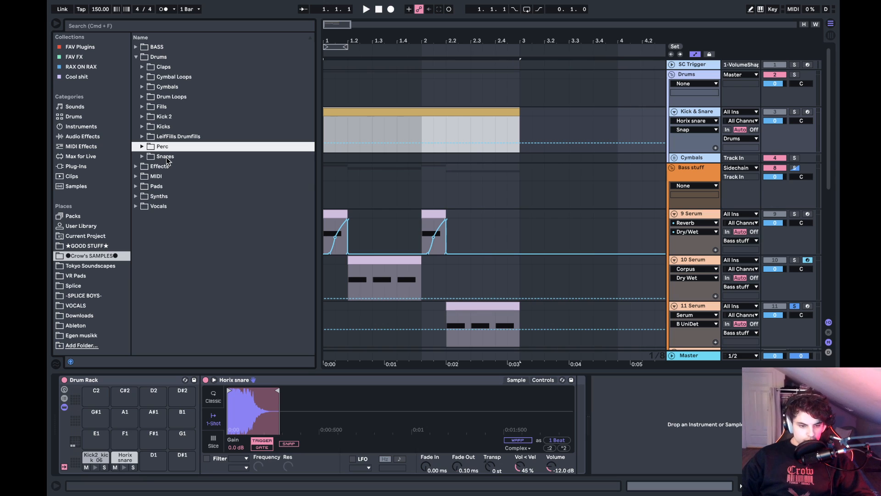
pyautogui.press('Down')
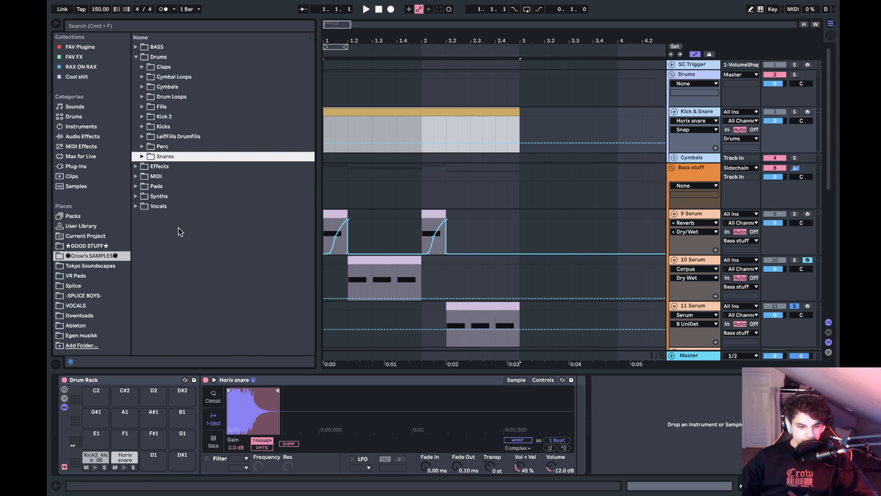
pyautogui.press('Right')
pyautogui.scroll(-1, 178, 228)
pyautogui.press('Left')
pyautogui.press('Right')
pyautogui.press('Left')
# - Remove the Horix snare from the C#1 pad and check the VOCALS and Downloads folders for samples
pyautogui.click(124, 454)
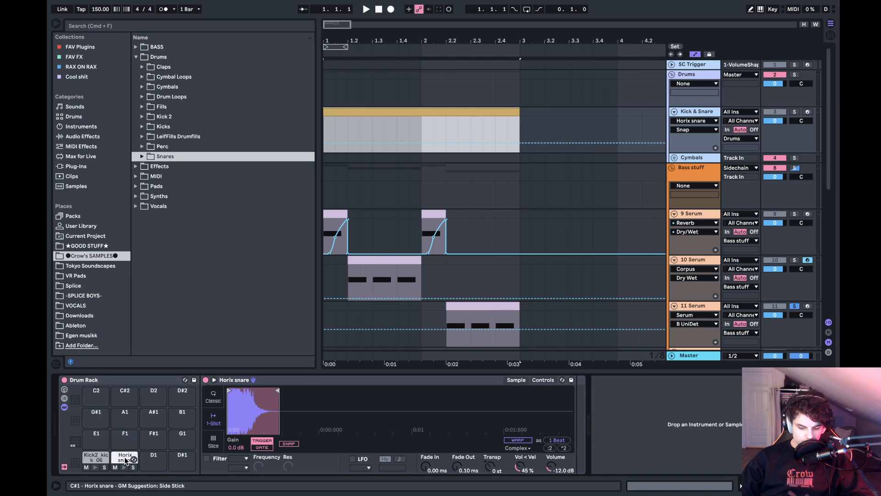
pyautogui.press('BackSpace')
pyautogui.click(81, 306)
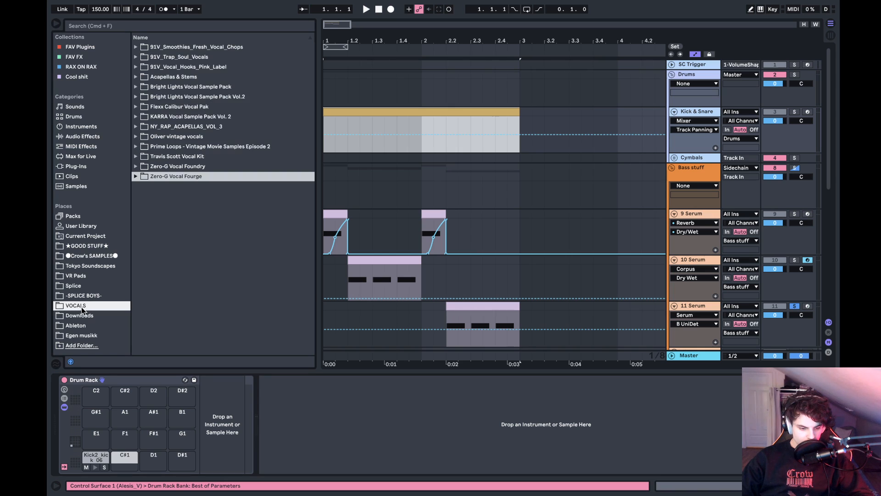
pyautogui.click(82, 316)
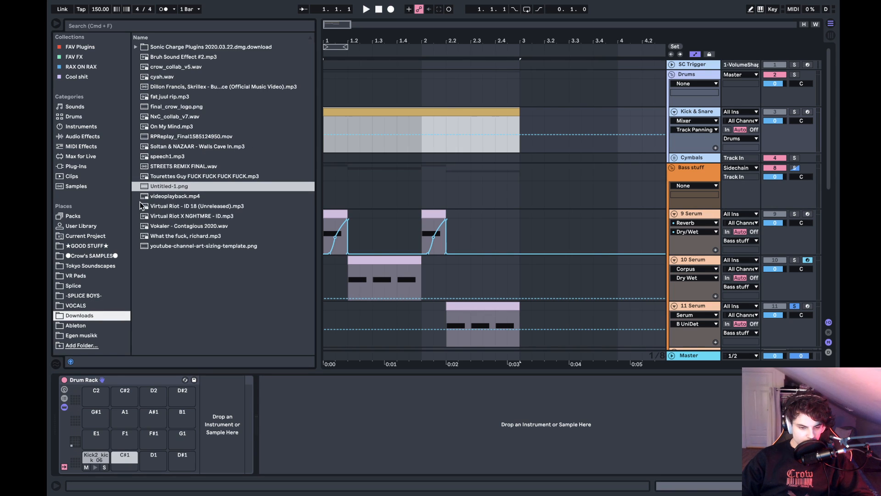
# - Return to -SPLICE BOYS- and show the last samples of the Snares folder inside DRUMS
pyautogui.click(83, 297)
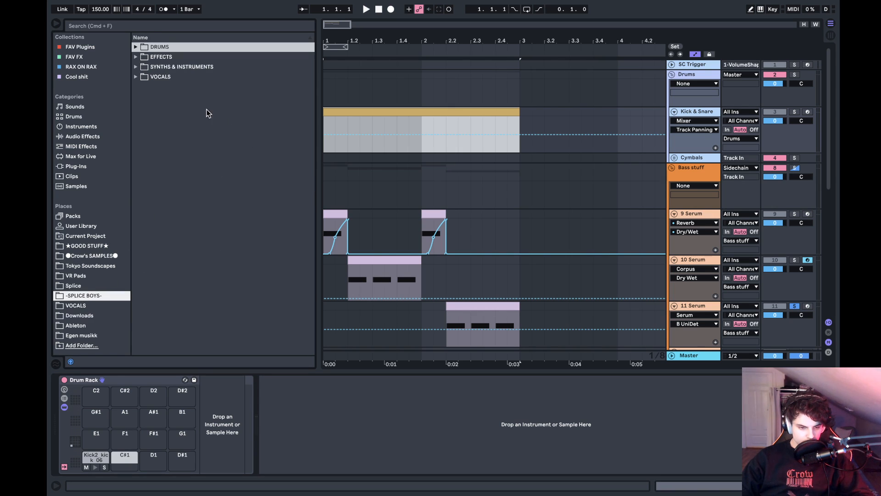
pyautogui.click(182, 50)
pyautogui.press('Right')
pyautogui.press('Down')
pyautogui.press('Down')
pyautogui.press('Down')
pyautogui.press('Down')
pyautogui.press('Down')
pyautogui.press('Down')
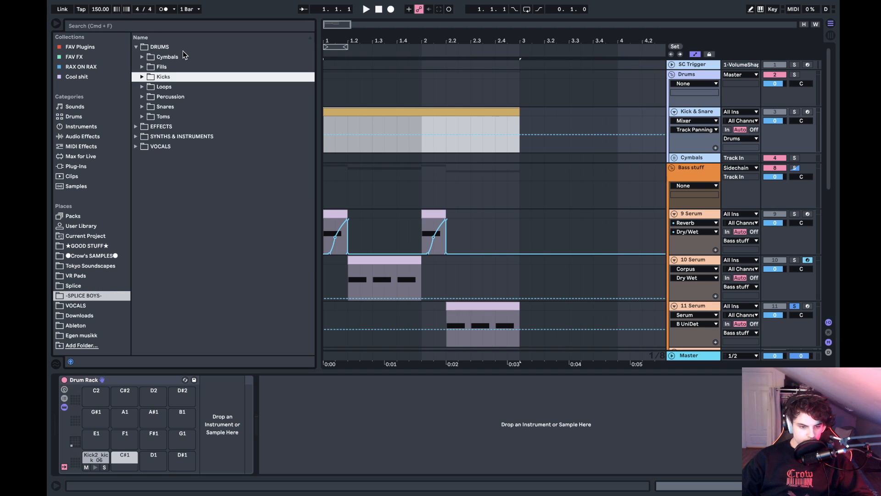
pyautogui.press('Right')
pyautogui.scroll(-5, 194, 194)
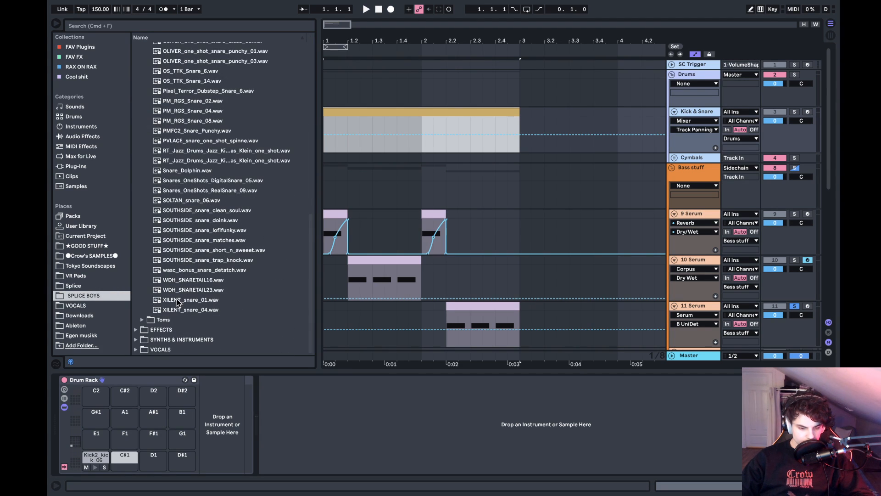
# - Compare the XILENT snares, load XILENT_snare_04.wav onto the C#1 pad and set its gain to 5.6 dB
pyautogui.click(176, 311)
pyautogui.press('Up')
pyautogui.press('Up')
pyautogui.press('Down')
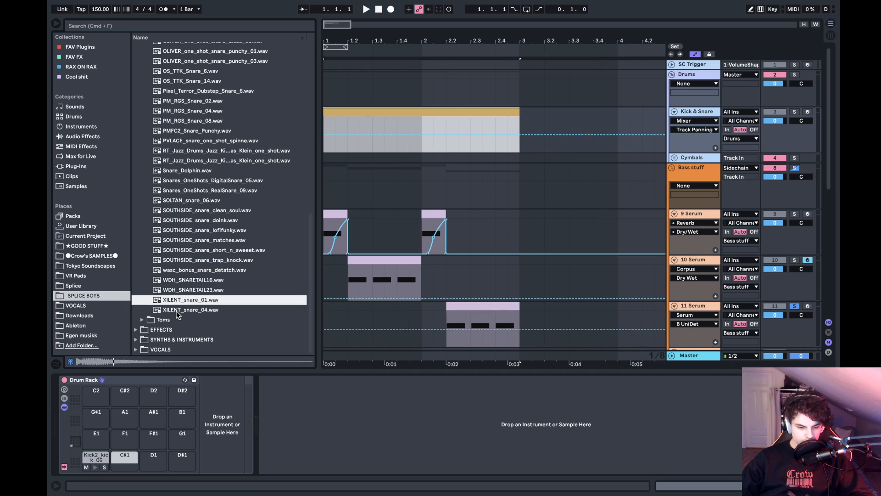
pyautogui.press('Down')
pyautogui.press('Up')
pyautogui.press('Down')
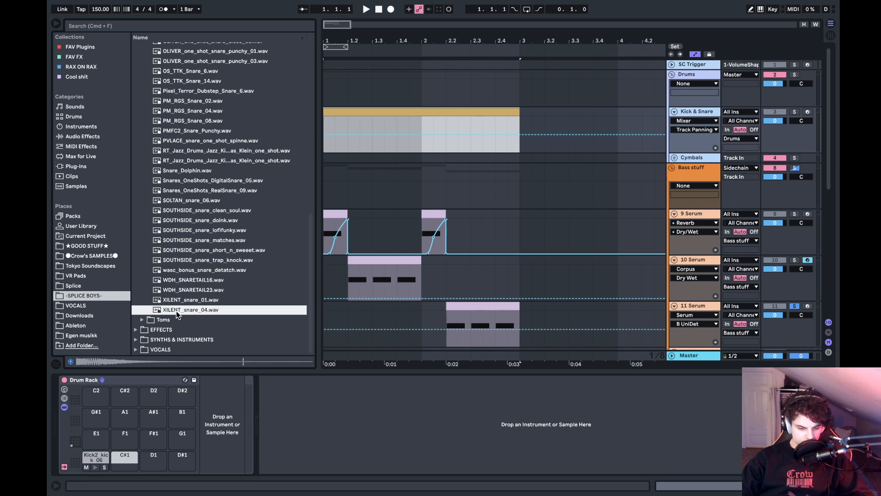
pyautogui.moveTo(177, 312); pyautogui.dragTo(128, 461)
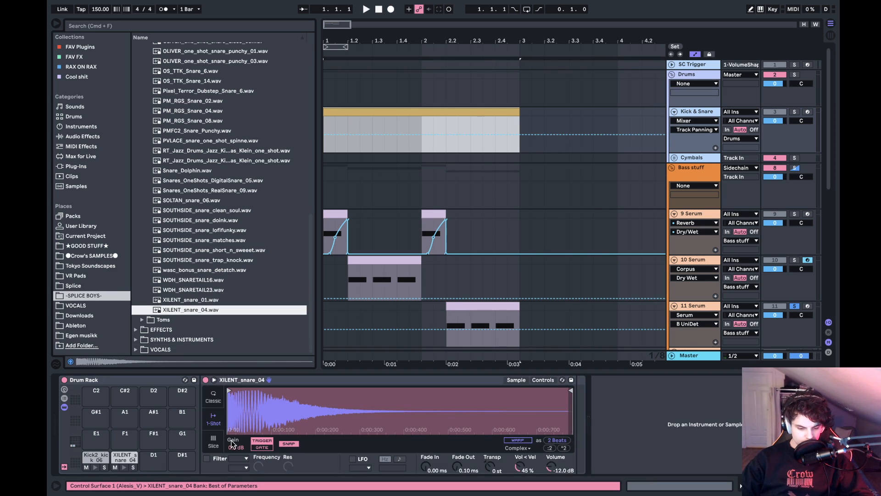
pyautogui.moveTo(232, 444); pyautogui.dragTo(237, 449)
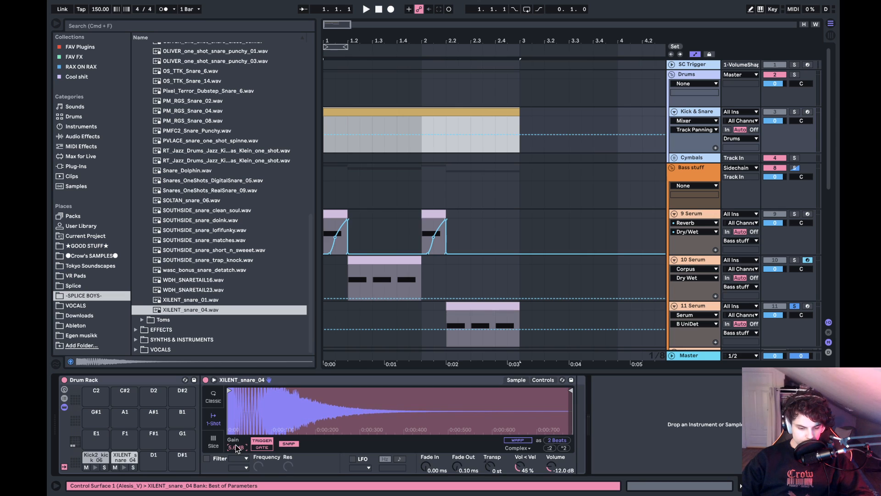
# - Add a short kick note on the first beat of the Kick & Snare clip and play it back
pyautogui.doubleClick(385, 120)
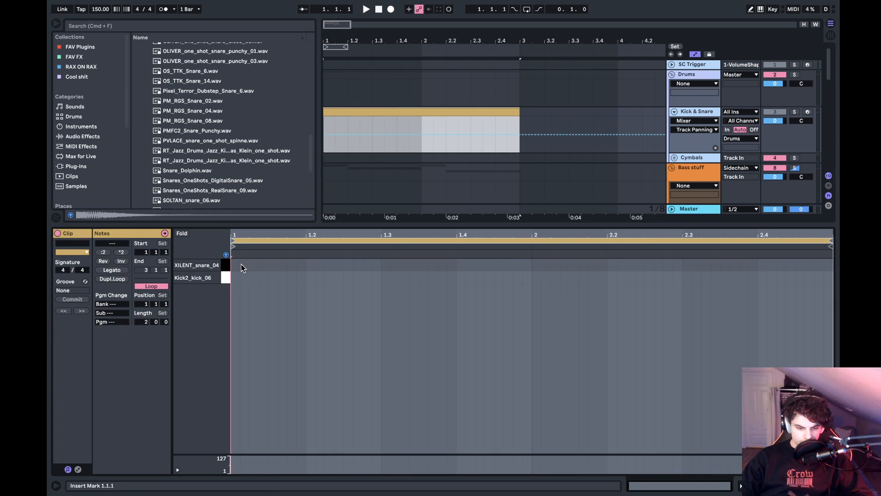
pyautogui.click(234, 278)
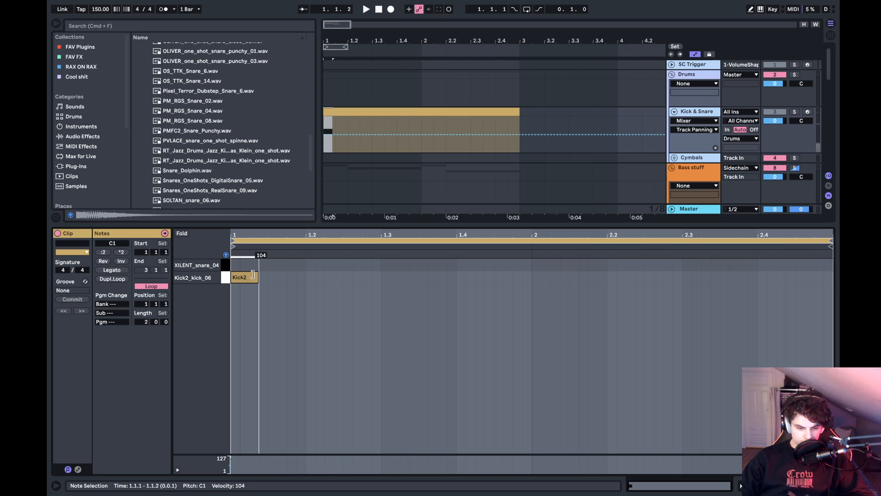
pyautogui.moveTo(253, 276); pyautogui.dragTo(249, 278)
pyautogui.press('space')
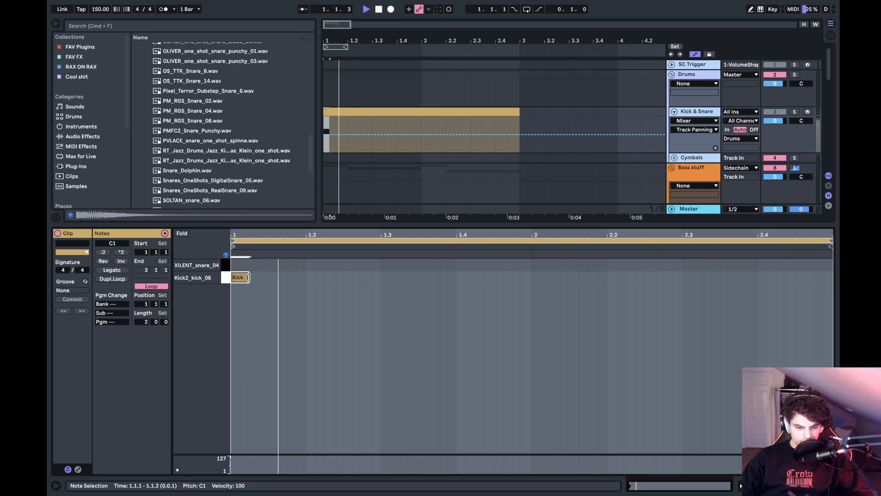
# - Duplicate the kick note every two beats so kicks fall on 1.3, 2 and 2.3
pyautogui.keyDown('shift'); pyautogui.click(381, 277); pyautogui.keyUp('shift')
pyautogui.press('super+d')
pyautogui.press('super+d')
pyautogui.press('super+d')
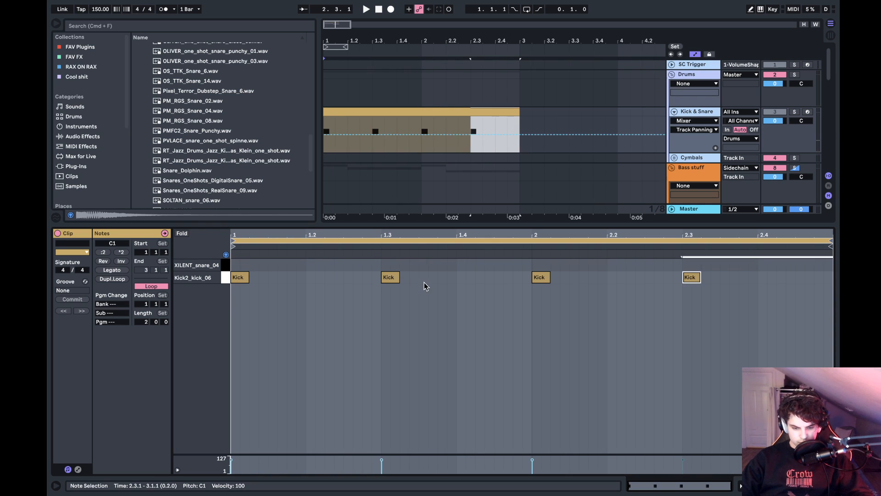
# - Copy the kick note at 1.3 up to the XILENT_snare_04 row and duplicate that snare hit to 2.3
pyautogui.click(396, 280)
pyautogui.moveTo(396, 280); pyautogui.dragTo(397, 268)
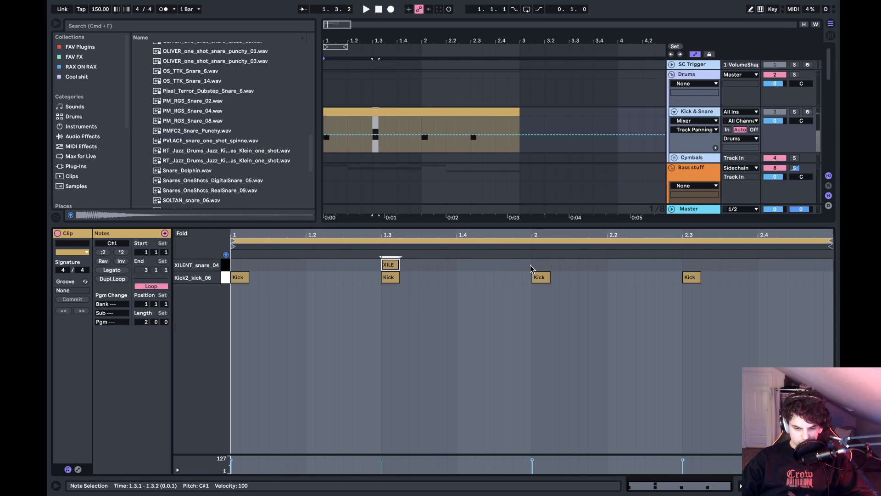
pyautogui.moveTo(531, 268); pyautogui.dragTo(236, 213)
pyautogui.press('super+d')
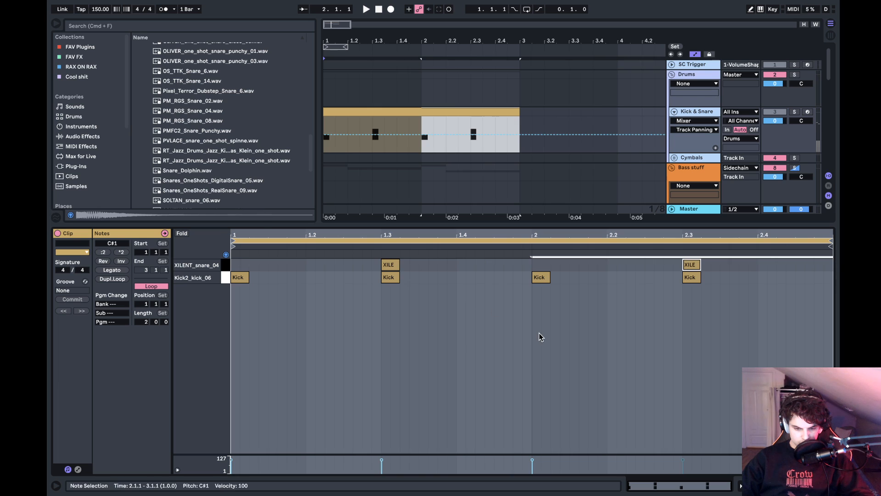
# - Return to the Drum Rack devices, solo the Kick & Snare track and play the pattern from 1.3
pyautogui.click(540, 334)
pyautogui.hotkey('shift', 'Tab')
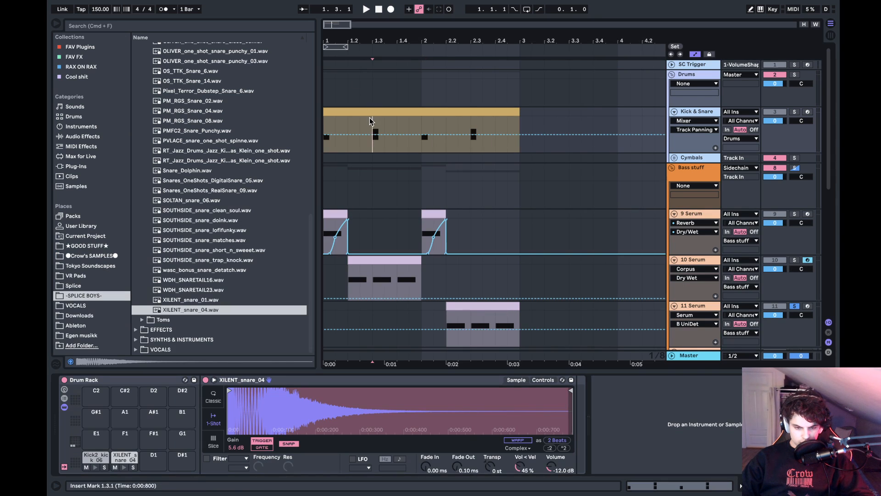
pyautogui.click(795, 112)
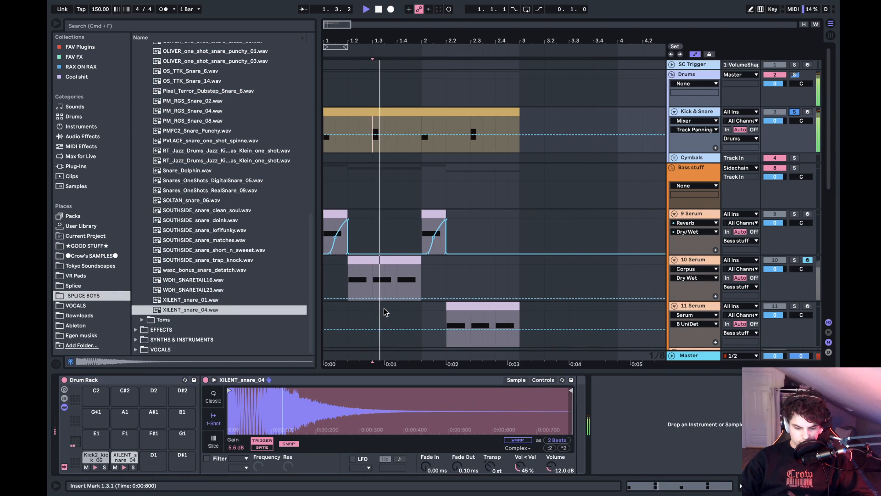
# - Add an EQ Eight to the XILENT_snare_04 chain and switch its fifth band to the steepest low-cut filter
pyautogui.click(83, 136)
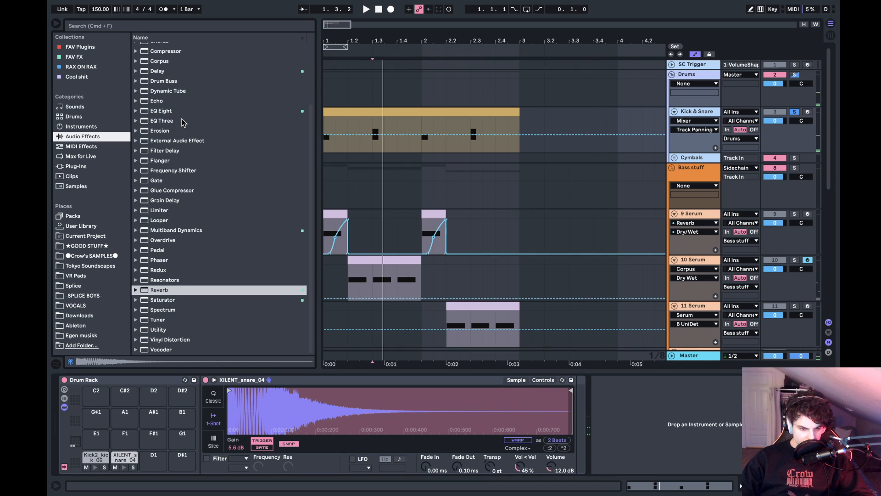
pyautogui.moveTo(161, 112); pyautogui.dragTo(557, 469)
pyautogui.moveTo(692, 417); pyautogui.dragTo(692, 417)
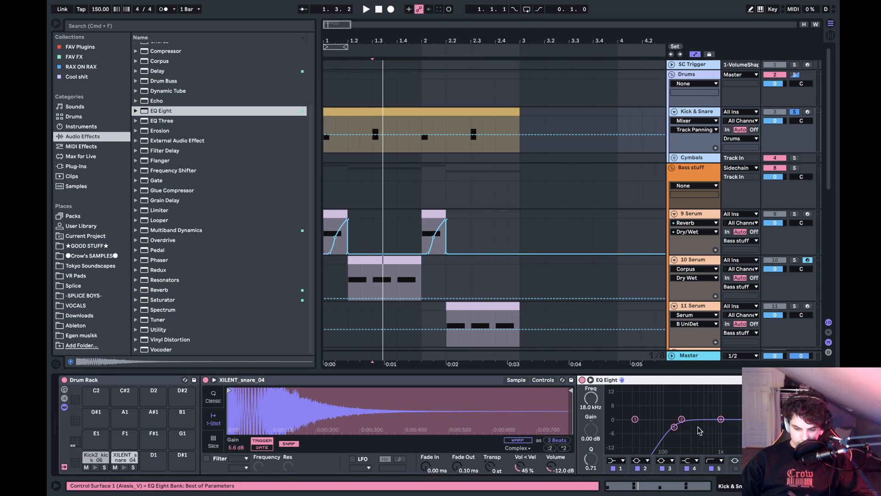
pyautogui.click(716, 460)
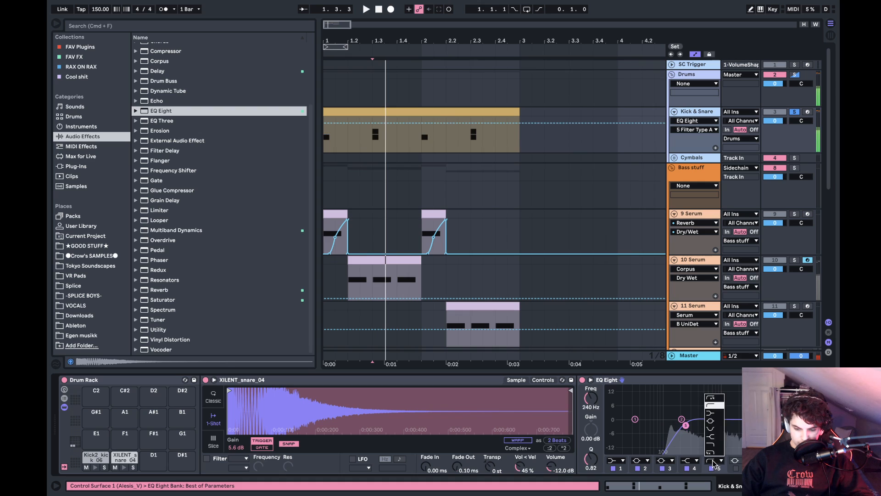
pyautogui.click(713, 400)
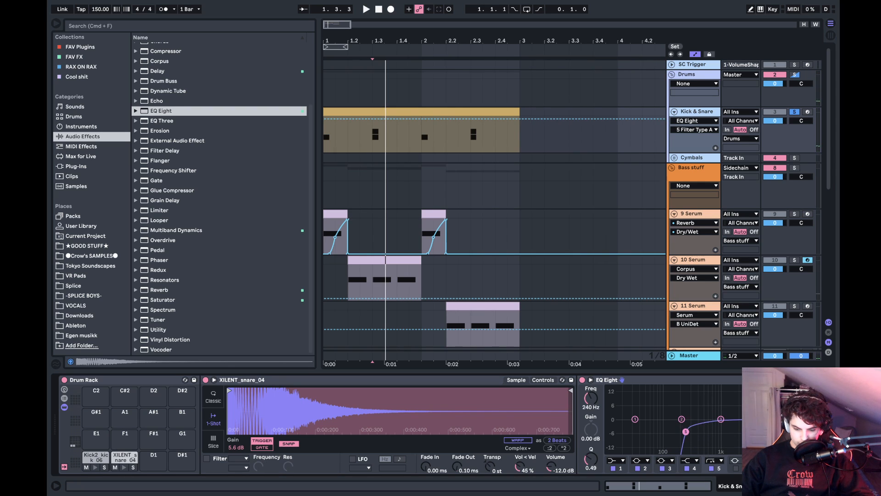
pyautogui.press('space')
# - Shape the snare's low mids with a cut of about 5.8 dB near 711 Hz, auditioning from 1.3
pyautogui.moveTo(686, 431); pyautogui.dragTo(747, 418)
pyautogui.press('space')
pyautogui.press('space')
pyautogui.press('space')
pyautogui.press('space')
pyautogui.press('space')
pyautogui.click(721, 419)
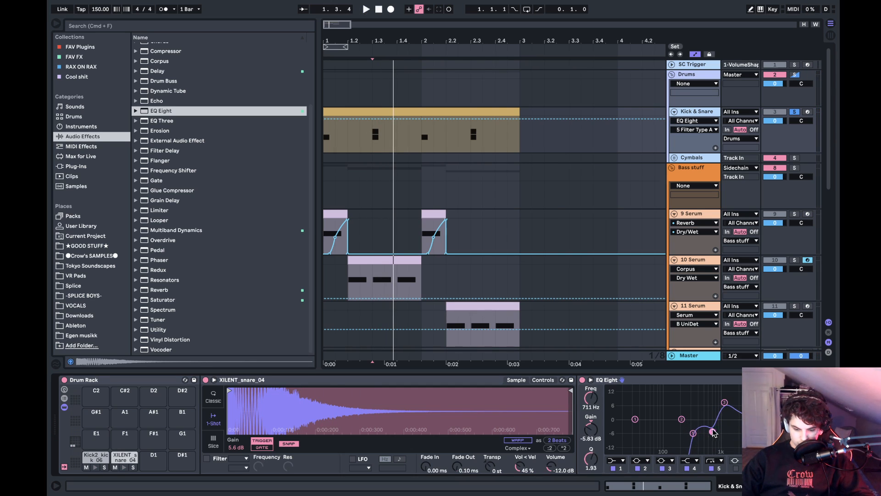
# - Boost the snare by about 8 dB around 1.09 kHz with a Q of 1.18 while auditioning it
pyautogui.moveTo(723, 402); pyautogui.dragTo(723, 402)
pyautogui.press('space')
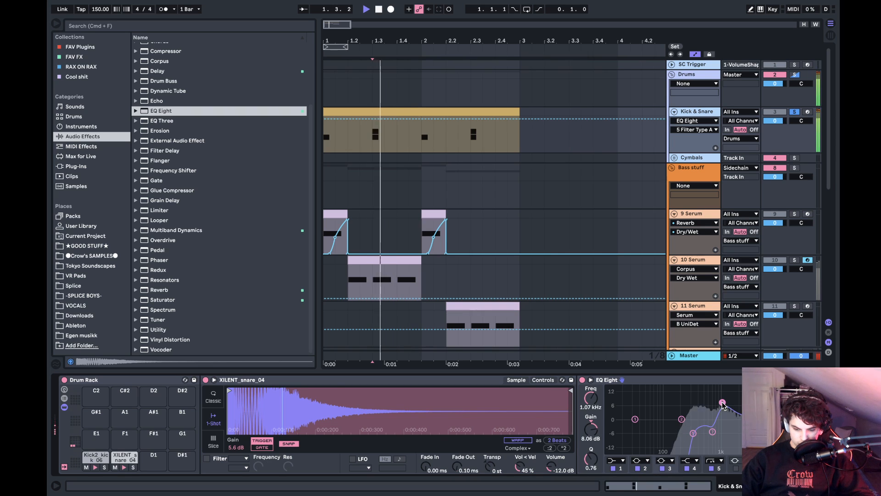
pyautogui.press('space')
pyautogui.press('space')
pyautogui.press('space')
pyautogui.press('space')
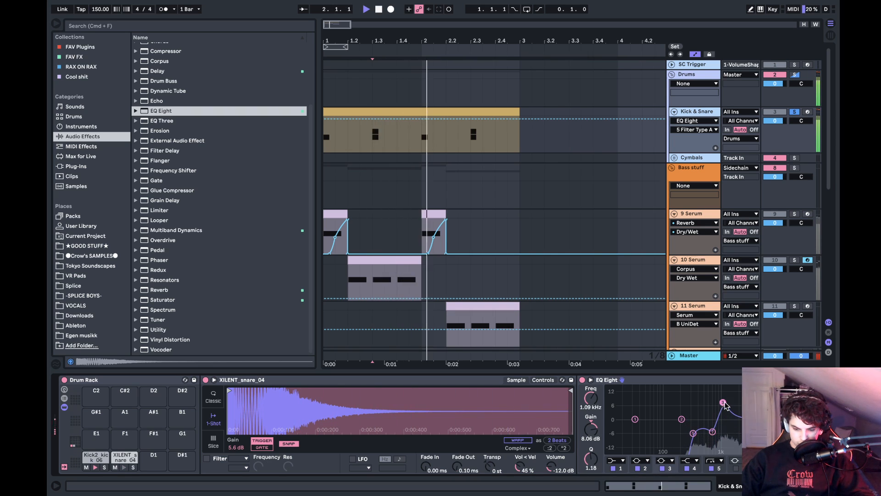
# - Cut the snare's highs by about 3.4 dB at 5.27 kHz with a Q of 1.45 and listen back
pyautogui.press('space')
pyautogui.press('space')
pyautogui.press('space')
pyautogui.press('space')
pyautogui.press('space')
pyautogui.press('space')
pyautogui.moveTo(766, 415); pyautogui.dragTo(767, 415)
pyautogui.press('space')
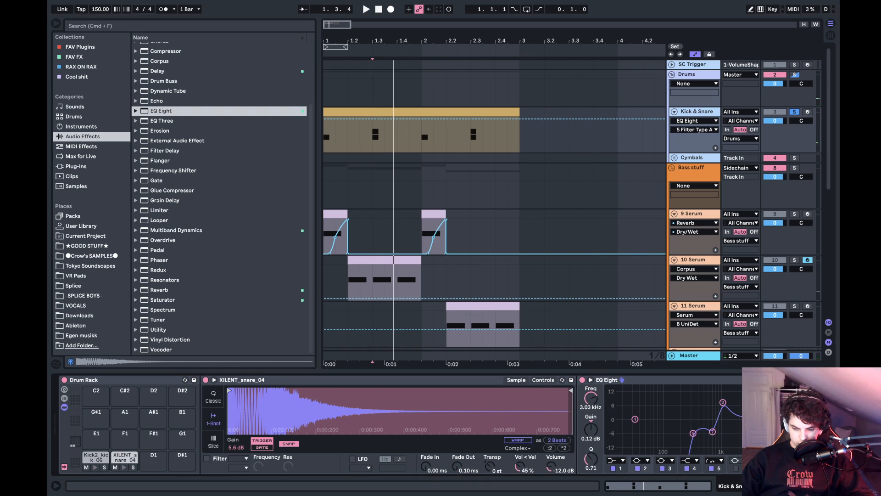
pyautogui.press('space')
pyautogui.press('space')
pyautogui.press('space')
pyautogui.press('space')
pyautogui.press('space')
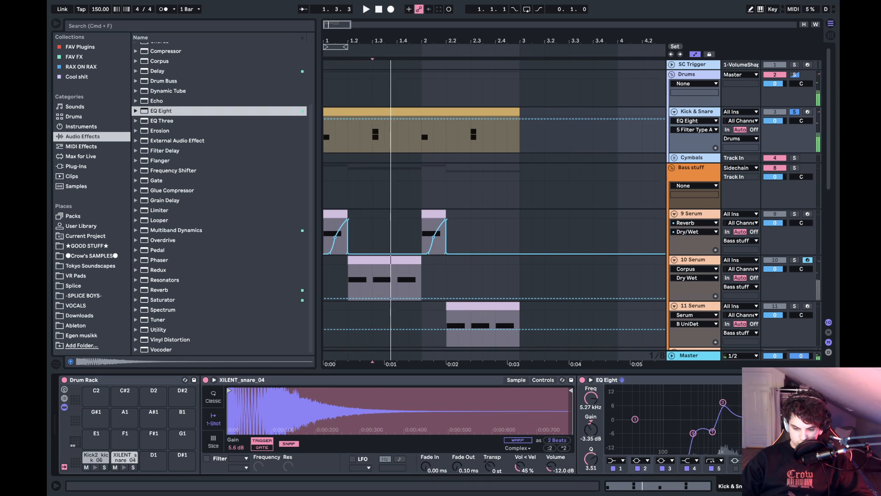
pyautogui.press('space')
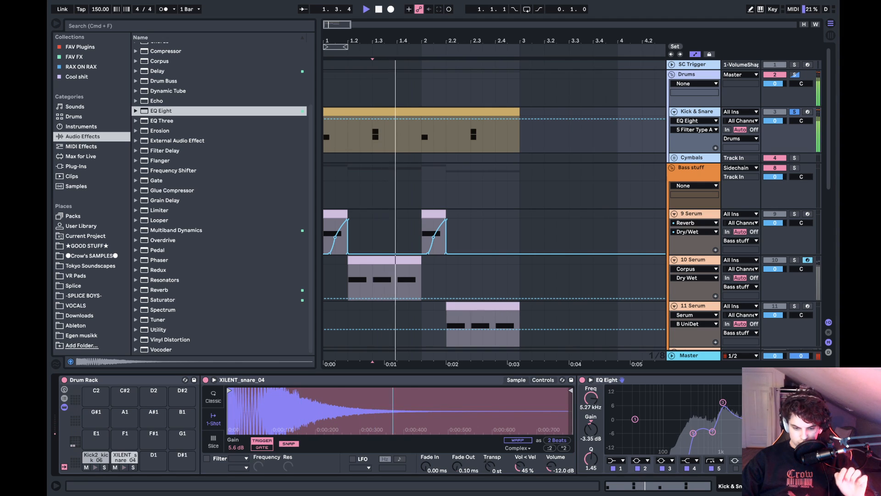
pyautogui.press('space')
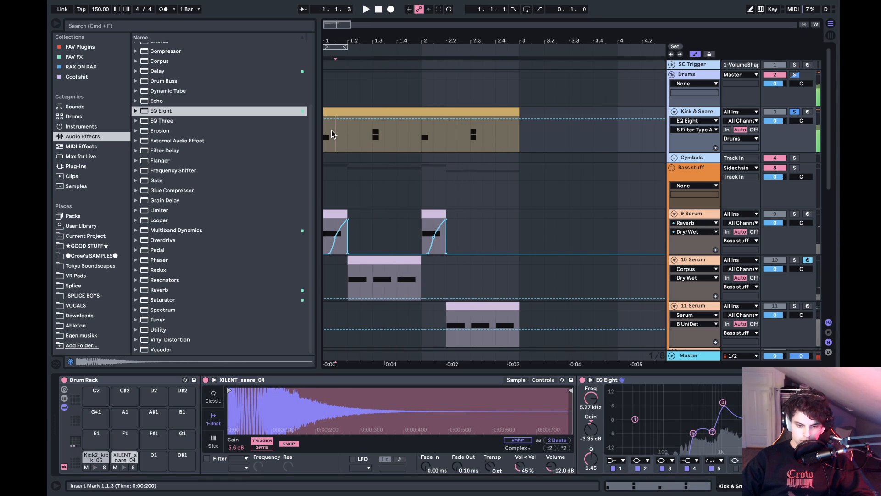
# - Playing from 1.1.3, readjust the snare's boost near 1 kHz and raise its low cut to about 505 Hz with a Q of 0.45
pyautogui.click(335, 133)
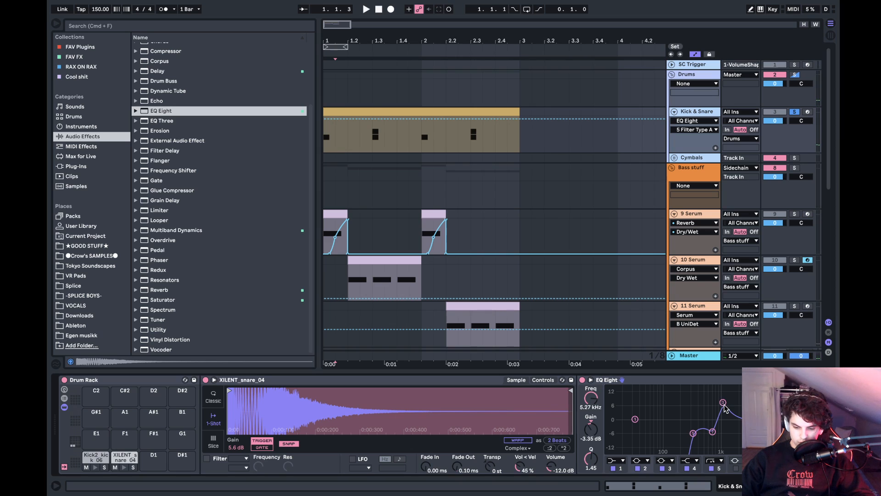
pyautogui.press('space')
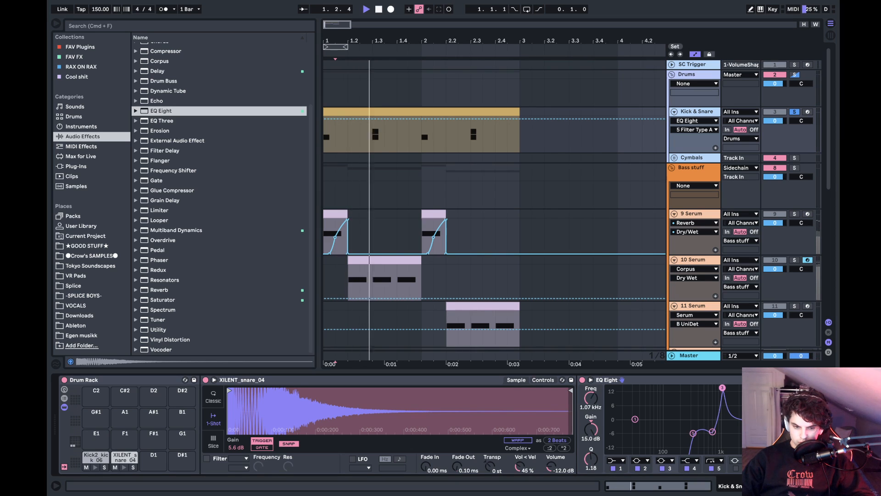
pyautogui.press('space')
pyautogui.moveTo(714, 388); pyautogui.dragTo(700, 410)
pyautogui.press('space')
pyautogui.press('space')
pyautogui.press('space')
pyautogui.press('space')
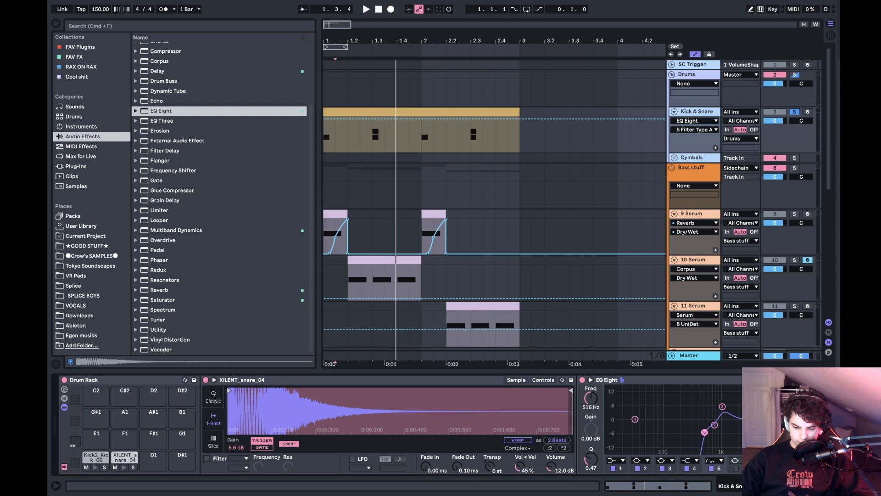
pyautogui.moveTo(700, 410); pyautogui.dragTo(701, 411)
pyautogui.press('space')
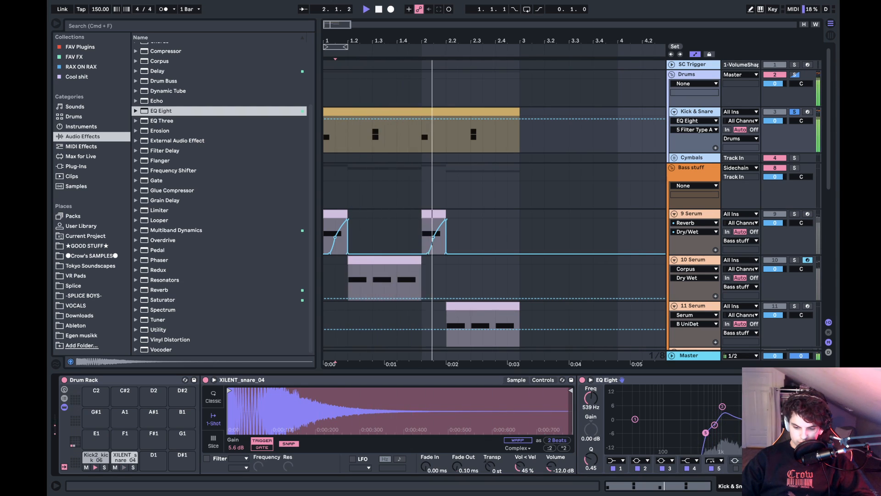
pyautogui.press('space')
# - Solo the Bass stuff group and play the two-bar bass pattern from 1.1.1
pyautogui.click(329, 139)
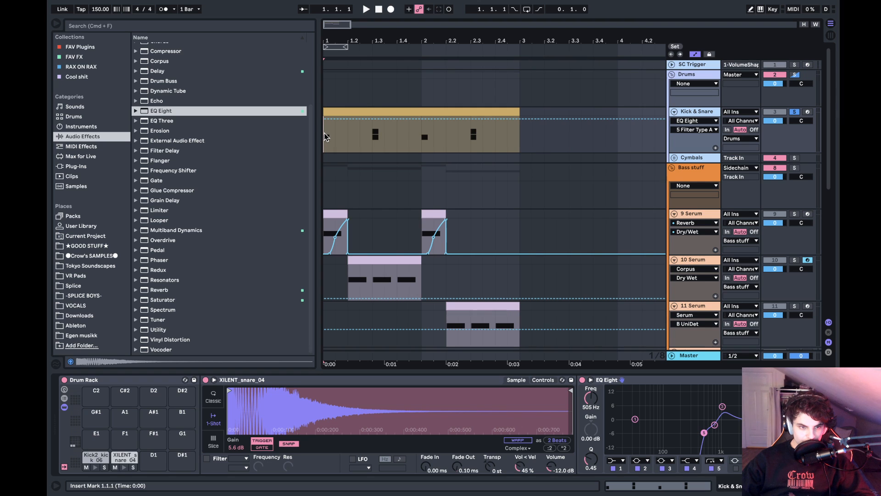
pyautogui.scroll(-10, 552, 250)
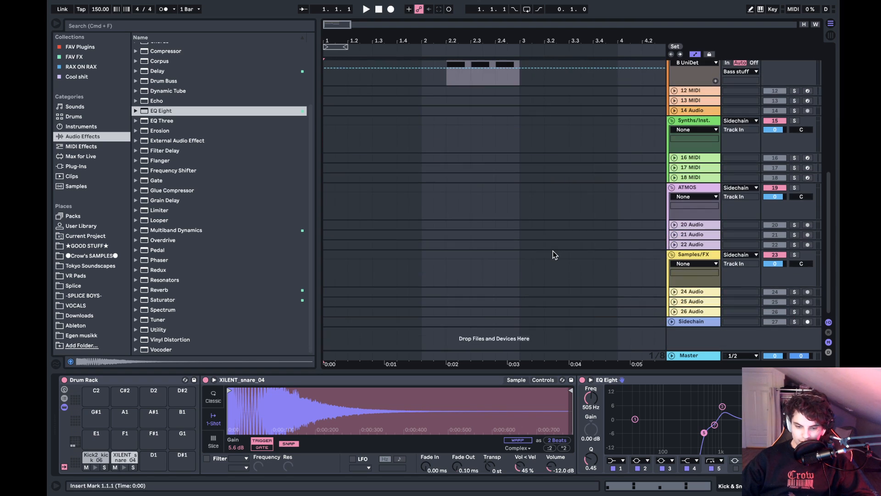
pyautogui.scroll(9, 553, 250)
pyautogui.scroll(-5, 553, 251)
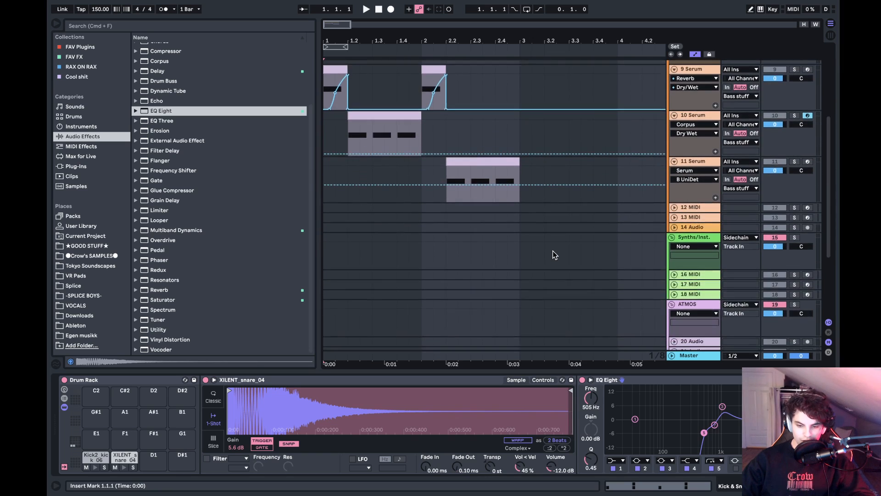
pyautogui.scroll(6, 553, 250)
pyautogui.scroll(-6, 553, 251)
pyautogui.scroll(3, 552, 251)
pyautogui.scroll(1, 552, 250)
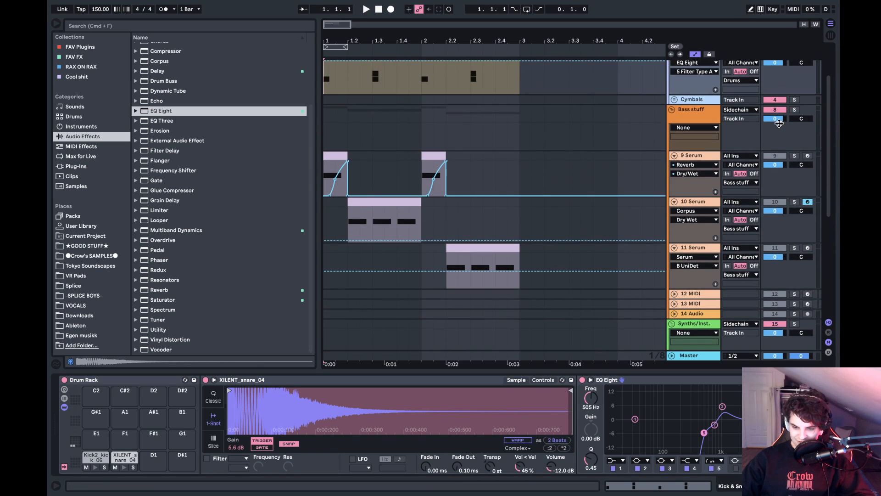
pyautogui.click(795, 110)
pyautogui.press('space')
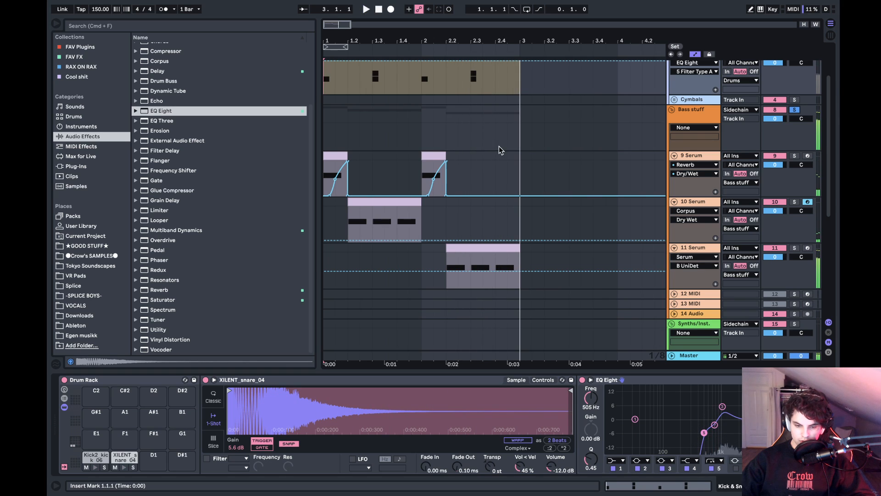
pyautogui.moveTo(517, 139); pyautogui.dragTo(325, 115)
pyautogui.click(329, 128)
pyautogui.press('space')
# - Balance the bass layers during playback by setting the track volumes of 9 Serum to 2.8, 10 Serum to 1.9 and 11 Serum to 2.7
pyautogui.click(330, 155)
pyautogui.press('space')
pyautogui.press('space')
pyautogui.press('space')
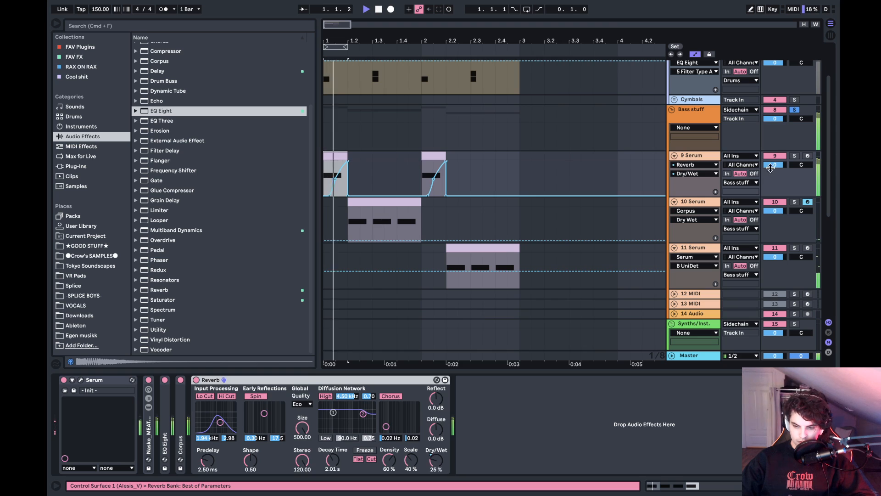
pyautogui.press('space')
pyautogui.moveTo(786, 169); pyautogui.dragTo(785, 167)
pyautogui.press('space')
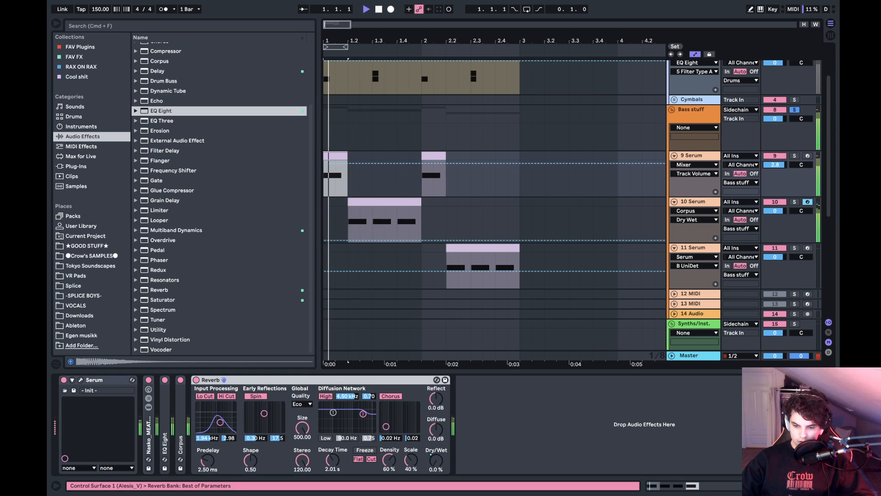
pyautogui.moveTo(783, 212); pyautogui.dragTo(783, 205)
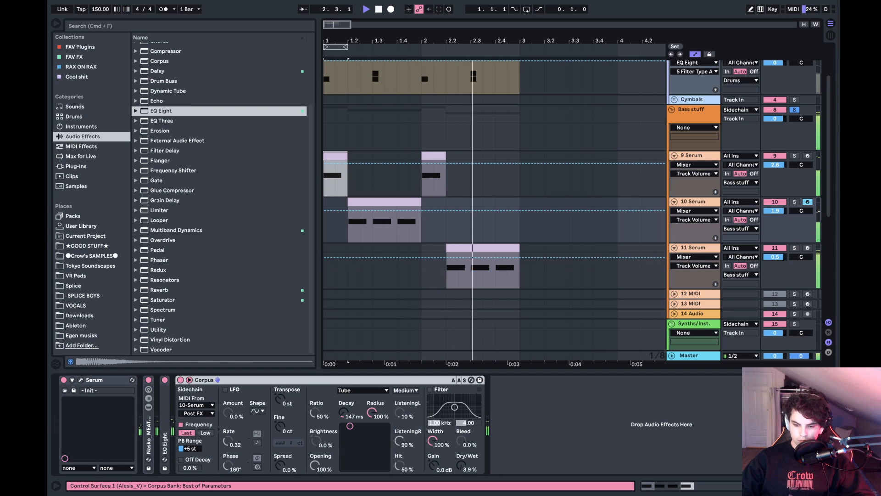
pyautogui.moveTo(775, 257); pyautogui.dragTo(782, 263)
# - Add a Reverb to the Bass stuff group and set its Size to 500 and Stereo to 120
pyautogui.click(700, 125)
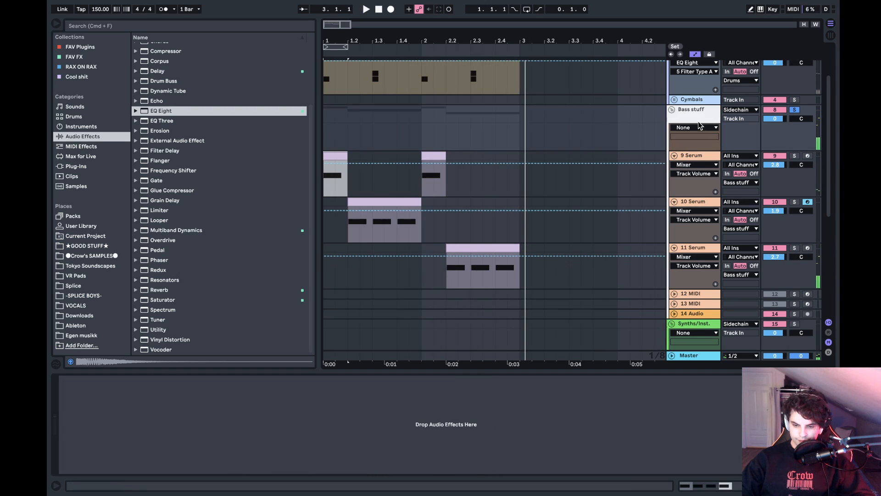
pyautogui.press('space')
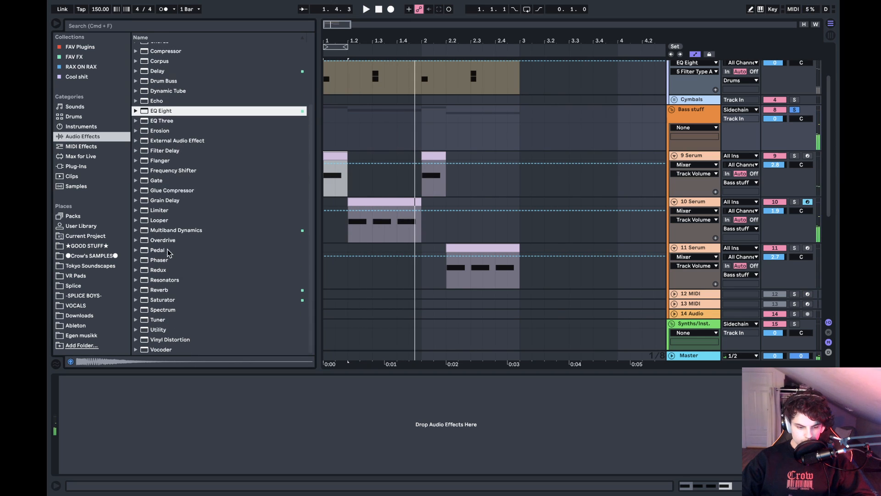
pyautogui.moveTo(165, 287); pyautogui.dragTo(205, 394)
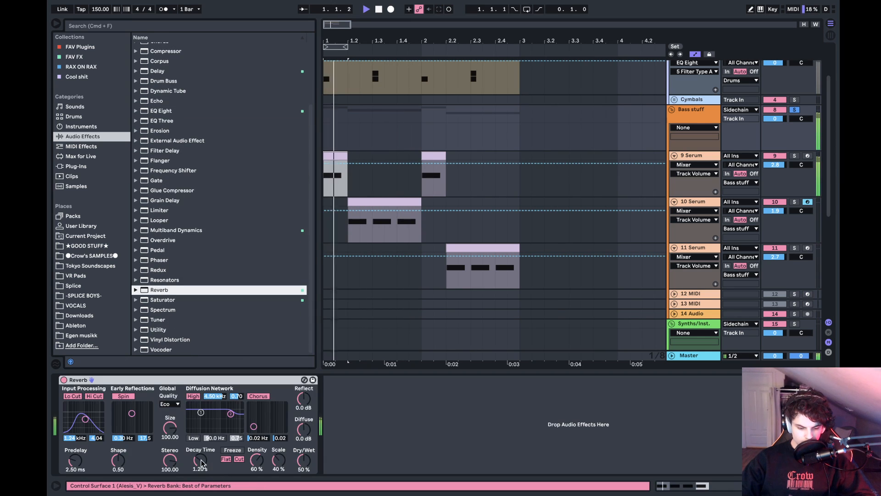
pyautogui.moveTo(170, 428); pyautogui.dragTo(170, 390)
pyautogui.moveTo(170, 460); pyautogui.dragTo(170, 427)
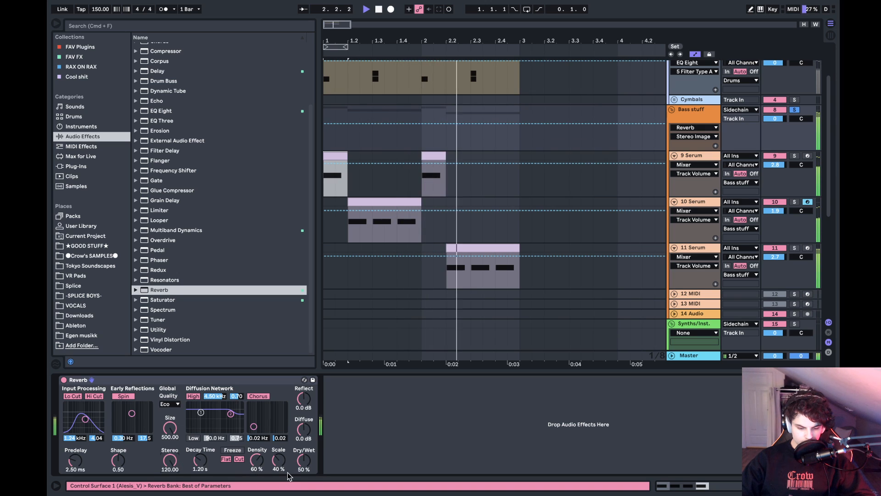
# - Set the bass group's Reverb to a 620 ms Decay Time and 1% Dry/Wet, and fold the device
pyautogui.moveTo(304, 467); pyautogui.dragTo(303, 447)
pyautogui.moveTo(200, 463); pyautogui.dragTo(200, 479)
pyautogui.moveTo(304, 460); pyautogui.dragTo(304, 492)
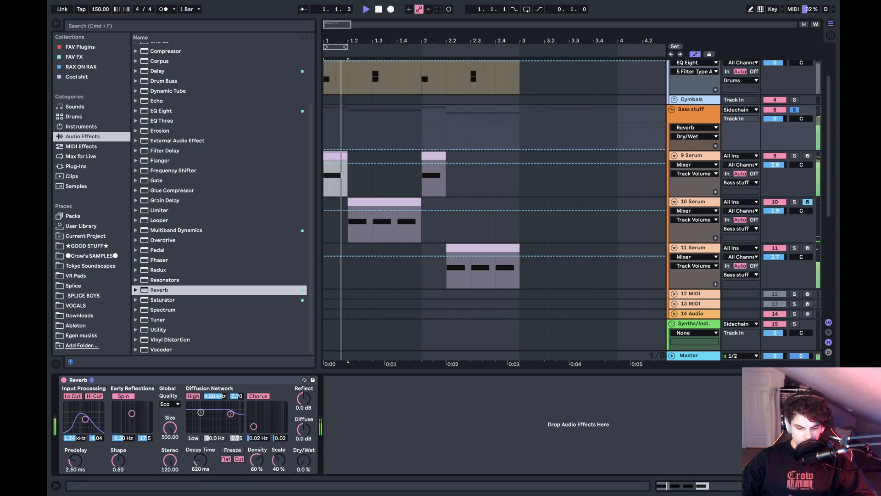
pyautogui.moveTo(304, 460); pyautogui.dragTo(304, 456)
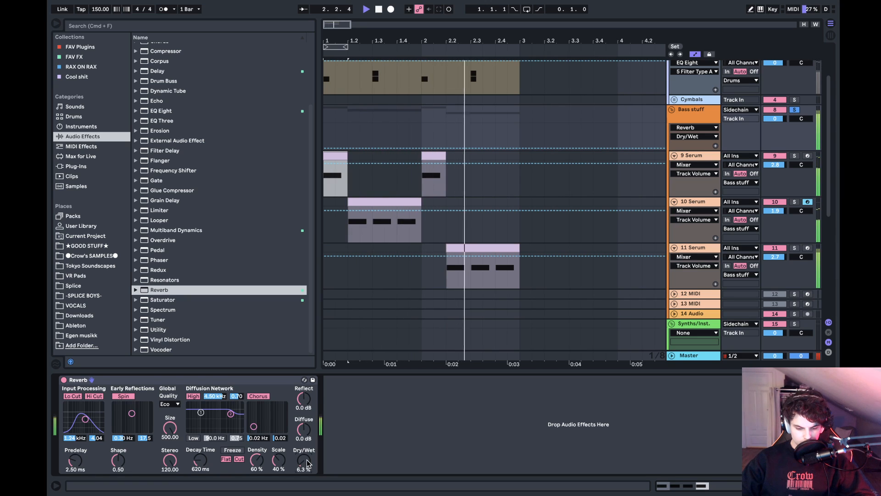
pyautogui.press('space')
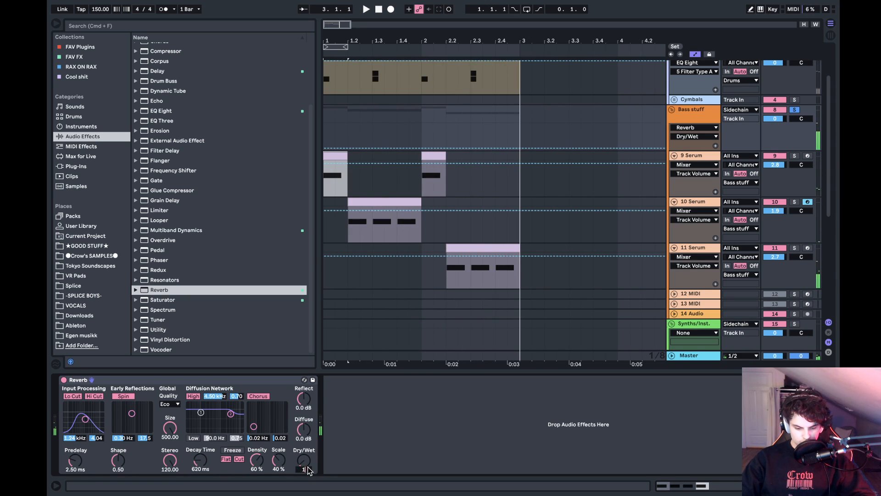
pyautogui.press('space')
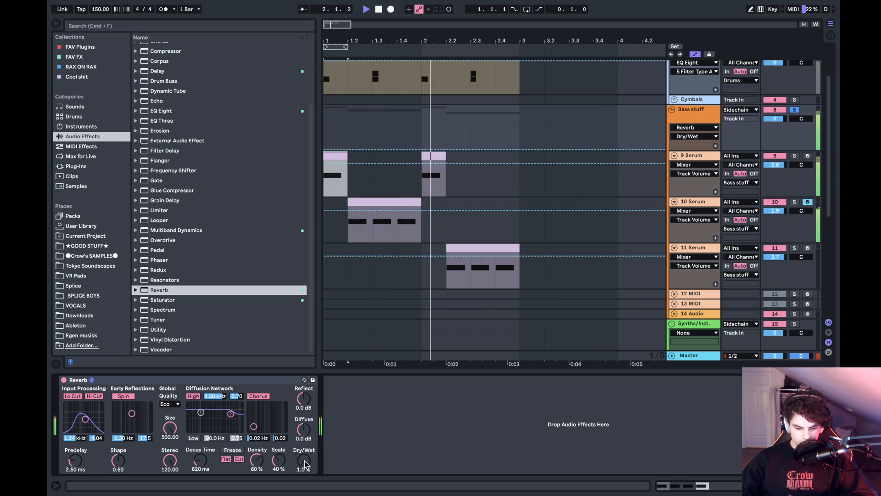
pyautogui.doubleClick(222, 381)
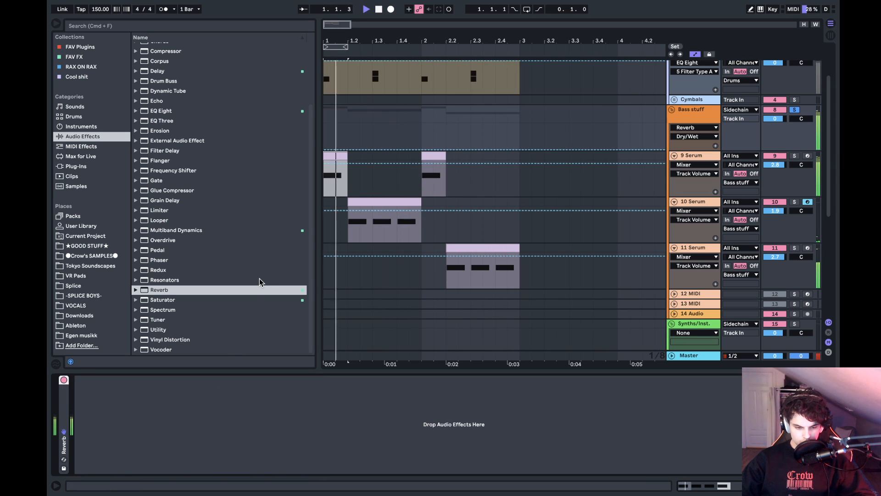
pyautogui.press('space')
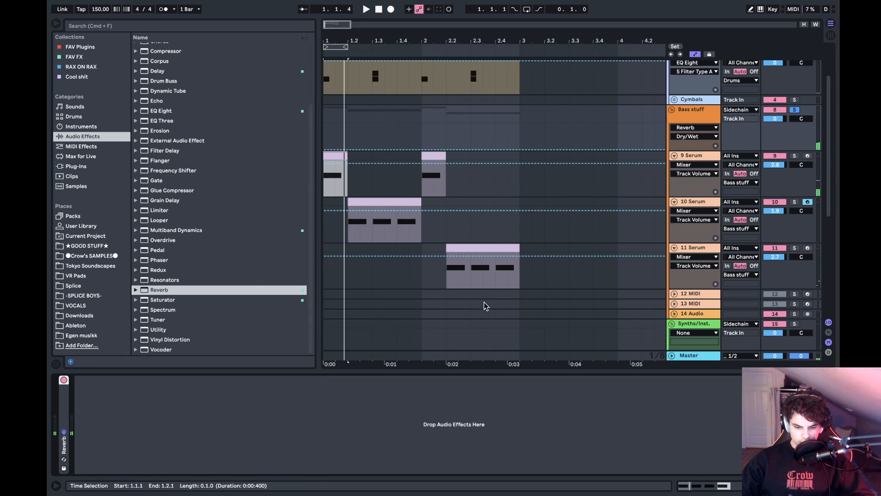
# - Unfold the SC Trigger track above the Drums group
pyautogui.scroll(3, 661, 165)
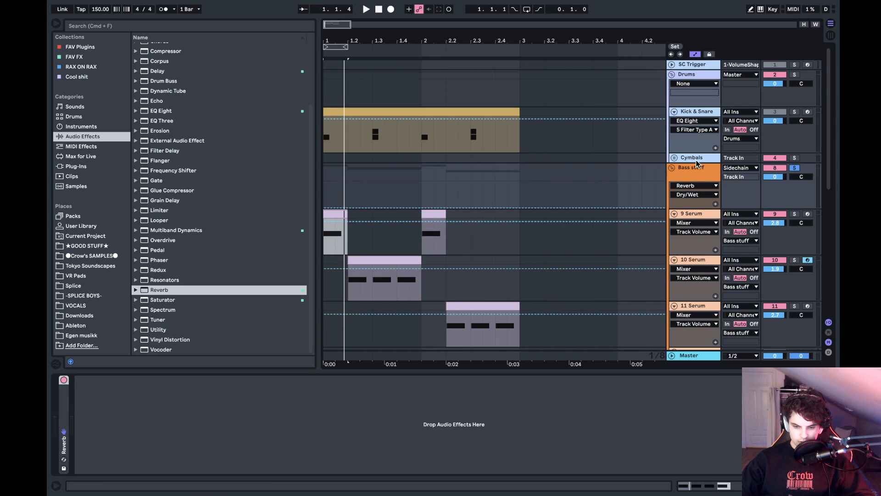
pyautogui.click(672, 63)
pyautogui.click(671, 64)
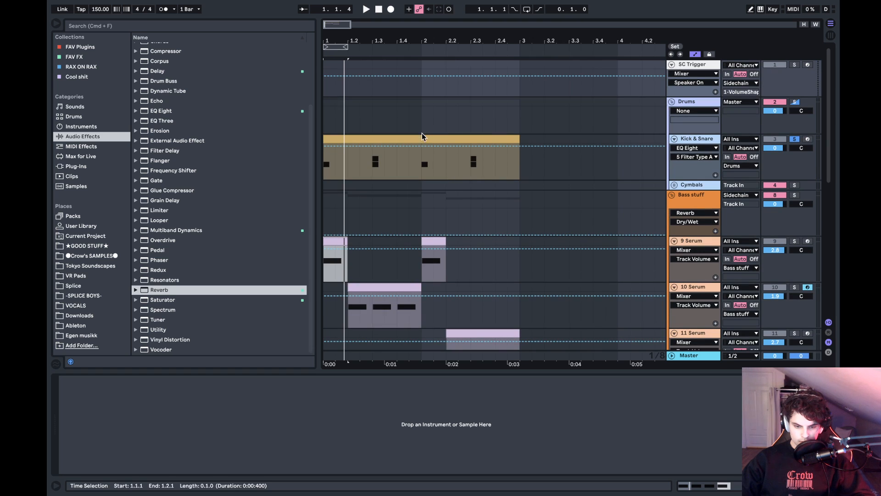
# - Copy the Kick & Snare clip to the start of the SC Trigger track and delete the copy's C#1 notes
pyautogui.moveTo(422, 137); pyautogui.dragTo(419, 74)
pyautogui.doubleClick(419, 75)
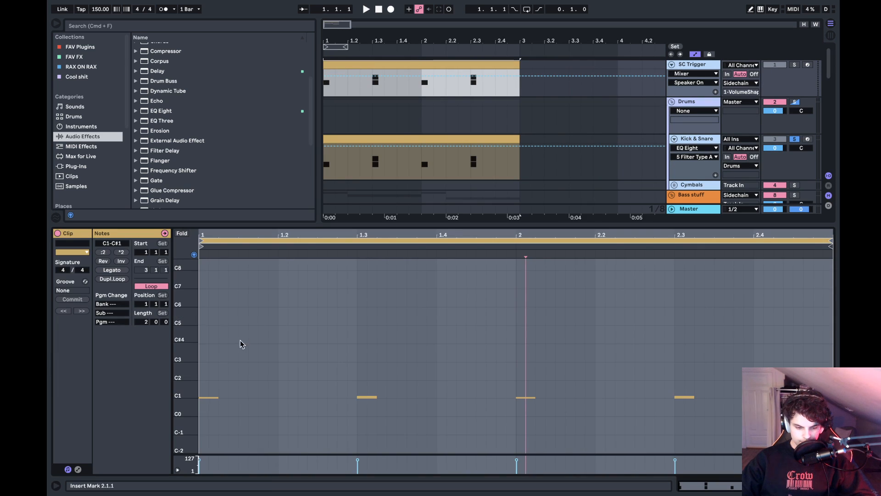
pyautogui.moveTo(183, 383); pyautogui.dragTo(218, 397)
pyautogui.scroll(-5, 222, 398)
pyautogui.scroll(2, 225, 400)
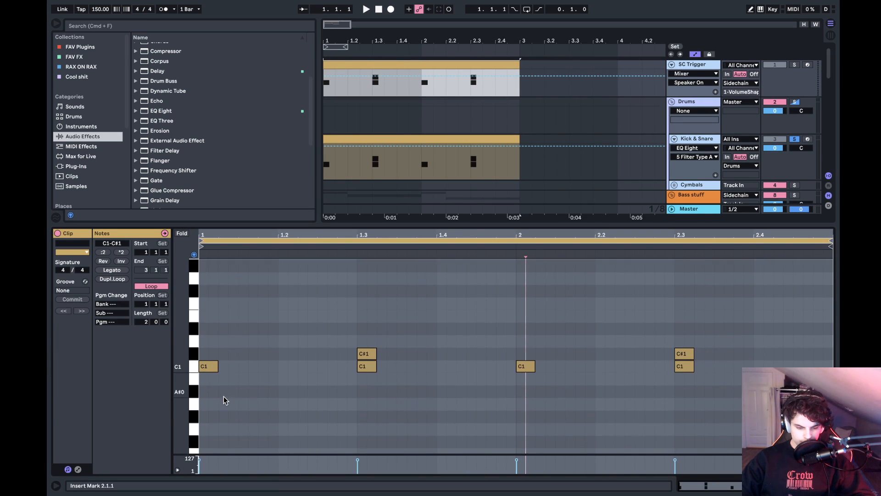
pyautogui.click(194, 354)
pyautogui.press('Delete')
pyautogui.hotkey('shift', 'Tab')
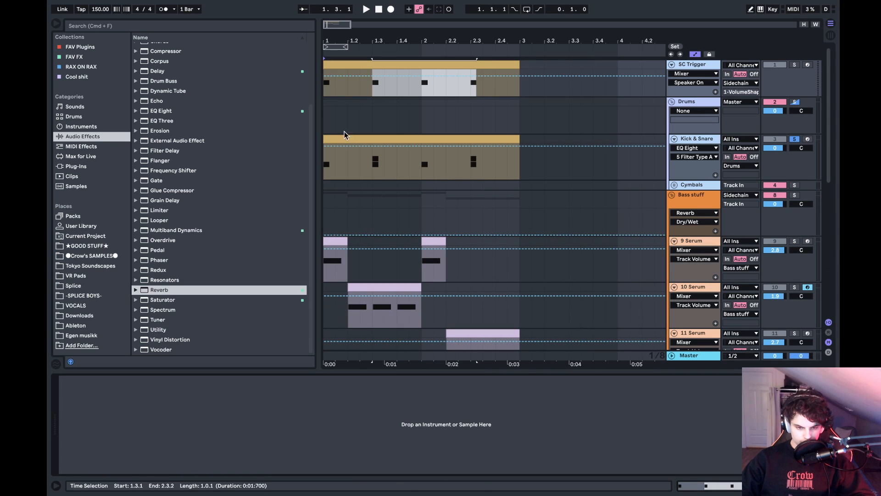
pyautogui.click(342, 68)
# - Unfold the Cymbals group and its Cymbals MIDI track, and show that track's Drum Rack
pyautogui.click(674, 184)
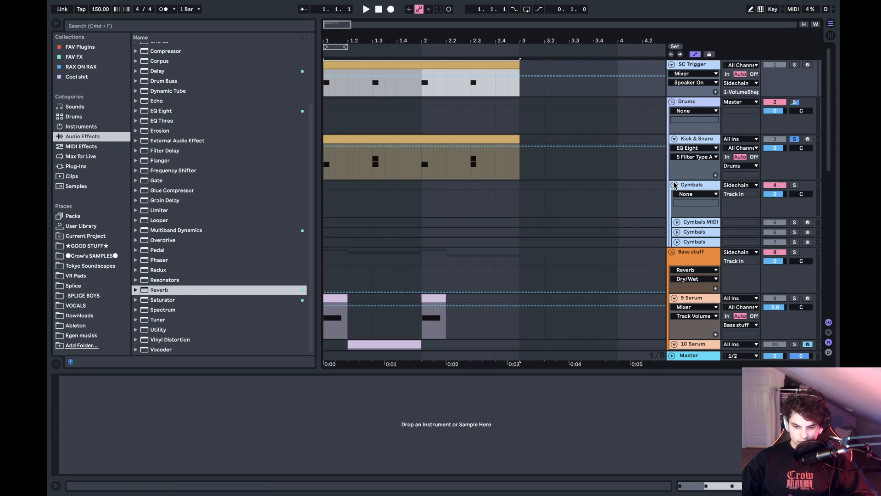
pyautogui.click(678, 223)
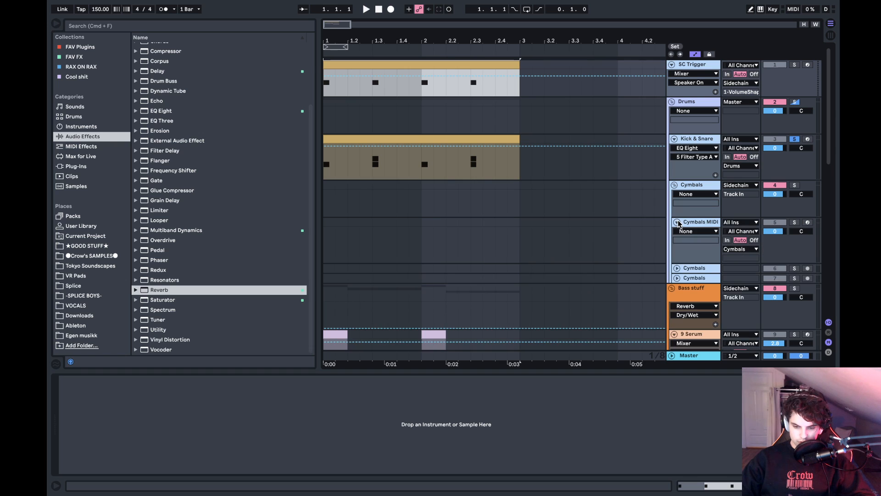
pyautogui.click(697, 222)
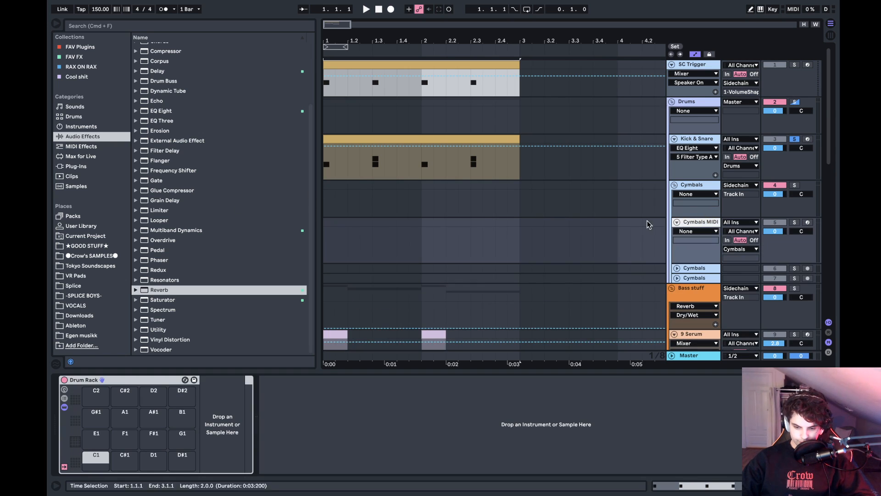
# - Audition the crash and hi-hat samples in the DRUMS > Cymbals folder of -SPLICE BOYS-
pyautogui.click(87, 288)
pyautogui.click(87, 296)
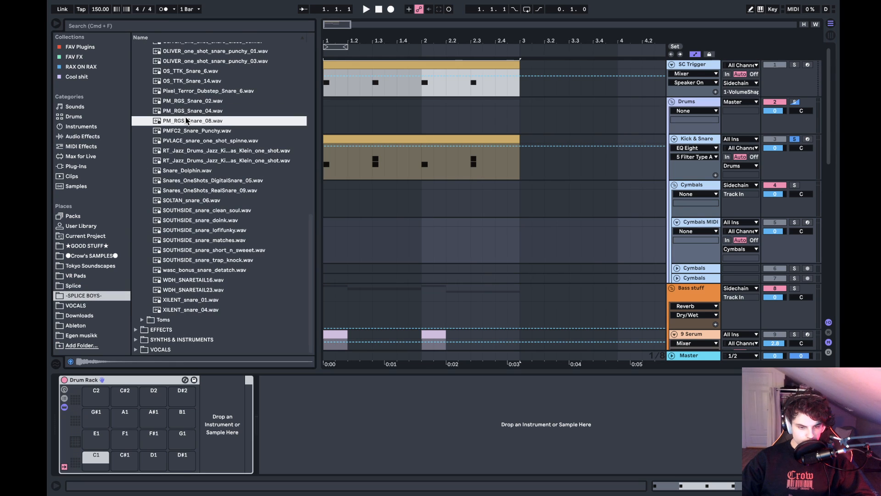
pyautogui.press('Down')
pyautogui.press('Right')
pyautogui.press('Down')
pyautogui.press('Down')
pyautogui.press('Down')
pyautogui.press('Down')
pyautogui.press('Down')
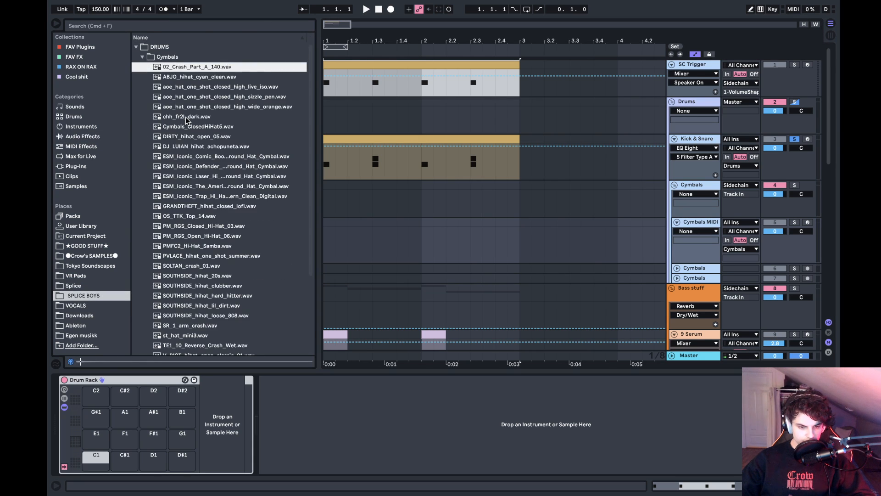
pyautogui.press('Up')
pyautogui.press('Up')
pyautogui.press('Up')
pyautogui.press('Down')
pyautogui.press('Down')
pyautogui.press('Down')
pyautogui.press('Down')
pyautogui.press('Down')
pyautogui.press('Down')
pyautogui.press('Down')
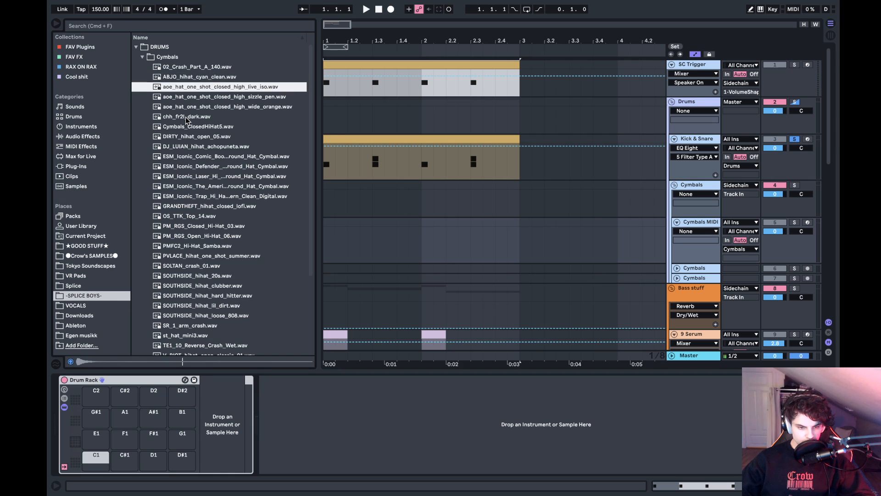
pyautogui.press('Down')
pyautogui.press('Down')
pyautogui.press('Down')
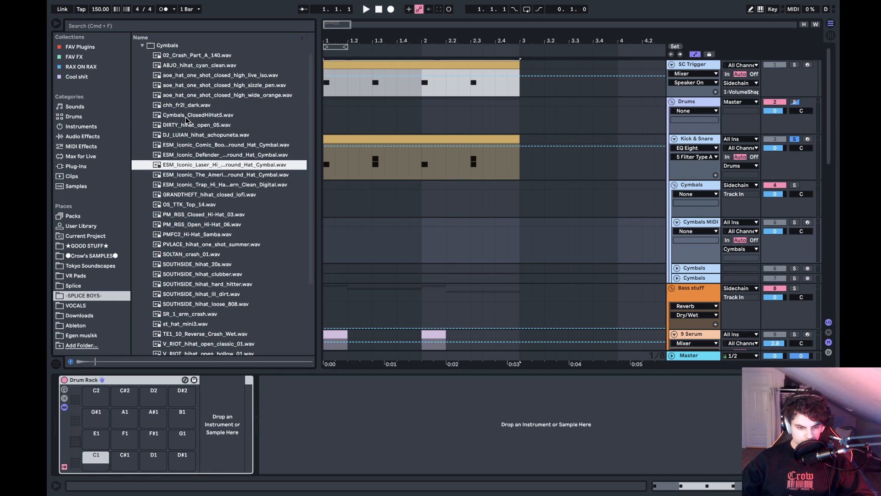
pyautogui.press('Up')
pyautogui.press('Up')
pyautogui.press('Up')
pyautogui.press('Down')
pyautogui.press('Up')
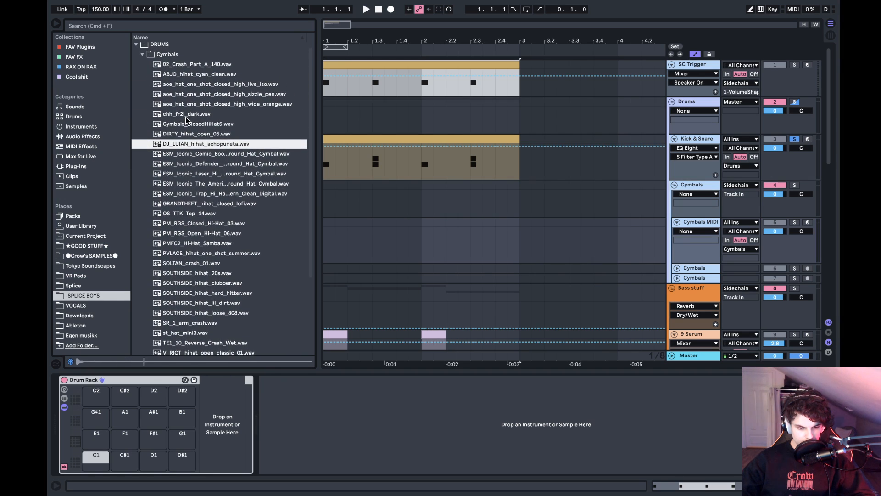
# - Load DJ_LUIAN_hihat_achopuneta.wav onto the C1 pad, shorten the sample to its initial hit and toggle Snap
pyautogui.scroll(-2, 196, 156)
pyautogui.moveTo(209, 115); pyautogui.dragTo(97, 458)
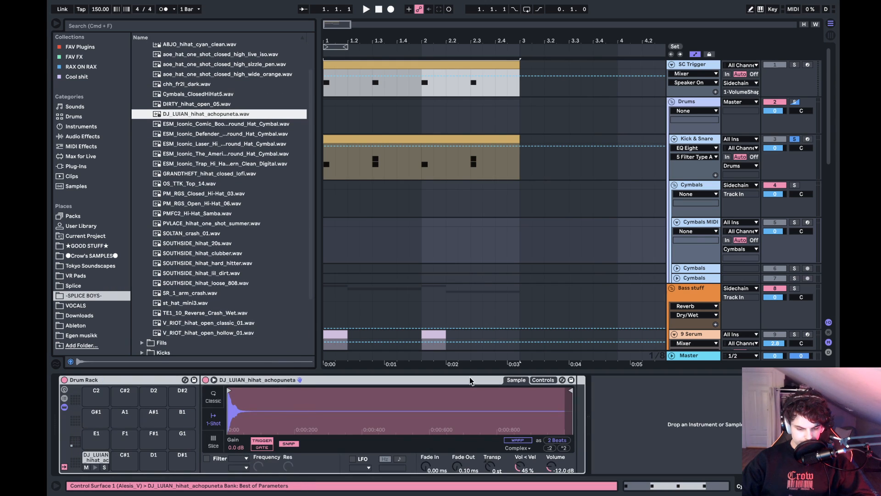
pyautogui.moveTo(569, 389); pyautogui.dragTo(250, 390)
pyautogui.click(296, 443)
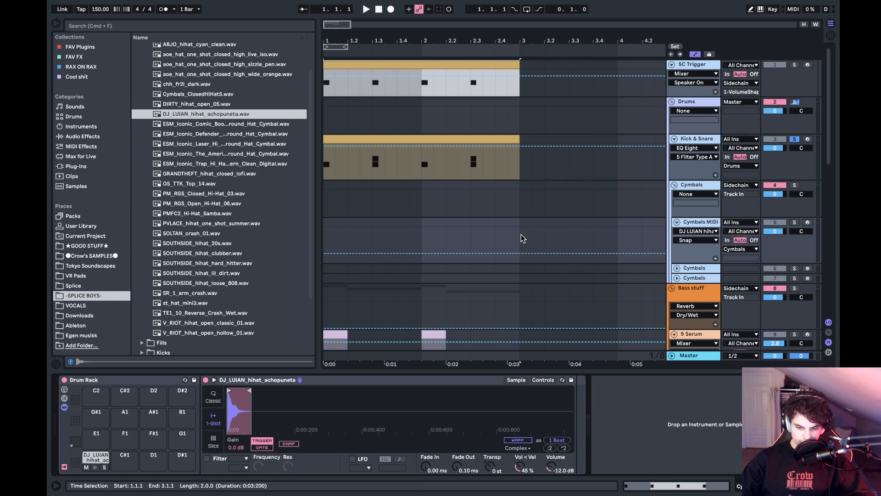
# - Create a two-bar MIDI clip on Cymbals MIDI and place a hi-hat note on each of the first bar's four beats
pyautogui.moveTo(522, 238); pyautogui.dragTo(324, 238)
pyautogui.press('super+shift+m')
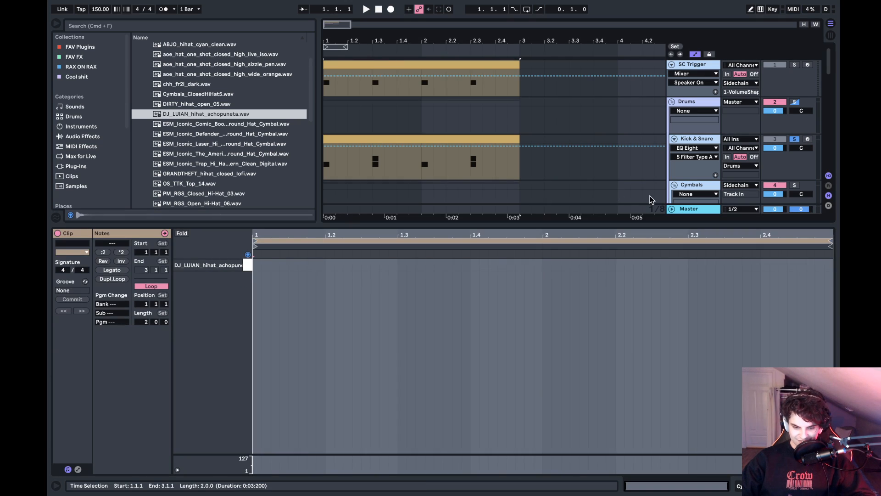
pyautogui.scroll(-3, 671, 150)
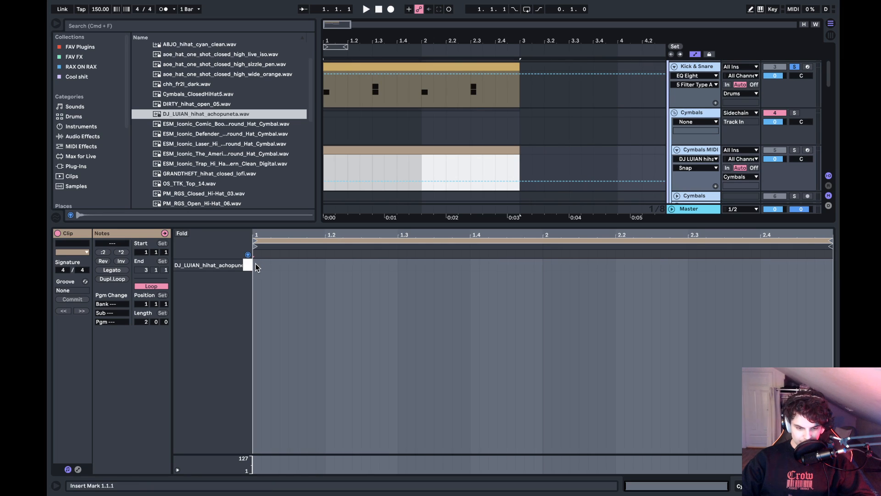
pyautogui.doubleClick(256, 266)
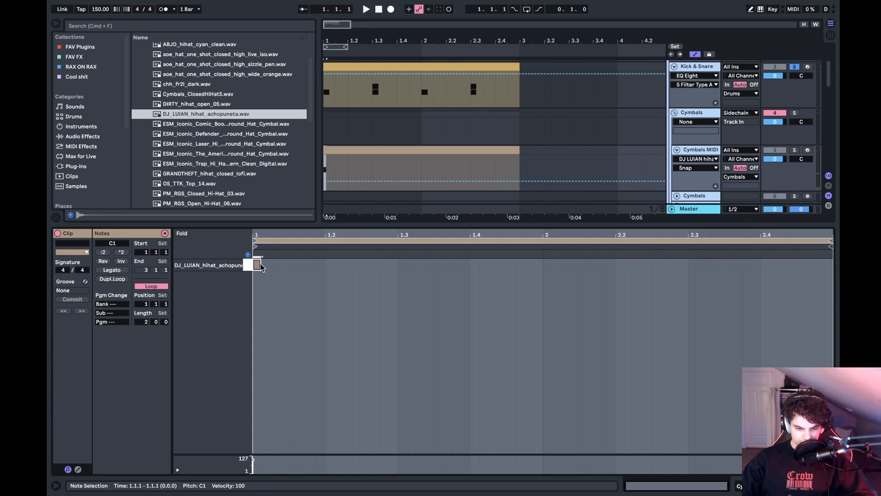
pyautogui.doubleClick(329, 266)
pyautogui.doubleClick(402, 265)
pyautogui.doubleClick(475, 265)
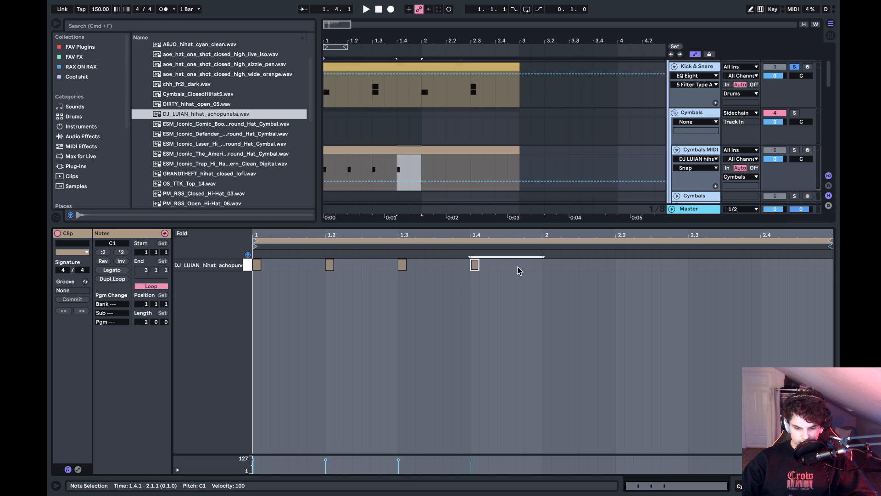
# - Duplicate the four hi-hat notes into the clip's second bar and return to the track's devices
pyautogui.click(543, 270)
pyautogui.press('super+a')
pyautogui.keyDown('shift'); pyautogui.click(543, 268); pyautogui.keyUp('shift')
pyautogui.press('super+d')
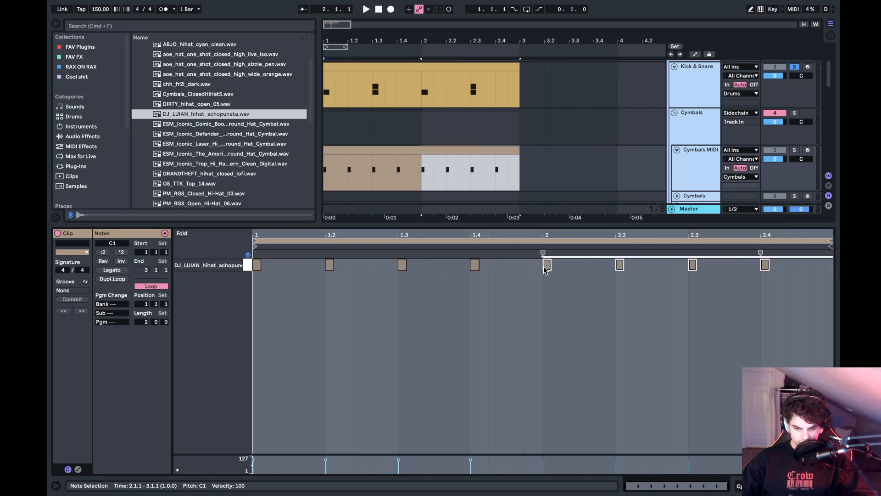
pyautogui.hotkey('shift', 'Tab')
pyautogui.click(343, 147)
# - Play the loop and solo the Cymbals MIDI and SC Trigger tracks alongside Kick & Snare
pyautogui.scroll(3, 343, 147)
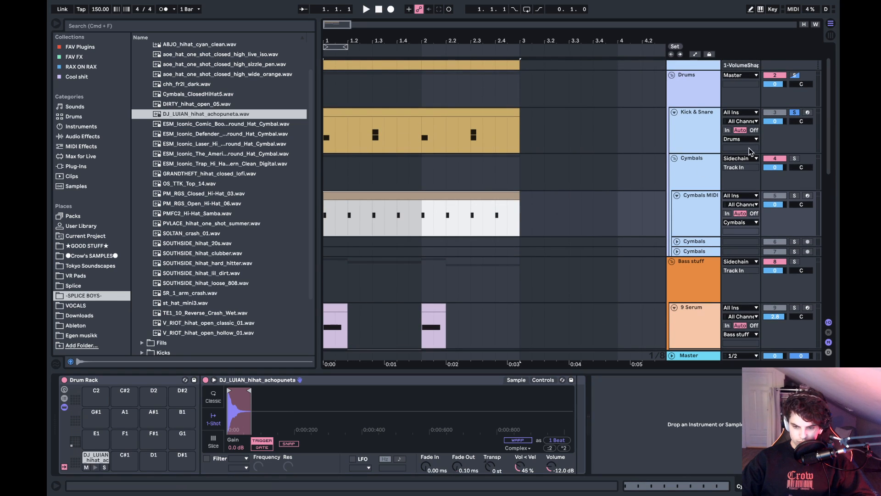
pyautogui.click(796, 201)
pyautogui.press('space')
pyautogui.keyDown('super'); pyautogui.click(795, 197); pyautogui.keyUp('super')
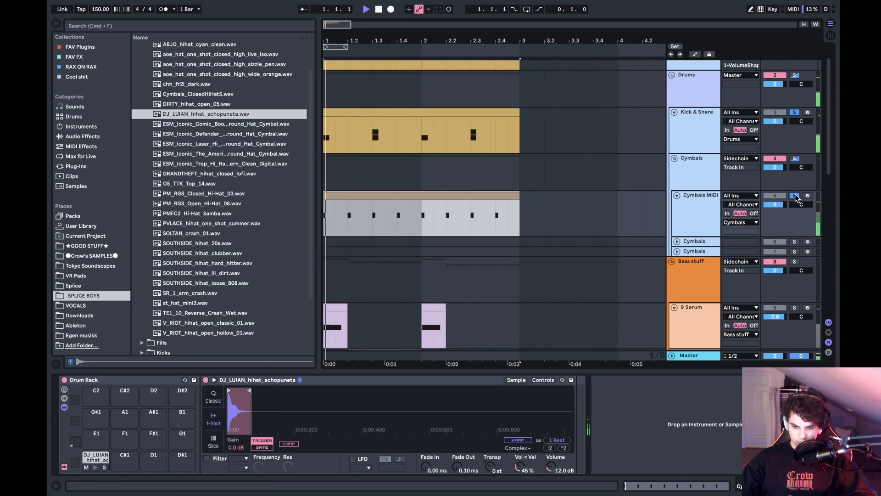
pyautogui.scroll(2, 796, 199)
pyautogui.keyDown('super'); pyautogui.click(798, 66); pyautogui.keyUp('super')
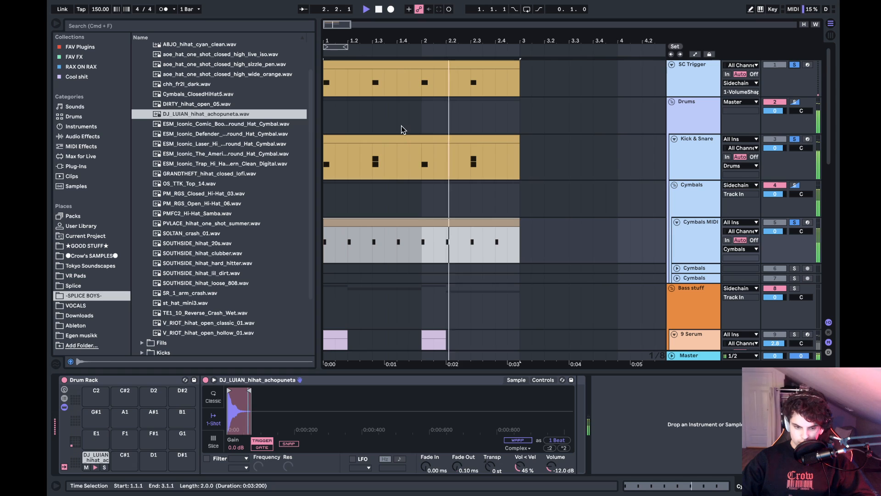
# - Place 150_soltan cymbals.wav from the Cymbal Loops folder of Crow's SAMPLES at bar 1 on the upper Cymbals audio track
pyautogui.click(239, 174)
pyautogui.press('Left')
pyautogui.press('Left')
pyautogui.press('Left')
pyautogui.press('Left')
pyautogui.press('Left')
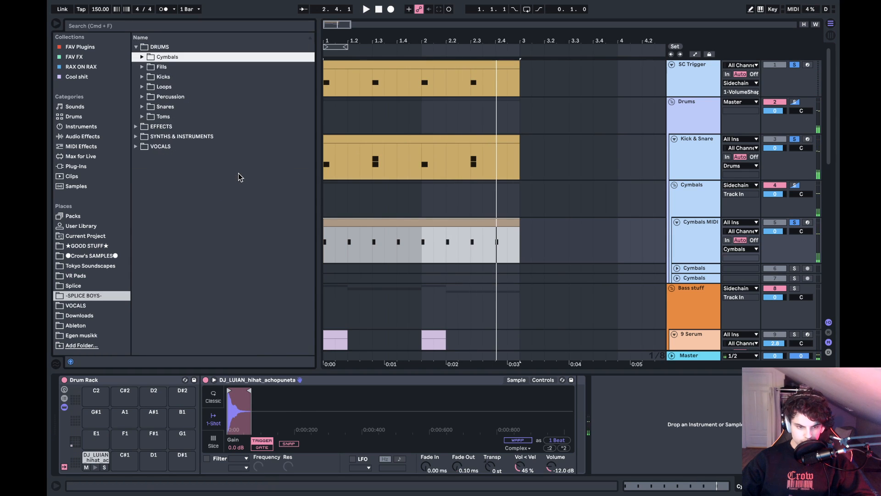
pyautogui.click(93, 247)
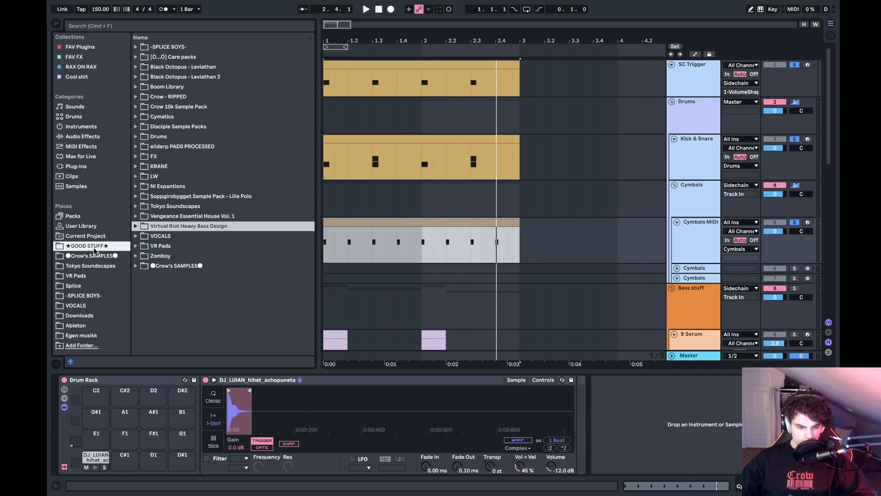
pyautogui.click(100, 256)
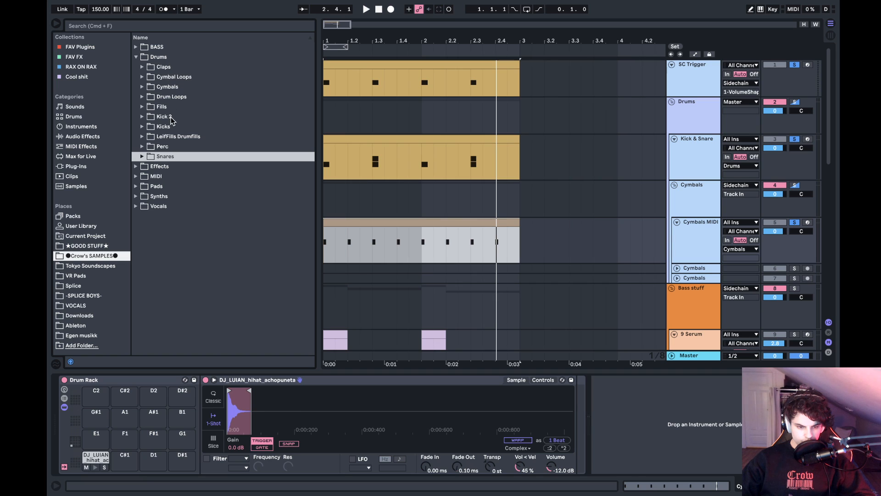
pyautogui.doubleClick(180, 78)
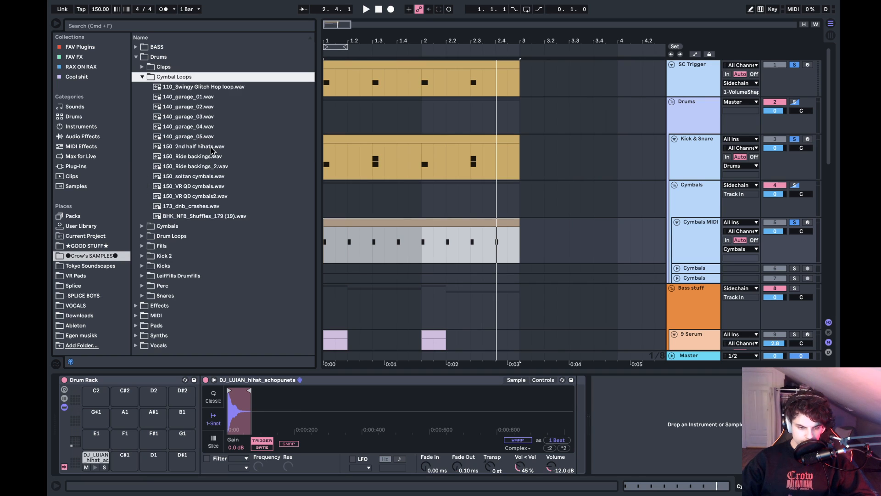
pyautogui.click(194, 178)
pyautogui.moveTo(192, 176); pyautogui.dragTo(324, 271)
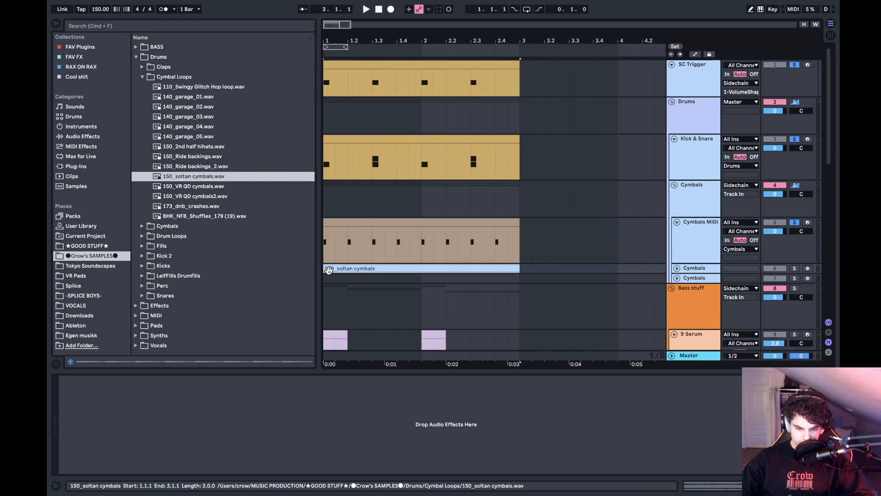
# - Fold the Drums sample folders and expand the BASS folder in Crow's SAMPLES
pyautogui.click(180, 87)
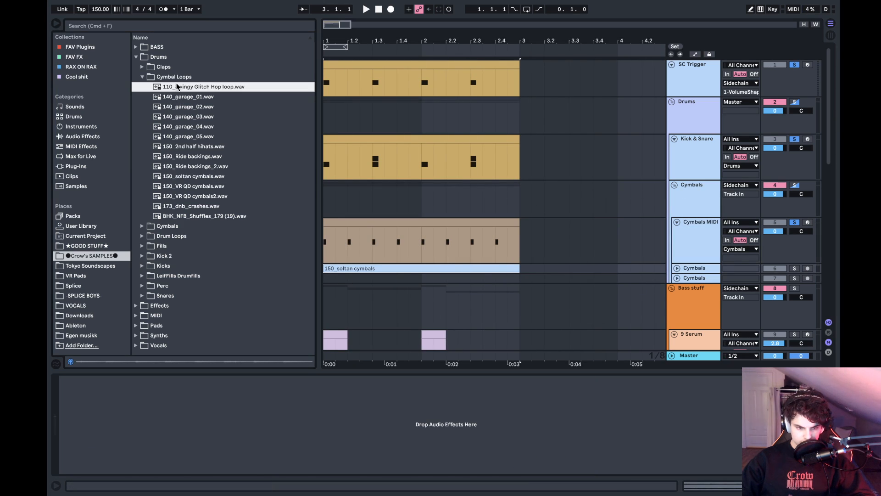
pyautogui.press('Left')
pyautogui.press('Left')
pyautogui.press('Left')
pyautogui.press('Left')
pyautogui.press('Up')
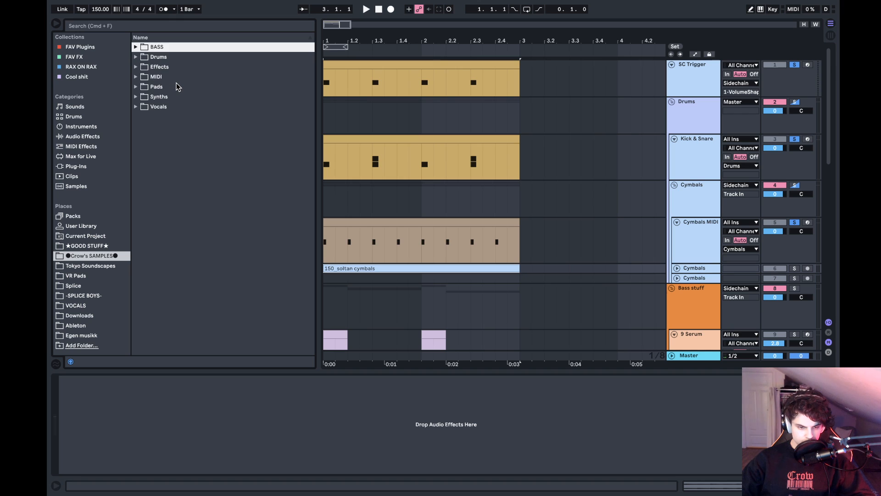
pyautogui.press('Right')
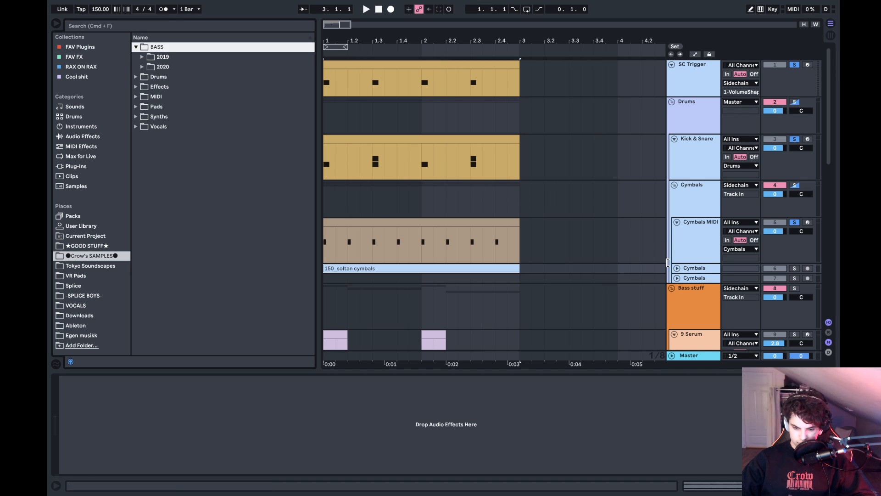
# - Unfold and solo the Cymbals track holding the 150_soltan cymbals loop, and play the arrangement
pyautogui.click(677, 268)
pyautogui.scroll(-3, 506, 269)
pyautogui.scroll(-1, 506, 265)
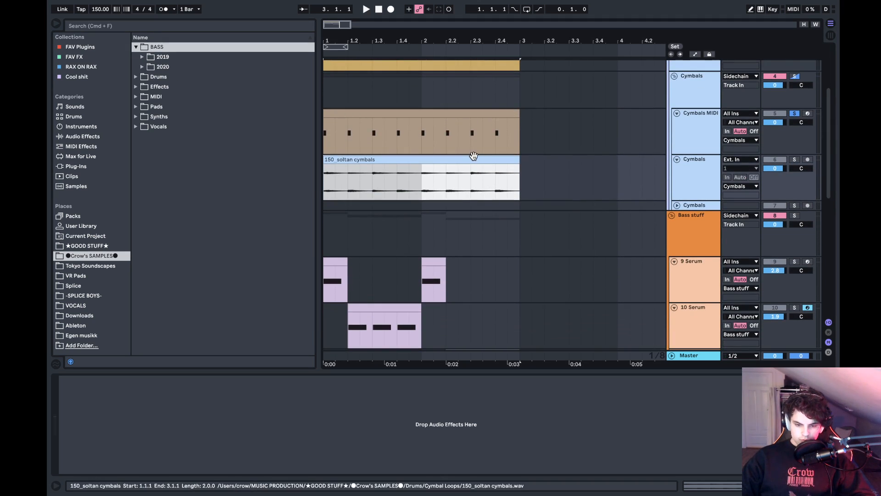
pyautogui.click(796, 159)
pyautogui.press('space')
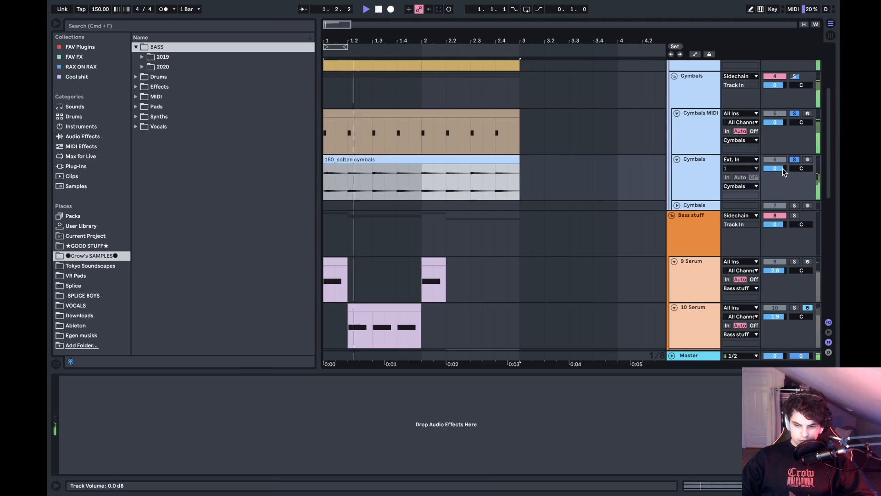
# - Raise the clip gain of the 150_soltan cymbals loop and close the clip view
pyautogui.doubleClick(494, 159)
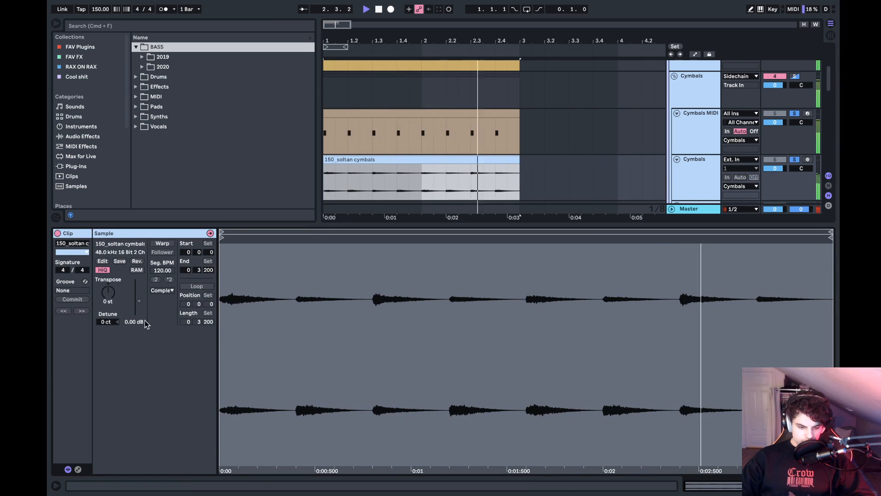
pyautogui.press('space')
pyautogui.moveTo(139, 297); pyautogui.dragTo(138, 291)
pyautogui.press('space')
pyautogui.hotkey('shift', 'Tab')
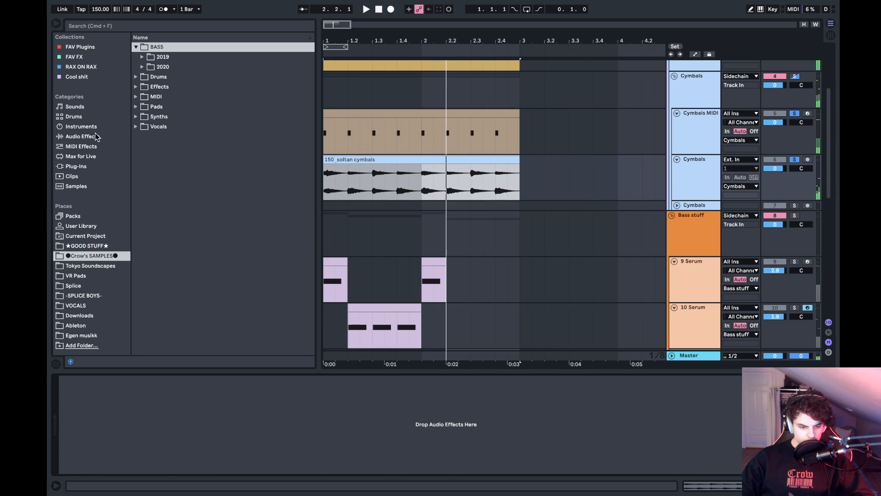
# - Add a Gate to the track with the 150_soltan cymbals loop and set its Threshold to -20.2 dB
pyautogui.click(97, 136)
pyautogui.moveTo(156, 181); pyautogui.dragTo(348, 181)
pyautogui.click(325, 186)
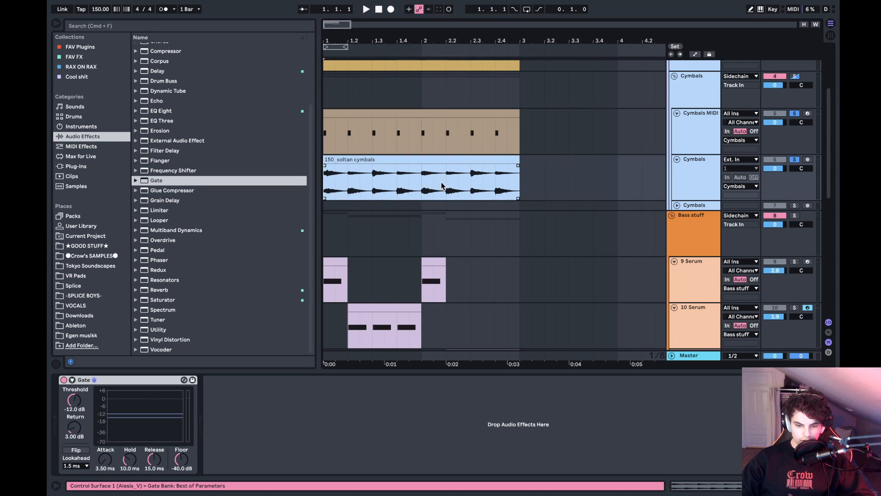
pyautogui.press('space')
pyautogui.moveTo(74, 399); pyautogui.dragTo(74, 411)
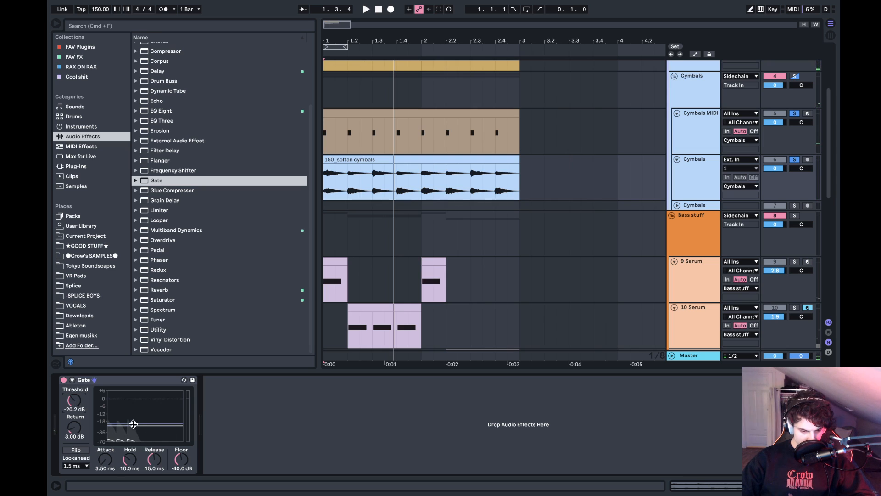
# - Set the Gate's Release to 31.7 ms on the 150_soltan cymbals track and play the loop to check it
pyautogui.press('space')
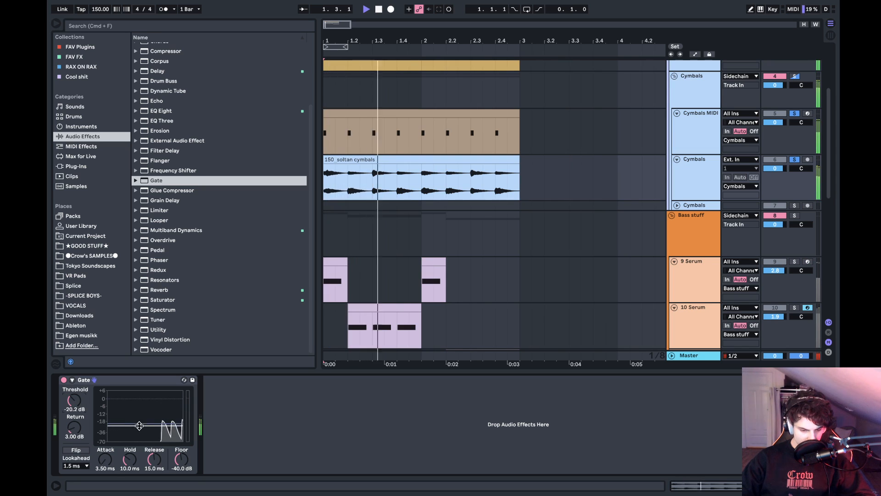
pyautogui.press('space')
pyautogui.moveTo(154, 459); pyautogui.dragTo(154, 469)
pyautogui.press('space')
pyautogui.press('space')
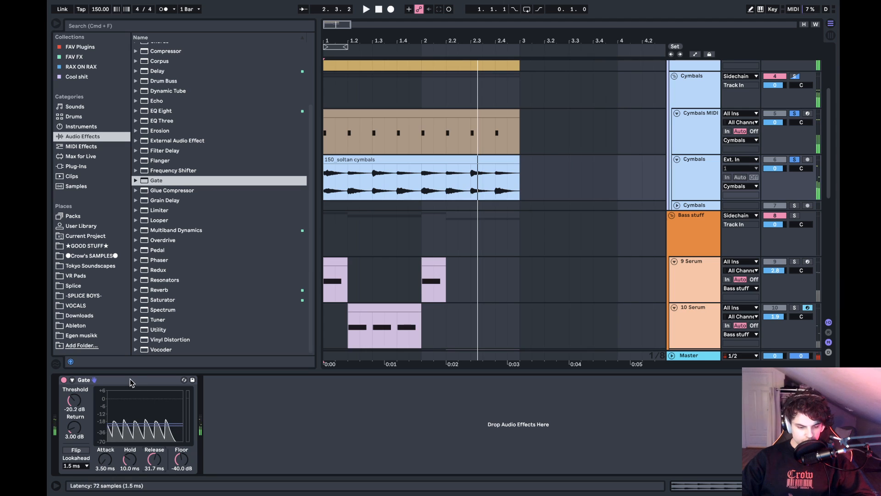
pyautogui.press('space')
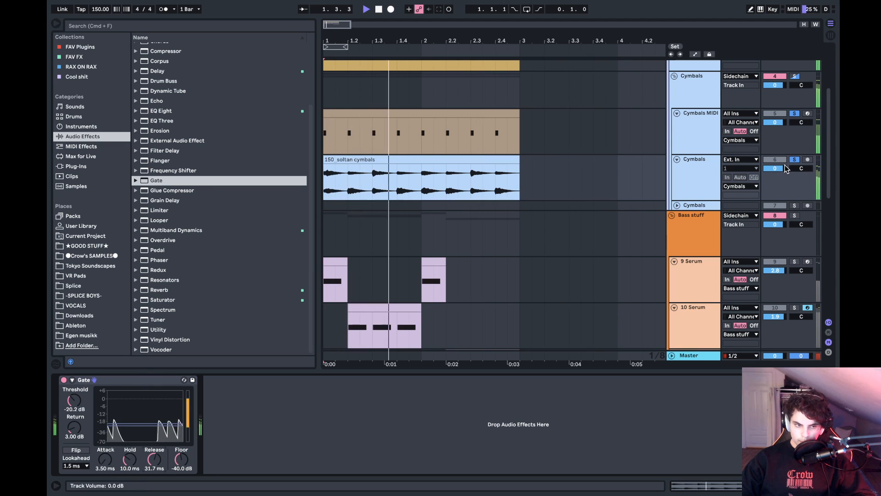
pyautogui.press('space')
# - Examine the SC Trigger clip's notes and look over the track list down to the Sidechain track
pyautogui.scroll(-4, 785, 165)
pyautogui.scroll(-3, 785, 165)
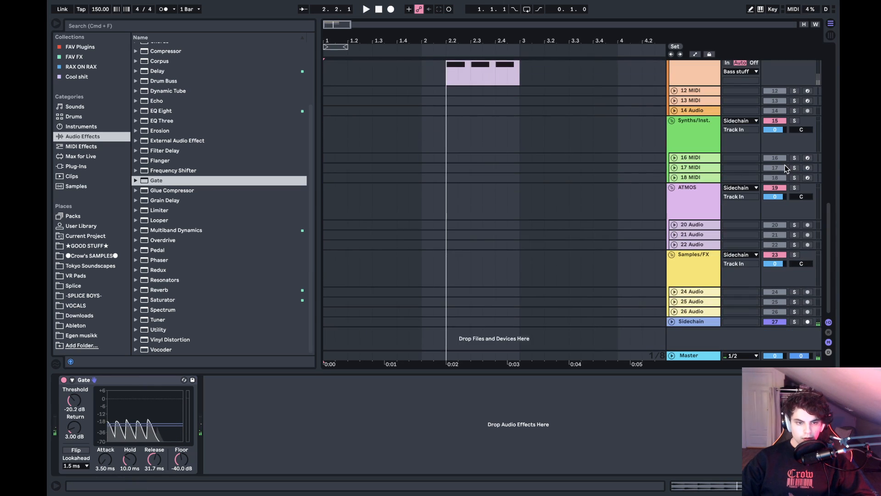
pyautogui.scroll(5, 785, 164)
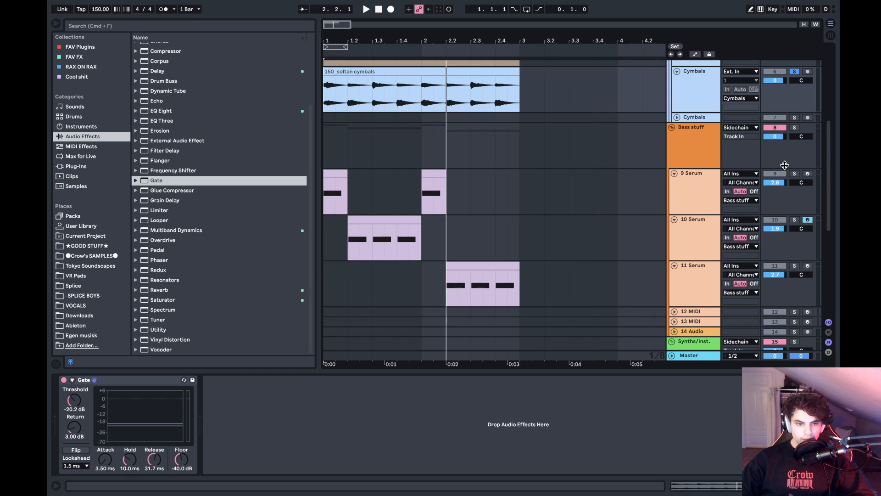
pyautogui.scroll(6, 785, 166)
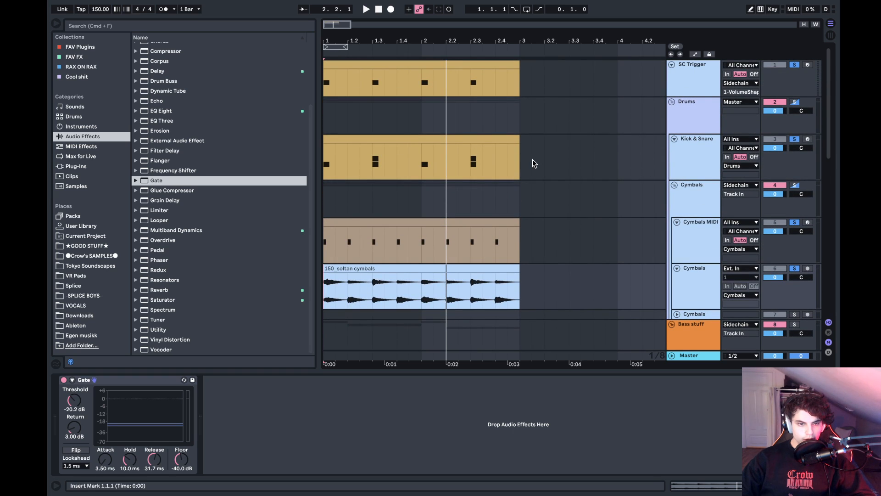
pyautogui.doubleClick(421, 64)
pyautogui.click(193, 368)
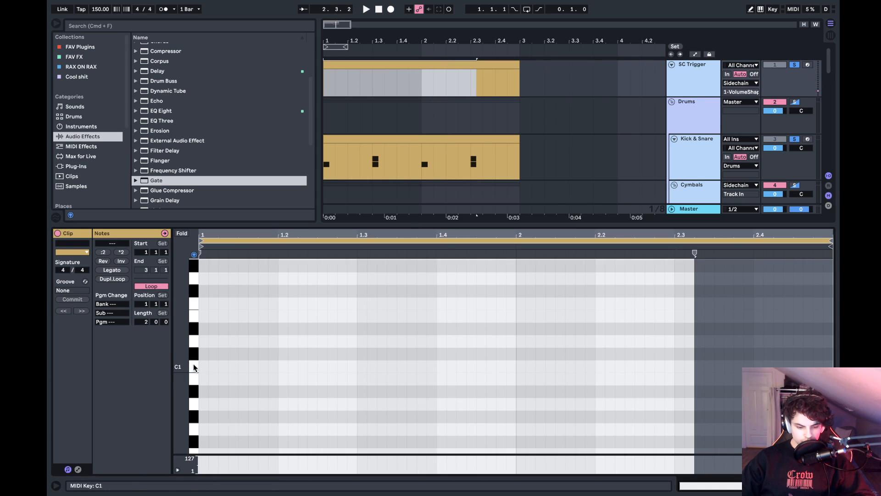
pyautogui.click(266, 337)
pyautogui.hotkey('shift', 'Tab')
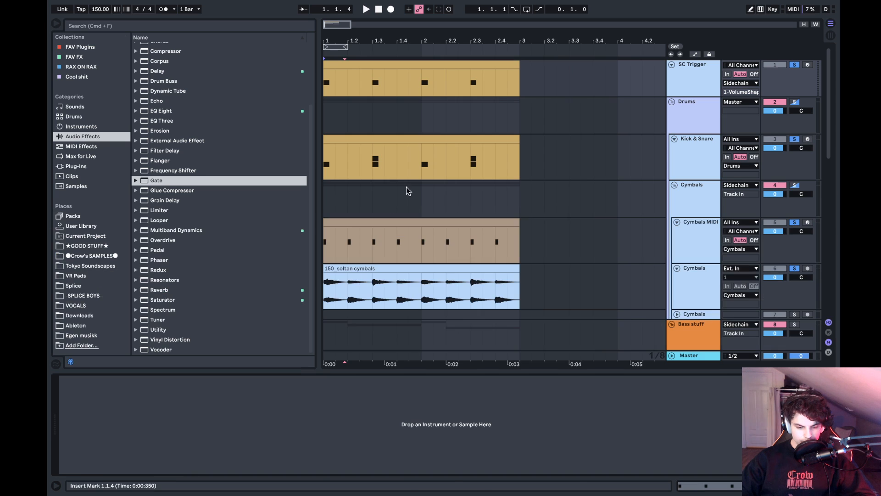
pyautogui.scroll(-4, 538, 156)
pyautogui.scroll(4, 538, 155)
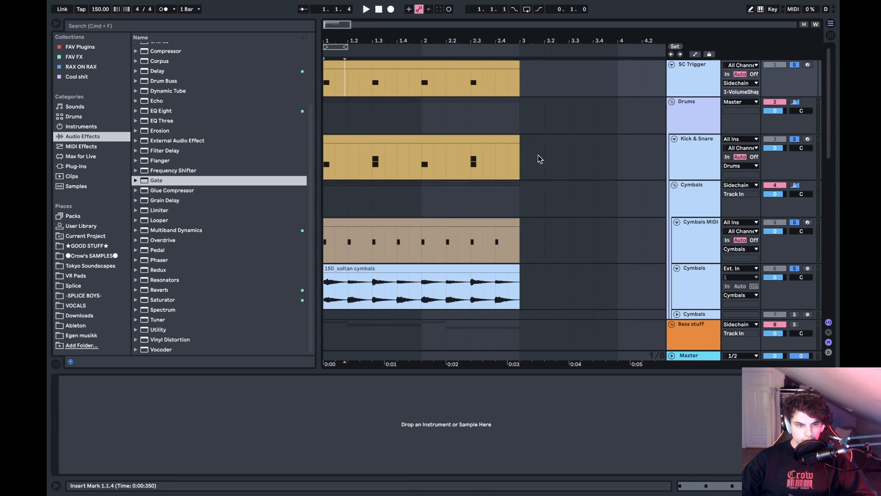
pyautogui.scroll(-5, 538, 155)
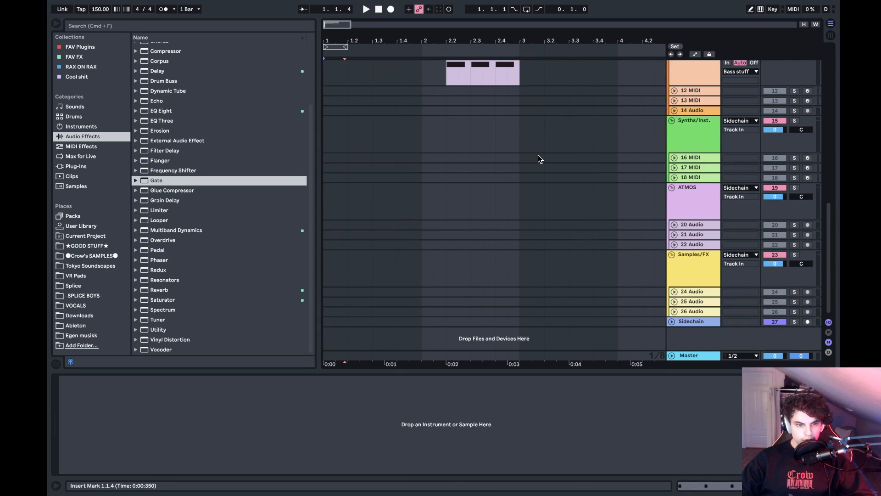
pyautogui.scroll(5, 538, 155)
pyautogui.scroll(-5, 538, 155)
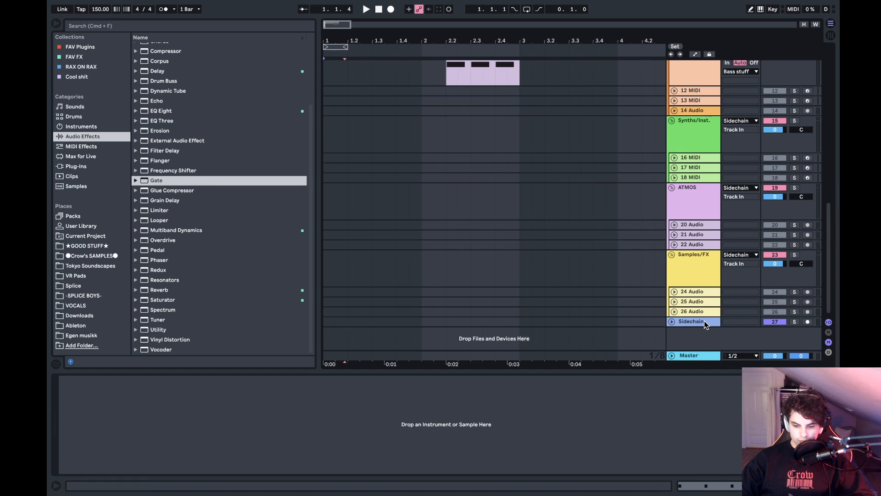
pyautogui.click(704, 321)
pyautogui.scroll(5, 707, 235)
pyautogui.click(693, 88)
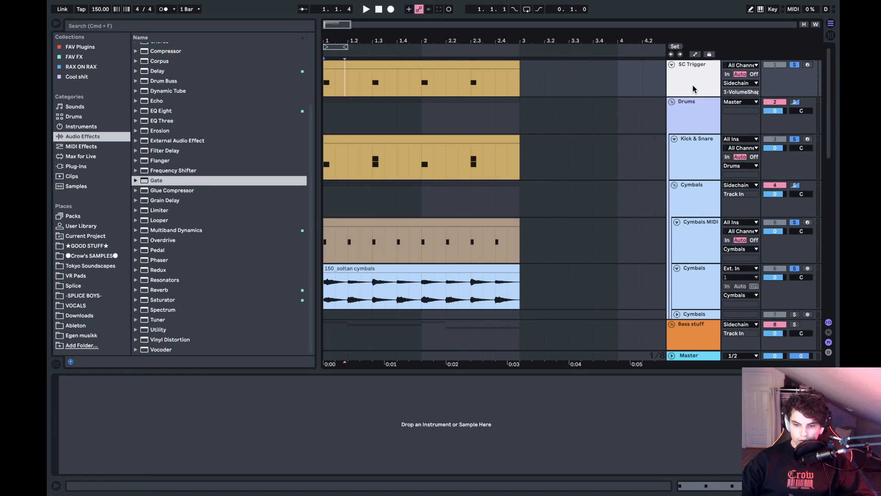
# - Fold the Drums, Bass stuff, Synths/Inst., ATMOS and Samples/FX groups, and select the groups from Bass stuff to Samples/FX
pyautogui.click(694, 103)
pyautogui.click(672, 102)
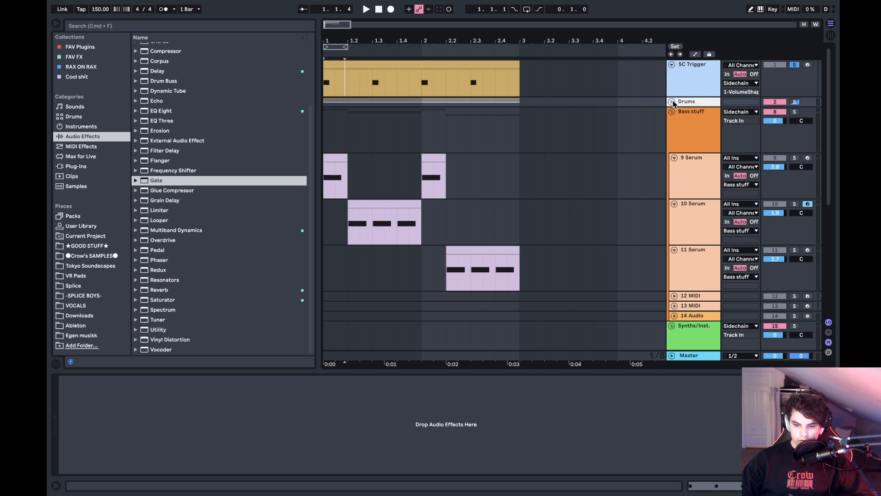
pyautogui.click(672, 112)
pyautogui.click(671, 112)
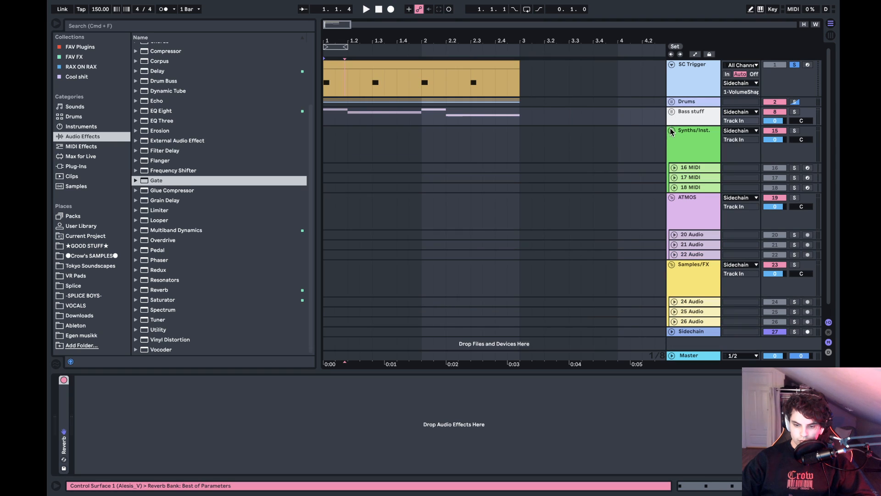
pyautogui.click(672, 132)
pyautogui.click(672, 141)
pyautogui.click(672, 142)
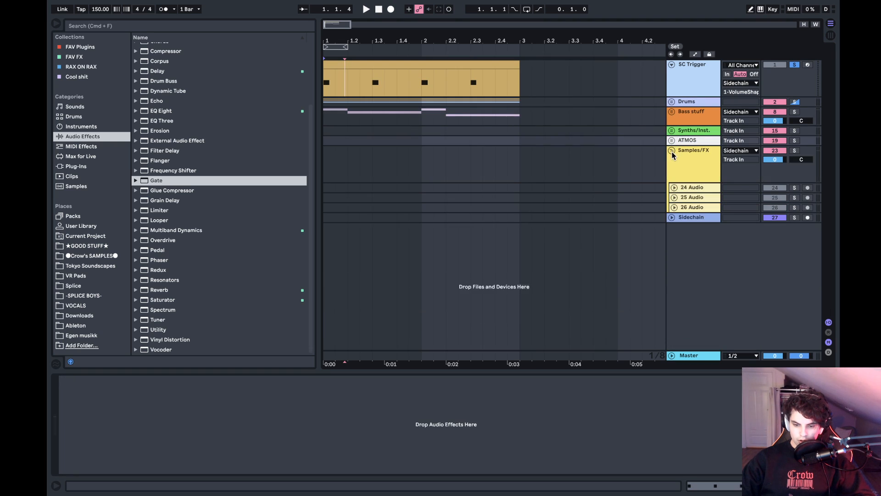
pyautogui.click(672, 152)
pyautogui.click(693, 114)
pyautogui.keyDown('shift'); pyautogui.click(698, 150); pyautogui.keyUp('shift')
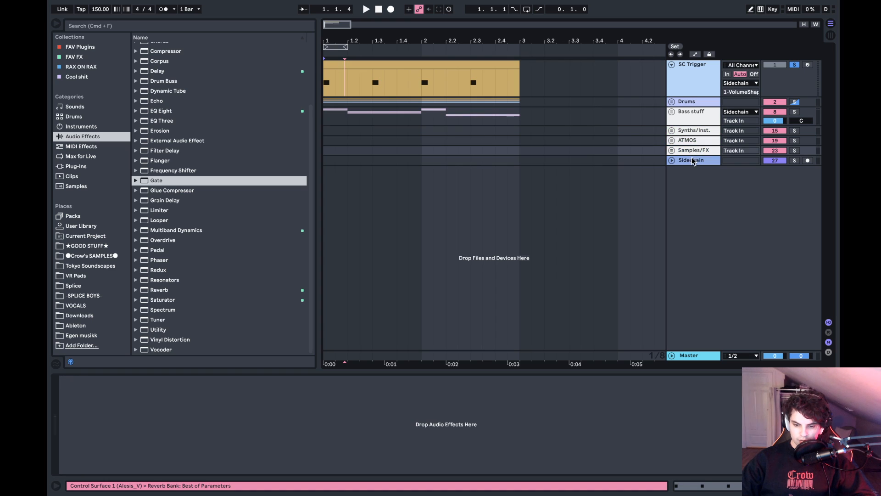
# - Unfold the Sidechain track and open its VolumeShaper 4 window below the SC Trigger clip
pyautogui.click(691, 160)
pyautogui.click(672, 161)
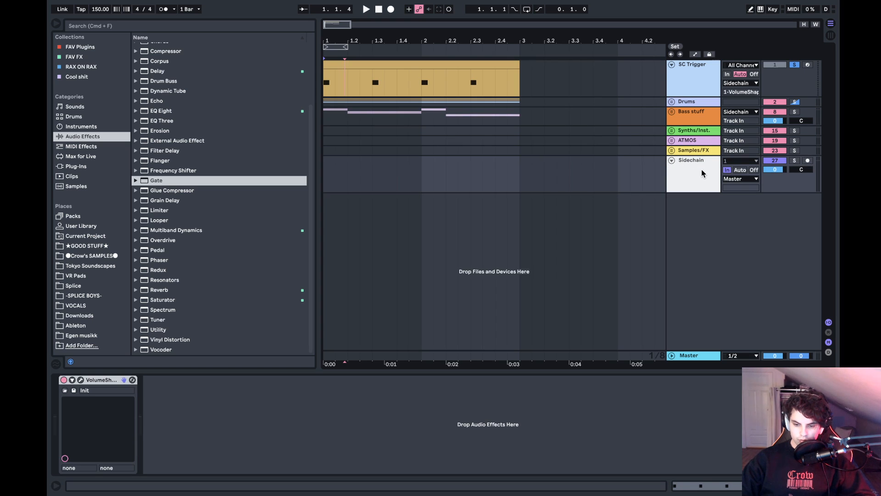
pyautogui.click(81, 380)
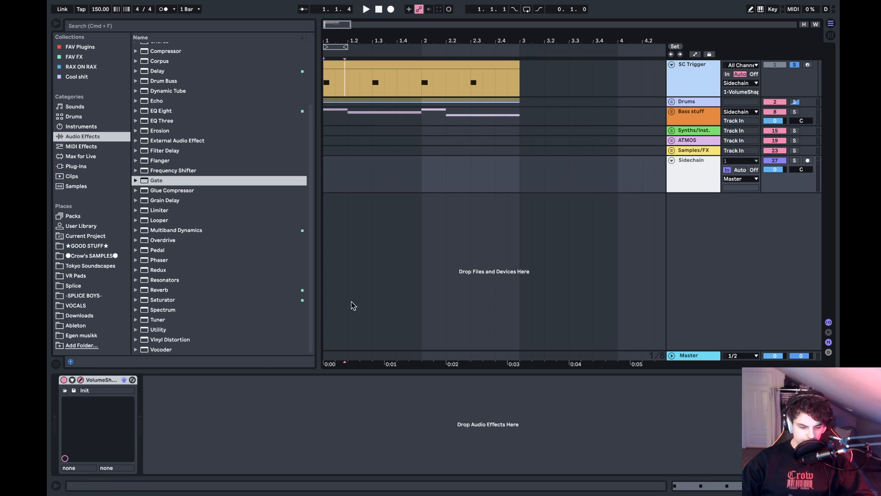
pyautogui.moveTo(446, 86); pyautogui.dragTo(449, 143)
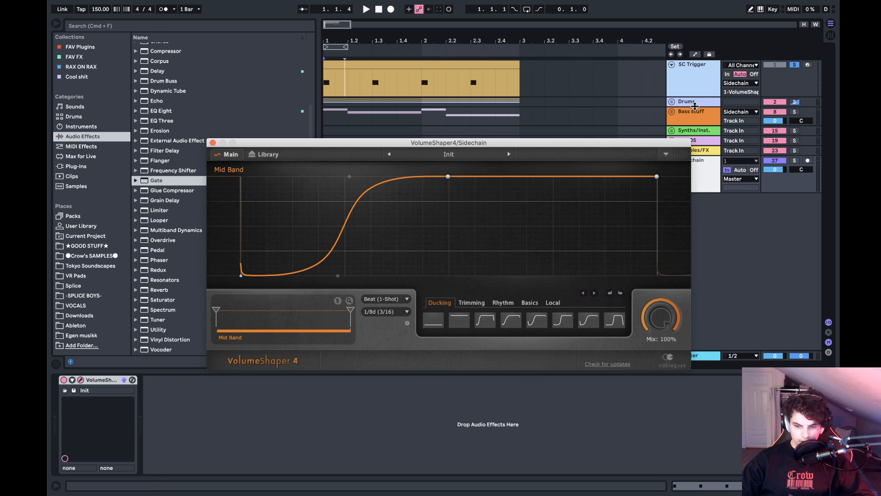
# - Examine the SC Trigger track's output routing and VolumeShaper's trigger mode options, and close the plug-in window
pyautogui.click(695, 83)
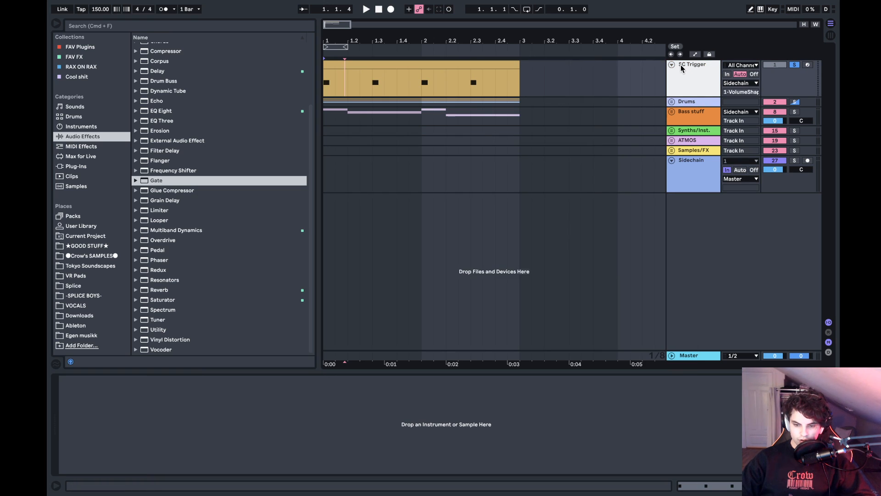
pyautogui.click(755, 83)
pyautogui.click(713, 84)
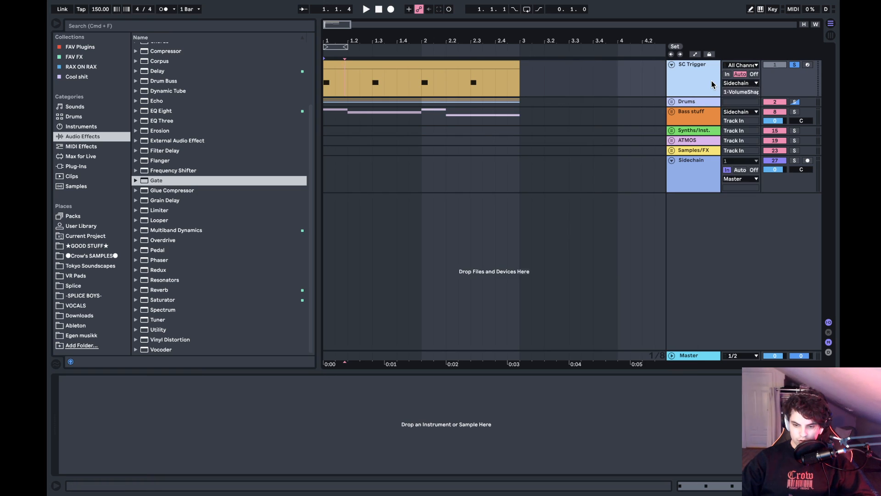
pyautogui.click(693, 182)
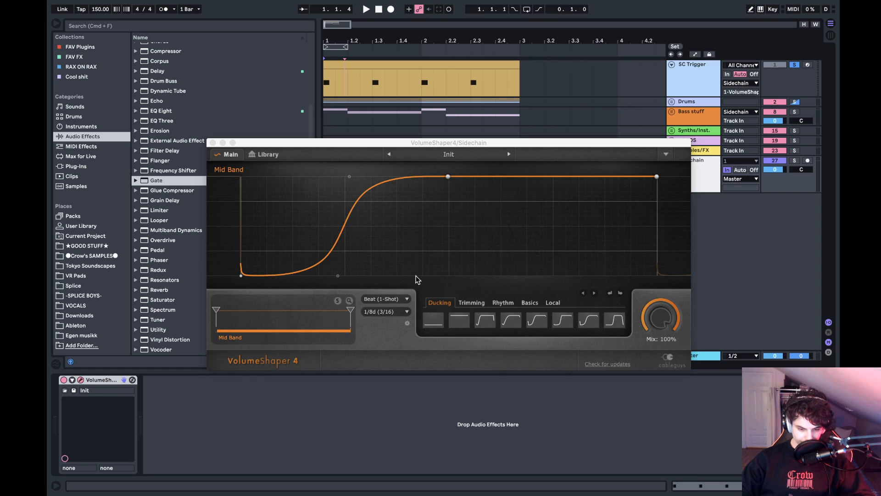
pyautogui.click(392, 302)
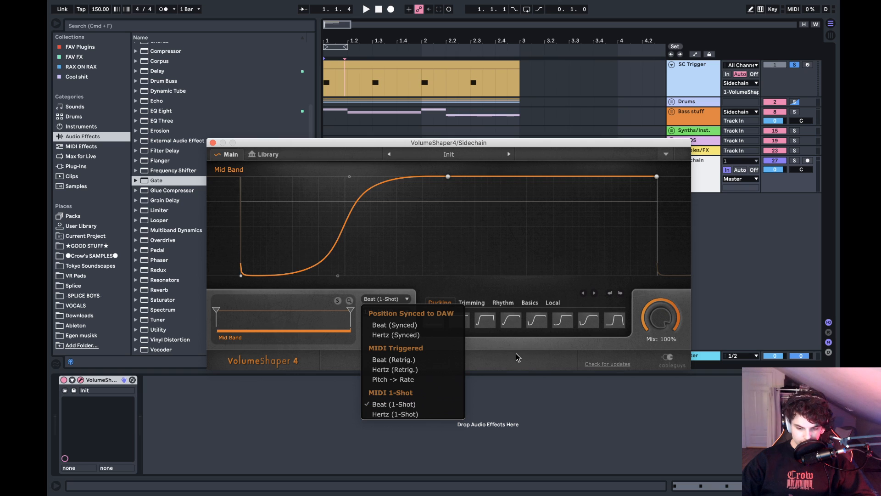
pyautogui.click(467, 352)
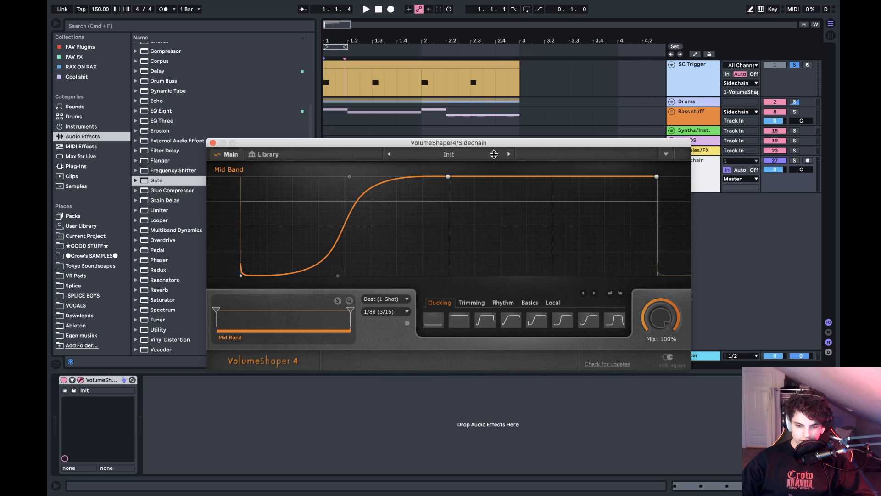
pyautogui.moveTo(457, 143); pyautogui.dragTo(505, 216)
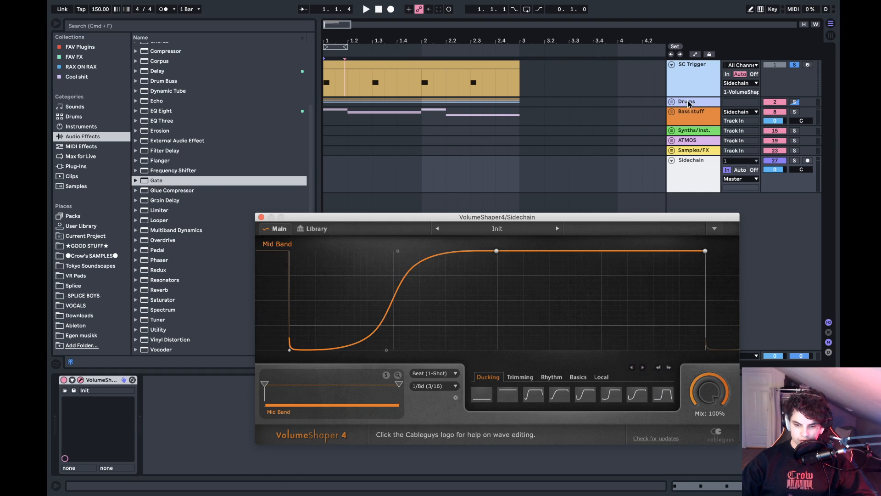
pyautogui.click(261, 217)
pyautogui.click(596, 170)
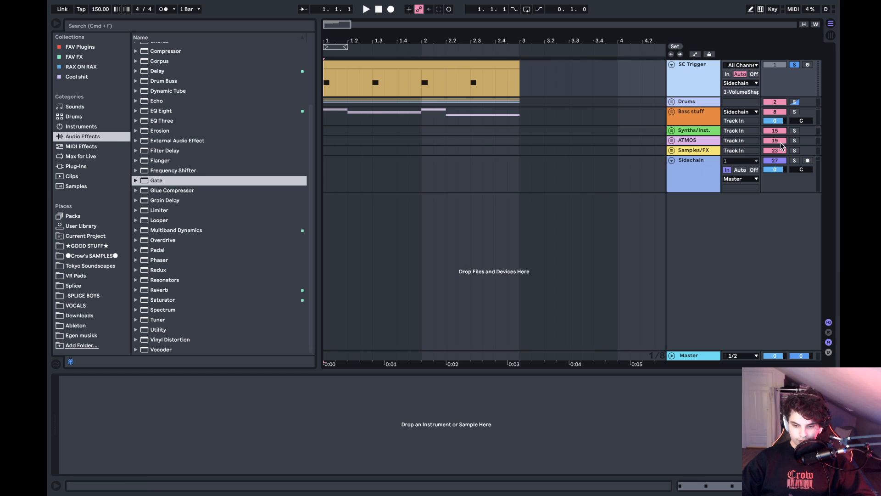
# - Clear the soloed tracks and play the arrangement while watching the Sidechain track's VolumeShaper curve
pyautogui.click(795, 161)
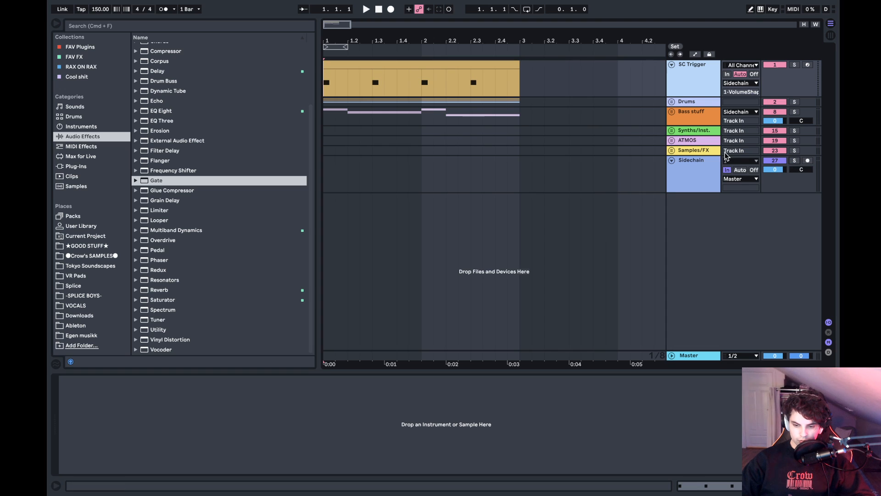
pyautogui.click(701, 170)
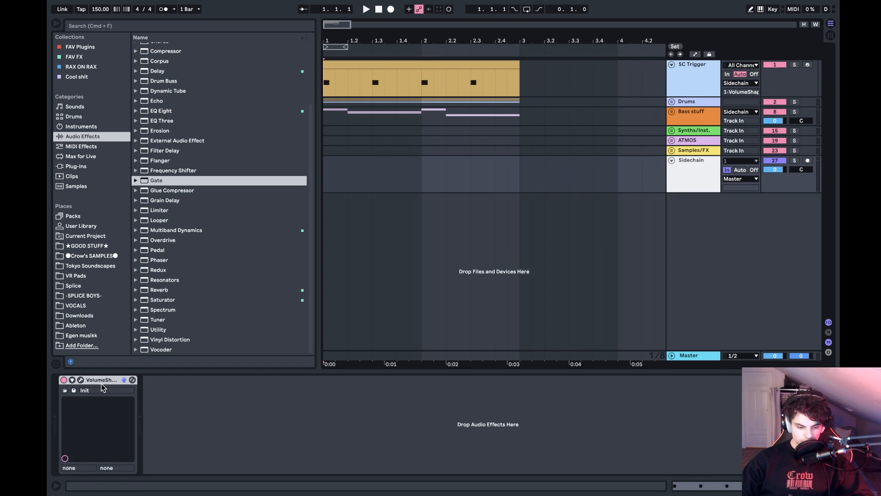
pyautogui.click(81, 380)
pyautogui.press('space')
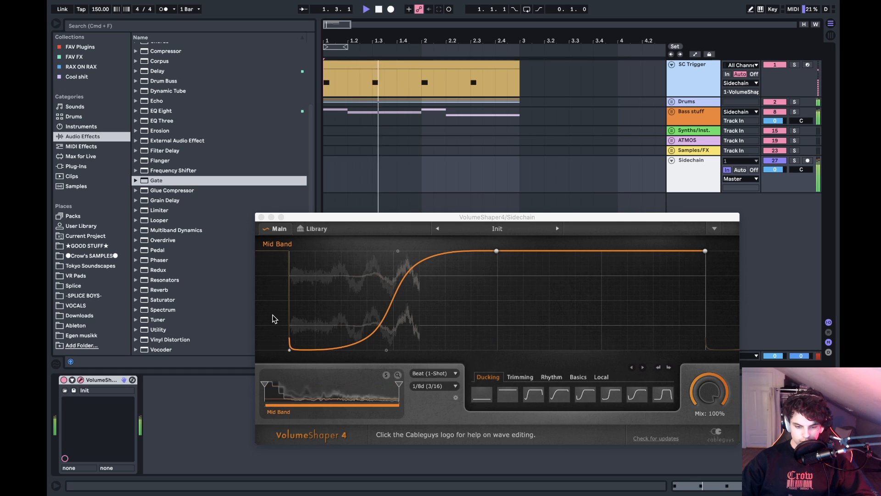
pyautogui.press('space')
pyautogui.click(261, 217)
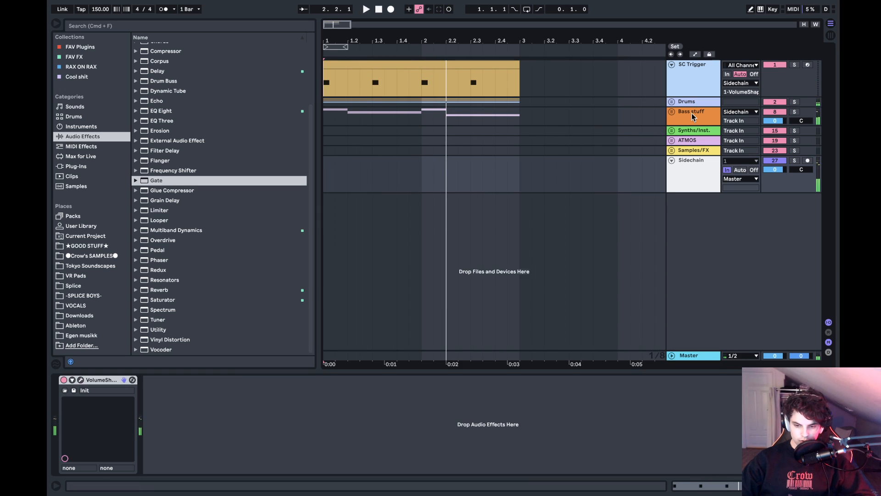
# - Expand the Samples/FX group and duplicate its three audio tracks
pyautogui.click(672, 150)
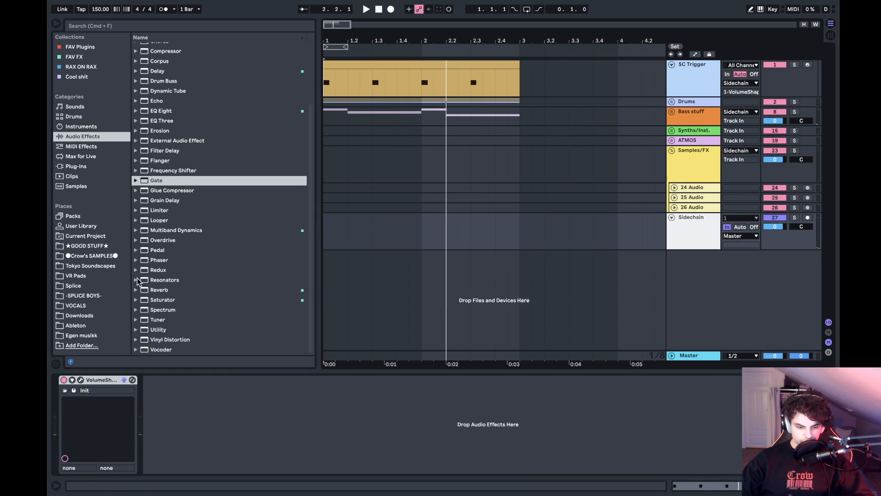
pyautogui.click(695, 206)
pyautogui.keyDown('shift'); pyautogui.click(695, 186); pyautogui.keyUp('shift')
pyautogui.press('super+d')
# - Make the Samples/FX group track taller and unfold the 24, 25 and 26 Audio tracks
pyautogui.moveTo(675, 181); pyautogui.dragTo(674, 190)
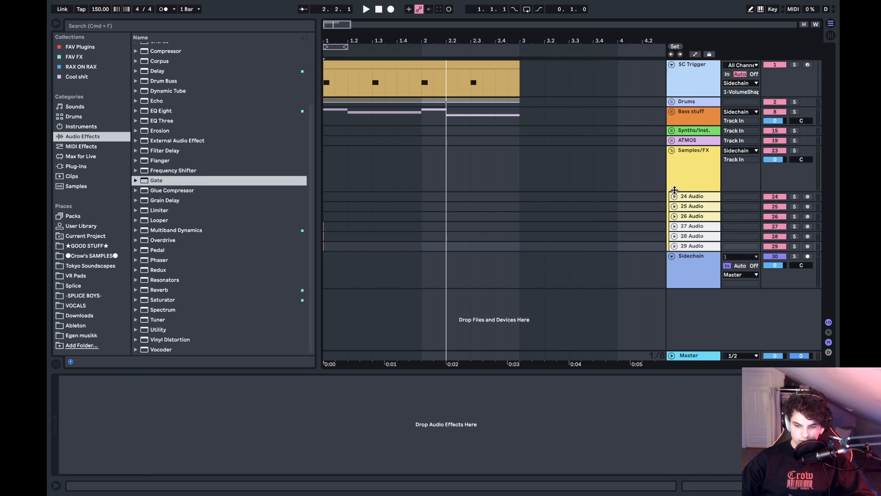
pyautogui.click(674, 196)
pyautogui.click(674, 252)
pyautogui.click(674, 242)
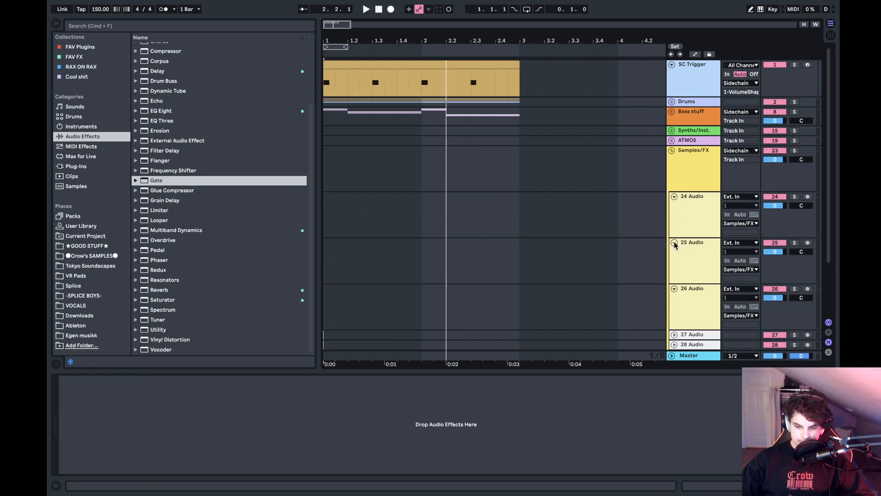
# - Place the insert marker at the start of the 24 Audio track and open the -SPLICE BOYS- sample folder
pyautogui.click(335, 213)
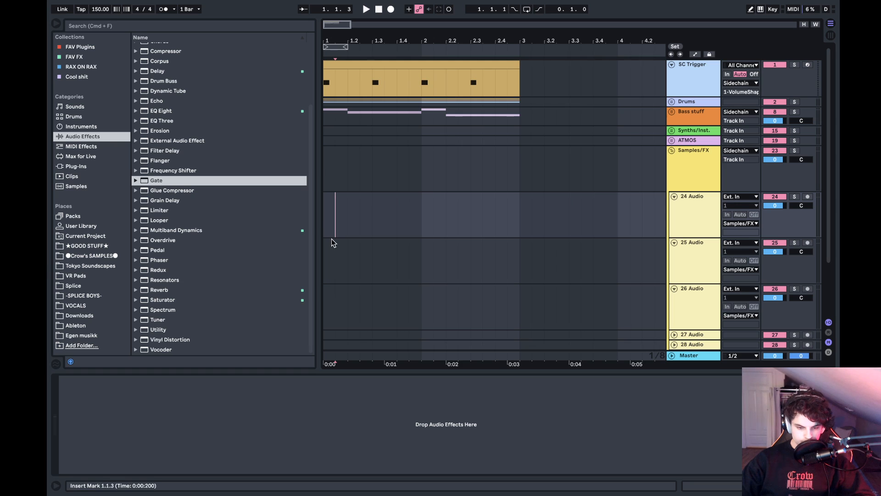
pyautogui.click(323, 220)
pyautogui.click(93, 296)
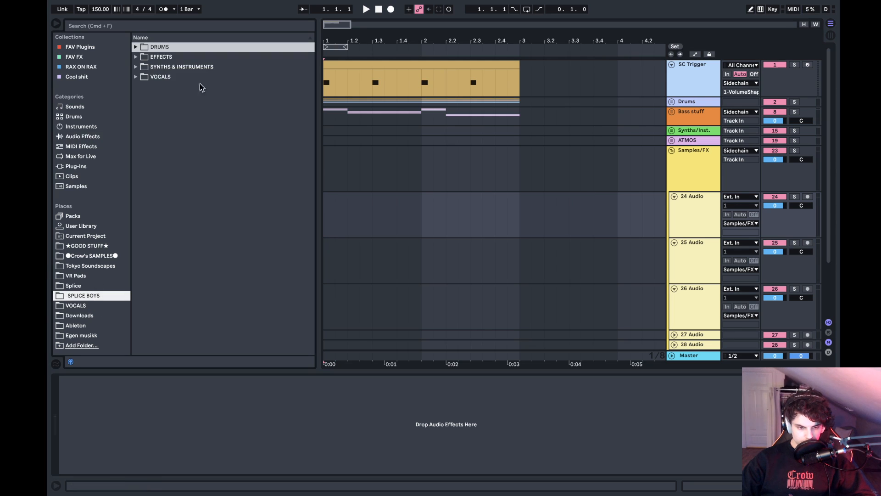
# - Look through the Loops samples in the SYNTHS & INSTRUMENTS folder
pyautogui.click(181, 67)
pyautogui.press('Right')
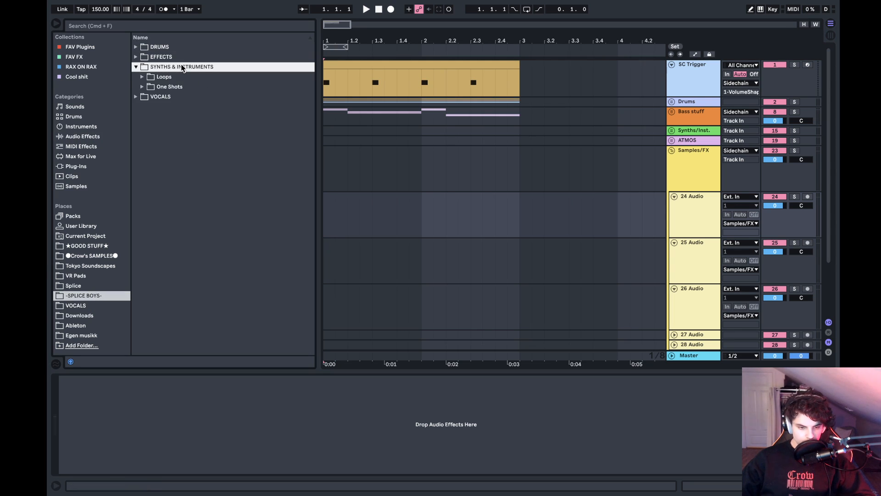
pyautogui.press('Down')
pyautogui.press('Right')
pyautogui.press('Down')
pyautogui.press('Down')
pyautogui.press('Down')
pyautogui.press('Left')
pyautogui.press('Left')
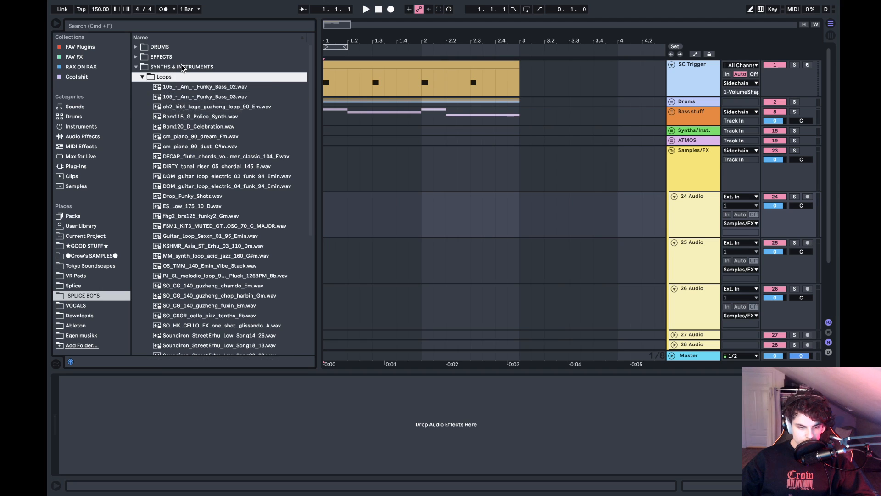
# - Find SirenLoop_FX_150.wav in the Loops subfolder of EFFECTS and place it at the start of the 24 Audio track
pyautogui.press('Up')
pyautogui.press('Up')
pyautogui.press('Right')
pyautogui.press('Down')
pyautogui.press('Down')
pyautogui.press('Down')
pyautogui.press('Down')
pyautogui.press('Down')
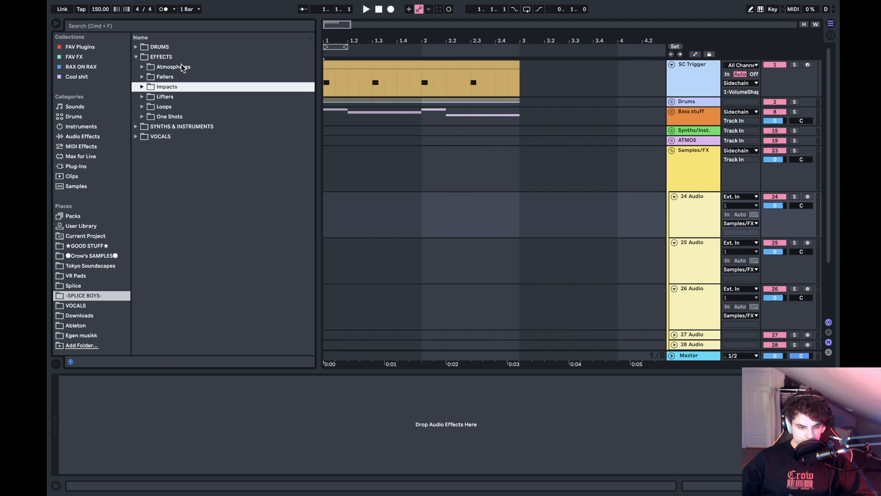
pyautogui.press('Right')
pyautogui.press('Down')
pyautogui.press('Down')
pyautogui.press('Down')
pyautogui.press('Down')
pyautogui.press('Down')
pyautogui.press('Down')
pyautogui.press('Down')
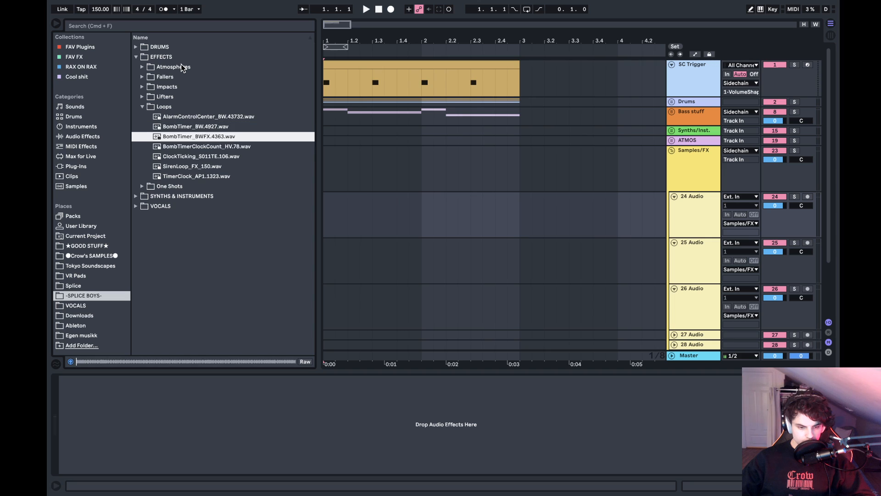
pyautogui.press('Up')
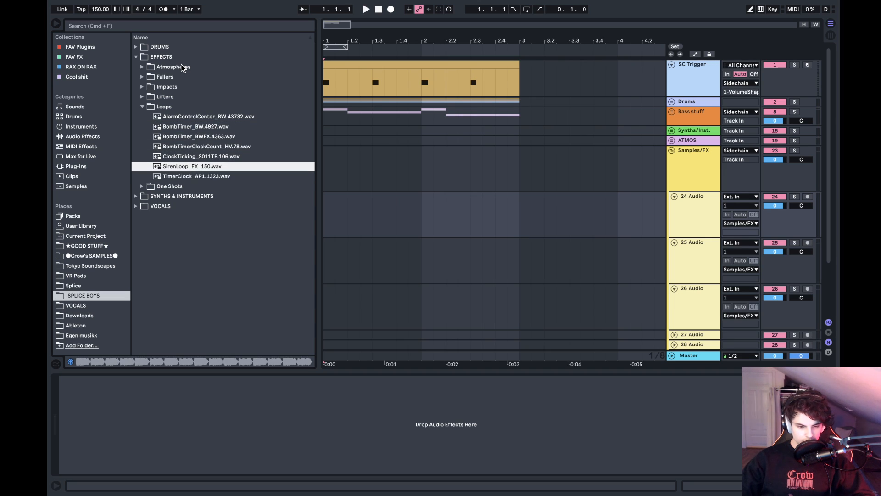
pyautogui.moveTo(208, 168); pyautogui.dragTo(327, 227)
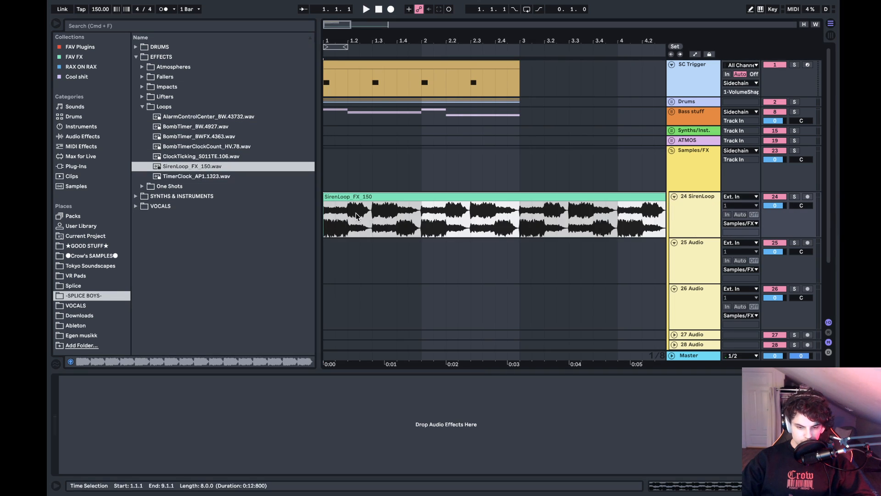
# - Lower the SirenLoop_FX_150 clip's gain to -24.3 dB and play it with the arrangement
pyautogui.doubleClick(385, 197)
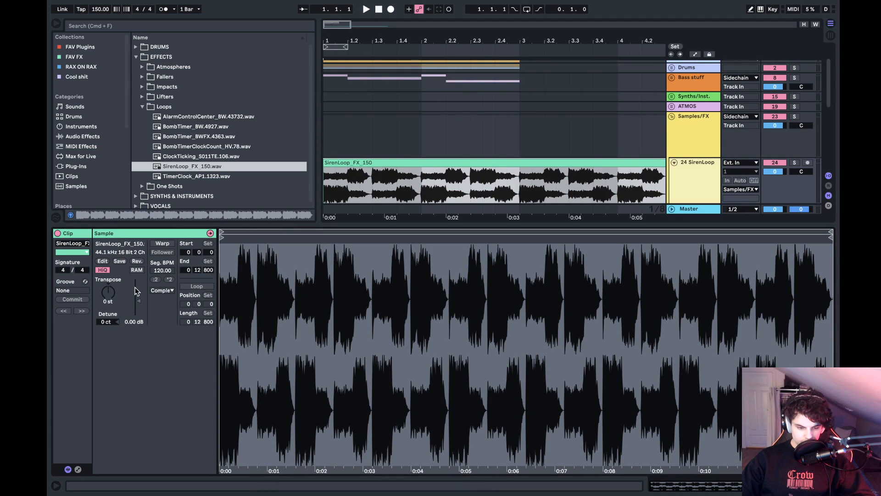
pyautogui.moveTo(138, 300); pyautogui.dragTo(139, 315)
pyautogui.press('space')
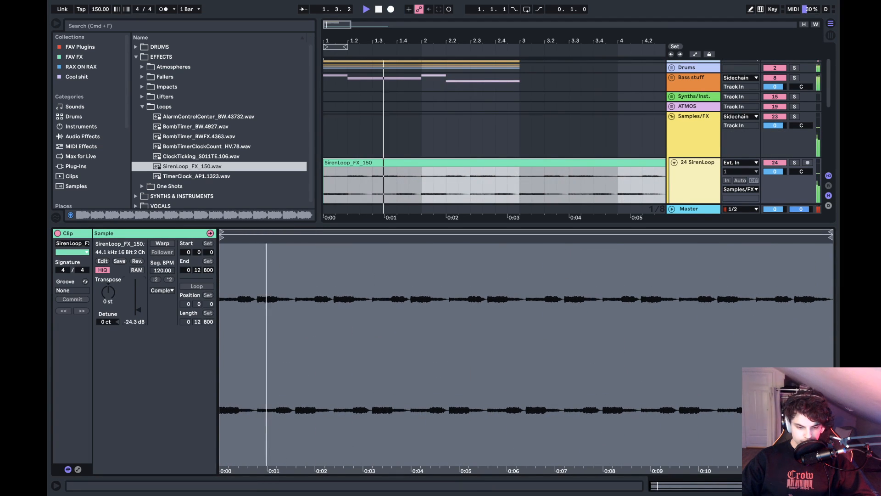
pyautogui.hotkey('shift', 'Tab')
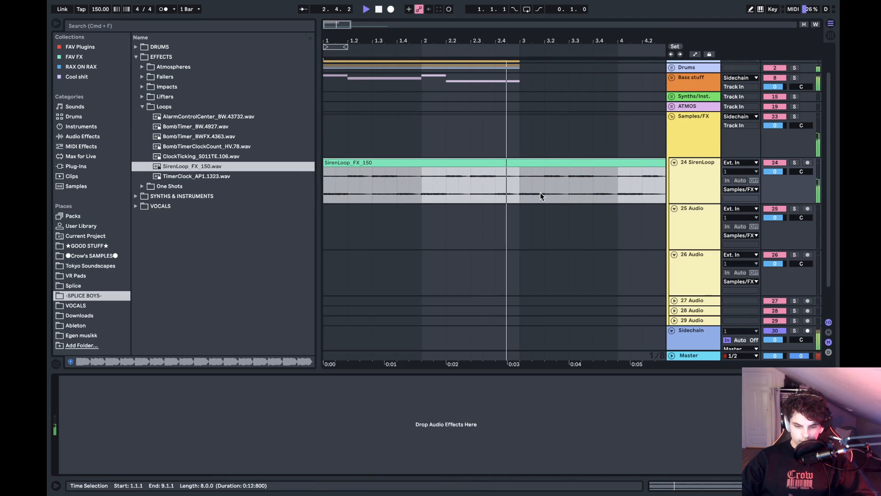
pyautogui.press('space')
# - Split the SirenLoop_FX_150 clip at bar 3 and delete everything after the split
pyautogui.click(518, 185)
pyautogui.press('super+e')
pyautogui.click(534, 169)
pyautogui.press('Delete')
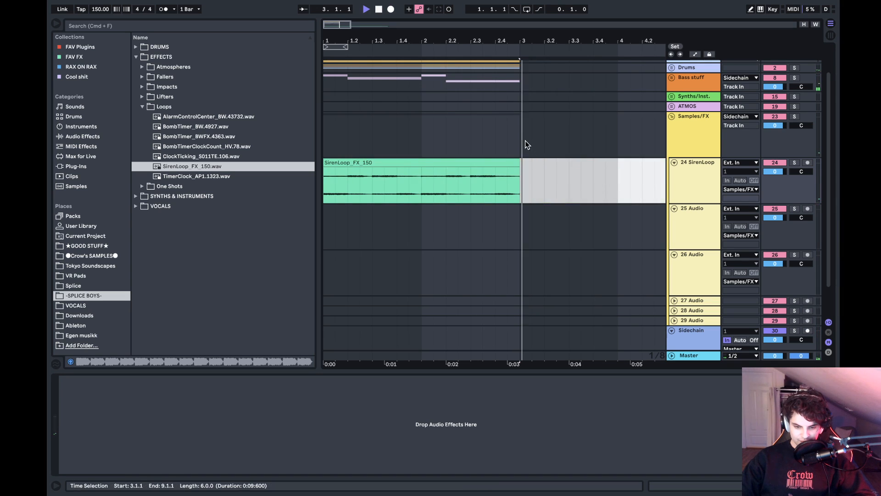
# - Loop the arrangement from the start to bar 3 and play it
pyautogui.moveTo(525, 140); pyautogui.dragTo(320, 141)
pyautogui.press('super+l')
pyautogui.press('space')
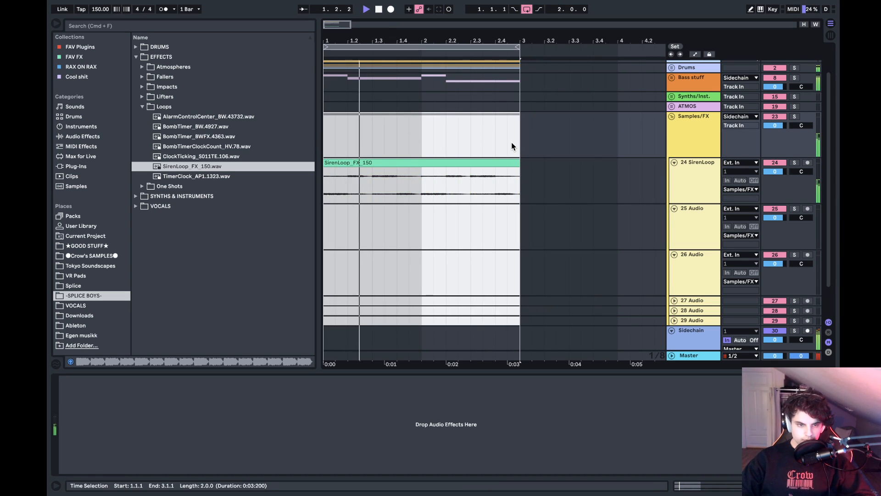
# - Unfold the Bass stuff group to show its Serum tracks and stop playback
pyautogui.scroll(2, 511, 144)
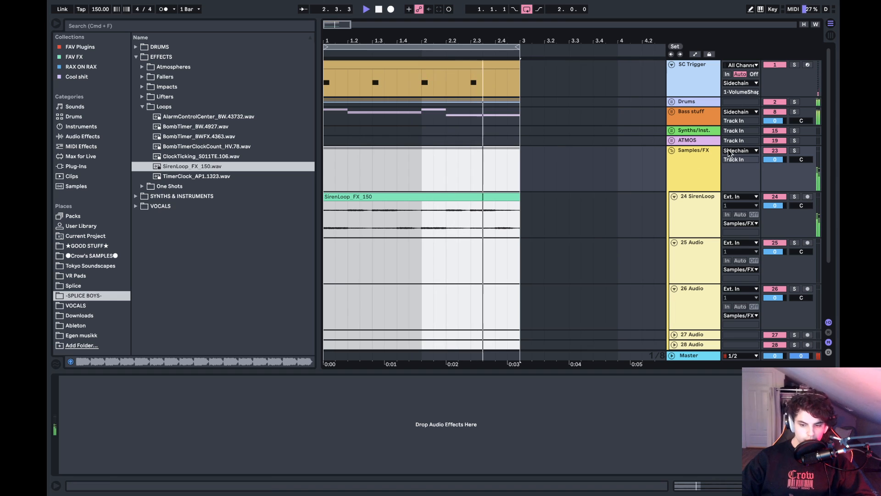
pyautogui.click(672, 111)
pyautogui.scroll(-2, 662, 185)
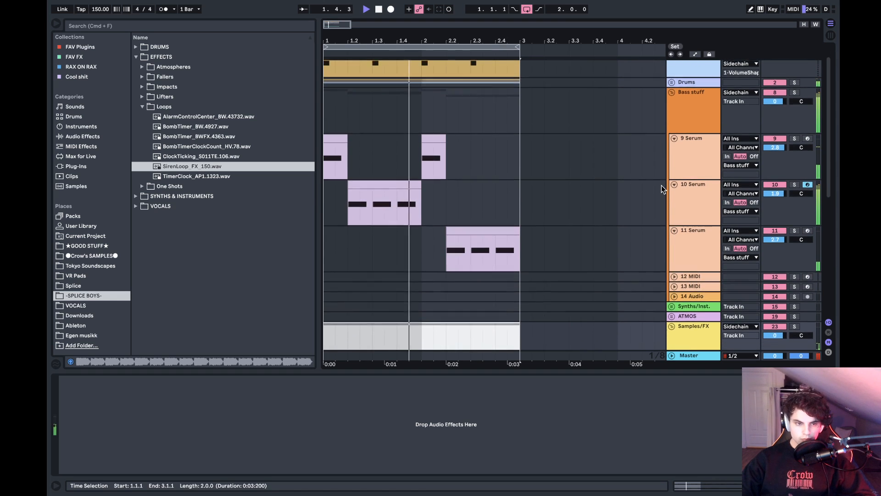
pyautogui.press('space')
pyautogui.scroll(2, 662, 185)
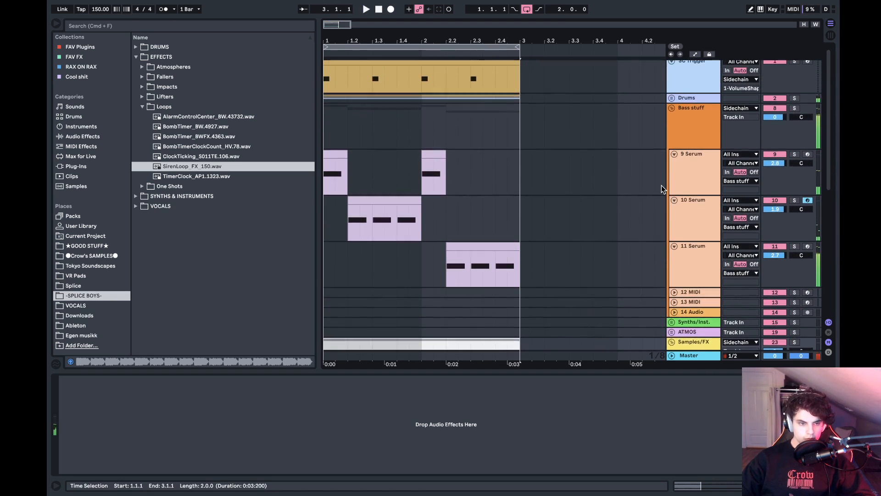
pyautogui.scroll(-6, 483, 184)
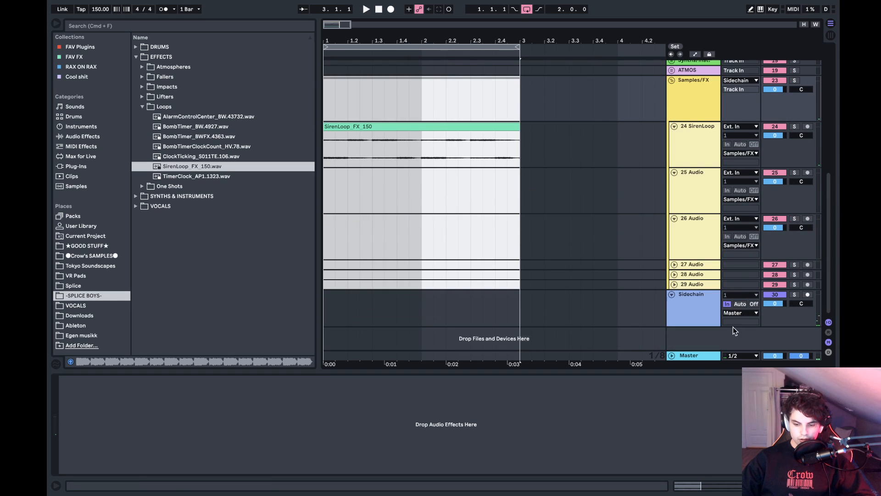
pyautogui.scroll(6, 437, 134)
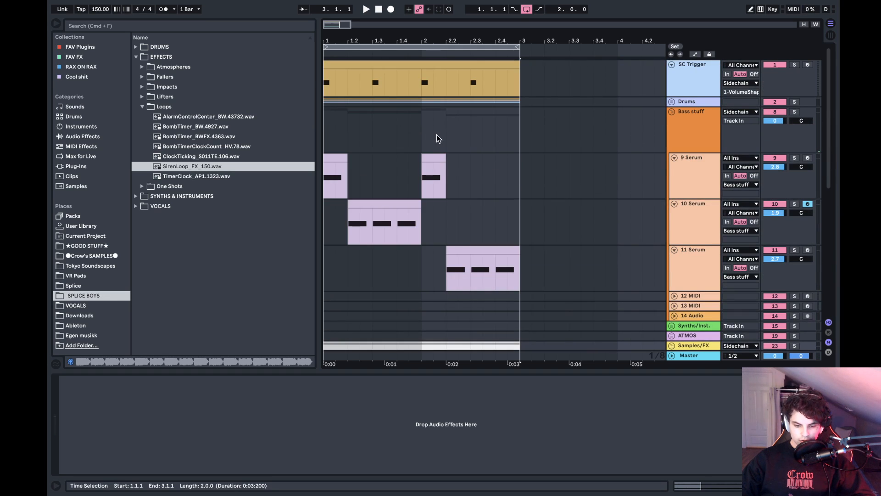
# - Solo the 9 Serum track and play it from the start of the arrangement
pyautogui.click(326, 119)
pyautogui.click(795, 158)
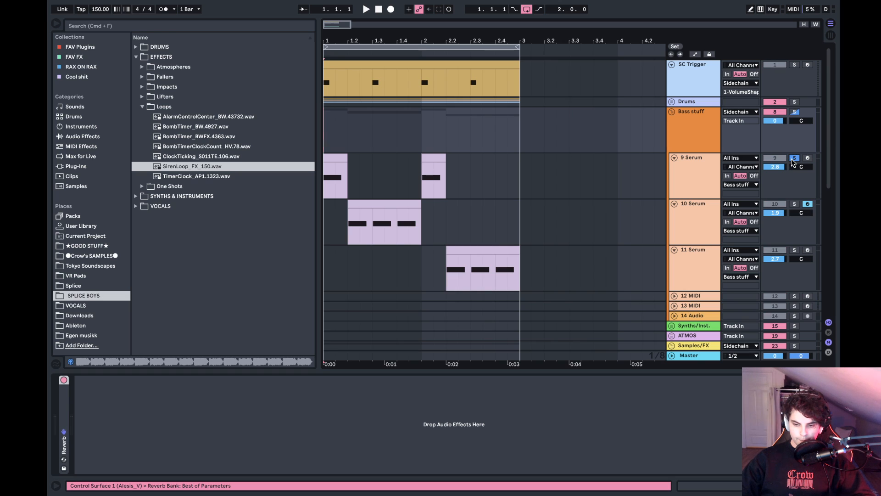
pyautogui.press('space')
# - Add an EQ Eight after the Reverb on the 9 Serum track and play its first clip
pyautogui.click(697, 178)
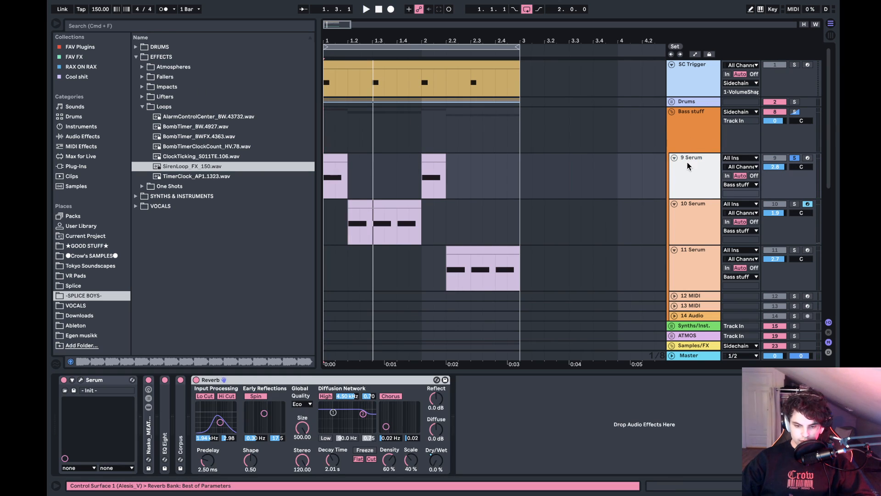
pyautogui.keyDown('shift'); pyautogui.click(694, 269); pyautogui.keyUp('shift')
pyautogui.click(647, 189)
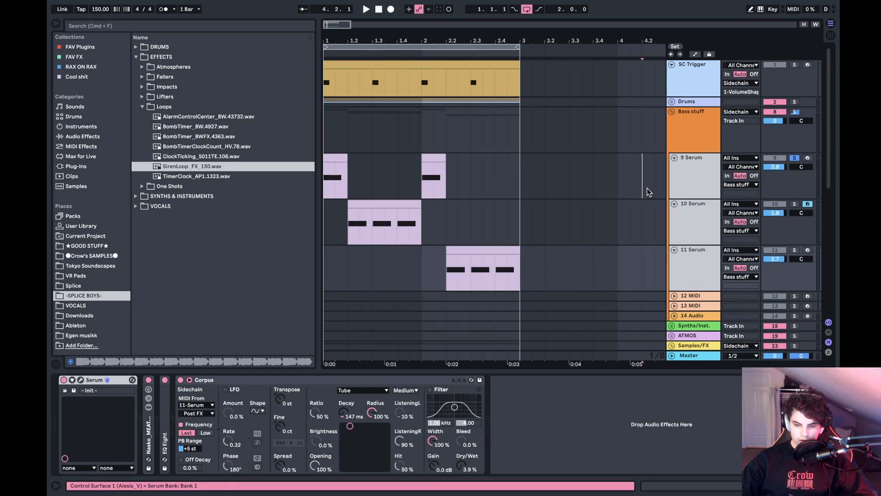
pyautogui.click(87, 137)
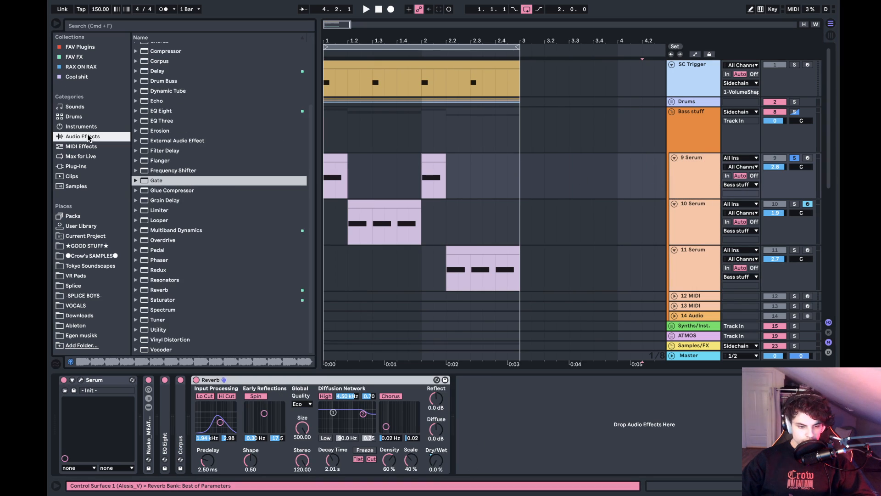
pyautogui.doubleClick(169, 112)
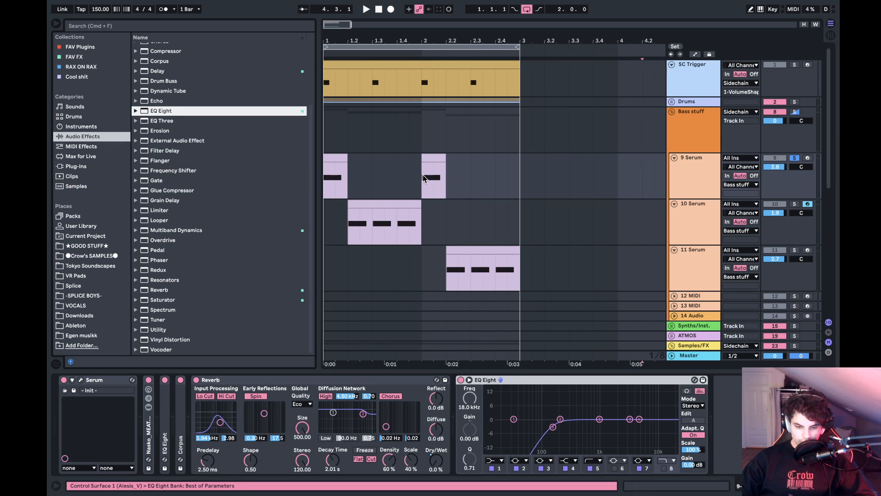
pyautogui.click(338, 162)
pyautogui.press('space')
pyautogui.press('space')
# - Add an EQ Eight after the Corpus on both the 10 Serum and 11 Serum tracks
pyautogui.click(566, 379)
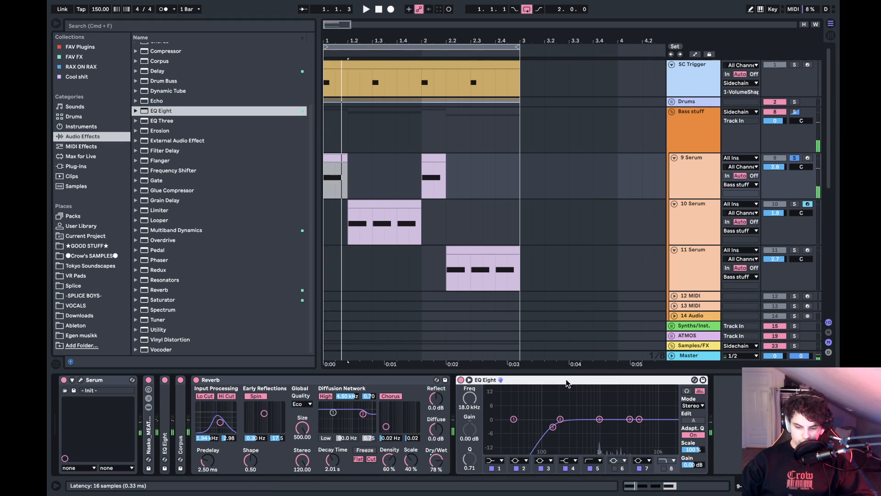
pyautogui.moveTo(425, 225); pyautogui.dragTo(426, 226)
pyautogui.moveTo(627, 386); pyautogui.dragTo(561, 352)
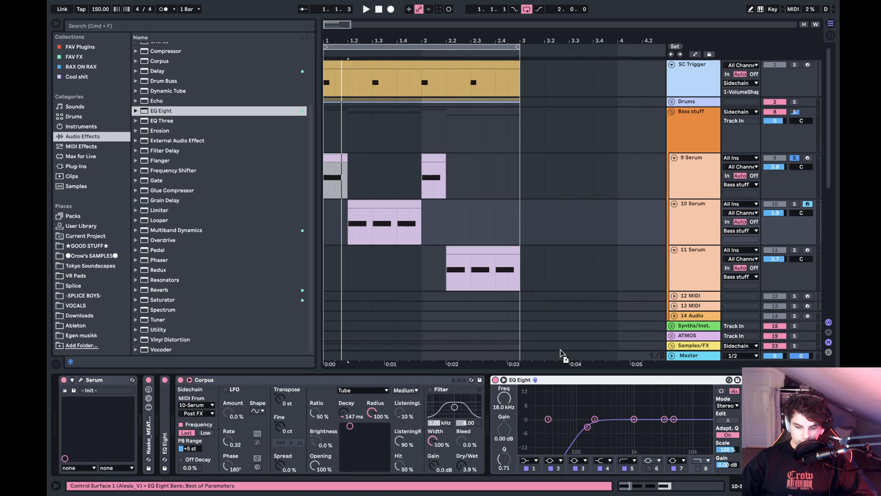
pyautogui.moveTo(429, 267); pyautogui.dragTo(429, 266)
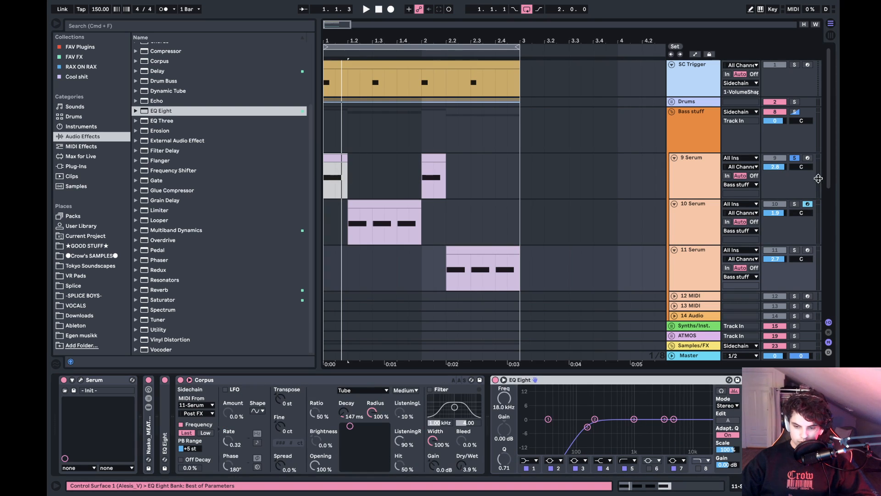
# - Solo the 10 Serum track and play it from the start of its clip at 1.2
pyautogui.click(716, 170)
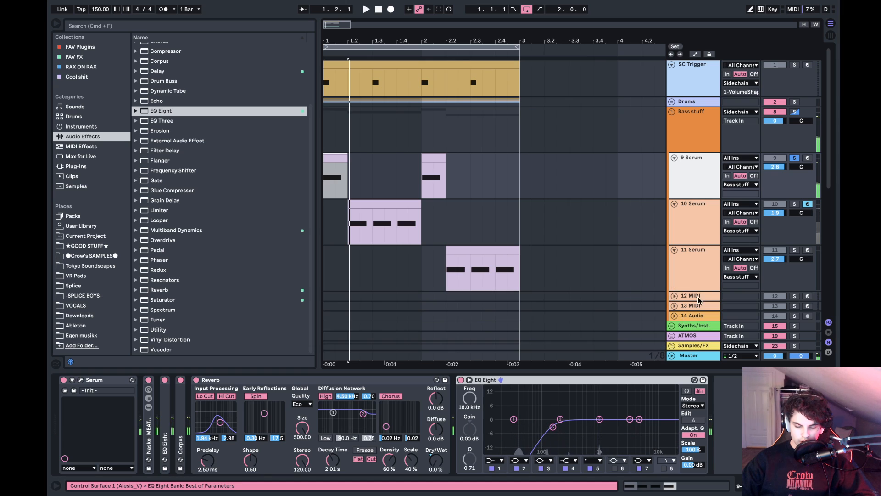
pyautogui.click(703, 218)
pyautogui.click(794, 204)
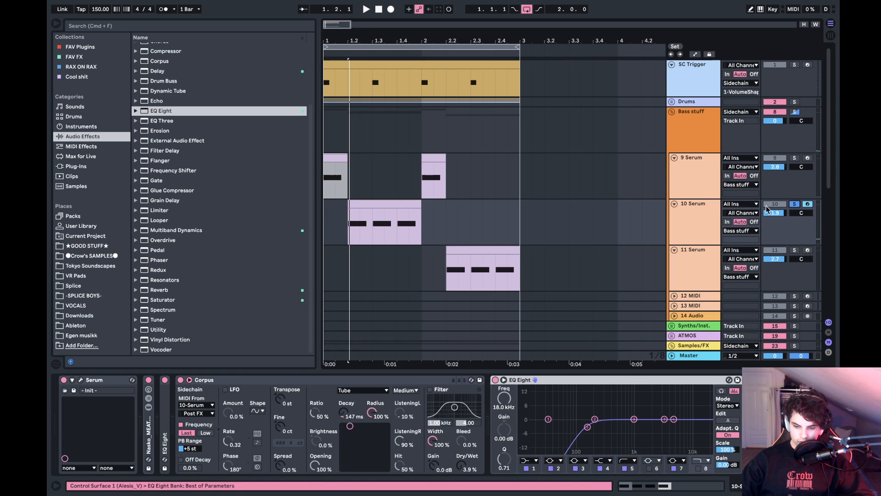
pyautogui.press('space')
pyautogui.press('space')
pyautogui.click(353, 221)
# - Solo the 11 Serum track and shape its EQ Eight with two mild mid cuts and a 2.36 dB boost at 5.27 kHz
pyautogui.press('space')
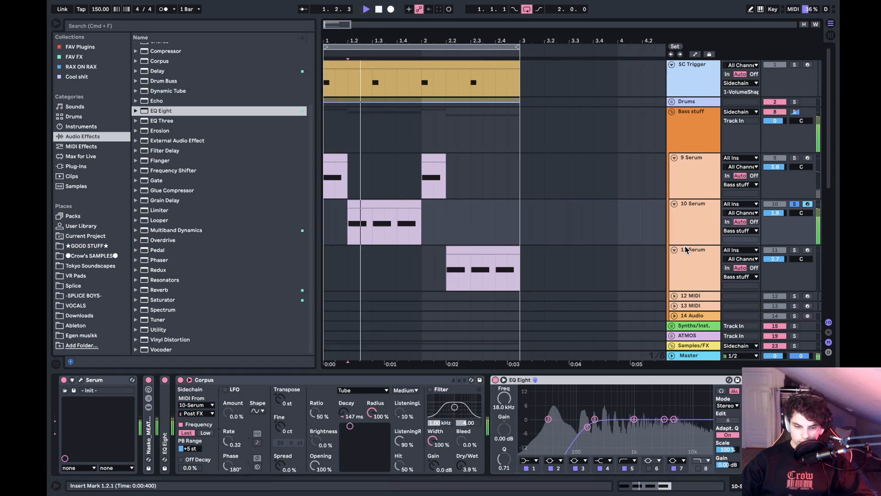
pyautogui.click(795, 250)
pyautogui.press('space')
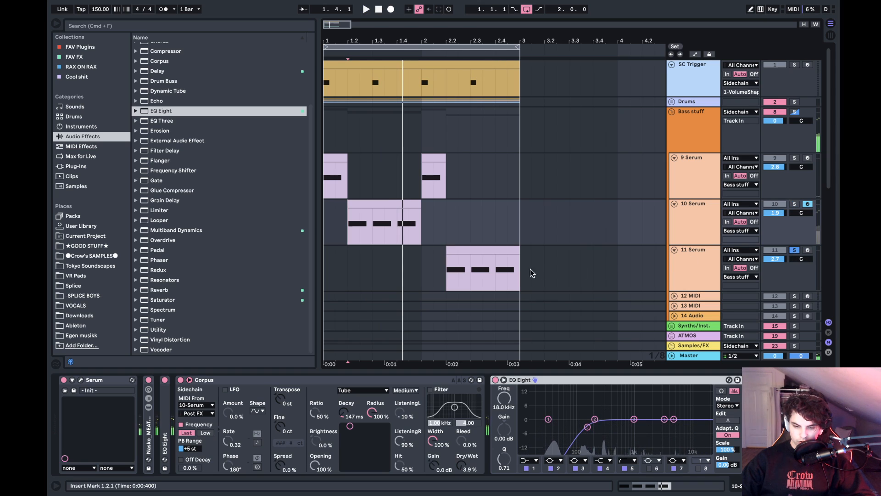
pyautogui.click(450, 268)
pyautogui.press('space')
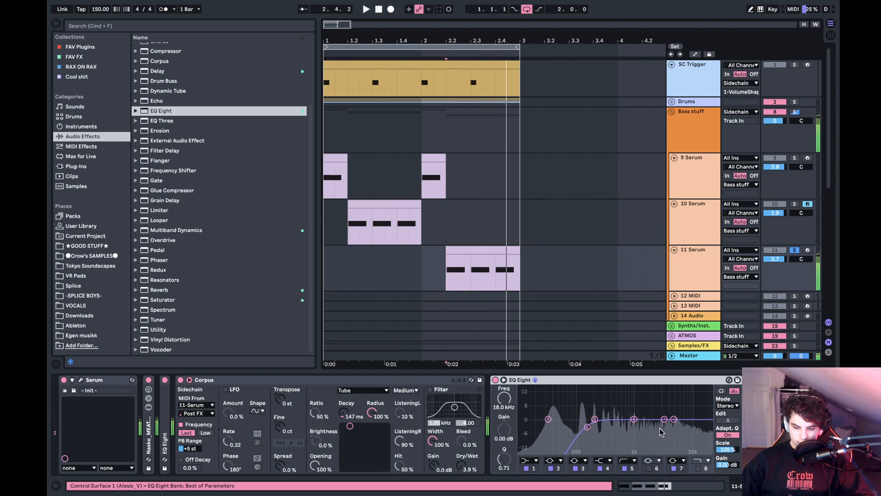
pyautogui.moveTo(667, 420)
pyautogui.mouseDown()
pyautogui.moveTo(642, 413)
pyautogui.moveTo(631, 391)
pyautogui.moveTo(631, 429)
pyautogui.moveTo(629, 416)
pyautogui.moveTo(671, 403)
pyautogui.moveTo(667, 418)
pyautogui.moveTo(665, 387)
pyautogui.moveTo(664, 425)
pyautogui.moveTo(675, 414)
pyautogui.mouseUp()
pyautogui.press('space')
pyautogui.press('space')
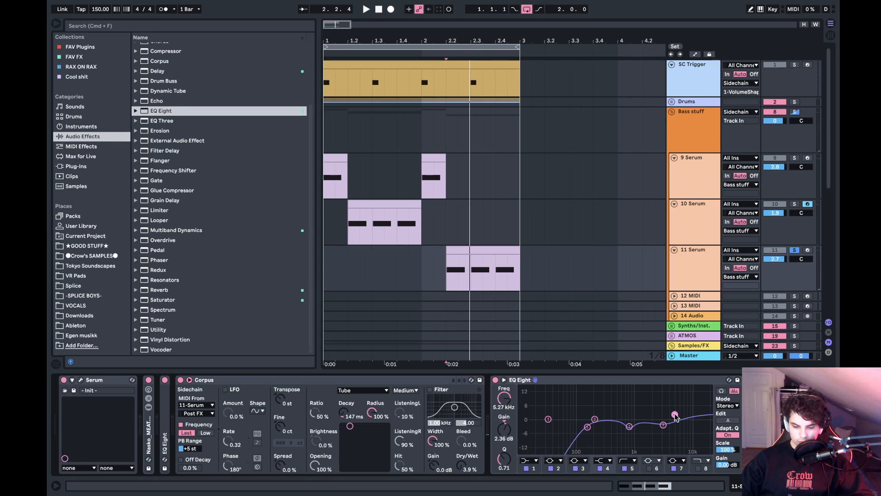
# - Switch the solo to the 10 Serum track and listen to its clip from 1.2
pyautogui.click(414, 222)
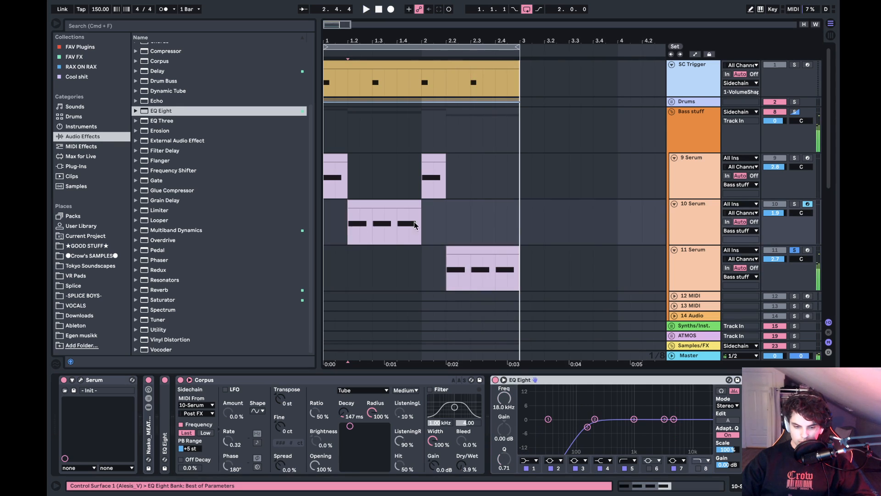
pyautogui.click(794, 204)
pyautogui.click(711, 219)
pyautogui.press('space')
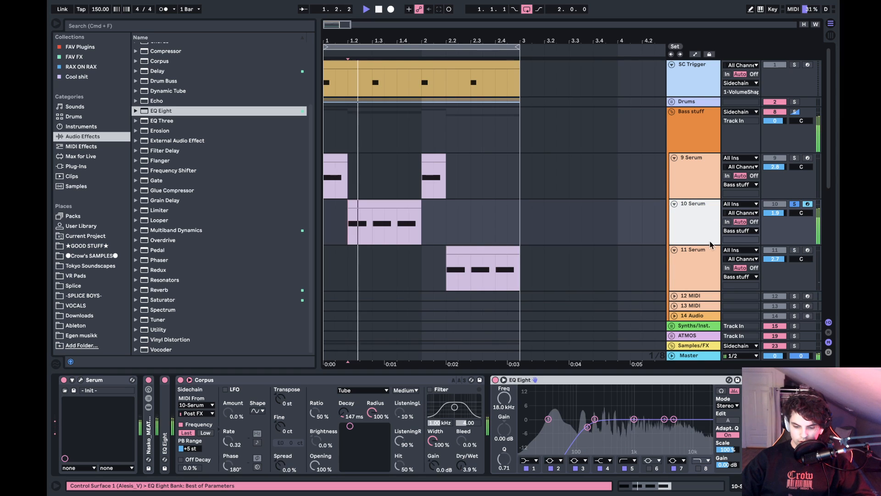
pyautogui.press('space')
# - Shape the 10 Serum track's EQ Eight with a 3.10 dB cut at 391 Hz, a mild upper-mid cut and a high boost
pyautogui.press('space')
pyautogui.moveTo(665, 419)
pyautogui.mouseDown()
pyautogui.moveTo(673, 416)
pyautogui.moveTo(611, 400)
pyautogui.moveTo(611, 426)
pyautogui.mouseUp()
pyautogui.press('space')
pyautogui.press('space')
pyautogui.press('space')
pyautogui.press('space')
pyautogui.press('space')
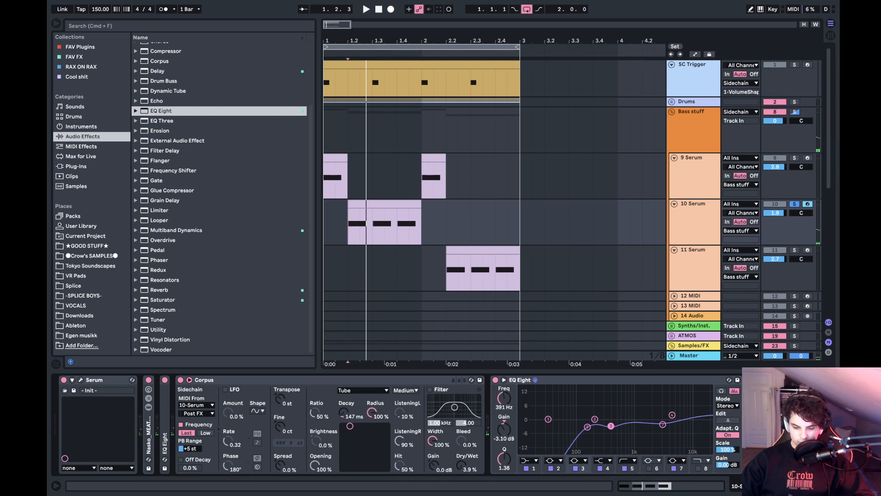
pyautogui.press('space')
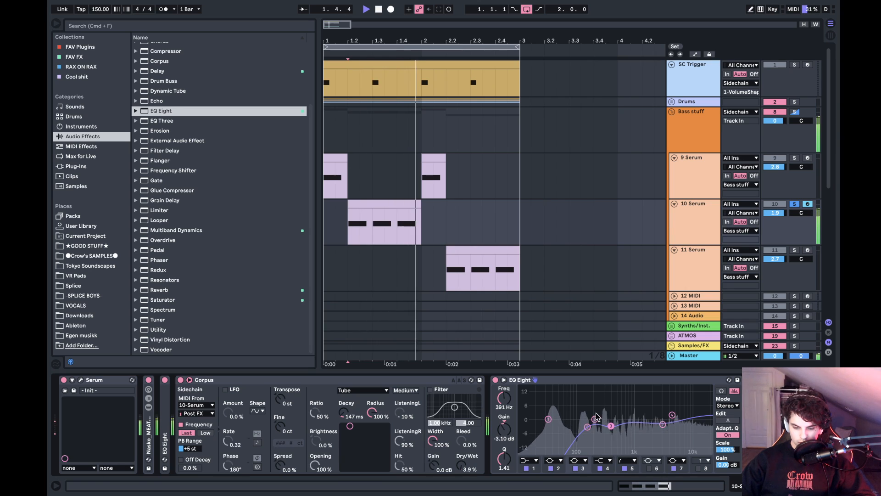
# - Solo the 9 Serum track and listen repeatedly to its first clip from the start of bar 1
pyautogui.click(795, 157)
pyautogui.click(741, 167)
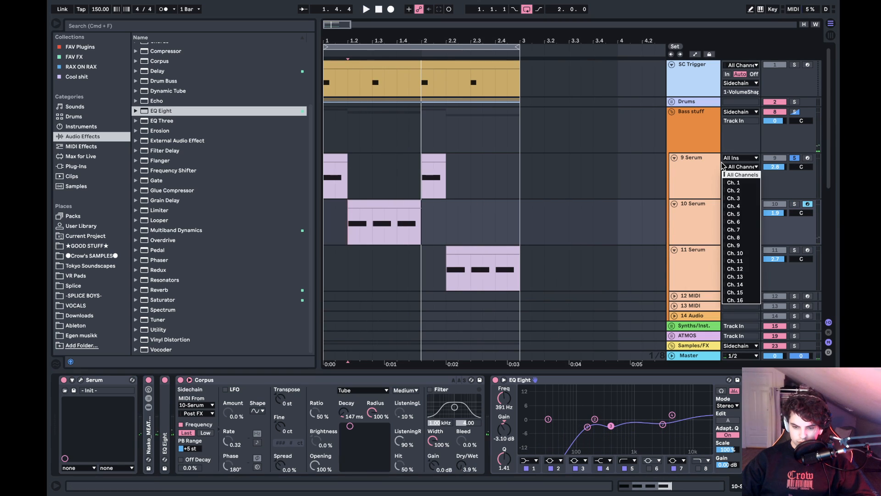
pyautogui.click(711, 166)
pyautogui.press('space')
pyautogui.press('space')
pyautogui.click(344, 158)
pyautogui.press('space')
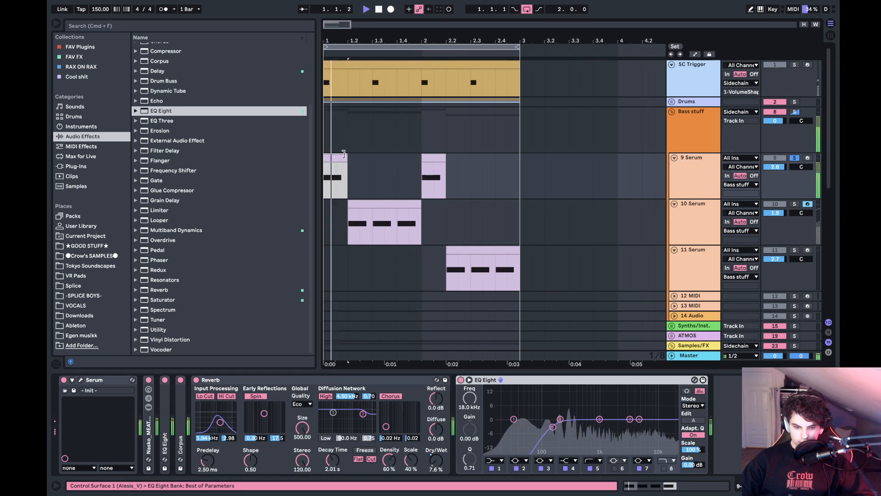
pyautogui.press('space')
pyautogui.press('space')
pyautogui.press('space')
pyautogui.press('space')
pyautogui.press('space')
# - Shape the 9 Serum track's EQ Eight with a 2.85 dB cut at 3.44 kHz and a 1.86 dB boost at 938 Hz while auditioning it
pyautogui.moveTo(629, 419); pyautogui.dragTo(630, 424)
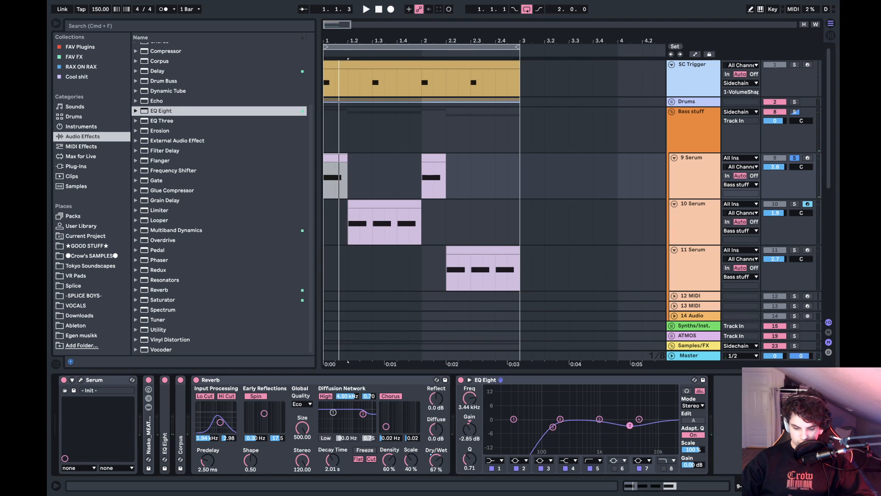
pyautogui.press('space')
pyautogui.press('space')
pyautogui.press('space')
pyautogui.moveTo(638, 419); pyautogui.dragTo(598, 416)
pyautogui.press('space')
pyautogui.press('space')
pyautogui.press('space')
pyautogui.press('space')
pyautogui.press('space')
pyautogui.press('space')
pyautogui.press('space')
pyautogui.press('space')
pyautogui.press('space')
pyautogui.press('space')
pyautogui.press('space')
pyautogui.press('space')
pyautogui.press('space')
pyautogui.press('space')
pyautogui.press('space')
pyautogui.press('space')
pyautogui.press('space')
pyautogui.press('space')
pyautogui.press('space')
pyautogui.press('space')
pyautogui.press('space')
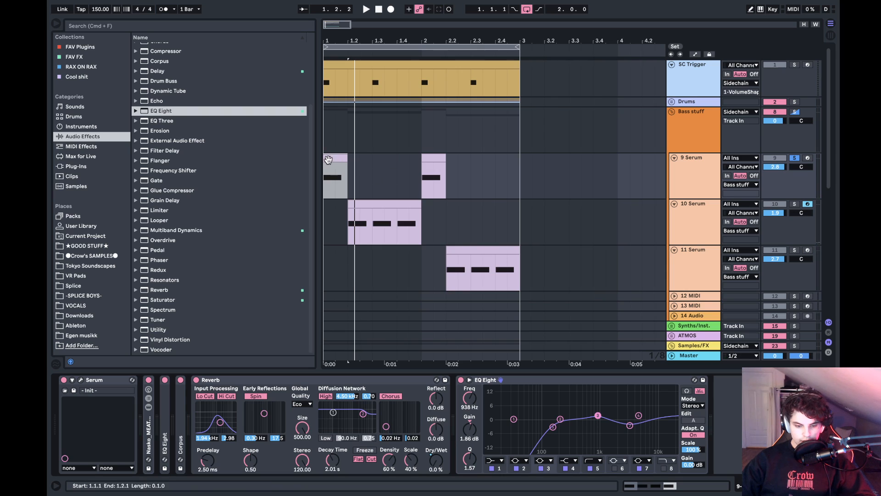
pyautogui.click(323, 179)
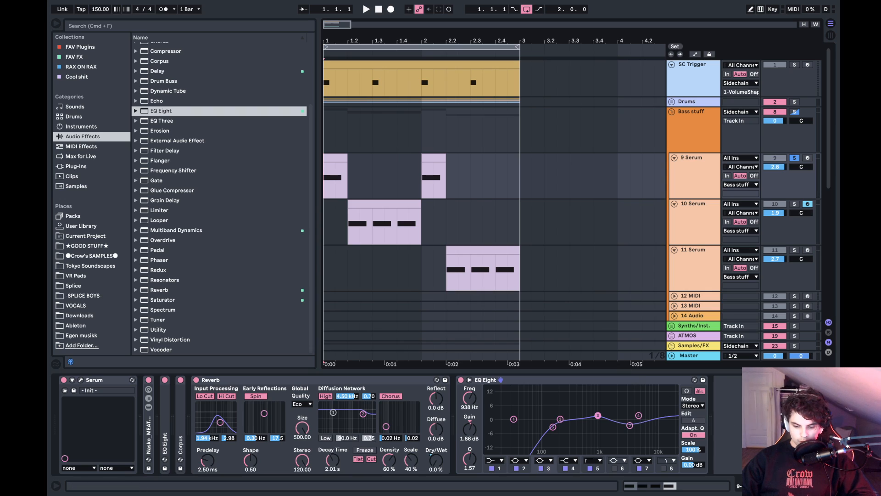
pyautogui.click(751, 423)
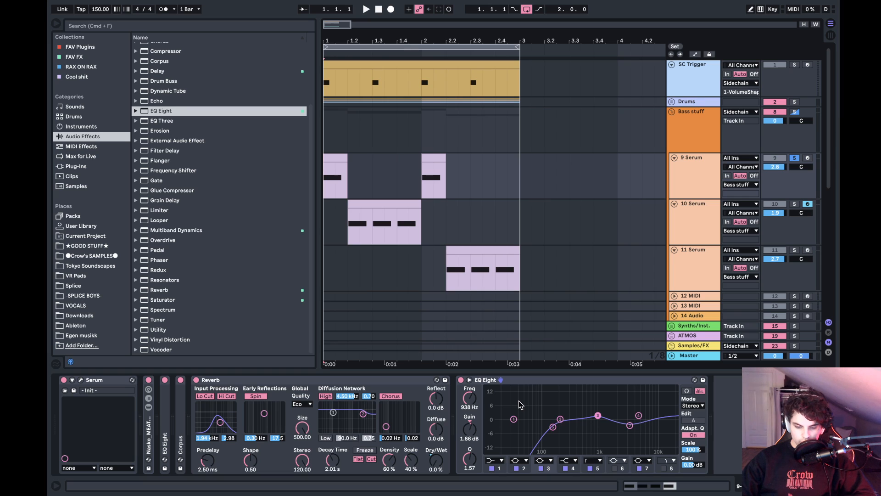
# - Unfold the 12 MIDI track, load the SUB.adg instrument rack onto it and close the Serum window
pyautogui.click(674, 296)
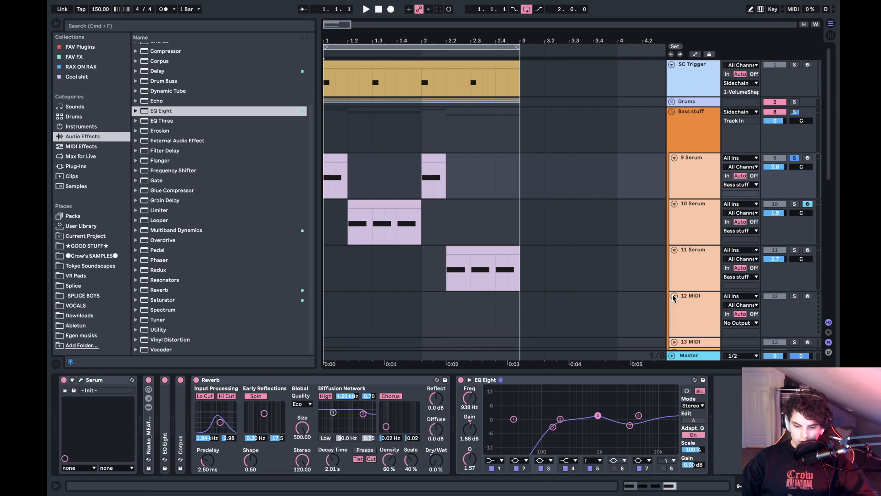
pyautogui.click(678, 298)
pyautogui.scroll(-5, 700, 264)
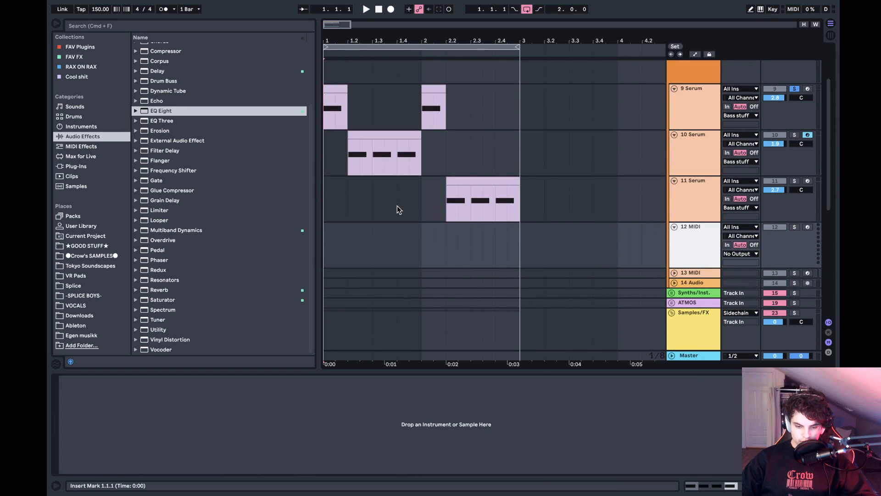
pyautogui.click(94, 127)
pyautogui.click(179, 109)
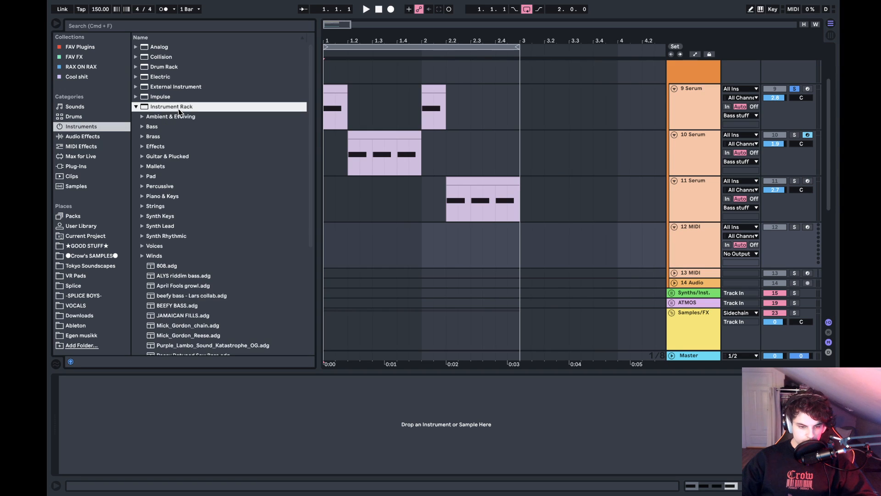
pyautogui.scroll(-10, 205, 215)
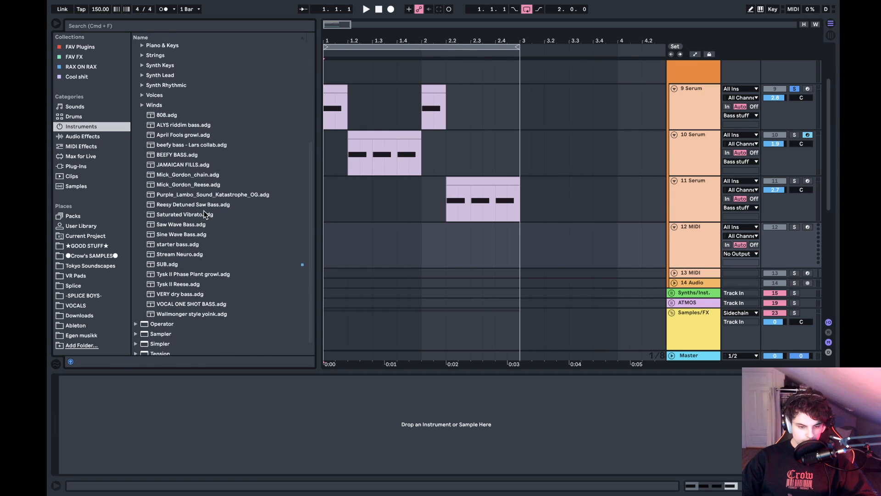
pyautogui.click(172, 251)
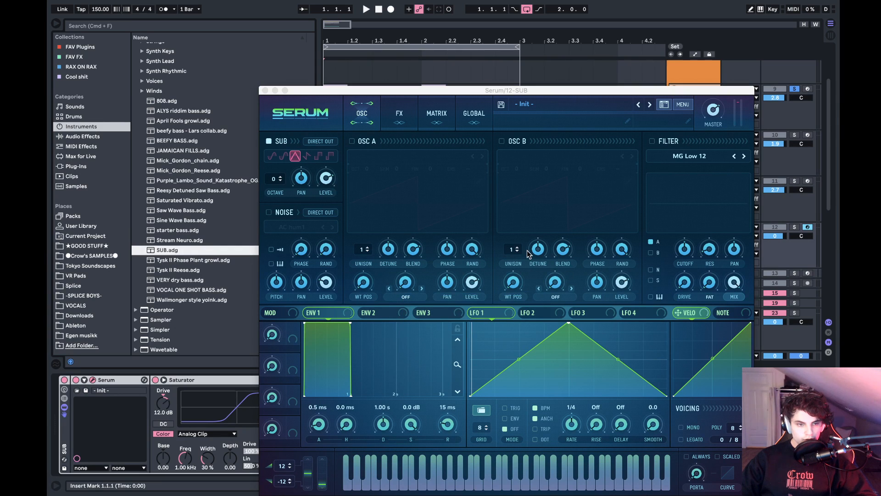
pyautogui.click(265, 90)
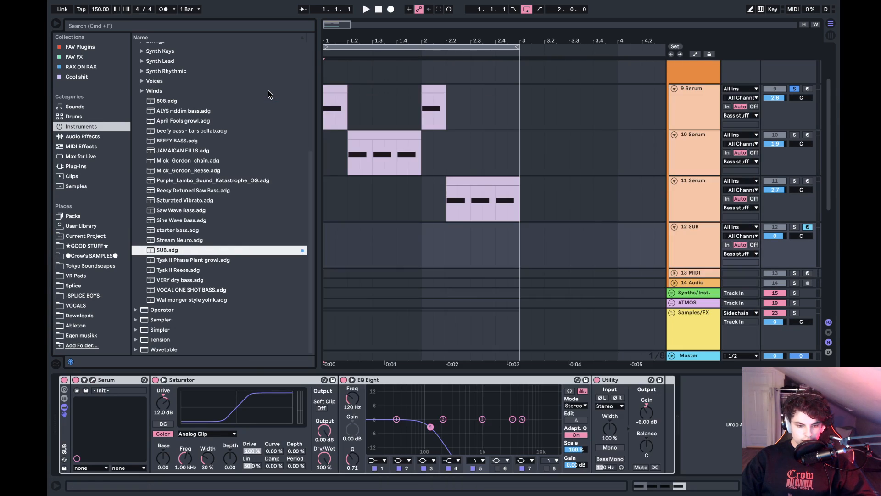
# - Copy the 10 Serum clip to the start of the SUB track and remove its third beat
pyautogui.moveTo(517, 230); pyautogui.dragTo(337, 232)
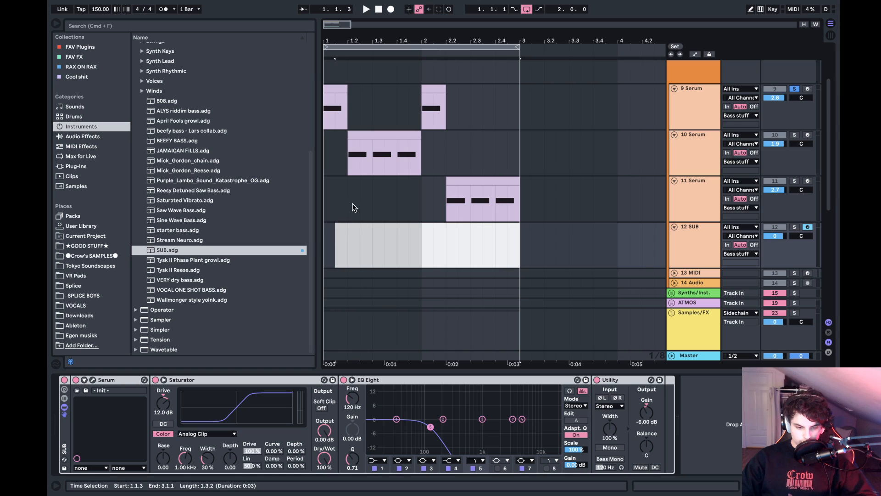
pyautogui.moveTo(384, 142); pyautogui.dragTo(364, 256)
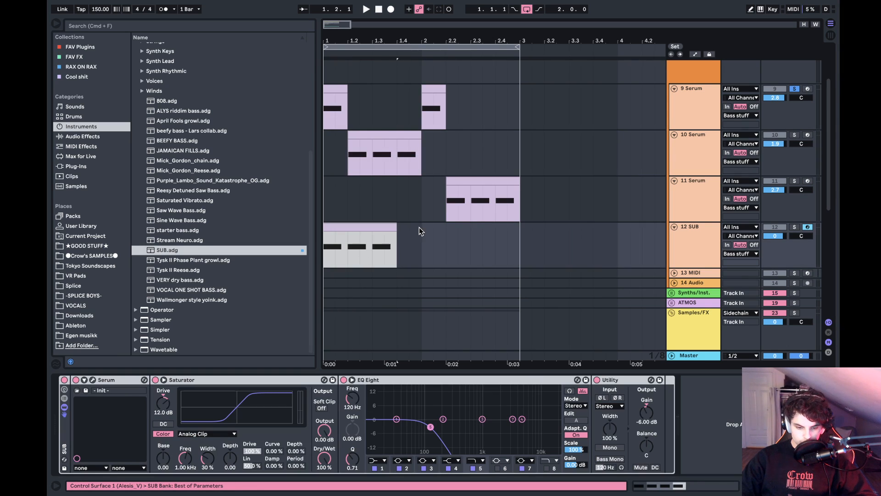
pyautogui.moveTo(403, 235); pyautogui.dragTo(373, 223)
pyautogui.press('Delete')
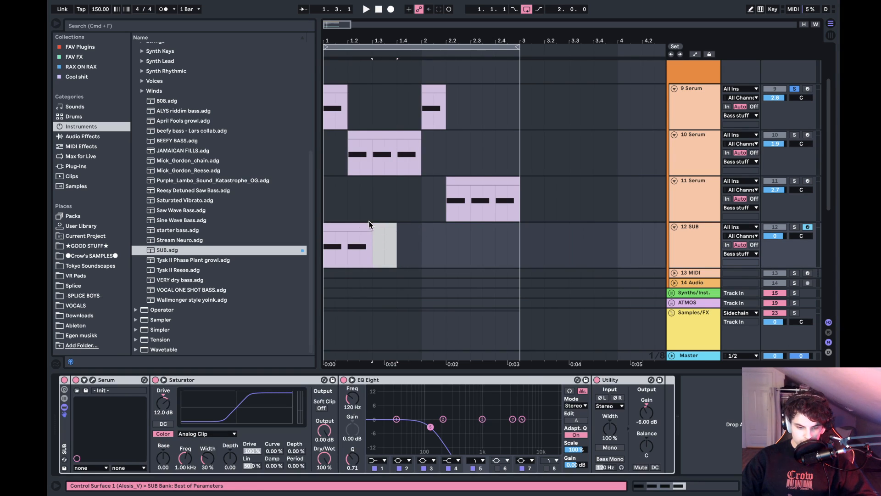
# - Duplicate the two-beat SUB clip three times to fill bars 1 and 2, and consolidate the copies into one clip
pyautogui.click(360, 229)
pyautogui.press('super+d')
pyautogui.press('super+d')
pyautogui.press('super+d')
pyautogui.keyDown('shift'); pyautogui.click(360, 230); pyautogui.keyUp('shift')
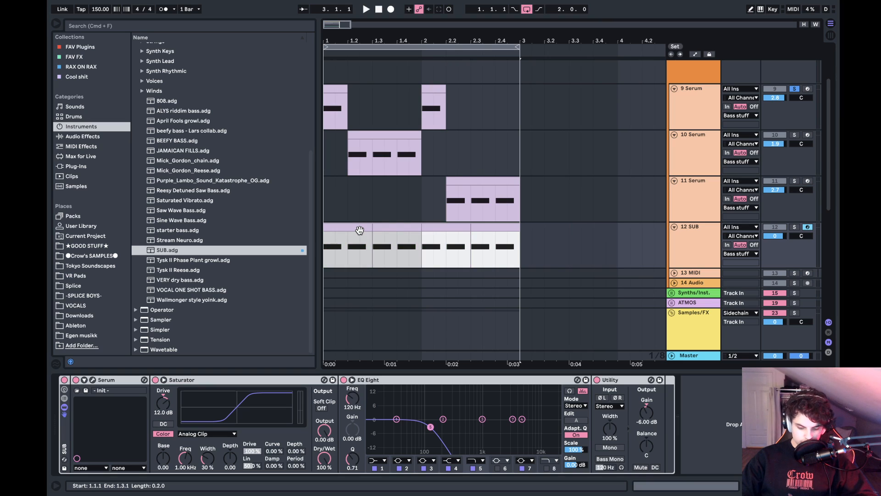
pyautogui.press('super+j')
pyautogui.click(330, 249)
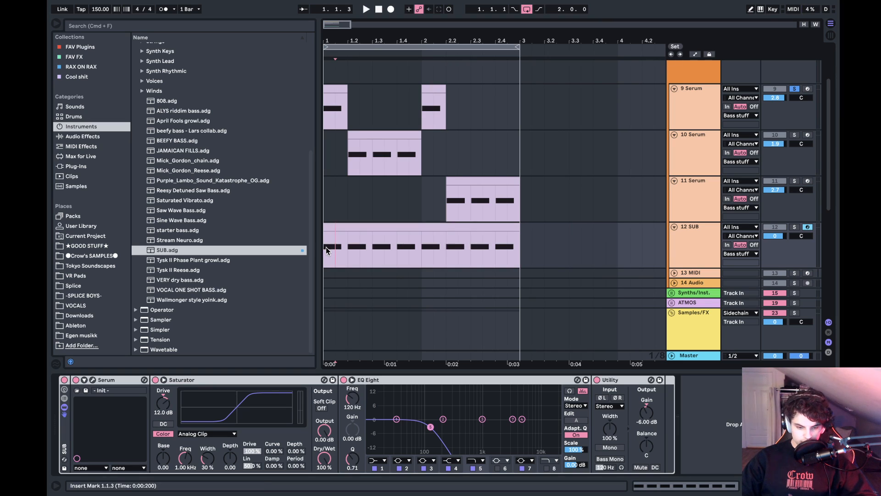
# - Clear the solos on the 9 Serum track and the Bass stuff group and play the full two-bar loop
pyautogui.scroll(3, 798, 236)
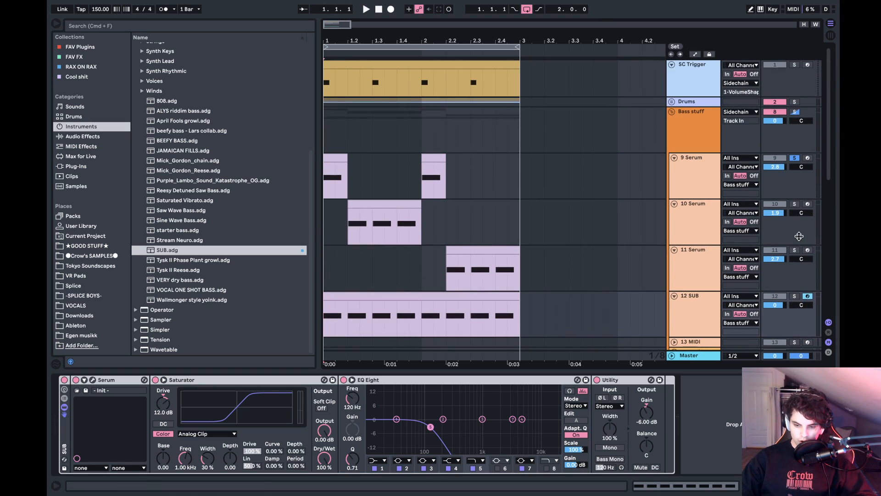
pyautogui.click(794, 158)
pyautogui.click(794, 111)
pyautogui.press('space')
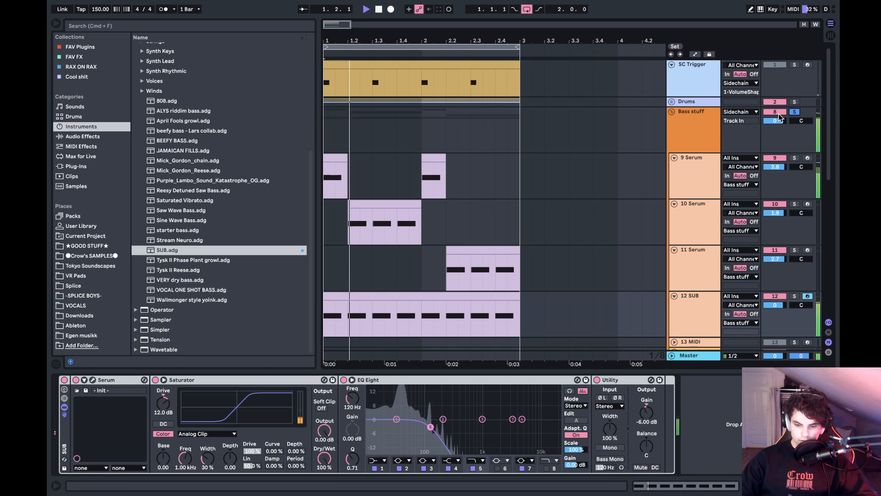
pyautogui.scroll(-5, 538, 197)
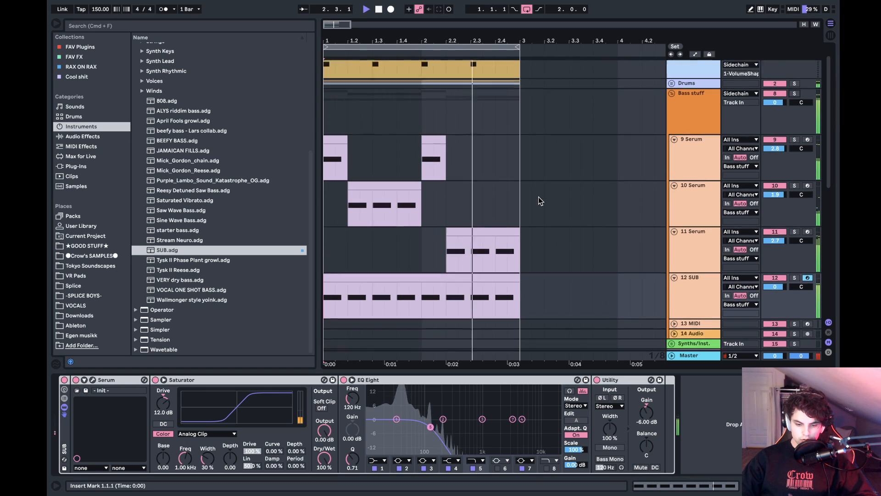
pyautogui.scroll(5, 538, 197)
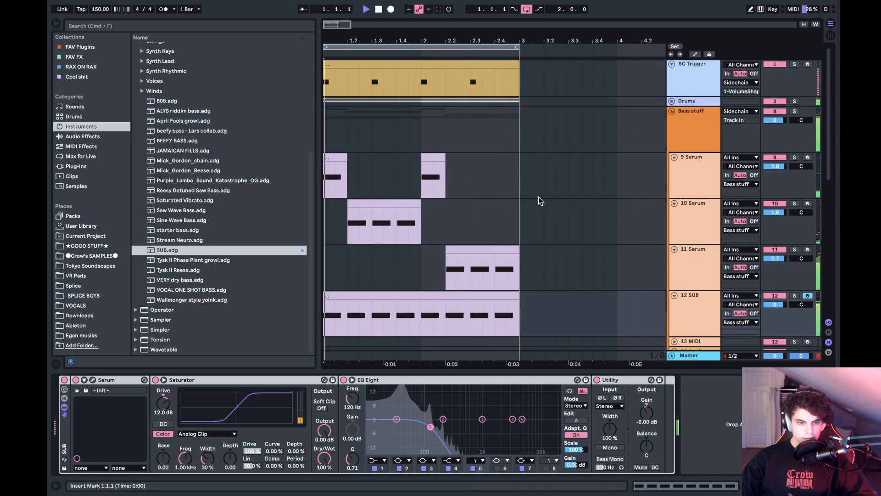
pyautogui.press('space')
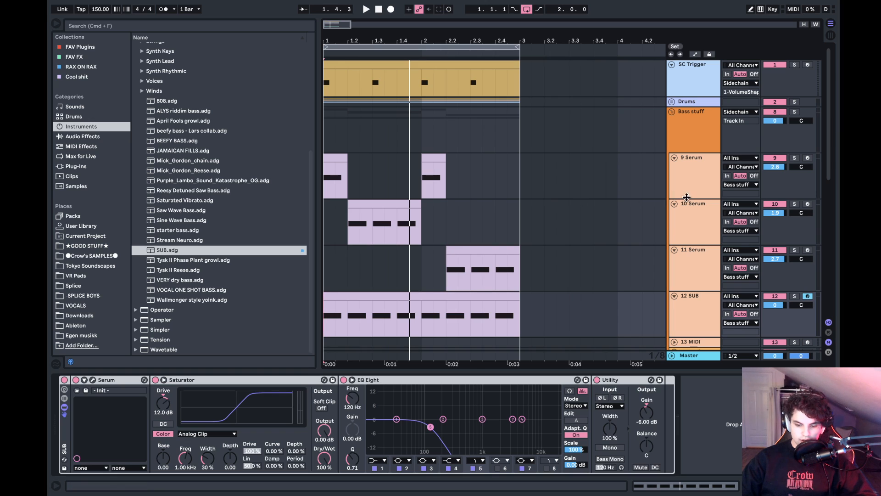
# - Fold the 25 Audio, 26 Audio and Sidechain tracks in the arrangement
pyautogui.scroll(-15, 646, 234)
pyautogui.scroll(10, 645, 234)
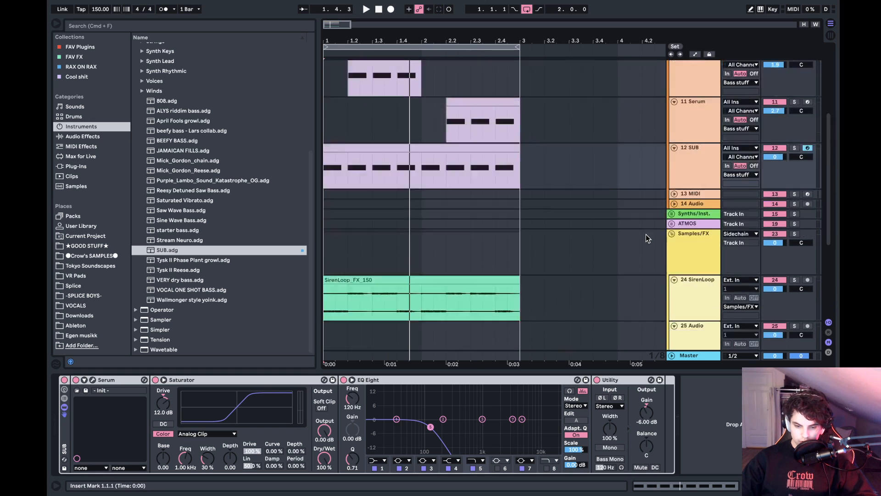
pyautogui.scroll(-10, 645, 234)
pyautogui.click(675, 173)
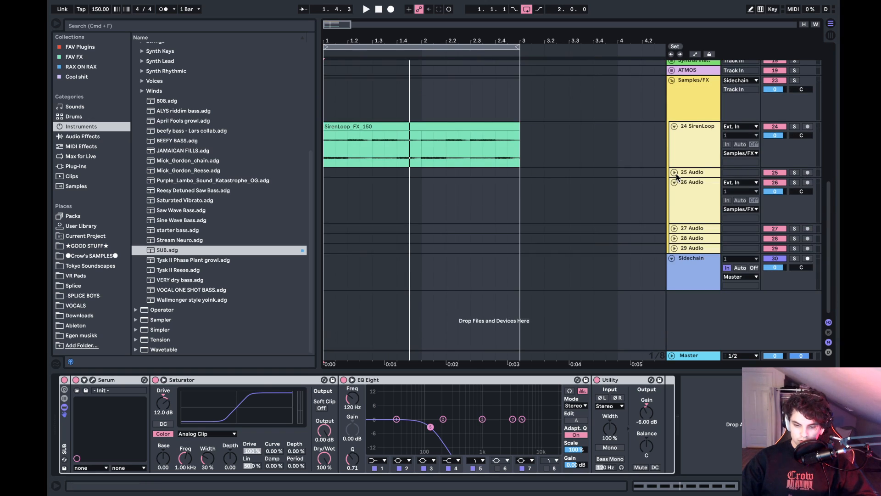
pyautogui.click(675, 182)
pyautogui.scroll(5, 562, 187)
pyautogui.scroll(-1, 563, 187)
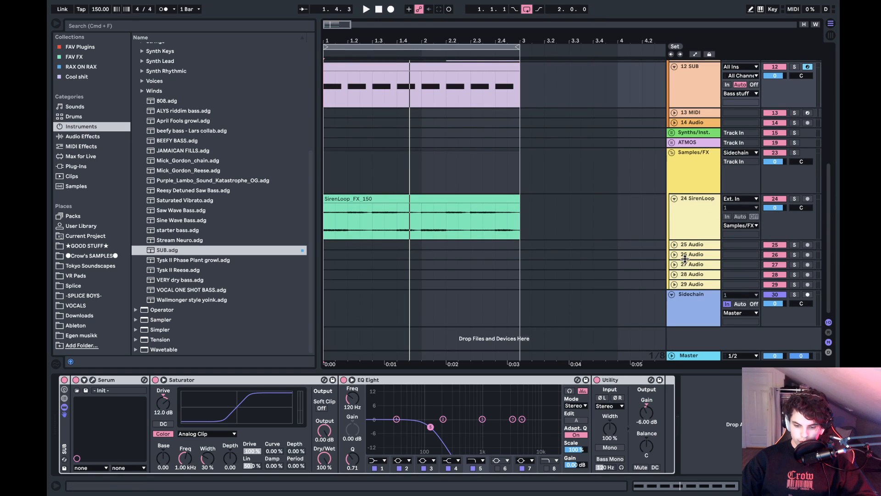
pyautogui.click(671, 294)
pyautogui.scroll(5, 552, 236)
pyautogui.scroll(-5, 552, 236)
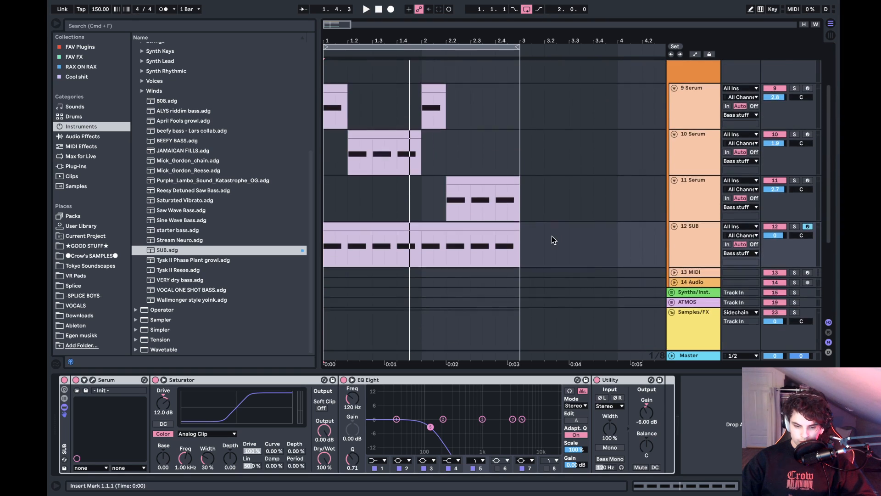
# - Inspect the 3.23 kHz cut in the 10 Serum track's EQ Eight and check the loop by playback
pyautogui.scroll(5, 552, 236)
pyautogui.scroll(-1, 552, 236)
pyautogui.scroll(-1, 552, 236)
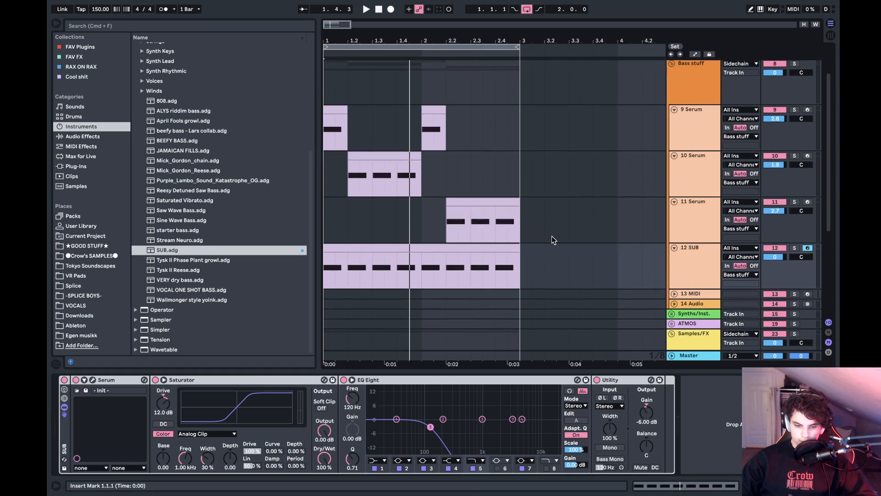
pyautogui.click(708, 171)
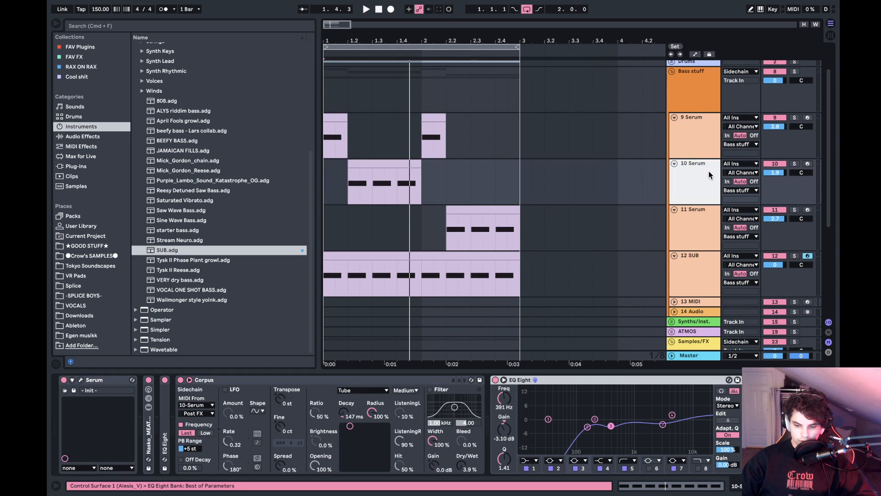
pyautogui.click(663, 424)
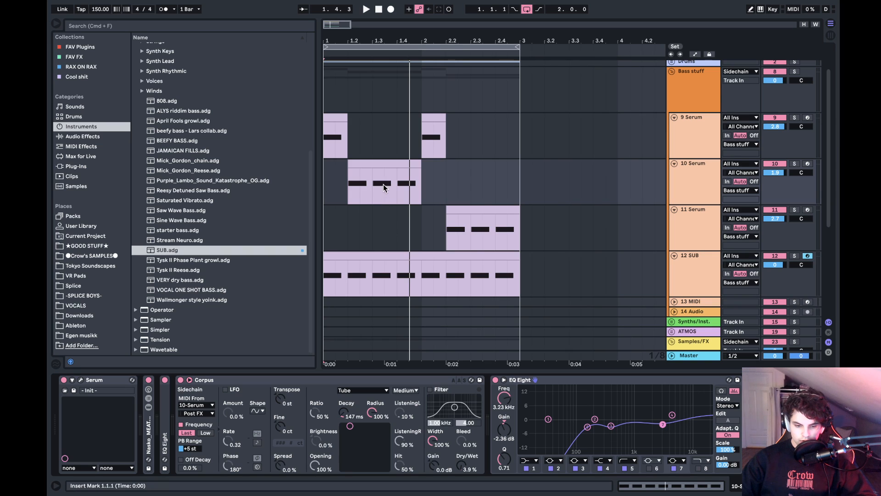
pyautogui.press('space')
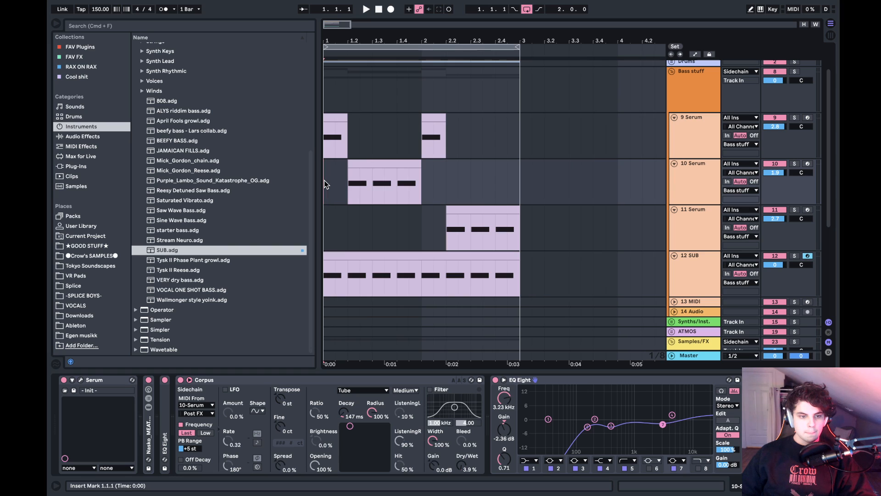
# - Add a Utility effect to the 24 SirenLoop track and switch its width control to Mid/Side Mode
pyautogui.scroll(-5, 681, 262)
pyautogui.click(682, 258)
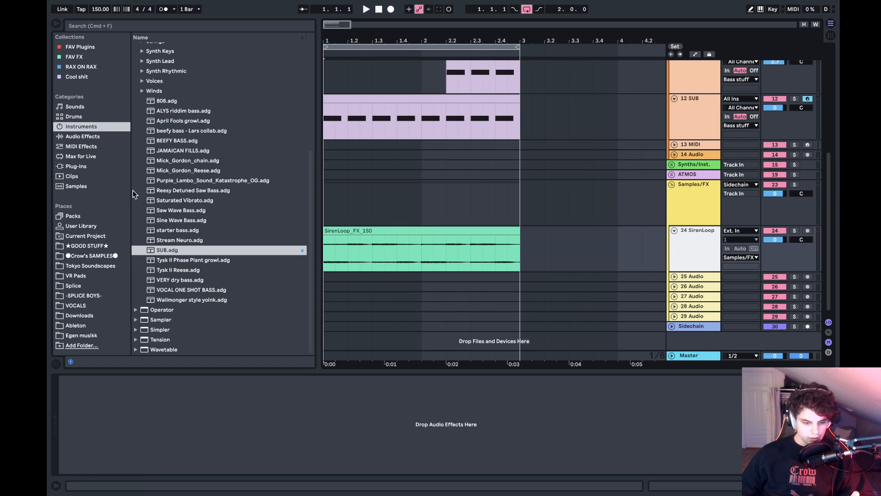
pyautogui.click(83, 137)
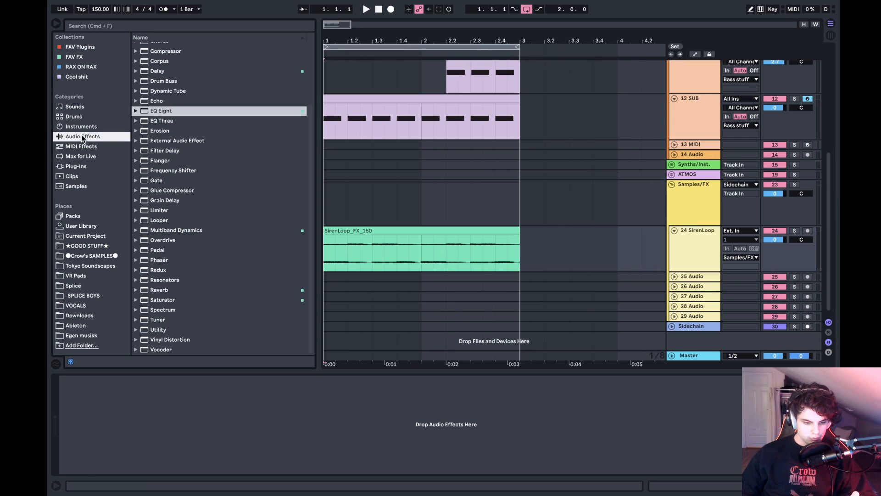
pyautogui.moveTo(159, 339)
pyautogui.mouseDown()
pyautogui.moveTo(329, 284)
pyautogui.moveTo(161, 330)
pyautogui.mouseUp()
pyautogui.click(157, 331)
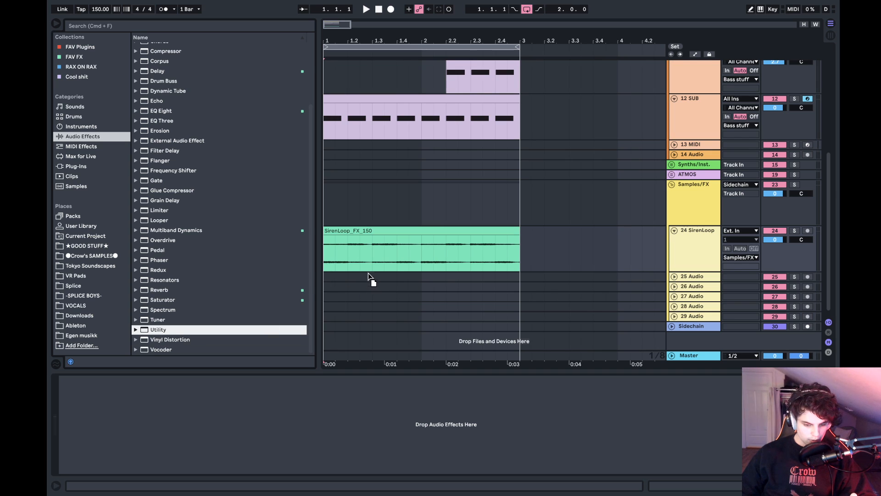
pyautogui.moveTo(369, 277); pyautogui.dragTo(370, 270)
pyautogui.rightClick(81, 428)
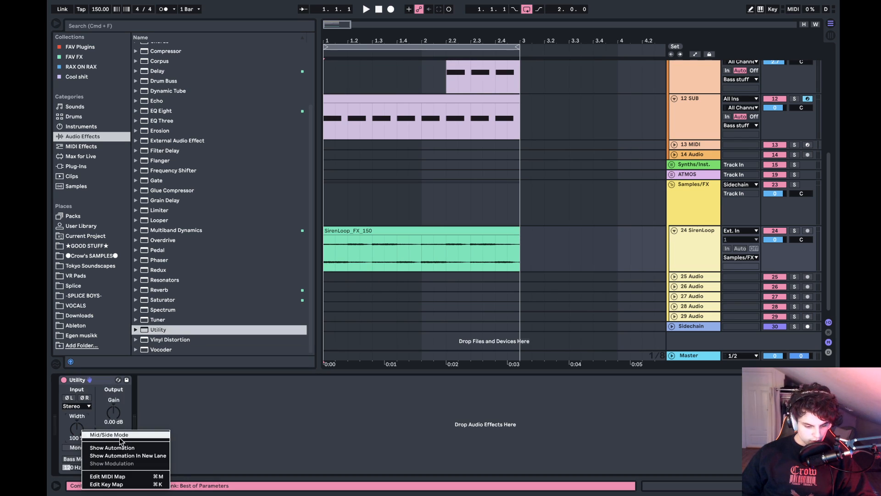
pyautogui.click(90, 433)
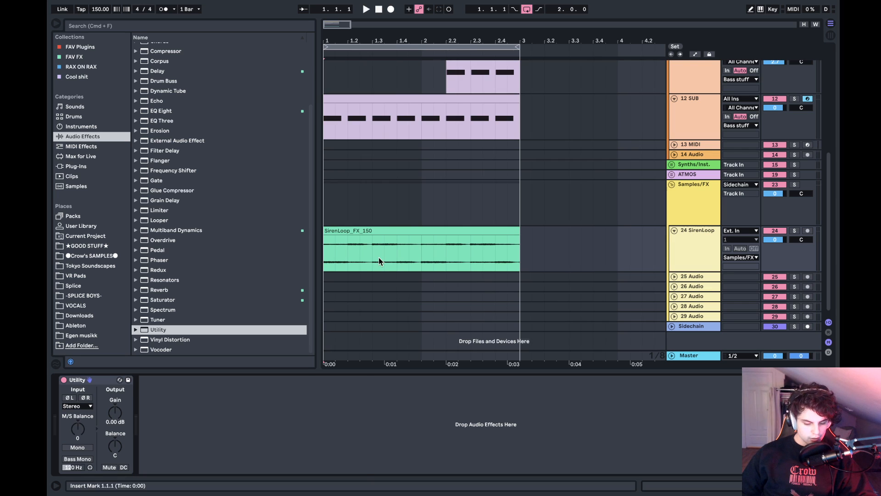
# - Add a Utility with Bass Mono enabled and a FabFilter Pro-L 2 limiter to the Master track
pyautogui.click(706, 355)
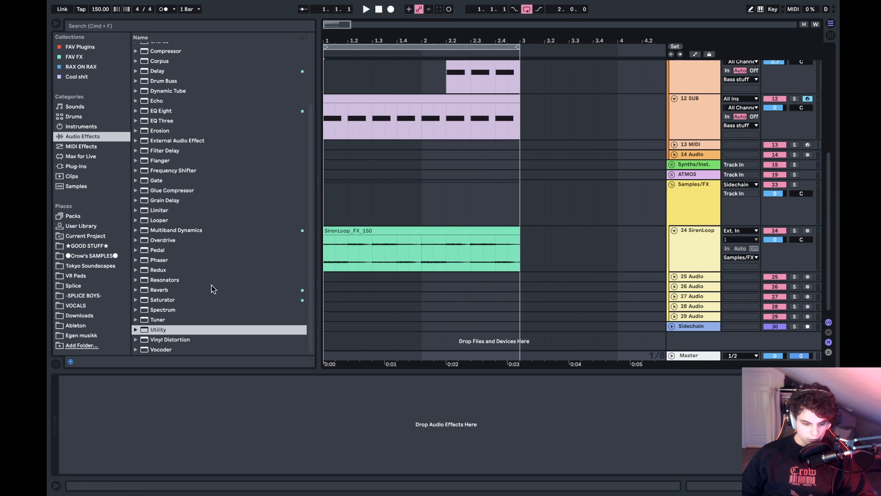
pyautogui.moveTo(159, 326); pyautogui.dragTo(127, 407)
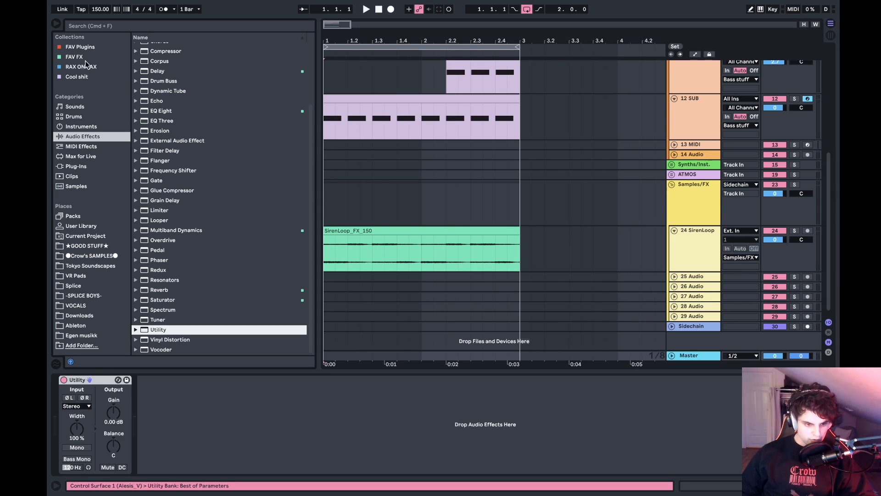
pyautogui.click(80, 48)
pyautogui.doubleClick(183, 57)
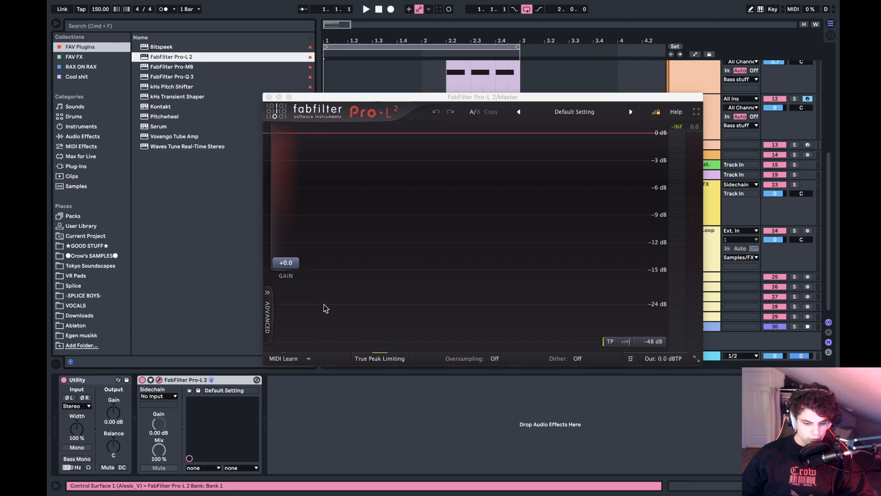
pyautogui.click(269, 97)
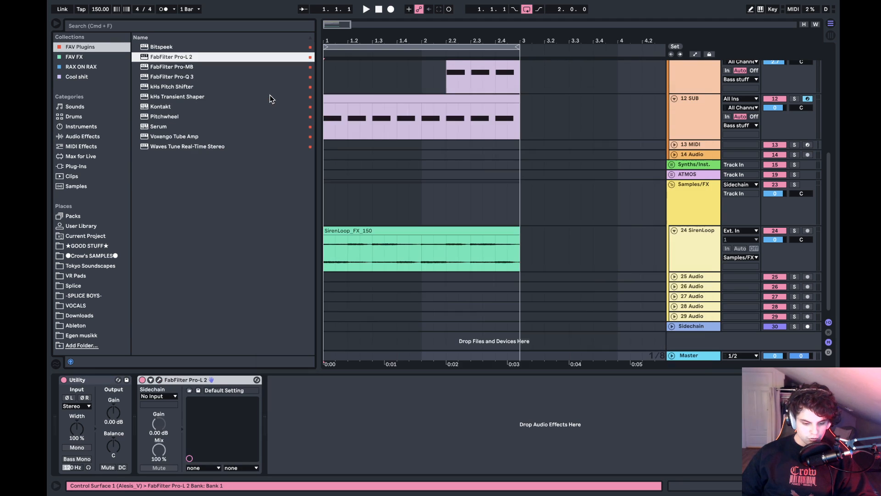
pyautogui.click(83, 458)
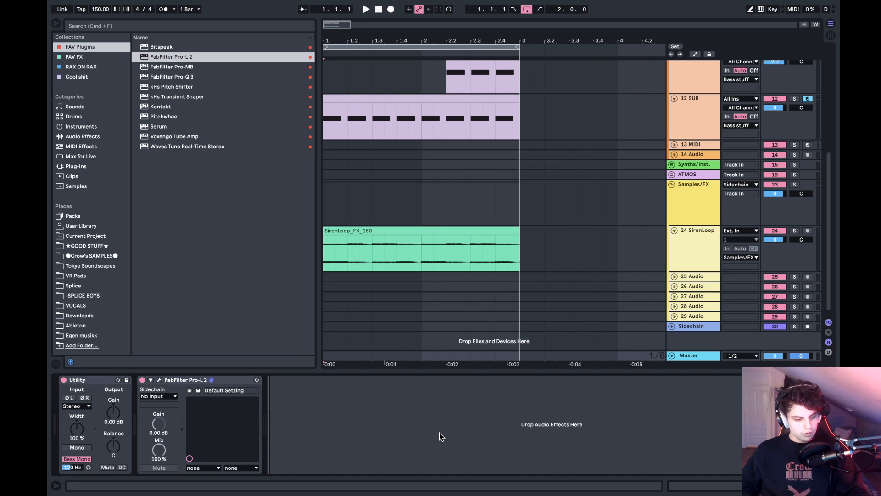
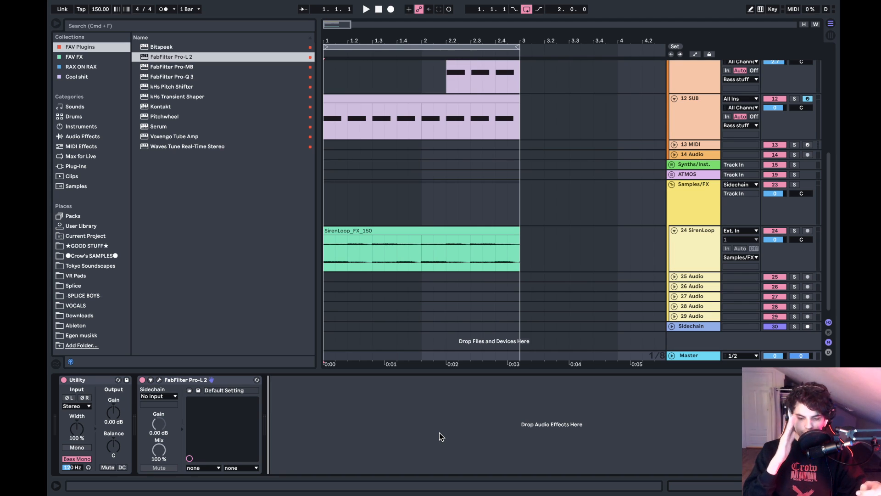
# - Solo the 24 SirenLoop track and set its Utility's M/S Balance to 27S
pyautogui.click(327, 238)
pyautogui.click(331, 230)
pyautogui.press('space')
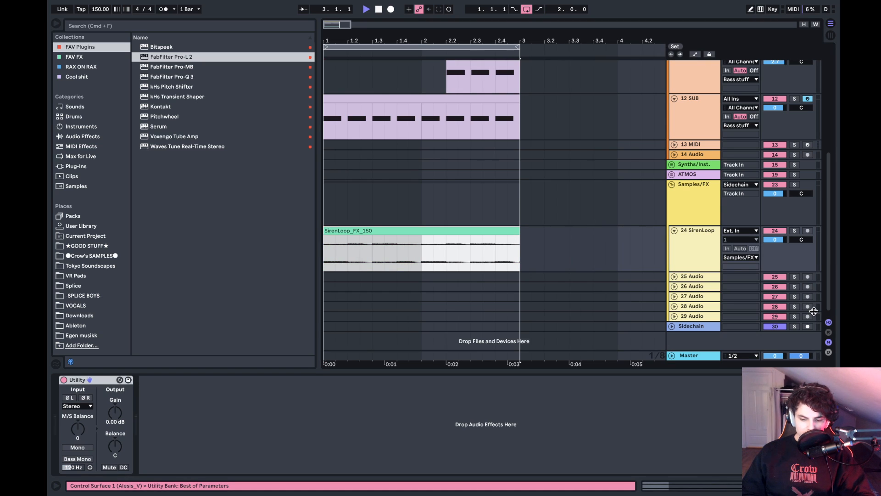
pyautogui.click(794, 231)
pyautogui.moveTo(79, 431); pyautogui.dragTo(78, 428)
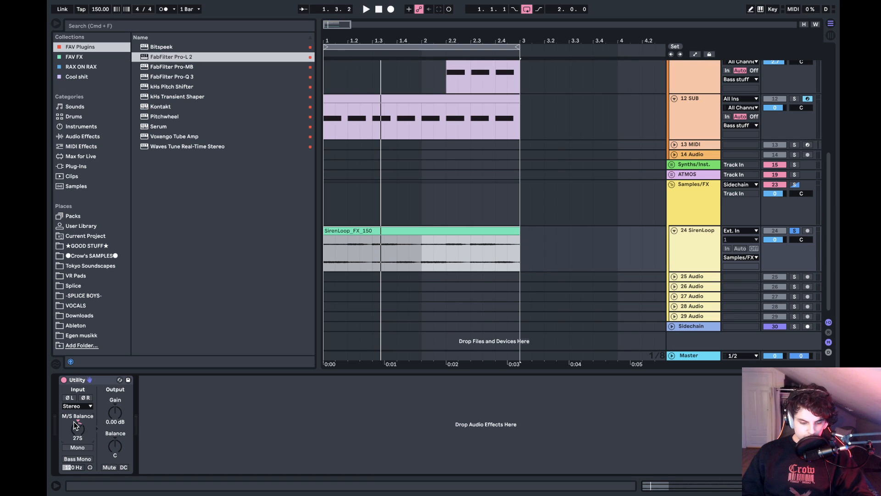
# - Switch the SirenLoop Utility's width control out of Mid/Side Mode and back into it
pyautogui.rightClick(76, 430)
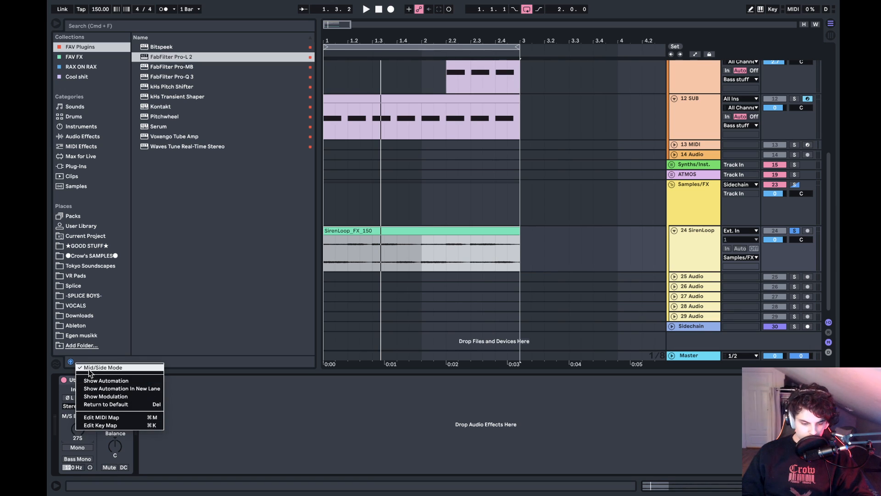
pyautogui.click(101, 368)
pyautogui.rightClick(82, 438)
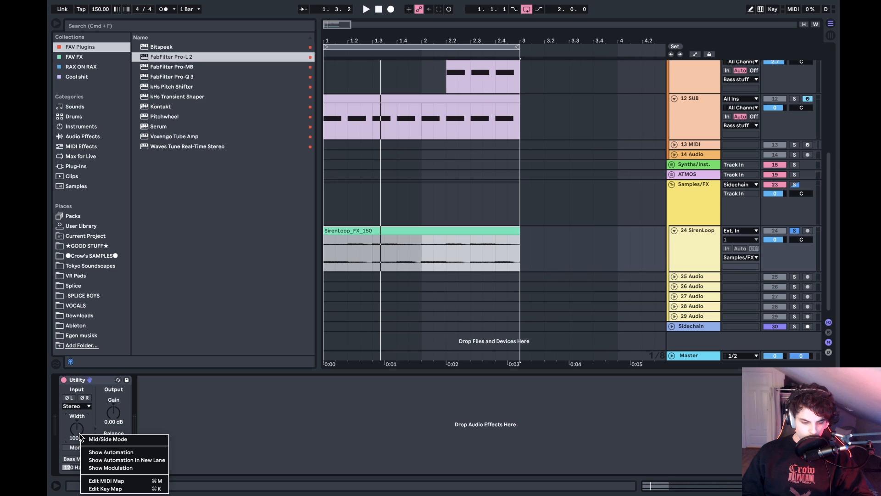
pyautogui.click(108, 440)
# - Play the soloed siren from the start and raise its Utility's M/S Balance to 35S
pyautogui.press('space')
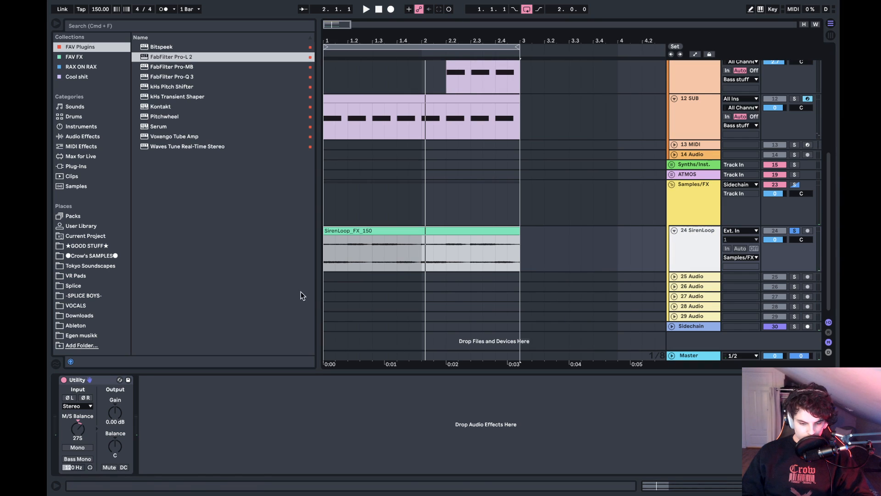
pyautogui.click(331, 256)
pyautogui.press('space')
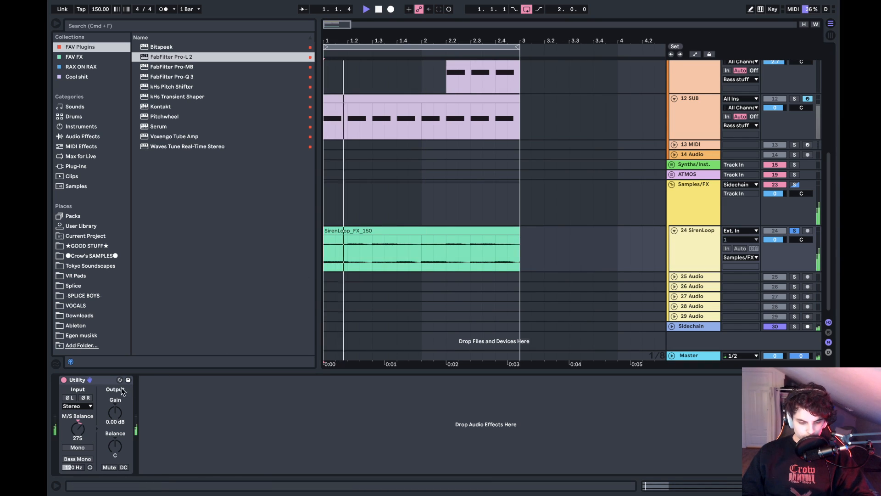
pyautogui.moveTo(78, 424); pyautogui.dragTo(78, 418)
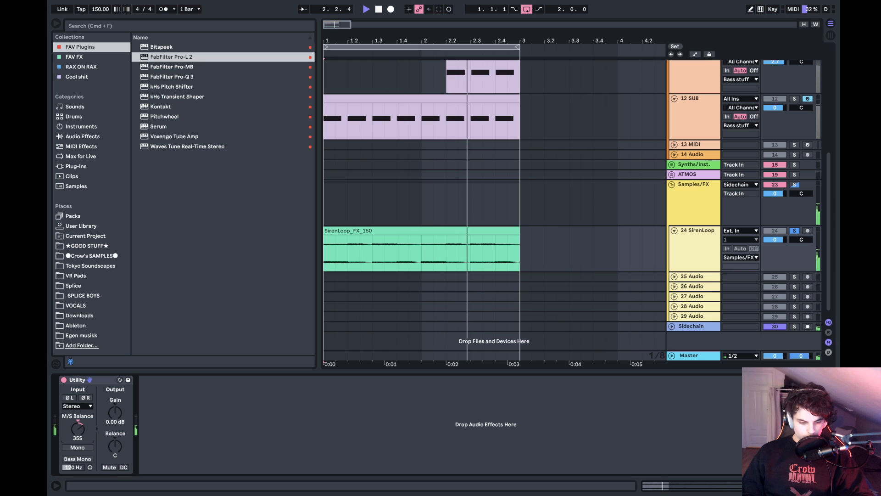
pyautogui.press('space')
# - Unfold the Drums group and solo the Bass stuff group for playback
pyautogui.scroll(5, 692, 271)
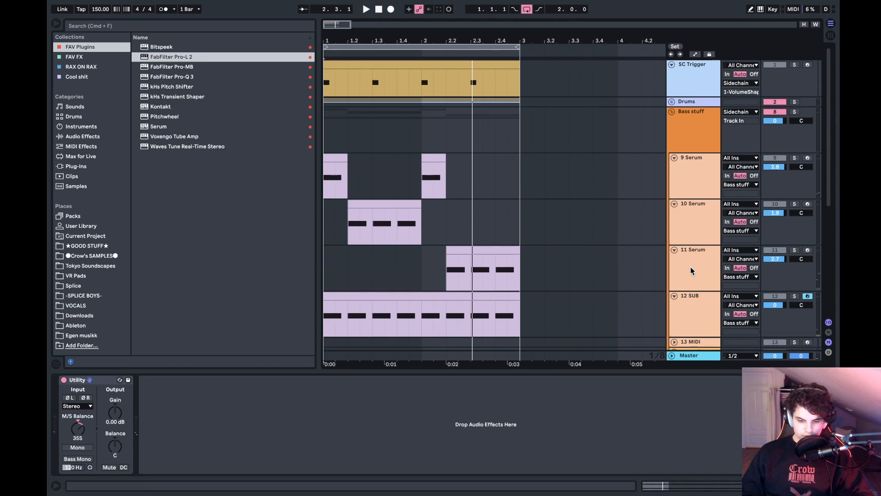
pyautogui.click(672, 102)
pyautogui.scroll(-5, 746, 117)
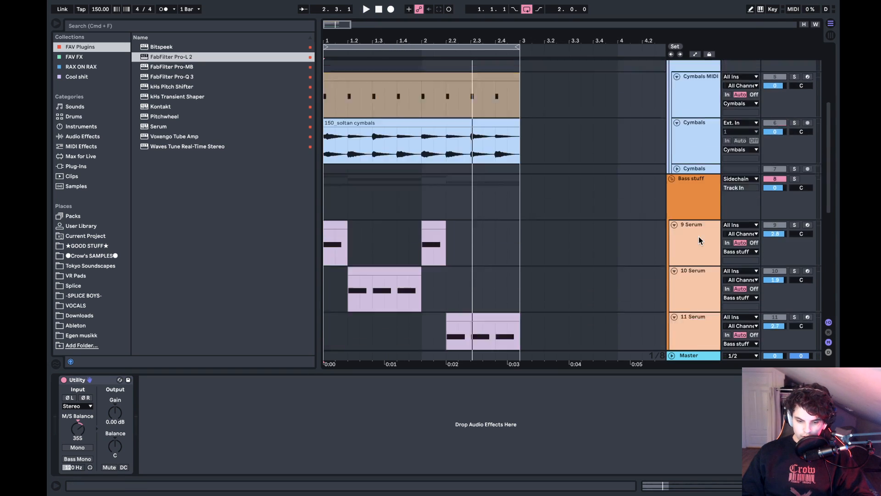
pyautogui.click(795, 124)
pyautogui.press('space')
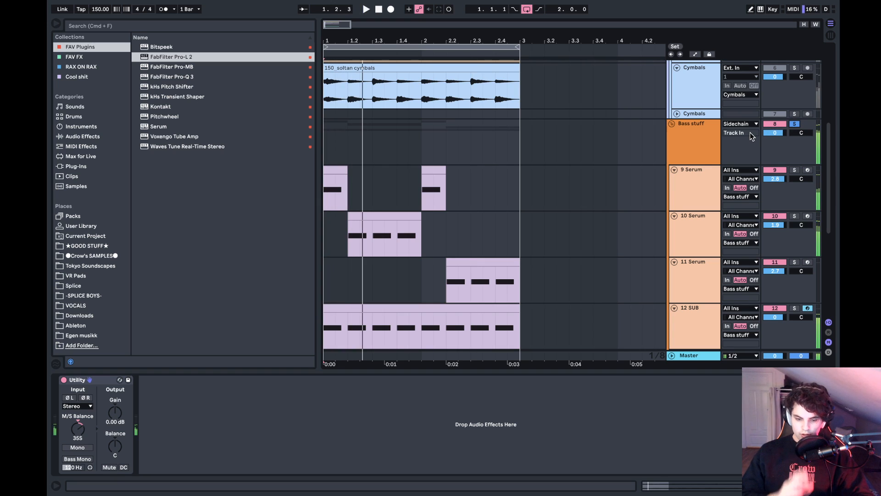
# - Solo the Cymbals audio track with the 150_soltan cymbals clip and add a Utility after its Gate
pyautogui.scroll(2, 750, 132)
pyautogui.scroll(2, 750, 132)
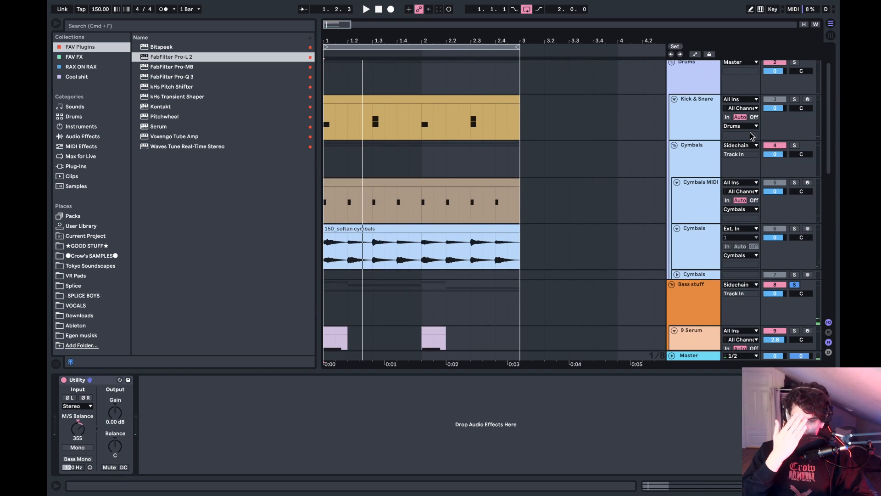
pyautogui.click(794, 228)
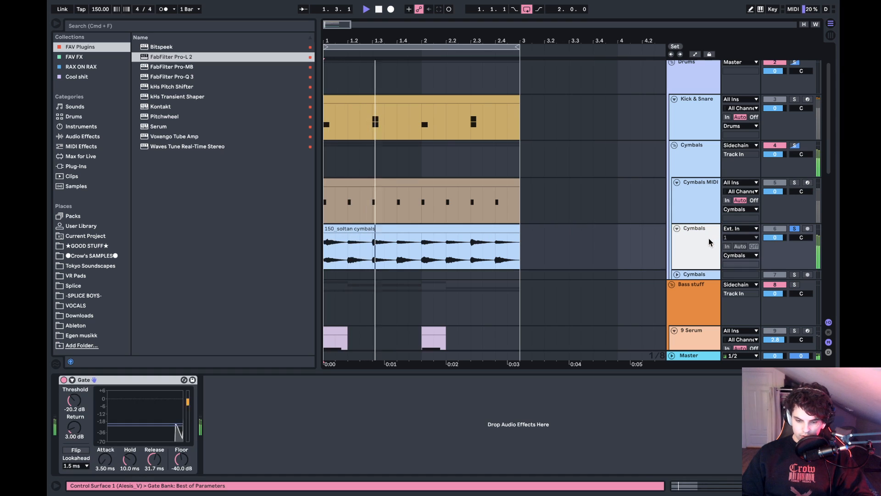
pyautogui.click(109, 136)
pyautogui.scroll(-3, 161, 220)
pyautogui.click(172, 330)
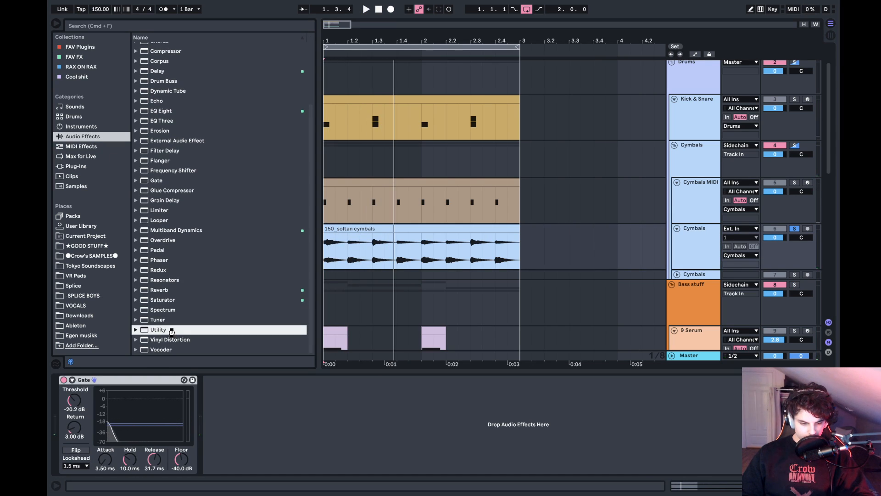
pyautogui.moveTo(172, 331); pyautogui.dragTo(289, 467)
# - Switch the Cymbals Utility's width control to Mid/Side Mode and set M/S Balance to 24S during playback
pyautogui.rightClick(223, 438)
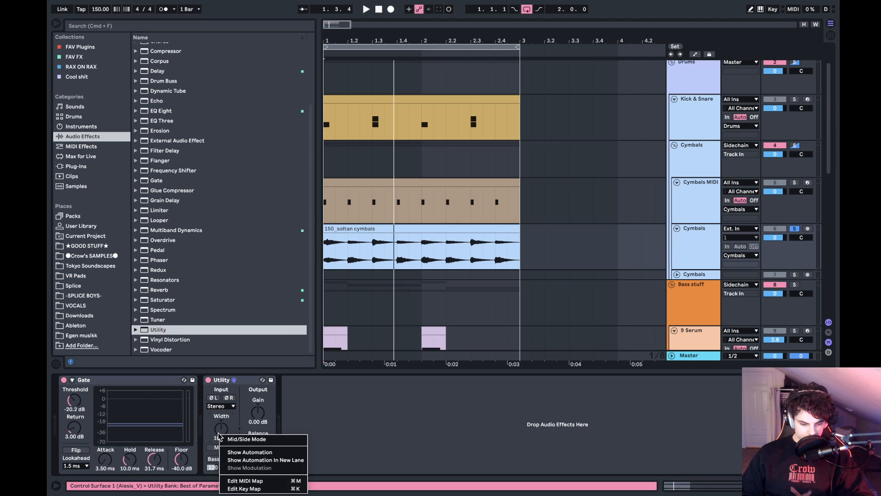
pyautogui.click(241, 439)
pyautogui.press('space')
pyautogui.moveTo(222, 429); pyautogui.dragTo(222, 432)
pyautogui.press('space')
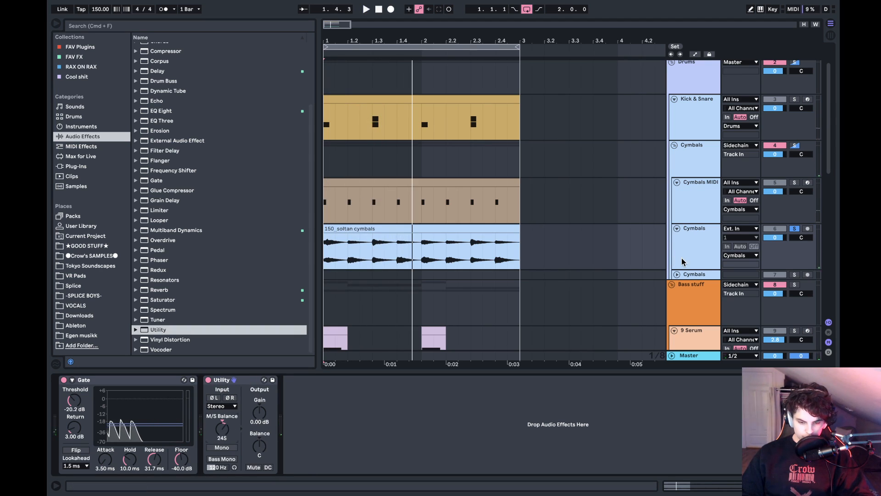
# - Solo the Kick & Snare track, check it by playback and release the solo
pyautogui.scroll(2, 682, 261)
pyautogui.click(794, 139)
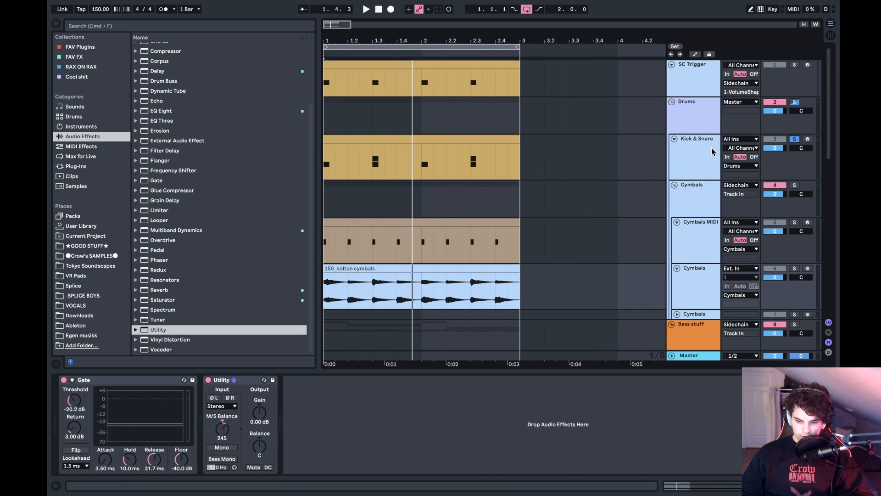
pyautogui.click(698, 148)
pyautogui.press('space')
pyautogui.press('space')
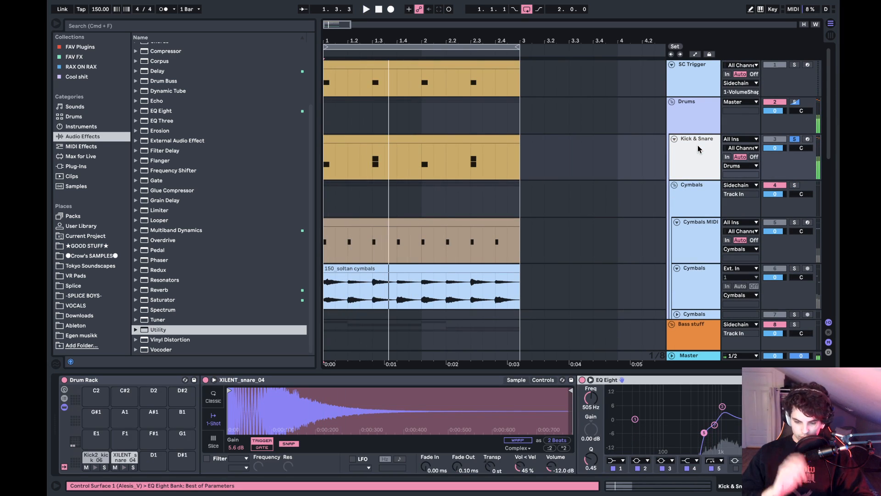
pyautogui.scroll(-5, 698, 143)
pyautogui.scroll(6, 790, 190)
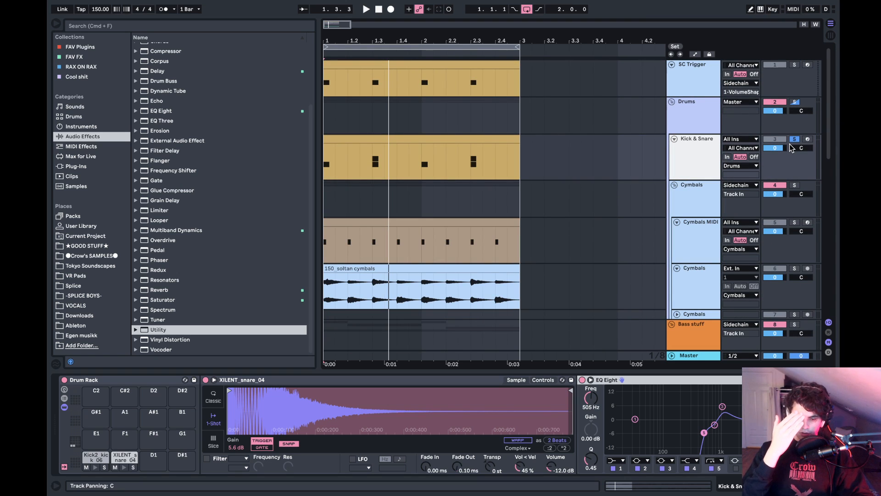
pyautogui.click(794, 139)
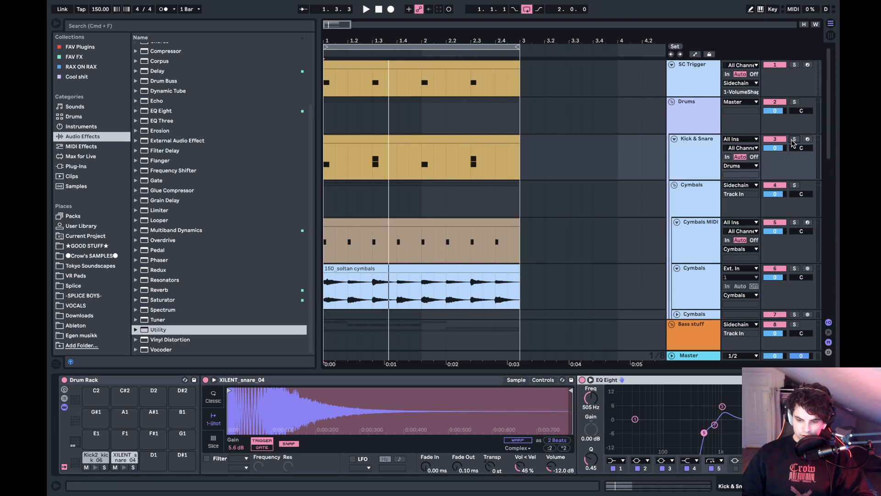
# - Look over the SirenLoop, bass and drum tracks and place the insert marker at the start of bar 1
pyautogui.scroll(-6, 689, 175)
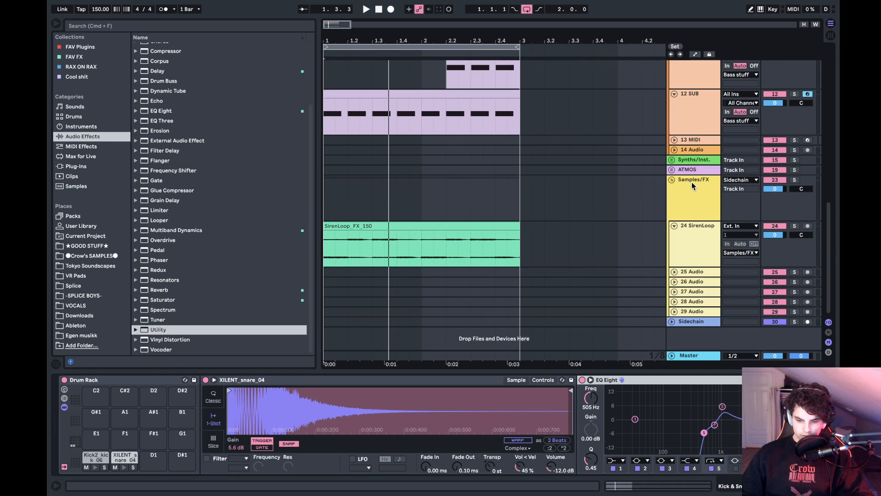
pyautogui.click(687, 225)
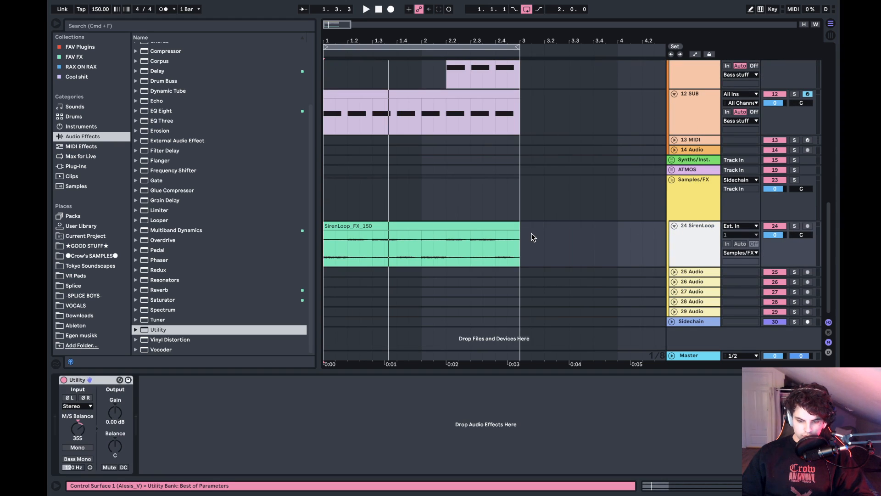
pyautogui.click(520, 244)
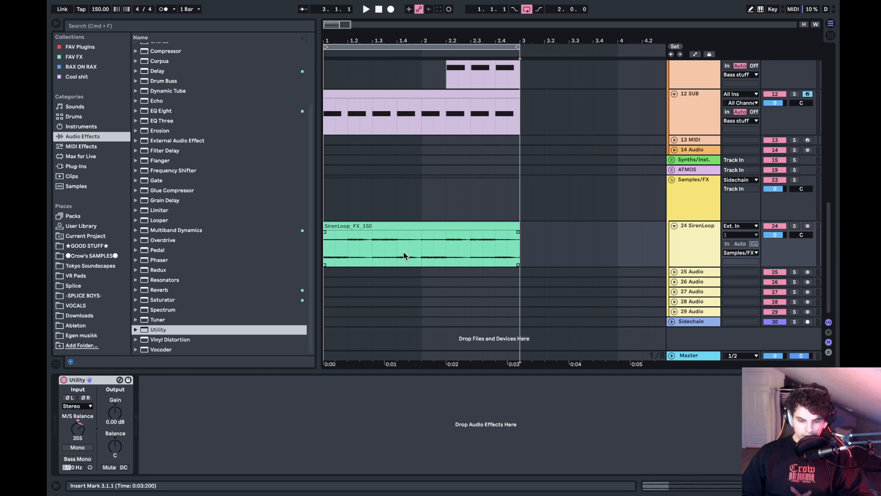
pyautogui.scroll(5, 403, 253)
pyautogui.scroll(-5, 404, 252)
pyautogui.scroll(10, 404, 251)
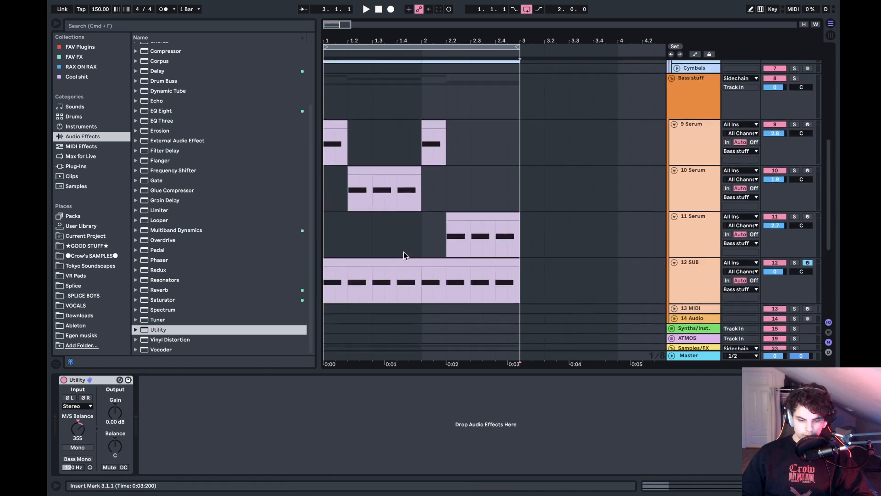
pyautogui.click(325, 189)
pyautogui.scroll(-8, 326, 189)
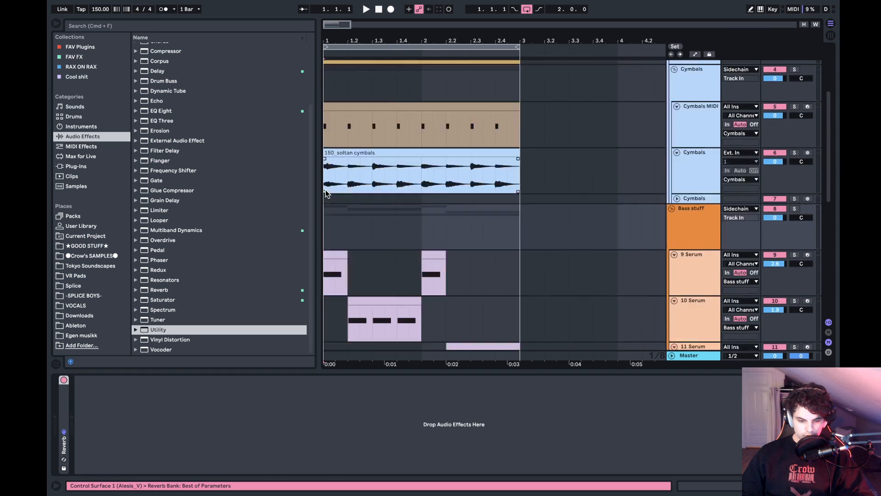
pyautogui.scroll(8, 326, 189)
pyautogui.scroll(-5, 326, 189)
pyautogui.scroll(8, 325, 189)
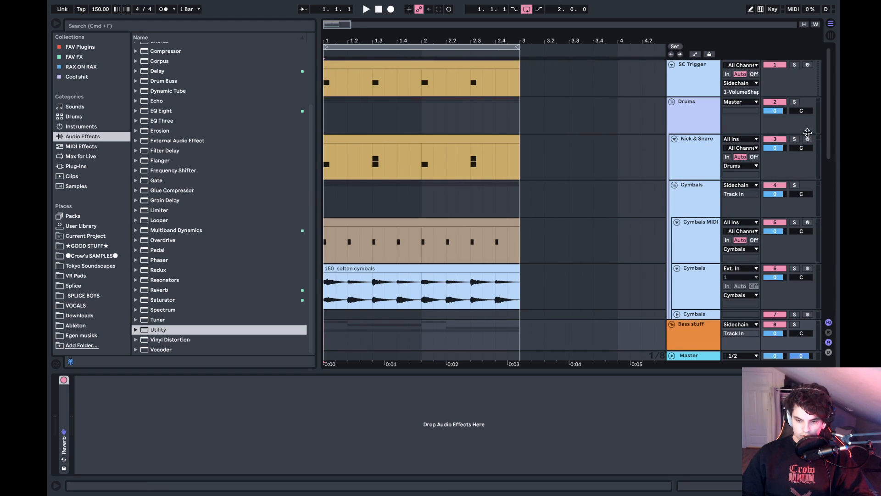
# - Play the two-bar loop with all tracks audible and review the drum, bass, sub and siren lanes
pyautogui.press('space')
pyautogui.scroll(-5, 476, 198)
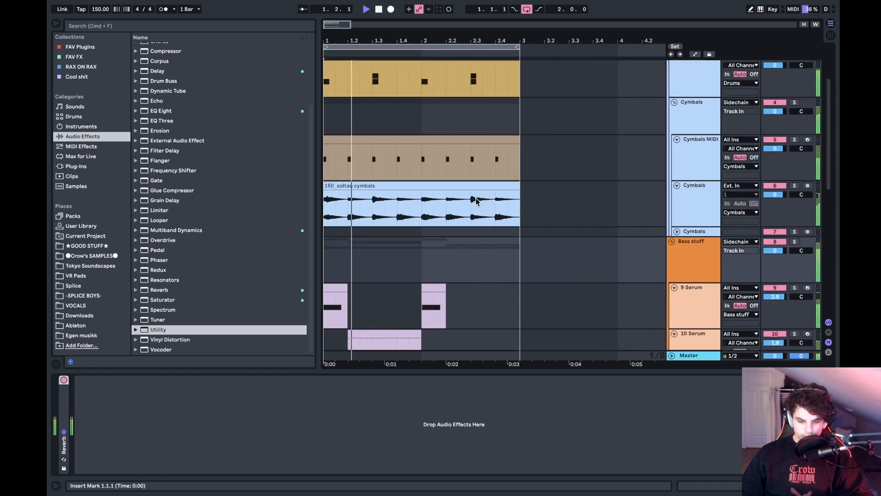
pyautogui.scroll(5, 476, 199)
pyautogui.scroll(-5, 476, 198)
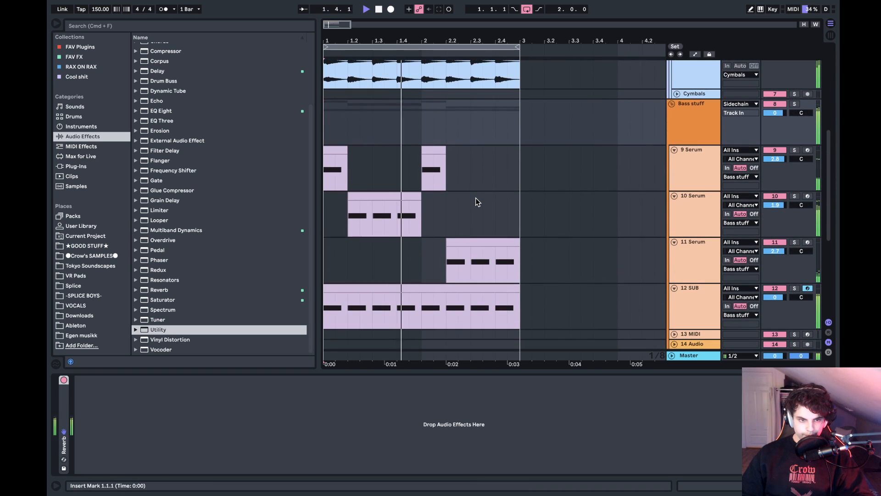
pyautogui.scroll(-2, 476, 200)
pyautogui.scroll(7, 476, 198)
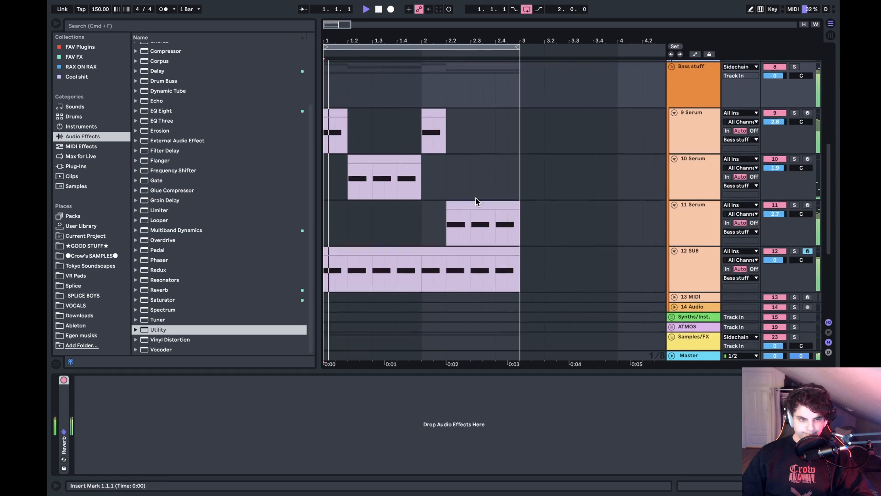
pyautogui.press('space')
pyautogui.scroll(-7, 476, 197)
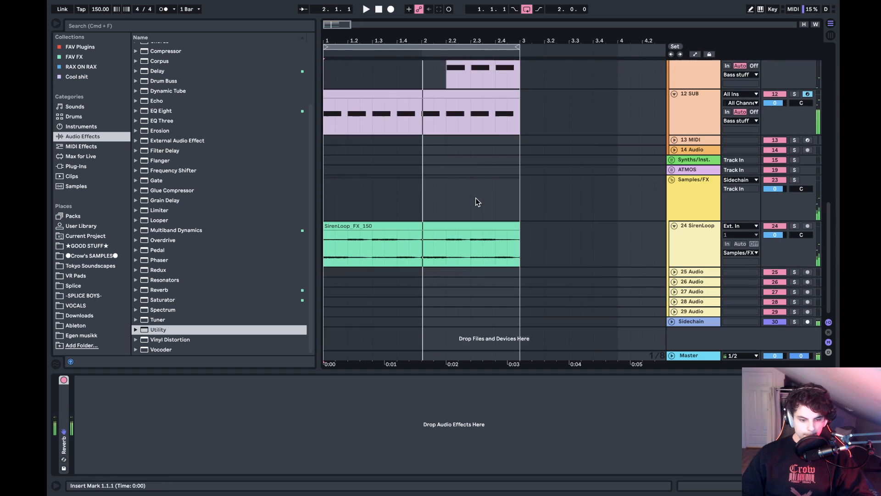
# - Show the automation lanes and duplicate the whole two-bar arrangement into bars 3 and 4
pyautogui.click(82, 127)
pyautogui.scroll(6, 491, 177)
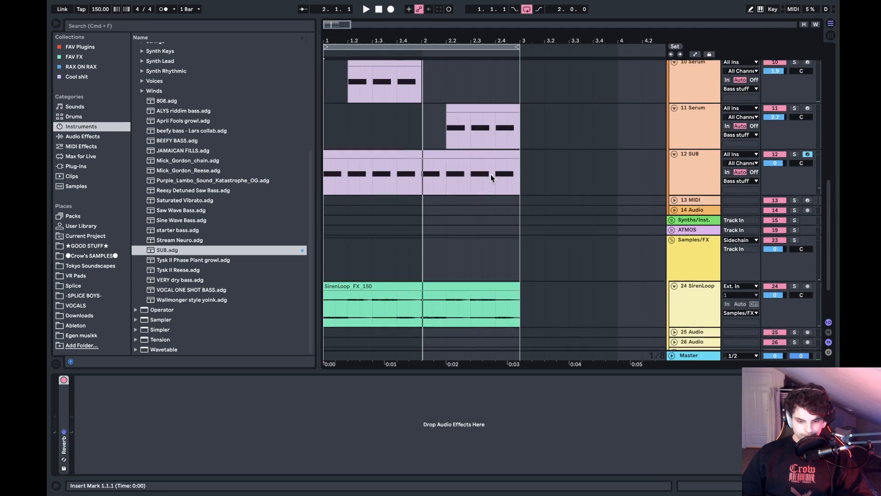
pyautogui.press('a')
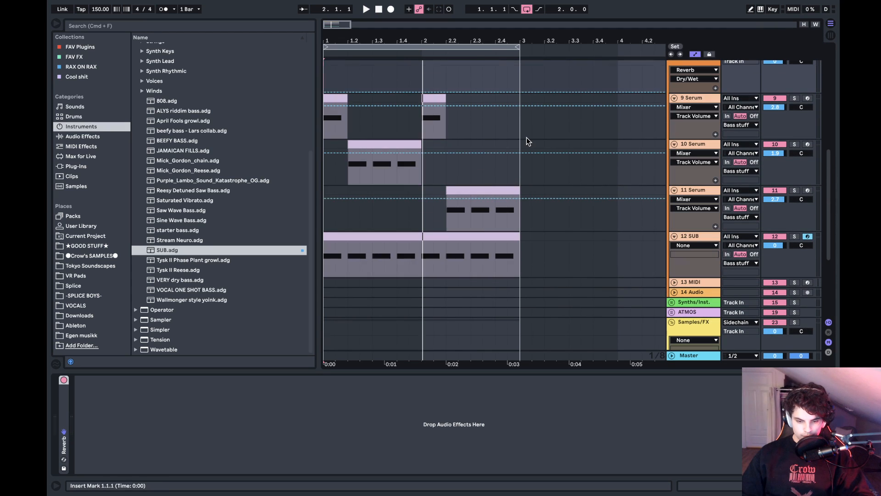
pyautogui.click(516, 168)
pyautogui.hotkey('ctrl', 'a')
pyautogui.hotkey('ctrl', 'd')
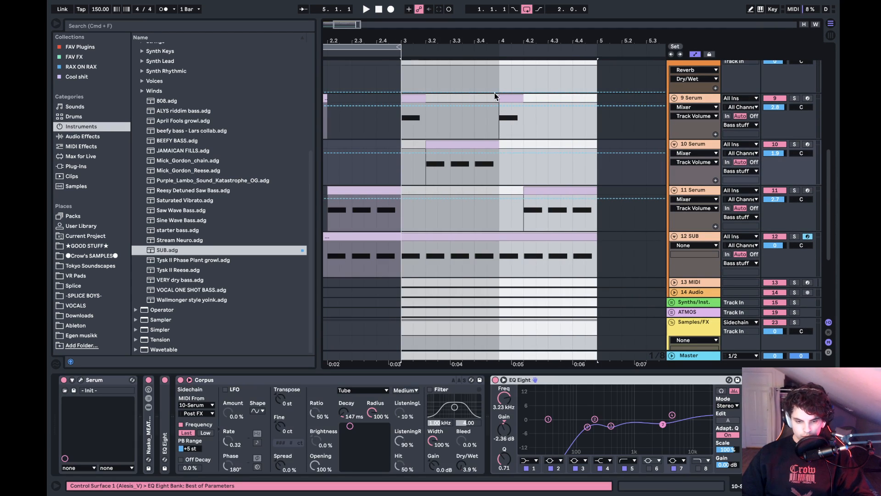
# - Extend the loop to cover bars 1 through 4 and play the arrangement from the start
pyautogui.hotkey('ctrl', 'l')
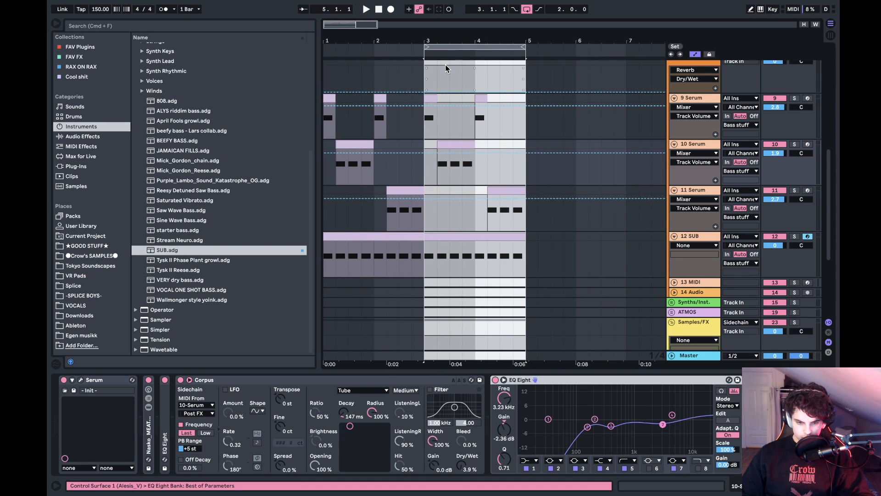
pyautogui.moveTo(427, 47); pyautogui.dragTo(321, 47)
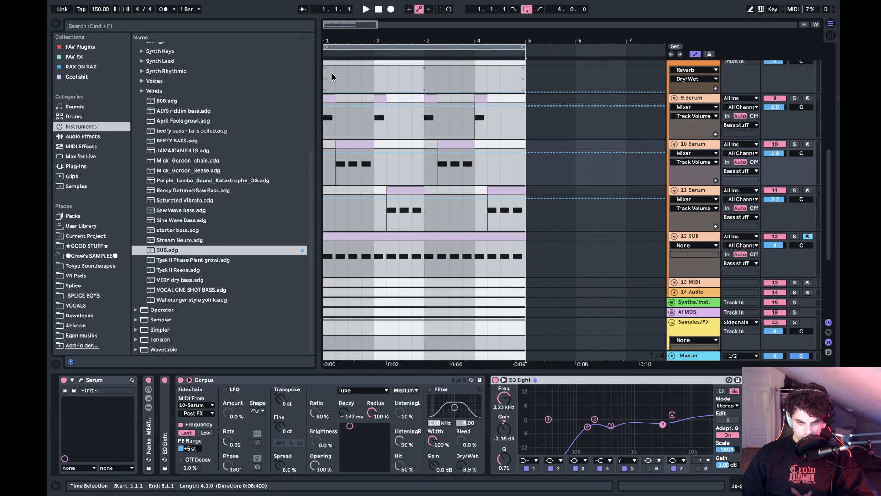
pyautogui.click(325, 74)
pyautogui.press('space')
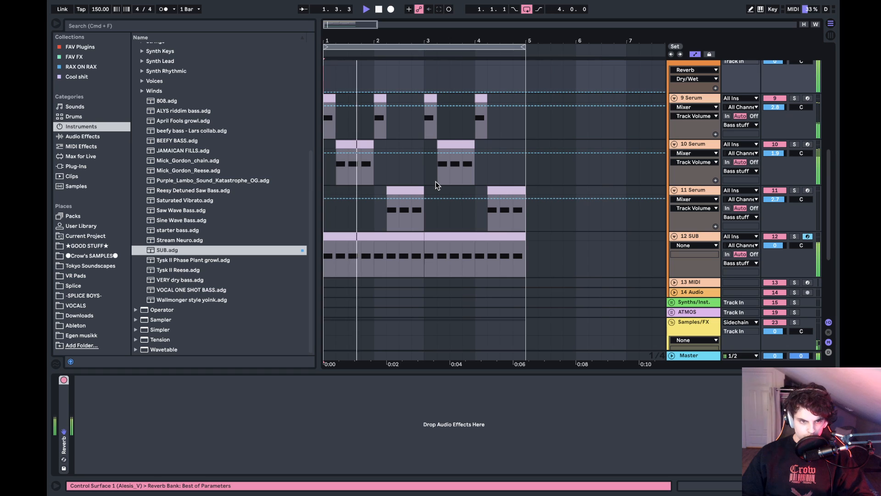
# - Delete the last two beats of bar 4, from 4.3.1 to 5.1.1, on the 11 Serum and 12 SUB tracks
pyautogui.scroll(-2, 439, 186)
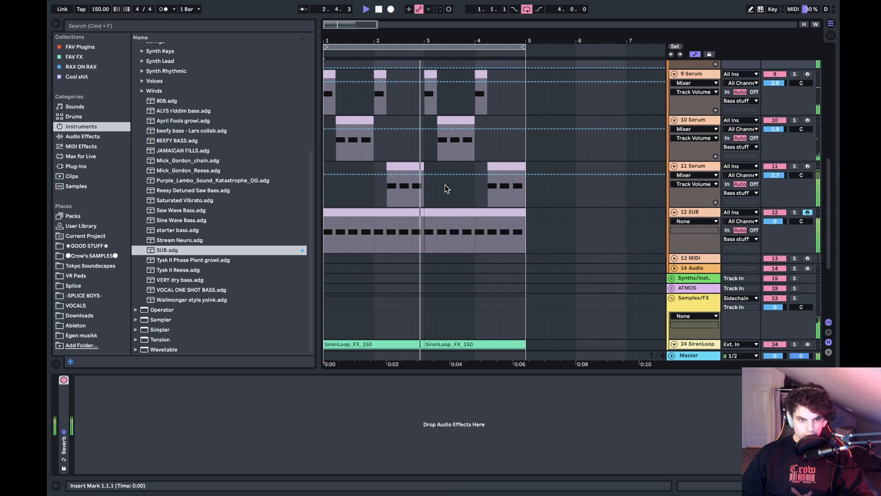
pyautogui.click(425, 193)
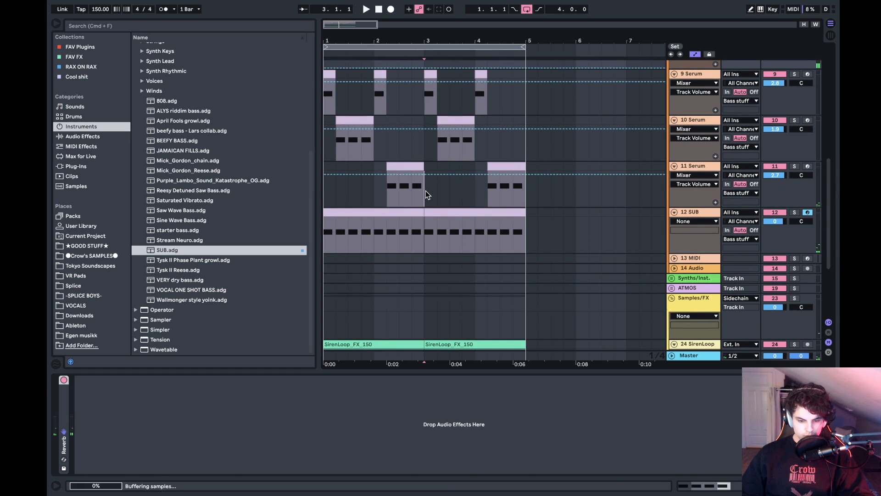
pyautogui.click(514, 195)
pyautogui.moveTo(527, 221); pyautogui.dragTo(500, 158)
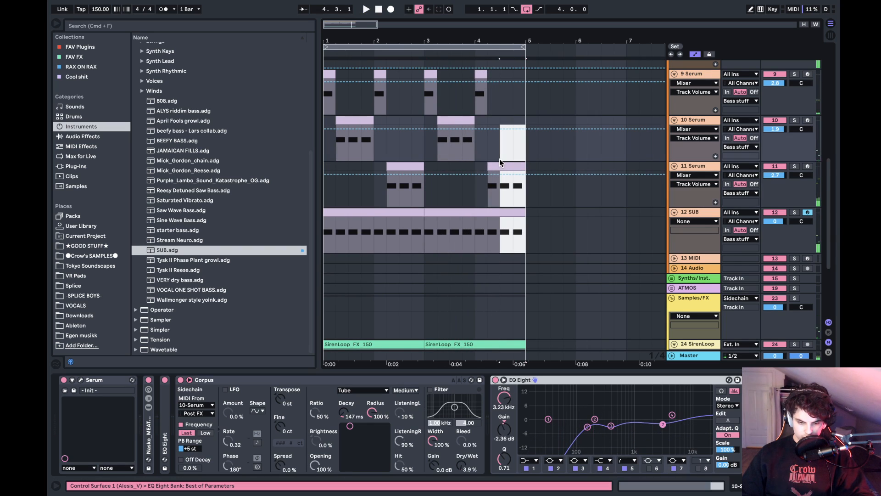
pyautogui.moveTo(527, 220); pyautogui.dragTo(500, 164)
# - Unfold the empty 13 MIDI track and load the Mick_Gordon_Reese.adg instrument preset onto it
pyautogui.click(674, 259)
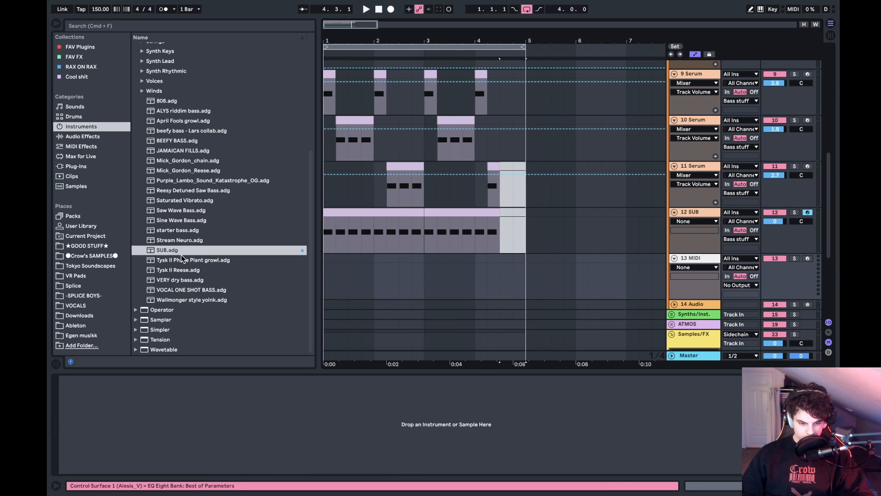
pyautogui.click(191, 240)
pyautogui.click(178, 232)
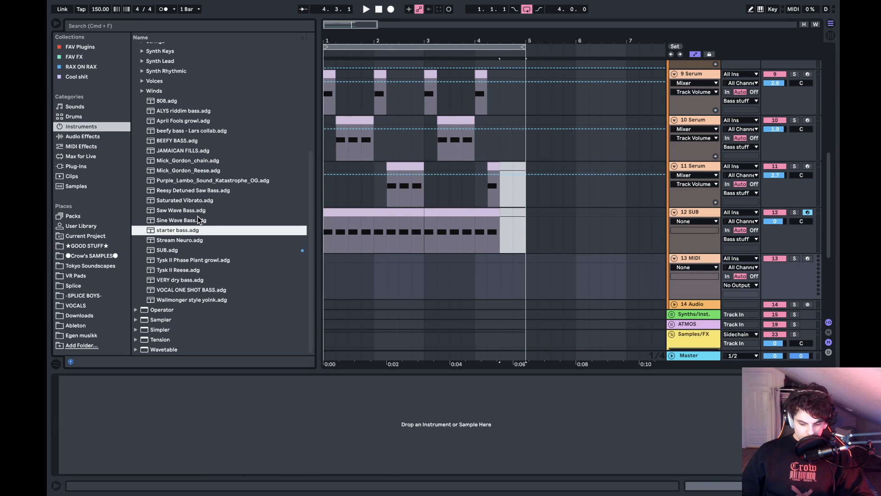
pyautogui.press('Up')
pyautogui.press('Up')
pyautogui.press('Up')
pyautogui.press('Up')
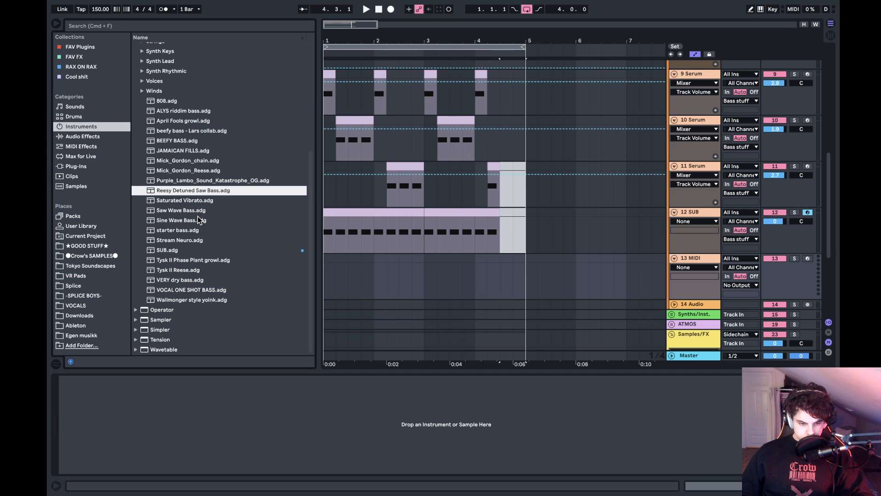
pyautogui.press('Up')
pyautogui.press('Up')
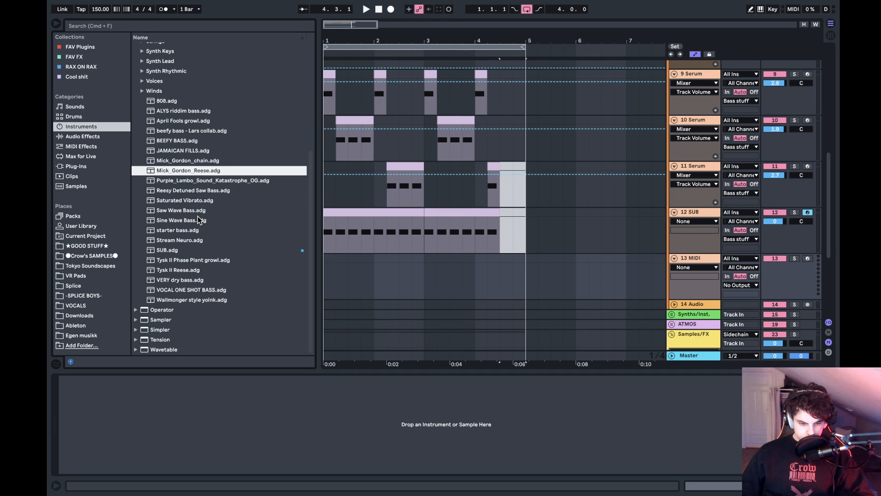
pyautogui.moveTo(180, 176); pyautogui.dragTo(404, 229)
pyautogui.click(191, 173)
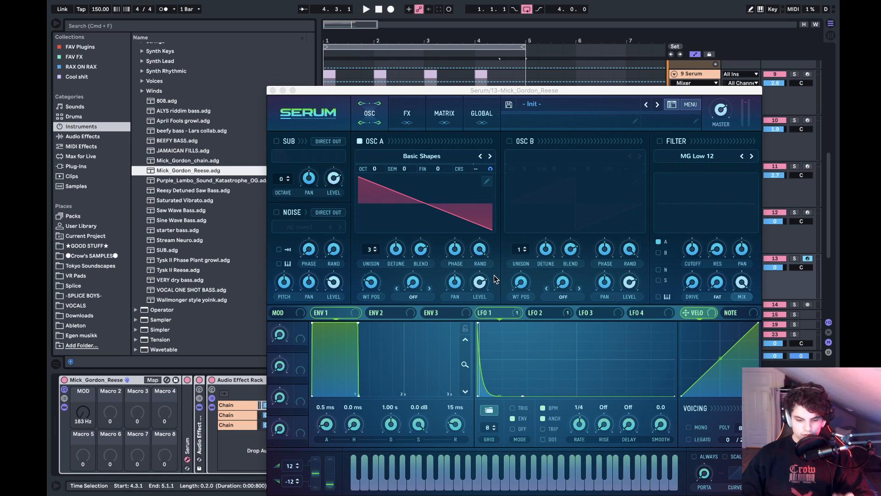
pyautogui.click(273, 92)
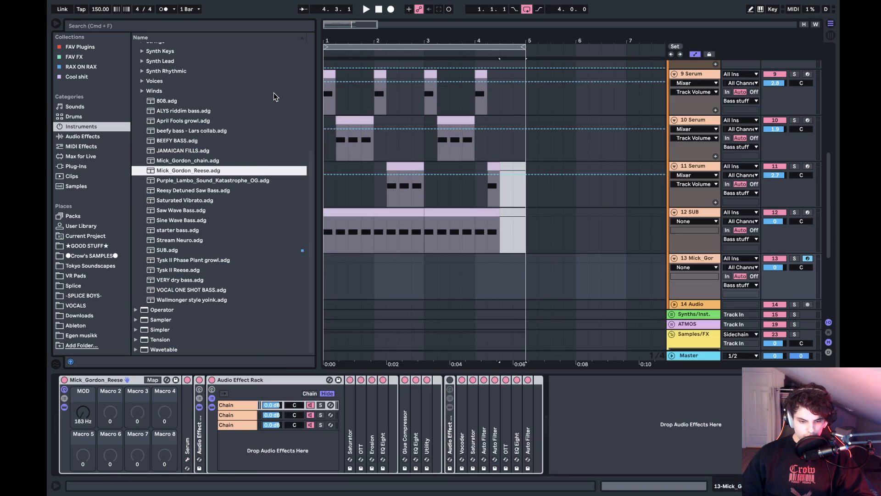
# - Create a MIDI clip from 4.3.1 to 5.1.1 on the reese track with a single E0 note spanning its full length
pyautogui.moveTo(496, 266); pyautogui.dragTo(523, 264)
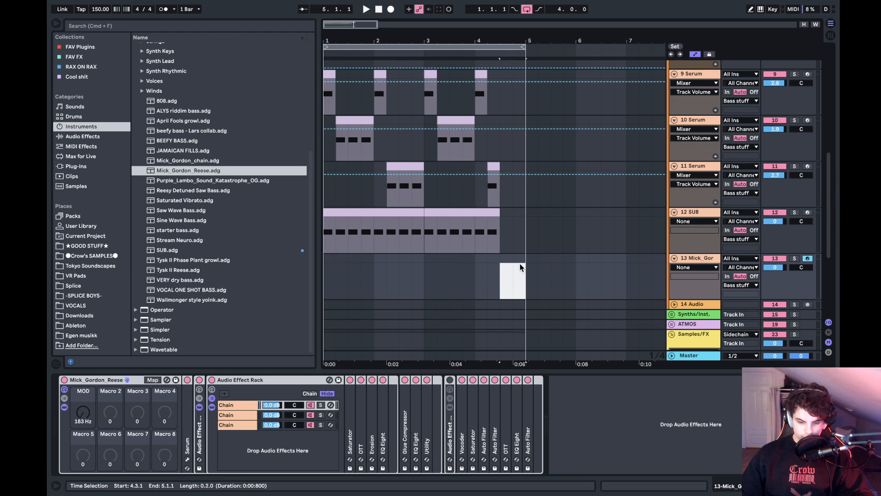
pyautogui.doubleClick(521, 261)
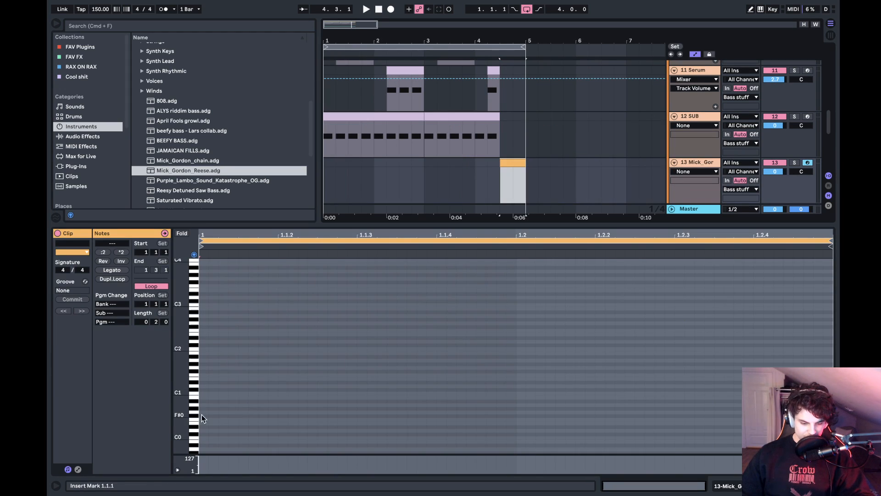
pyautogui.moveTo(201, 411); pyautogui.dragTo(427, 416)
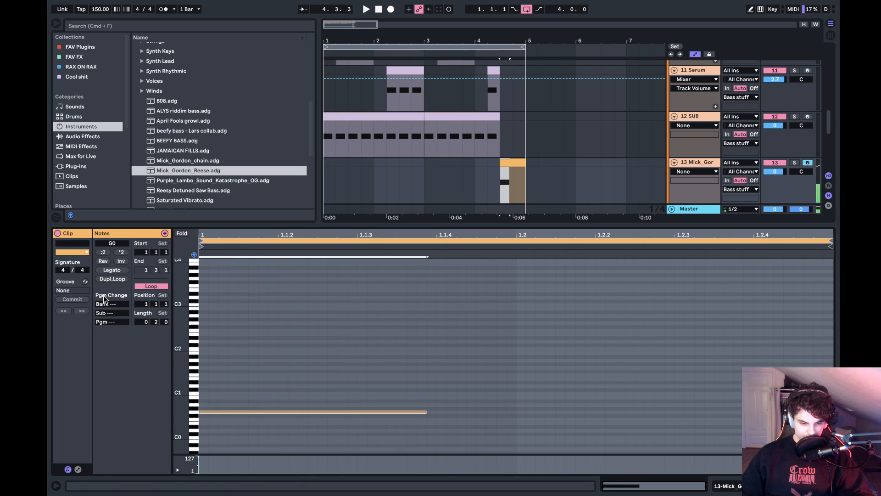
pyautogui.click(124, 271)
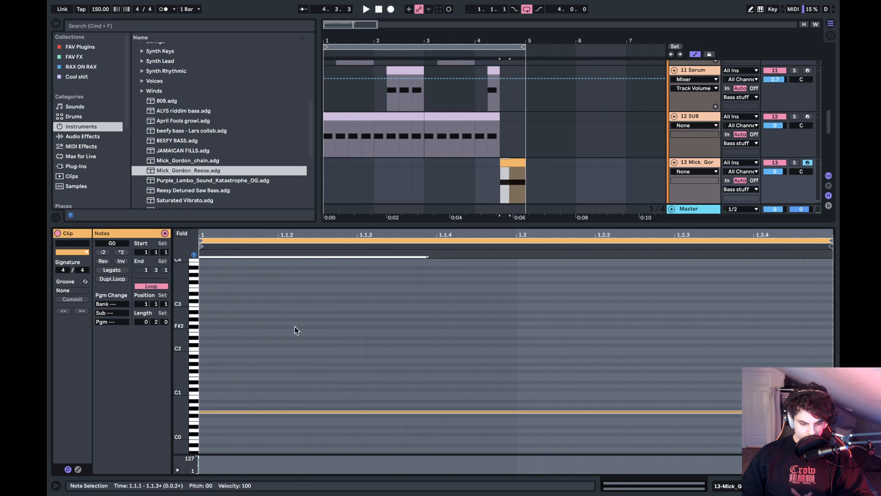
pyautogui.press('Down')
pyautogui.press('Down')
pyautogui.press('Down')
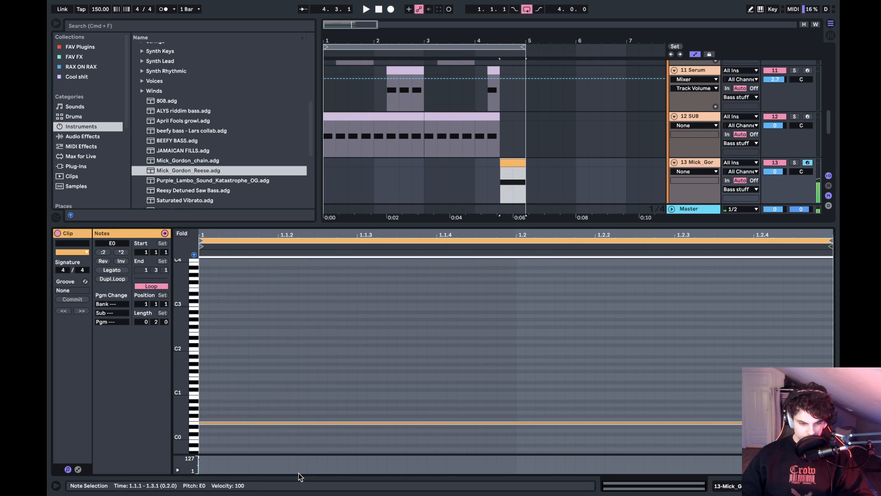
# - Automate the reese rack's MOD macro to rise to about 711 Hz mid-clip and fall back, and play it
pyautogui.hotkey('shift', 'Tab')
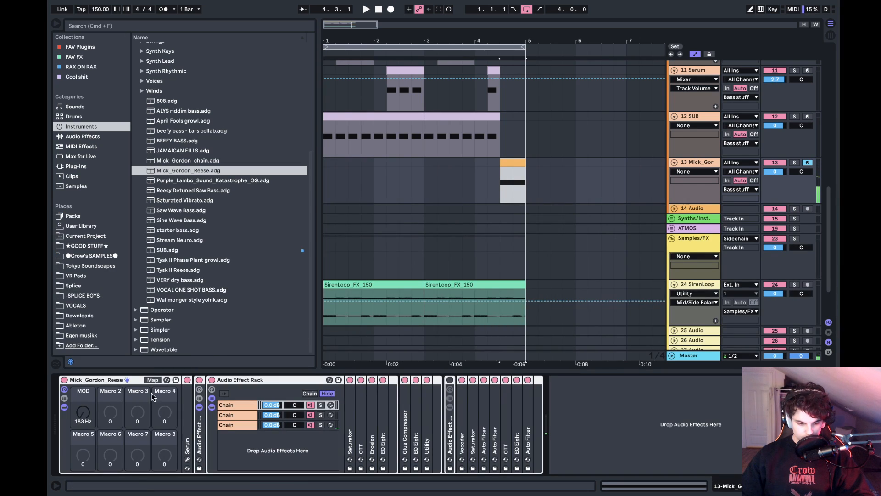
pyautogui.click(86, 414)
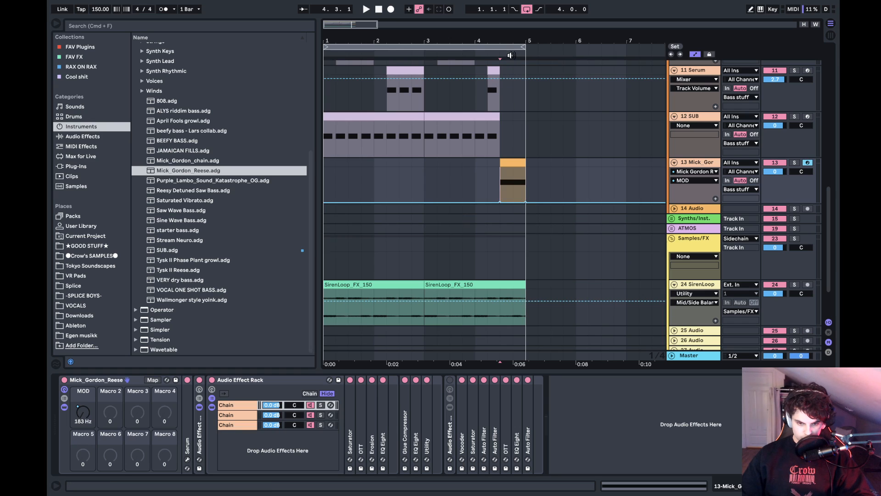
pyautogui.moveTo(510, 40); pyautogui.dragTo(510, 67)
pyautogui.moveTo(510, 204); pyautogui.dragTo(511, 169)
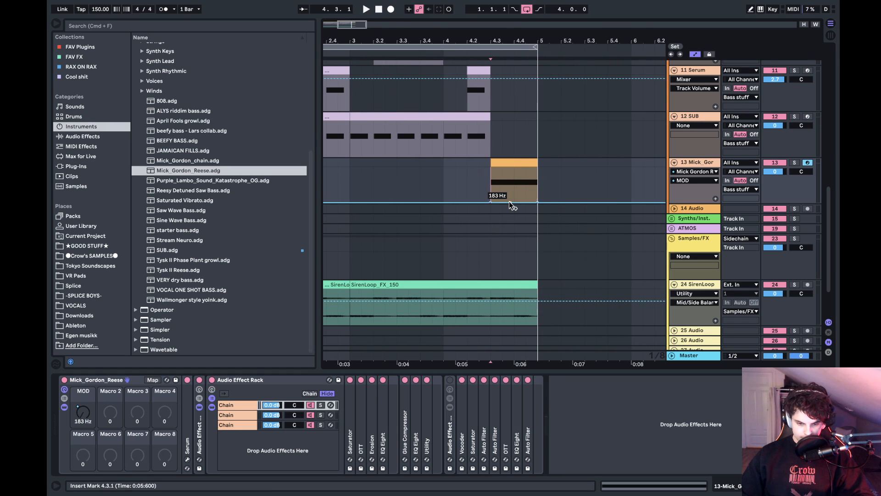
pyautogui.press('space')
# - Solo the reese track and lower the mid-clip MOD automation peak to about 530 Hz while auditioning it
pyautogui.press('space')
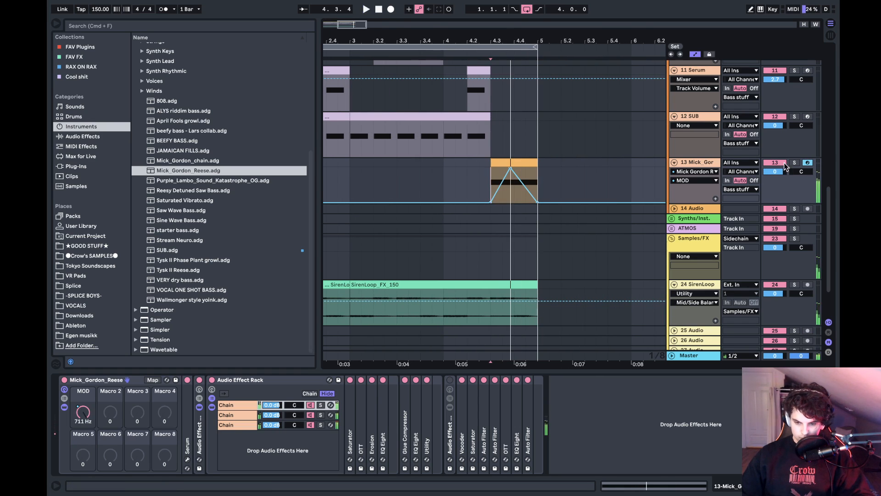
pyautogui.click(794, 163)
pyautogui.press('space')
pyautogui.press('space')
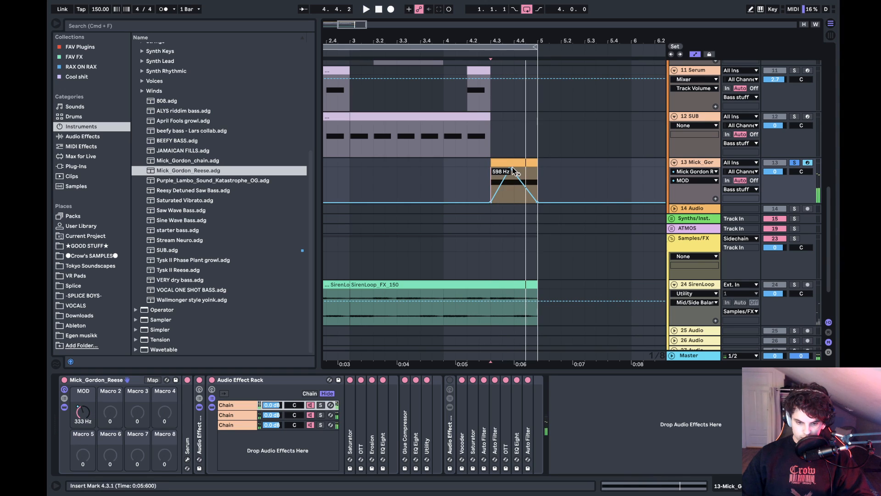
pyautogui.moveTo(513, 169); pyautogui.dragTo(514, 180)
pyautogui.moveTo(514, 179); pyautogui.dragTo(512, 176)
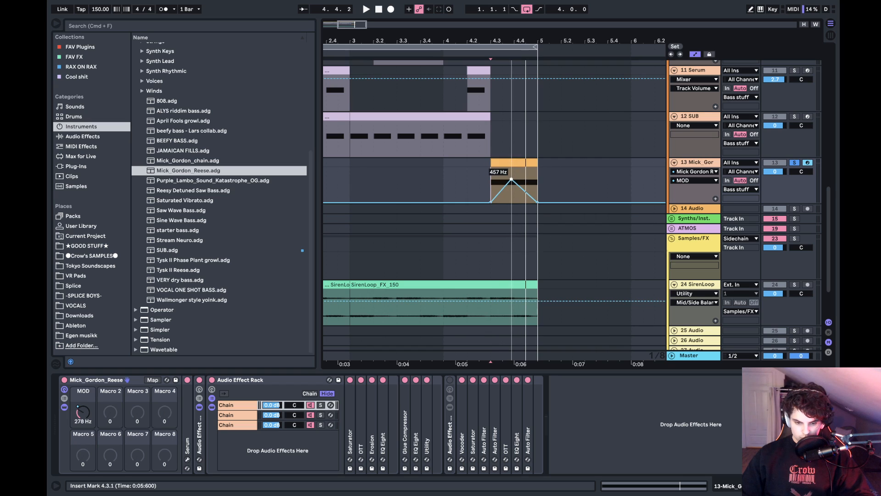
pyautogui.press('space')
pyautogui.press('space')
pyautogui.press('space')
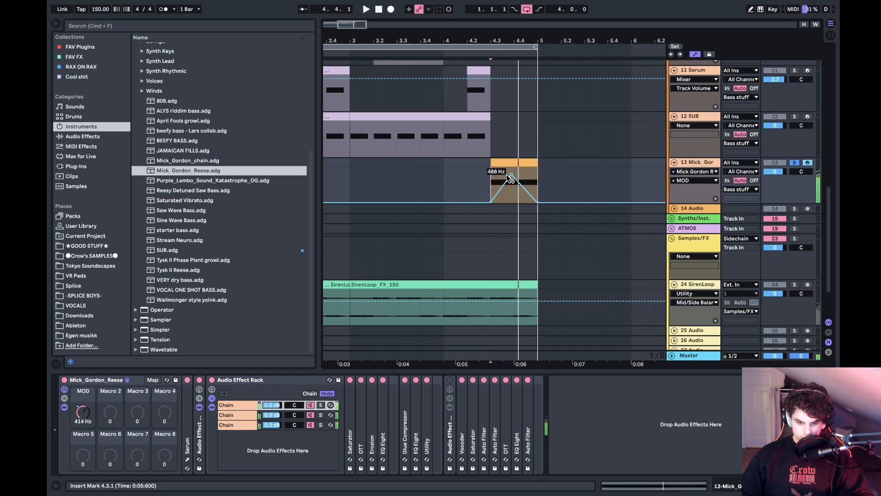
pyautogui.press('space')
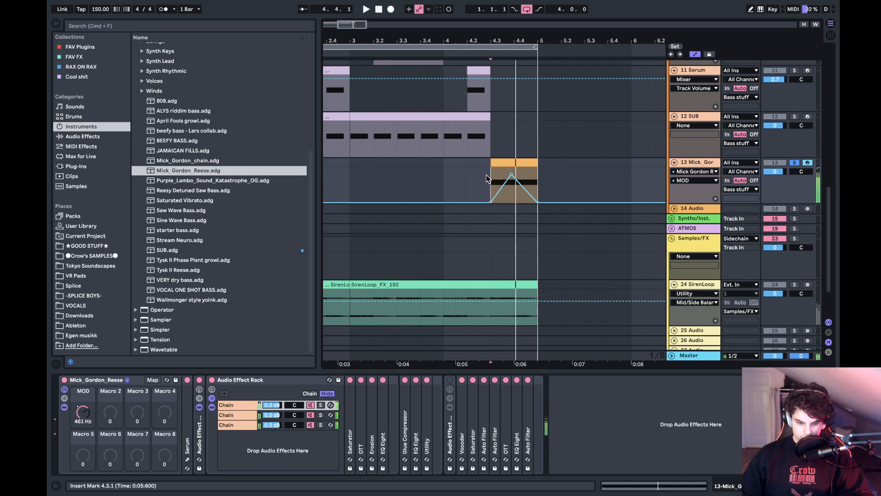
# - Automate Serum's Pitch Bend on the reese clip to fall from about 0.71 at its start to 0.50 at its end
pyautogui.doubleClick(190, 429)
pyautogui.click(204, 381)
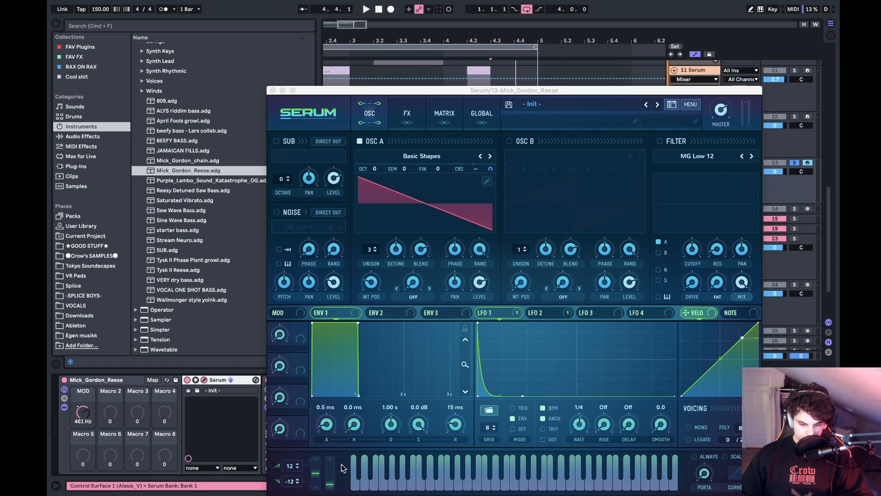
pyautogui.click(273, 91)
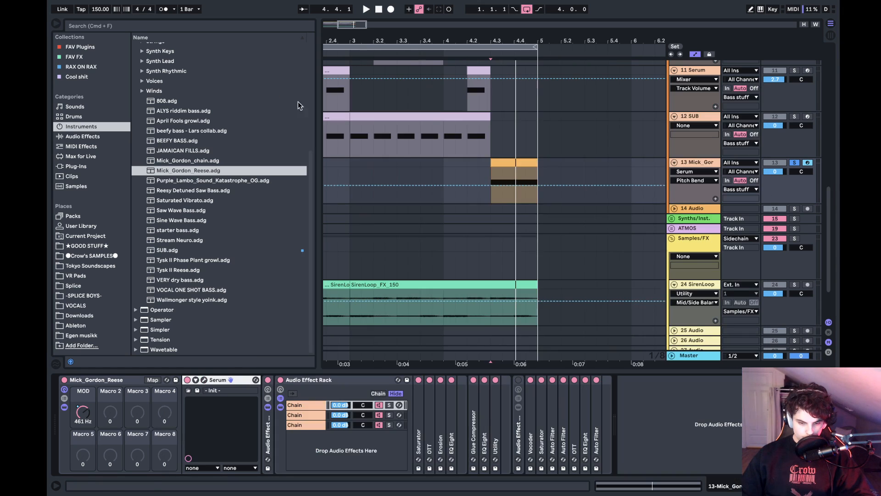
pyautogui.click(538, 184)
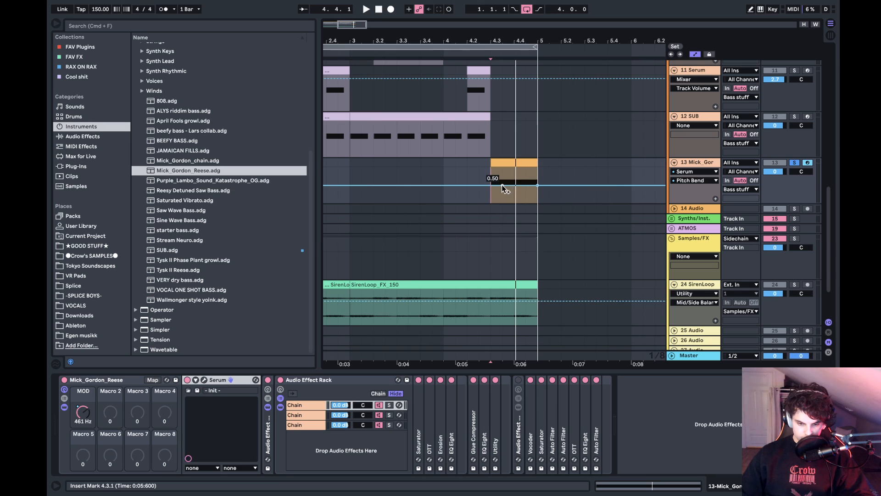
pyautogui.moveTo(493, 185); pyautogui.dragTo(494, 178)
pyautogui.press('space')
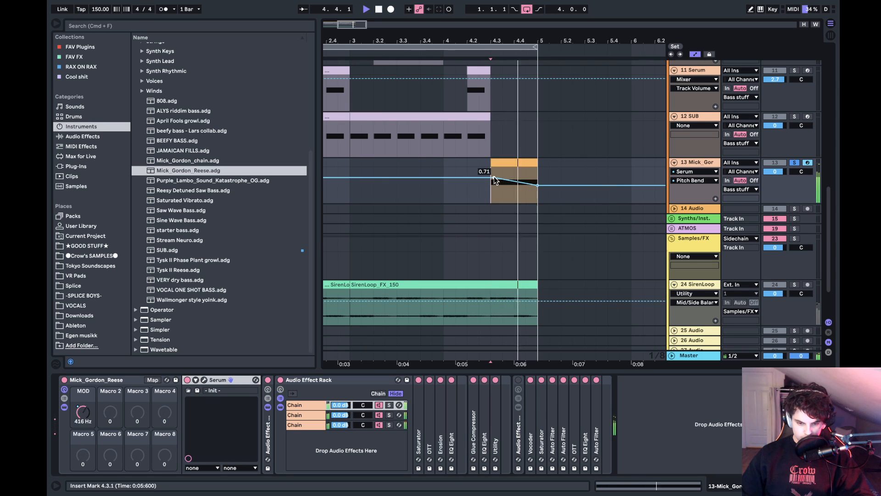
pyautogui.press('space')
pyautogui.press('space')
pyautogui.press('space')
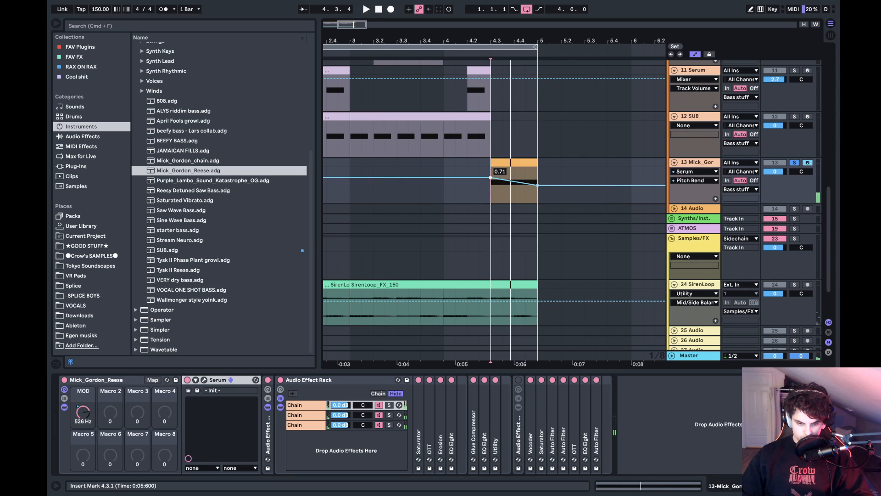
# - Raise the starting point of the Pitch Bend automation to 0.79 and play the reese again
pyautogui.moveTo(493, 182); pyautogui.dragTo(492, 179)
pyautogui.press('space')
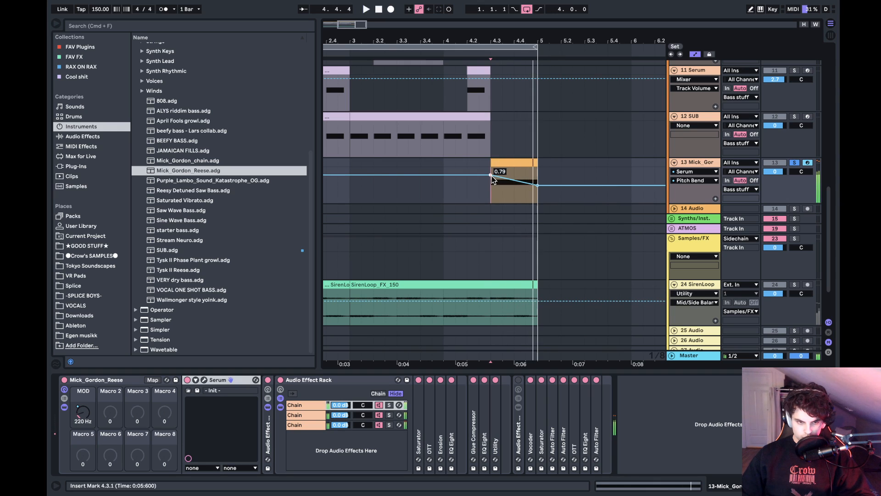
pyautogui.press('space')
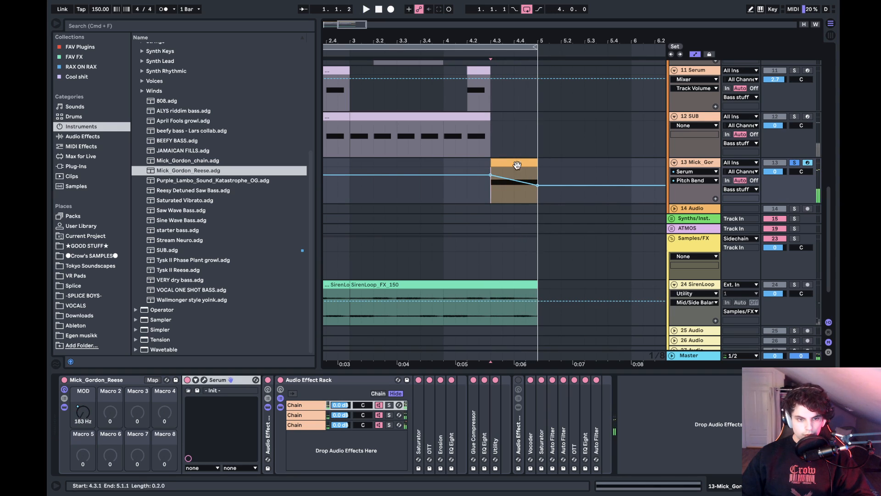
pyautogui.press('space')
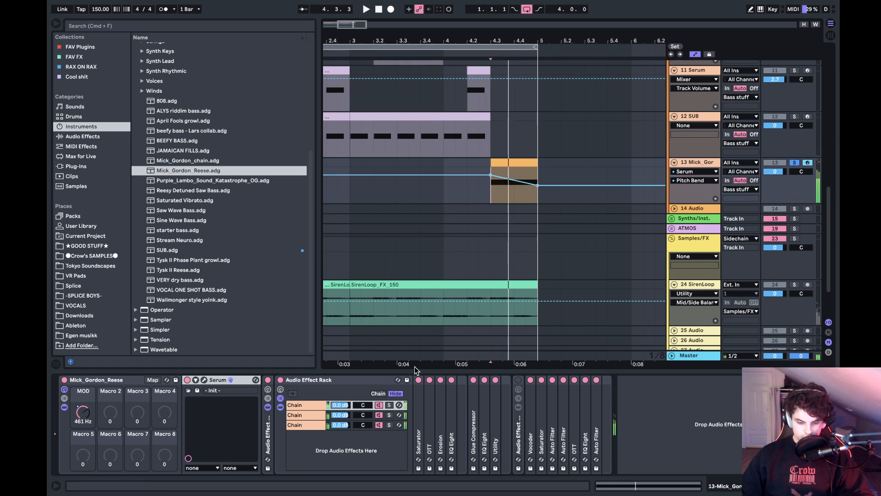
# - Automate oscillator A's unison detune in Serum to dip to 0.00 halfway through the reese clip, and audition it
pyautogui.click(204, 380)
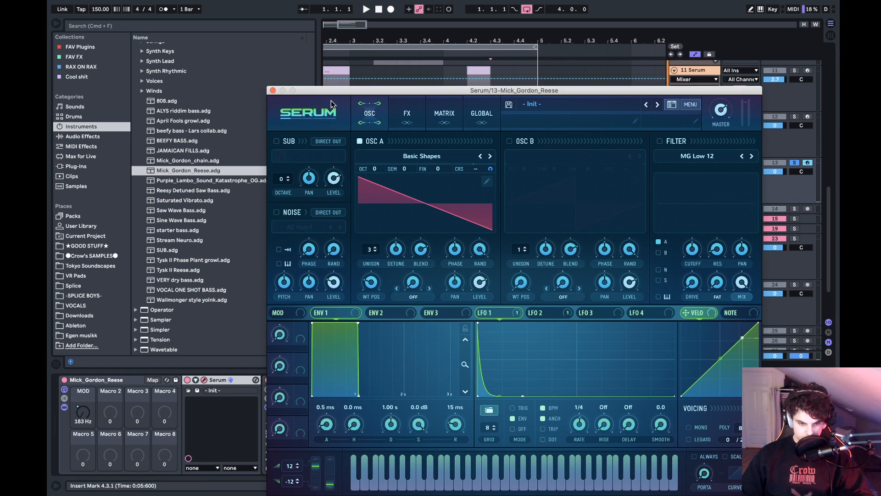
pyautogui.click(271, 96)
pyautogui.click(273, 91)
pyautogui.click(272, 90)
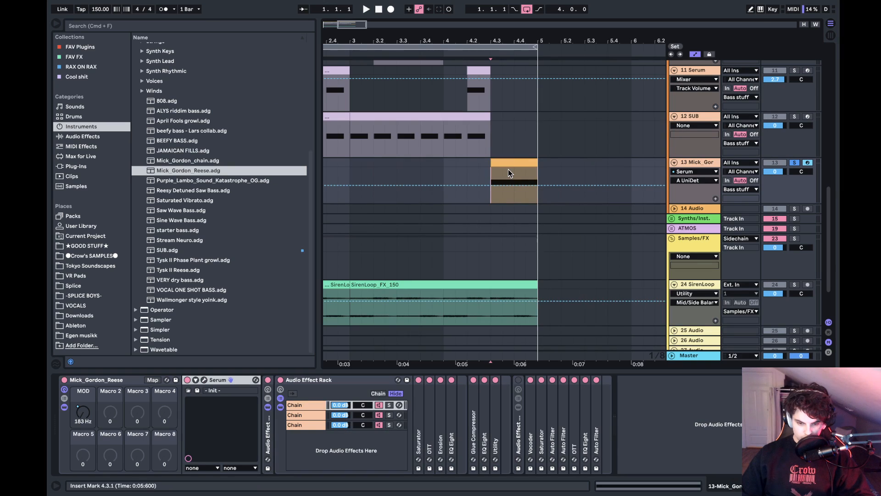
pyautogui.click(492, 184)
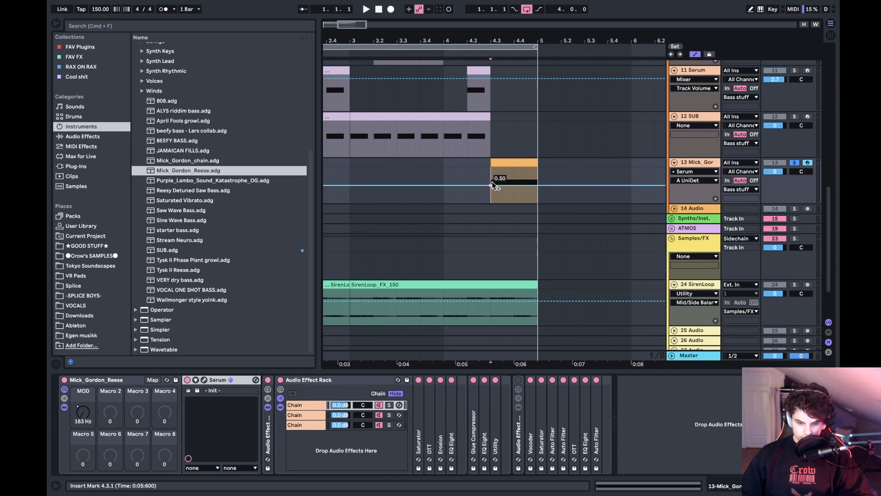
pyautogui.click(538, 184)
pyautogui.moveTo(514, 185)
pyautogui.mouseDown()
pyautogui.moveTo(514, 202)
pyautogui.moveTo(493, 173)
pyautogui.moveTo(526, 193)
pyautogui.moveTo(502, 199)
pyautogui.moveTo(514, 202)
pyautogui.mouseUp()
pyautogui.press('space')
pyautogui.press('space')
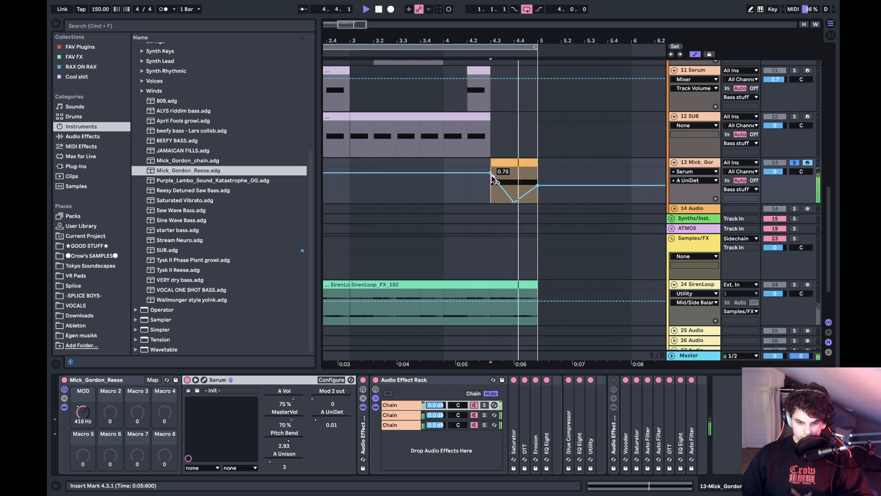
# - Raise the unison detune automation to 1.00 at both ends of the clip, keep the 0.00 midpoint, and play it
pyautogui.moveTo(491, 173); pyautogui.dragTo(539, 168)
pyautogui.moveTo(491, 198); pyautogui.dragTo(514, 202)
pyautogui.press('space')
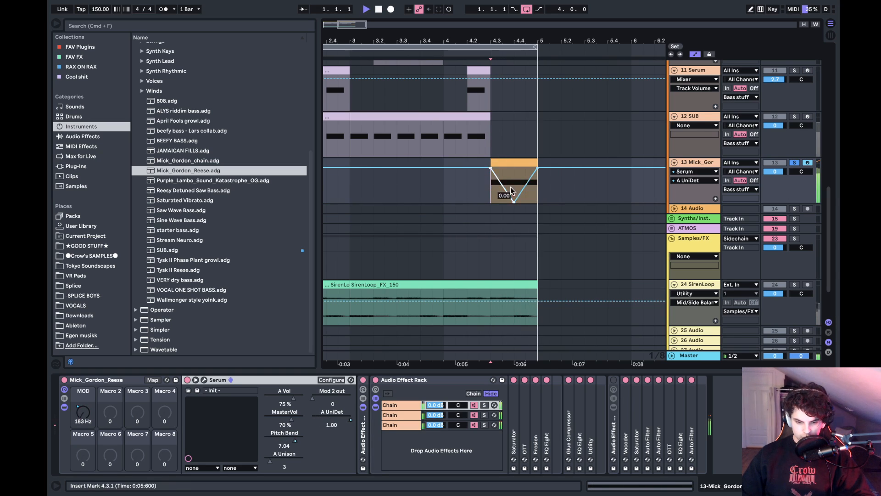
# - Add an EQ Eight at the end of the reese track's effect chain and play the fill
pyautogui.press('space')
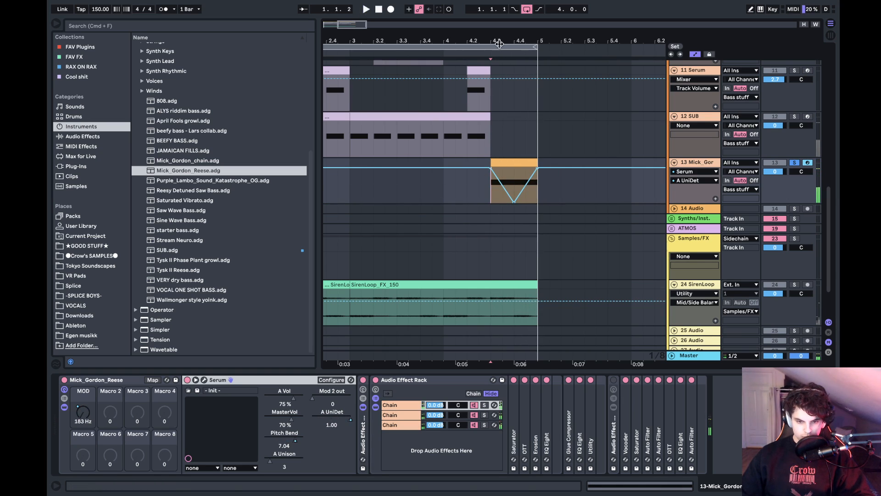
pyautogui.moveTo(499, 41); pyautogui.dragTo(498, 14)
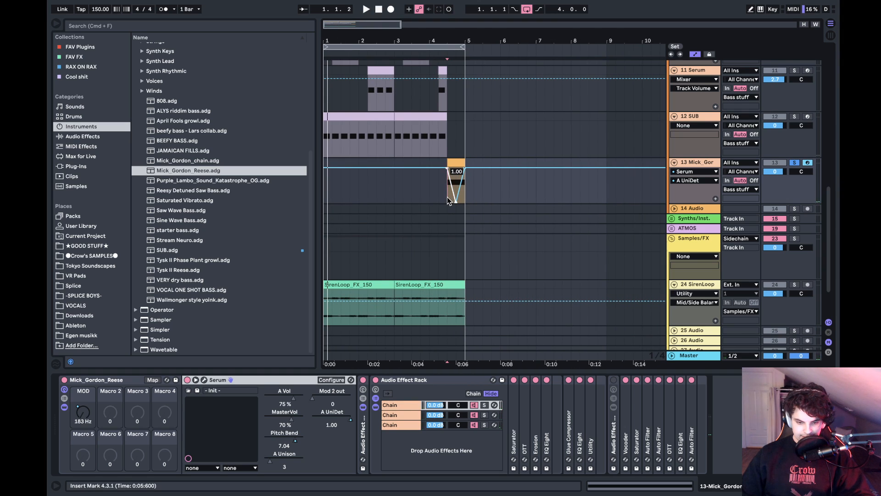
pyautogui.scroll(2, 447, 197)
pyautogui.click(455, 206)
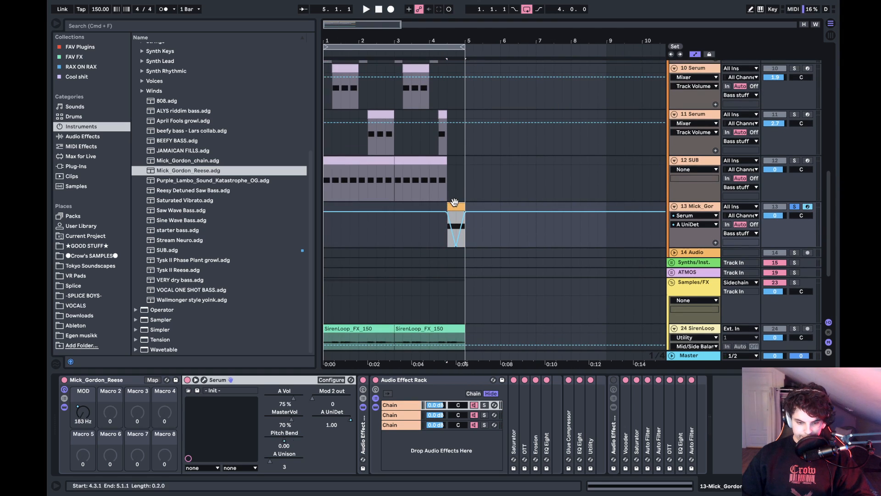
pyautogui.click(80, 145)
pyautogui.click(91, 136)
pyautogui.click(155, 110)
pyautogui.doubleClick(155, 111)
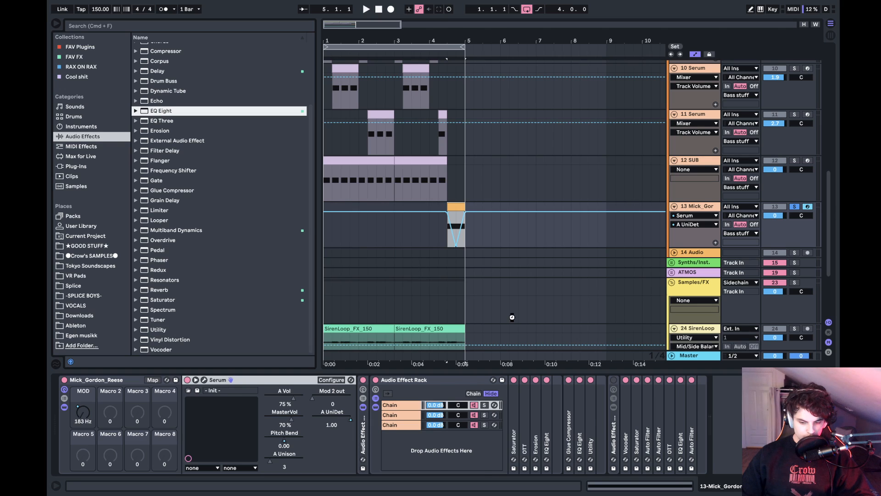
pyautogui.press('space')
# - Create a MIDI clip on the SUB track from 4.3.1 to 5.1.1, filled with one sustained F0 note
pyautogui.press('space')
pyautogui.press('space')
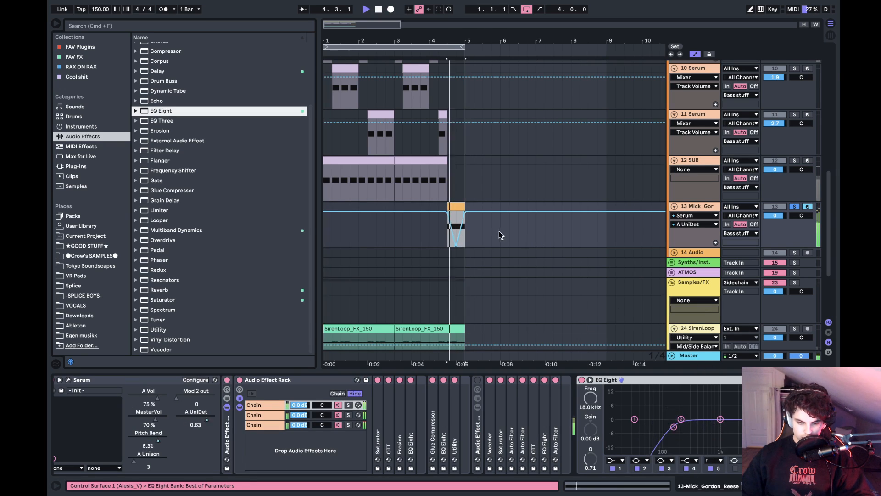
pyautogui.press('space')
pyautogui.moveTo(449, 182); pyautogui.dragTo(463, 160)
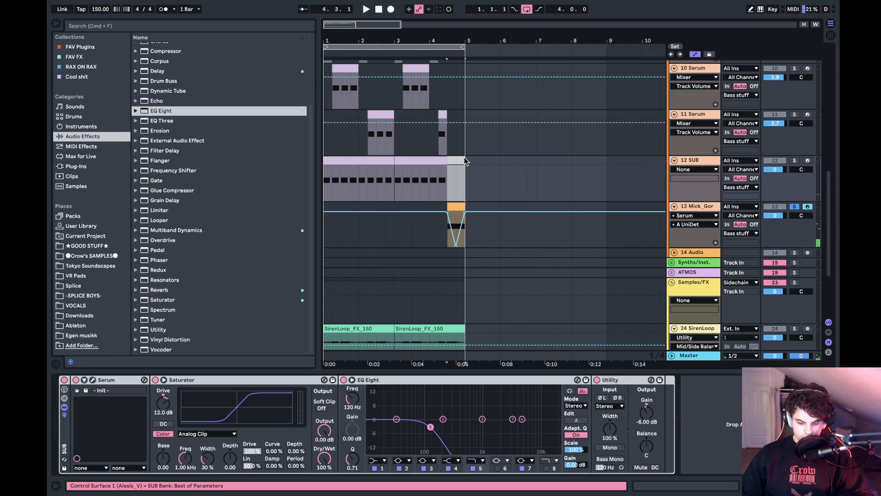
pyautogui.doubleClick(464, 159)
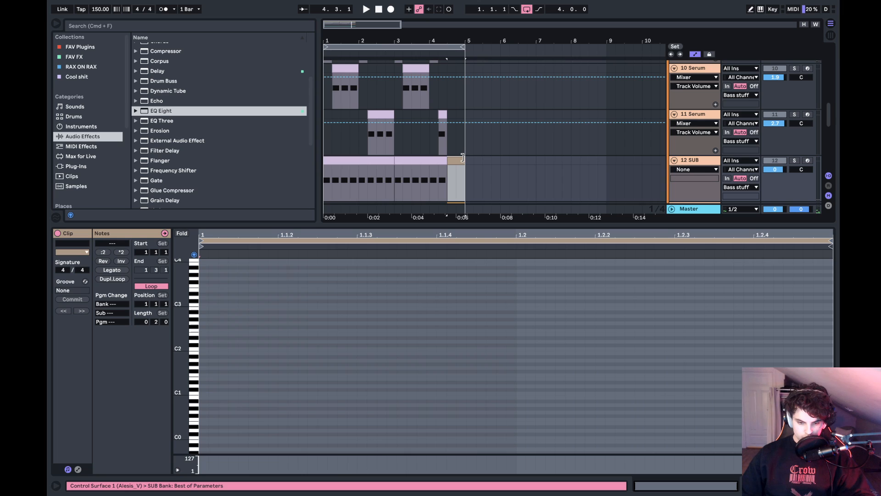
pyautogui.click(199, 420)
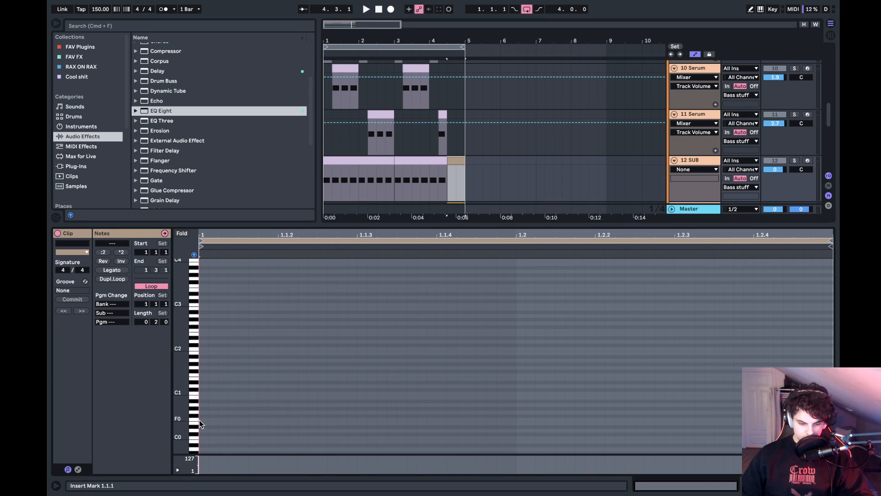
pyautogui.moveTo(200, 423); pyautogui.dragTo(395, 425)
pyautogui.click(96, 270)
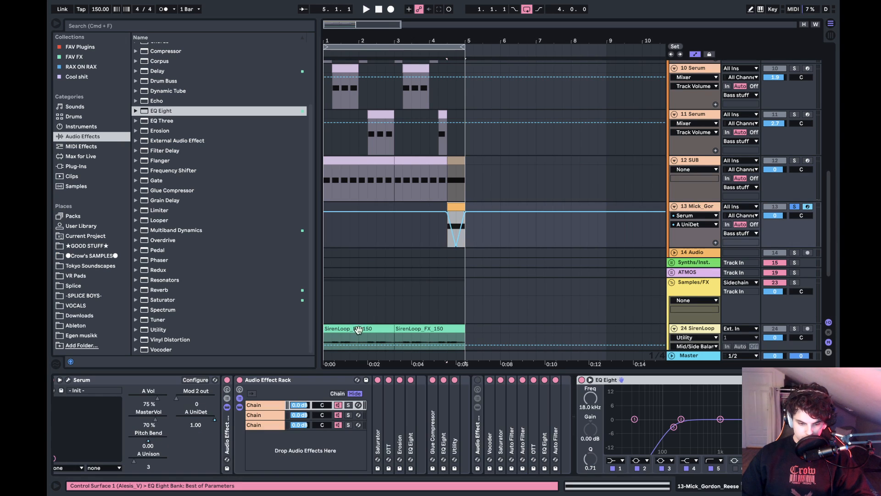
# - Show Serum's Pitch Bend automation on both the reese track and the SUB track
pyautogui.click(227, 432)
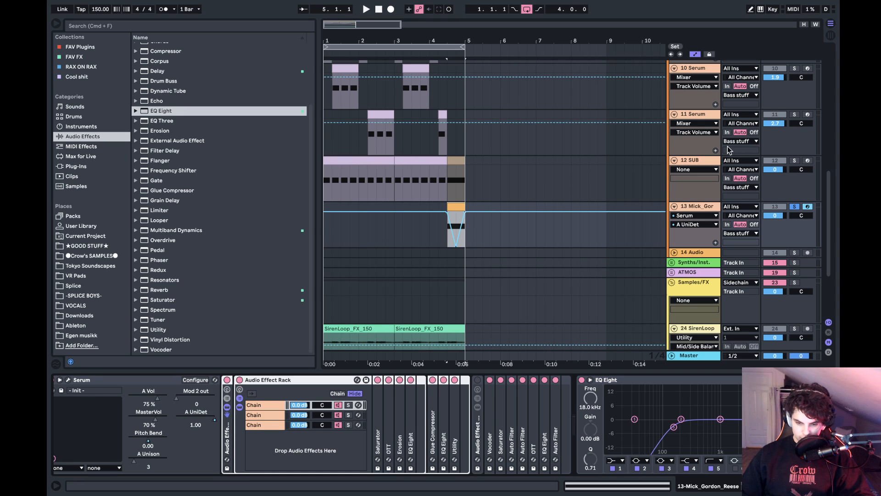
pyautogui.click(693, 224)
pyautogui.click(690, 252)
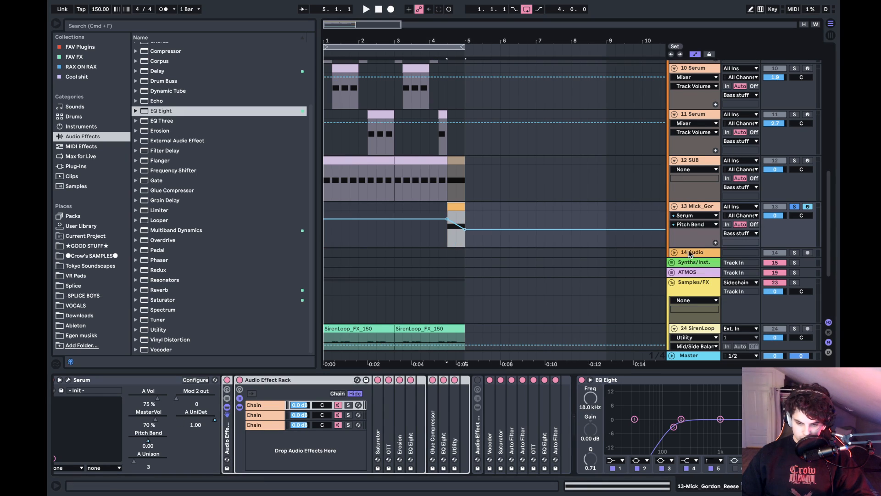
pyautogui.click(696, 167)
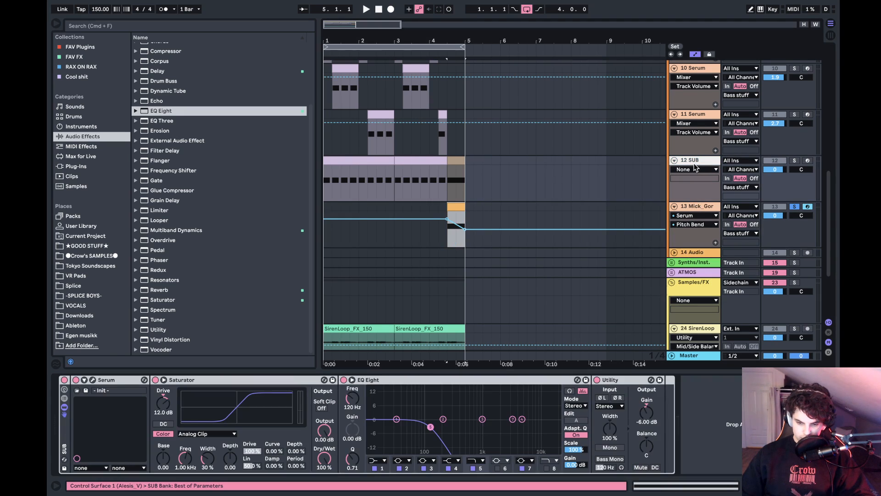
pyautogui.click(93, 380)
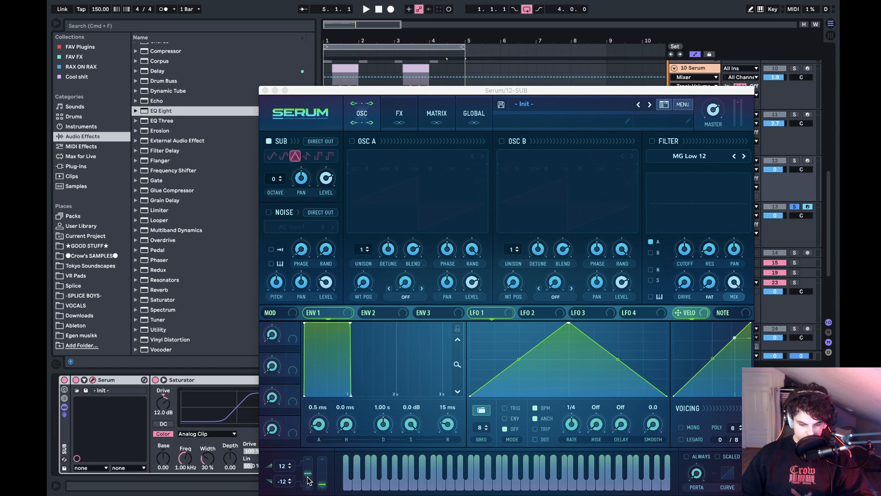
pyautogui.click(308, 476)
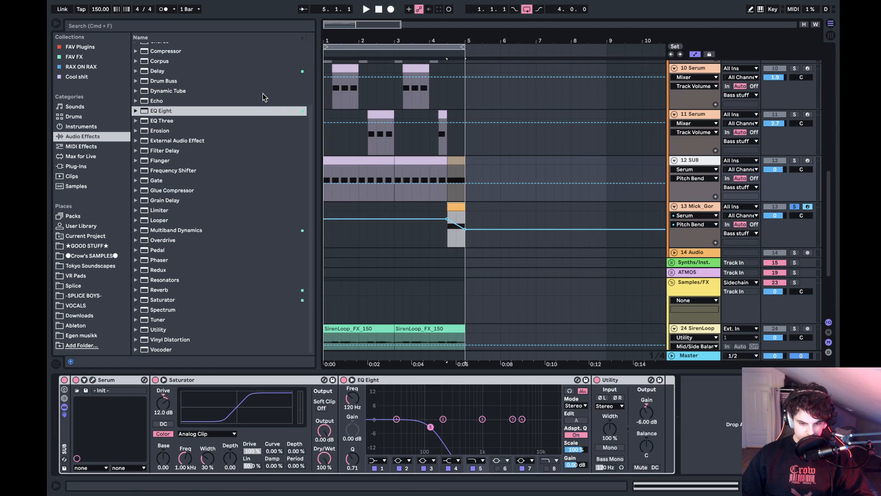
pyautogui.click(265, 91)
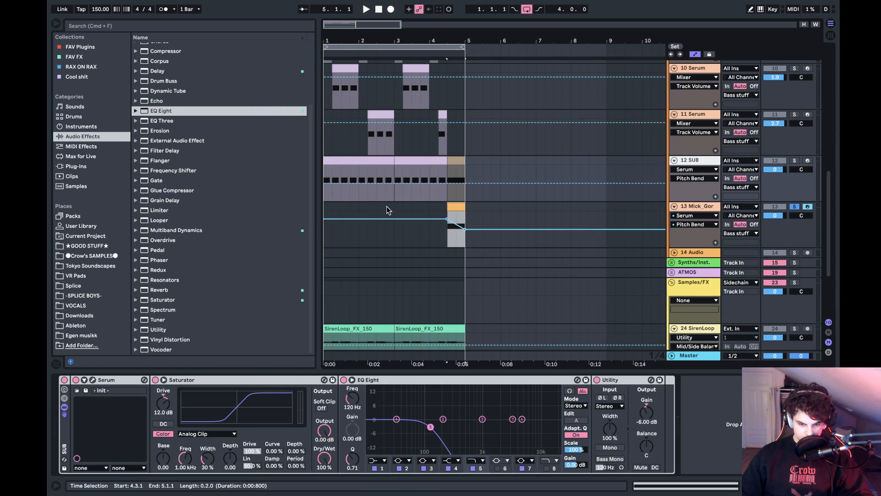
# - Copy the reese's Pitch Bend automation from 4.3.1 to 5.1.1 onto the same range of the SUB track
pyautogui.moveTo(451, 235); pyautogui.dragTo(464, 229)
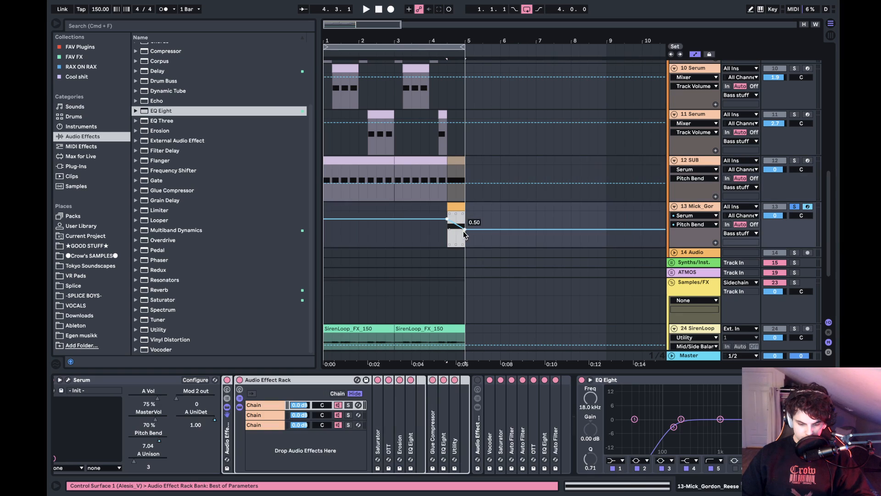
pyautogui.click(451, 192)
pyautogui.press('super+v')
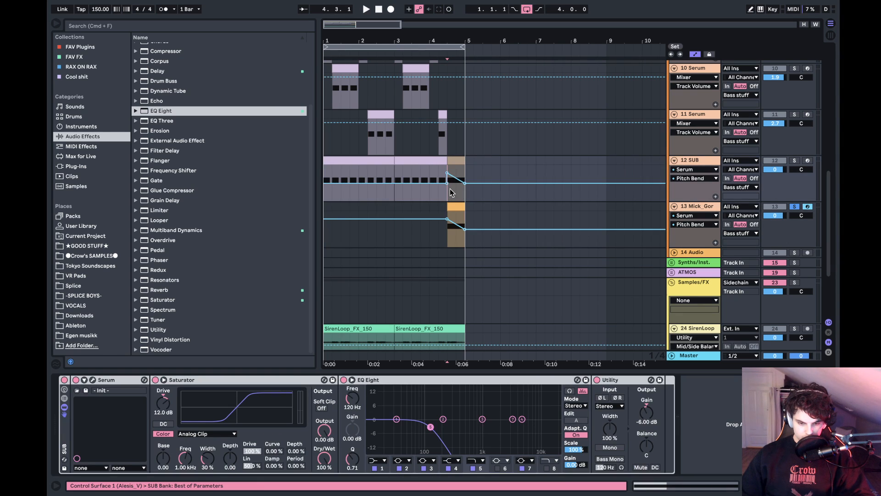
# - Clear the track solos and play the full arrangement from the start
pyautogui.click(795, 161)
pyautogui.scroll(1, 455, 197)
pyautogui.click(330, 179)
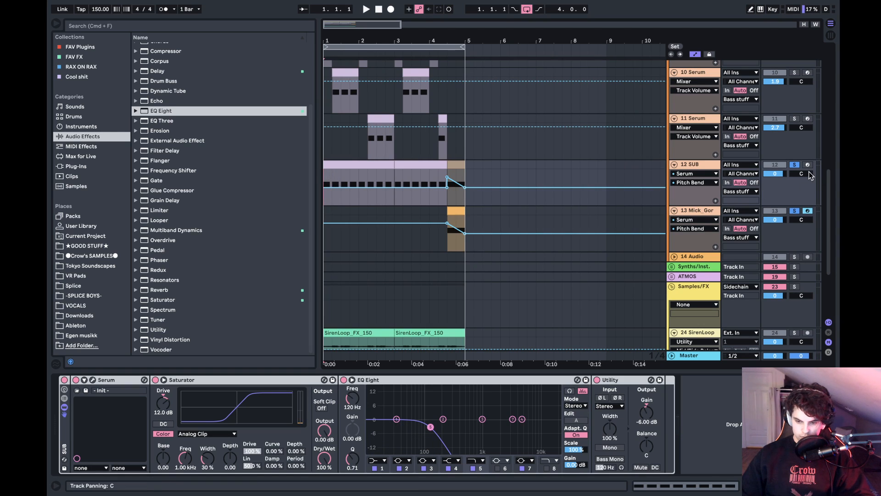
pyautogui.click(795, 164)
pyautogui.press('space')
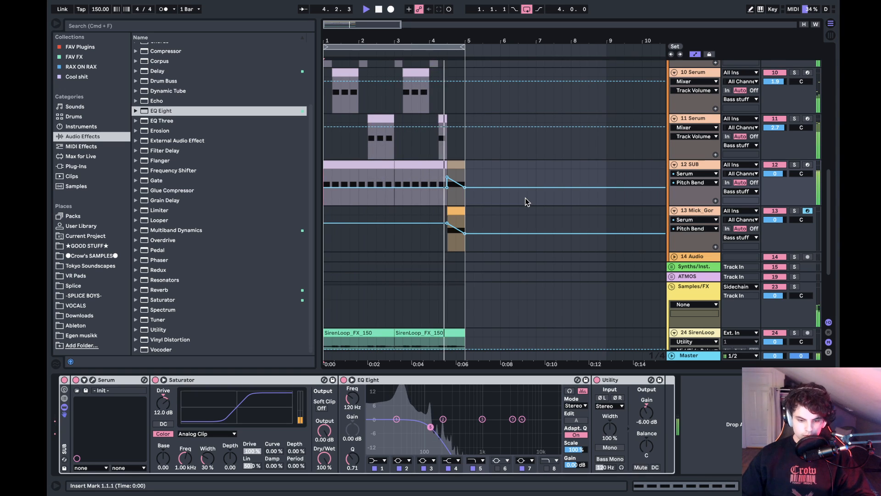
pyautogui.press('space')
# - Raise the reese track's volume to 6.0 dB while playing the fill, and hear it in the full mix
pyautogui.click(515, 211)
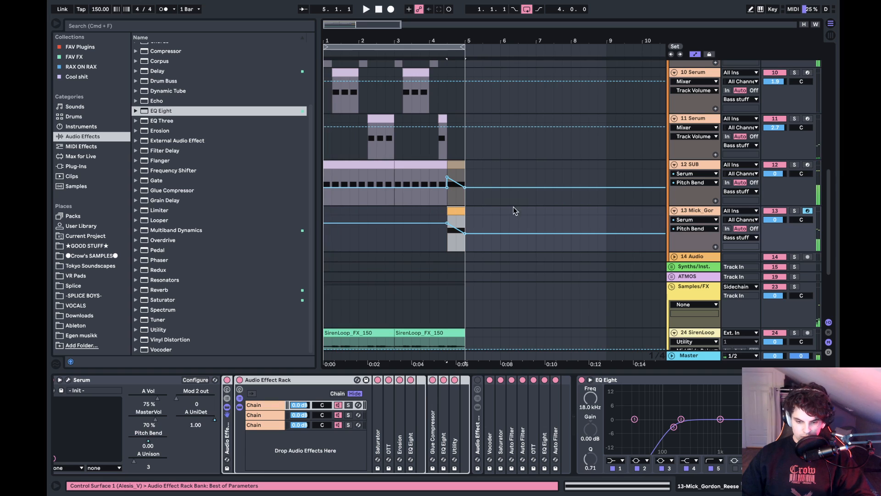
pyautogui.press('space')
pyautogui.click(795, 211)
pyautogui.moveTo(776, 220); pyautogui.dragTo(776, 195)
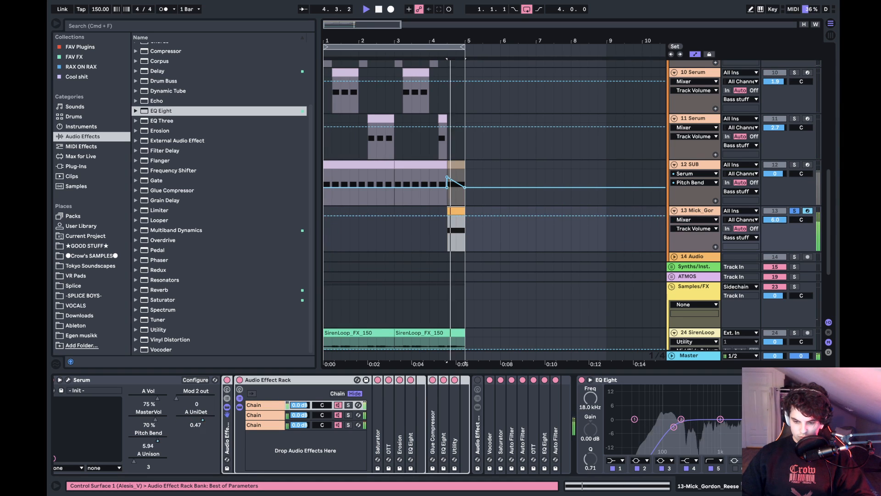
pyautogui.click(794, 211)
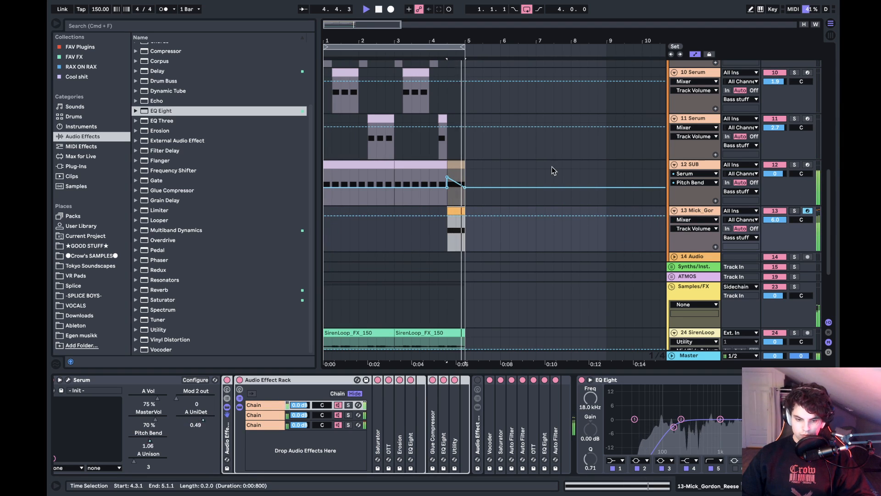
pyautogui.press('space')
pyautogui.scroll(1, 417, 245)
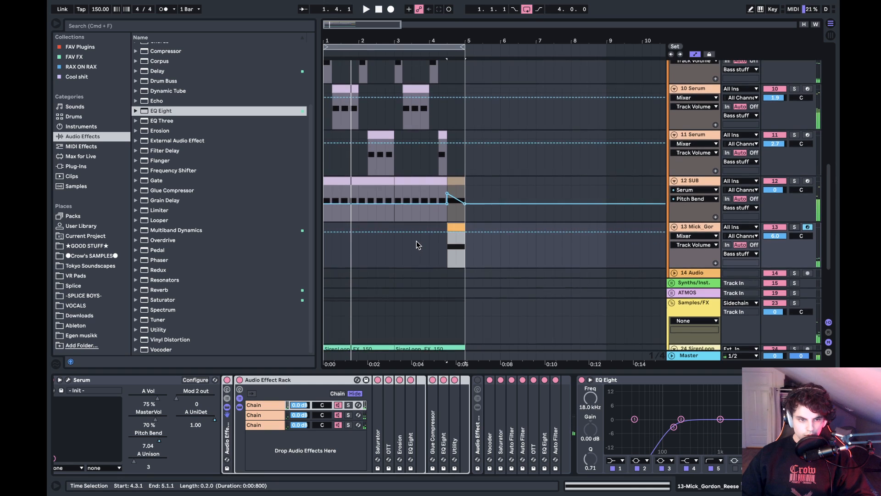
pyautogui.scroll(-8, 418, 244)
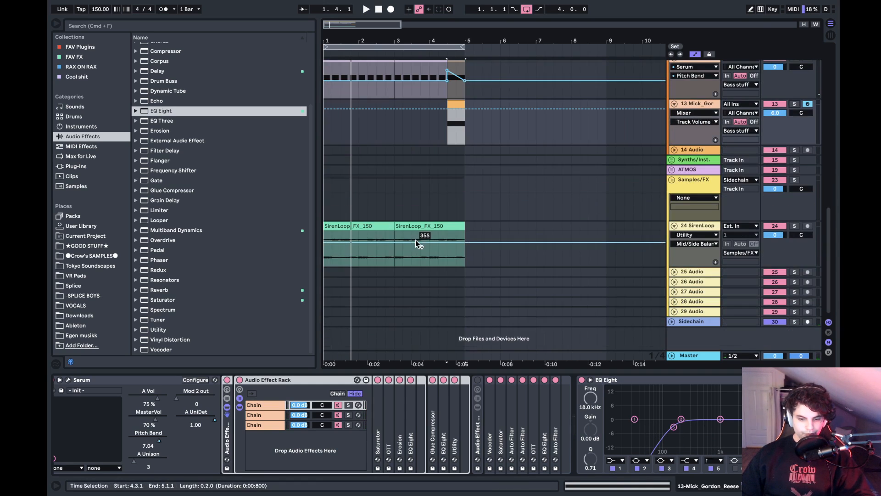
pyautogui.scroll(9, 612, 174)
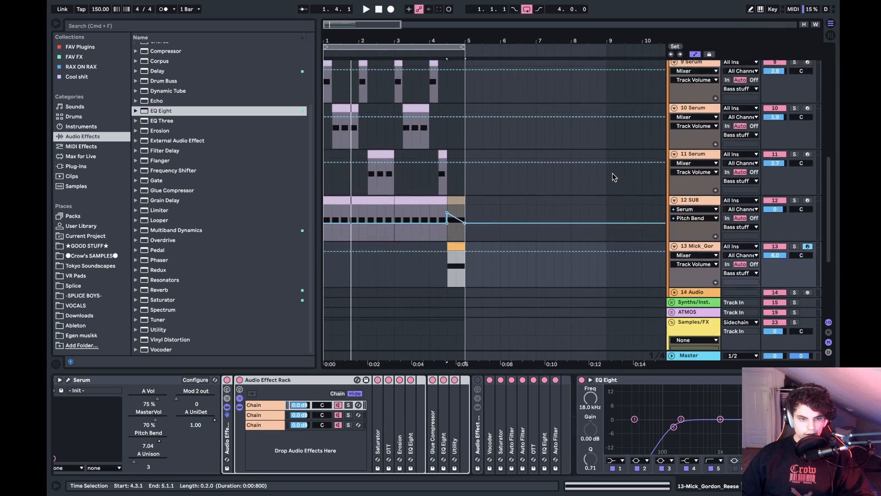
pyautogui.scroll(-8, 612, 174)
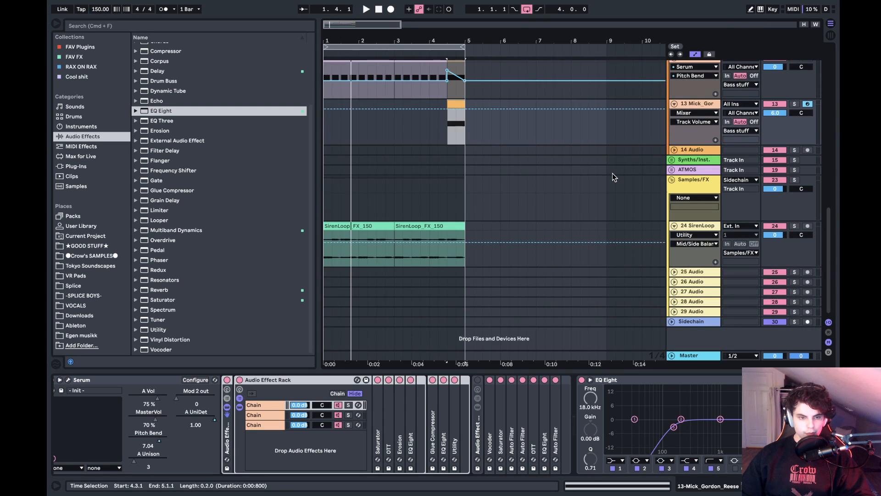
pyautogui.scroll(15, 612, 174)
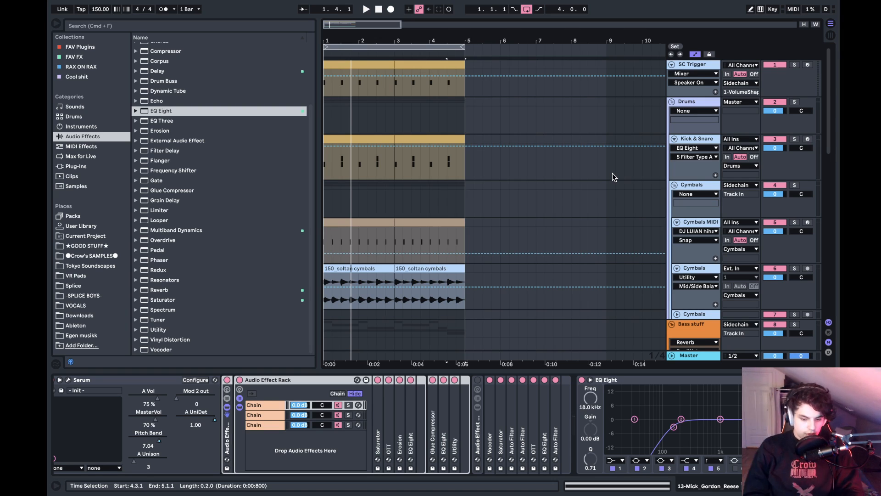
pyautogui.scroll(-8, 613, 173)
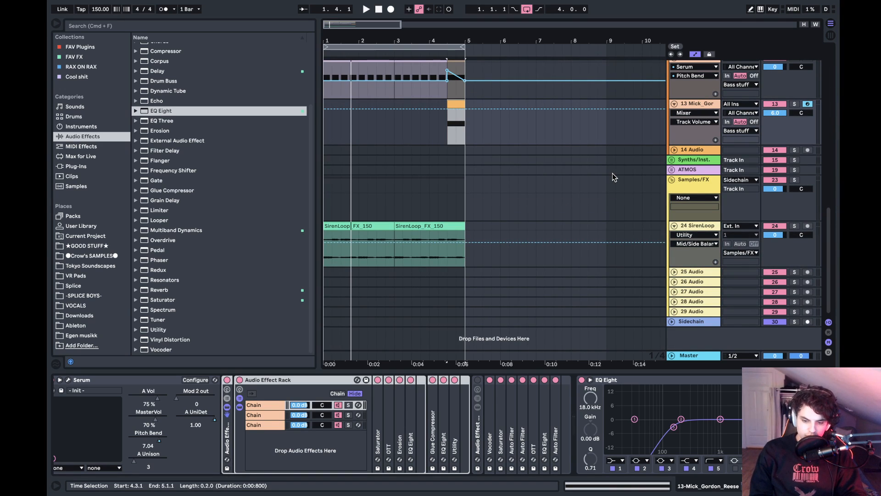
# - Insert a MIDI track below the reese track and copy the reese clip onto it at 5.1.1
pyautogui.click(694, 105)
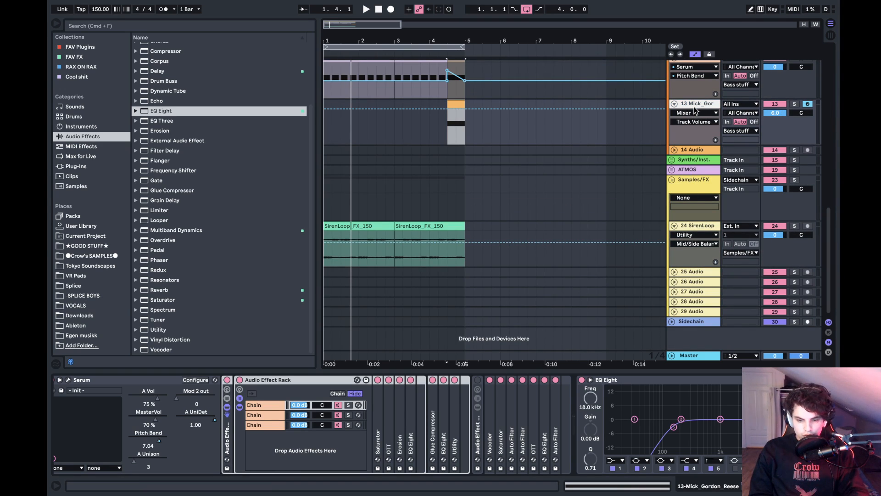
pyautogui.hotkey('ctrl', 'shift', 't')
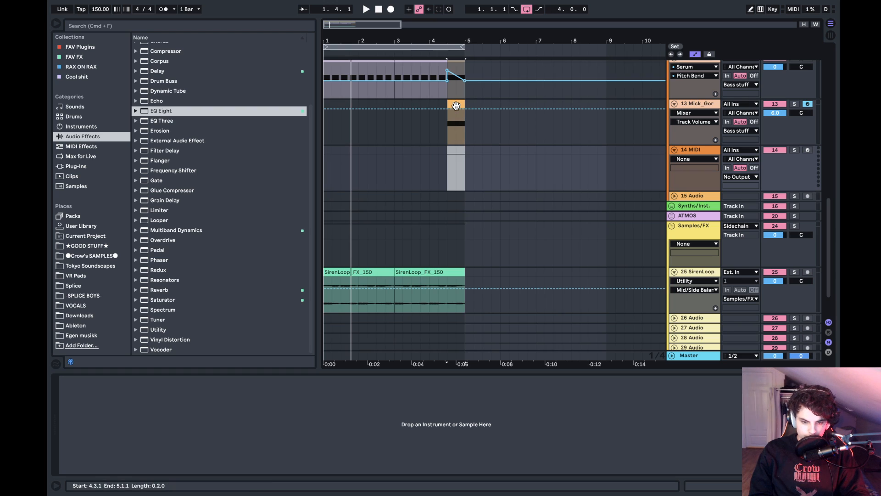
pyautogui.moveTo(455, 106); pyautogui.dragTo(469, 152)
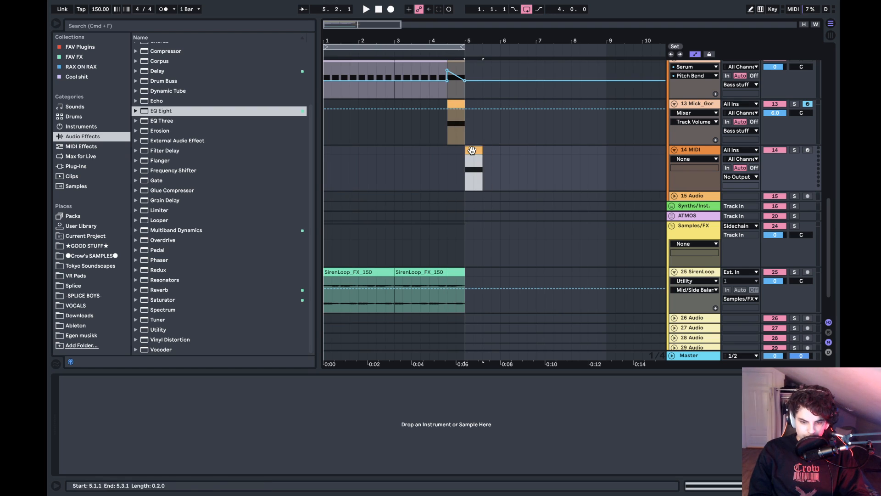
# - Solo the new MIDI track and set the loop from 5.1.1 to 5.4.1
pyautogui.click(794, 151)
pyautogui.press('space')
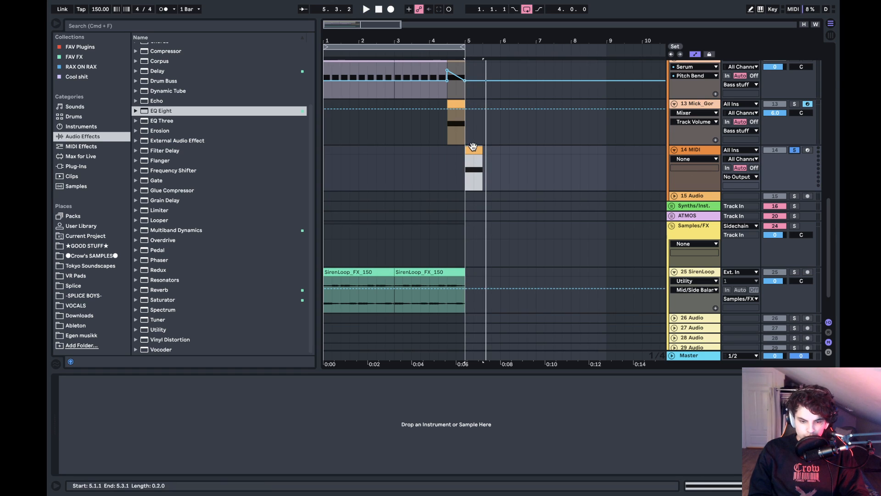
pyautogui.moveTo(473, 147); pyautogui.dragTo(491, 150)
pyautogui.press('super+l')
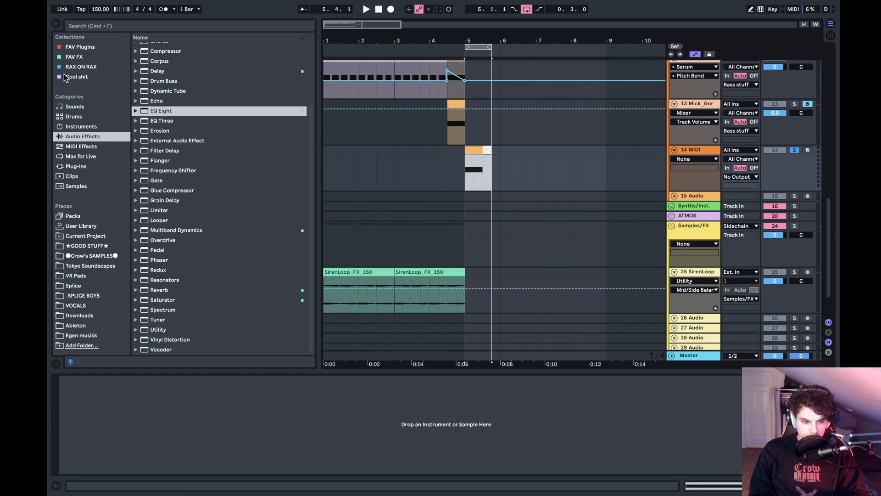
# - Load Serum from the favourite plug-ins onto the new MIDI track
pyautogui.click(72, 46)
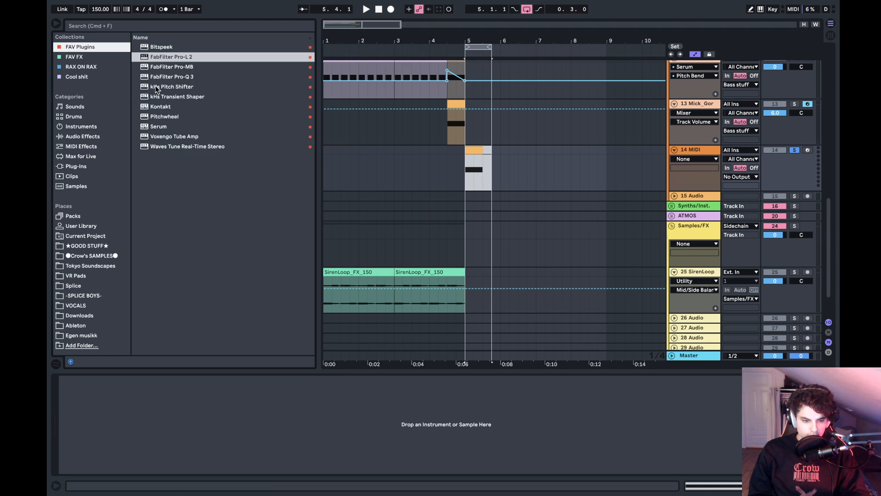
pyautogui.click(152, 126)
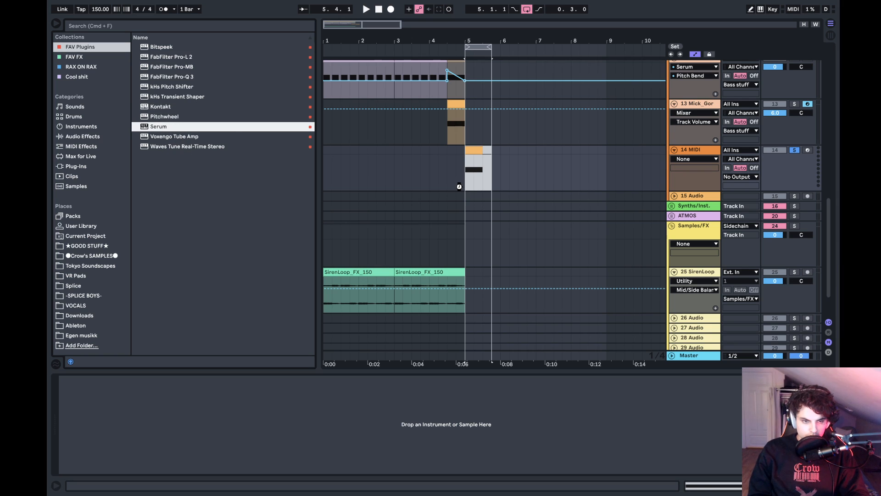
pyautogui.moveTo(459, 186); pyautogui.dragTo(460, 187)
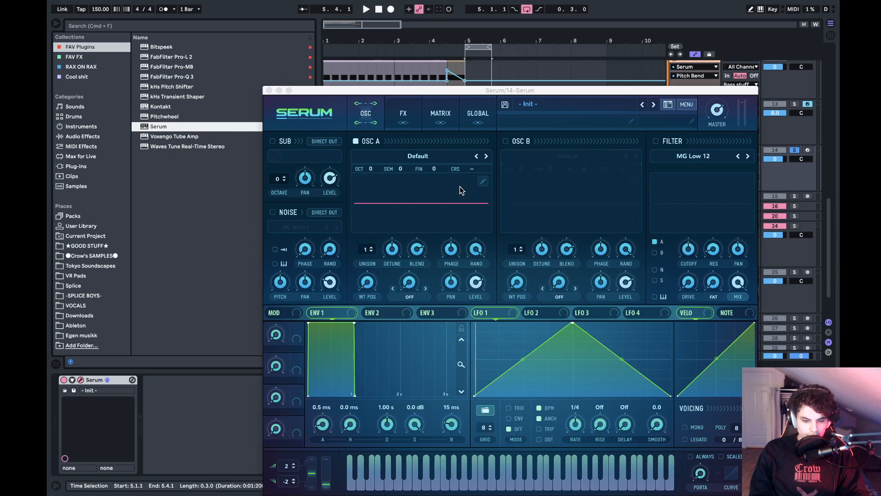
# - Try two unison voices and a different detune on Serum's oscillator A while playing the loop, then restore one voice
pyautogui.click(404, 155)
pyautogui.click(401, 153)
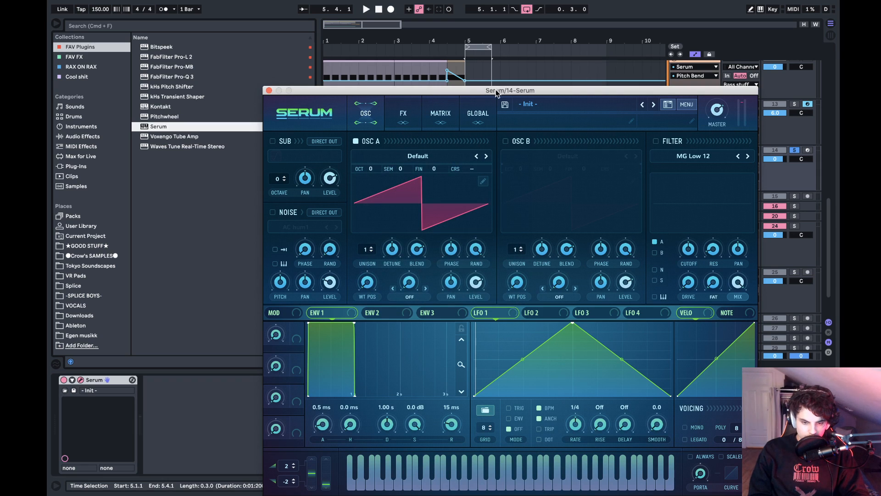
pyautogui.moveTo(507, 89); pyautogui.dragTo(467, 37)
pyautogui.press('space')
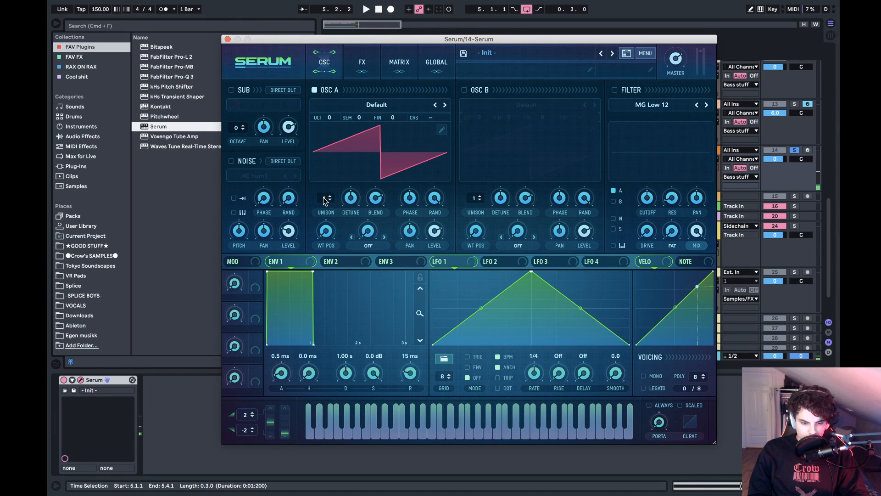
pyautogui.moveTo(325, 201); pyautogui.dragTo(338, 198)
pyautogui.press('space')
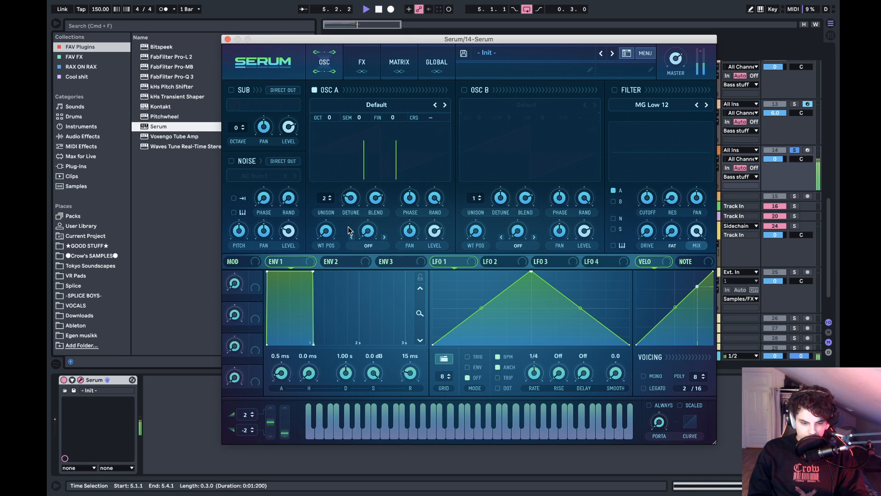
pyautogui.moveTo(324, 197); pyautogui.dragTo(239, 200)
pyautogui.press('space')
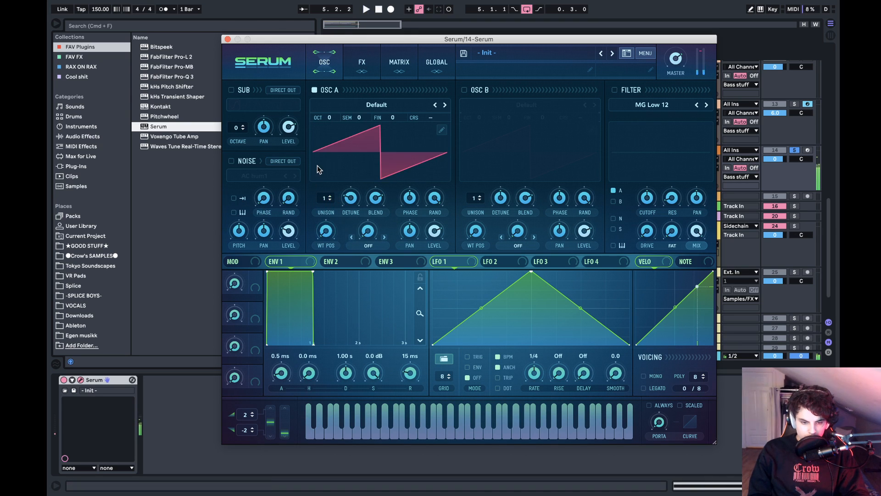
pyautogui.moveTo(351, 202); pyautogui.dragTo(351, 188)
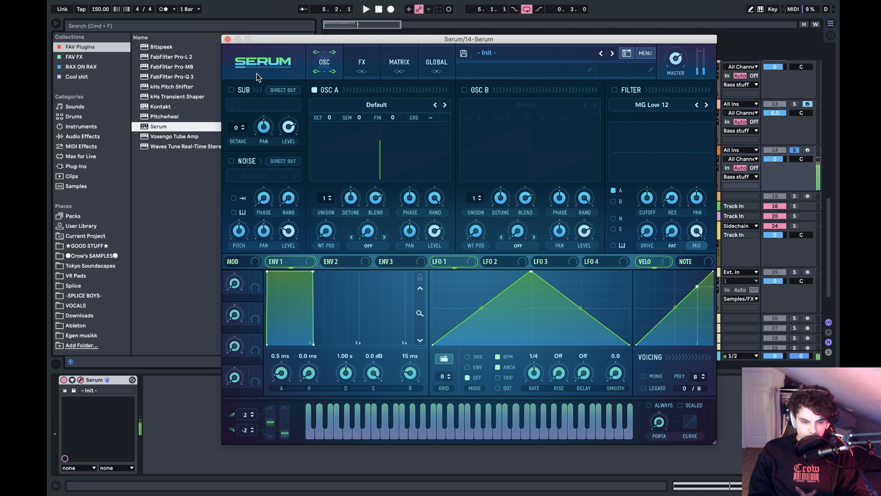
pyautogui.click(229, 40)
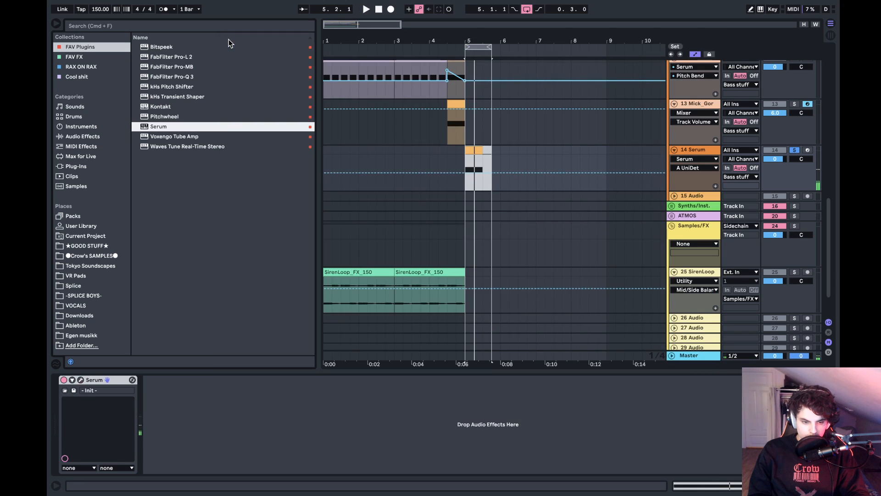
# - Try stacking D#0 and F0 notes in the new track's clip and play the result
pyautogui.click(473, 150)
pyautogui.doubleClick(473, 150)
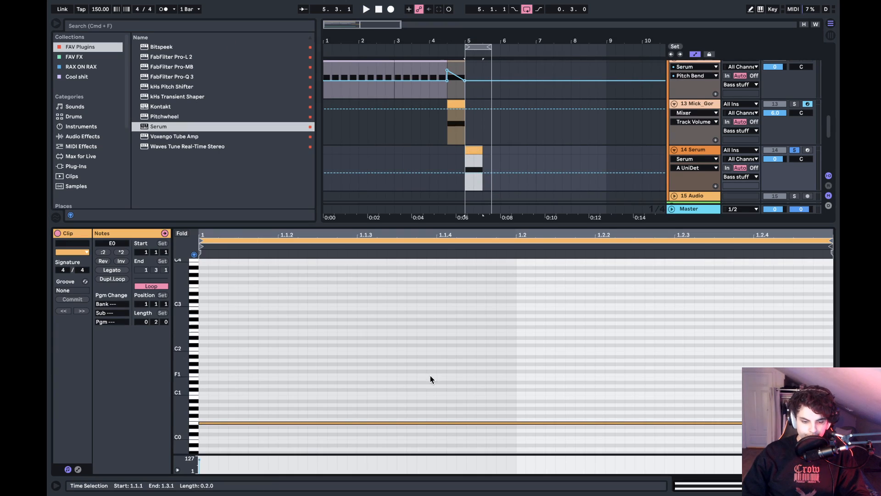
pyautogui.click(423, 408)
pyautogui.press('Down')
pyautogui.press('Up')
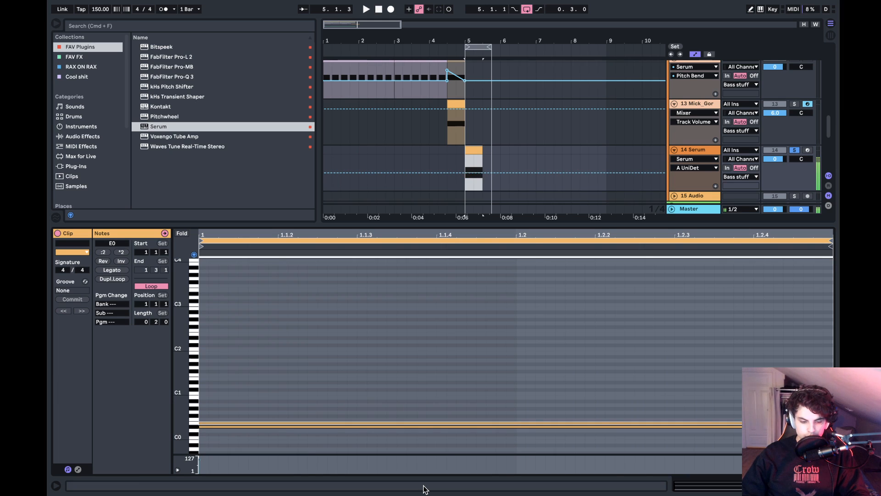
pyautogui.press('space')
pyautogui.press('Up')
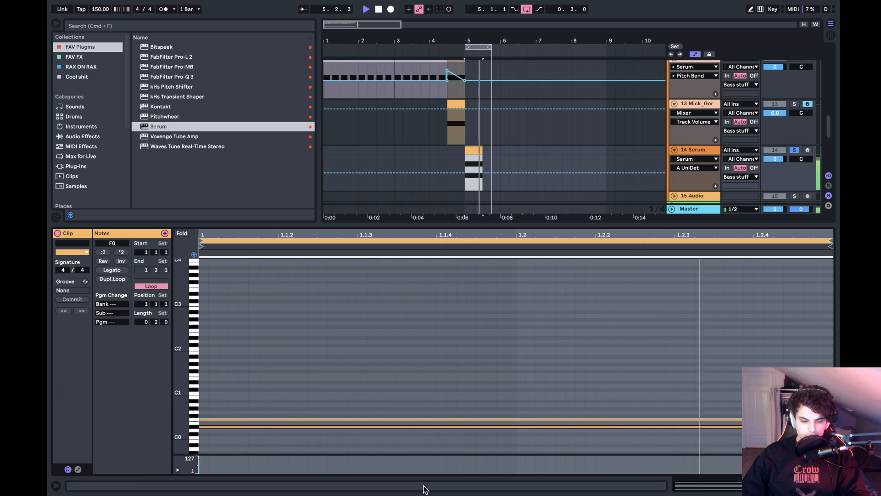
pyautogui.press('space')
# - Automate Serum's Pitch Bend over the new clip, ramping down from 2.00 at 5.1.1 to 0.00 at 5.3.1, and play it
pyautogui.hotkey('shift', 'Tab')
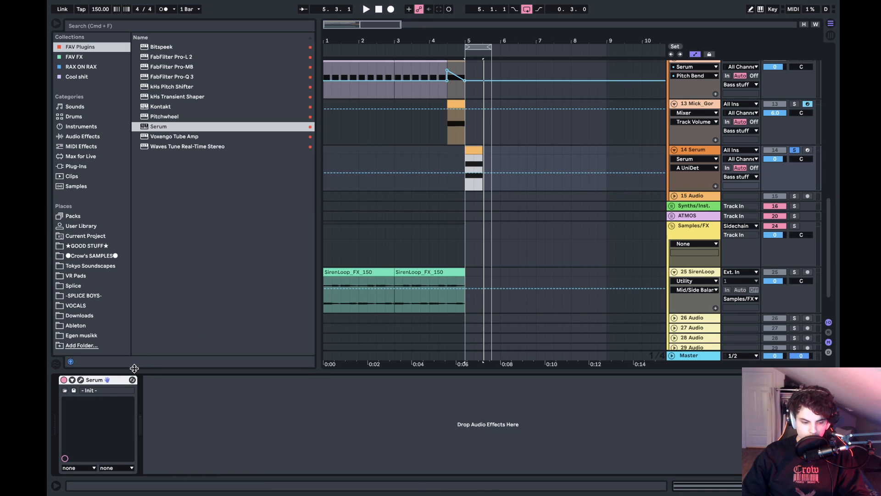
pyautogui.click(81, 380)
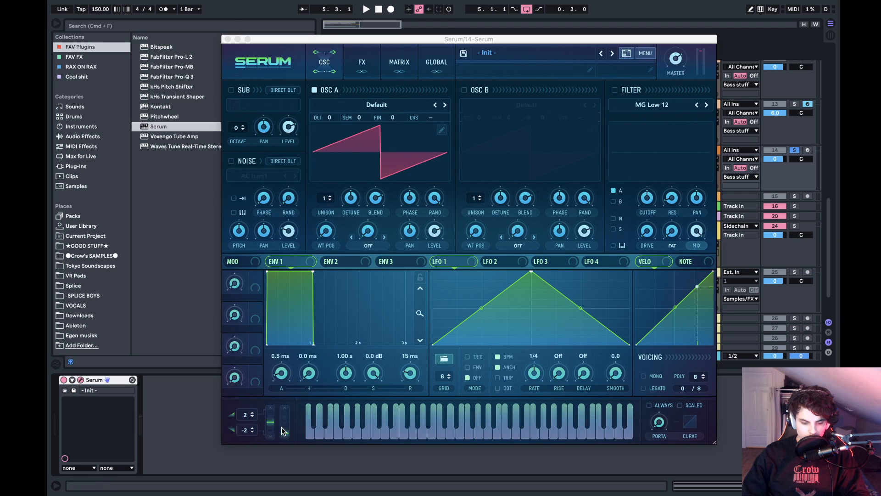
pyautogui.moveTo(272, 426); pyautogui.dragTo(275, 376)
pyautogui.click(228, 39)
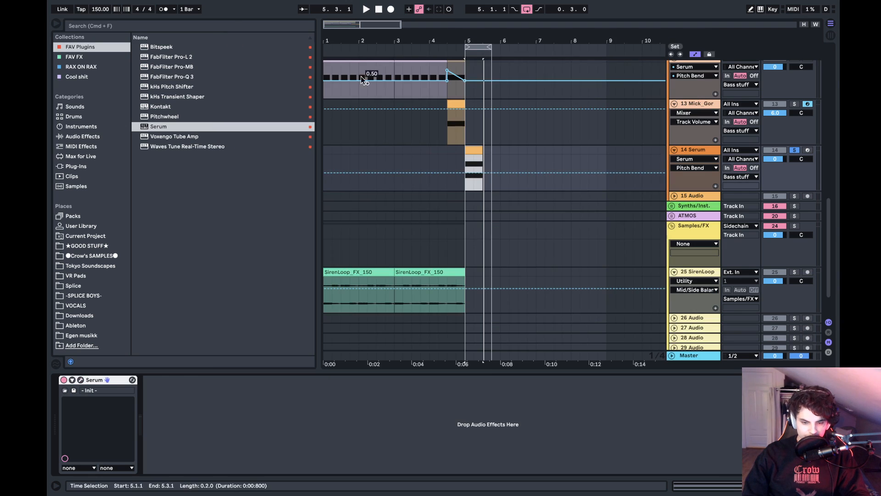
pyautogui.click(483, 172)
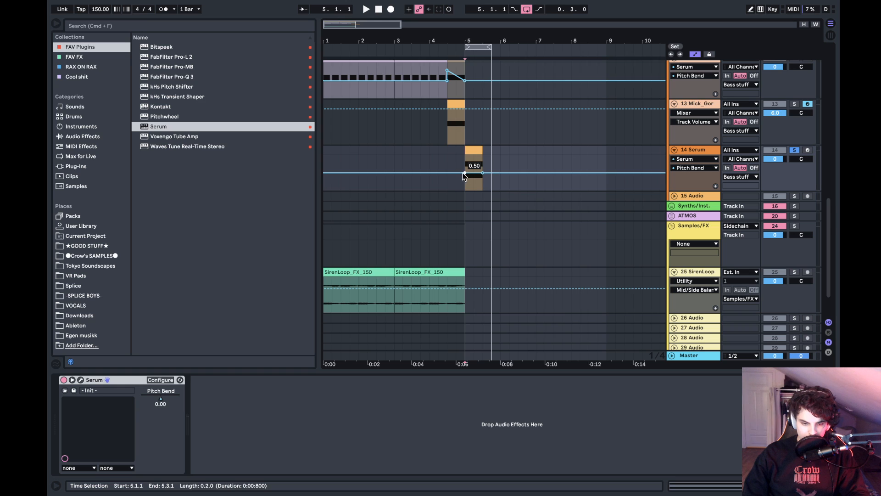
pyautogui.click(463, 173)
pyautogui.moveTo(471, 173); pyautogui.dragTo(465, 155)
pyautogui.press('space')
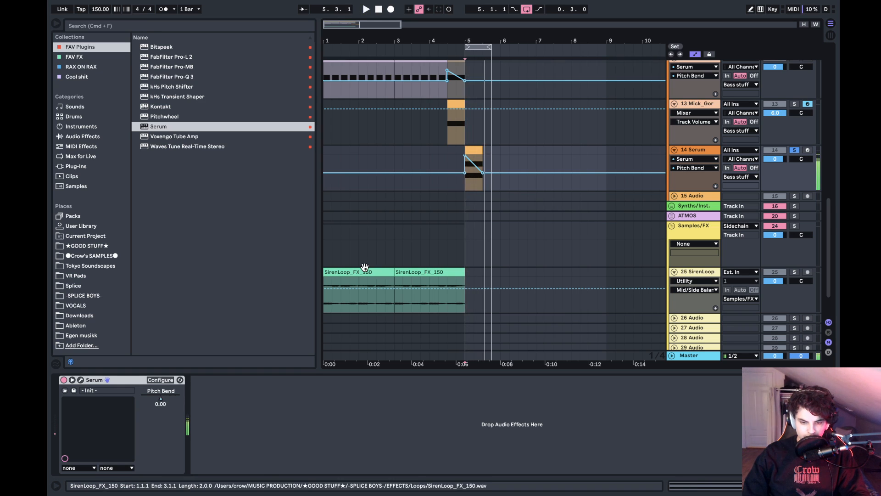
# - Reduce the clip to a single E0 note by raising the D#0 note one semitone and deleting the F0 note
pyautogui.click(82, 380)
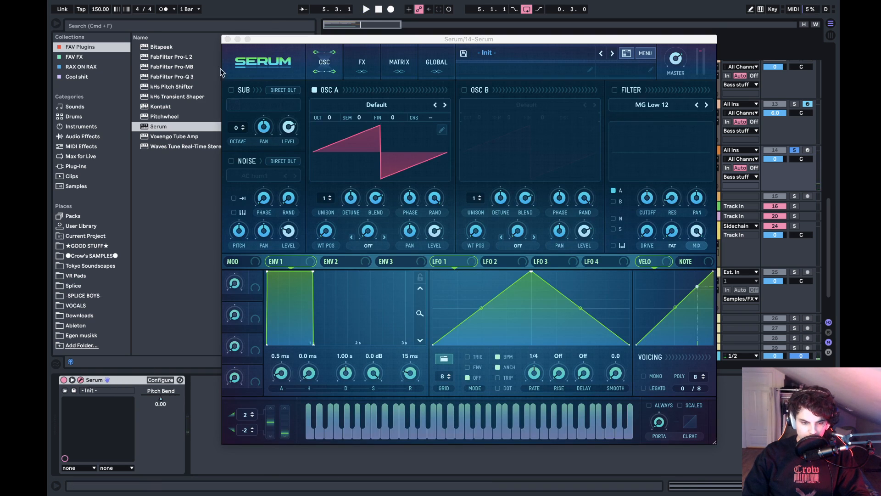
pyautogui.click(227, 40)
pyautogui.doubleClick(473, 167)
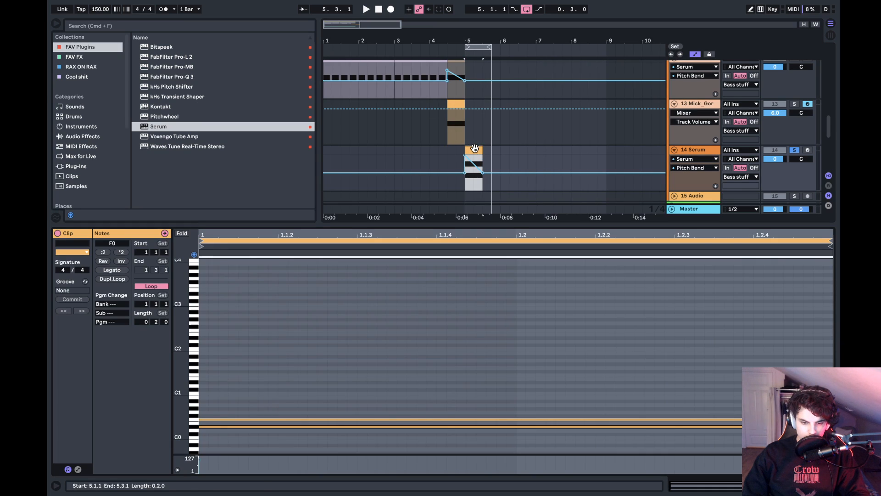
pyautogui.moveTo(180, 398); pyautogui.dragTo(202, 317)
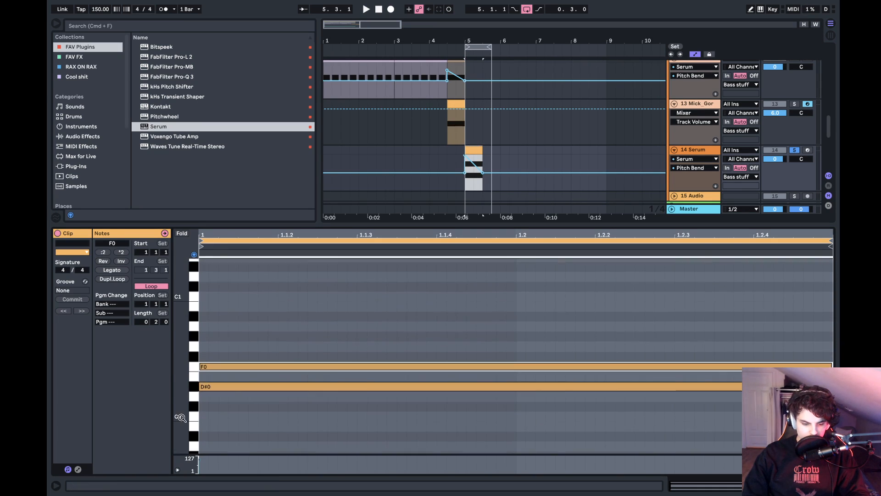
pyautogui.click(235, 390)
pyautogui.press('Up')
pyautogui.click(235, 366)
pyautogui.press('Delete')
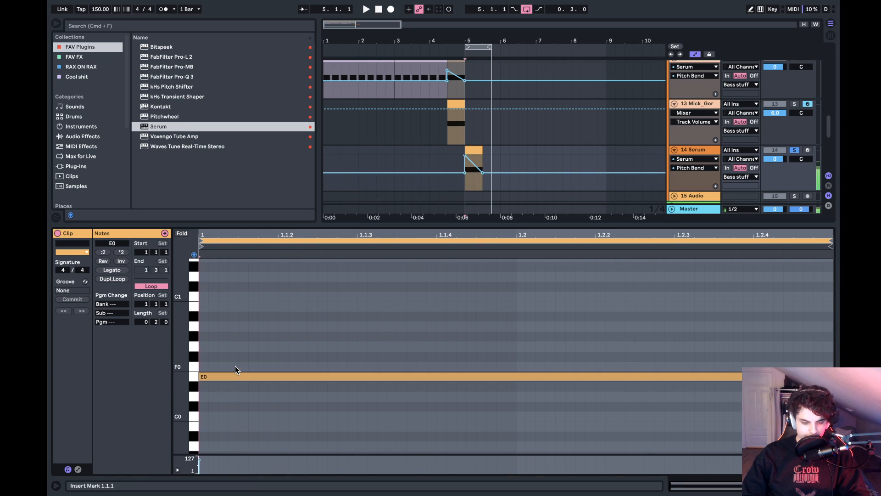
pyautogui.hotkey('shift', 'Tab')
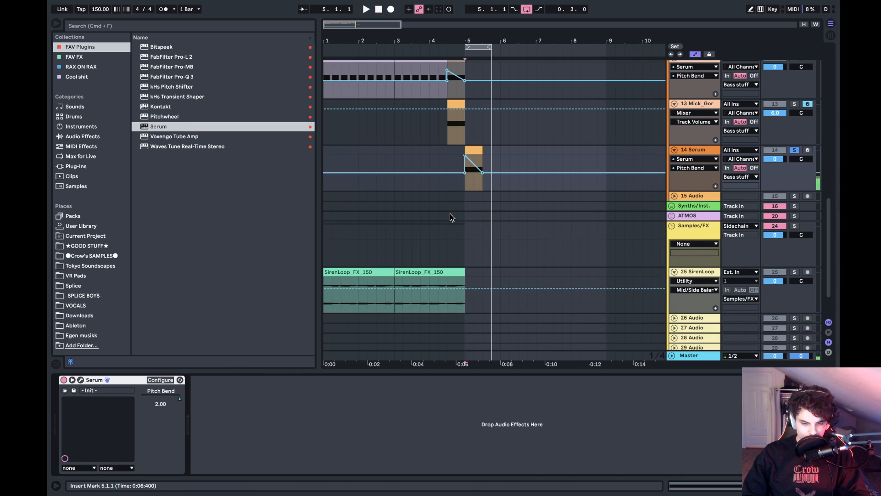
# - Enable the Distortion and Hyper/Dimension effects in Serum while playing the loop, after briefly trying the sub oscillator
pyautogui.click(80, 381)
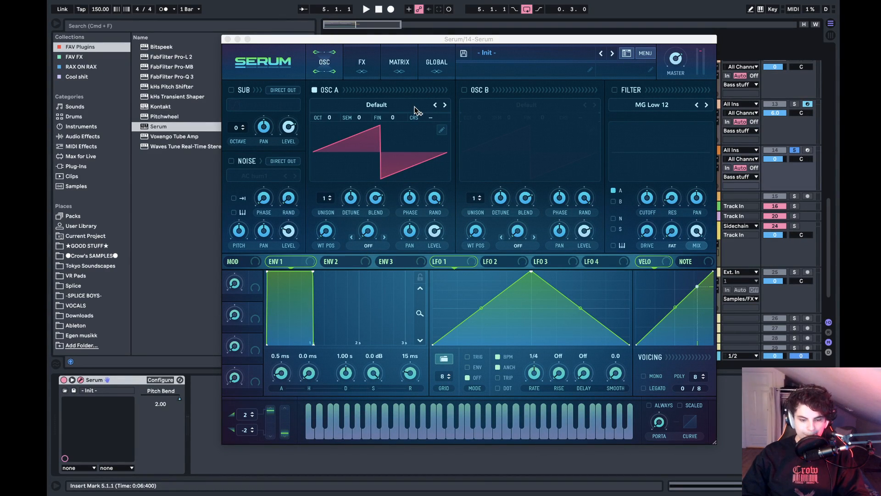
pyautogui.press('space')
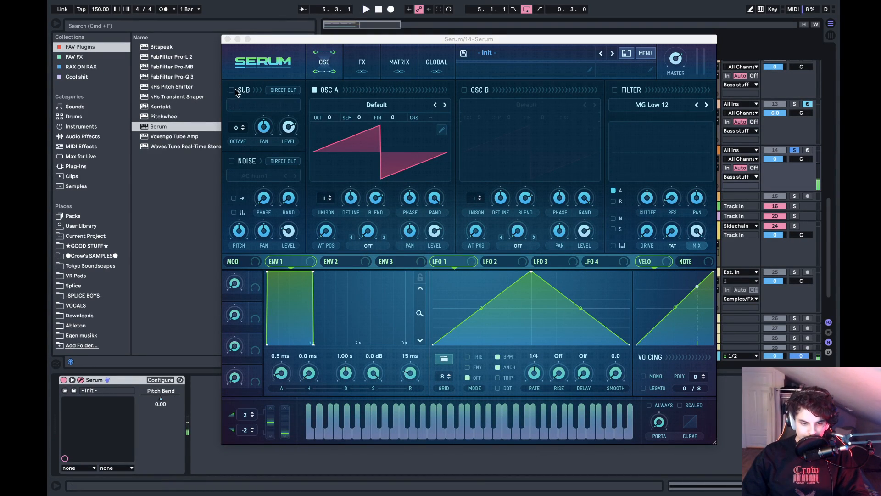
pyautogui.click(235, 90)
pyautogui.click(235, 90)
pyautogui.click(363, 63)
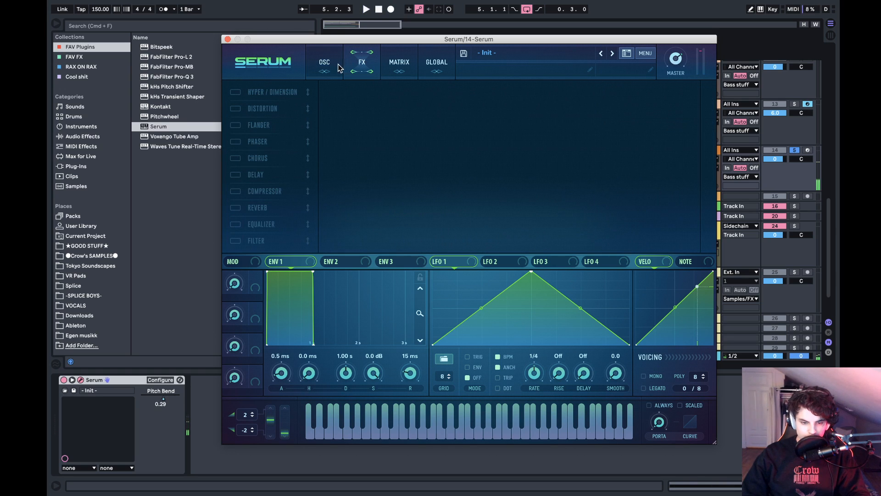
pyautogui.click(235, 109)
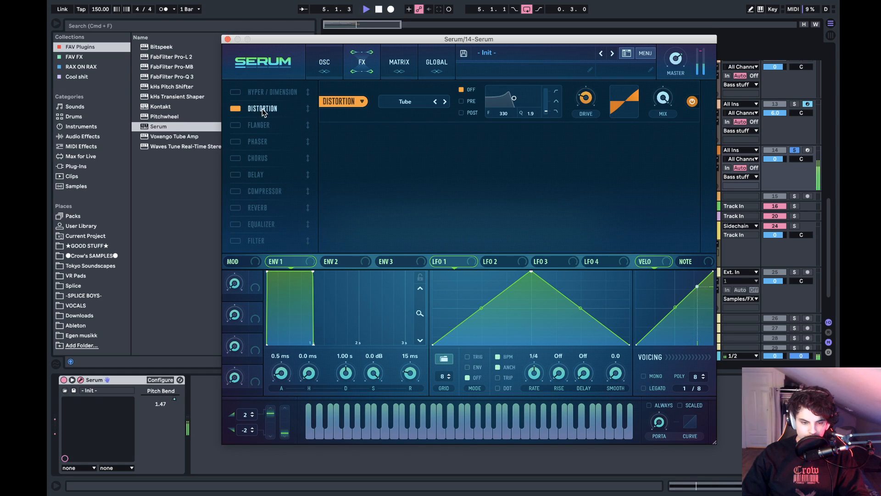
pyautogui.click(236, 92)
# - Lower the Hyper mix and set the Tube distortion's drive to 90%
pyautogui.moveTo(529, 107); pyautogui.dragTo(522, 127)
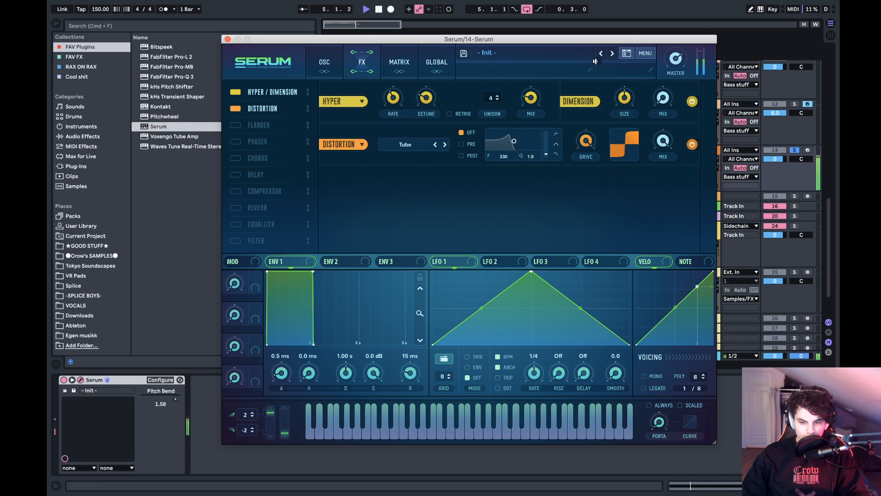
pyautogui.moveTo(593, 146); pyautogui.dragTo(591, 156)
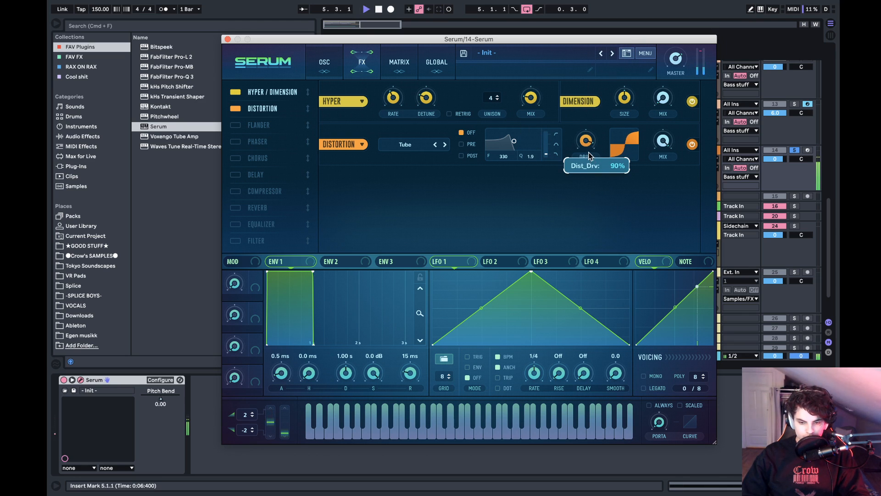
pyautogui.click(227, 39)
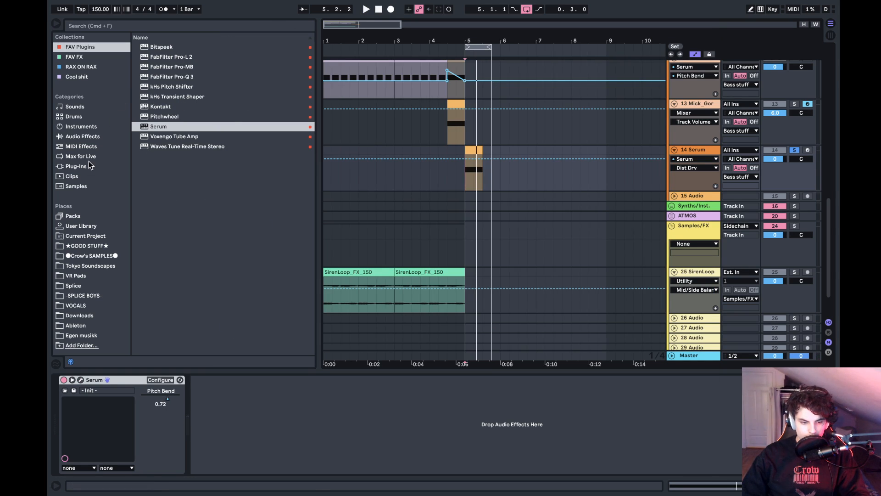
# - Add Multiband Dynamics and a Vocoder after Serum, and fold the OTT device
pyautogui.click(93, 137)
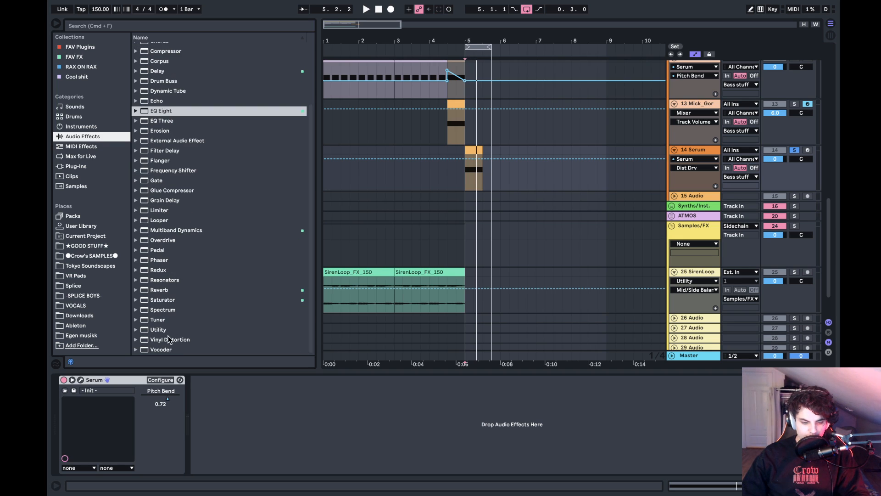
pyautogui.doubleClick(191, 234)
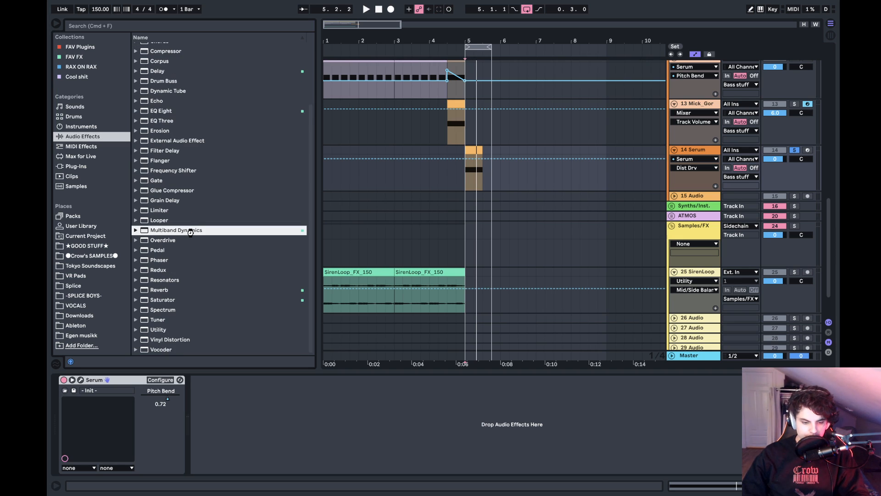
pyautogui.click(434, 461)
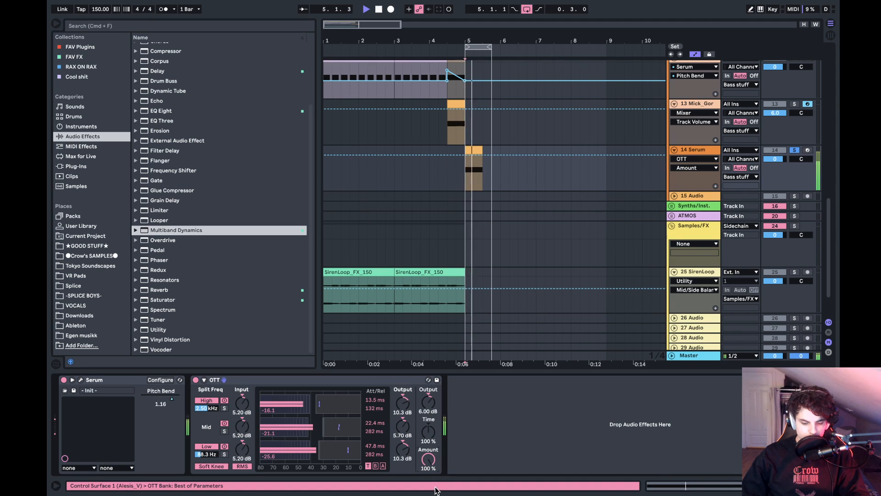
pyautogui.doubleClick(170, 350)
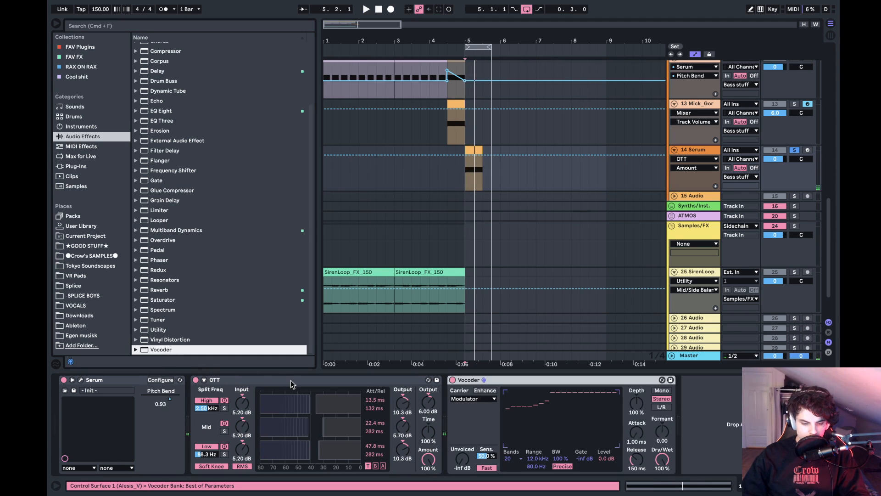
pyautogui.doubleClick(291, 380)
# - Reshape the Vocoder's lower bands, set its depth to 0% and use Modulator as the carrier after trying Noise
pyautogui.click(226, 399)
pyautogui.click(225, 401)
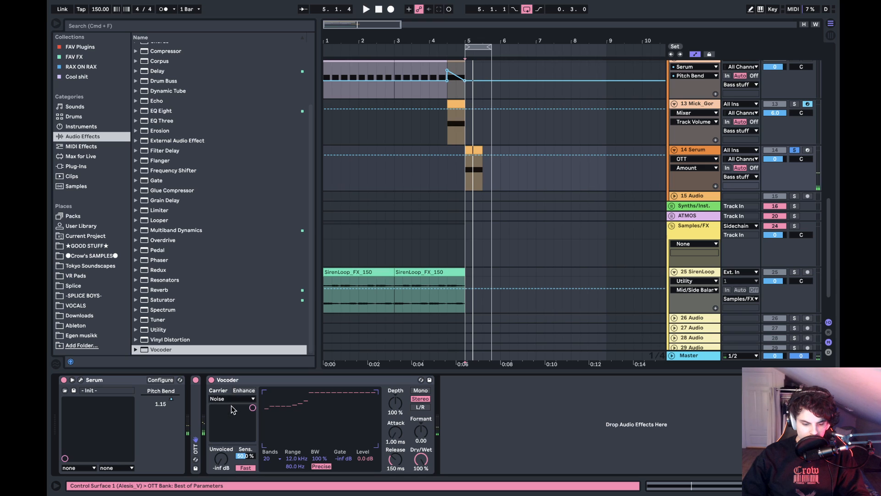
pyautogui.moveTo(289, 393); pyautogui.dragTo(267, 393)
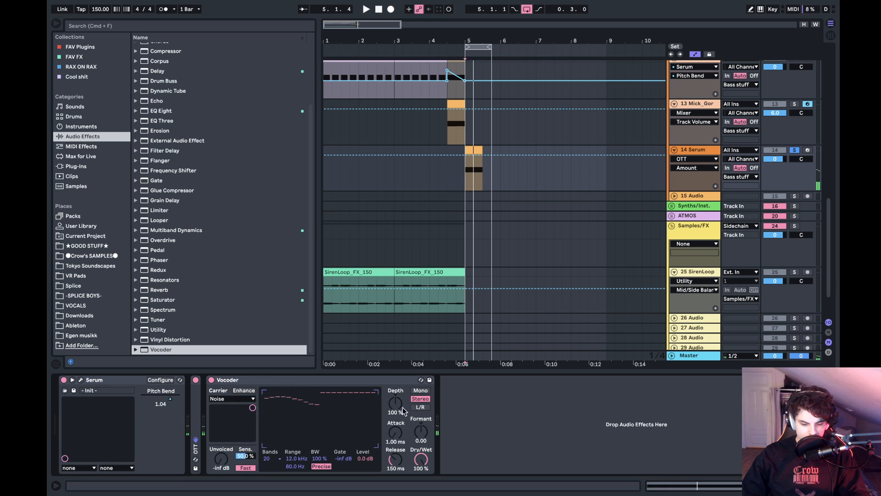
pyautogui.moveTo(403, 411); pyautogui.dragTo(403, 457)
pyautogui.click(244, 397)
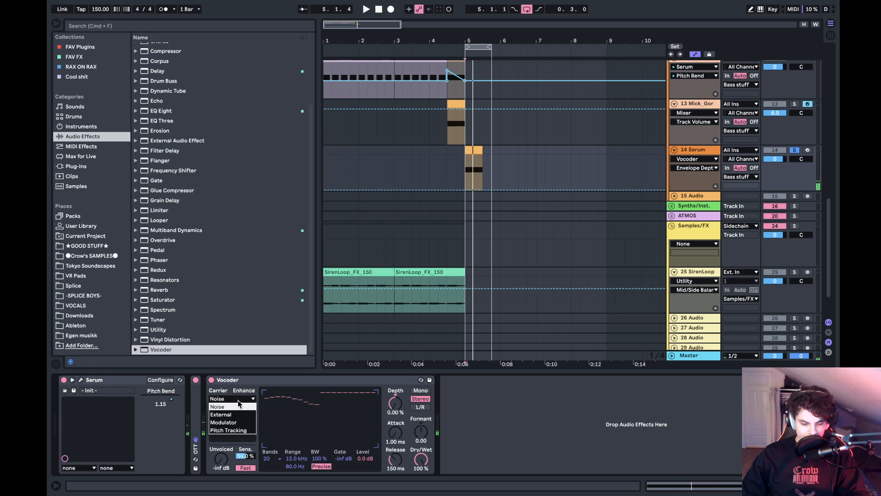
pyautogui.click(238, 422)
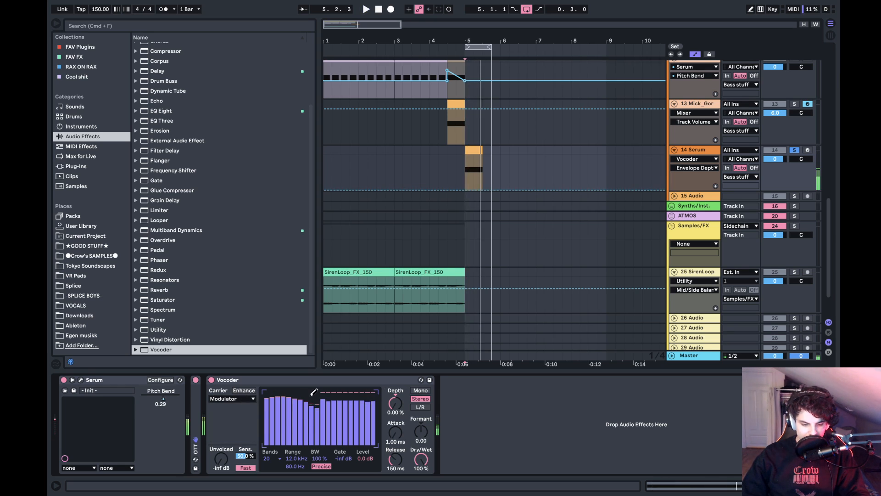
# - Draw a deep dip in the Vocoder's lower-mid bands while auditioning the loop
pyautogui.moveTo(312, 393)
pyautogui.mouseDown()
pyautogui.moveTo(329, 396)
pyautogui.moveTo(270, 383)
pyautogui.moveTo(309, 401)
pyautogui.moveTo(318, 393)
pyautogui.moveTo(296, 419)
pyautogui.moveTo(292, 395)
pyautogui.moveTo(301, 417)
pyautogui.mouseUp()
pyautogui.press('space')
pyautogui.press('space')
pyautogui.press('space')
pyautogui.press('space')
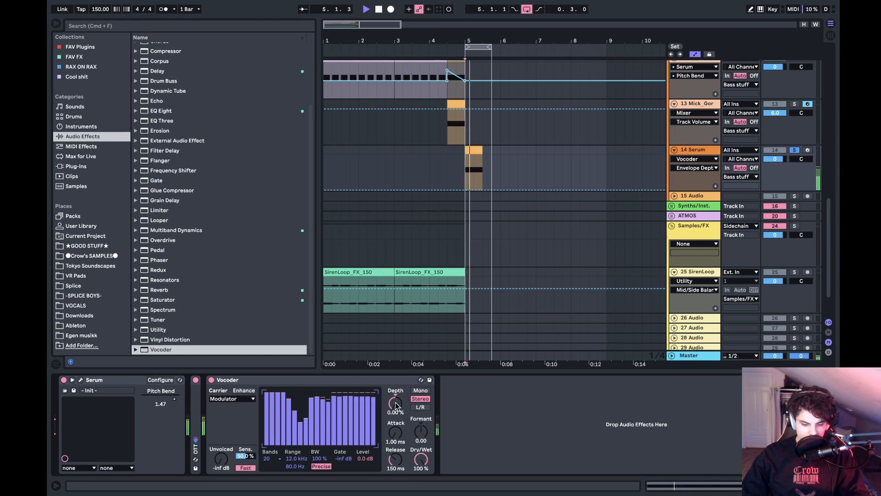
# - Audition the loop with the Vocoder switched off and back on to compare its effect
pyautogui.moveTo(396, 403)
pyautogui.mouseDown()
pyautogui.moveTo(396, 371)
pyautogui.moveTo(396, 403)
pyautogui.mouseUp()
pyautogui.press('space')
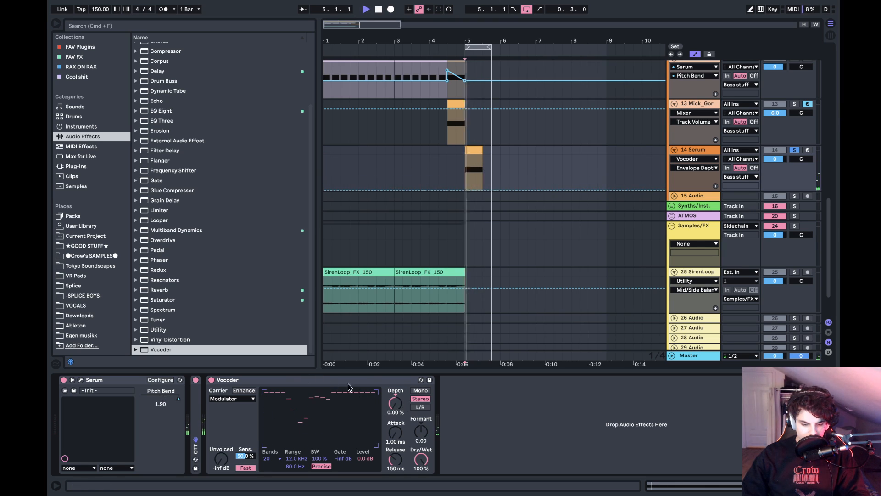
pyautogui.click(212, 380)
pyautogui.press('space')
pyautogui.click(211, 380)
pyautogui.press('space')
pyautogui.press('space')
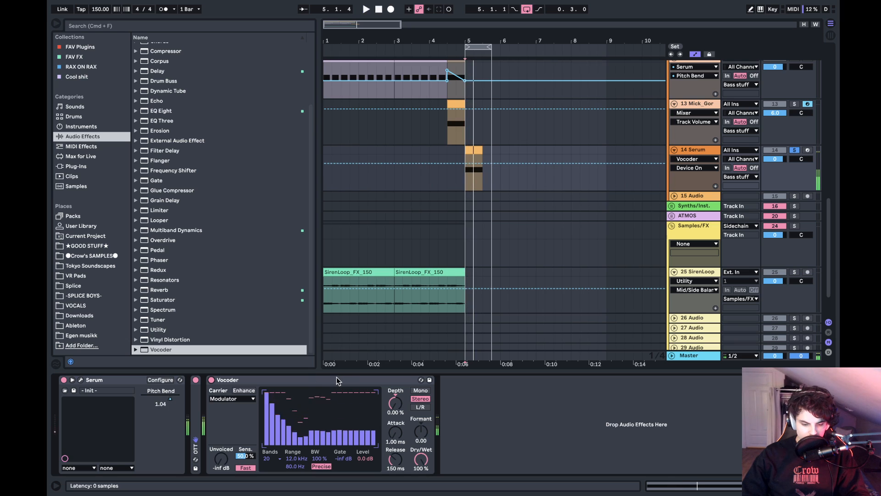
# - Fold the Vocoder, add a Saturator after it with 24.6 dB drive and base 13.1, adjust its depth and fold it
pyautogui.doubleClick(337, 378)
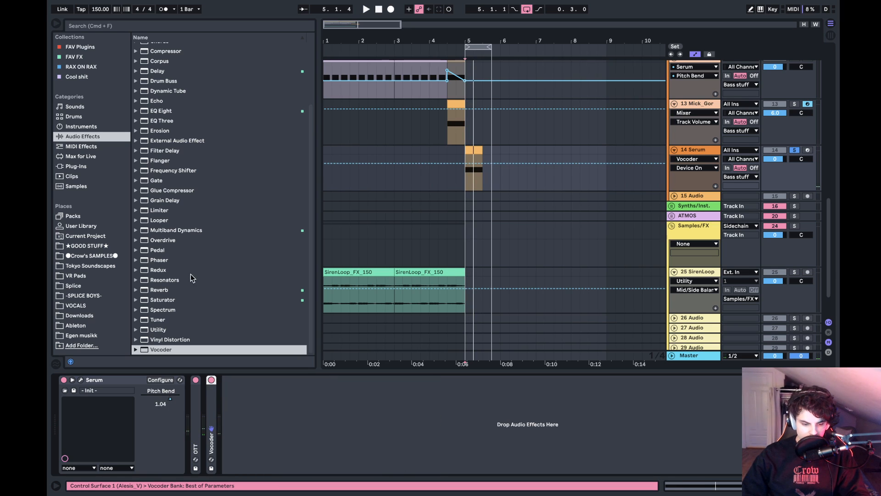
pyautogui.moveTo(172, 300); pyautogui.dragTo(370, 440)
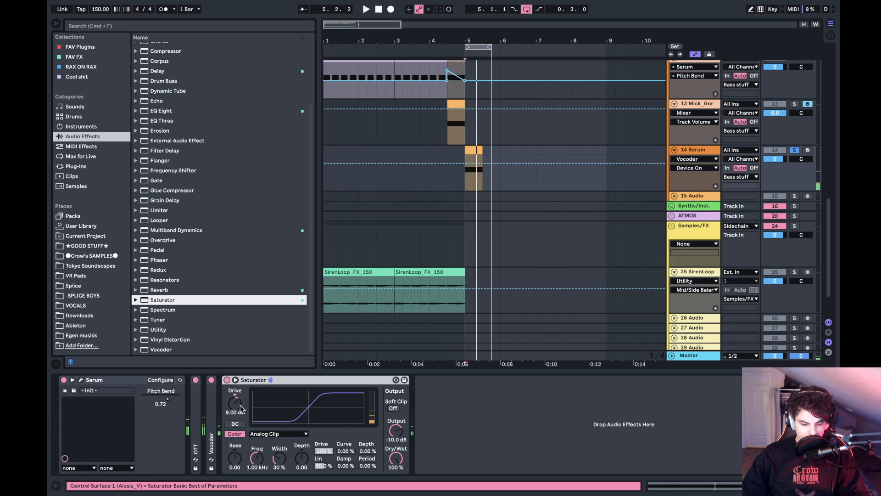
pyautogui.moveTo(241, 408); pyautogui.dragTo(239, 408)
pyautogui.press('space')
pyautogui.moveTo(240, 450); pyautogui.dragTo(240, 441)
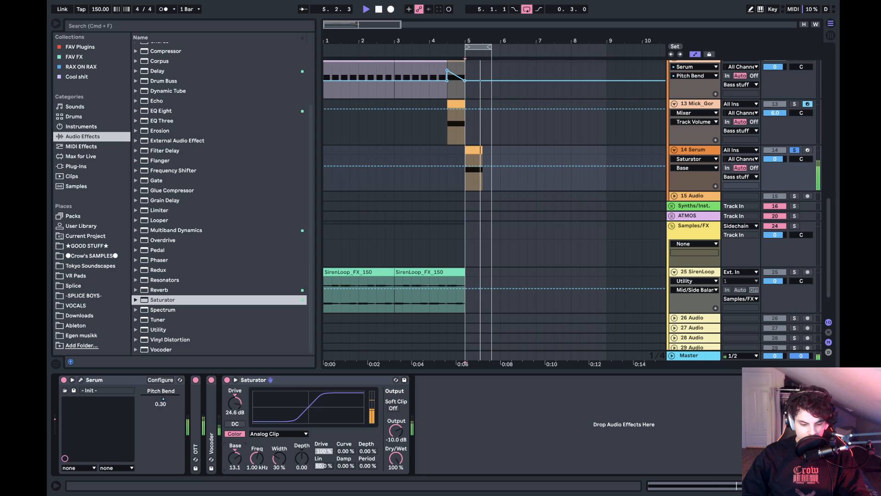
pyautogui.moveTo(303, 461); pyautogui.dragTo(303, 462)
pyautogui.doubleClick(274, 380)
# - Try a duplicate of the Saturator at the end of the chain and delete it
pyautogui.press('super+d')
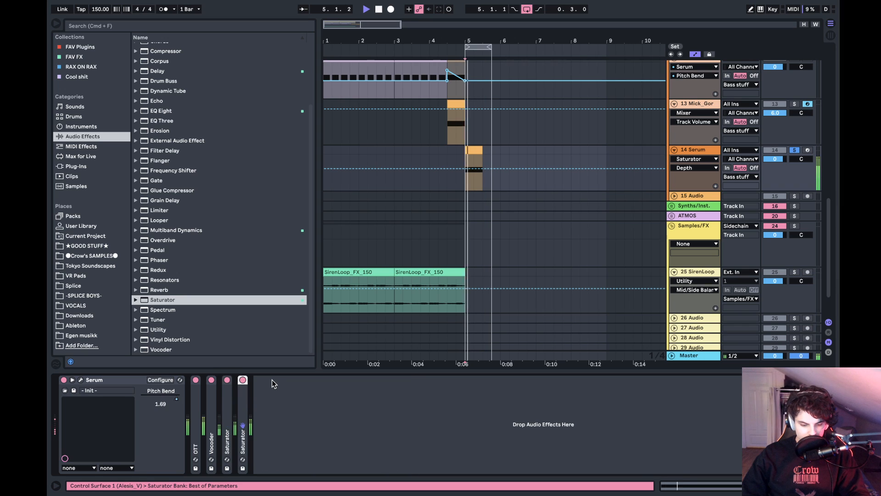
pyautogui.press('Delete')
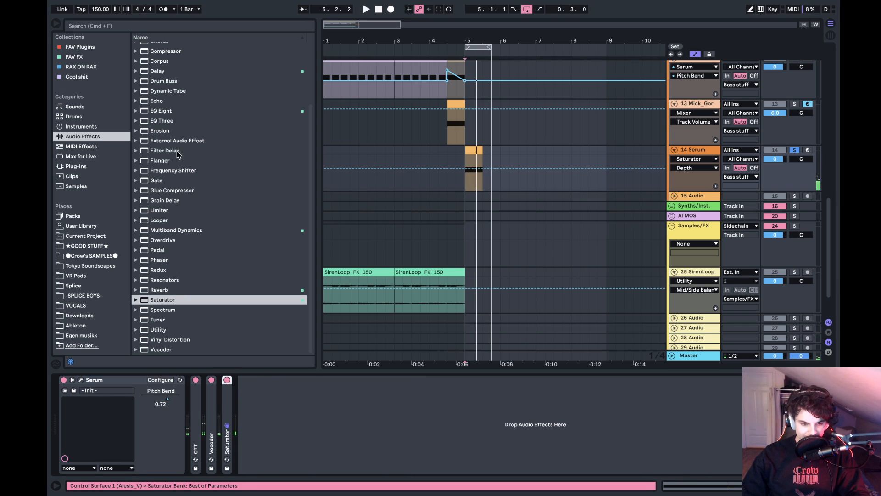
# - Add Multiband Dynamics (OTT) after the Saturator, audition it at 100% amount and fold it
pyautogui.scroll(4, 180, 158)
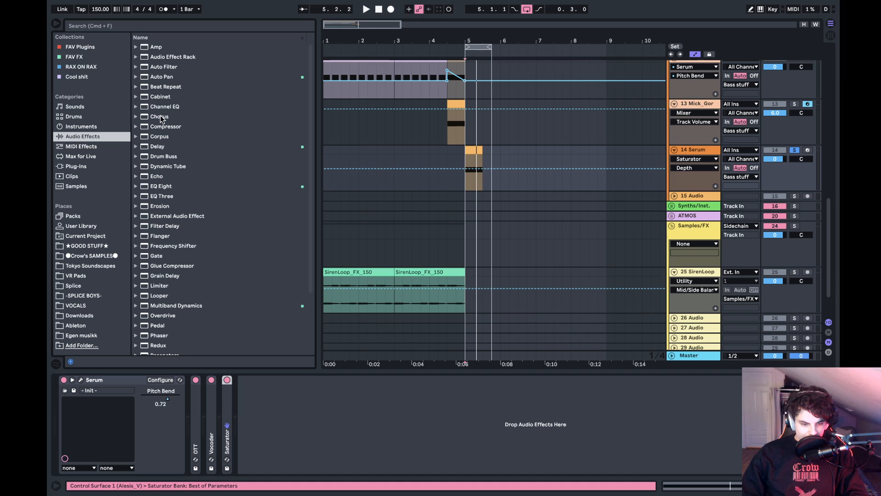
pyautogui.scroll(-4, 193, 181)
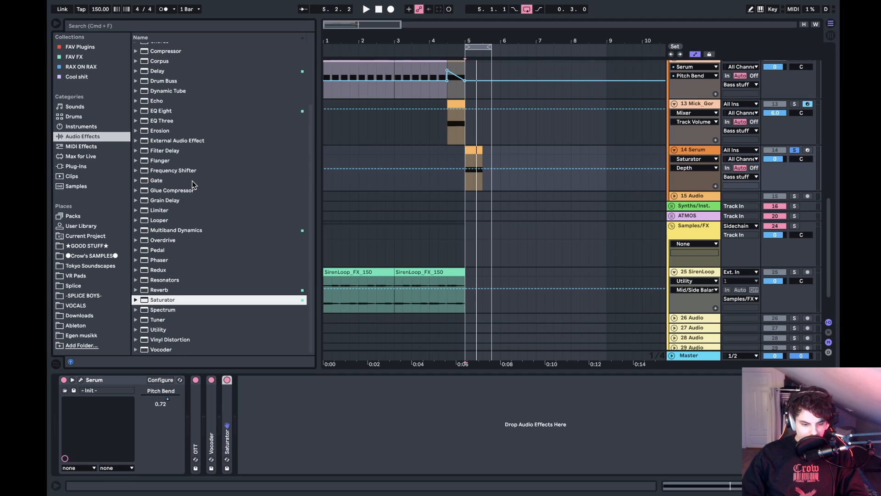
pyautogui.doubleClick(184, 232)
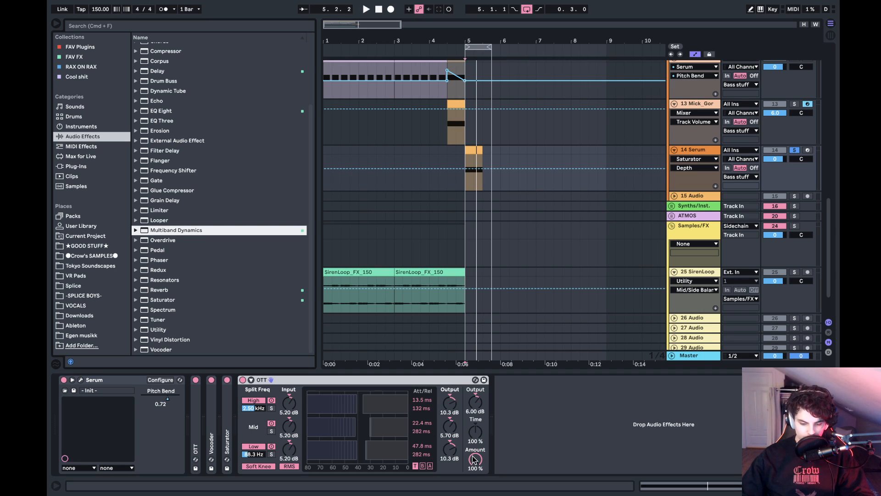
pyautogui.moveTo(473, 457)
pyautogui.mouseDown()
pyautogui.moveTo(474, 495)
pyautogui.moveTo(474, 456)
pyautogui.moveTo(473, 480)
pyautogui.moveTo(473, 470)
pyautogui.mouseUp()
pyautogui.press('space')
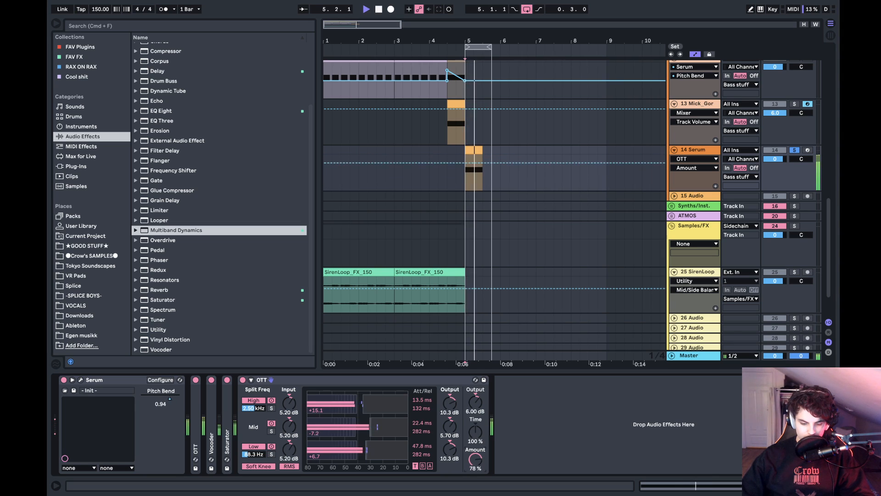
pyautogui.doubleClick(320, 381)
# - Insert Erosion between the Saturator and the last OTT, switch it to Wide Noise and raise its amount
pyautogui.moveTo(168, 132); pyautogui.dragTo(235, 408)
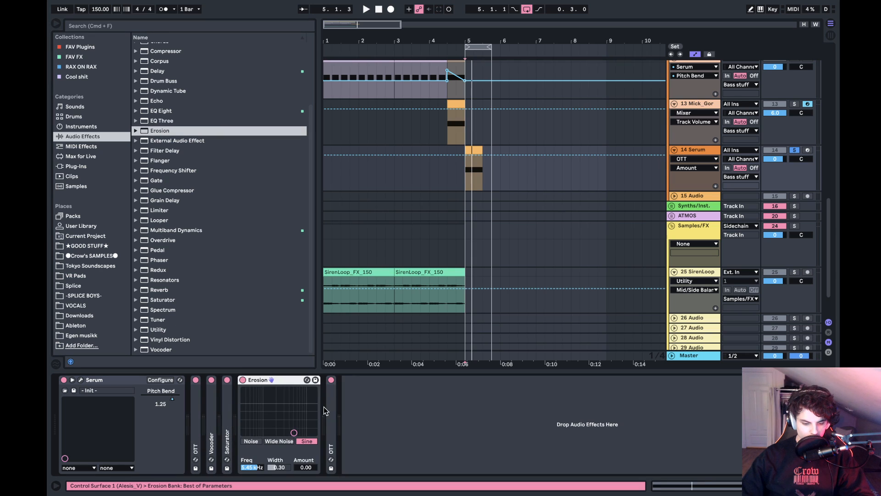
pyautogui.click(283, 441)
pyautogui.press('space')
pyautogui.moveTo(294, 433); pyautogui.dragTo(296, 408)
pyautogui.press('space')
pyautogui.press('space')
# - Set Erosion's width to 2.50 and amount to 77.4 while auditioning the loop, and fold the device
pyautogui.moveTo(279, 468); pyautogui.dragTo(294, 406)
pyautogui.press('space')
pyautogui.press('space')
pyautogui.press('space')
pyautogui.press('space')
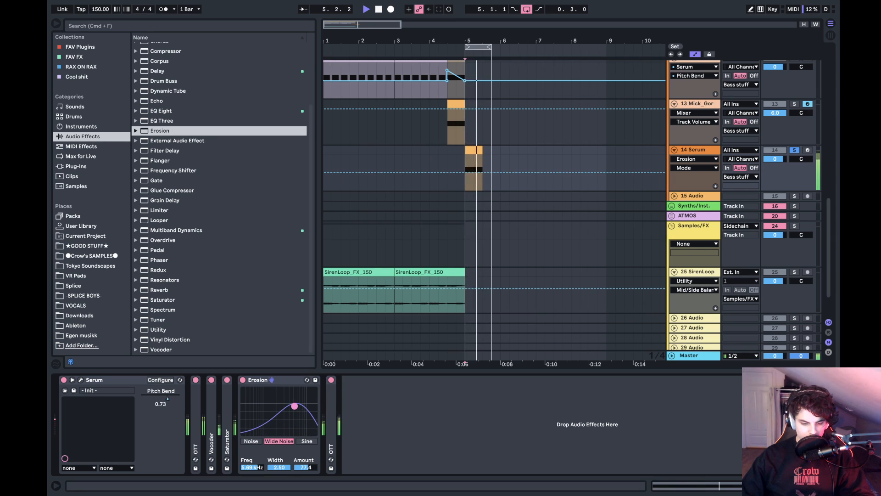
pyautogui.press('space')
pyautogui.press('space')
pyautogui.doubleClick(270, 381)
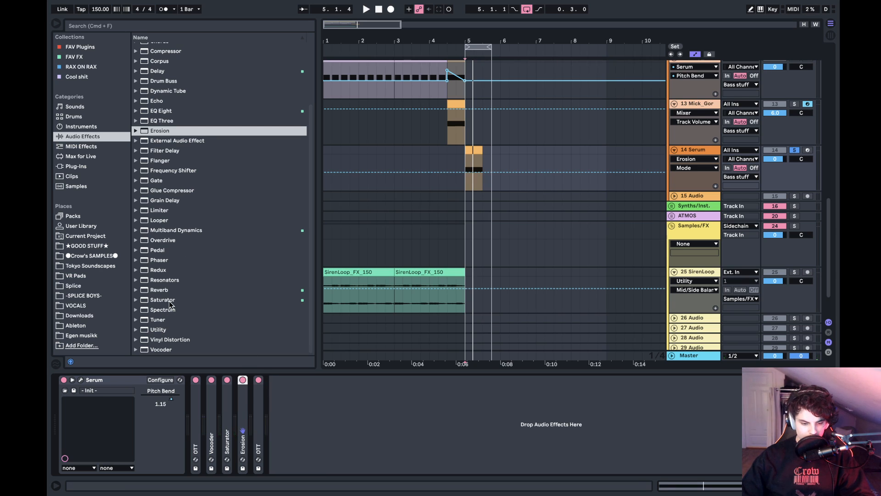
# - Add another Multiband Dynamics (OTT) at the end of the chain with its amount at 48%
pyautogui.doubleClick(184, 230)
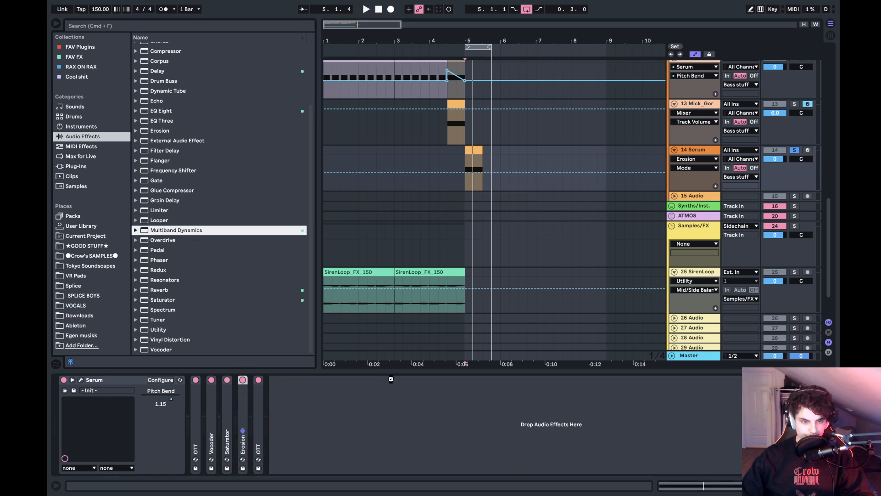
pyautogui.press('space')
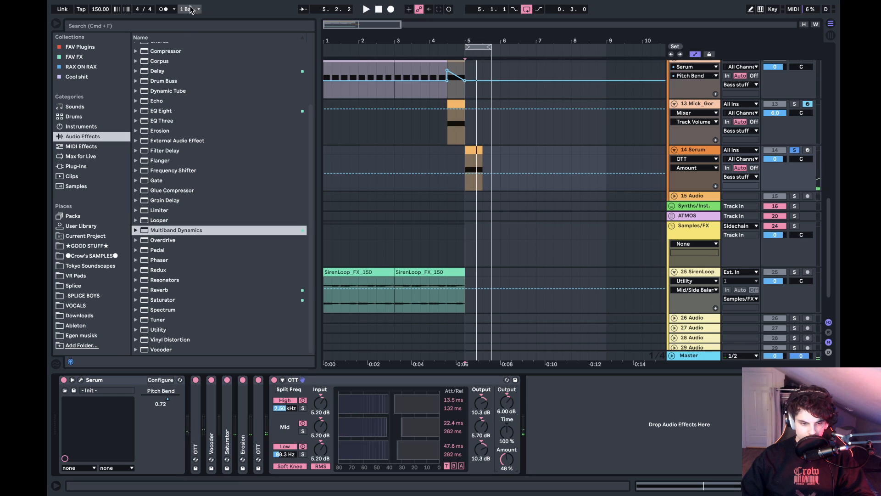
# - Add Voxengo Tube Amp after the last OTT with drive 22.5, bias 100 and output gain -4.0, and close its window
pyautogui.scroll(4, 170, 102)
pyautogui.click(68, 48)
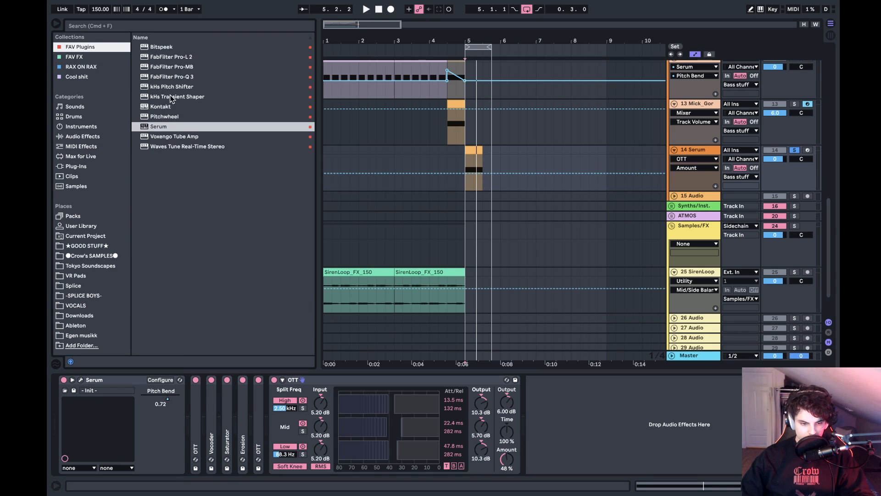
pyautogui.click(166, 137)
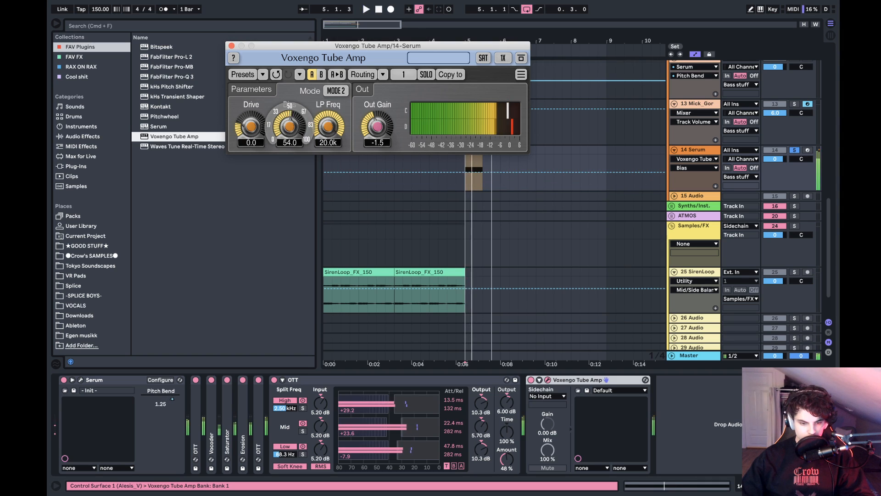
pyautogui.moveTo(289, 126); pyautogui.dragTo(290, 94)
pyautogui.moveTo(251, 126); pyautogui.dragTo(251, 101)
pyautogui.moveTo(378, 127); pyautogui.dragTo(378, 135)
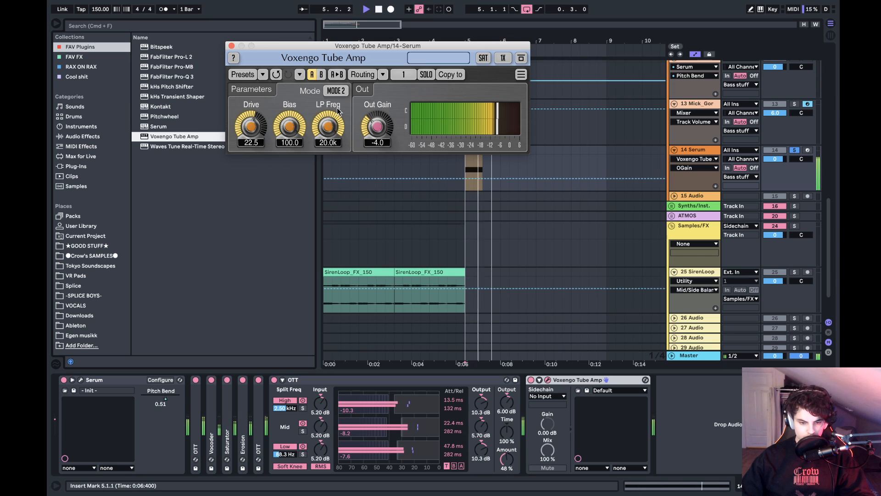
pyautogui.click(231, 46)
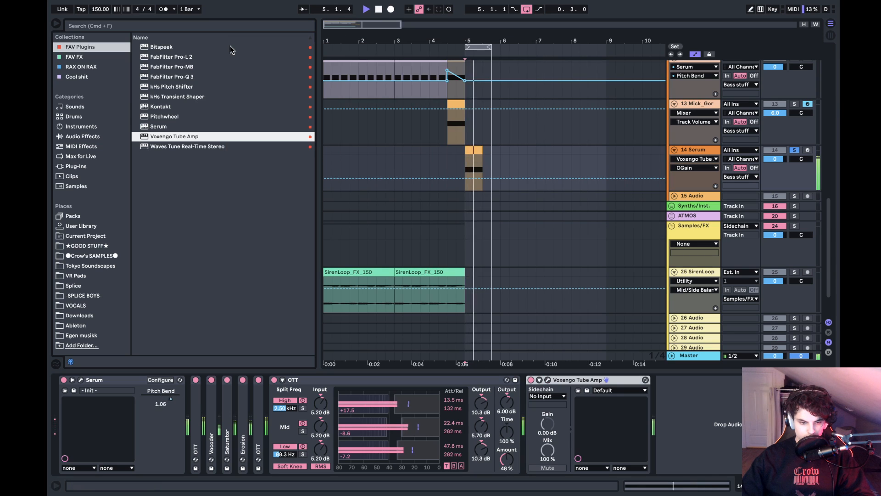
# - Add an Auto Filter after the Tube Amp, fold the OTT and Tube Amp devices, and start playback
pyautogui.click(91, 138)
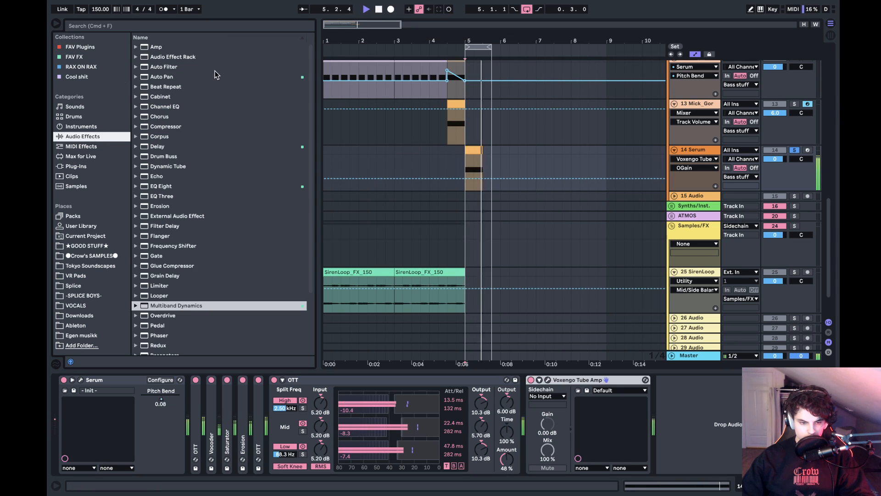
pyautogui.doubleClick(163, 67)
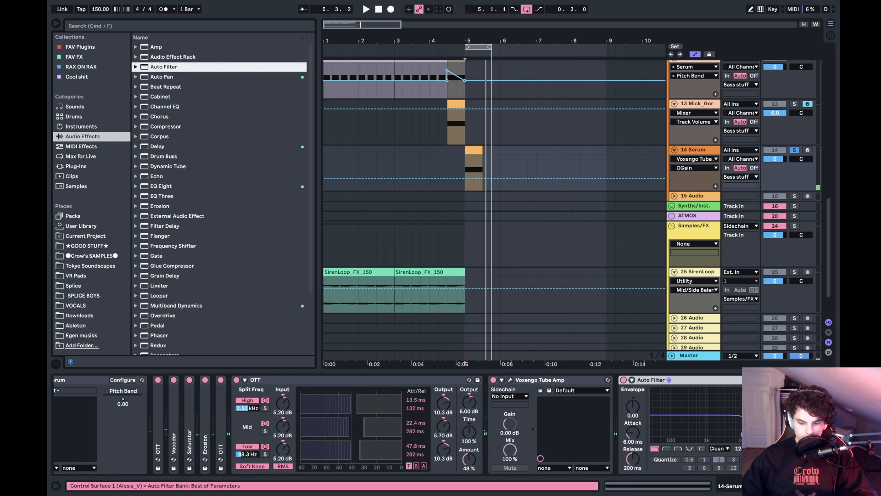
pyautogui.doubleClick(312, 383)
pyautogui.doubleClick(312, 383)
pyautogui.press('space')
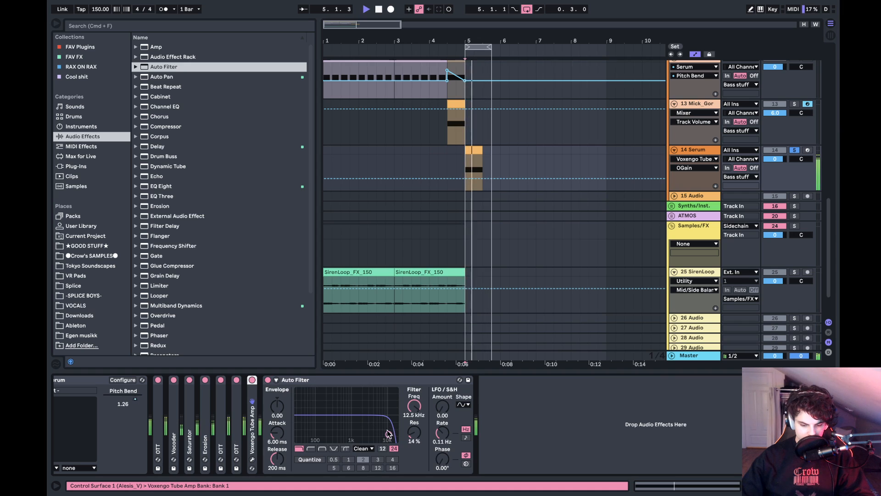
# - Change the Auto Filter to a notch and sweep it to 190 Hz with 23% resonance
pyautogui.click(334, 449)
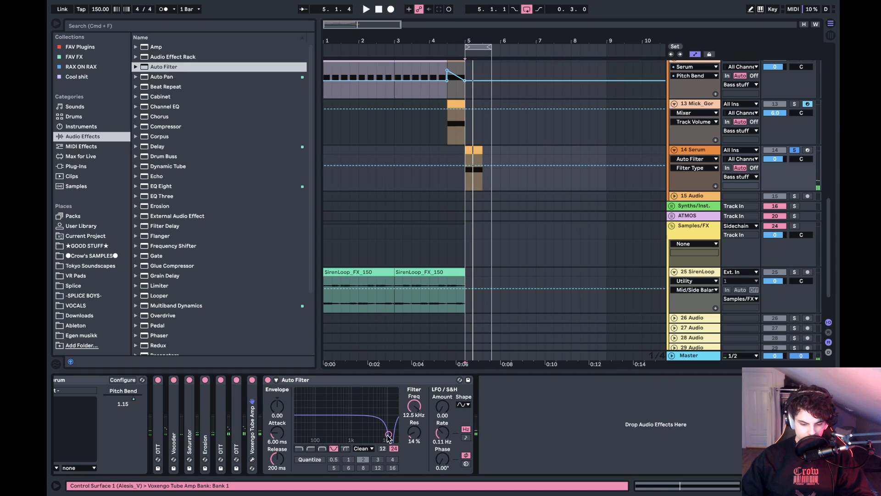
pyautogui.press('space')
pyautogui.moveTo(387, 435); pyautogui.dragTo(327, 431)
pyautogui.press('space')
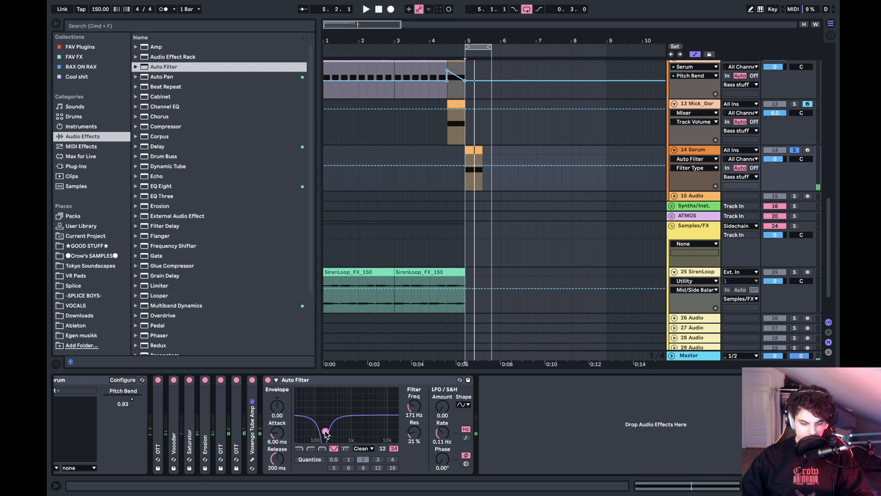
pyautogui.moveTo(332, 431); pyautogui.dragTo(326, 432)
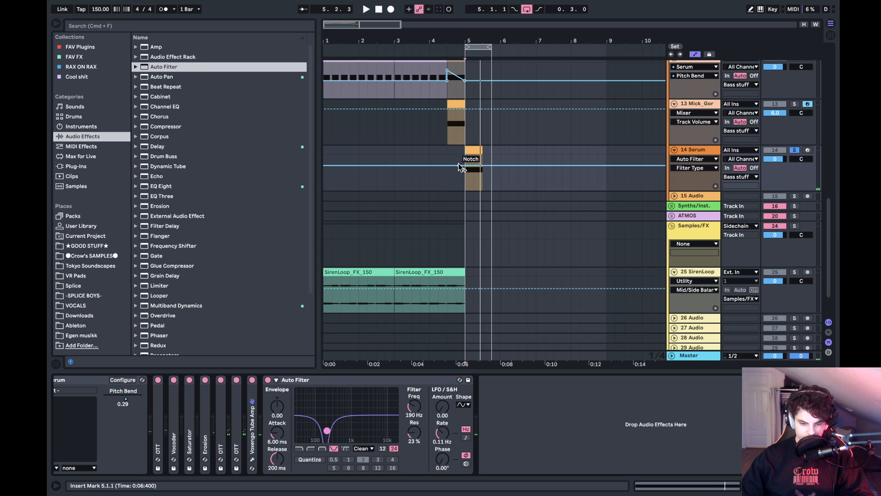
# - Automate the Auto Filter frequency to rise from 190 Hz at bar 5 to 344 Hz at the Serum clip's end
pyautogui.click(413, 410)
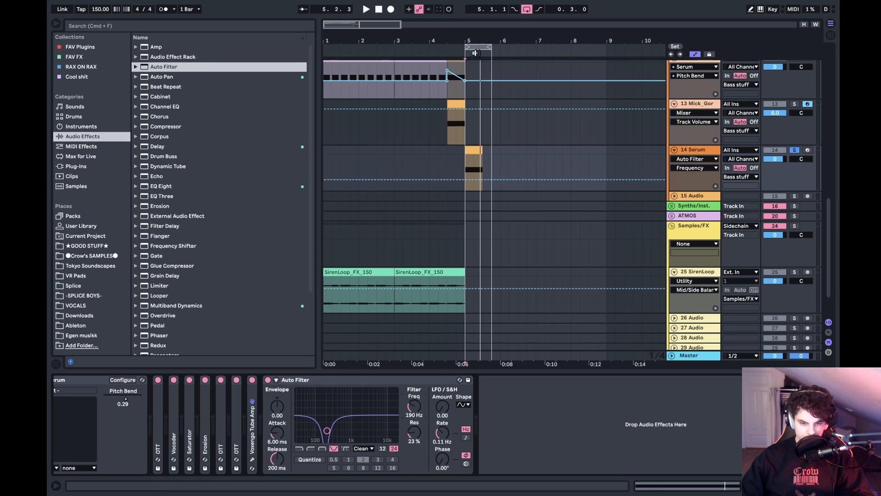
pyautogui.moveTo(473, 41); pyautogui.dragTo(472, 73)
pyautogui.click(458, 180)
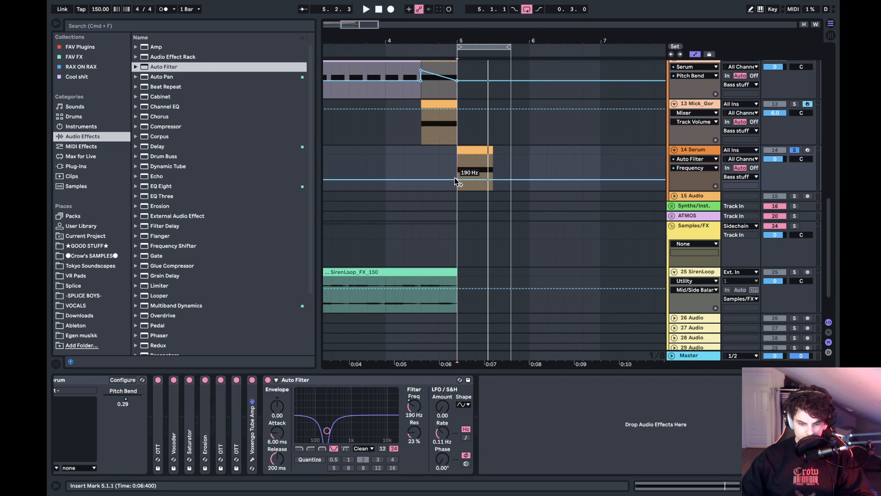
pyautogui.press('space')
pyautogui.moveTo(493, 180)
pyautogui.mouseDown()
pyautogui.moveTo(493, 163)
pyautogui.moveTo(493, 176)
pyautogui.mouseUp()
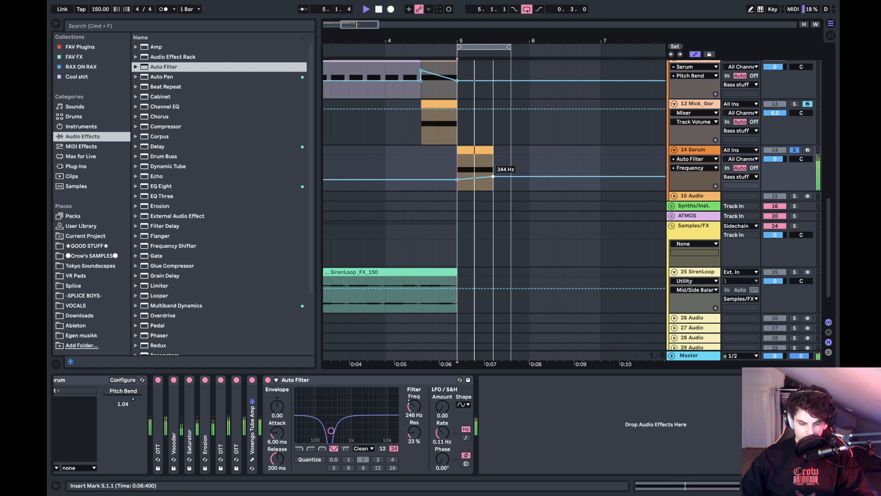
pyautogui.press('space')
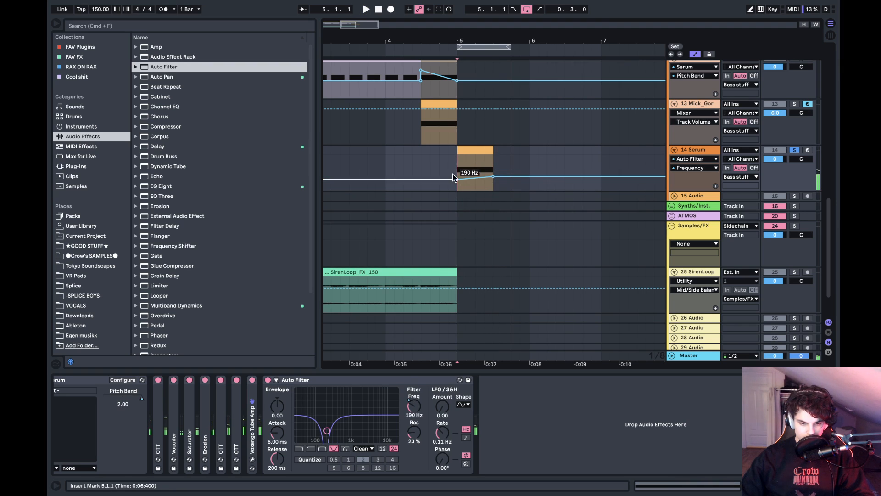
pyautogui.click(359, 378)
pyautogui.scroll(-3, 161, 236)
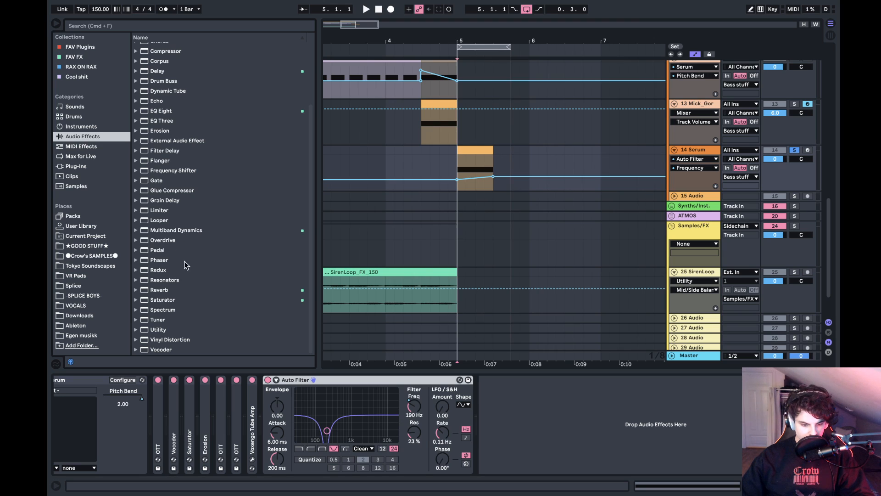
pyautogui.doubleClick(169, 349)
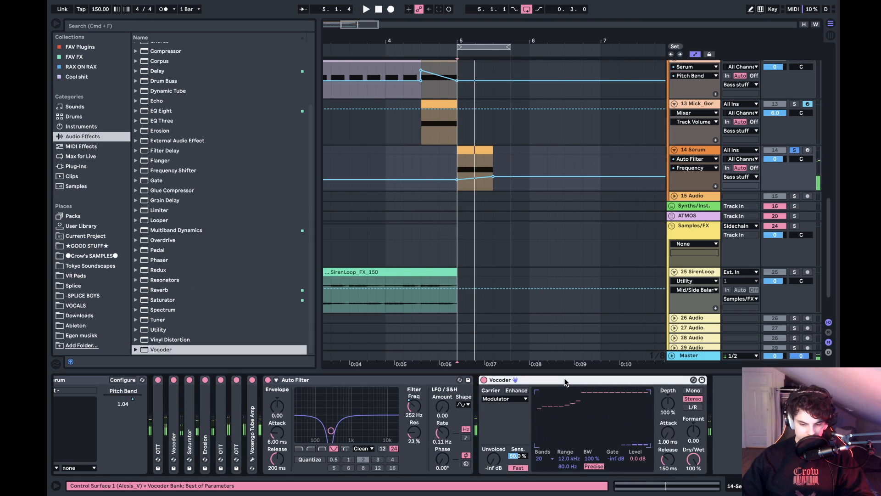
pyautogui.press('Delete')
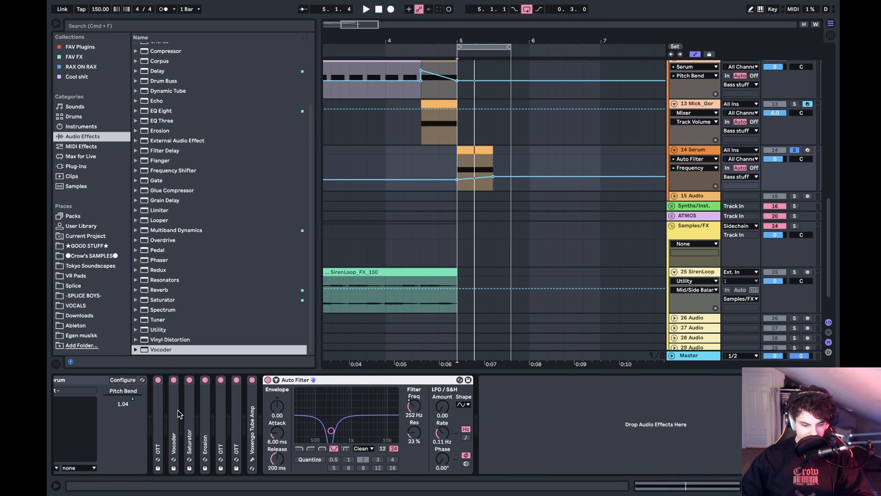
# - Copy the edited Vocoder and the Saturator to the end of the chain after the Auto Filter, and fold the copied Vocoder
pyautogui.moveTo(176, 413)
pyautogui.mouseDown()
pyautogui.moveTo(498, 433)
pyautogui.moveTo(486, 402)
pyautogui.mouseUp()
pyautogui.press('space')
pyautogui.doubleClick(519, 380)
pyautogui.press('space')
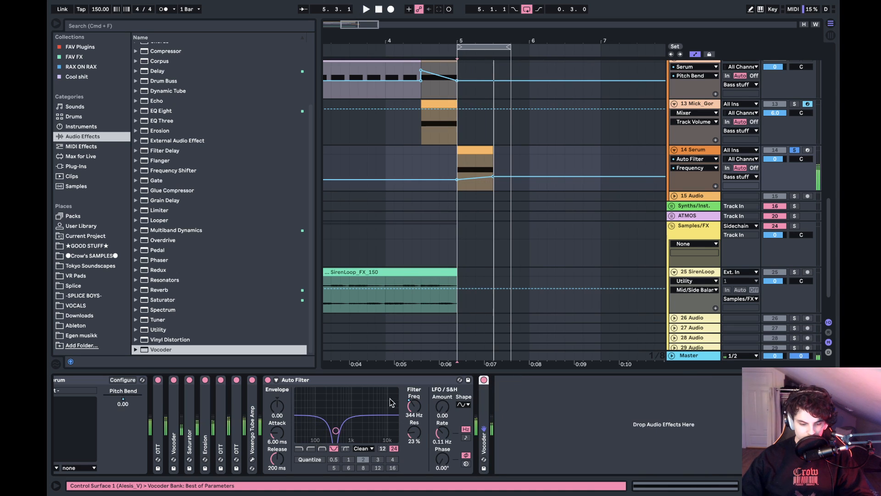
pyautogui.click(191, 421)
pyautogui.moveTo(569, 433); pyautogui.dragTo(569, 434)
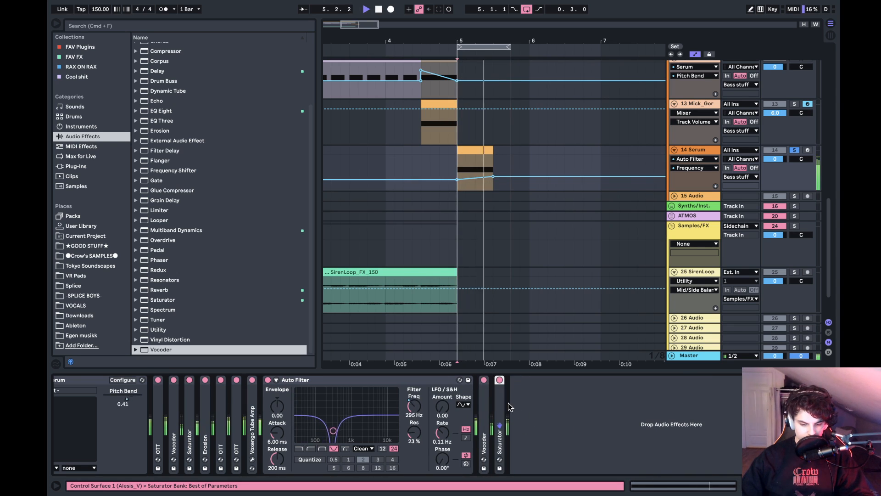
# - Set the copied Saturator's Drive to 25.3 dB, Base to 5.71 and Freq to 329 Hz
pyautogui.moveTo(508, 402)
pyautogui.mouseDown()
pyautogui.moveTo(508, 431)
pyautogui.moveTo(507, 414)
pyautogui.mouseUp()
pyautogui.press('space')
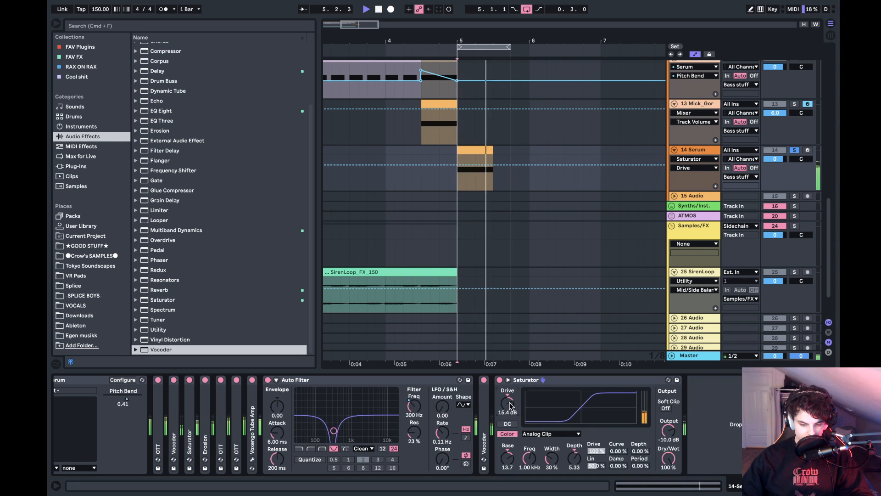
pyautogui.moveTo(507, 458); pyautogui.dragTo(529, 466)
pyautogui.moveTo(507, 404); pyautogui.dragTo(507, 398)
pyautogui.moveTo(507, 458); pyautogui.dragTo(509, 464)
pyautogui.press('space')
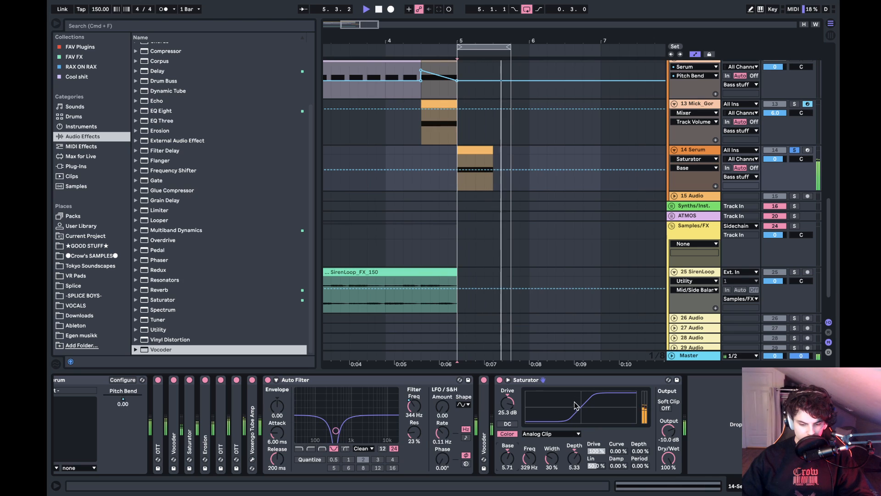
# - Set the copied Saturator's Output to -6.86 dB while listening, and fold the device
pyautogui.moveTo(668, 430); pyautogui.dragTo(669, 423)
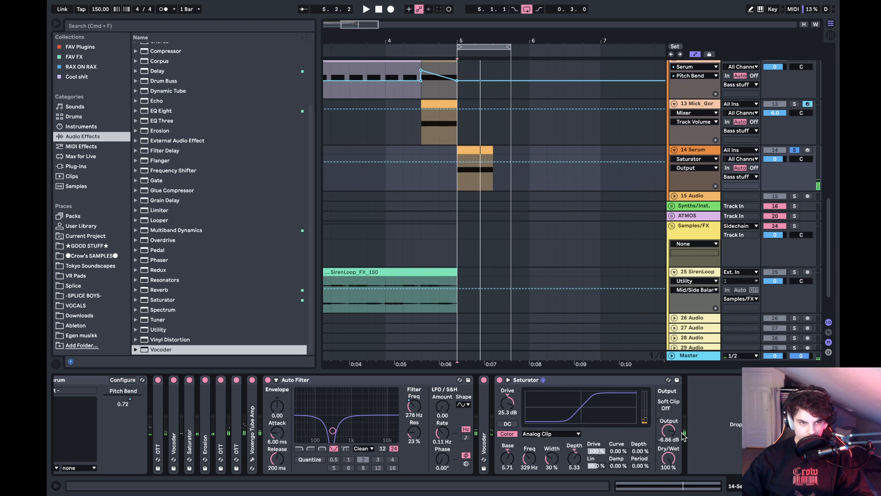
pyautogui.moveTo(671, 438)
pyautogui.mouseDown()
pyautogui.moveTo(671, 429)
pyautogui.moveTo(673, 443)
pyautogui.mouseUp()
pyautogui.press('space')
pyautogui.doubleClick(543, 378)
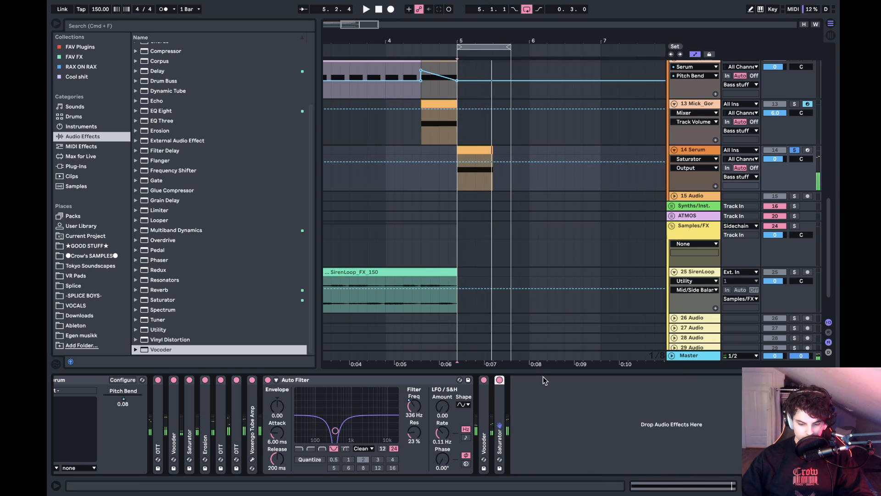
# - Add a Phaser at the end of the chain and raise its frequency during playback
pyautogui.click(342, 383)
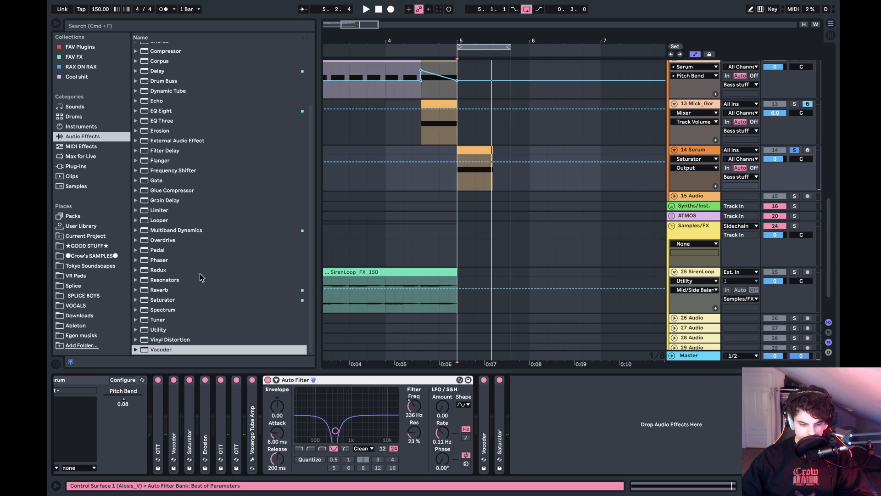
pyautogui.doubleClick(160, 261)
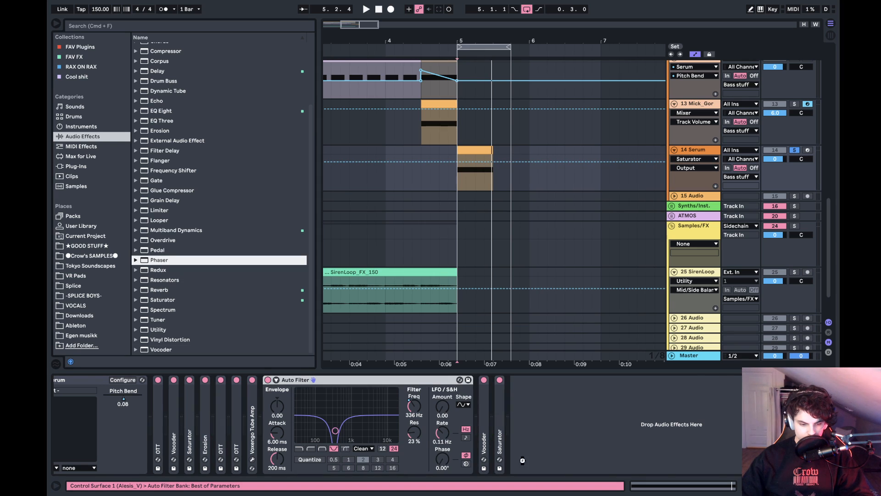
pyautogui.press('space')
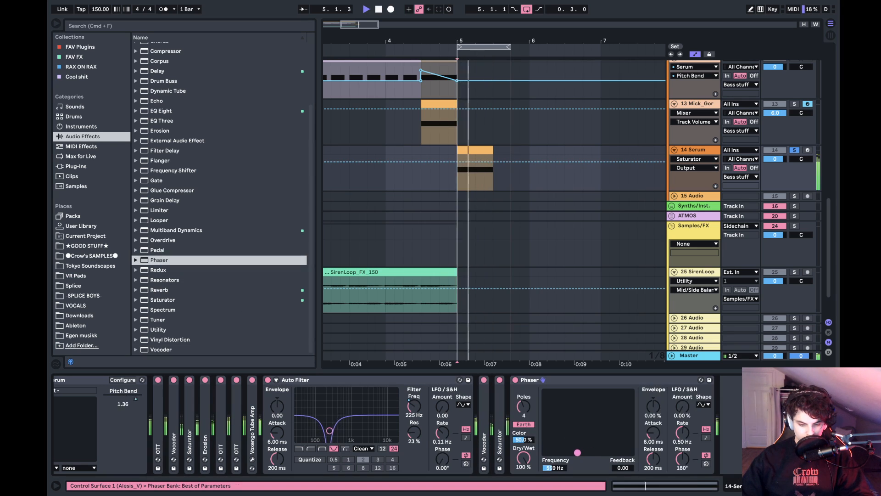
pyautogui.moveTo(581, 453)
pyautogui.mouseDown()
pyautogui.moveTo(581, 416)
pyautogui.moveTo(581, 452)
pyautogui.mouseUp()
pyautogui.press('space')
# - Fold the Auto Filter, reduce the Phaser's Dry/Wet to 62.7%, and fold the Phaser
pyautogui.click(390, 377)
pyautogui.click(389, 377)
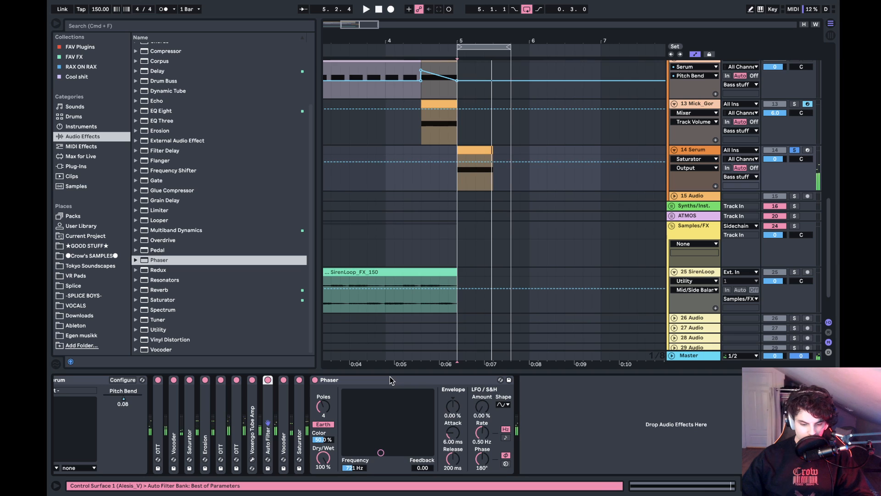
pyautogui.press('space')
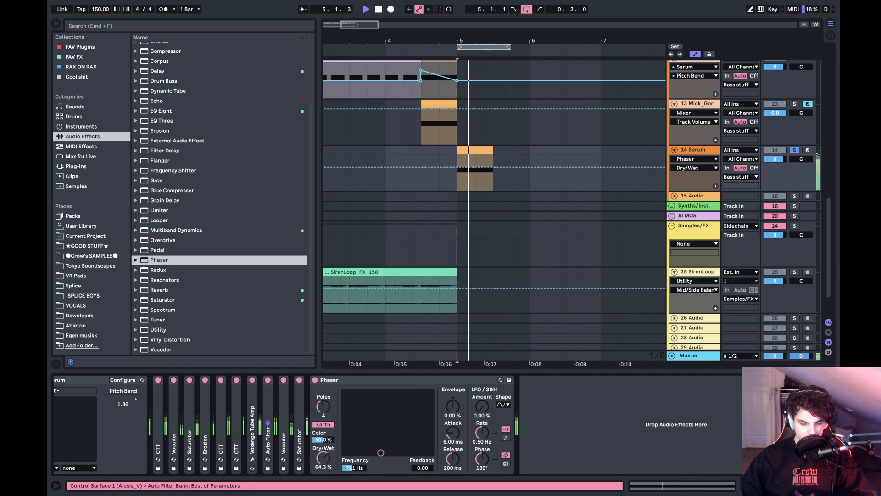
pyautogui.press('space')
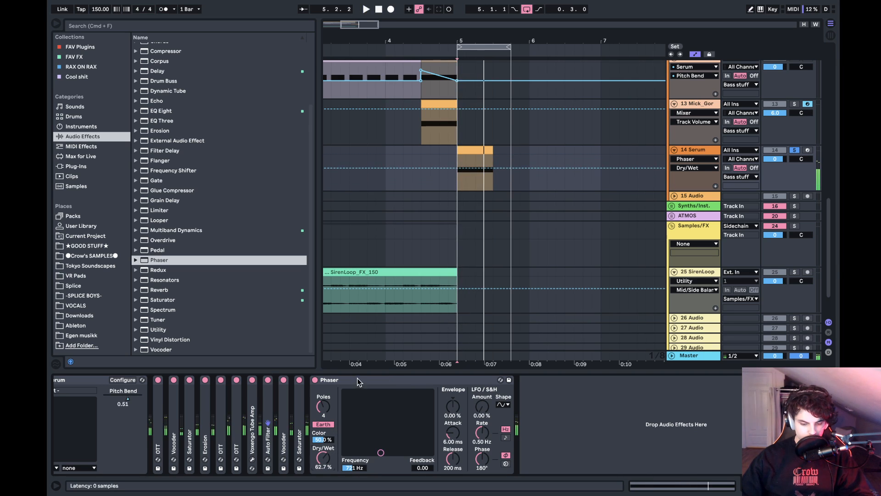
pyautogui.doubleClick(357, 380)
# - Try an OTT after the Phaser with its Amount at 47%, and delete it
pyautogui.doubleClick(178, 231)
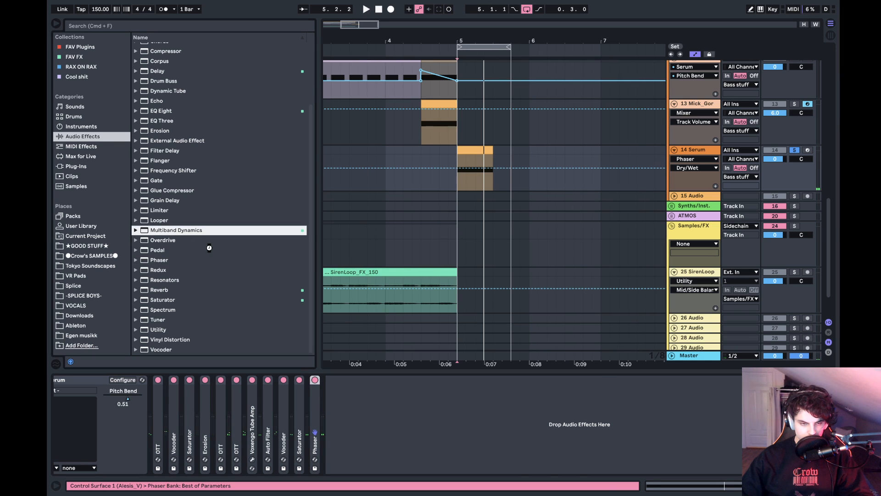
pyautogui.press('space')
pyautogui.moveTo(563, 459); pyautogui.dragTo(563, 429)
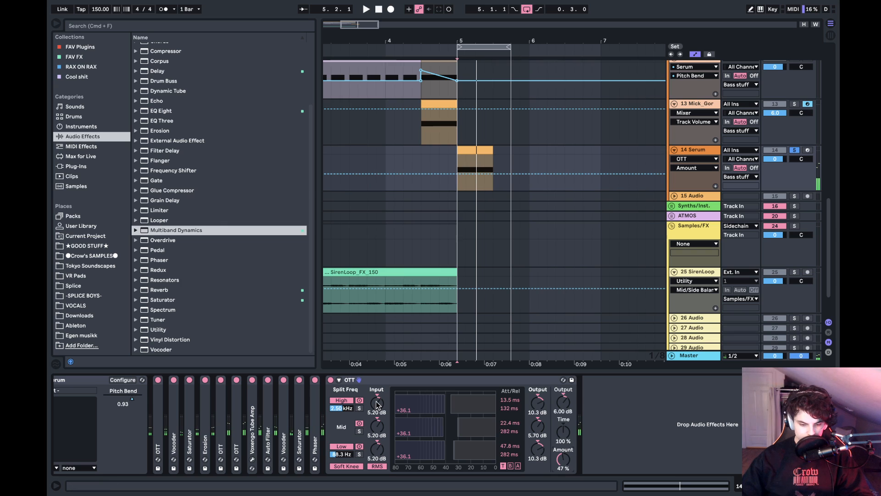
pyautogui.click(470, 380)
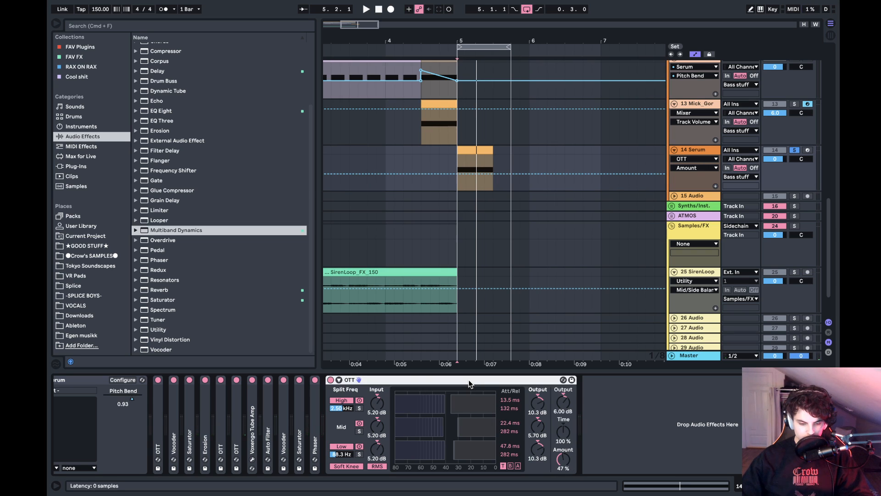
pyautogui.press('Delete')
pyautogui.scroll(3, 208, 114)
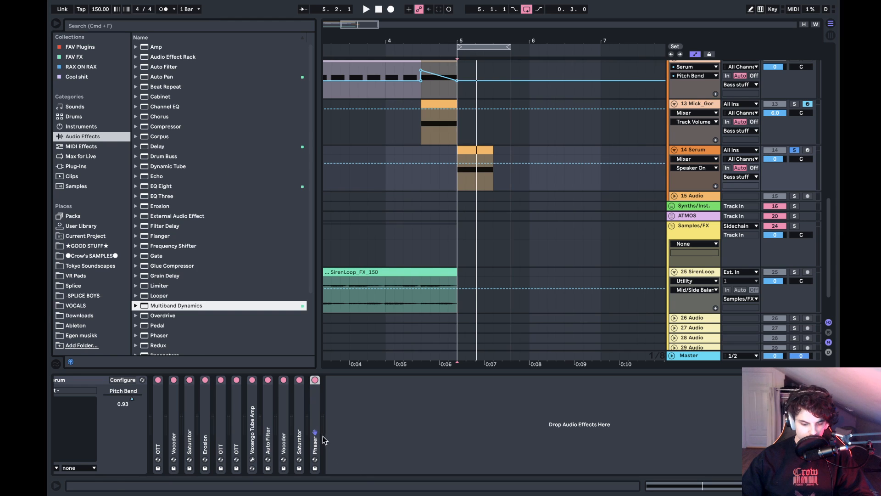
# - Audition the last Saturator's Base up to 36.0, return it to 5.71, and fold the device
pyautogui.doubleClick(299, 418)
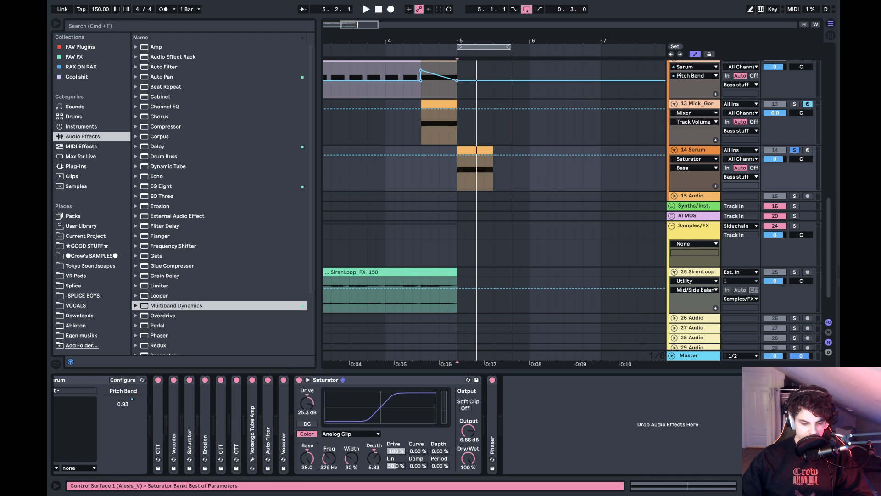
pyautogui.press('space')
pyautogui.moveTo(316, 456); pyautogui.dragTo(316, 472)
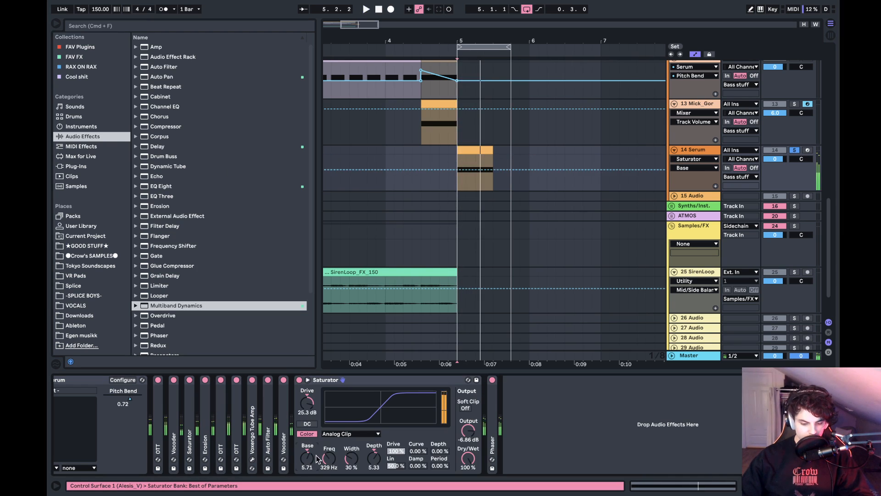
pyautogui.doubleClick(351, 380)
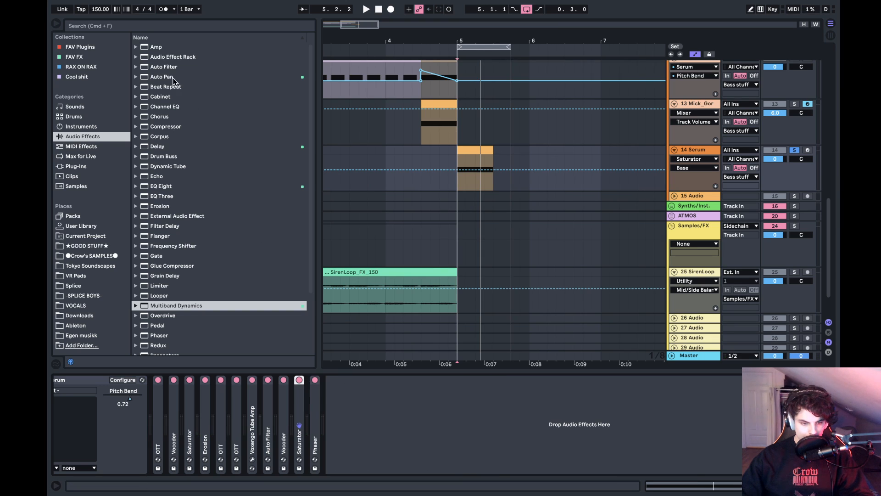
# - Try the Crow_SATURATION STATION rack after the Phaser with Saturation at 74%, delete it, and return to browsing audio effects
pyautogui.click(91, 66)
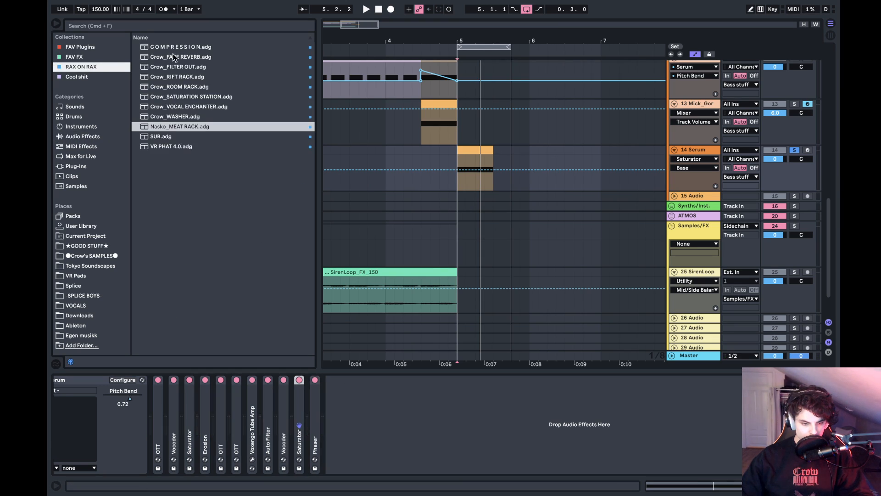
pyautogui.click(166, 97)
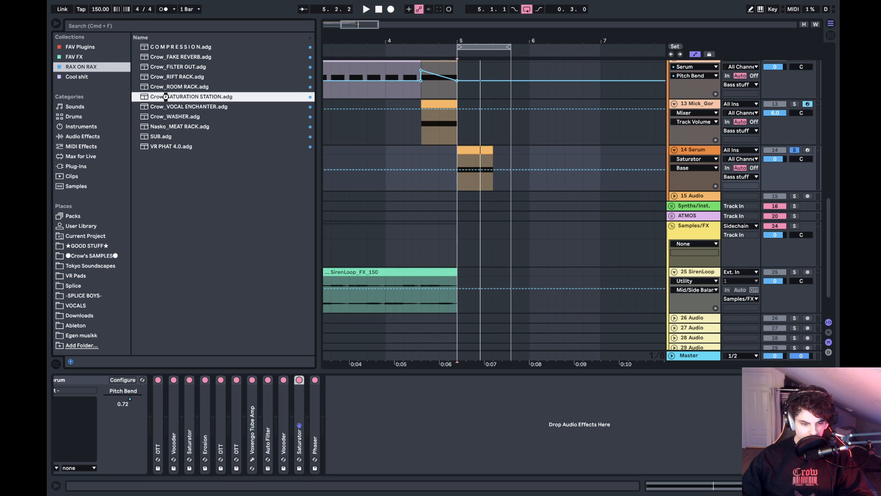
pyautogui.press('space')
pyautogui.moveTo(352, 409); pyautogui.dragTo(352, 370)
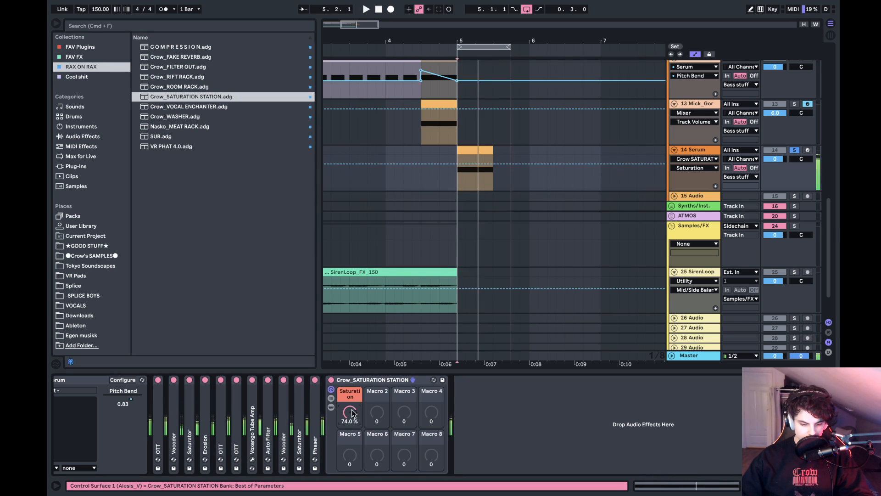
pyautogui.click(368, 380)
pyautogui.press('Delete')
pyautogui.click(102, 146)
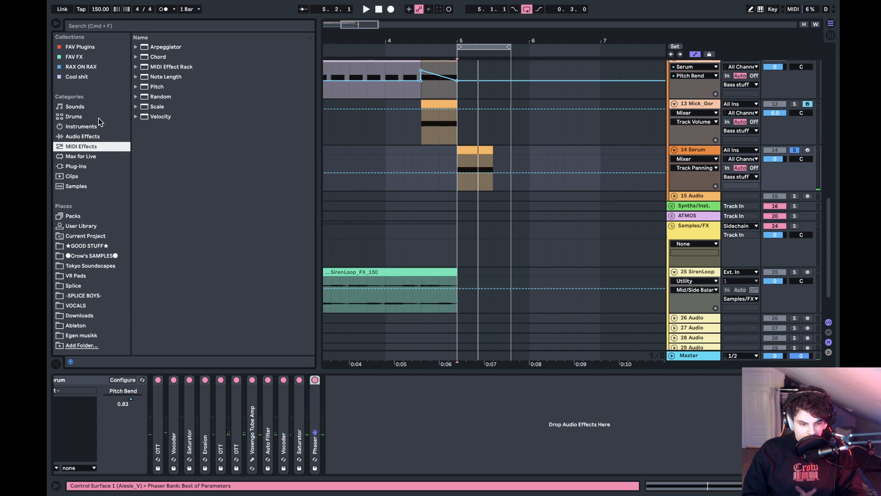
pyautogui.click(98, 117)
pyautogui.click(99, 138)
# - Open Serum and set oscillator A to 2 unison voices with a small detune, also auditioning 3 voices
pyautogui.hscroll(-3, 243, 438)
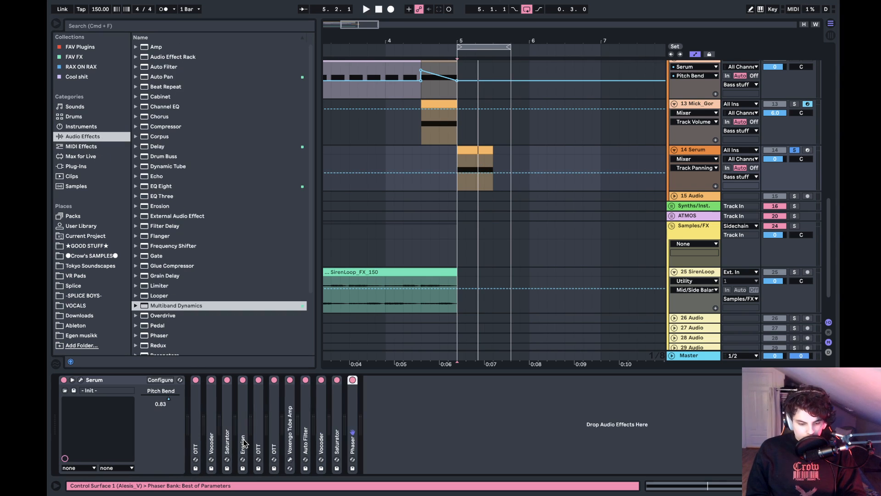
pyautogui.click(81, 379)
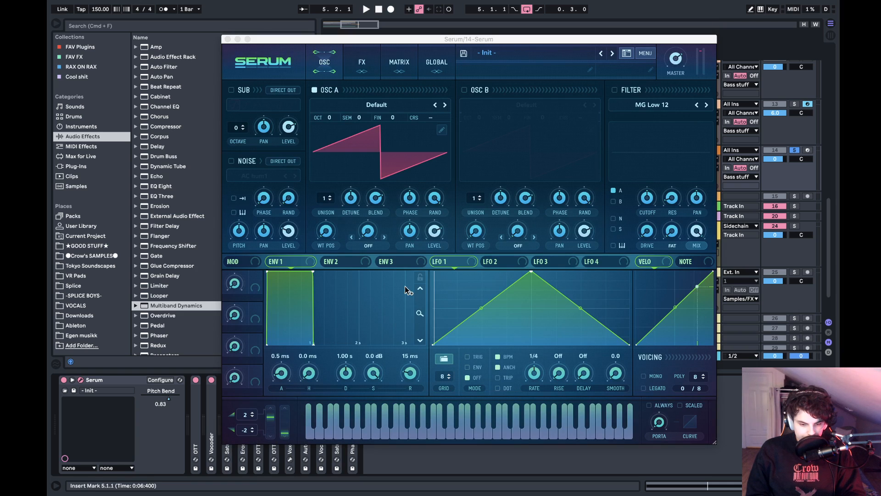
pyautogui.click(330, 196)
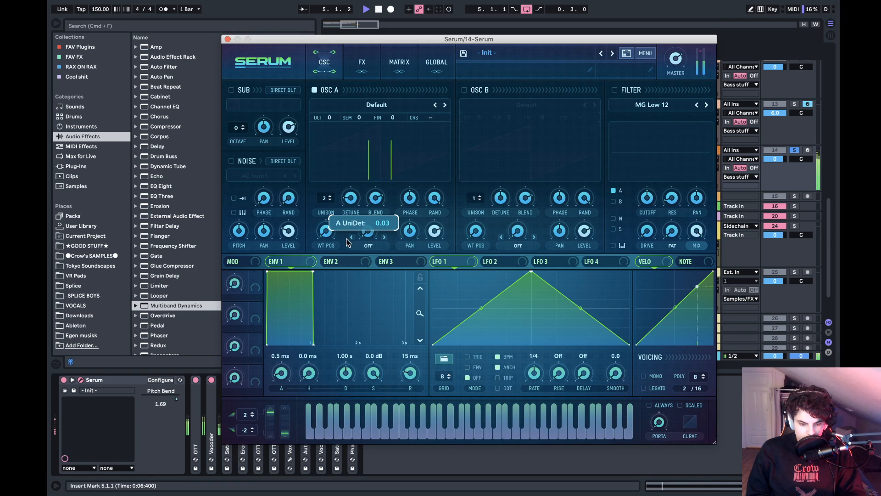
pyautogui.moveTo(346, 242); pyautogui.dragTo(346, 246)
pyautogui.press('space')
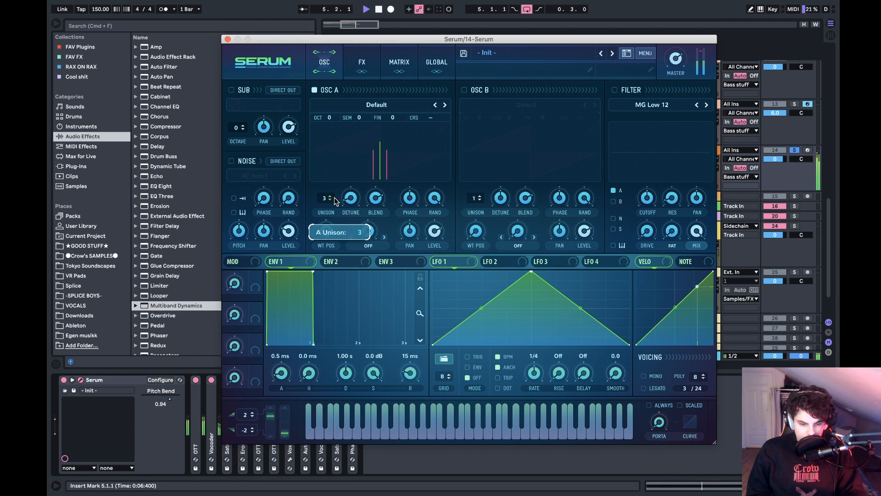
pyautogui.press('space')
pyautogui.moveTo(324, 201); pyautogui.dragTo(324, 205)
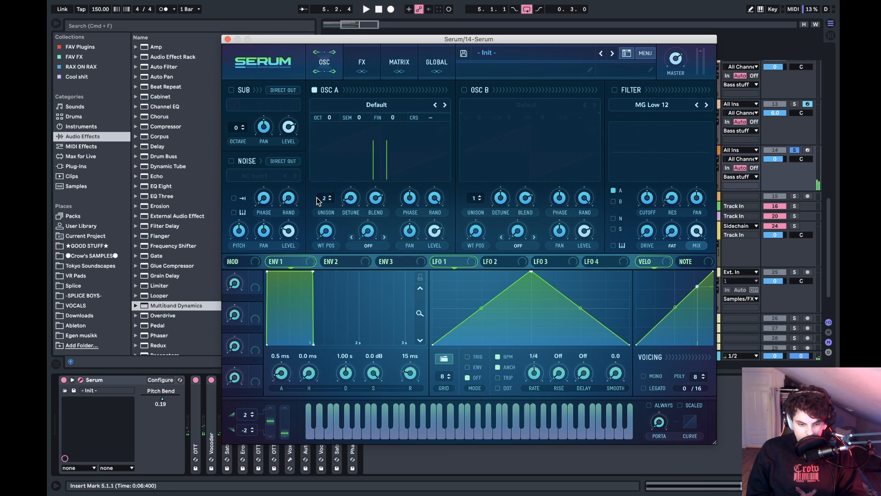
# - Check Serum's Global page, adjust oscillator A's unison detune by ear during playback, and close the Serum window
pyautogui.click(400, 64)
pyautogui.click(418, 64)
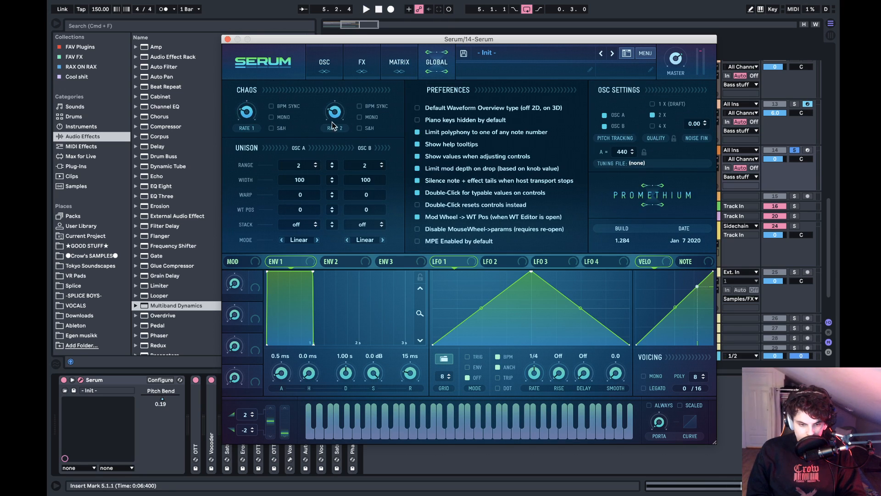
pyautogui.press('space')
pyautogui.click(336, 58)
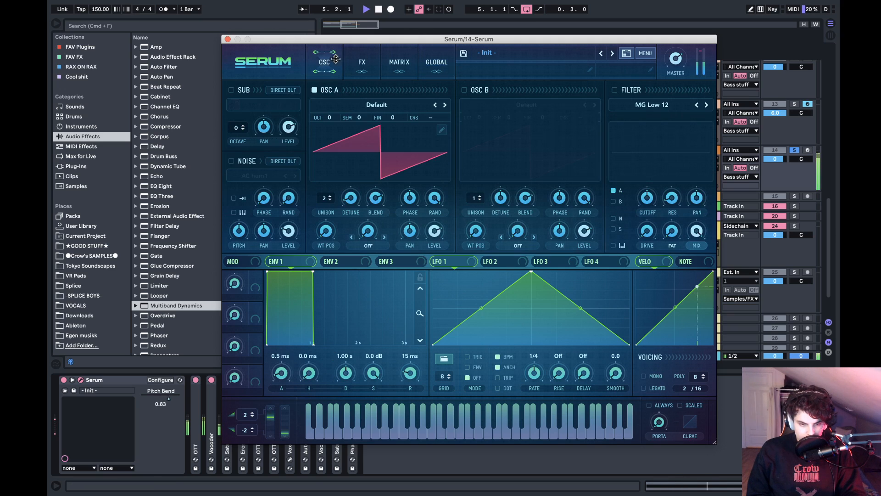
pyautogui.moveTo(353, 200); pyautogui.dragTo(360, 181)
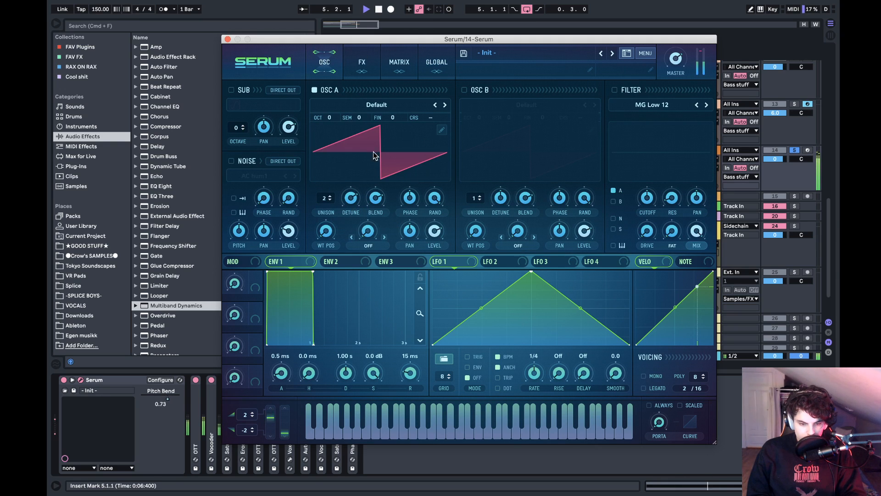
pyautogui.press('space')
pyautogui.moveTo(352, 231); pyautogui.dragTo(354, 204)
pyautogui.press('space')
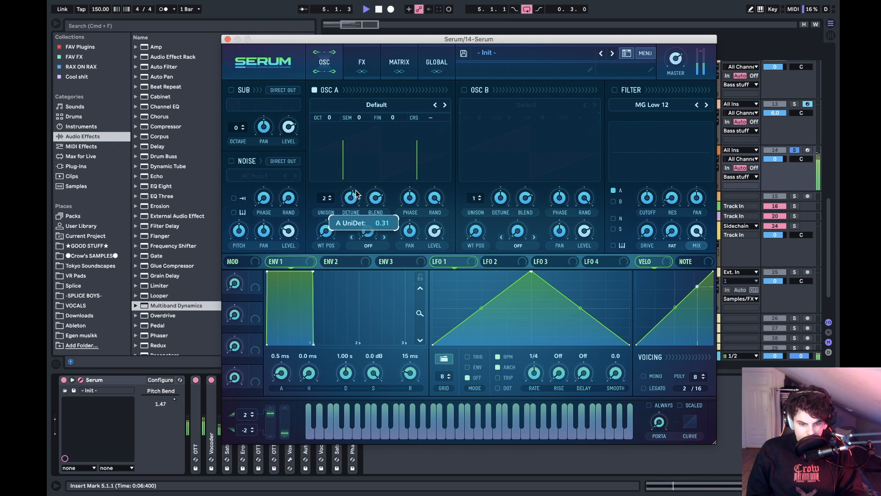
pyautogui.moveTo(356, 195); pyautogui.dragTo(356, 195)
pyautogui.press('space')
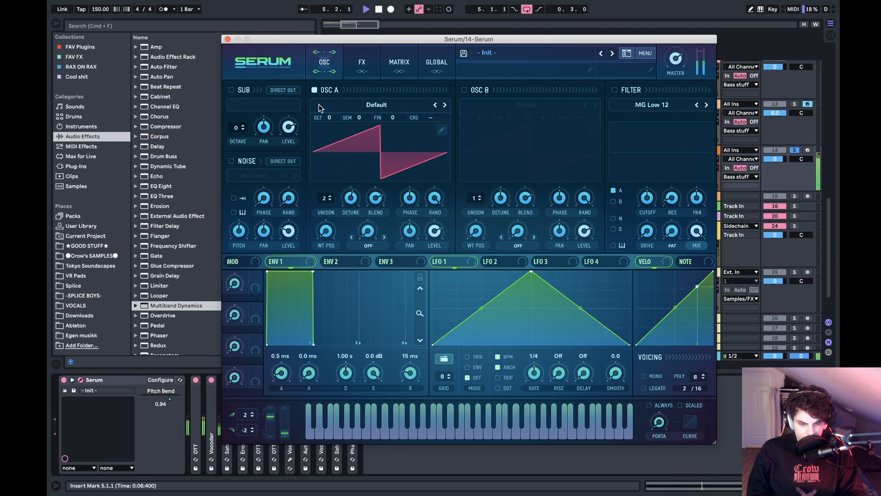
pyautogui.click(228, 39)
pyautogui.press('space')
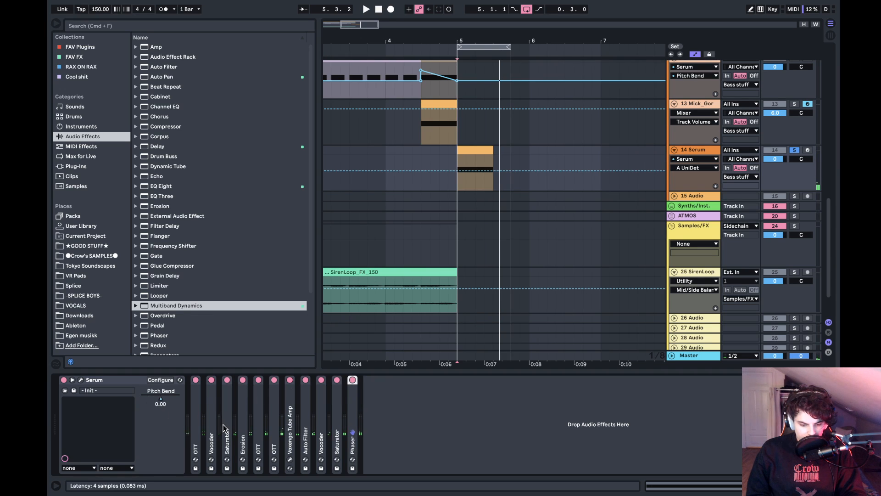
# - Copy the Erosion to the start of the effect chain directly after Serum, and deactivate the original Erosion
pyautogui.click(243, 411)
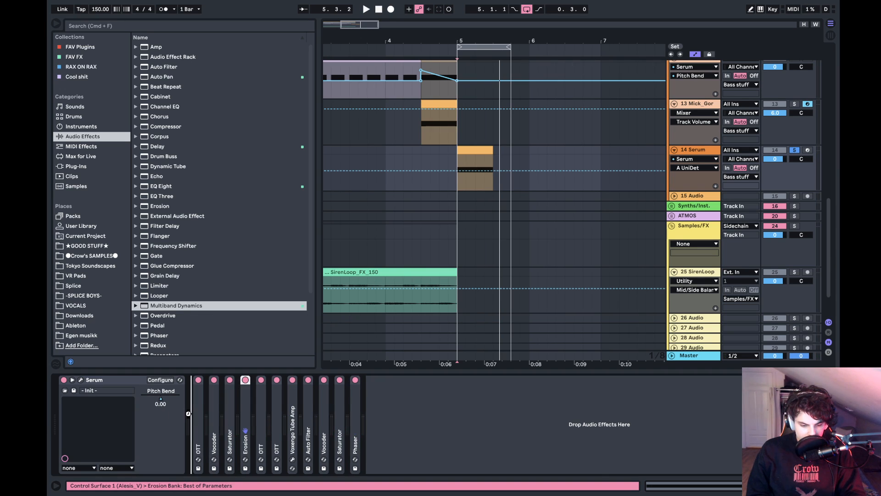
pyautogui.moveTo(188, 413); pyautogui.dragTo(189, 413)
pyautogui.press('space')
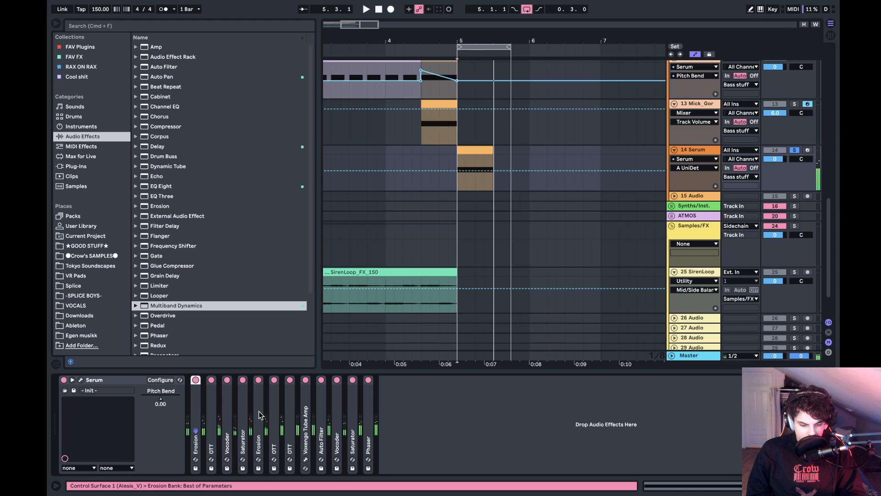
pyautogui.press('0')
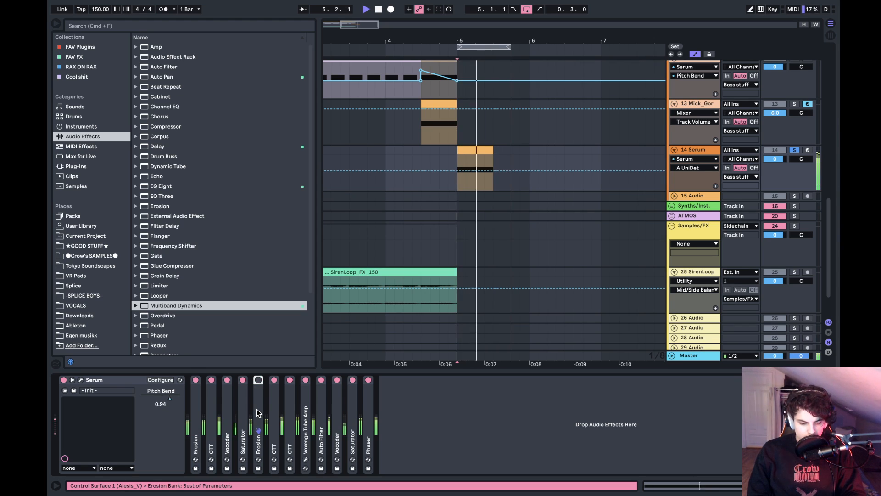
# - Copy the first Erosion to the slot between Voxengo Tube Amp and Auto Filter, listening to the loop before and after
pyautogui.press('space')
pyautogui.press('space')
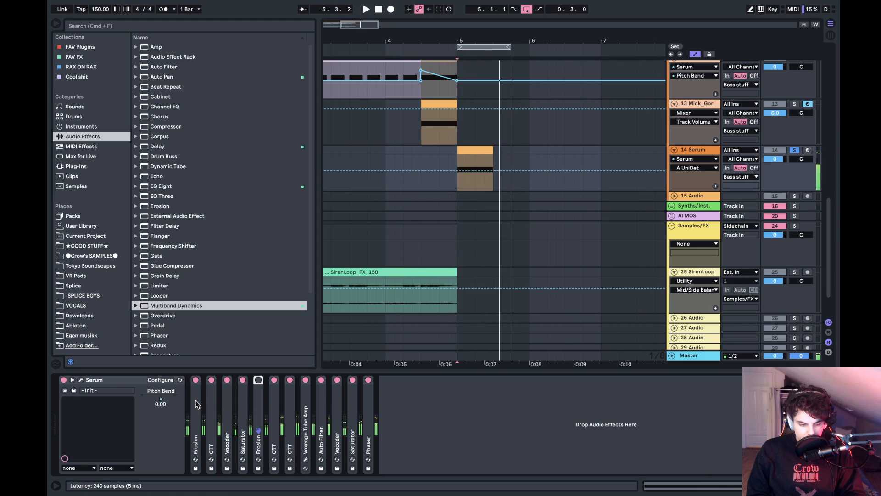
pyautogui.moveTo(196, 404); pyautogui.dragTo(333, 399)
pyautogui.press('space')
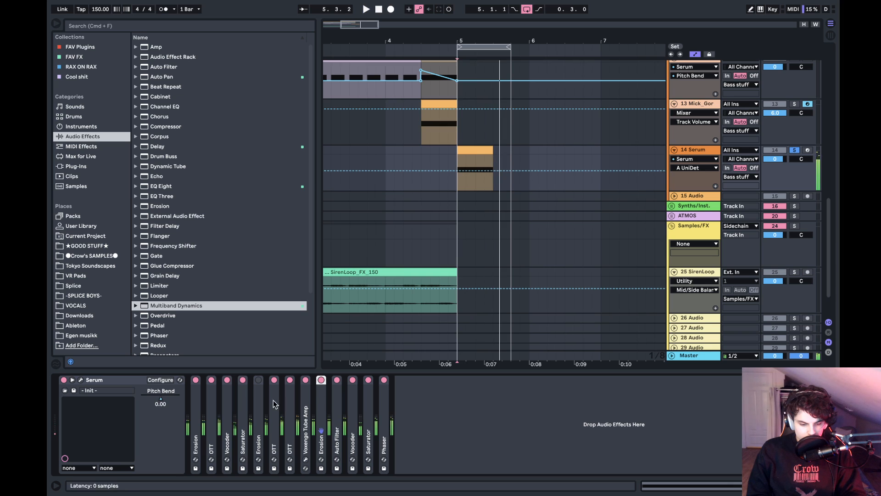
# - Delete the Erosion between the Saturator and the first of the paired OTTs, and play the loop to check
pyautogui.click(260, 400)
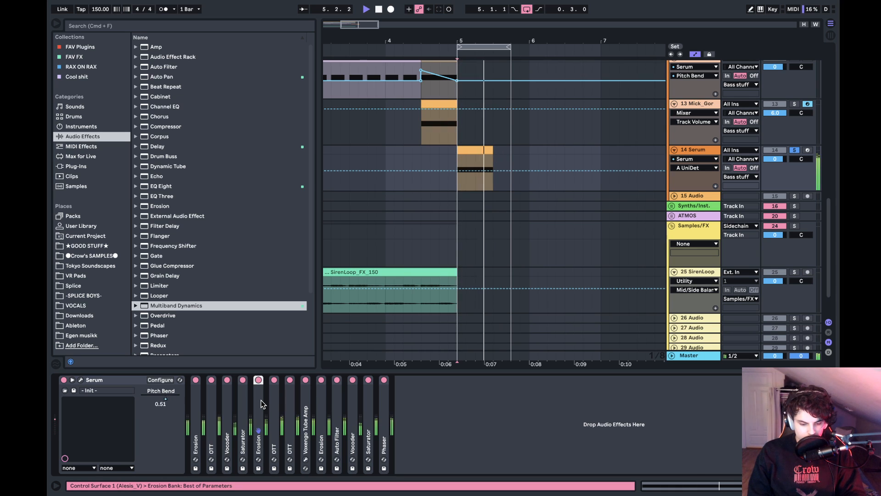
pyautogui.press('space')
pyautogui.press('Delete')
pyautogui.press('space')
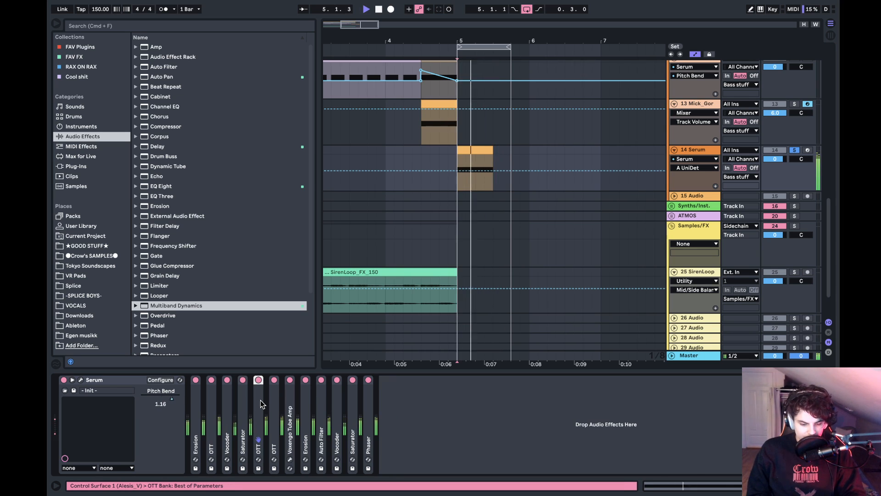
pyautogui.press('space')
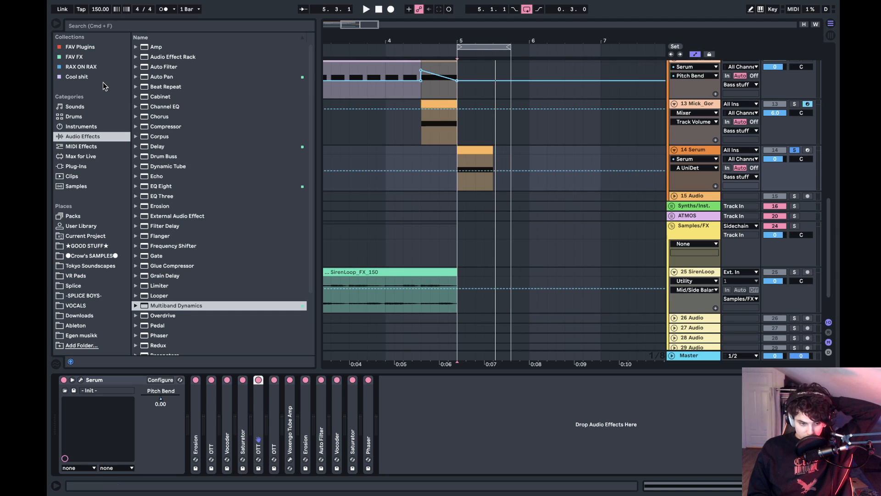
# - Load the FabFilter Saturn plug-in at the end of the Serum track's chain, after the Phaser
pyautogui.click(88, 166)
pyautogui.click(160, 56)
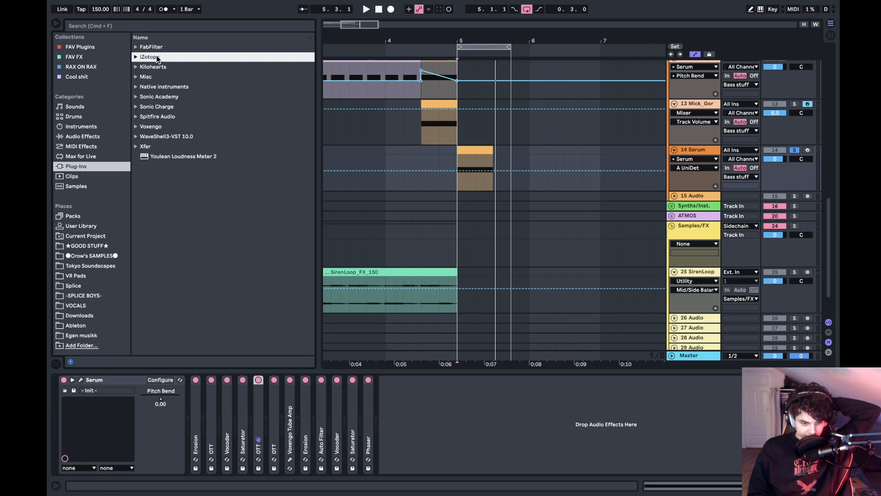
pyautogui.press('Up')
pyautogui.press('Right')
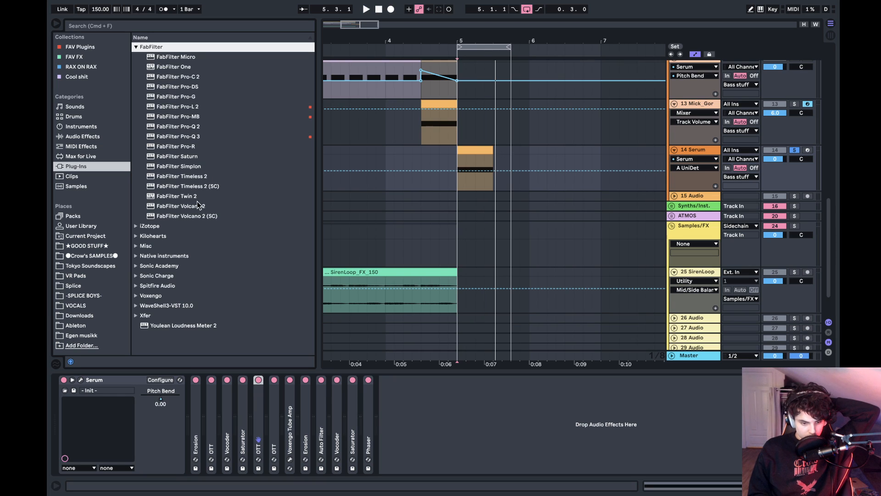
pyautogui.click(185, 156)
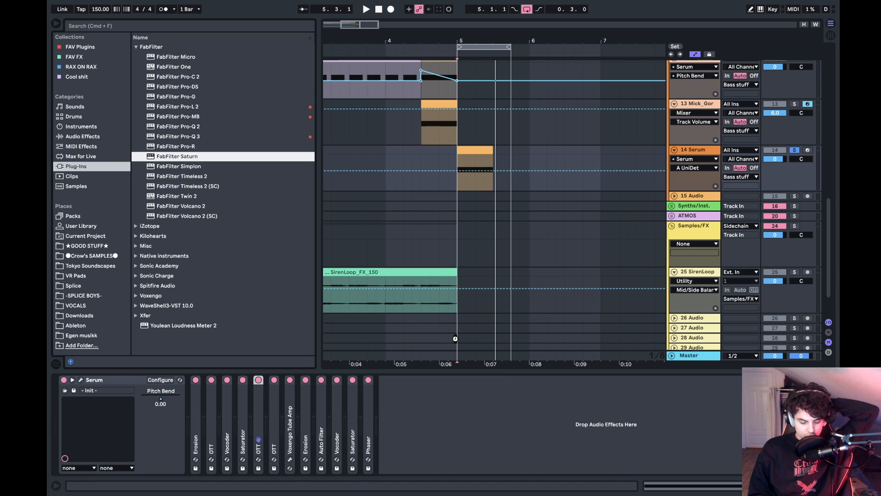
pyautogui.press('Return')
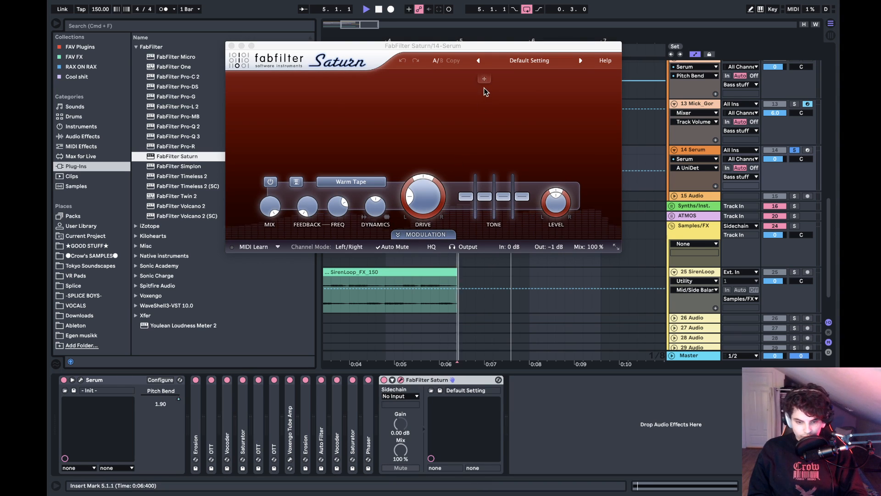
# - Split Saturn into four frequency bands during playback and raise the drive of band 2
pyautogui.press('space')
pyautogui.click(493, 79)
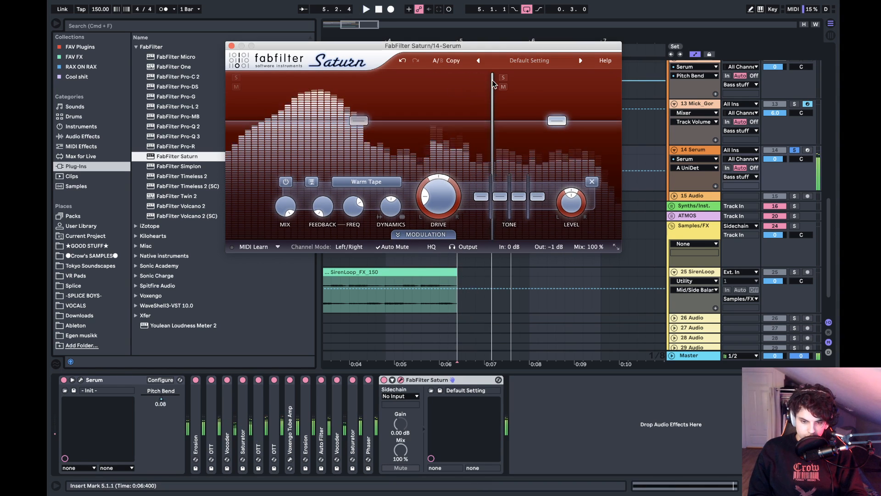
pyautogui.click(394, 79)
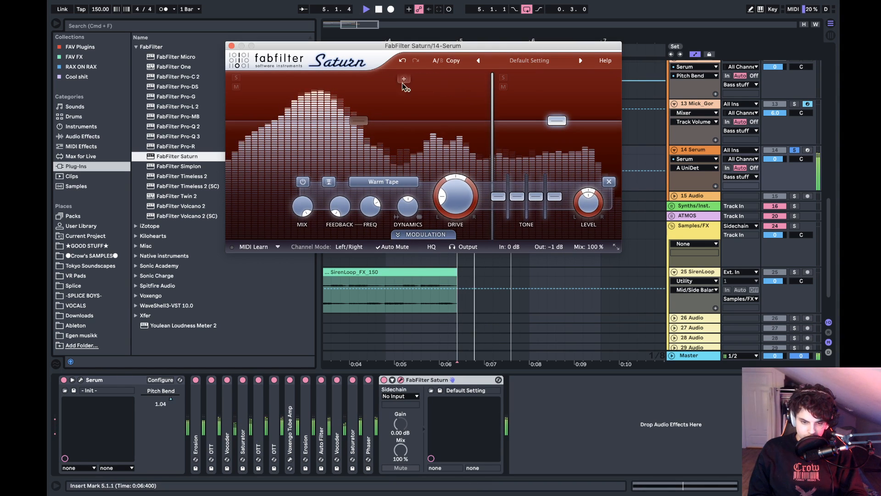
pyautogui.click(326, 82)
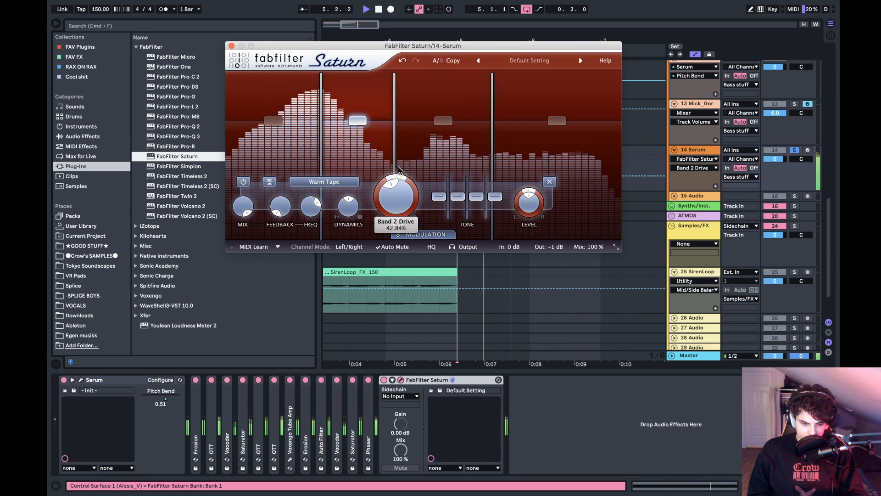
pyautogui.moveTo(399, 170); pyautogui.dragTo(412, 157)
pyautogui.press('space')
# - Raise Saturn's band 3 drive to about 98.75% while listening, and lower that band's level slightly
pyautogui.click(444, 120)
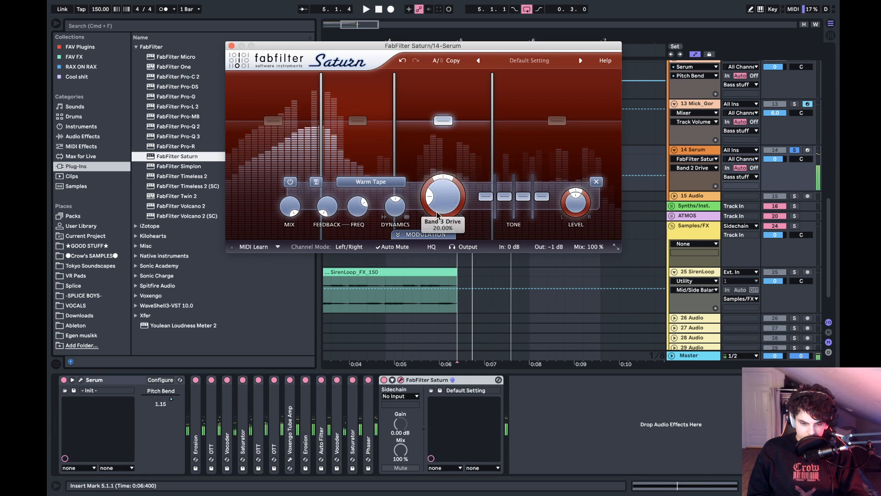
pyautogui.press('space')
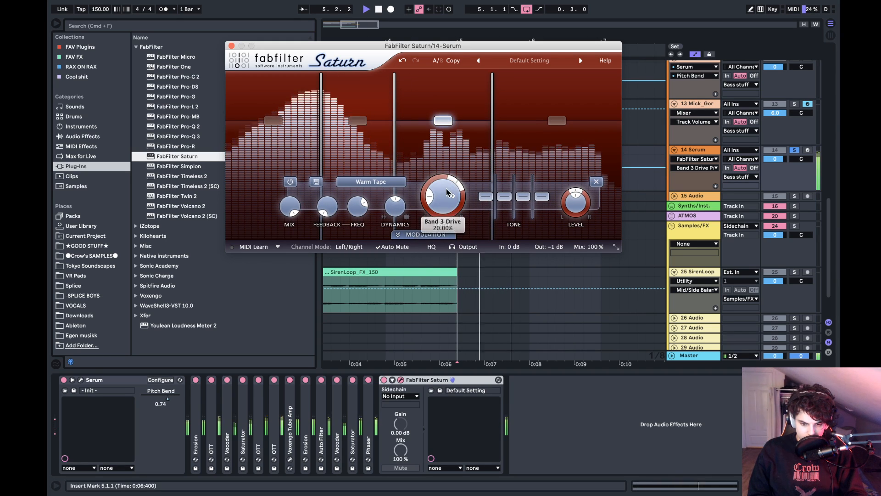
pyautogui.moveTo(446, 189); pyautogui.dragTo(488, 116)
pyautogui.press('space')
pyautogui.moveTo(453, 180)
pyautogui.mouseDown()
pyautogui.moveTo(433, 169)
pyautogui.moveTo(439, 179)
pyautogui.mouseUp()
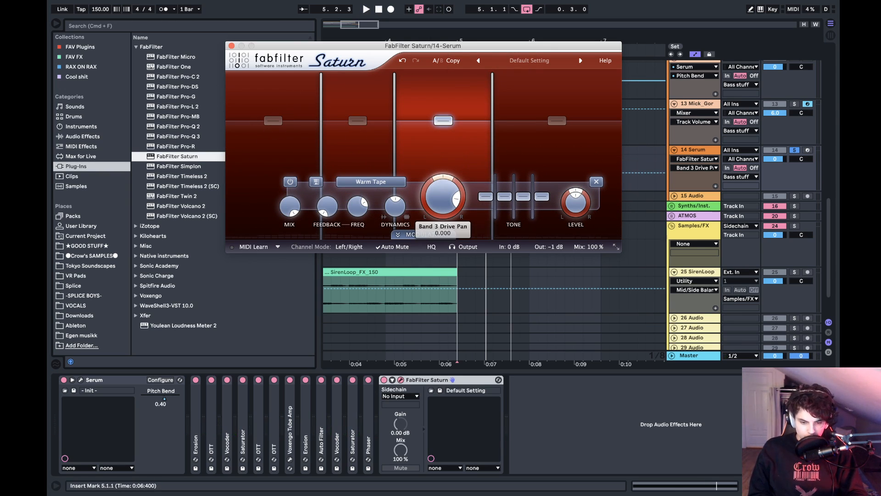
pyautogui.press('space')
pyautogui.moveTo(452, 198); pyautogui.dragTo(459, 180)
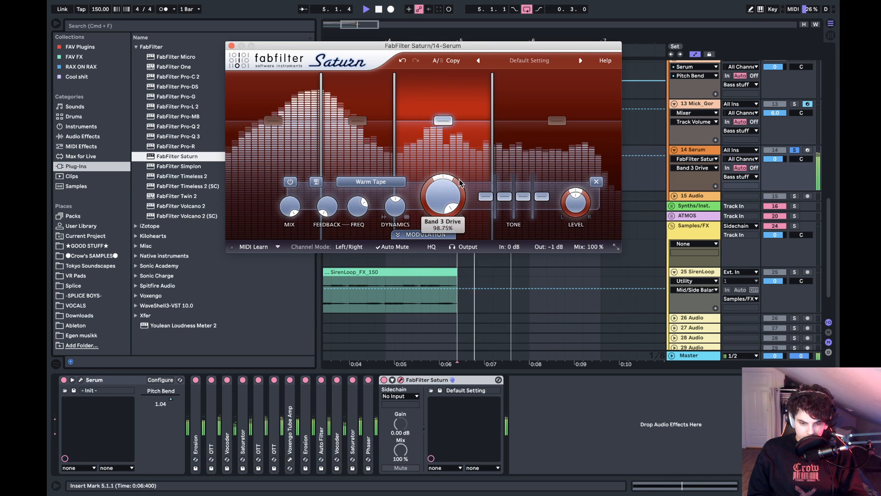
pyautogui.moveTo(443, 121)
pyautogui.mouseDown()
pyautogui.moveTo(449, 138)
pyautogui.moveTo(448, 125)
pyautogui.mouseUp()
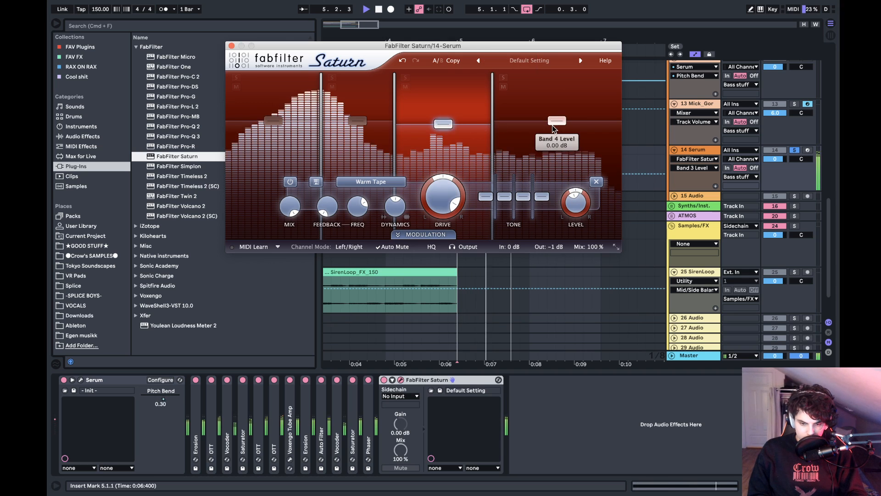
# - Set Saturn's band 4 drive to about 63%, audition the result, and close the plug-in window
pyautogui.click(554, 123)
pyautogui.press('space')
pyautogui.press('space')
pyautogui.press('space')
pyautogui.moveTo(456, 197); pyautogui.dragTo(516, 128)
pyautogui.press('space')
pyautogui.press('space')
pyautogui.press('space')
pyautogui.press('space')
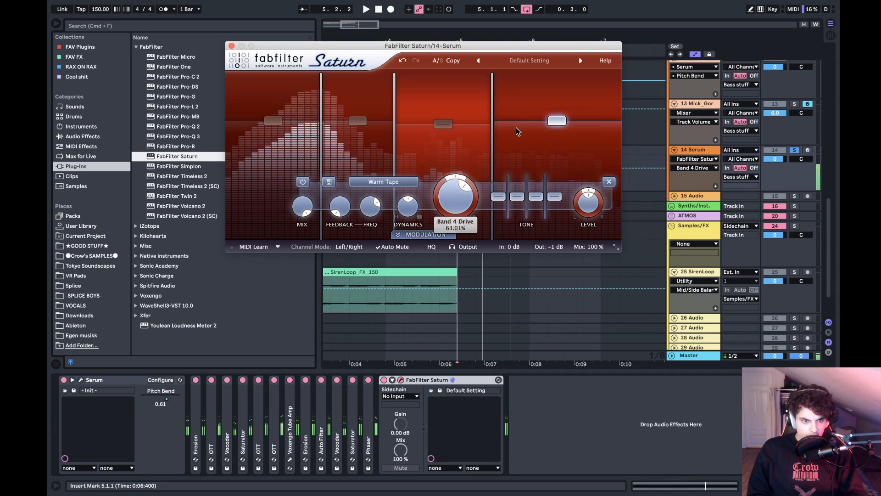
pyautogui.click(231, 46)
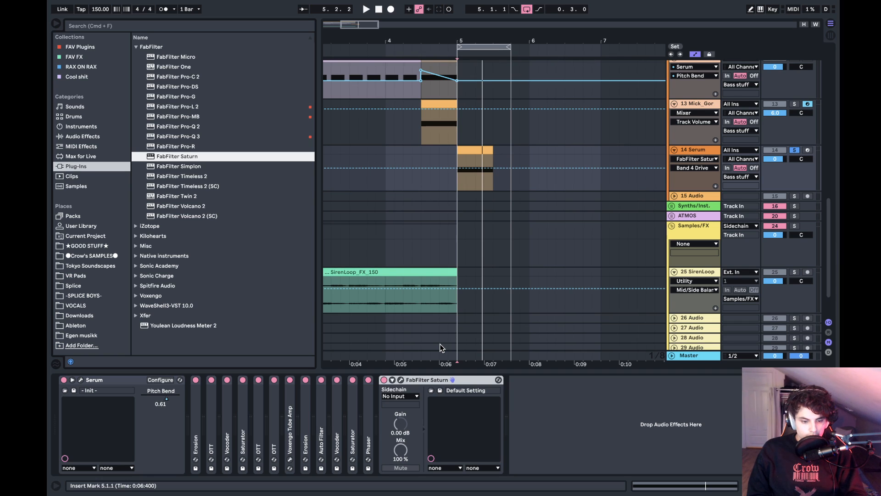
# - Try an Erosion after FabFilter Saturn with its Amount at 200, then delete it and listen without it
pyautogui.click(111, 138)
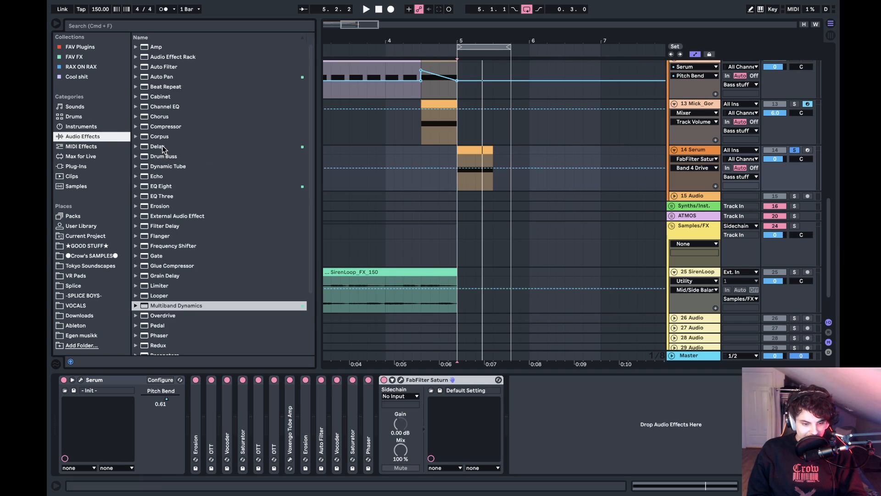
pyautogui.moveTo(160, 205); pyautogui.dragTo(552, 368)
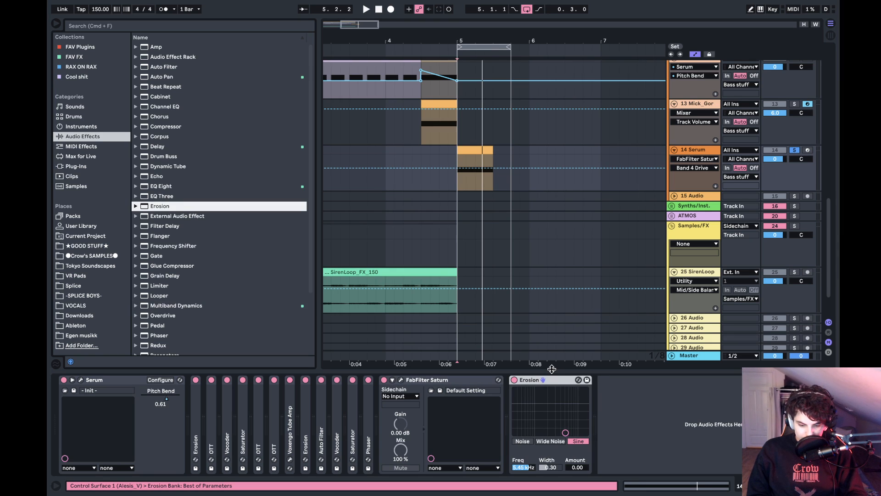
pyautogui.moveTo(566, 432); pyautogui.dragTo(574, 389)
pyautogui.press('space')
pyautogui.press('space')
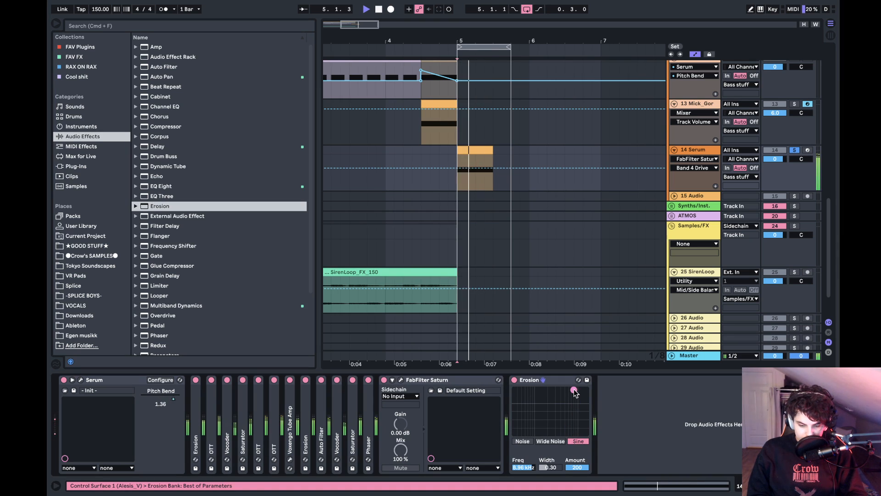
pyautogui.click(546, 380)
pyautogui.press('space')
pyautogui.press('Delete')
pyautogui.press('space')
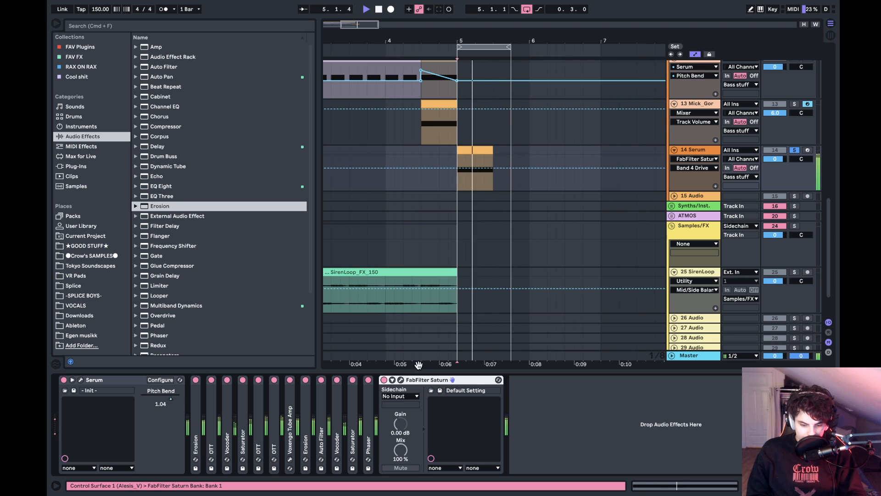
# - Collapse the FabFilter Saturn device in the effect chain and play the loop again
pyautogui.press('space')
pyautogui.doubleClick(423, 379)
pyautogui.press('space')
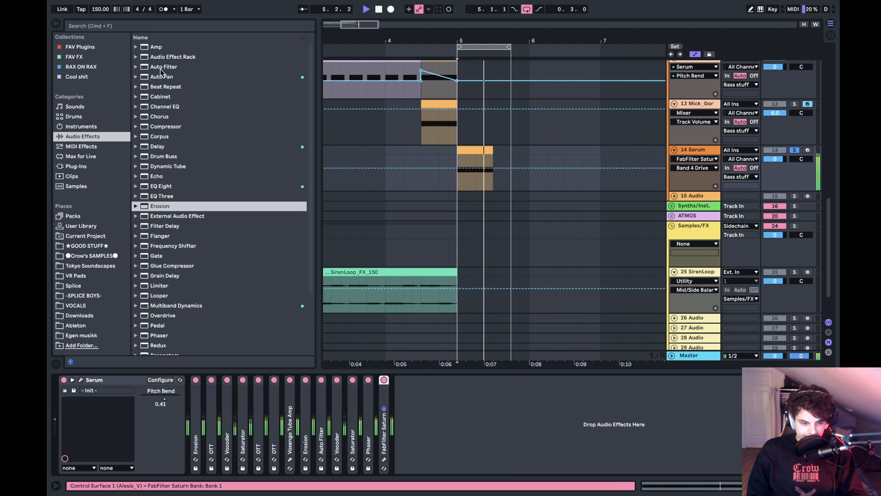
pyautogui.press('space')
# - Add an EQ Eight after FabFilter Saturn and switch off its filter 5 during playback
pyautogui.click(77, 47)
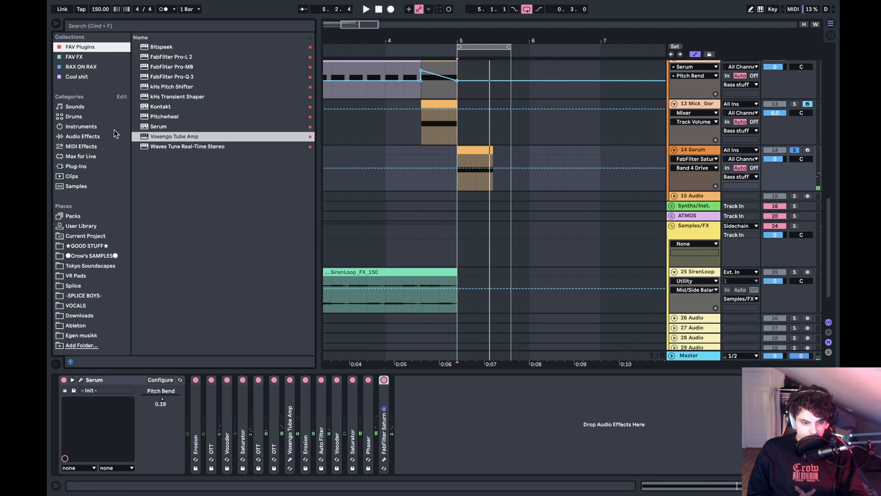
pyautogui.click(98, 137)
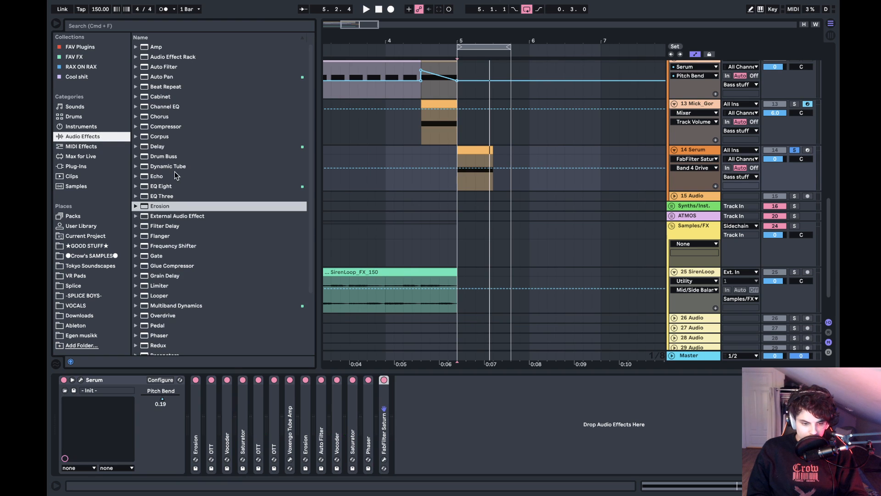
pyautogui.doubleClick(167, 186)
pyautogui.press('space')
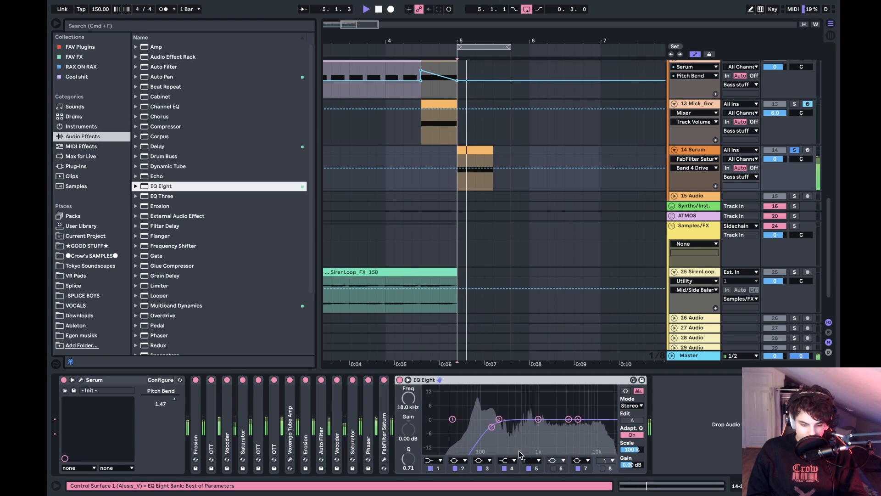
pyautogui.click(529, 469)
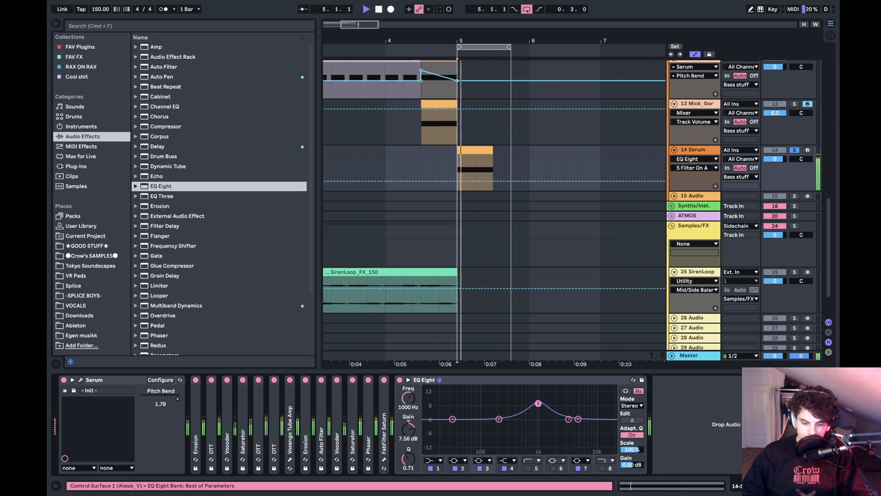
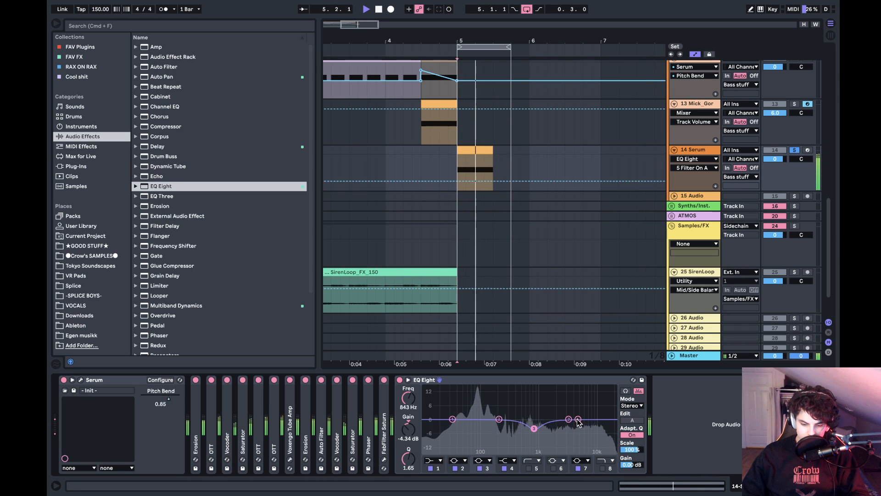
# - Cut about 3.6 dB near 3.30 kHz and about 8.6 dB near 153 Hz in EQ Eight, audition, and collapse the device
pyautogui.moveTo(577, 420)
pyautogui.mouseDown()
pyautogui.moveTo(584, 412)
pyautogui.moveTo(568, 429)
pyautogui.mouseUp()
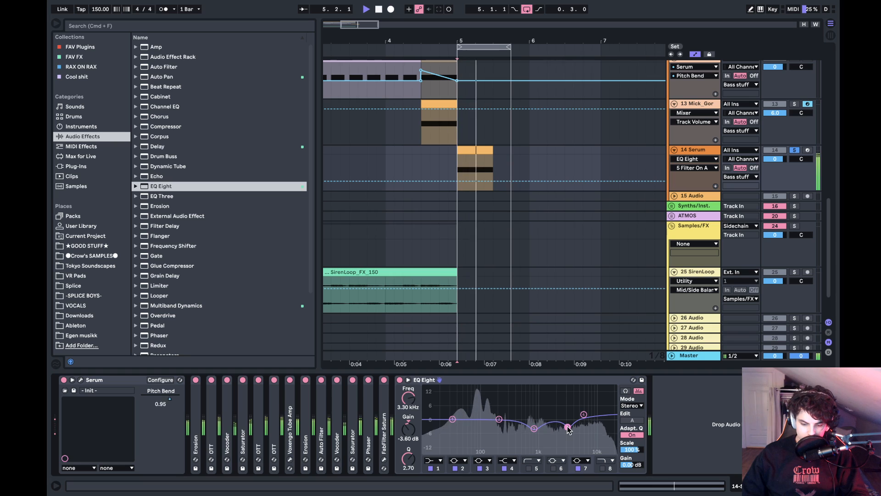
pyautogui.moveTo(499, 420)
pyautogui.mouseDown()
pyautogui.moveTo(488, 388)
pyautogui.moveTo(492, 437)
pyautogui.moveTo(492, 427)
pyautogui.mouseUp()
pyautogui.press('space')
pyautogui.press('space')
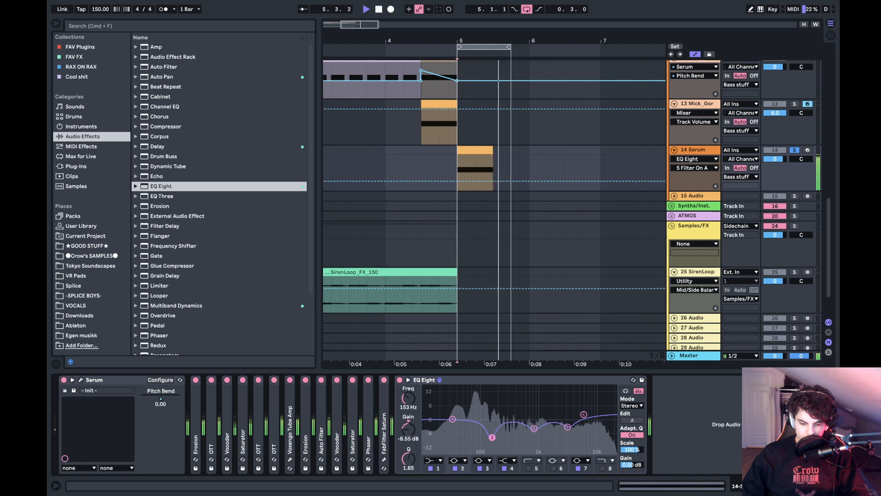
pyautogui.press('space')
pyautogui.doubleClick(461, 378)
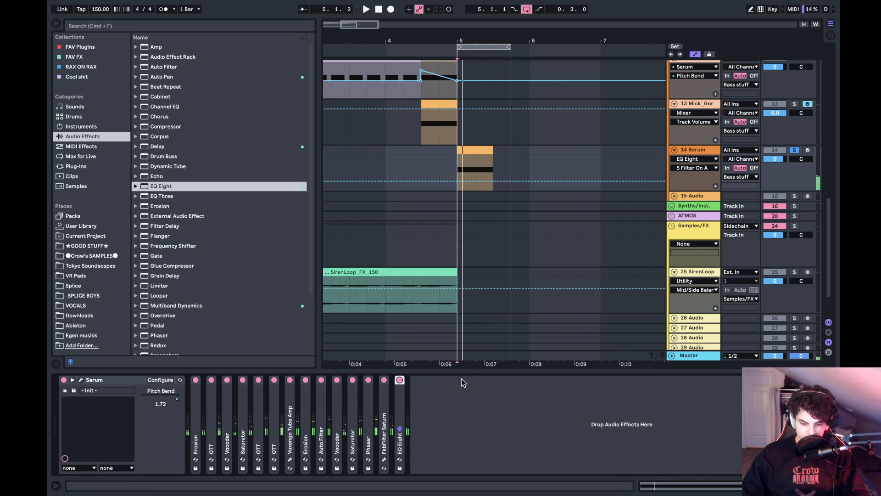
# - Reopen EQ Eight, turn filter 7 into a boost of about 4.6 dB at 2.61 kHz, and collapse it after auditioning
pyautogui.doubleClick(404, 401)
pyautogui.press('space')
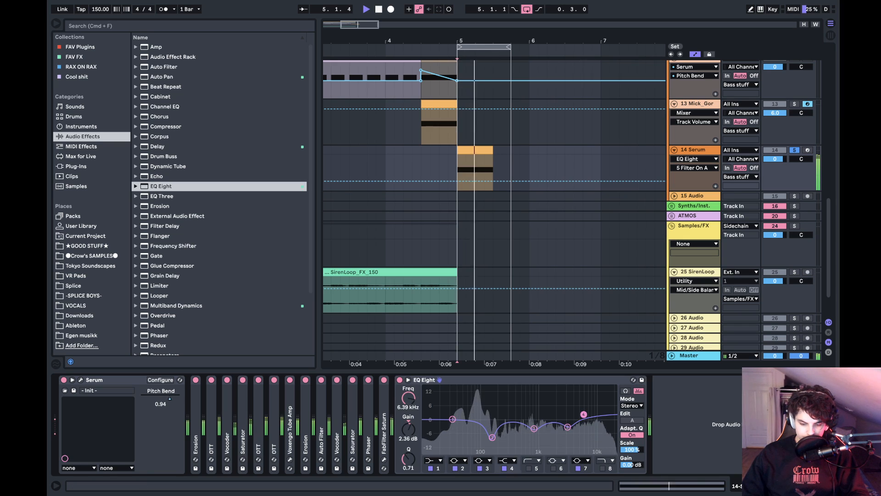
pyautogui.press('space')
pyautogui.click(568, 427)
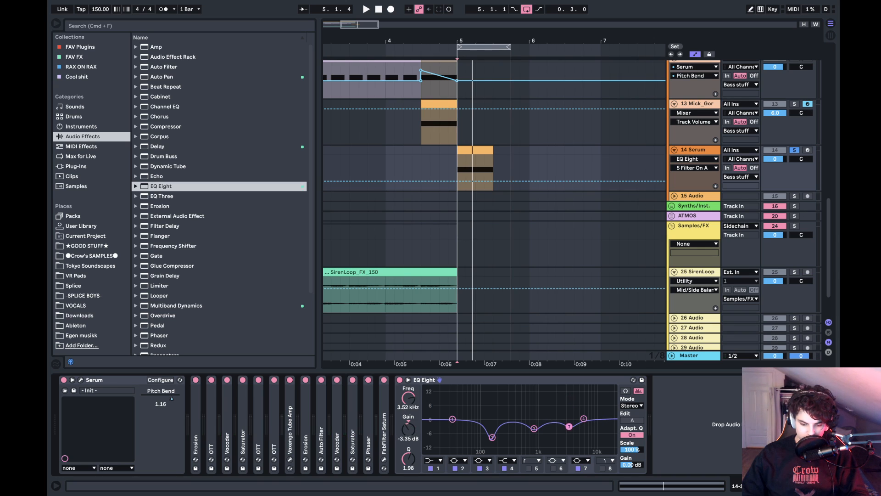
pyautogui.press('space')
pyautogui.moveTo(569, 427)
pyautogui.mouseDown()
pyautogui.moveTo(566, 405)
pyautogui.moveTo(575, 405)
pyautogui.moveTo(561, 403)
pyautogui.moveTo(561, 412)
pyautogui.mouseUp()
pyautogui.press('space')
pyautogui.press('space')
pyautogui.press('space')
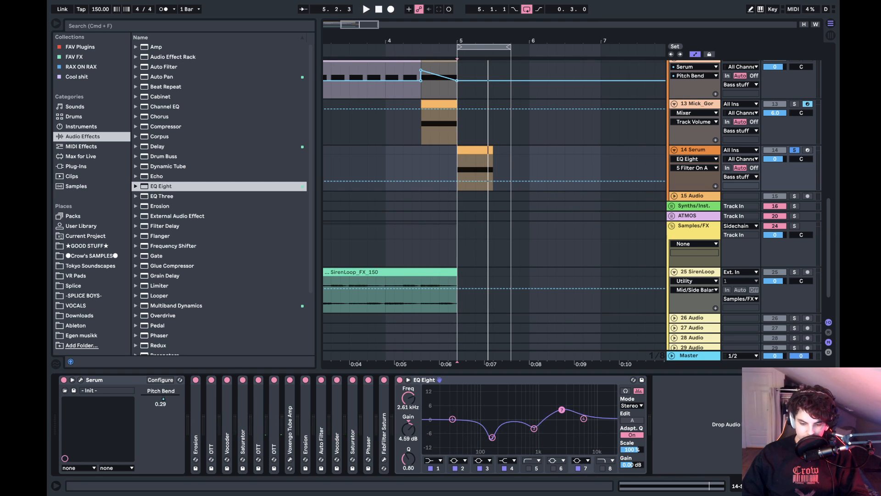
pyautogui.press('space')
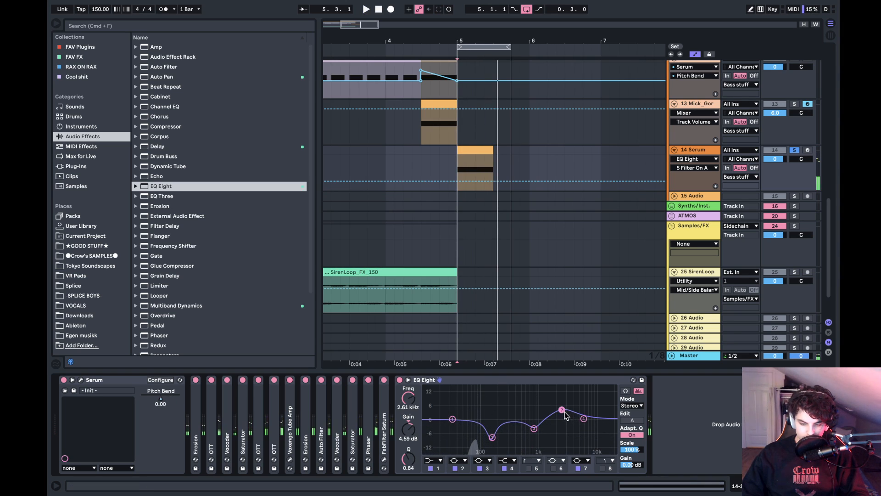
pyautogui.doubleClick(480, 379)
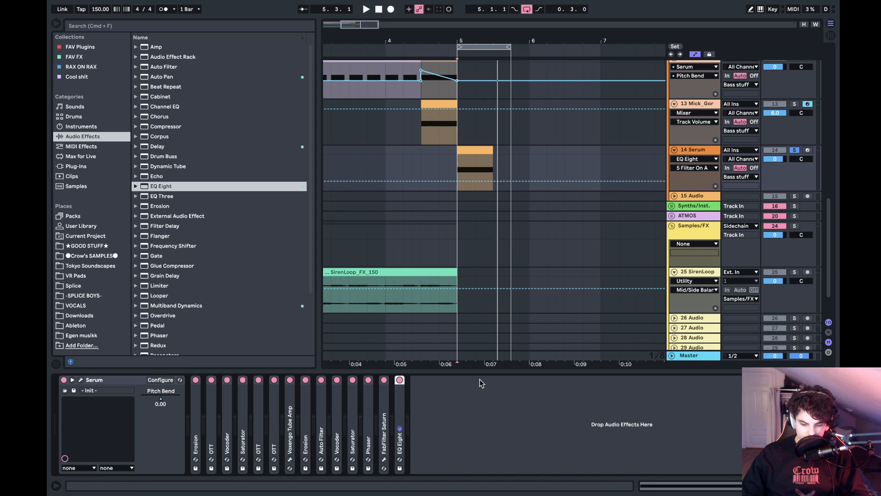
# - Add an Auto Filter after EQ Eight and set it to band-pass at about 373 Hz with 44% resonance
pyautogui.press('space')
pyautogui.press('space')
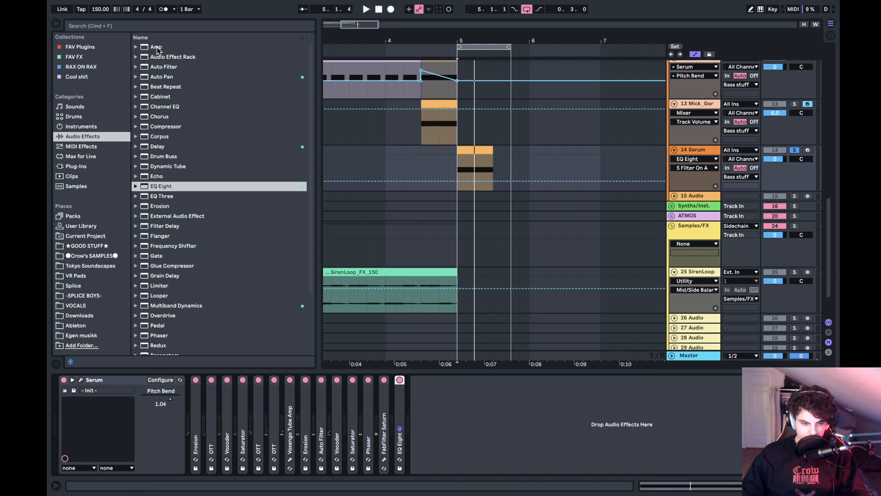
pyautogui.click(156, 49)
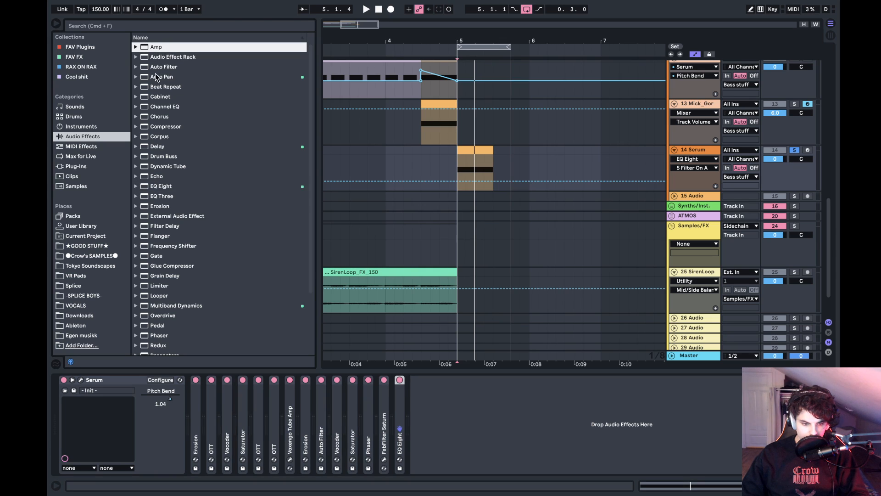
pyautogui.click(158, 68)
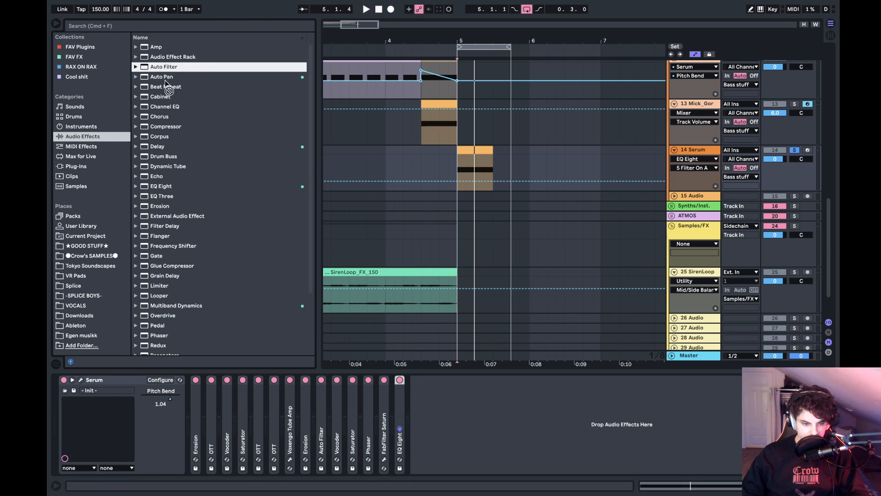
pyautogui.moveTo(437, 462); pyautogui.dragTo(391, 438)
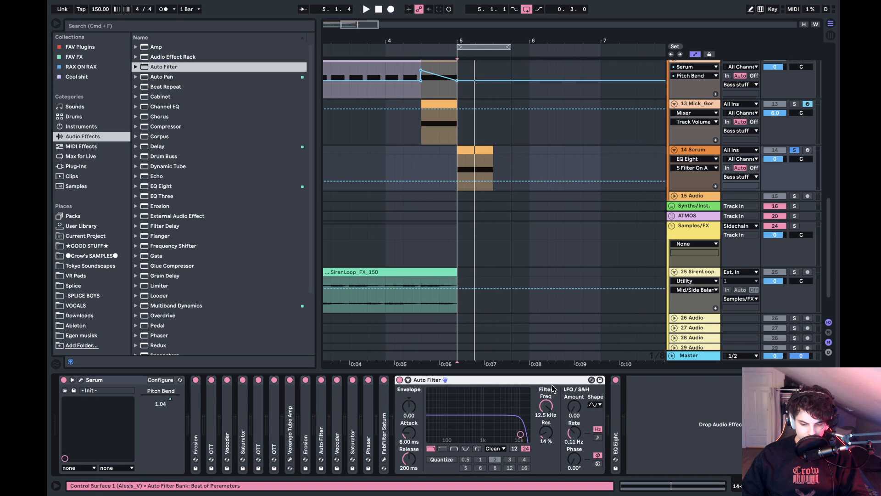
pyautogui.moveTo(645, 408); pyautogui.dragTo(484, 422)
pyautogui.click(470, 449)
pyautogui.press('space')
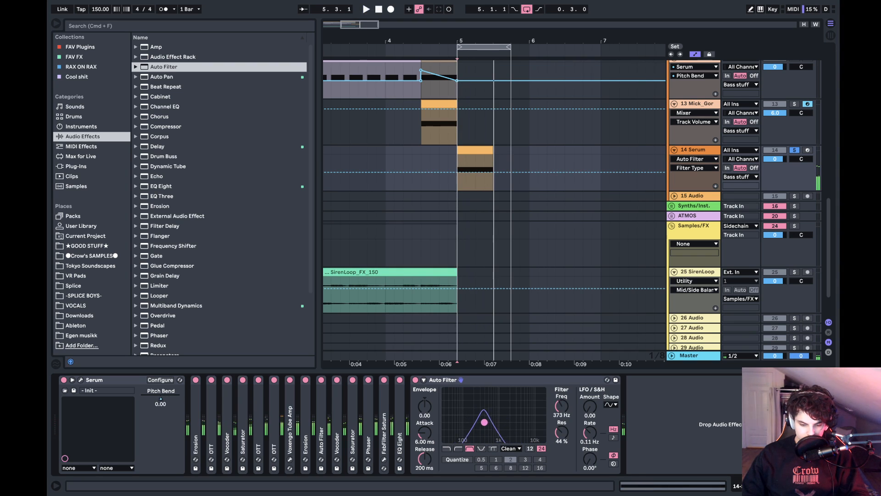
# - Automate the Auto Filter frequency over the bar 5 Serum clip, rising from 252 Hz to a mid-clip peak and falling back
pyautogui.click(563, 406)
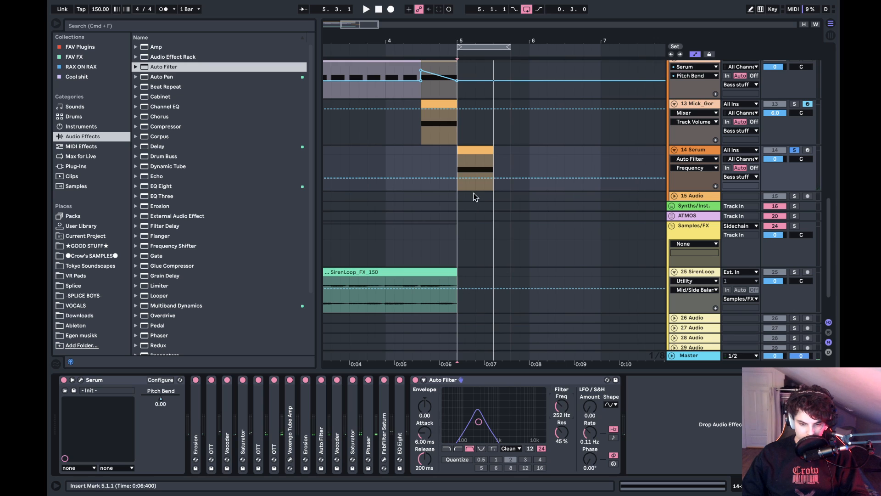
pyautogui.moveTo(483, 177); pyautogui.dragTo(493, 178)
pyautogui.press('space')
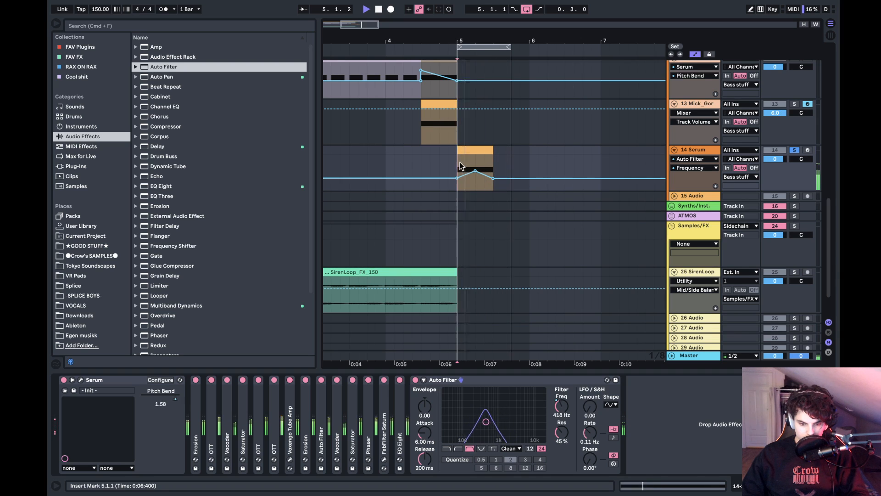
pyautogui.press('space')
# - Add an OTT after the Auto Filter with its output at 0 dB and collapse both devices
pyautogui.doubleClick(195, 308)
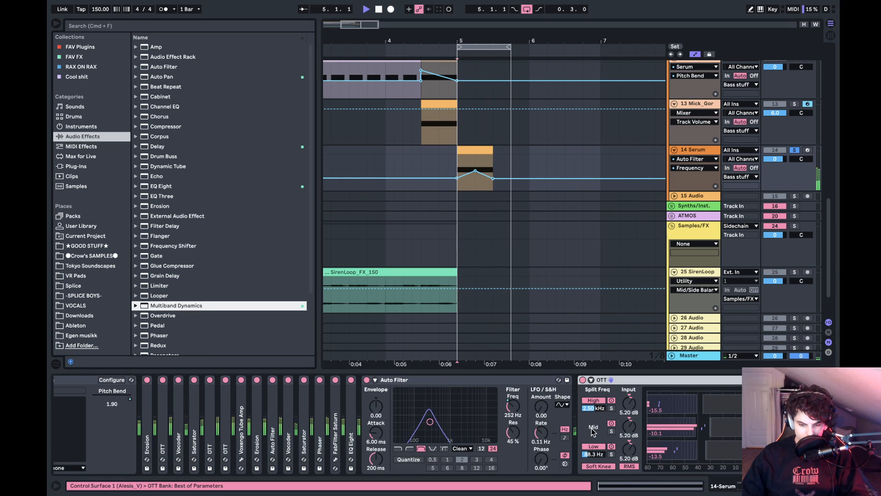
pyautogui.click(460, 381)
pyautogui.doubleClick(460, 381)
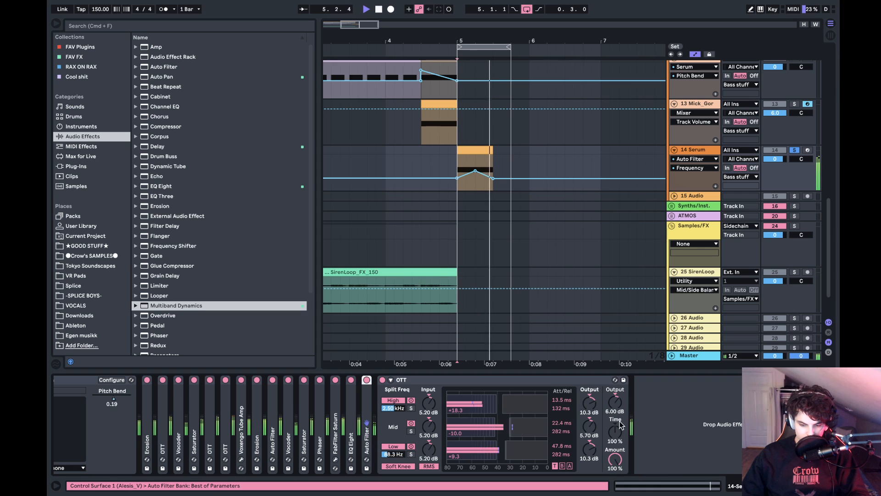
pyautogui.click(578, 399)
pyautogui.doubleClick(484, 381)
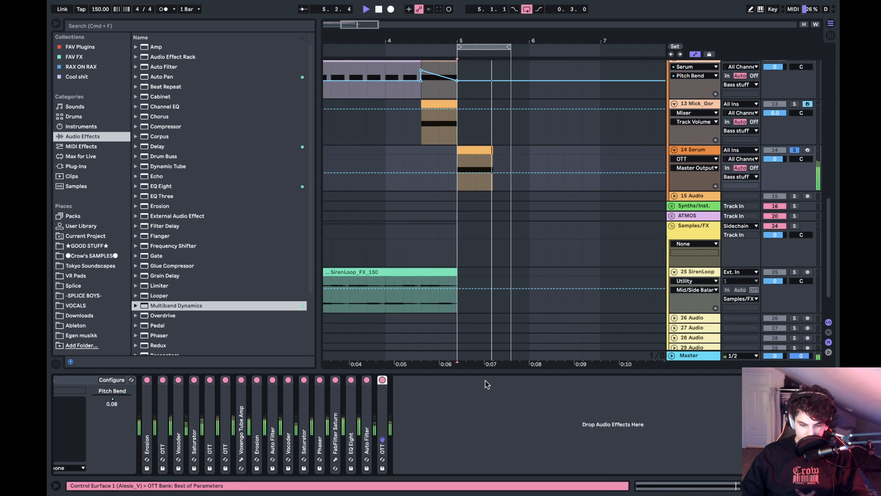
pyautogui.press('space')
# - Raise the last OTT's output to 6.40 dB while the loop plays and collapse the device
pyautogui.doubleClick(401, 410)
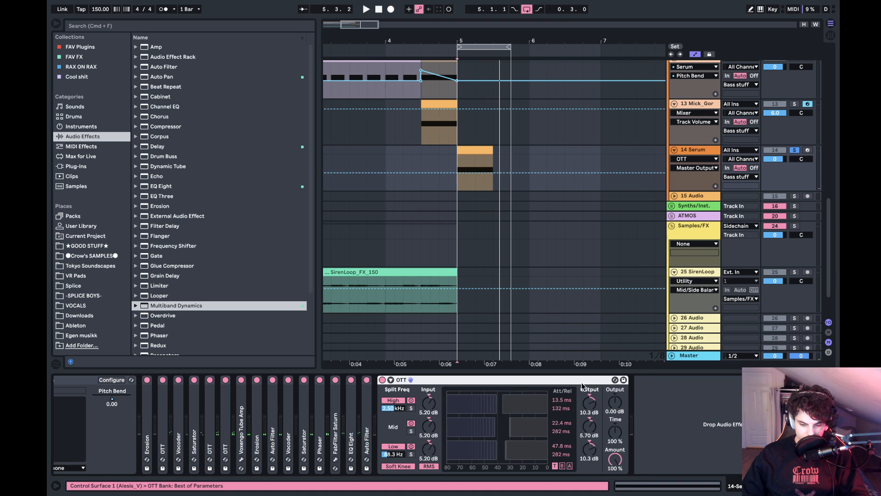
pyautogui.moveTo(614, 403); pyautogui.dragTo(614, 398)
pyautogui.press('space')
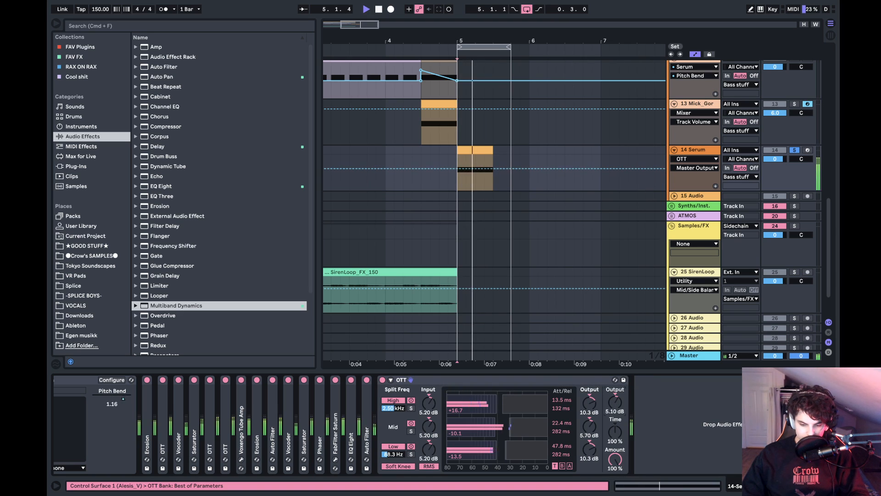
pyautogui.moveTo(615, 403); pyautogui.dragTo(614, 408)
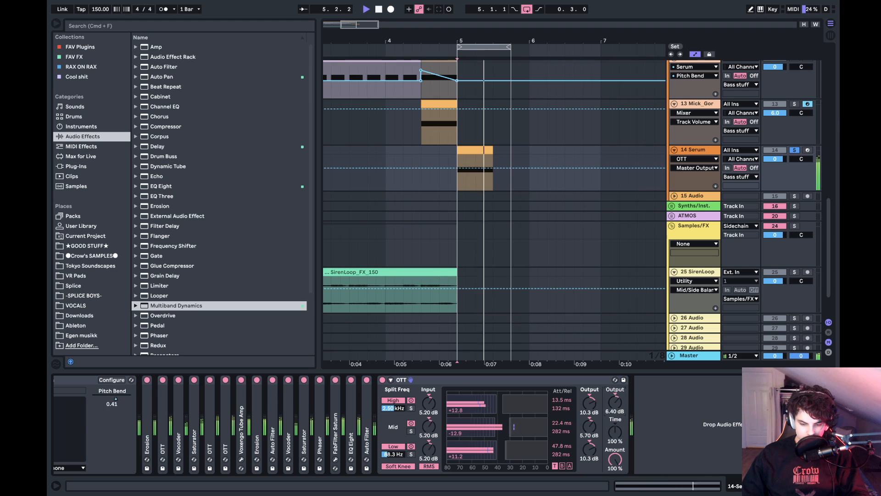
pyautogui.doubleClick(443, 378)
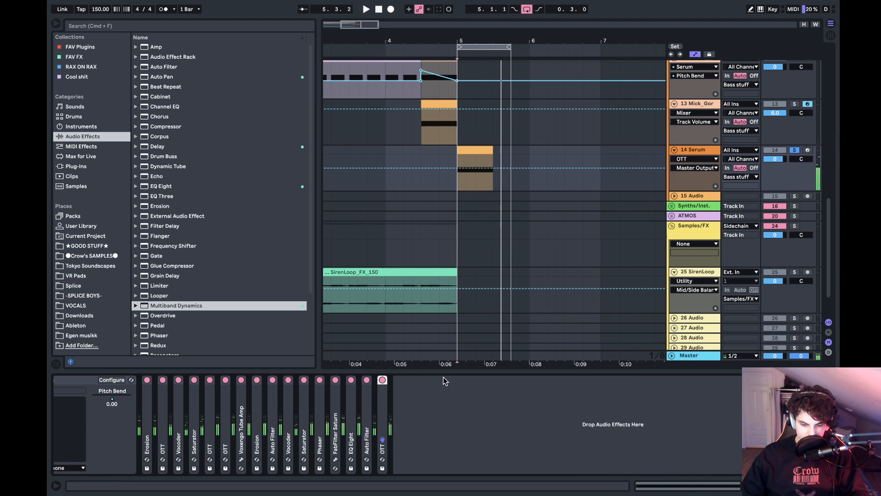
# - Expand the last Auto Filter and delete the extra OTT at the end of the chain
pyautogui.doubleClick(366, 404)
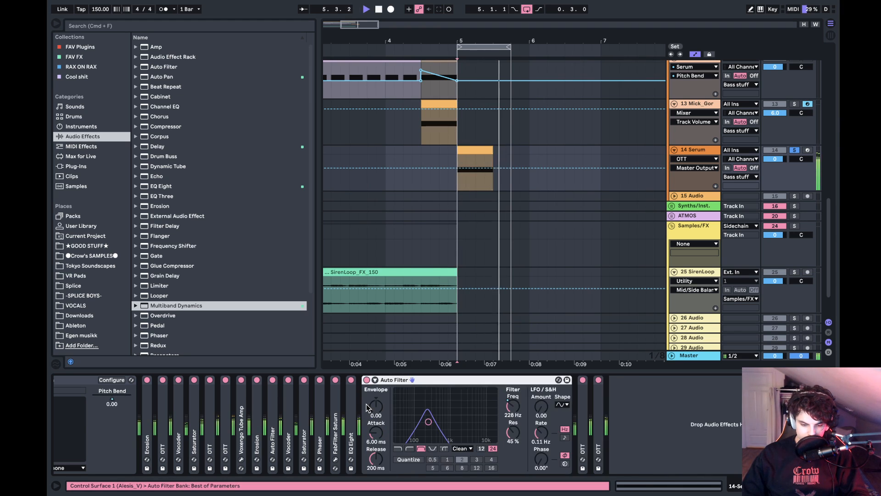
pyautogui.click(603, 407)
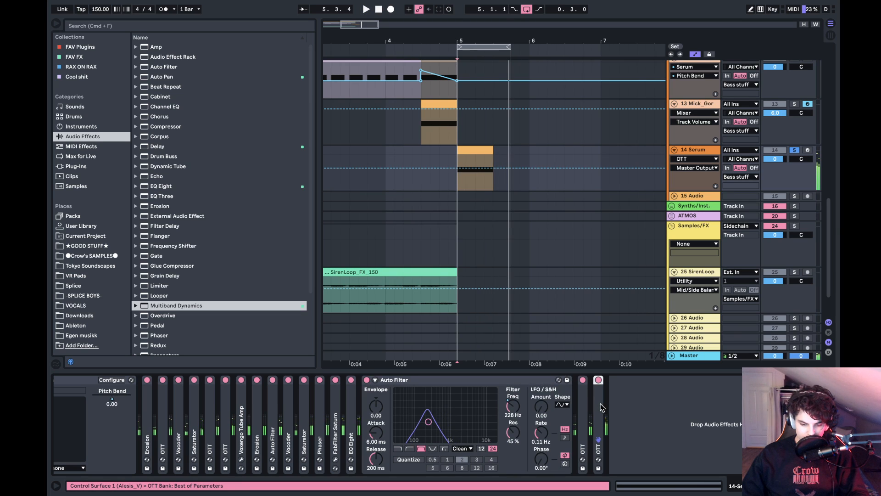
pyautogui.press('Delete')
# - Set the last Auto Filter's slope to 12 dB and its resonance to 46%
pyautogui.click(517, 405)
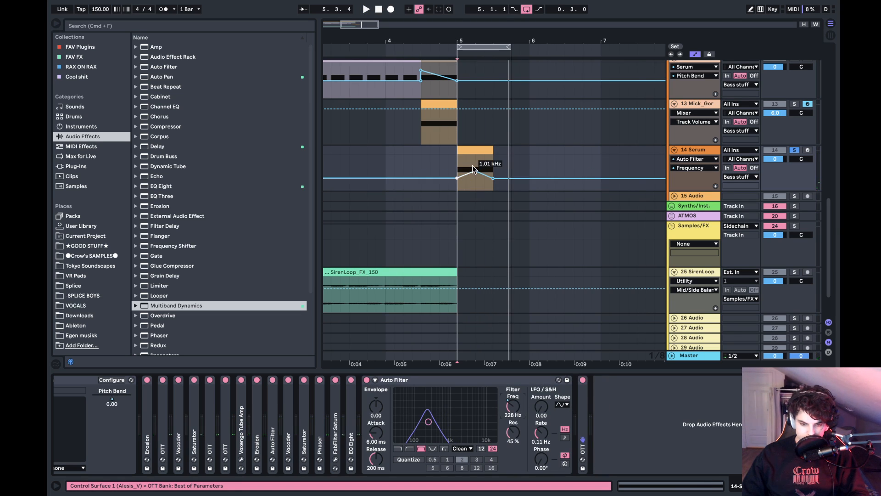
pyautogui.click(481, 448)
pyautogui.moveTo(514, 433)
pyautogui.mouseDown()
pyautogui.moveTo(514, 423)
pyautogui.moveTo(514, 432)
pyautogui.mouseUp()
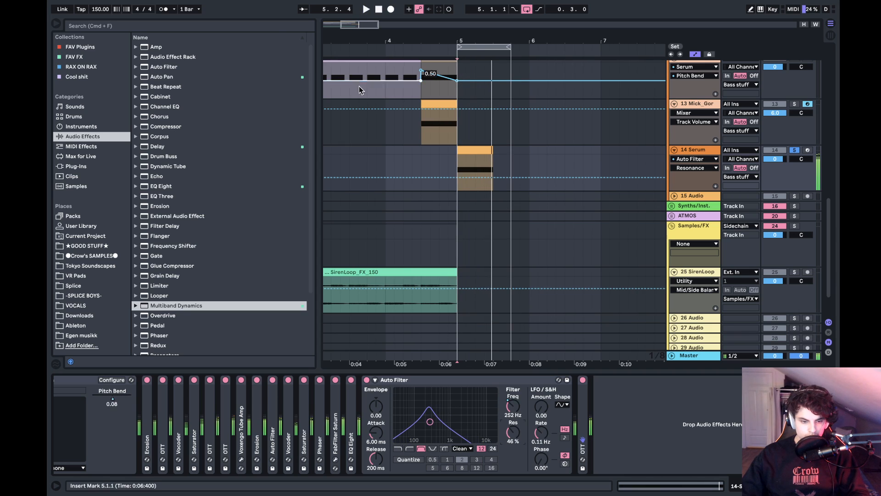
# - Try an Amp after the OTT with the Boost, Lead and Heavy types and Gain at 0.00, and delete it
pyautogui.click(154, 47)
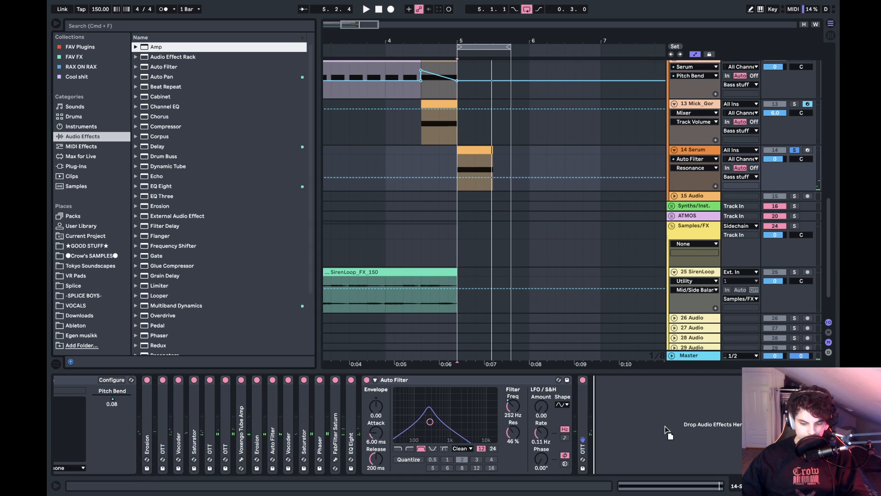
pyautogui.moveTo(665, 426); pyautogui.dragTo(644, 432)
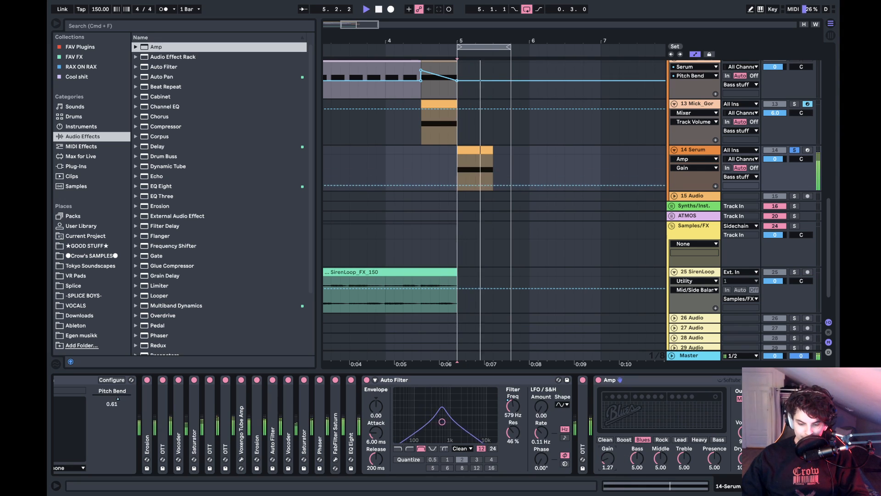
pyautogui.click(623, 439)
pyautogui.click(673, 439)
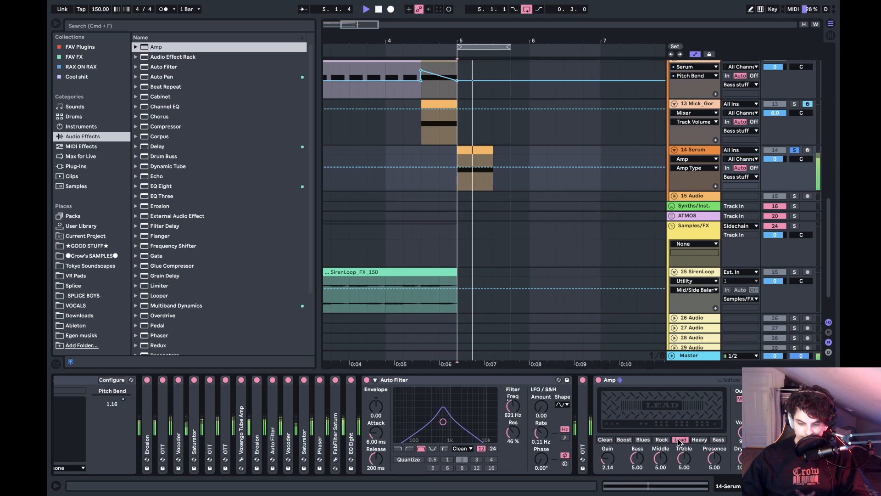
pyautogui.click(693, 439)
pyautogui.moveTo(739, 432); pyautogui.dragTo(740, 475)
pyautogui.moveTo(608, 457); pyautogui.dragTo(607, 471)
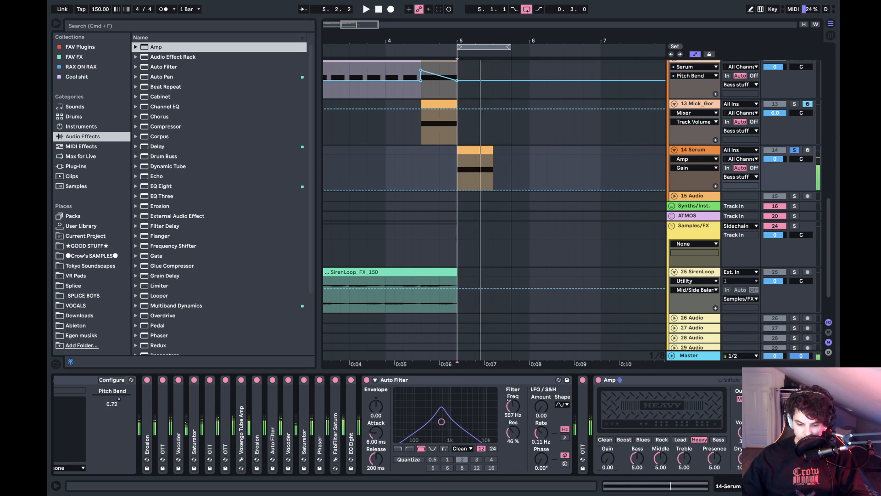
pyautogui.click(637, 382)
pyautogui.press('Delete')
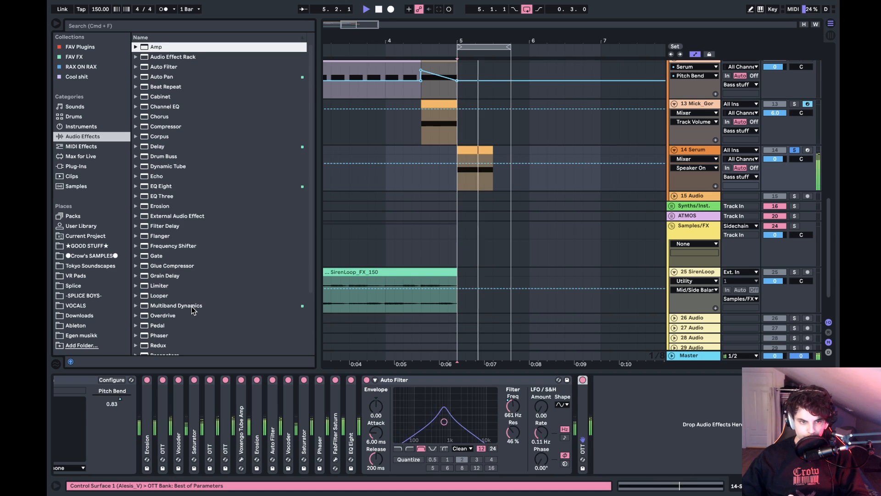
# - Switch the last Auto Filter to high-pass and raise its resonance to 75% while auditioning the loop
pyautogui.press('space')
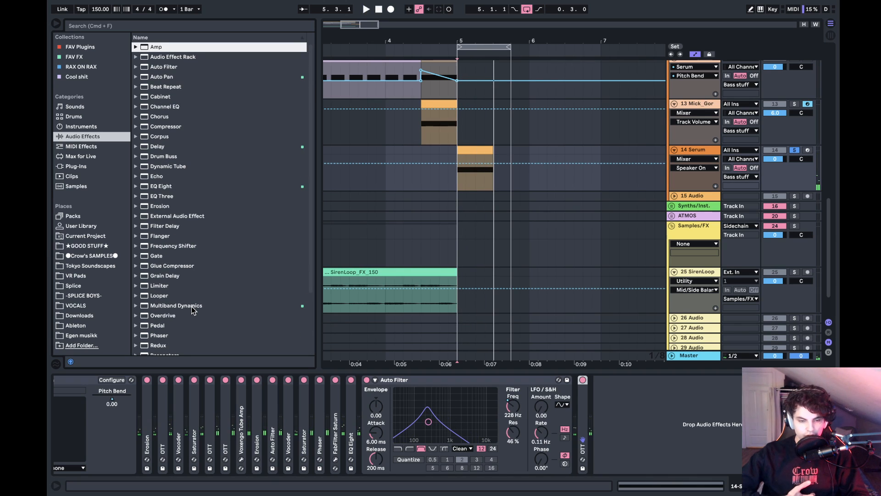
pyautogui.press('space')
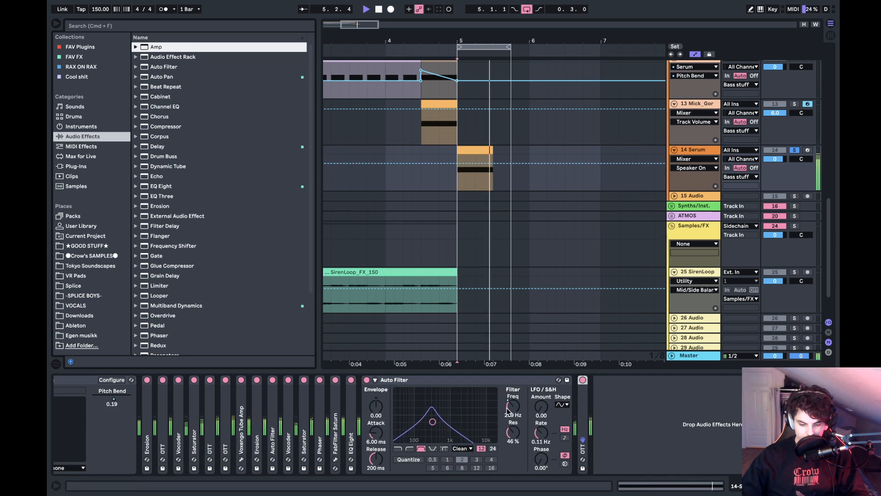
pyautogui.click(510, 406)
pyautogui.press('space')
pyautogui.click(410, 448)
pyautogui.press('space')
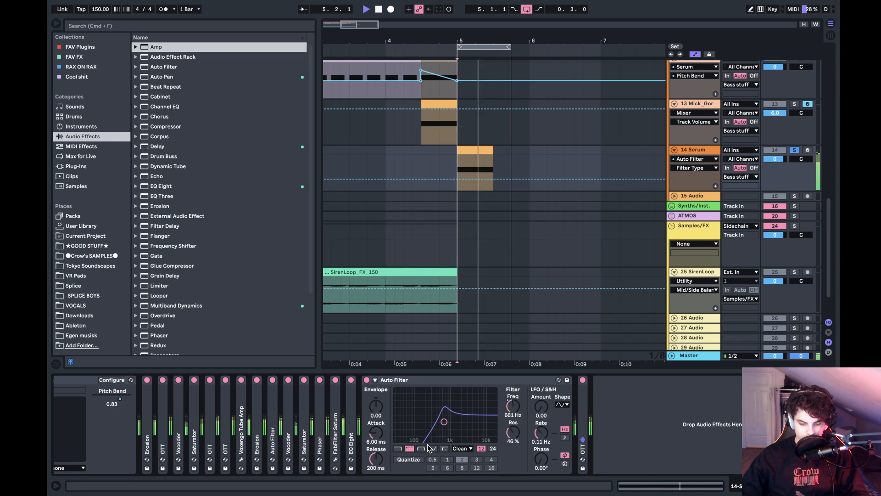
pyautogui.click(508, 426)
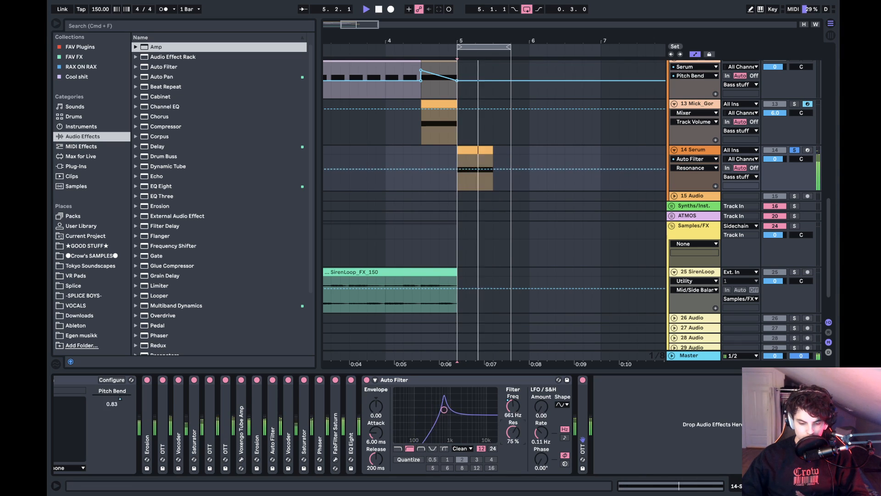
# - Lower the last Auto Filter's resonance to 44% and switch it to band-pass while auditioning the loop
pyautogui.moveTo(514, 430); pyautogui.dragTo(513, 432)
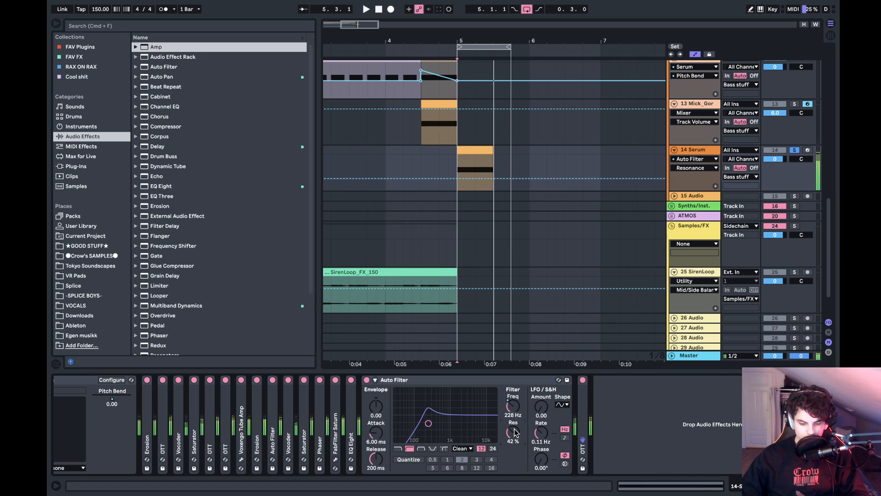
pyautogui.click(421, 449)
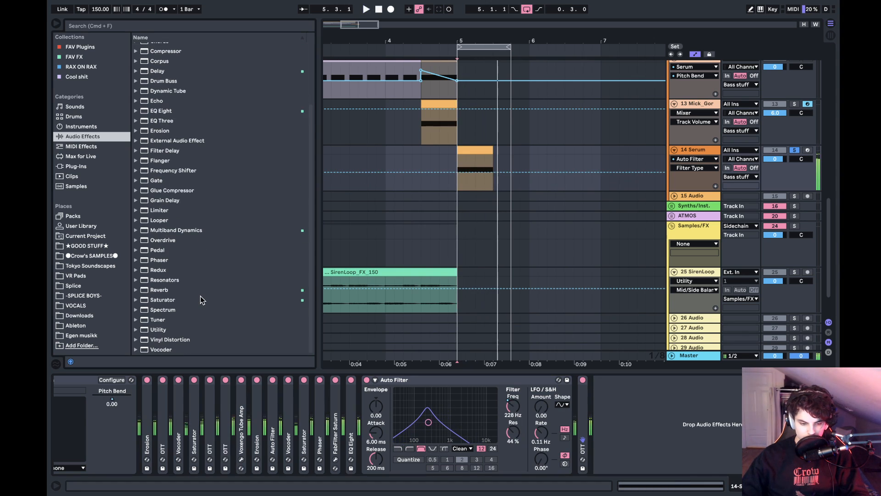
pyautogui.press('space')
# - Add a FabFilter Pro-Q 3 from the favourite plugins after the last OTT in the Serum chain
pyautogui.click(83, 47)
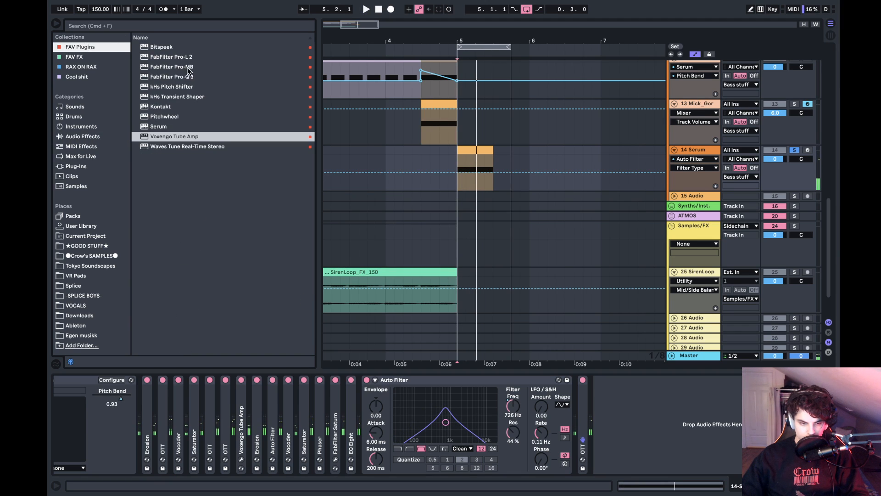
pyautogui.click(179, 76)
pyautogui.moveTo(683, 376); pyautogui.dragTo(683, 375)
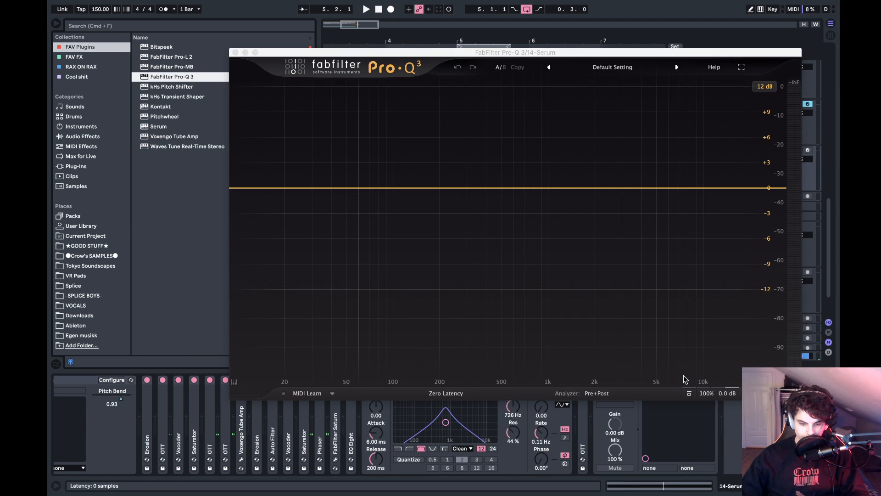
# - Boost the highs in Pro-Q 3 with a +8.71 dB high shelf at 5685.8 Hz and a bell of about +5 dB above 10 kHz
pyautogui.press('space')
pyautogui.moveTo(712, 189); pyautogui.dragTo(667, 129)
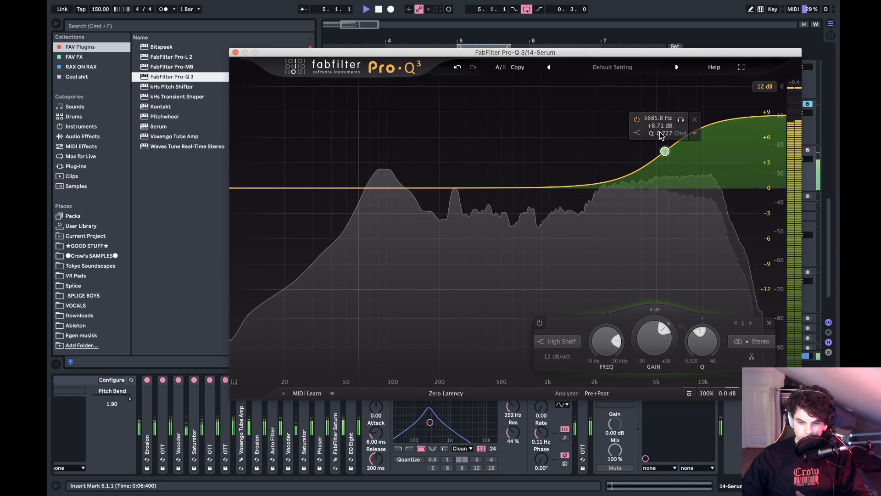
pyautogui.moveTo(602, 182); pyautogui.dragTo(746, 142)
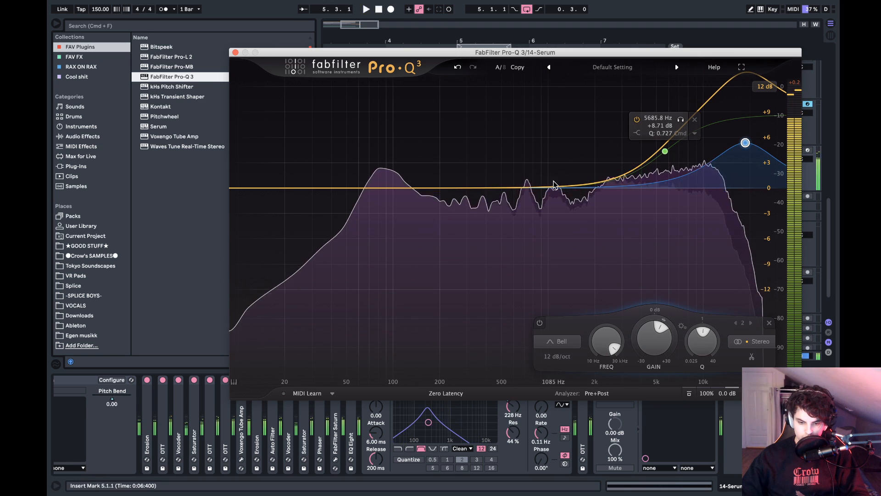
# - Add a +3.14 dB bell at 1536.6 Hz with Q 1.343 and a -6.51 dB bell cut at 151.19 Hz with Q 1.943
pyautogui.moveTo(567, 187); pyautogui.dragTo(577, 167)
pyautogui.scroll(3, 577, 167)
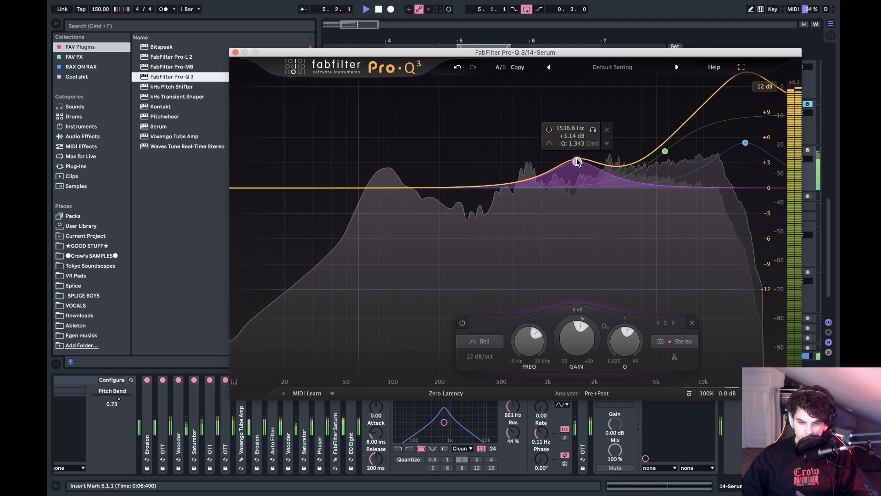
pyautogui.moveTo(472, 187); pyautogui.dragTo(421, 243)
pyautogui.scroll(7, 421, 230)
pyautogui.scroll(-5, 422, 269)
pyautogui.scroll(6, 420, 262)
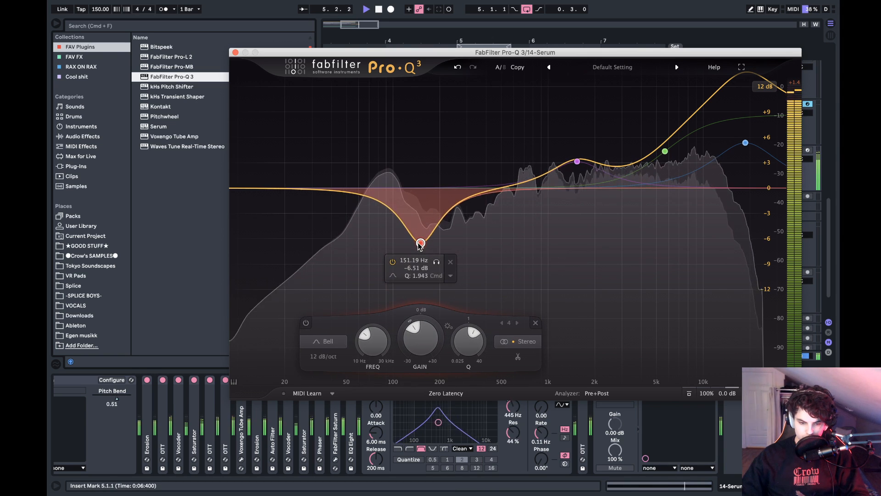
# - Add a +1.39 dB bell at 77.797 Hz, close Pro-Q 3 and collapse the last Auto Filter
pyautogui.moveTo(356, 196); pyautogui.dragTo(376, 184)
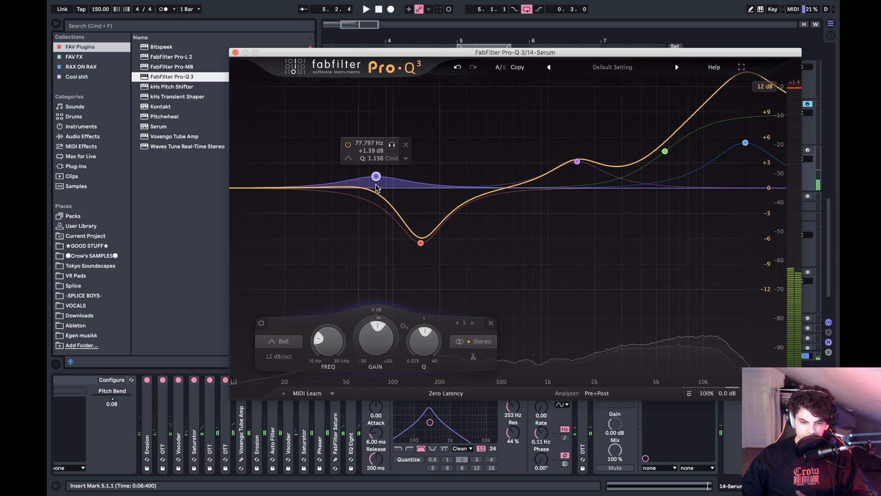
pyautogui.click(235, 52)
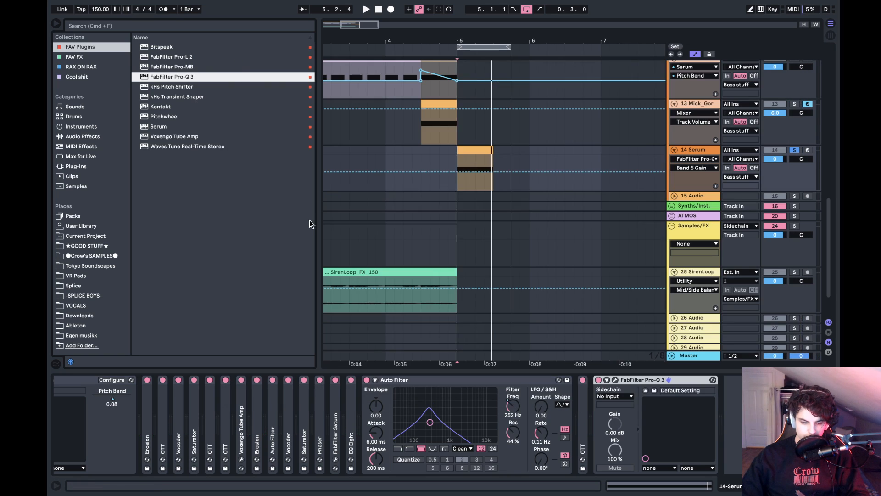
pyautogui.doubleClick(436, 381)
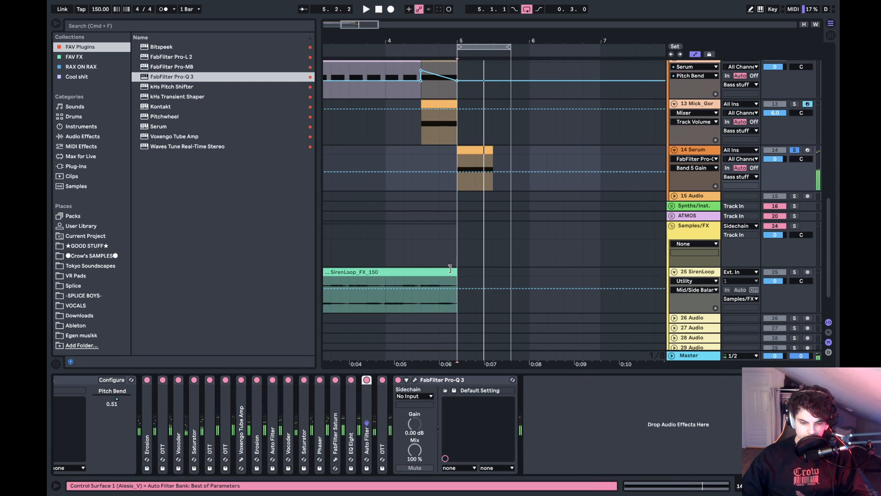
# - Compare the Serum clip's note an octave higher at E1 against E0 while auditioning, and leave it at E0
pyautogui.doubleClick(465, 152)
pyautogui.hotkey('shift', 'Up')
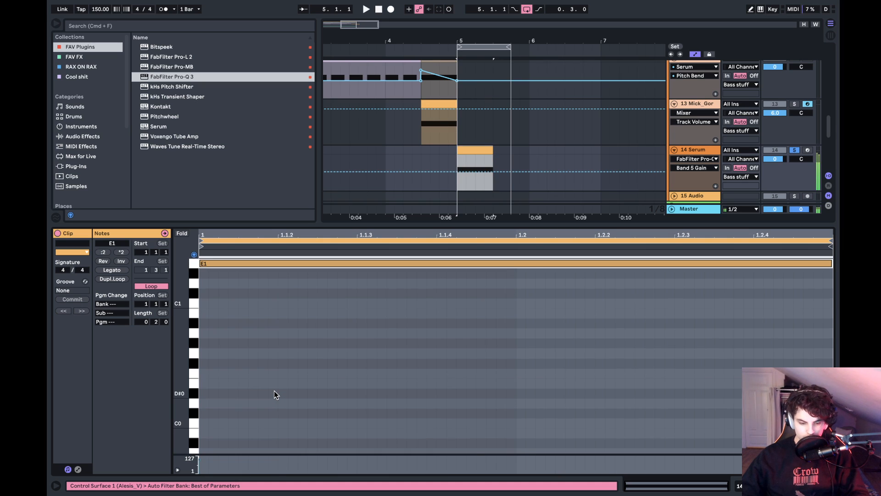
pyautogui.press('space')
pyautogui.hotkey('shift', 'Down')
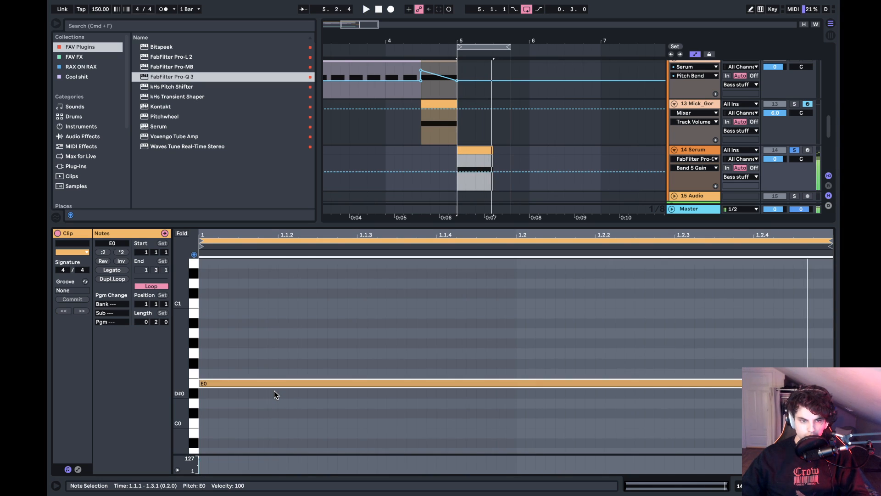
pyautogui.hotkey('shift', 'Tab')
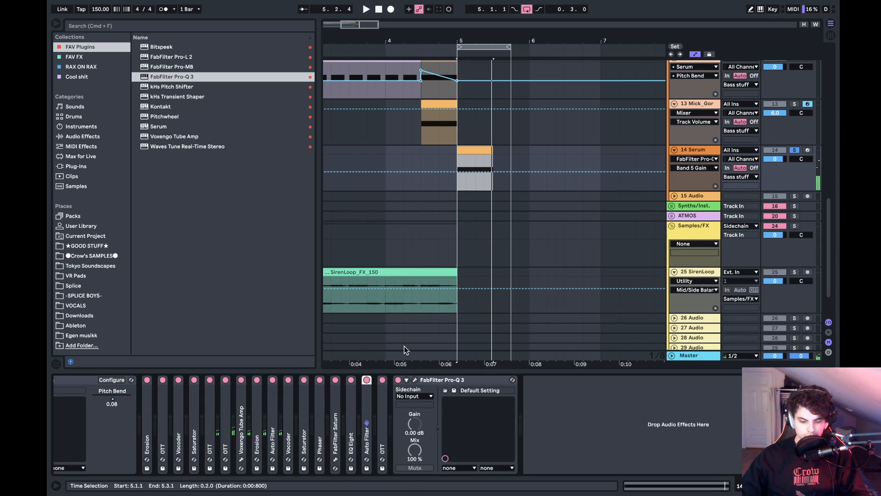
pyautogui.hscroll(-2, 416, 440)
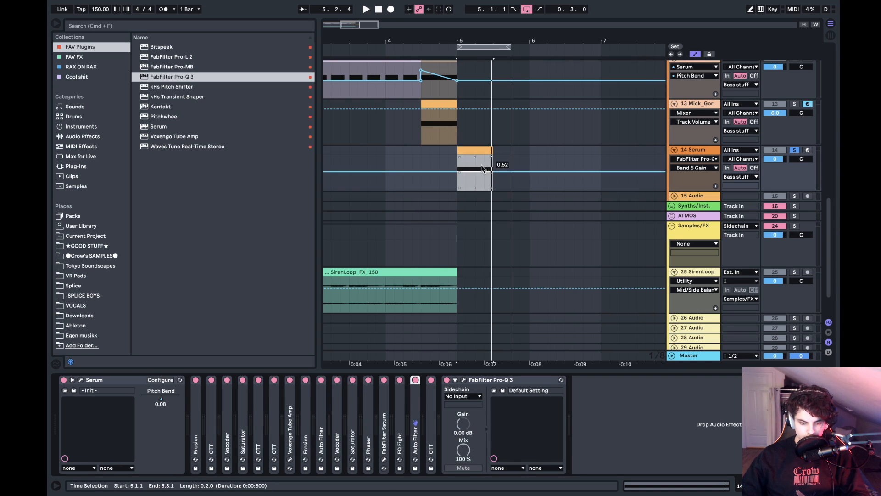
pyautogui.doubleClick(475, 150)
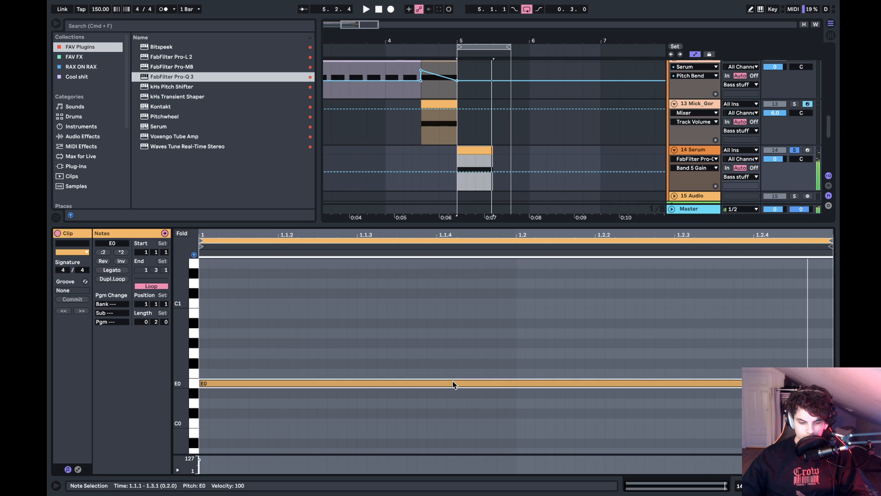
pyautogui.hotkey('shift', 'Up')
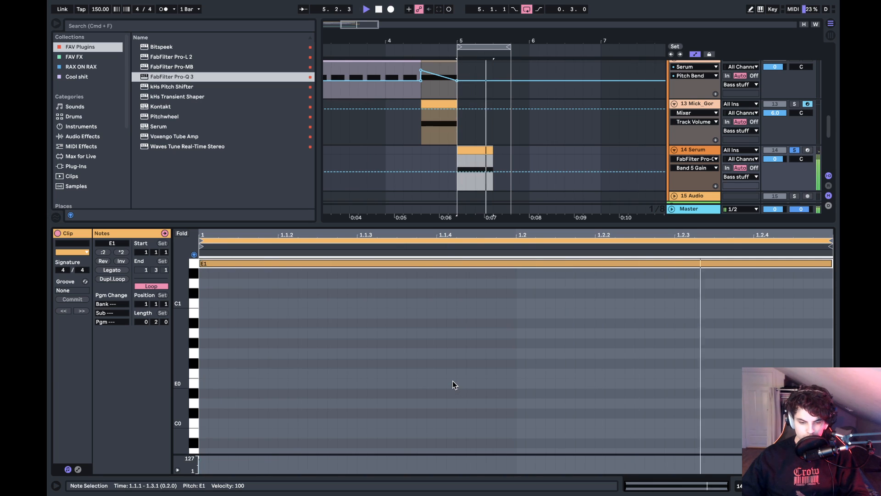
pyautogui.hotkey('shift', 'Down')
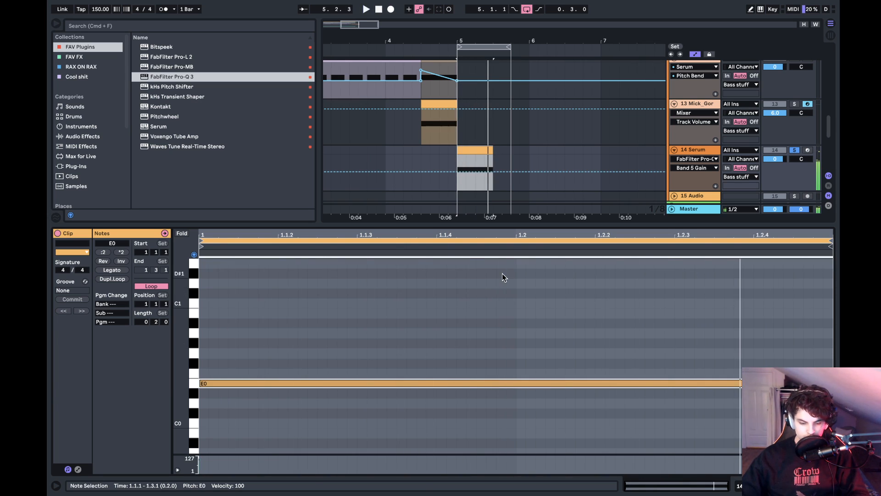
pyautogui.hotkey('shift', 'Tab')
# - Open Serum, try OSC A with 1 unison voice, return it to 2 voices and adjust the detune while auditioning
pyautogui.click(81, 380)
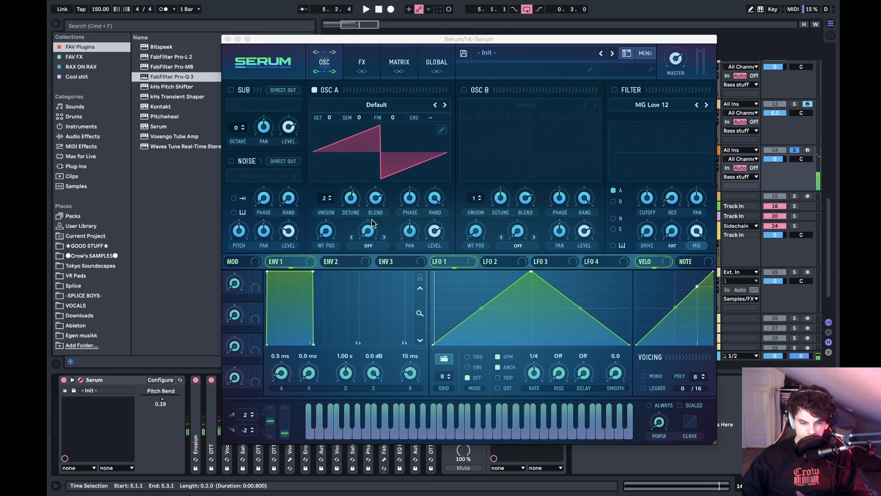
pyautogui.click(330, 202)
pyautogui.press('space')
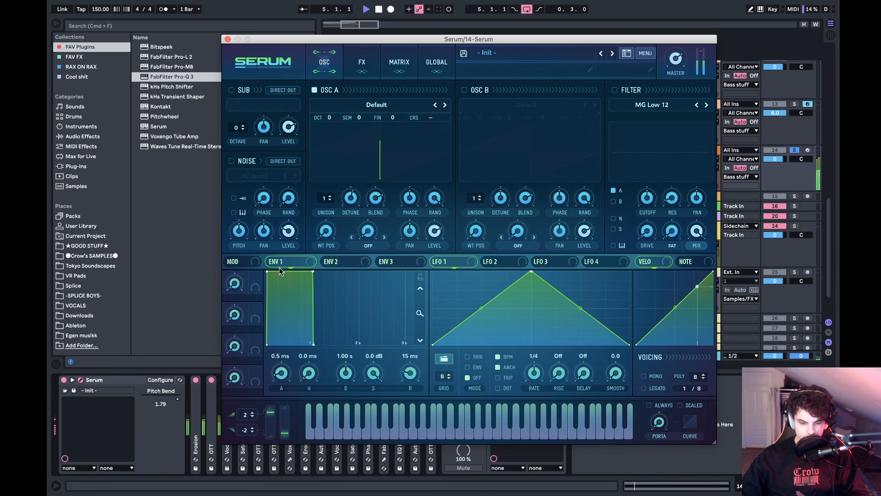
pyautogui.doubleClick(353, 197)
pyautogui.moveTo(331, 200); pyautogui.dragTo(355, 213)
pyautogui.press('space')
pyautogui.press('space')
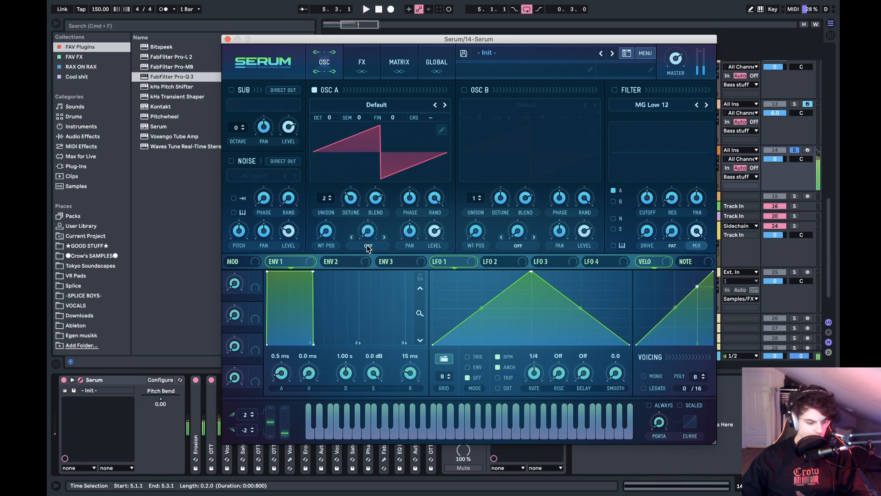
pyautogui.moveTo(351, 202); pyautogui.dragTo(356, 184)
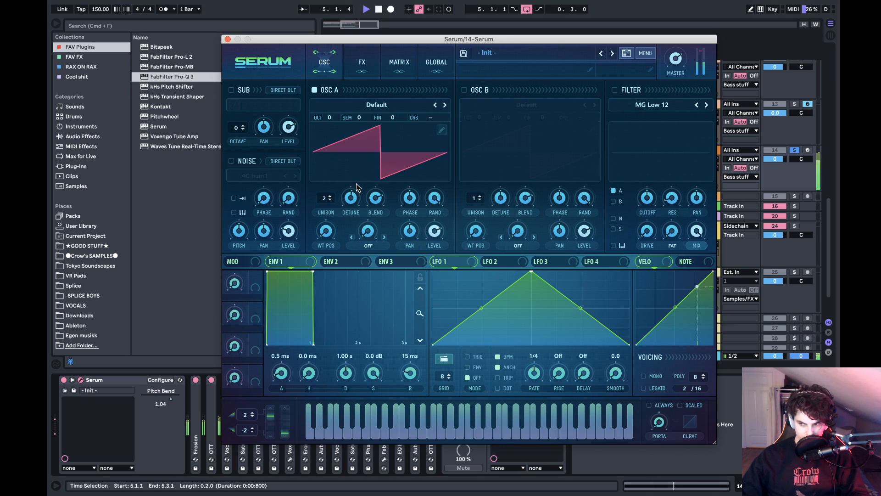
# - Set OSC A's warp mode to FM (From B) and enable OSC B at octave +2
pyautogui.click(368, 246)
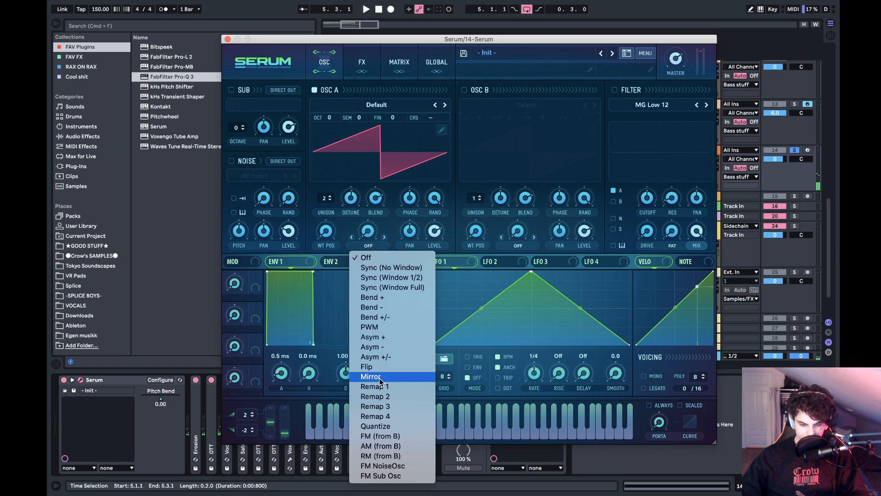
pyautogui.click(381, 435)
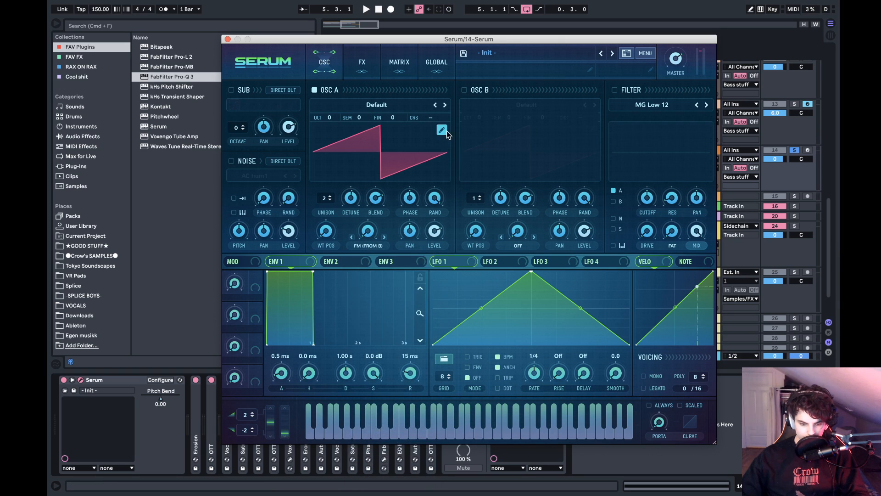
pyautogui.click(464, 90)
pyautogui.moveTo(478, 117); pyautogui.dragTo(505, 116)
# - Try OSC A's FM warp at amounts up to 40% while auditioning, and turn OSC B off
pyautogui.press('space')
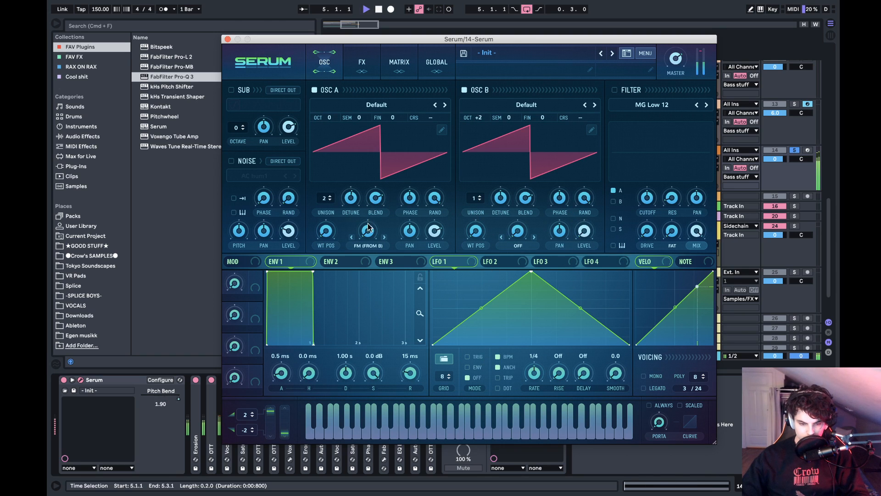
pyautogui.moveTo(368, 227); pyautogui.dragTo(414, 230)
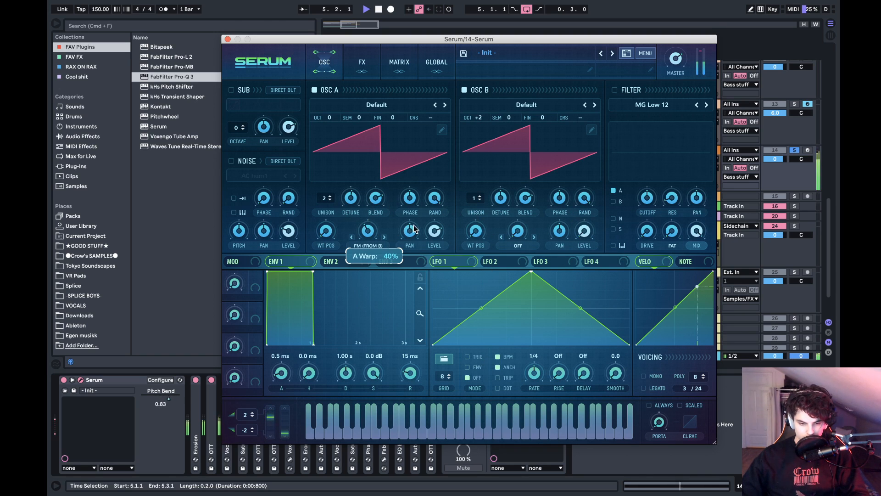
pyautogui.moveTo(403, 228); pyautogui.dragTo(404, 229)
pyautogui.press('space')
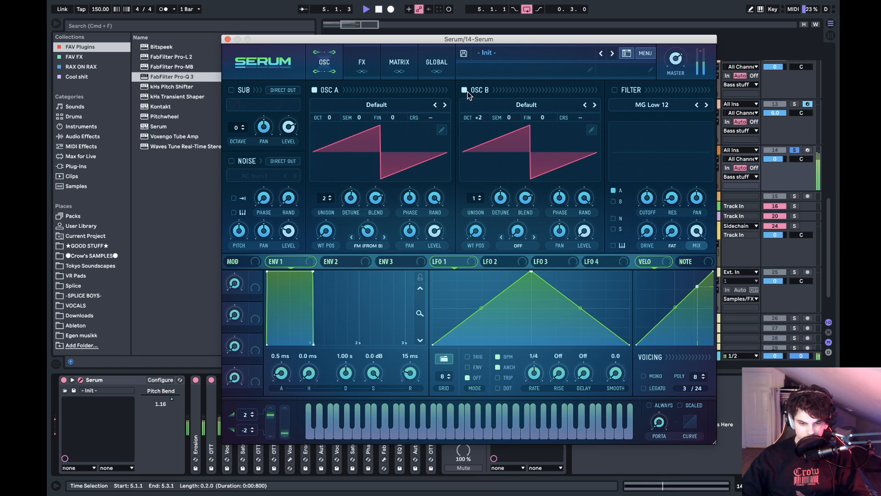
pyautogui.press('space')
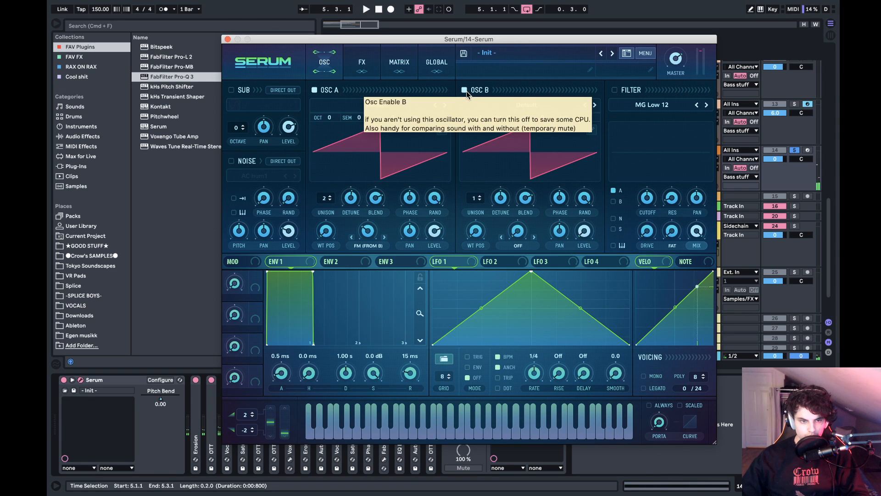
pyautogui.click(465, 90)
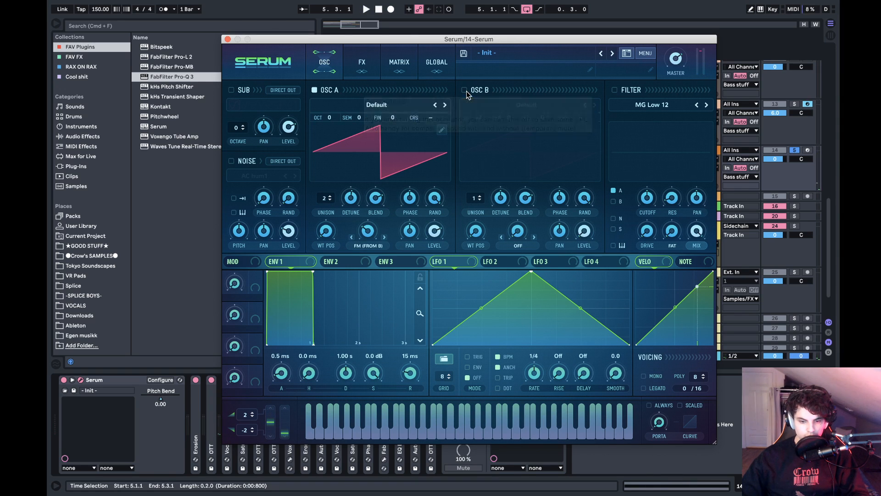
# - Close Serum, audition the bass and collapse the Pro-Q 3 device in the chain
pyautogui.click(228, 39)
pyautogui.press('space')
pyautogui.press('space')
pyautogui.doubleClick(497, 380)
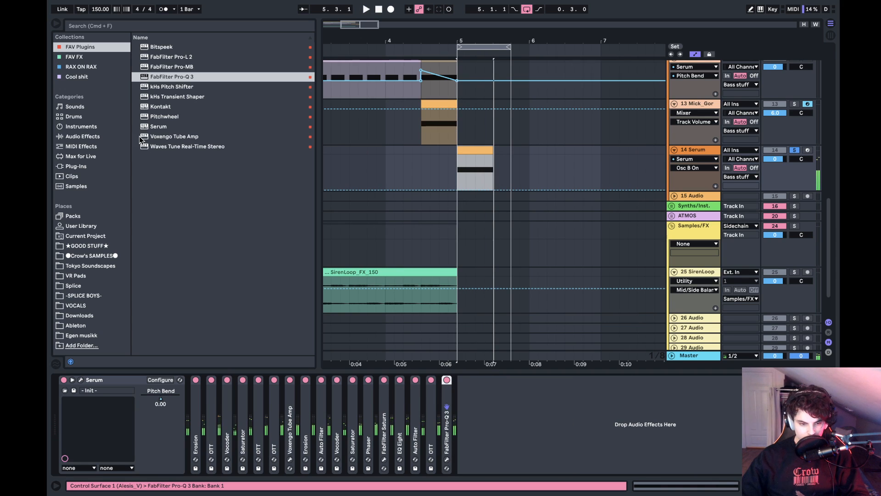
# - Add the Nasko_MEAT RACK from the RAX ON RAX collection after Pro-Q 3 and close the plugin windows it opens
pyautogui.click(89, 126)
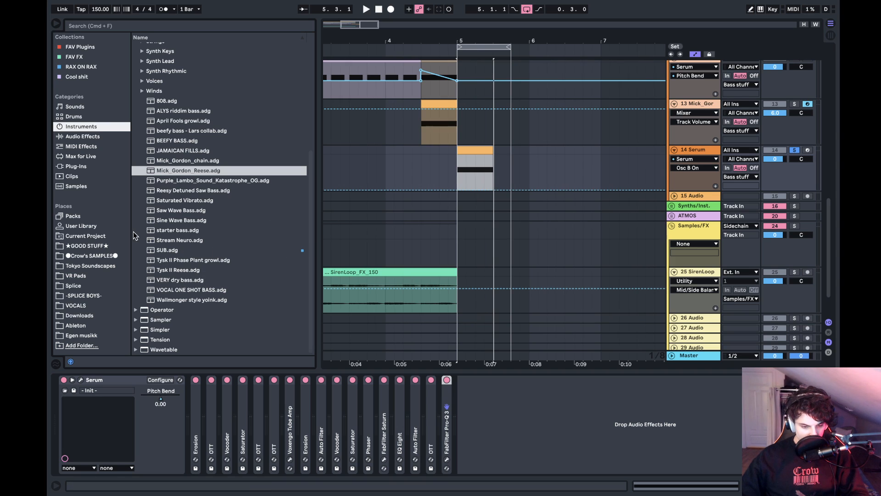
pyautogui.click(81, 67)
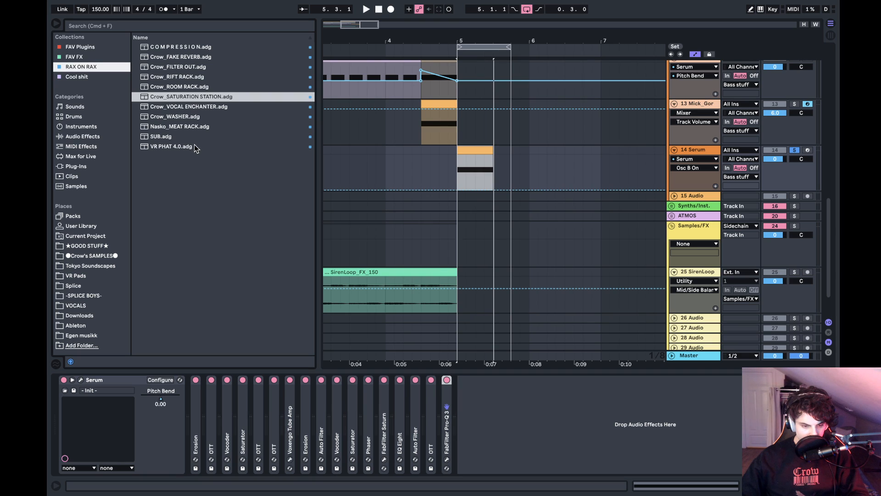
pyautogui.click(188, 129)
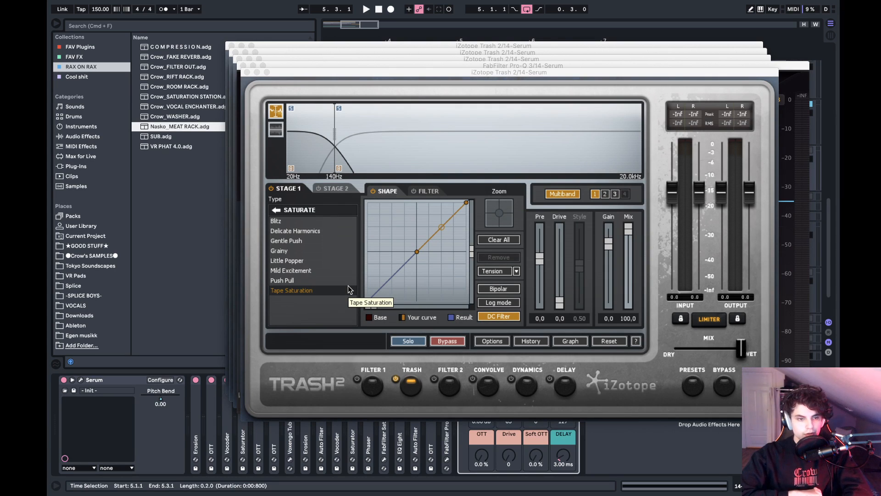
pyautogui.click(247, 72)
pyautogui.click(243, 65)
pyautogui.click(240, 58)
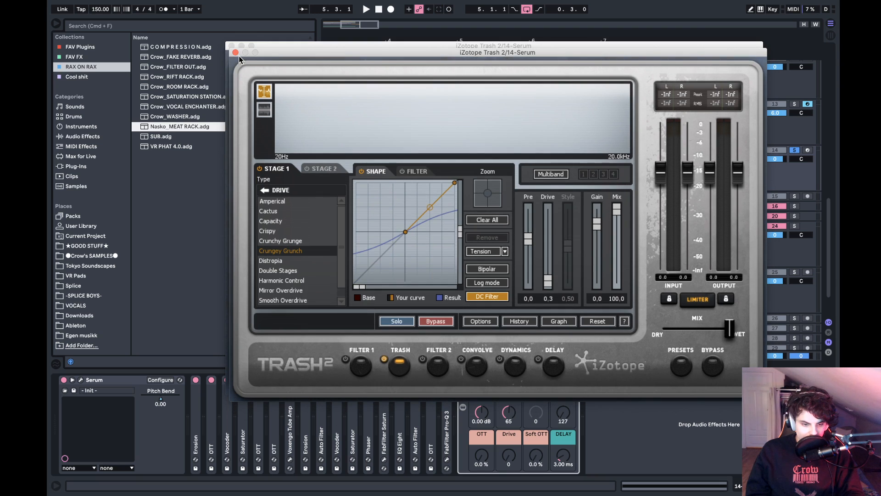
pyautogui.click(237, 54)
pyautogui.click(231, 46)
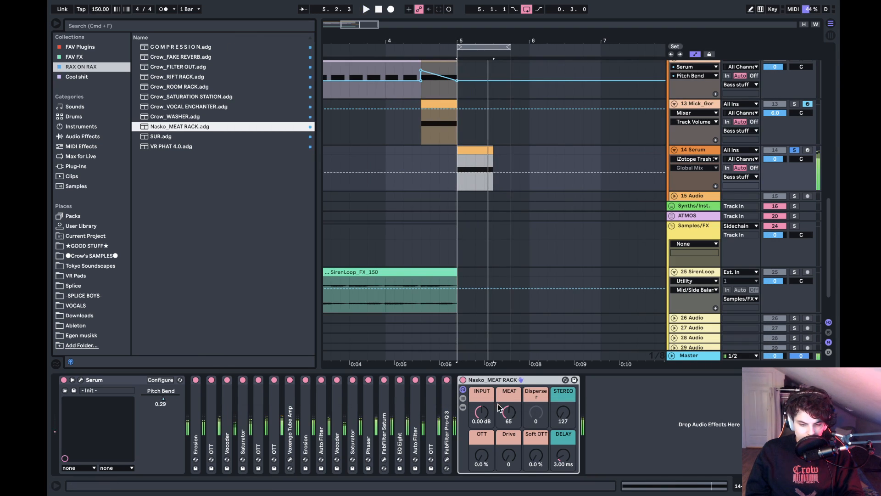
# - Lower the Nasko_MEAT RACK's MEAT to 12 and compare the Serum bass with the Mick_Gordon_Reese track by soloing each
pyautogui.moveTo(500, 408); pyautogui.dragTo(500, 422)
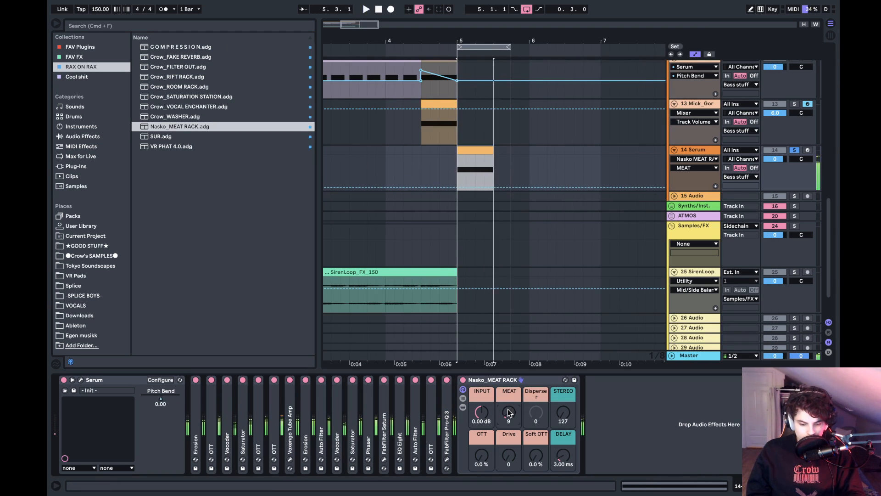
pyautogui.click(427, 129)
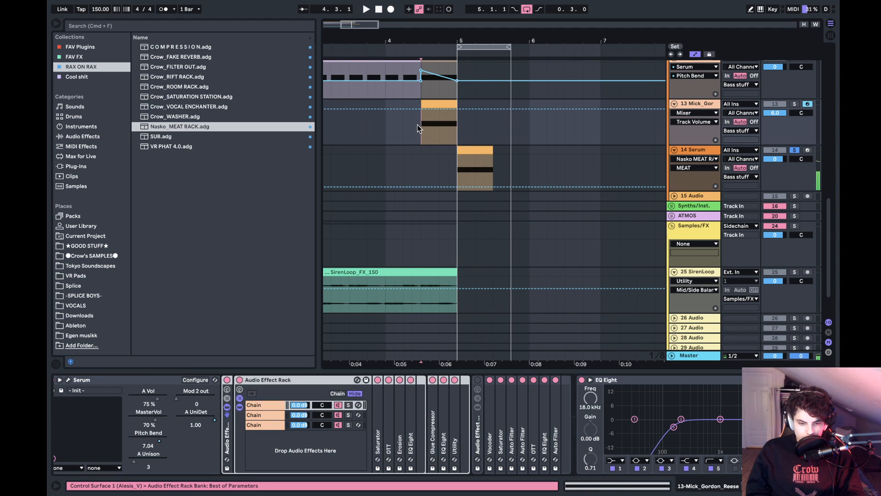
pyautogui.click(795, 104)
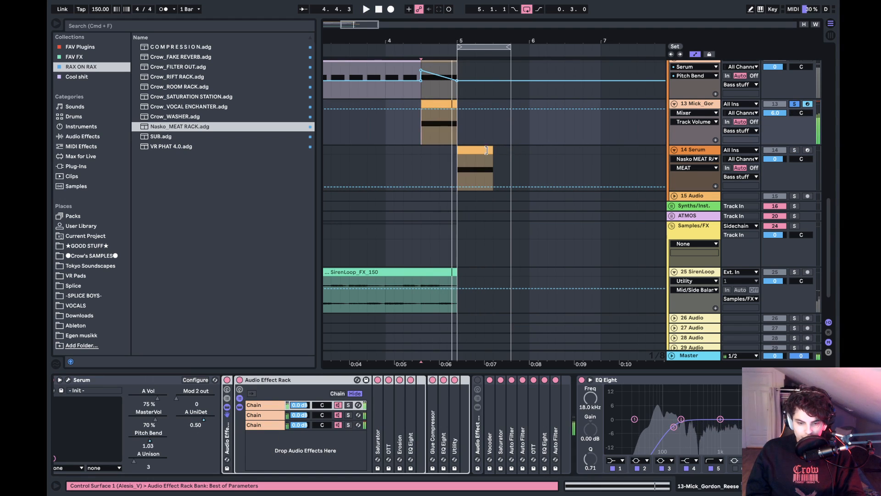
pyautogui.click(456, 158)
pyautogui.press('space')
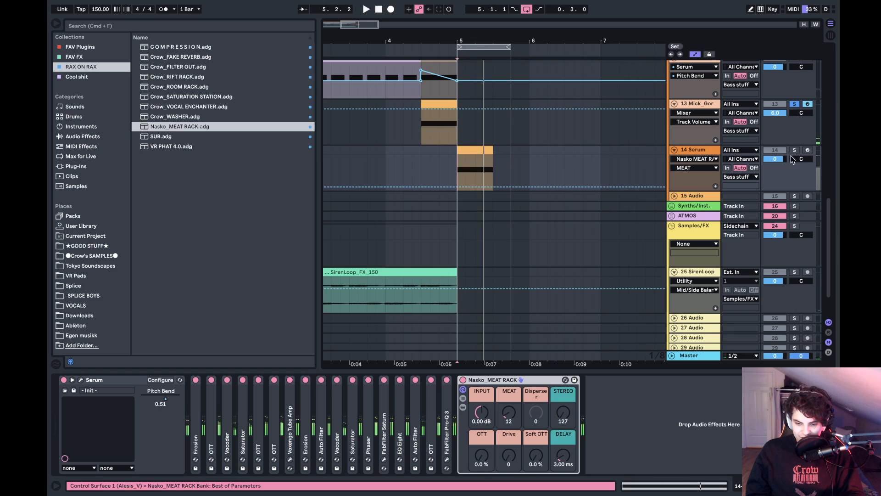
pyautogui.click(794, 150)
# - Check the bend range in track 14's Serum, close it, and move the Serum clip to start at 4.3.1
pyautogui.click(473, 151)
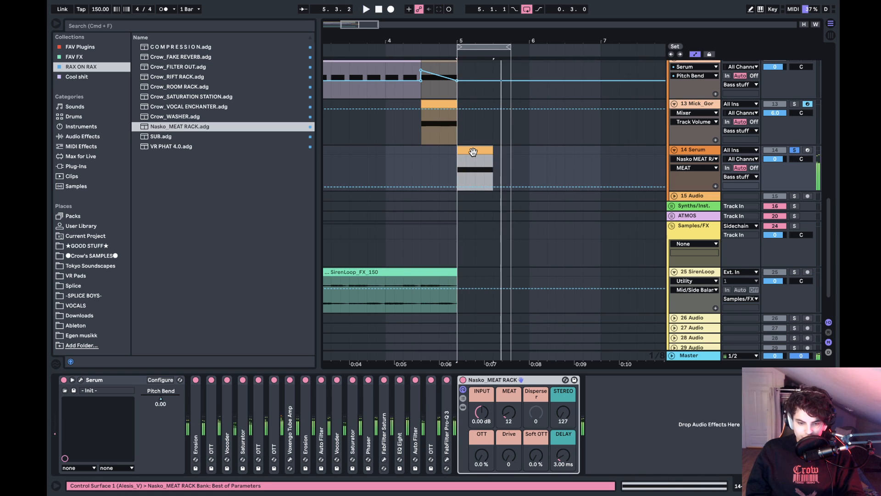
pyautogui.click(82, 380)
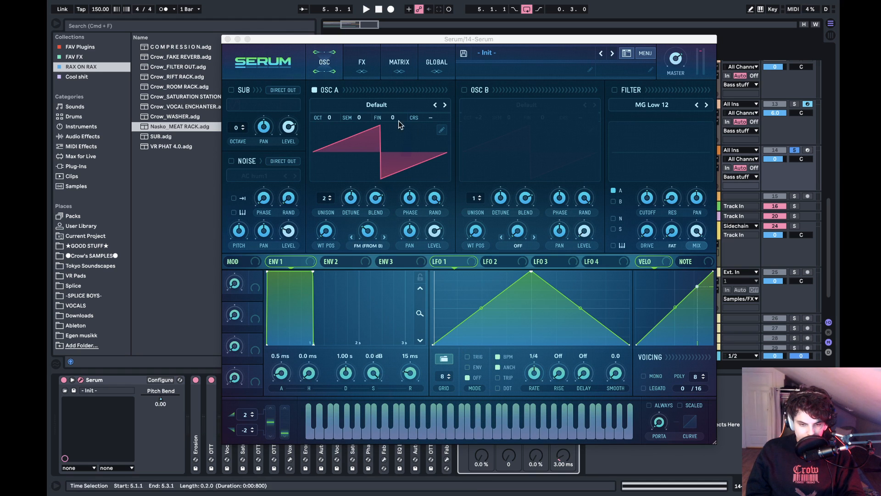
pyautogui.click(228, 39)
pyautogui.moveTo(482, 149); pyautogui.dragTo(448, 130)
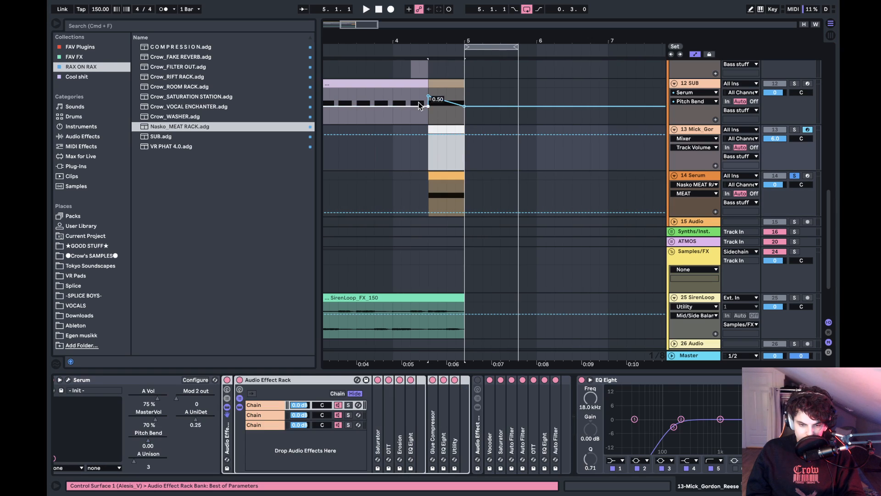
# - Display Serum's Pitch Bend automation on track 14 and delete the Mick_Gordon_Reese clip between 4.3.1 and 5.1.1
pyautogui.click(697, 185)
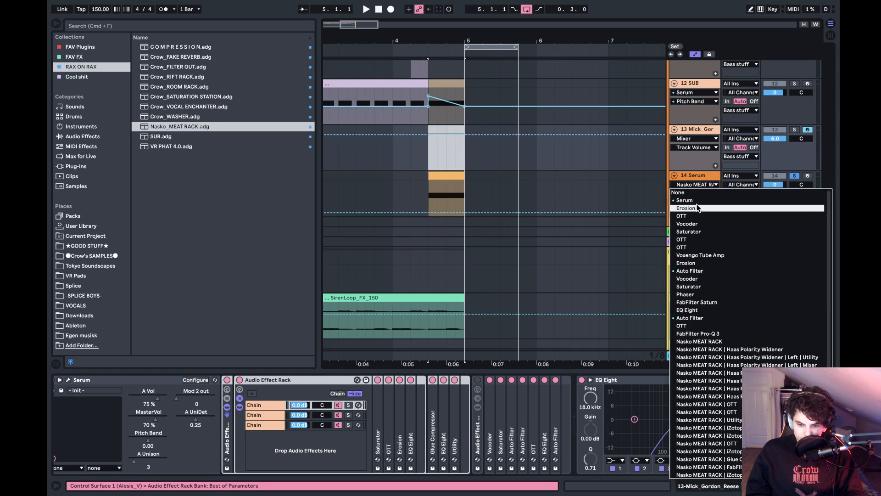
pyautogui.click(697, 197)
pyautogui.click(696, 193)
pyautogui.click(694, 209)
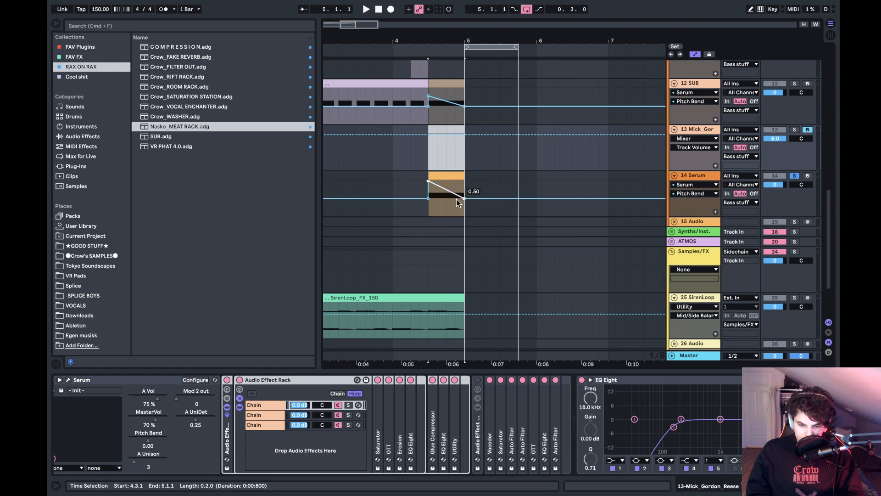
pyautogui.click(430, 211)
pyautogui.click(467, 212)
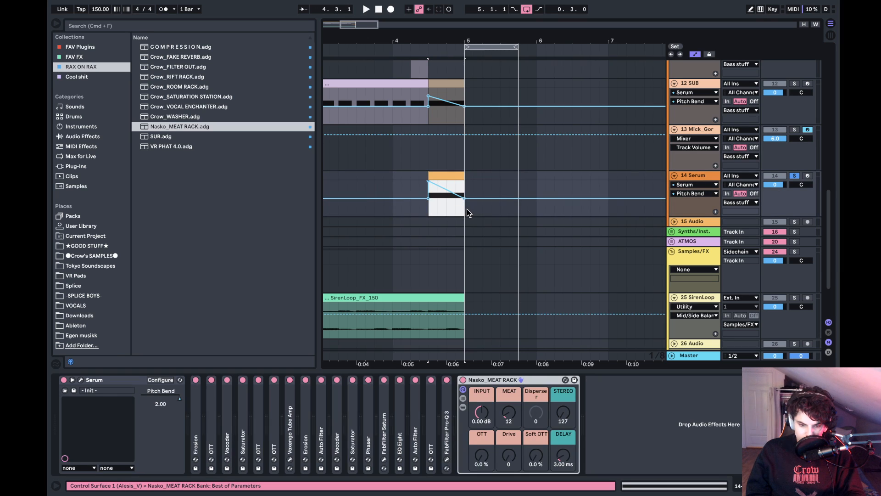
# - Raise the SUB track's pitch-bend start point at 4.3.1 to maximum and set its Serum upward bend range to 2
pyautogui.click(431, 118)
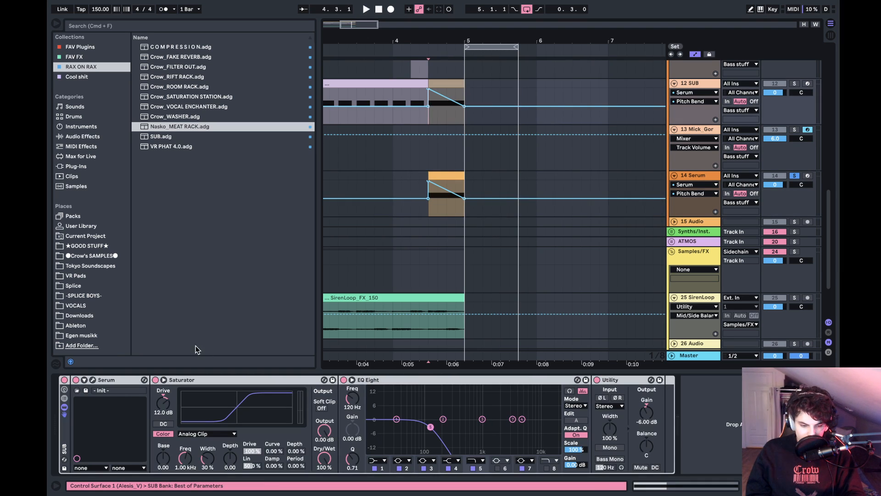
pyautogui.click(93, 380)
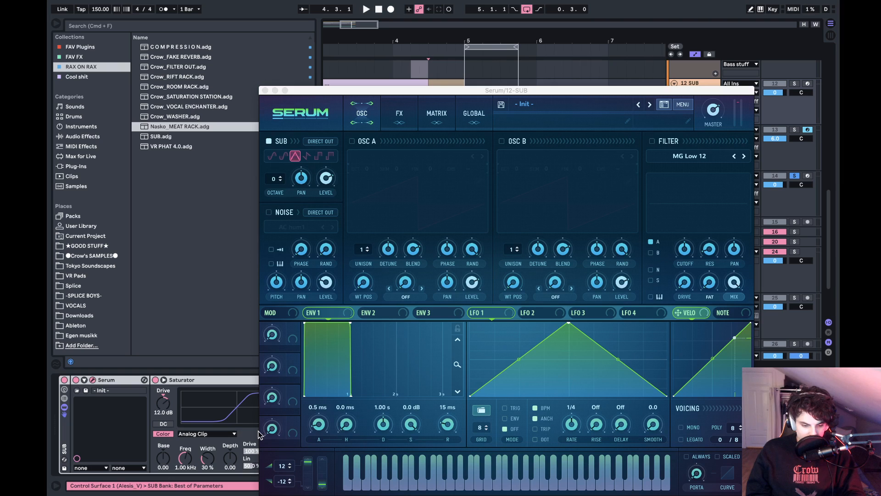
pyautogui.doubleClick(286, 463)
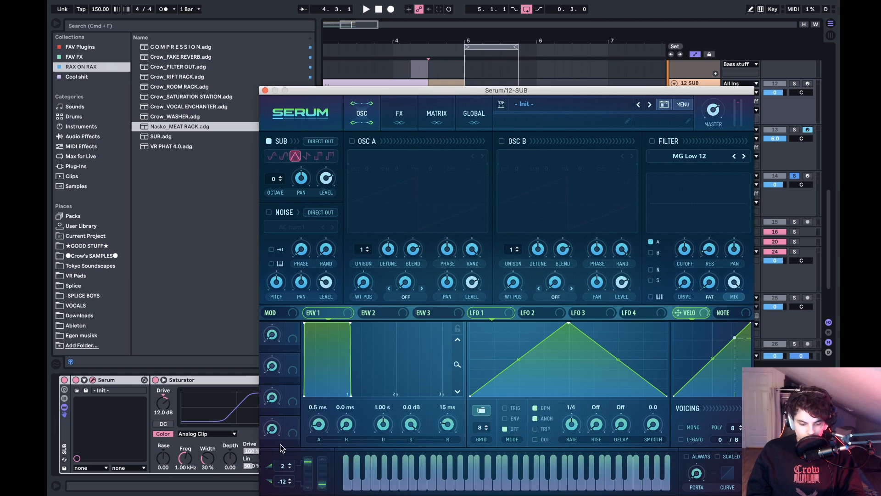
pyautogui.click(266, 91)
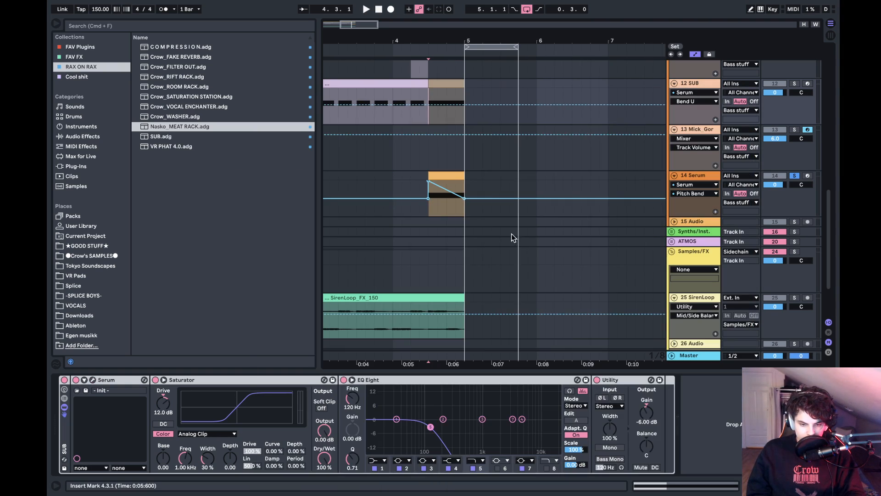
# - Try an EQ Eight low cut at 211 Hz before the Nasko_MEAT RACK while auditioning the soloed bass, and remove the EQ
pyautogui.click(429, 214)
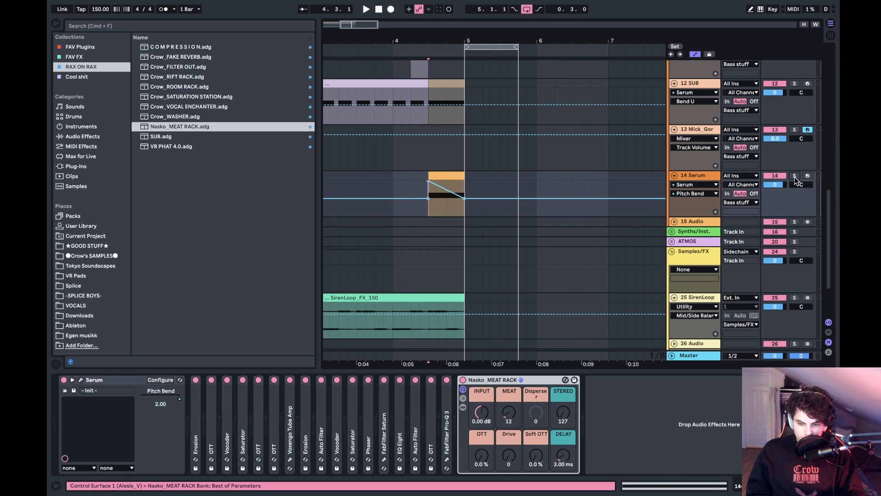
pyautogui.click(94, 135)
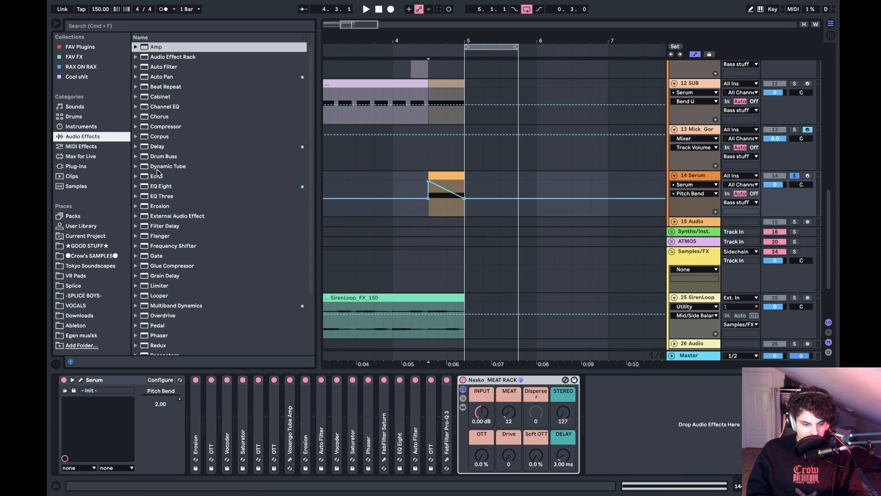
pyautogui.moveTo(162, 187); pyautogui.dragTo(485, 436)
pyautogui.press('space')
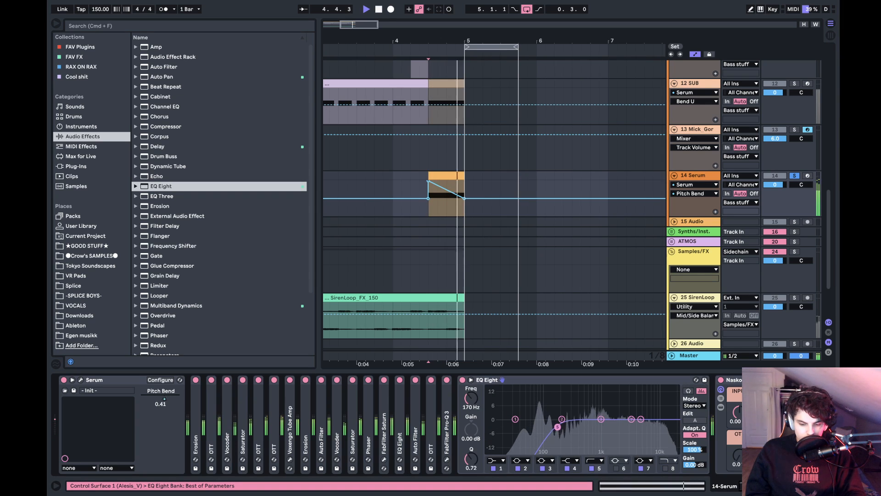
pyautogui.press('space')
pyautogui.press('space')
pyautogui.moveTo(558, 427); pyautogui.dragTo(563, 426)
pyautogui.press('space')
pyautogui.press('space')
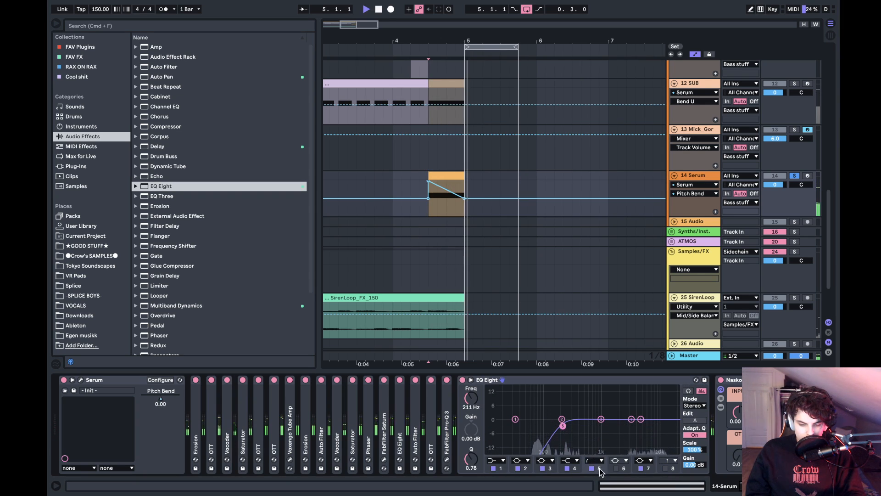
pyautogui.press('space')
pyautogui.click(482, 395)
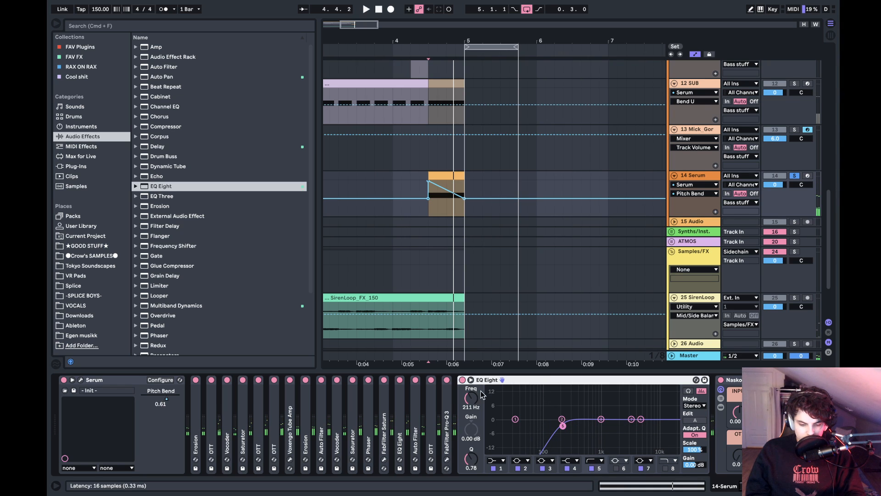
pyautogui.press('Delete')
# - Add a 48 dB/oct low cut at about 119 Hz in track 14's Pro-Q 3 and audition the bass
pyautogui.click(447, 459)
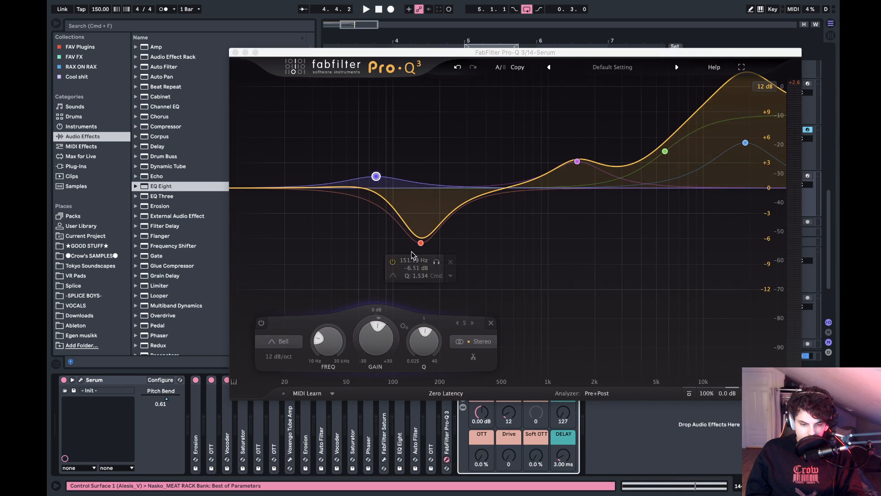
pyautogui.doubleClick(291, 188)
pyautogui.moveTo(291, 189); pyautogui.dragTo(406, 199)
pyautogui.press('space')
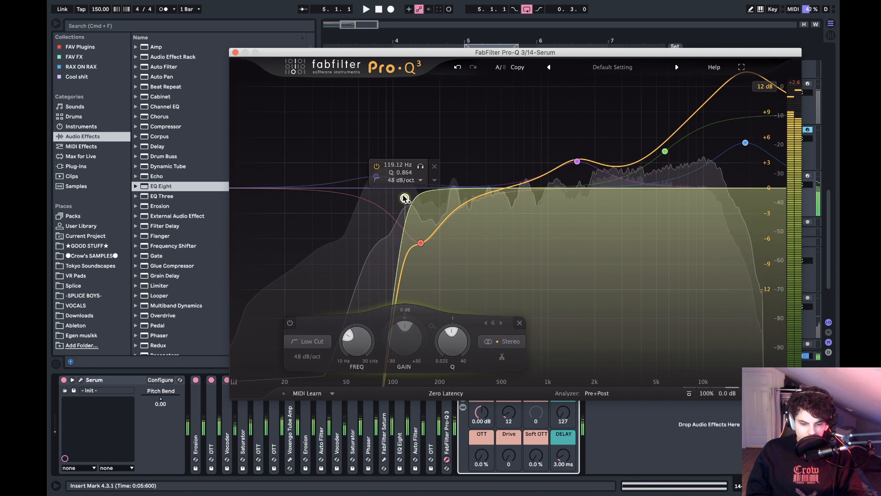
pyautogui.press('space')
pyautogui.press('space')
# - Move the Pro-Q 3 low-end dip to about 249 Hz at -8.78 dB, narrow its Q, and close the plugin
pyautogui.moveTo(421, 242); pyautogui.dragTo(466, 273)
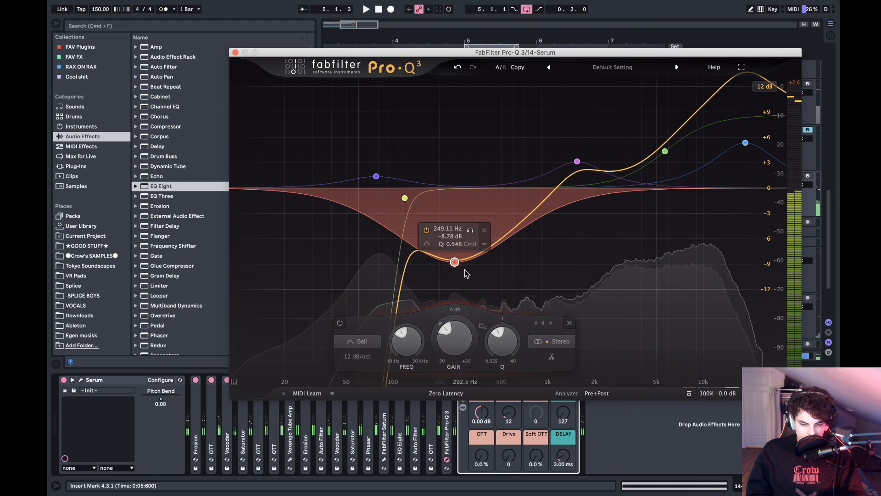
pyautogui.scroll(4, 466, 273)
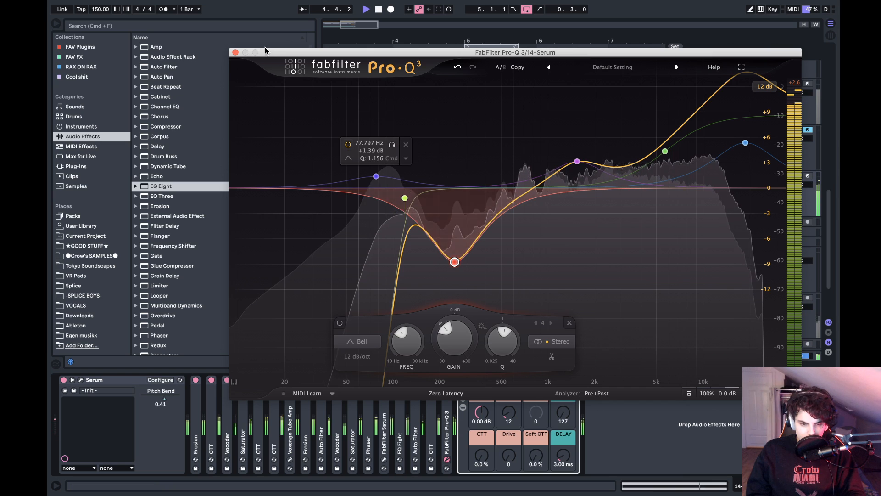
pyautogui.press('space')
pyautogui.click(236, 52)
# - Audition the bass from 4.3.1, make track 14 taller, and raise the rack's MEAT to 23
pyautogui.click(433, 188)
pyautogui.press('space')
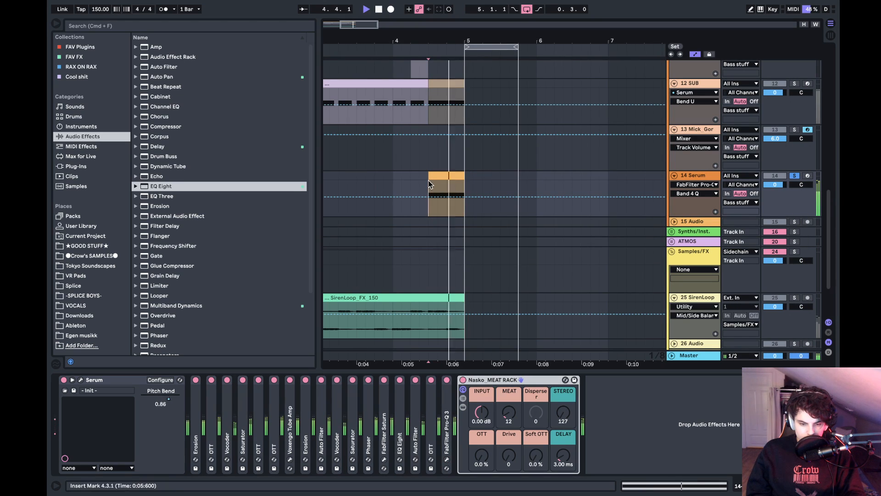
pyautogui.press('space')
pyautogui.press('space')
pyautogui.moveTo(806, 198); pyautogui.dragTo(796, 244)
pyautogui.press('space')
pyautogui.press('space')
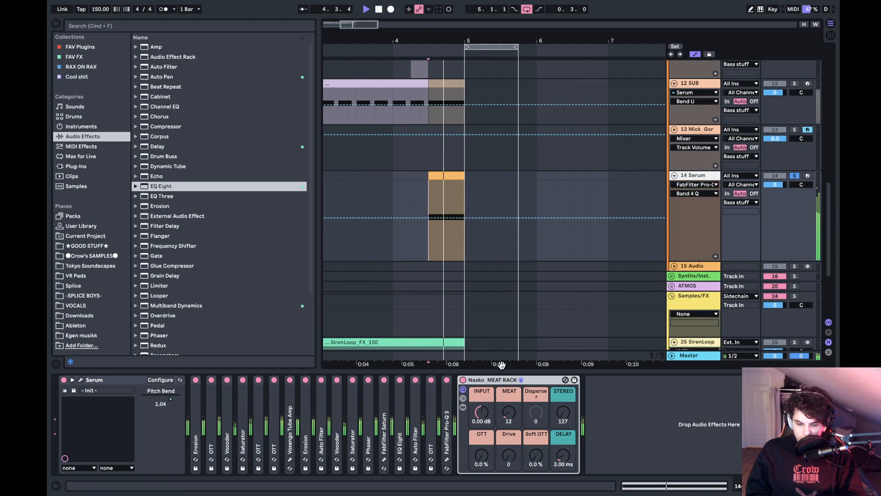
pyautogui.moveTo(506, 403)
pyautogui.mouseDown()
pyautogui.moveTo(506, 431)
pyautogui.moveTo(506, 415)
pyautogui.mouseUp()
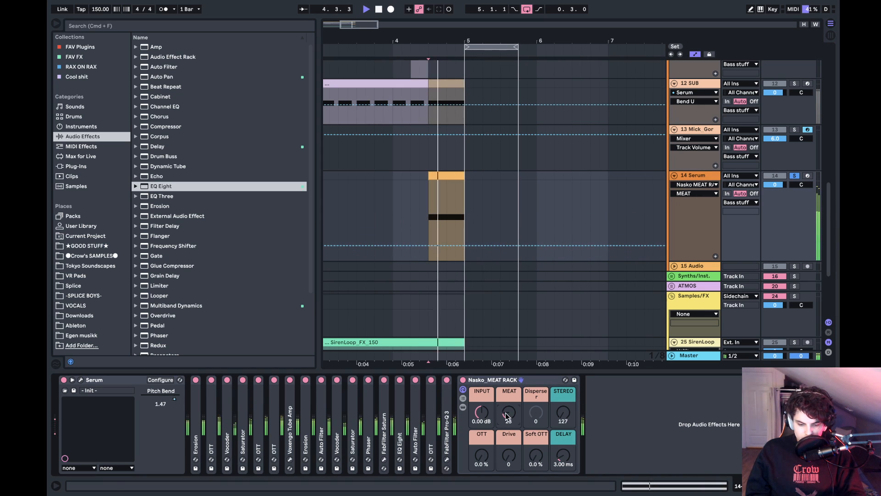
# - Collapse the Nasko_MEAT RACK and add a Glue Compressor after it with a -19.7 dB threshold and 11.0 dB makeup
pyautogui.doubleClick(496, 380)
pyautogui.doubleClick(179, 267)
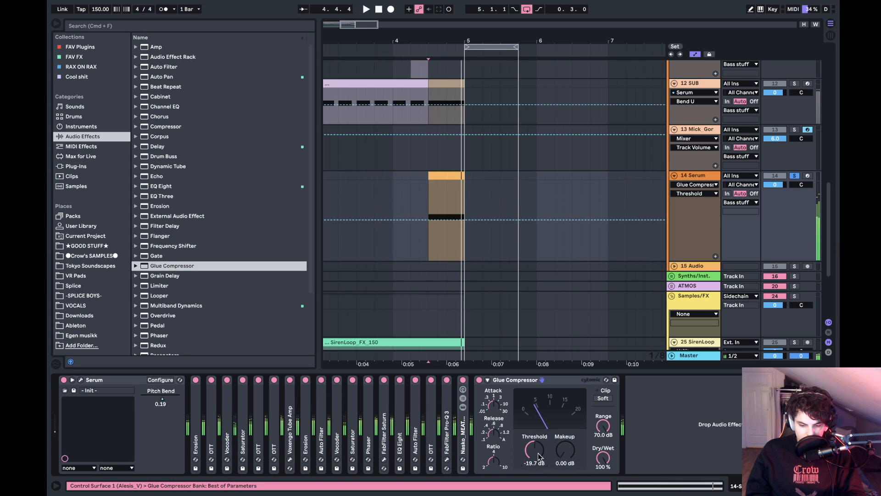
pyautogui.press('space')
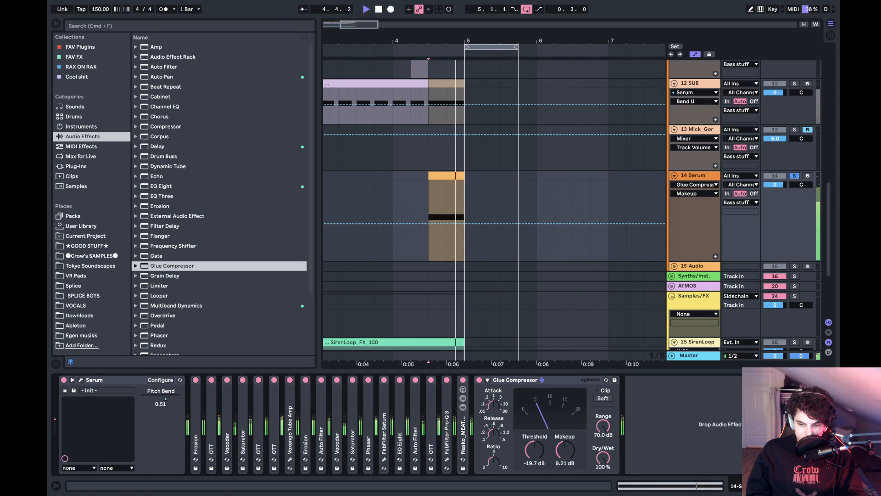
pyautogui.press('space')
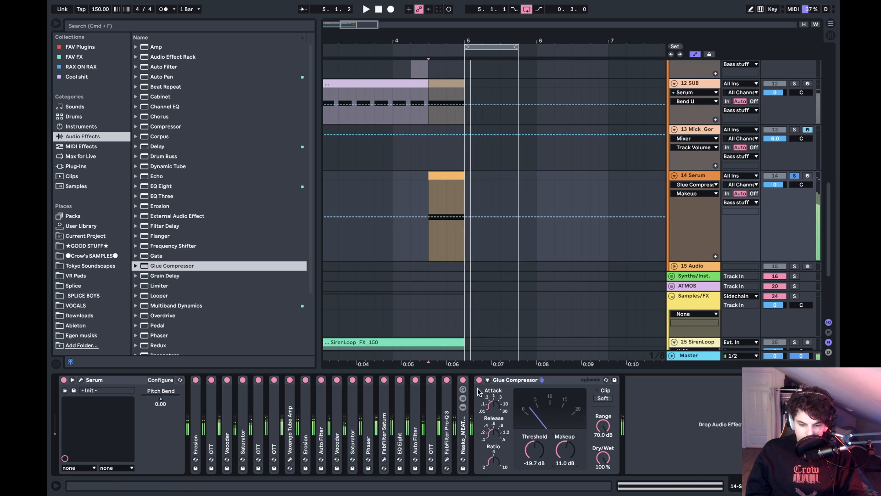
# - Expand the Pro-Q 3 device and add an EQ Eight after the Glue Compressor with a -3.35 dB dip at 3.30 kHz, Q 1.65
pyautogui.doubleClick(448, 420)
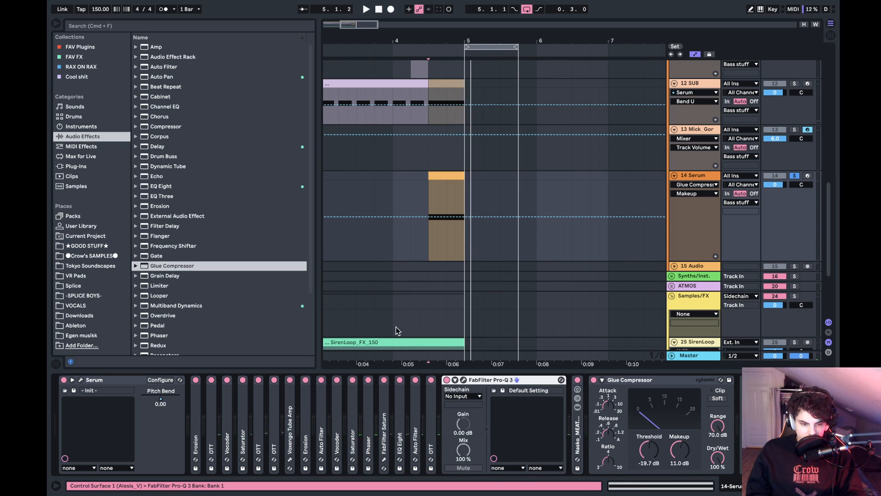
pyautogui.moveTo(175, 188); pyautogui.dragTo(645, 450)
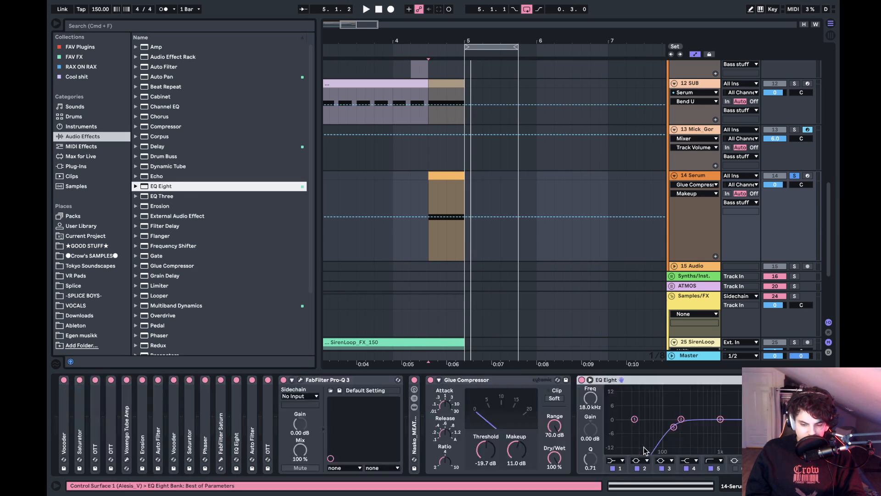
pyautogui.press('space')
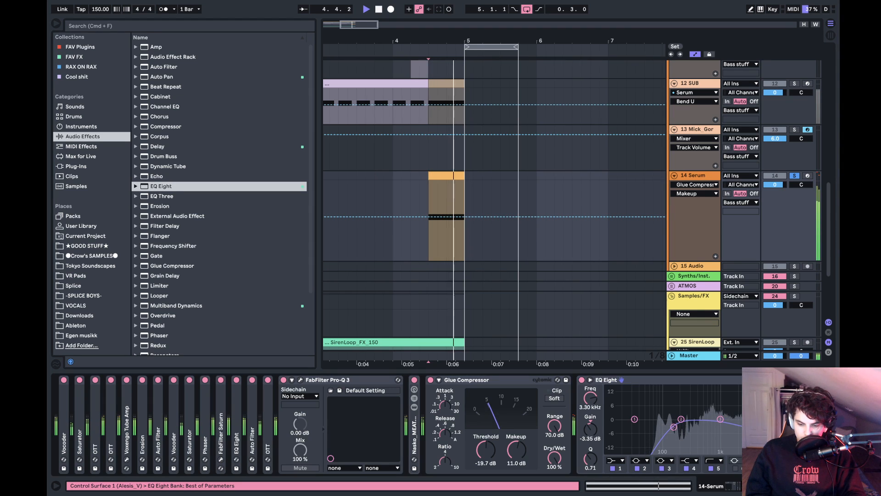
pyautogui.press('space')
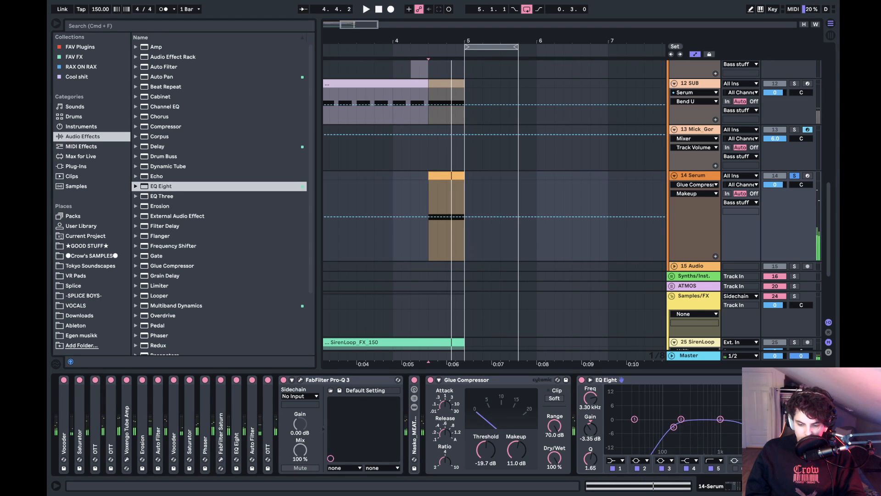
# - Audition the bass and set another EQ Eight band to -2.60 dB at 9.58 kHz with a Q of 3.33
pyautogui.press('space')
pyautogui.press('space')
pyautogui.press('space')
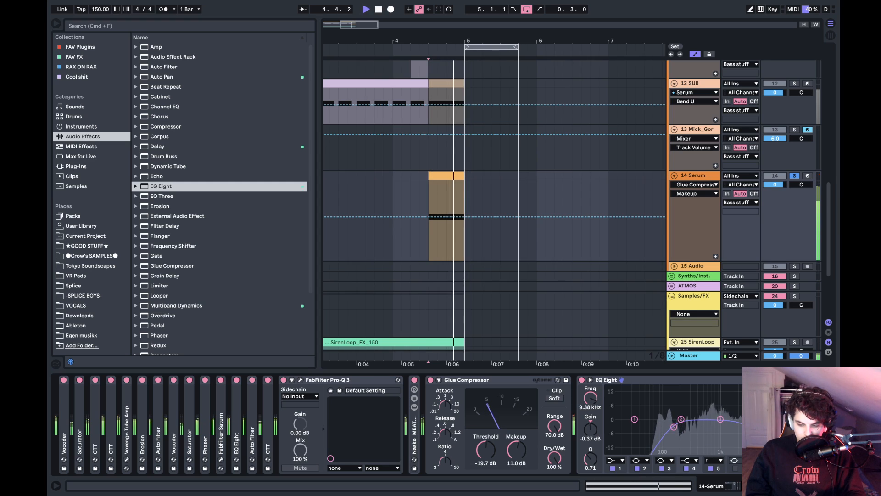
pyautogui.press('space')
pyautogui.moveTo(720, 419); pyautogui.dragTo(766, 418)
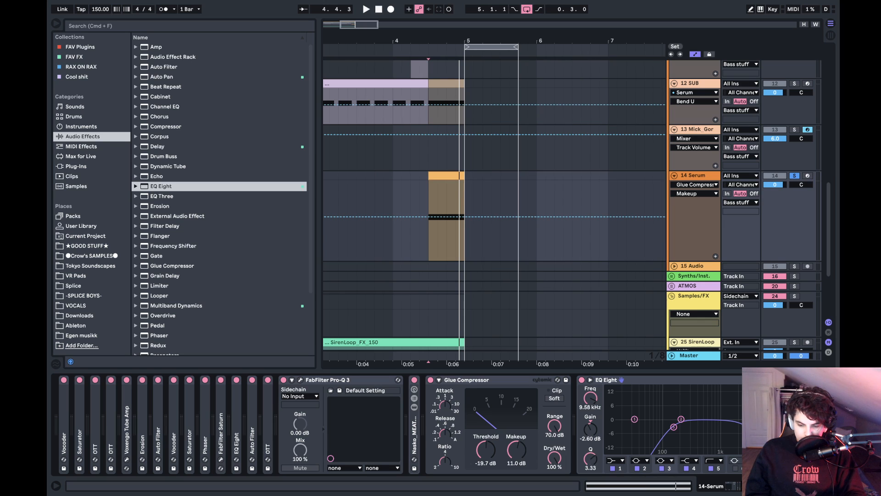
# - Audition the bass and set an EQ Eight band to -2.11 dB at 861 Hz with a Q of 2.78
pyautogui.press('space')
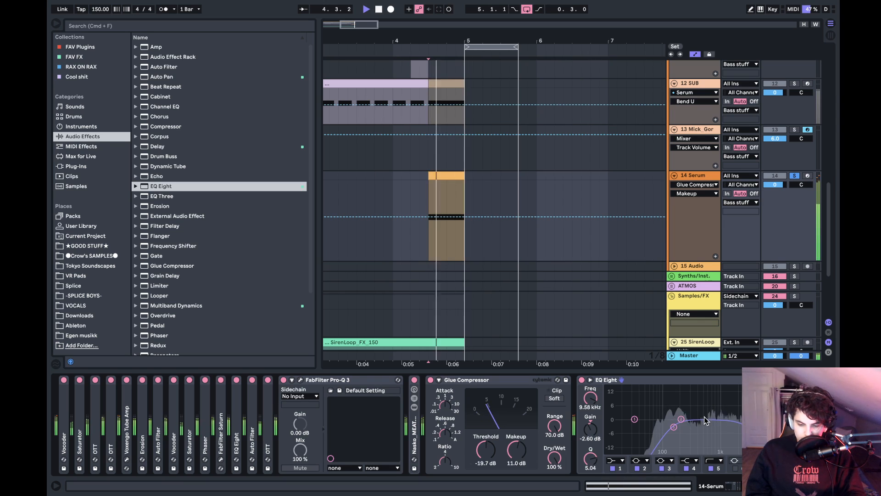
pyautogui.press('space')
pyautogui.moveTo(682, 419)
pyautogui.mouseDown()
pyautogui.moveTo(717, 424)
pyautogui.moveTo(716, 409)
pyautogui.mouseUp()
pyautogui.press('space')
pyautogui.press('space')
pyautogui.press('space')
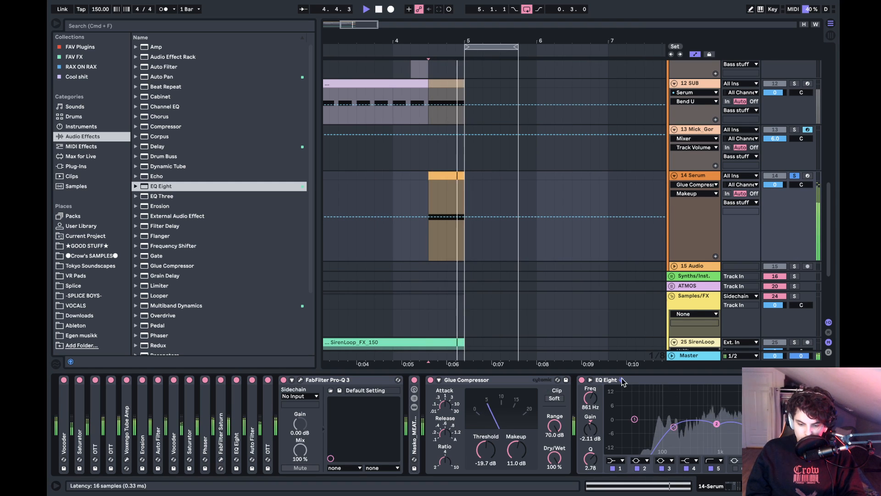
pyautogui.press('space')
# - Collapse the Glue Compressor and EQ Eight, and audition the track 14 bass together with the soloed 12 SUB
pyautogui.doubleClick(521, 380)
pyautogui.doubleClick(521, 380)
pyautogui.scroll(3, 549, 162)
pyautogui.hscroll(-3, 549, 161)
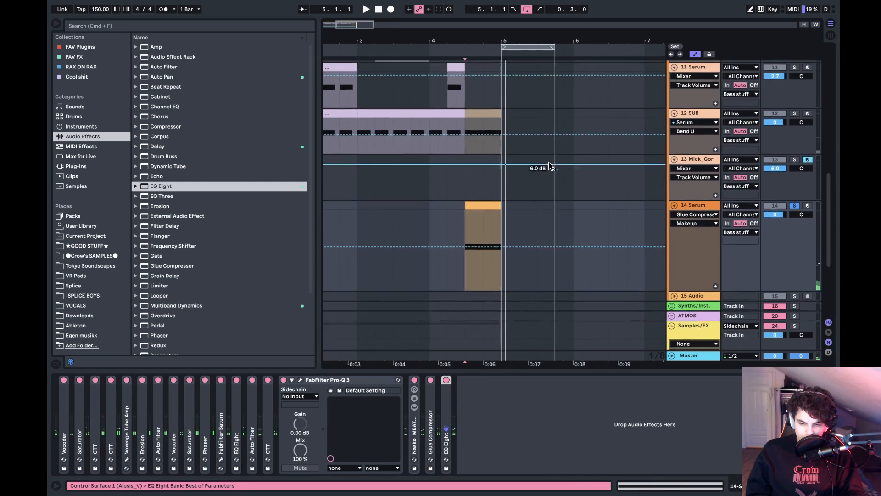
pyautogui.press('space')
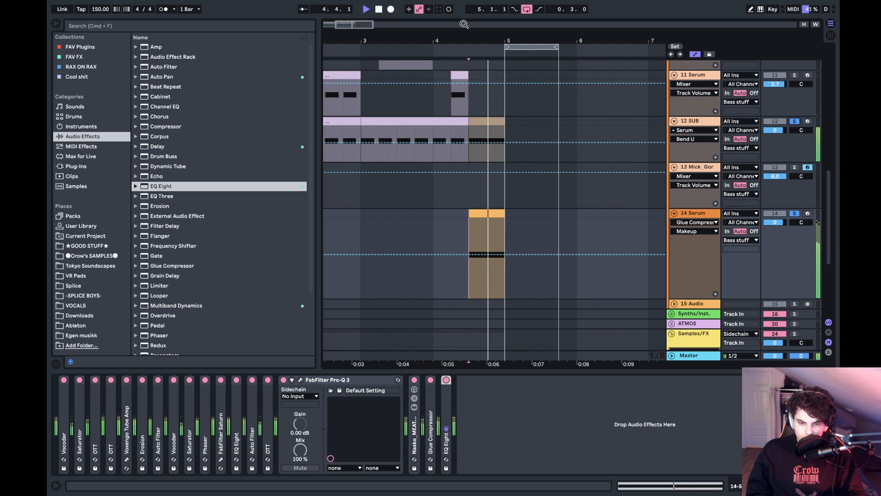
# - Set the arrangement loop to the four bars from 1.1.1 to 5.1.1 and start playback
pyautogui.moveTo(481, 40)
pyautogui.mouseDown()
pyautogui.moveTo(577, 38)
pyautogui.moveTo(578, 19)
pyautogui.mouseUp()
pyautogui.moveTo(439, 44); pyautogui.dragTo(439, 41)
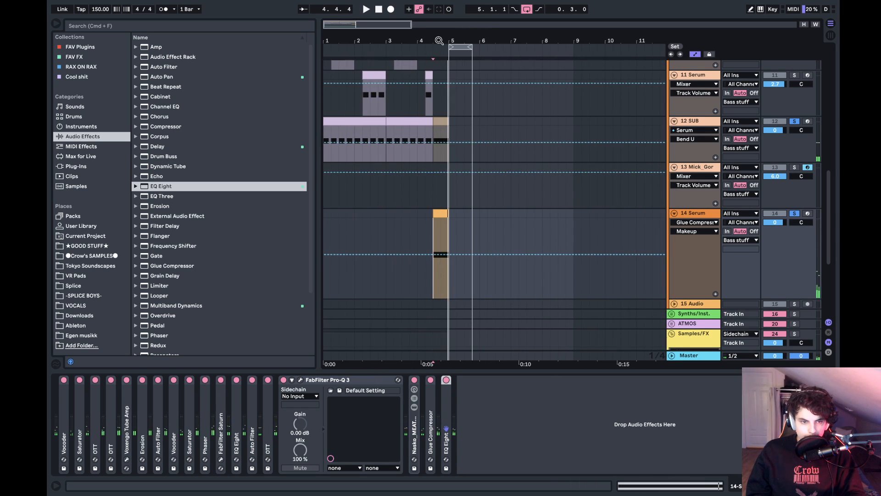
pyautogui.press('super+l')
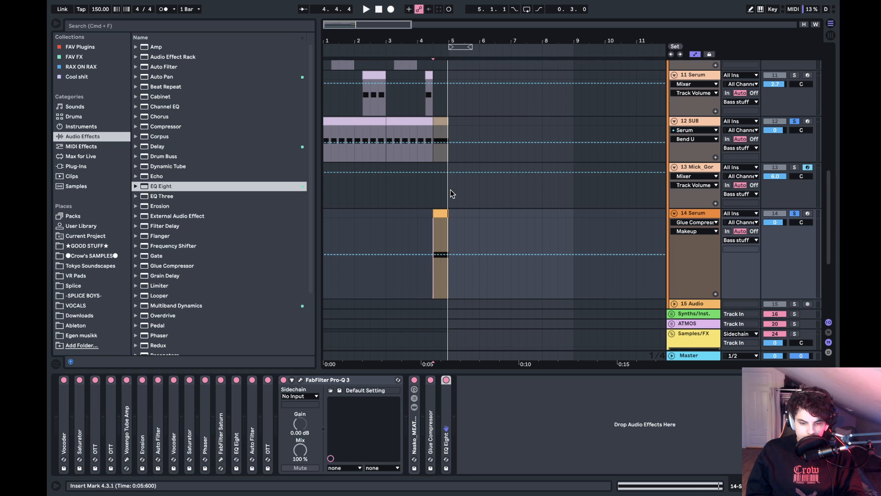
pyautogui.moveTo(450, 189); pyautogui.dragTo(323, 186)
pyautogui.press('super+l')
pyautogui.press('space')
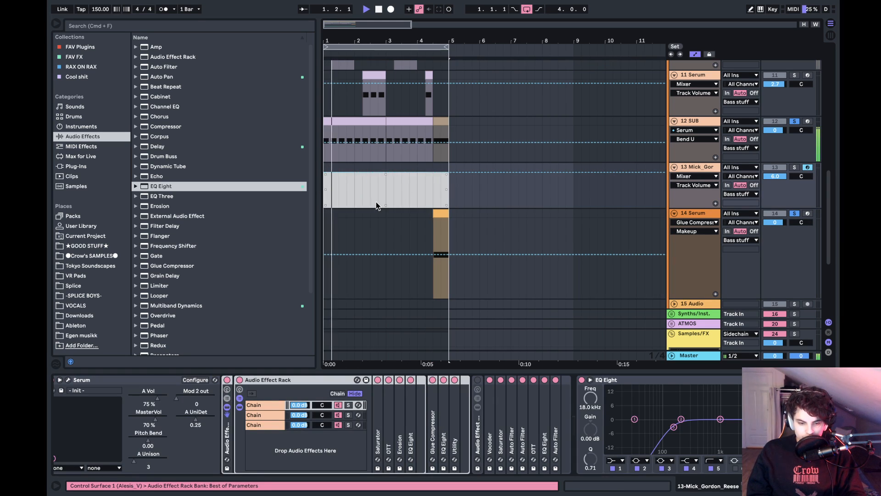
# - Unsolo 12 SUB and 14 Serum and listen to the full mix through bar 4
pyautogui.click(792, 124)
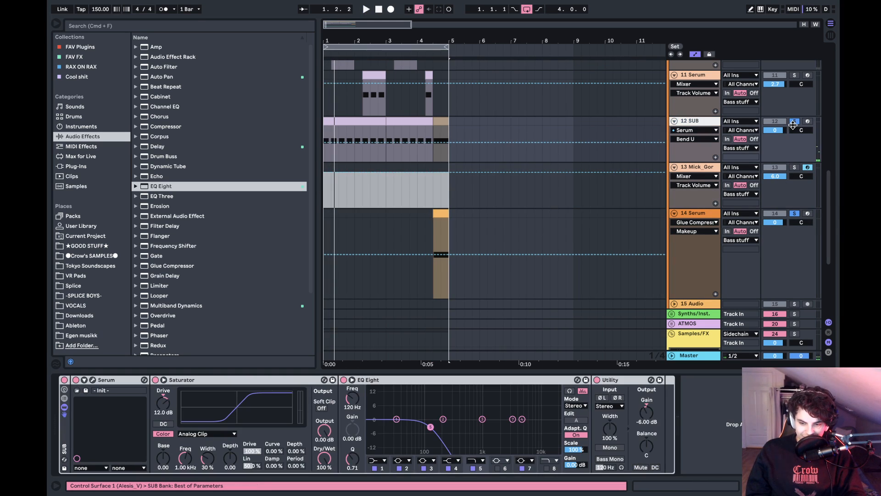
pyautogui.click(426, 205)
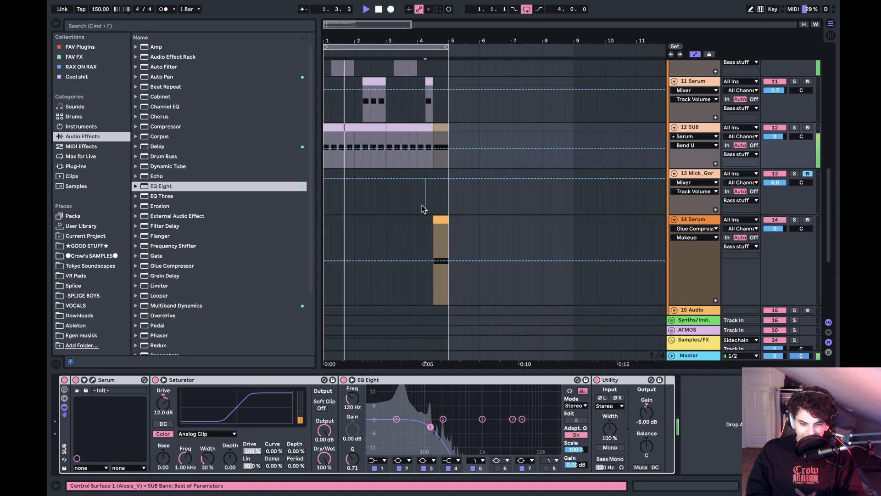
pyautogui.scroll(7, 423, 205)
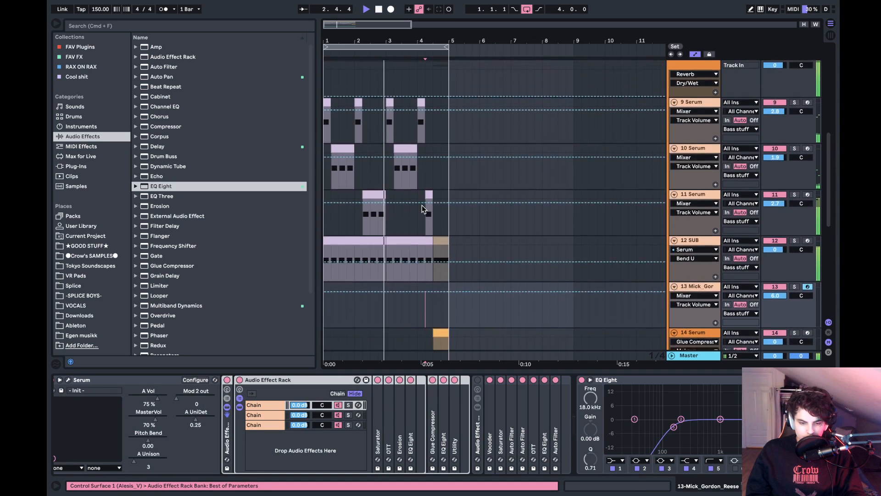
pyautogui.scroll(2, 423, 205)
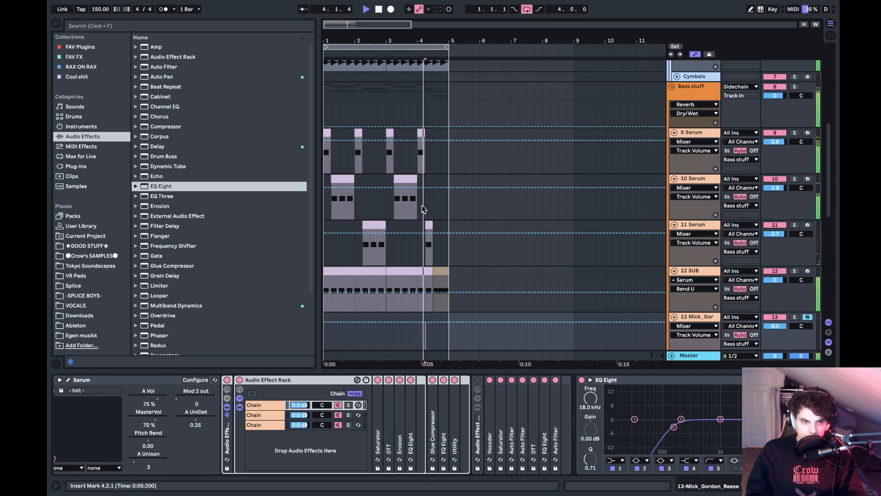
pyautogui.scroll(-6, 422, 205)
pyautogui.press('space')
# - Audition from 4.3.1 and lower the 14 Serum track volume to about -2.5 dB
pyautogui.click(438, 235)
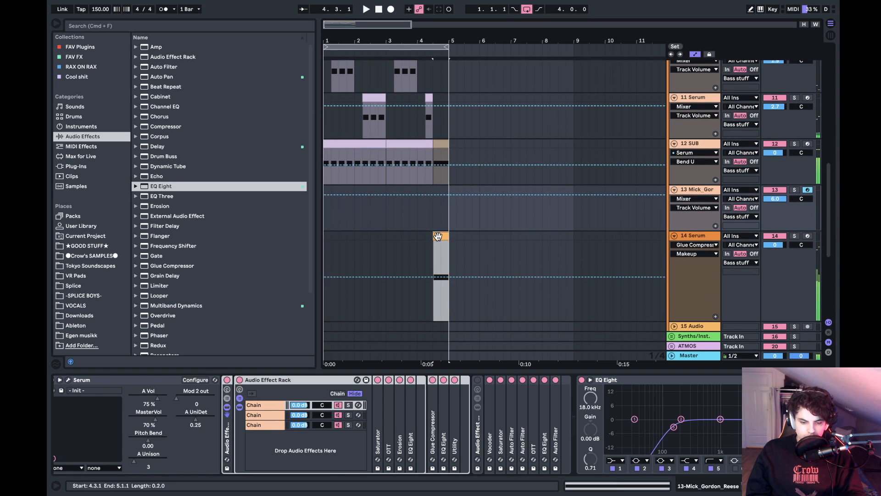
pyautogui.press('space')
pyautogui.moveTo(776, 246); pyautogui.dragTo(776, 252)
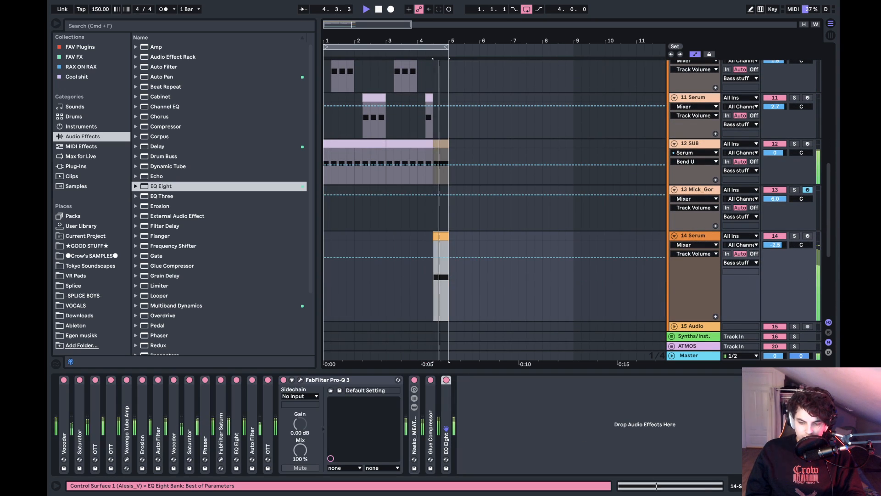
pyautogui.scroll(6, 789, 137)
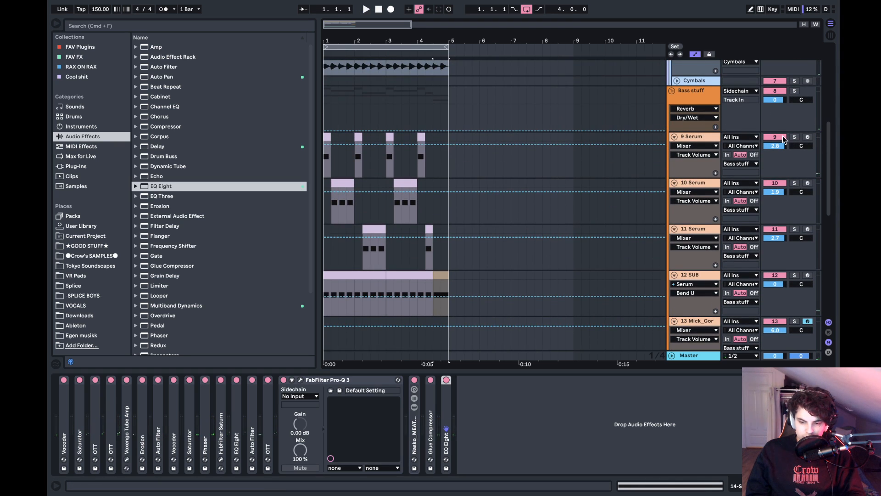
# - Solo 9 Serum and add a Voxengo Tube Amp between its Corpus and Reverb
pyautogui.click(794, 137)
pyautogui.click(708, 139)
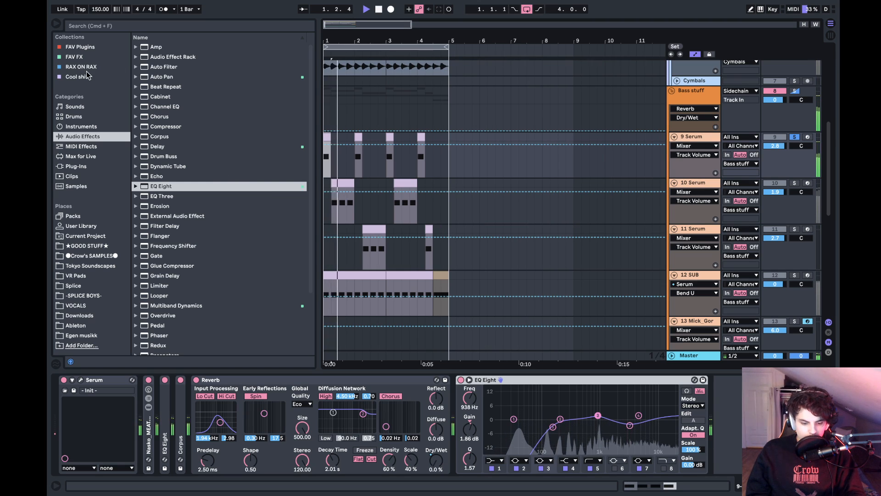
pyautogui.click(87, 48)
pyautogui.moveTo(174, 138); pyautogui.dragTo(179, 424)
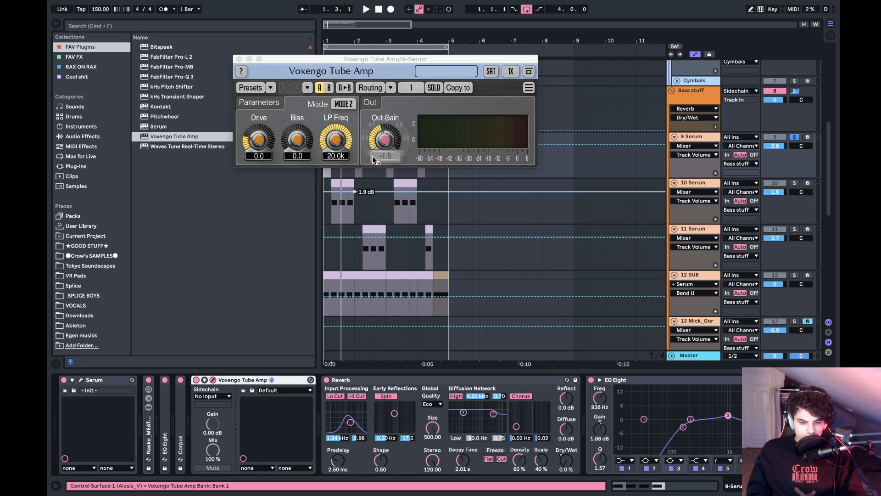
# - Set the Tube Amp's Bias to 91.4 and Drive to 4.3 while auditioning track 9, and close the plug-in window
pyautogui.click(298, 155)
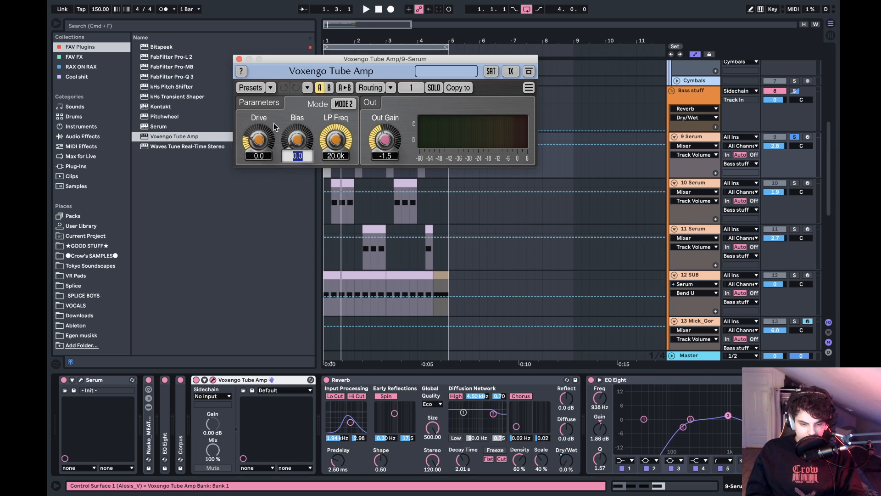
pyautogui.moveTo(298, 142); pyautogui.dragTo(299, 92)
pyautogui.press('space')
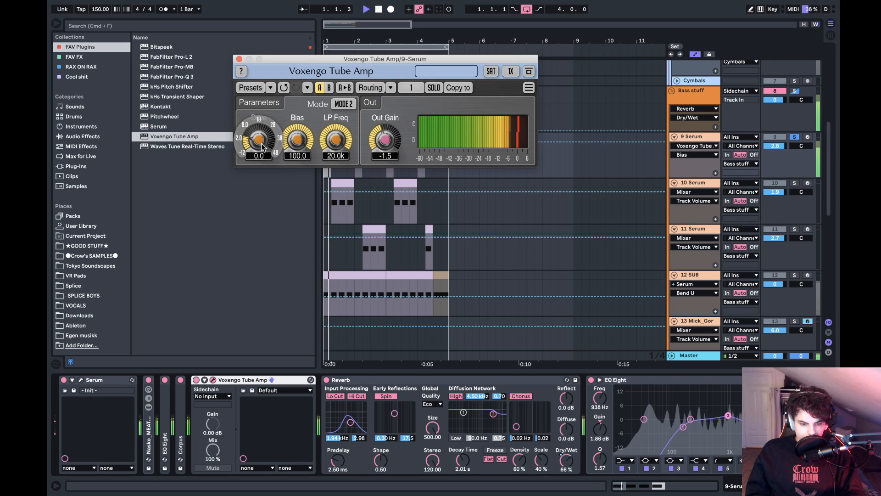
pyautogui.moveTo(260, 148)
pyautogui.mouseDown()
pyautogui.moveTo(260, 140)
pyautogui.moveTo(260, 153)
pyautogui.moveTo(297, 146)
pyautogui.moveTo(263, 131)
pyautogui.moveTo(261, 143)
pyautogui.mouseUp()
pyautogui.press('space')
pyautogui.press('space')
pyautogui.press('space')
pyautogui.press('space')
pyautogui.press('space')
pyautogui.press('space')
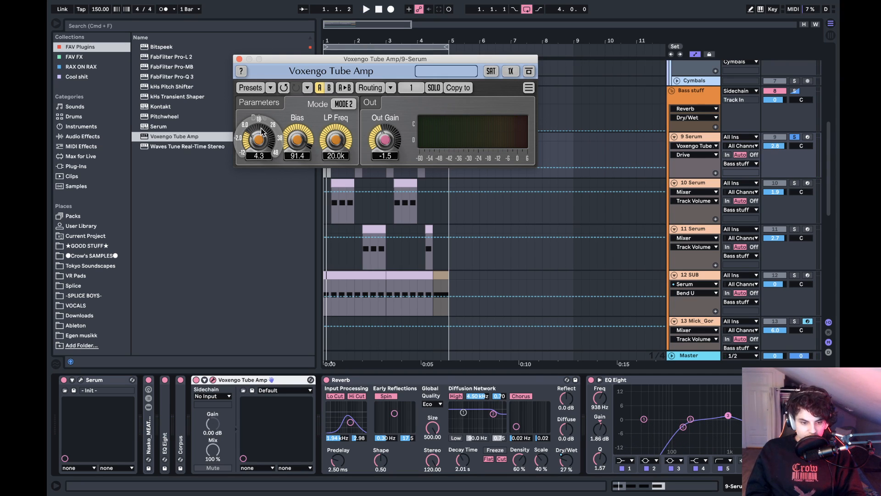
pyautogui.click(239, 59)
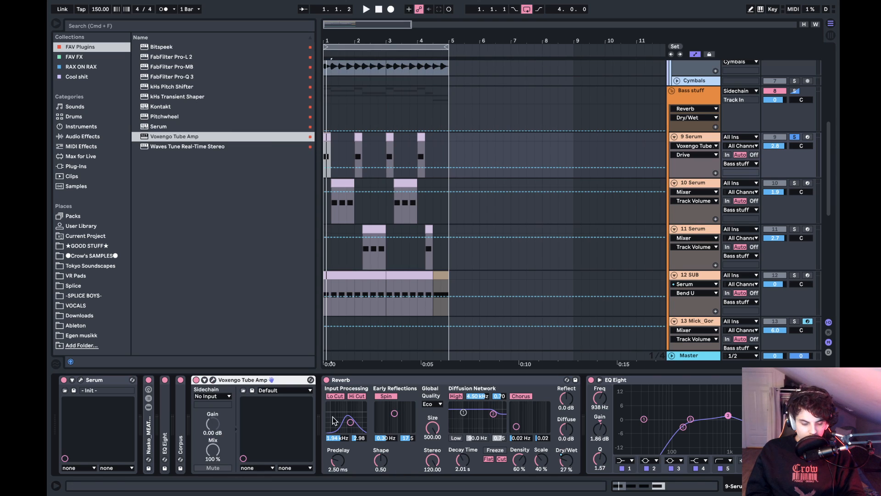
pyautogui.click(214, 380)
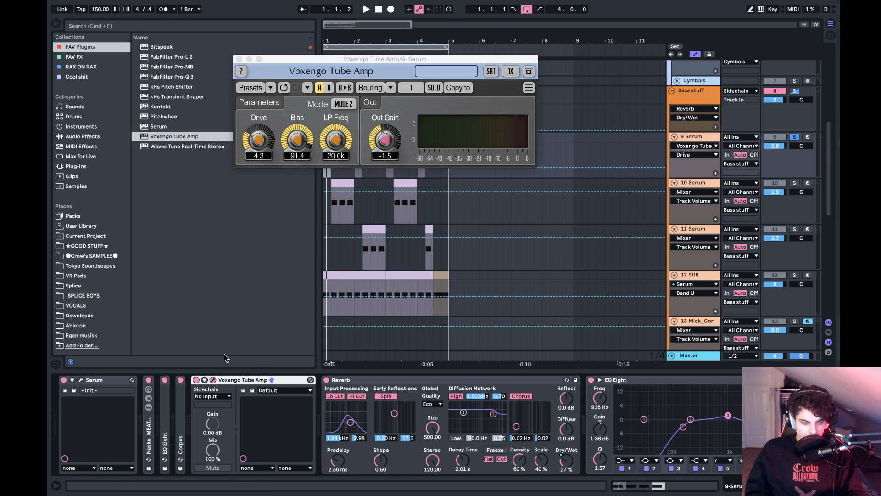
pyautogui.click(303, 137)
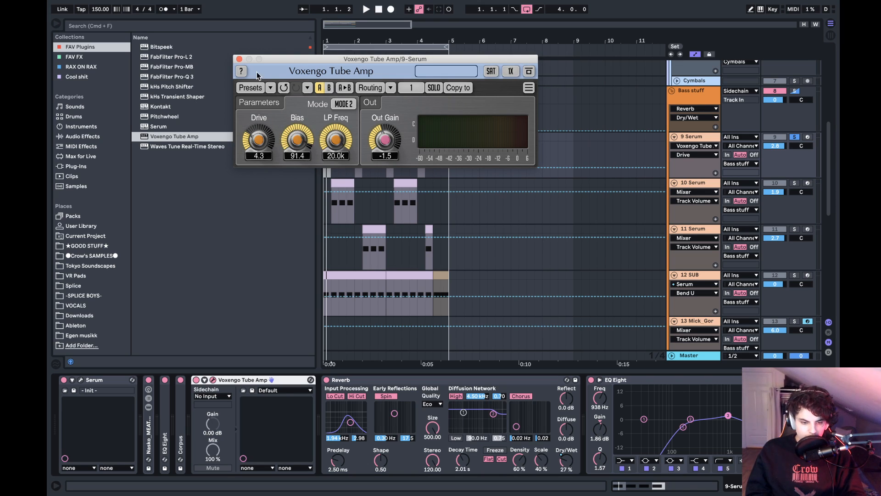
pyautogui.click(239, 59)
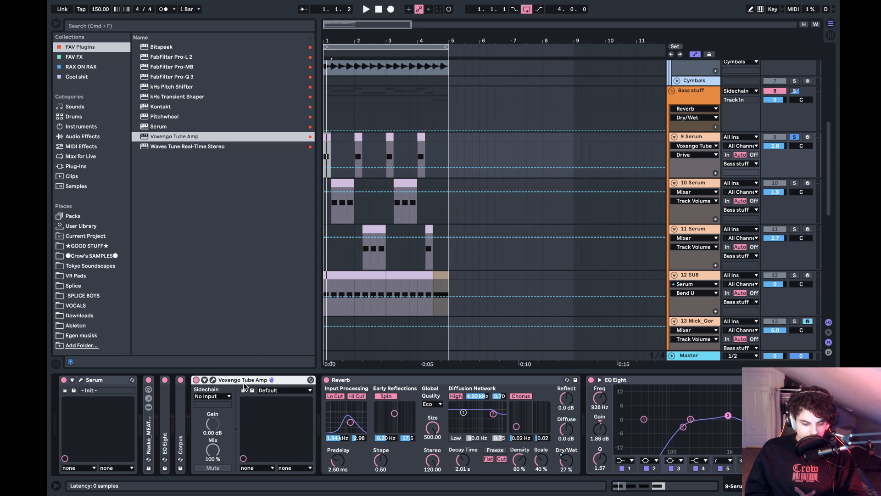
# - Copy the Voxengo Tube Amp to 10 Serum, place it between Corpus and EQ Eight, and audition the soloed track
pyautogui.click(338, 207)
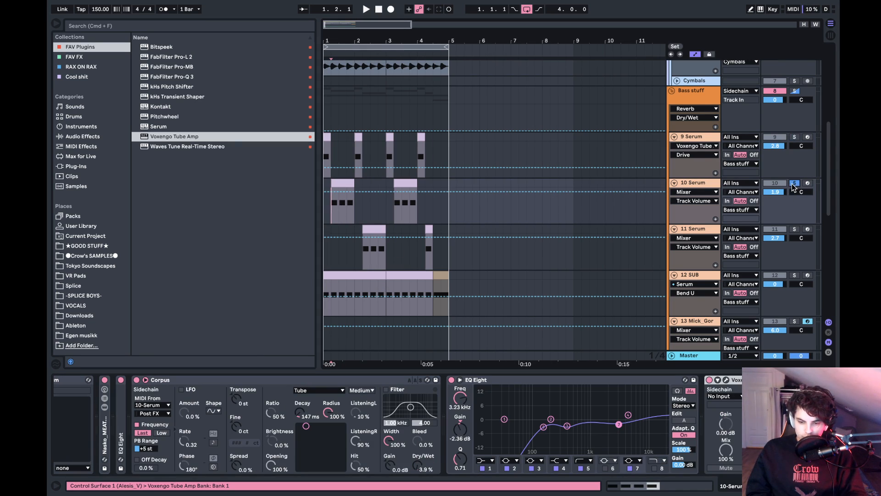
pyautogui.moveTo(733, 380); pyautogui.dragTo(455, 421)
pyautogui.press('space')
pyautogui.click(468, 380)
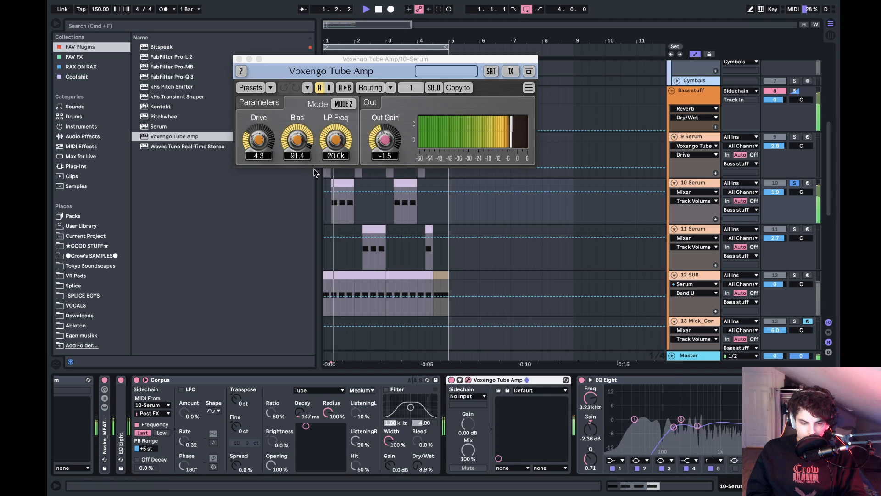
pyautogui.press('space')
# - Try the Tube Amp ahead of Corpus on 10 Serum, audition it, and move it back behind Corpus
pyautogui.moveTo(513, 379); pyautogui.dragTo(225, 418)
pyautogui.press('space')
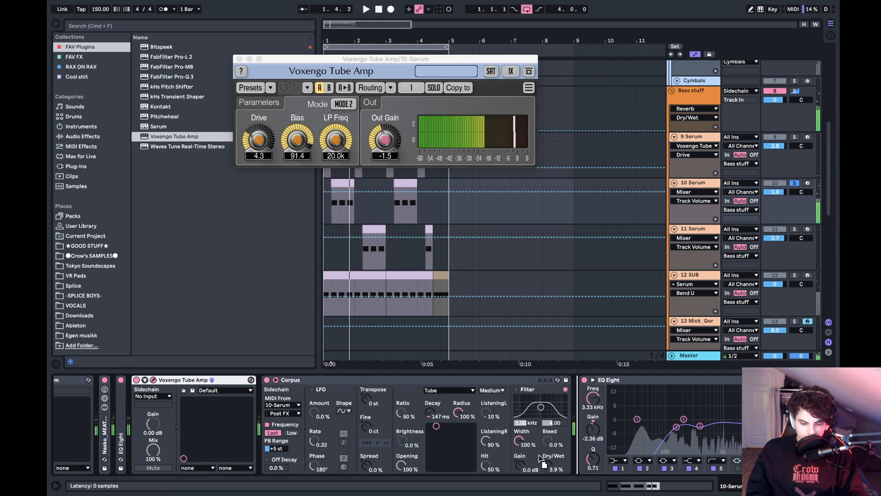
pyautogui.press('space')
pyautogui.moveTo(539, 454); pyautogui.dragTo(550, 440)
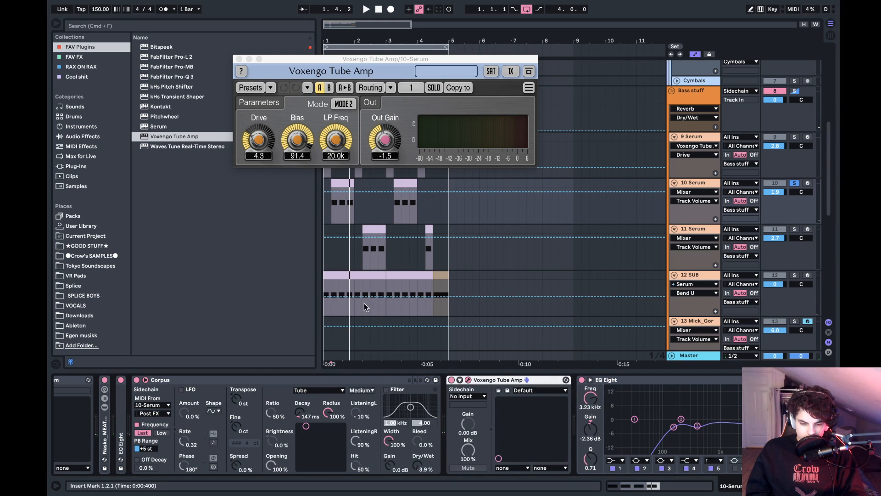
# - Solo 11 Serum, paste the Voxengo Tube Amp onto it, and place it between Corpus and EQ Eight
pyautogui.click(362, 259)
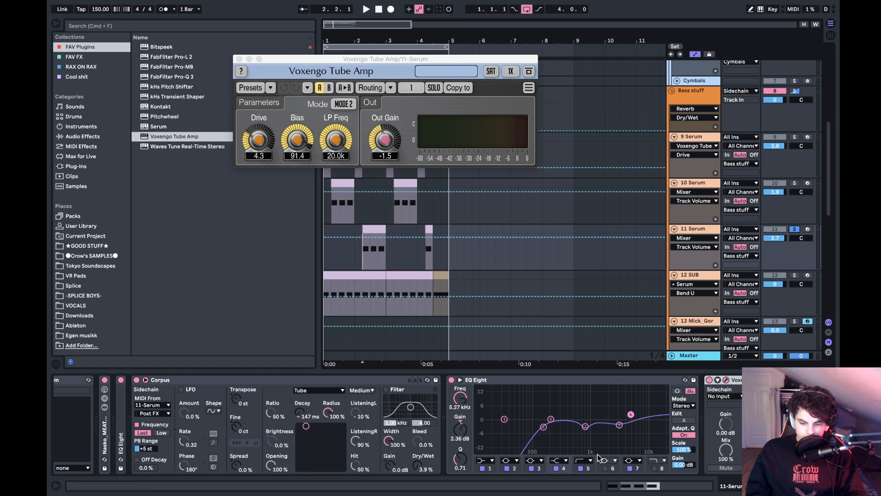
pyautogui.hscroll(-3, 628, 430)
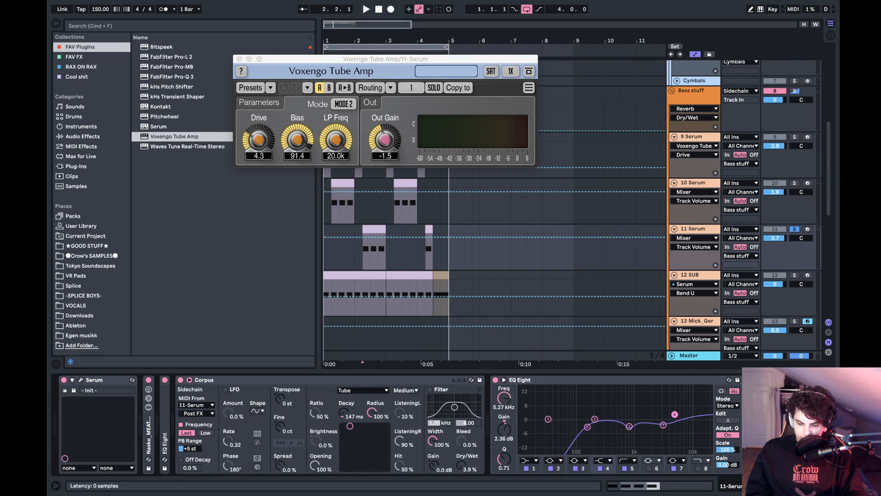
pyautogui.moveTo(776, 380); pyautogui.dragTo(525, 422)
pyautogui.hscroll(5, 524, 422)
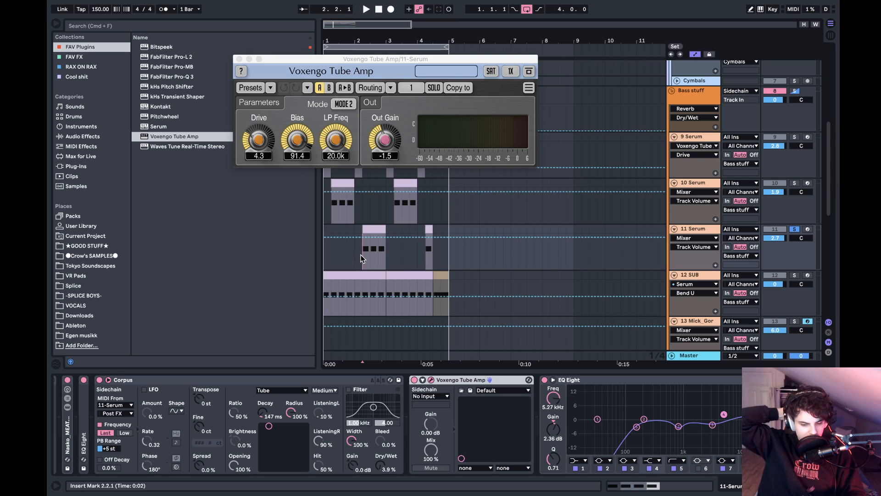
# - Audition 11 Serum repeatedly from 2.2.1 while adjusting its Tube Amp Drive, and close the plug-in window
pyautogui.press('space')
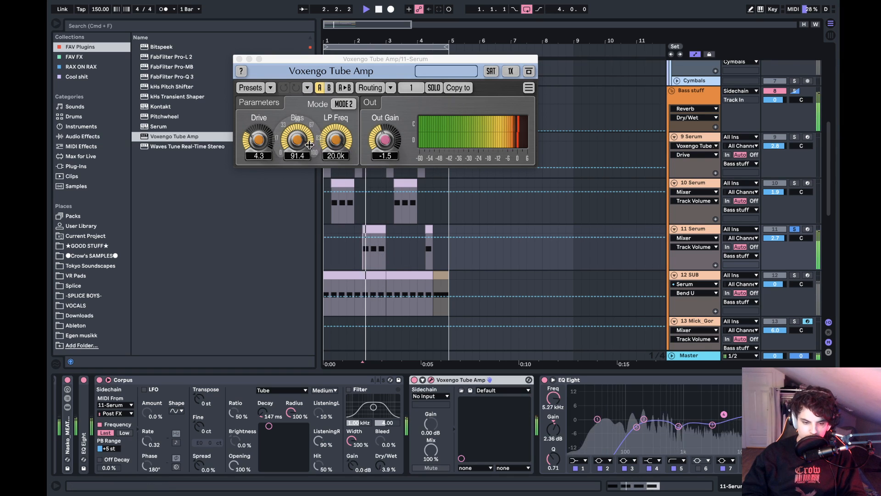
pyautogui.moveTo(309, 145); pyautogui.dragTo(265, 144)
pyautogui.press('space')
pyautogui.press('space')
pyautogui.press('space')
pyautogui.press('space')
pyautogui.press('space')
pyautogui.press('space')
pyautogui.press('space')
pyautogui.press('space')
pyautogui.press('space')
pyautogui.press('space')
pyautogui.press('space')
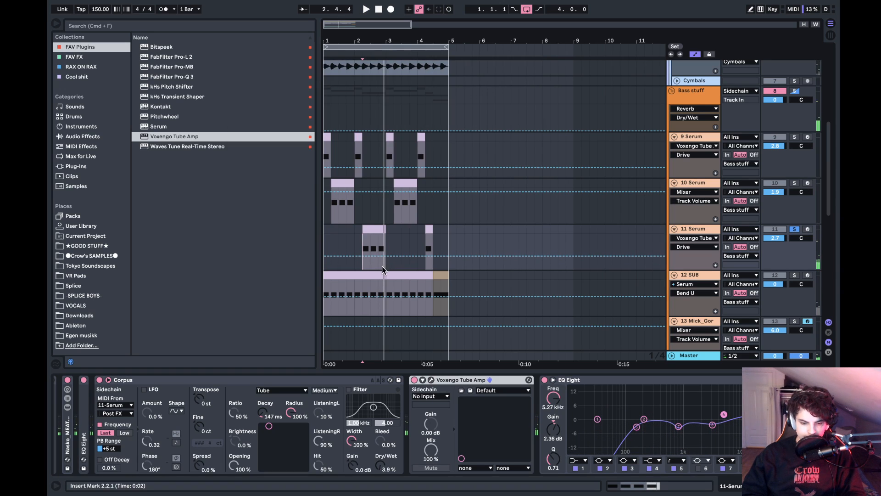
# - Listen to the full mix from 1.1.1 with nothing soloed, and solo 9 Serum
pyautogui.click(327, 235)
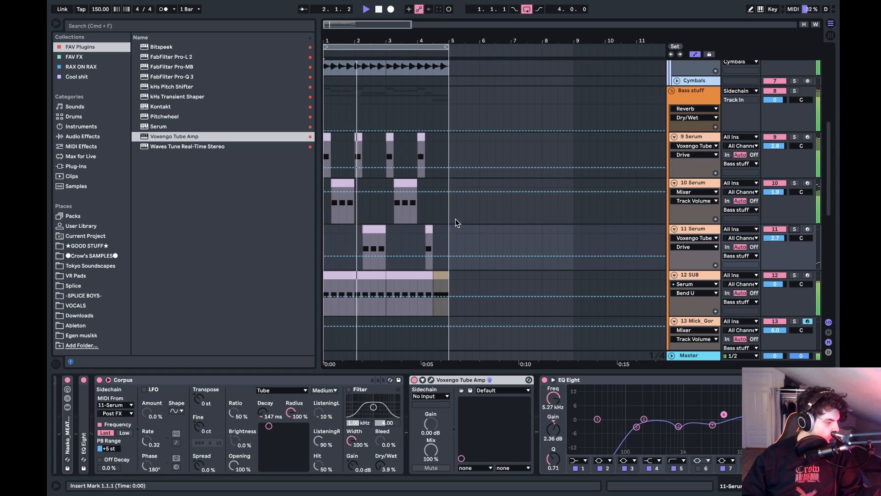
pyautogui.press('space')
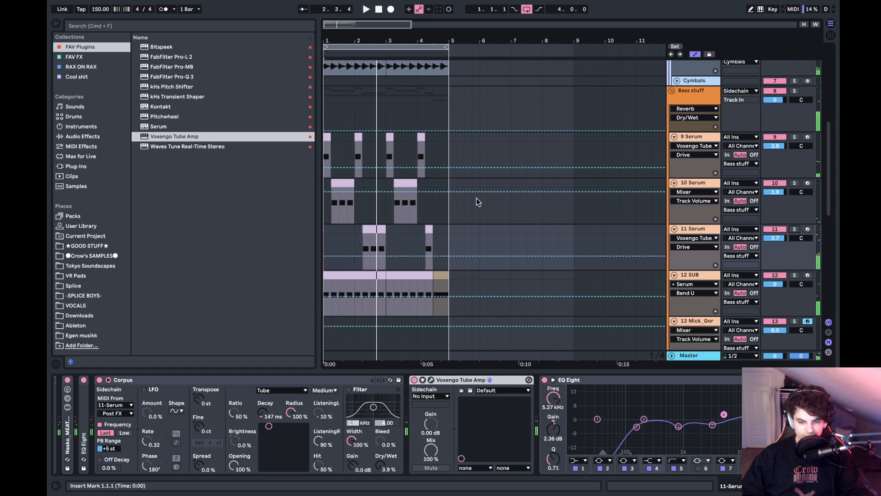
pyautogui.click(698, 140)
pyautogui.click(794, 137)
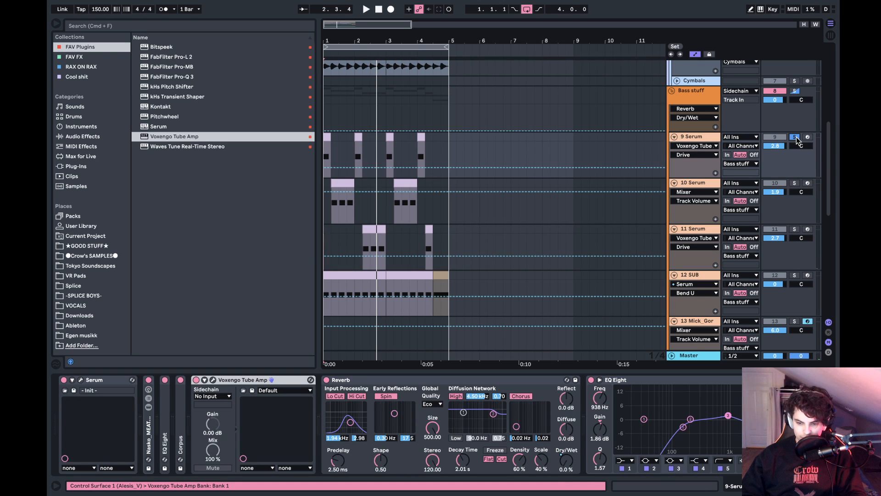
# - Fold the open effects on 9 Serum and insert Crow_RIFT RACK from the RAX ON RAX collection between EQ Eight and Corpus
pyautogui.doubleClick(276, 380)
pyautogui.doubleClick(276, 381)
pyautogui.doubleClick(278, 384)
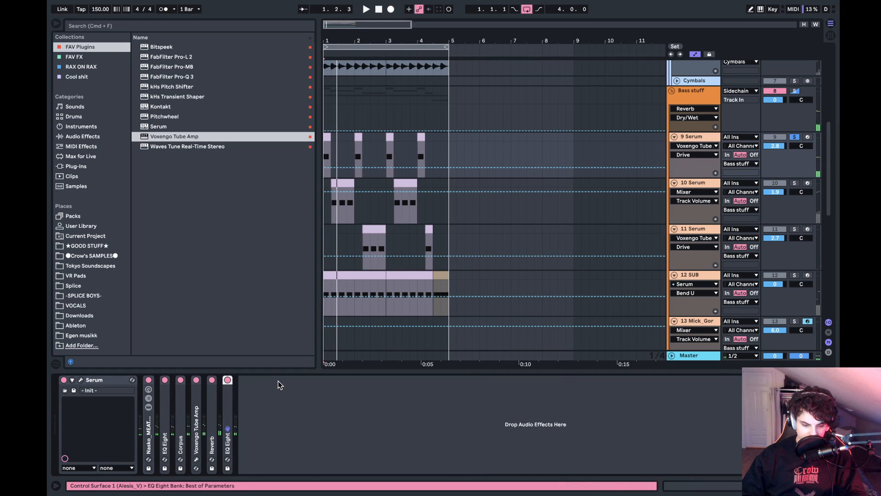
pyautogui.click(86, 69)
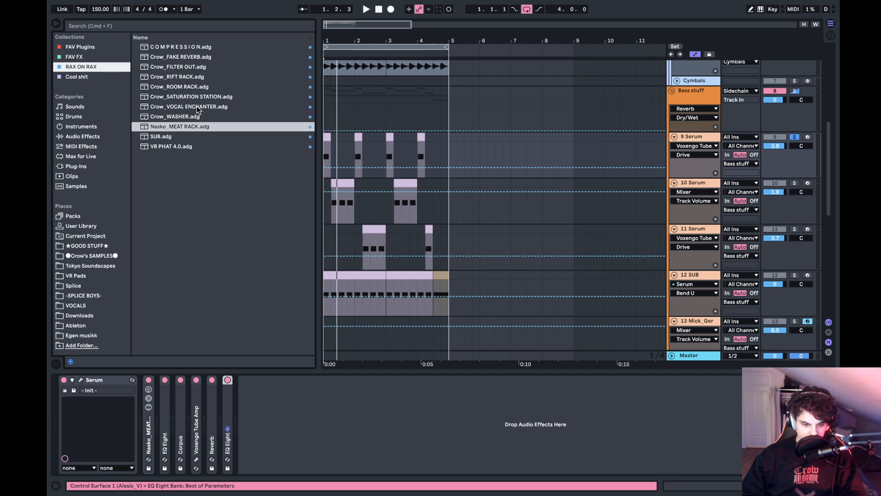
pyautogui.moveTo(189, 78); pyautogui.dragTo(196, 418)
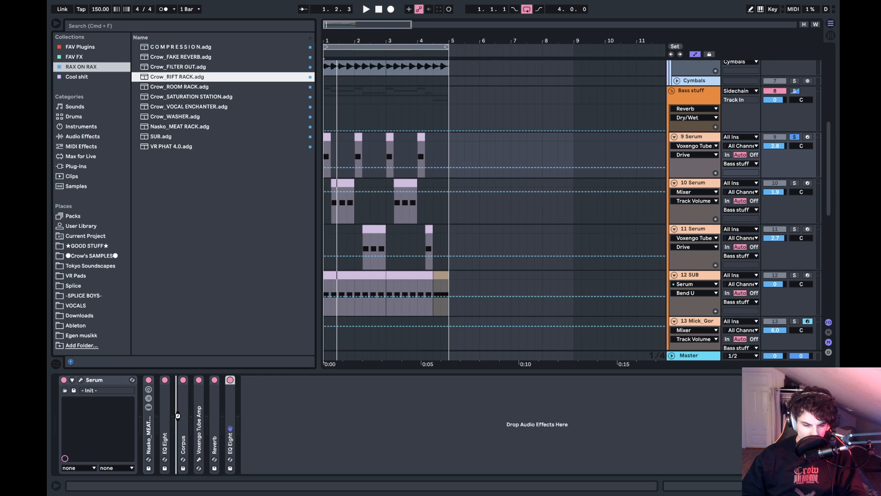
# - Audition 9 Serum from 1.1.1 while turning the rift rack's SHIFT up to about 172 Hz
pyautogui.moveTo(179, 415); pyautogui.dragTo(199, 408)
pyautogui.press('space')
pyautogui.press('space')
pyautogui.press('space')
pyautogui.press('space')
pyautogui.press('space')
pyautogui.press('space')
pyautogui.press('space')
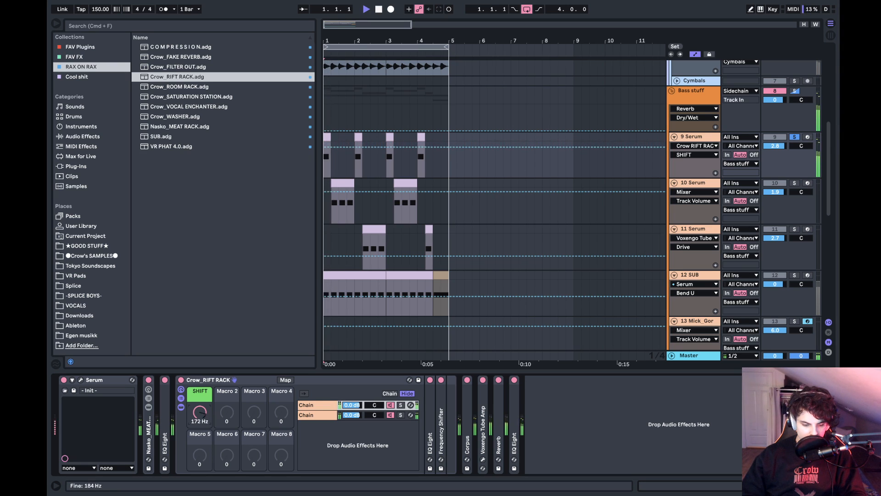
pyautogui.press('space')
pyautogui.press('space')
# - Place the rift rack behind Corpus on 9 Serum and set its SHIFT to 40.6 Hz while auditioning
pyautogui.doubleClick(224, 380)
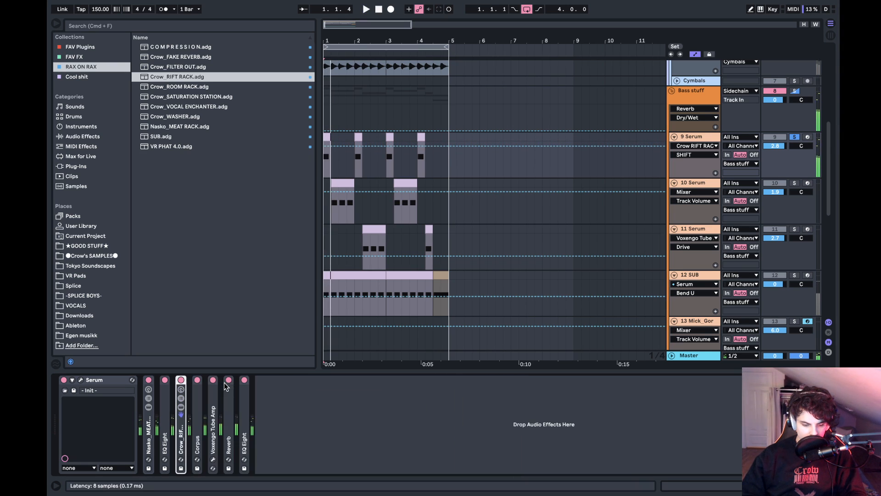
pyautogui.press('space')
pyautogui.press('space')
pyautogui.press('space')
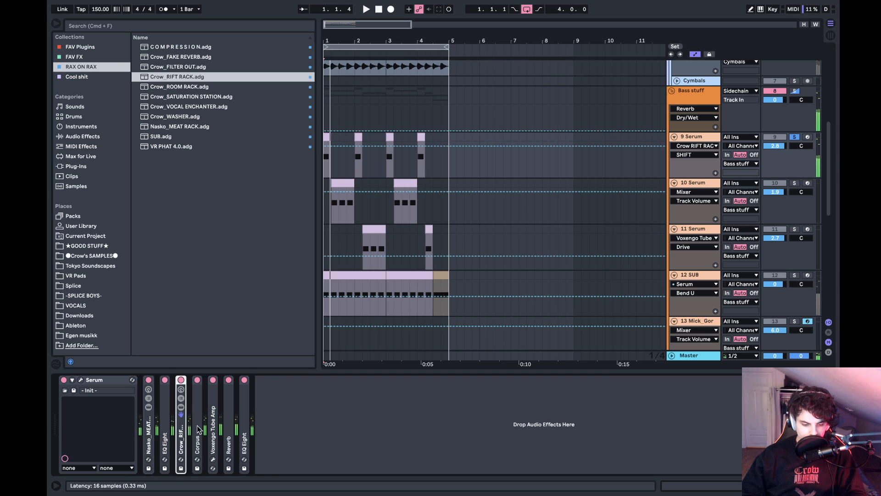
pyautogui.press('super+d')
pyautogui.press('space')
pyautogui.press('space')
pyautogui.moveTo(200, 432); pyautogui.dragTo(216, 440)
pyautogui.press('Delete')
pyautogui.click(181, 436)
pyautogui.press('space')
pyautogui.doubleClick(198, 434)
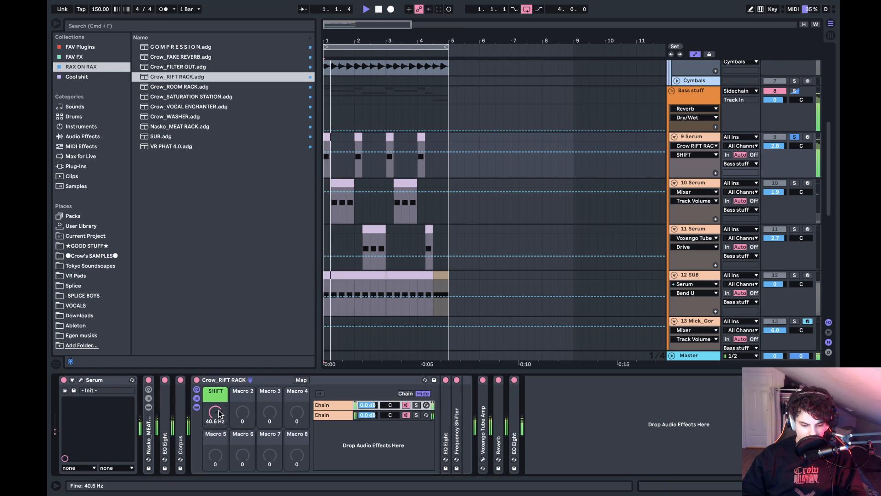
# - Solo 10 Serum, close its Tube Amp window, and insert Crow_RIFT RACK between Corpus and Voxengo Tube Amp
pyautogui.click(795, 186)
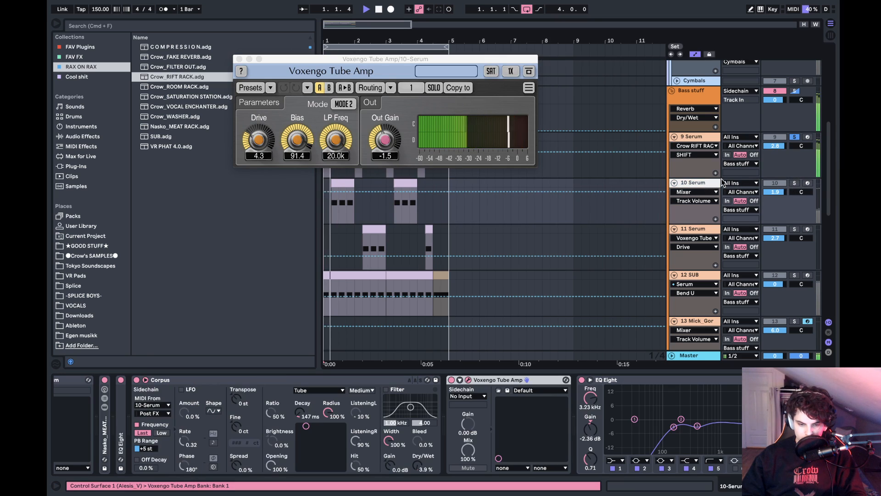
pyautogui.click(239, 59)
pyautogui.press('space')
pyautogui.click(332, 204)
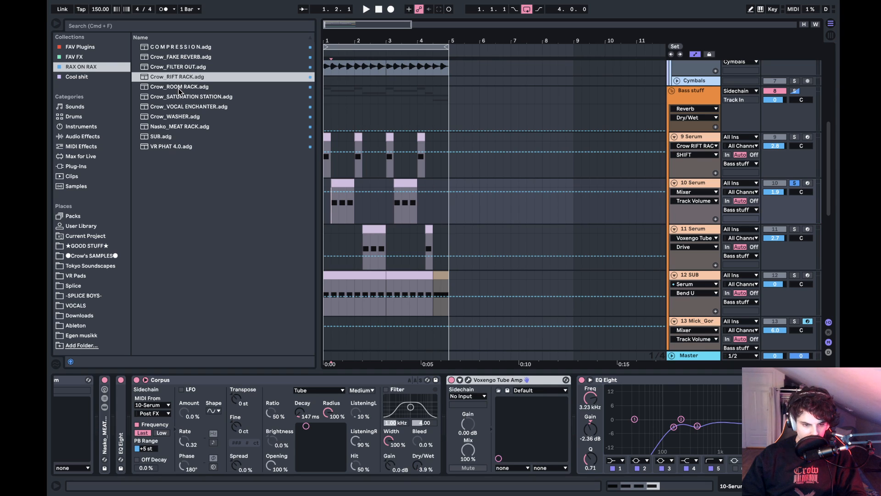
pyautogui.moveTo(178, 79); pyautogui.dragTo(462, 408)
# - Audition 10 Serum repeatedly from 1.2.1 while setting its rift rack SHIFT to -25.3 Hz
pyautogui.press('space')
pyautogui.press('space')
pyautogui.press('space')
pyautogui.press('space')
pyautogui.press('space')
pyautogui.press('space')
pyautogui.press('space')
pyautogui.press('space')
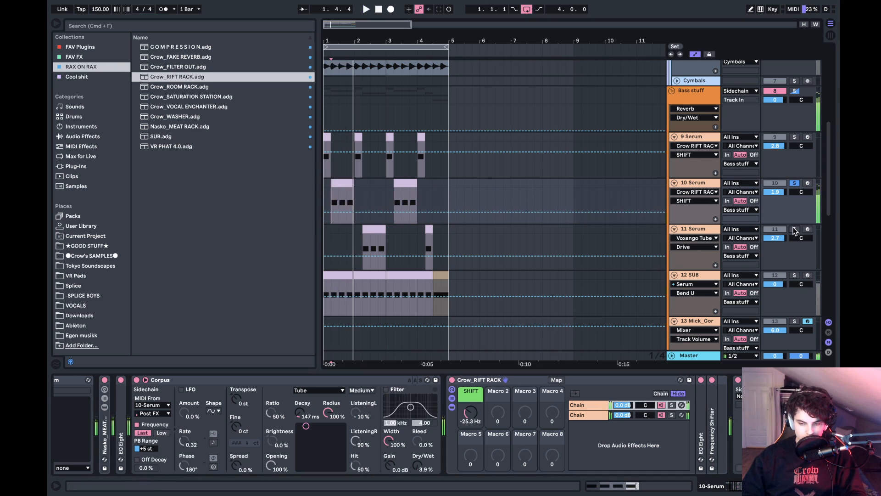
# - Solo 11 Serum, insert Crow_RIFT RACK between Corpus and Voxengo Tube Amp, and set SHIFT to 209 Hz while playing from 2.2.1
pyautogui.click(369, 238)
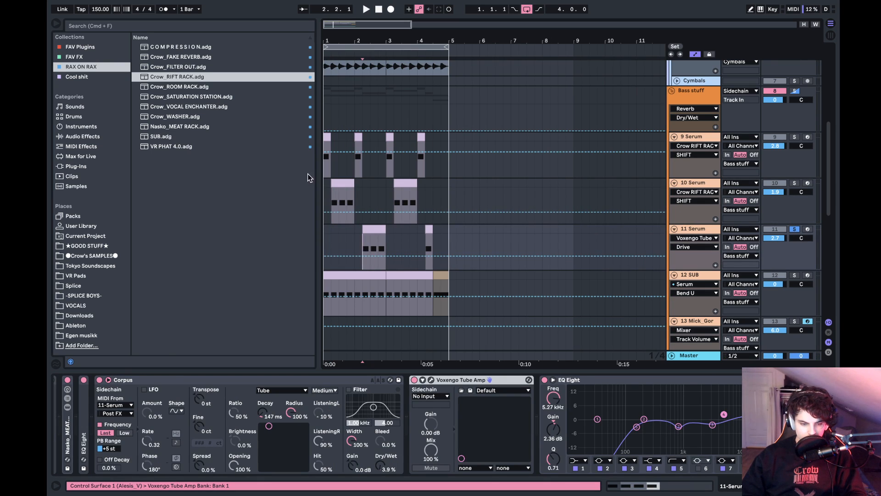
pyautogui.press('space')
pyautogui.moveTo(386, 358); pyautogui.dragTo(422, 417)
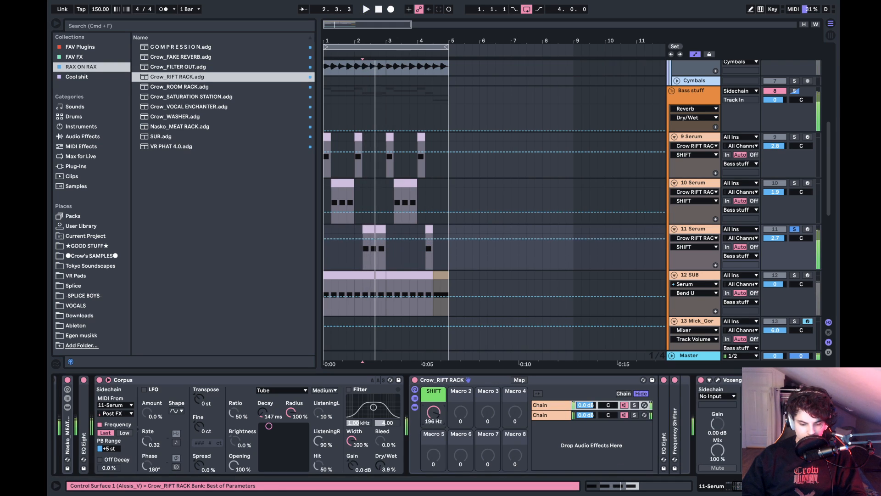
pyautogui.press('space')
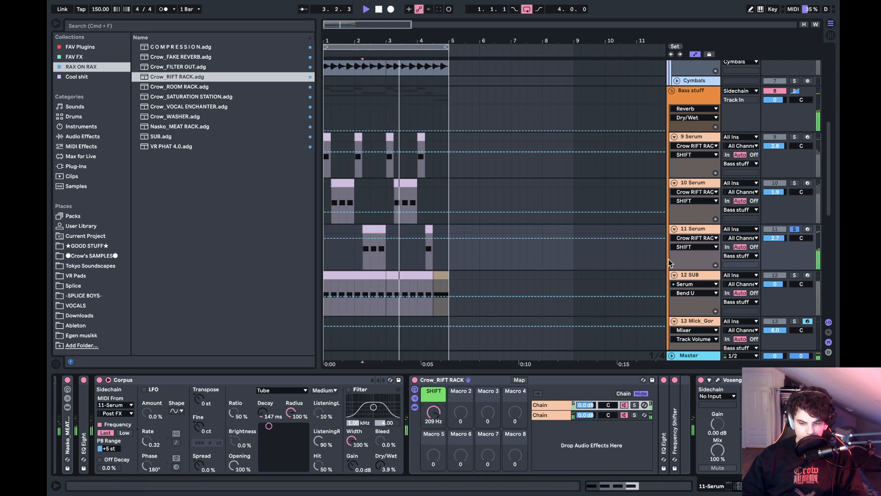
# - Set the 11 Serum Tube Amp's Drive to 4.4 and Bias to 79.2 while auditioning, and close the plug-in window
pyautogui.click(719, 381)
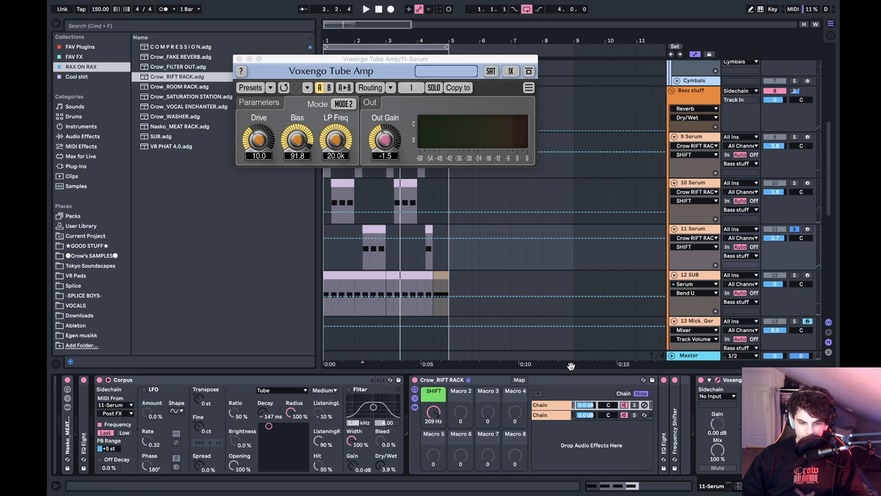
pyautogui.press('space')
pyautogui.moveTo(259, 136); pyautogui.dragTo(296, 139)
pyautogui.press('space')
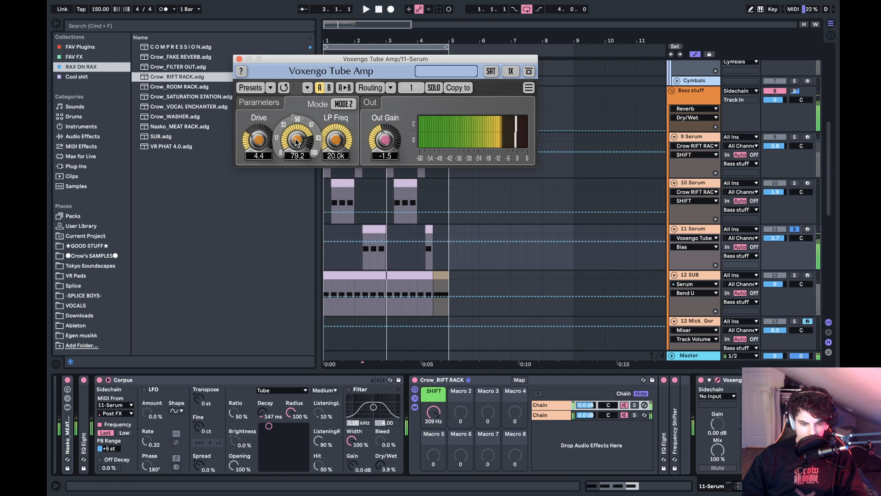
pyautogui.click(238, 58)
pyautogui.press('space')
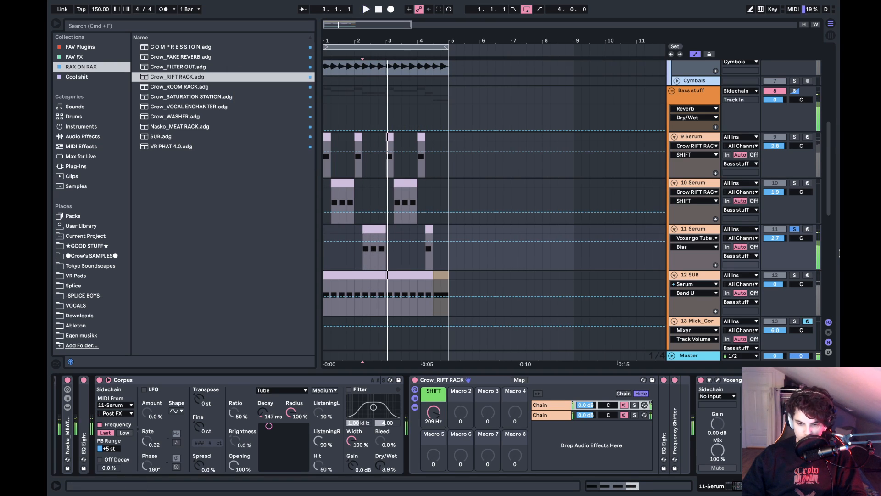
# - Listen to the Bass stuff group soloed from 1.1.1, and compare it with the full mix with nothing soloed
pyautogui.click(795, 90)
pyautogui.click(325, 115)
pyautogui.press('space')
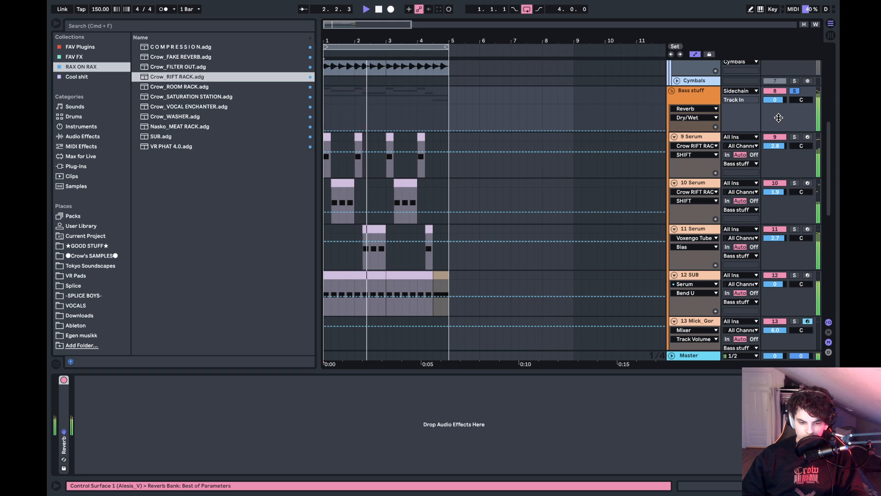
pyautogui.click(799, 91)
pyautogui.press('space')
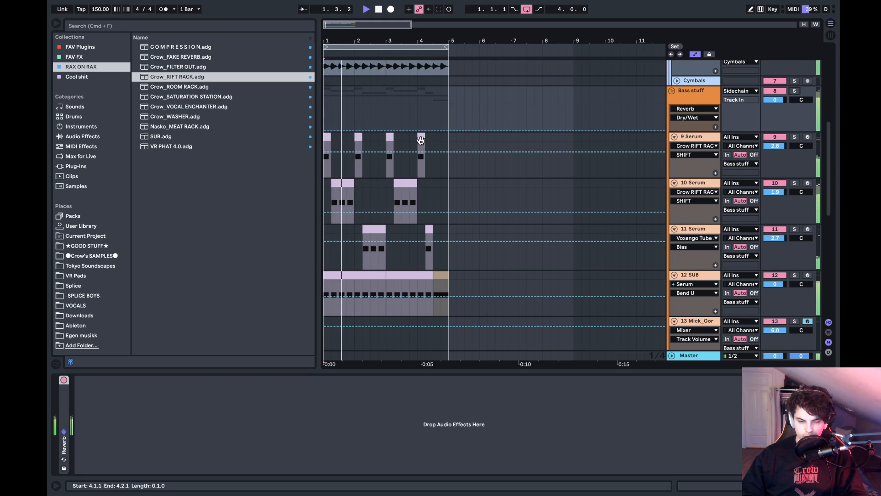
# - Set the rift rack SHIFT on 10 Serum to -30.1 Hz while replaying the mix from 1.2.1
pyautogui.click(336, 200)
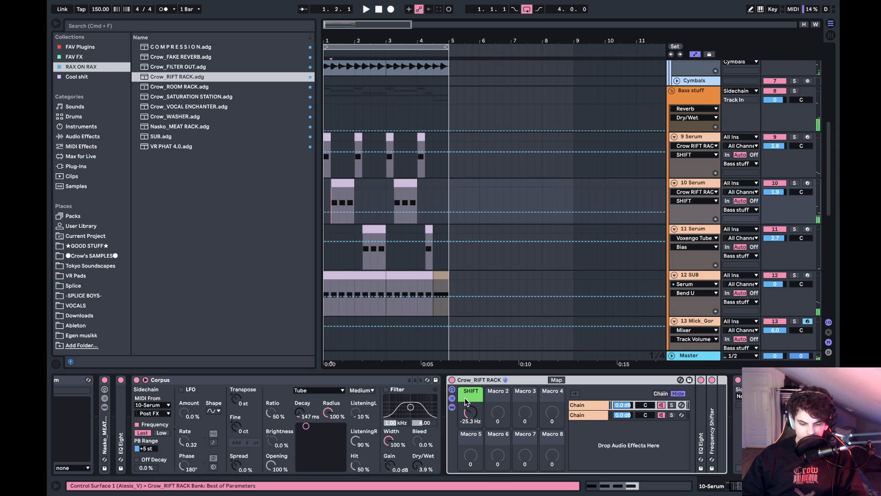
pyautogui.press('space')
pyautogui.moveTo(466, 414); pyautogui.dragTo(467, 417)
pyautogui.press('space')
pyautogui.press('space')
pyautogui.press('space')
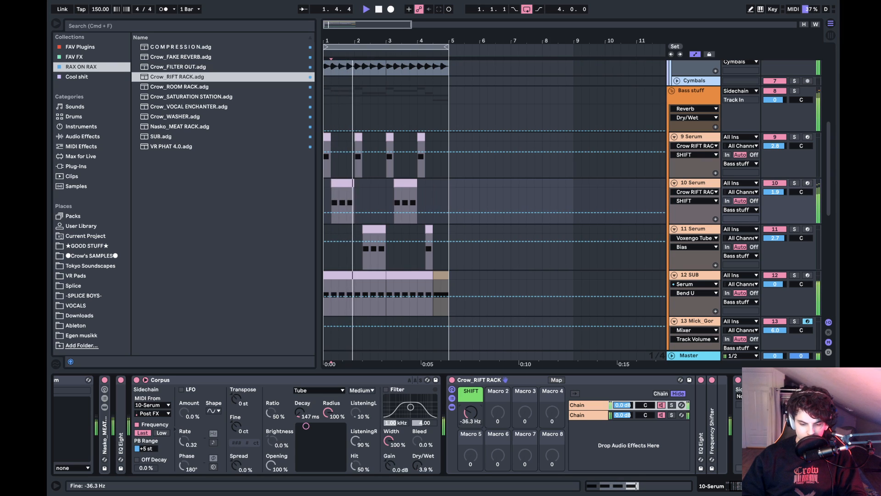
pyautogui.press('space')
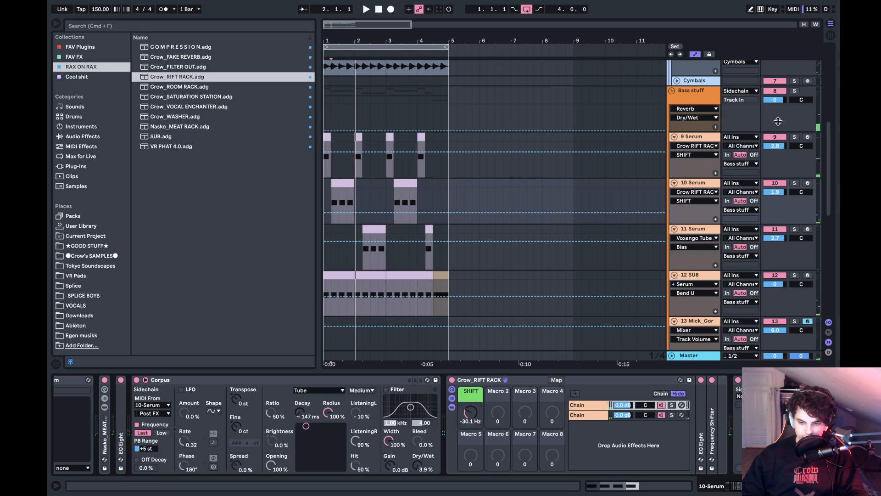
# - Solo the Bass stuff group and audition it from 1.2.1
pyautogui.click(794, 91)
pyautogui.press('space')
# - Set the rift rack SHIFT on 9 Serum to 32.4 Hz while repeatedly auditioning the basses from 1.1.1
pyautogui.press('space')
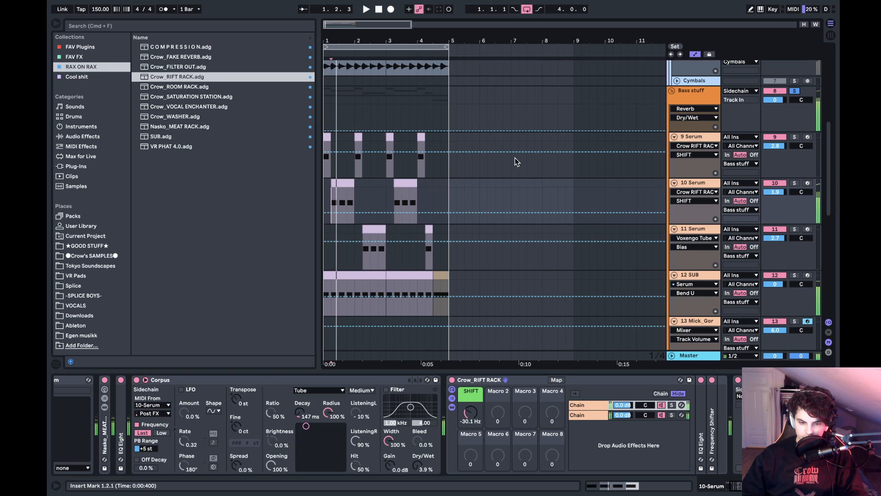
pyautogui.click(327, 138)
pyautogui.press('space')
pyautogui.press('space')
pyautogui.press('space')
pyautogui.press('space')
pyautogui.press('space')
pyautogui.press('space')
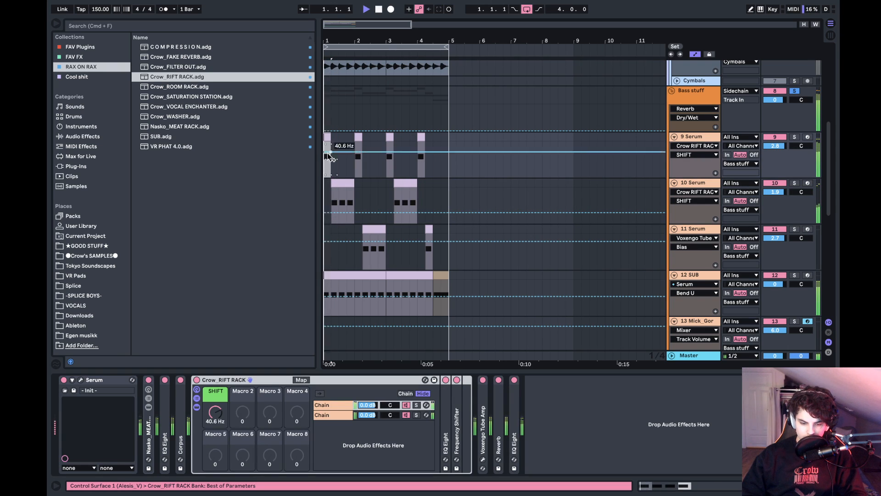
pyautogui.moveTo(214, 412)
pyautogui.mouseDown()
pyautogui.moveTo(214, 390)
pyautogui.moveTo(214, 422)
pyautogui.moveTo(214, 414)
pyautogui.mouseUp()
pyautogui.press('space')
pyautogui.press('space')
pyautogui.press('space')
pyautogui.press('space')
pyautogui.press('space')
pyautogui.press('space')
pyautogui.press('space')
pyautogui.press('space')
pyautogui.press('space')
pyautogui.press('space')
pyautogui.press('space')
pyautogui.press('space')
pyautogui.press('space')
pyautogui.press('space')
pyautogui.press('space')
pyautogui.press('space')
pyautogui.press('space')
pyautogui.press('space')
pyautogui.press('space')
pyautogui.press('space')
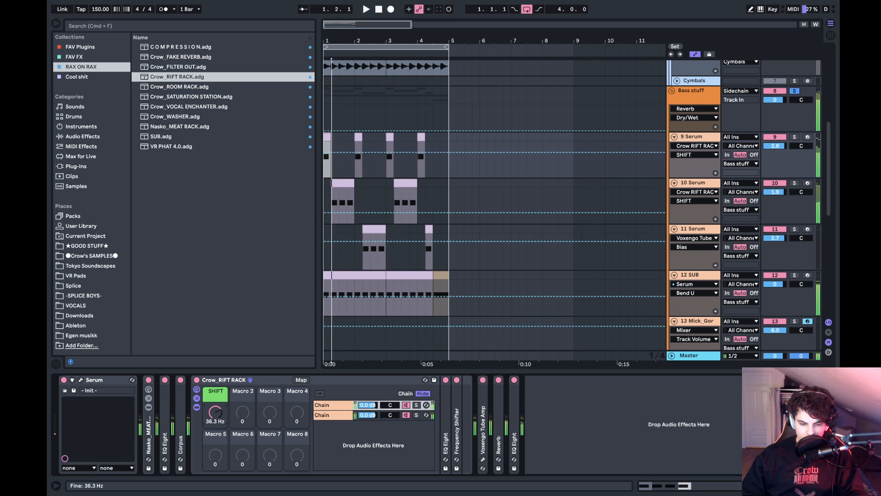
pyautogui.press('space')
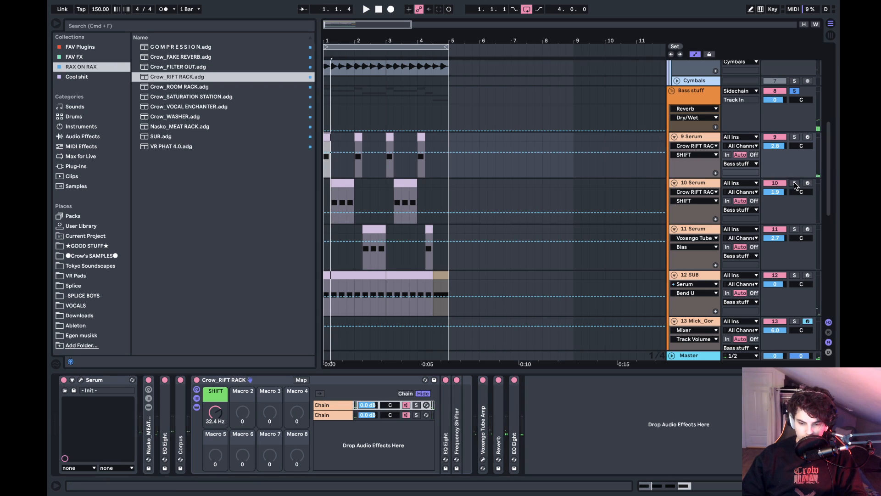
# - Audition 10 Serum soloed from 1.2.1, and compare it with 11 Serum soloed from 2.2.1
pyautogui.press('space')
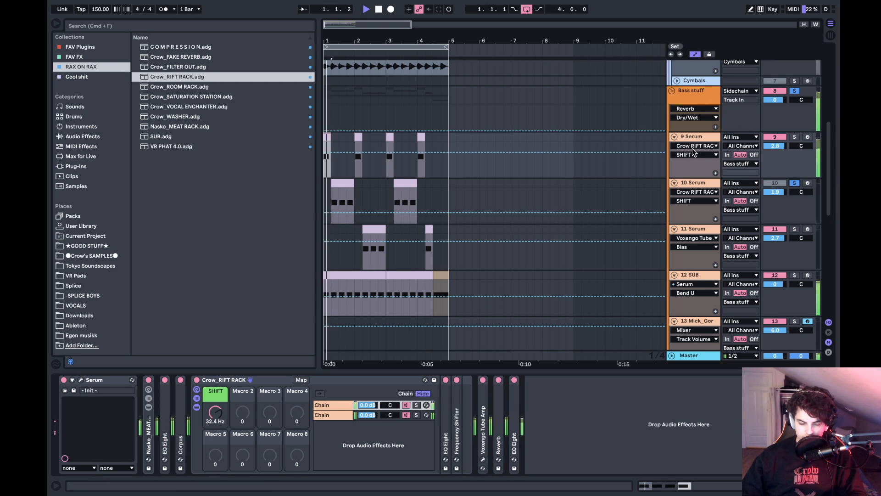
pyautogui.click(331, 195)
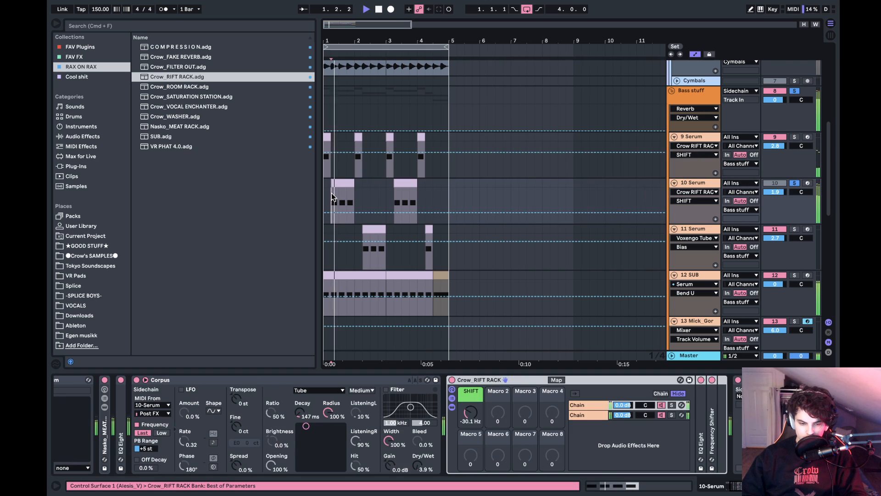
pyautogui.click(363, 197)
pyautogui.press('space')
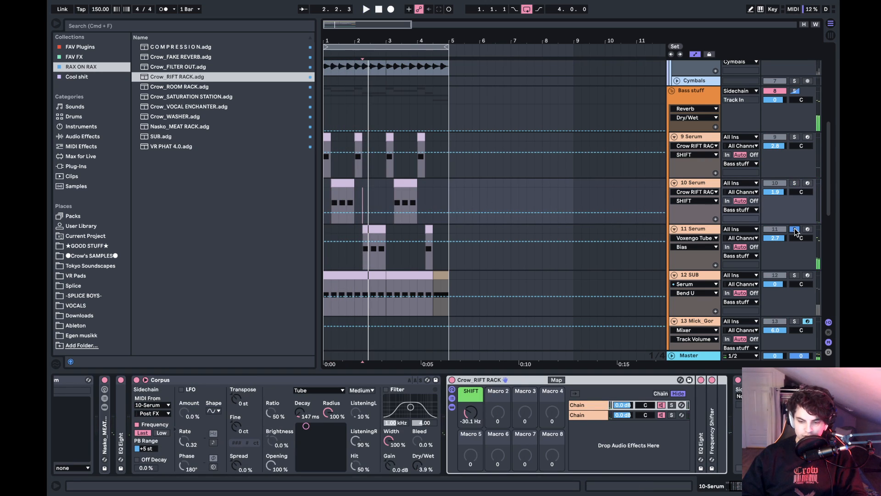
pyautogui.press('space')
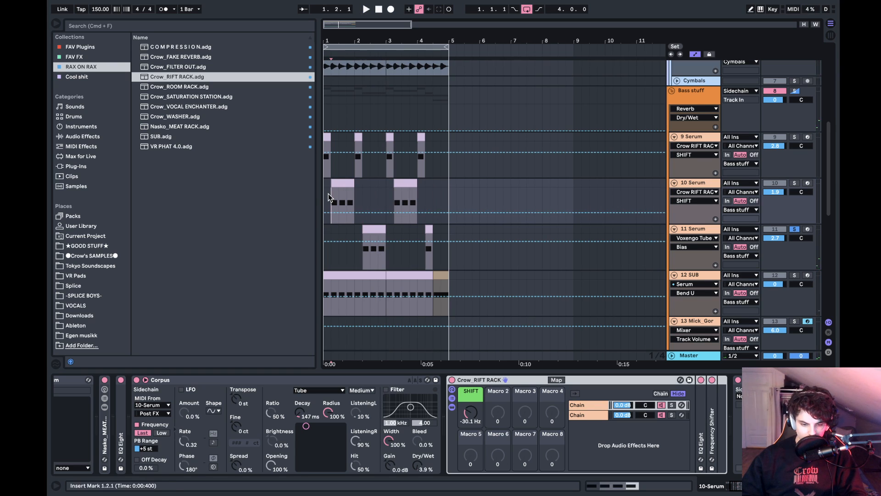
# - Play the full mix from 1.1.1 with nothing soloed, and select the 11 Serum clip at 2.2.1
pyautogui.click(795, 229)
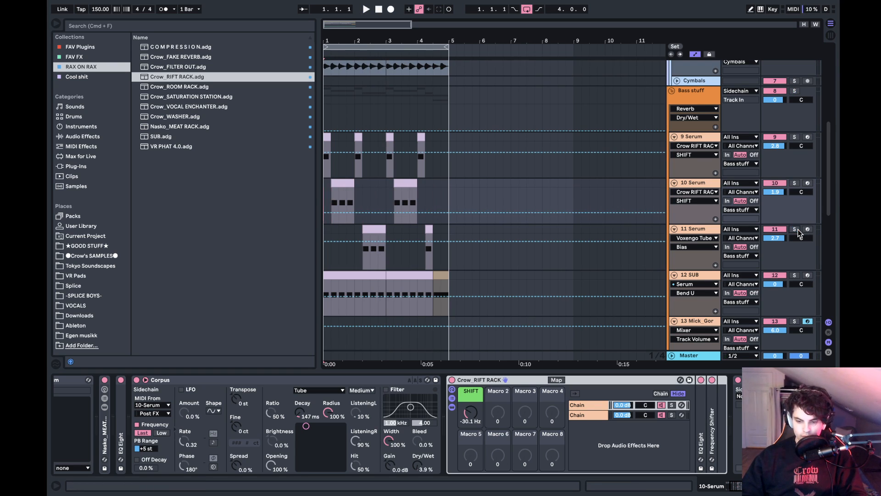
pyautogui.press('space')
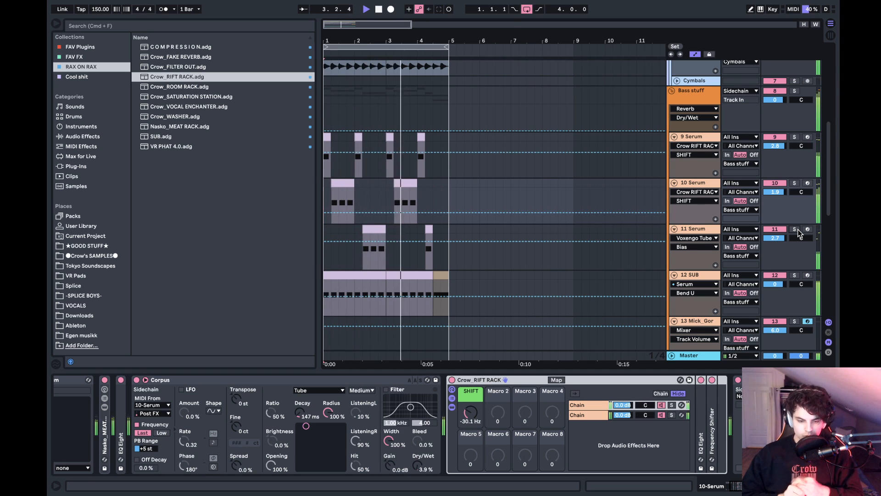
pyautogui.click(400, 230)
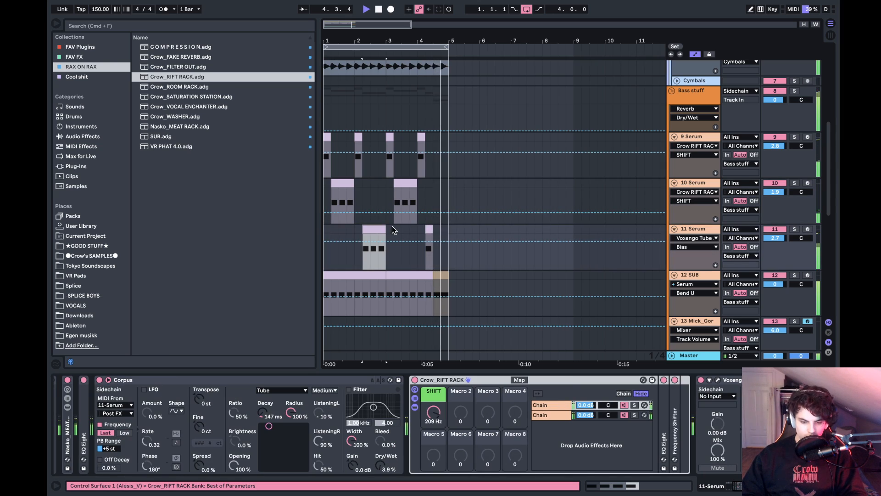
pyautogui.click(430, 229)
pyautogui.click(373, 229)
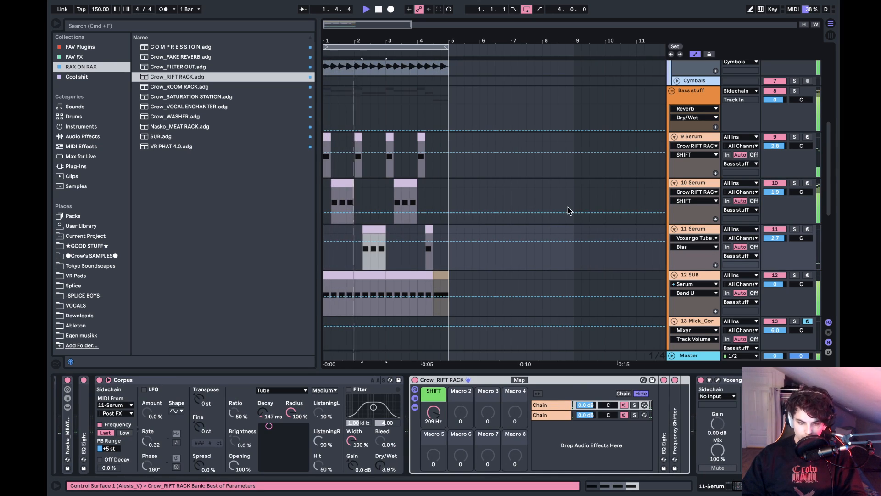
# - Solo 11 Serum for listening and fold its Corpus device in the effects chain
pyautogui.click(795, 229)
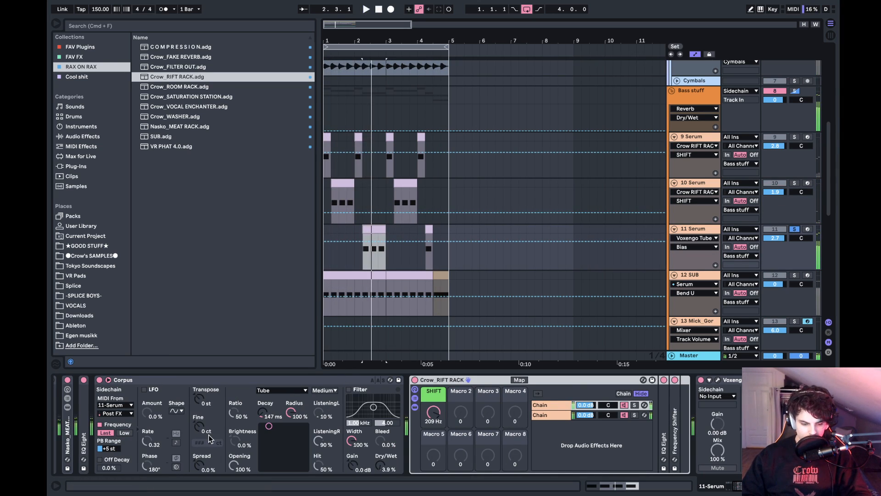
pyautogui.hscroll(-3, 208, 434)
pyautogui.doubleClick(294, 379)
pyautogui.click(295, 380)
pyautogui.click(295, 380)
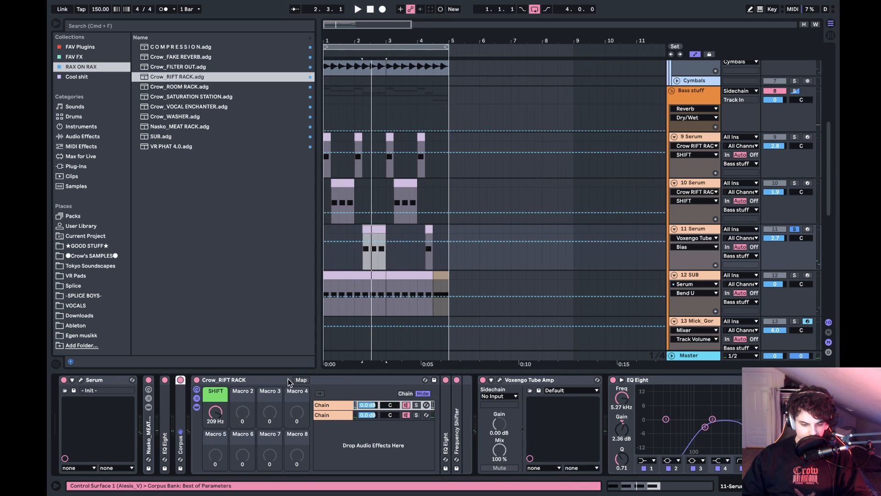
# - Fold the Crow_RIFT RACK on 11 Serum, open the track's Serum editor and nudge LFO 1's peak slightly later
pyautogui.doubleClick(287, 379)
pyautogui.click(82, 380)
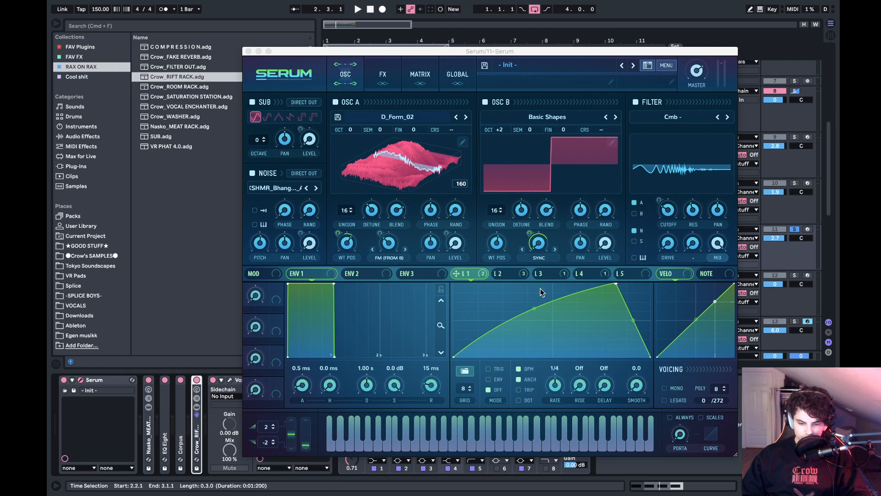
pyautogui.moveTo(615, 285); pyautogui.dragTo(492, 285)
pyautogui.moveTo(492, 226); pyautogui.dragTo(621, 215)
# - Play 11 Serum soloed while comparing the curves of LFO 2 and LFO 1
pyautogui.click(510, 273)
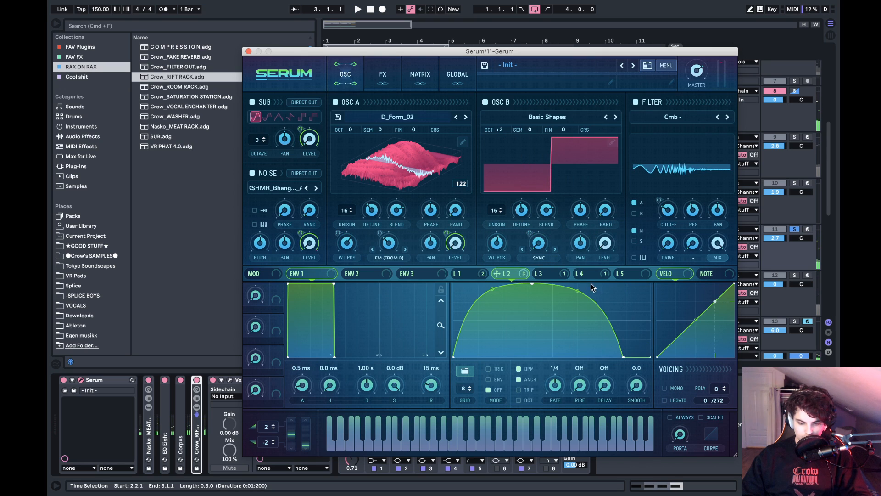
pyautogui.press('space')
pyautogui.moveTo(578, 356); pyautogui.dragTo(578, 289)
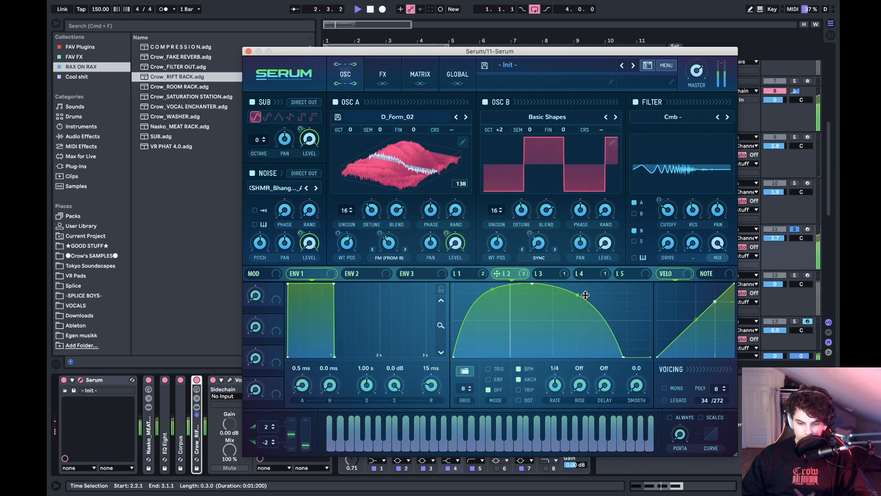
pyautogui.click(477, 274)
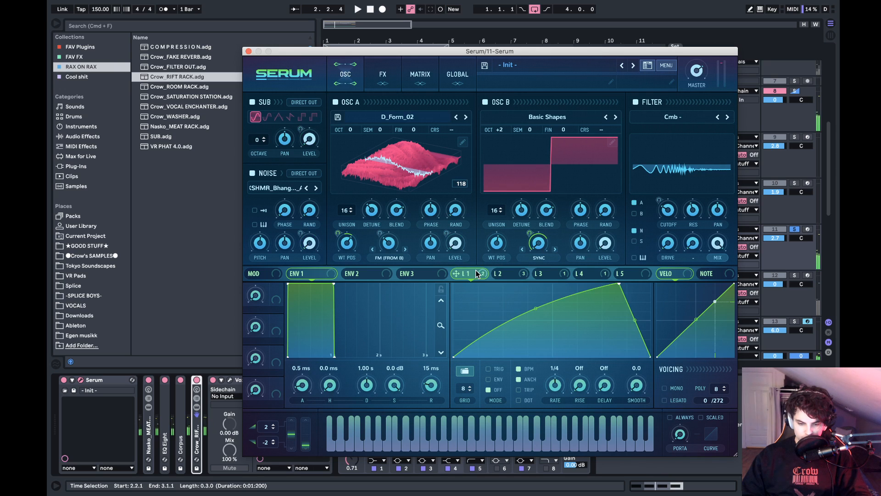
pyautogui.moveTo(537, 248)
pyautogui.mouseDown()
pyautogui.moveTo(534, 231)
pyautogui.moveTo(534, 240)
pyautogui.mouseUp()
pyautogui.press('space')
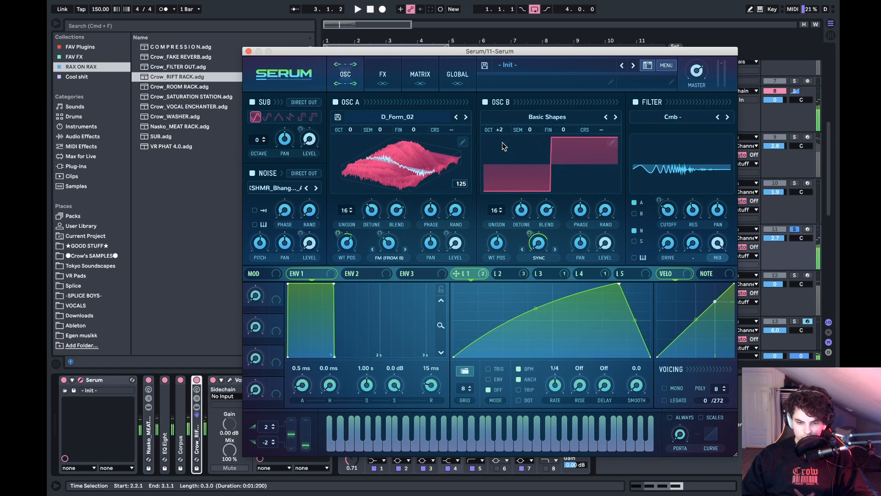
# - Try different unison detune amounts on oscillators B and A and a filter cutoff of 122 Hz during playback
pyautogui.press('space')
pyautogui.moveTo(501, 130); pyautogui.dragTo(506, 134)
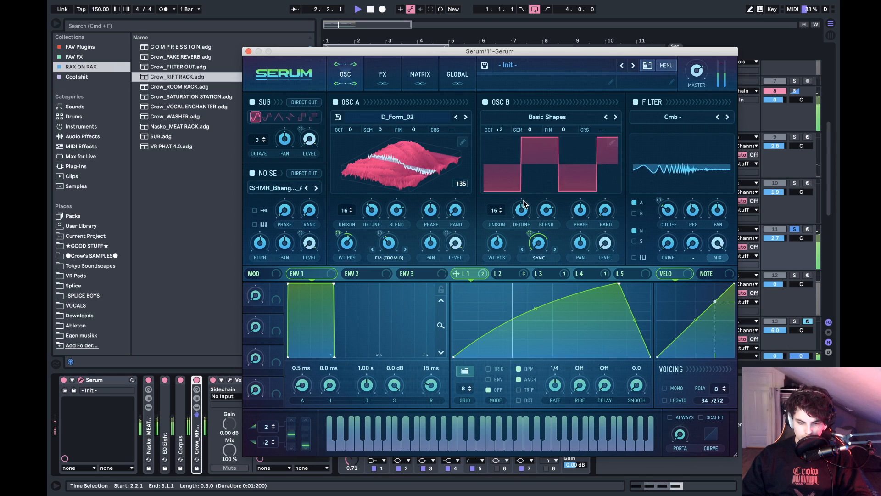
pyautogui.moveTo(522, 211); pyautogui.dragTo(538, 174)
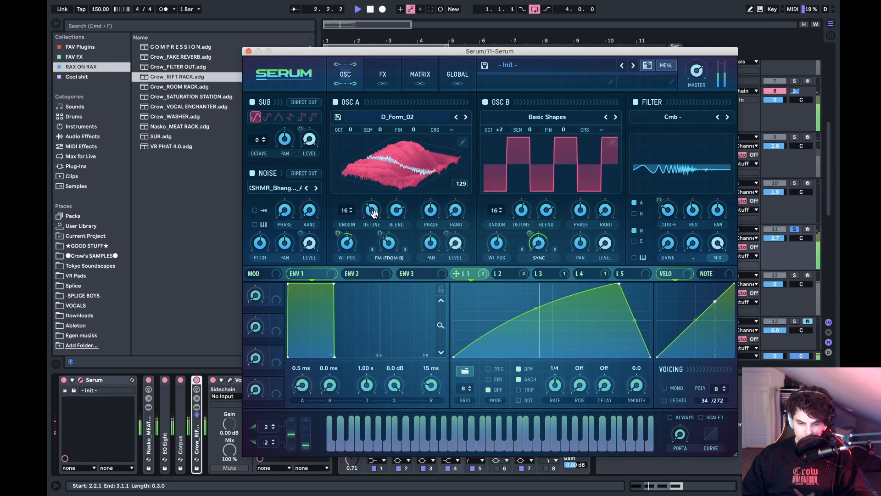
pyautogui.moveTo(374, 214); pyautogui.dragTo(395, 167)
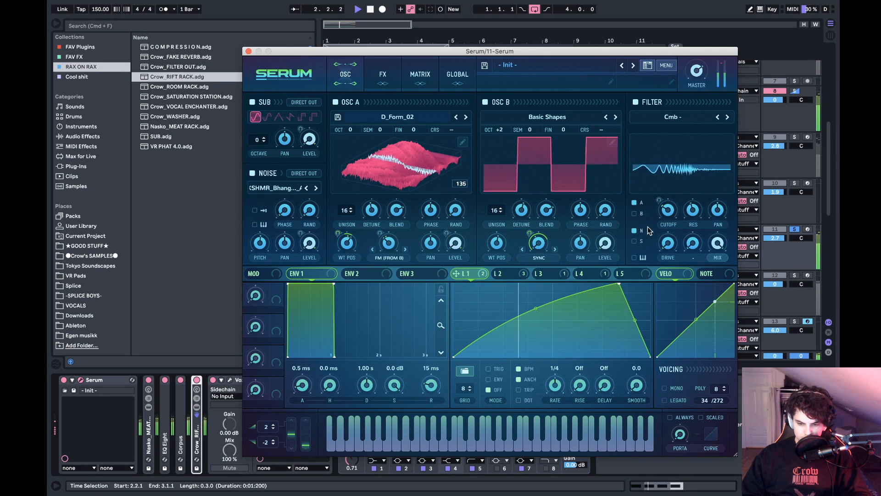
pyautogui.moveTo(682, 218)
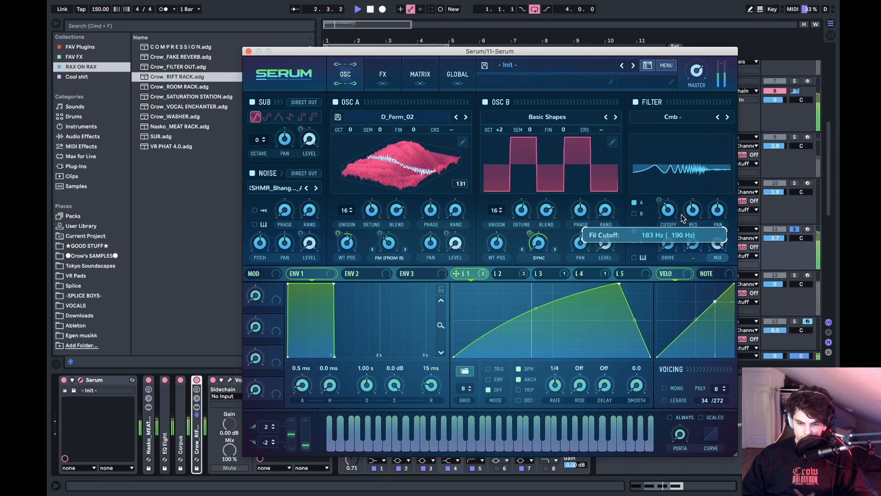
pyautogui.moveTo(668, 211); pyautogui.dragTo(659, 214)
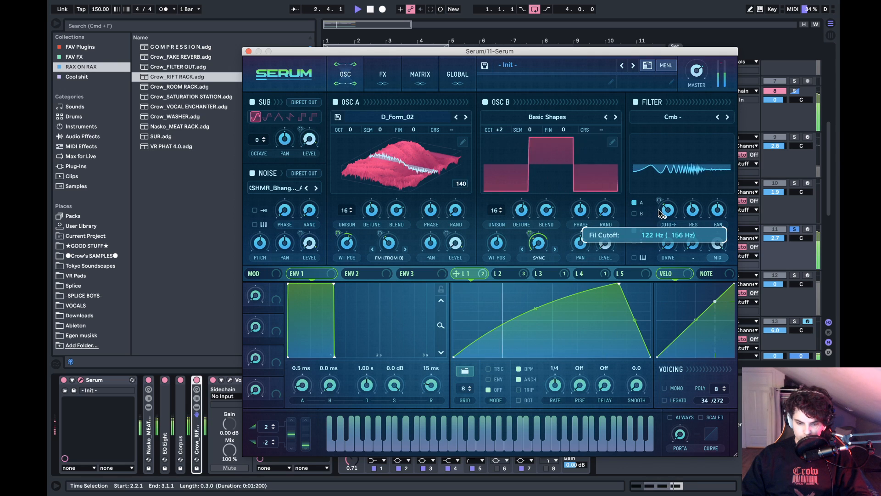
# - Set unison detune to 0.33 on oscillator B and 0.36 on oscillator A, and the filter cutoff to 107 Hz
pyautogui.moveTo(523, 221)
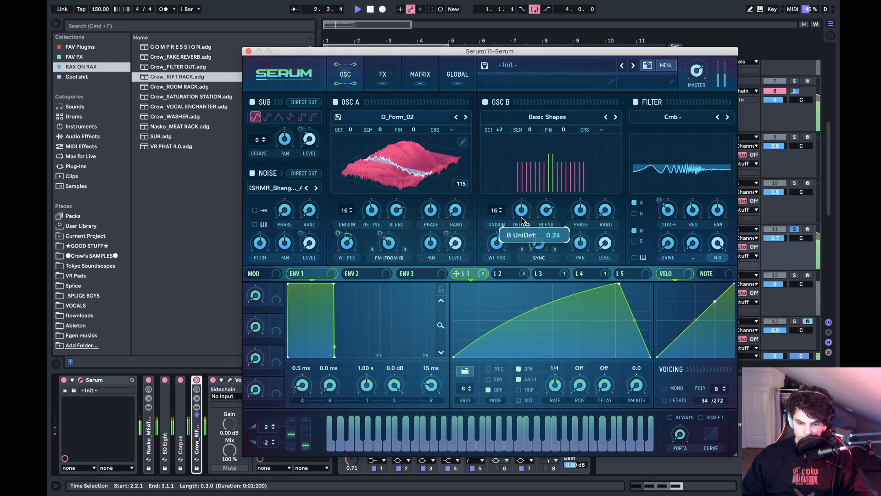
pyautogui.moveTo(523, 221); pyautogui.dragTo(525, 216)
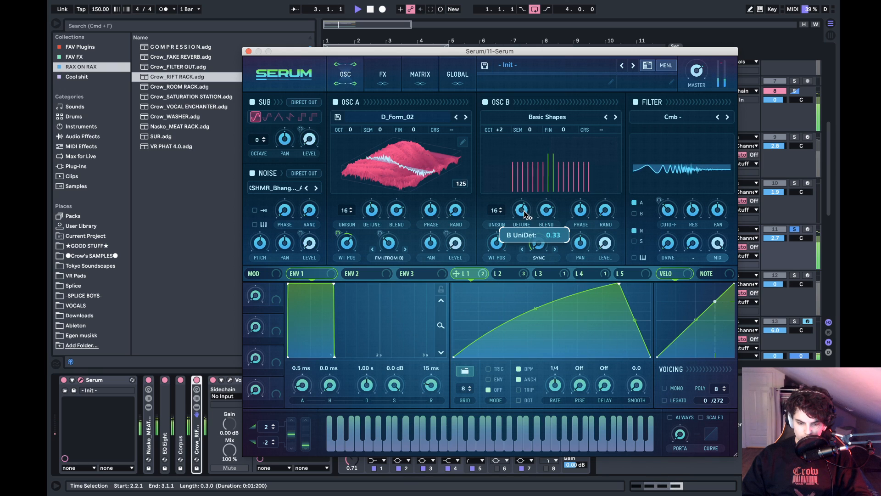
pyautogui.moveTo(372, 209); pyautogui.dragTo(375, 197)
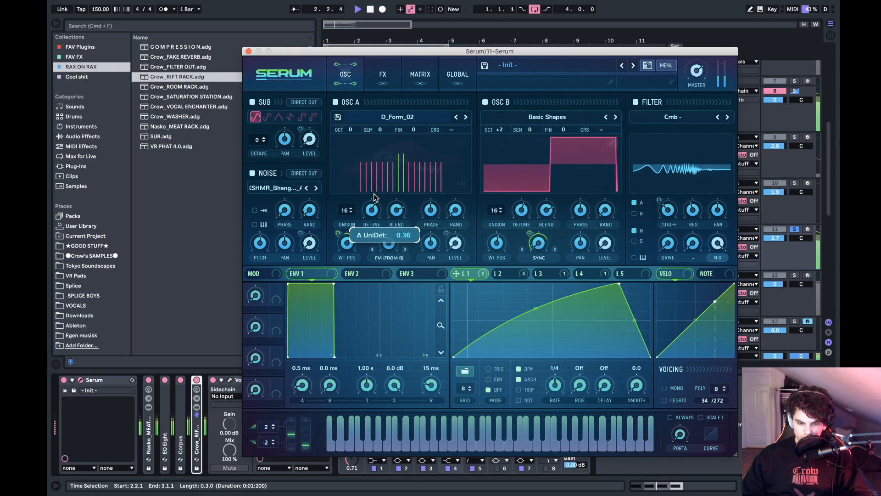
pyautogui.press('space')
pyautogui.moveTo(667, 219)
pyautogui.mouseDown()
pyautogui.moveTo(681, 217)
pyautogui.moveTo(674, 231)
pyautogui.mouseUp()
pyautogui.press('space')
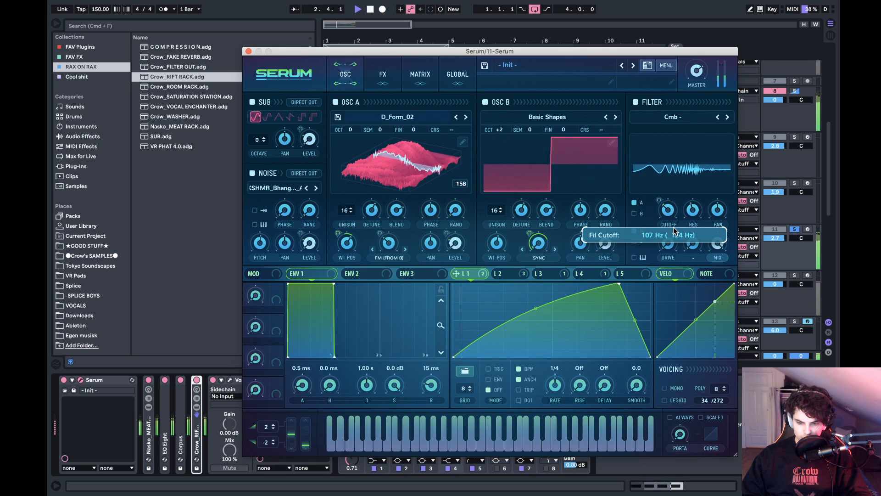
# - Unsolo 11 Serum, close its Serum editor and listen to the basses in the full mix
pyautogui.click(795, 229)
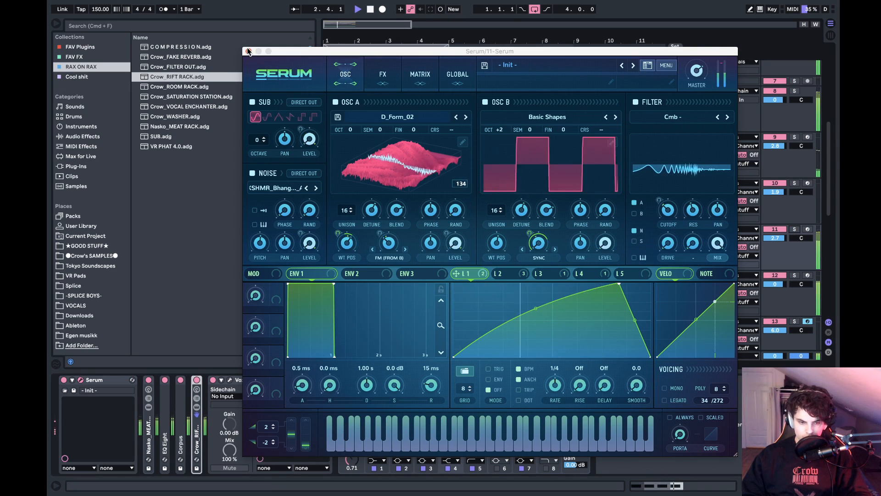
pyautogui.click(248, 51)
pyautogui.click(401, 204)
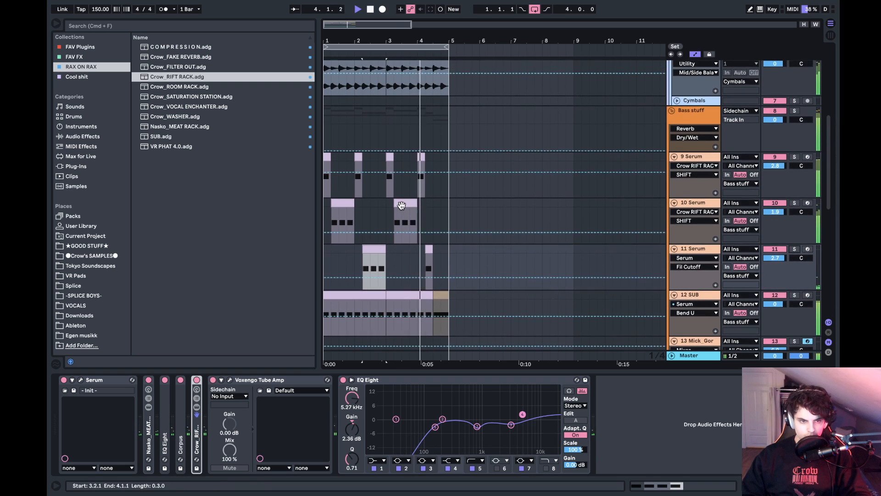
pyautogui.scroll(-1, 401, 204)
pyautogui.scroll(-4, 401, 205)
pyautogui.press('space')
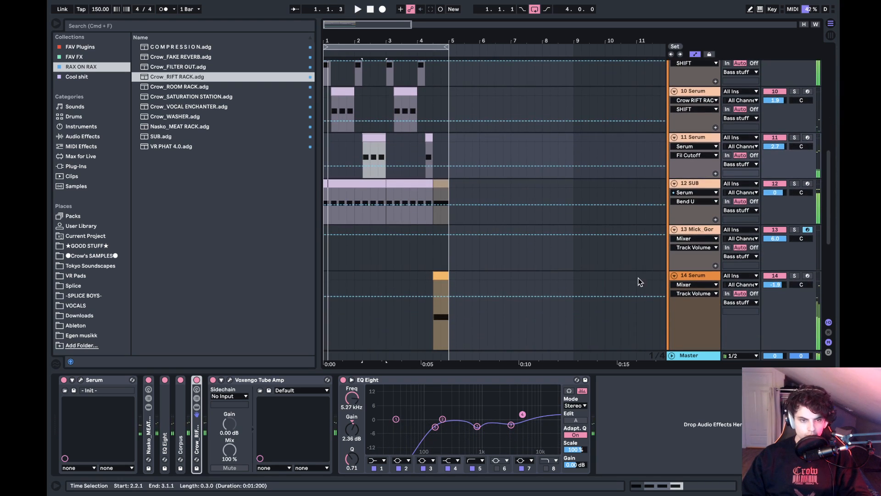
# - Check the master's effects chain and play the full mix from 1.1.1
pyautogui.scroll(-5, 681, 270)
pyautogui.click(698, 357)
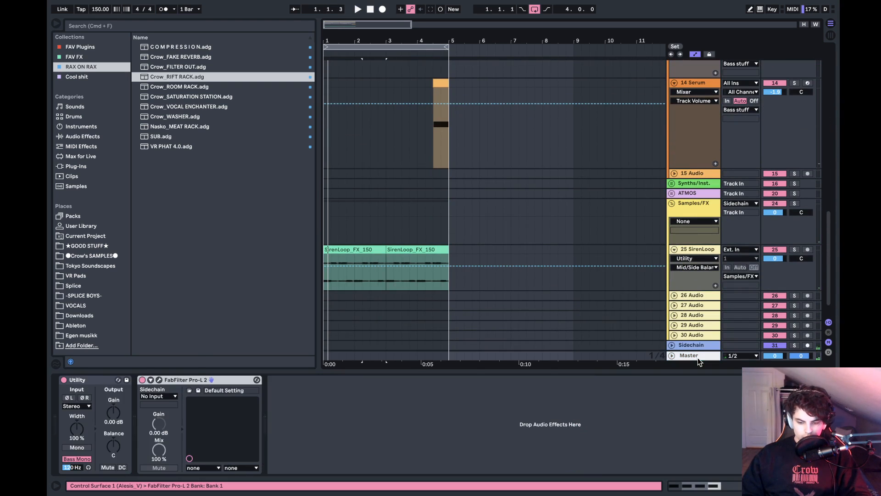
pyautogui.scroll(10, 412, 230)
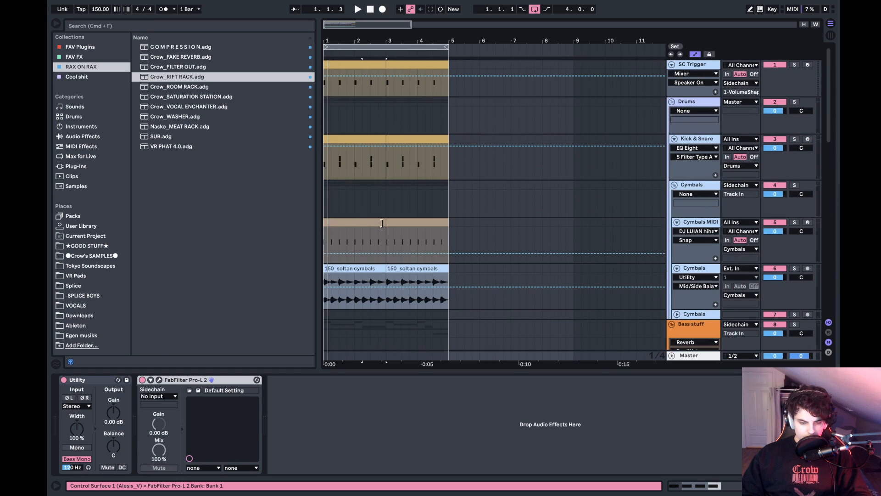
pyautogui.click(331, 168)
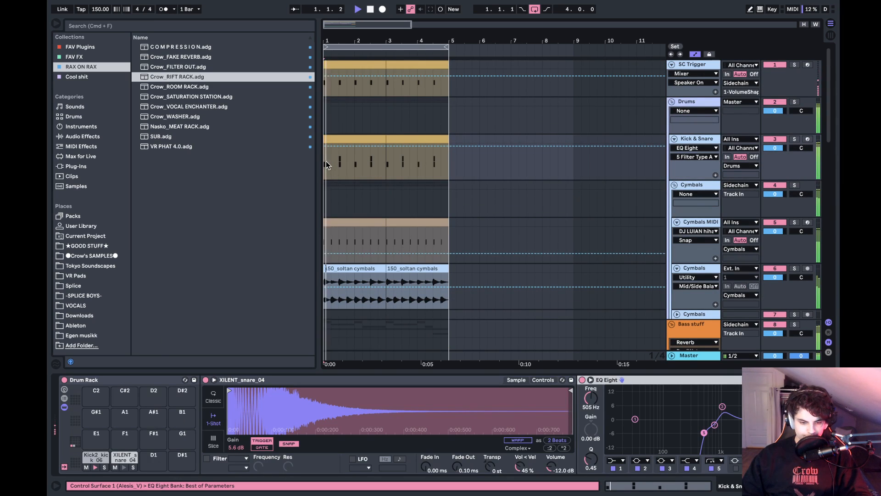
pyautogui.scroll(-6, 326, 165)
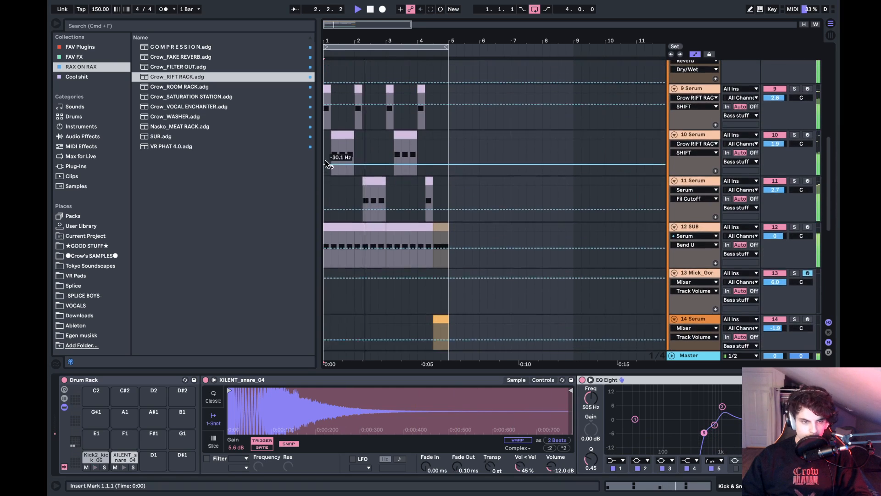
pyautogui.scroll(2, 326, 161)
pyautogui.press('space')
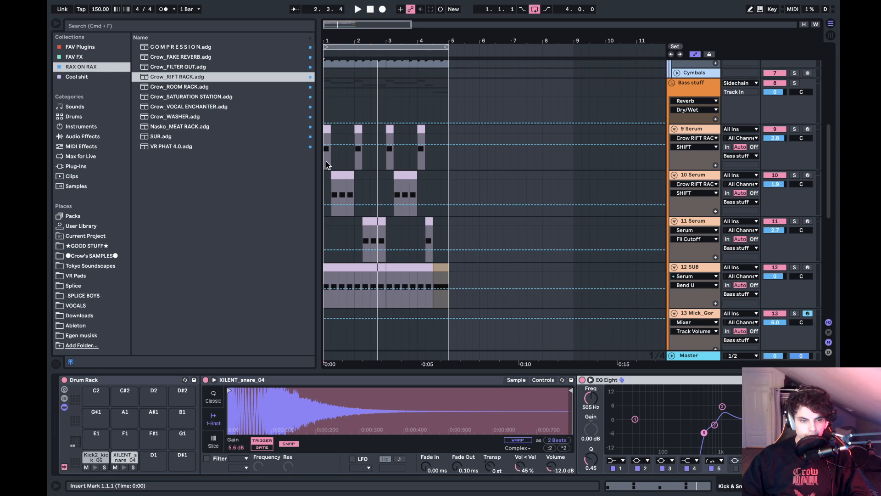
# - Delete FabFilter Pro-L 2 from the master, expand the master track and play the mix without the limiter
pyautogui.click(691, 355)
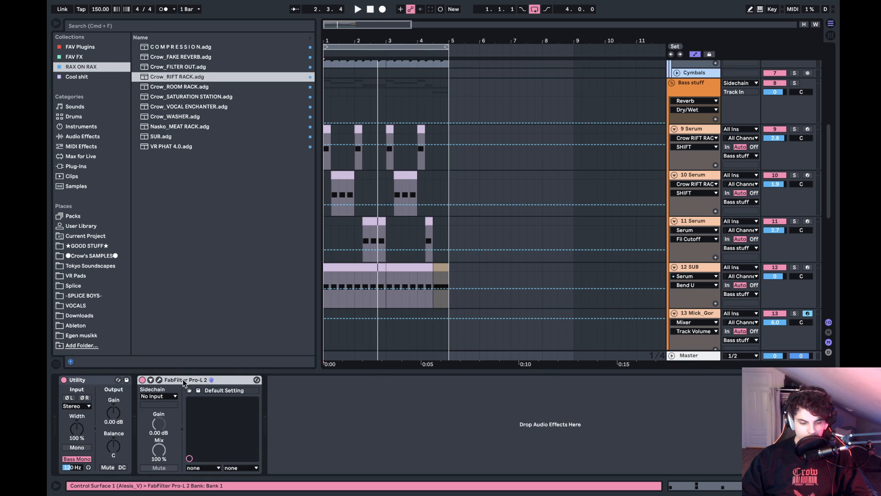
pyautogui.click(159, 380)
pyautogui.click(160, 381)
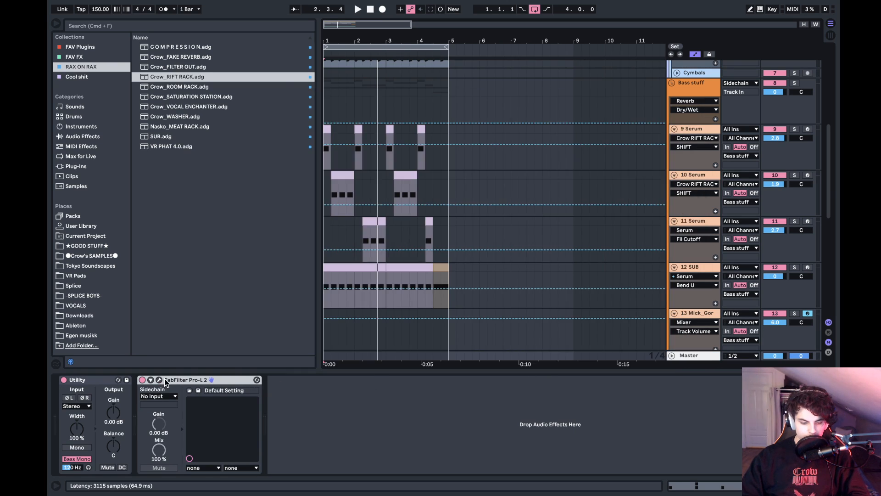
pyautogui.press('Delete')
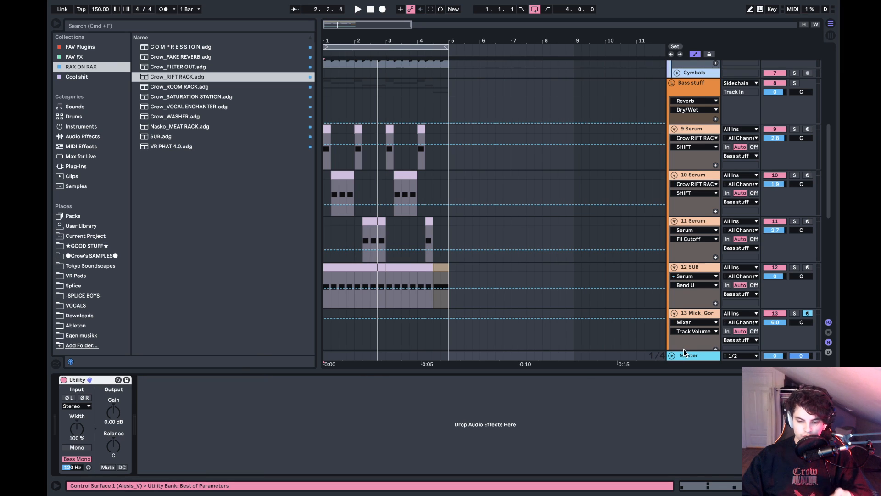
pyautogui.moveTo(683, 350); pyautogui.dragTo(700, 206)
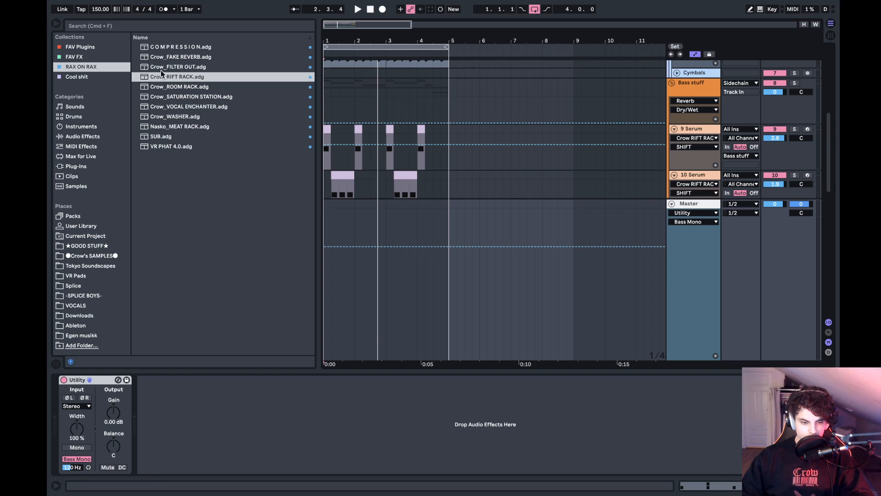
pyautogui.press('space')
# - Add a fresh FabFilter Pro-L 2 to the master and reposition its window
pyautogui.click(80, 47)
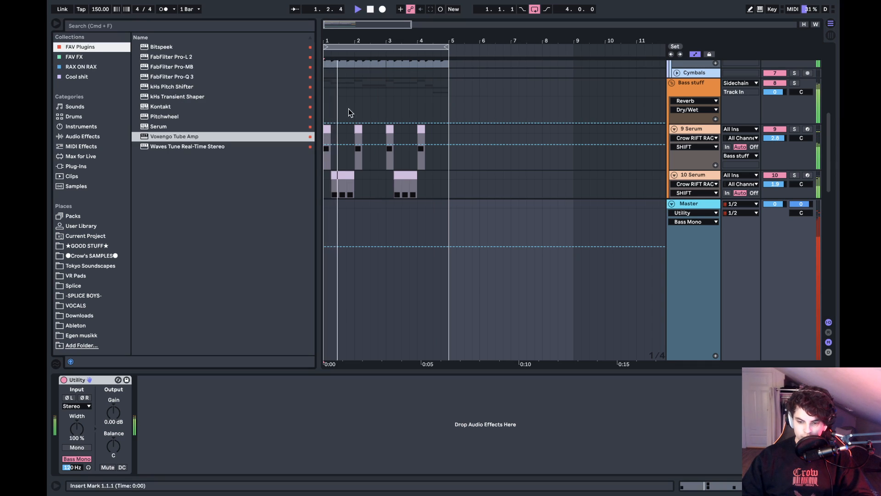
pyautogui.click(172, 58)
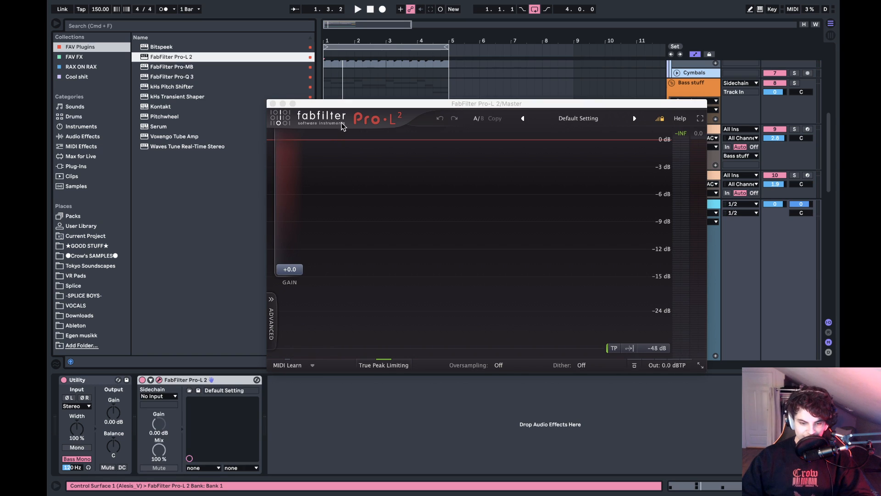
pyautogui.moveTo(360, 108); pyautogui.dragTo(343, 127)
# - Play the mix to check the master limiter's gain reduction, and close the Pro-L 2 window
pyautogui.press('space')
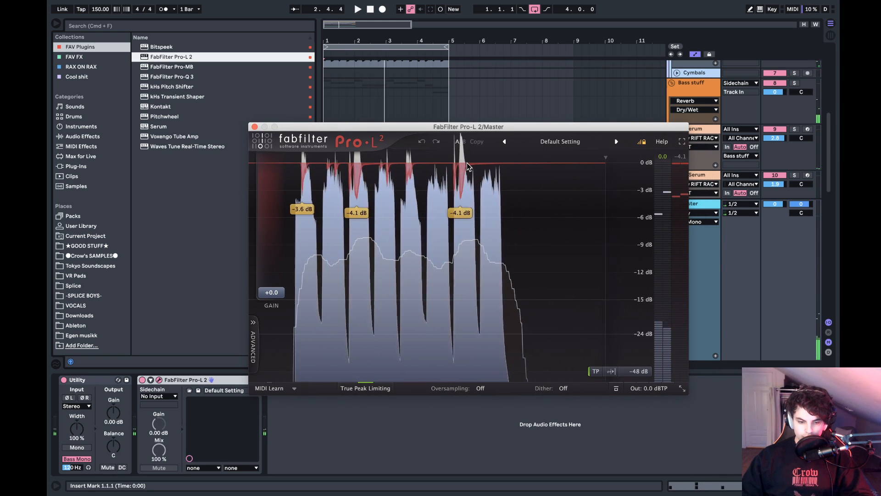
pyautogui.press('space')
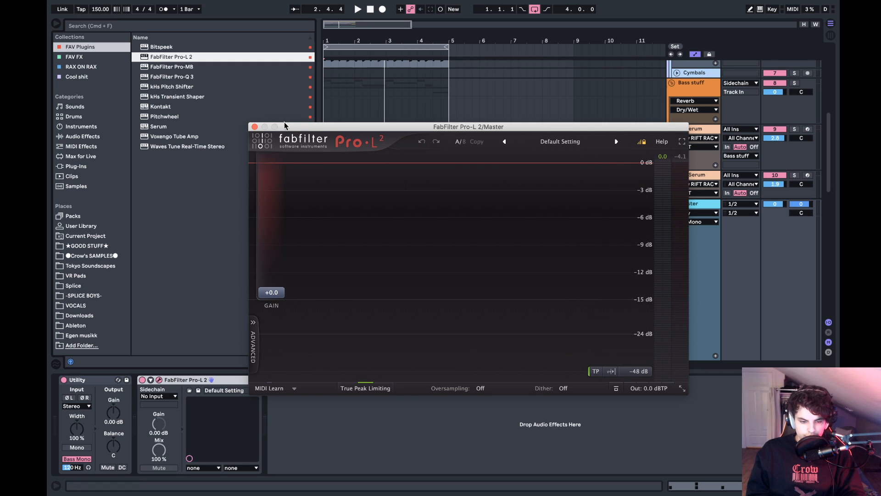
pyautogui.press('space')
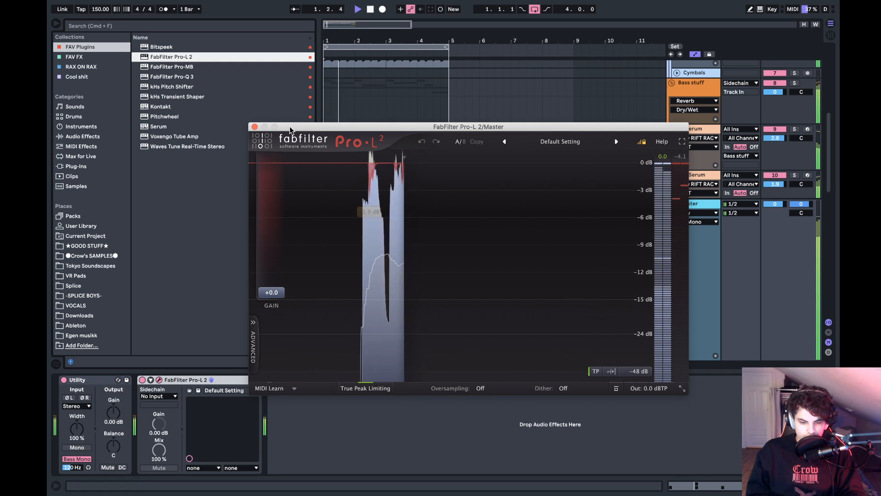
pyautogui.click(255, 127)
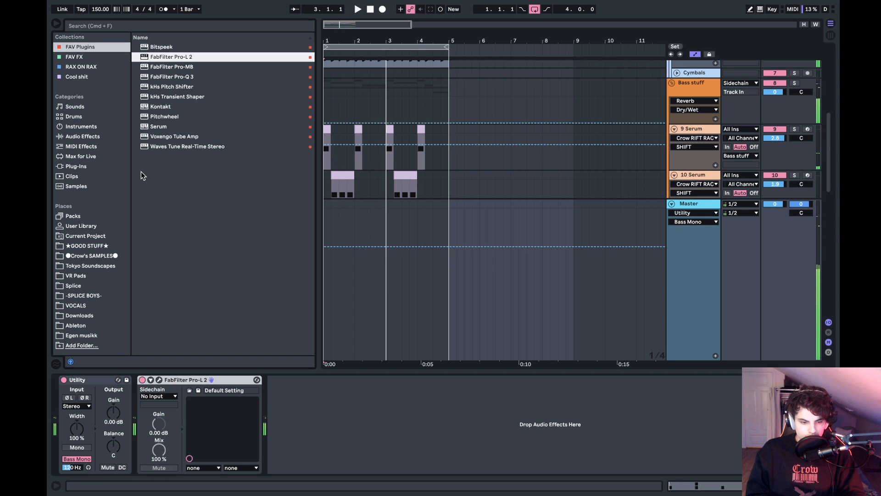
# - Browse the audio effects, favourite plug-ins and the FabFilter, iZotope and Kilohearts folders for a device for the master
pyautogui.click(87, 134)
pyautogui.scroll(-4, 186, 248)
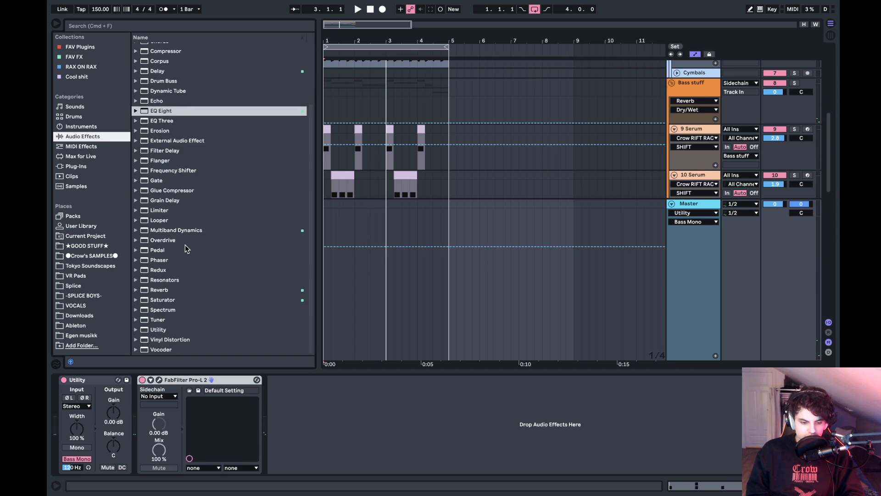
pyautogui.click(84, 46)
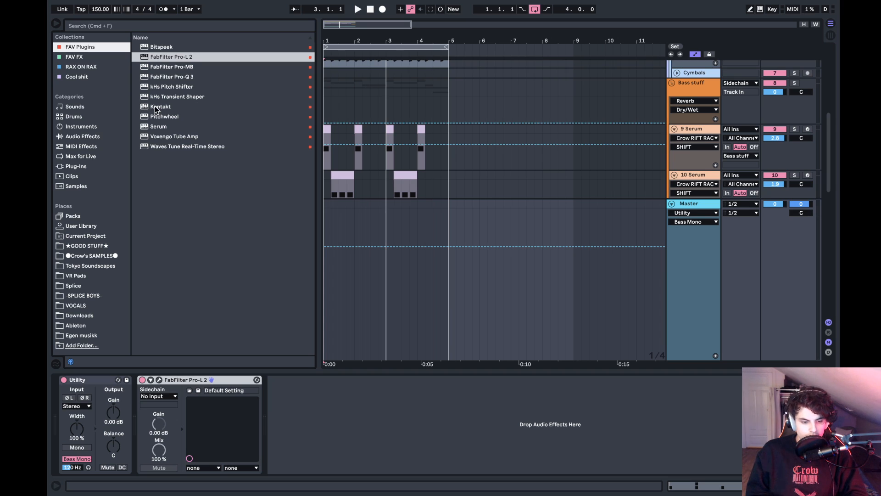
pyautogui.click(76, 166)
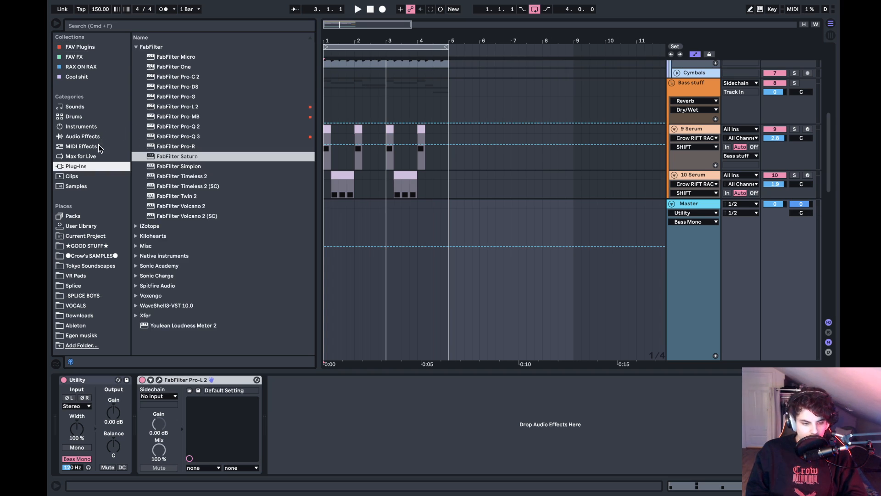
pyautogui.press('Left')
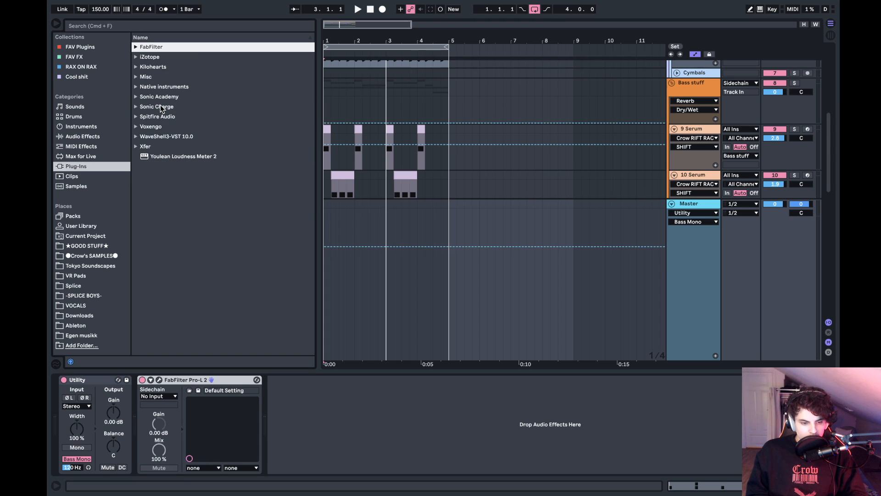
pyautogui.press('Down')
pyautogui.press('Right')
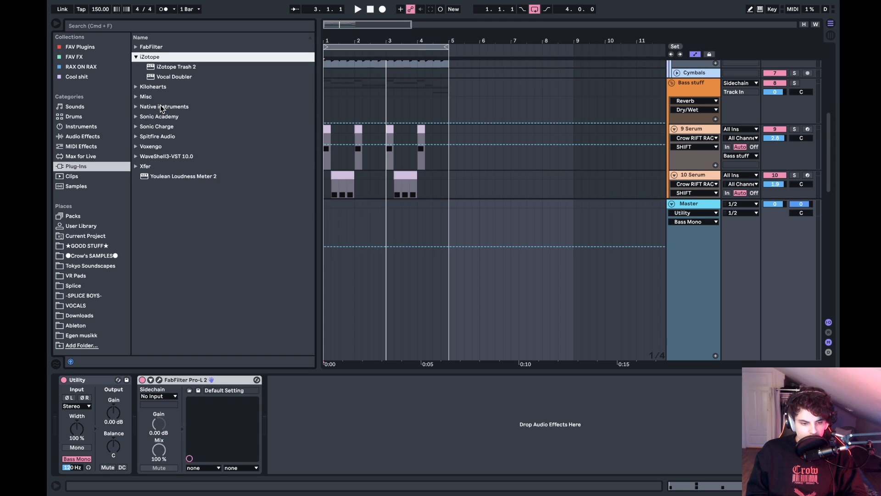
pyautogui.press('Left')
pyautogui.press('Down')
pyautogui.press('Right')
pyautogui.press('Down')
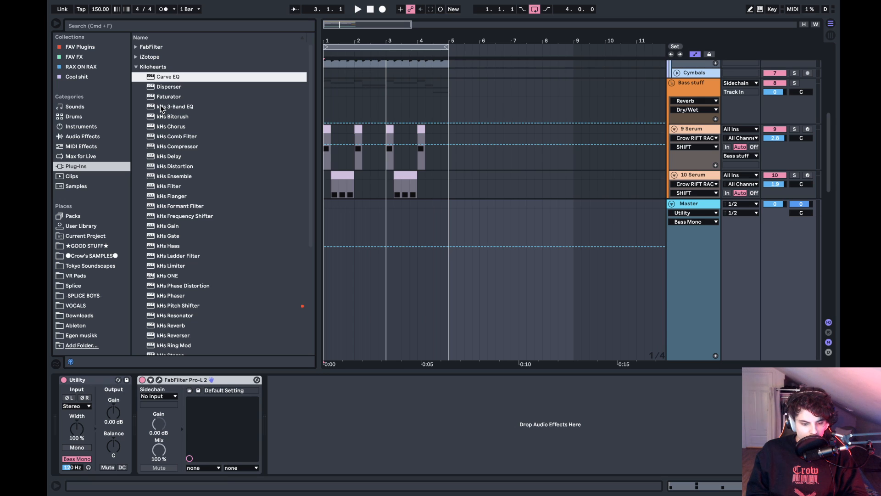
pyautogui.scroll(-5, 162, 108)
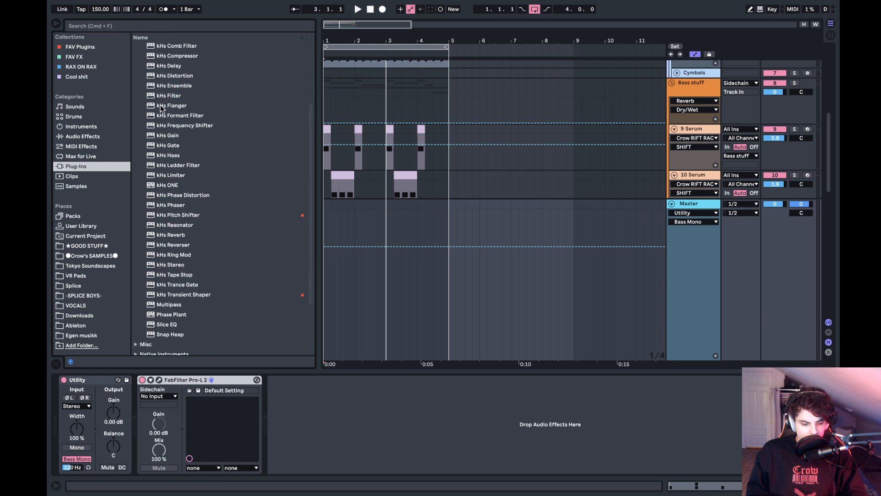
pyautogui.scroll(2, 160, 109)
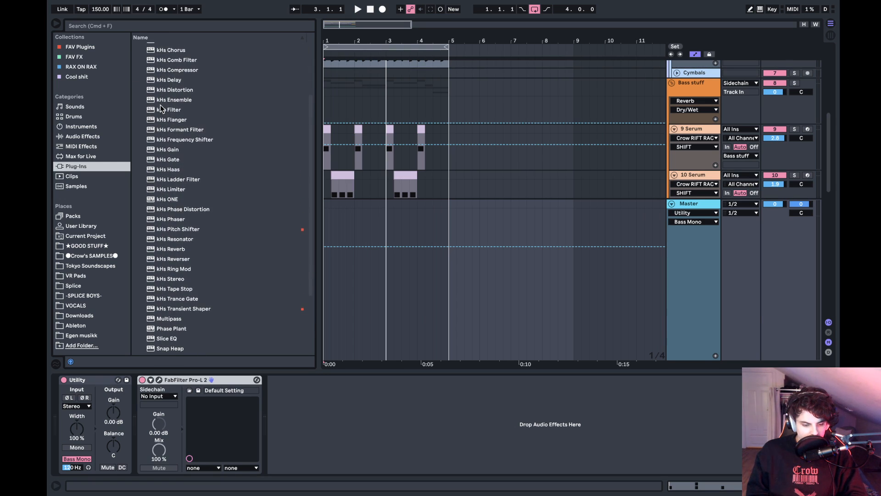
pyautogui.scroll(4, 160, 105)
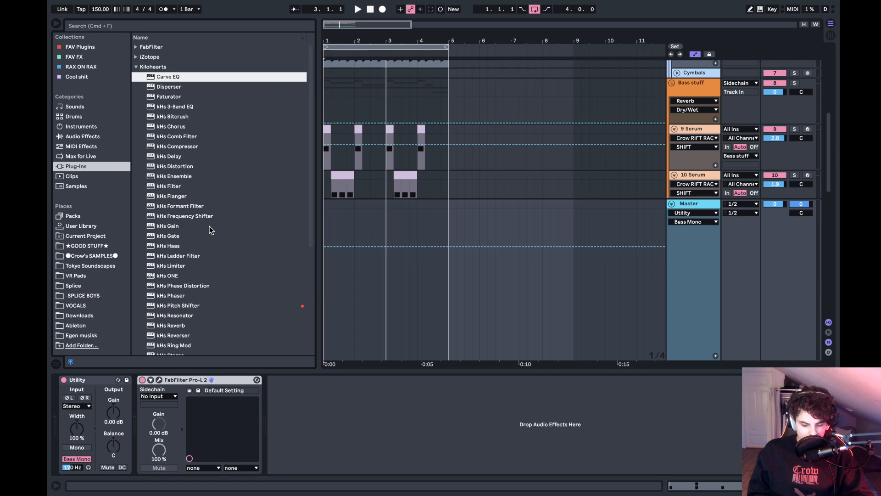
# - Add ClipShifter from the Misc plug-ins to the master between Utility and Pro-L 2, and reposition its window
pyautogui.press('Left')
pyautogui.press('Left')
pyautogui.press('Down')
pyautogui.press('Right')
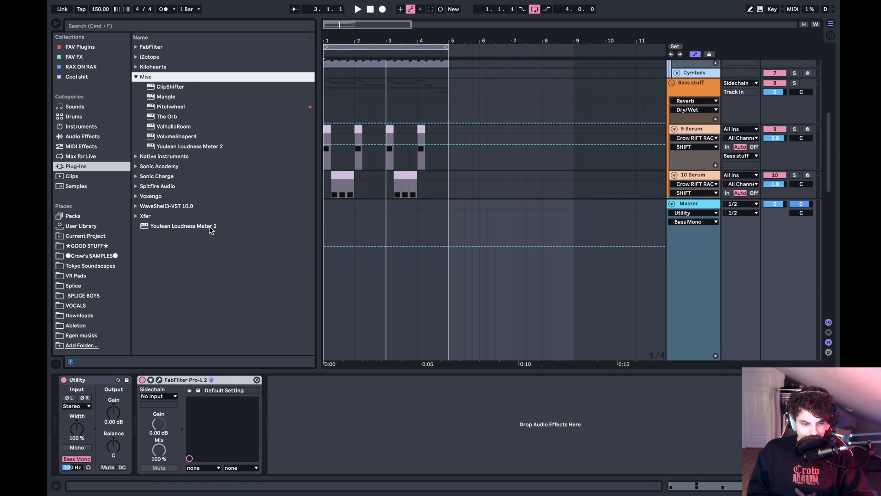
pyautogui.press('Down')
pyautogui.press('Return')
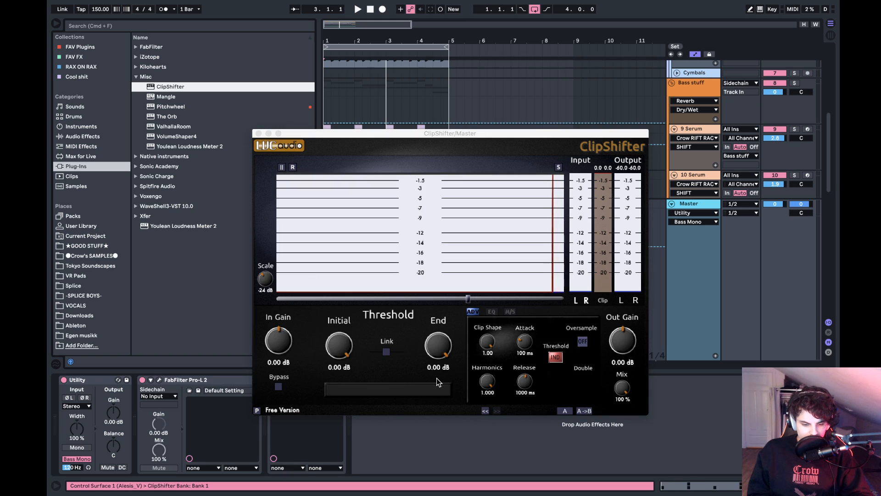
pyautogui.moveTo(418, 140); pyautogui.dragTo(396, 76)
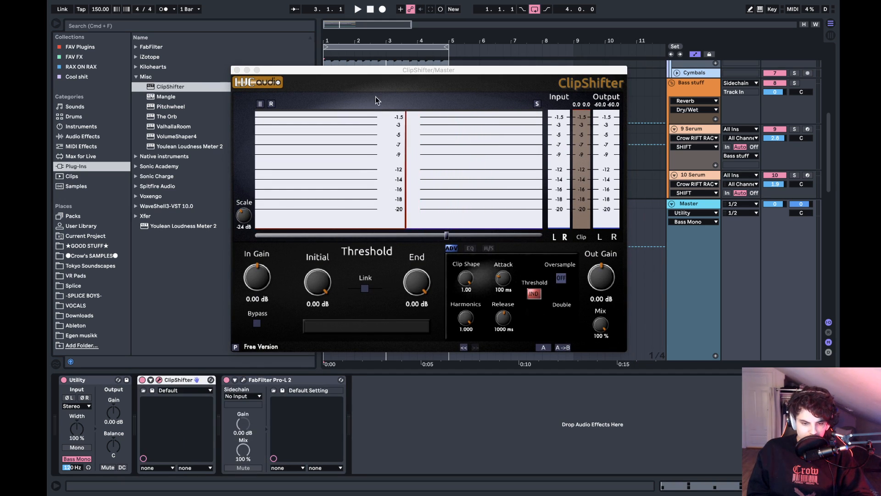
pyautogui.moveTo(426, 71); pyautogui.dragTo(363, 46)
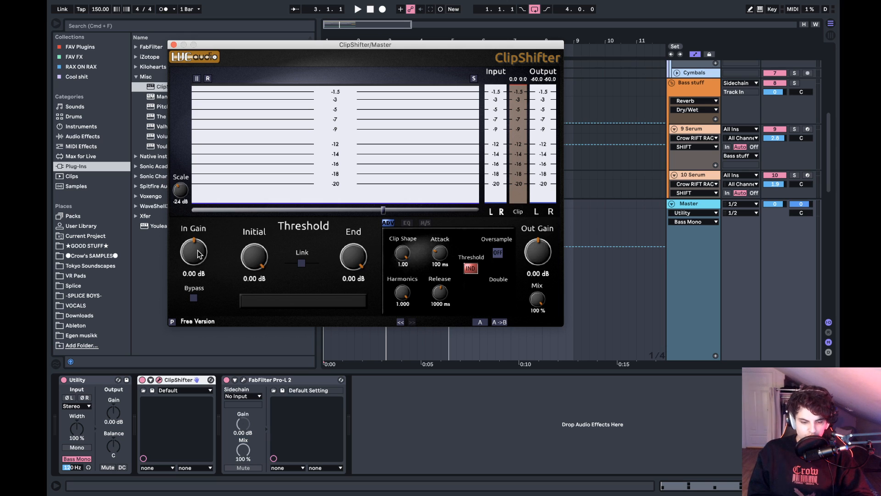
# - Play the mix while lowering ClipShifter's initial threshold to -10.03 dB
pyautogui.press('space')
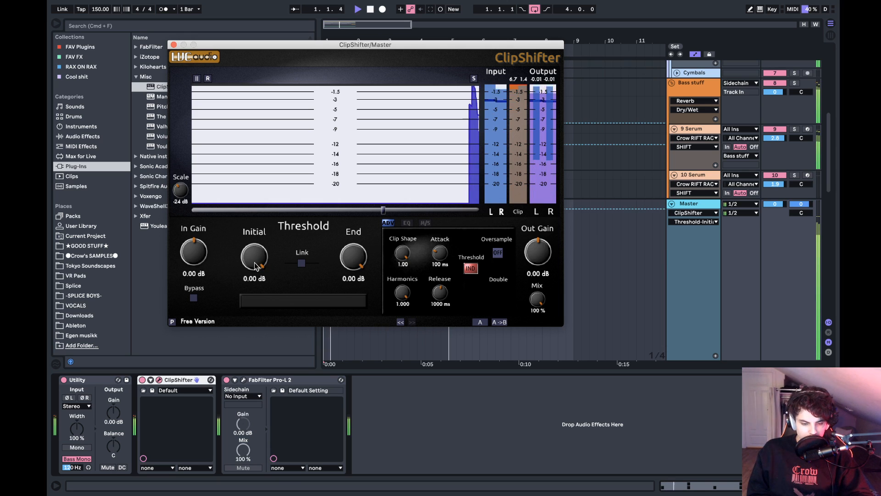
pyautogui.moveTo(256, 264); pyautogui.dragTo(256, 336)
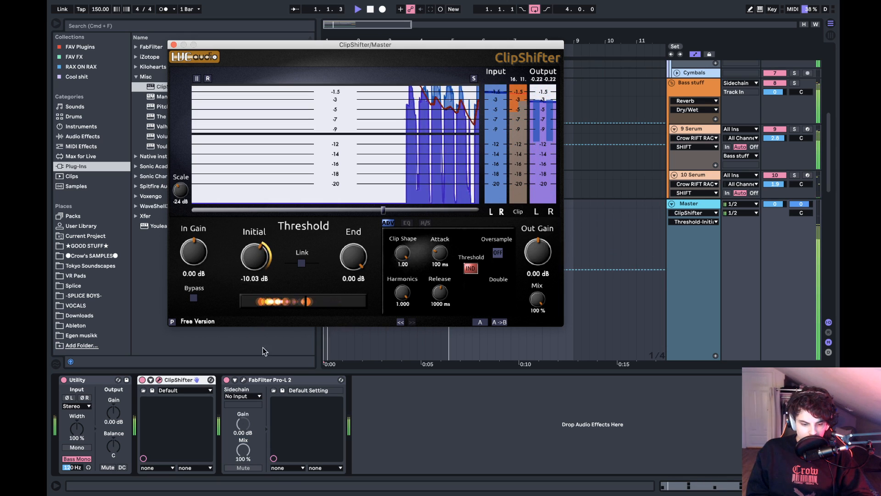
pyautogui.press('space')
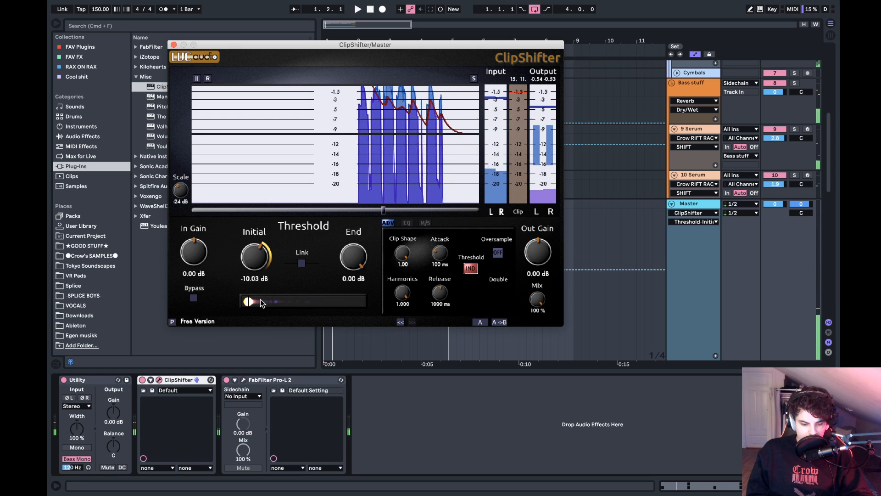
# - Open the master's FabFilter Pro-L 2 window and arrange it and ClipShifter so both displays can be watched
pyautogui.click(244, 380)
pyautogui.press('space')
pyautogui.moveTo(489, 130); pyautogui.dragTo(638, 230)
pyautogui.moveTo(362, 46); pyautogui.dragTo(242, 6)
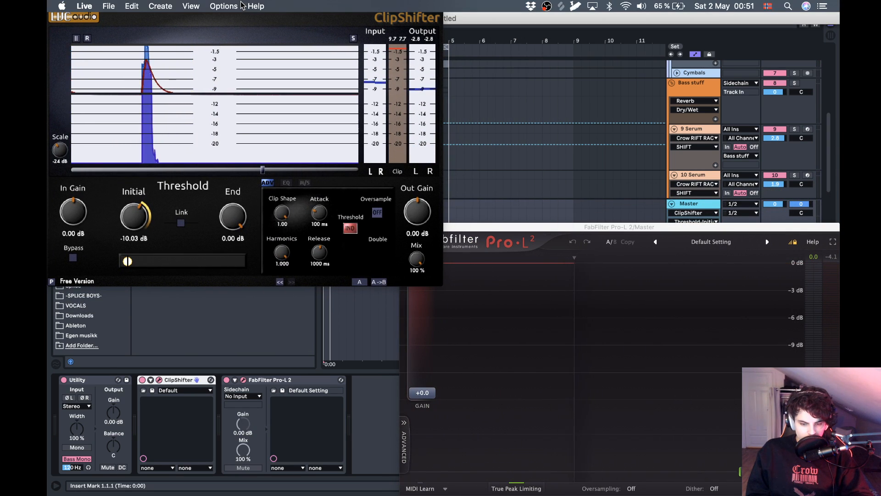
# - Play the mix, reset ClipShifter's initial threshold to 0.00 dB and try an input gain of 2.26 dB
pyautogui.press('space')
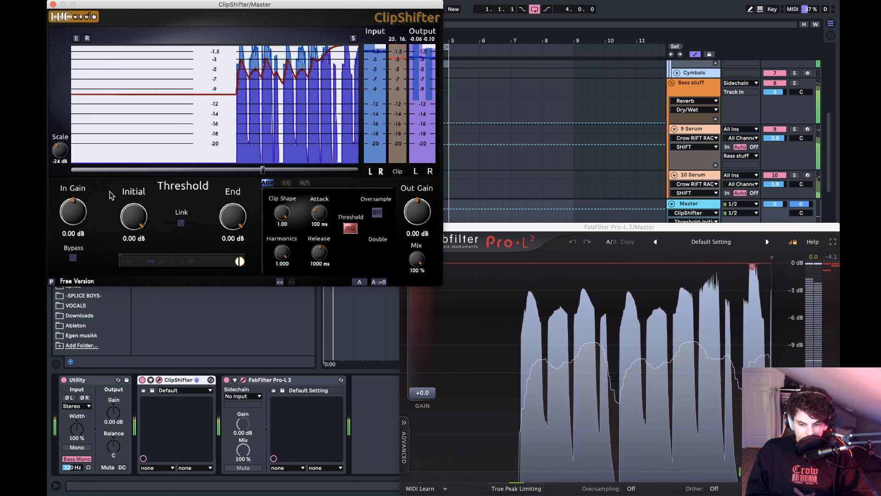
pyautogui.moveTo(132, 219); pyautogui.dragTo(242, 26)
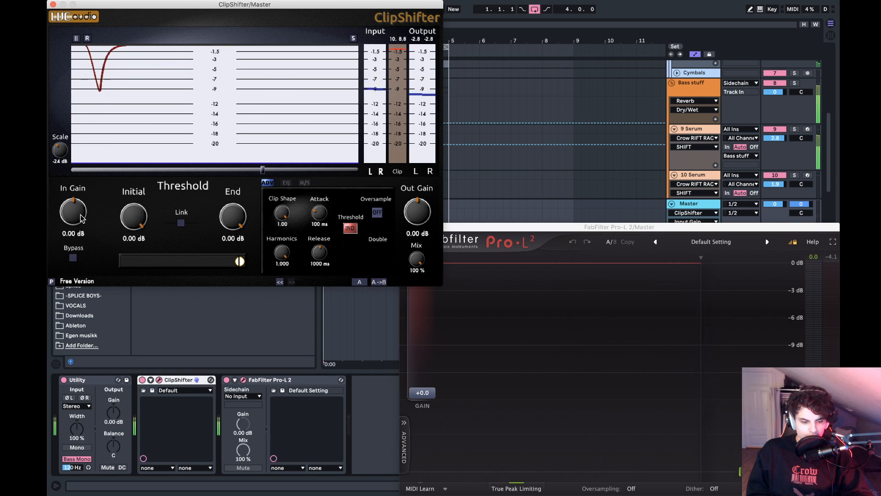
pyautogui.moveTo(83, 212); pyautogui.dragTo(81, 211)
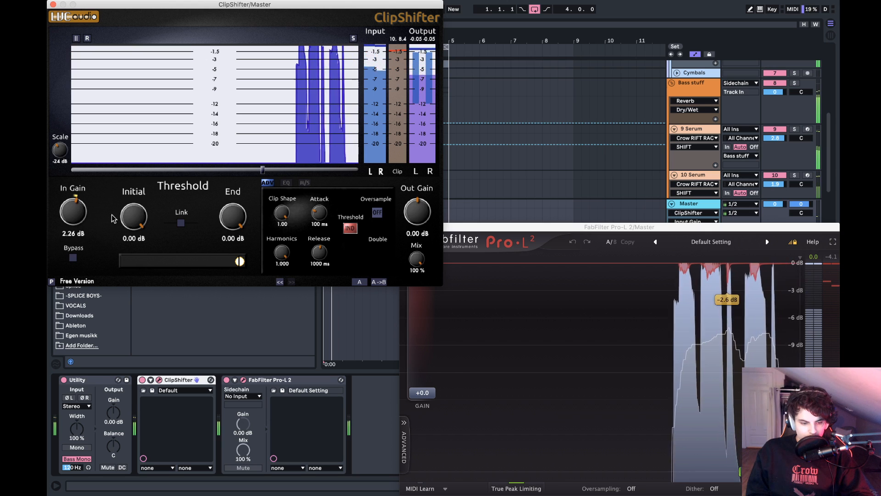
pyautogui.moveTo(134, 215); pyautogui.dragTo(198, 120)
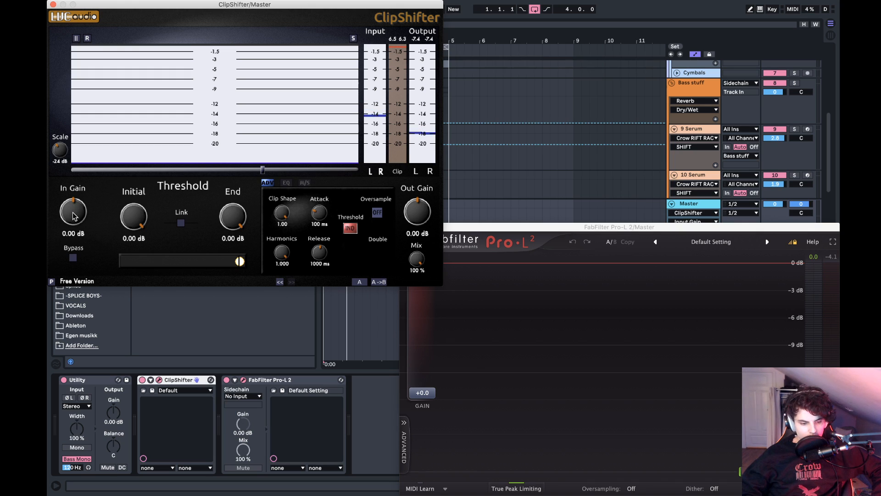
# - Try ClipShifter input gains of -8.04 dB and -2.54 dB, and reset the input gain to 0.00 dB
pyautogui.moveTo(72, 243); pyautogui.dragTo(71, 248)
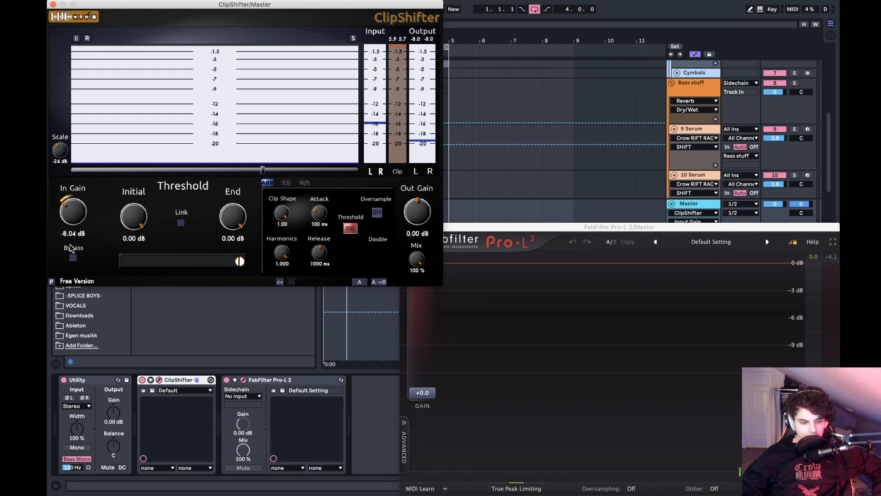
pyautogui.moveTo(89, 193); pyautogui.dragTo(98, 403)
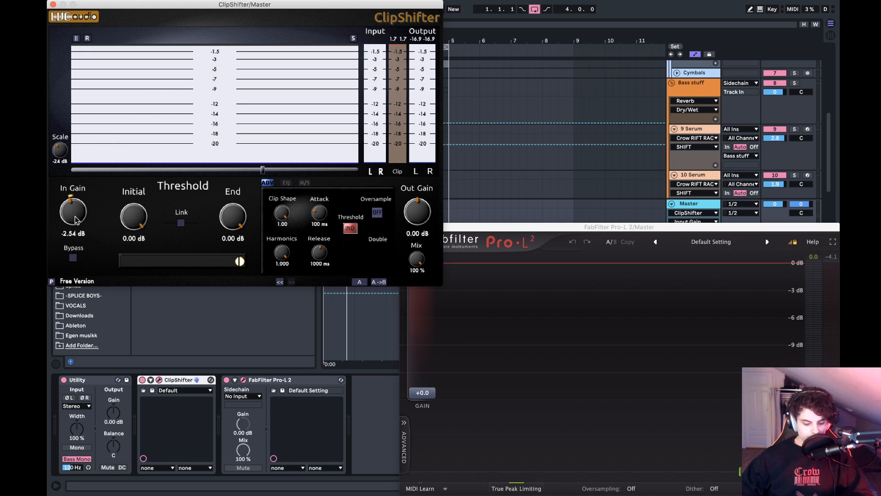
pyautogui.doubleClick(78, 217)
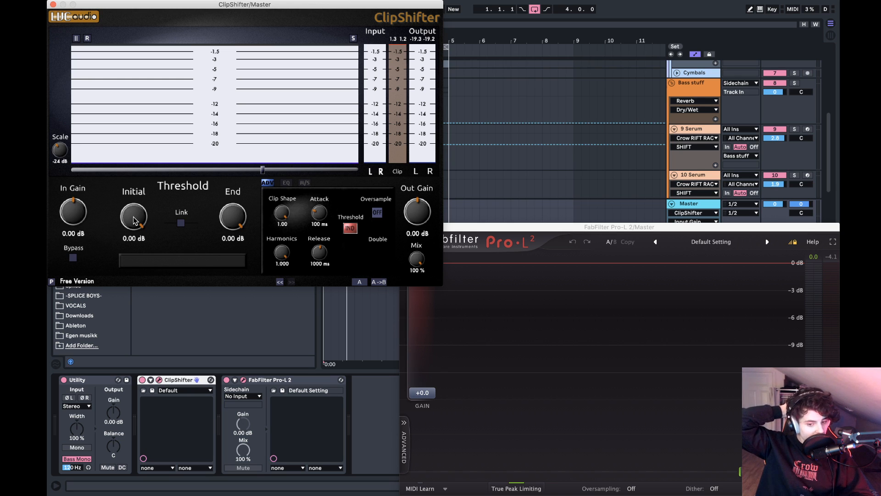
# - Play the mix while trying ClipShifter's end threshold, and leave it at 0.00 dB
pyautogui.press('space')
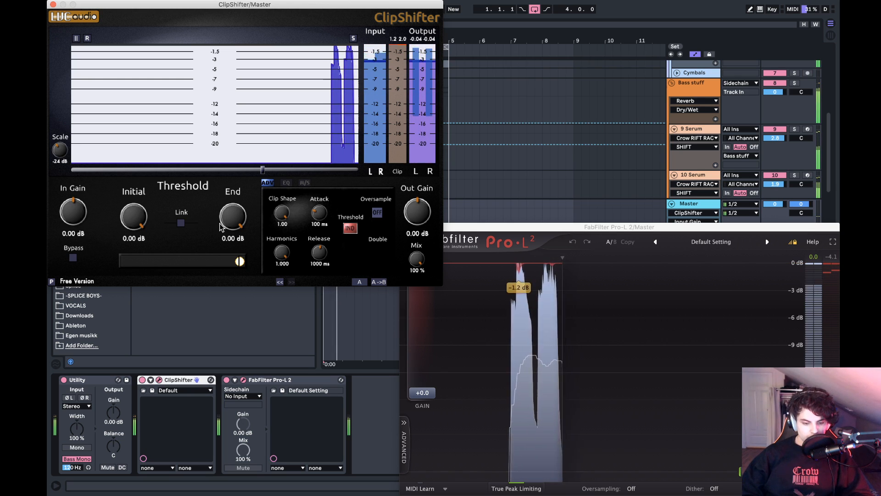
pyautogui.moveTo(231, 224); pyautogui.dragTo(256, 155)
pyautogui.press('space')
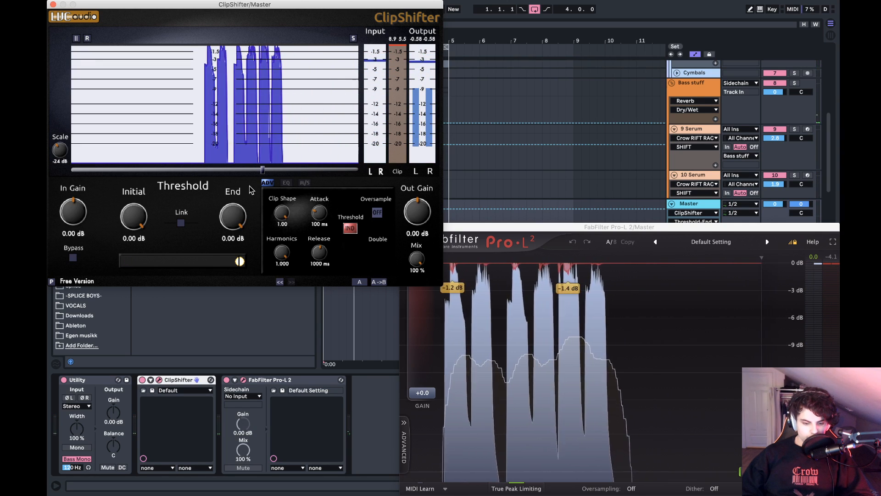
# - During playback, set ClipShifter's initial threshold to -6.22 dB and its input gain to 2.40 dB
pyautogui.press('space')
pyautogui.moveTo(133, 216); pyautogui.dragTo(132, 265)
pyautogui.moveTo(75, 220)
pyautogui.mouseDown()
pyautogui.moveTo(89, 207)
pyautogui.moveTo(85, 218)
pyautogui.mouseUp()
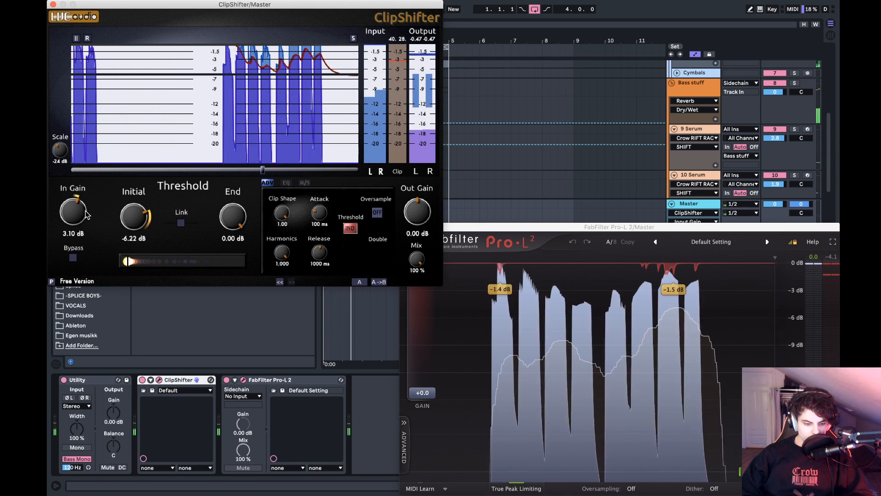
pyautogui.press('space')
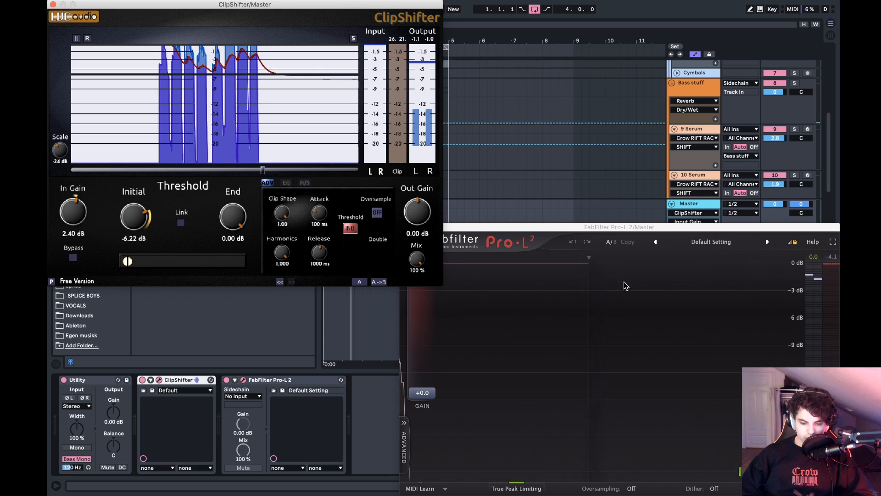
# - During playback, raise the Pro-L 2 gain to +2.4 dB and set ClipShifter's input gain to 0.42 dB
pyautogui.press('space')
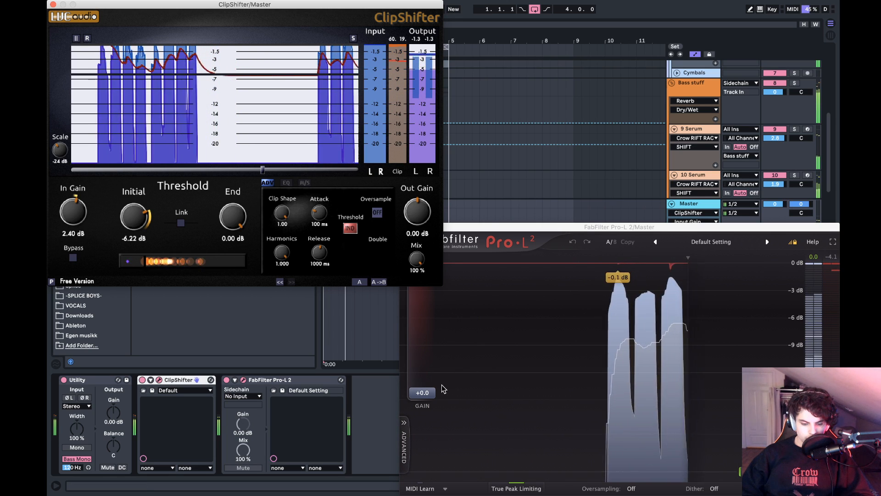
pyautogui.moveTo(421, 392); pyautogui.dragTo(433, 376)
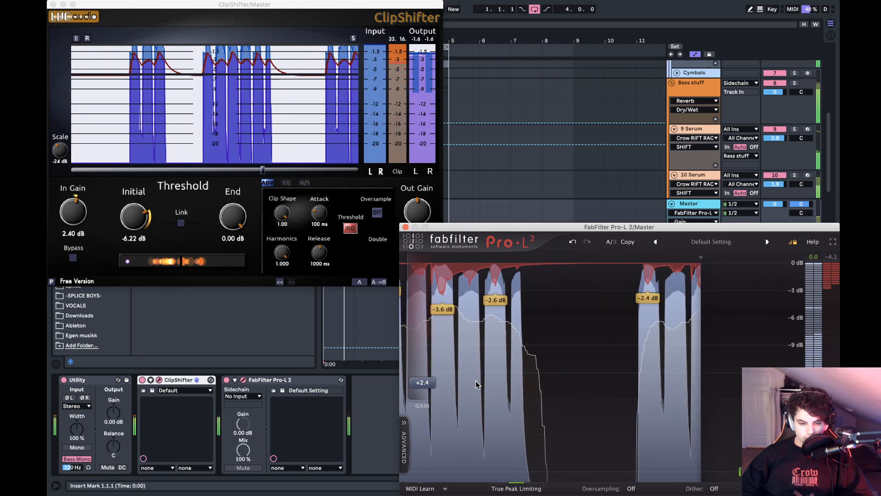
pyautogui.click(79, 213)
pyautogui.moveTo(78, 214); pyautogui.dragTo(77, 222)
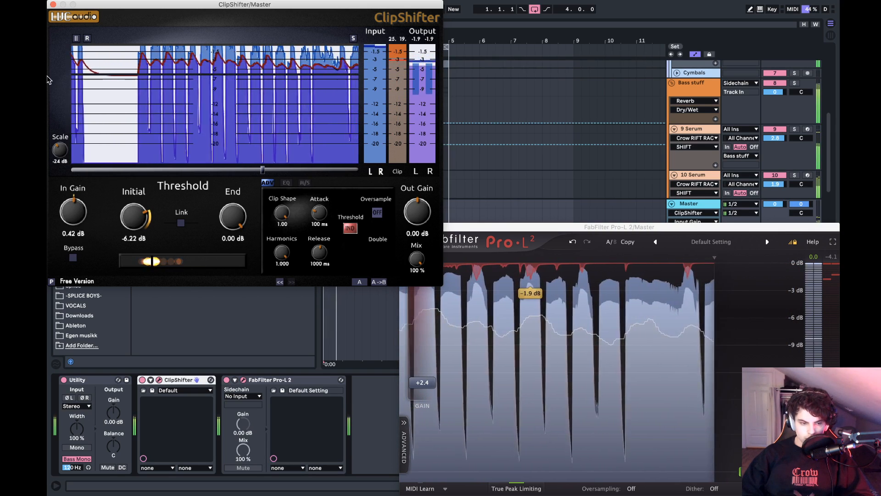
pyautogui.press('space')
# - Close the ClipShifter and Pro-L 2 windows and fold the master track
pyautogui.click(54, 4)
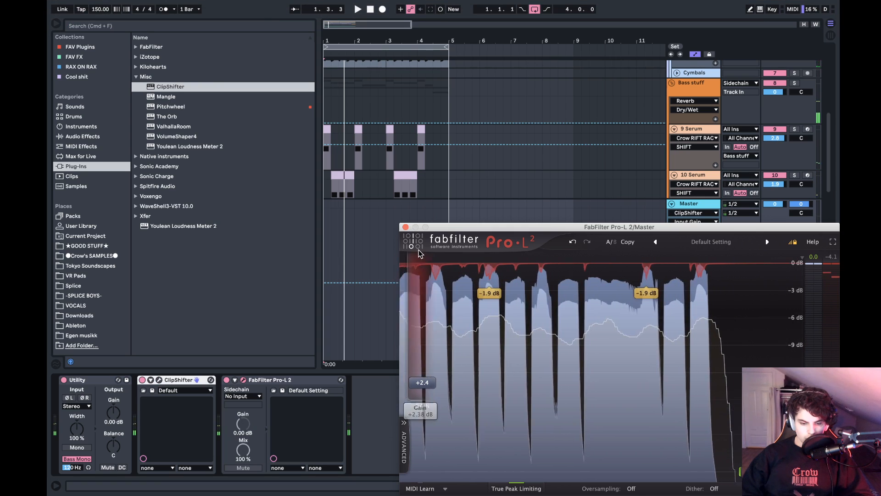
pyautogui.click(406, 227)
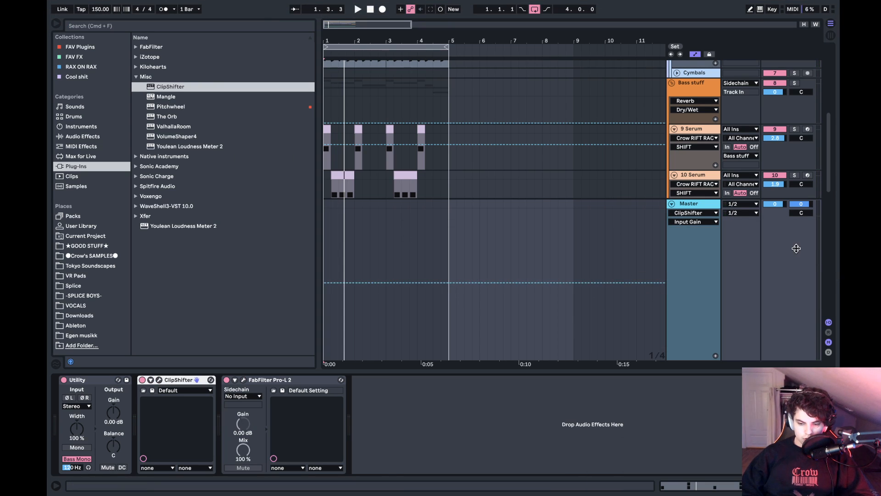
pyautogui.click(671, 204)
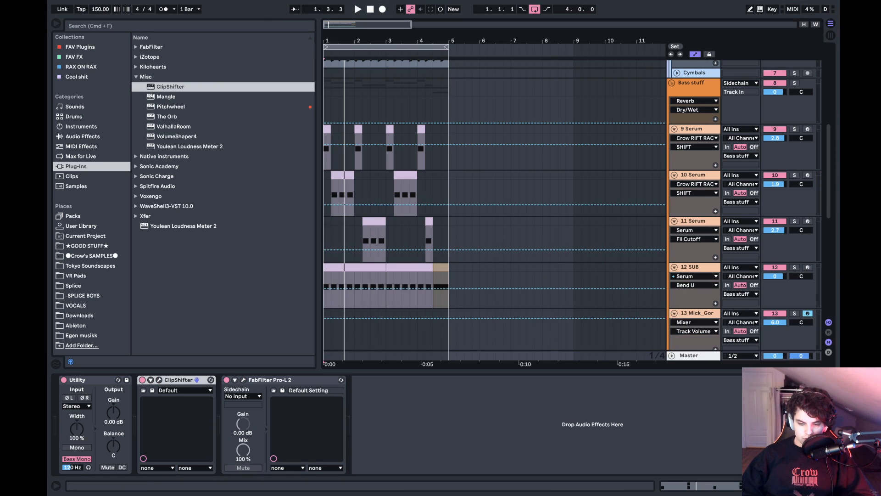
# - Fold the Misc plug-in folder and look through the FabFilter plug-ins to Pro-Q 3
pyautogui.click(165, 77)
pyautogui.click(154, 47)
pyautogui.press('Down')
pyautogui.press('Down')
pyautogui.press('Down')
pyautogui.press('Down')
pyautogui.press('Down')
pyautogui.press('Down')
pyautogui.press('Down')
pyautogui.press('Down')
pyautogui.press('Down')
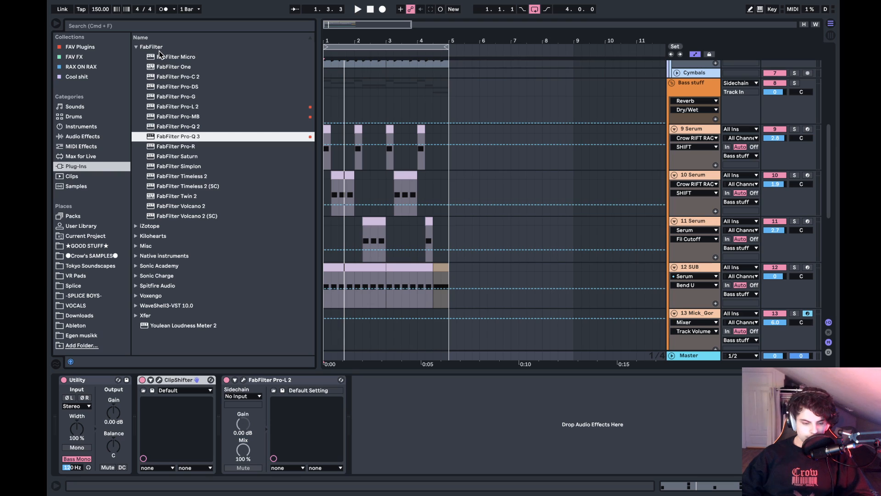
# - Collapse the ClipShifter and FabFilter Pro-L 2 devices in the master's effects chain
pyautogui.doubleClick(182, 378)
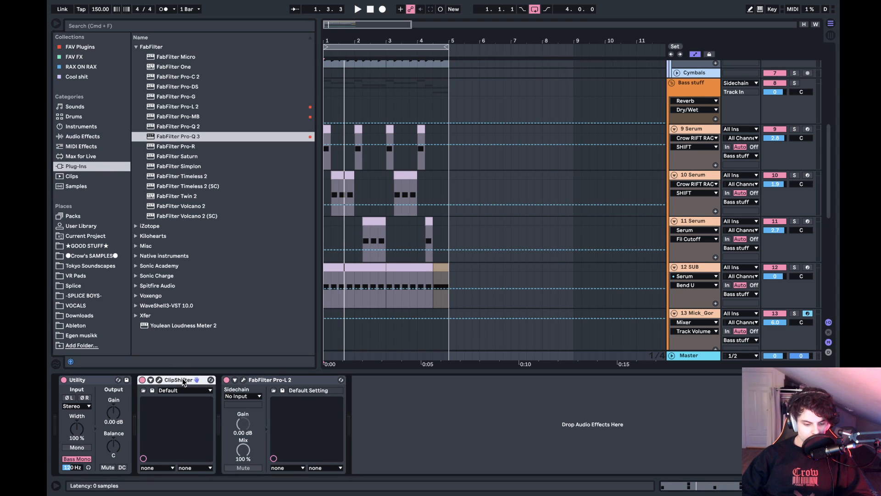
pyautogui.doubleClick(183, 378)
pyautogui.click(271, 408)
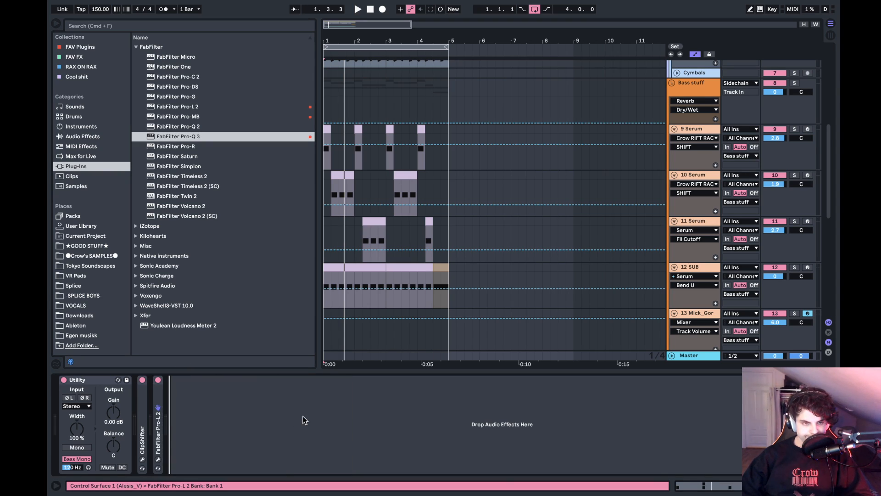
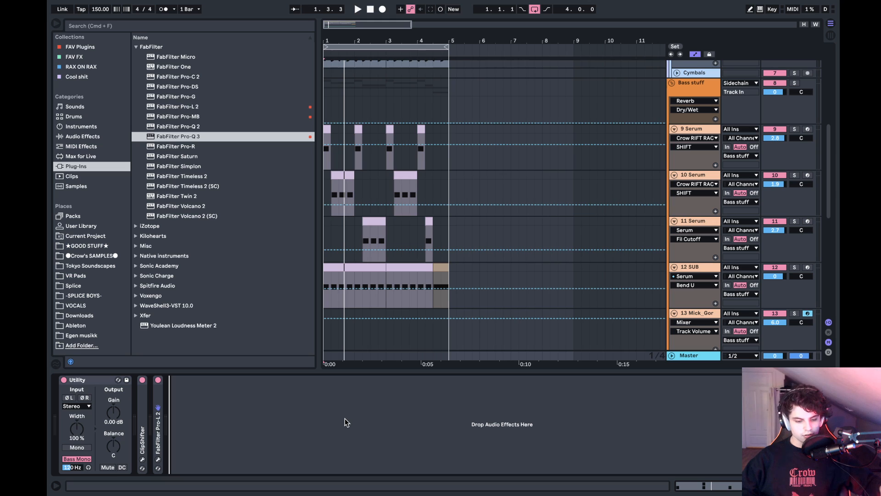
# - Add the COMPRESSION rack from the RAX ON RAX collection to the end of the master's effects chain
pyautogui.click(330, 361)
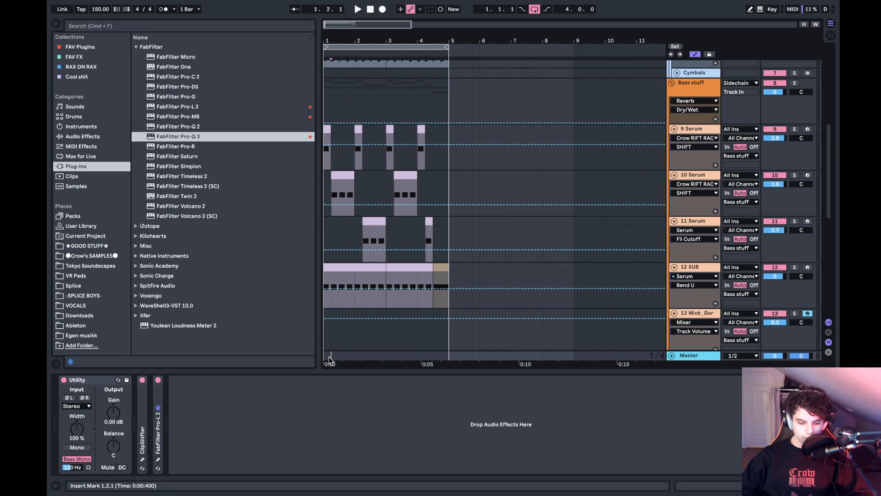
pyautogui.click(325, 355)
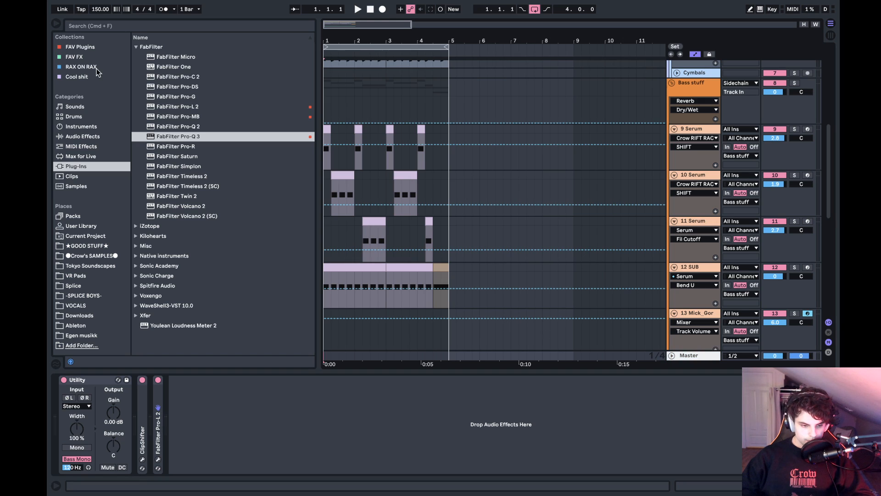
pyautogui.click(75, 47)
pyautogui.click(80, 67)
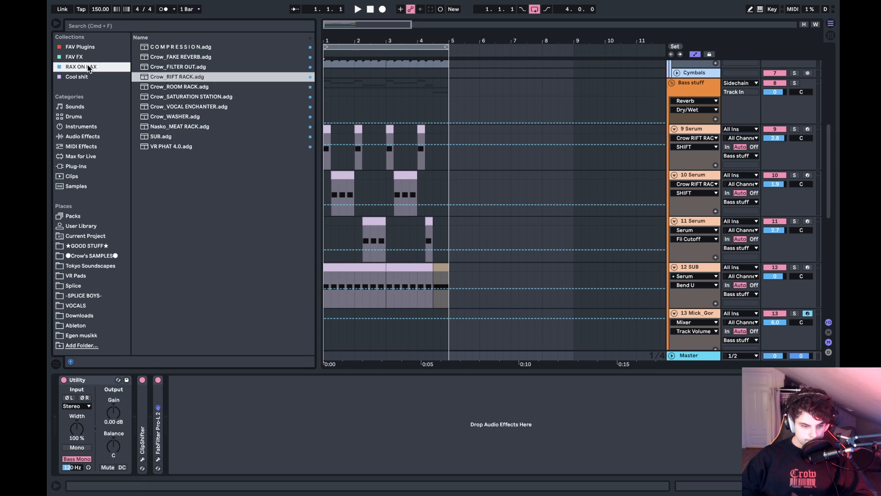
pyautogui.doubleClick(167, 45)
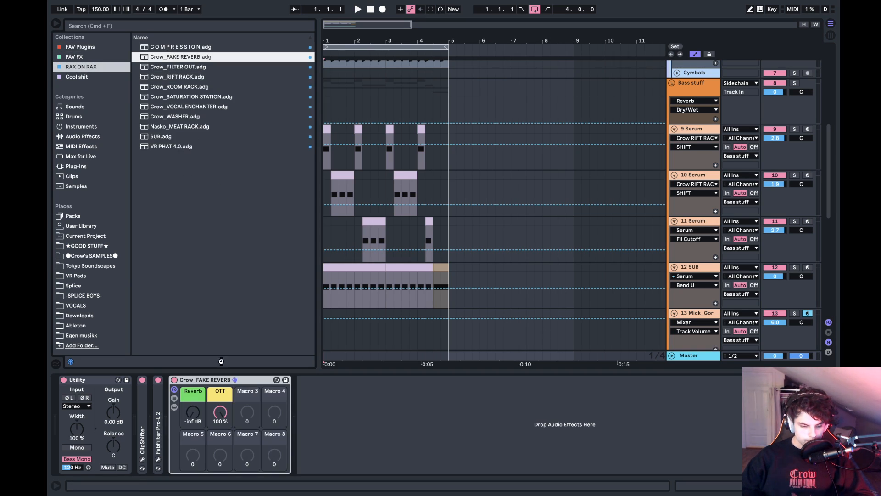
pyautogui.click(226, 380)
pyautogui.press('Delete')
# - Audition the loop, set the COMPRESSION rack's Amount to 12 %, and fold the rack
pyautogui.press('space')
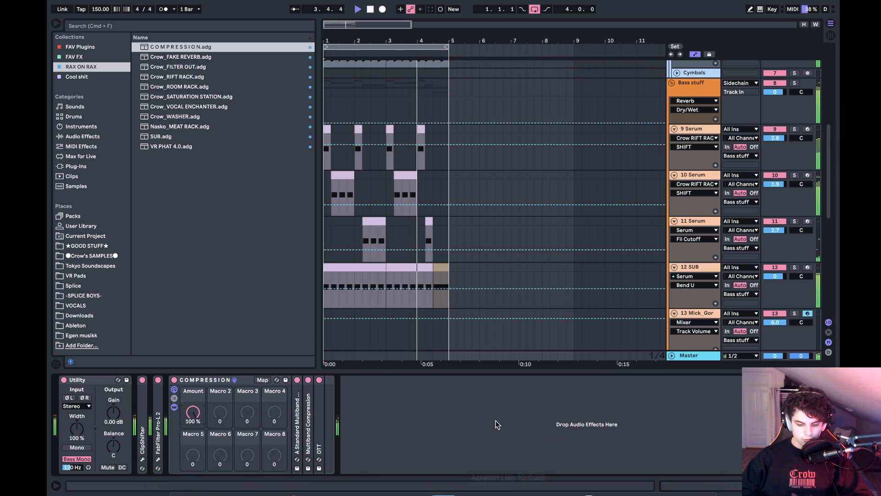
pyautogui.press('space')
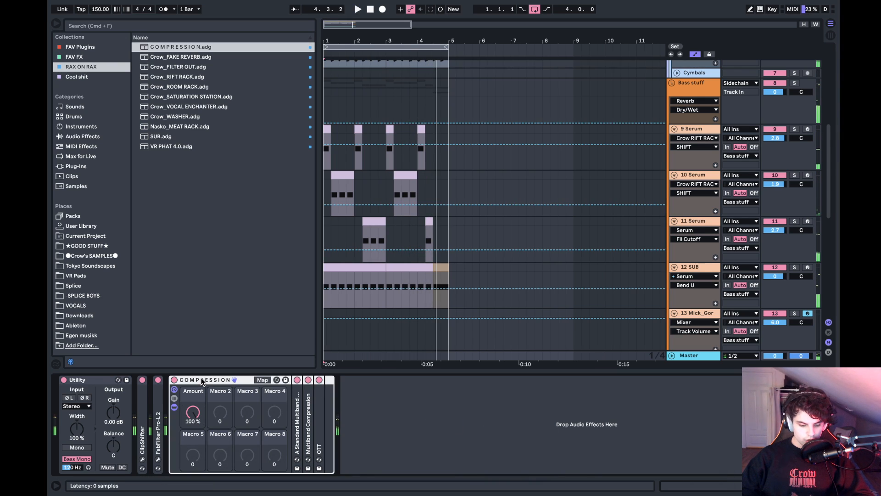
pyautogui.click(193, 411)
pyautogui.moveTo(193, 411); pyautogui.dragTo(193, 409)
pyautogui.press('space')
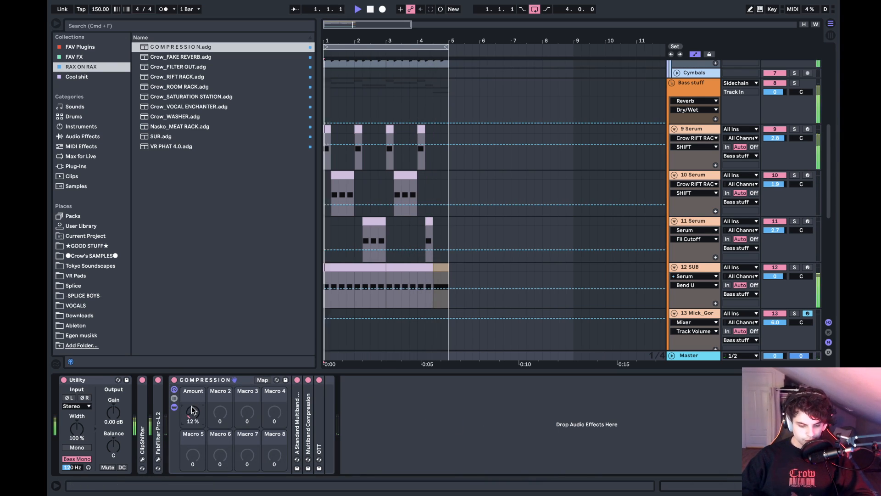
pyautogui.click(202, 379)
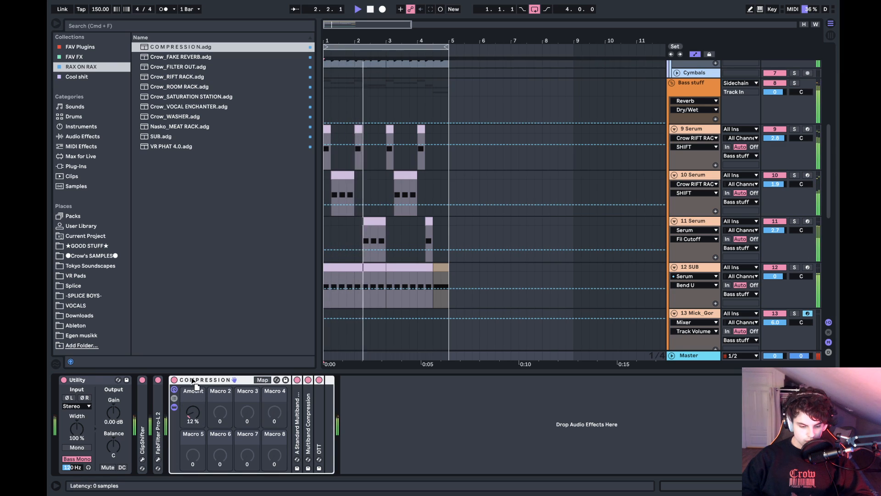
pyautogui.doubleClick(204, 379)
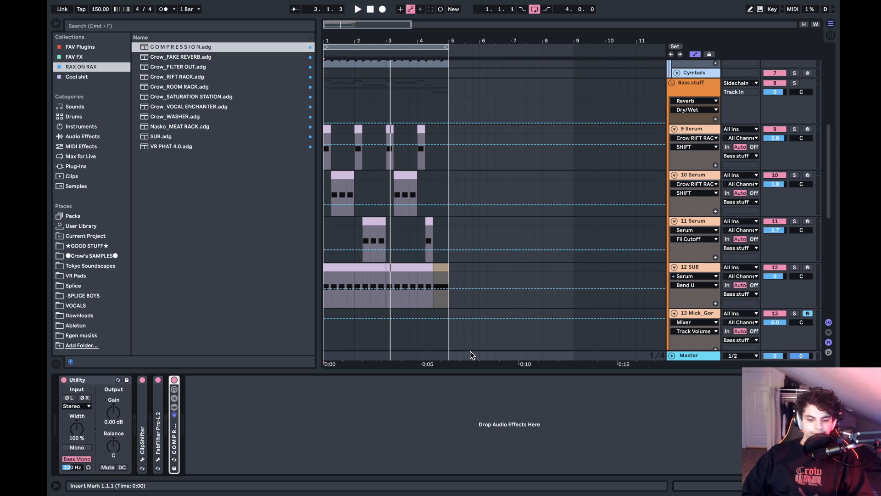
# - Look through the arrangement's tracks, from Bass stuff down to Sidechain and back up to the drums
pyautogui.click(329, 102)
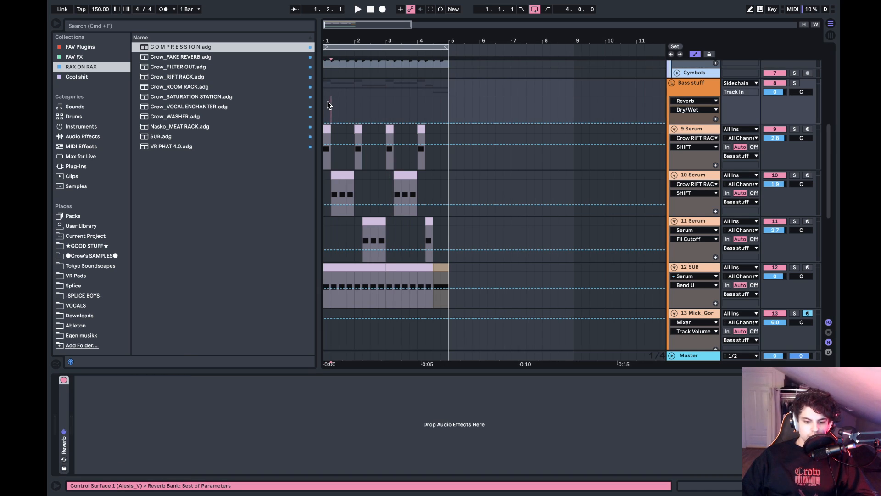
pyautogui.click(327, 102)
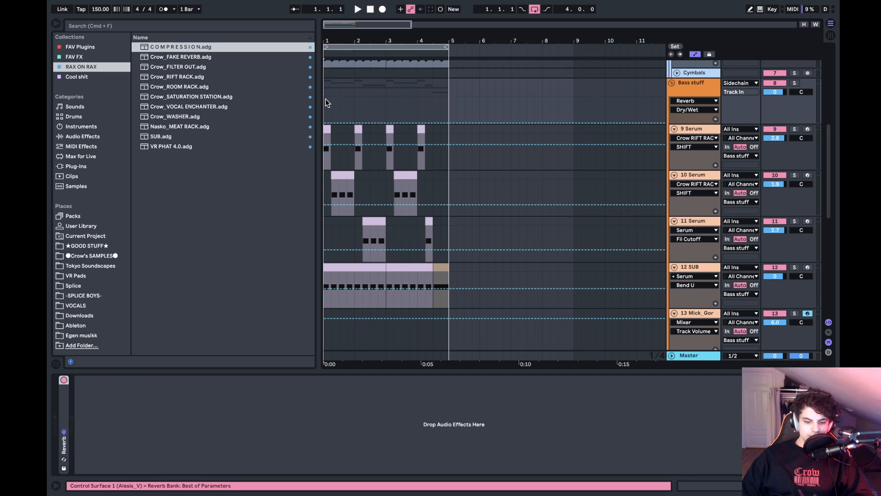
pyautogui.scroll(-10, 357, 192)
pyautogui.scroll(10, 357, 190)
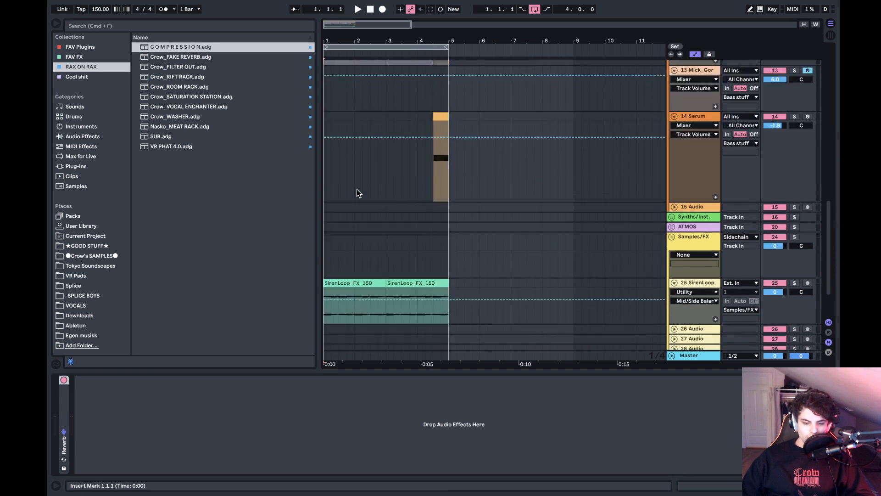
pyautogui.scroll(-10, 357, 189)
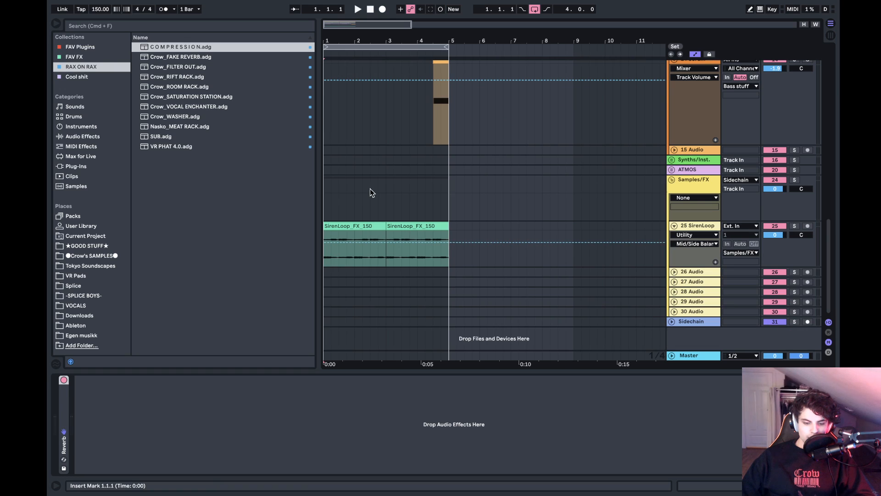
pyautogui.scroll(10, 387, 177)
pyautogui.scroll(-10, 387, 177)
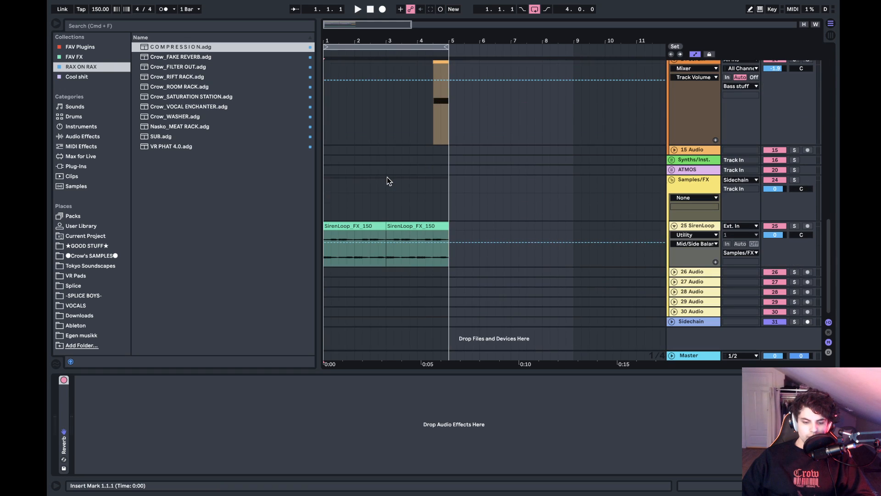
pyautogui.hscroll(1, 387, 178)
pyautogui.hscroll(-1, 386, 178)
pyautogui.scroll(5, 389, 203)
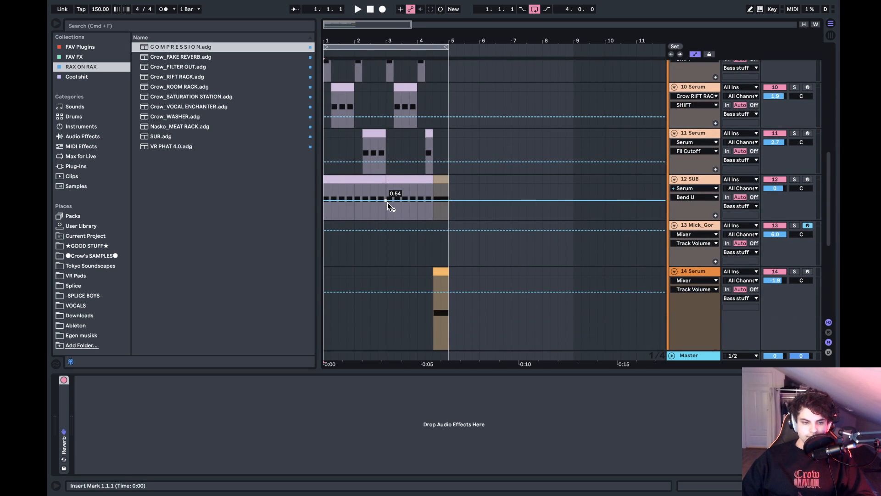
pyautogui.scroll(8, 388, 203)
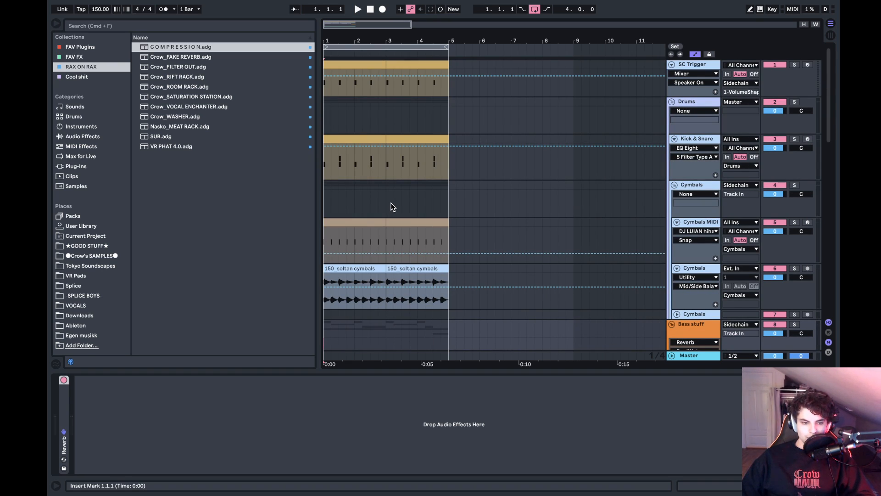
# - Start opening another set, go to the Ableton folder and expand its WIP folder
pyautogui.click(109, 6)
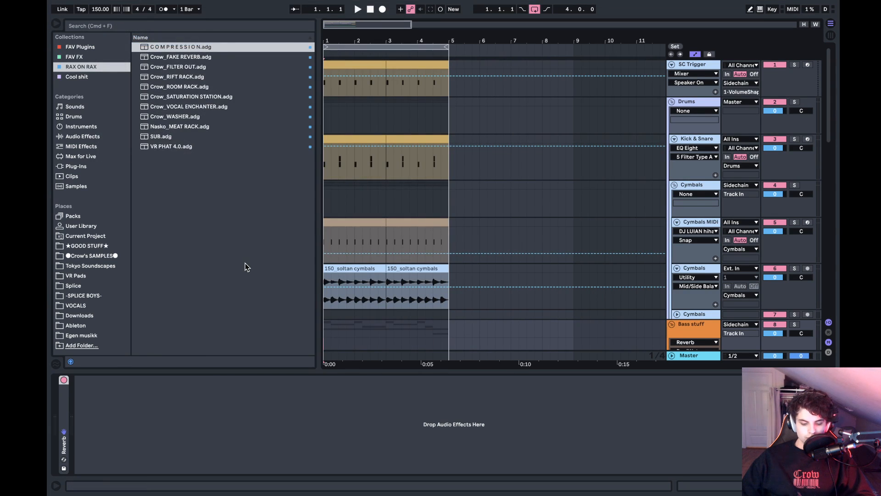
pyautogui.click(436, 94)
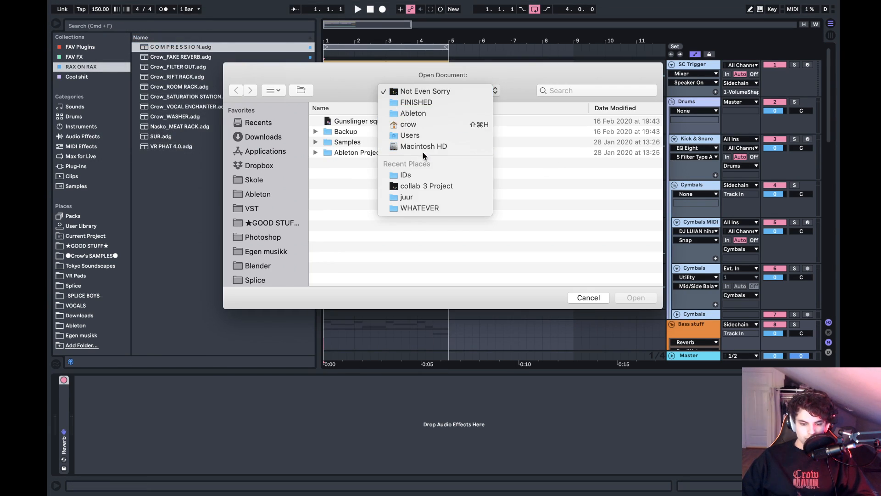
pyautogui.click(418, 113)
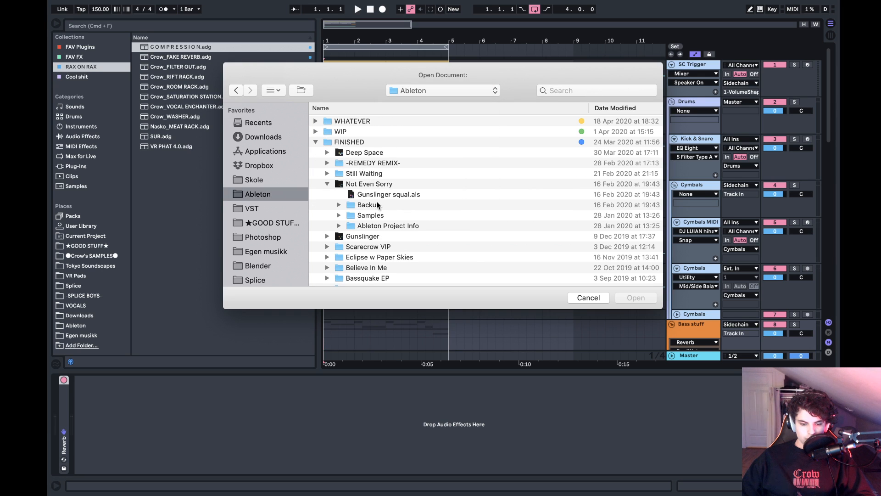
pyautogui.click(327, 143)
pyautogui.press('Left')
pyautogui.press('Up')
pyautogui.press('Up')
pyautogui.press('Right')
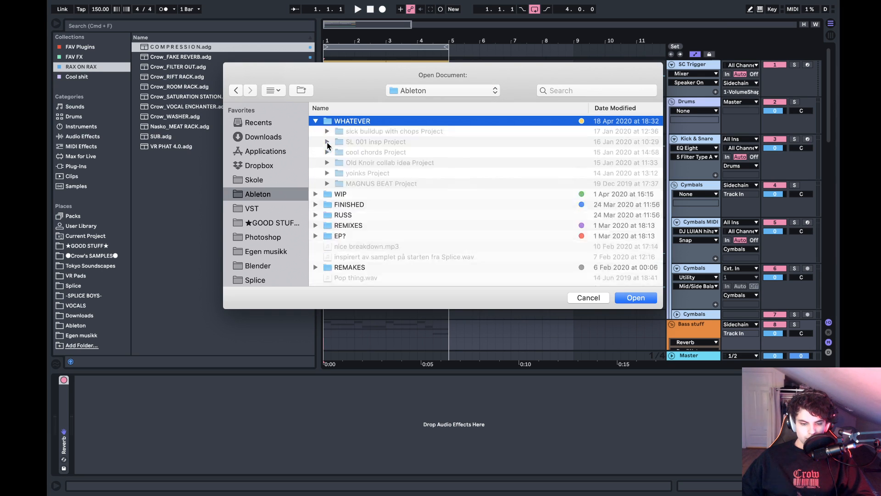
pyautogui.press('Left')
pyautogui.press('Down')
pyautogui.press('Right')
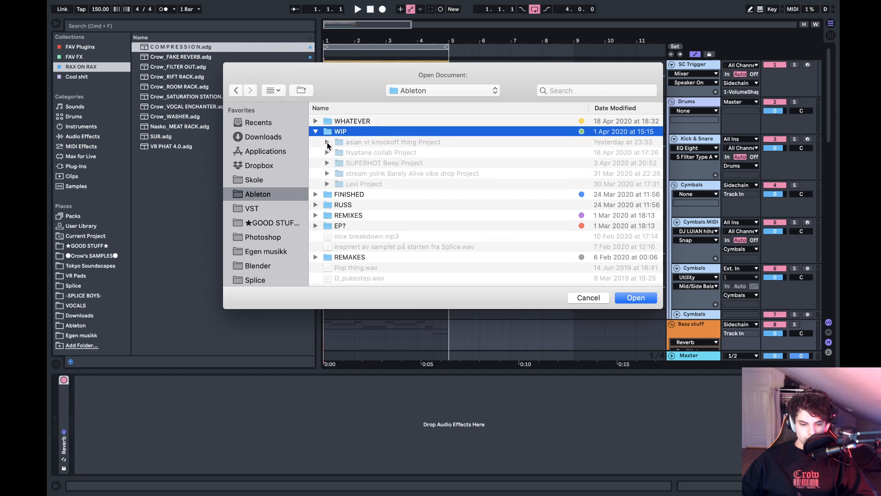
# - Open the set from the last project in the WIP folder, discarding the changes to the untitled set
pyautogui.doubleClick(356, 184)
pyautogui.doubleClick(356, 121)
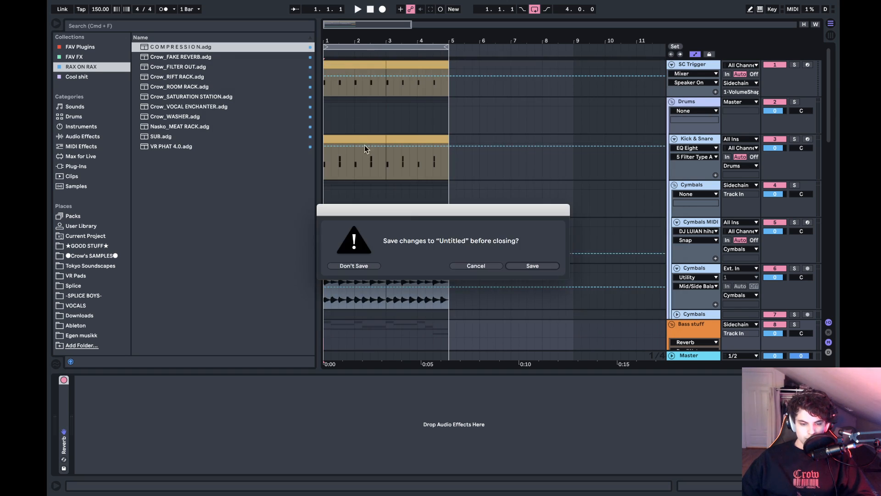
pyautogui.moveTo(425, 211); pyautogui.dragTo(579, 192)
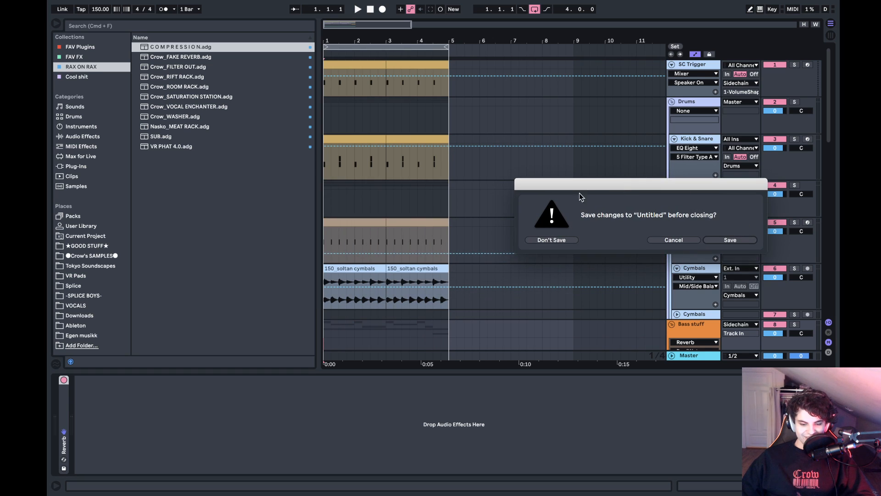
pyautogui.click(562, 240)
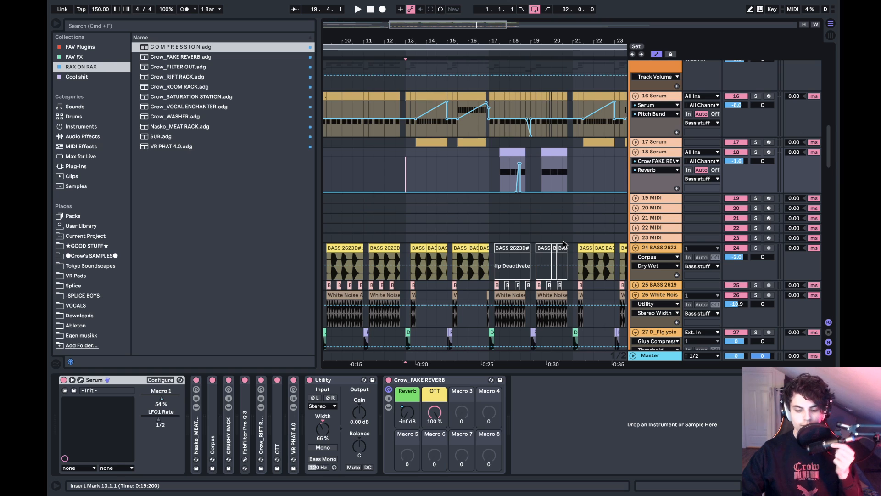
# - Look over the opened arrangement and play it from the start
pyautogui.scroll(-5, 564, 243)
pyautogui.hscroll(-3, 563, 244)
pyautogui.scroll(-15, 563, 244)
pyautogui.hscroll(-4, 563, 243)
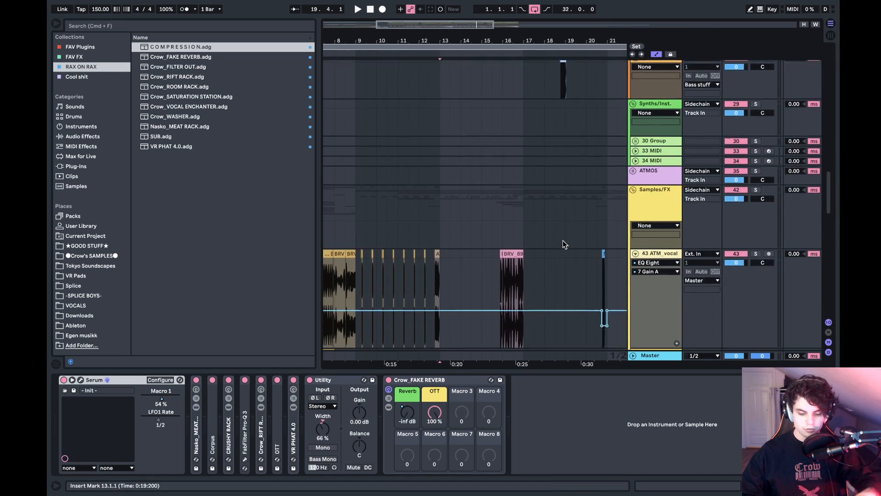
pyautogui.moveTo(451, 39); pyautogui.dragTo(356, 38)
pyautogui.press('space')
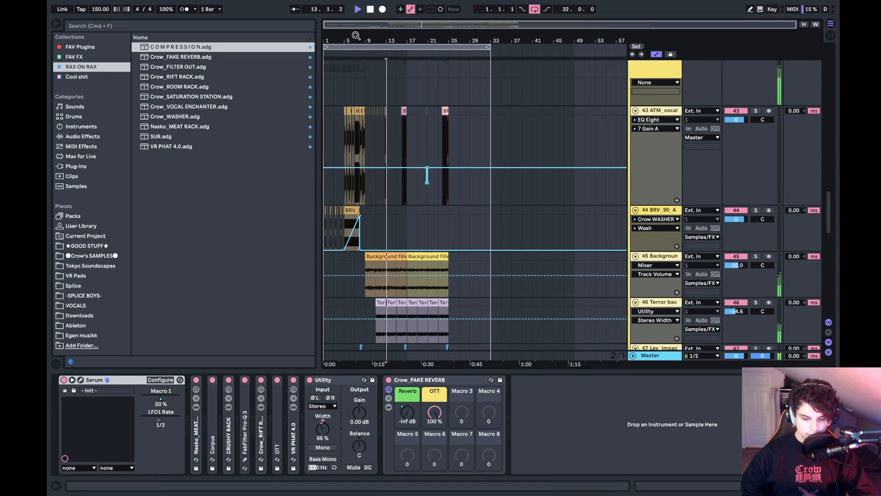
pyautogui.press('space')
pyautogui.click(323, 132)
pyautogui.press('space')
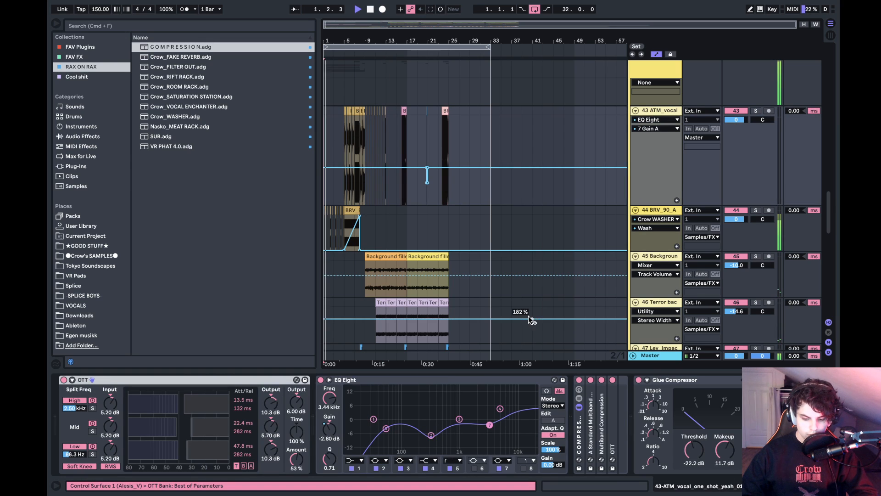
# - Show the master track's effects chain during playback
pyautogui.click(668, 357)
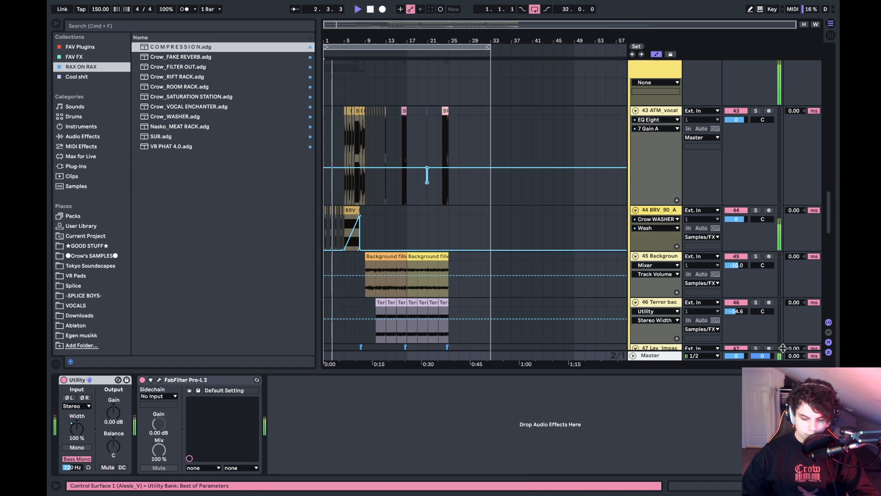
pyautogui.click(738, 356)
pyautogui.click(743, 358)
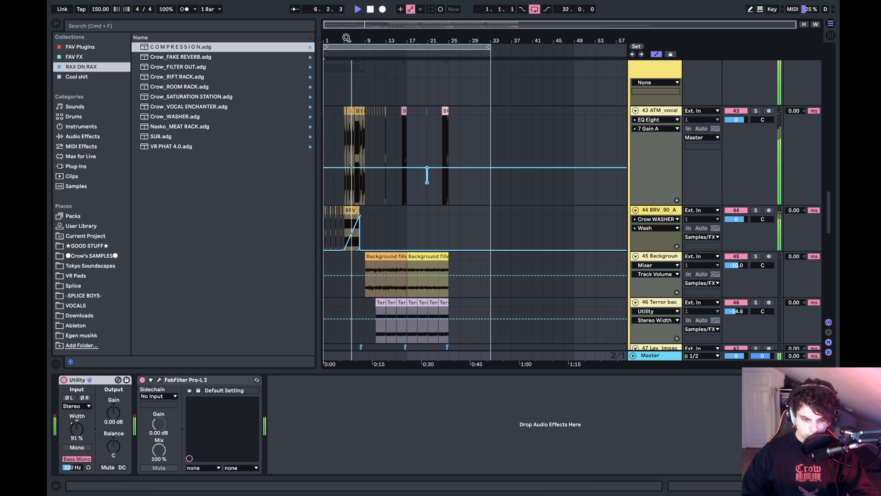
# - Follow the playback through the vocal, bass and noise tracks up to about bar 17
pyautogui.moveTo(347, 38); pyautogui.dragTo(415, 59)
pyautogui.scroll(2, 436, 152)
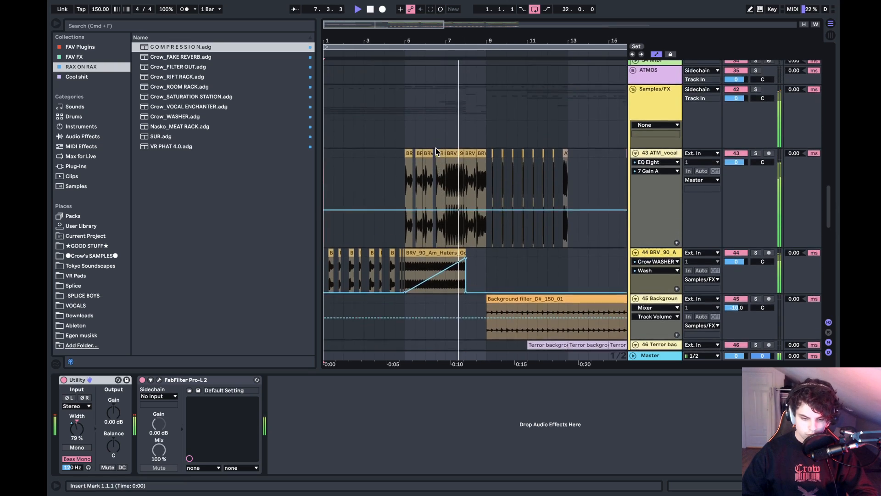
pyautogui.scroll(10, 436, 149)
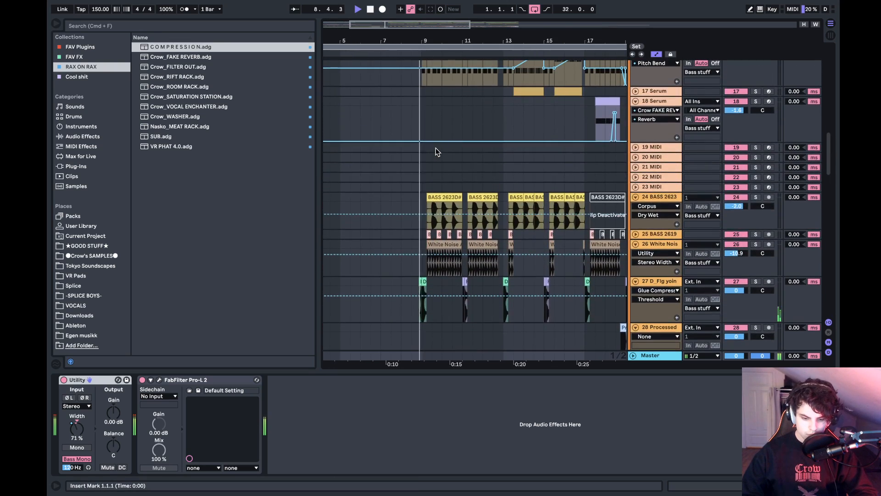
pyautogui.scroll(5, 436, 148)
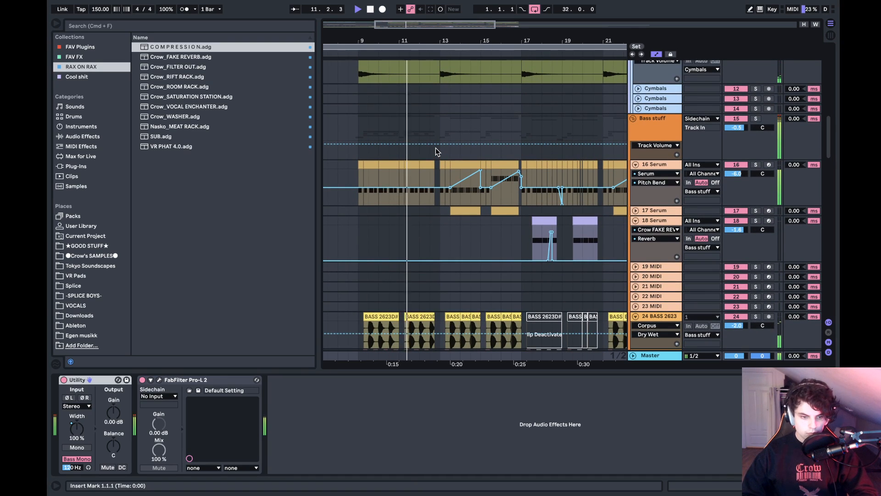
pyautogui.scroll(-2, 436, 148)
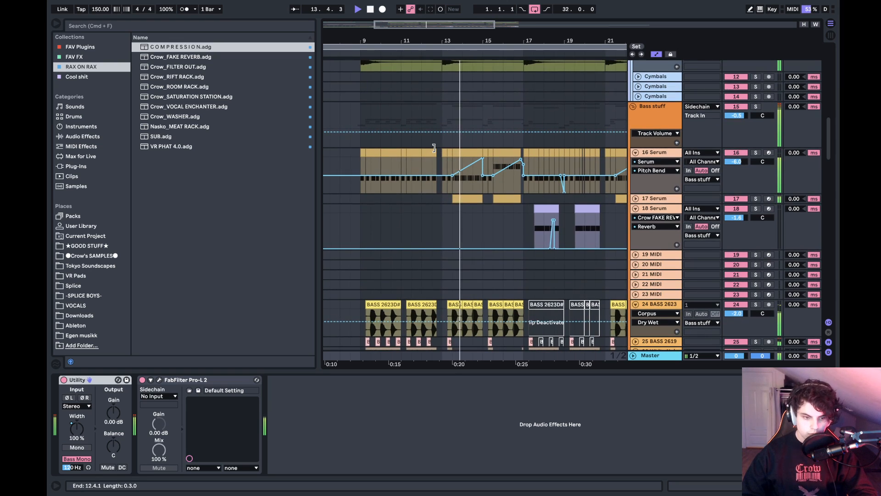
pyautogui.scroll(-6, 436, 148)
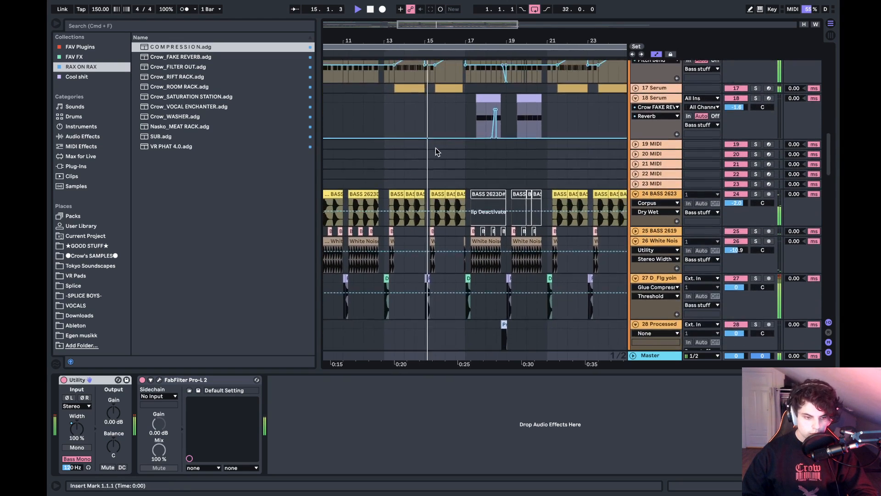
pyautogui.scroll(-2, 436, 148)
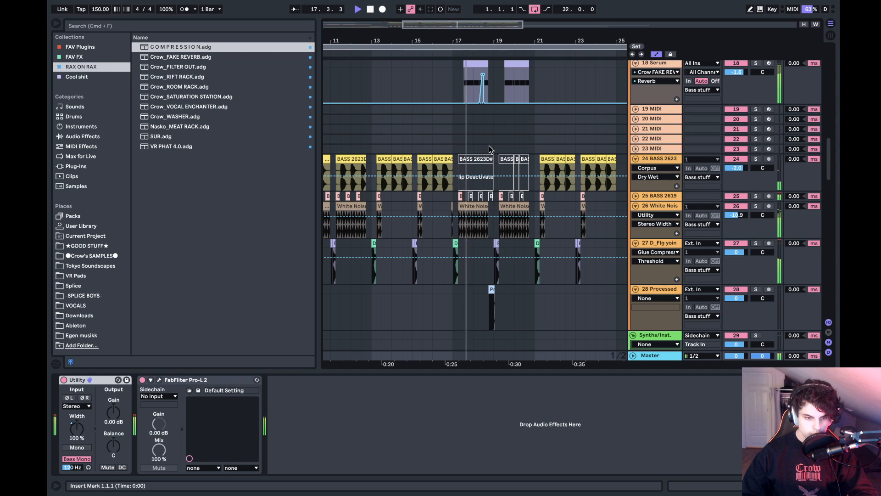
# - Follow the playback through the sample, FX and bass tracks up to about bar 24
pyautogui.scroll(-20, 489, 147)
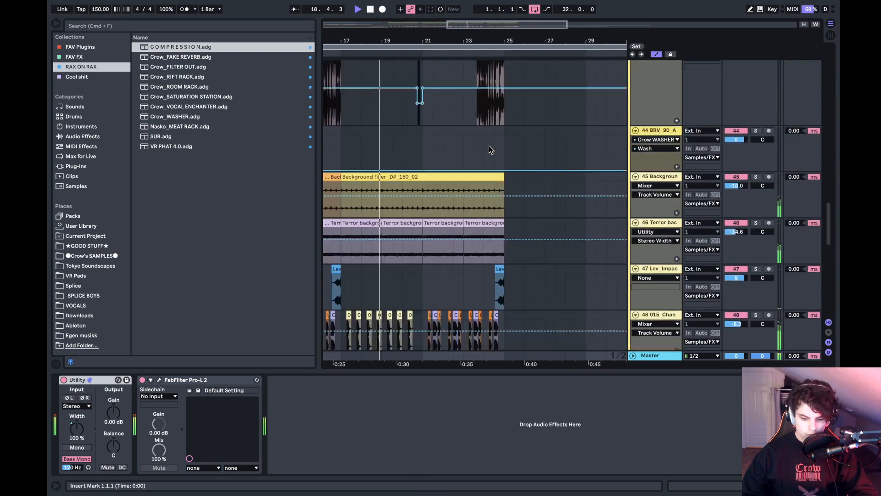
pyautogui.scroll(-5, 489, 146)
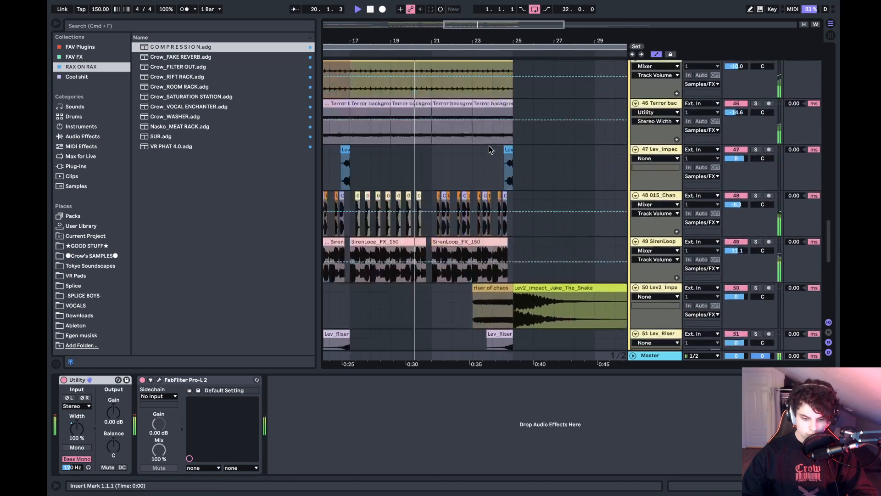
pyautogui.scroll(10, 489, 145)
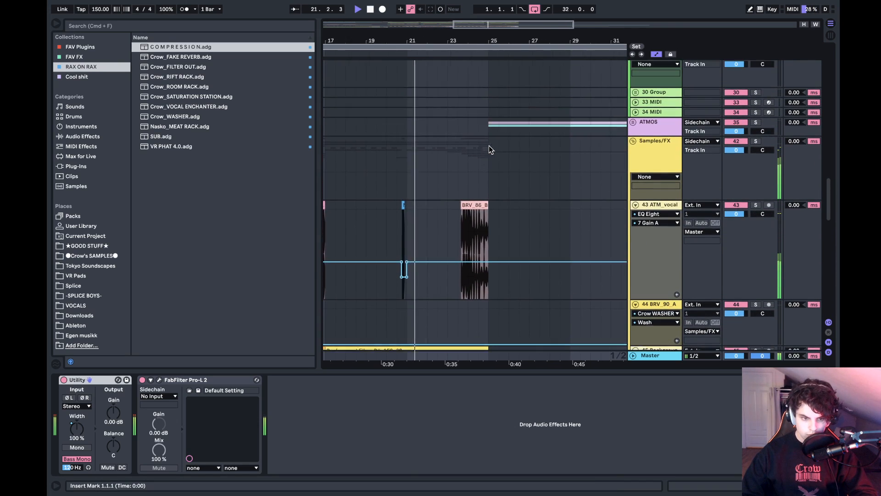
pyautogui.scroll(10, 489, 145)
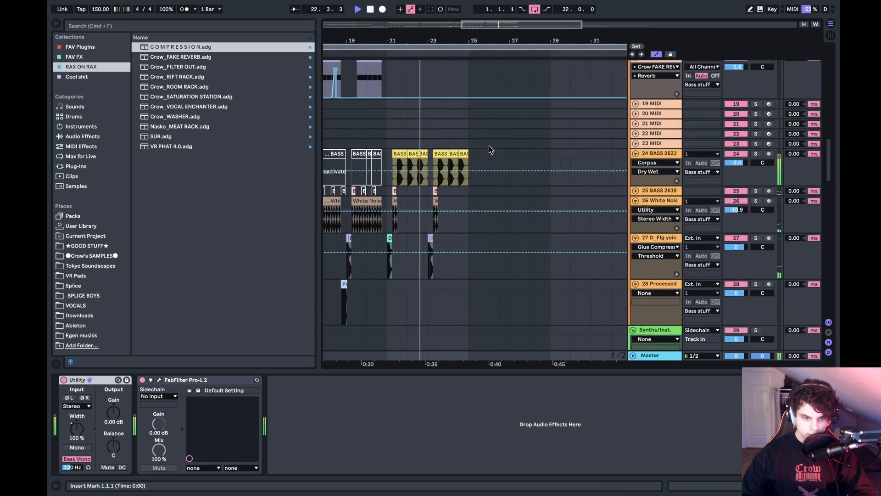
pyautogui.scroll(8, 488, 145)
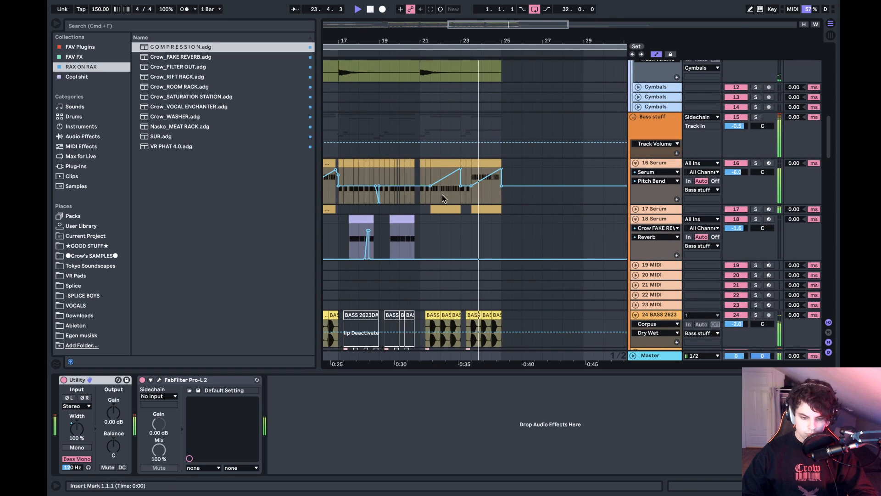
# - Solo the 16 Serum track and play it from bar 21.3
pyautogui.press('space')
pyautogui.click(442, 196)
pyautogui.click(756, 164)
pyautogui.press('space')
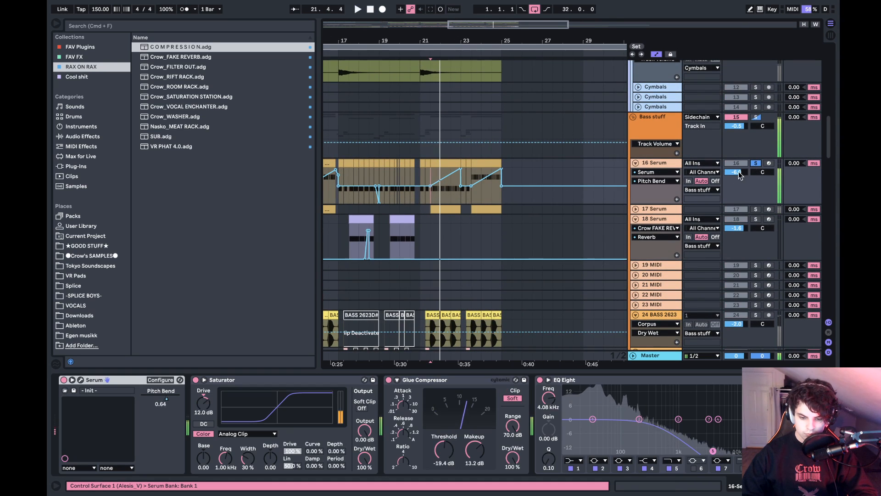
# - Audition the 17 Serum track soloed from the same spot and unfold it to show its LFO1 Rate automation
pyautogui.click(755, 212)
pyautogui.click(755, 209)
pyautogui.press('space')
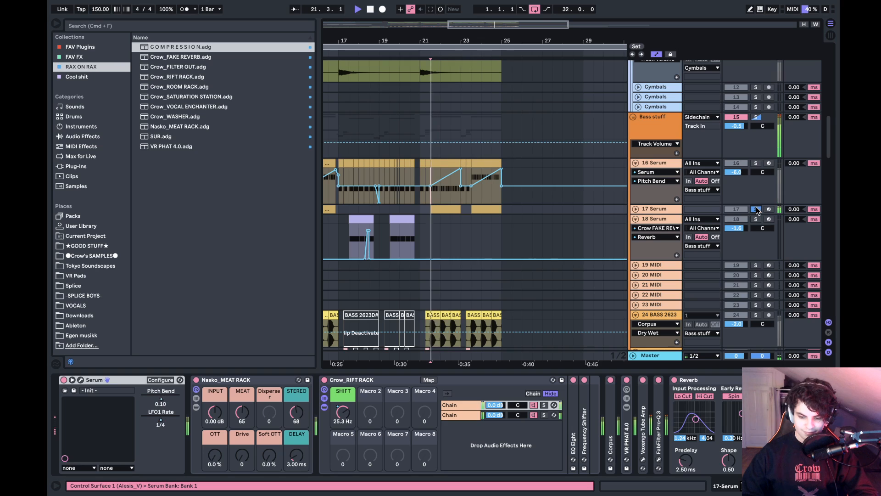
pyautogui.click(636, 209)
pyautogui.click(756, 209)
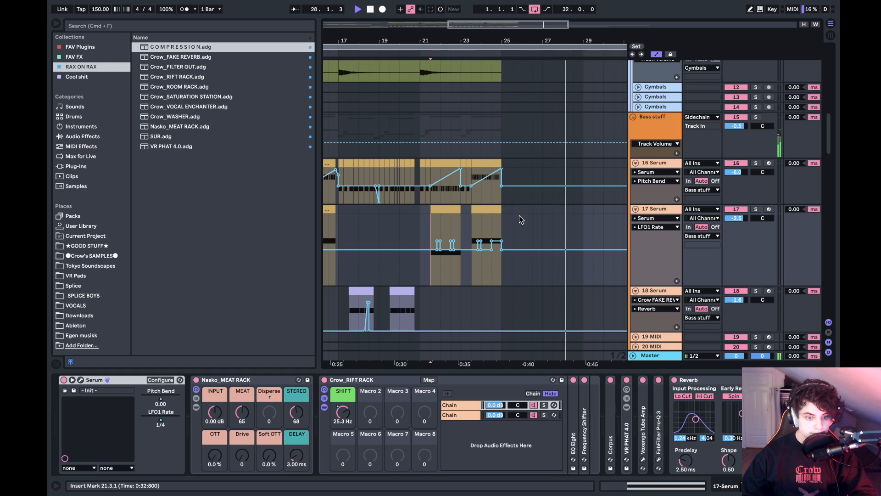
# - Stop the playback and bring the whole arrangement into view from bar 1
pyautogui.press('space')
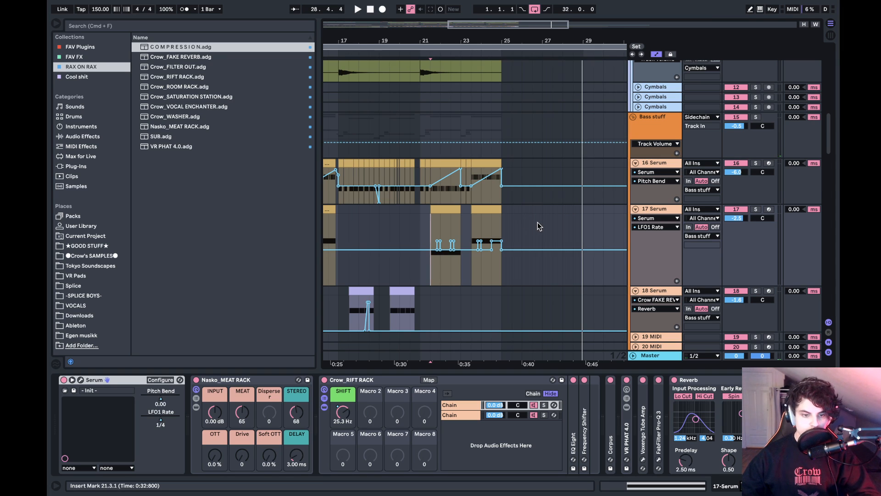
pyautogui.scroll(-2, 537, 223)
pyautogui.hscroll(-10, 537, 221)
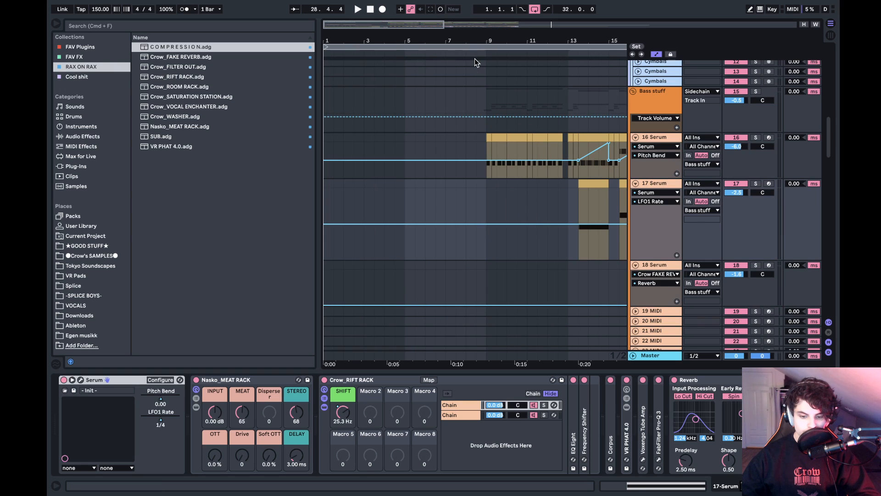
pyautogui.moveTo(472, 42); pyautogui.dragTo(469, 9)
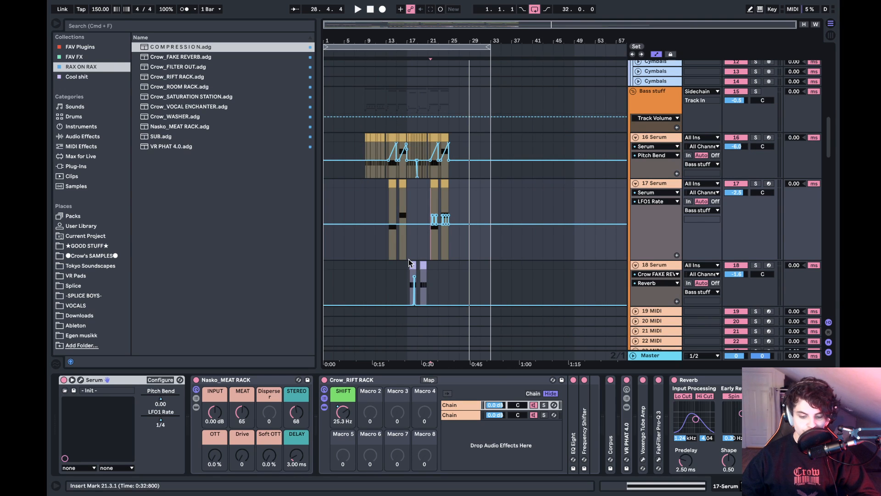
# - Browse the WIP and FINISHED folders inside the Ableton folder for another set to open
pyautogui.press('super+o')
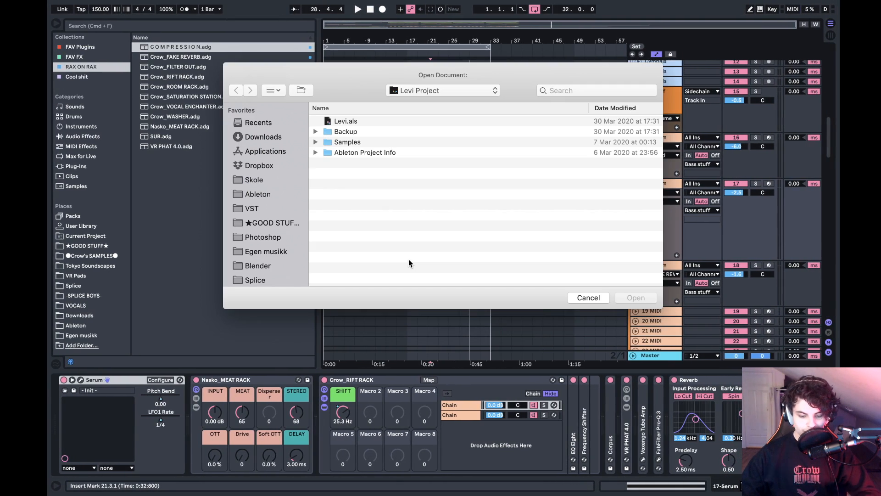
pyautogui.click(413, 90)
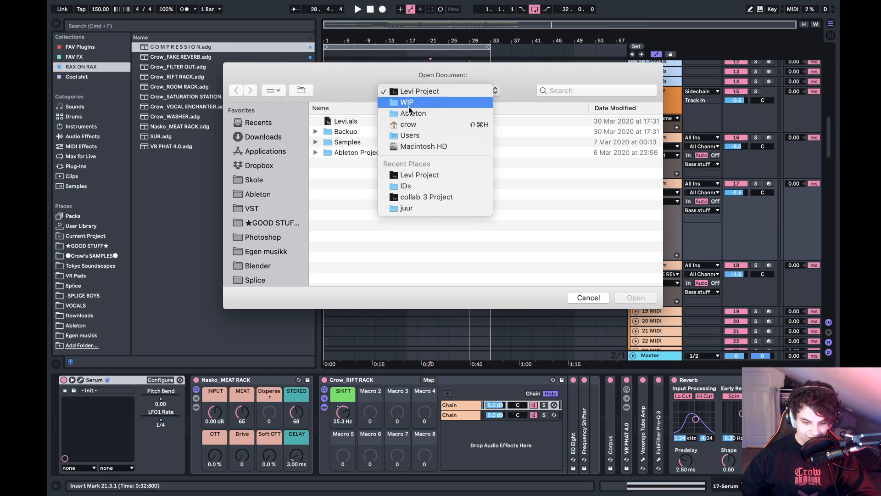
pyautogui.click(408, 113)
pyautogui.click(356, 134)
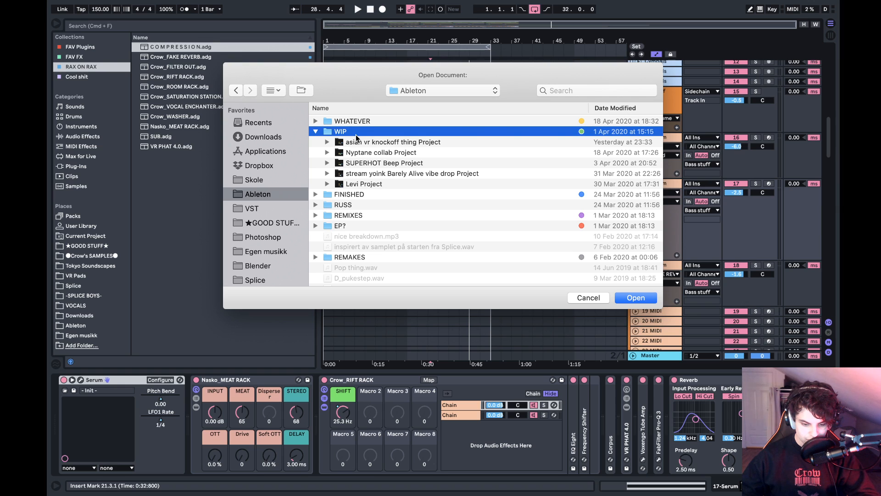
pyautogui.press('Left')
pyautogui.press('Down')
pyautogui.press('Right')
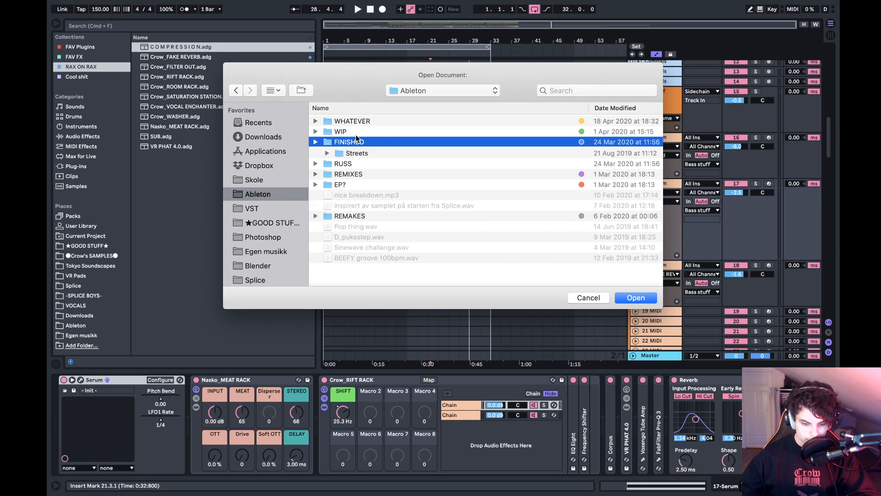
# - Look through the list of projects in the WHATEVER folder
pyautogui.press('Left')
pyautogui.press('Up')
pyautogui.press('Up')
pyautogui.press('Right')
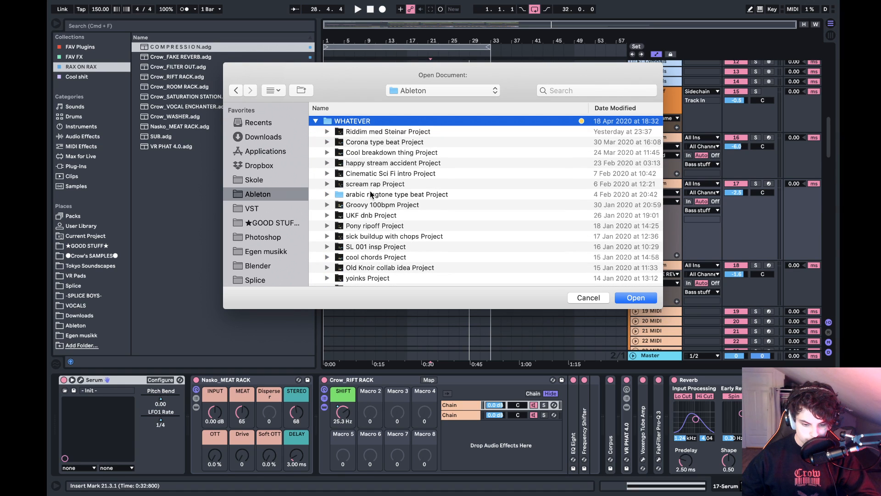
pyautogui.scroll(-10, 372, 194)
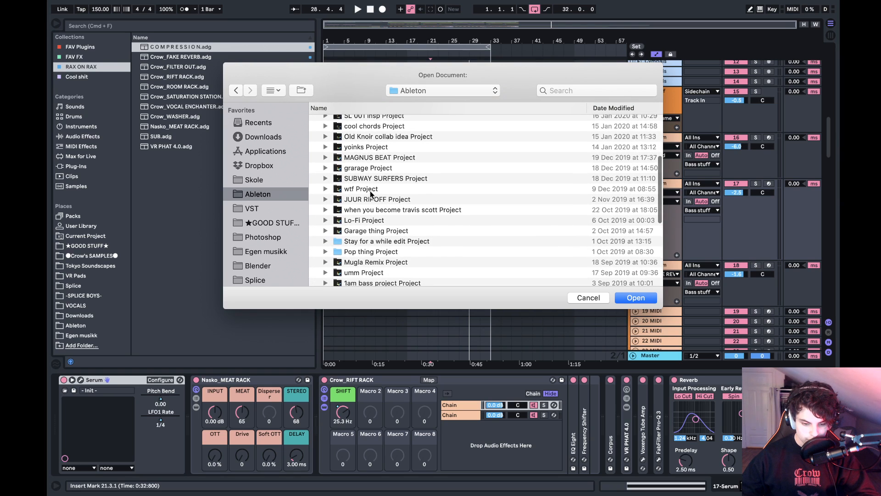
pyautogui.scroll(-8, 372, 194)
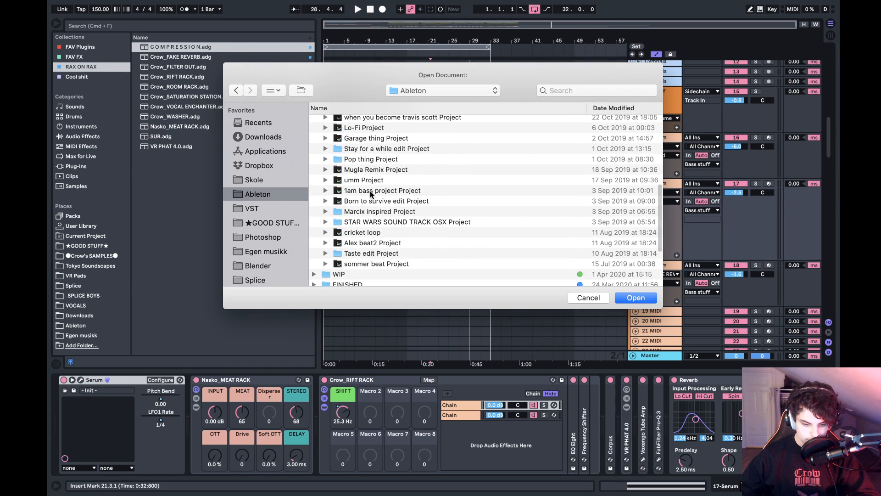
pyautogui.scroll(-4, 372, 194)
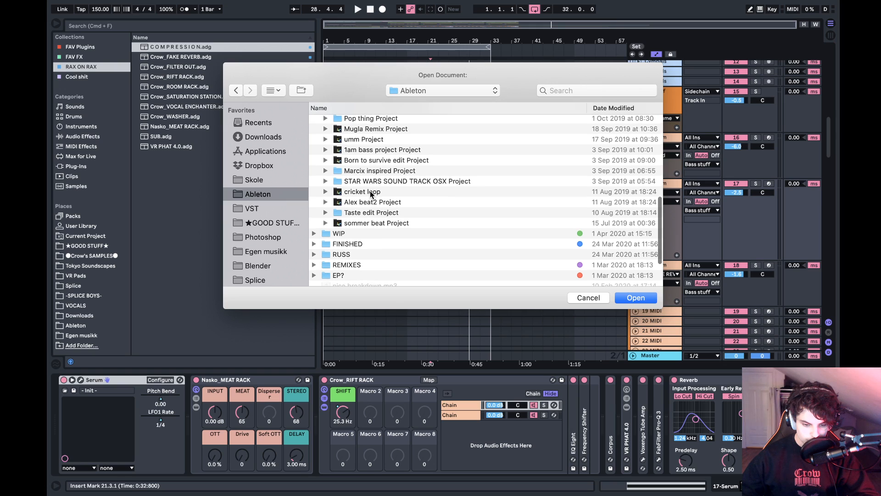
pyautogui.scroll(1, 372, 195)
# - Open Pop thing.als from the Pop thing Project folder, discarding the changes to the Levi set
pyautogui.click(371, 122)
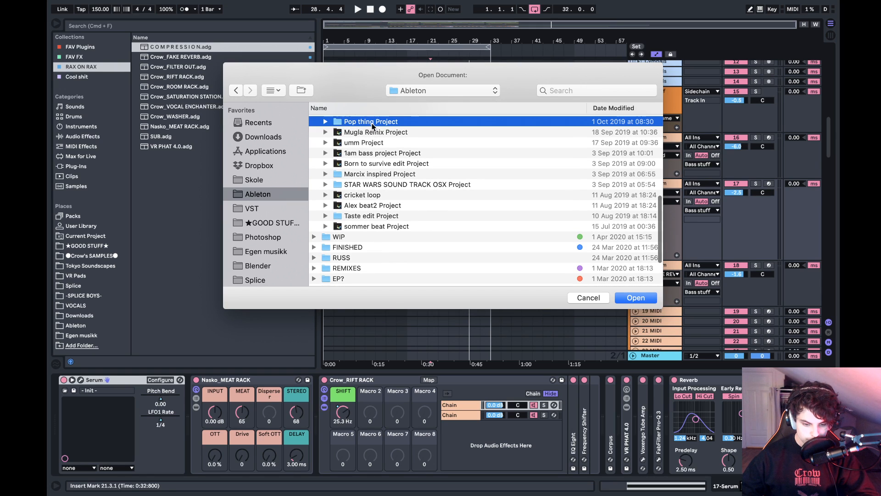
pyautogui.press('Right')
pyautogui.press('Down')
pyautogui.press('Down')
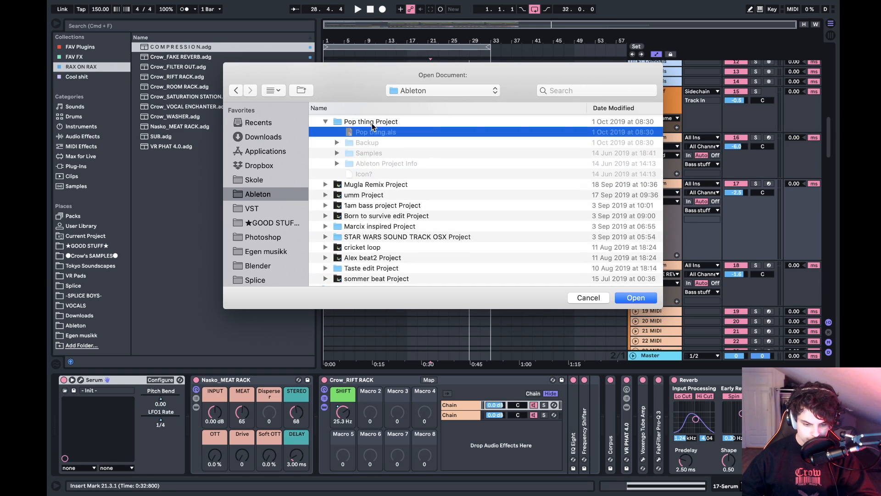
pyautogui.press('Up')
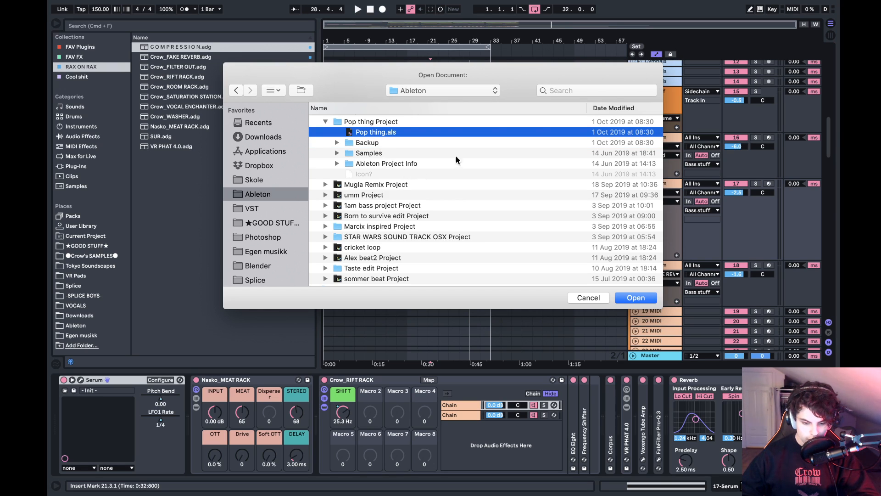
pyautogui.press('Return')
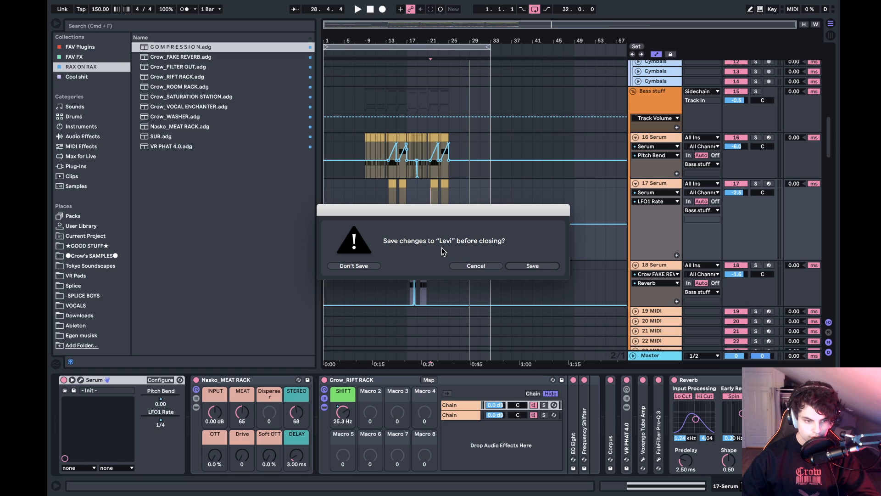
pyautogui.click(355, 265)
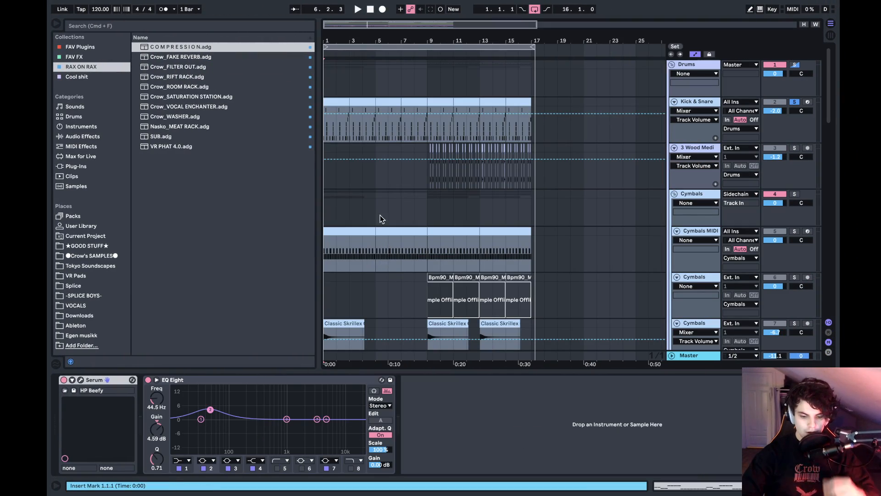
# - Look over the opened set's tracks and show its list of missing media files
pyautogui.scroll(-15, 380, 212)
pyautogui.scroll(5, 379, 206)
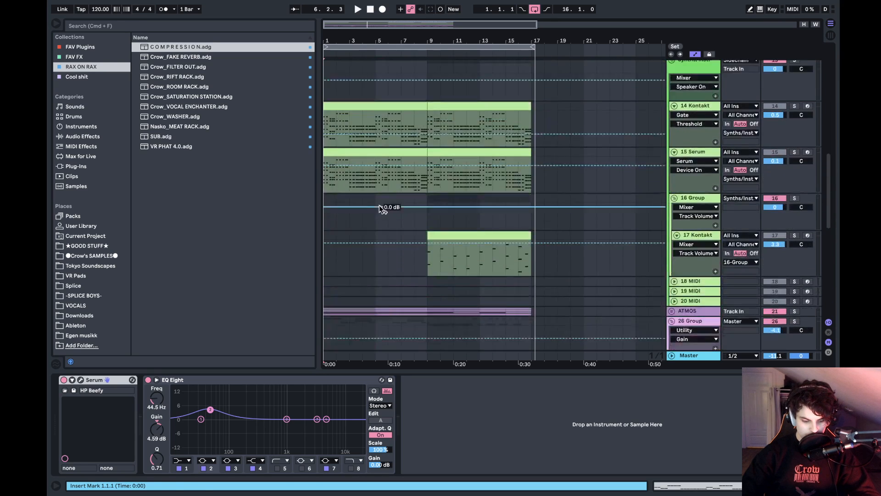
pyautogui.scroll(3, 379, 205)
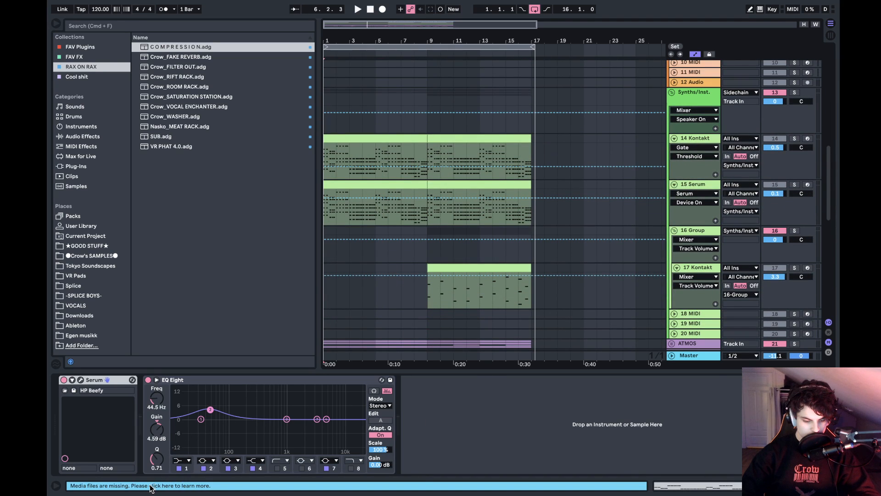
pyautogui.click(151, 486)
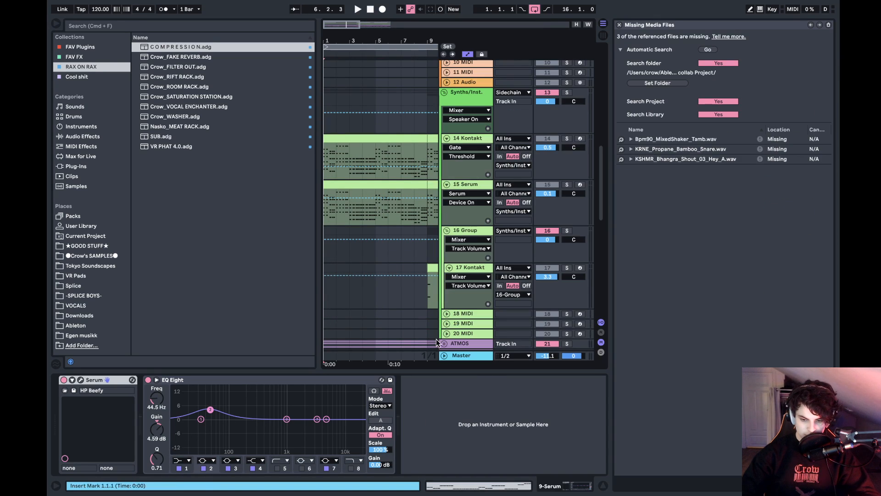
# - Set the search folder for missing files to ★GOOD STUFF★ and run the automatic search
pyautogui.click(663, 84)
pyautogui.press('Escape')
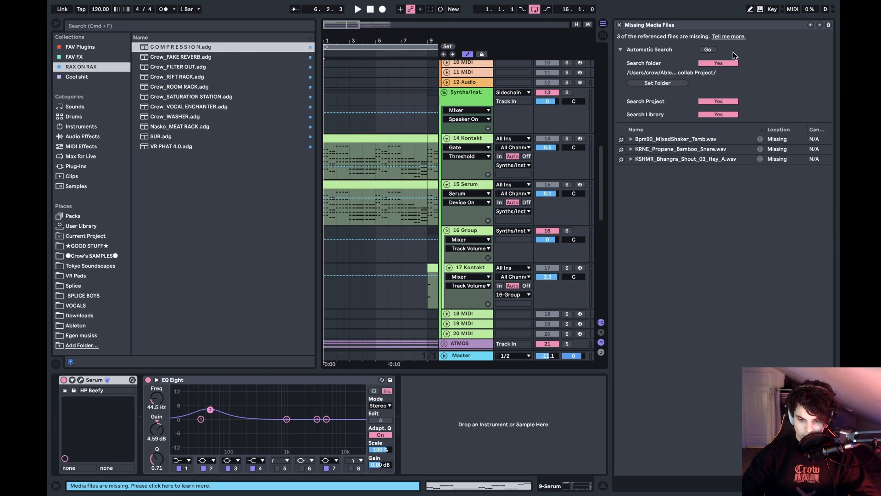
pyautogui.click(679, 83)
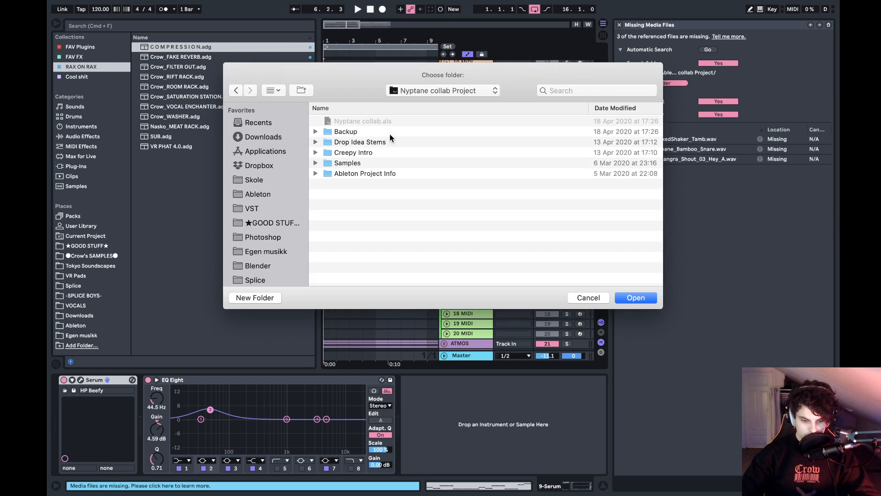
pyautogui.click(276, 222)
pyautogui.click(638, 297)
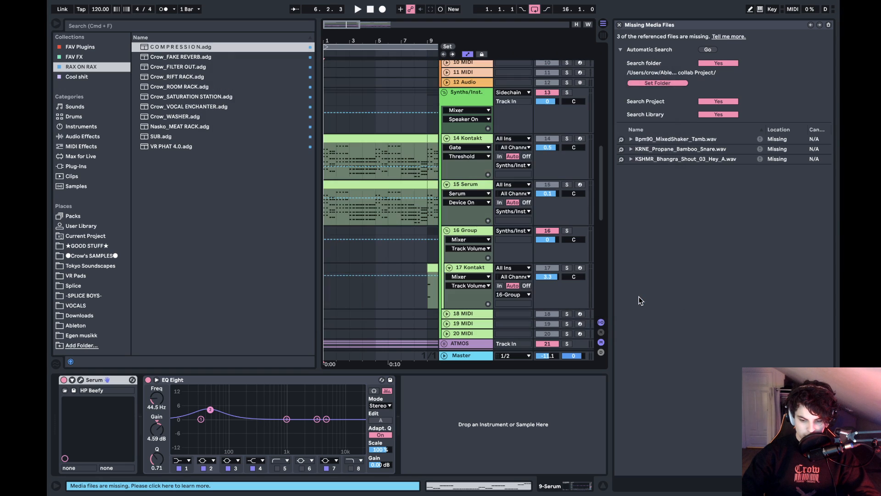
pyautogui.click(709, 49)
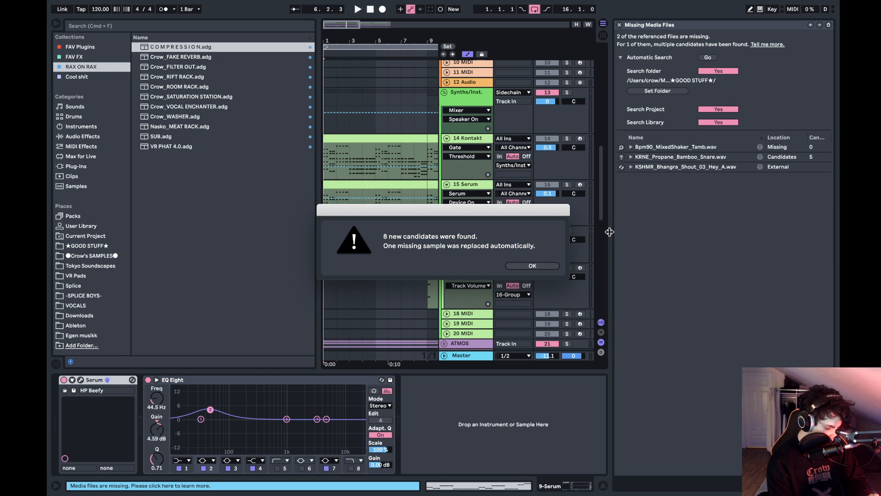
pyautogui.click(554, 267)
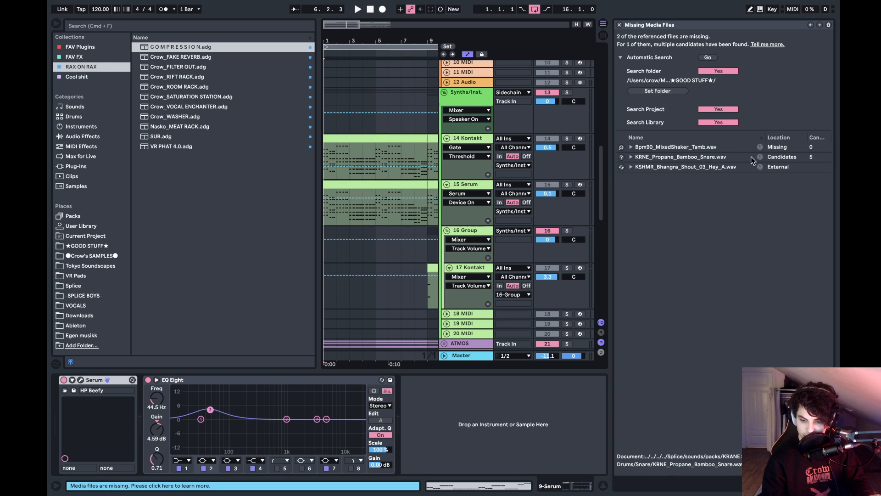
# - Replace the missing KRNE_Propane_Bamboo_Snare.wav with the last listed candidate and resolve the remaining missing files based on its location
pyautogui.click(622, 157)
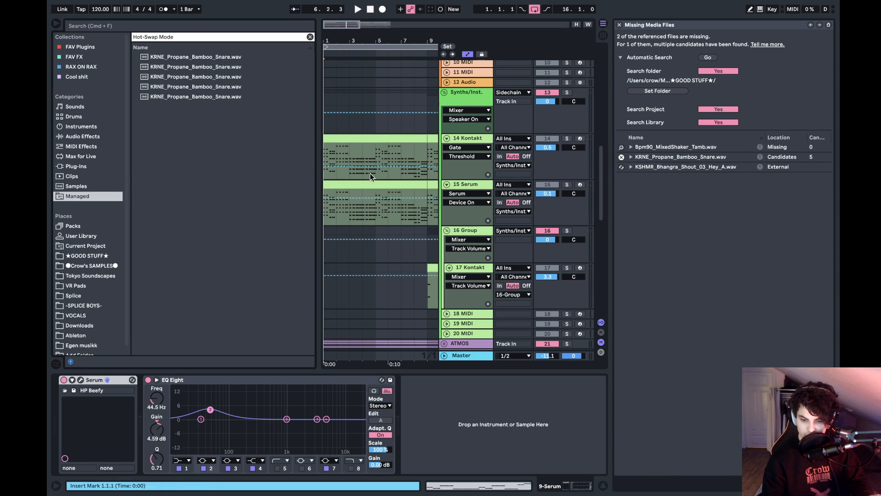
pyautogui.doubleClick(228, 96)
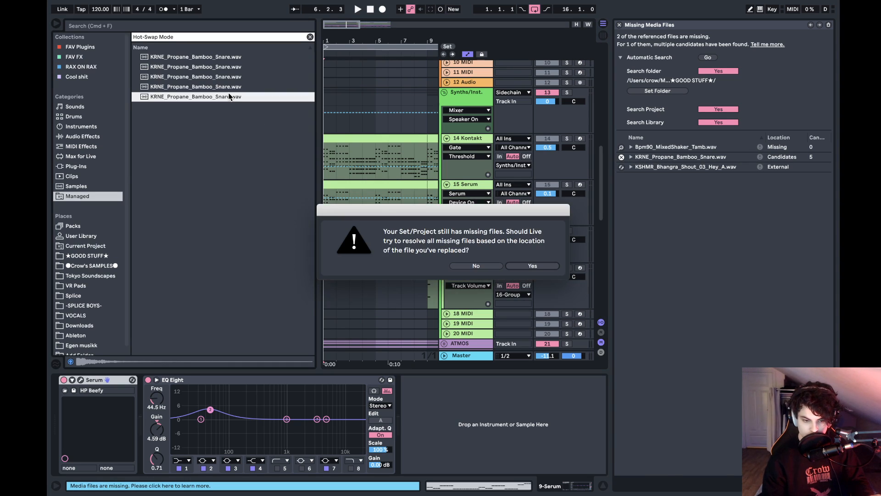
pyautogui.click(533, 266)
pyautogui.click(540, 265)
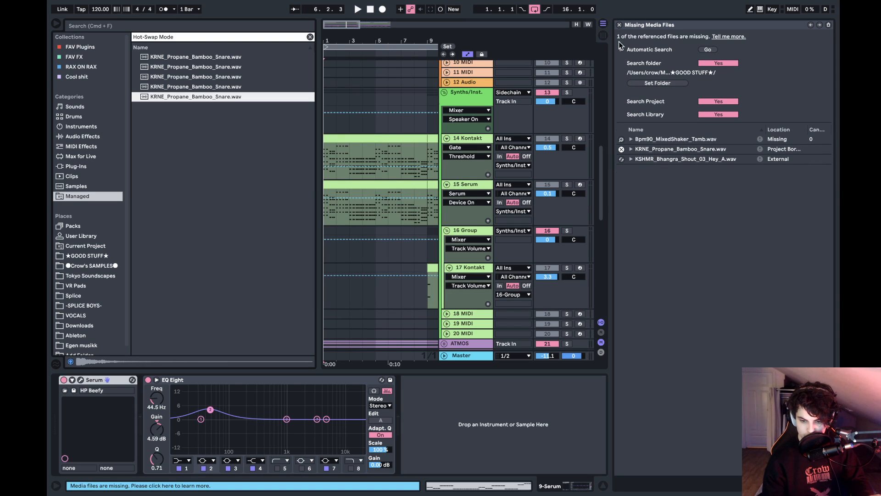
# - Look for replacement candidates for Bpm90_MixedShaker_Tamb.wav, close the missing files list and briefly play the set
pyautogui.click(622, 139)
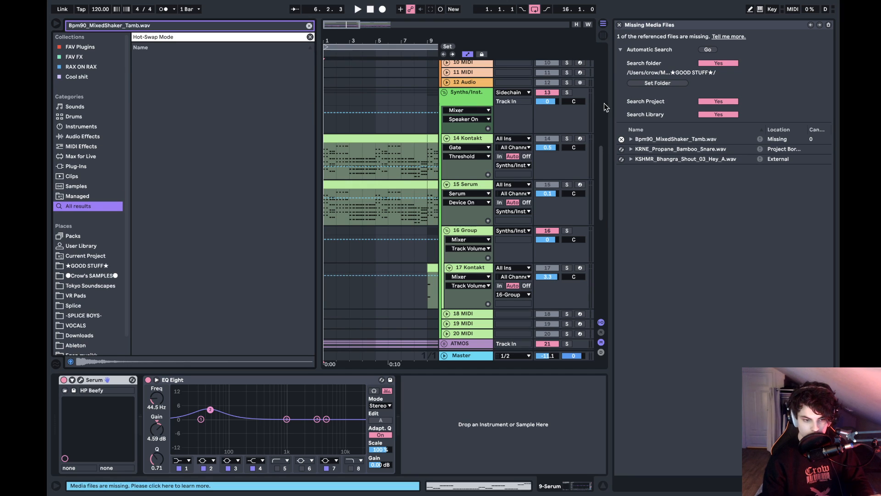
pyautogui.click(619, 25)
pyautogui.press('space')
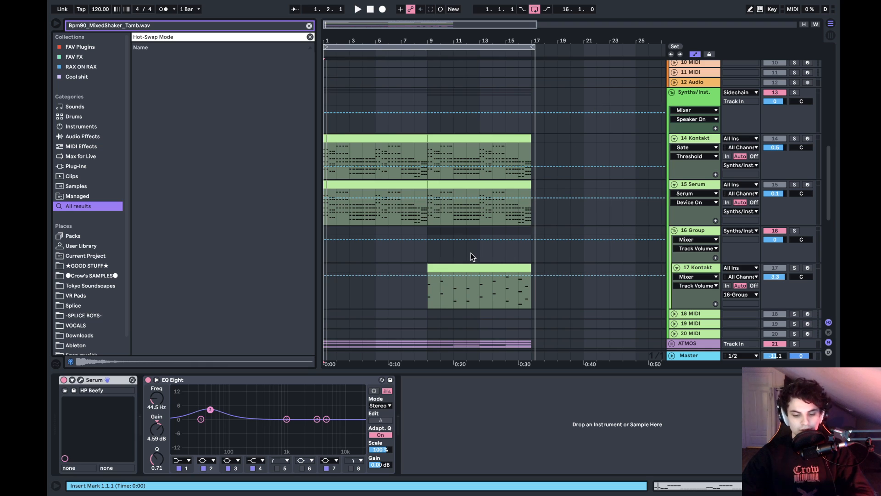
# - Switch to Spotify, search for "eclipse paper s", start the song Eclipse by Paper Skies and pause it
pyautogui.hotkey('ctrl', 'Left')
pyautogui.click(372, 472)
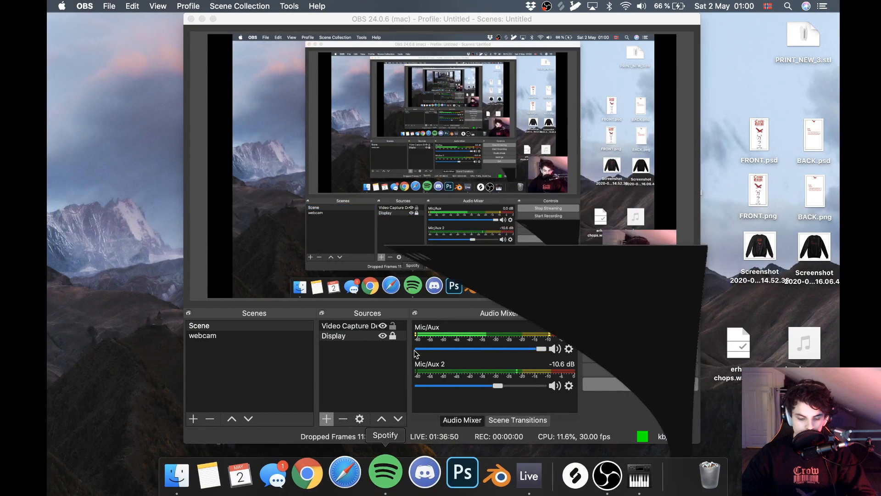
pyautogui.click(391, 66)
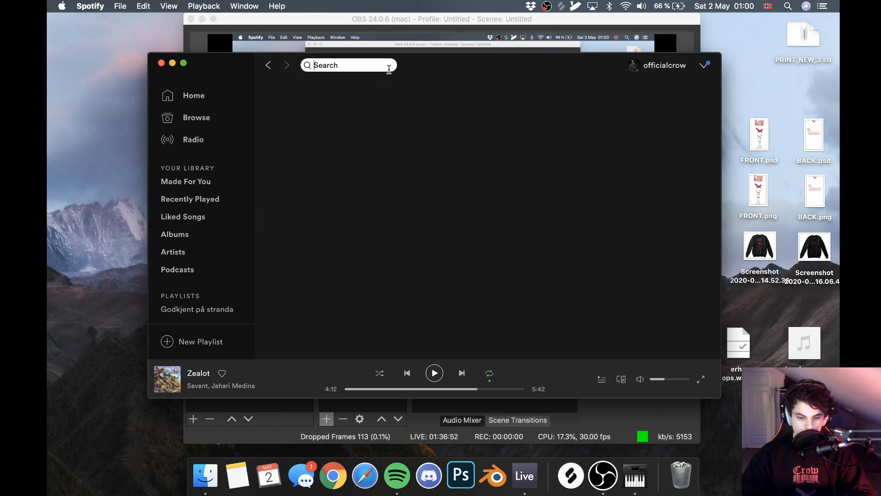
pyautogui.click(384, 66)
pyautogui.write('ecli')
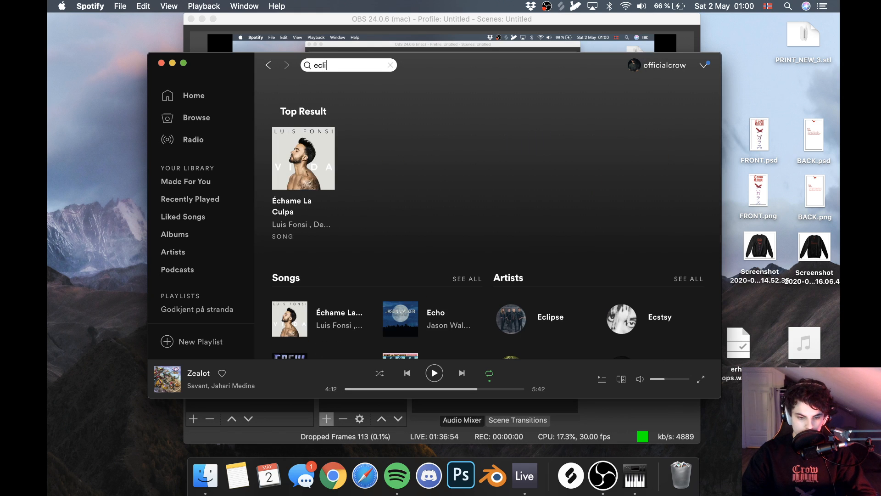
pyautogui.write('pse')
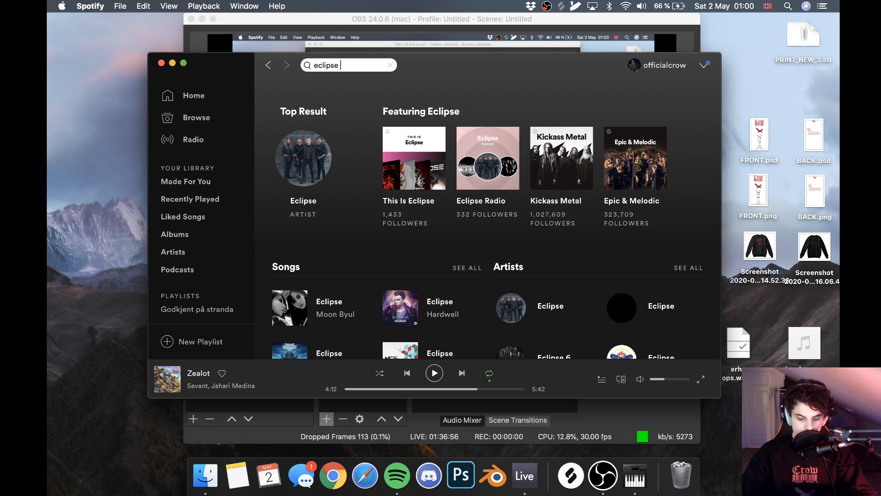
pyautogui.write(' paper s')
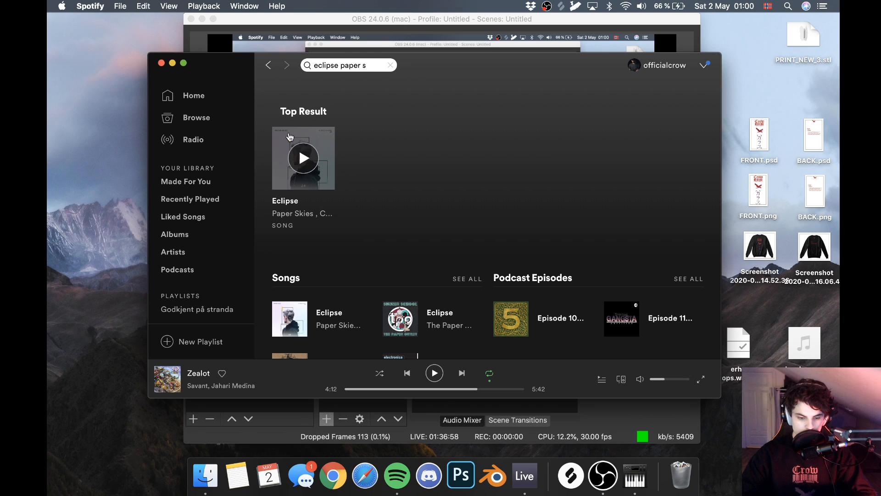
pyautogui.click(304, 158)
pyautogui.press('space')
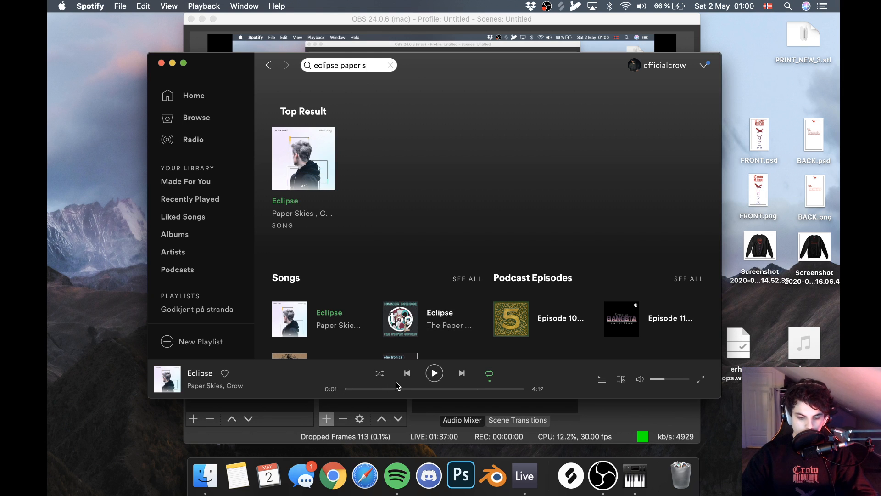
# - Switch back to Ableton Live, play the Pop thing set from its start and set the Master track's volume to 0 dB
pyautogui.press('super+Tab')
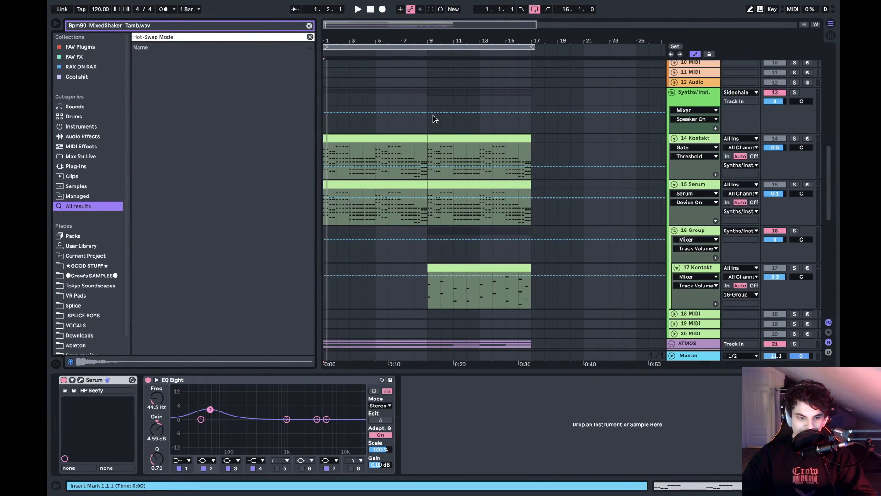
pyautogui.scroll(-1, 434, 115)
pyautogui.scroll(1, 433, 115)
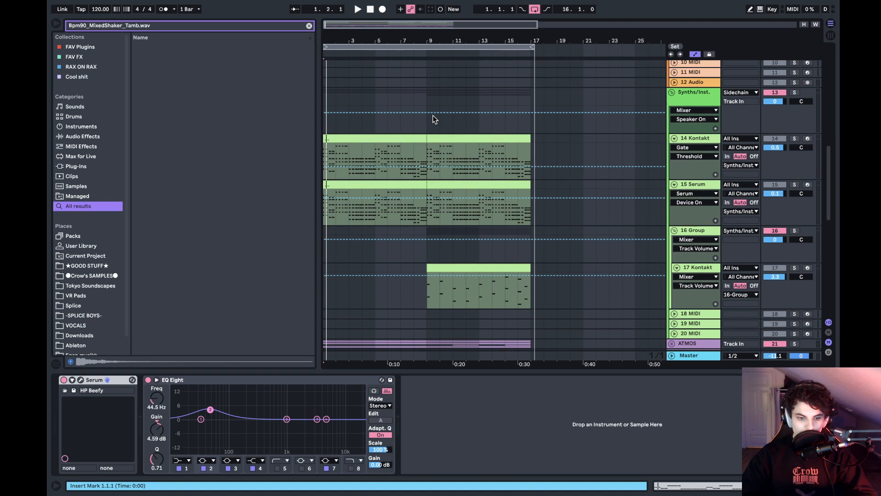
pyautogui.scroll(-10, 433, 114)
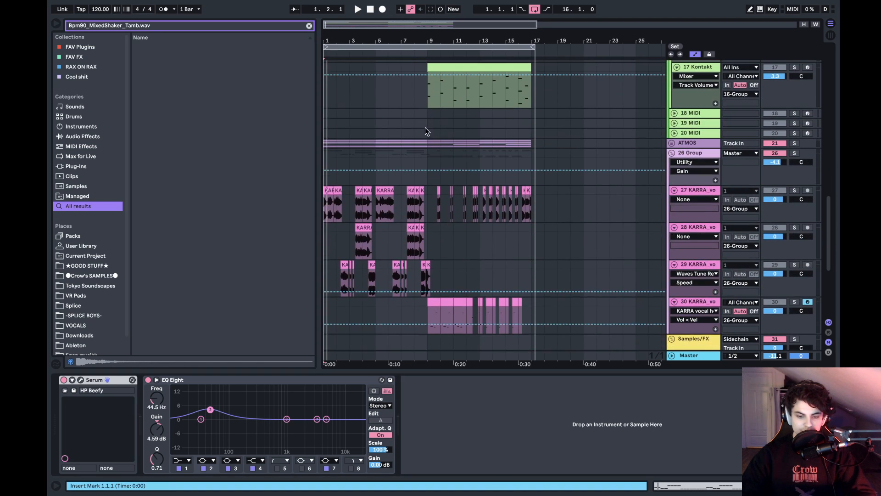
pyautogui.click(326, 94)
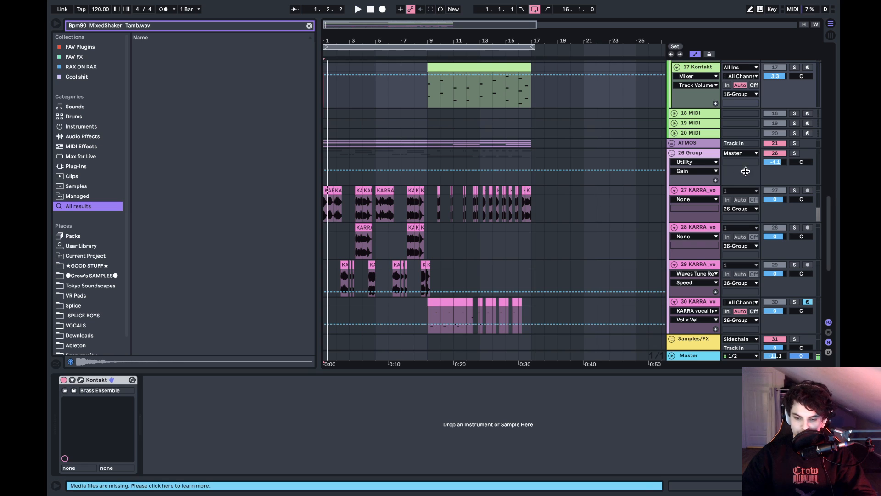
pyautogui.press('space')
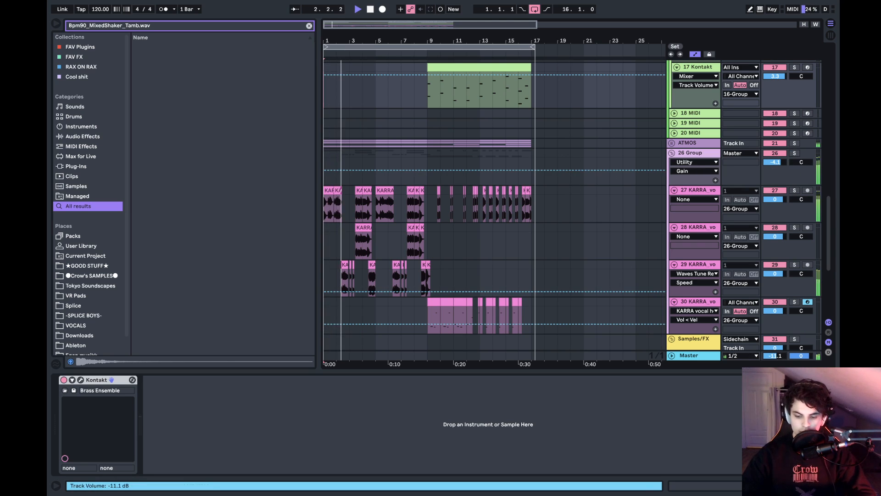
pyautogui.click(693, 354)
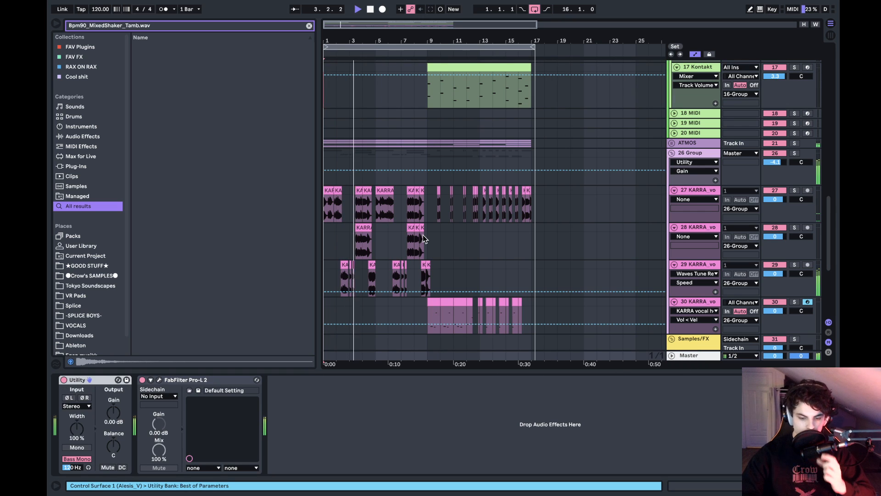
# - Look over the playing tracks, audition the 15 Serum and 14 Kontakt synth tracks soloed in turn, and clear the solos
pyautogui.scroll(10, 423, 236)
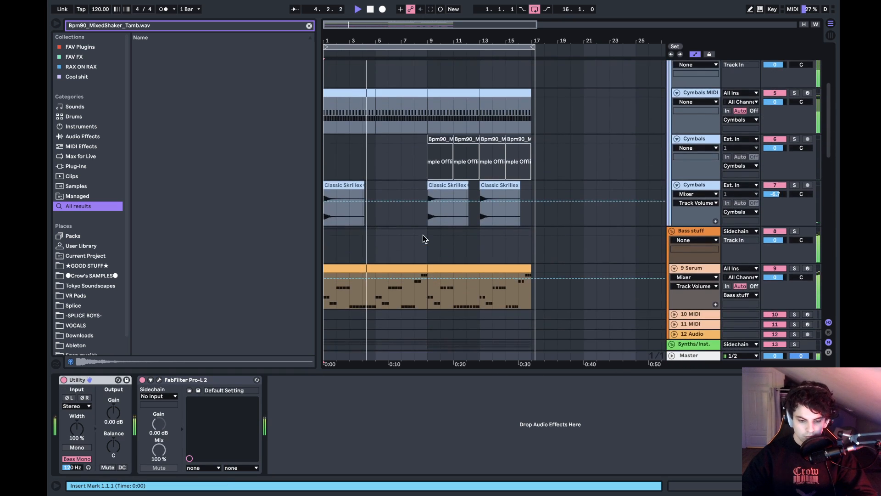
pyautogui.scroll(-4, 423, 235)
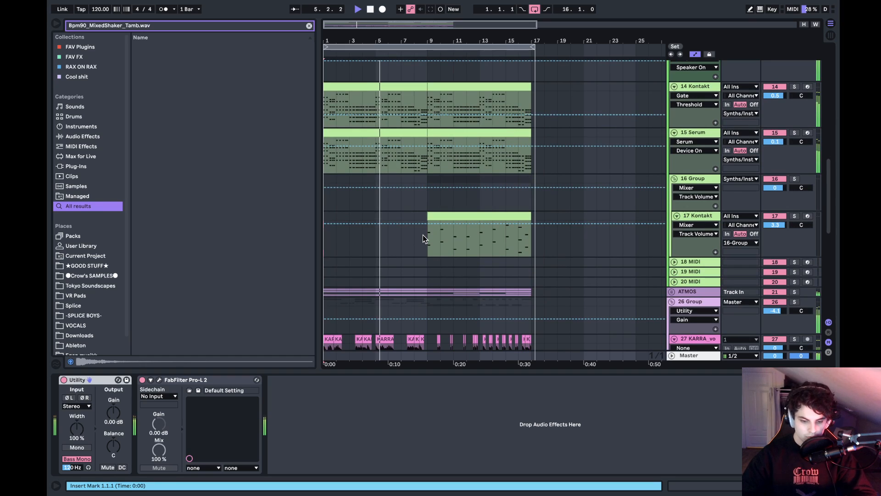
pyautogui.scroll(2, 493, 198)
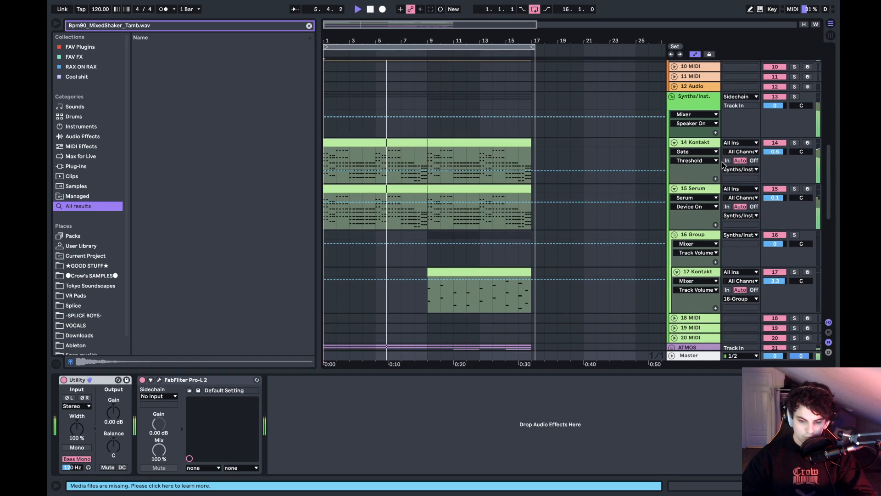
pyautogui.click(794, 97)
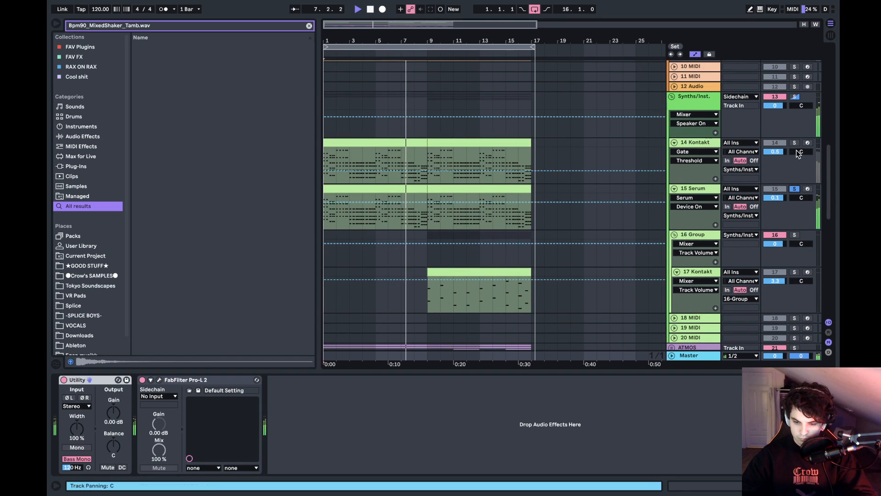
pyautogui.click(796, 144)
pyautogui.click(796, 143)
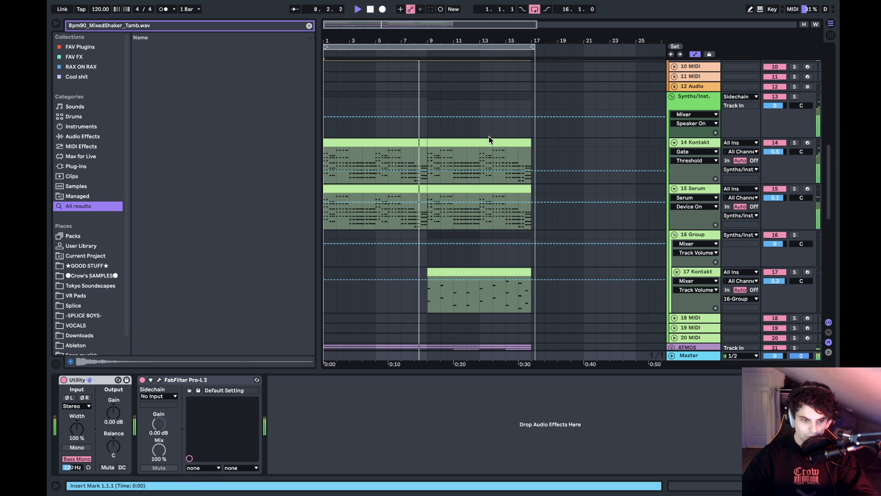
# - Audition the 17 Kontakt brass track soloed from bar 9 and set its volume to -3.4 dB
pyautogui.scroll(-5, 489, 136)
pyautogui.scroll(-2, 489, 135)
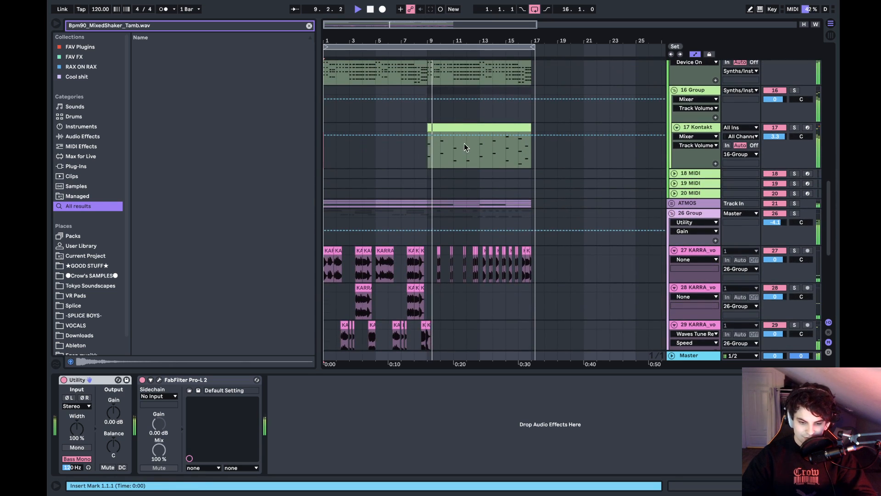
pyautogui.click(427, 147)
pyautogui.press('space')
pyautogui.click(794, 128)
pyautogui.press('space')
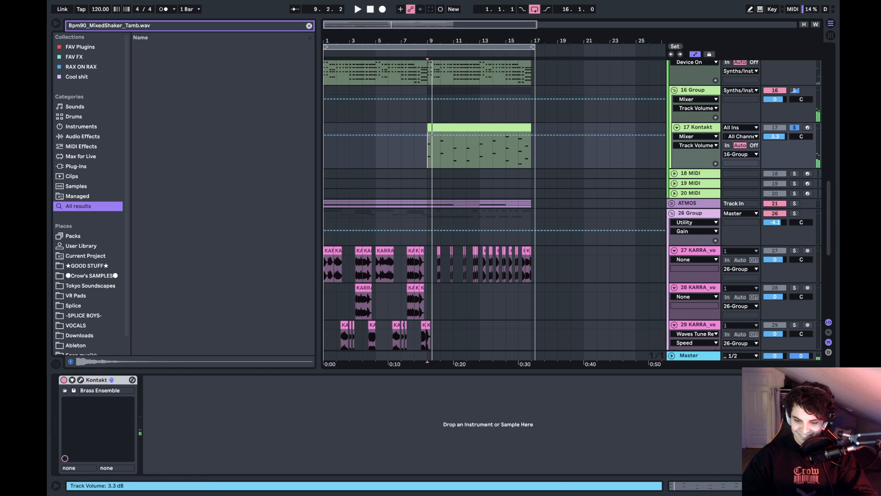
pyautogui.moveTo(783, 137); pyautogui.dragTo(784, 151)
# - Audition the 26 Group vocals soloed from bar 9, clear the solo and set the group's volume to -2.1 dB
pyautogui.click(799, 221)
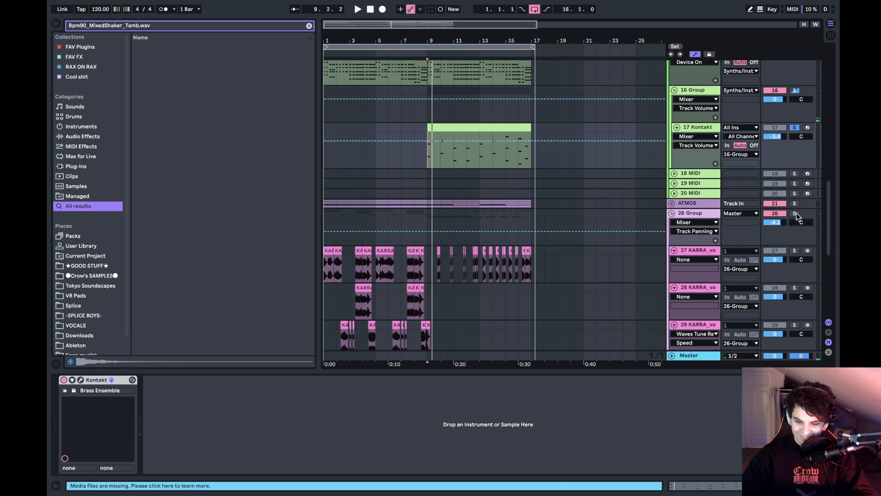
pyautogui.press('Delete')
pyautogui.press('space')
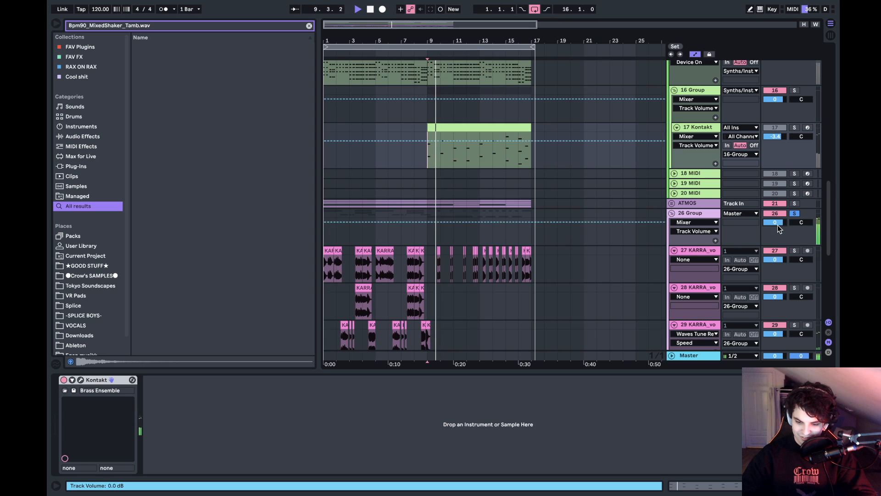
pyautogui.click(797, 212)
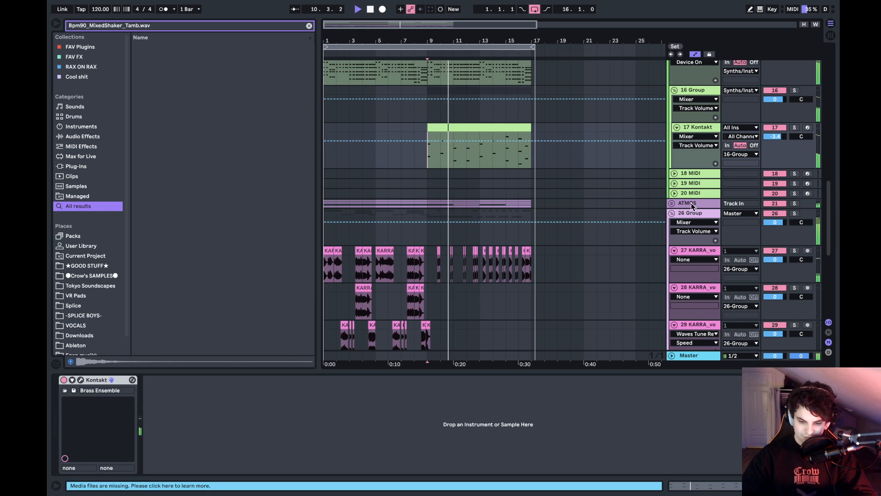
pyautogui.moveTo(774, 222); pyautogui.dragTo(774, 228)
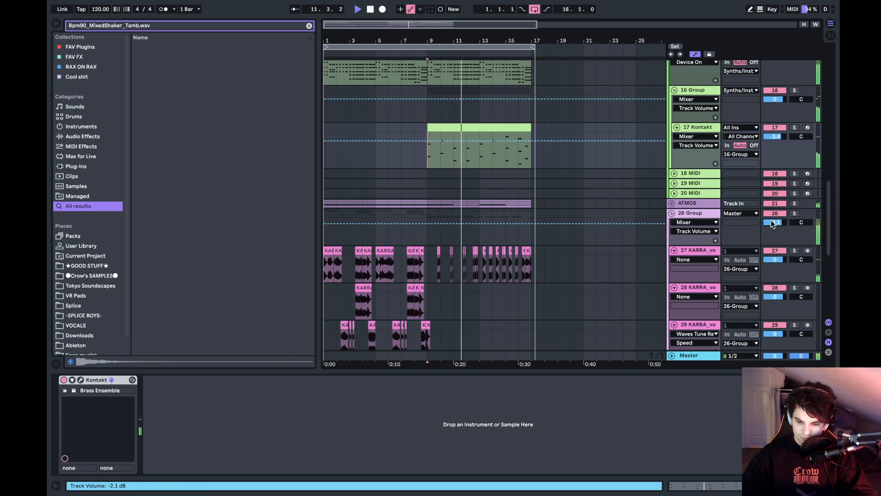
# - Move the 5 kHz band of the 26 Group's EQ Eight to 3.44 kHz at -5.33 dB and stop playback
pyautogui.click(708, 213)
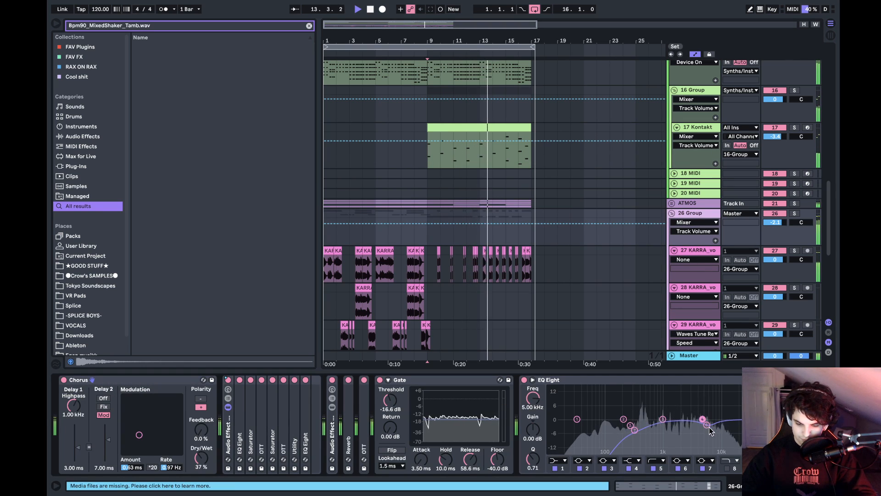
pyautogui.click(706, 424)
pyautogui.moveTo(707, 424); pyautogui.dragTo(693, 430)
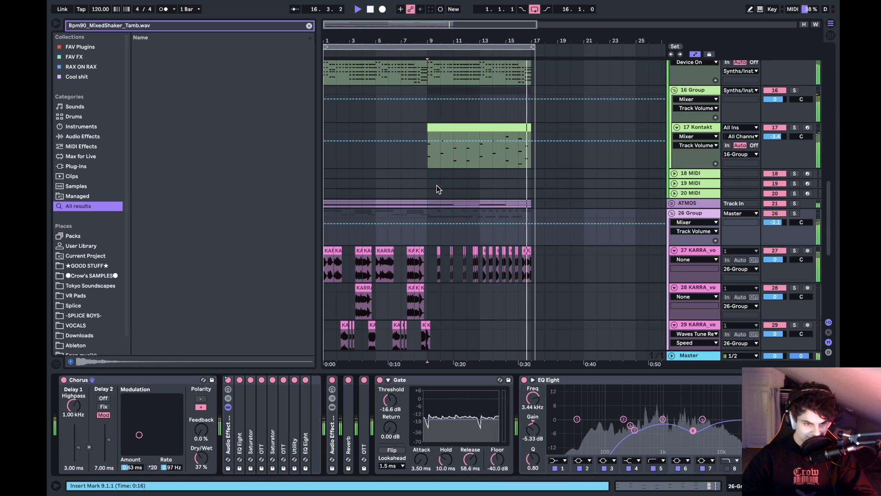
pyautogui.press('space')
pyautogui.scroll(10, 418, 186)
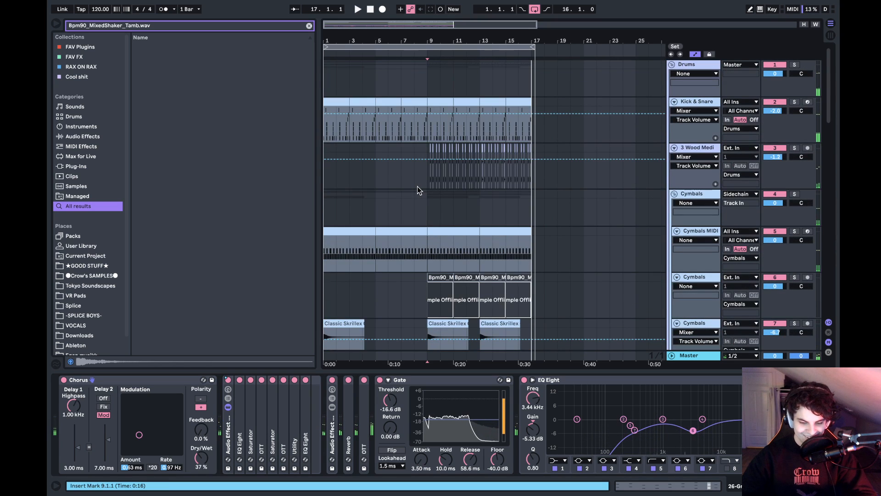
pyautogui.scroll(-10, 417, 186)
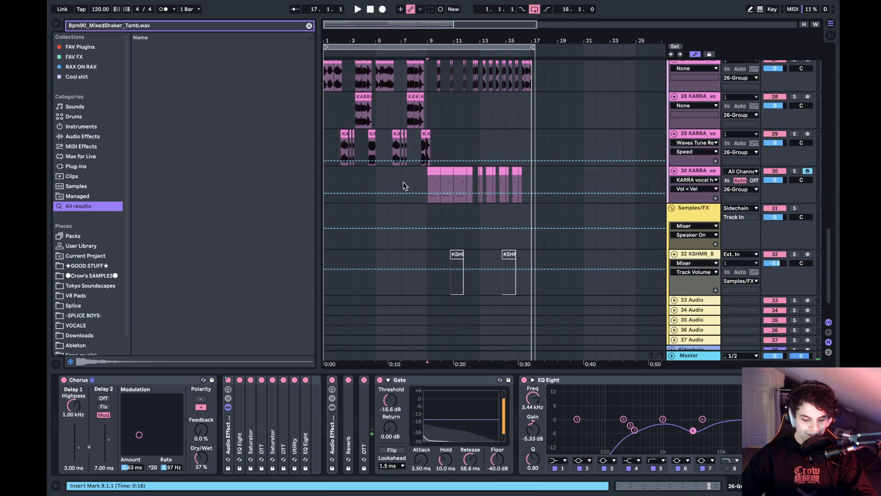
# - Bring up the dialog for opening another Live Set and go to the Ableton folder
pyautogui.moveTo(151, 2)
pyautogui.click(109, 6)
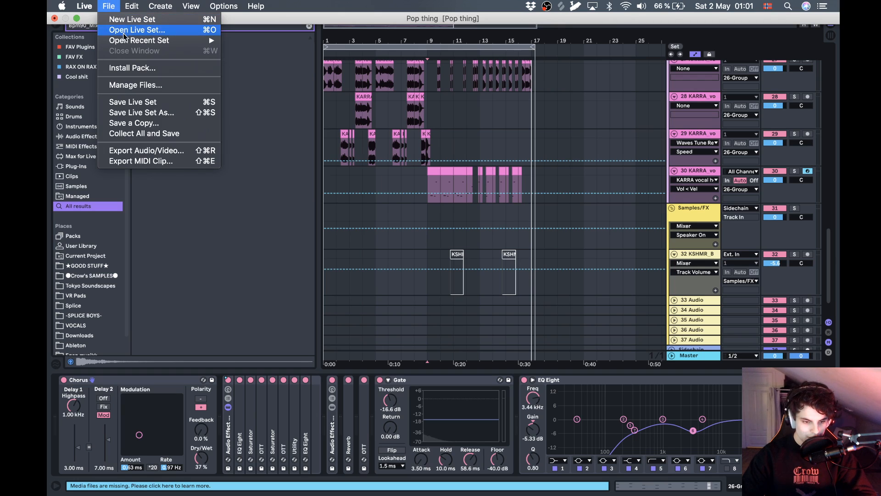
pyautogui.click(169, 33)
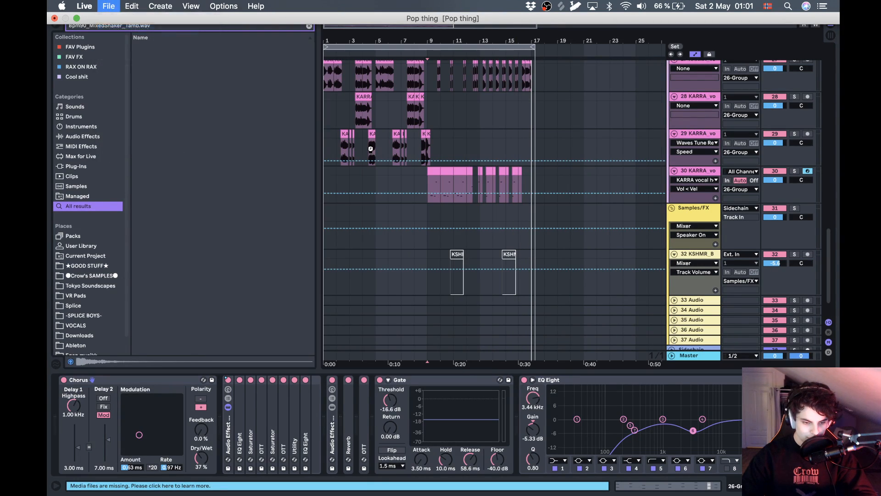
pyautogui.click(446, 94)
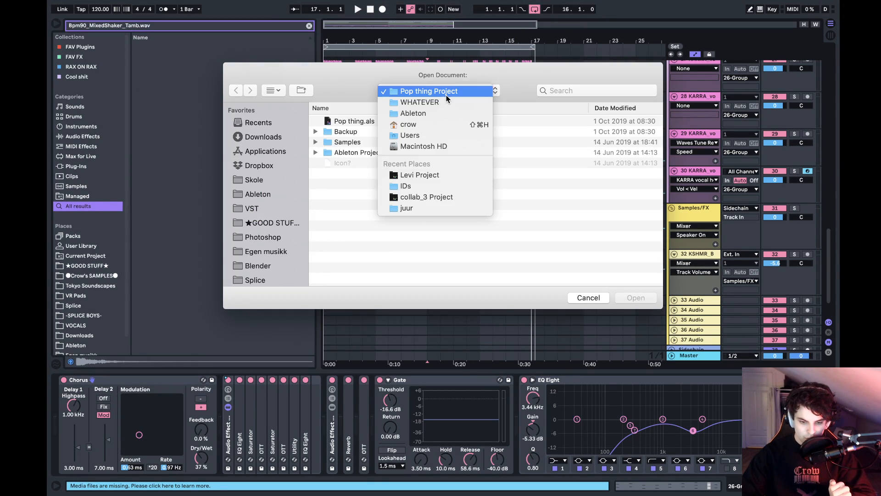
pyautogui.click(410, 117)
# - Collapse the WHATEVER folder, expand FINISHED and collapse its Not Even Sorry project
pyautogui.click(351, 121)
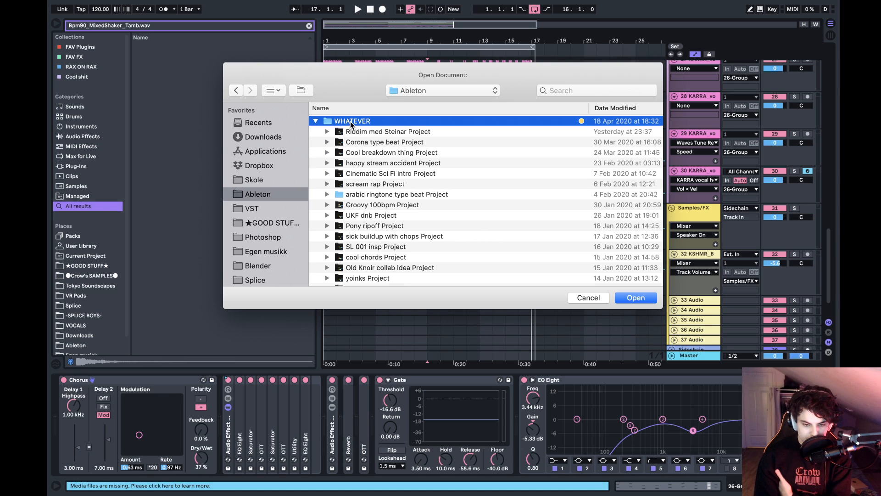
pyautogui.press('Left')
pyautogui.press('Down')
pyautogui.press('Down')
pyautogui.press('Right')
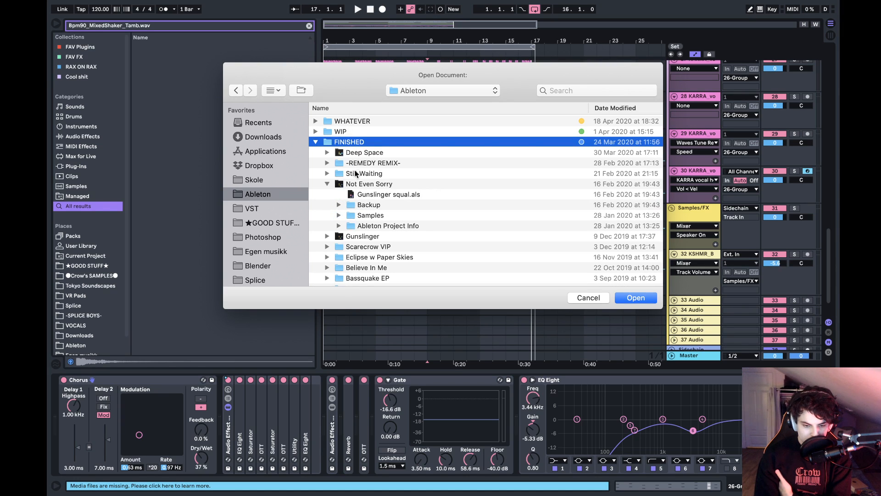
pyautogui.click(357, 185)
pyautogui.press('Left')
pyautogui.scroll(-3, 355, 186)
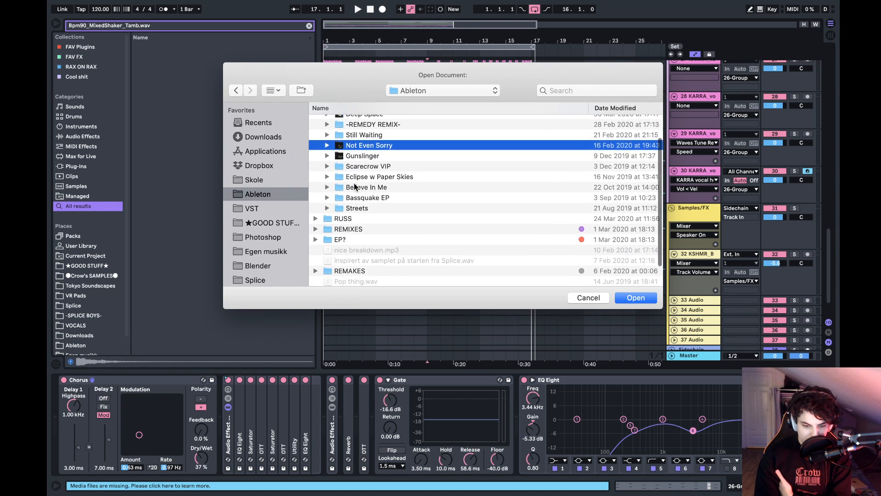
# - Go into the Eclipse w Paper Skies folder, expand its two projects and open going to the top.als
pyautogui.click(354, 184)
pyautogui.doubleClick(359, 175)
pyautogui.click(360, 131)
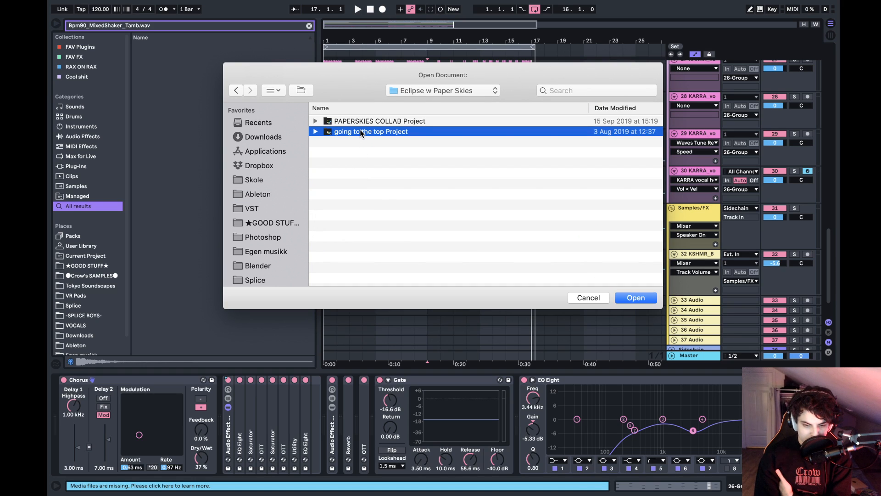
pyautogui.press('Right')
pyautogui.press('Up')
pyautogui.press('Right')
pyautogui.press('Down')
pyautogui.press('Down')
pyautogui.press('Down')
pyautogui.press('Down')
pyautogui.press('Down')
pyautogui.press('Down')
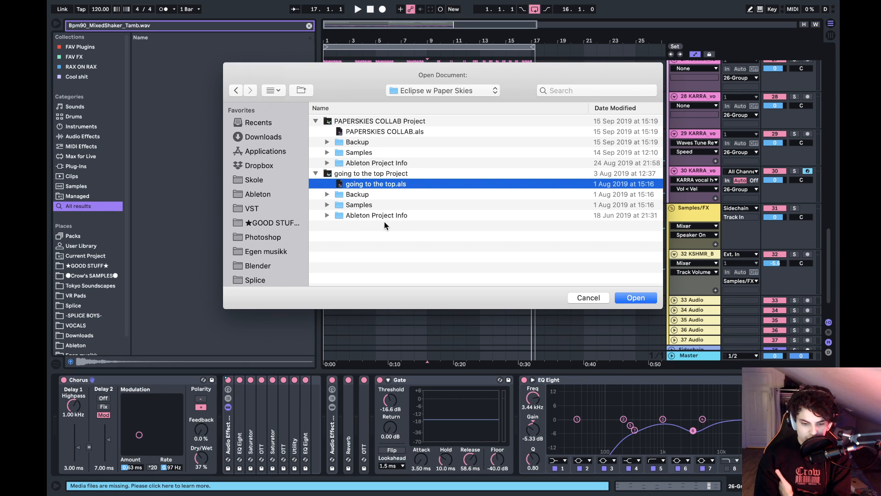
pyautogui.press('Return')
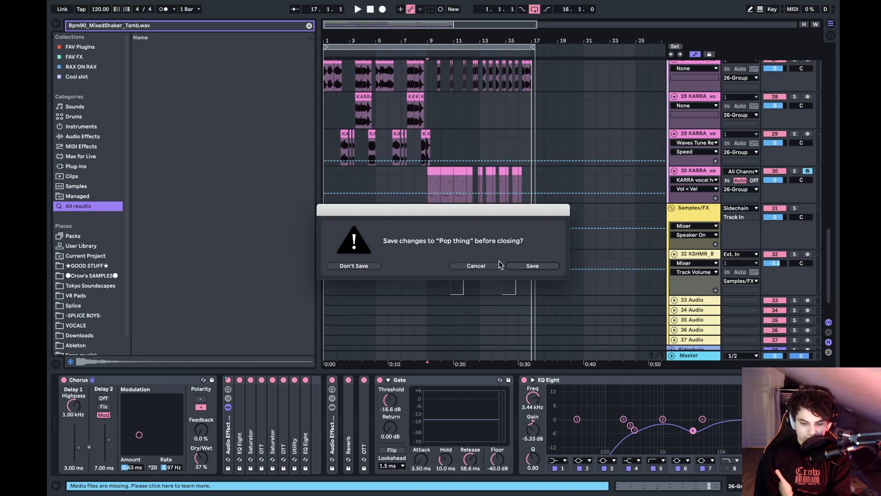
# - Save the Pop thing set over its existing file and dismiss the missing plug-ins notice
pyautogui.click(536, 269)
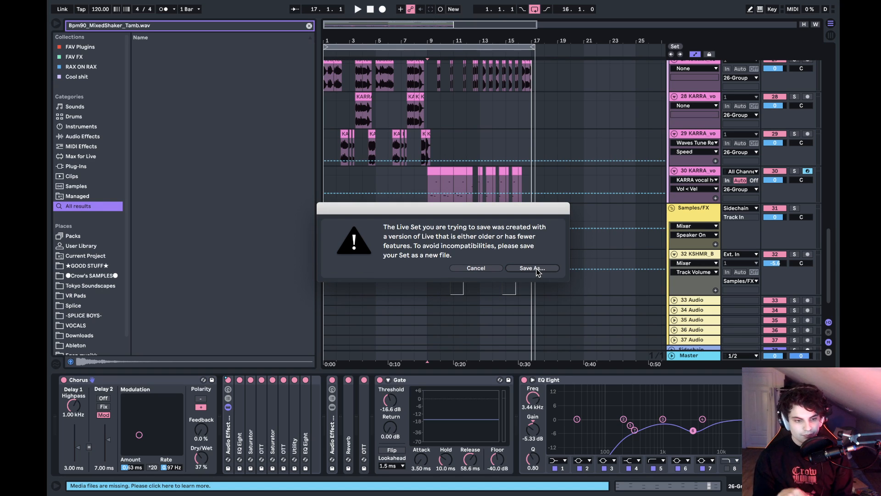
pyautogui.click(537, 268)
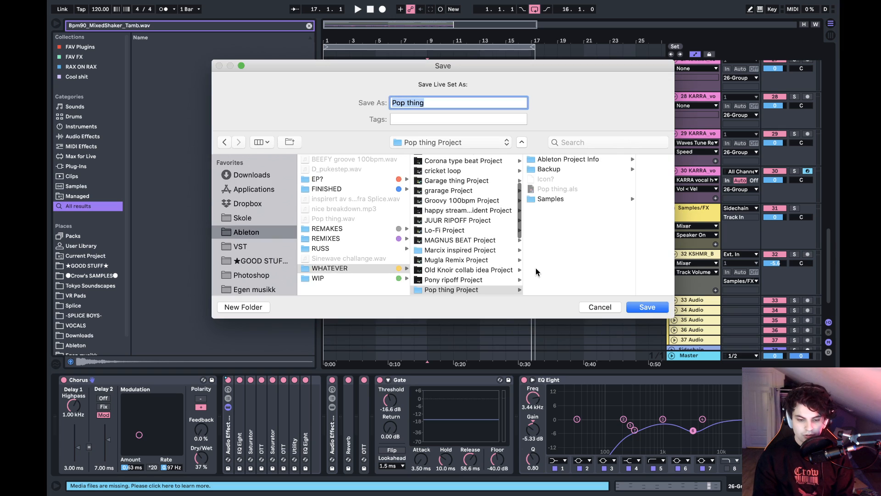
pyautogui.press('Return')
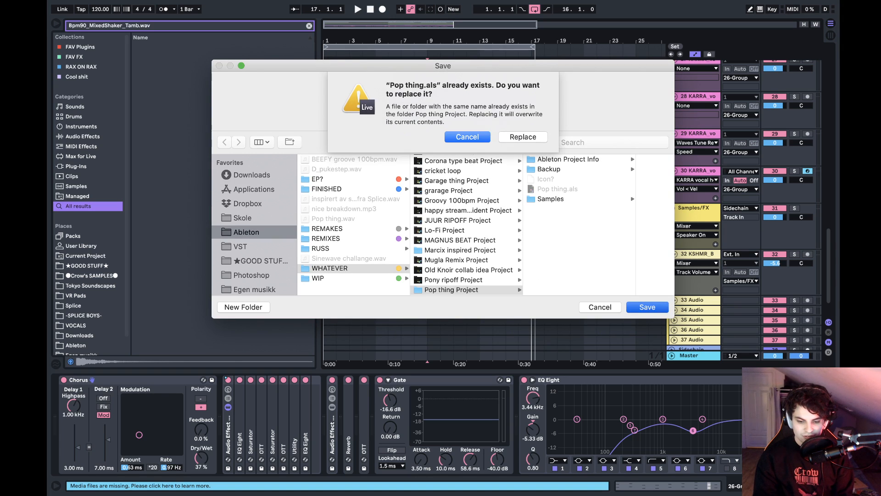
pyautogui.click(523, 136)
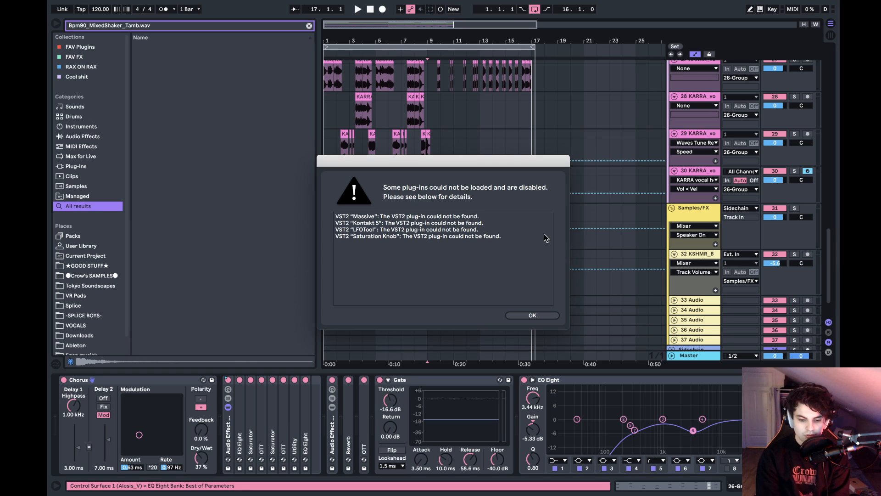
pyautogui.click(532, 314)
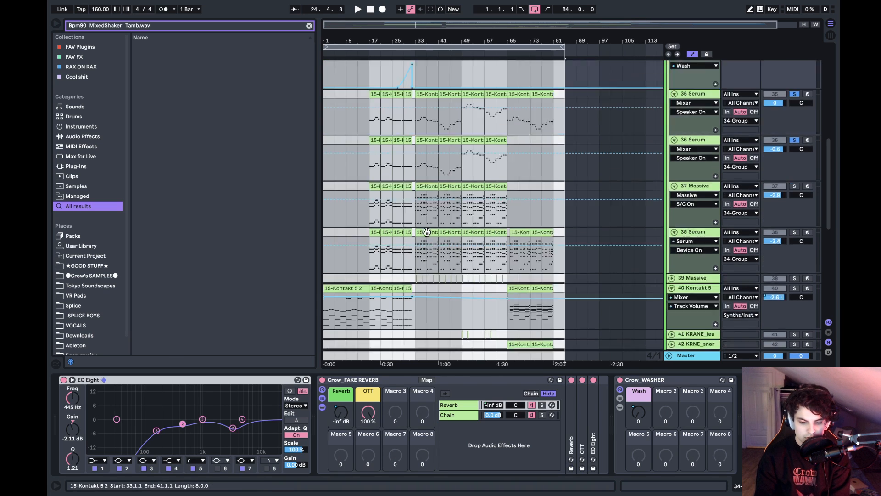
# - Clear the track solos and play the arrangement from bar 17
pyautogui.scroll(-10, 427, 232)
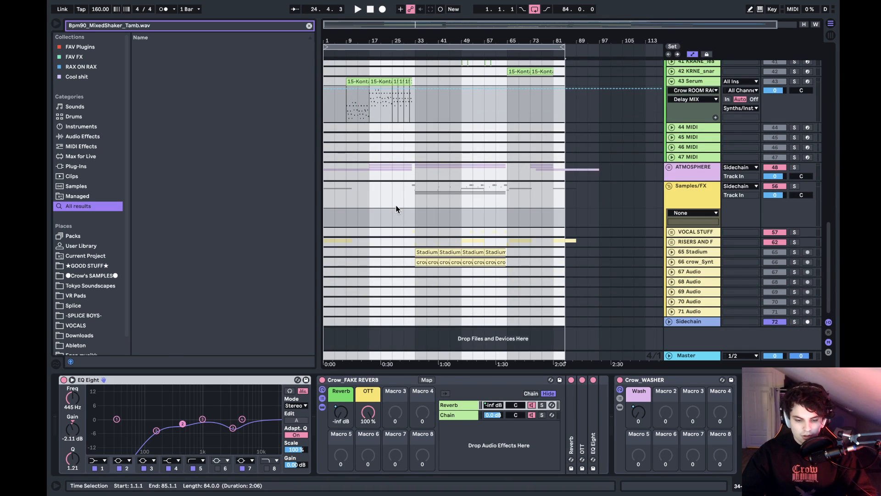
pyautogui.scroll(4, 392, 189)
pyautogui.click(373, 183)
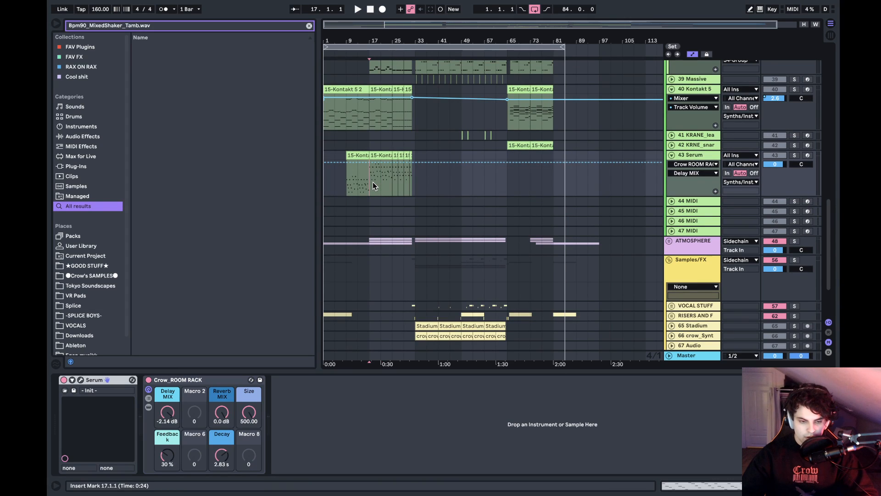
pyautogui.press('space')
pyautogui.scroll(3, 373, 182)
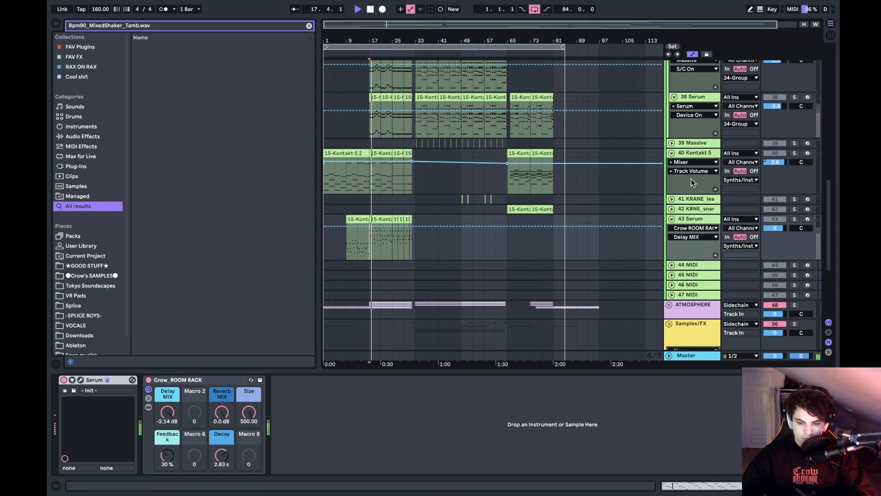
pyautogui.press('space')
pyautogui.click(794, 219)
pyautogui.click(794, 219)
pyautogui.press('space')
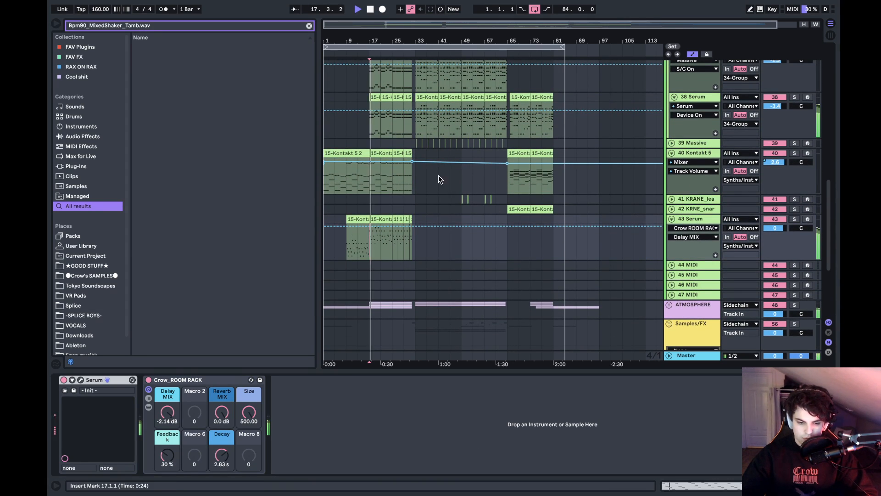
pyautogui.scroll(-5, 438, 177)
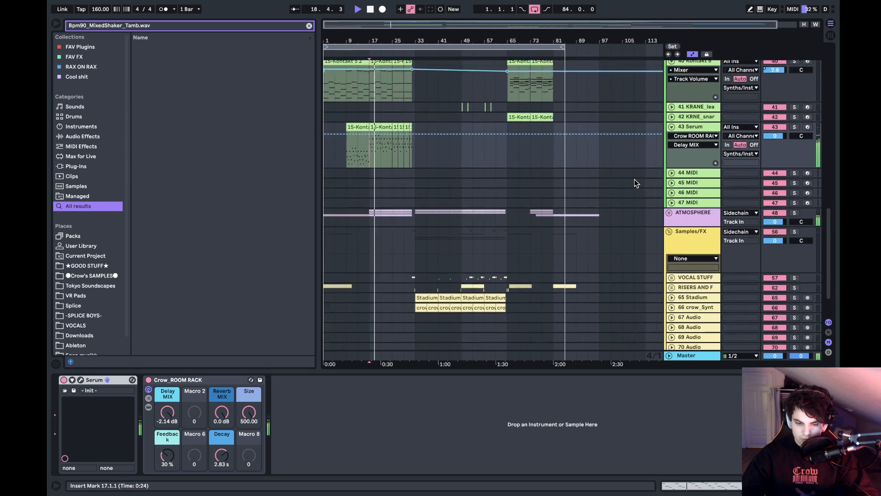
pyautogui.scroll(20, 634, 179)
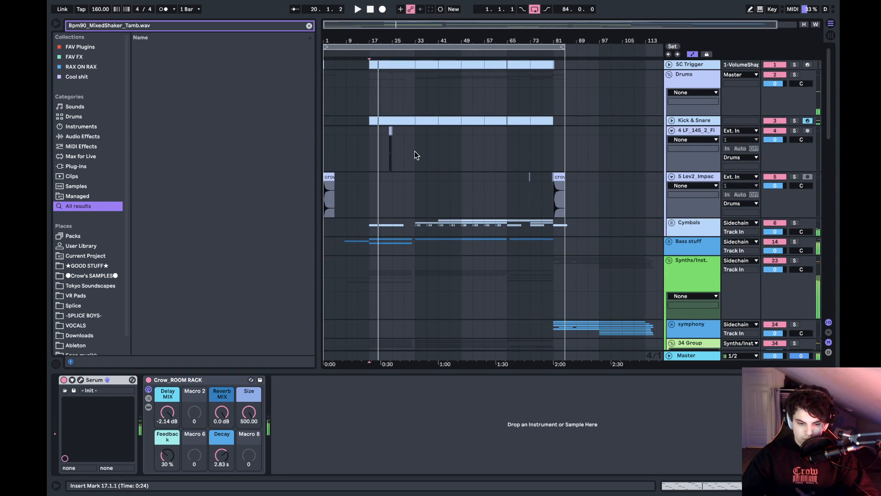
# - Unfold the Kick & Snare track and briefly play the arrangement from bar 33
pyautogui.press('space')
pyautogui.click(416, 150)
pyautogui.click(670, 121)
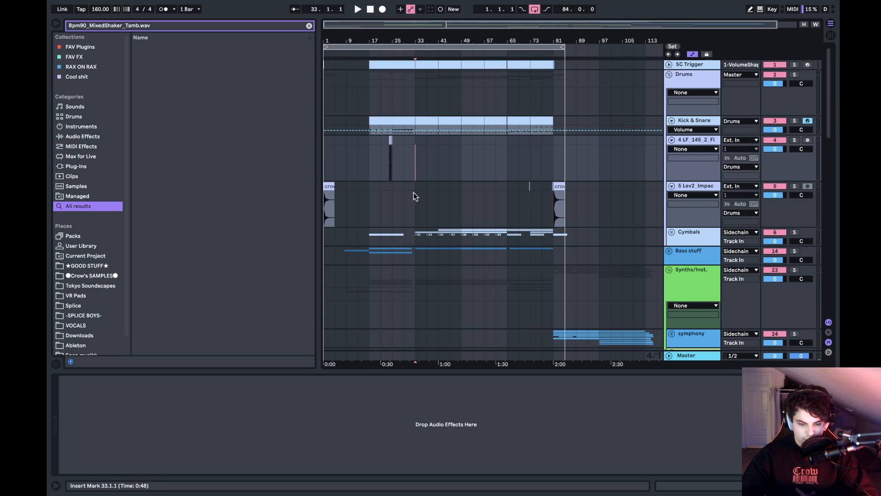
pyautogui.press('space')
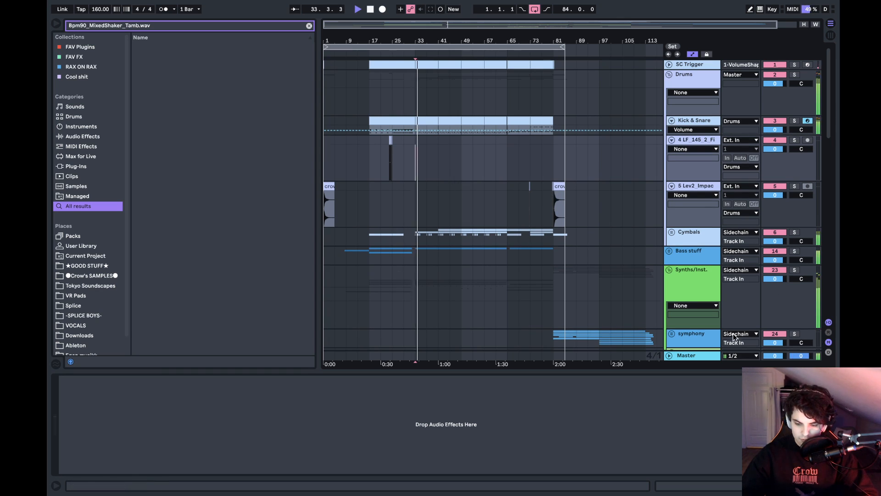
pyautogui.press('space')
pyautogui.scroll(-10, 576, 244)
pyautogui.scroll(6, 576, 245)
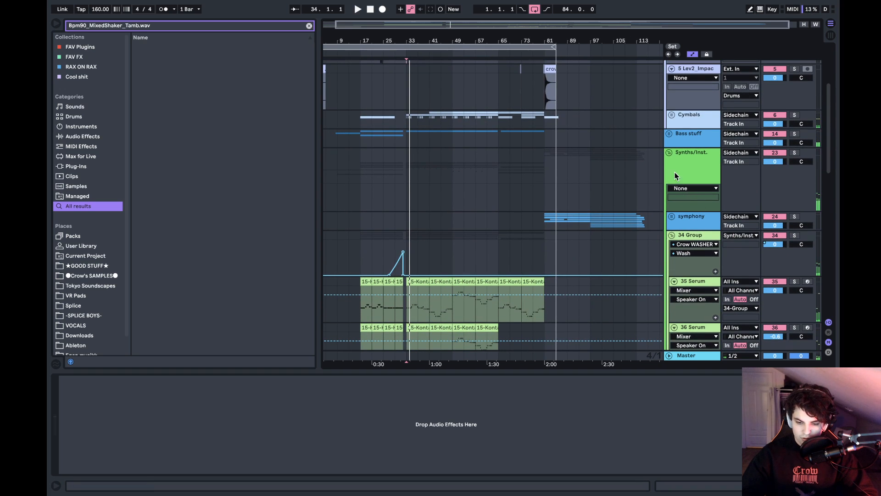
pyautogui.scroll(-15, 670, 133)
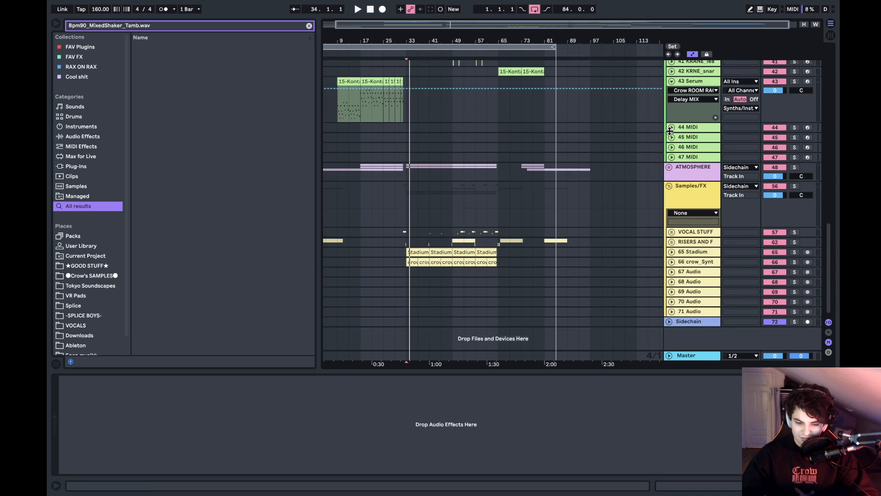
# - Unfold the ATMOSPHERE group and audition its 51 EQ03 and 50 Am_Granu tracks soloed from bar 33
pyautogui.click(668, 170)
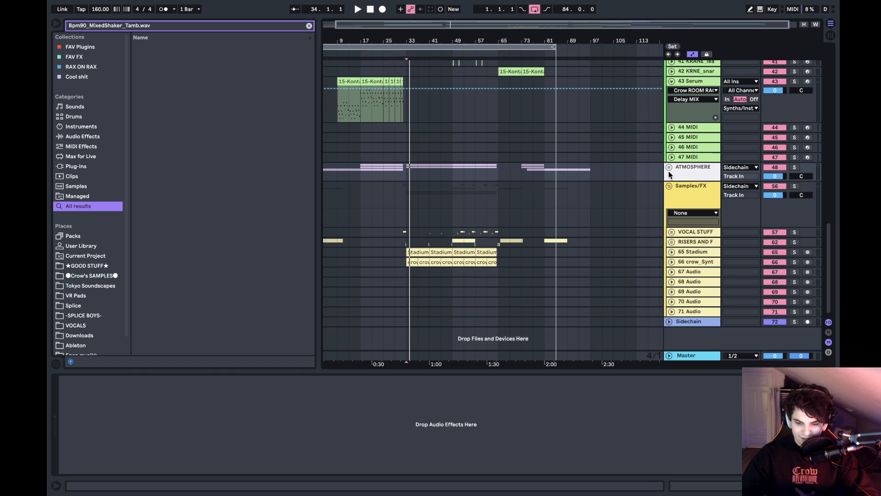
pyautogui.click(668, 170)
pyautogui.scroll(-3, 688, 183)
pyautogui.click(698, 188)
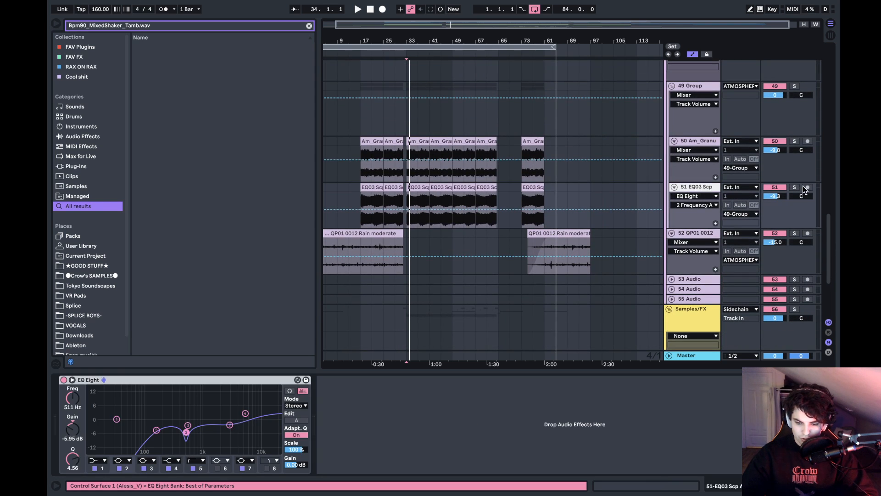
pyautogui.click(795, 188)
pyautogui.scroll(2, 793, 184)
pyautogui.click(794, 188)
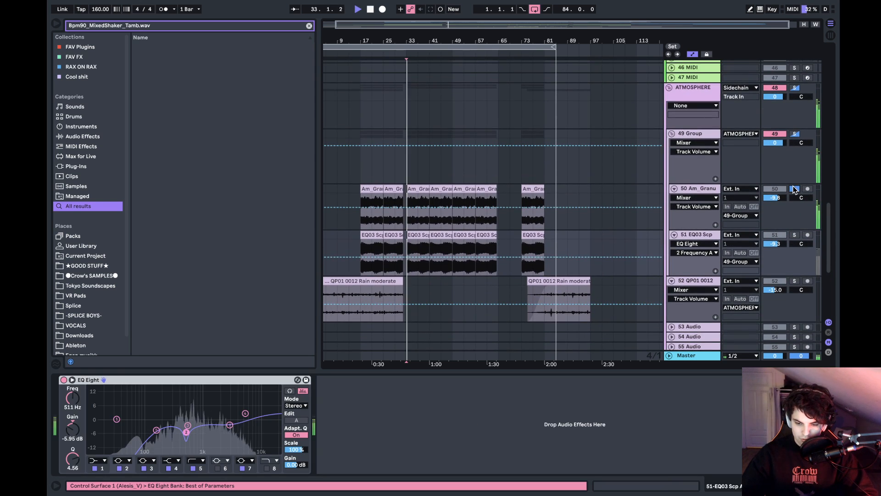
# - Delete the two disabled LFOTool devices from the 49 Group
pyautogui.click(698, 141)
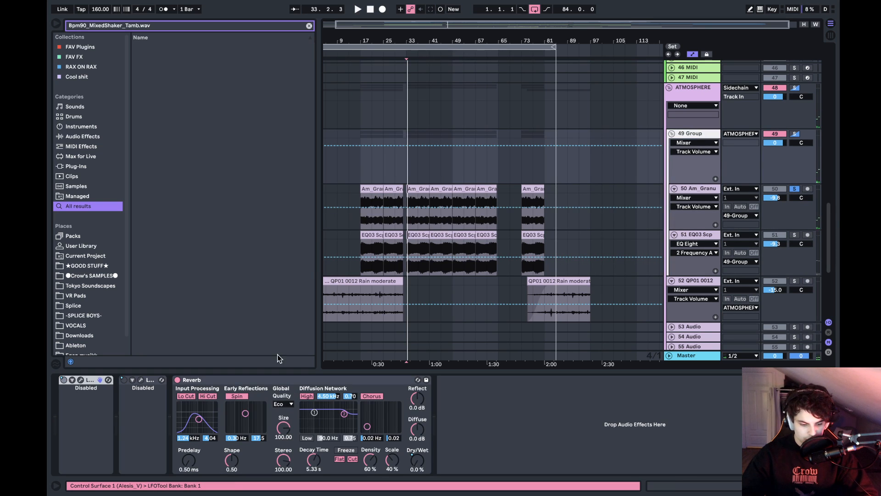
pyautogui.click(148, 381)
pyautogui.keyDown('shift'); pyautogui.click(92, 380); pyautogui.keyUp('shift')
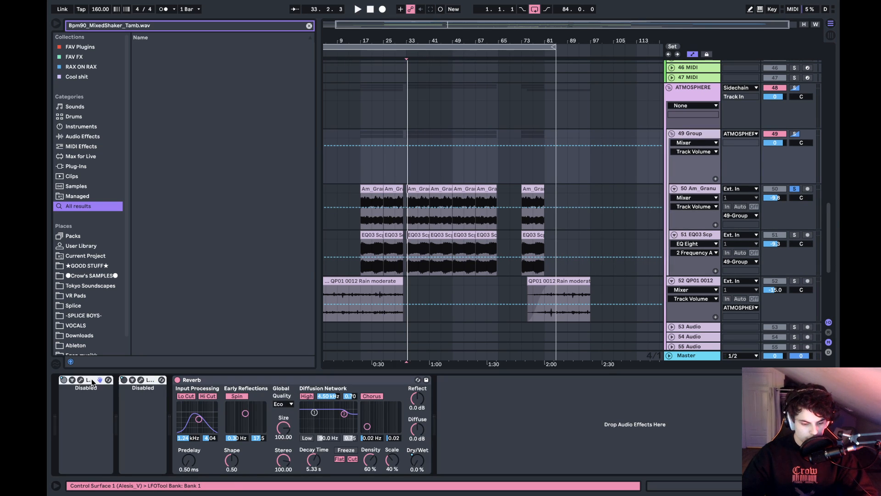
pyautogui.press('Delete')
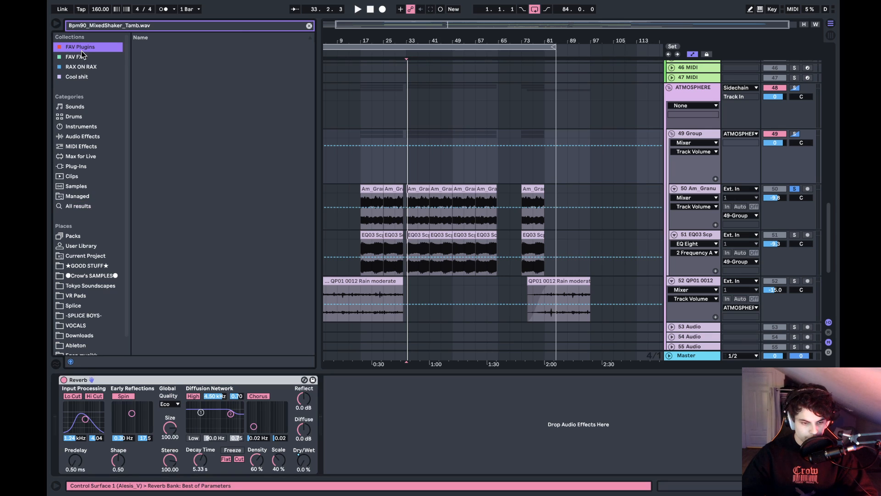
# - Insert an Auto Pan audio effect ahead of the Reverb on the 49 Group
pyautogui.click(81, 51)
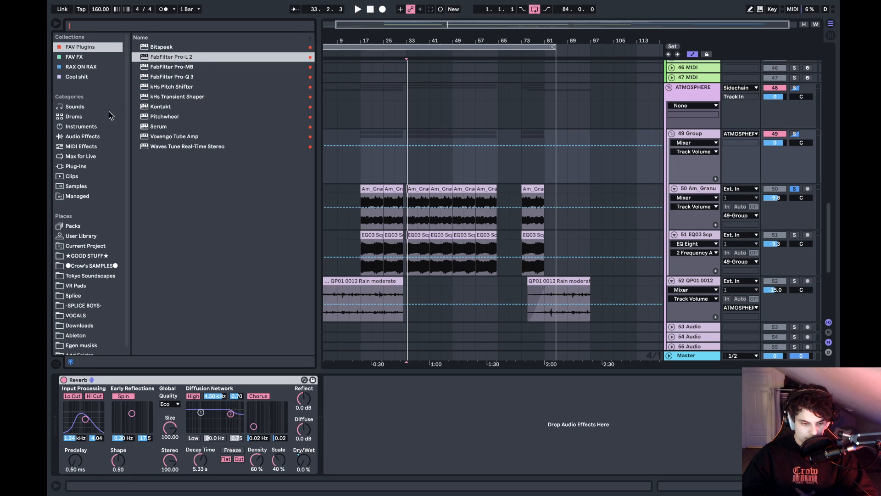
pyautogui.click(94, 135)
pyautogui.moveTo(162, 76); pyautogui.dragTo(129, 436)
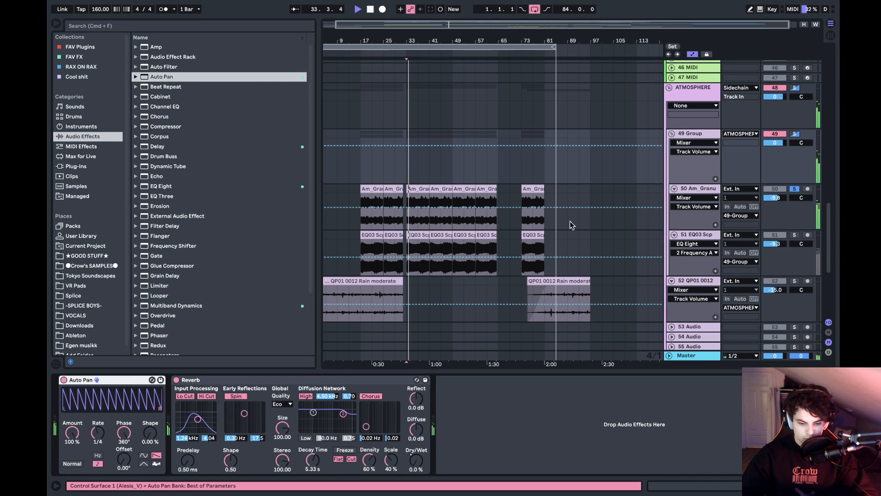
# - Play from bar 33 and give the Auto Pan a triangle waveform with a 211° offset
pyautogui.press('space')
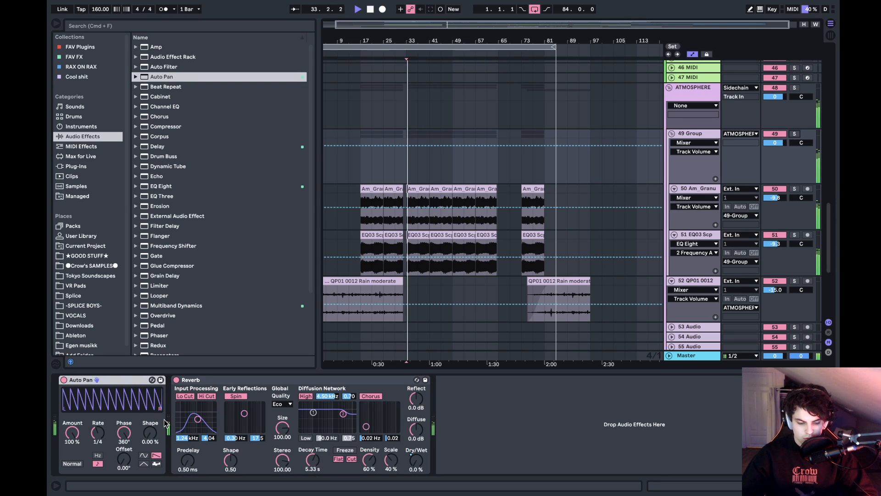
pyautogui.click(143, 464)
pyautogui.moveTo(124, 458); pyautogui.dragTo(124, 436)
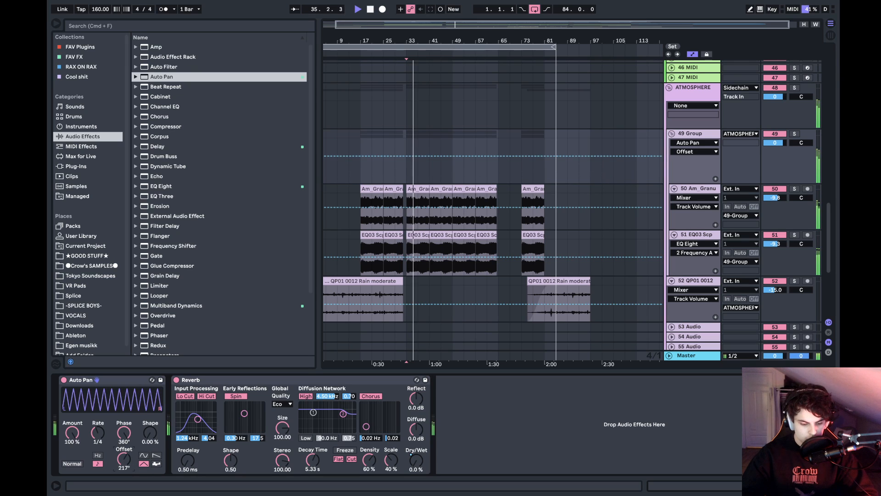
pyautogui.click(102, 434)
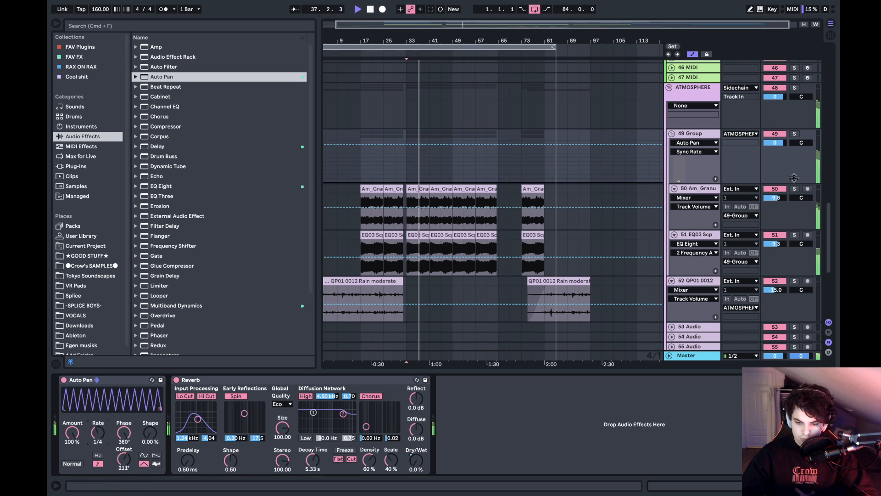
# - Solo the 49 Group from bar 33, set the Auto Pan's Shape to 27.8 % and clear the solo
pyautogui.click(795, 134)
pyautogui.press('space')
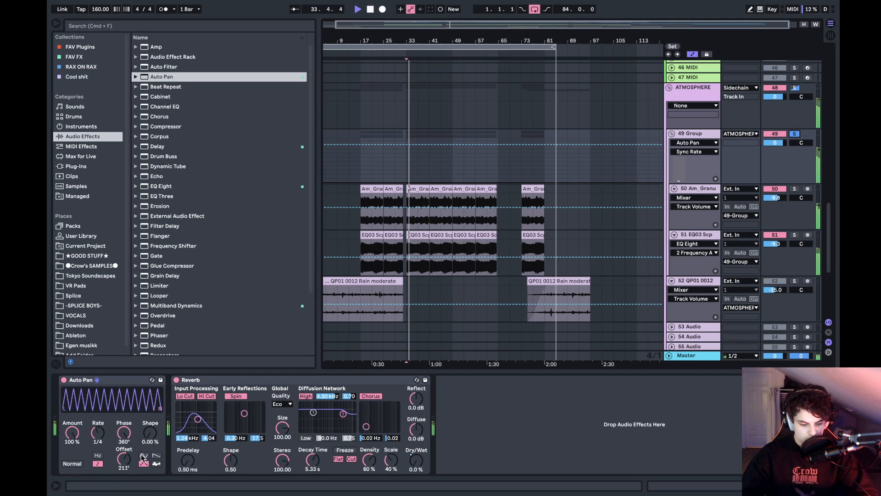
pyautogui.moveTo(152, 433); pyautogui.dragTo(152, 420)
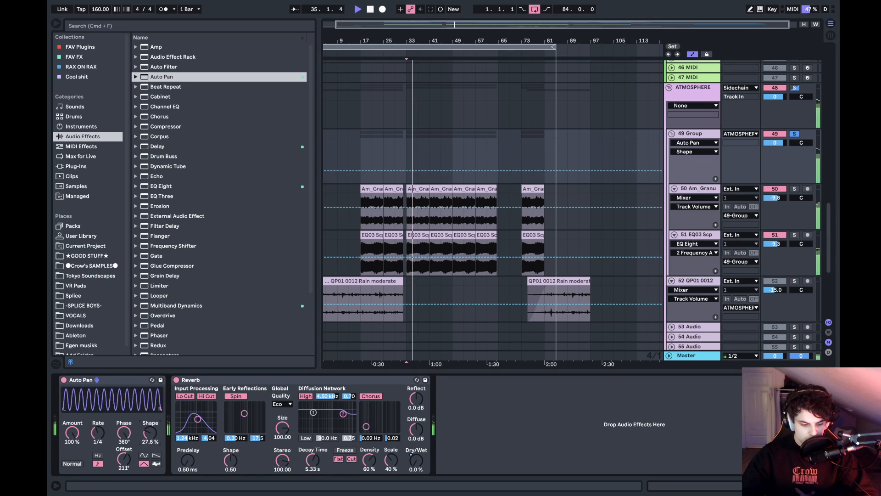
pyautogui.click(795, 134)
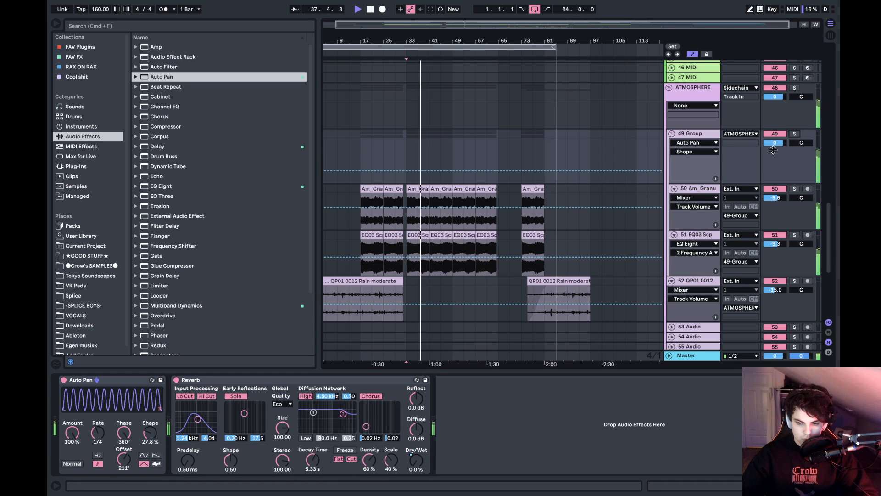
# - Lower the 49 Group's volume and deactivate the 65 Stadium and 66 crow_Synt tracks
pyautogui.moveTo(773, 150); pyautogui.dragTo(776, 147)
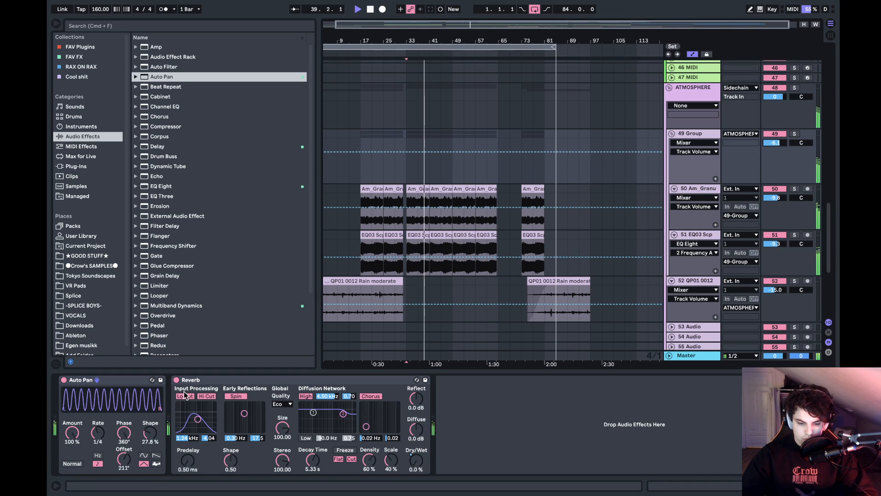
pyautogui.scroll(-8, 634, 241)
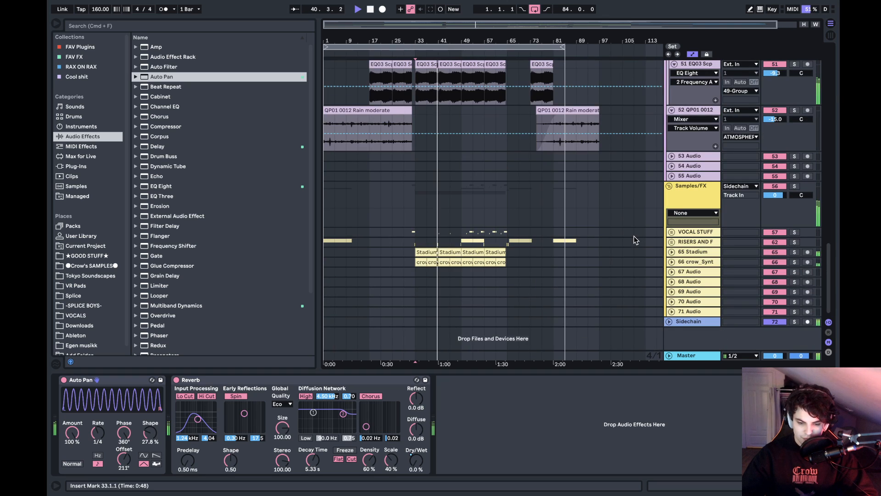
pyautogui.click(776, 253)
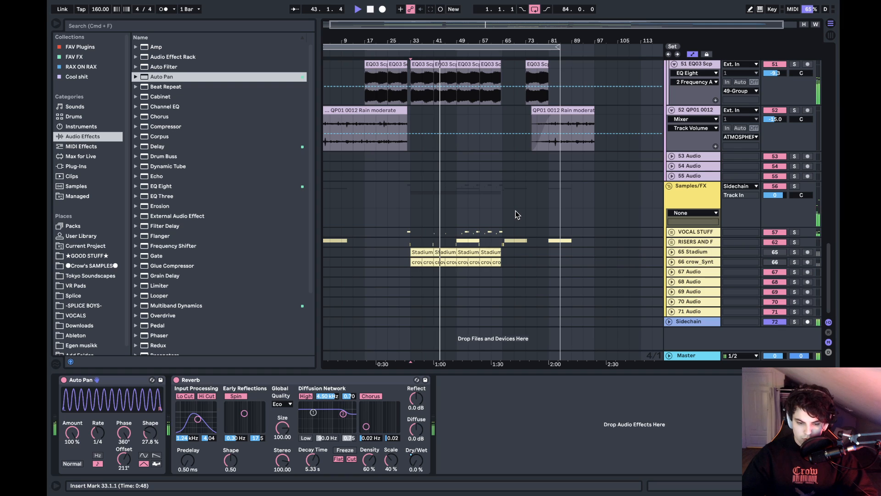
pyautogui.scroll(15, 517, 214)
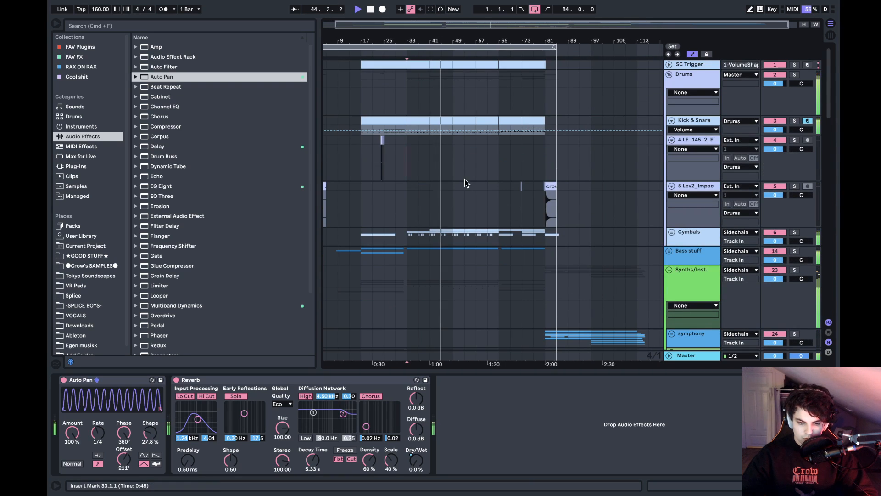
# - Play the arrangement from bar 49 while looking through the lead tracks in the Synths/Inst. group
pyautogui.click(448, 138)
pyautogui.moveTo(454, 43); pyautogui.dragTo(454, 92)
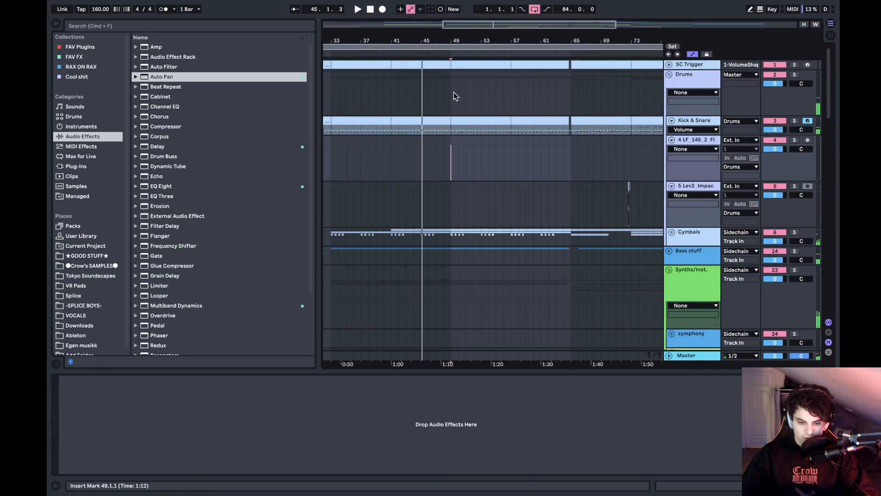
pyautogui.press('space')
pyautogui.scroll(-3, 495, 167)
pyautogui.scroll(-10, 496, 167)
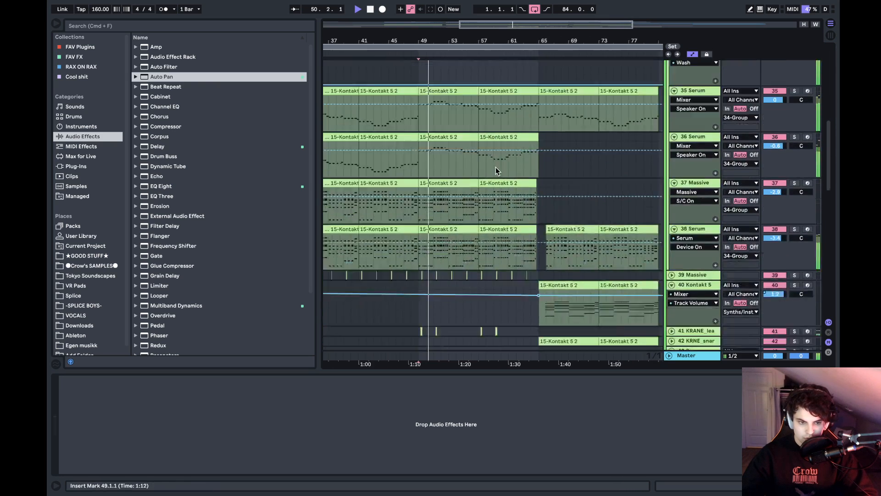
pyautogui.scroll(4, 496, 167)
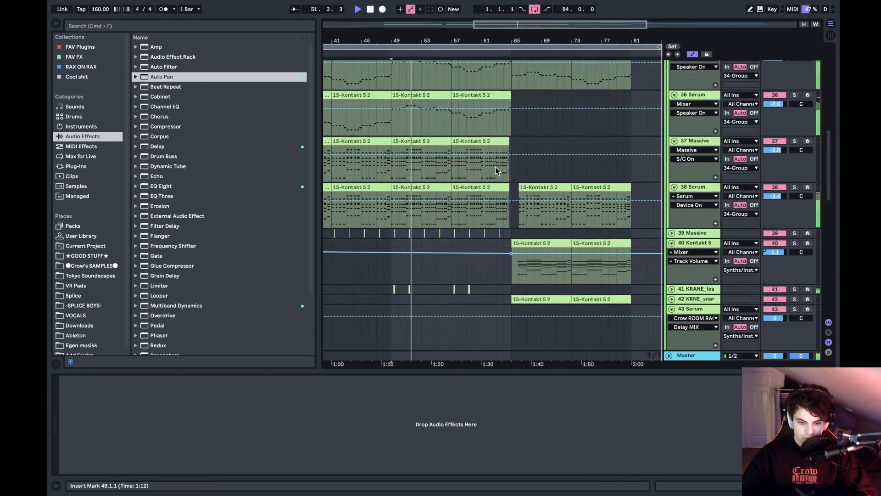
pyautogui.press('space')
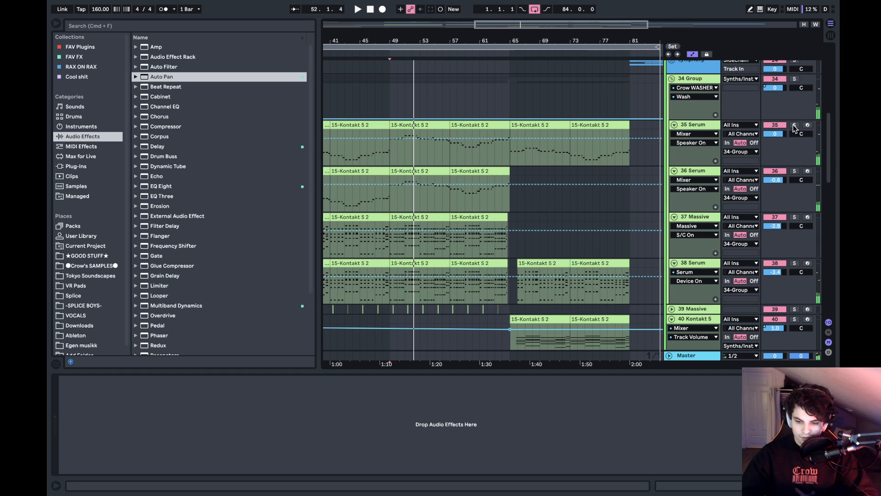
# - Audition the 35 Serum track soloed from bar 54, clear its solo and continue with the full mix
pyautogui.click(427, 153)
pyautogui.press('space')
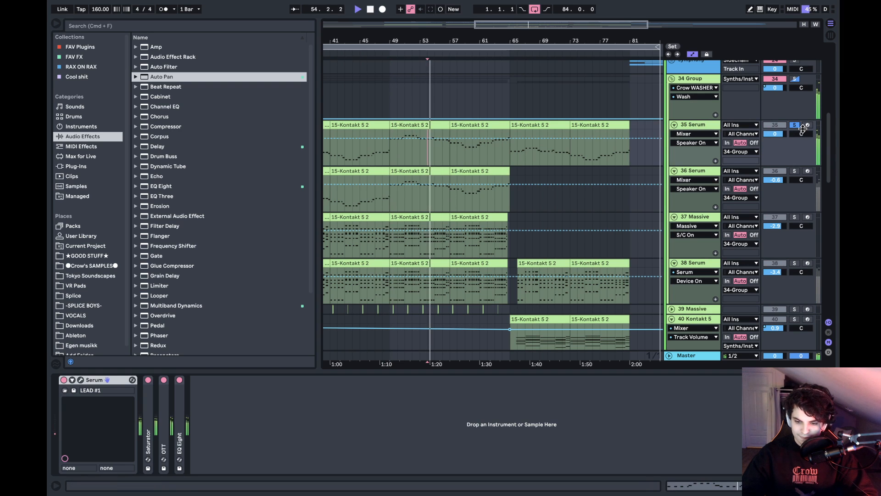
pyautogui.click(796, 124)
pyautogui.scroll(-1, 440, 158)
pyautogui.hscroll(1, 440, 158)
pyautogui.scroll(-2, 439, 157)
pyautogui.hscroll(1, 439, 157)
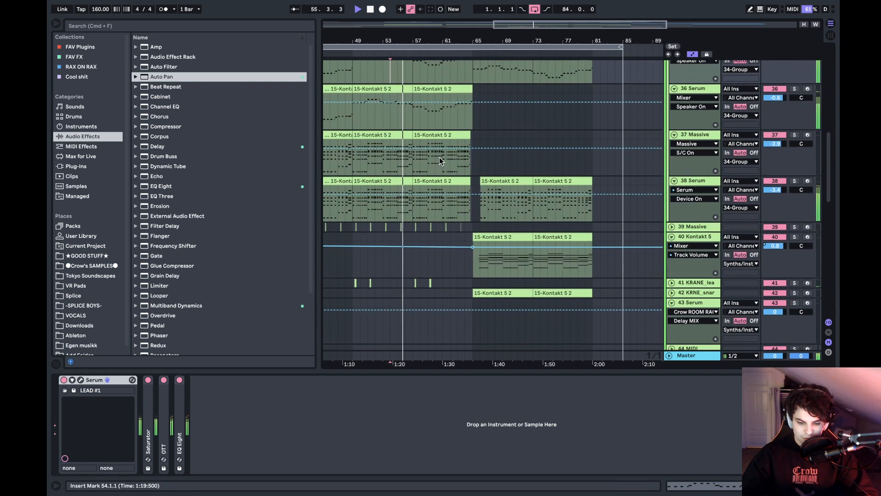
# - Play the section starting at bar 65 and unfold the 42 KRNE_snar track to examine its notes
pyautogui.click(471, 209)
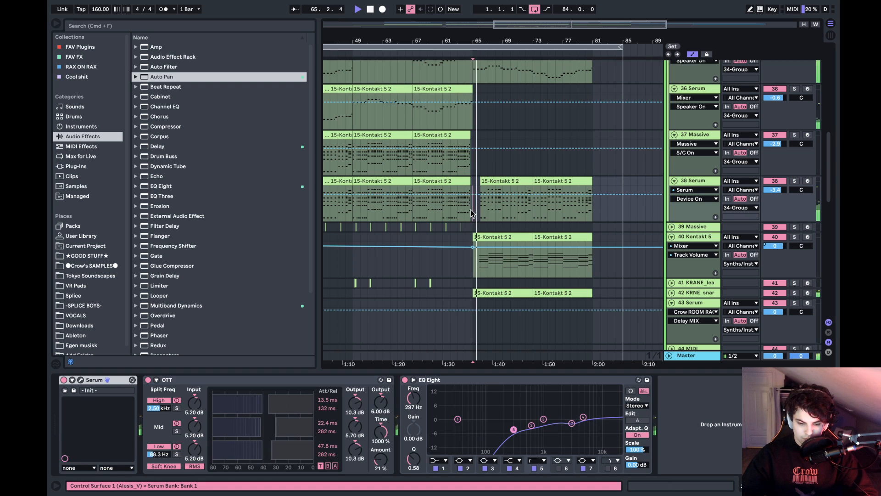
pyautogui.click(674, 293)
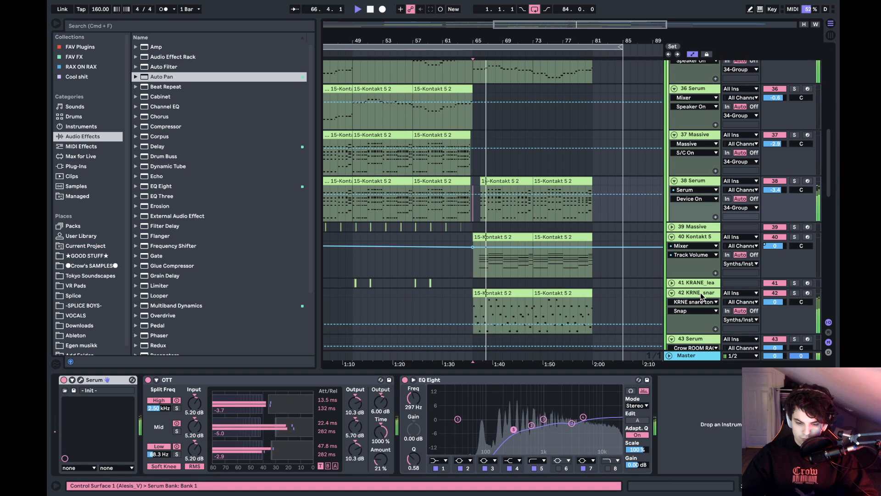
pyautogui.scroll(-1, 505, 253)
pyautogui.press('space')
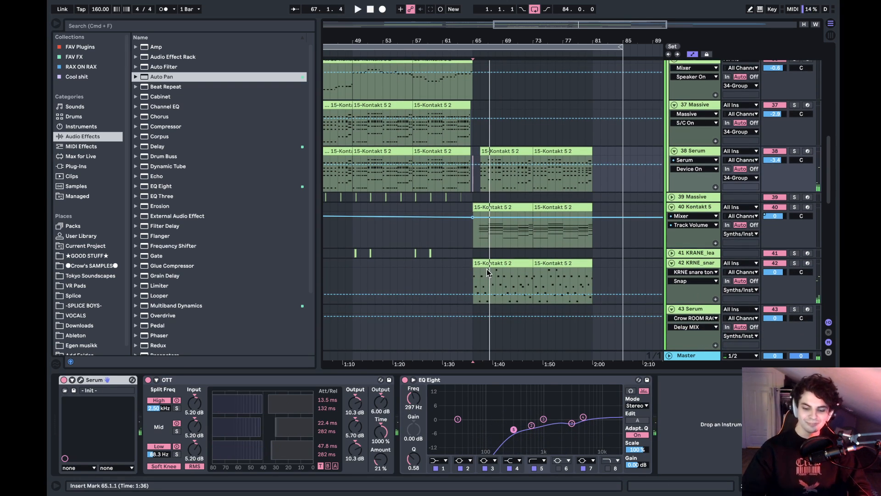
pyautogui.press('space')
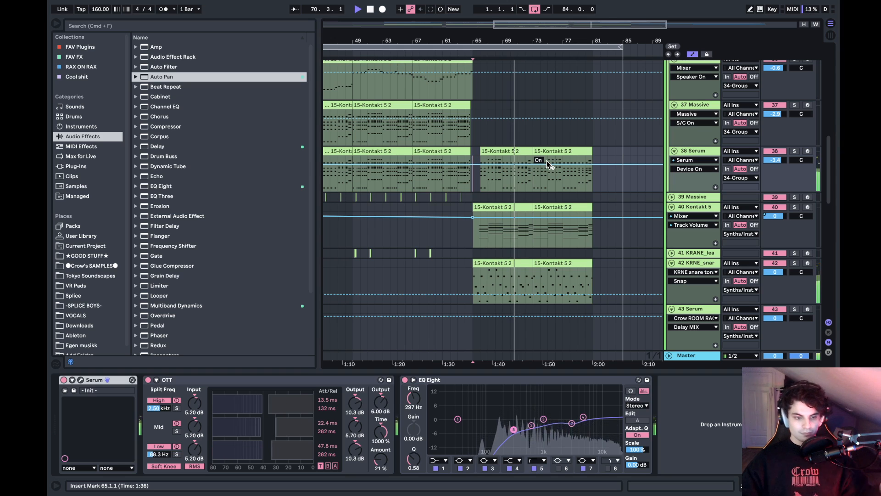
pyautogui.press('space')
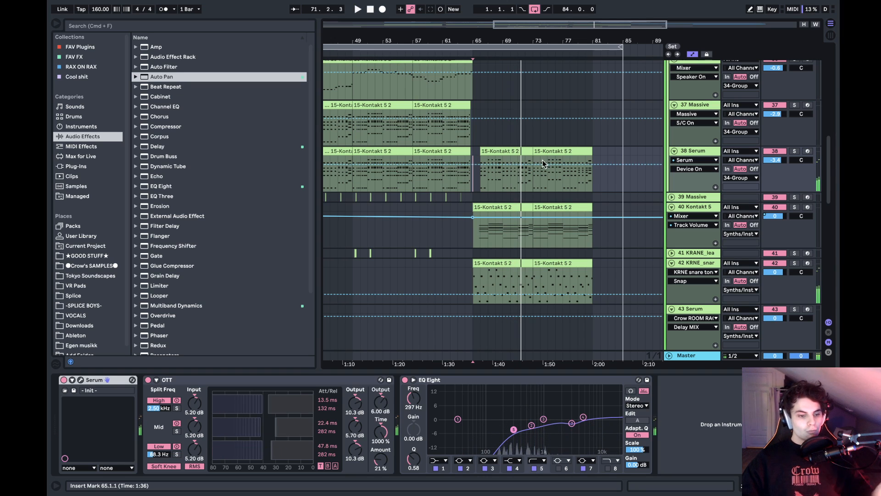
# - Look over the synth tracks in the opening section and play the transition from bar 32
pyautogui.hscroll(-15, 450, 148)
pyautogui.scroll(2, 450, 148)
pyautogui.scroll(-5, 450, 148)
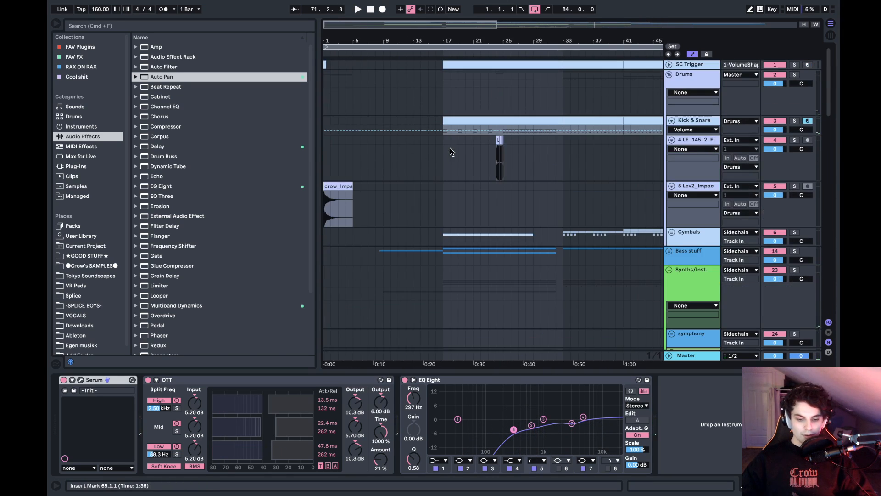
pyautogui.scroll(-5, 451, 182)
pyautogui.scroll(8, 450, 182)
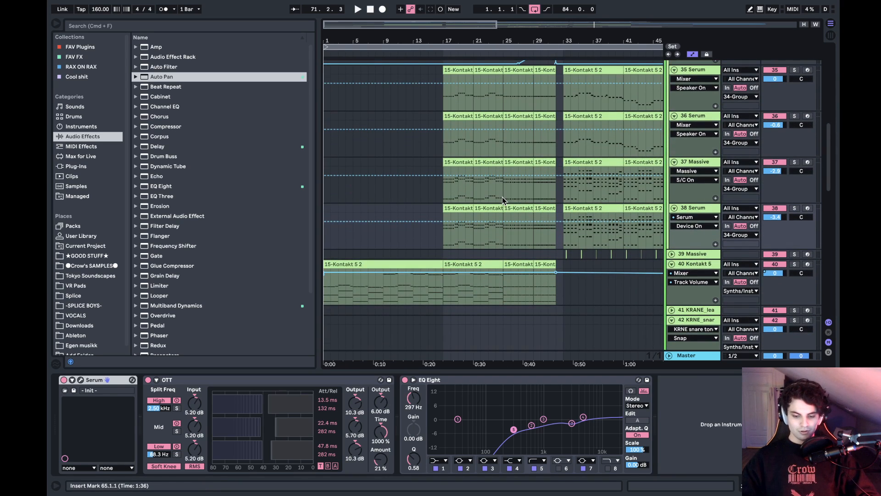
pyautogui.click(554, 234)
pyautogui.press('space')
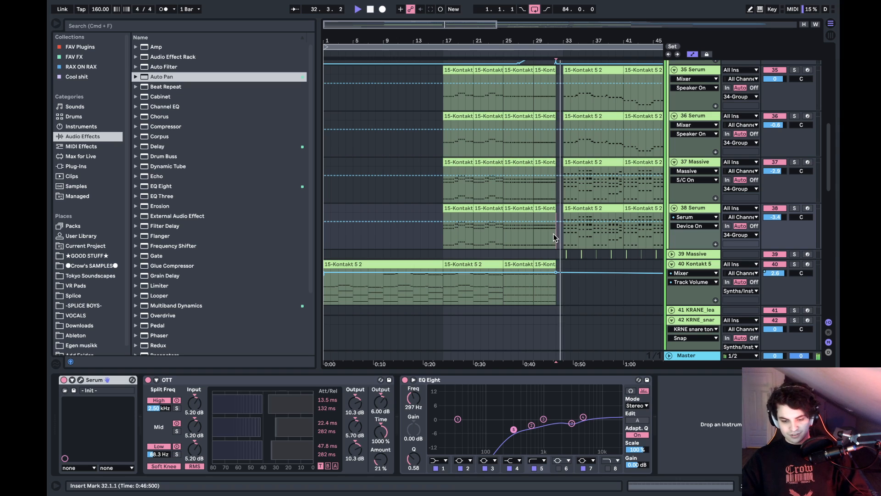
pyautogui.hscroll(12, 553, 233)
pyautogui.hscroll(-3, 554, 233)
pyautogui.scroll(12, 553, 233)
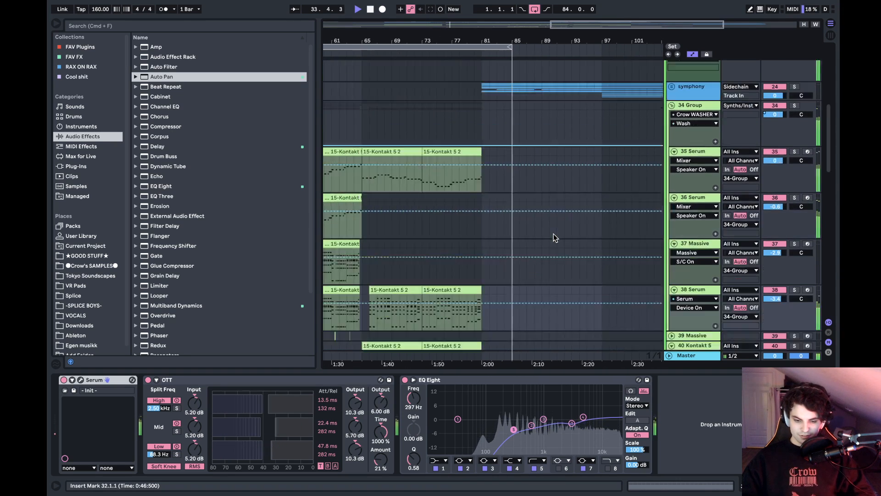
# - Play from bar 80 and unfold the symphony group to examine its frozen Kontakt tracks
pyautogui.click(466, 201)
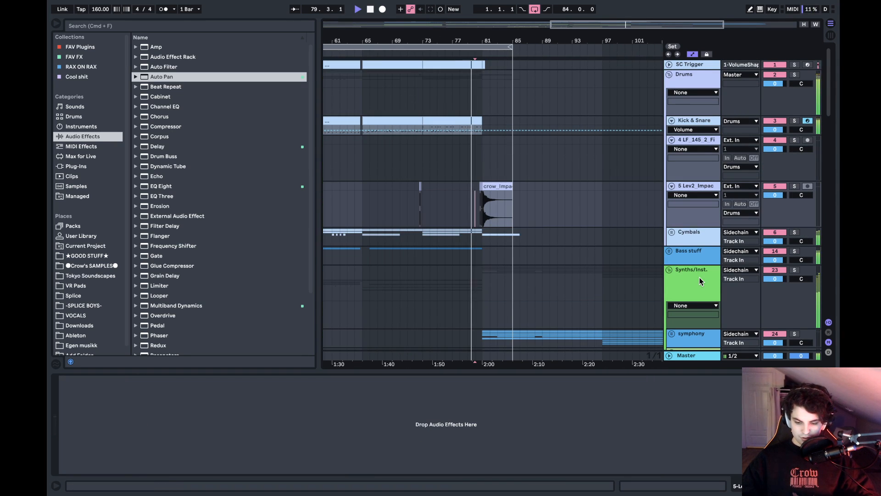
pyautogui.scroll(-5, 700, 277)
pyautogui.click(672, 222)
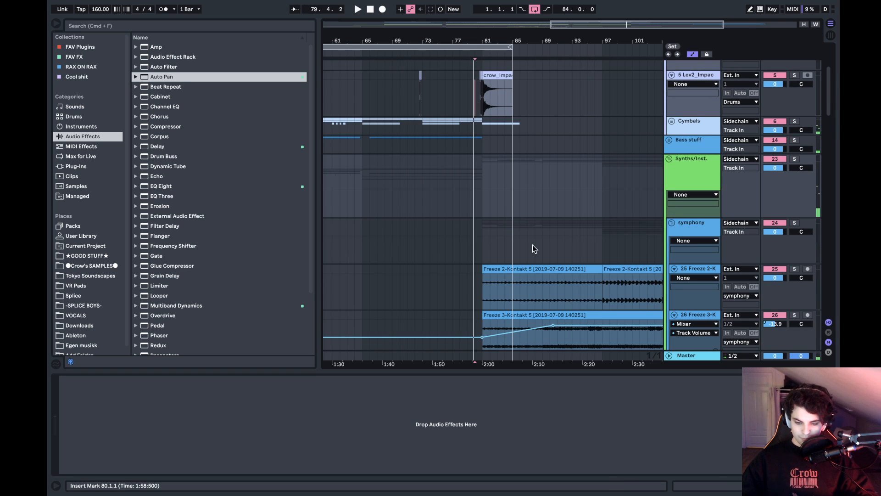
pyautogui.scroll(-10, 533, 245)
pyautogui.scroll(-2, 532, 245)
pyautogui.hscroll(3, 533, 245)
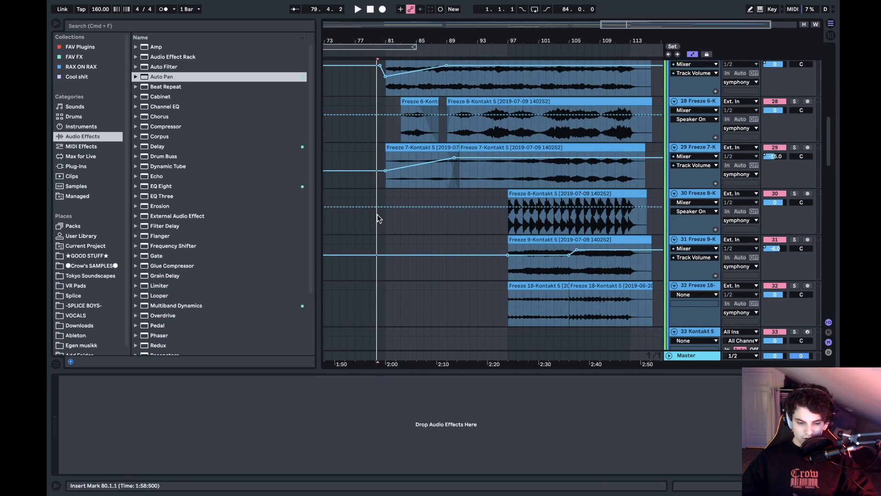
# - Play the symphony outro from bar 81 while looking over its frozen tracks
pyautogui.click(384, 220)
pyautogui.scroll(4, 383, 224)
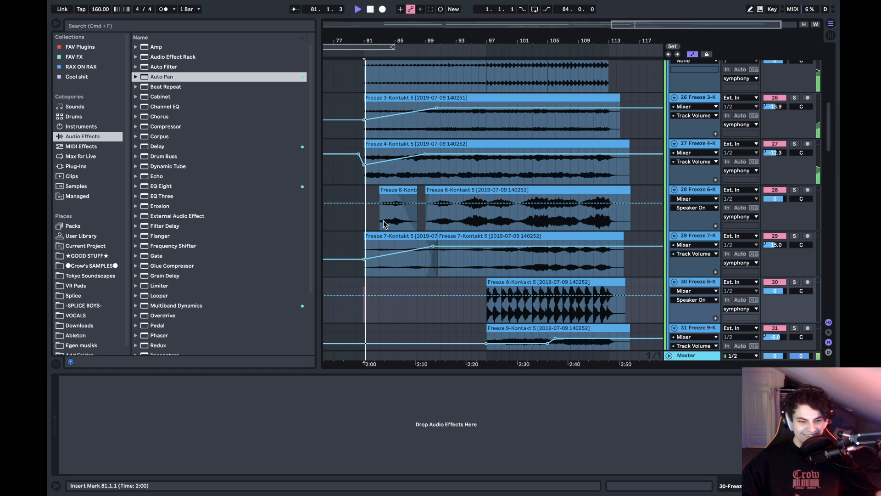
pyautogui.press('space')
pyautogui.scroll(5, 638, 156)
pyautogui.scroll(3, 638, 156)
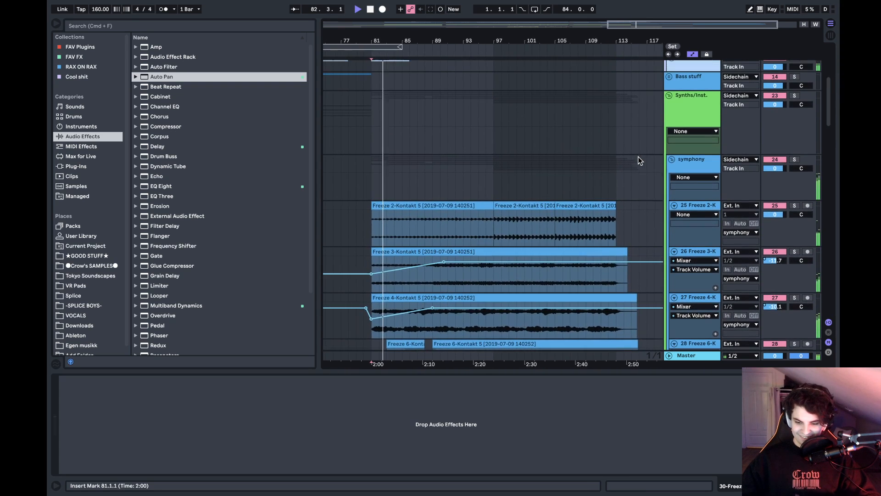
pyautogui.scroll(-2, 415, 161)
# - Audition the symphony section from bars 97, 107 and 112 and stop playback
pyautogui.click(475, 140)
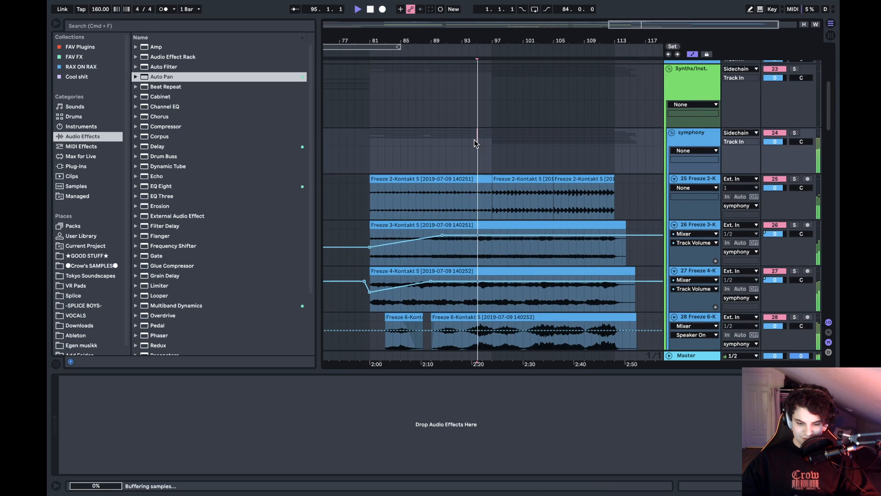
pyautogui.click(492, 148)
pyautogui.scroll(-5, 492, 148)
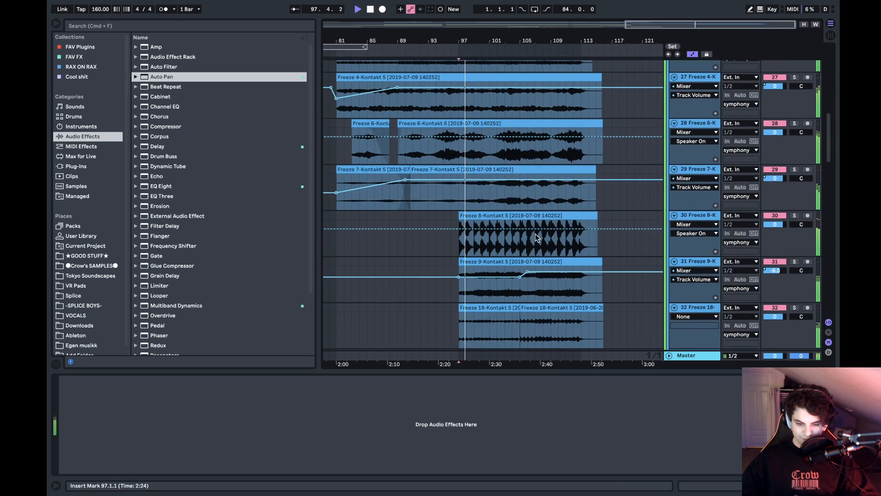
pyautogui.scroll(-2, 505, 174)
pyautogui.click(530, 206)
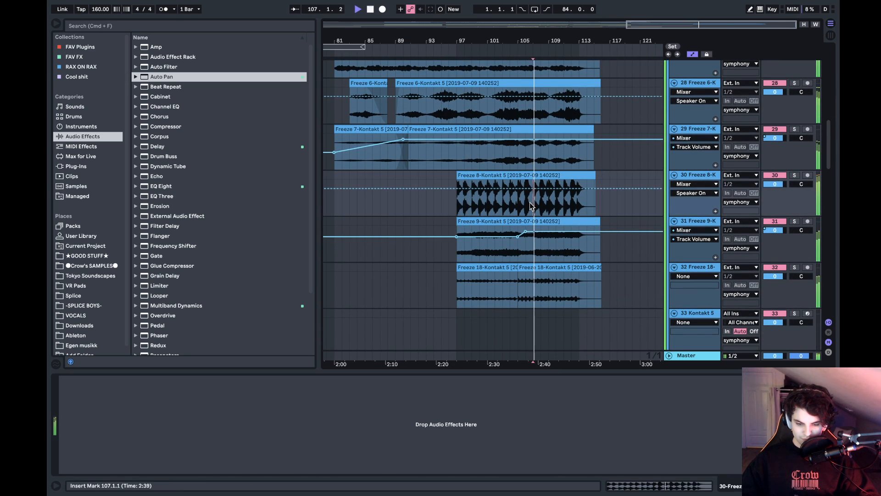
pyautogui.click(571, 202)
pyautogui.scroll(8, 550, 163)
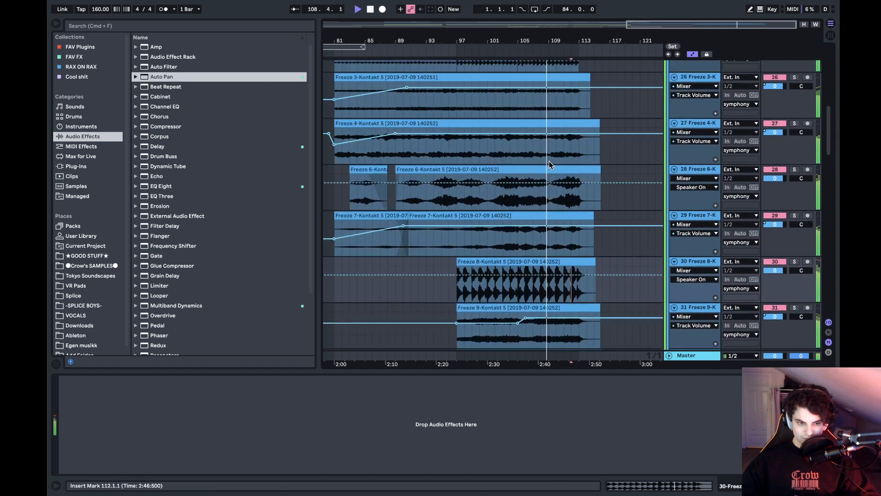
pyautogui.press('w')
pyautogui.press('space')
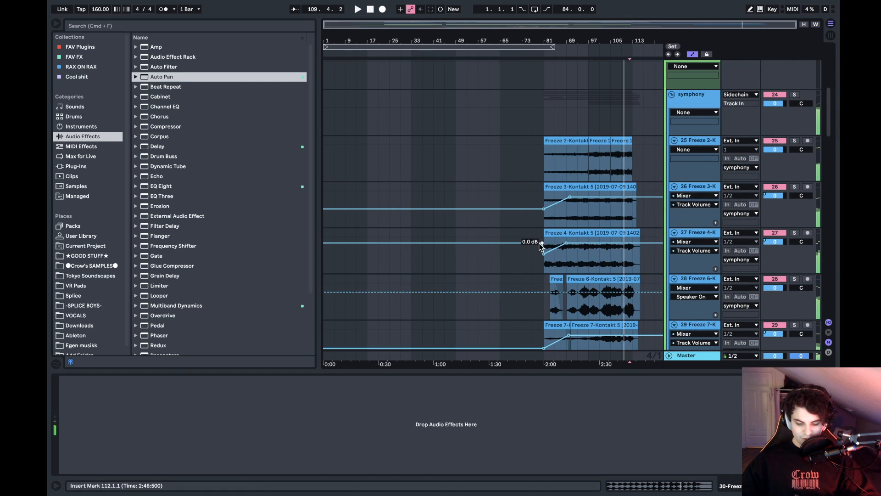
# - Open another project's set without saving going to the top, and dismiss the missing plug-in warning
pyautogui.press('super+o')
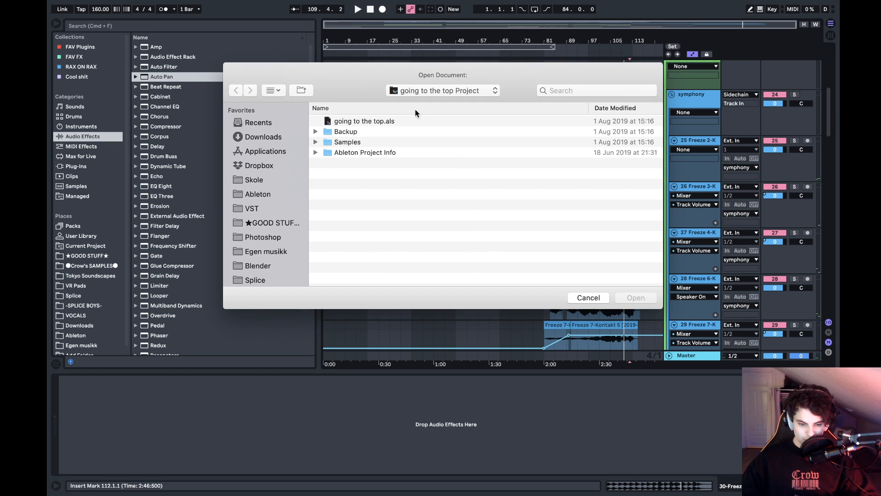
pyautogui.click(432, 90)
pyautogui.click(378, 90)
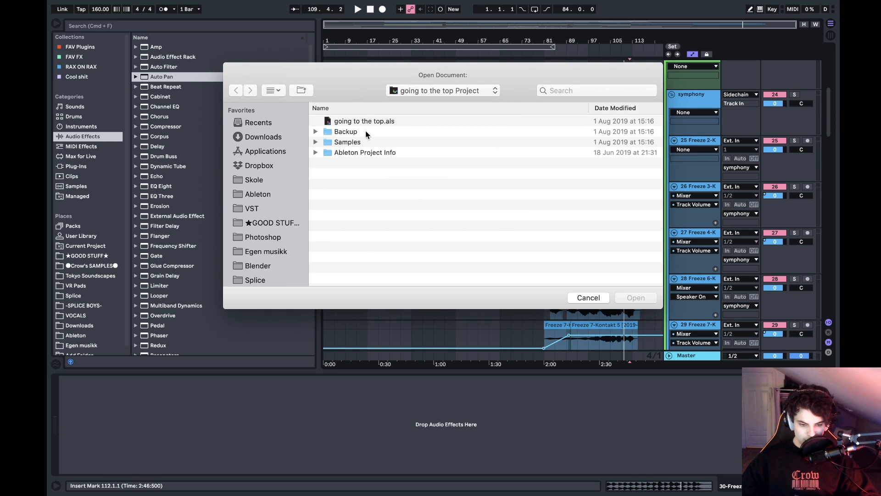
pyautogui.click(438, 91)
pyautogui.click(432, 103)
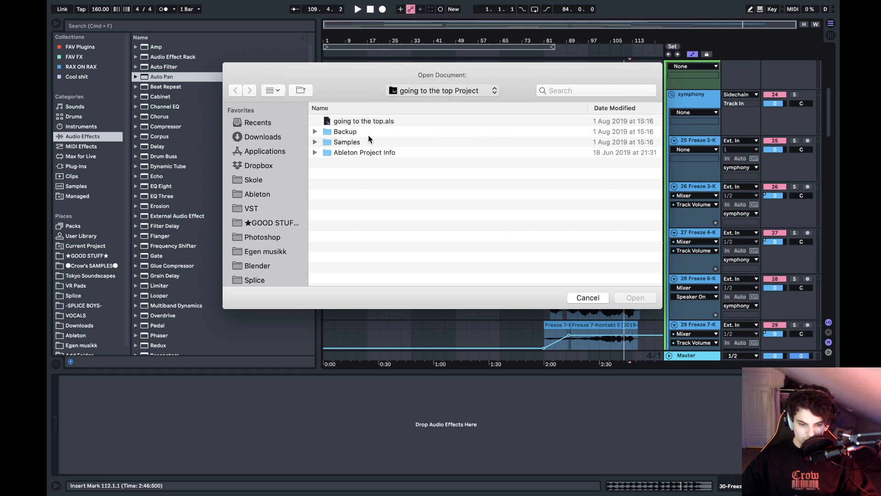
pyautogui.doubleClick(370, 132)
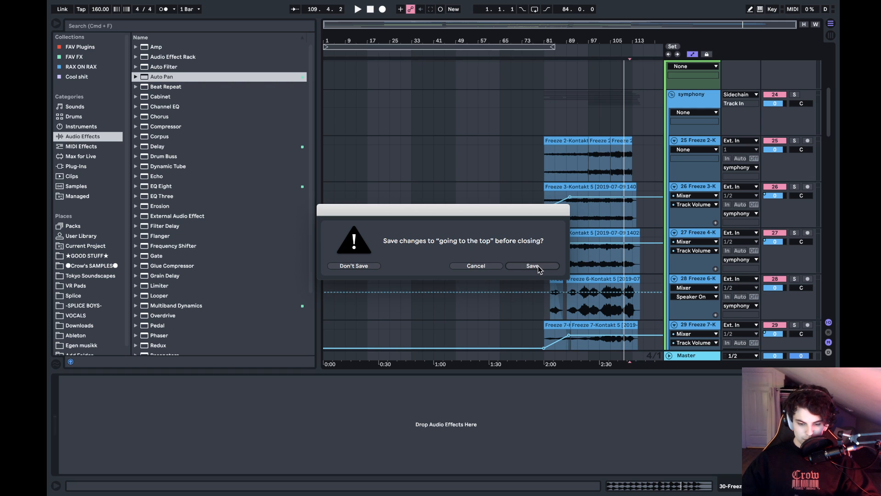
pyautogui.click(346, 264)
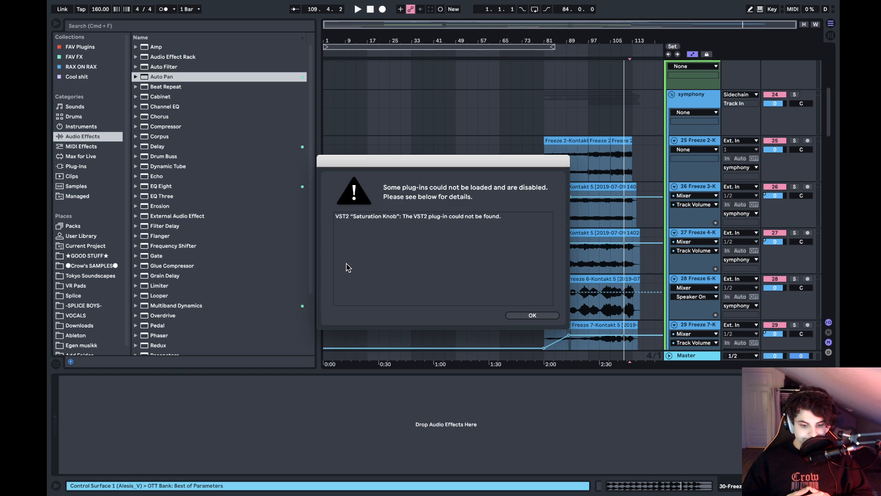
pyautogui.click(514, 315)
# - Check the audio preferences, run the automatic search for the set's missing media files and dismiss its report
pyautogui.press('super+comma')
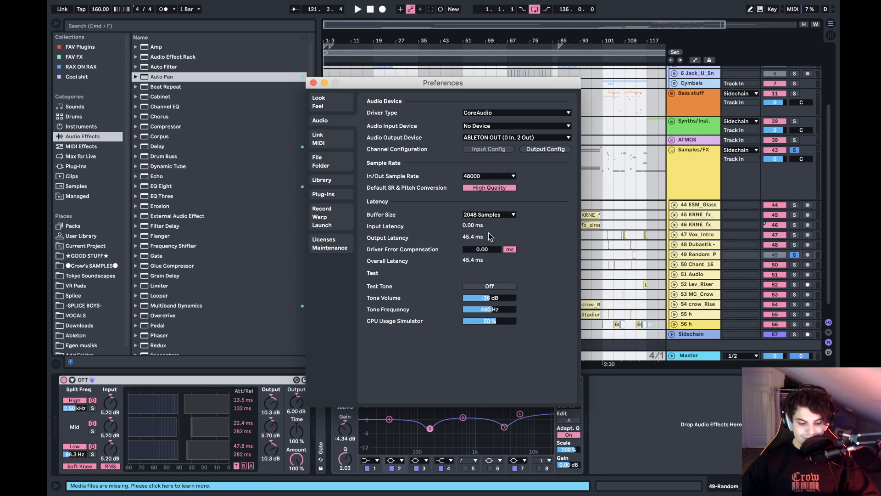
pyautogui.click(313, 83)
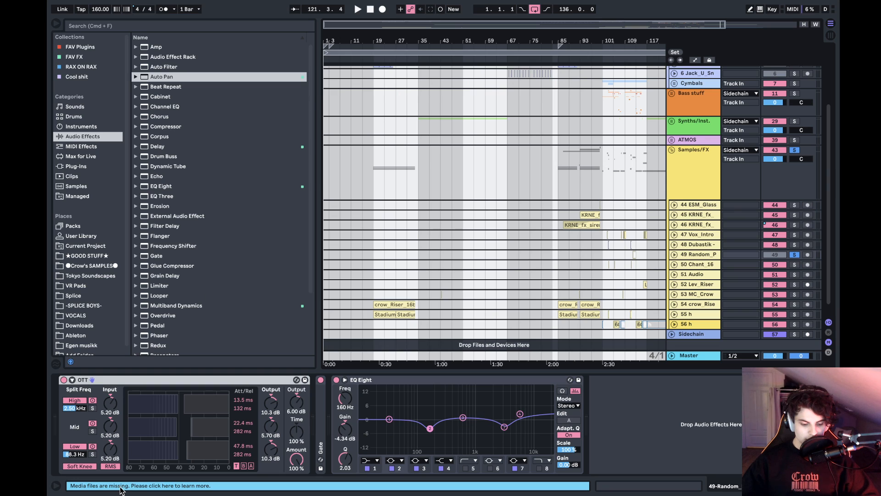
pyautogui.click(154, 486)
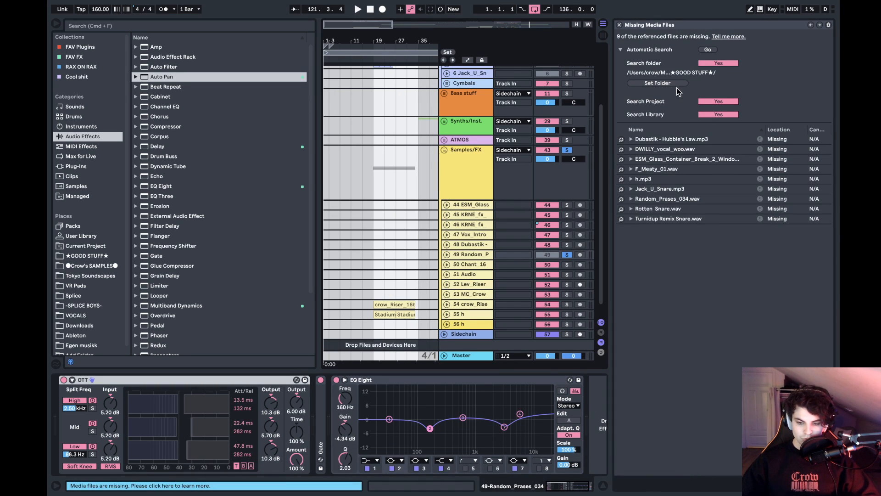
pyautogui.click(707, 51)
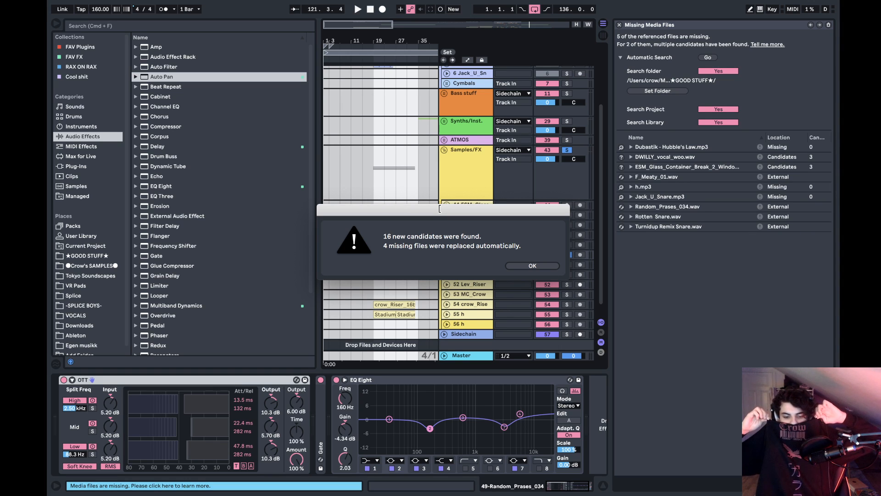
pyautogui.click(533, 266)
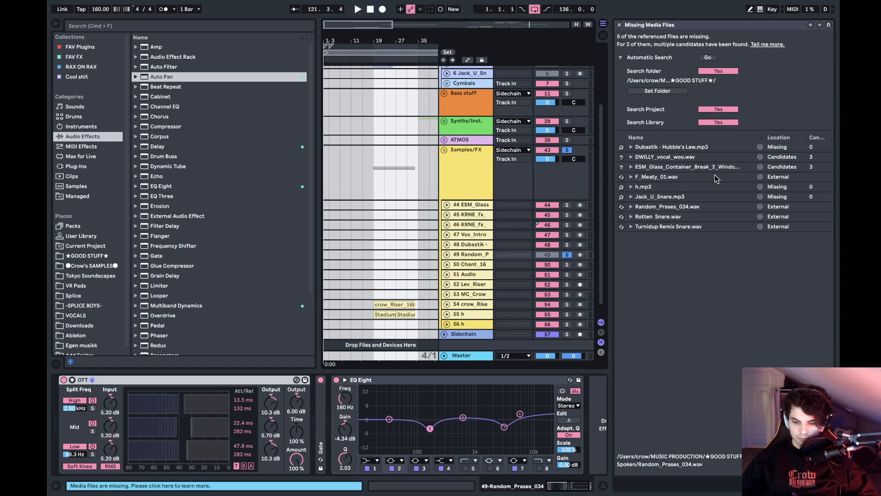
# - Replace the missing ESM_Glass_Container_Break sample with the third candidate and let Live try to resolve other files from its location
pyautogui.click(720, 159)
pyautogui.click(706, 167)
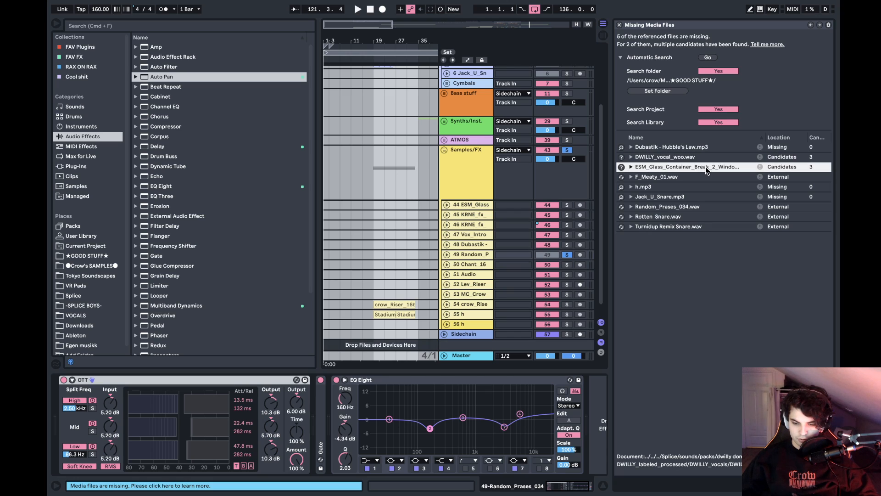
pyautogui.click(621, 166)
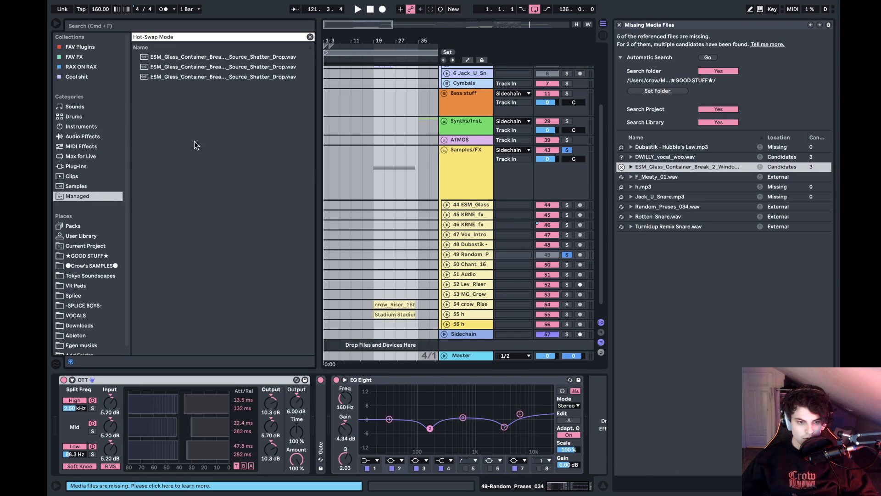
pyautogui.doubleClick(203, 77)
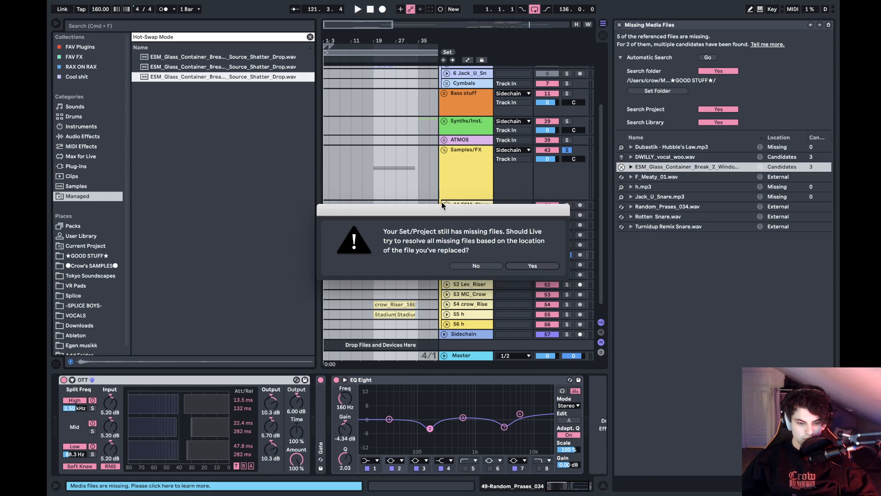
pyautogui.click(539, 267)
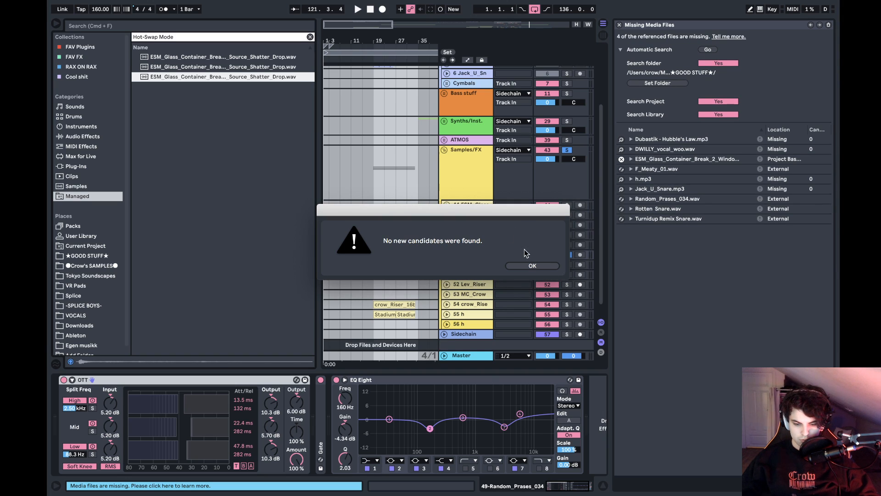
pyautogui.click(530, 269)
# - Look over the remaining entries in the missing files list and try to save the set, cancelling the Save As prompt
pyautogui.click(663, 160)
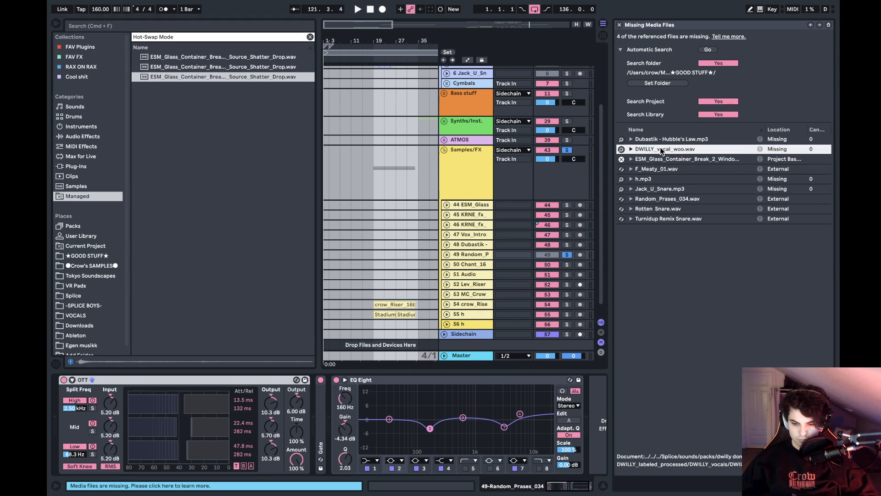
pyautogui.click(659, 169)
pyautogui.click(656, 179)
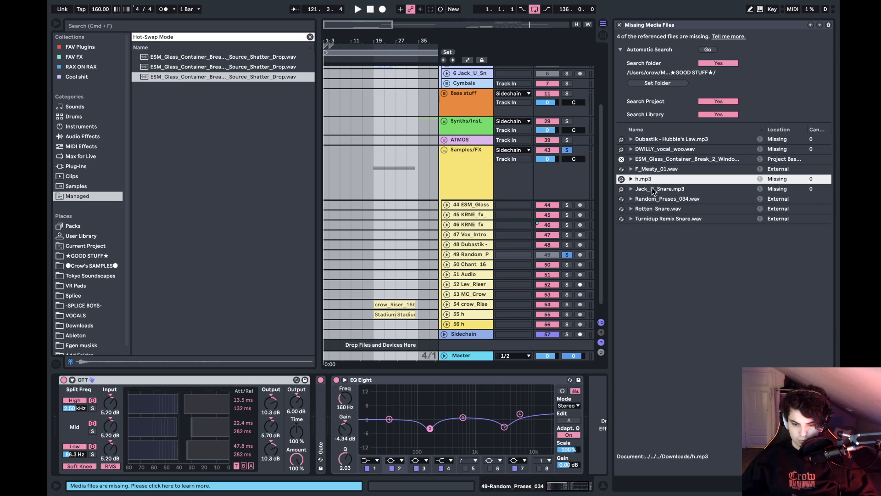
pyautogui.click(652, 189)
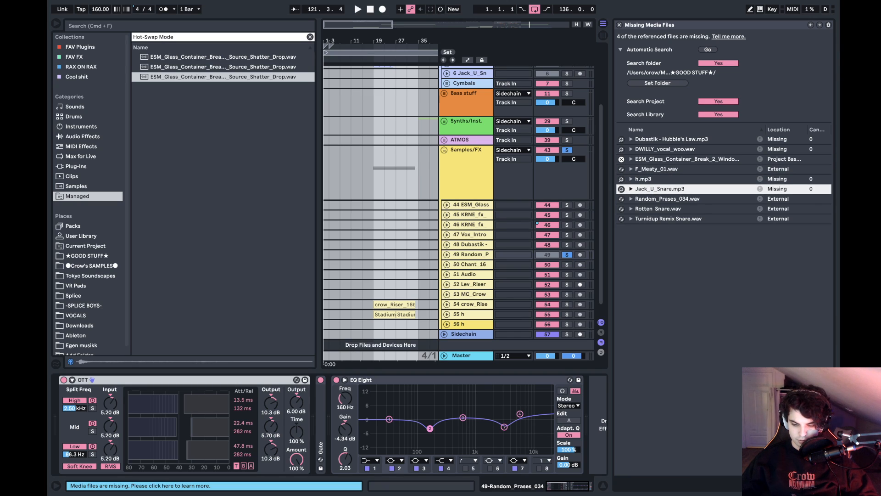
pyautogui.press('super+s')
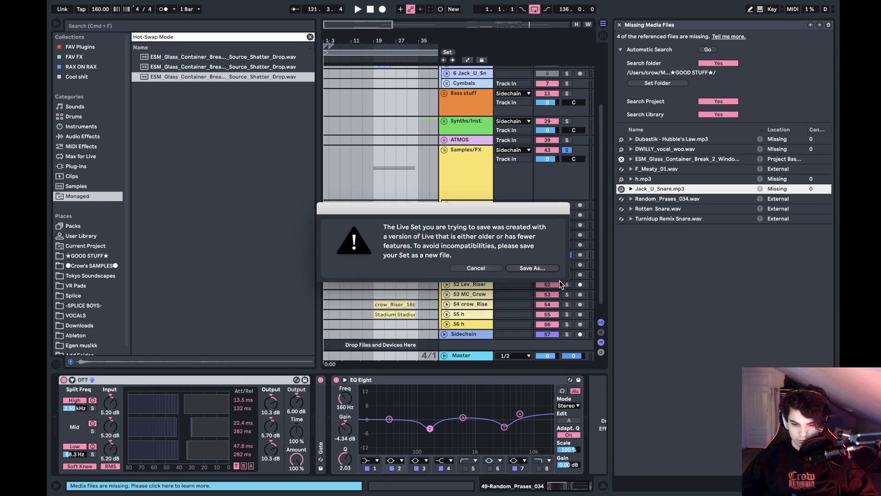
pyautogui.click(495, 271)
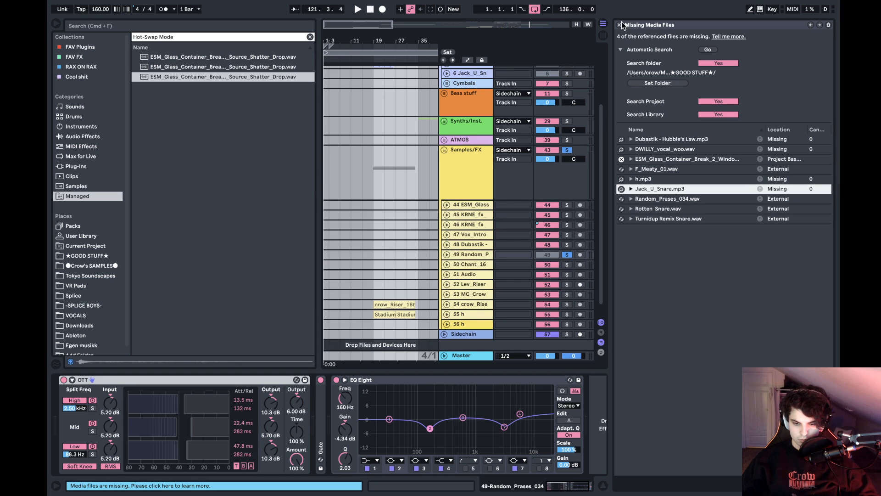
# - Close the missing media files list and narrow the browser to give the arrangement more width
pyautogui.click(620, 25)
pyautogui.moveTo(315, 156); pyautogui.dragTo(249, 160)
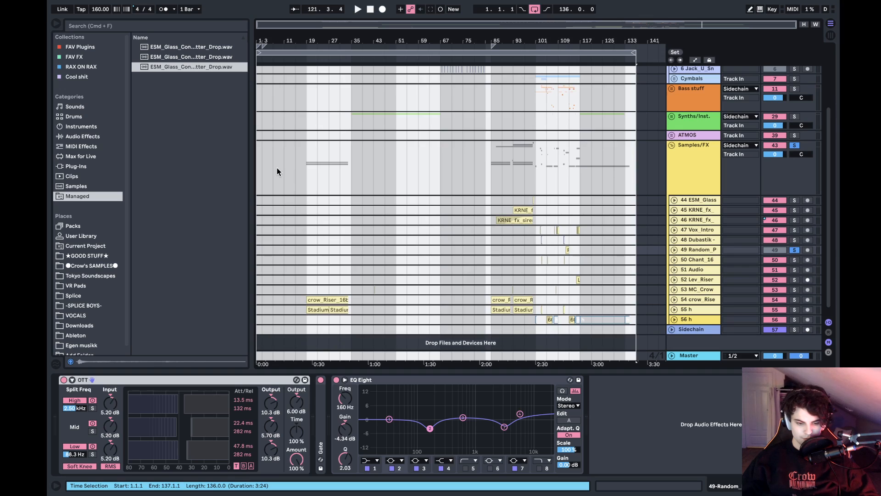
# - Play the arrangement from bar 1 and audition the first build-up from bar 19
pyautogui.click(260, 159)
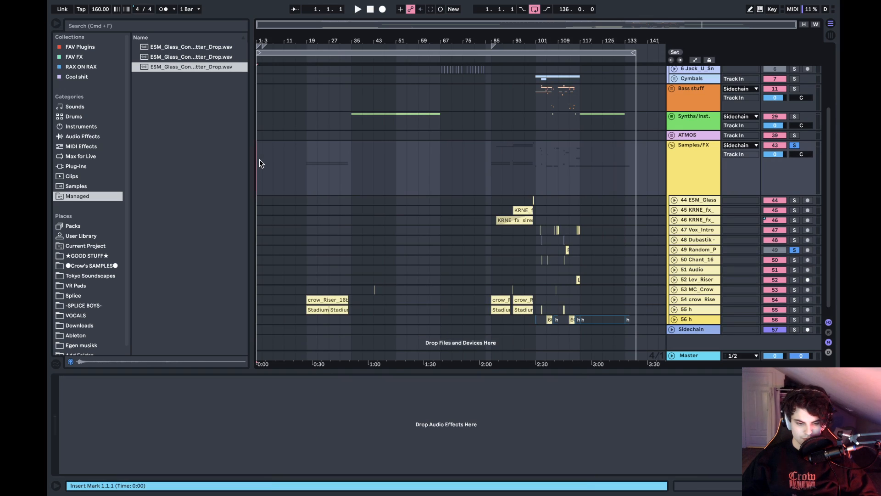
pyautogui.press('space')
pyautogui.scroll(5, 371, 197)
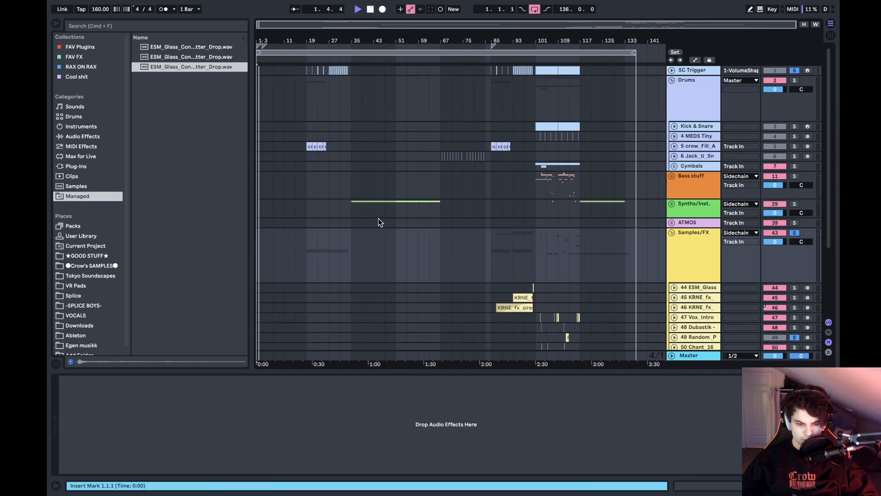
pyautogui.scroll(-5, 378, 219)
pyautogui.click(318, 167)
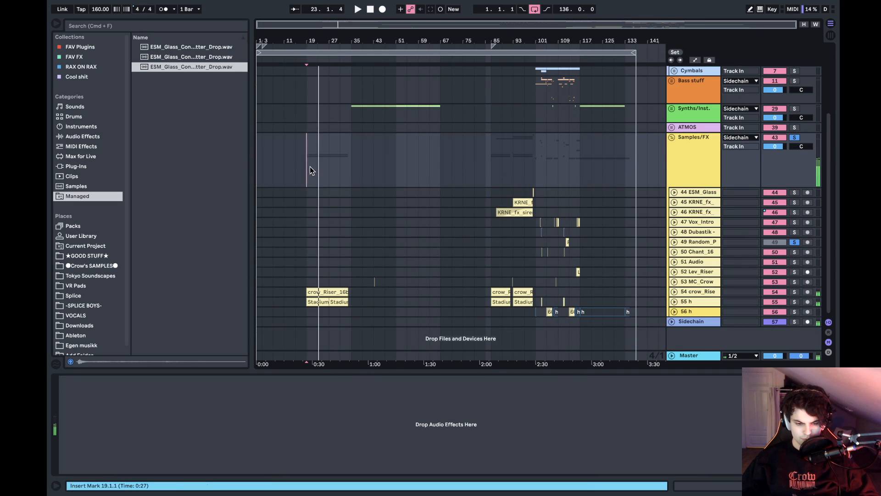
pyautogui.click(311, 167)
# - Turn off solo on the Samples/FX group and look over the tracks
pyautogui.click(795, 139)
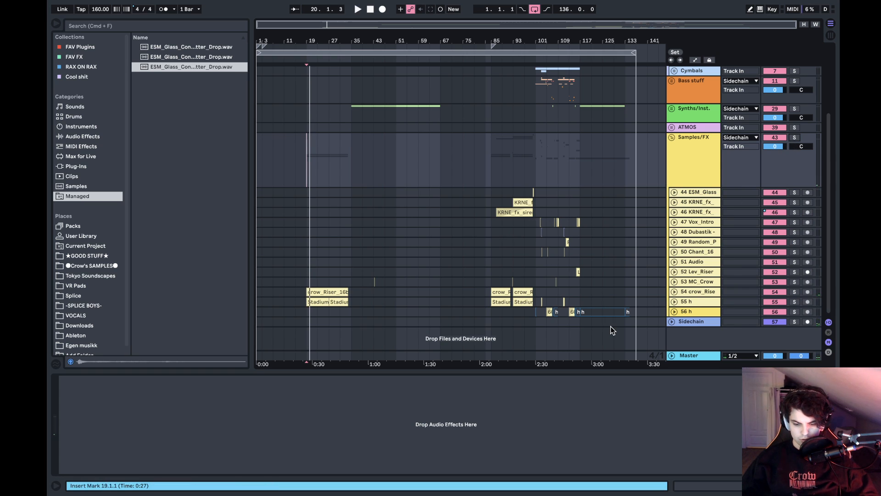
pyautogui.scroll(4, 610, 326)
pyautogui.scroll(-4, 610, 326)
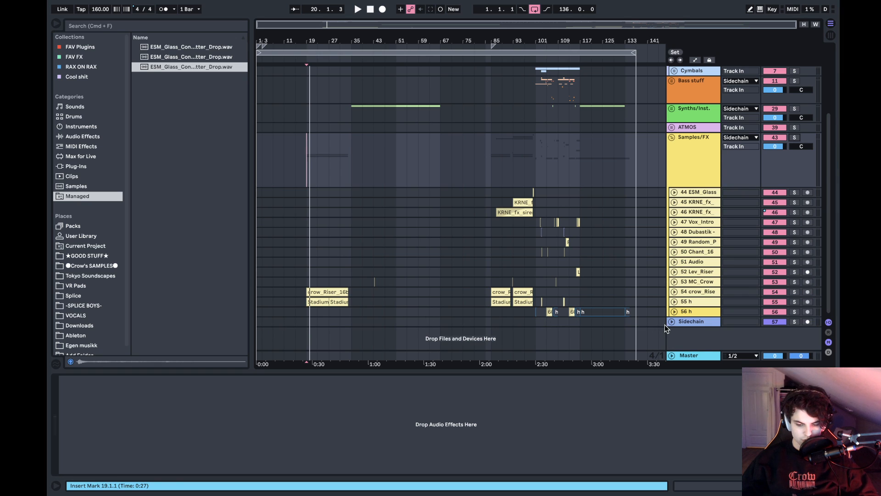
# - Audition the second build-up from bar 85 while examining its drum and riser clips
pyautogui.click(489, 316)
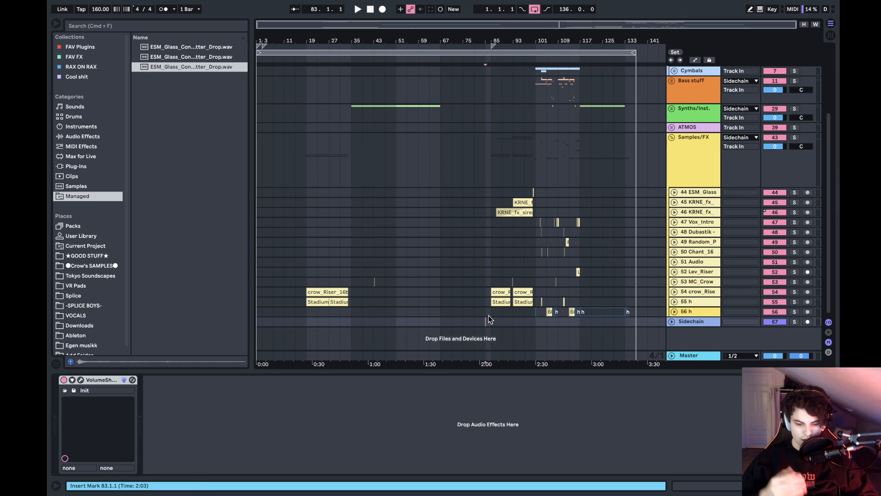
pyautogui.click(494, 310)
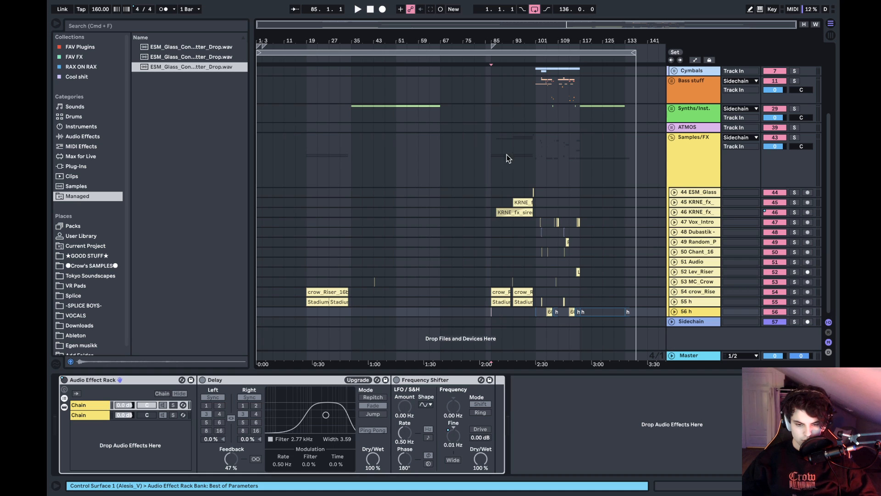
pyautogui.press('space')
pyautogui.moveTo(559, 41); pyautogui.dragTo(510, 85)
pyautogui.scroll(5, 483, 154)
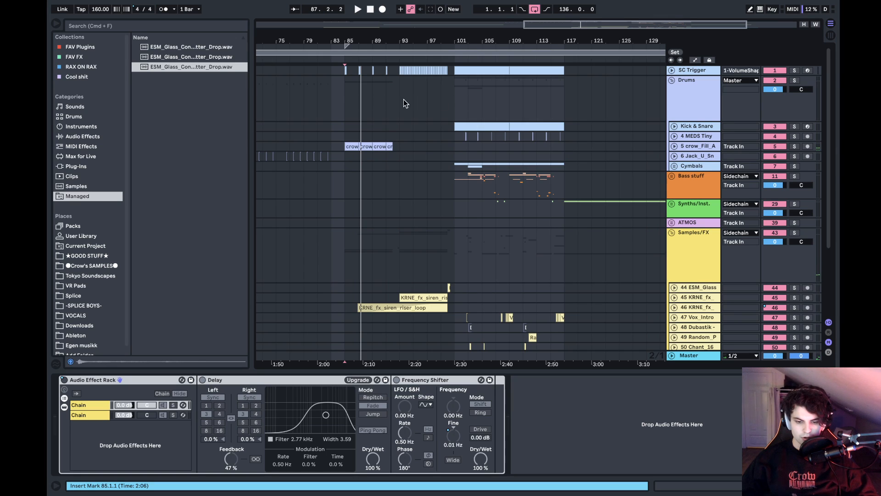
pyautogui.click(345, 95)
pyautogui.press('space')
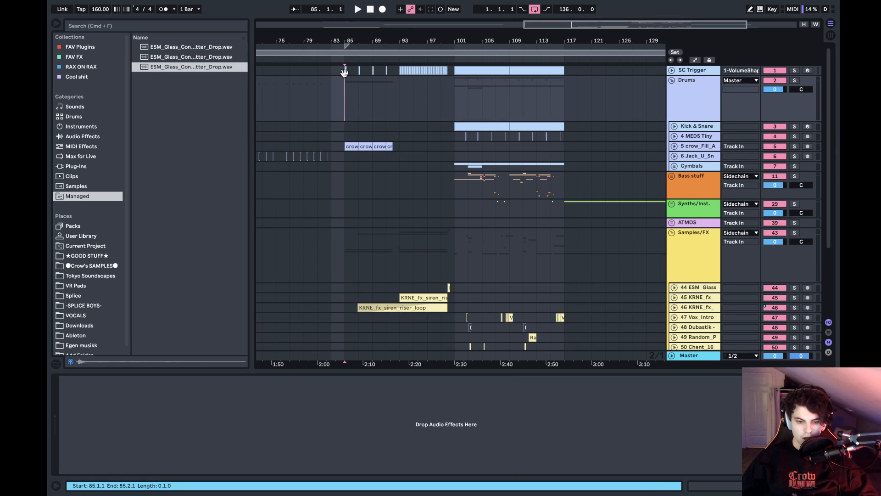
# - Play the end of the second build-up from bar 97 and move the playback start to the drop at bar 101
pyautogui.click(344, 73)
pyautogui.click(422, 110)
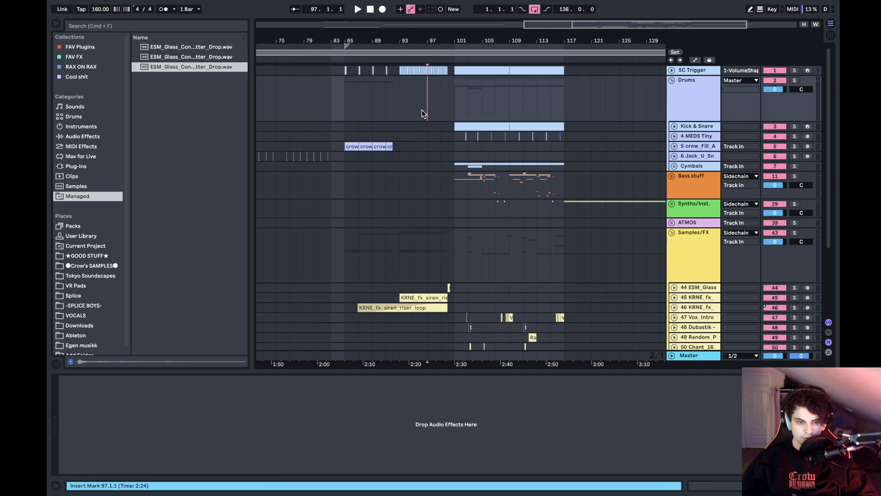
pyautogui.press('space')
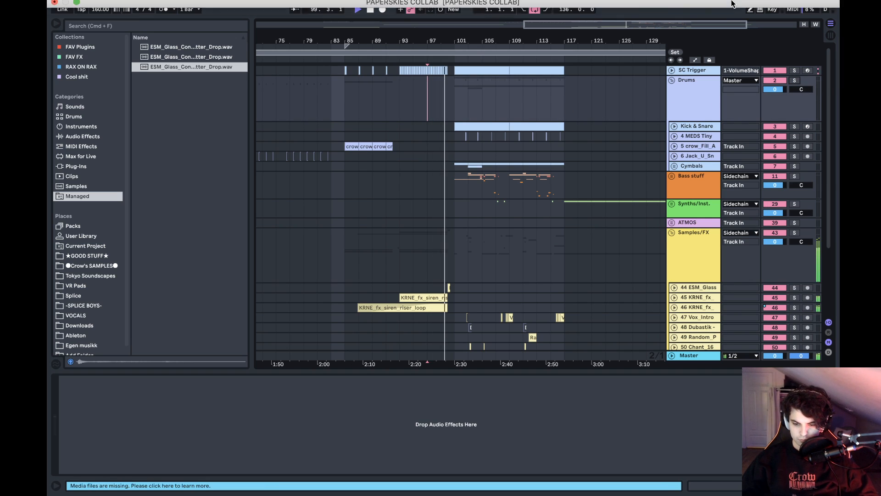
pyautogui.click(455, 101)
pyautogui.press('space')
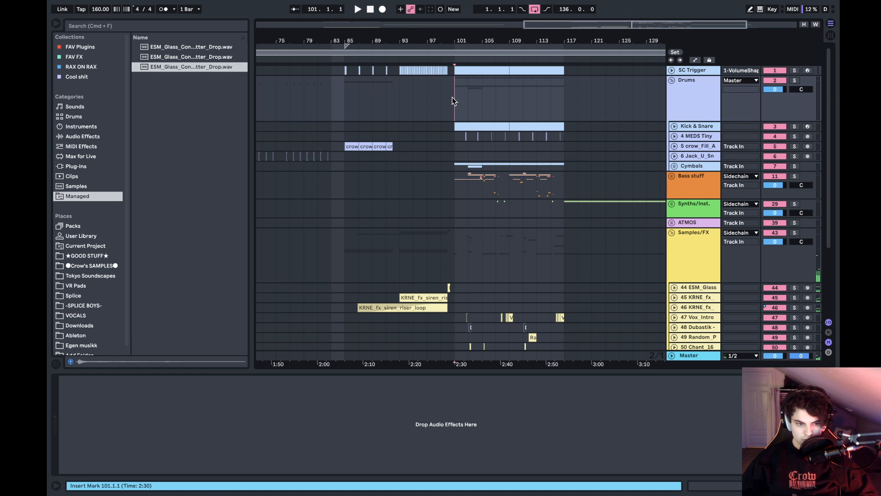
# - Examine the one-bar break between bars 100 and 101 and play it from bar 100
pyautogui.moveTo(453, 43)
pyautogui.mouseDown()
pyautogui.moveTo(426, 106)
pyautogui.moveTo(411, 107)
pyautogui.mouseUp()
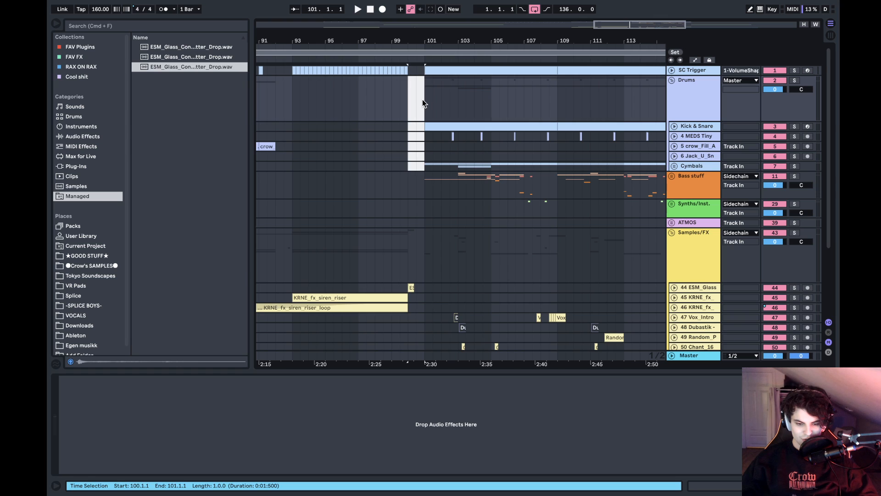
pyautogui.click(423, 99)
pyautogui.scroll(-5, 413, 174)
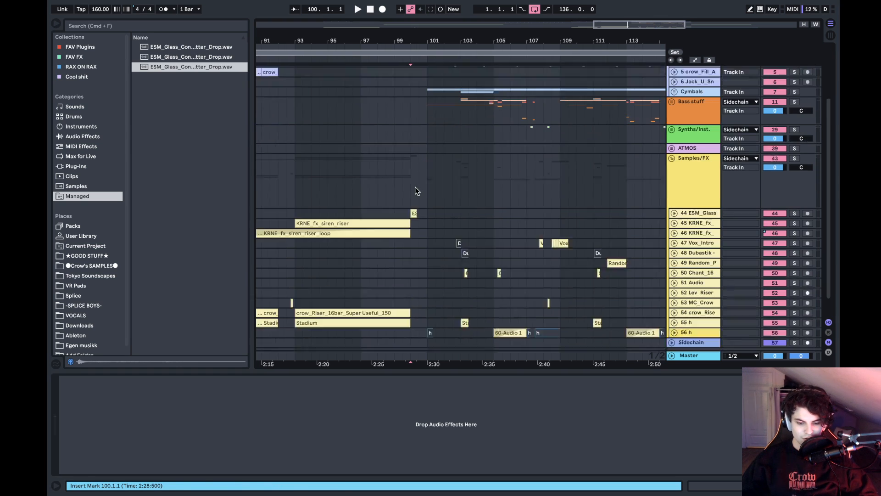
pyautogui.click(400, 163)
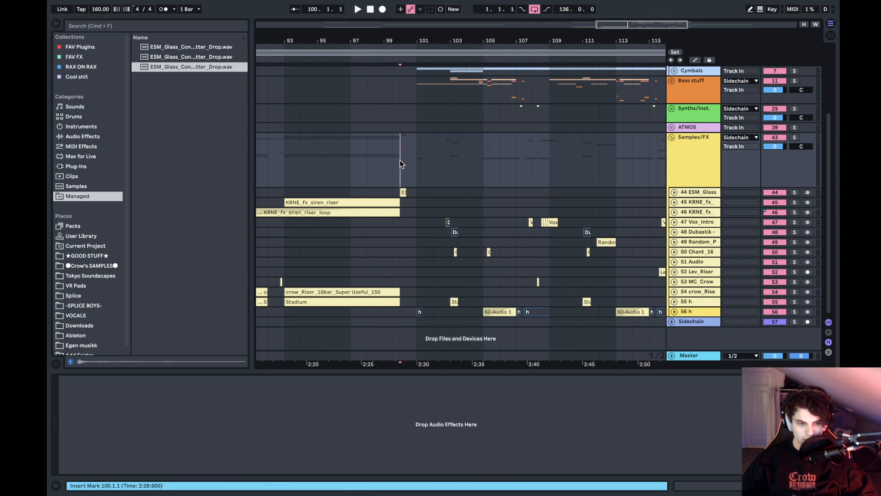
pyautogui.press('space')
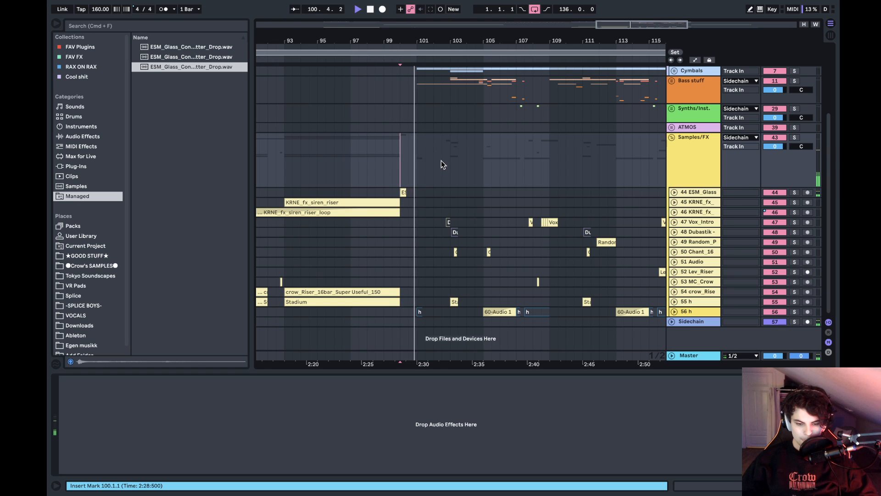
pyautogui.press('space')
# - Play the drop from bar 101, stopping and restarting it once
pyautogui.click(419, 158)
pyautogui.press('space')
pyautogui.scroll(2, 419, 157)
pyautogui.press('space')
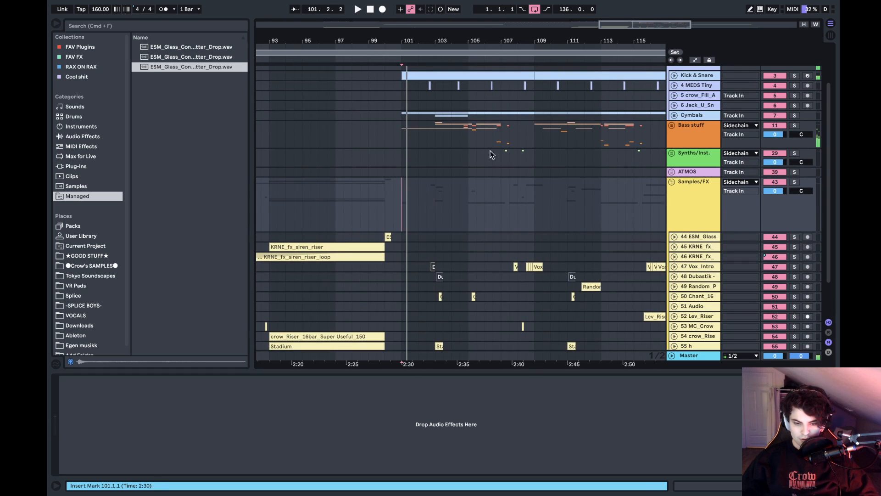
pyautogui.press('space')
# - Unfold the Bass stuff group and examine its Serum and bass clips while the drop plays
pyautogui.click(672, 126)
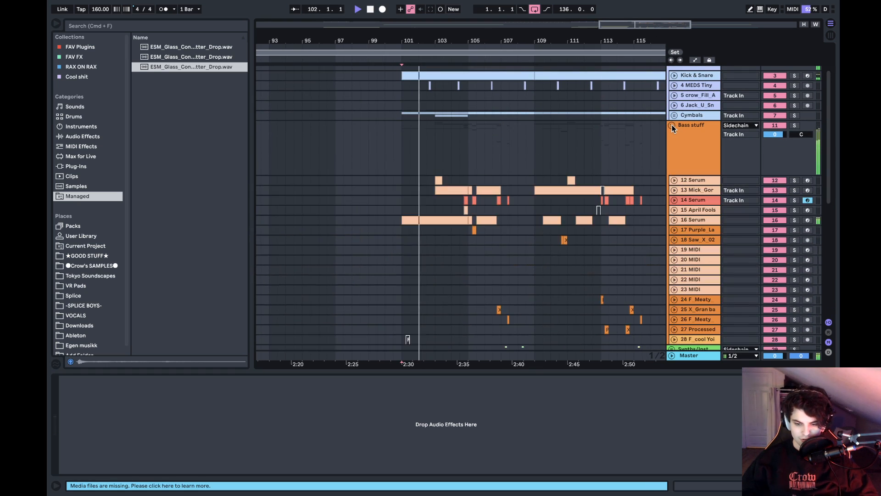
pyautogui.scroll(-8, 576, 161)
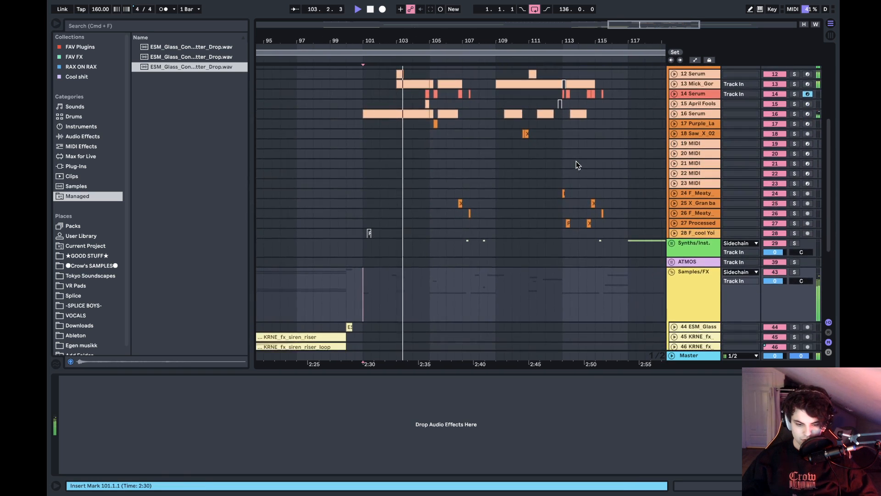
pyautogui.scroll(6, 577, 161)
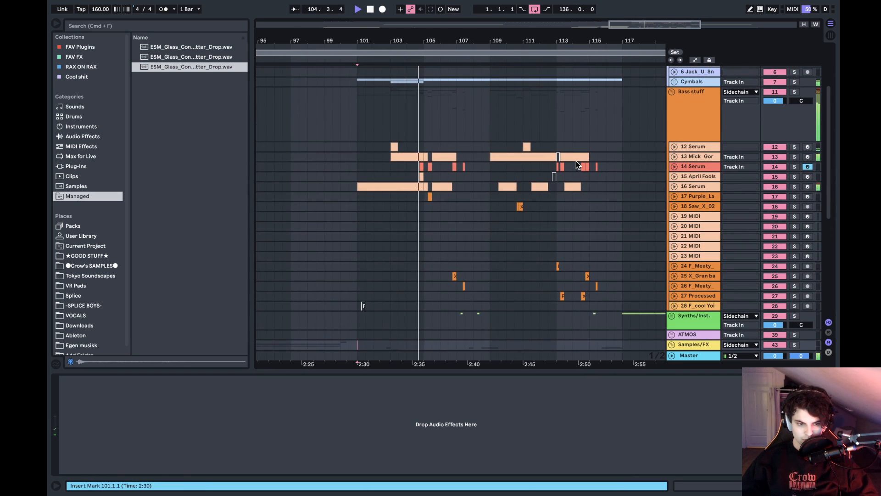
# - Unfold bass tracks 12 to 16 (Serum, Mick_Gor, Serum, April Fools, Serum) while the drop plays
pyautogui.scroll(3, 577, 161)
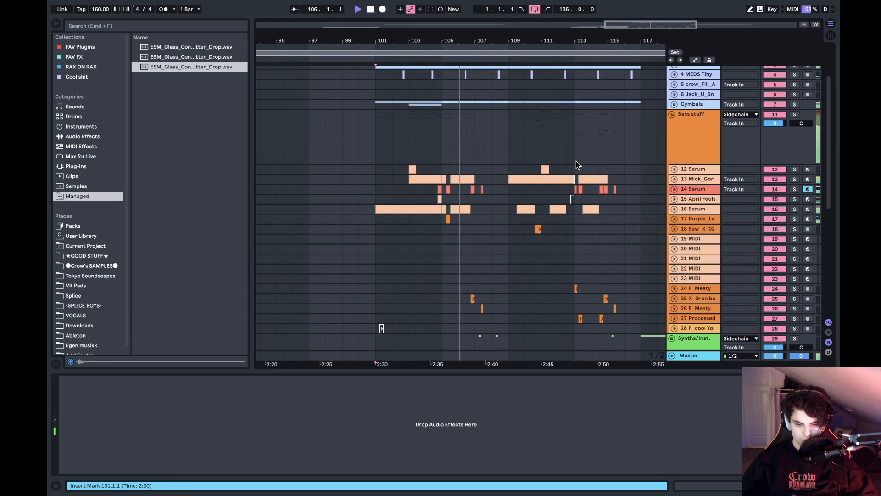
pyautogui.click(675, 208)
pyautogui.click(674, 199)
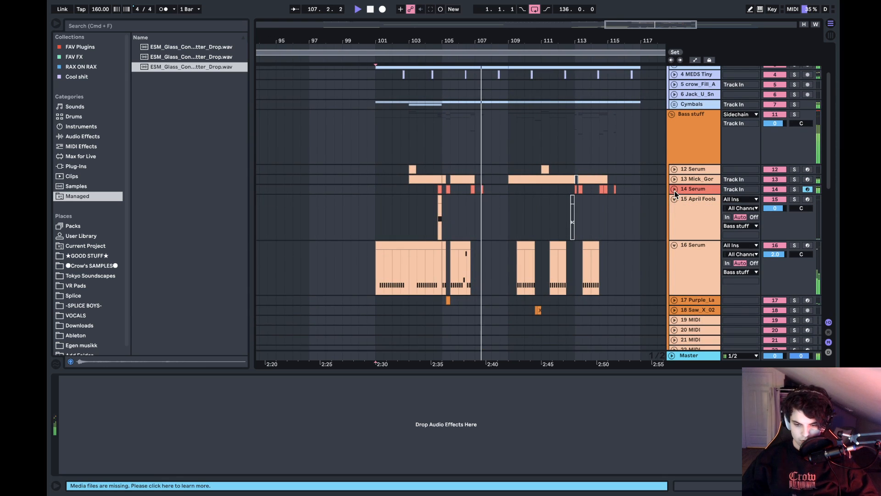
pyautogui.click(674, 189)
pyautogui.click(674, 179)
pyautogui.click(674, 169)
pyautogui.scroll(-15, 590, 232)
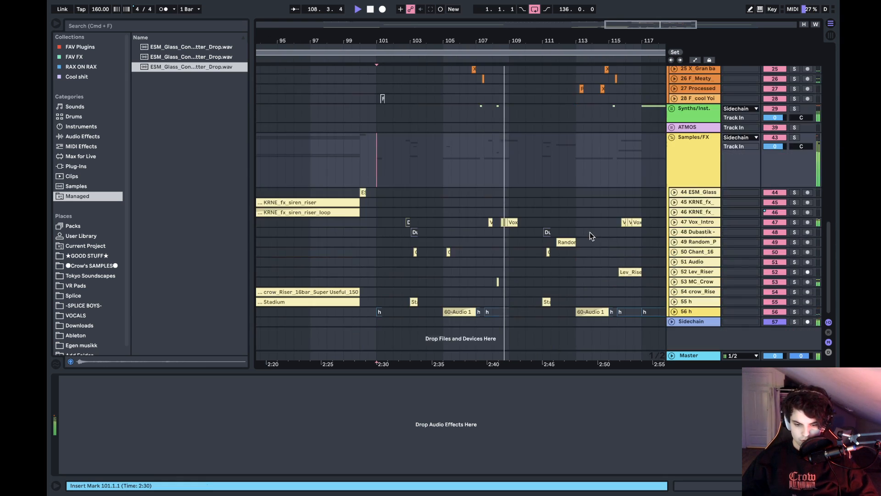
# - Stop playback and select the clip near bar 107.3 on track 56 of the Samples/FX group
pyautogui.press('space')
pyautogui.click(478, 312)
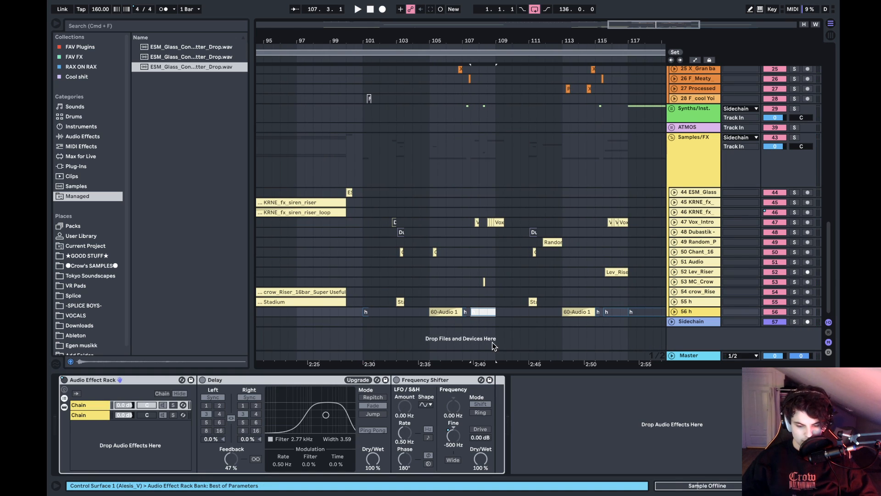
pyautogui.moveTo(469, 36); pyautogui.dragTo(470, 4)
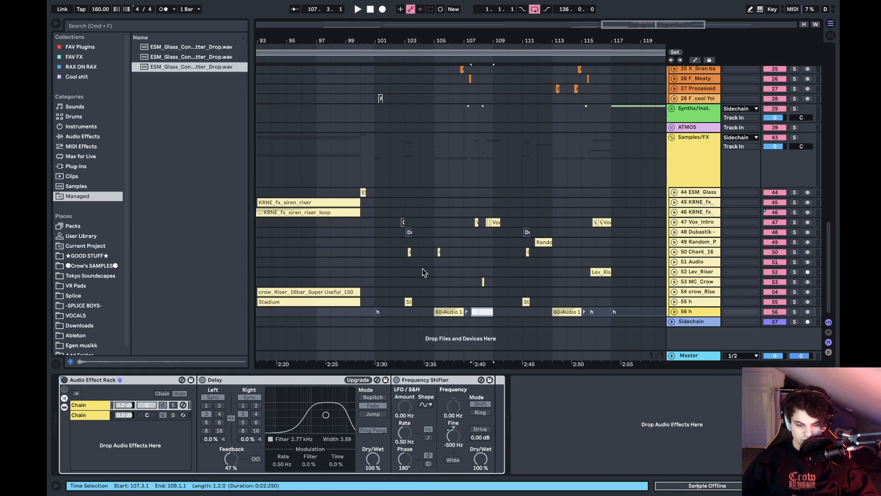
# - Play the drop from bar 107 to about bar 117 while examining the bass and Samples/FX tracks
pyautogui.click(461, 296)
pyautogui.press('space')
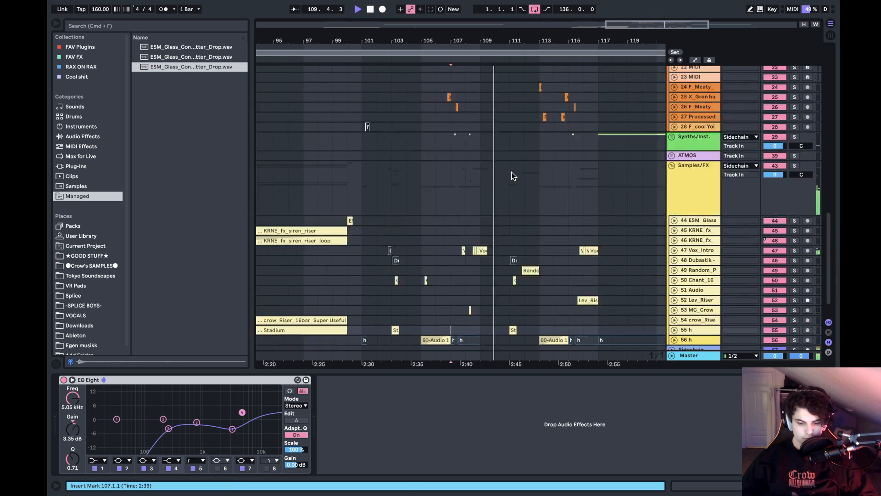
pyautogui.scroll(10, 511, 172)
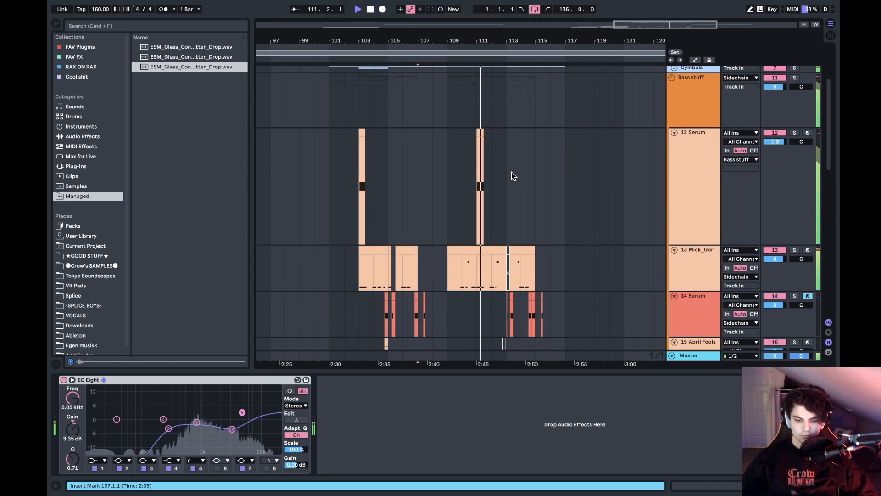
pyautogui.scroll(-3, 512, 172)
pyautogui.scroll(-10, 512, 174)
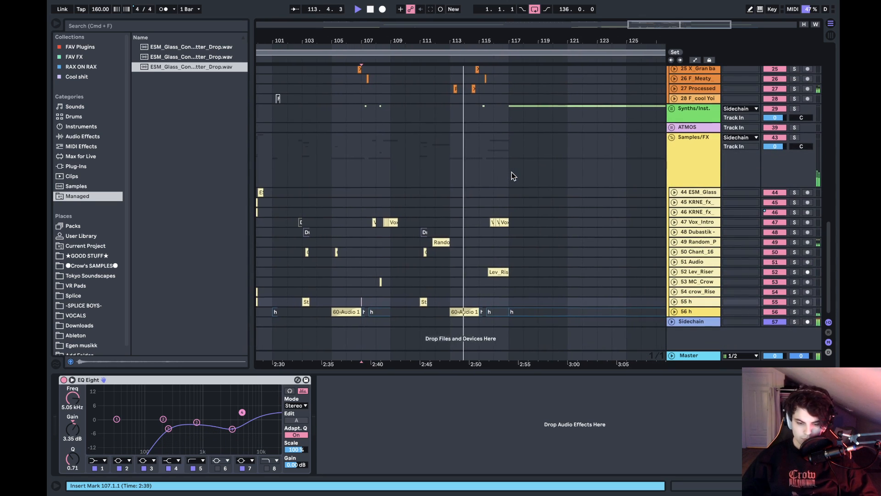
pyautogui.scroll(2, 512, 174)
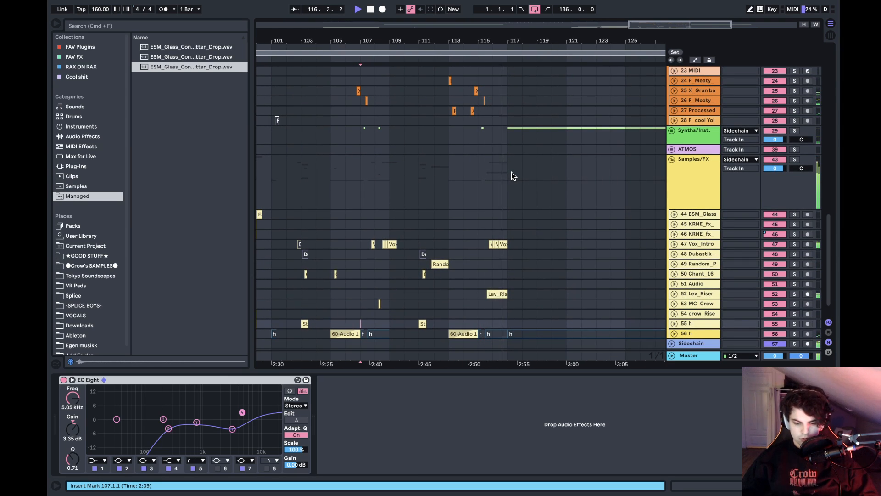
pyautogui.press('space')
# - Solo the Bass stuff group and play the basses from bar 101 to bar 103
pyautogui.hscroll(5, 572, 148)
pyautogui.scroll(10, 572, 149)
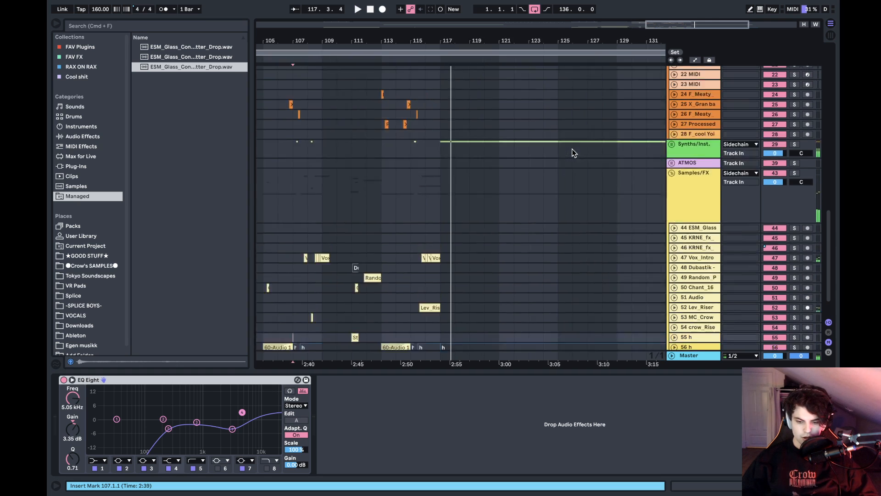
pyautogui.hscroll(-10, 572, 148)
pyautogui.scroll(10, 571, 149)
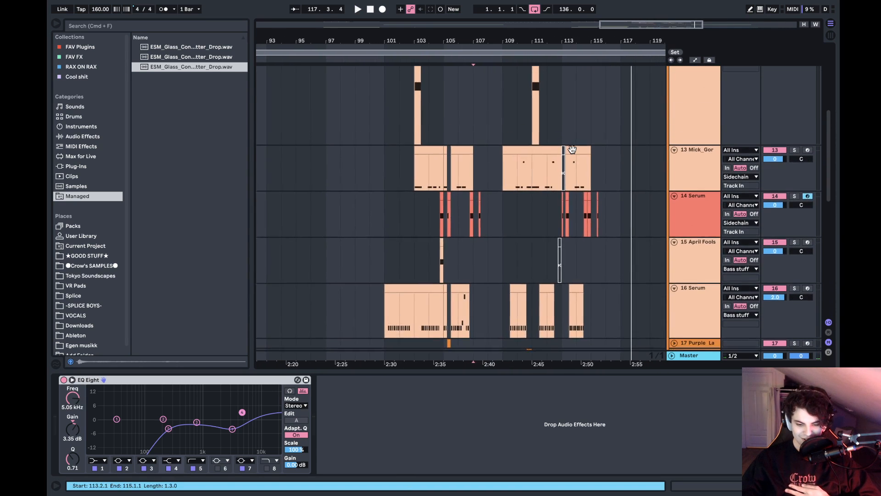
pyautogui.hscroll(5, 572, 149)
pyautogui.click(344, 155)
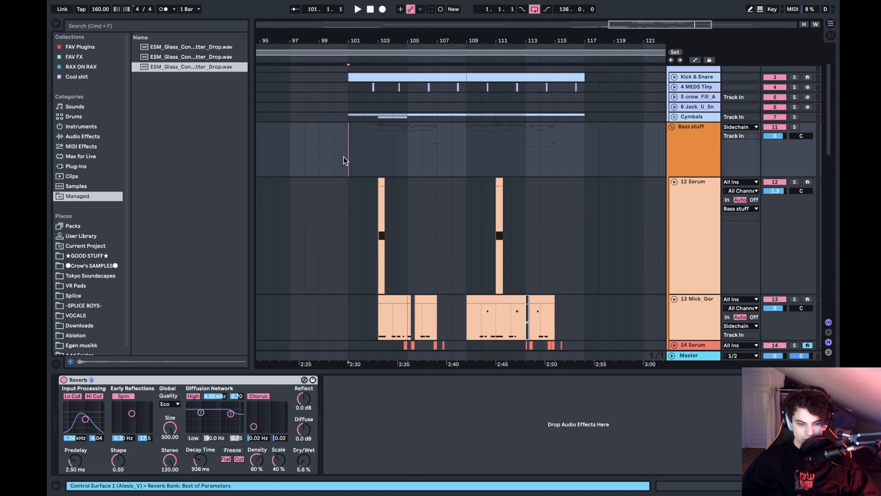
pyautogui.press('space')
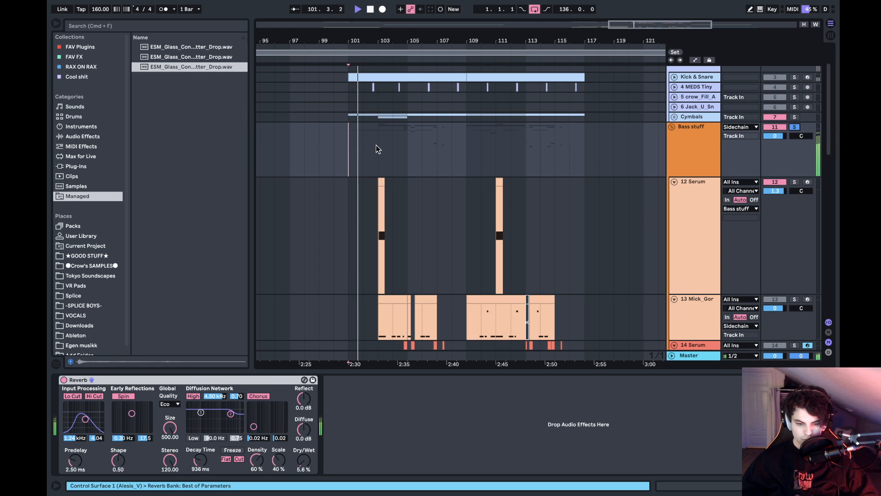
pyautogui.scroll(-10, 378, 150)
pyautogui.scroll(5, 378, 150)
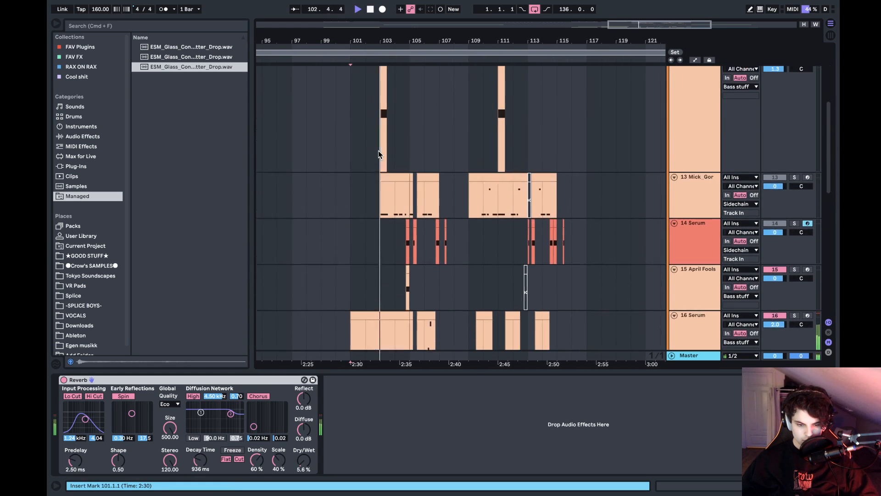
pyautogui.press('space')
# - Play from bar 103 with the Mick_Gor bass track soloed
pyautogui.click(385, 101)
pyautogui.scroll(1, 384, 105)
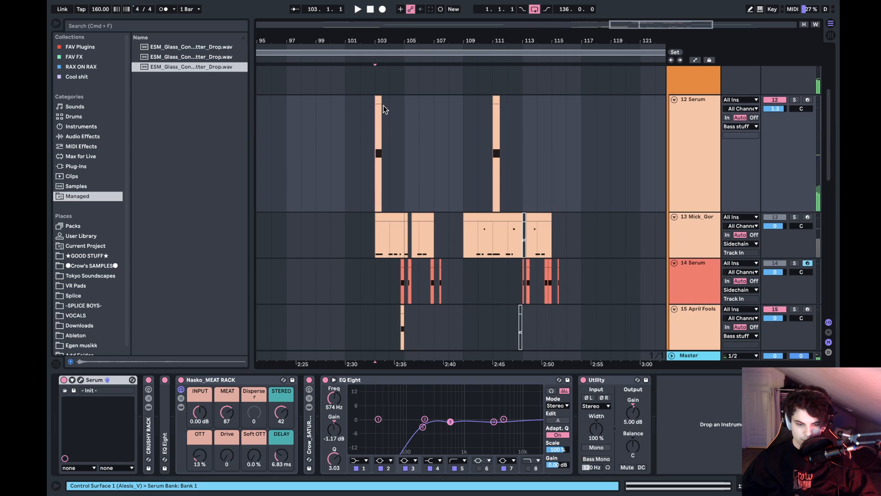
pyautogui.press('space')
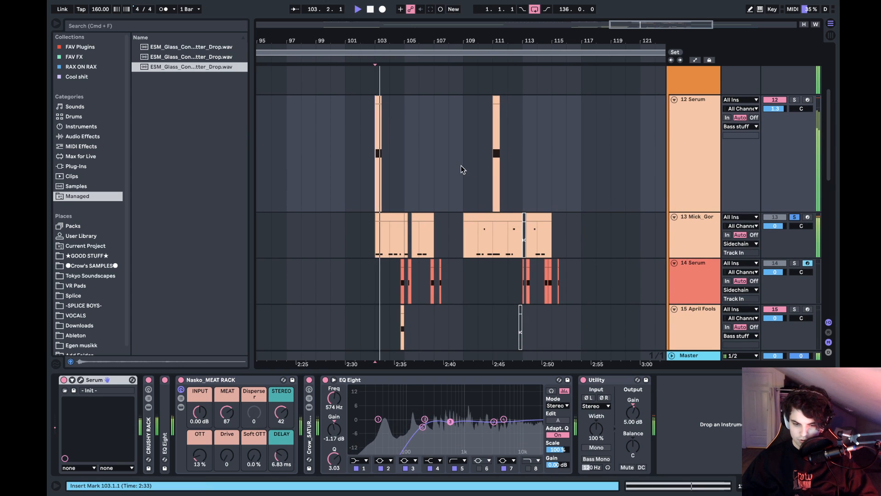
pyautogui.scroll(-4, 414, 158)
pyautogui.scroll(1, 415, 158)
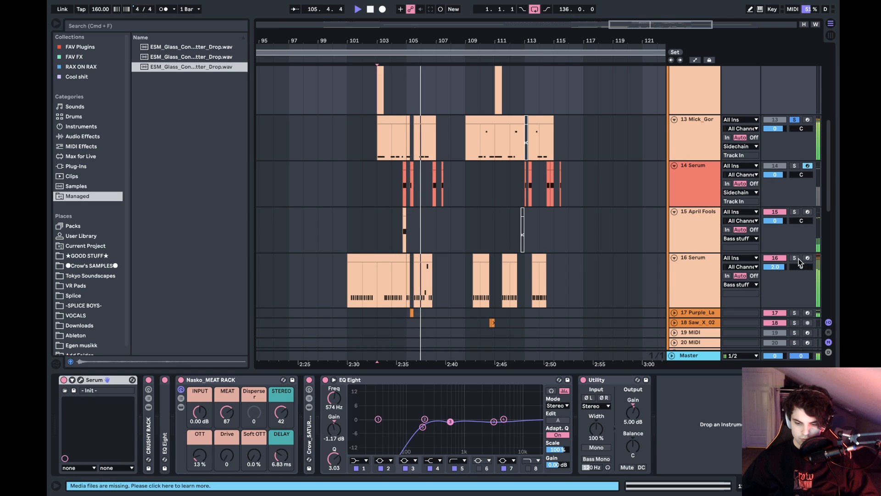
# - Select the Purple_Lambo clip at bar 105.2 and play it repeatedly with track 17 soloed
pyautogui.click(412, 314)
pyautogui.press('space')
pyautogui.click(676, 313)
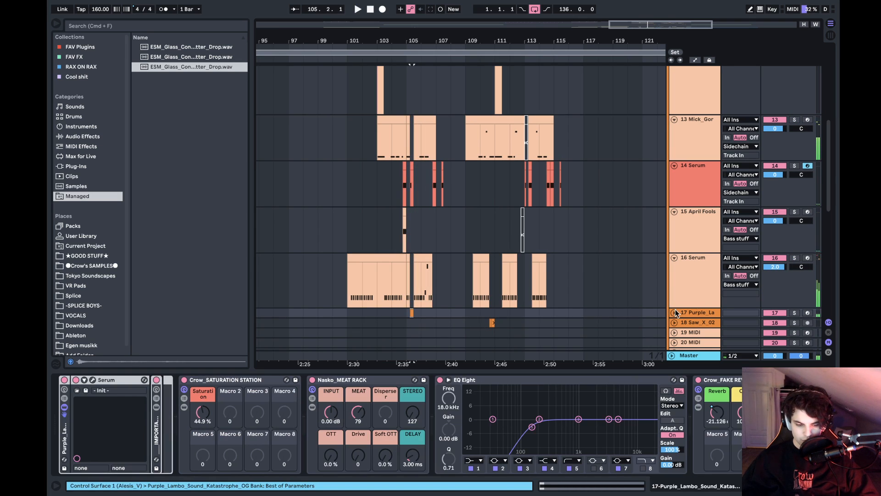
pyautogui.click(794, 314)
pyautogui.press('space')
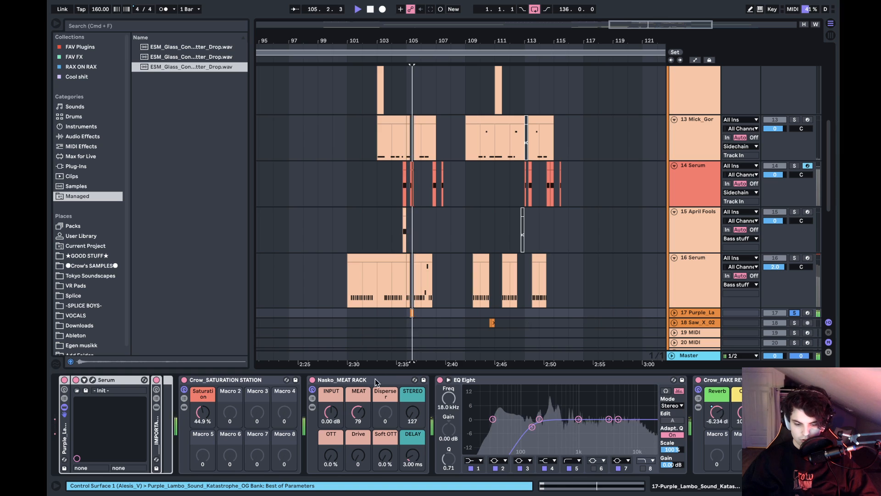
pyautogui.press('space')
pyautogui.press('space')
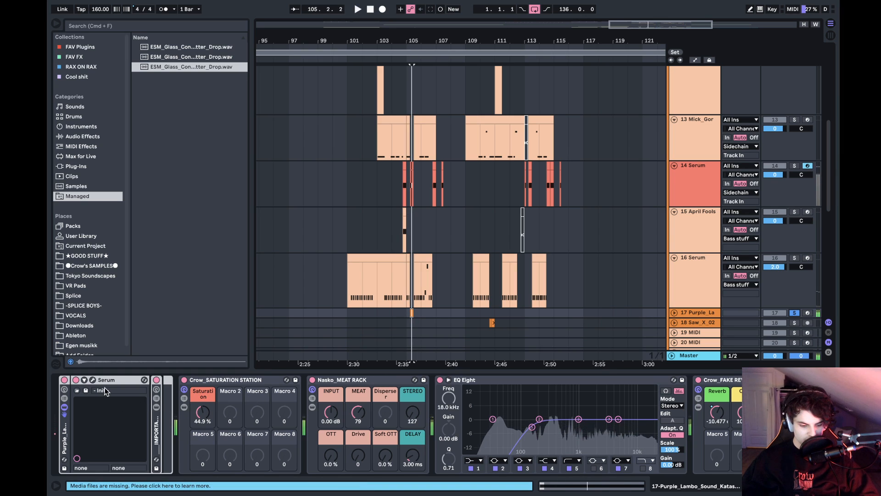
# - Set the playback start to bar 105, examine the Purple_Lambo track's Serum patch and close its window
pyautogui.click(403, 315)
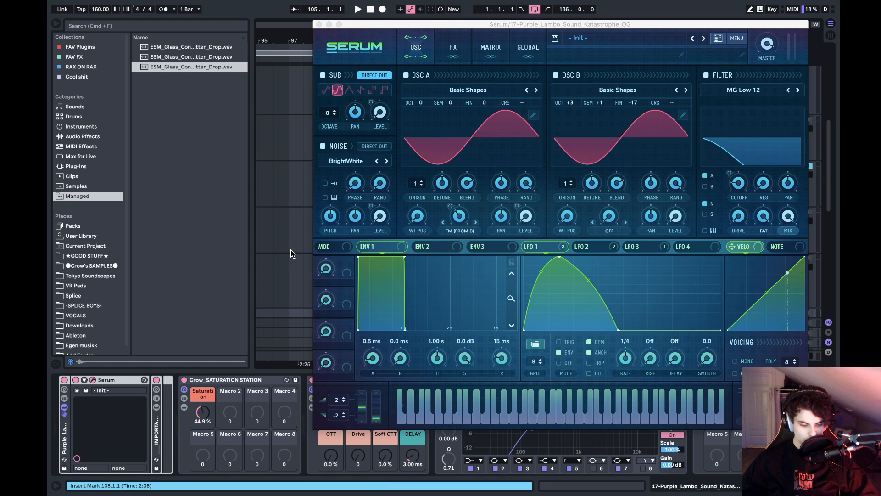
pyautogui.moveTo(685, 25); pyautogui.dragTo(609, 49)
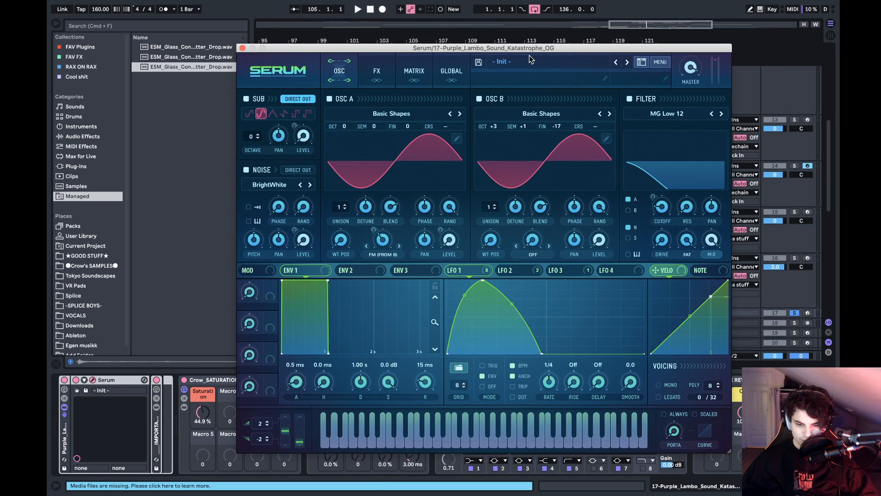
pyautogui.click(243, 48)
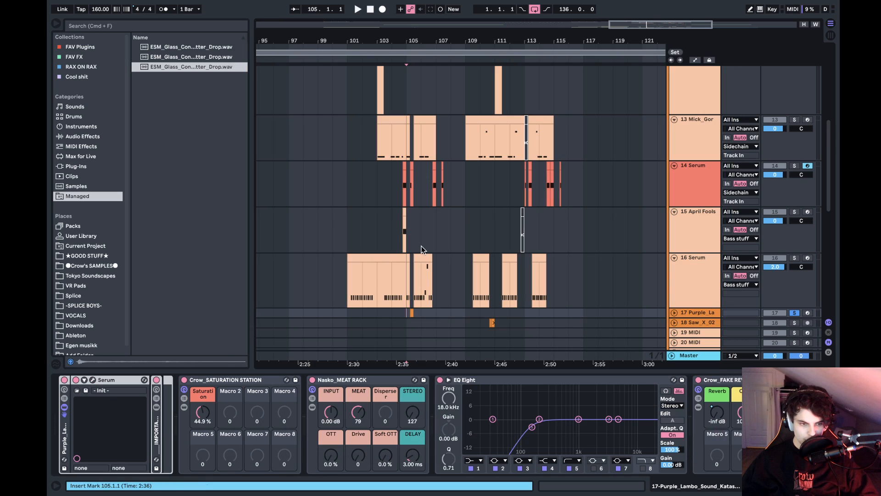
# - Fold the saturation, MEAT RACK and EQ Eight devices on track 17, and play from bar 105, turning off the track's solo
pyautogui.doubleClick(256, 381)
pyautogui.doubleClick(256, 380)
pyautogui.doubleClick(256, 381)
pyautogui.press('space')
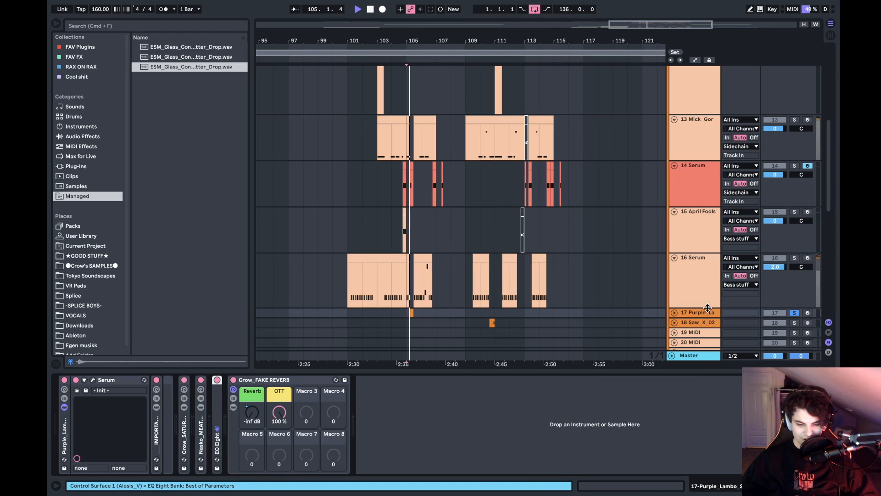
pyautogui.click(794, 313)
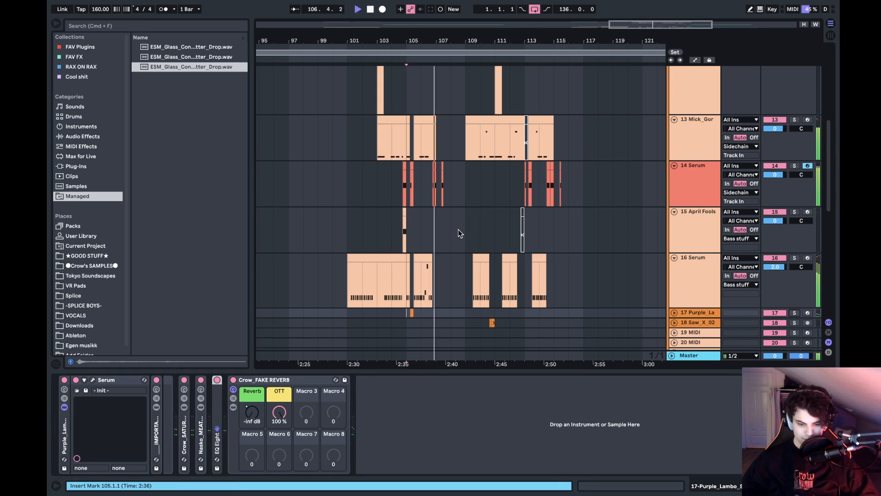
pyautogui.scroll(2, 458, 229)
pyautogui.scroll(-5, 459, 233)
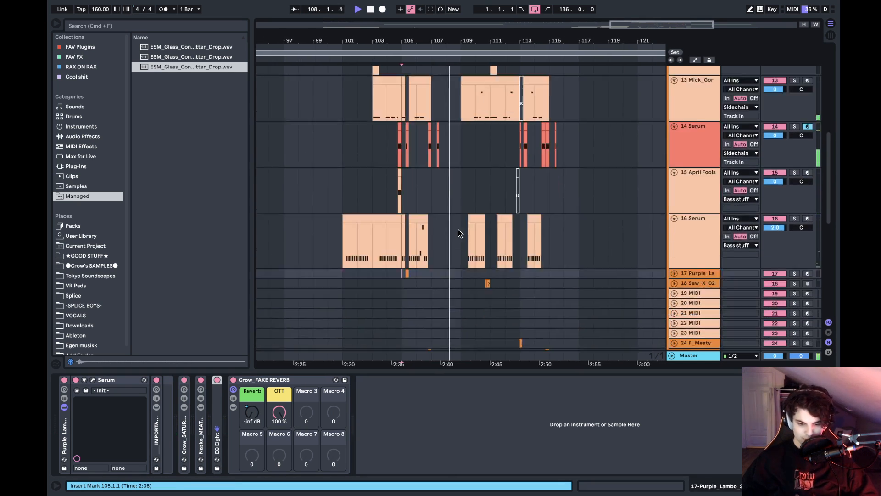
pyautogui.press('space')
# - Solo the red Serum track 14 and play its clips from bar 106.4
pyautogui.click(434, 145)
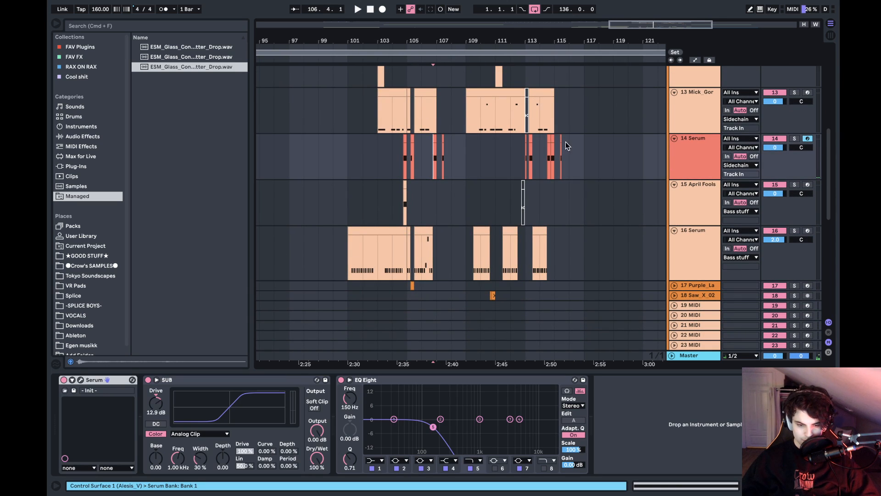
pyautogui.click(794, 138)
pyautogui.press('space')
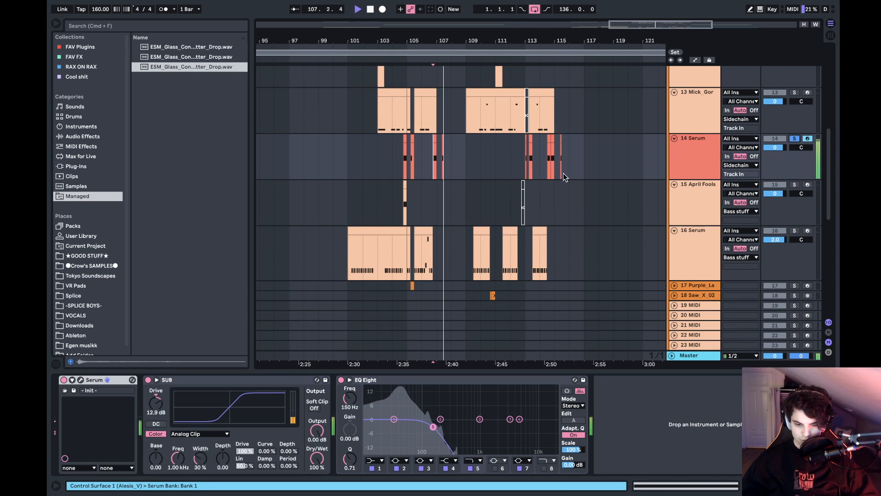
pyautogui.scroll(-5, 492, 191)
pyautogui.scroll(-5, 492, 191)
pyautogui.press('space')
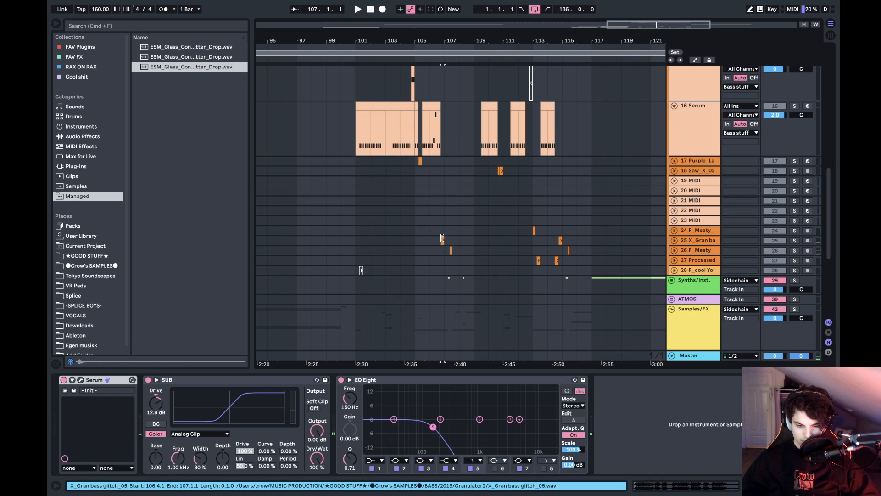
# - Play the X_Gran bass glitch clip at bar 106.4 with tracks 25 and 26 soloed, then clear the solos
pyautogui.click(445, 239)
pyautogui.press('space')
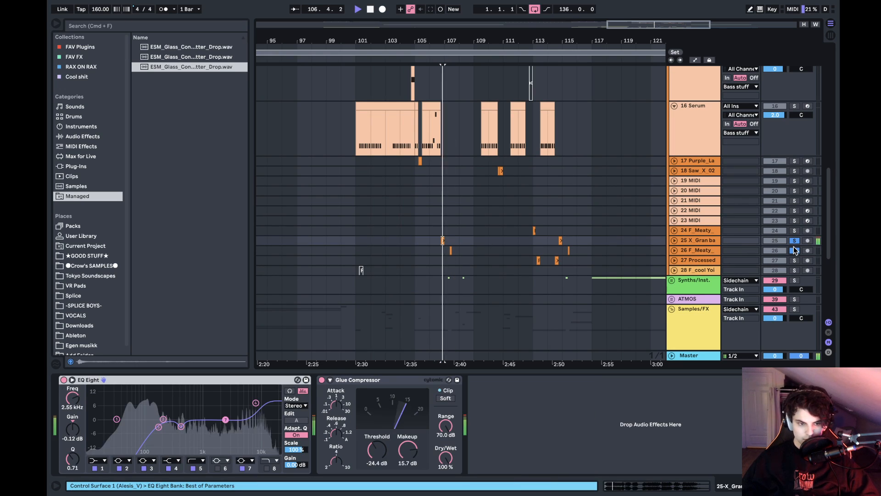
pyautogui.click(795, 243)
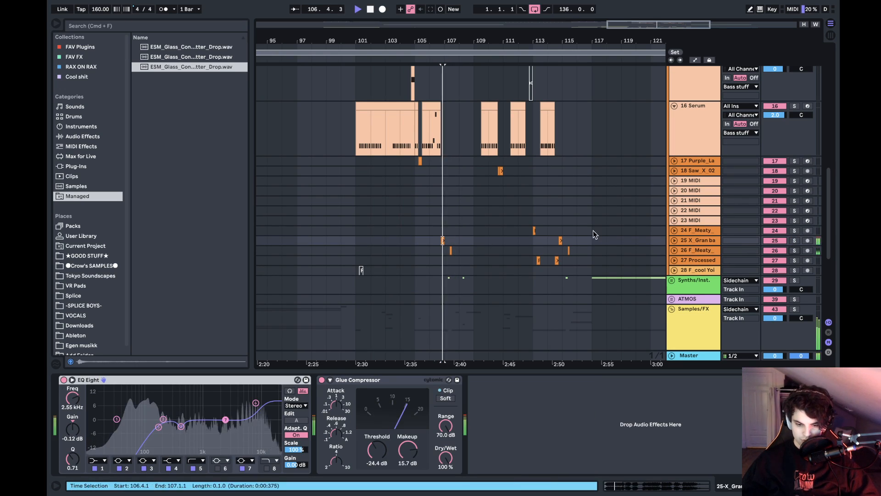
# - Play the full drop from bar 103 and again from its second half at bar 109
pyautogui.scroll(4, 411, 173)
pyautogui.click(381, 129)
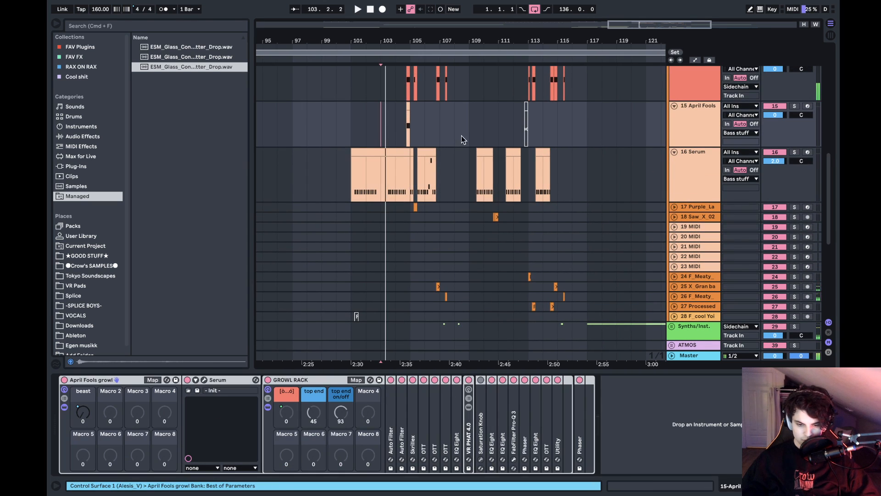
pyautogui.click(467, 117)
pyautogui.scroll(1, 467, 117)
pyautogui.scroll(-10, 467, 118)
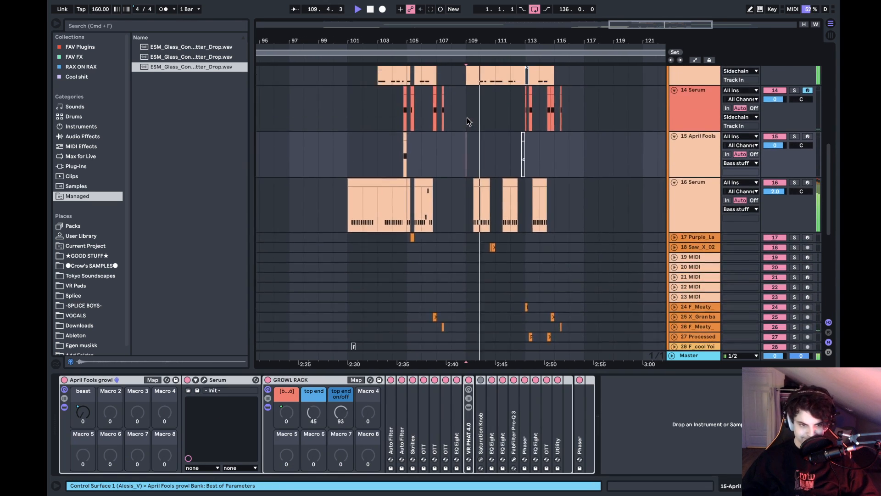
pyautogui.press('space')
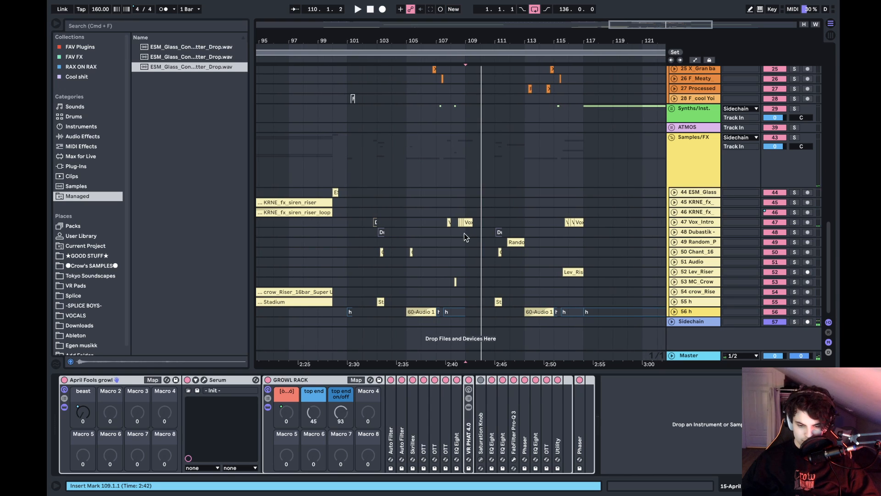
# - Play the drop from bar 111 while looking over the bass and Samples/FX tracks, and stop playback at about bar 115
pyautogui.hscroll(-15, 451, 247)
pyautogui.hscroll(15, 451, 247)
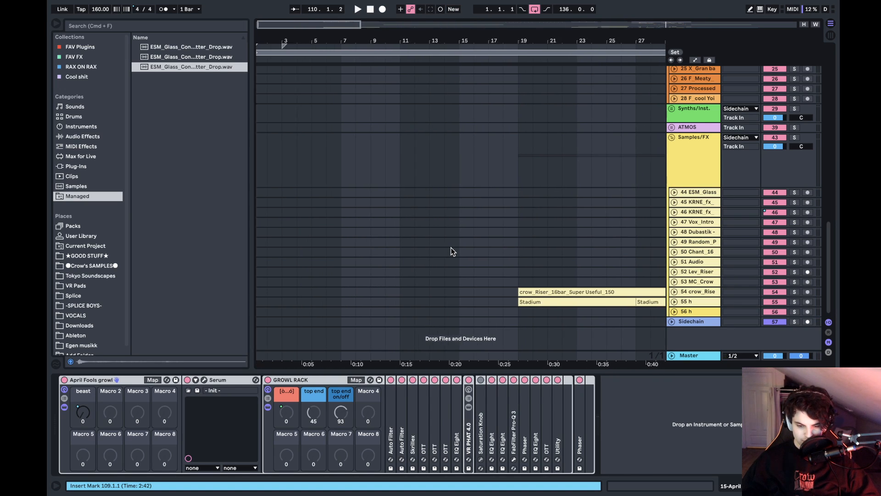
pyautogui.scroll(12, 451, 247)
pyautogui.hscroll(-5, 451, 247)
pyautogui.hscroll(10, 451, 247)
pyautogui.scroll(8, 450, 246)
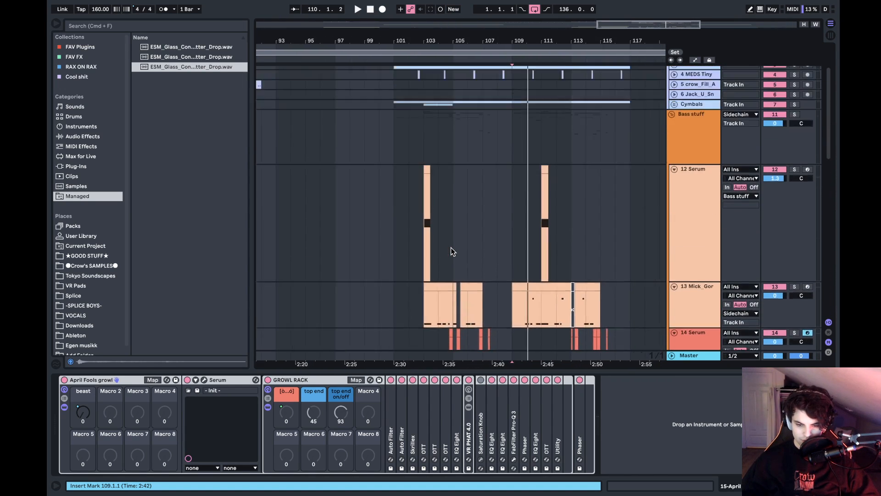
pyautogui.click(461, 208)
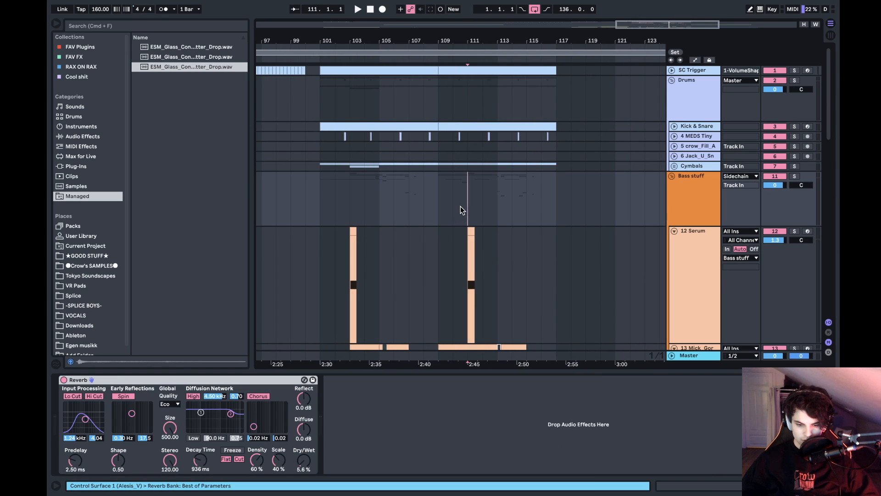
pyautogui.press('space')
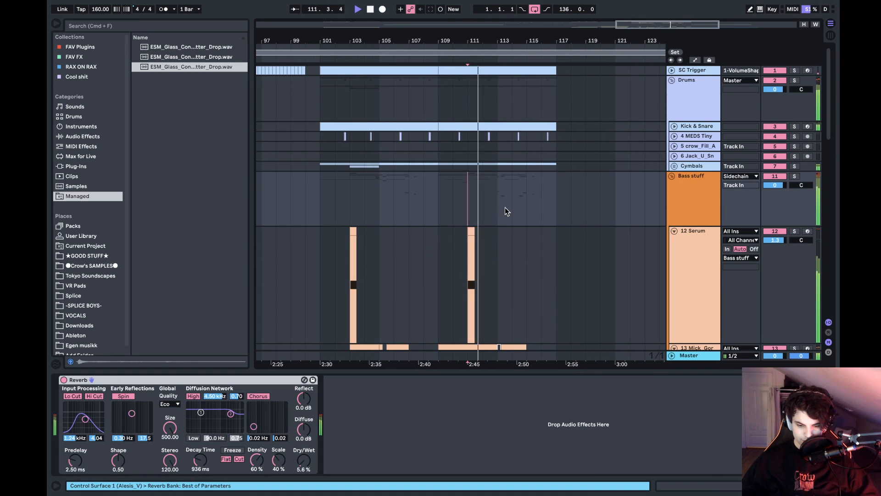
pyautogui.scroll(-5, 505, 212)
pyautogui.scroll(-15, 505, 212)
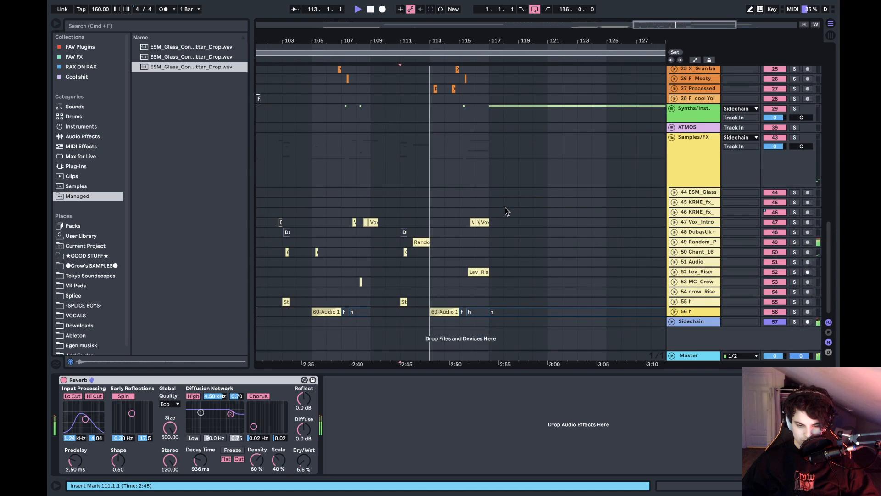
pyautogui.scroll(4, 505, 209)
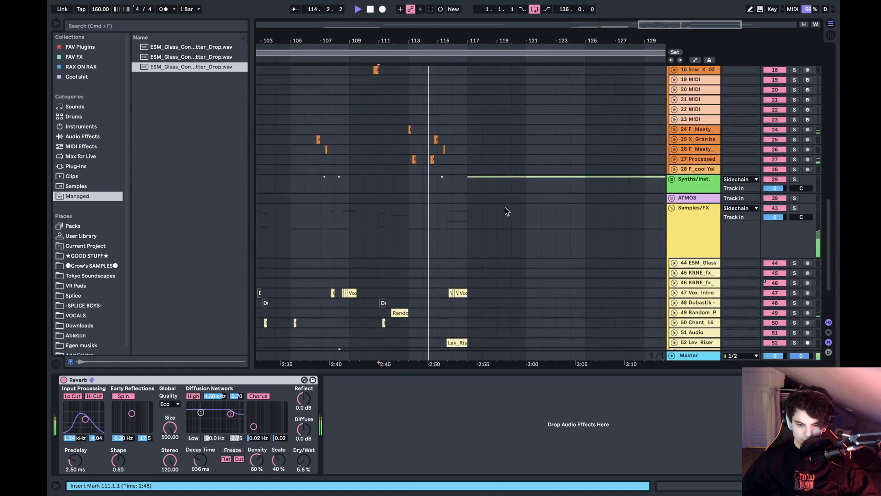
pyautogui.scroll(2, 505, 211)
pyautogui.press('space')
pyautogui.moveTo(450, 42); pyautogui.dragTo(582, 41)
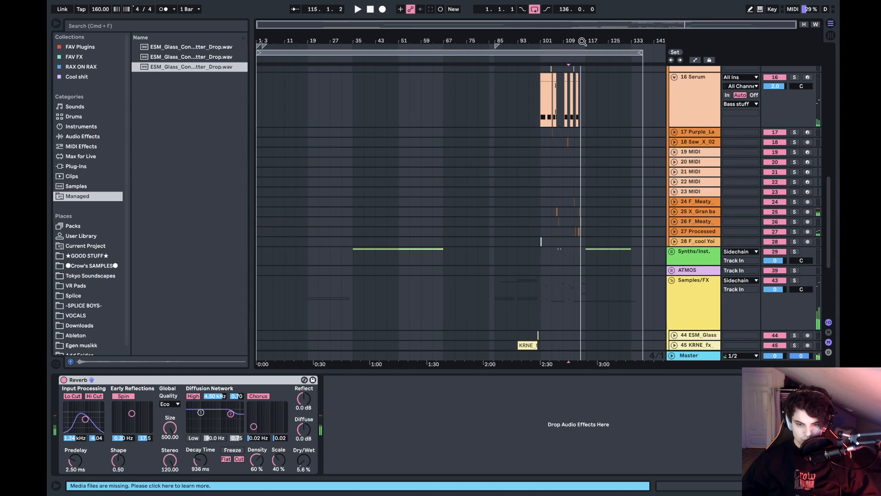
# - Bring up the file dialog for opening a set, go to the Ableton folder and look through the FINISHED projects
pyautogui.click(185, 241)
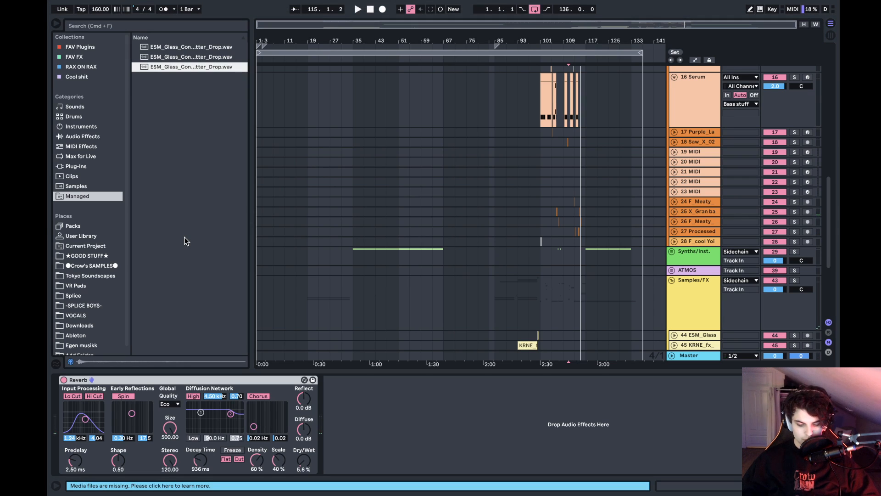
pyautogui.press('super+o')
pyautogui.click(413, 91)
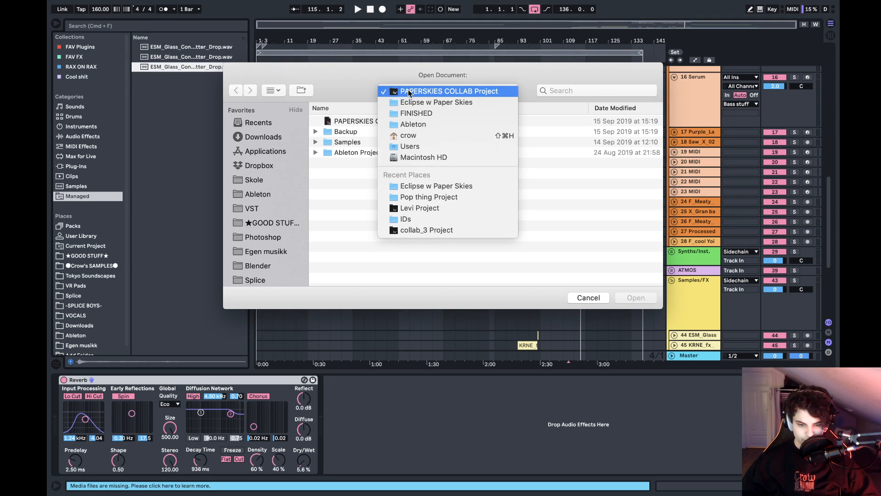
pyautogui.click(417, 124)
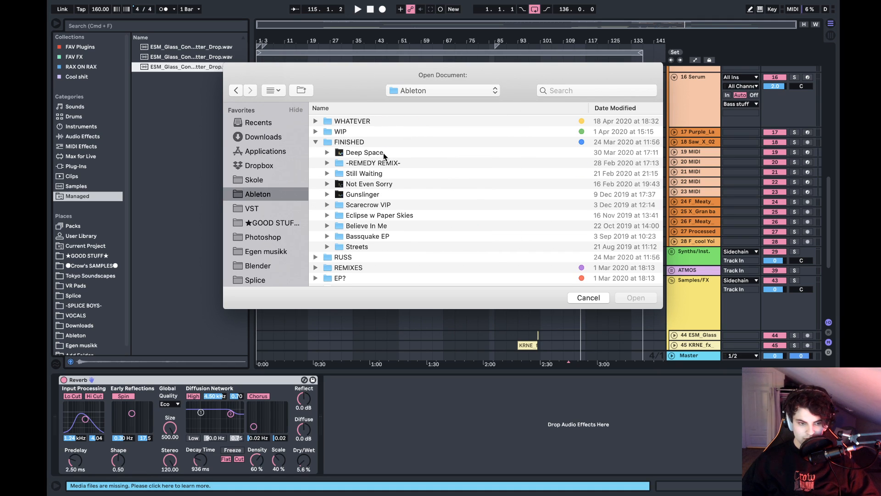
pyautogui.click(357, 142)
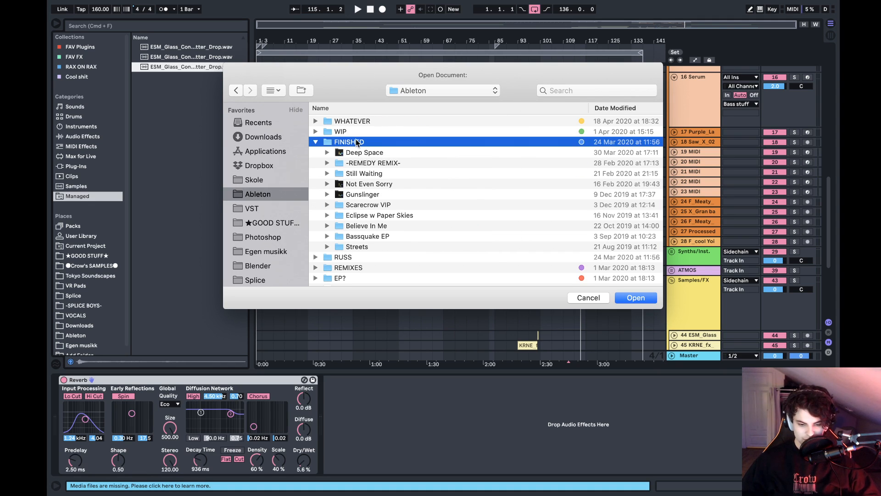
pyautogui.scroll(-3, 357, 143)
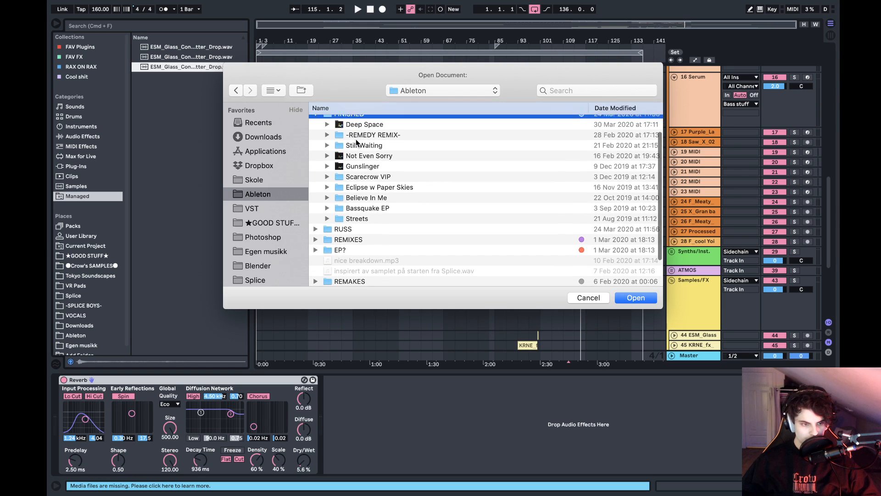
pyautogui.scroll(3, 357, 143)
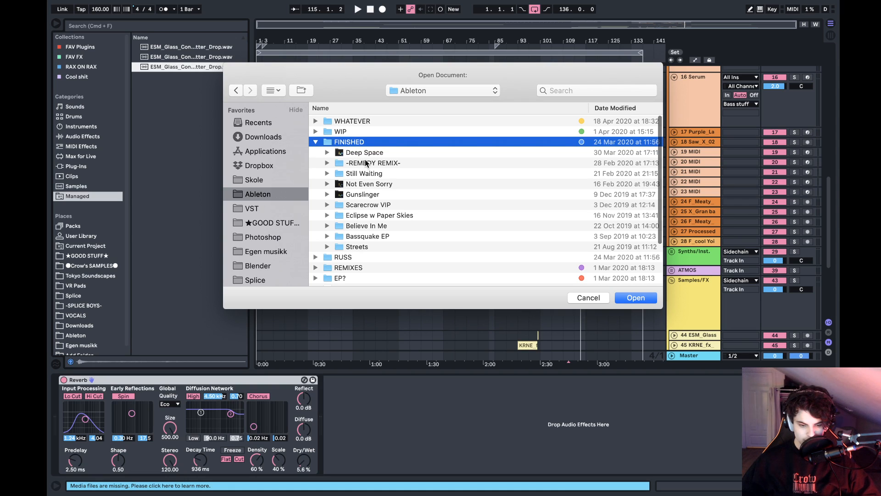
# - Collapse the FINISHED folder and look inside the Shrek Type Beat Project in the REMIXES folder
pyautogui.press('Left')
pyautogui.press('Down')
pyautogui.press('Down')
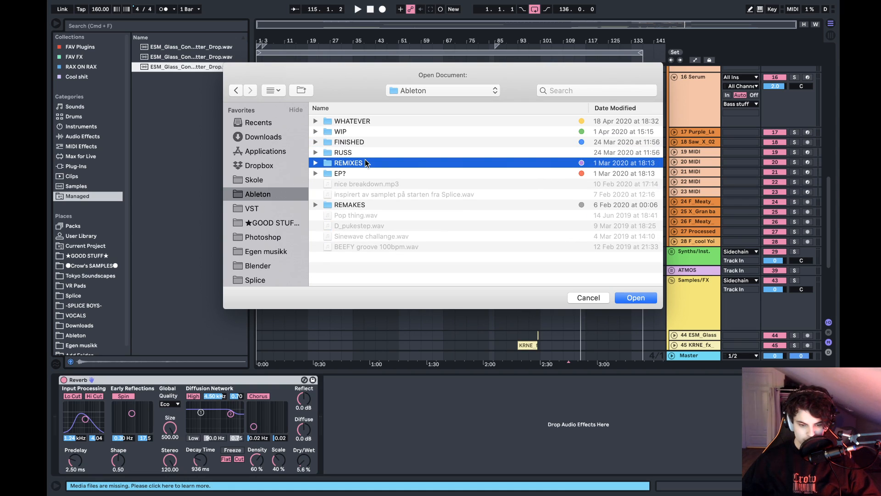
pyautogui.press('Down')
pyautogui.press('Up')
pyautogui.press('Right')
pyautogui.press('Down')
pyautogui.press('Down')
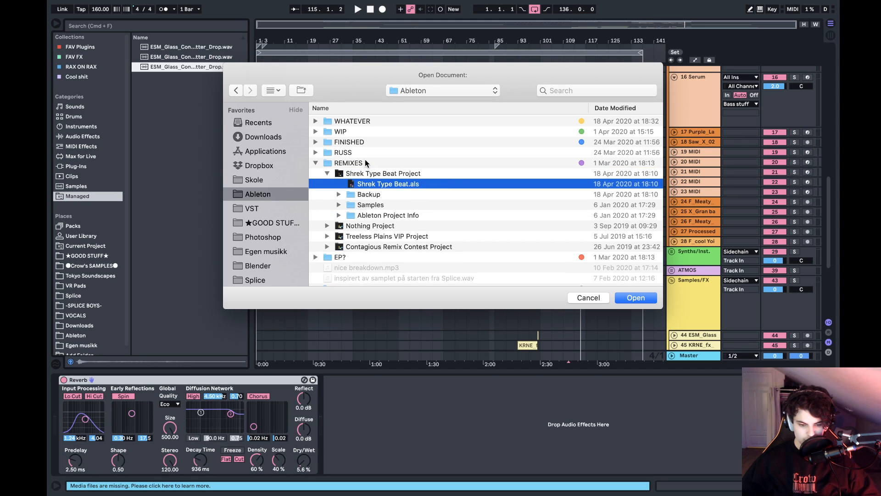
pyautogui.press('Up')
pyautogui.press('Left')
pyautogui.press('Right')
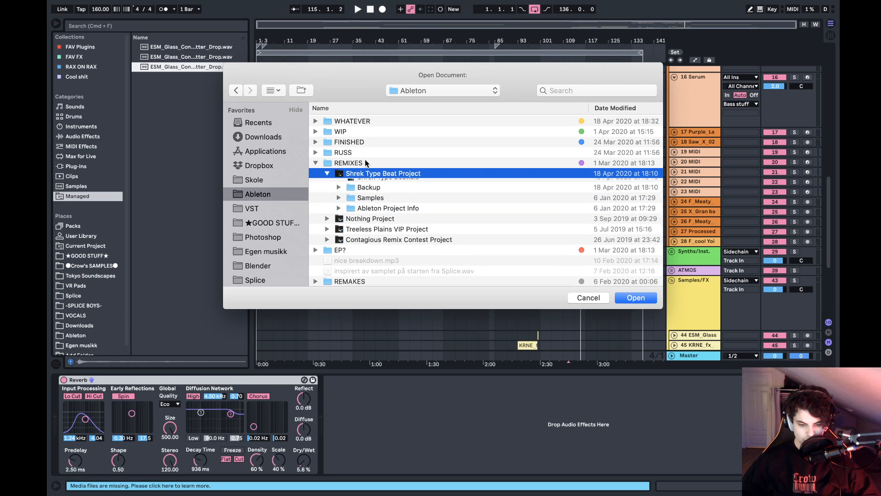
pyautogui.press('Down')
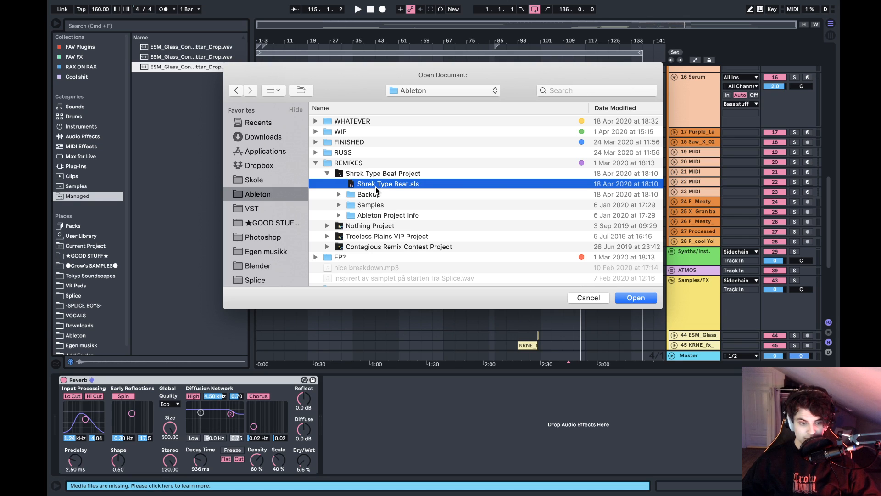
# - Collapse the REMIXES folder and look through the projects in the EP? folder
pyautogui.press('Up')
pyautogui.press('Left')
pyautogui.press('Left')
pyautogui.press('Left')
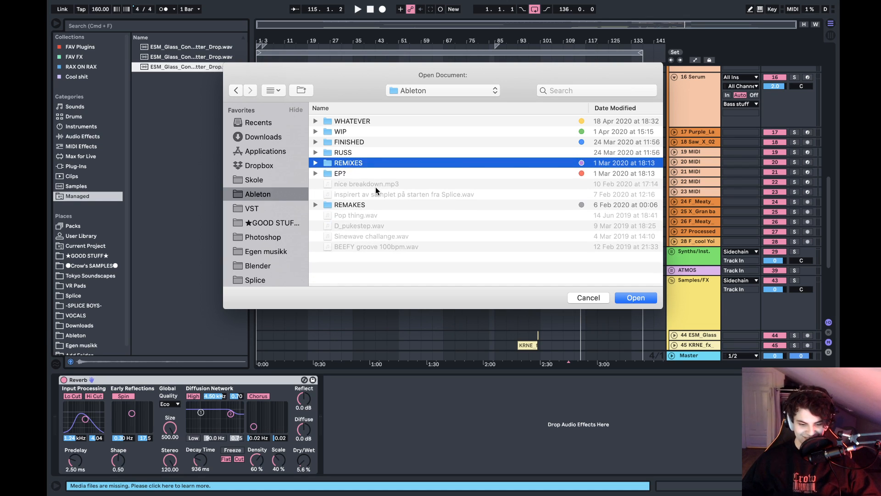
pyautogui.press('Down')
pyautogui.press('Right')
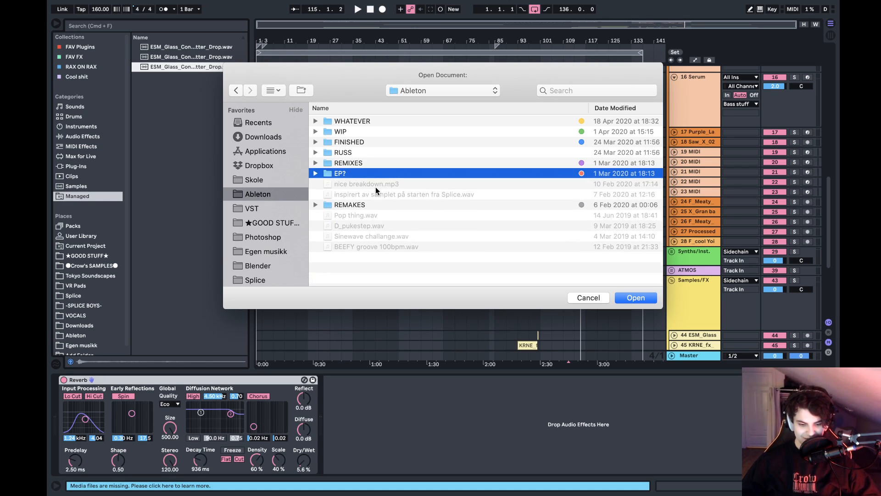
pyautogui.press('Down')
pyautogui.press('Down')
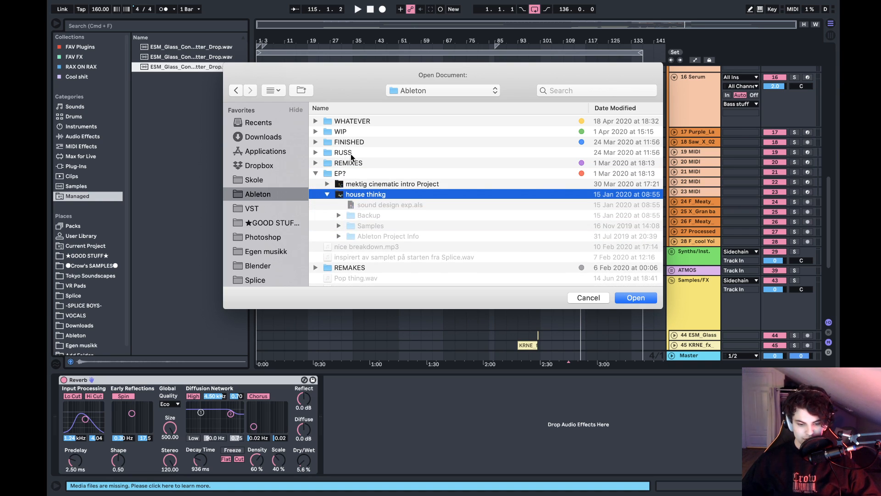
pyautogui.press('Left')
pyautogui.press('Down')
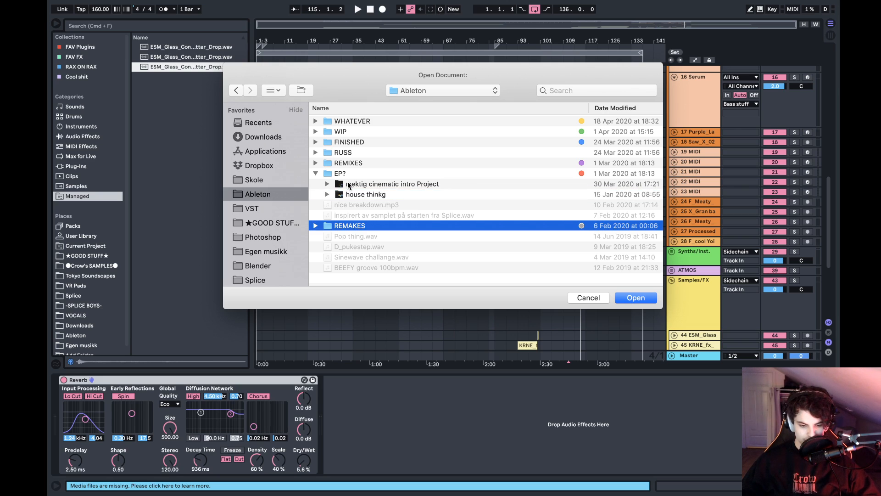
pyautogui.press('Up')
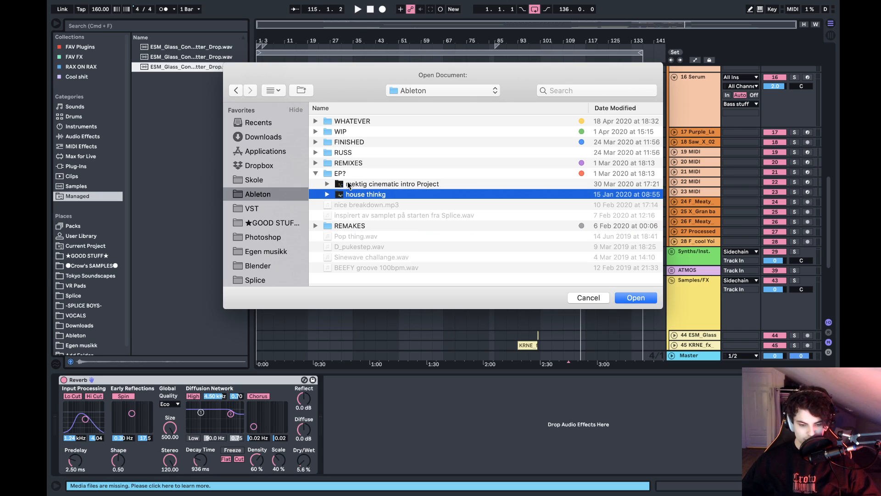
pyautogui.press('Up')
pyautogui.press('Up')
pyautogui.press('Down')
# - Open Shrek Type Beat.als from the REMIXES folder without saving the changes to PAPERSKIES COLLAB
pyautogui.press('Up')
pyautogui.press('Up')
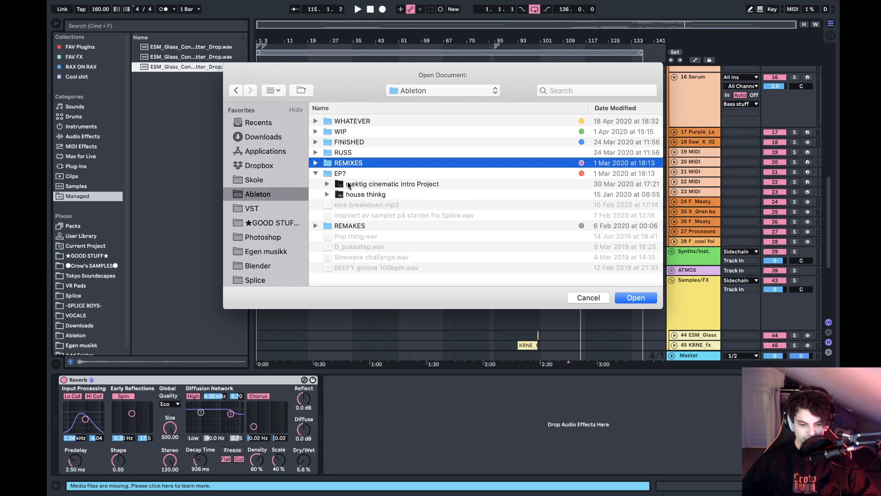
pyautogui.press('Up')
pyautogui.press('Up')
pyautogui.press('Down')
pyautogui.press('Down')
pyautogui.press('Right')
pyautogui.press('Down')
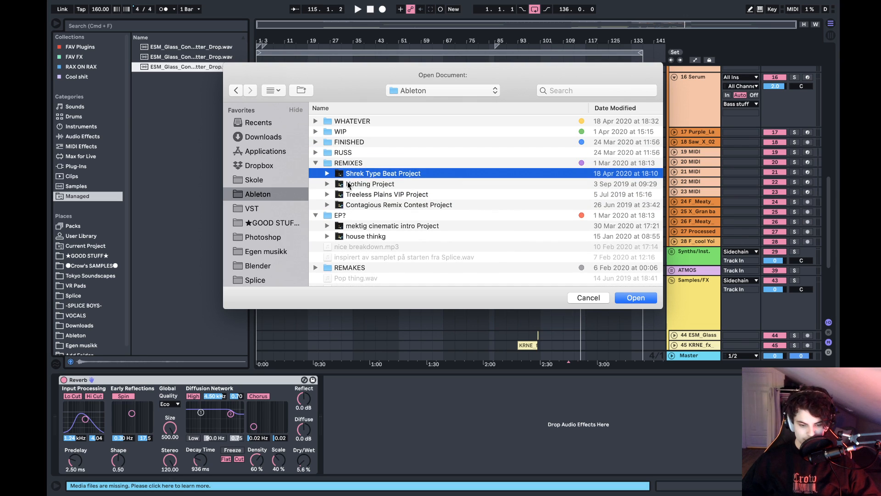
pyautogui.press('Right')
pyautogui.press('Down')
pyautogui.press('Return')
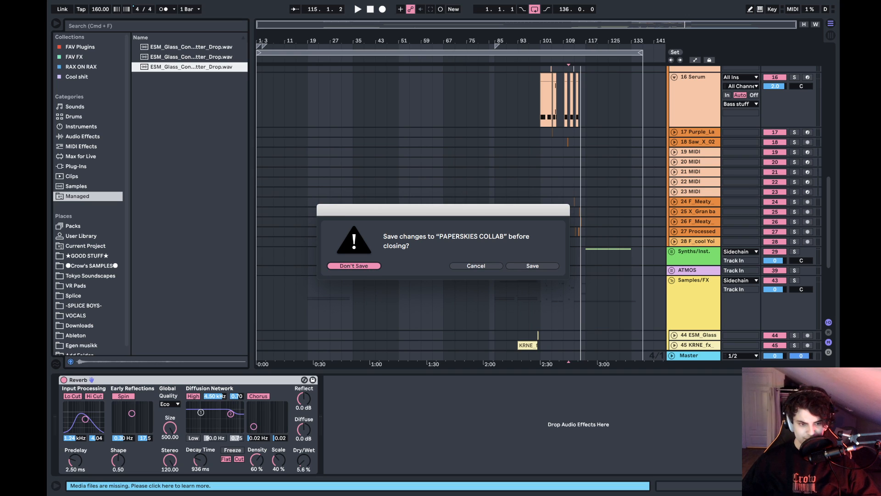
pyautogui.press('Return')
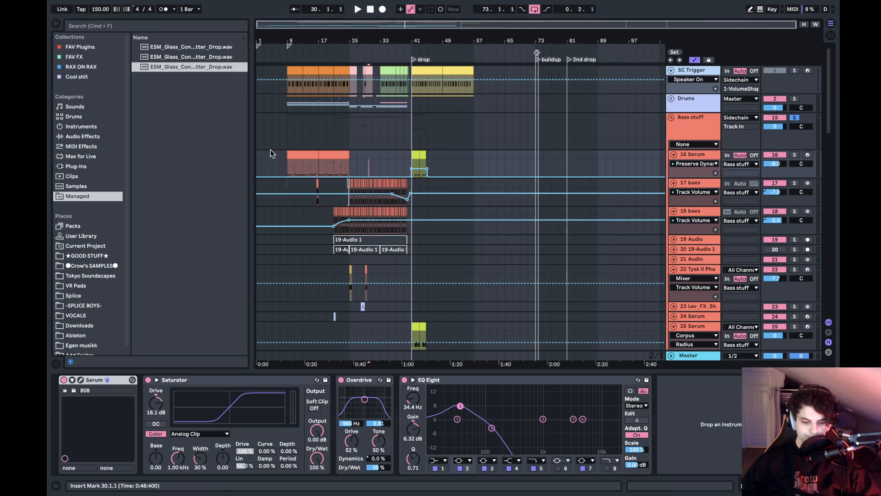
# - Play the Shrek Type Beat set from bar 9 and look over its bass and Samples/FX tracks
pyautogui.click(284, 161)
pyautogui.press('space')
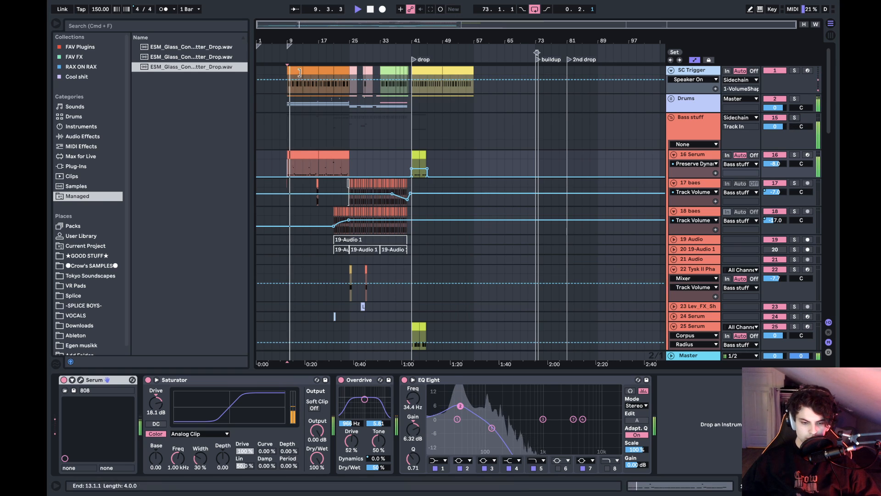
pyautogui.moveTo(290, 41); pyautogui.dragTo(401, 183)
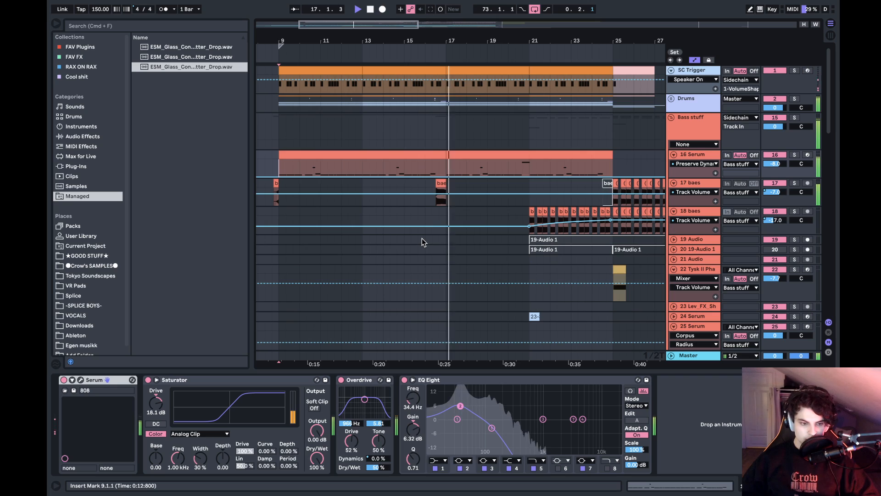
pyautogui.scroll(-15, 422, 238)
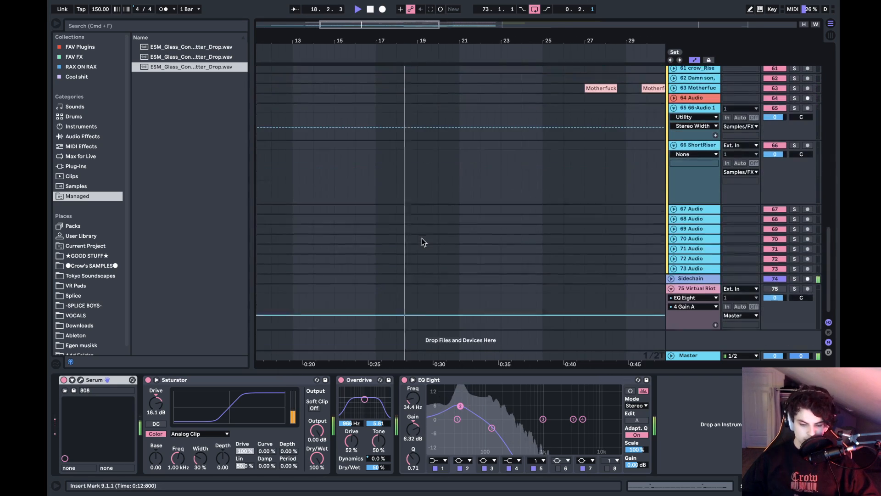
pyautogui.scroll(12, 422, 238)
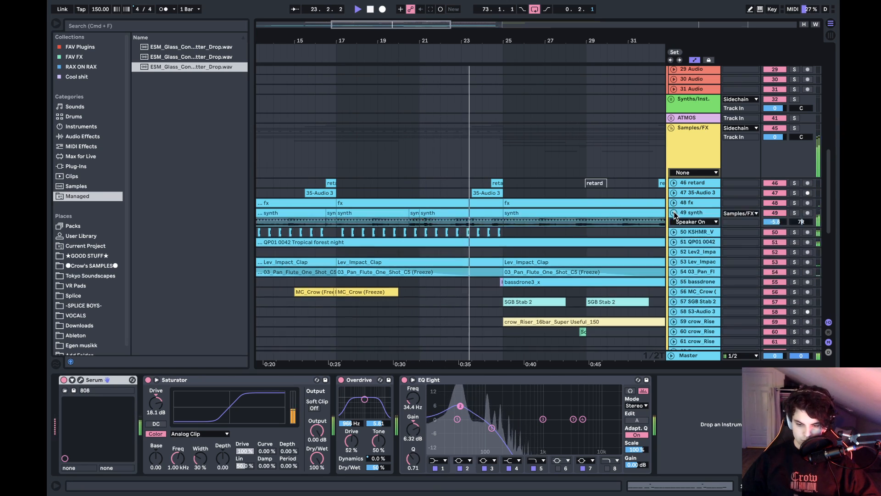
pyautogui.scroll(15, 478, 188)
pyautogui.hscroll(10, 478, 188)
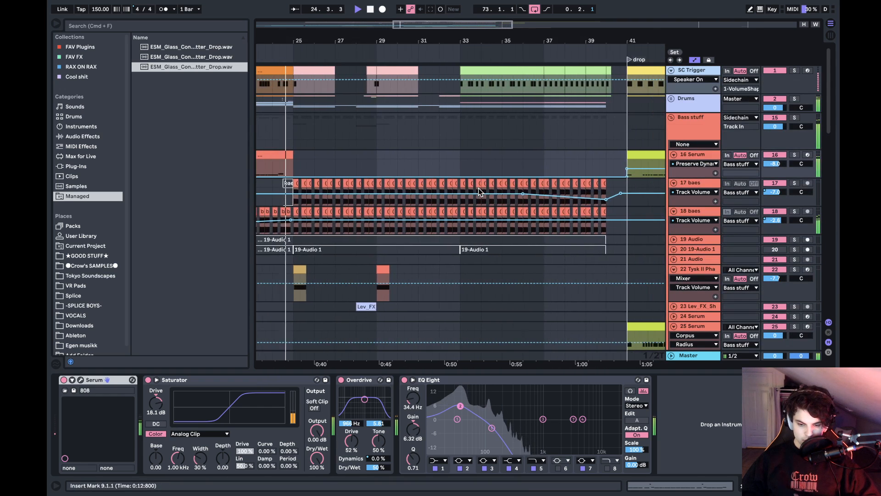
# - Place the insert marker at bar 29 on the 16 Serum track and follow the playback towards the drop marker
pyautogui.moveTo(435, 43); pyautogui.dragTo(526, 27)
pyautogui.hscroll(5, 468, 173)
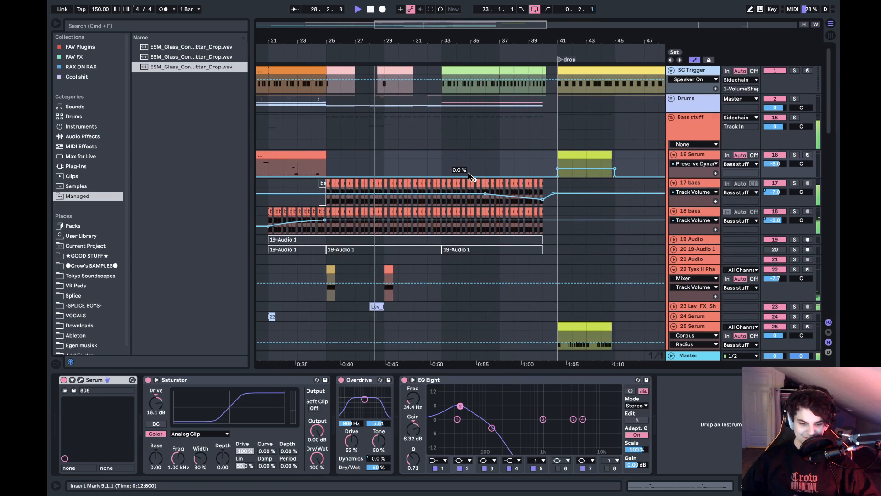
pyautogui.click(388, 154)
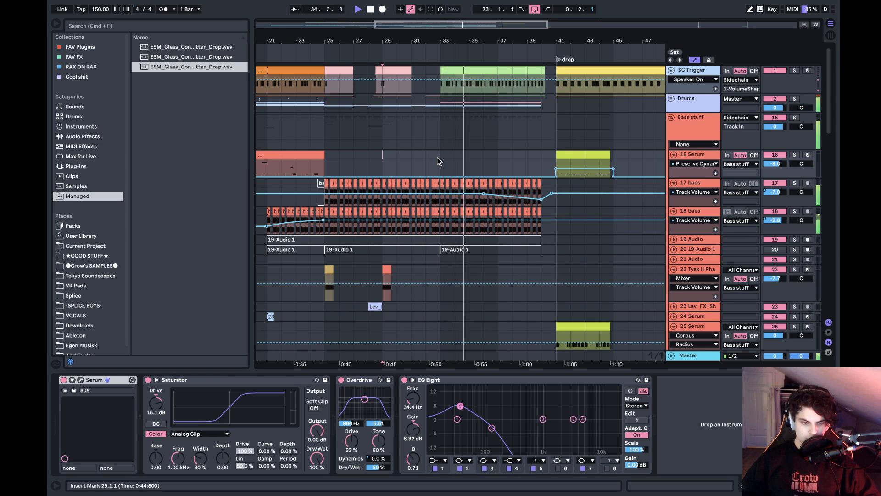
pyautogui.hscroll(5, 464, 161)
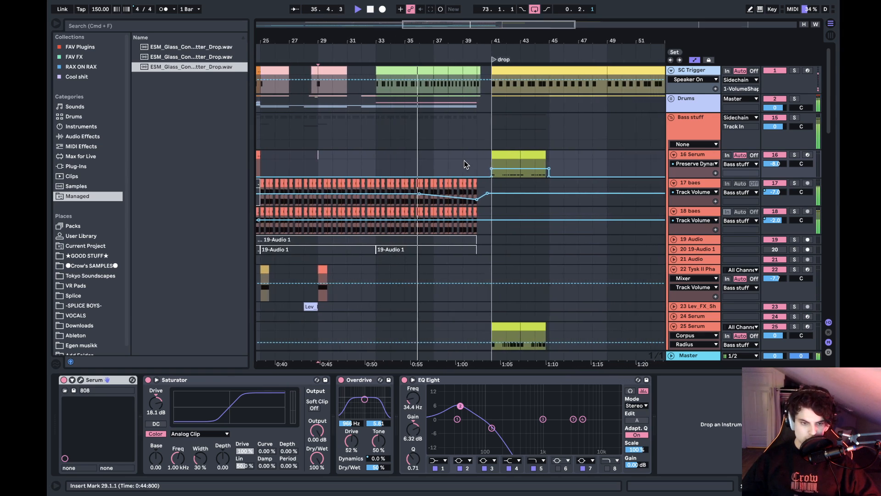
pyautogui.hscroll(3, 464, 161)
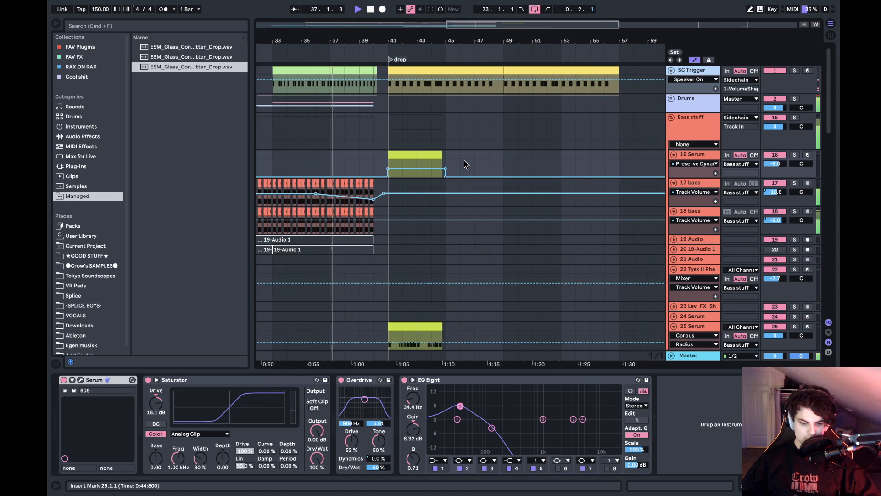
# - Follow the playback through the riser and sample tracks into the drop at bar 41, and stop it there
pyautogui.hscroll(-2, 464, 160)
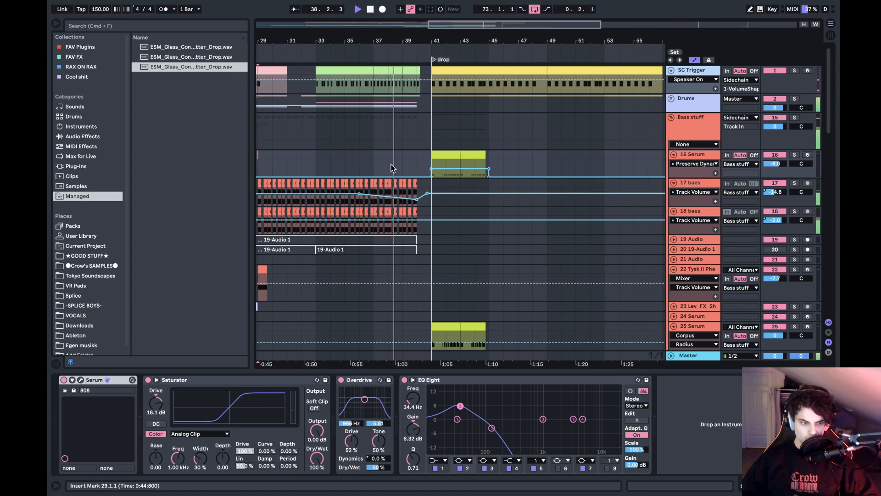
pyautogui.scroll(-20, 436, 175)
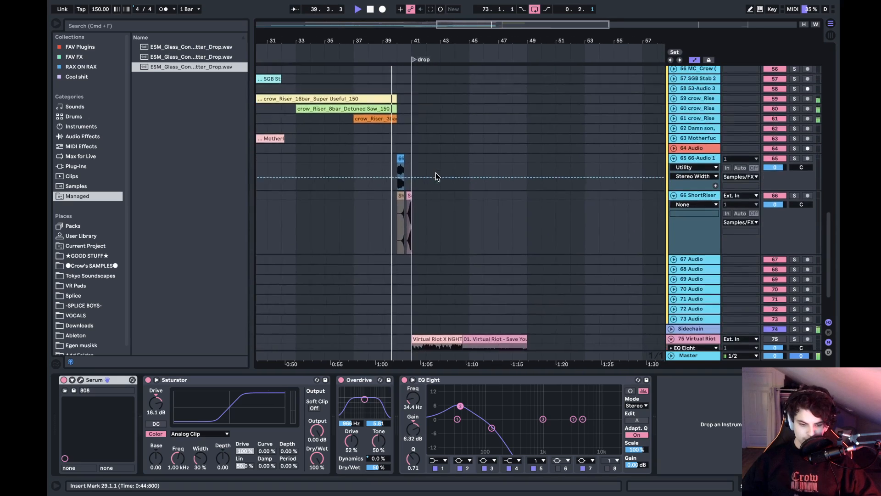
pyautogui.scroll(-5, 436, 177)
pyautogui.hscroll(3, 436, 177)
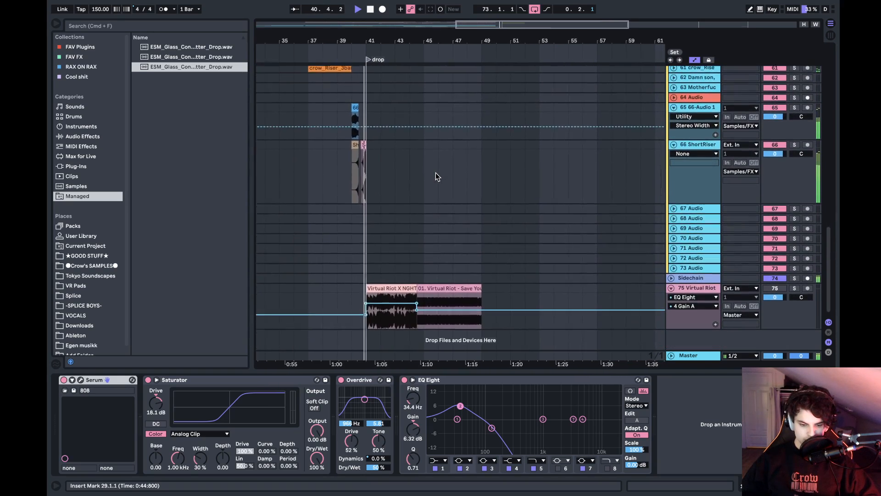
pyautogui.scroll(20, 436, 172)
pyautogui.hscroll(-2, 436, 173)
pyautogui.press('space')
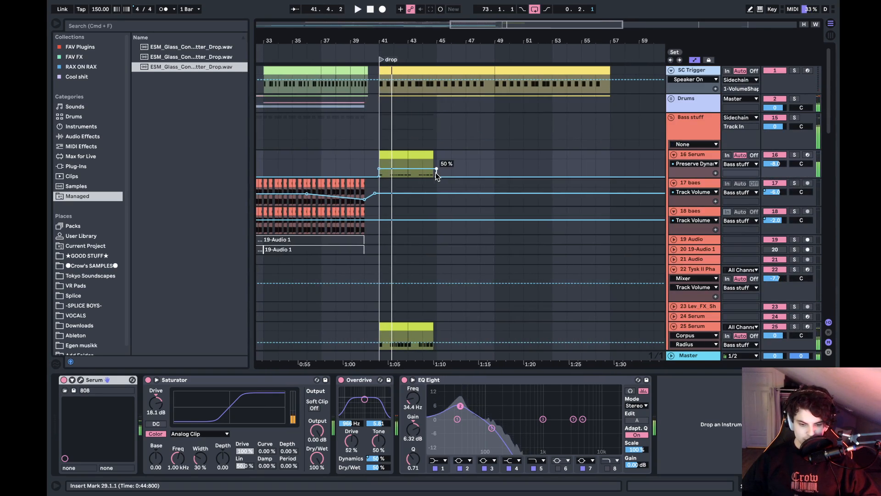
# - Zoom in on the drop at bar 41 and play the start of the 25 Serum track's clip
pyautogui.click(385, 60)
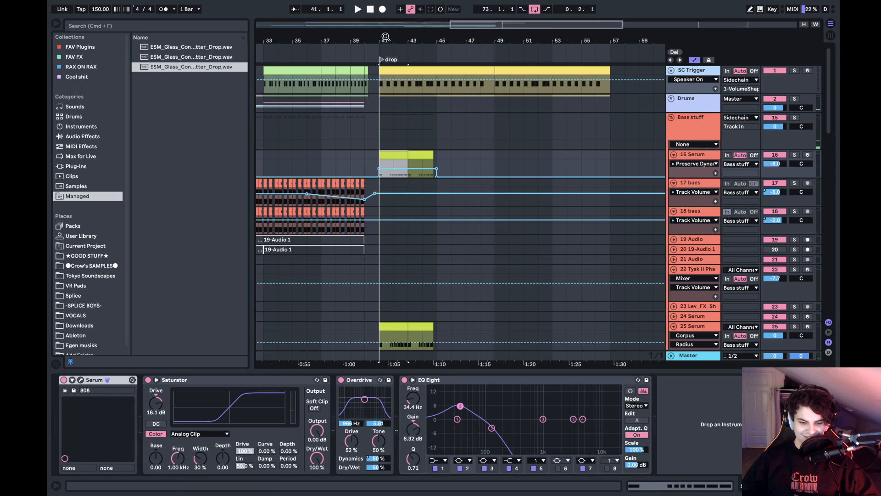
pyautogui.moveTo(386, 37); pyautogui.dragTo(388, 139)
pyautogui.scroll(-8, 381, 208)
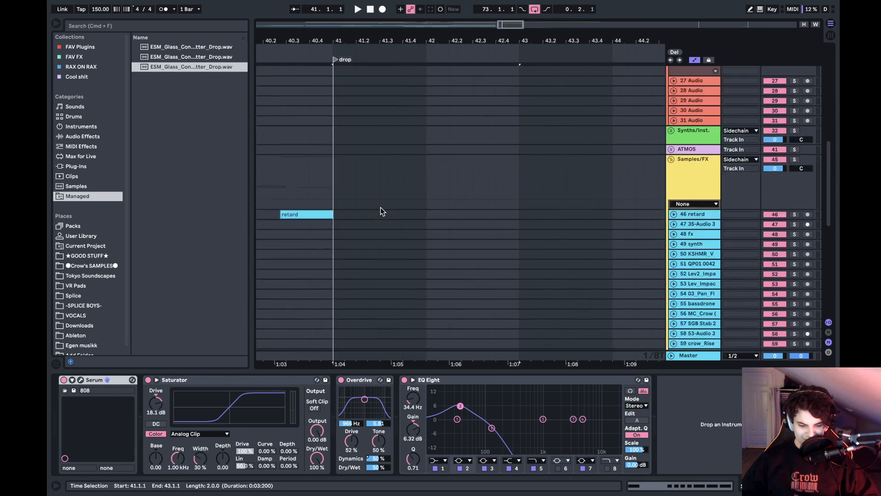
pyautogui.scroll(6, 381, 209)
pyautogui.click(339, 202)
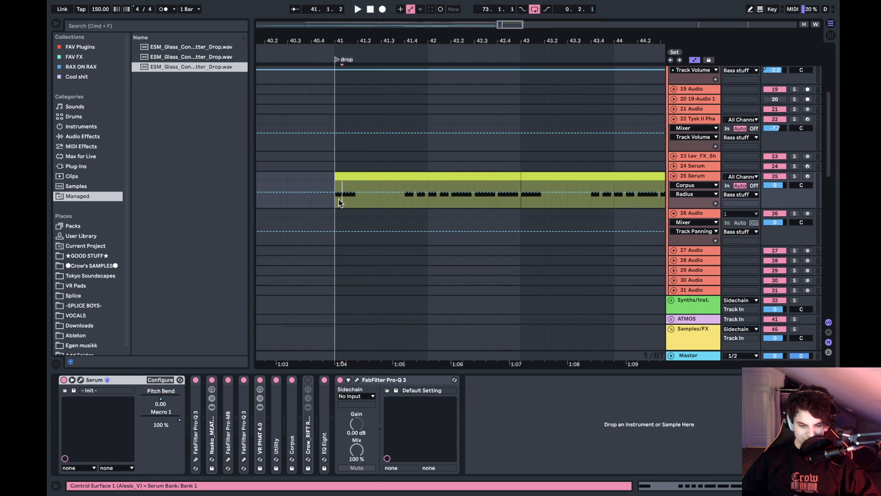
pyautogui.press('space')
pyautogui.click(404, 204)
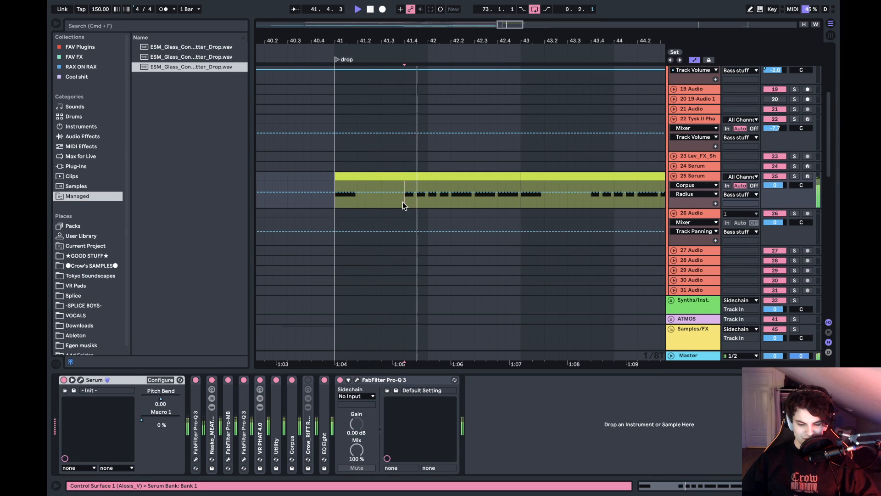
pyautogui.press('space')
pyautogui.hscroll(3, 404, 205)
pyautogui.scroll(1, 404, 205)
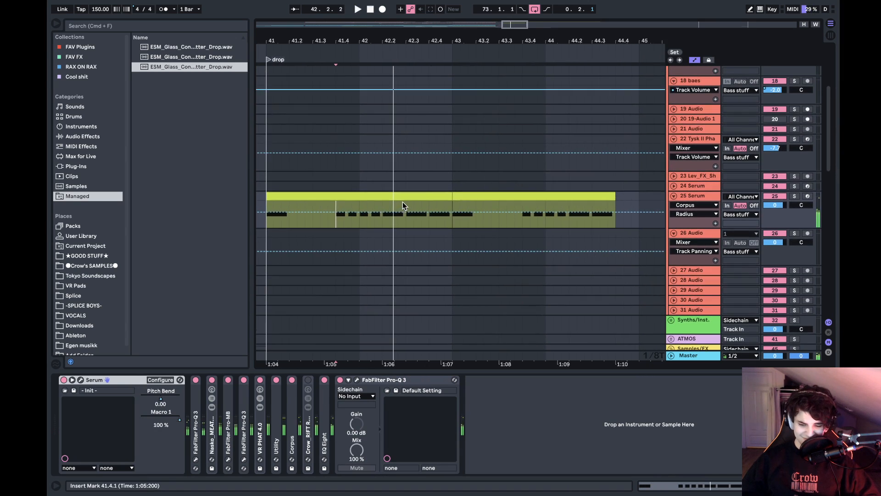
# - Solo the 25 Serum track, listen to its drop clip, and return the insert marker to bar 41
pyautogui.click(794, 196)
pyautogui.press('space')
pyautogui.click(460, 216)
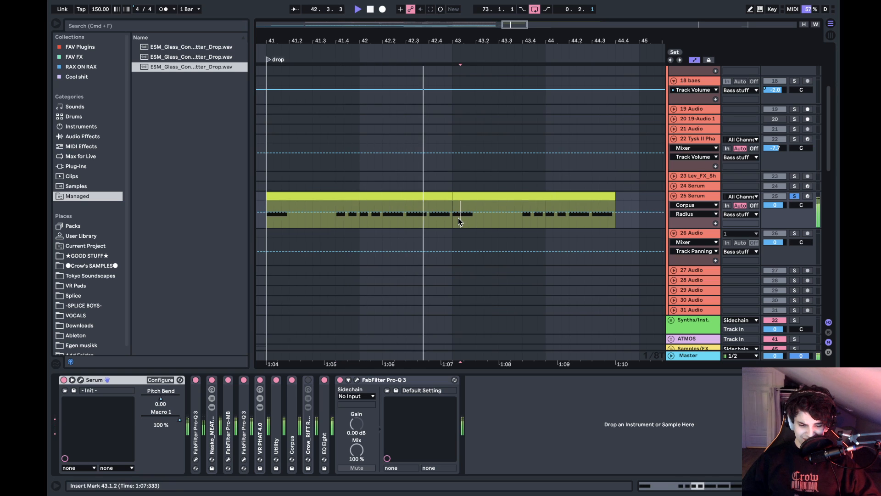
pyautogui.click(269, 225)
pyautogui.press('space')
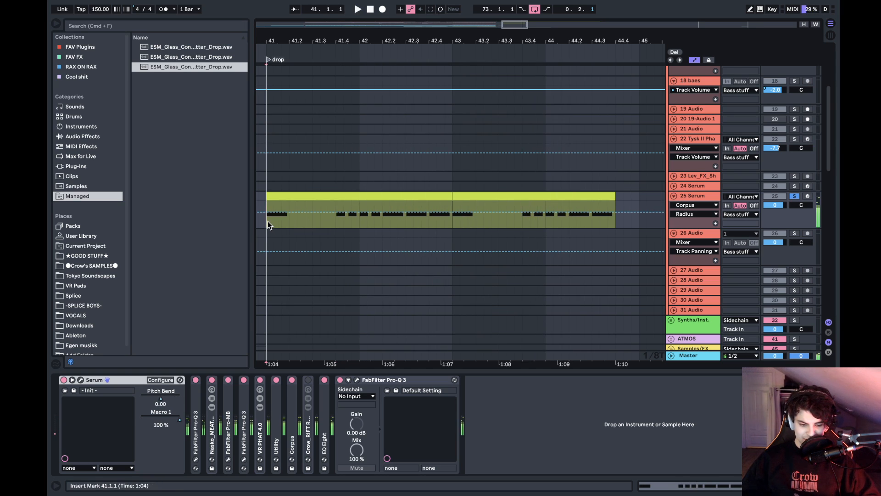
pyautogui.moveTo(369, 41); pyautogui.dragTo(461, 40)
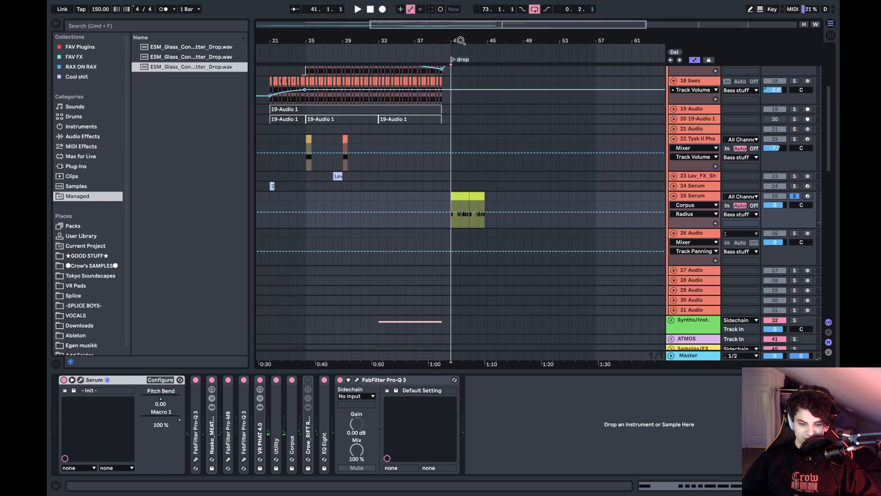
pyautogui.scroll(5, 504, 177)
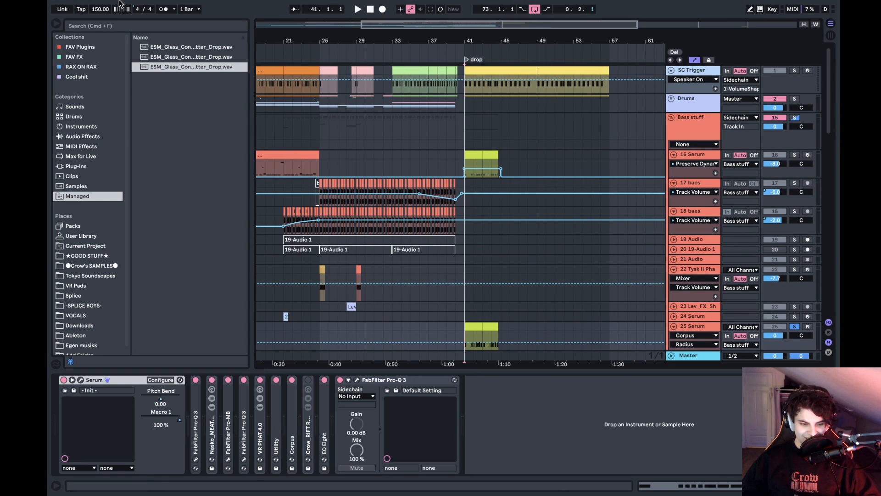
# - Open the recent set SUPERHOT Beep.als without saving the changes to Shrek Type Beat
pyautogui.click(109, 6)
pyautogui.moveTo(139, 40)
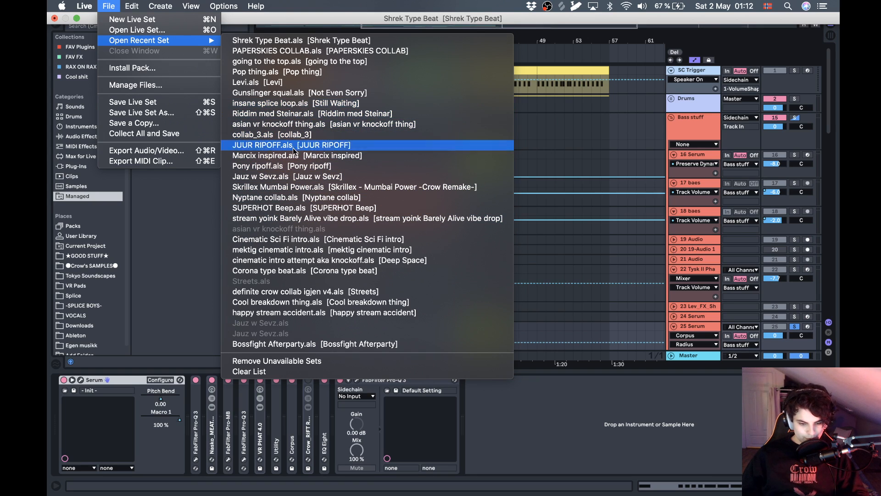
pyautogui.click(291, 209)
pyautogui.click(370, 266)
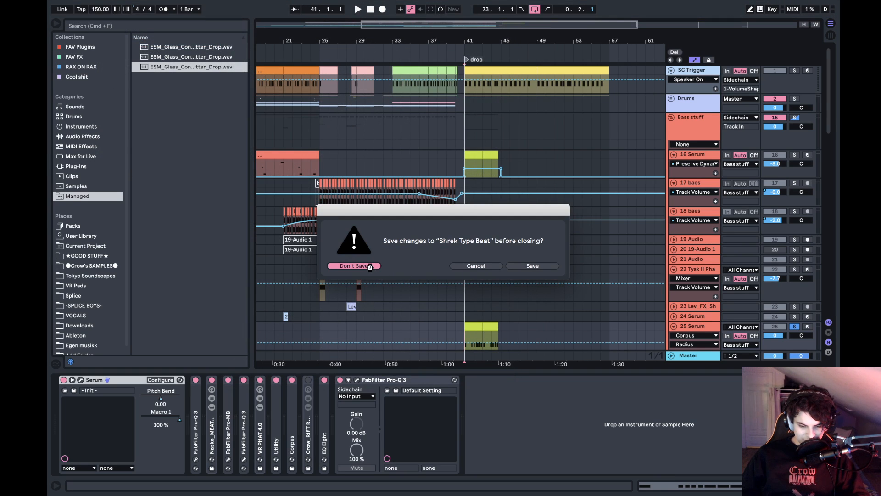
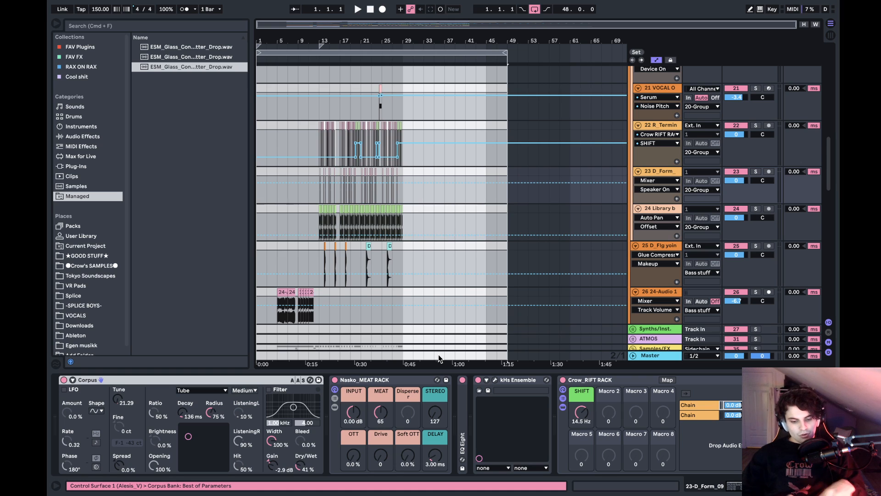
# - Play the arrangement from bar 5 and again from the drop at bar 13
pyautogui.scroll(10, 340, 181)
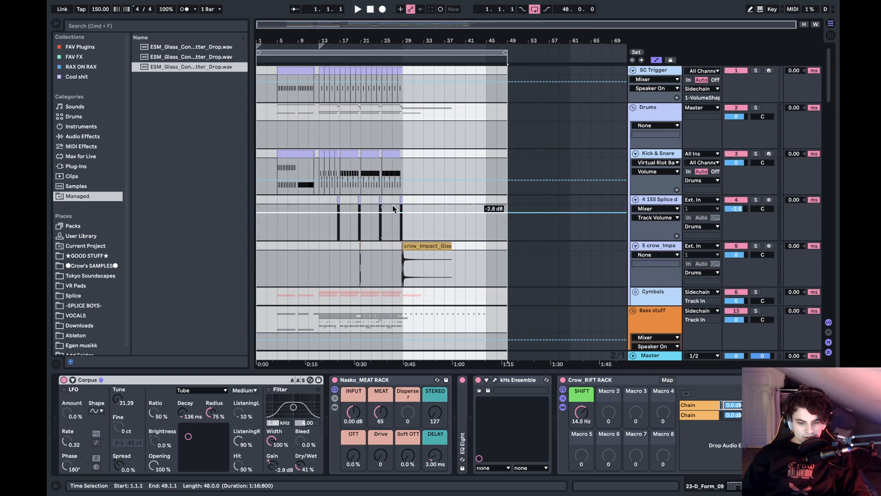
pyautogui.click(344, 179)
pyautogui.click(277, 161)
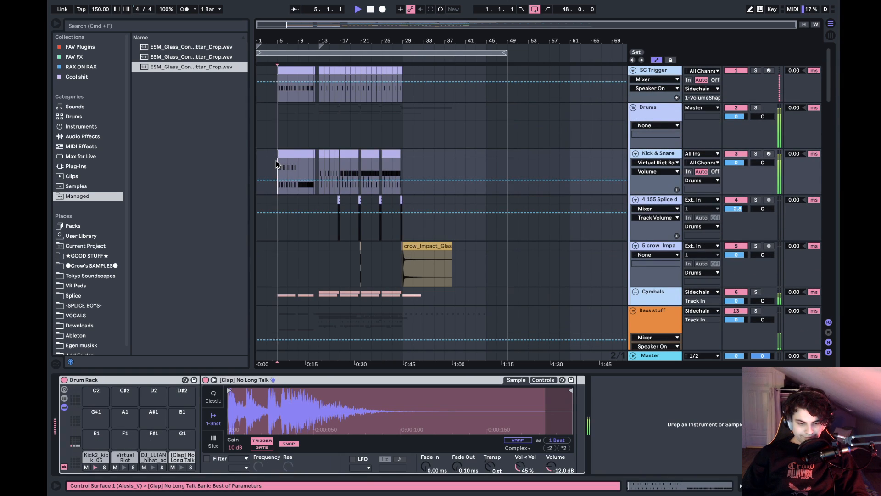
pyautogui.scroll(-20, 275, 160)
pyautogui.click(323, 180)
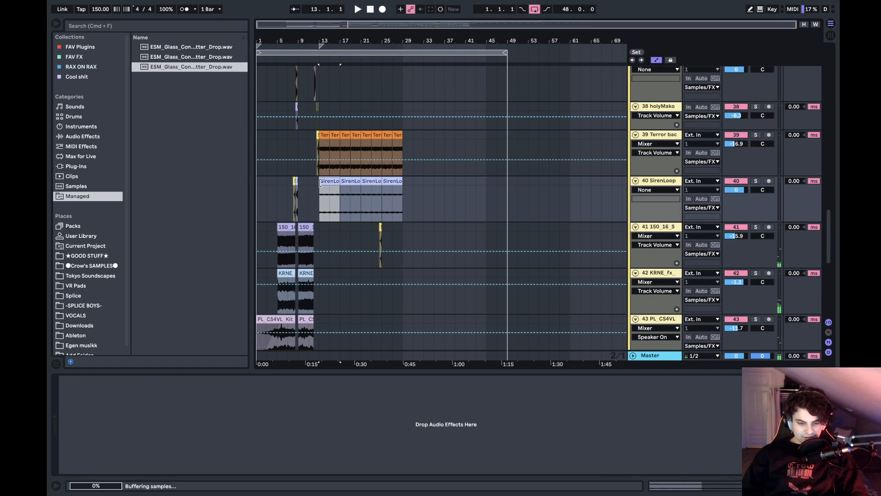
pyautogui.scroll(15, 321, 192)
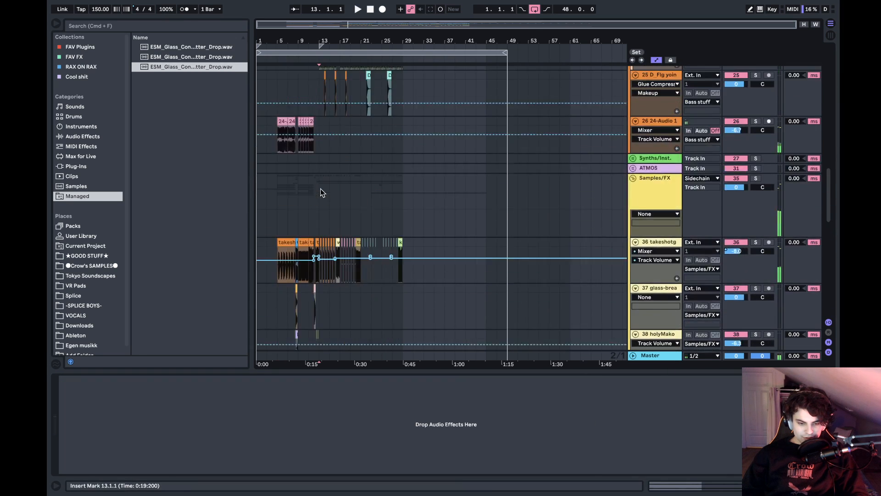
pyautogui.click(391, 177)
pyautogui.press('space')
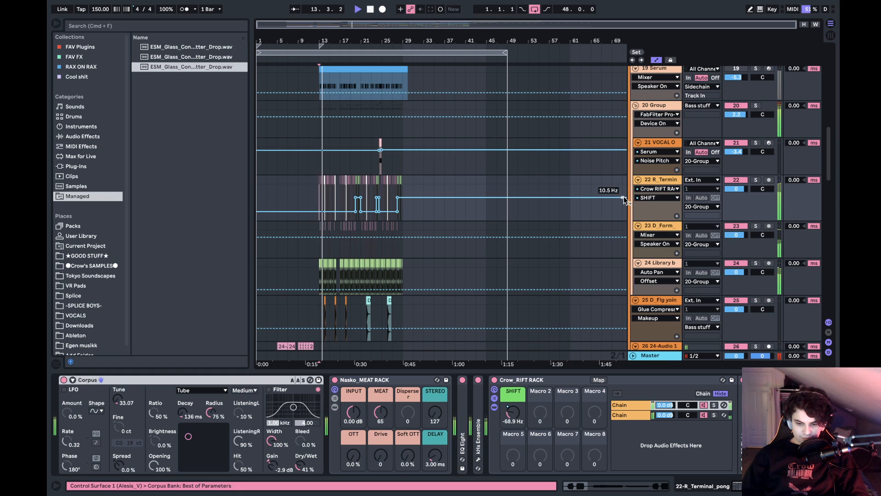
# - Lower the Master track's volume to -6.1 dB during playback
pyautogui.scroll(-15, 780, 244)
pyautogui.scroll(-10, 781, 244)
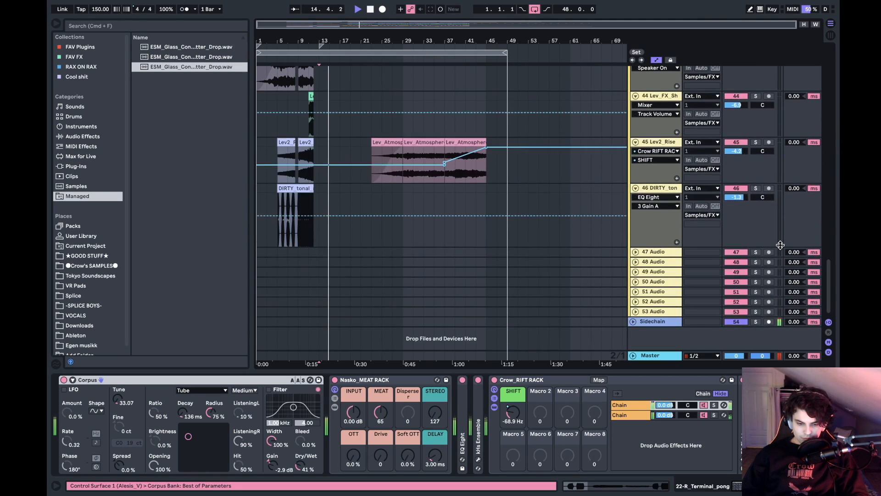
pyautogui.click(715, 360)
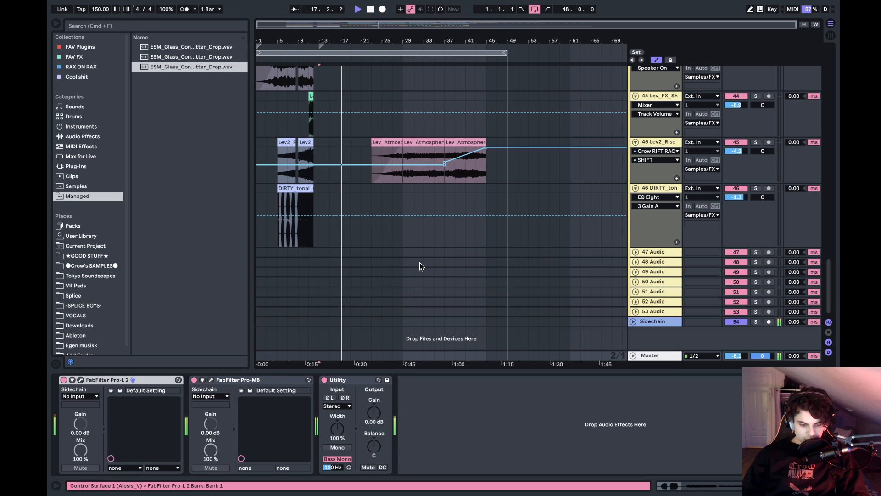
# - Listen through the drop across the tracks and solo the 20 Group bass track
pyautogui.scroll(10, 419, 263)
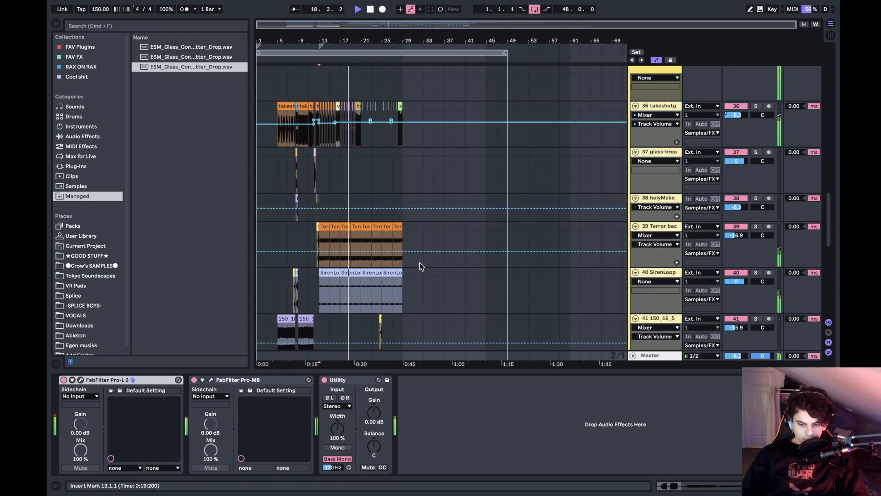
pyautogui.scroll(8, 420, 263)
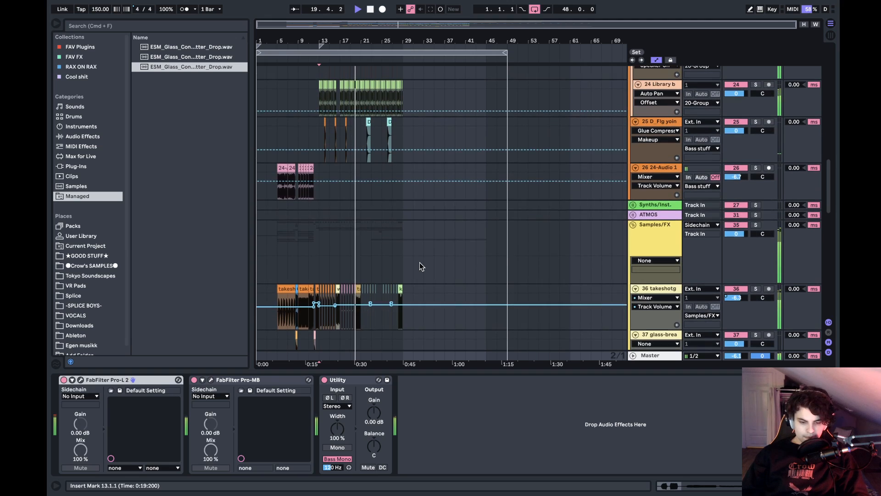
pyautogui.scroll(6, 420, 262)
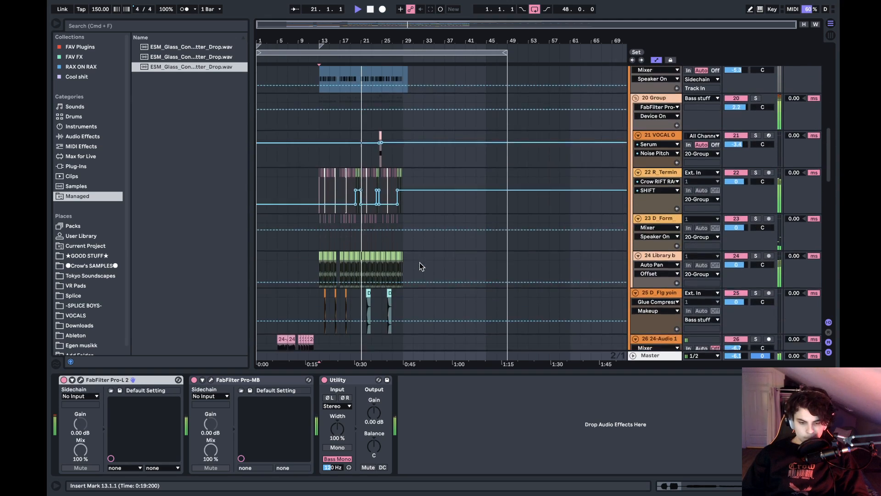
pyautogui.scroll(-1, 419, 262)
pyautogui.moveTo(348, 36); pyautogui.dragTo(391, 37)
pyautogui.scroll(3, 762, 168)
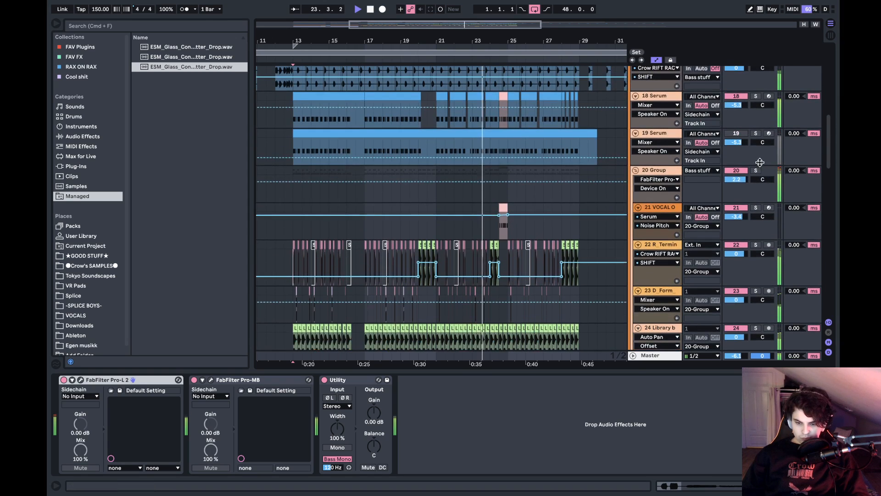
pyautogui.scroll(-4, 528, 194)
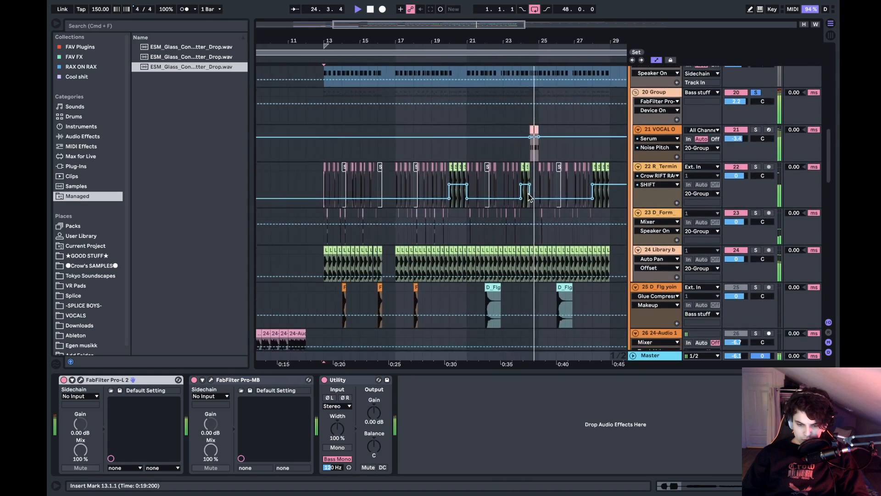
# - Audition the soloed bass group around the vocal one-shot clip at bar 24.3 and from bar 17
pyautogui.moveTo(513, 35); pyautogui.dragTo(514, 35)
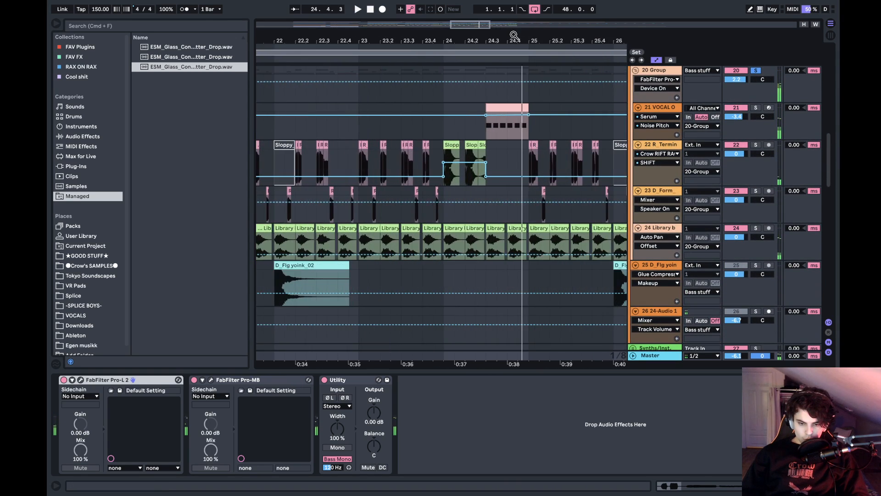
pyautogui.click(494, 108)
pyautogui.press('space')
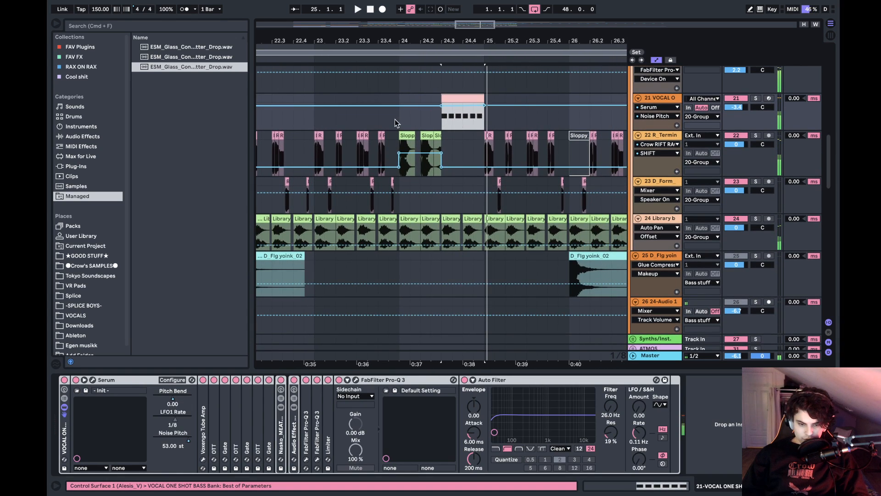
pyautogui.hscroll(-10, 395, 120)
pyautogui.click(298, 123)
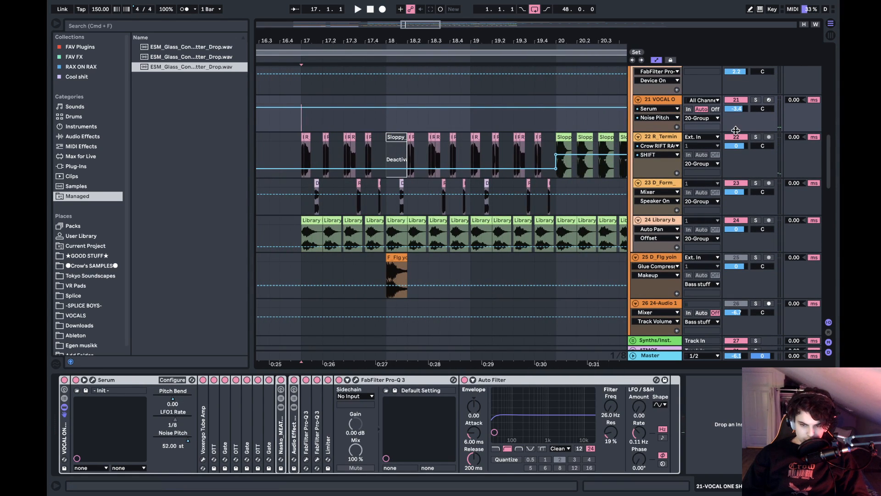
pyautogui.scroll(1, 735, 124)
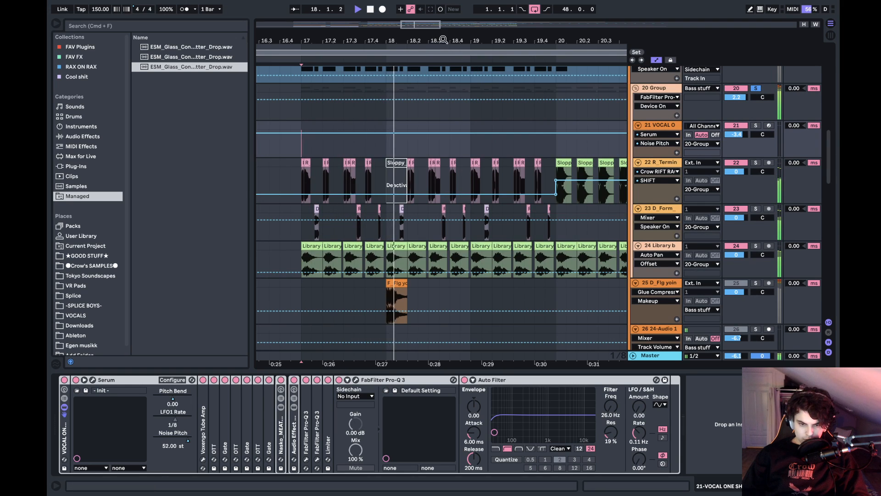
# - Deactivate all devices on the 22 R_Terminal track and play the soloed group from bar 13
pyautogui.moveTo(457, 56); pyautogui.dragTo(439, 38)
pyautogui.press('space')
pyautogui.click(356, 169)
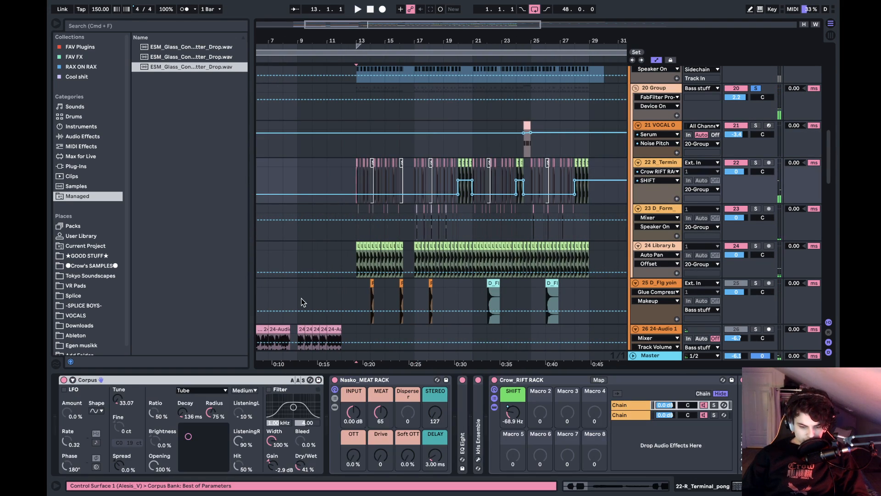
pyautogui.hscroll(6, 502, 412)
pyautogui.hscroll(-6, 540, 415)
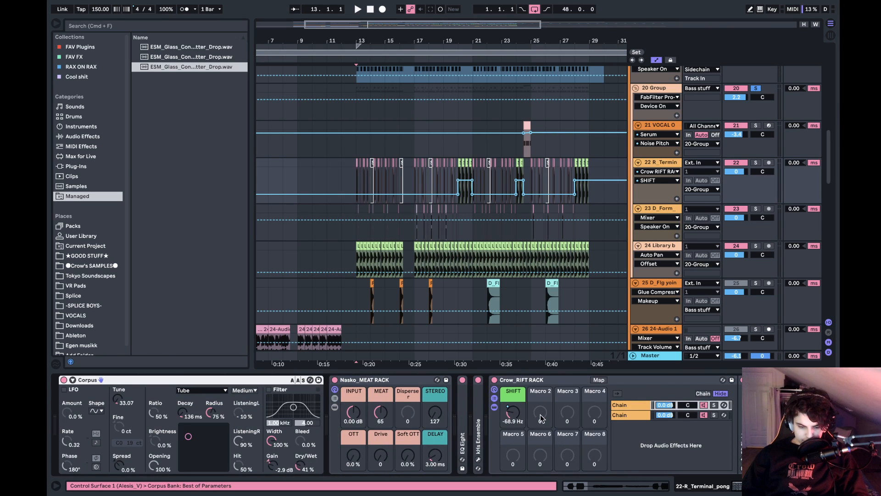
pyautogui.click(183, 400)
pyautogui.press('super+a')
pyautogui.press('space')
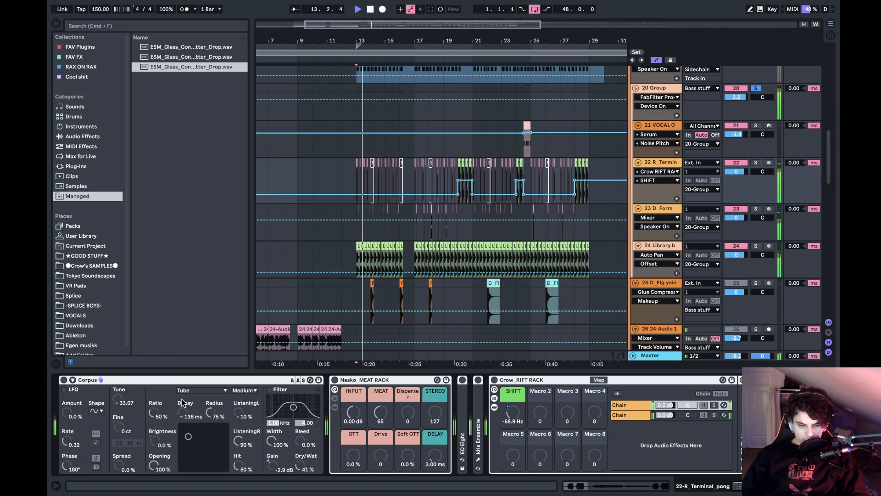
# - Activate every clip in the arrangement, including the deactivated Sloppy clips on the 22 R_Terminal track
pyautogui.click(359, 226)
pyautogui.press('super+a')
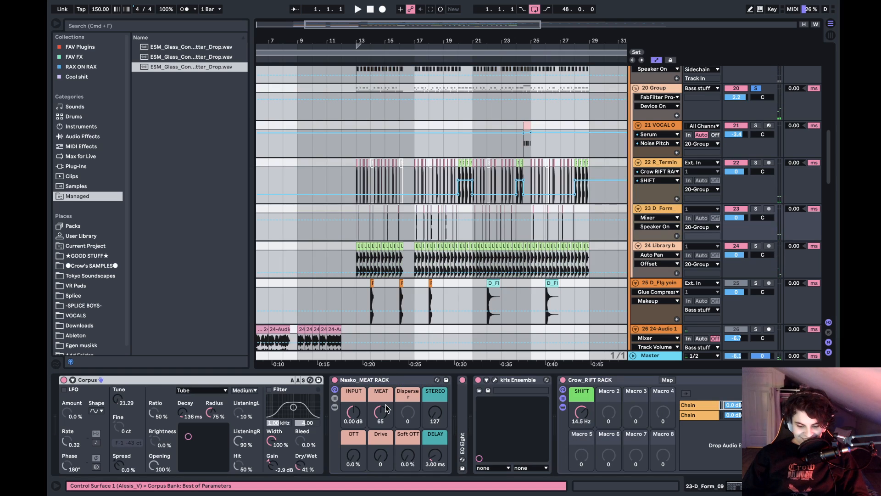
pyautogui.press('0')
pyautogui.press('0')
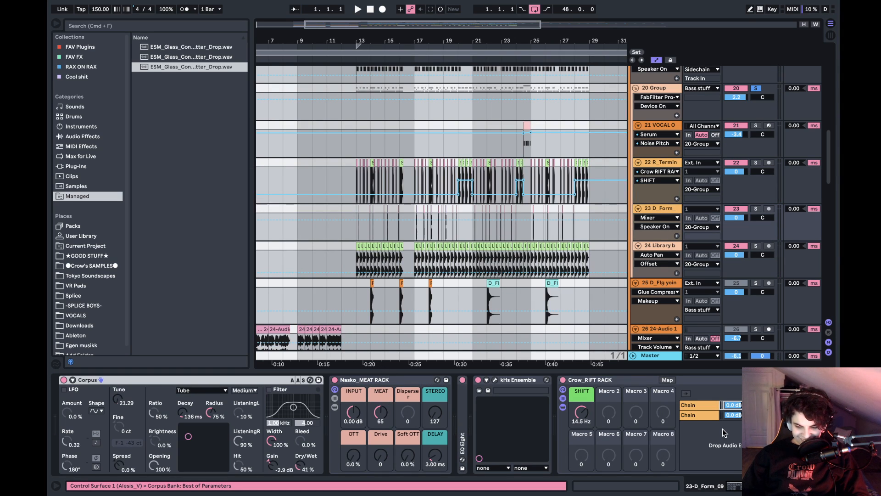
# - Collapse the Crow_RIFT RACK and its EQ Eight on the 23 D_Form track and deactivate all of that track's devices
pyautogui.click(723, 433)
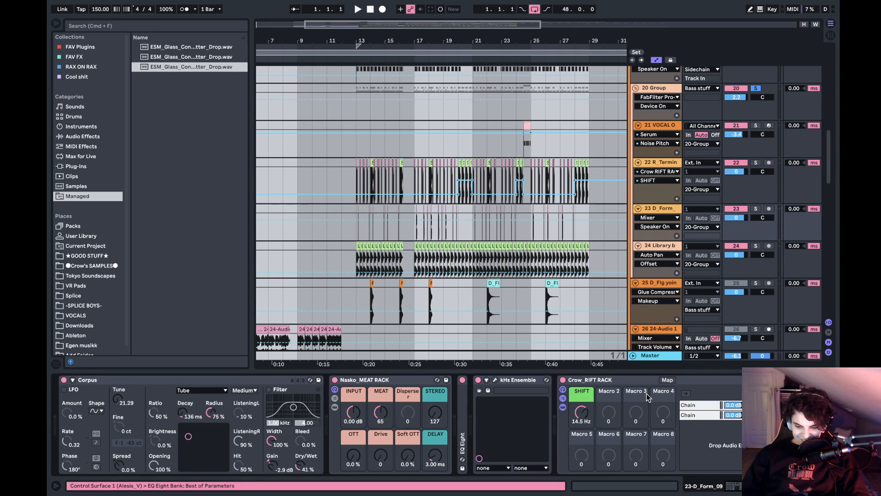
pyautogui.doubleClick(627, 383)
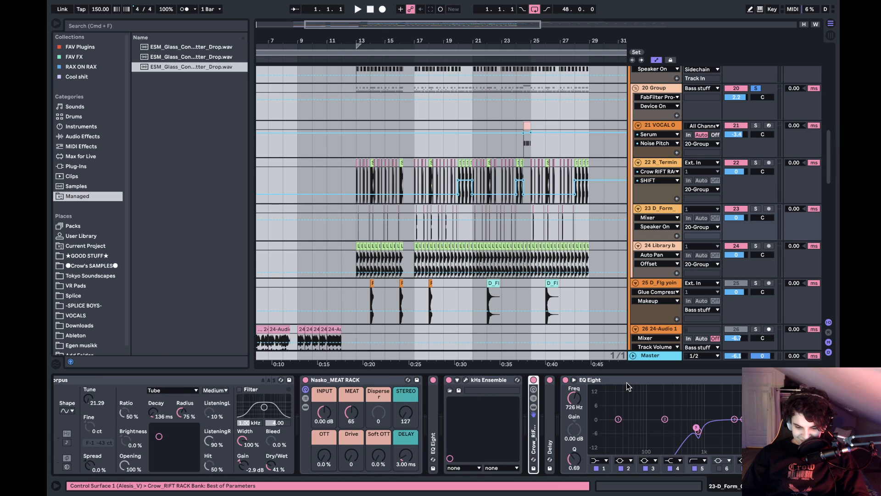
pyautogui.doubleClick(651, 382)
pyautogui.press('super+a')
pyautogui.press('0')
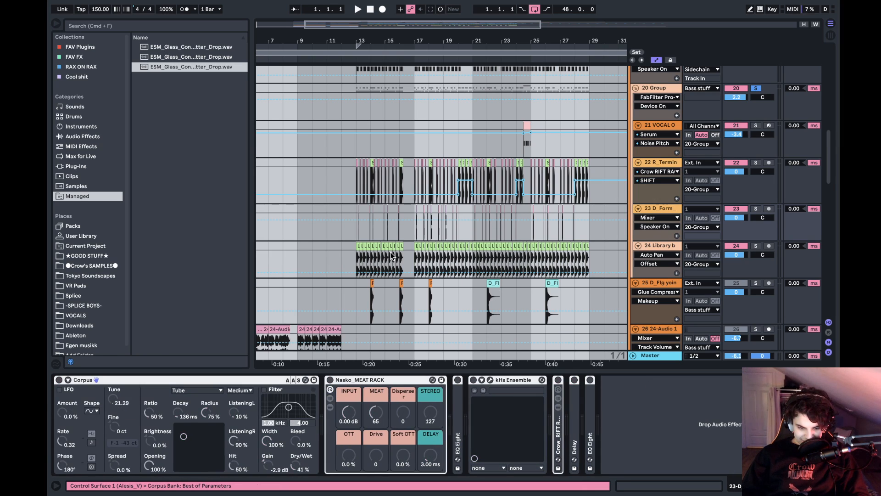
# - Audition the 24 Library track in solo from bar 13, and the 22 R_Terminal and 23 D_Form tracks soloed together
pyautogui.click(359, 256)
pyautogui.click(756, 246)
pyautogui.press('space')
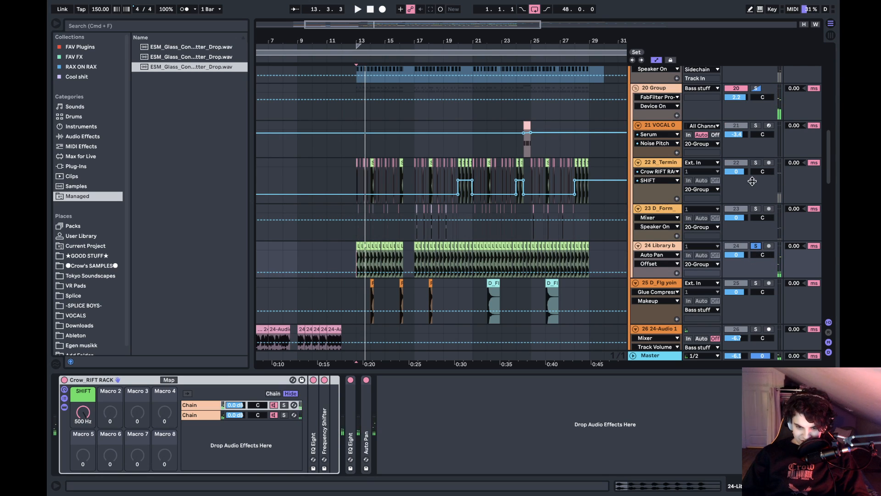
pyautogui.press('space')
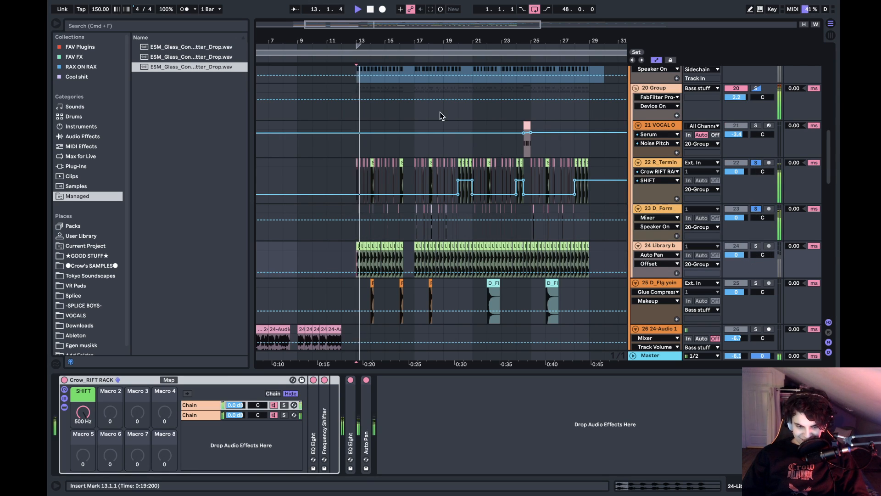
pyautogui.press('space')
# - Clear the track and group solos and play the full mix from bar 13
pyautogui.moveTo(370, 42); pyautogui.dragTo(326, 43)
pyautogui.click(321, 173)
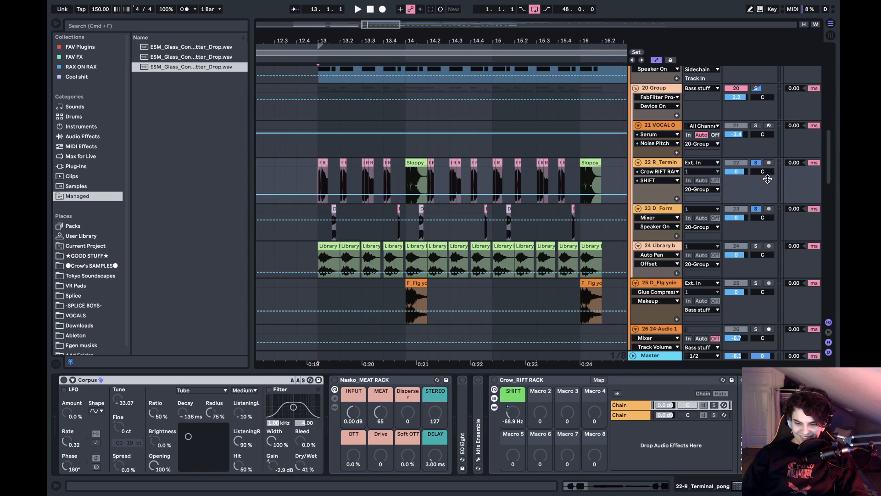
pyautogui.click(757, 164)
pyautogui.press('space')
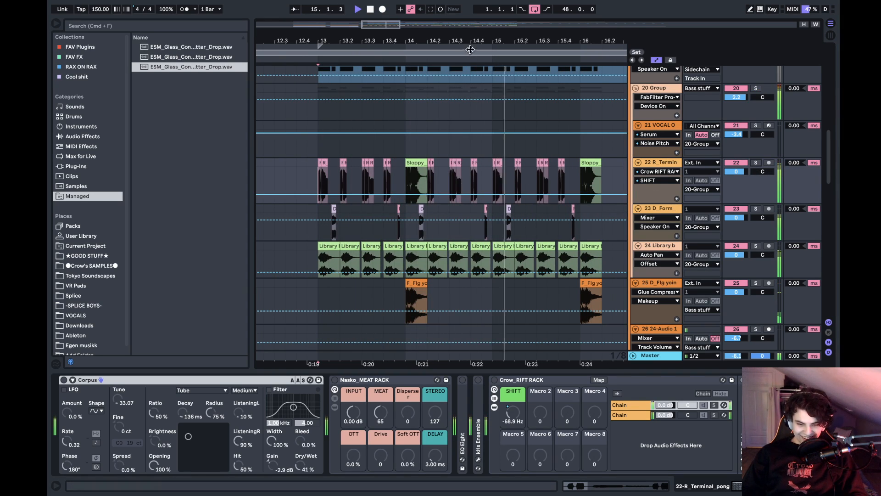
# - Play the full mix from bar 17, solo the 20 Group track and play the same passage again
pyautogui.moveTo(480, 42); pyautogui.dragTo(350, 26)
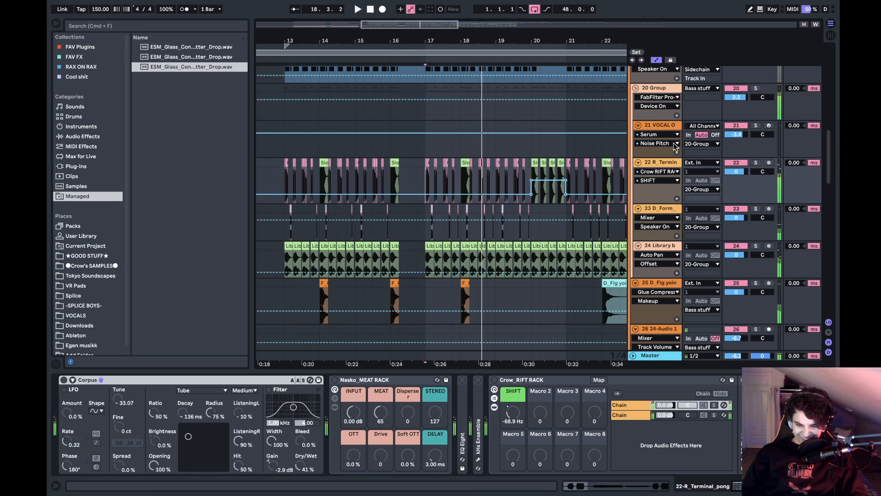
pyautogui.press('space')
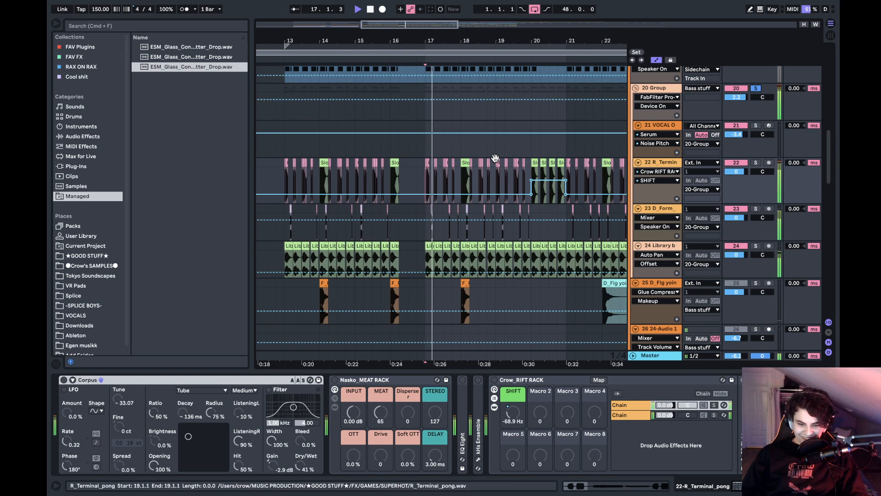
pyautogui.hscroll(2, 495, 158)
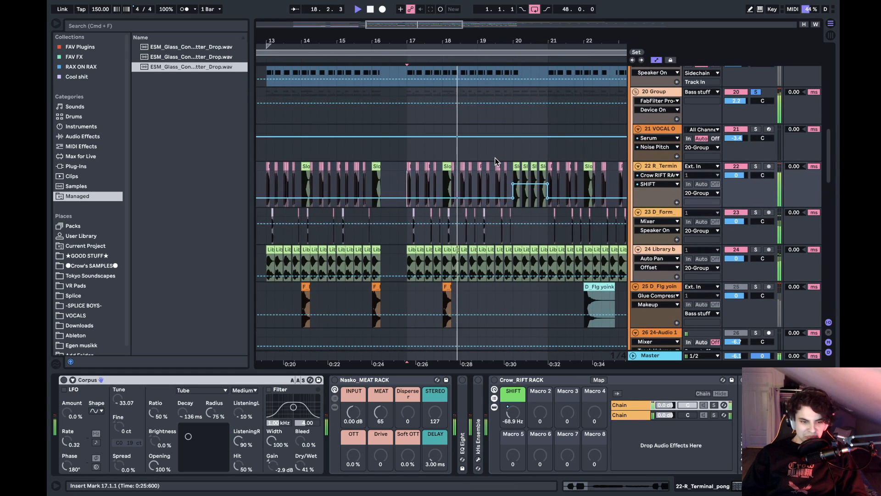
pyautogui.hscroll(2, 495, 158)
pyautogui.scroll(1, 495, 158)
pyautogui.press('space')
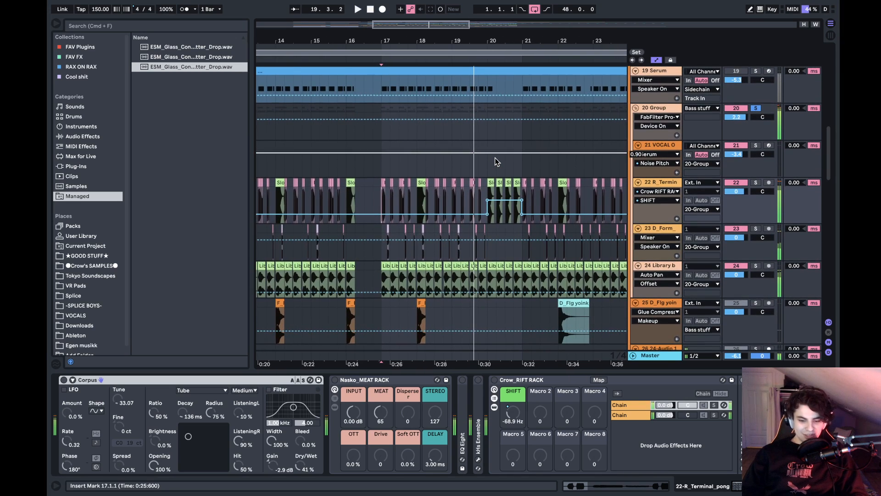
# - Play the soloed bass group from the Sloppy clips at bar 20 through the following bars
pyautogui.click(488, 183)
pyautogui.press('space')
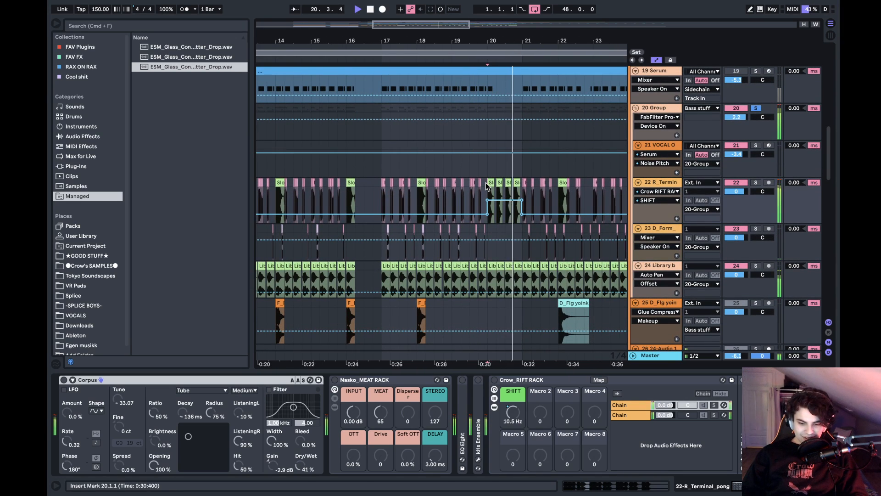
pyautogui.hscroll(3, 487, 185)
pyautogui.scroll(-1, 488, 185)
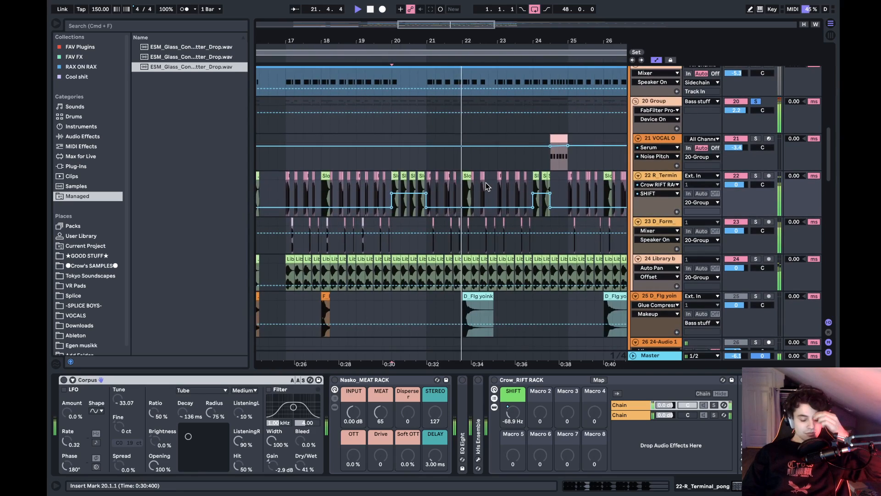
pyautogui.scroll(-1, 488, 185)
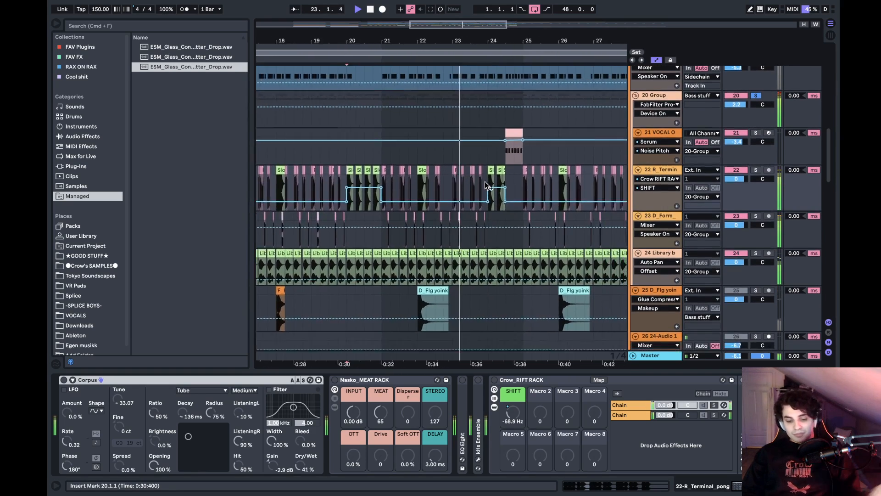
# - Examine the R_Terminal_pong clips on the 22 R_Terminal and 23 D_Form tracks at bar 25
pyautogui.hscroll(3, 487, 186)
pyautogui.scroll(1, 487, 185)
pyautogui.moveTo(424, 41); pyautogui.dragTo(424, 74)
pyautogui.moveTo(478, 41); pyautogui.dragTo(478, 85)
# - Open the ★GOOD STUFF★ sample folder in the browser and expand its FX folder
pyautogui.click(98, 257)
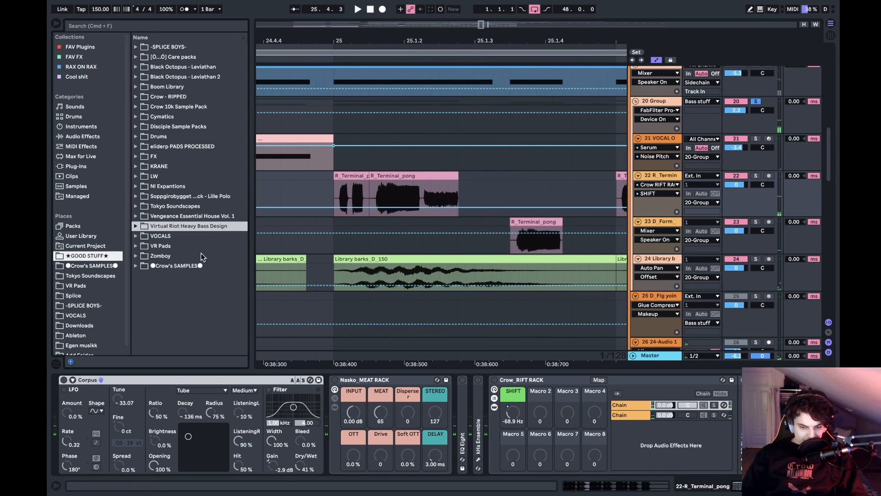
pyautogui.click(95, 266)
pyautogui.click(92, 256)
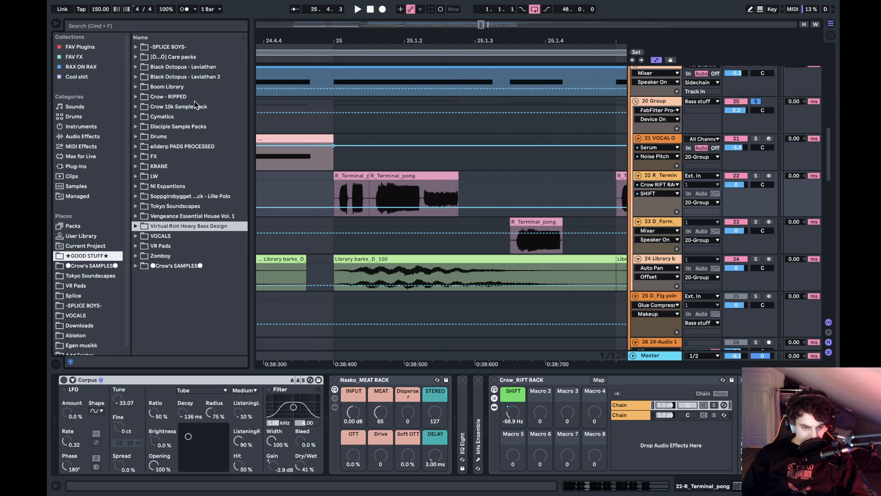
pyautogui.click(158, 137)
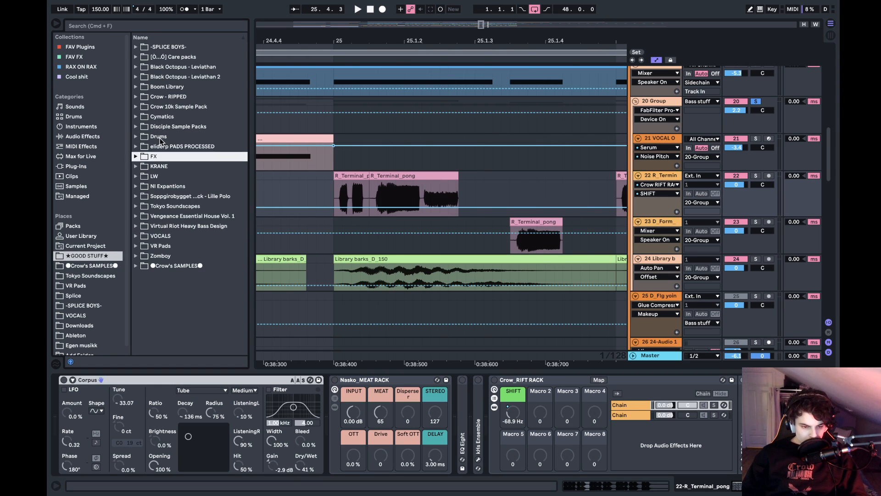
pyautogui.press('Right')
# - Expand the GAMES folder inside FX and its SUPERHOT subfolder
pyautogui.press('Down')
pyautogui.press('Down')
pyautogui.press('Down')
pyautogui.press('Down')
pyautogui.press('Down')
pyautogui.press('Down')
pyautogui.press('Up')
pyautogui.press('Up')
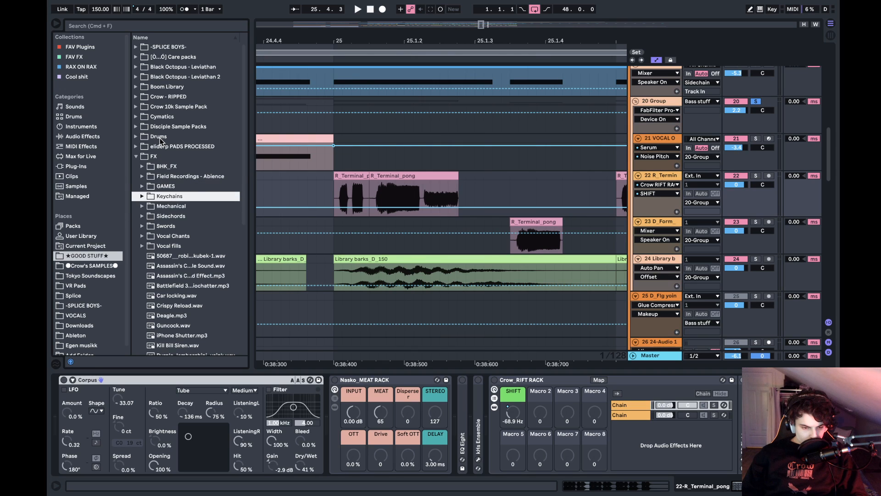
pyautogui.press('Up')
pyautogui.press('Right')
pyautogui.press('Down')
pyautogui.press('Down')
pyautogui.press('Down')
pyautogui.press('Down')
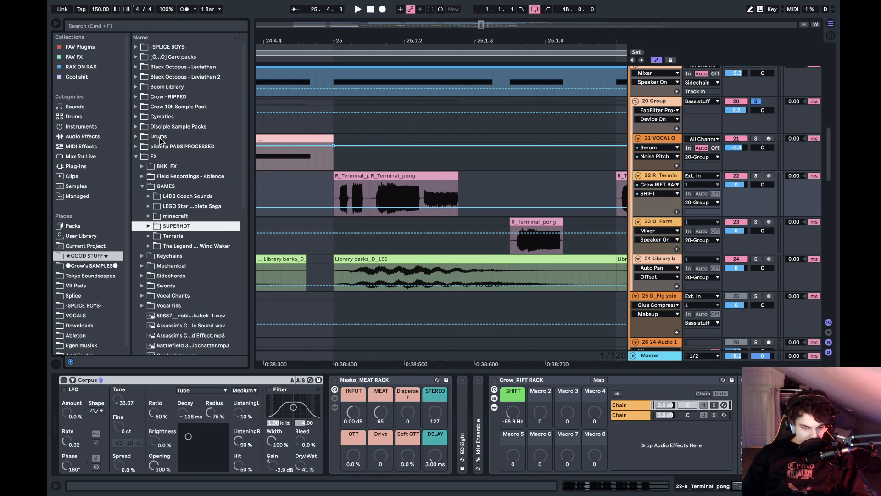
pyautogui.press('Right')
pyautogui.press('Down')
# - Look through the SUPERHOT samples down to the R_Terminal sounds
pyautogui.scroll(-20, 183, 220)
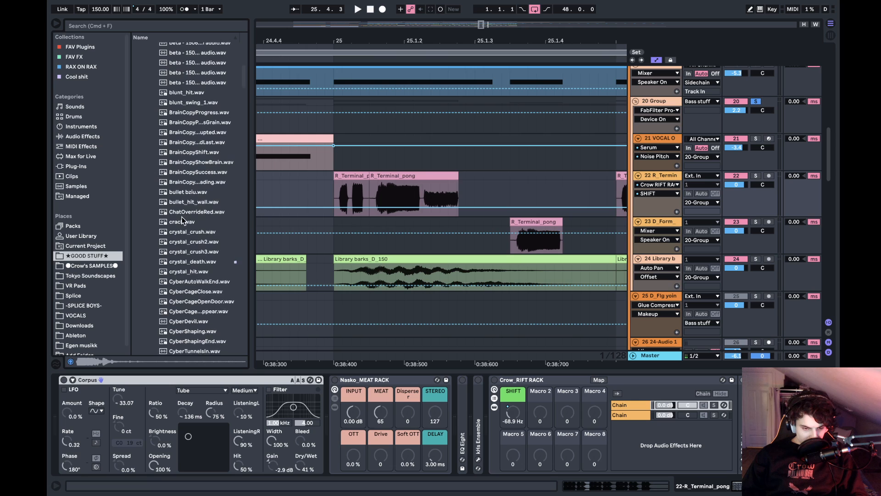
pyautogui.scroll(-5, 182, 219)
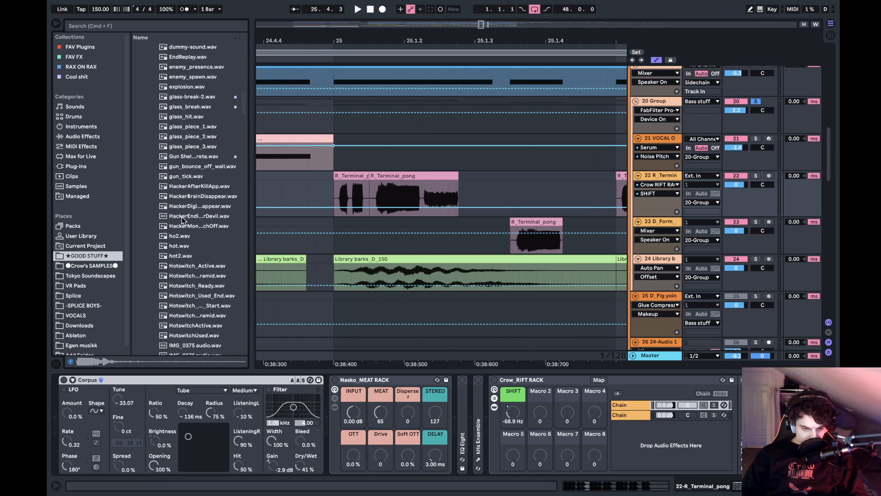
pyautogui.scroll(8, 183, 219)
pyautogui.scroll(-20, 183, 219)
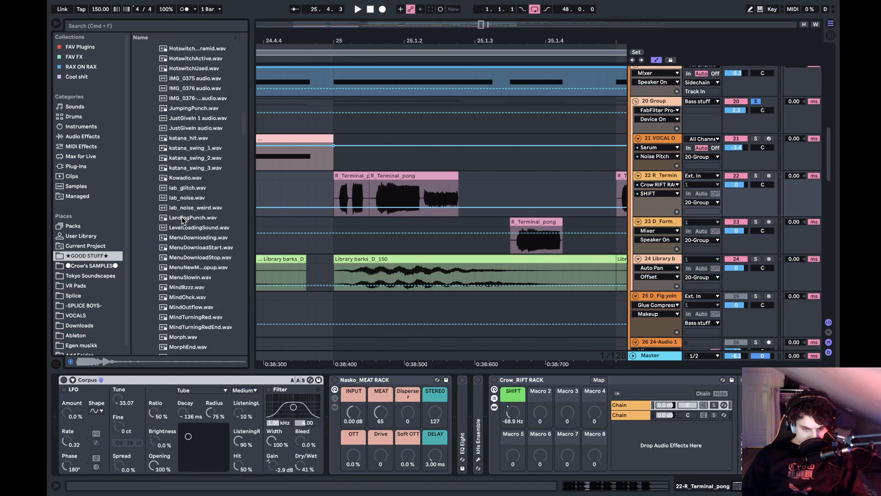
pyautogui.scroll(-3, 183, 219)
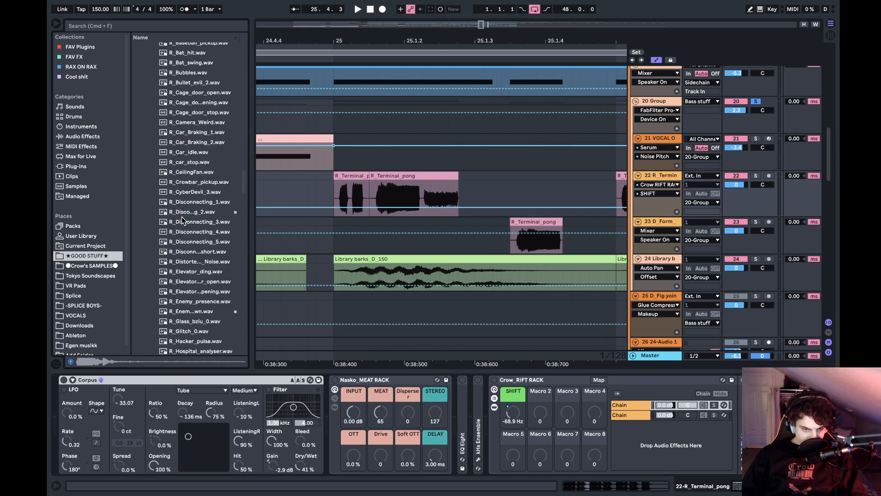
pyautogui.scroll(-1, 183, 221)
pyautogui.scroll(13, 183, 221)
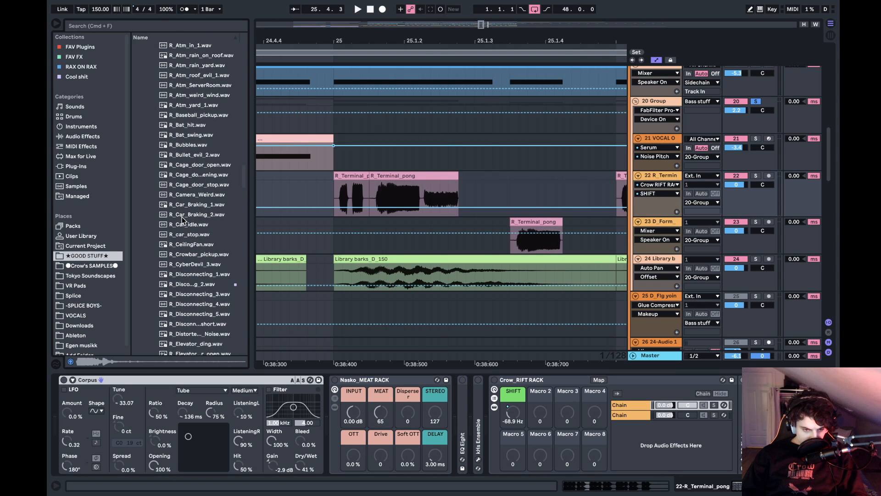
pyautogui.scroll(-20, 183, 221)
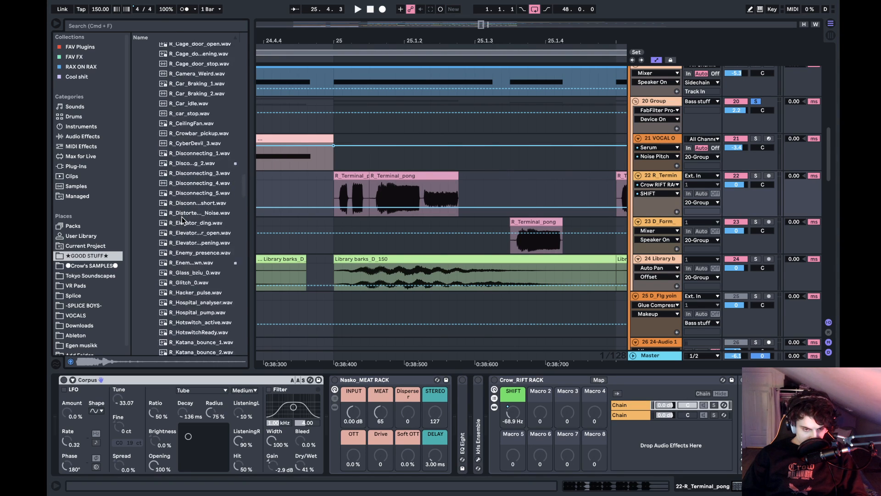
pyautogui.scroll(-20, 183, 219)
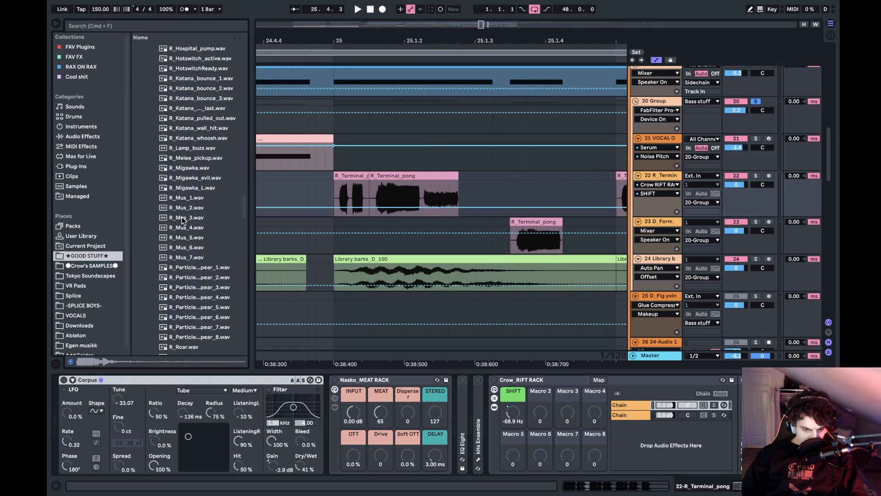
pyautogui.scroll(-1, 183, 221)
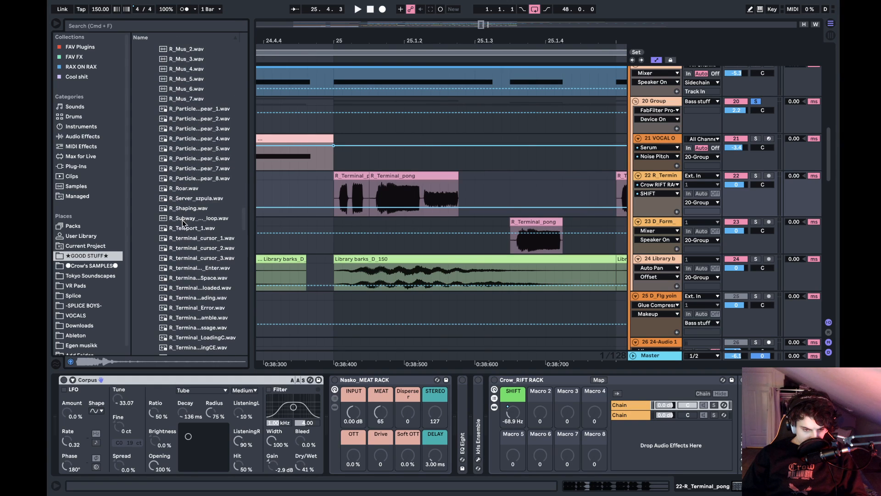
# - Preview the terminal samples from the R_terminal_cursor files down to R_Terminal_Error.wav
pyautogui.press('Down')
pyautogui.press('Down')
pyautogui.press('Down')
pyautogui.press('Down')
pyautogui.press('Down')
pyautogui.press('Down')
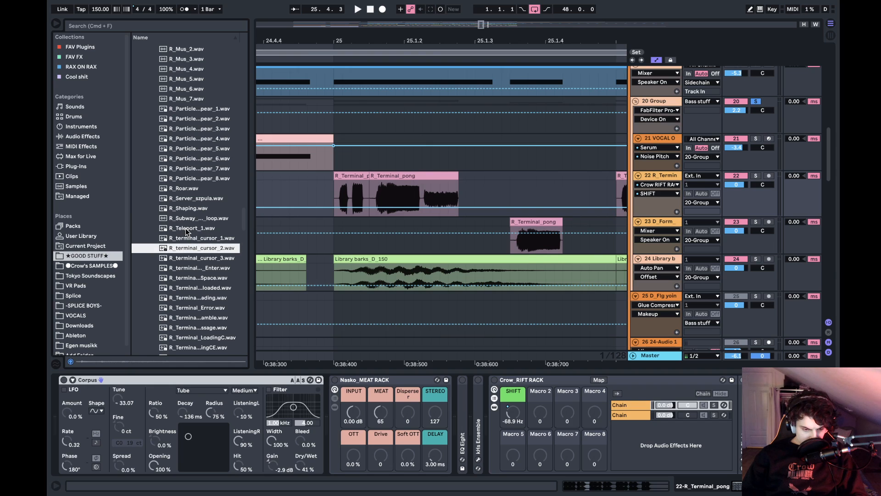
pyautogui.scroll(-4, 186, 231)
pyautogui.press('Down')
pyautogui.press('Down')
pyautogui.scroll(-3, 186, 231)
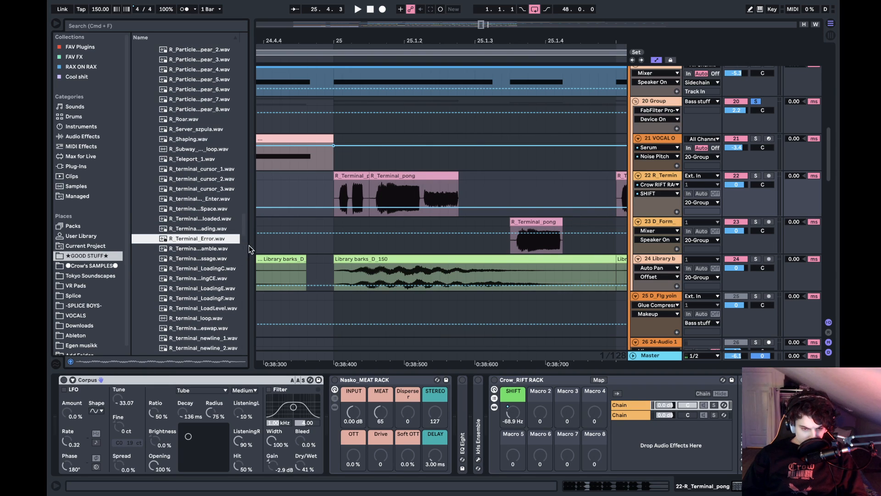
# - Widen the browser to show full file names and preview the samples from R_Terminal_downloaded.wav through the R_Terminal_Loading files
pyautogui.moveTo(251, 245); pyautogui.dragTo(324, 248)
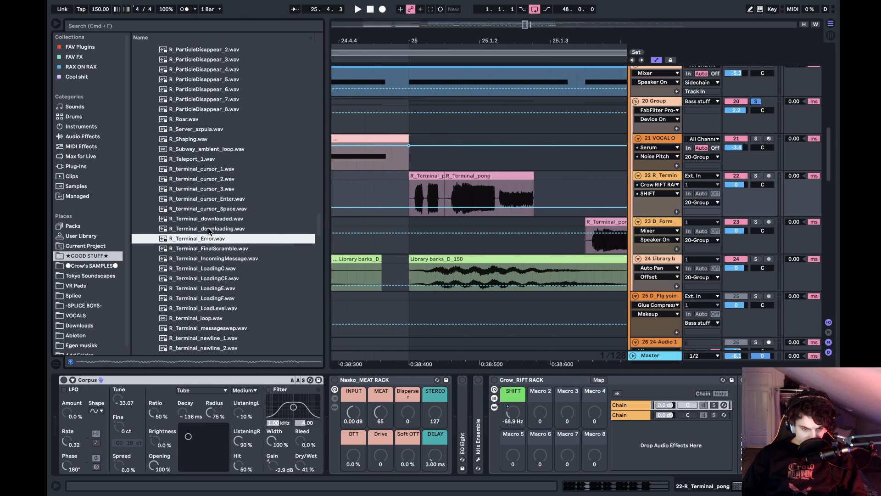
pyautogui.click(194, 218)
pyautogui.press('Down')
pyautogui.press('Down')
pyautogui.press('Down')
pyautogui.press('Down')
pyautogui.press('Down')
pyautogui.press('Down')
pyautogui.press('Down')
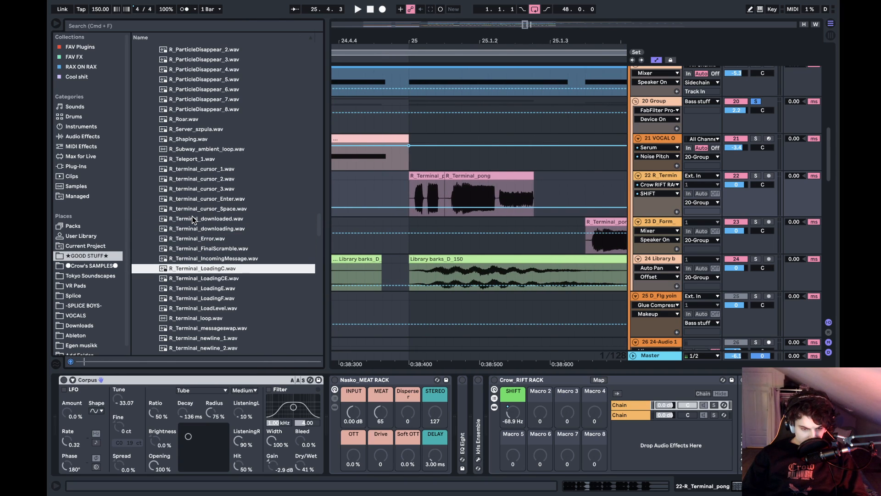
pyautogui.press('Down')
pyautogui.press('Down')
pyautogui.press('Down')
pyautogui.press('Down')
# - Preview the samples from R_Terminal_messageswap.wav through R_Terminal_ping.wav and audition R_Terminal_pong.wav
pyautogui.scroll(-3, 192, 219)
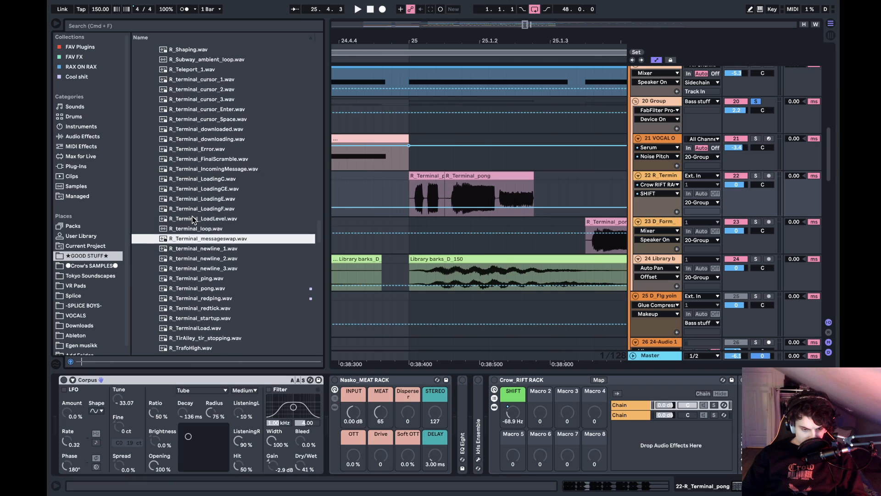
pyautogui.press('Down')
pyautogui.press('Down')
pyautogui.press('Down')
pyautogui.press('Down')
pyautogui.press('Down')
pyautogui.scroll(-2, 192, 216)
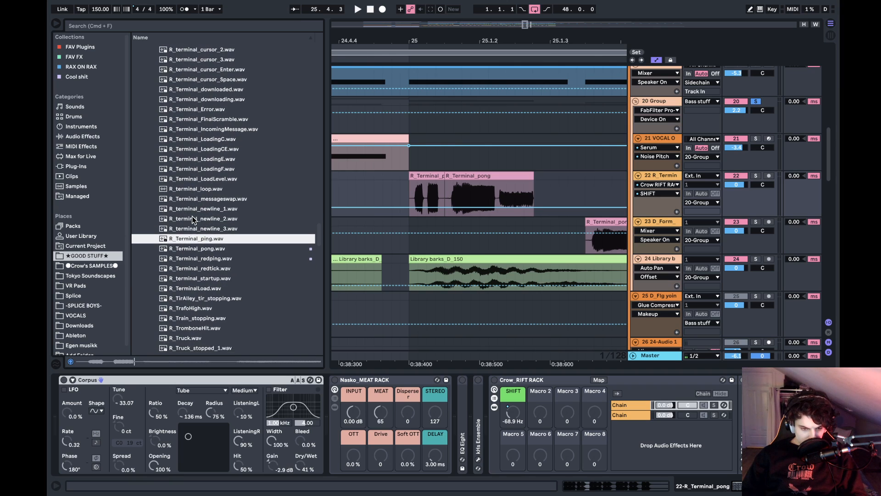
pyautogui.press('Up')
pyautogui.press('Down')
pyautogui.press('Down')
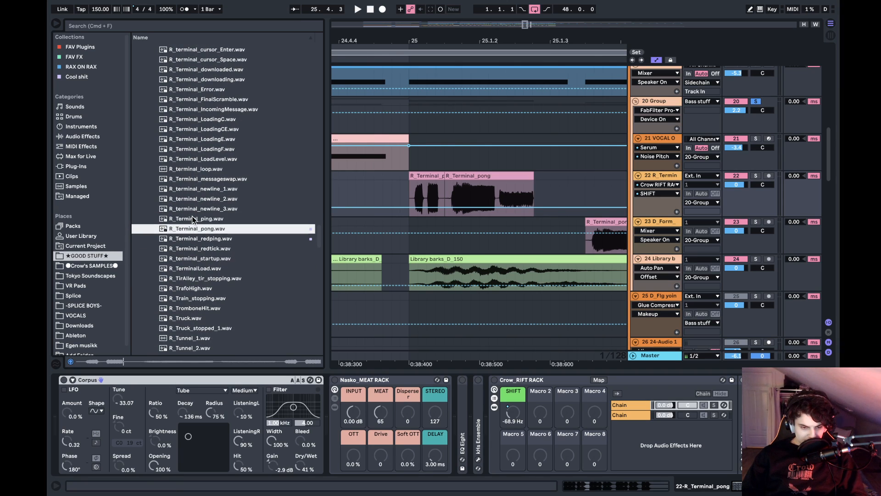
pyautogui.scroll(-1, 192, 216)
pyautogui.press('Up')
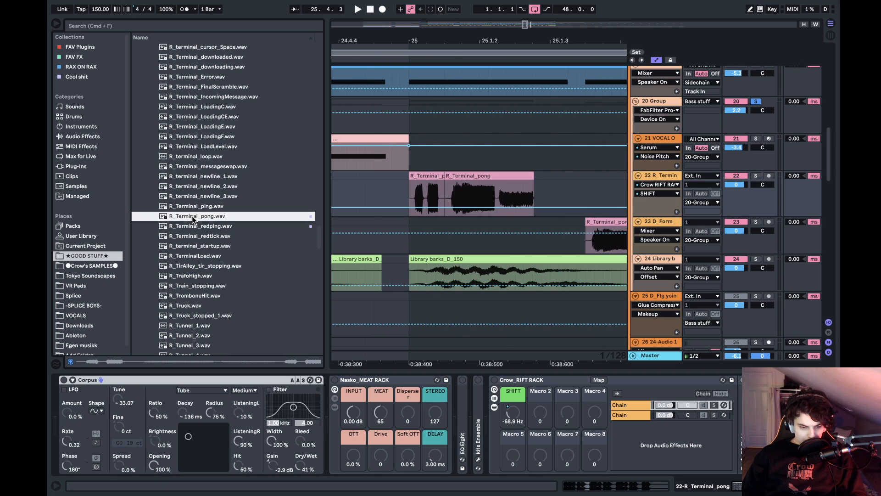
# - Play the bass group from just before bar 25 and clear the 20 Group solo during playback
pyautogui.click(400, 193)
pyautogui.press('space')
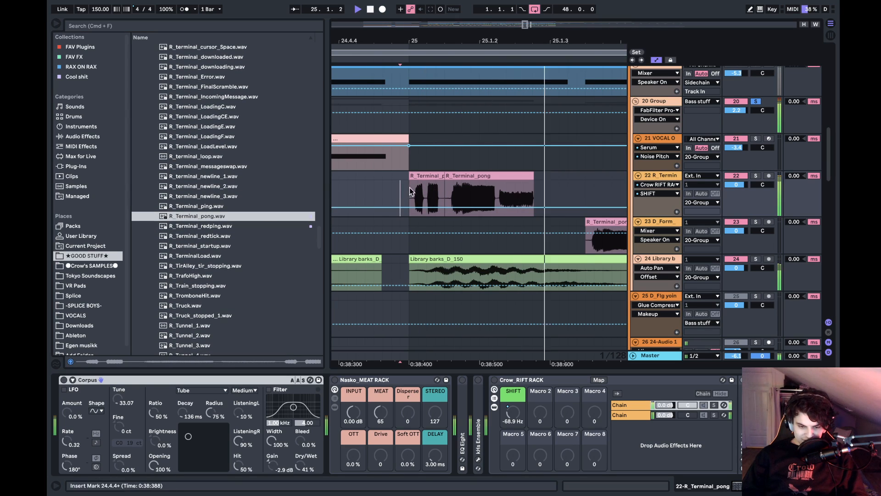
pyautogui.press('space')
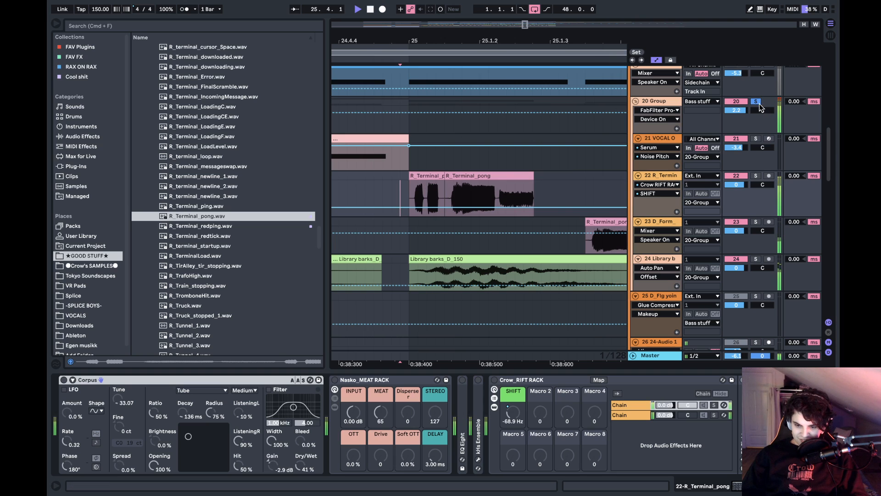
pyautogui.click(751, 93)
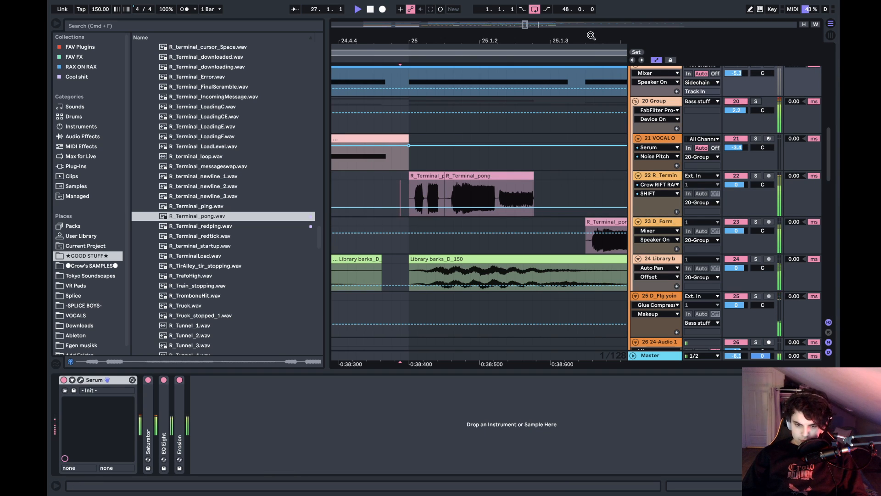
# - Stop playback and return the insert marker to bar 13 on the 22 R_Terminal track
pyautogui.moveTo(591, 35)
pyautogui.mouseDown()
pyautogui.moveTo(456, 35)
pyautogui.moveTo(472, 11)
pyautogui.moveTo(495, 1)
pyautogui.mouseUp()
pyautogui.hscroll(-3, 422, 138)
pyautogui.click(392, 161)
pyautogui.press('space')
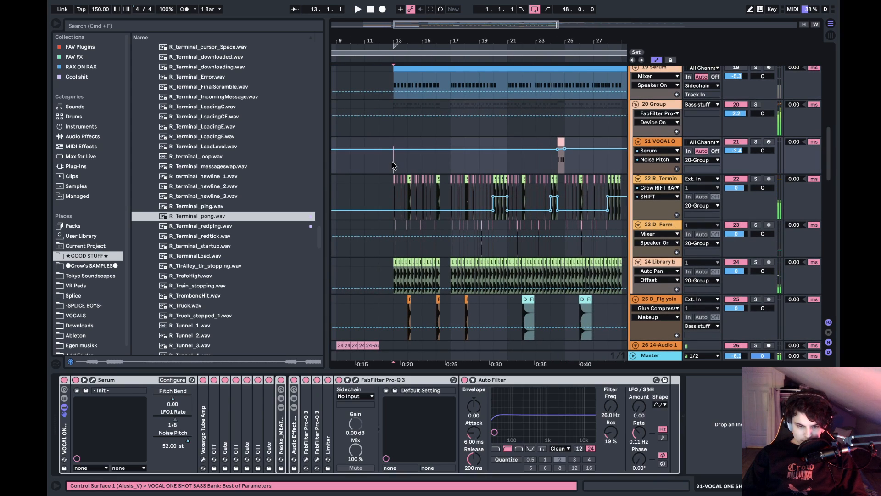
pyautogui.click(393, 185)
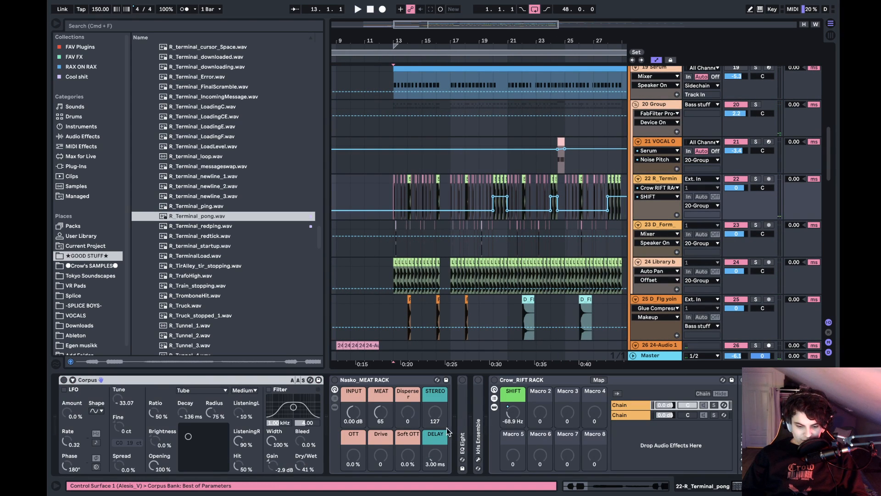
# - Turn on Corpus on the 22 R_Terminal track and play the track soloed from bar 13
pyautogui.click(119, 381)
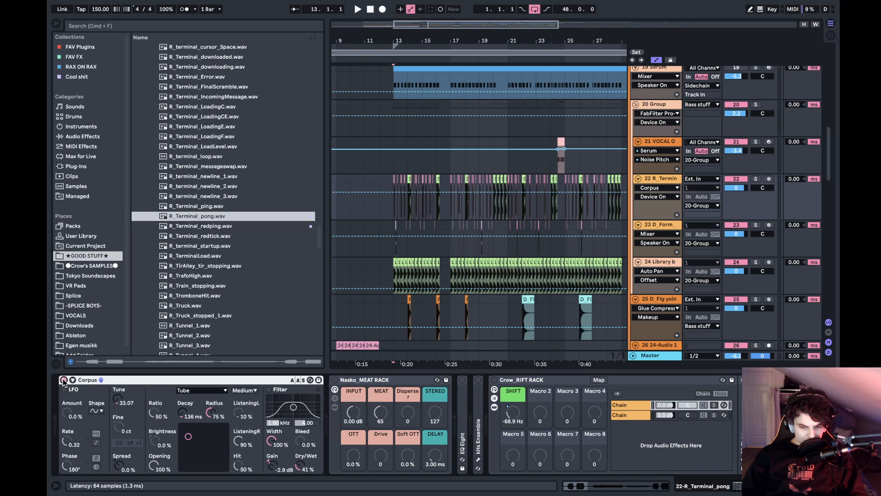
pyautogui.press('space')
pyautogui.click(757, 179)
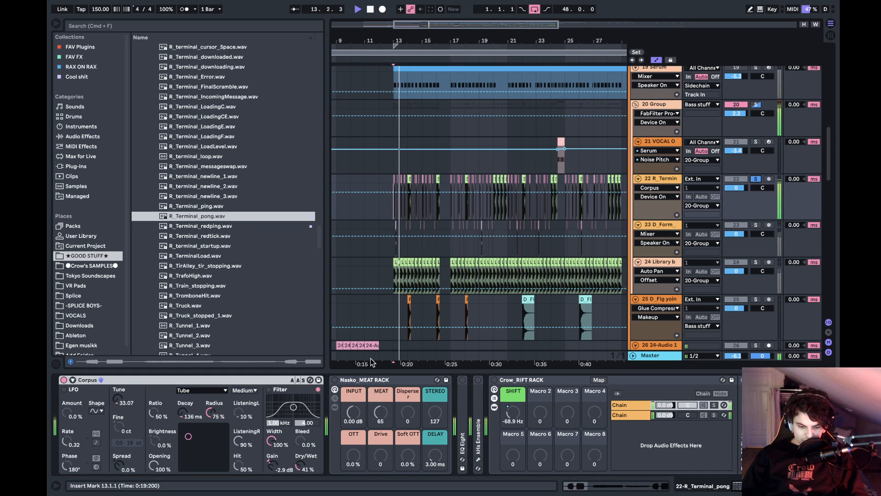
# - Turn on the Nasko_MEAT RACK and fold it, and enable the following EQ Eight and kHs Ensemble during playback
pyautogui.click(374, 380)
pyautogui.doubleClick(374, 380)
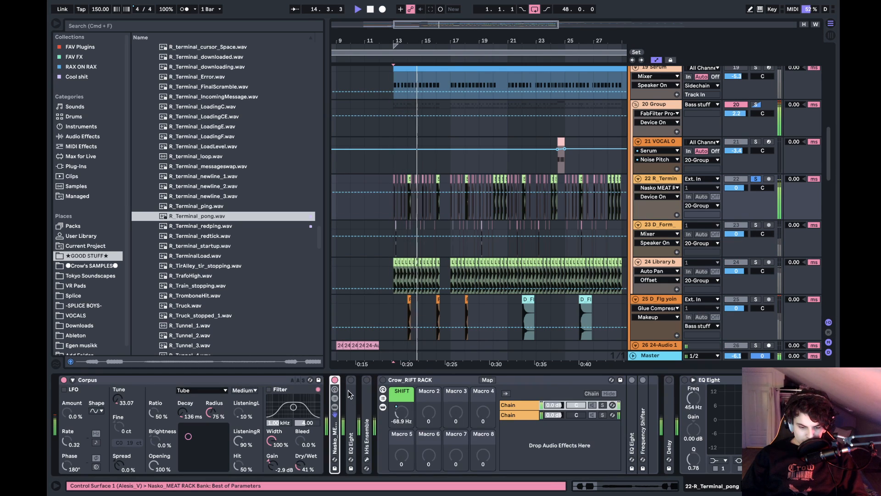
pyautogui.click(350, 386)
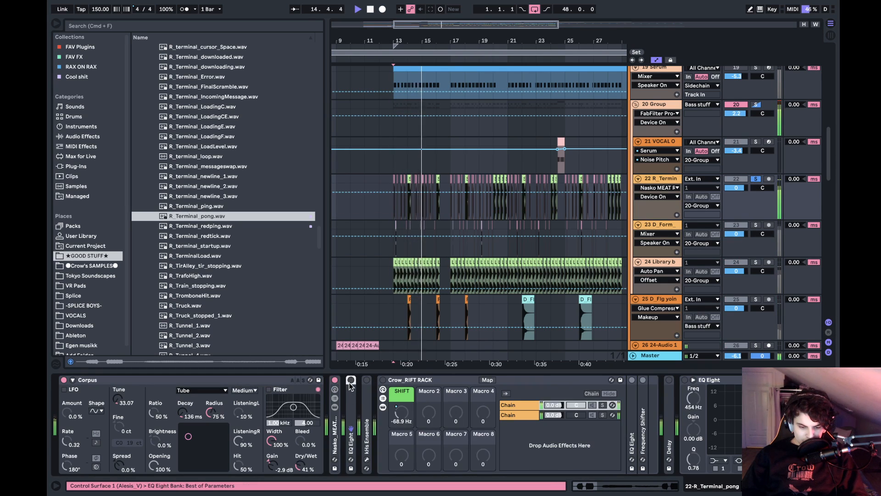
pyautogui.press('space')
# - Turn on the Crow_RIFT RACK, Delay and final EQ Eight, folding the rack and the EQ, while auditioning from bar 13
pyautogui.click(384, 379)
pyautogui.doubleClick(417, 382)
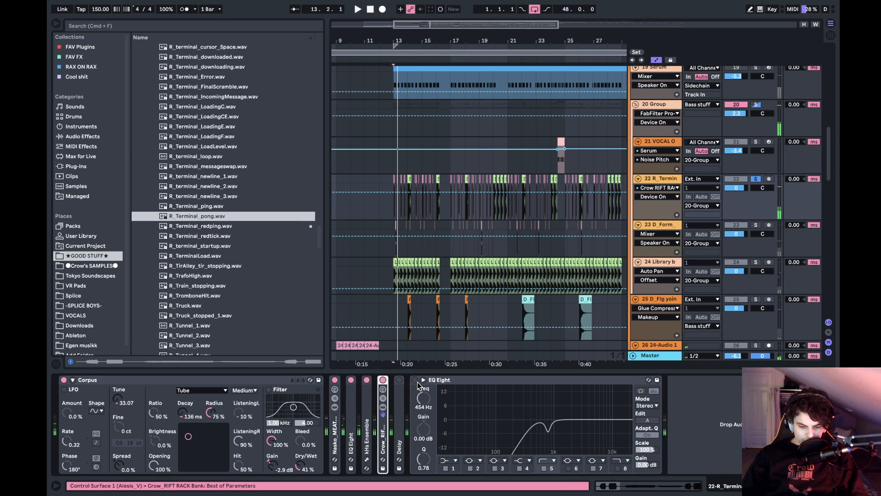
pyautogui.press('space')
pyautogui.click(399, 380)
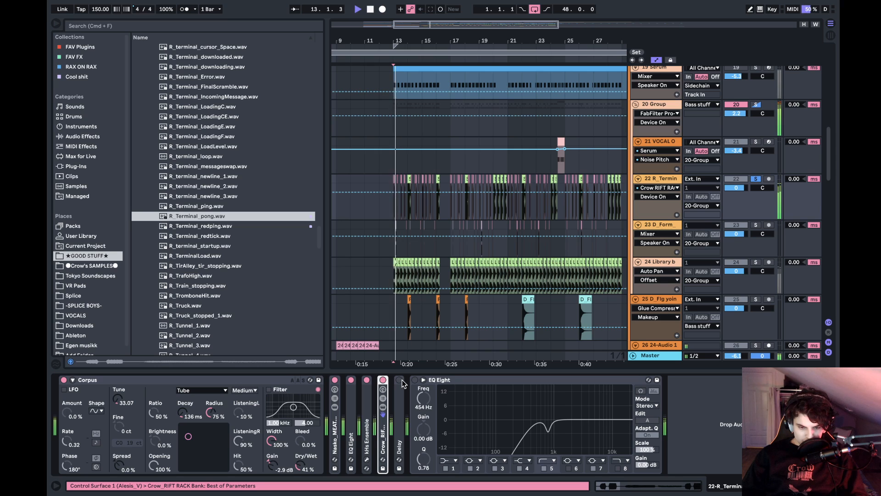
pyautogui.doubleClick(416, 382)
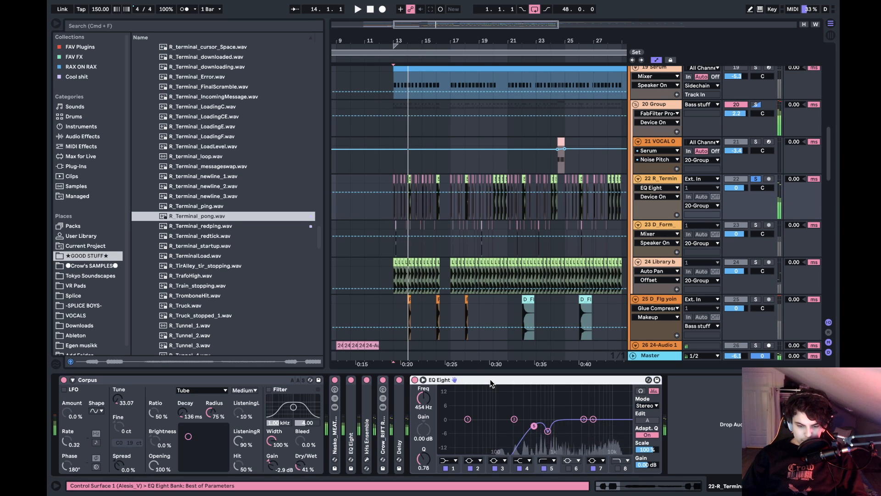
# - Show the Crow_RIFT RACK's SHIFT automation on the 22 R_Terminal track
pyautogui.click(658, 187)
pyautogui.click(669, 381)
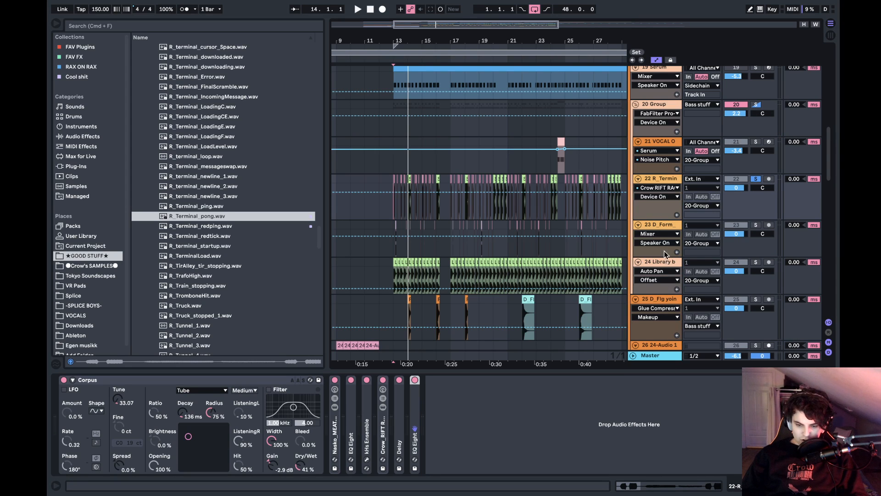
pyautogui.click(662, 198)
pyautogui.click(658, 214)
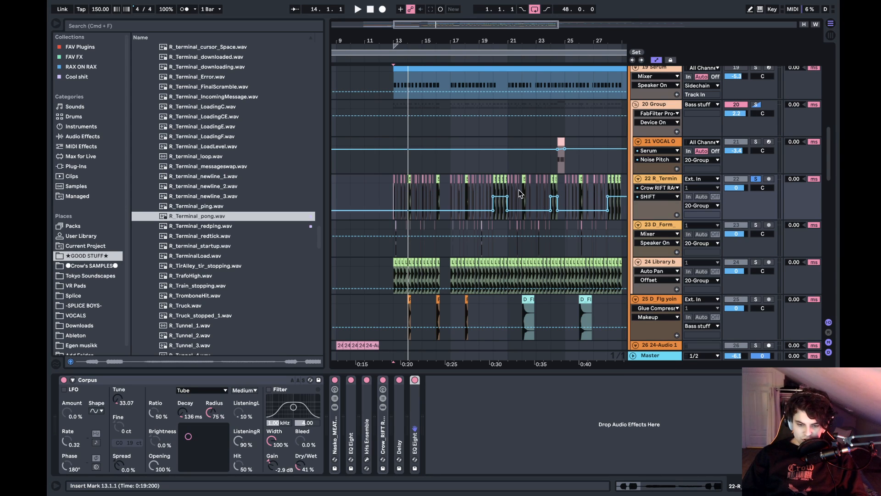
# - Play from bar 13 and clear the 22 R_Terminal track's solo
pyautogui.press('space')
pyautogui.click(757, 183)
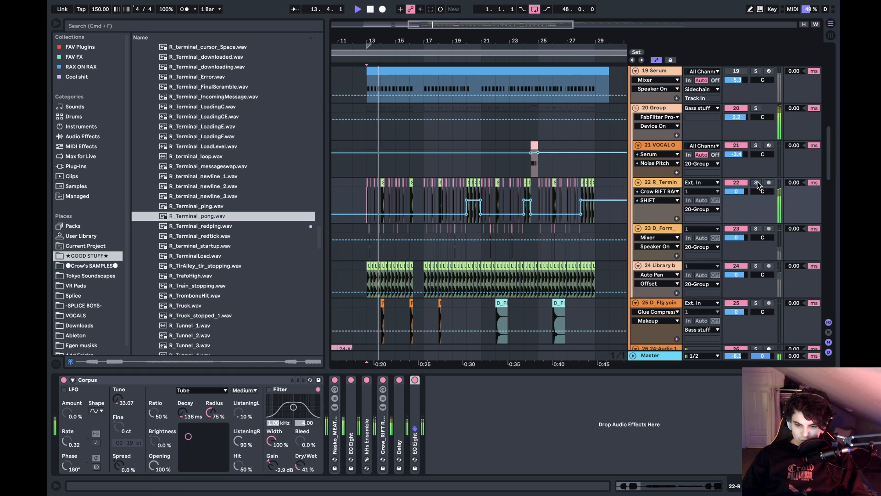
# - Play on through the drop while looking over the bass, sample and drum tracks
pyautogui.click(660, 234)
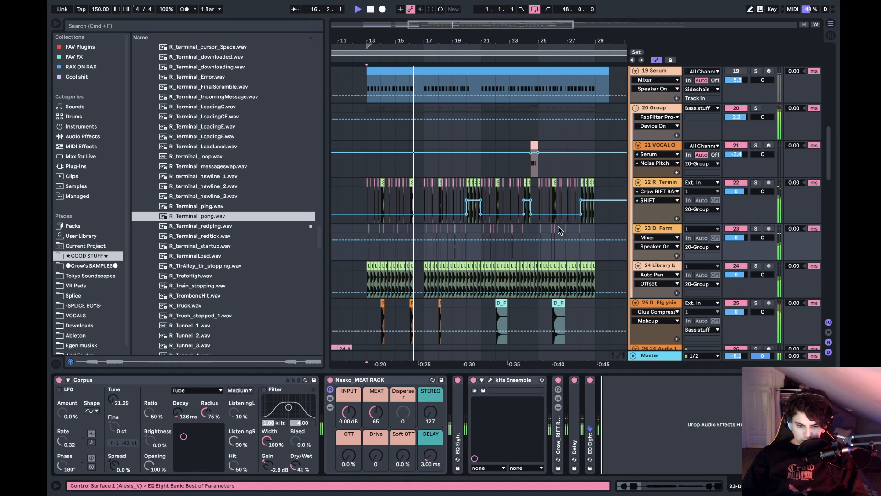
pyautogui.scroll(-5, 528, 228)
pyautogui.scroll(-5, 511, 227)
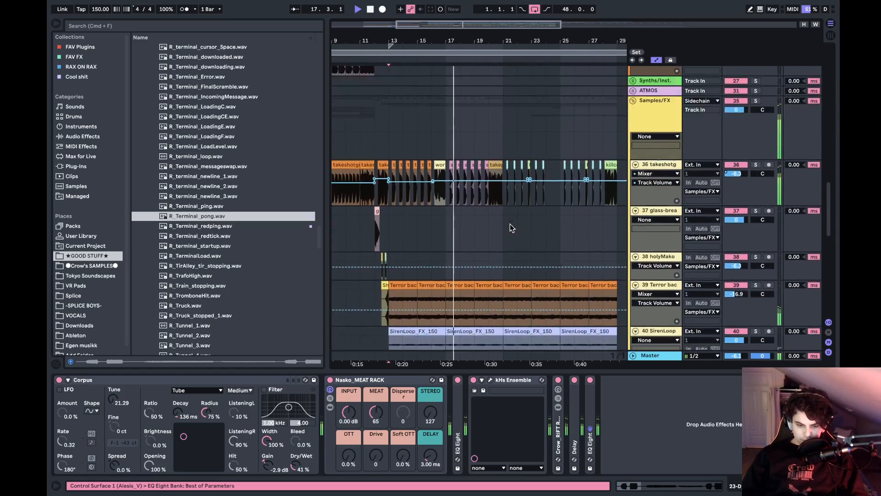
pyautogui.scroll(10, 511, 227)
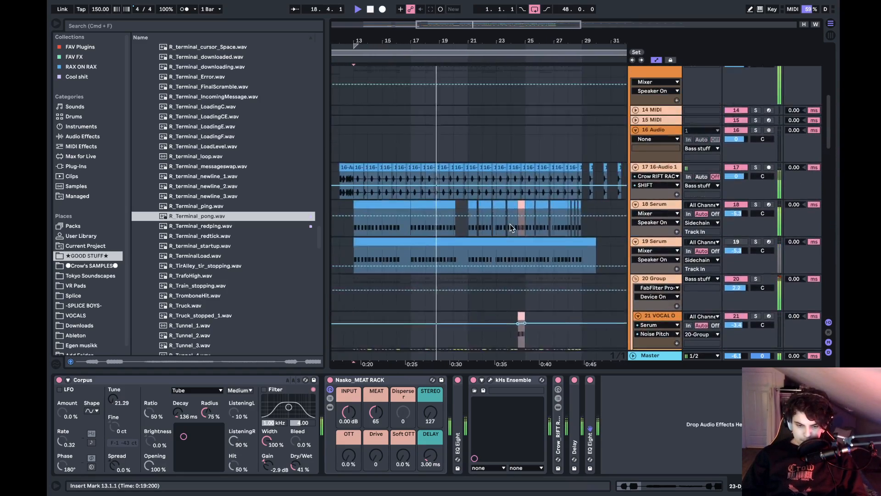
pyautogui.scroll(7, 511, 227)
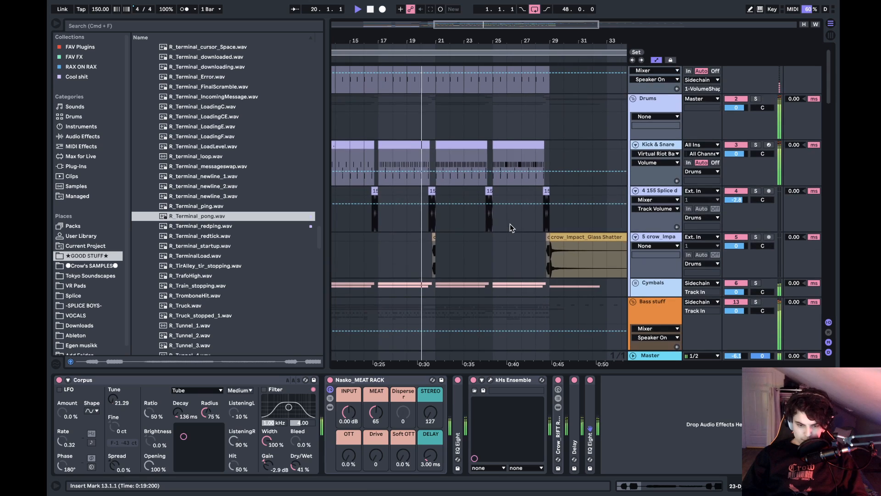
pyautogui.hscroll(-2, 511, 227)
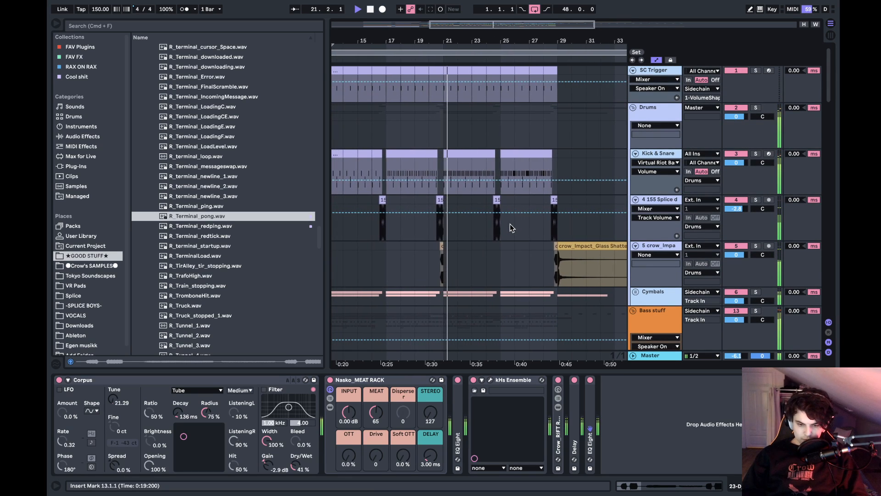
# - Audition the 4 155 Splice fill just before bar 25 in solo, and look over the Samples/FX tracks
pyautogui.click(509, 200)
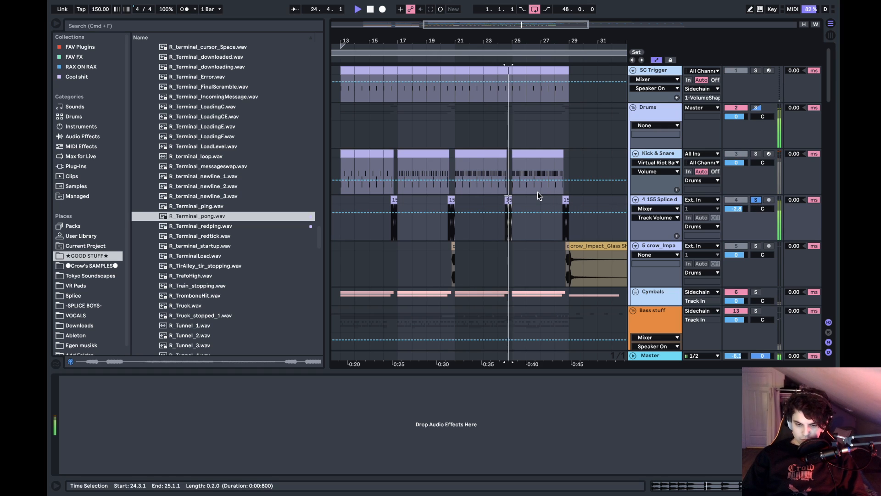
pyautogui.scroll(-15, 538, 192)
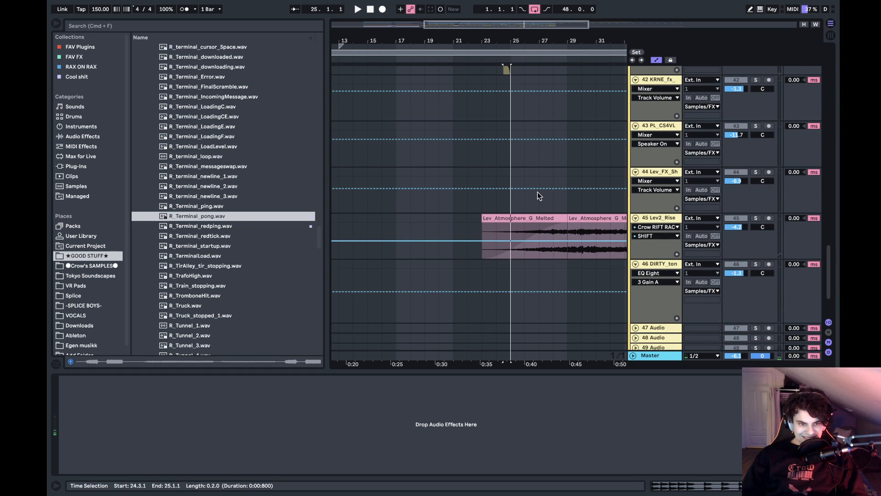
pyautogui.scroll(-5, 538, 192)
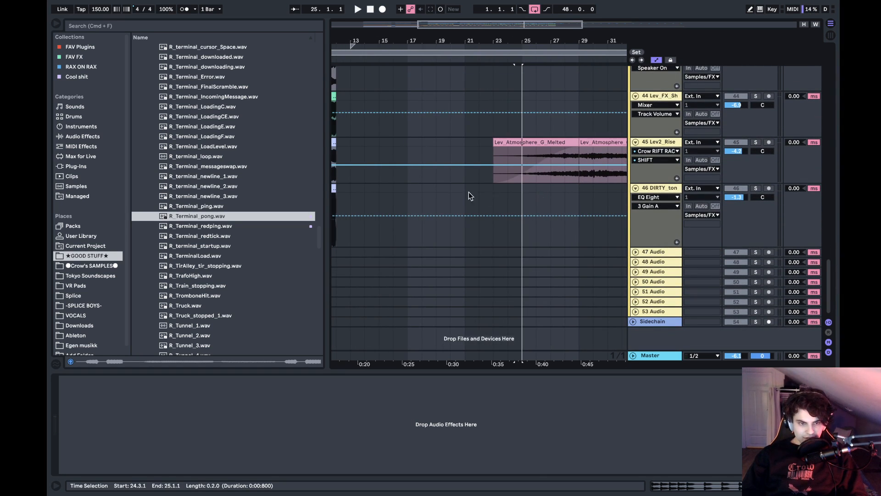
# - Collapse the expanded sample folders in the browser and select the 45 Lev2_Rise track at bar 23
pyautogui.click(185, 185)
pyautogui.press('Left')
pyautogui.press('Left')
pyautogui.press('Left')
pyautogui.press('Left')
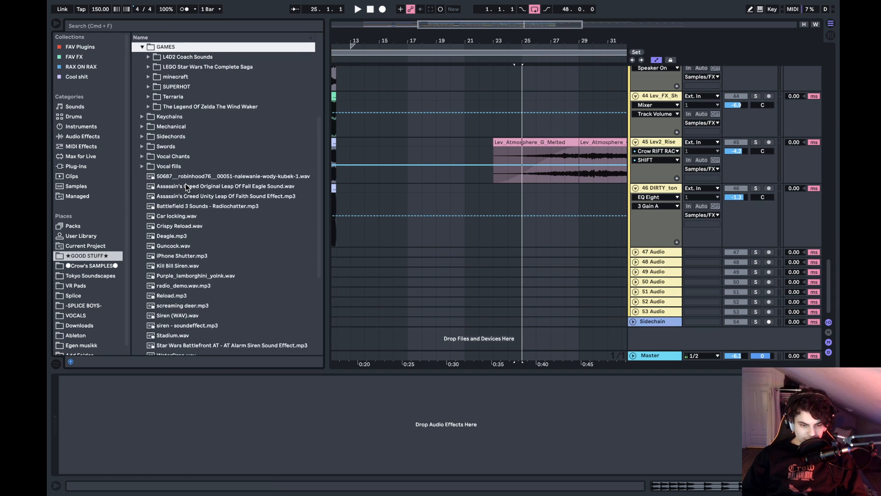
pyautogui.click(516, 153)
pyautogui.moveTo(507, 27); pyautogui.dragTo(447, 40)
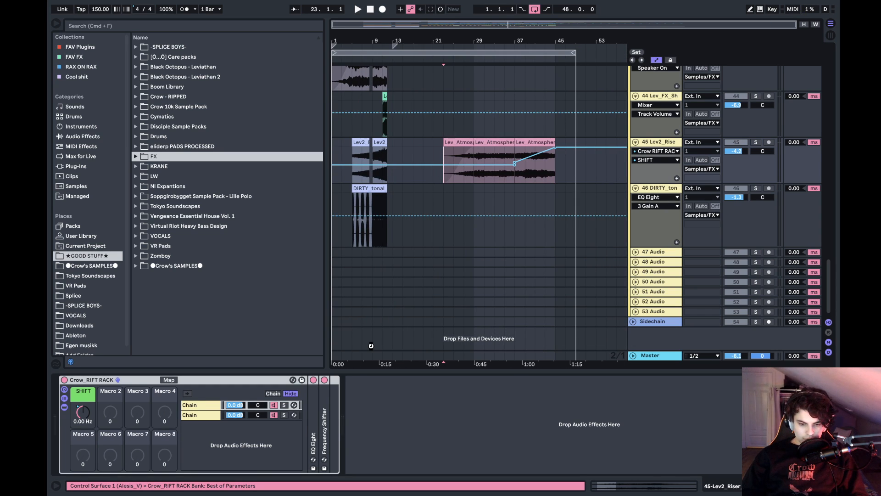
pyautogui.press('super+o')
pyautogui.click(414, 88)
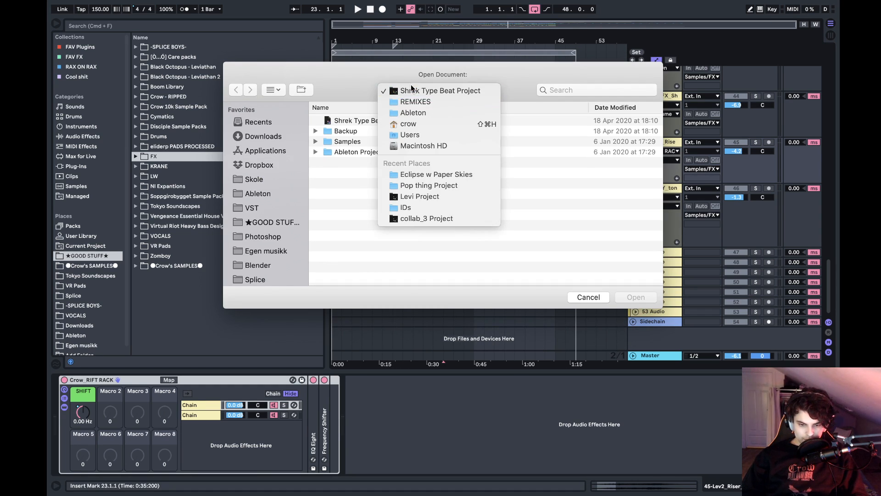
pyautogui.click(421, 115)
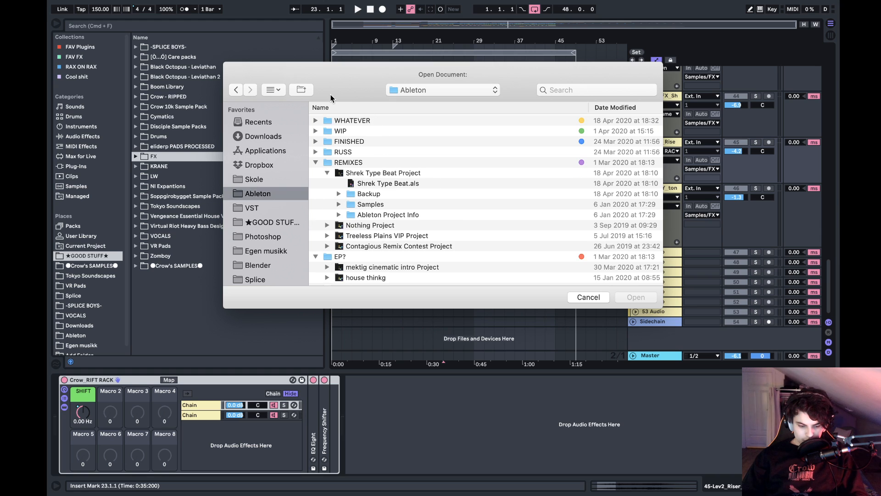
pyautogui.press('Escape')
pyautogui.click(108, 6)
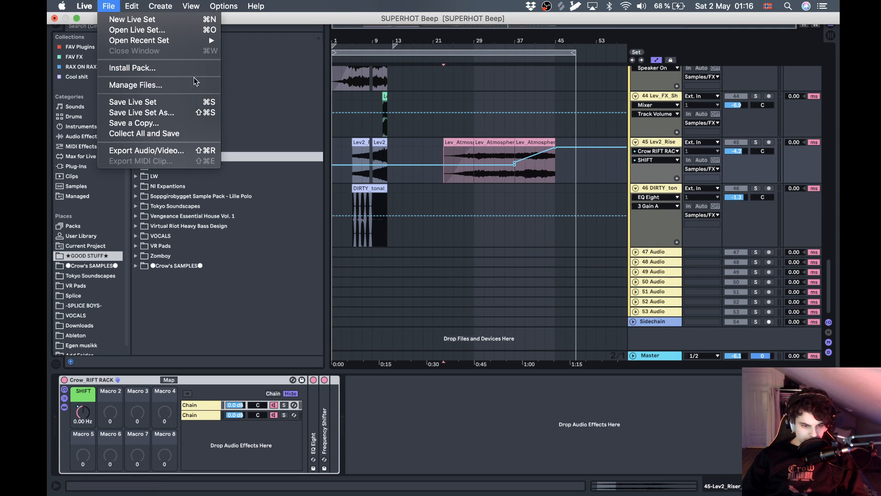
pyautogui.moveTo(166, 42)
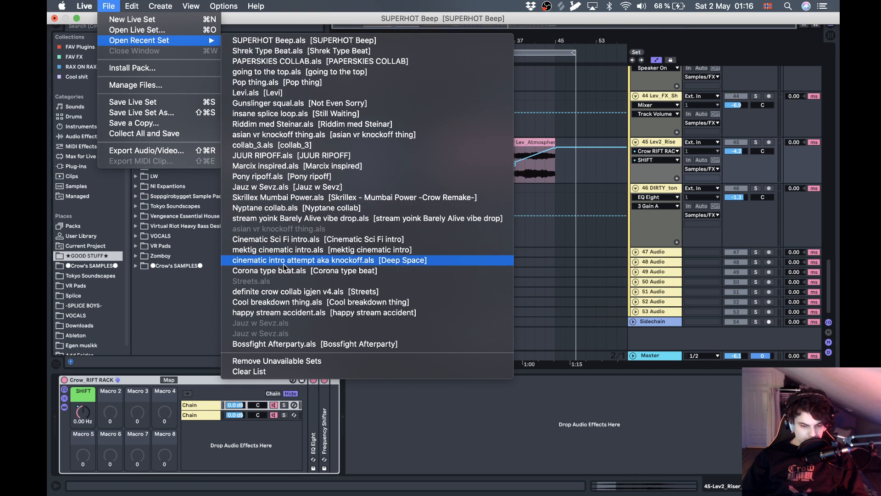
pyautogui.click(291, 243)
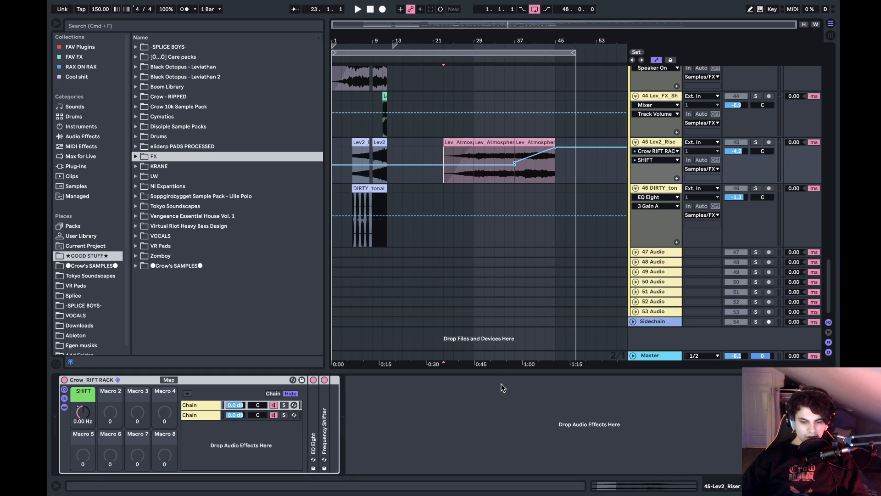
# - Narrow the browser to widen the arrangement, and show its opening bars from the SC Trigger track down
pyautogui.click(441, 400)
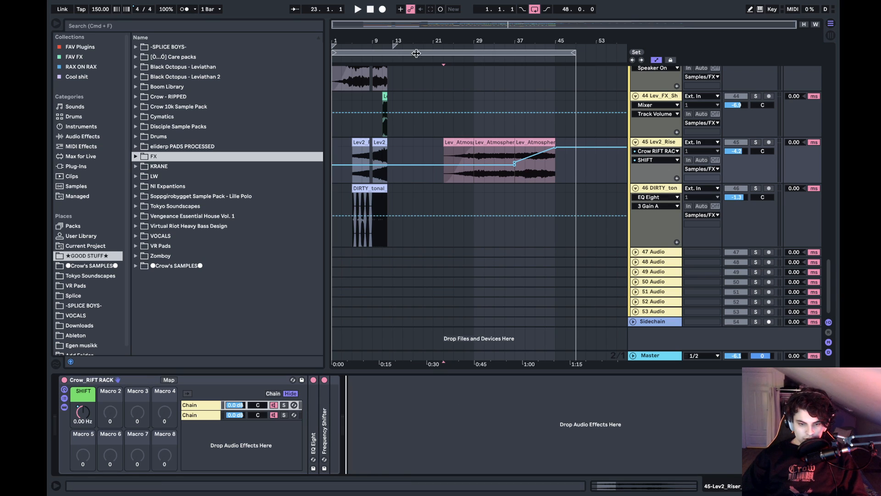
pyautogui.moveTo(398, 39); pyautogui.dragTo(409, 38)
pyautogui.moveTo(328, 162); pyautogui.dragTo(287, 138)
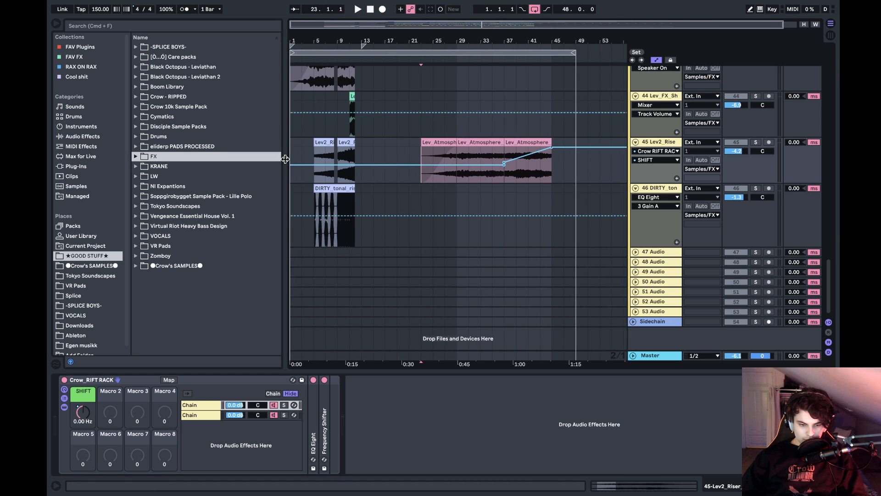
pyautogui.moveTo(295, 41); pyautogui.dragTo(292, 36)
pyautogui.scroll(5, 420, 187)
pyautogui.scroll(15, 420, 187)
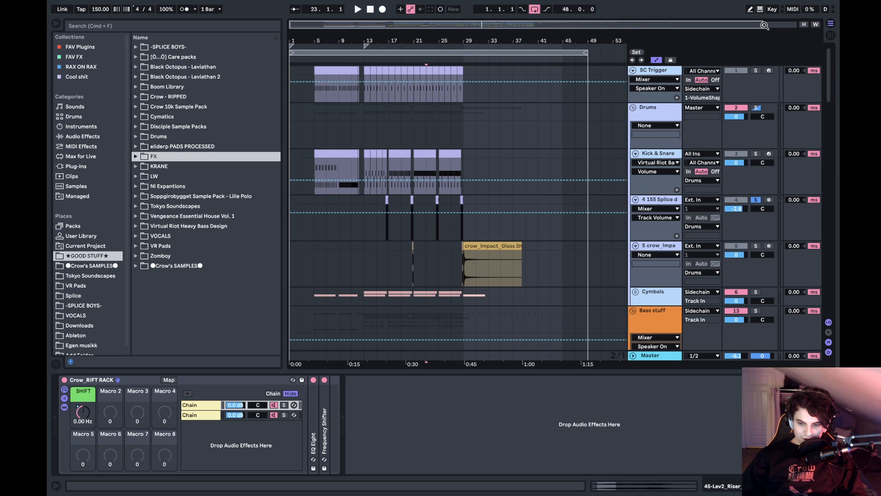
pyautogui.moveTo(765, 25); pyautogui.dragTo(656, 70)
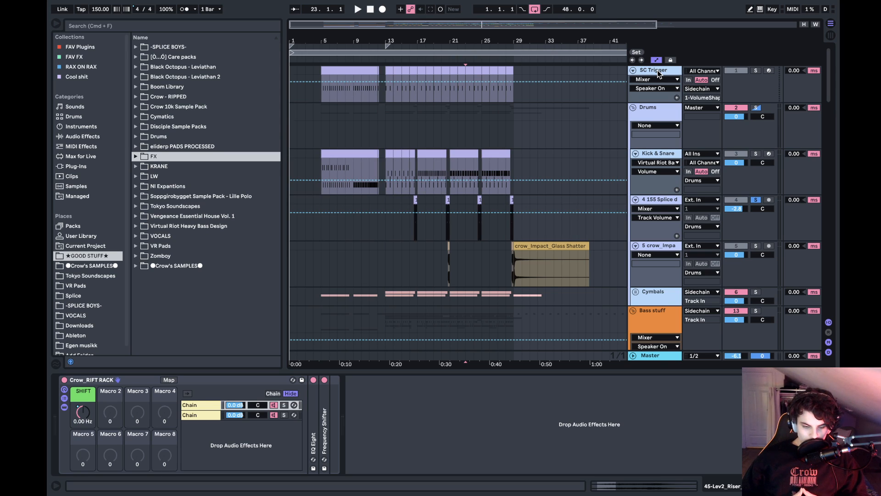
# - Switch to the desktop, hide Spotify and return to Ableton Live
pyautogui.hotkey('ctrl', 'Left')
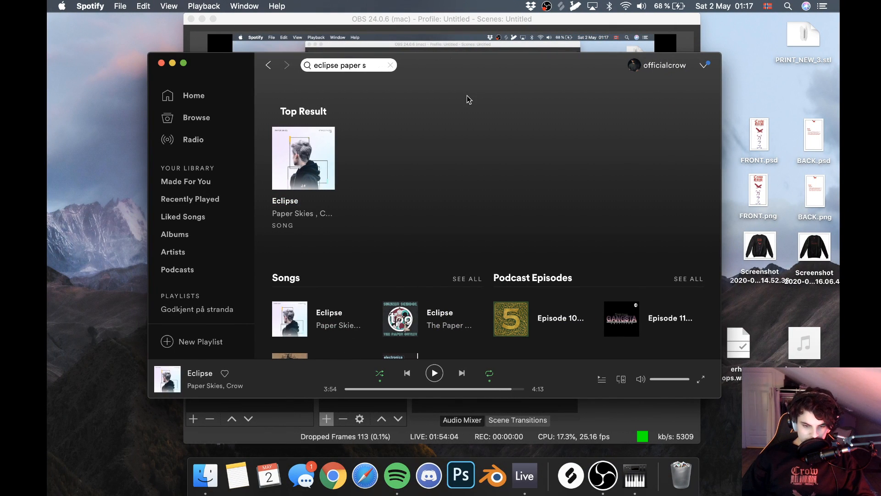
pyautogui.press('super+h')
pyautogui.hotkey('ctrl', 'Right')
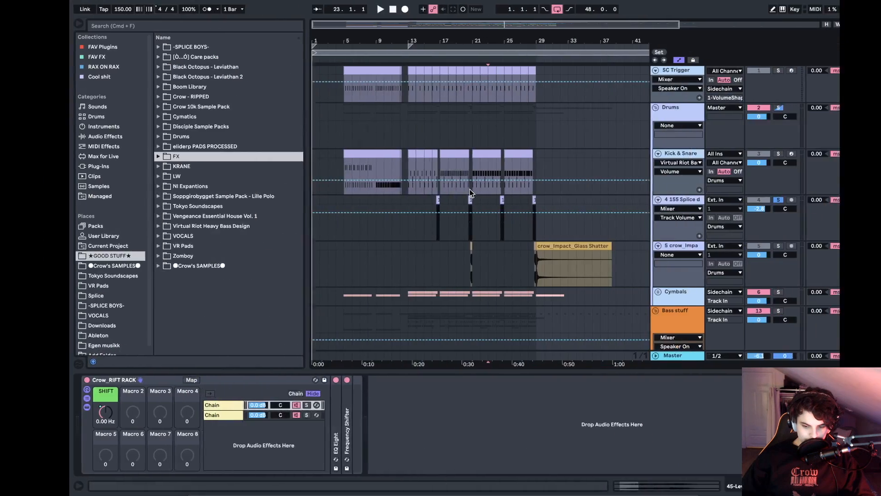
# - Start opening another Live Set, go to the Ableton projects folder and expand its WHATEVER folder
pyautogui.click(108, 6)
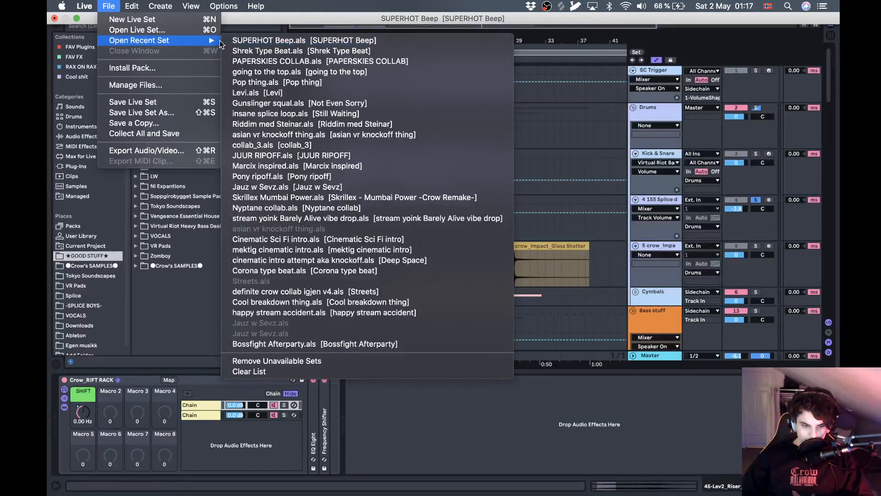
pyautogui.click(186, 32)
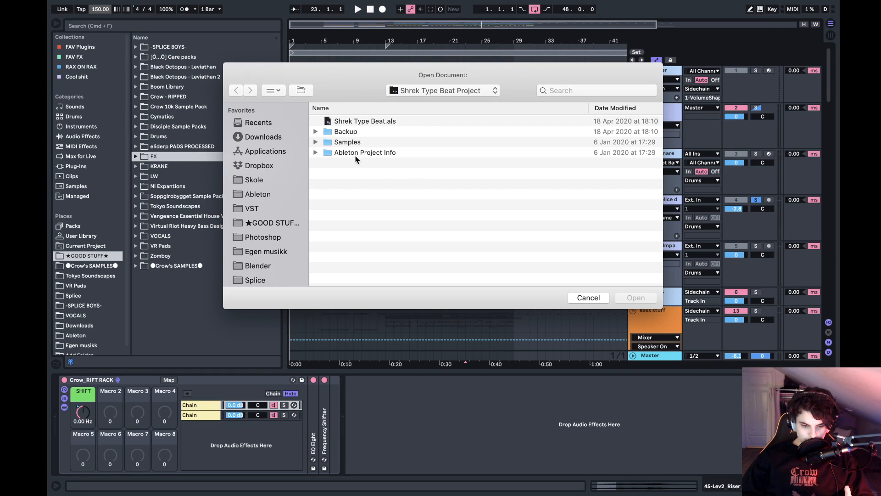
pyautogui.click(438, 90)
pyautogui.click(425, 113)
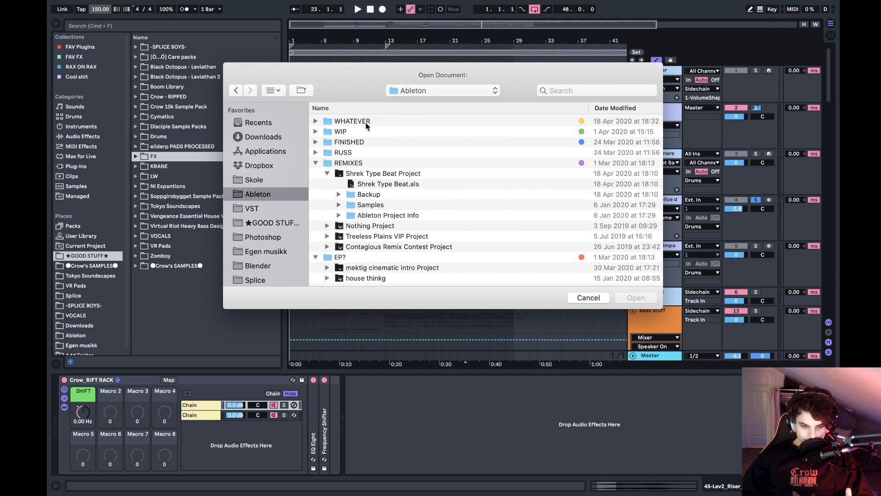
pyautogui.scroll(-5, 358, 172)
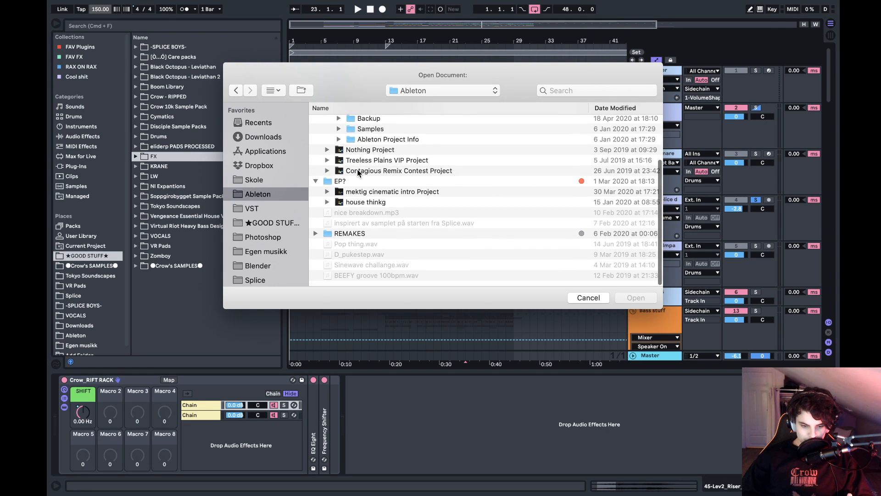
pyautogui.scroll(2, 358, 172)
pyautogui.scroll(3, 358, 172)
pyautogui.click(350, 121)
pyautogui.press('Right')
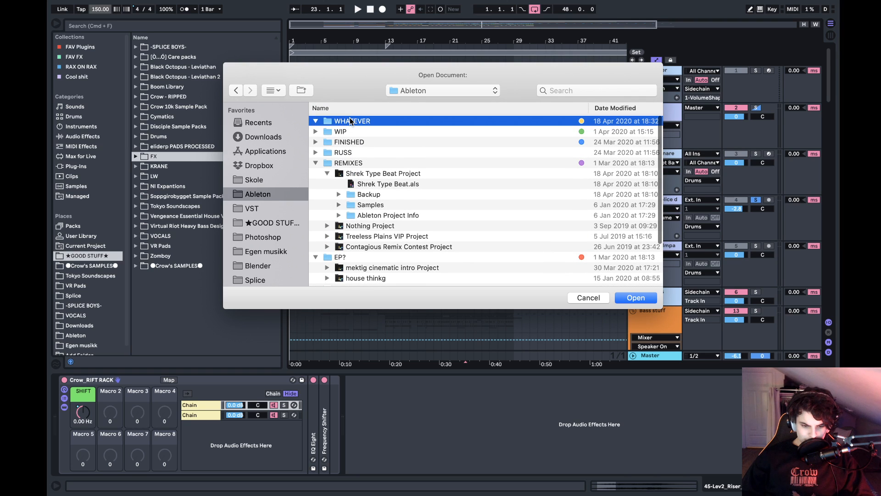
pyautogui.press('Down')
pyautogui.press('Left')
pyautogui.press('Down')
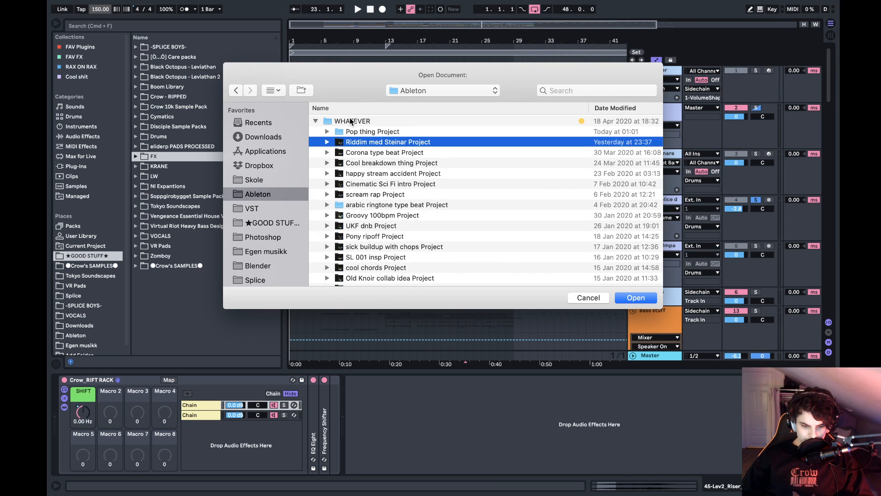
# - Sort the projects by name and open the set in Corona type beat Project, discarding changes to SUPERHOT Beep
pyautogui.click(396, 109)
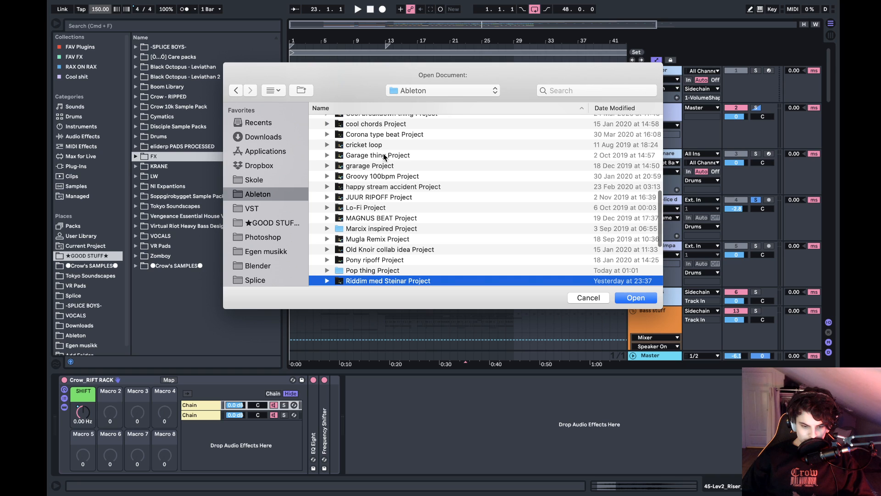
pyautogui.scroll(4, 383, 144)
pyautogui.click(372, 222)
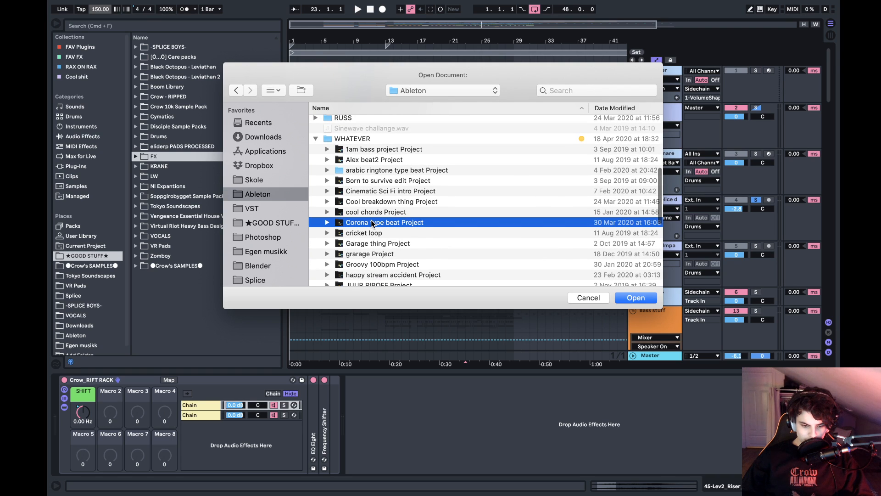
pyautogui.doubleClick(372, 222)
pyautogui.doubleClick(356, 134)
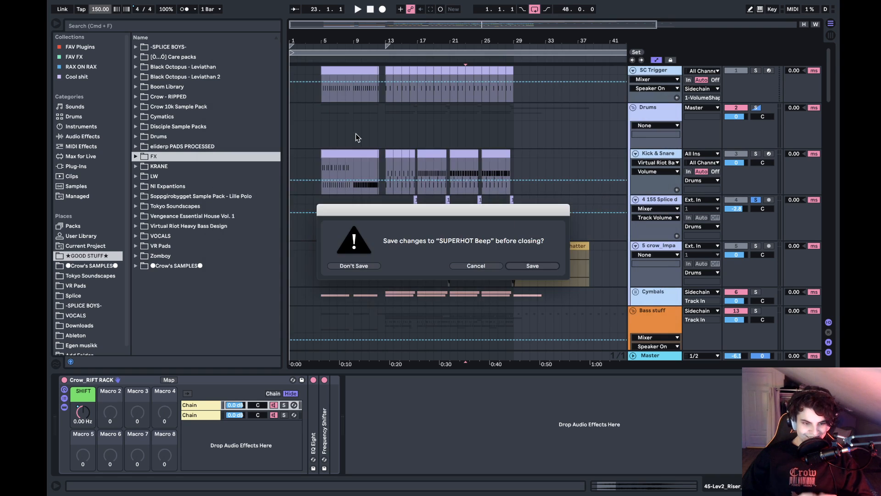
pyautogui.click(353, 265)
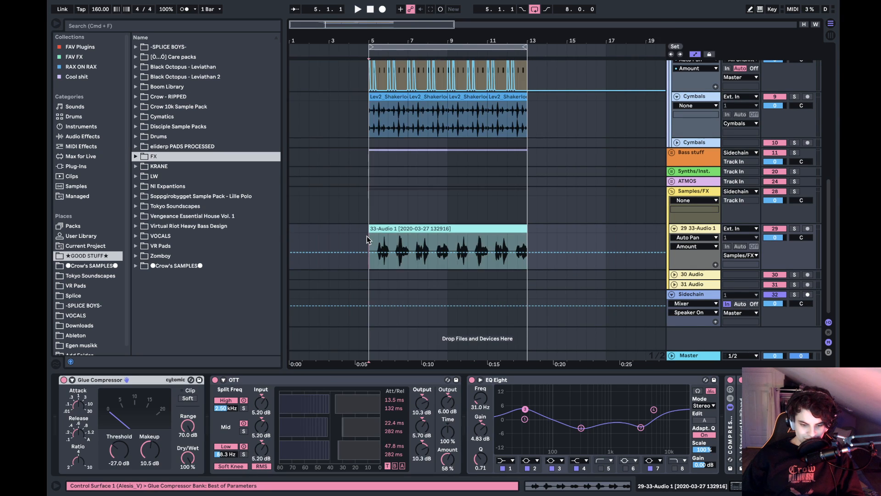
# - Play the loop from bar 5 with the 29 33-Audio 1 track soloed, and clear the solo
pyautogui.press('space')
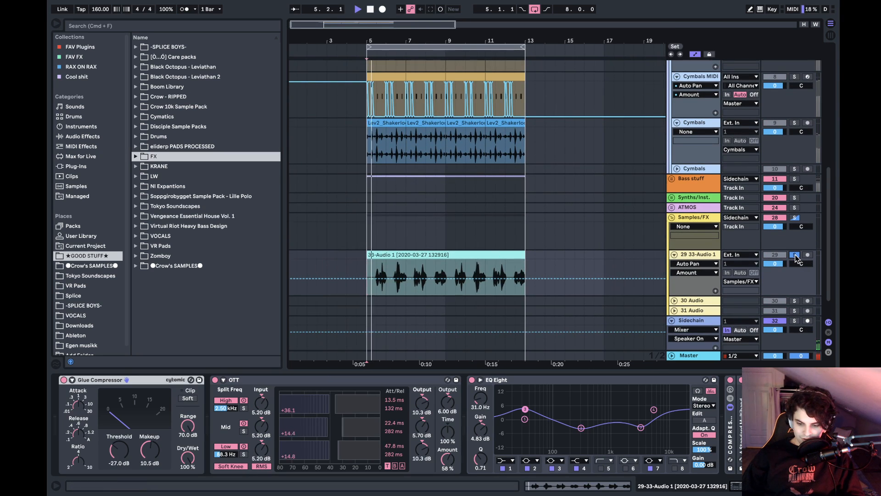
pyautogui.click(795, 255)
pyautogui.press('space')
pyautogui.click(795, 255)
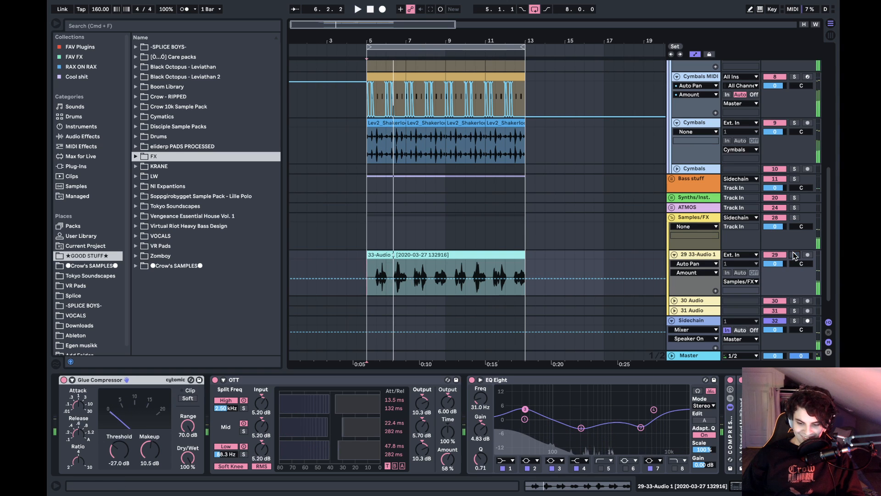
# - Play the full loop from bar 5 while looking over the cymbal, bass and sample tracks
pyautogui.press('space')
pyautogui.scroll(3, 390, 191)
pyautogui.scroll(1, 390, 194)
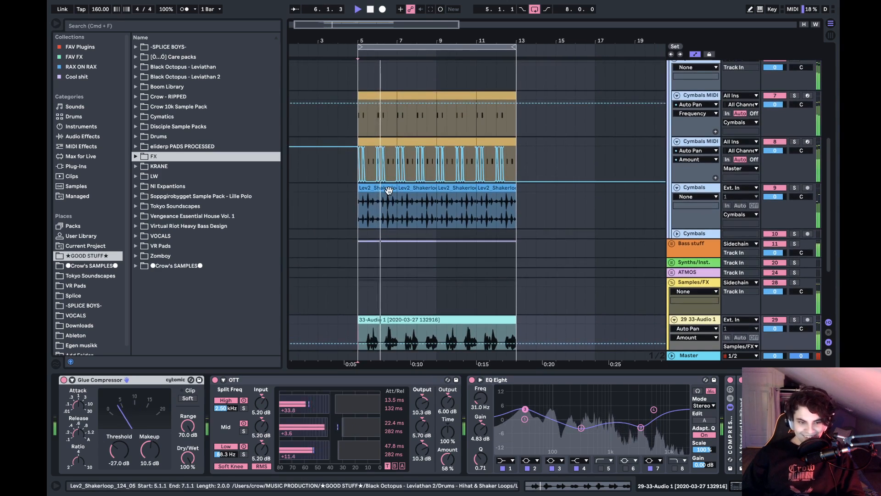
pyautogui.scroll(-2, 390, 194)
pyautogui.scroll(-1, 389, 194)
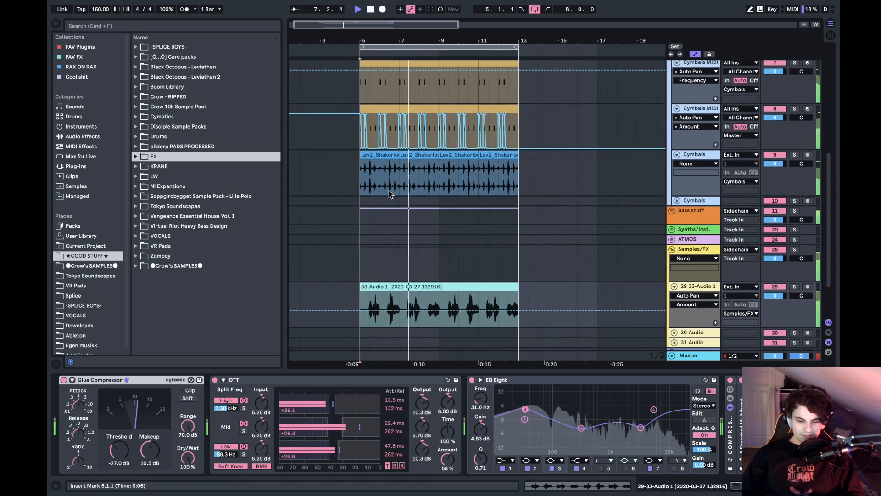
# - Set the insert marker to bar 9 on the 33-Audio 1 clip and show the device chain of the Cymbals shaker track
pyautogui.scroll(1, 389, 194)
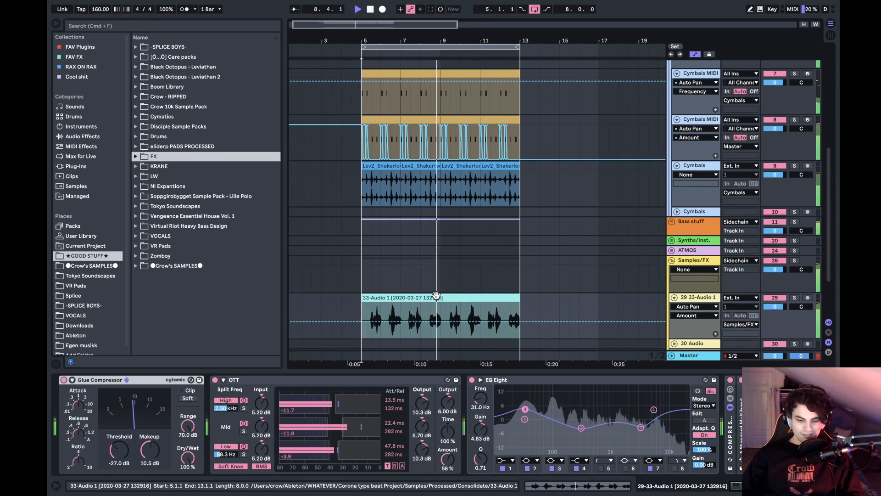
pyautogui.click(445, 308)
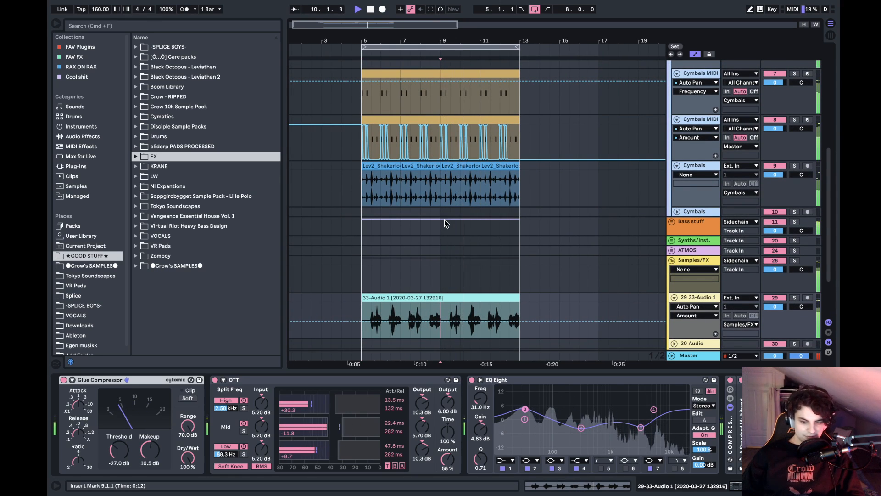
pyautogui.click(438, 192)
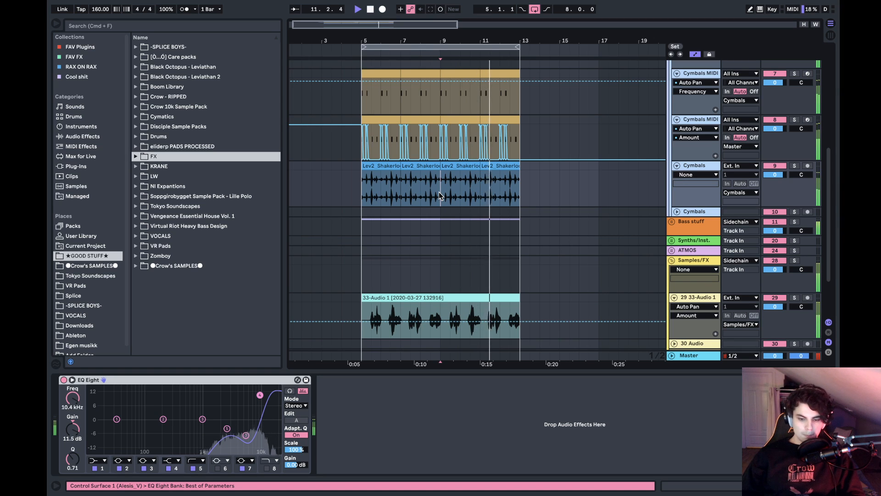
pyautogui.scroll(5, 439, 192)
pyautogui.scroll(5, 439, 192)
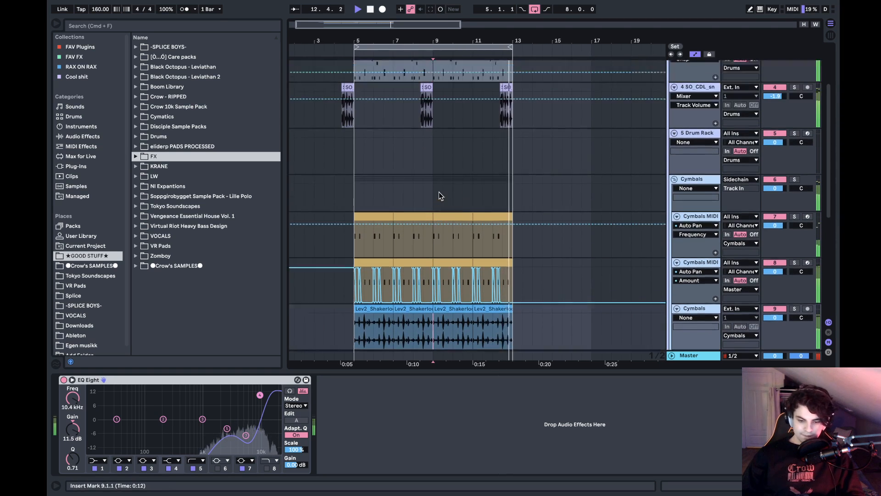
# - Stop playback and look over the cymbal tracks with their Auto Pan automation
pyautogui.press('space')
pyautogui.hscroll(1, 433, 177)
pyautogui.hscroll(-1, 436, 180)
pyautogui.scroll(-10, 436, 181)
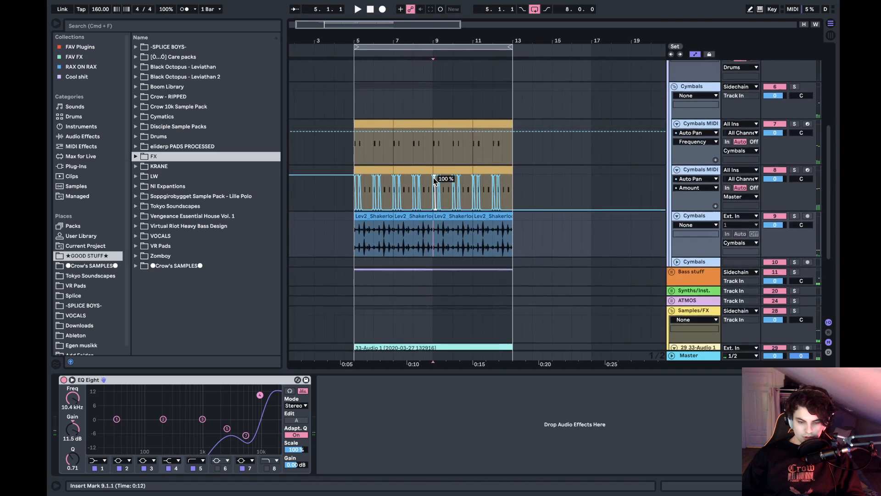
pyautogui.scroll(10, 442, 157)
pyautogui.scroll(-5, 448, 157)
pyautogui.hscroll(1, 448, 156)
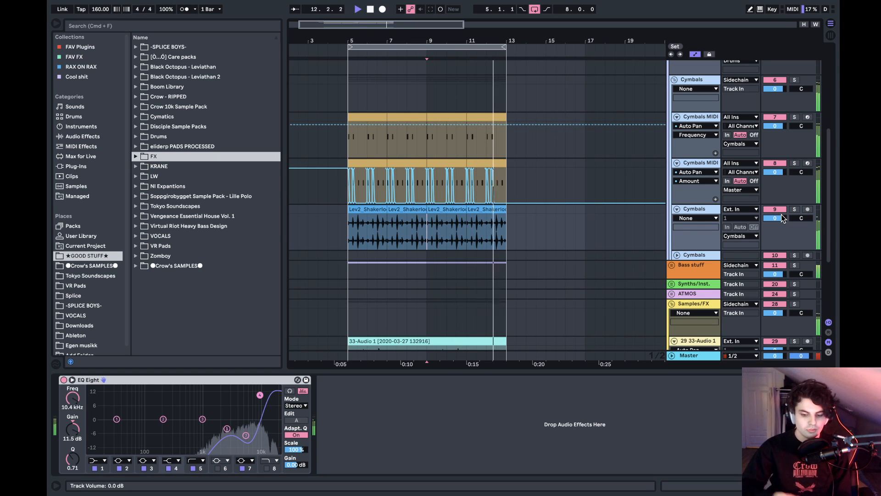
# - Lower the Master track's volume to -17.4 dB and switch to OBS
pyautogui.moveTo(784, 354)
pyautogui.mouseDown()
pyautogui.moveTo(784, 381)
pyautogui.moveTo(778, 366)
pyautogui.mouseUp()
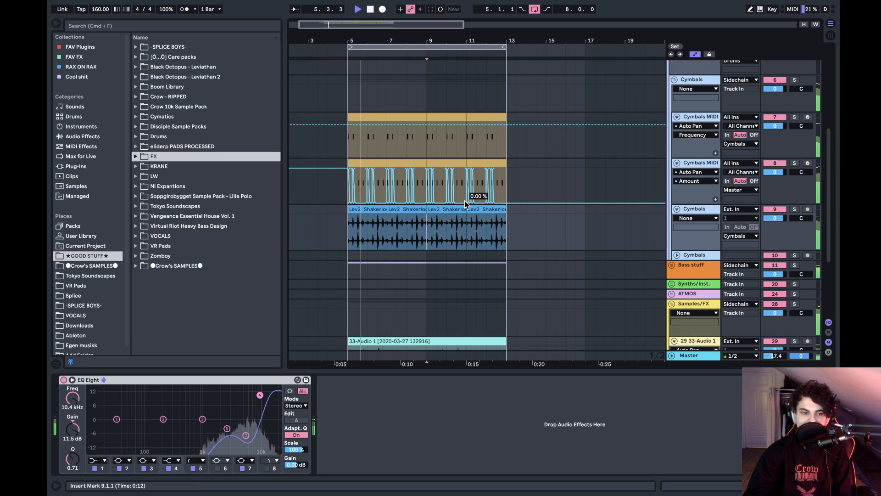
pyautogui.hotkey('ctrl', 'Left')
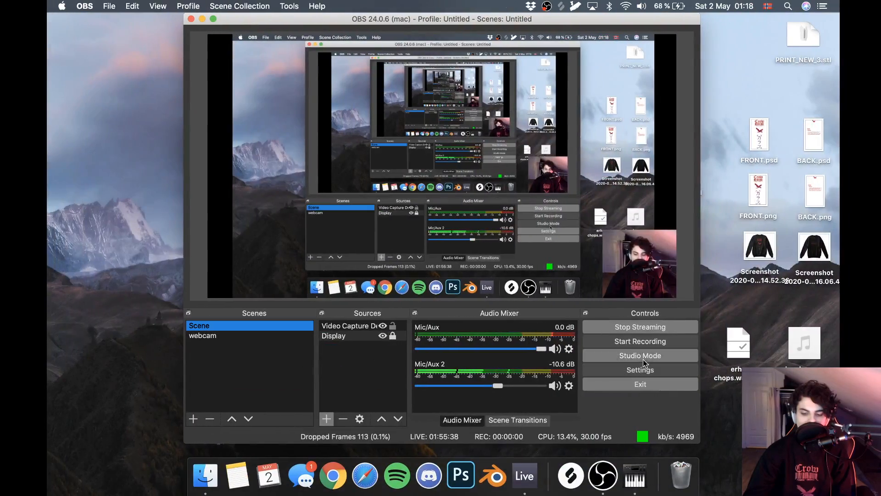